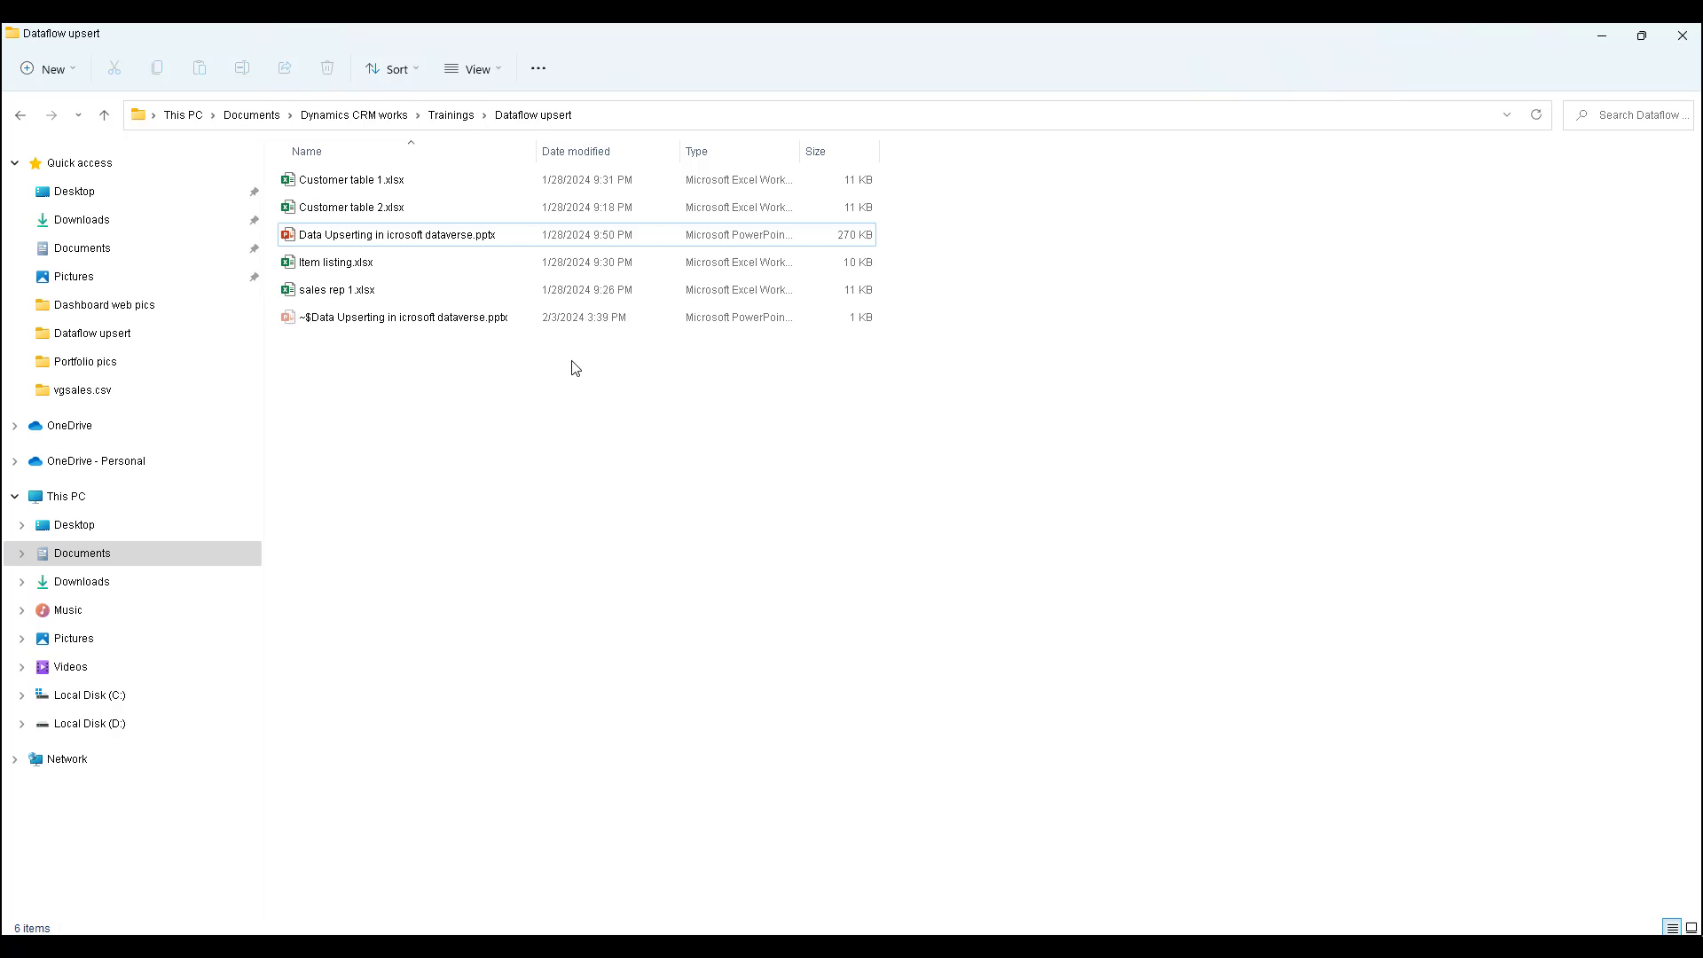
# Open the Customer table 1.xlsx workbook in a maximized window and close its document recovery list.
pyautogui.doubleClick(382, 182)
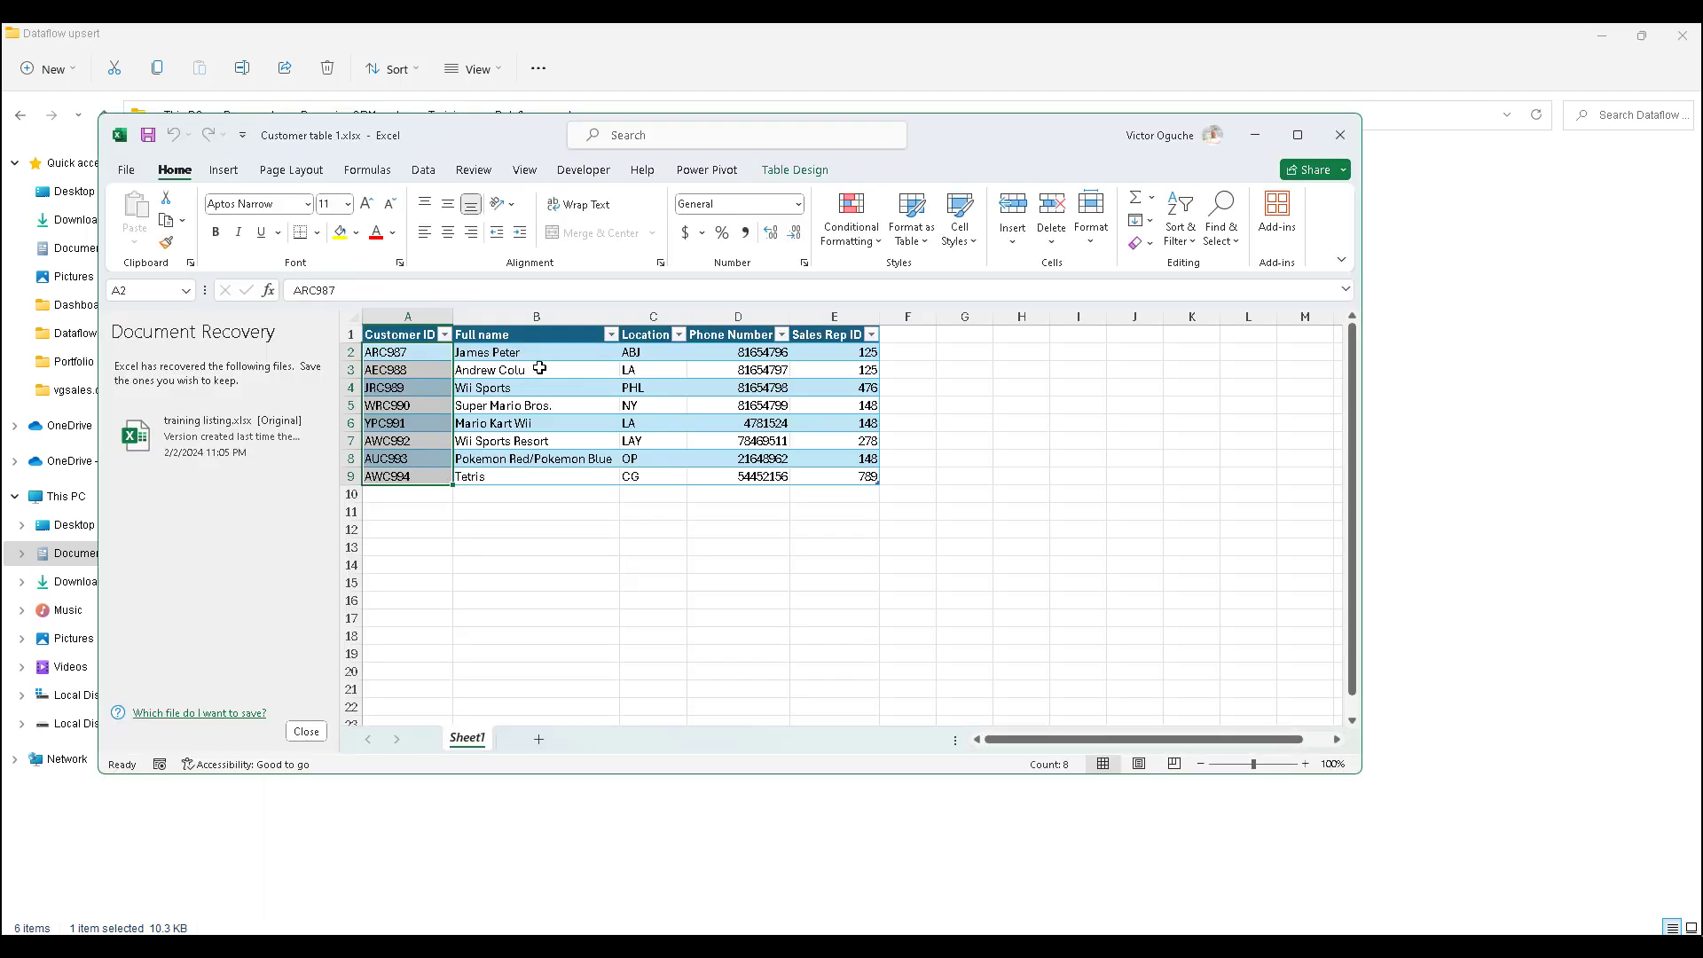
pyautogui.click(1298, 134)
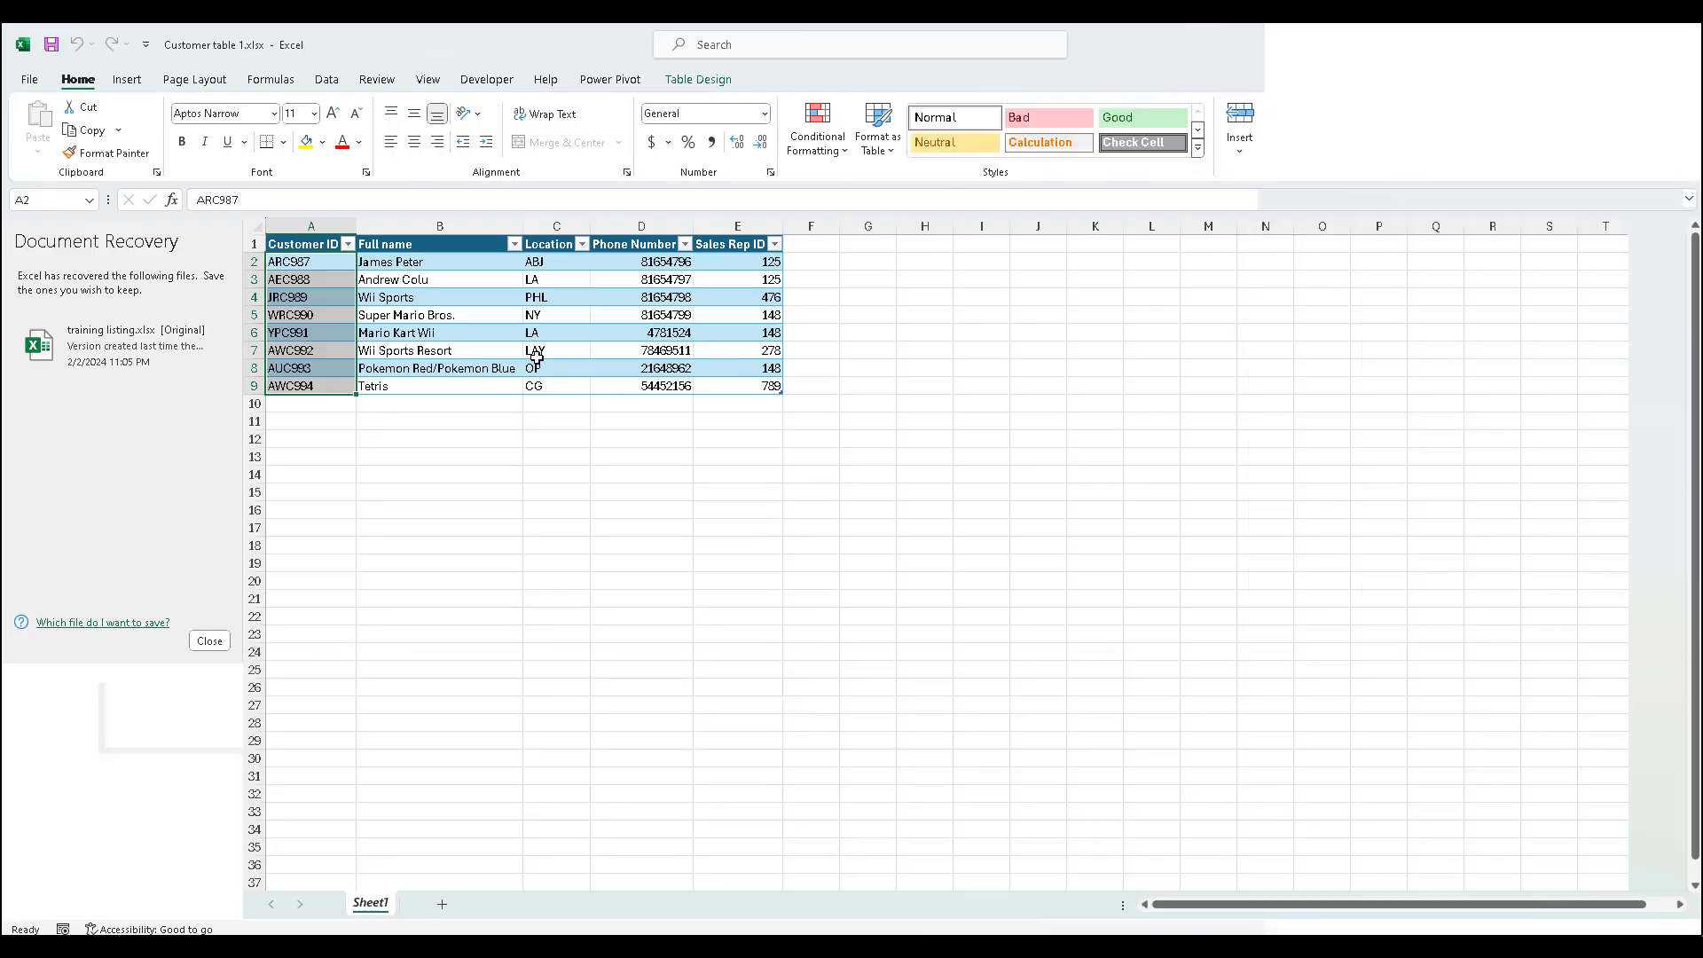
pyautogui.click(556, 439)
pyautogui.click(210, 896)
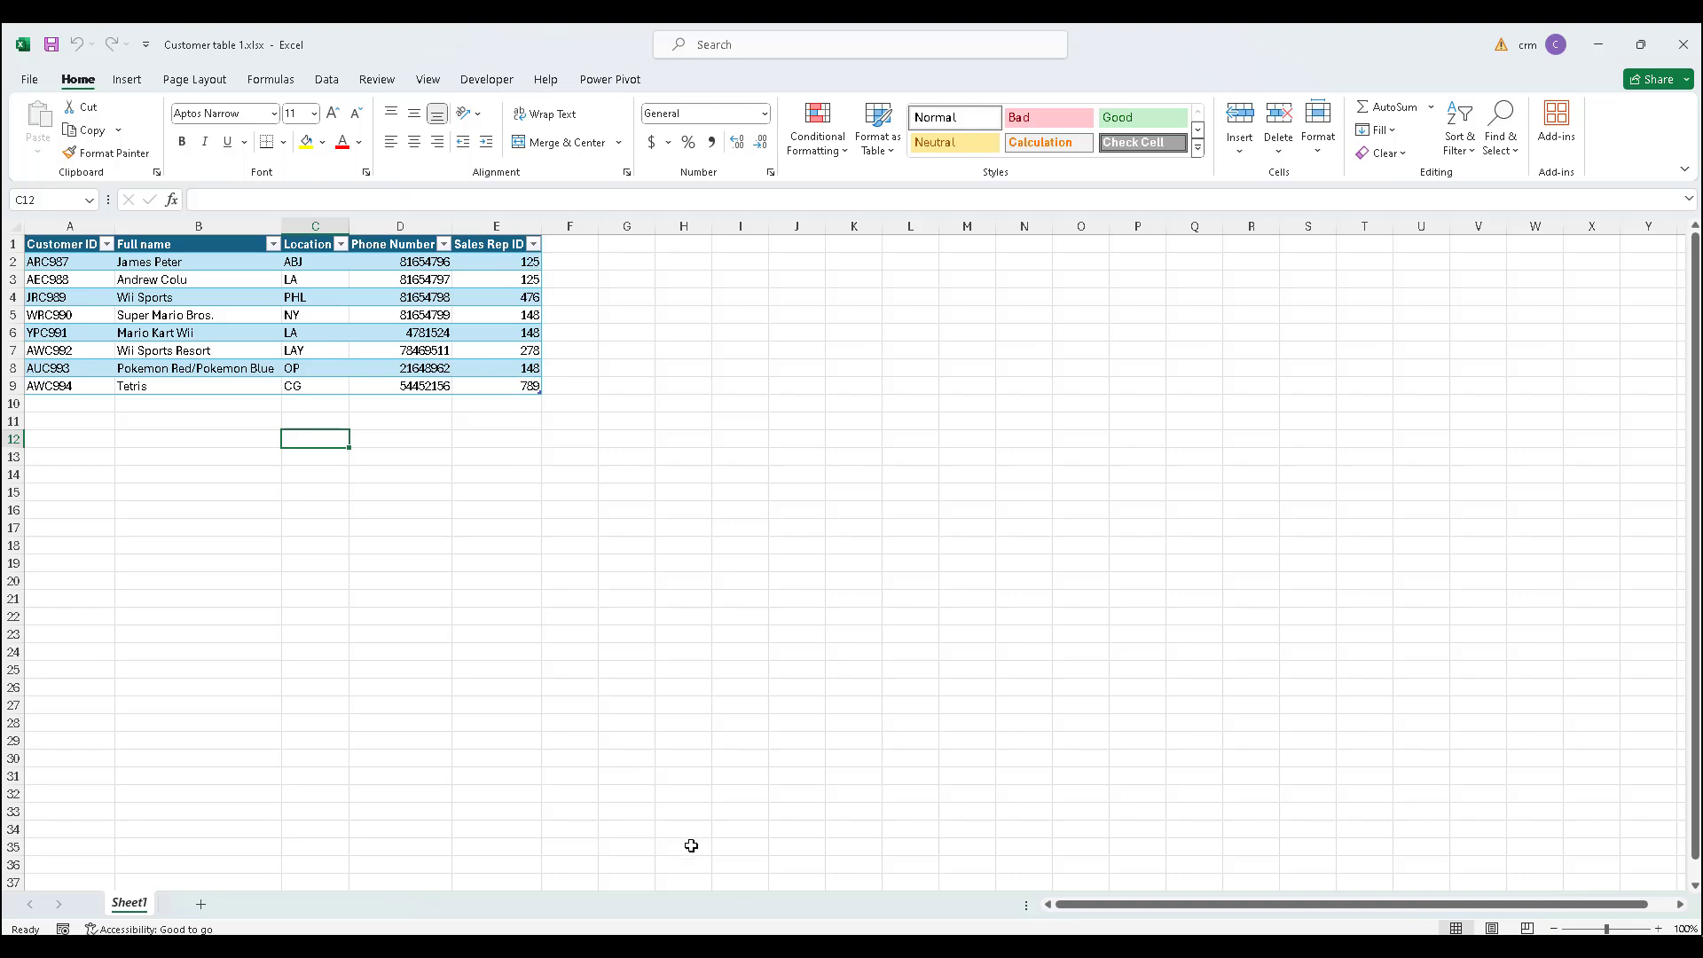
# Return to the Dataflow upsert folder and open the Customer table 2.xlsx workbook.
pyautogui.moveTo(777, 947)
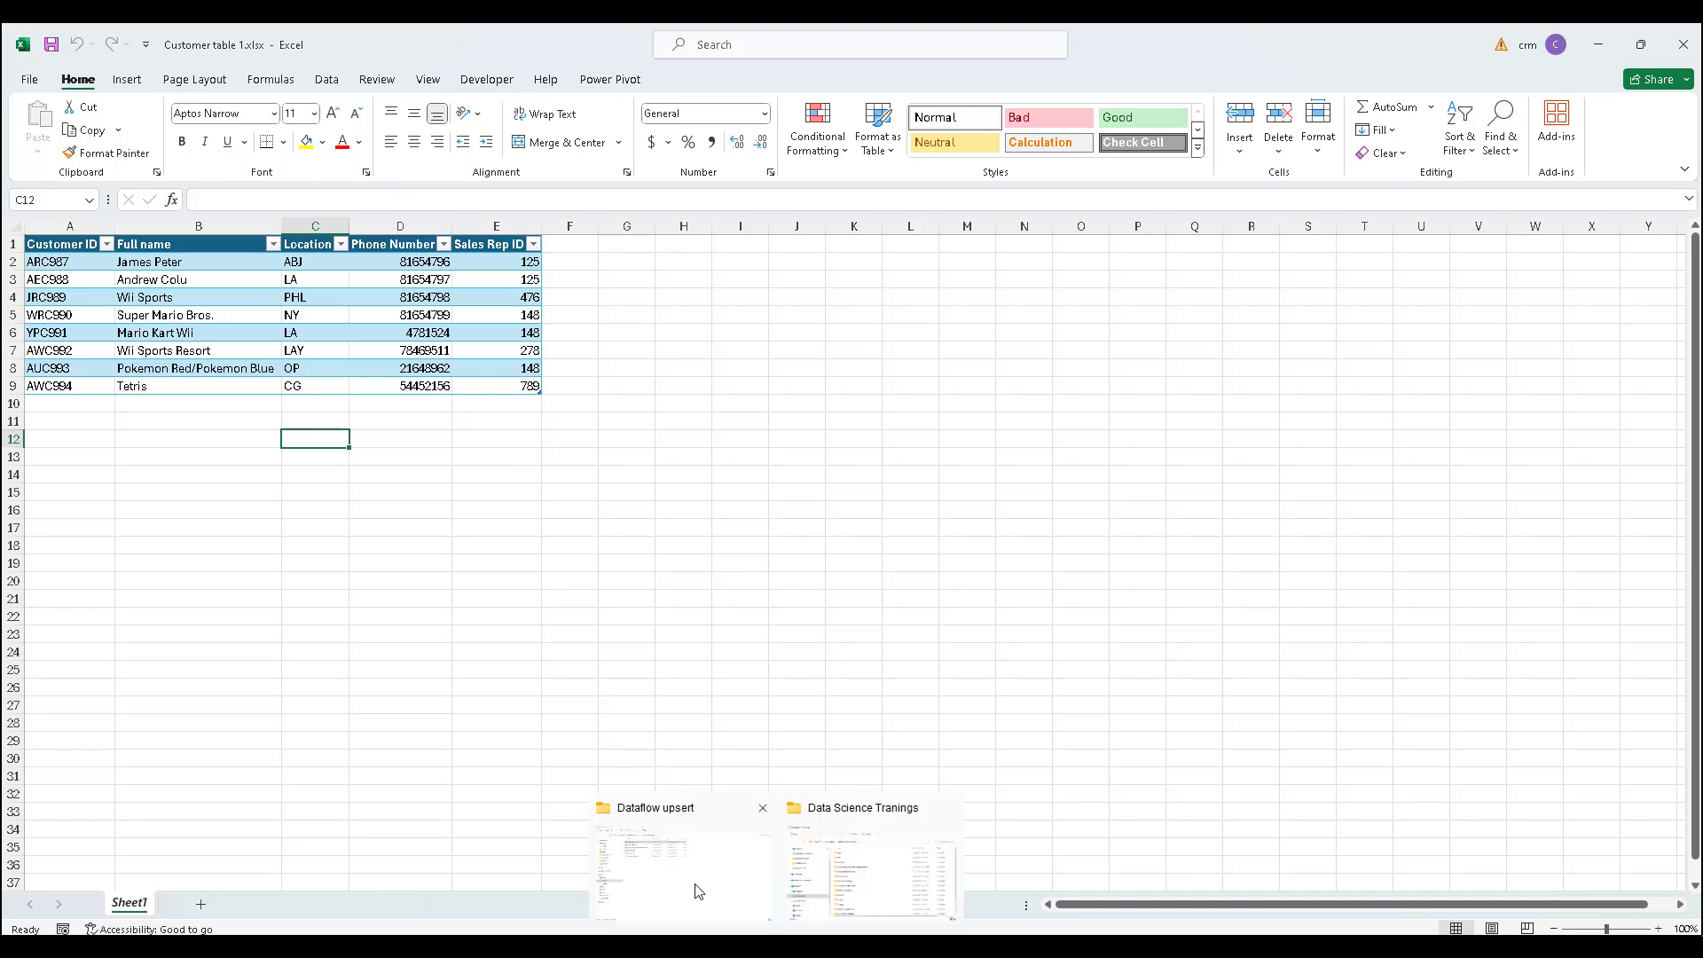
pyautogui.click(632, 873)
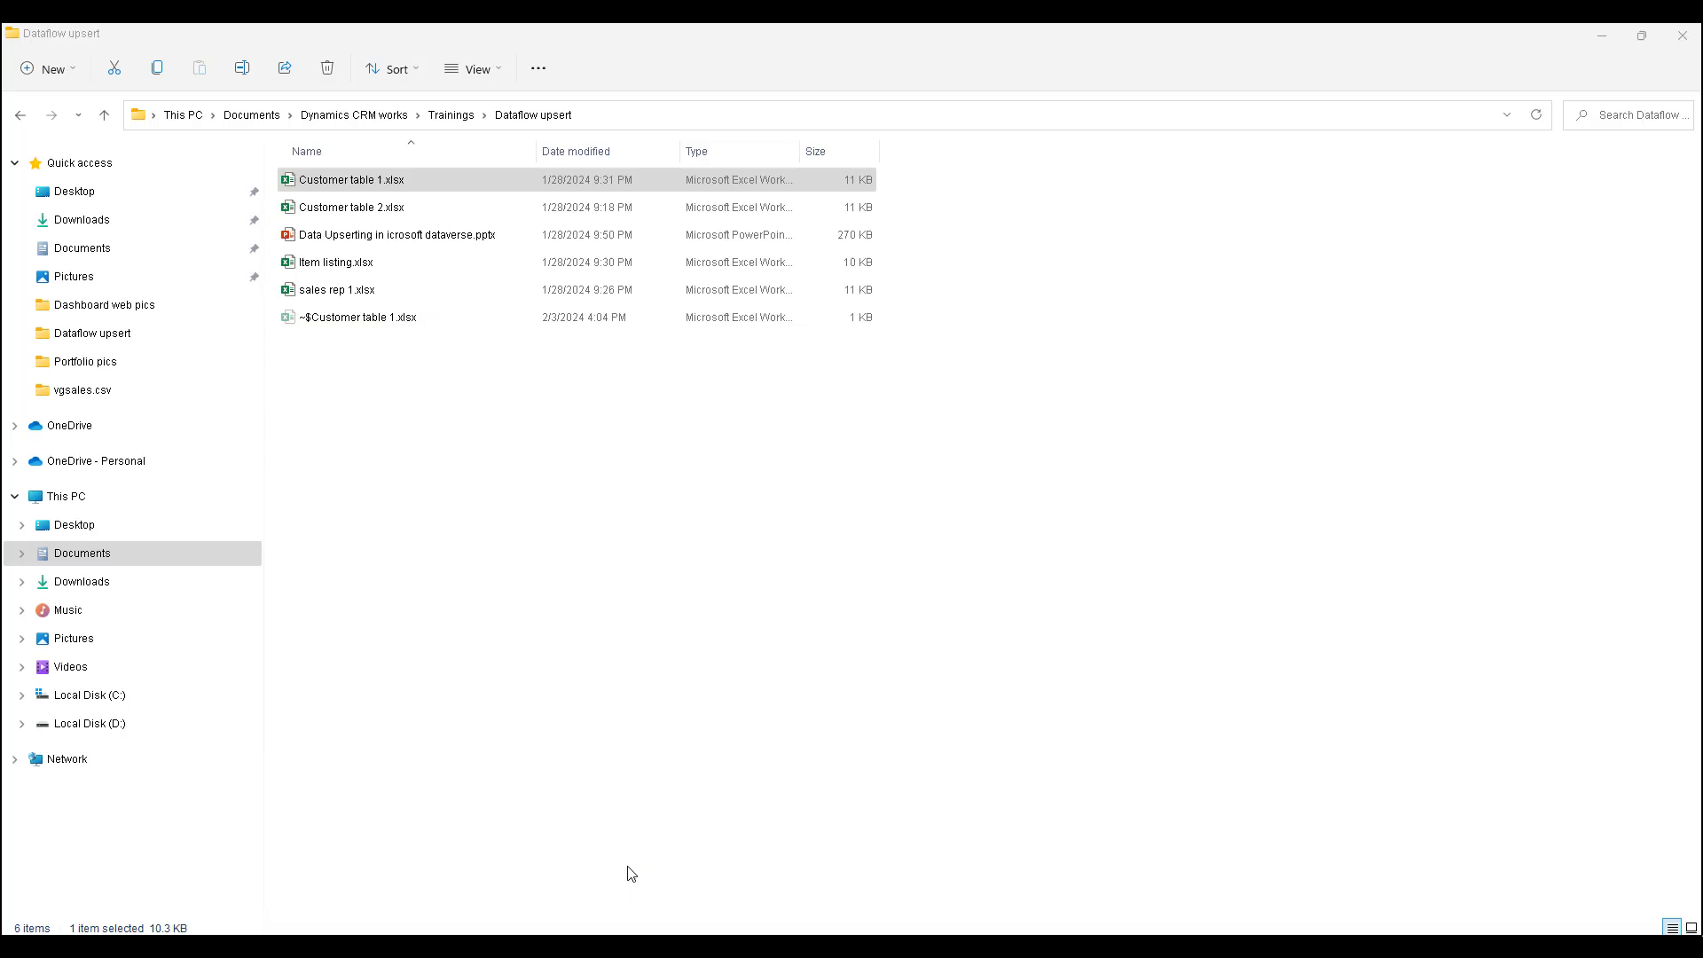
pyautogui.click(386, 210)
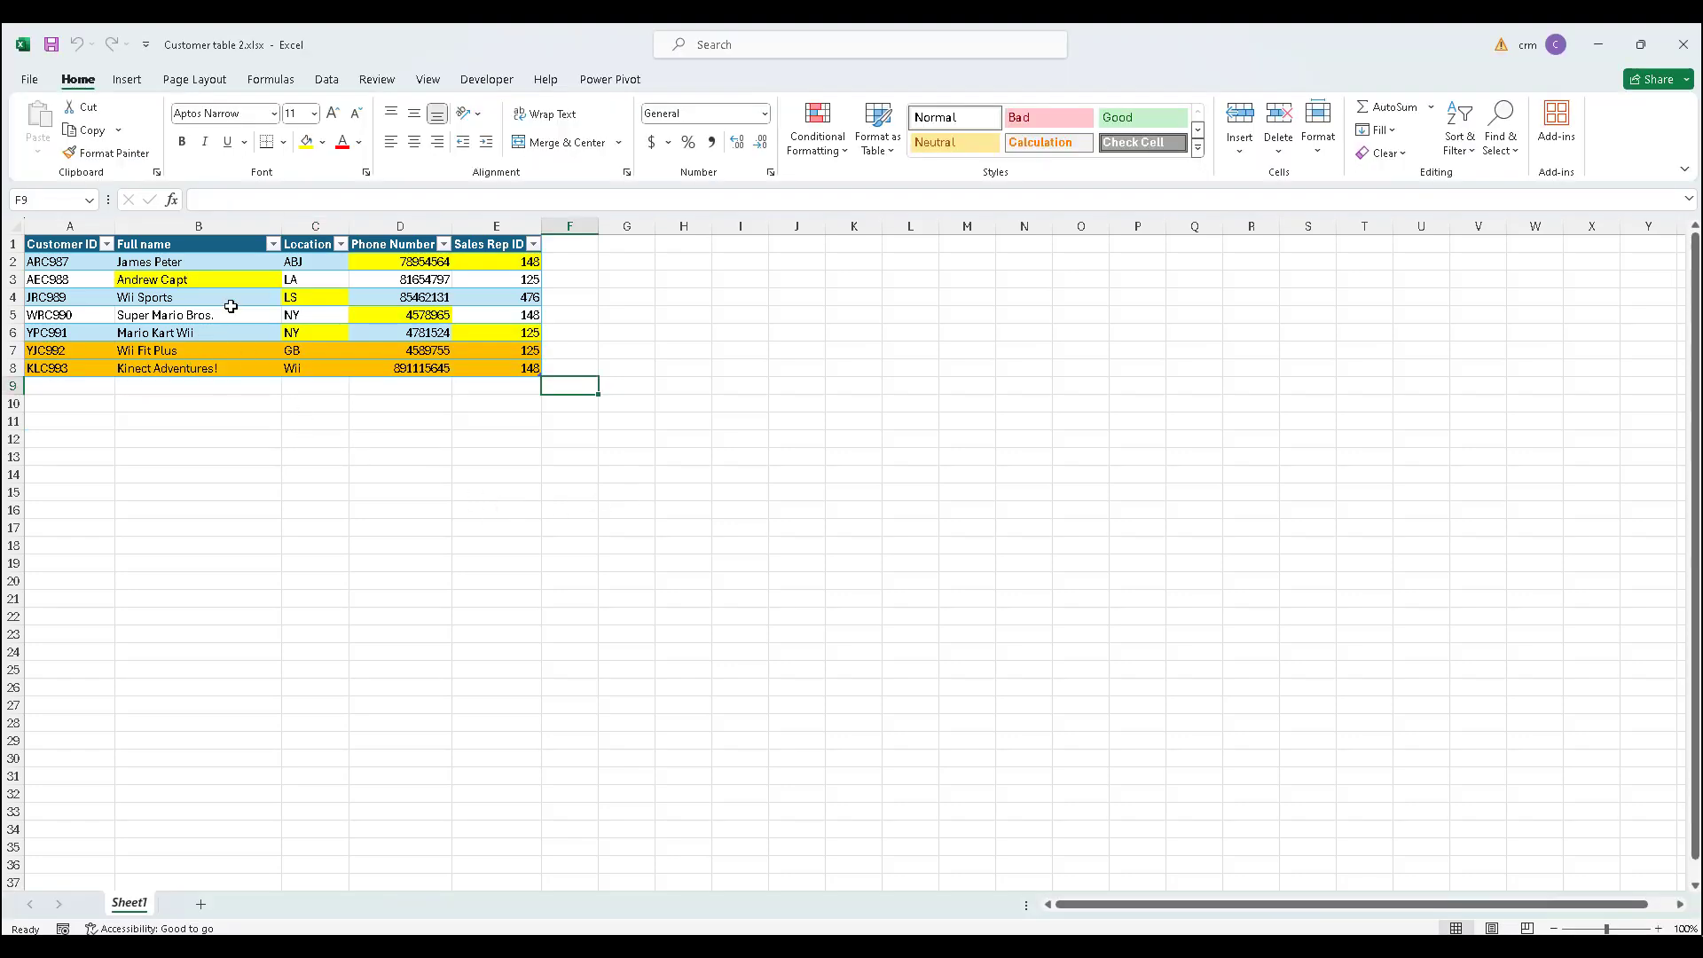
# Examine the yellow highlighted cells and the two orange rows of the customer table.
pyautogui.click(168, 279)
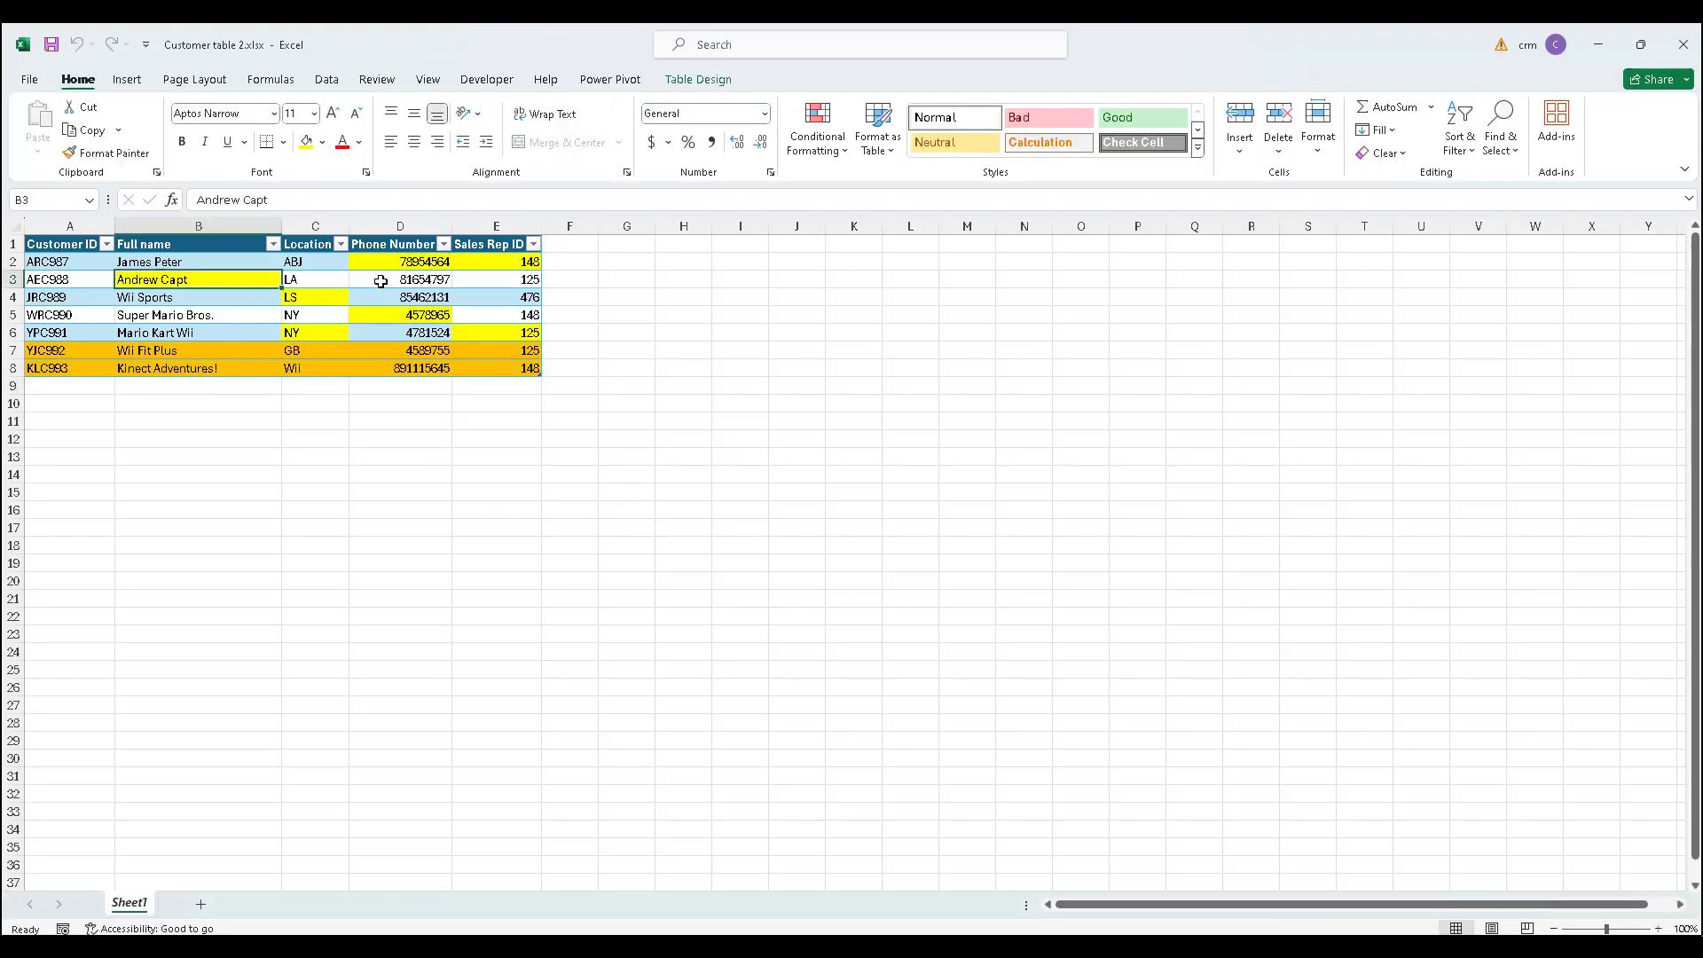
pyautogui.click(408, 260)
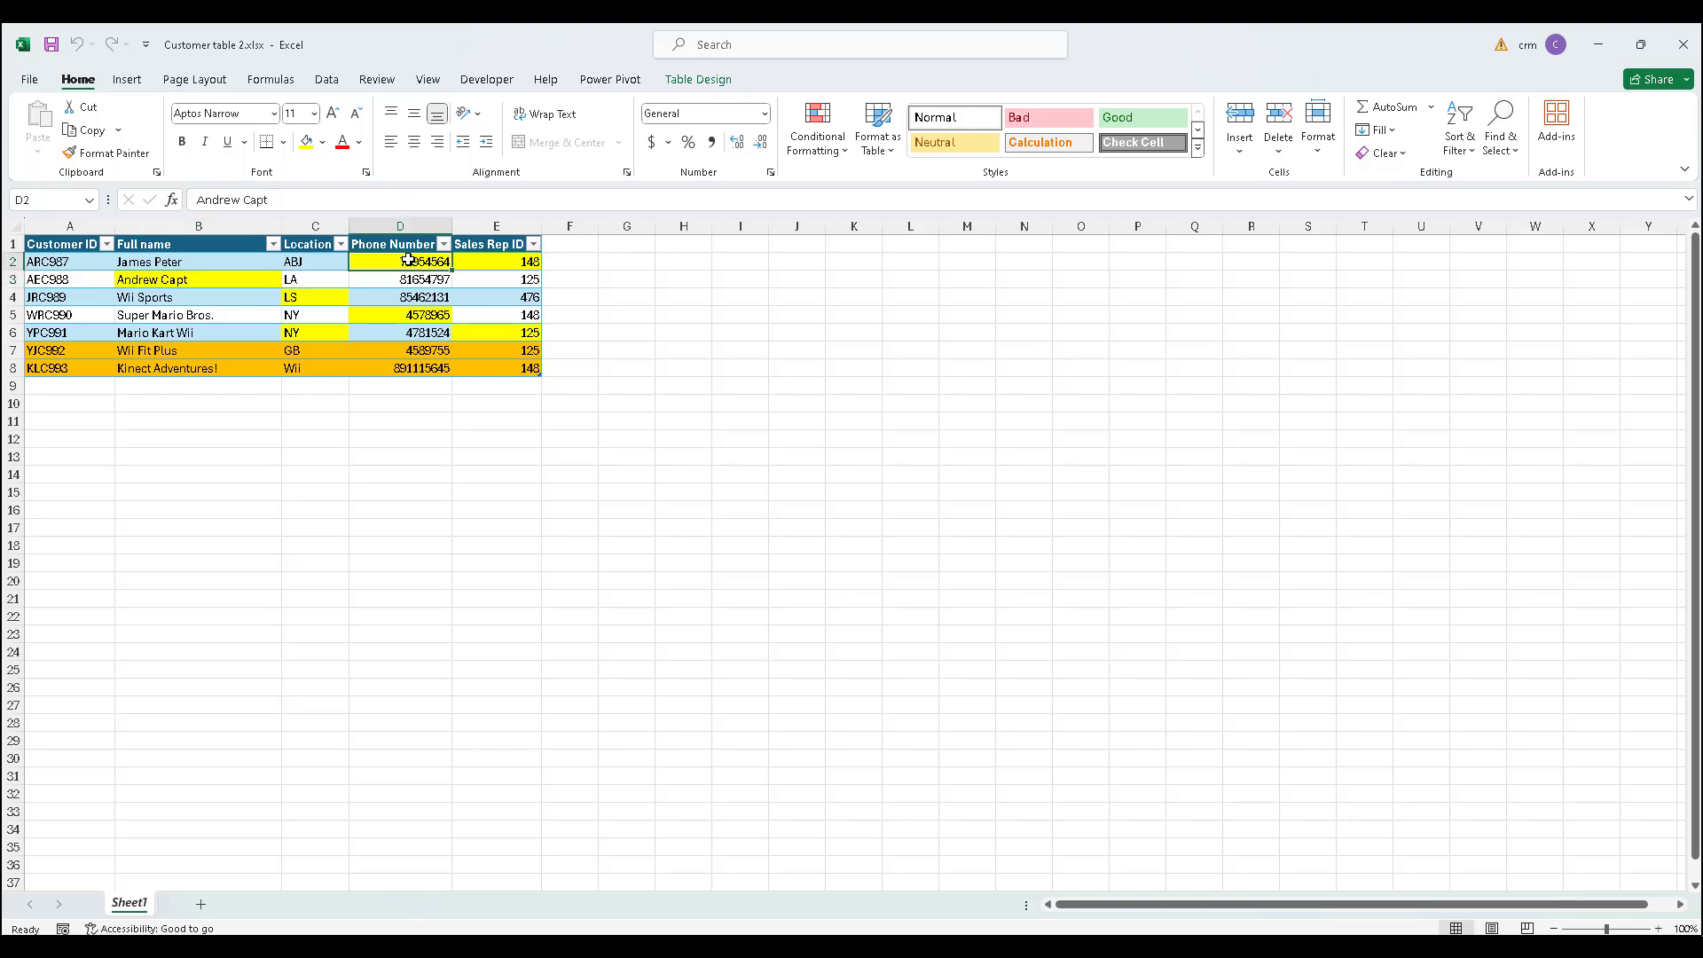
pyautogui.click(502, 260)
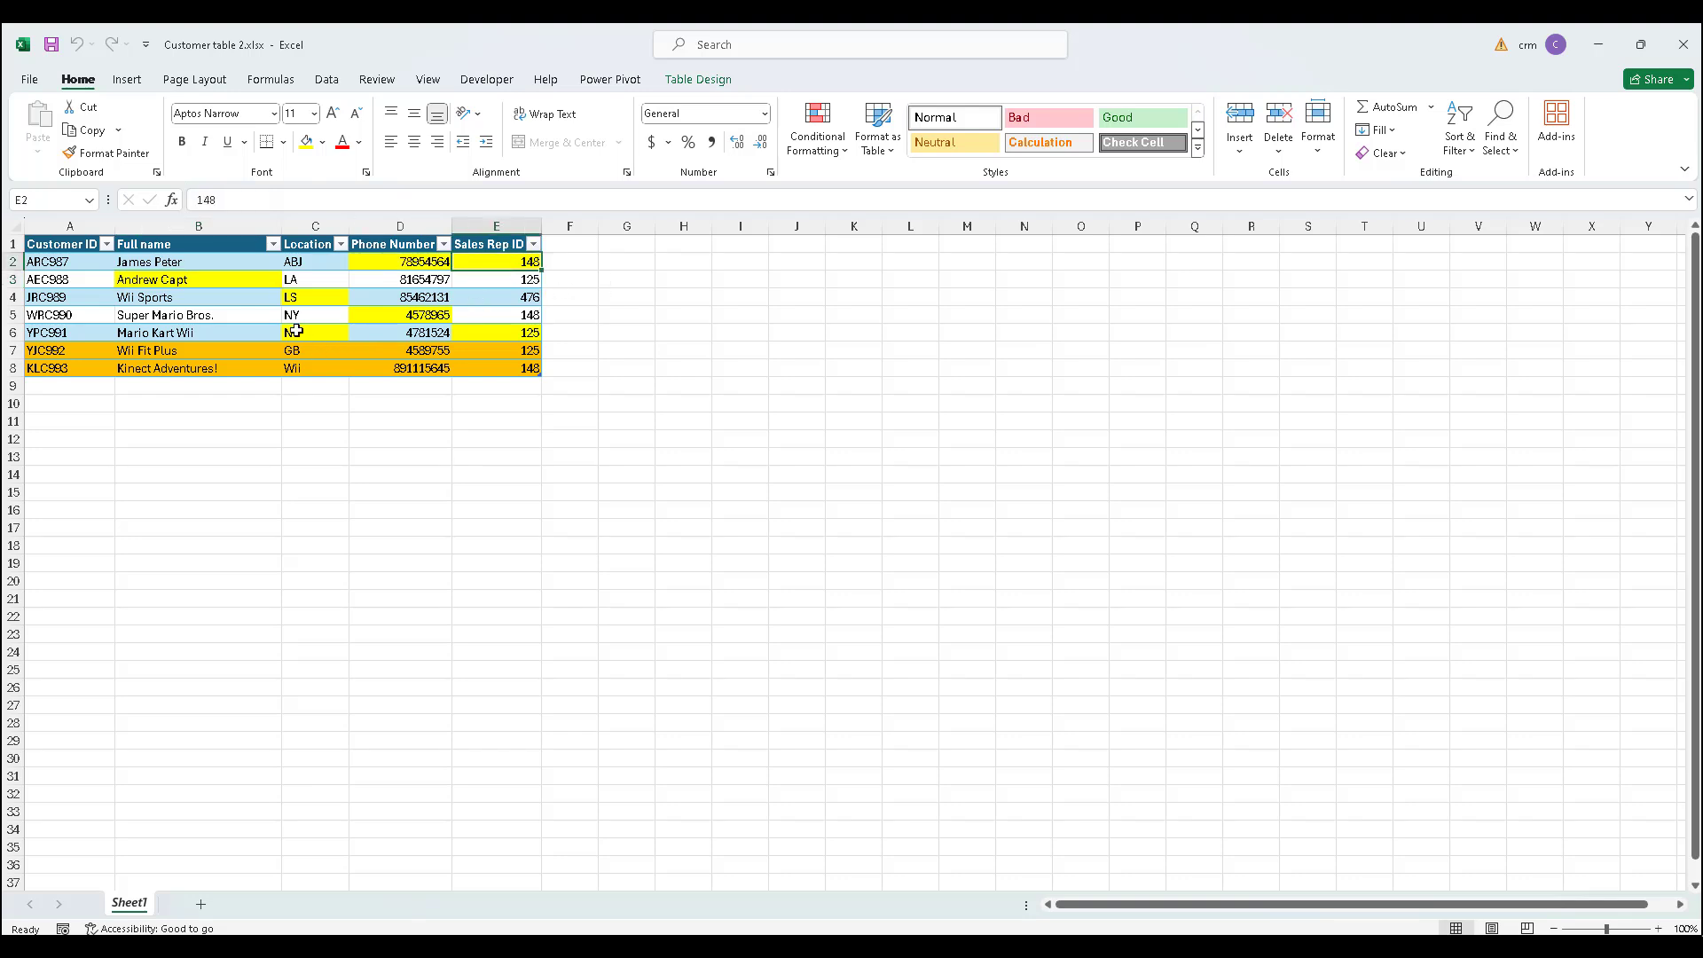
pyautogui.click(299, 295)
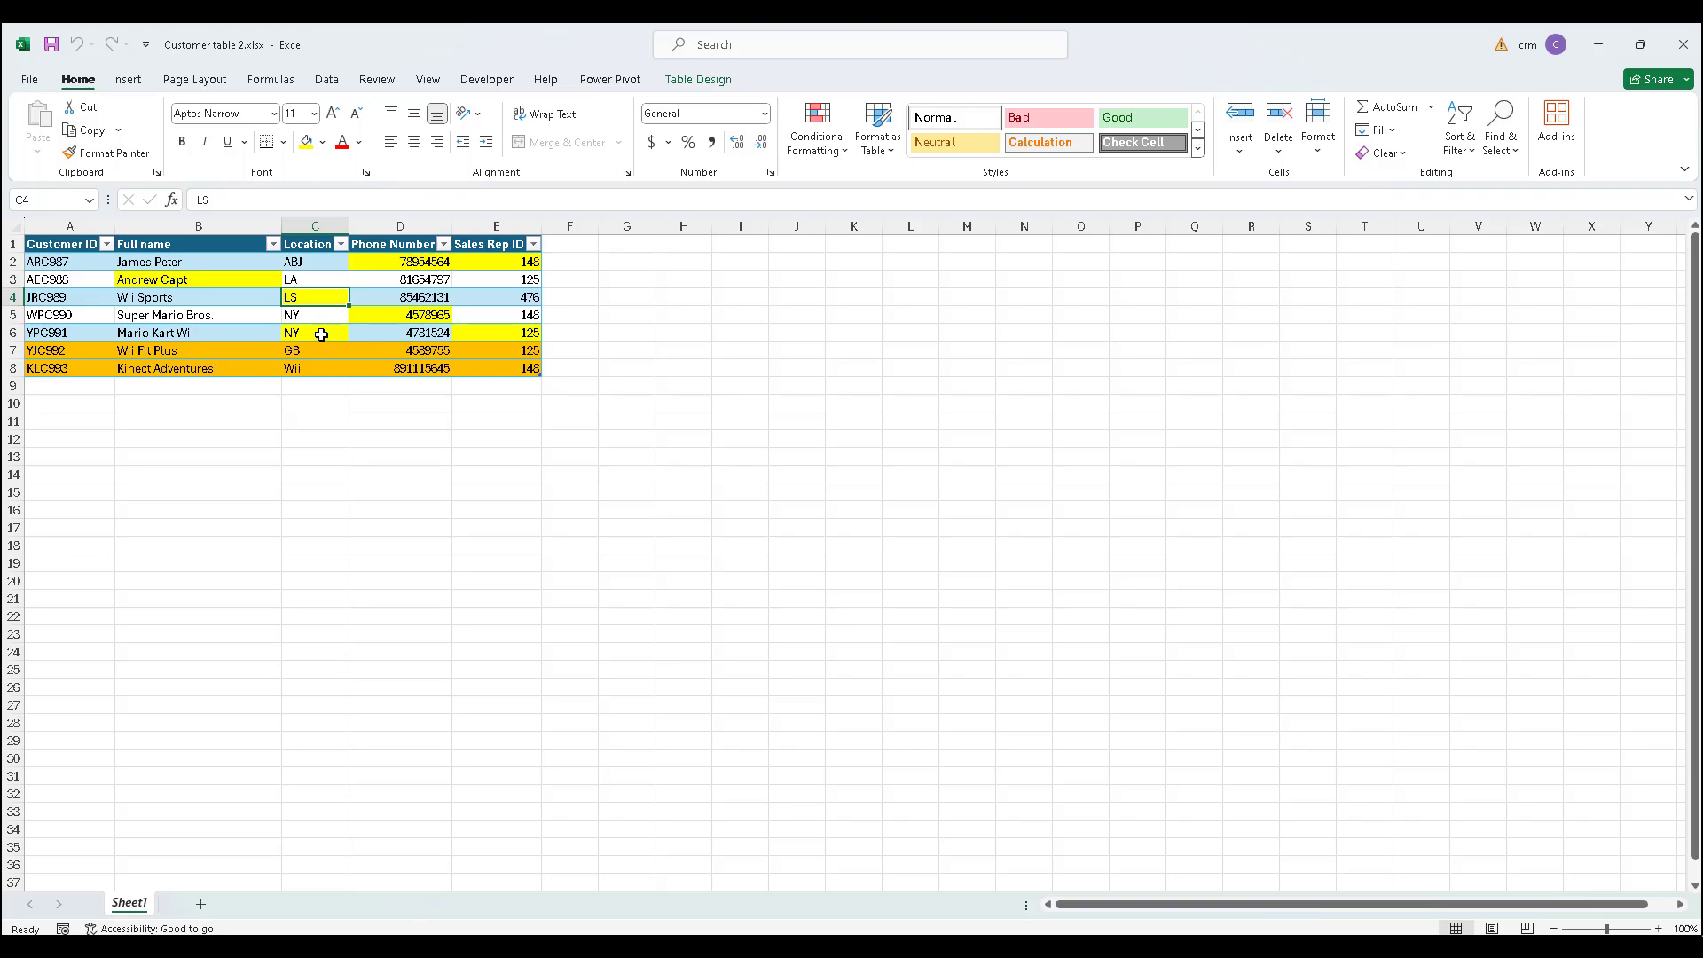
pyautogui.click(321, 334)
pyautogui.click(427, 314)
pyautogui.click(463, 332)
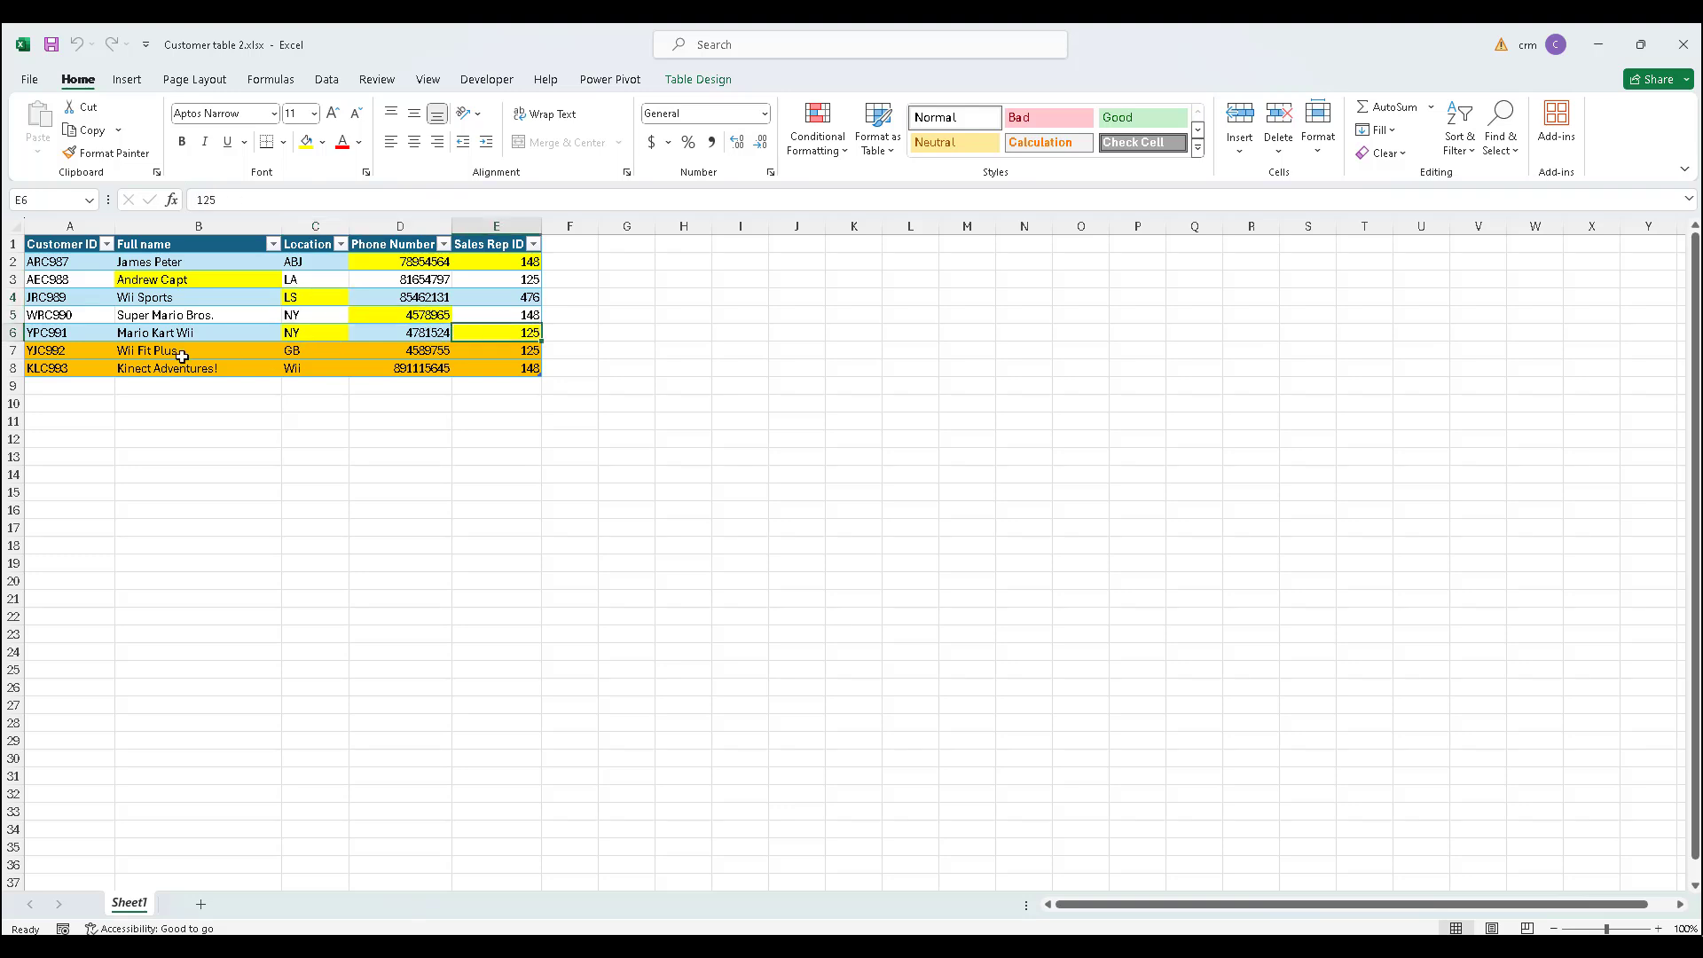
pyautogui.moveTo(87, 352); pyautogui.dragTo(493, 367)
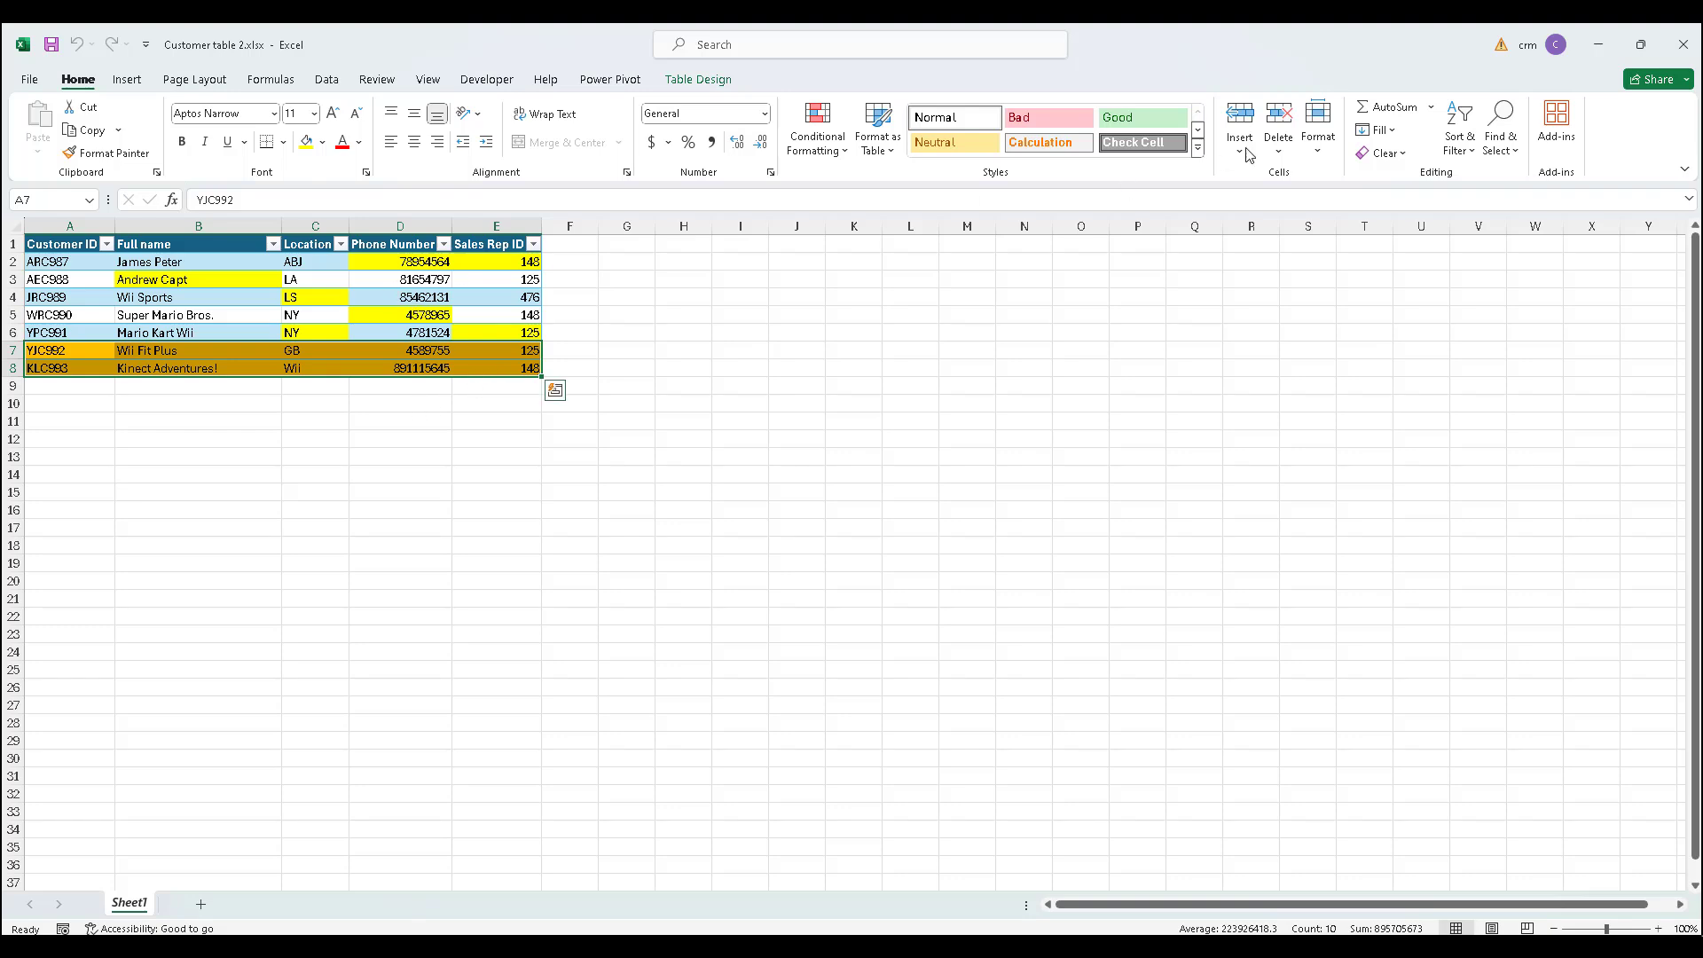
# Switch to Power Apps in the browser and select the smartzambiatraining environment.
pyautogui.click(1600, 46)
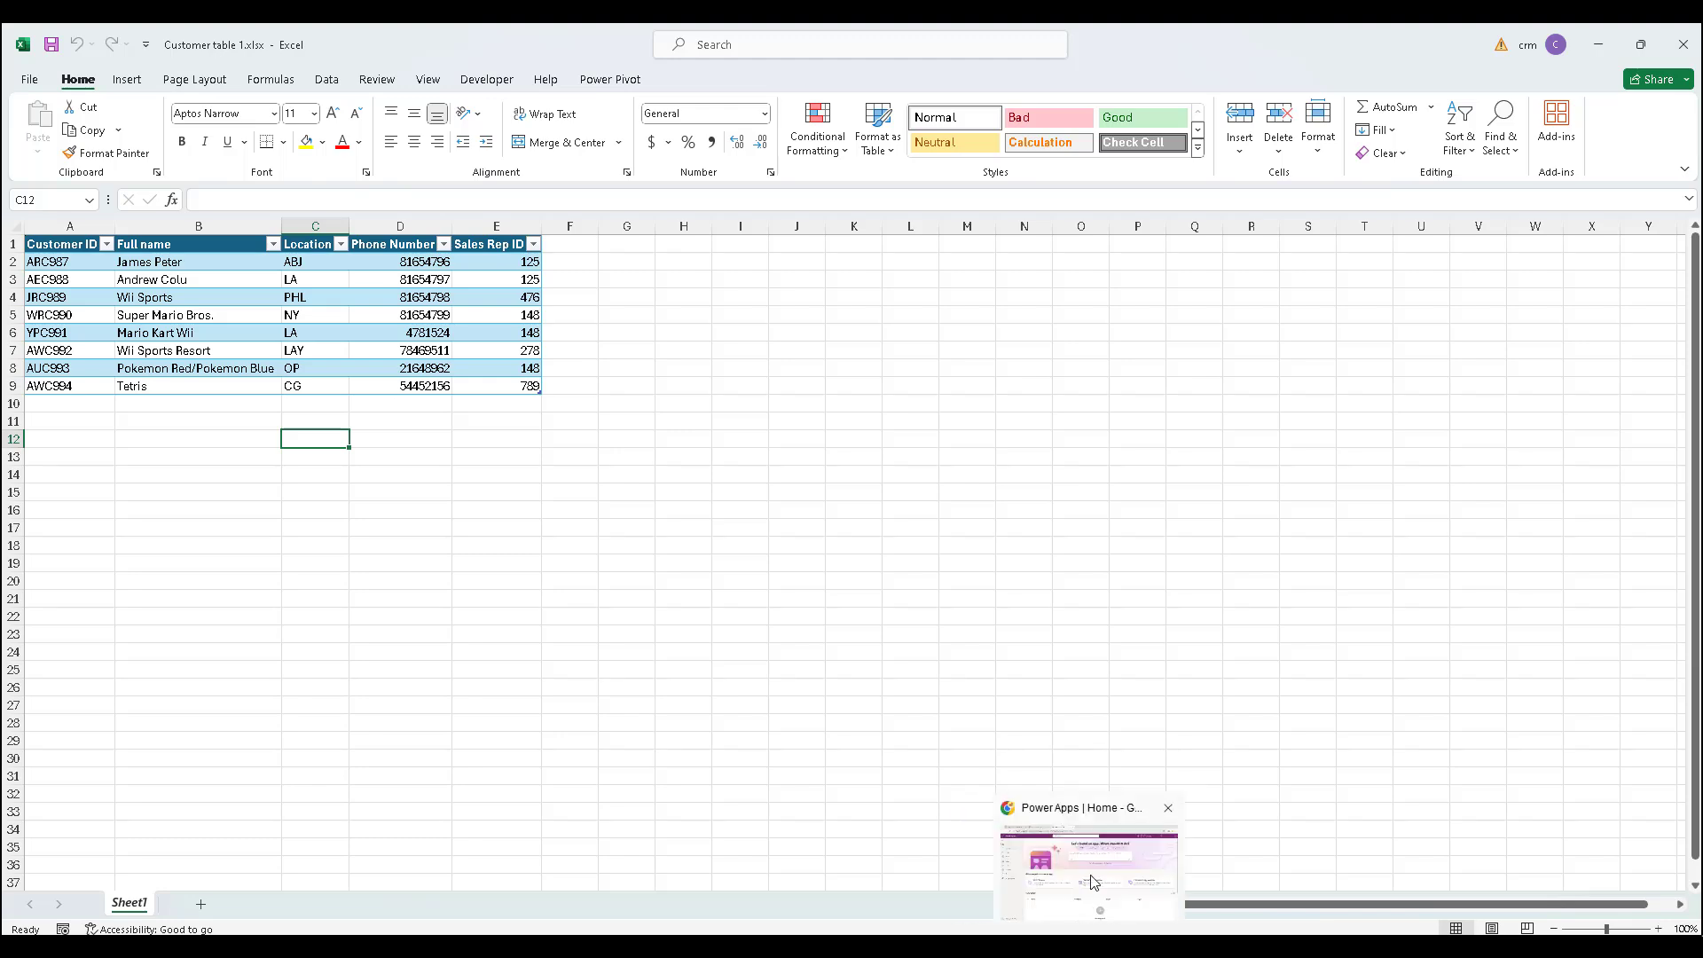
pyautogui.click(1094, 881)
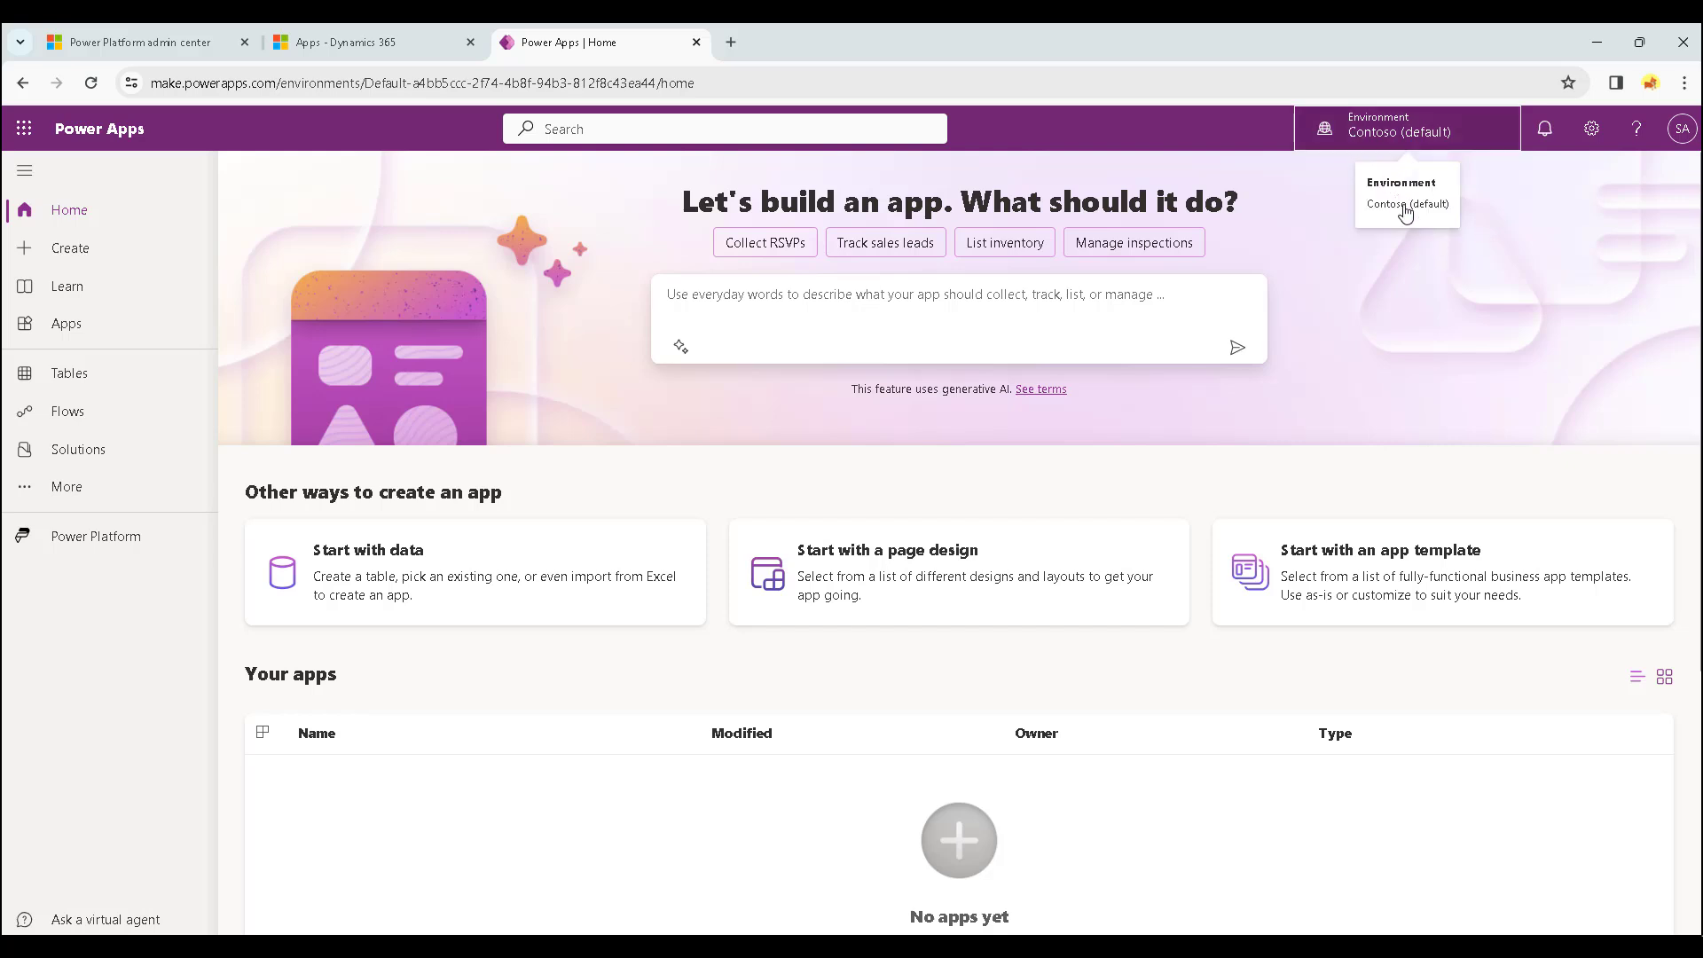
pyautogui.click(1410, 140)
pyautogui.click(1395, 135)
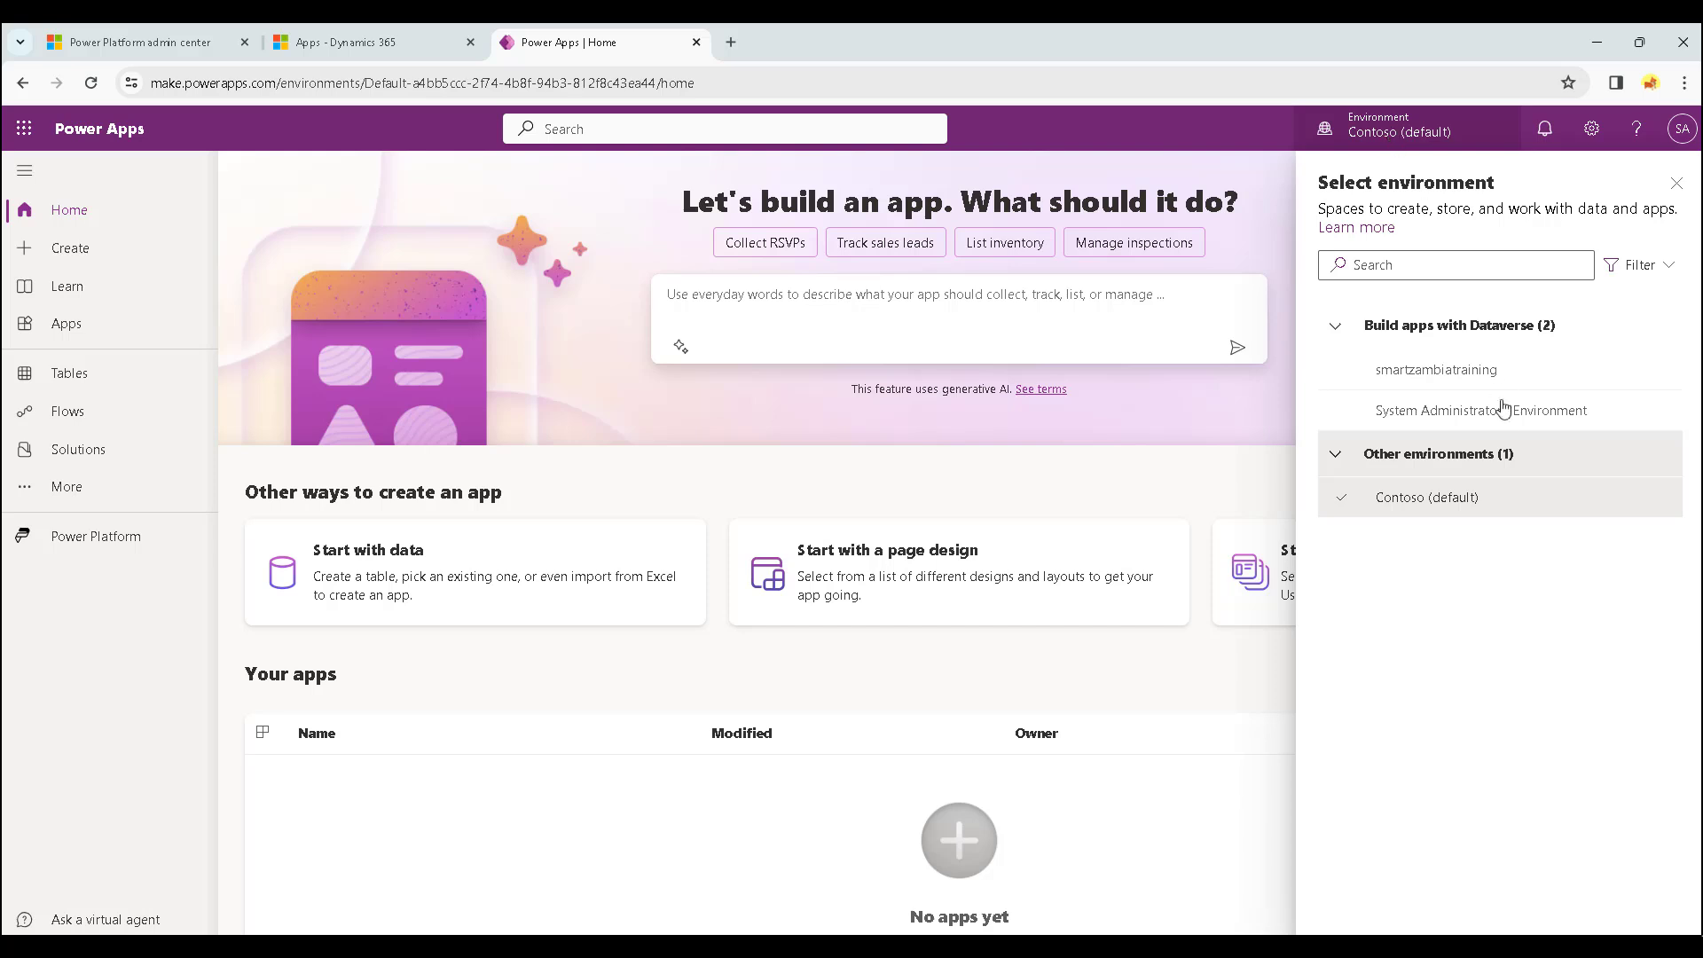
pyautogui.click(1464, 371)
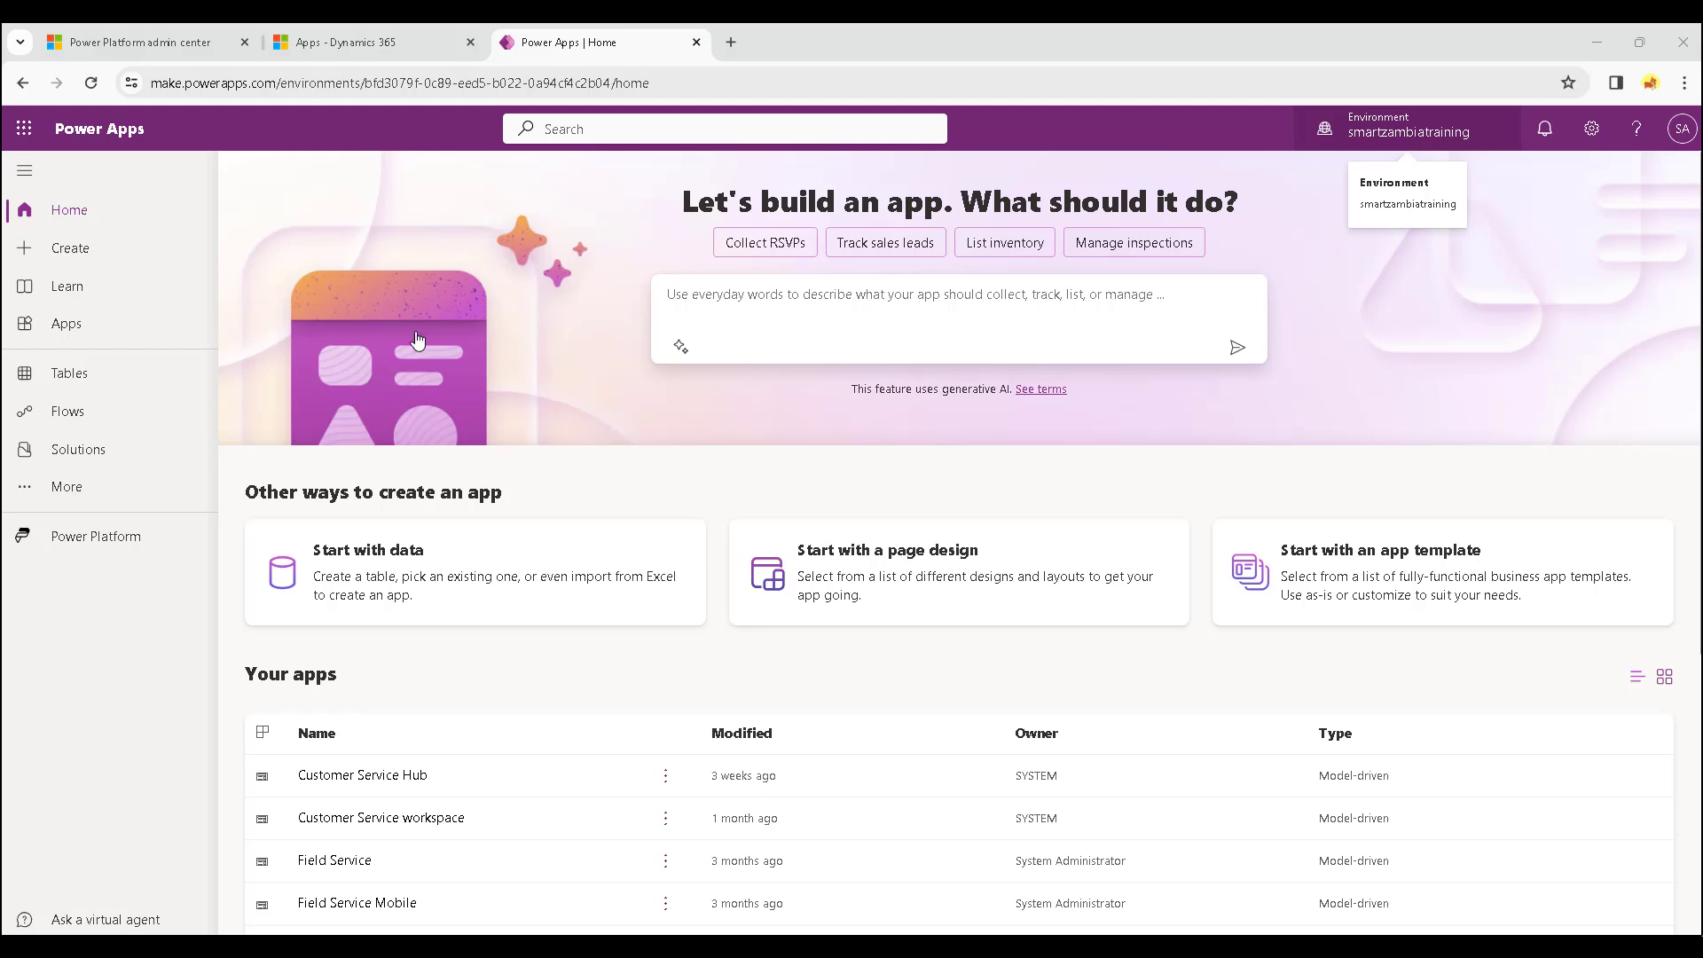
# Create a new solution named DataUpsert with CDS Default Publisher (Crcc31c) as its publisher.
pyautogui.click(84, 454)
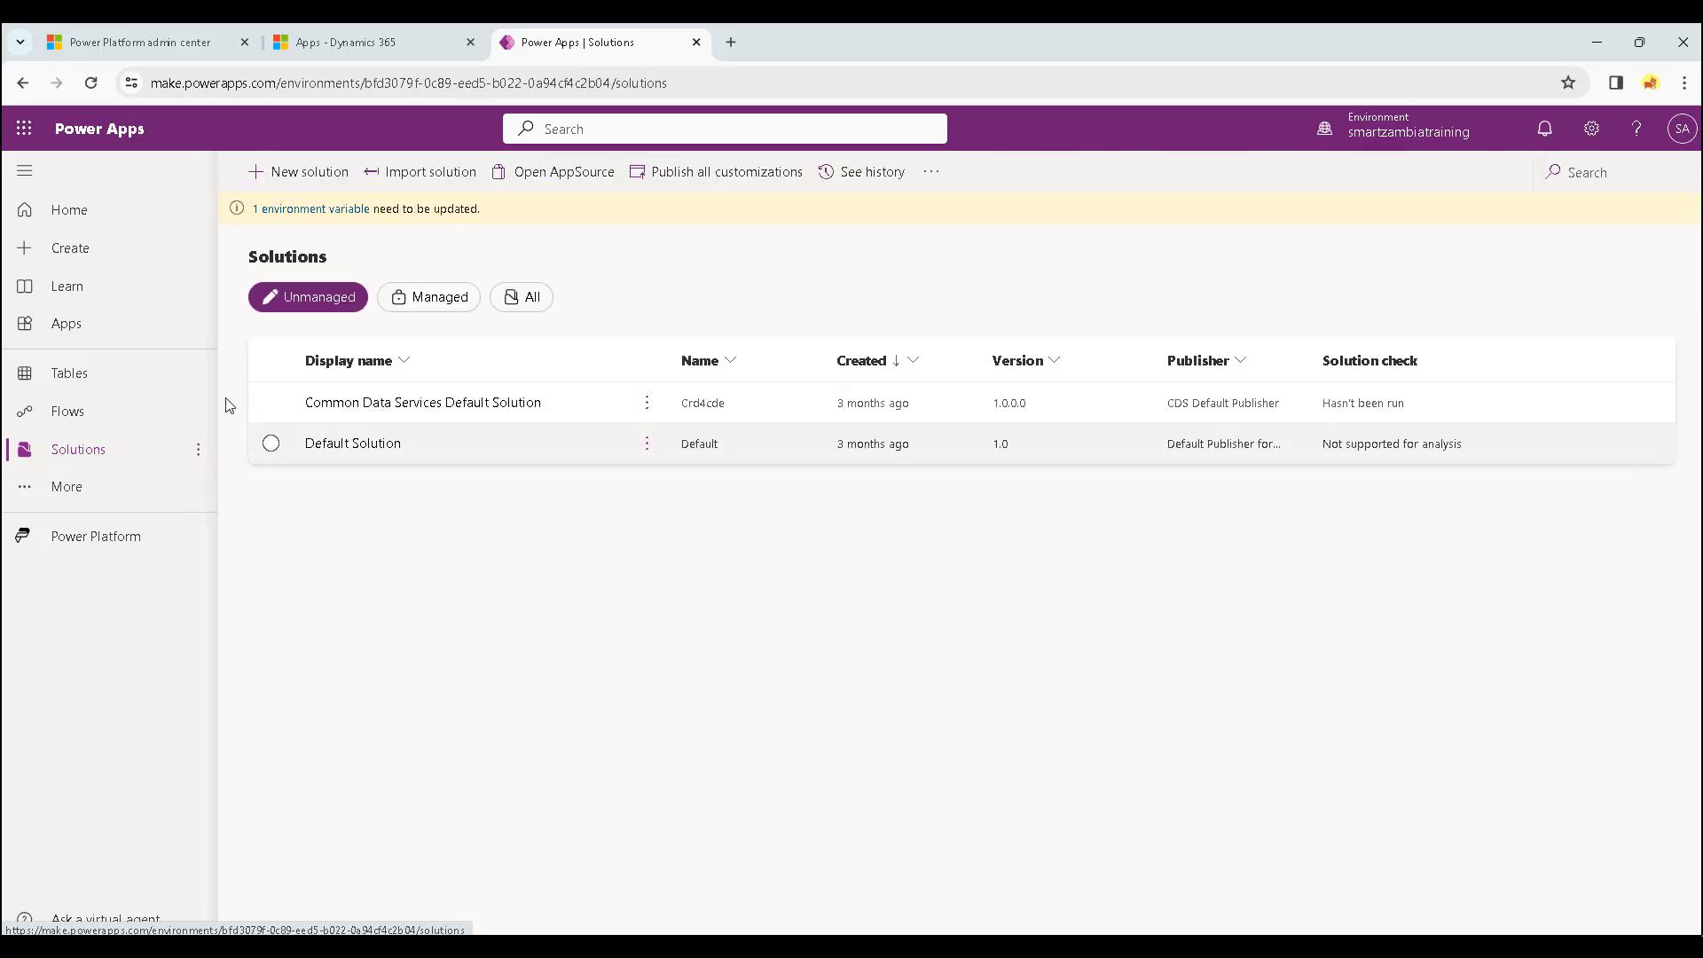
pyautogui.click(321, 180)
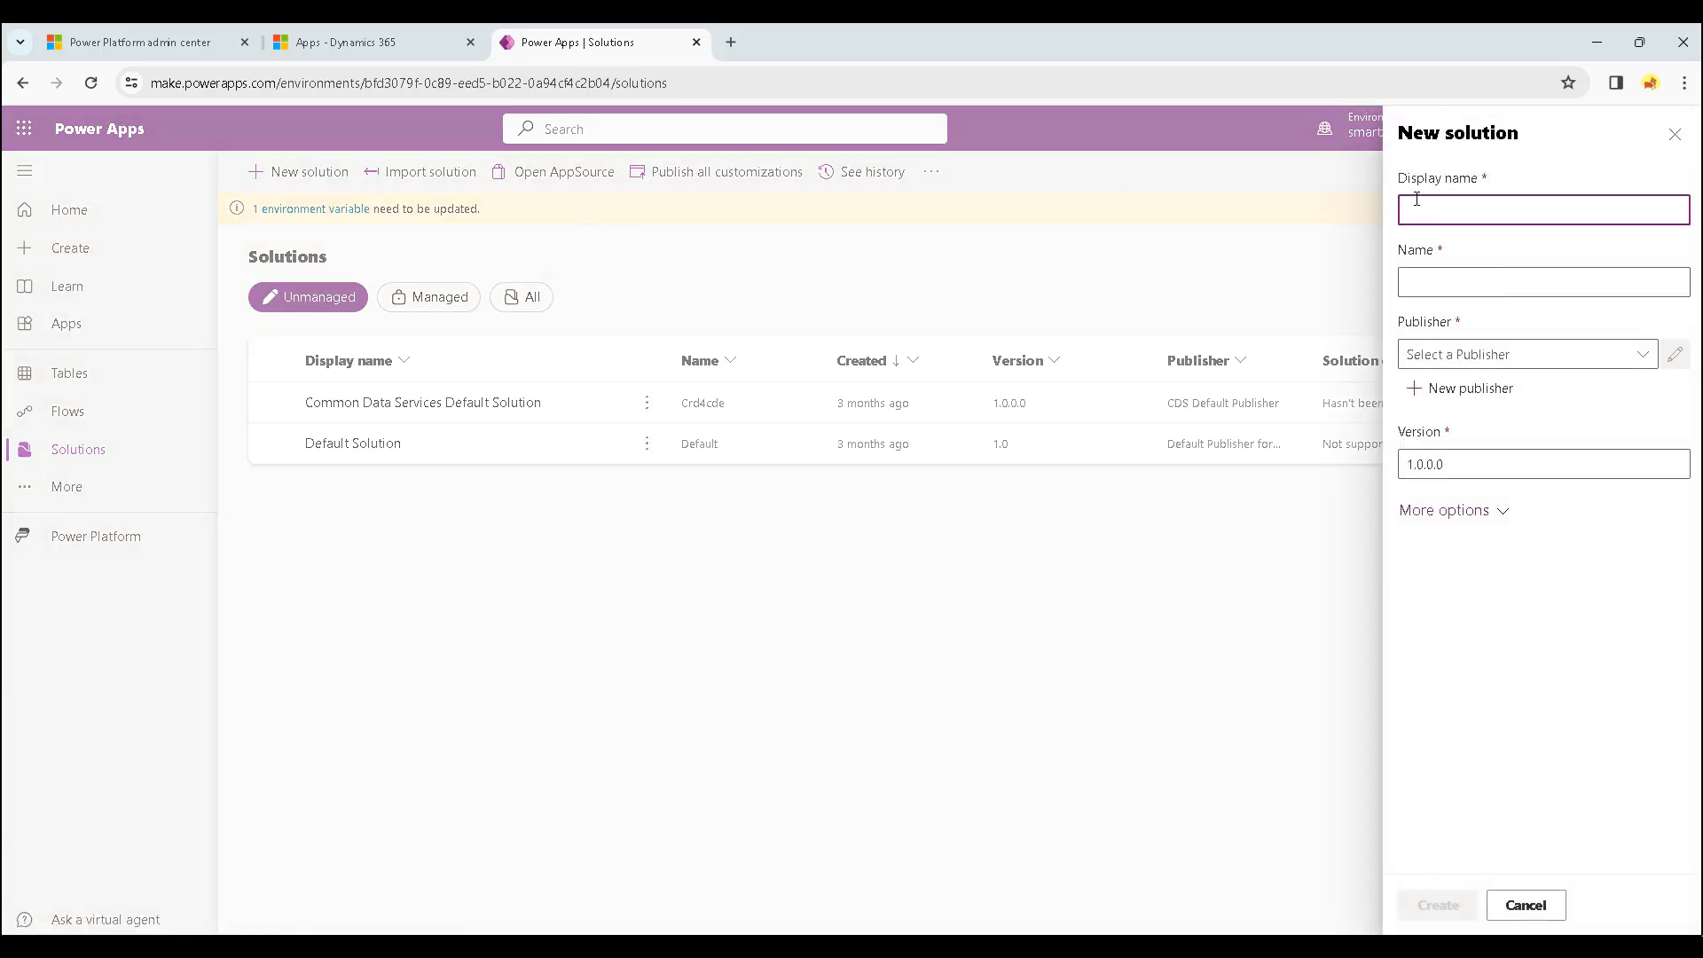
pyautogui.write('DataUpsert')
pyautogui.click(1548, 321)
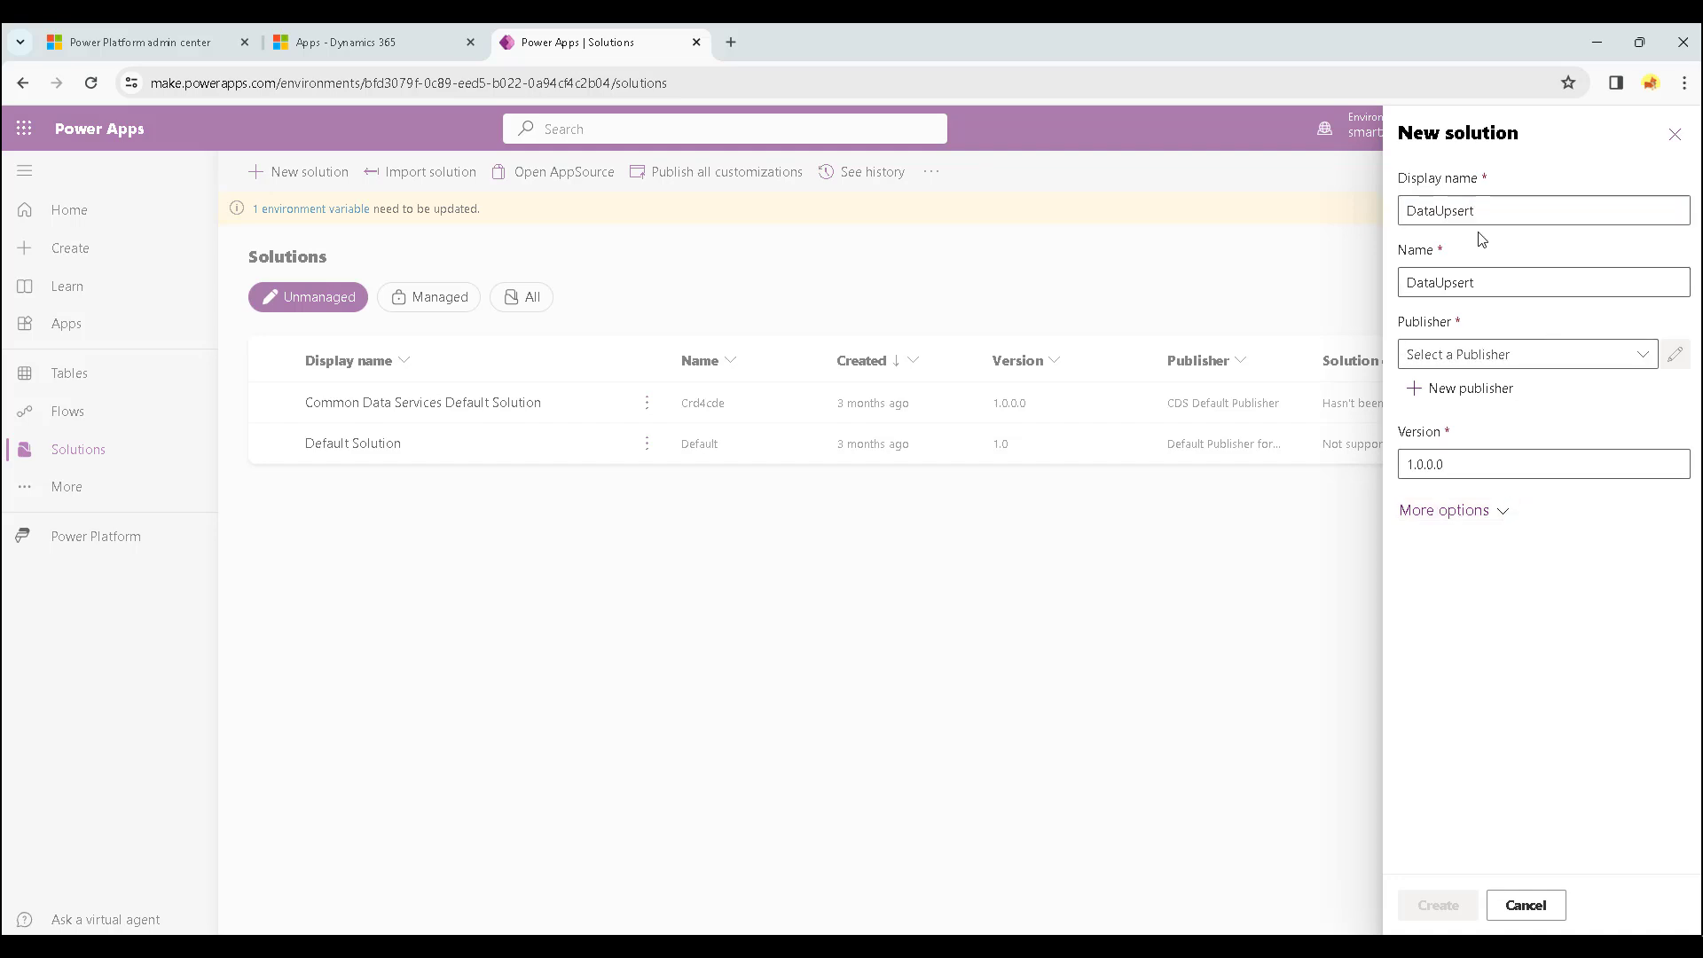
pyautogui.click(1491, 355)
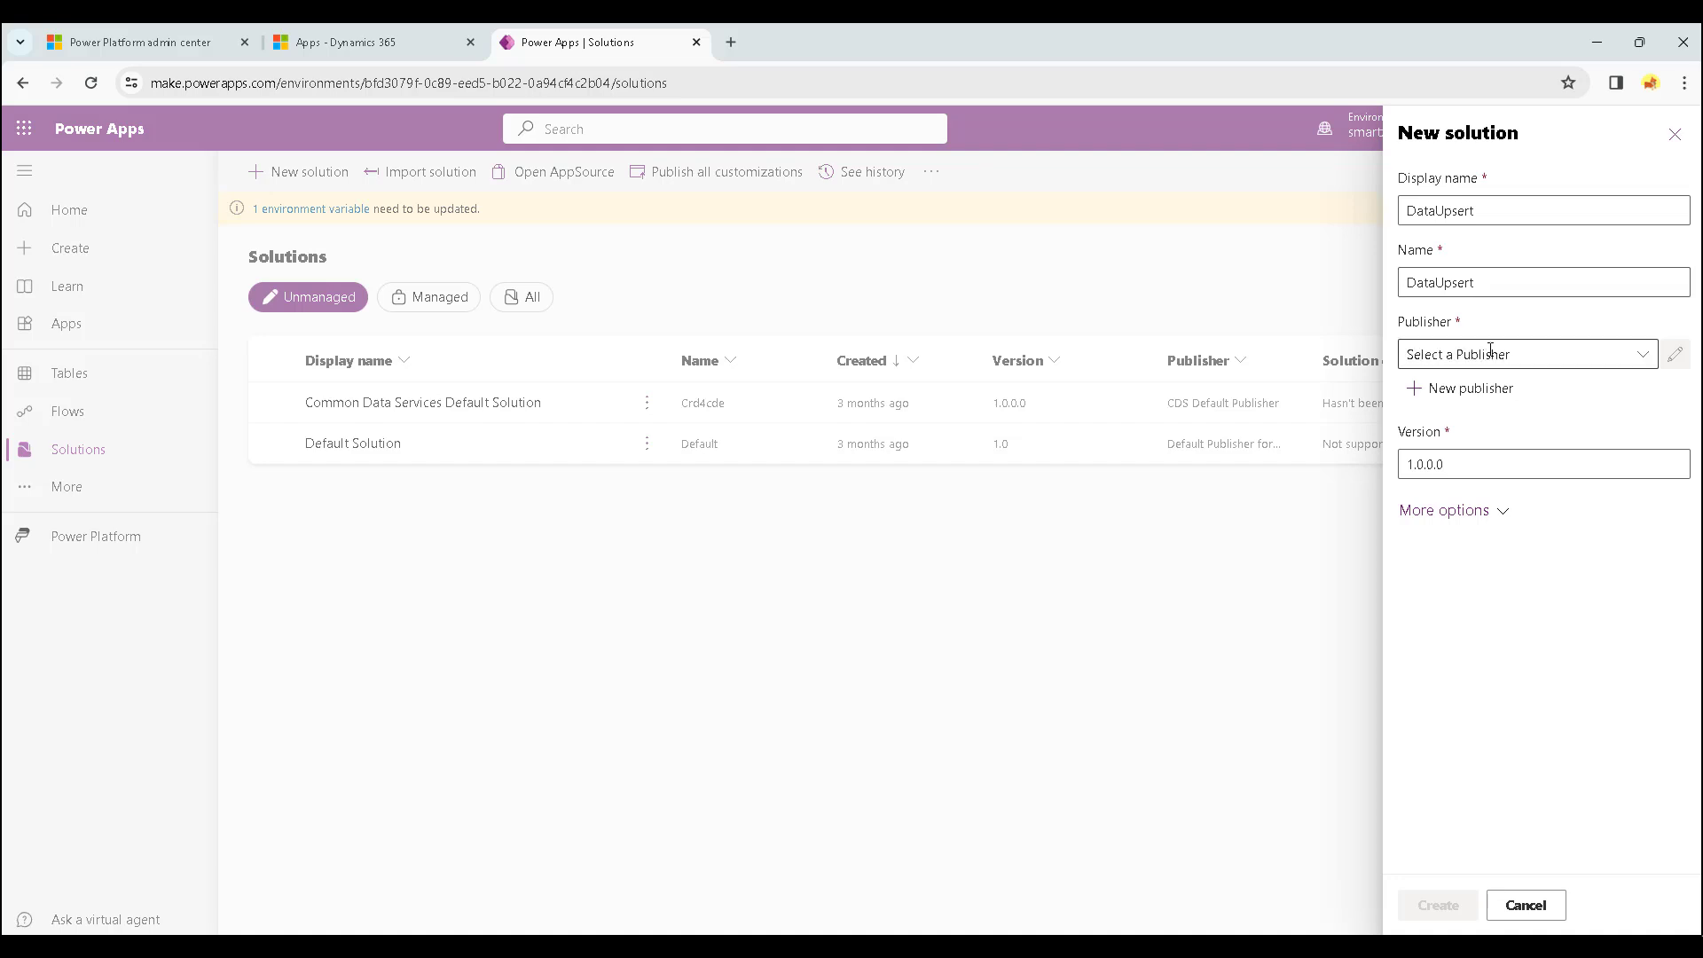
pyautogui.click(1643, 354)
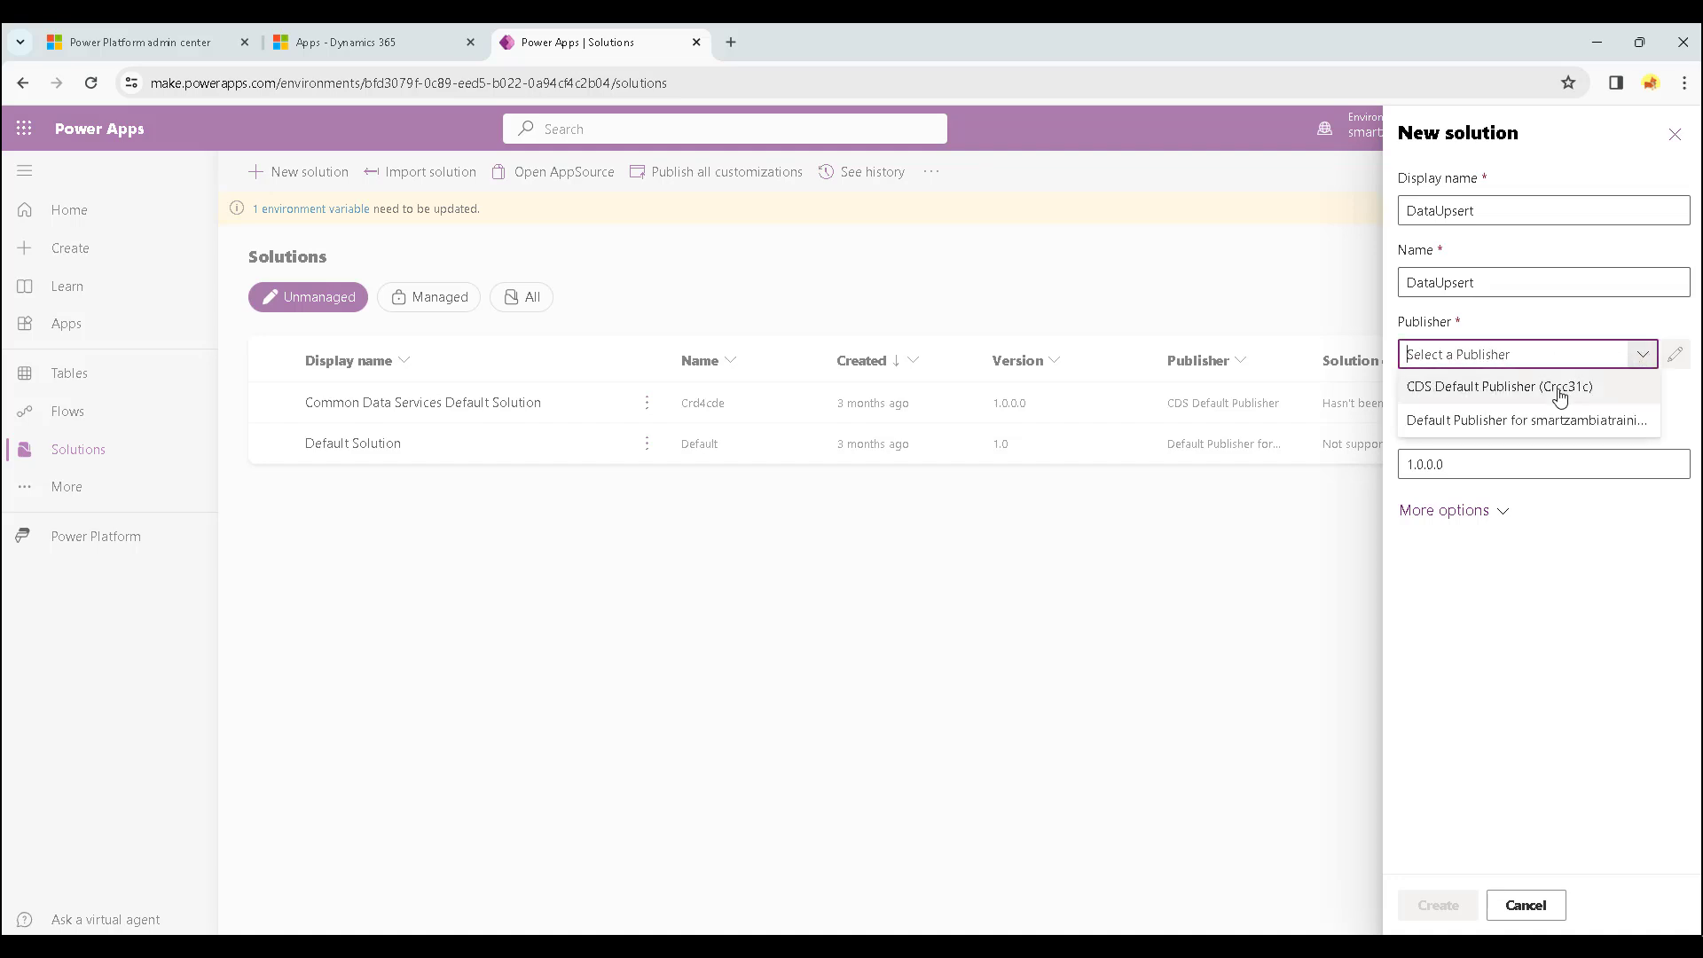
pyautogui.click(1539, 388)
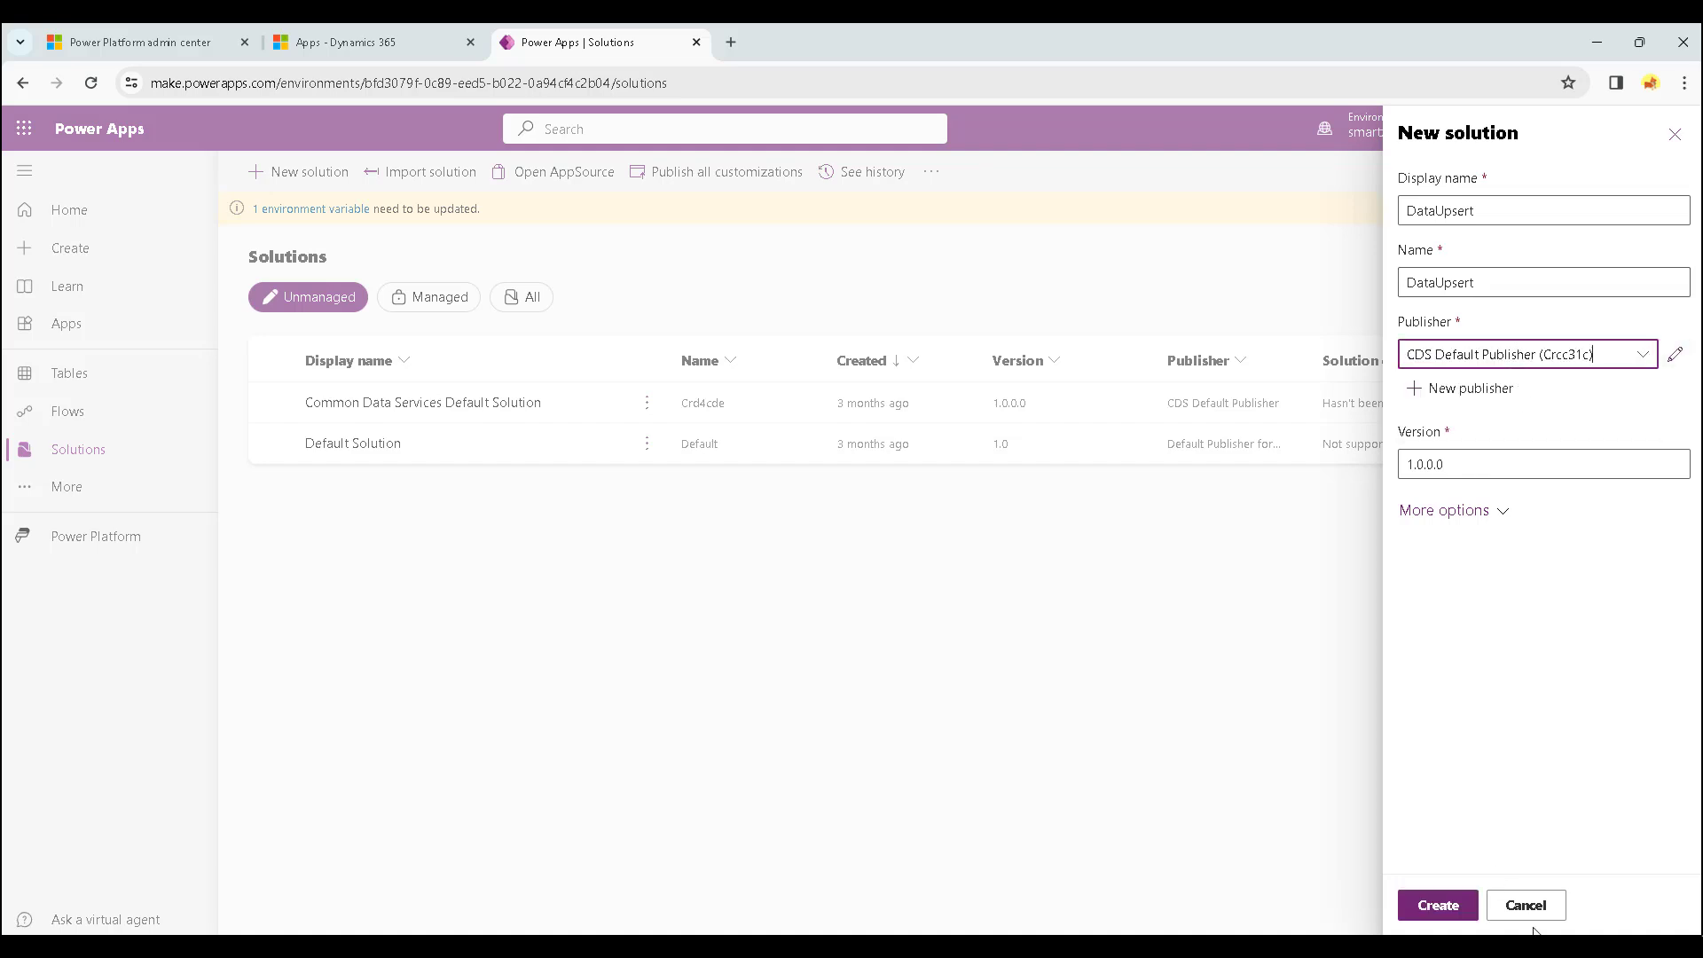
pyautogui.click(1438, 907)
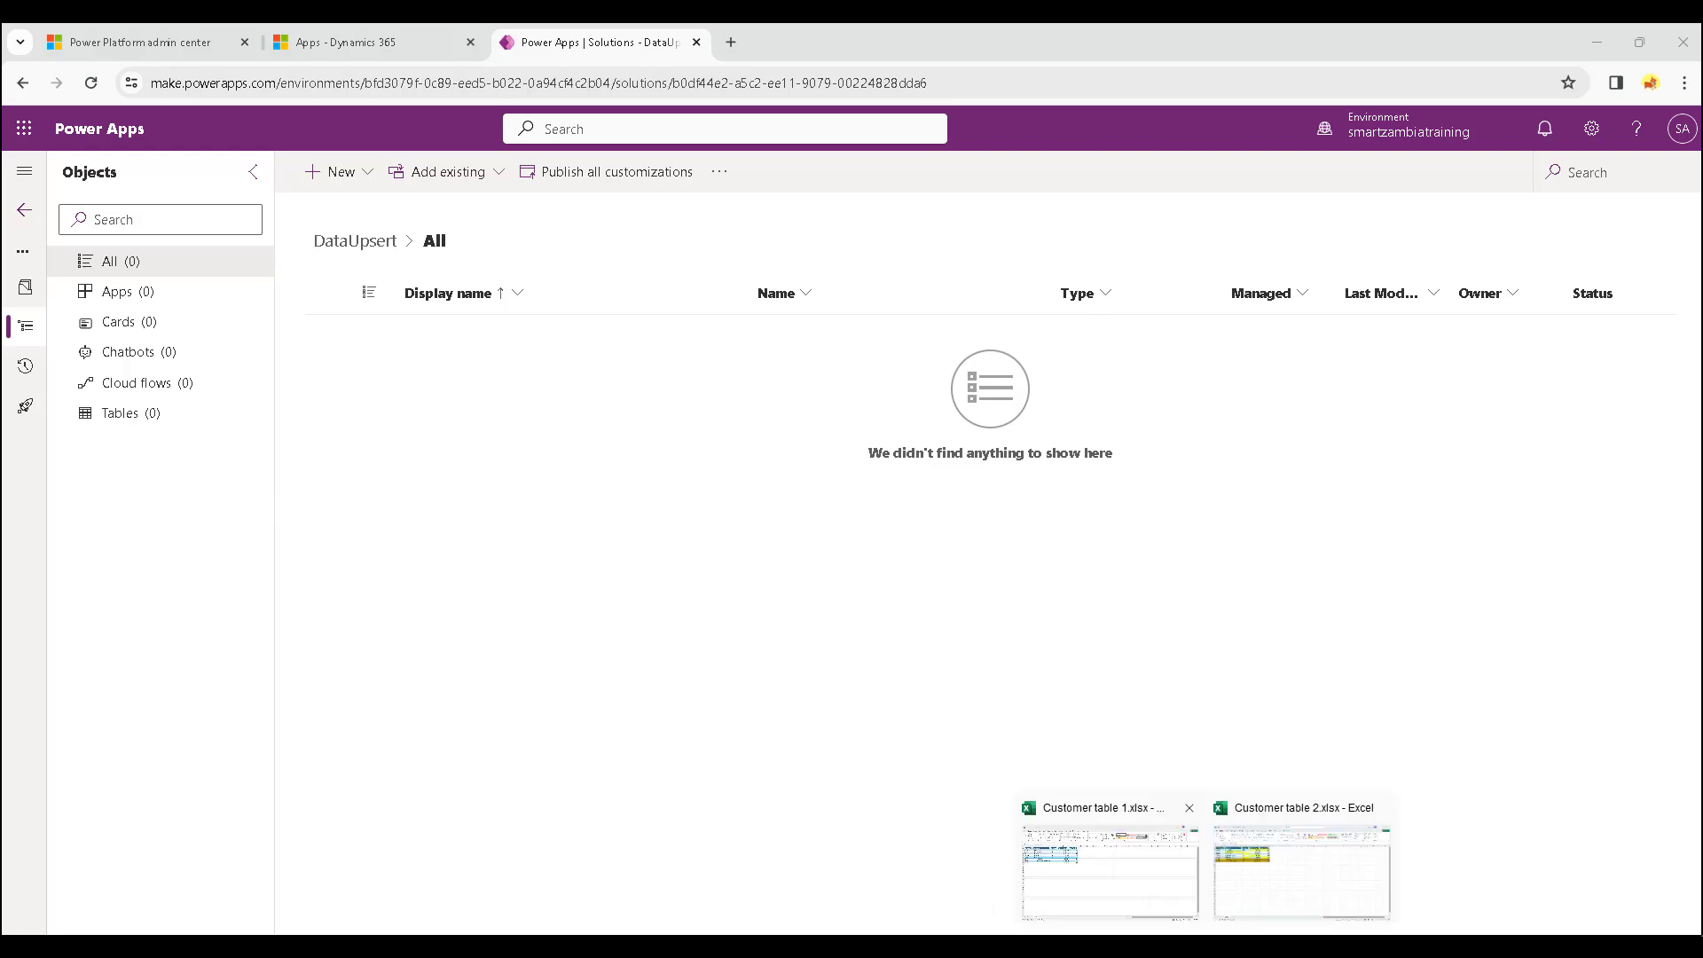
pyautogui.moveTo(777, 946)
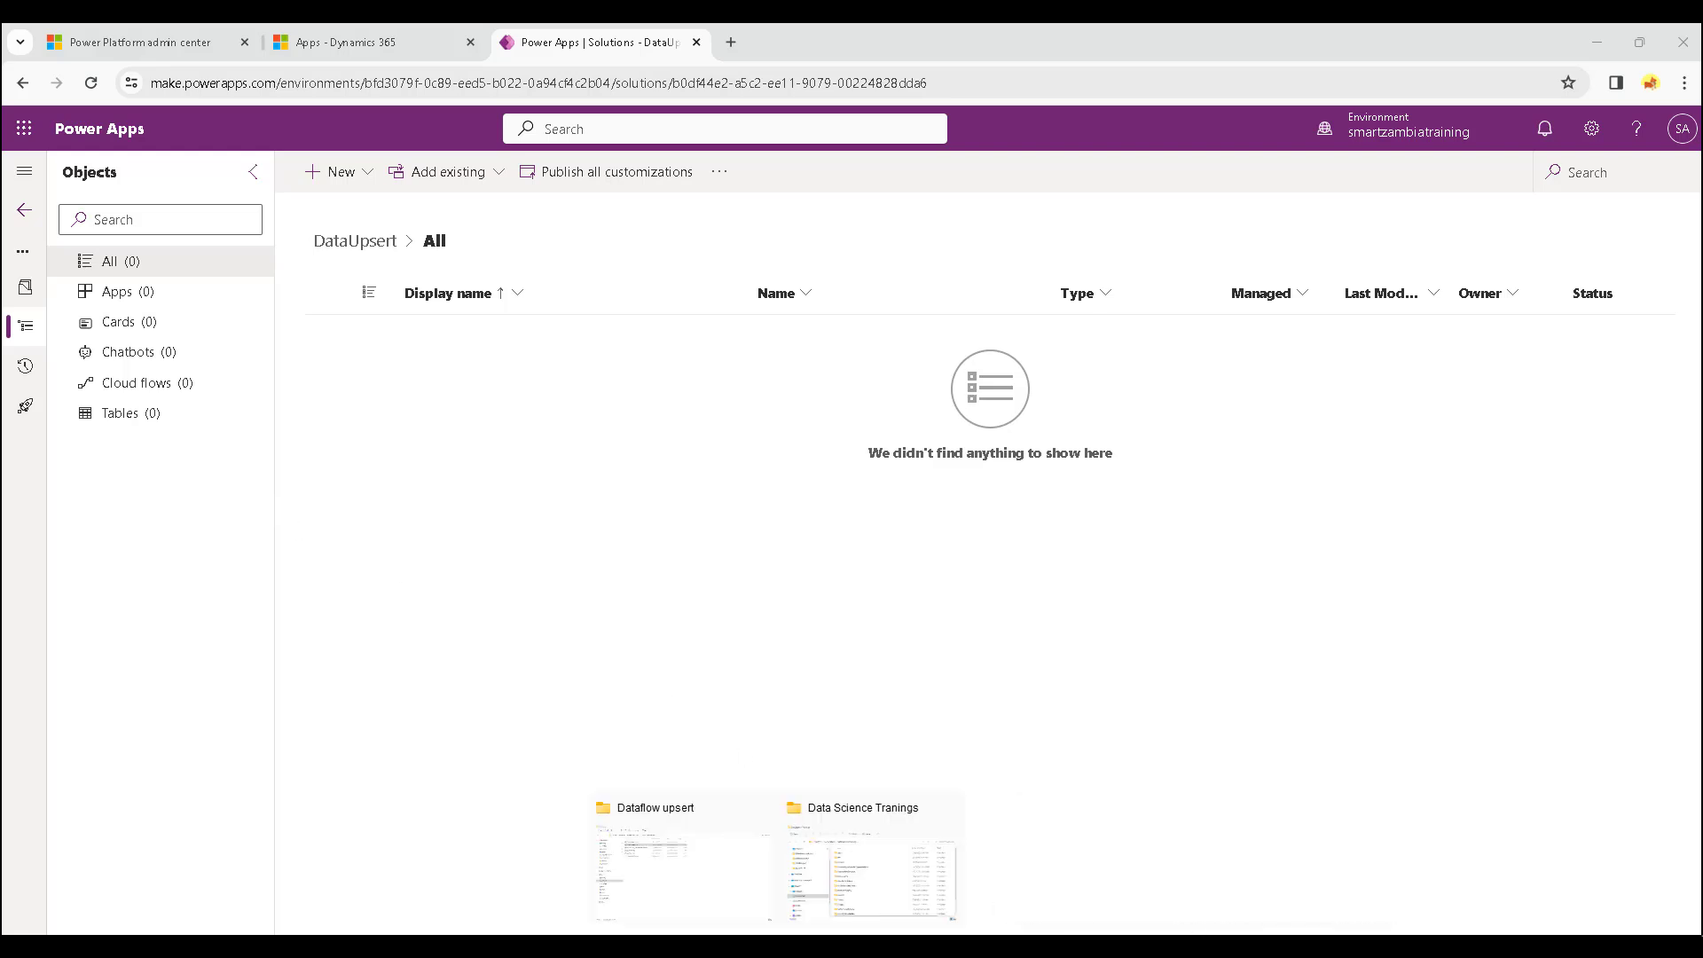
pyautogui.click(698, 887)
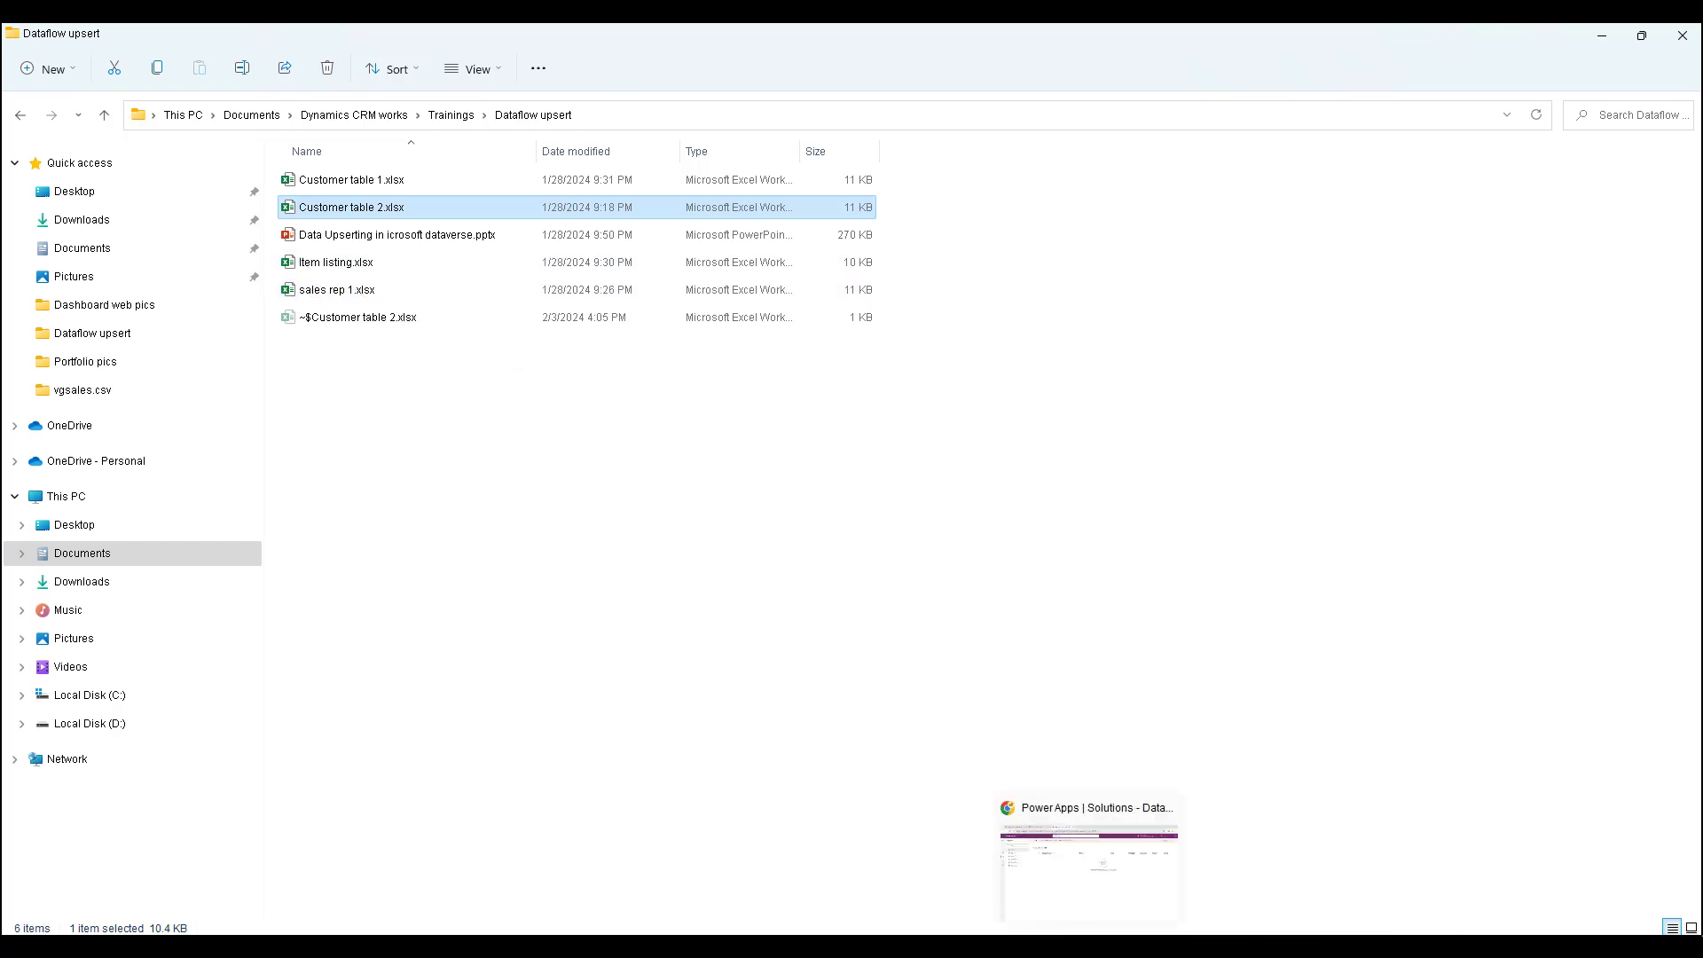
pyautogui.click(1091, 898)
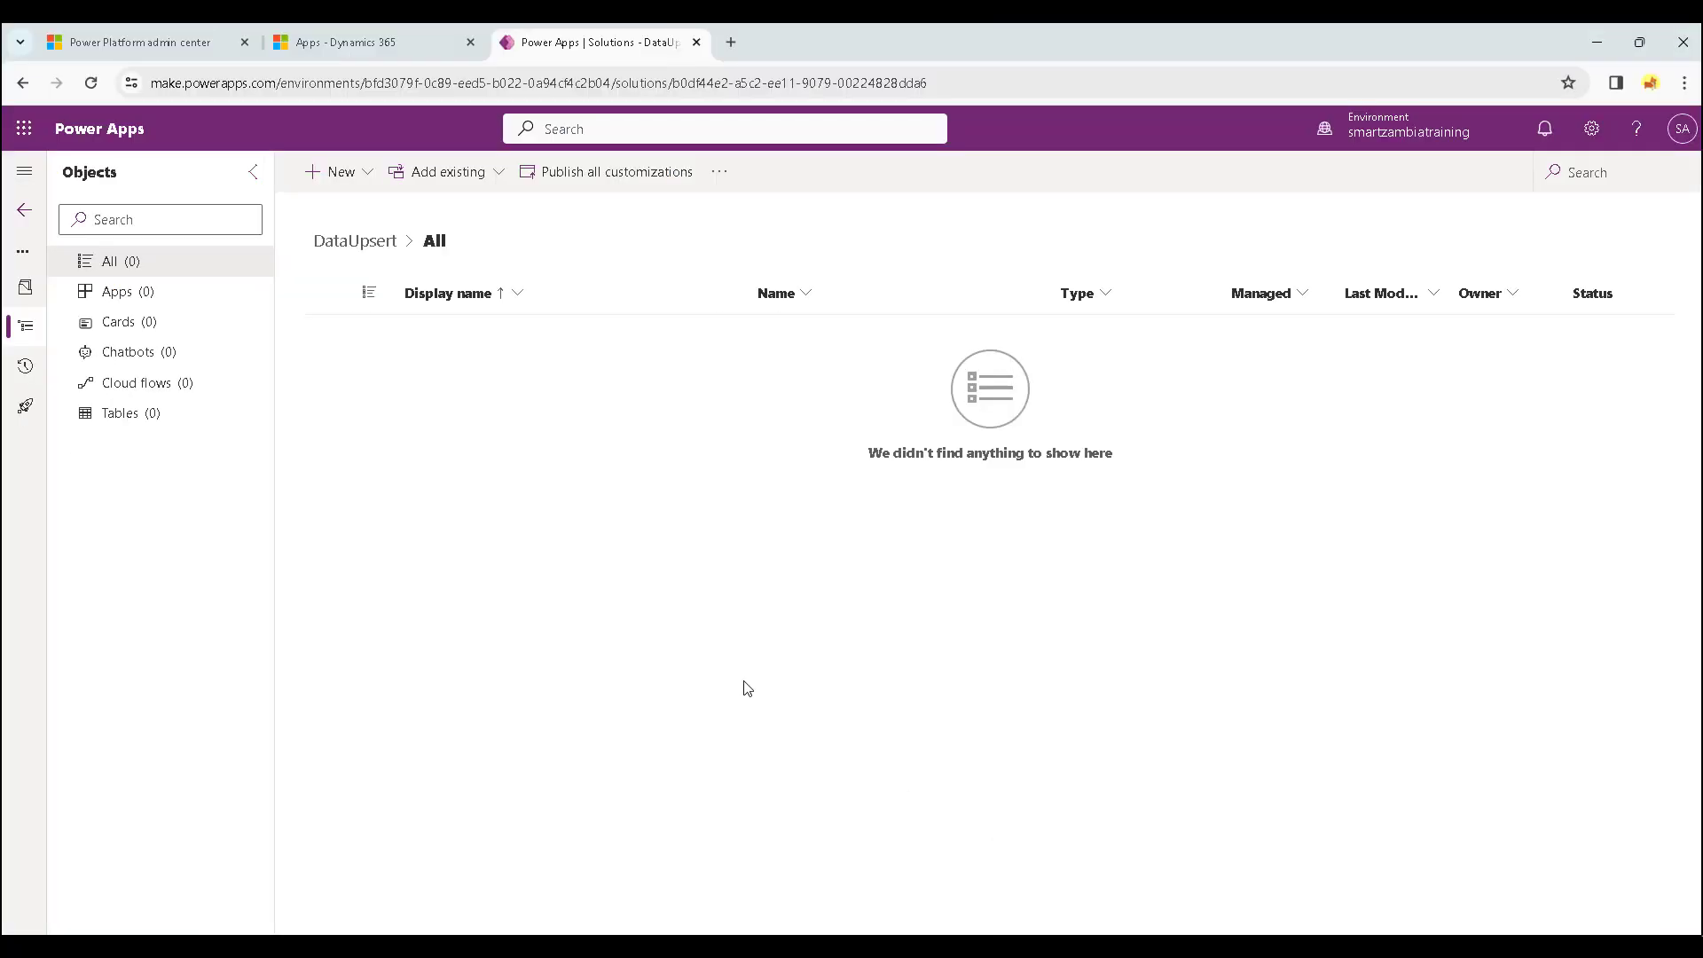
# Create a new table in the DataUpsert solution with the display name Customer Table.
pyautogui.click(133, 413)
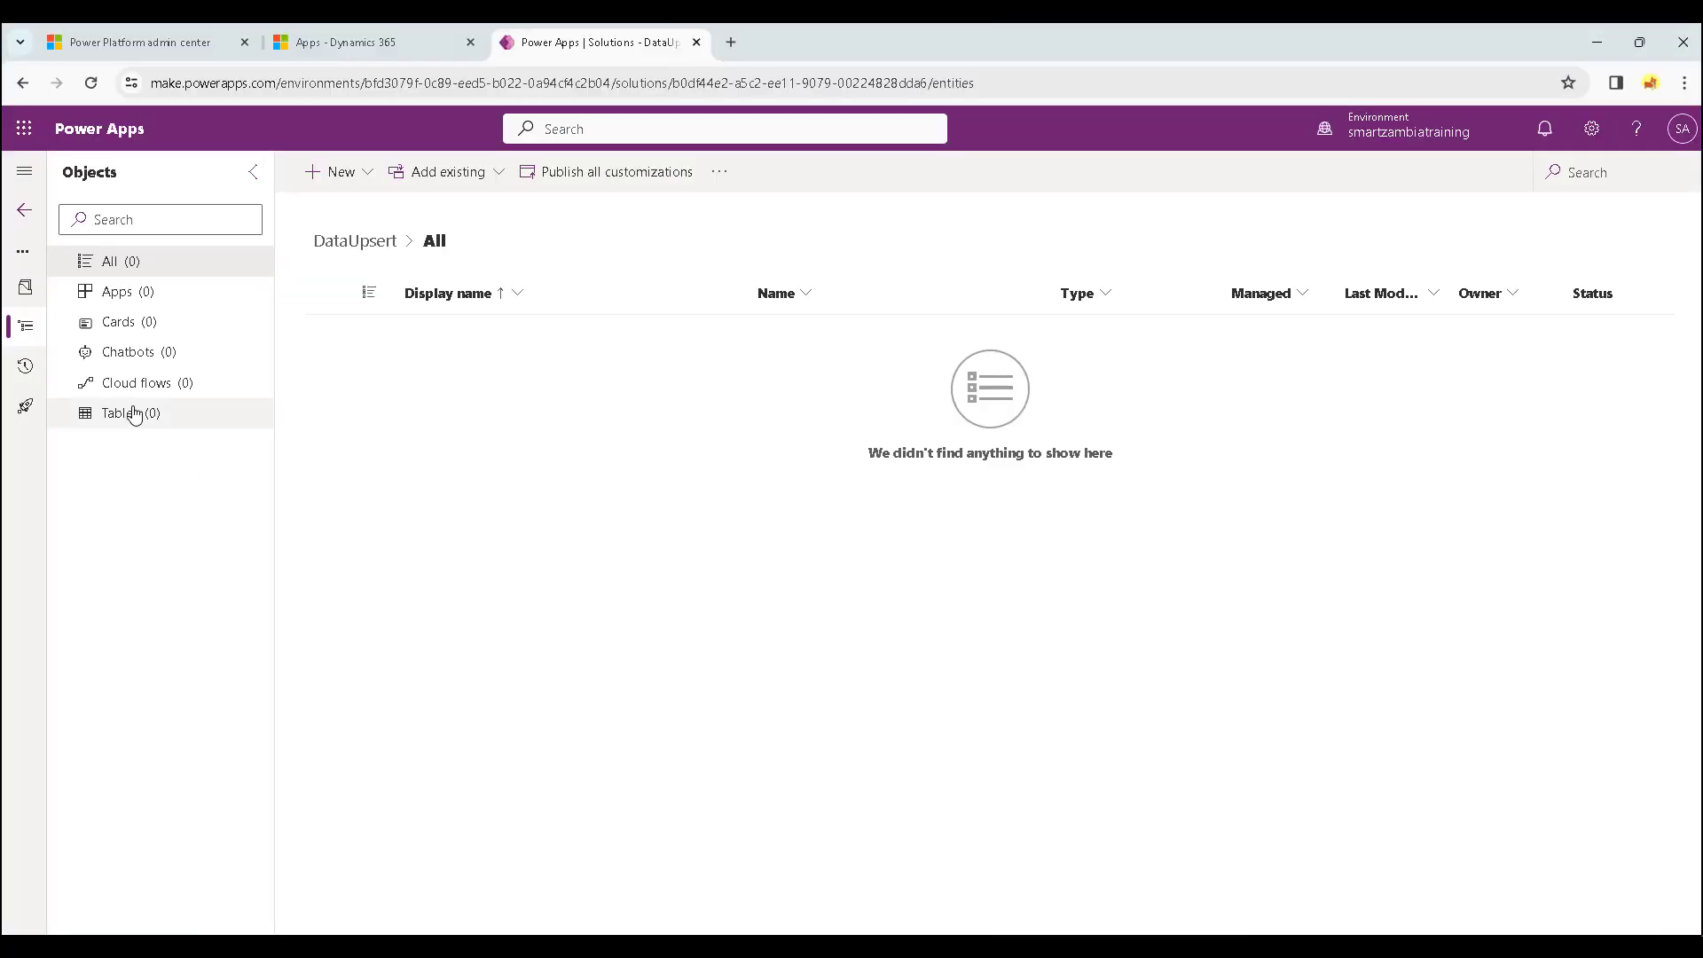
pyautogui.click(362, 178)
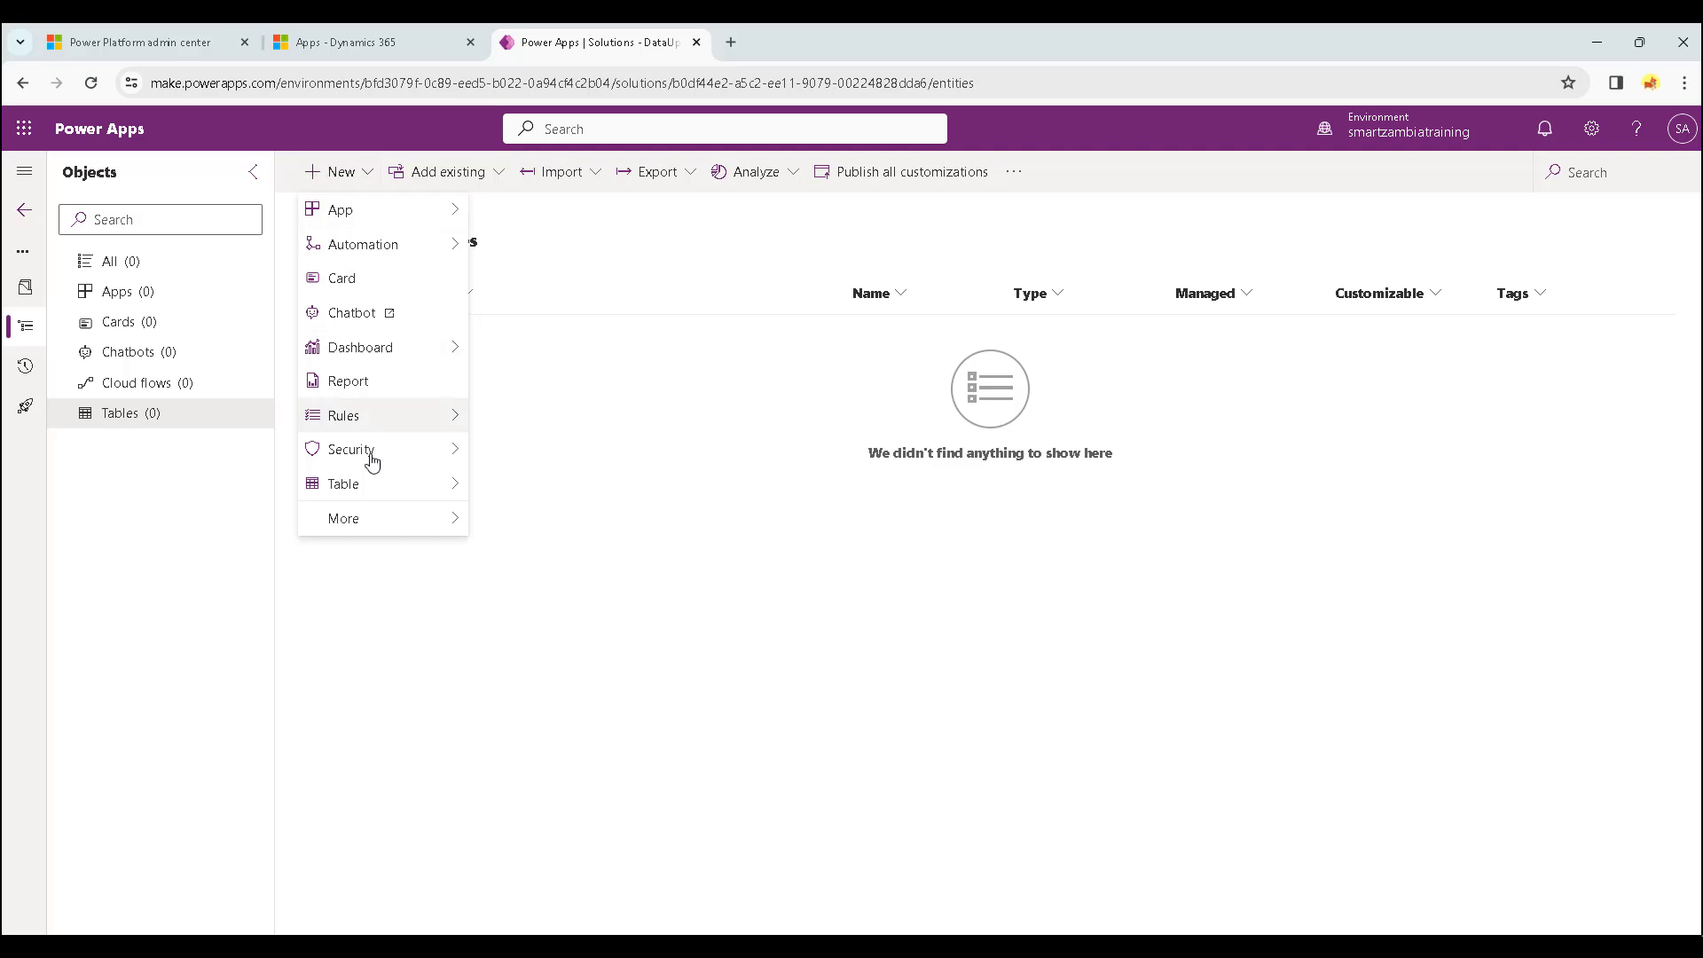
pyautogui.moveTo(441, 490)
pyautogui.click(523, 491)
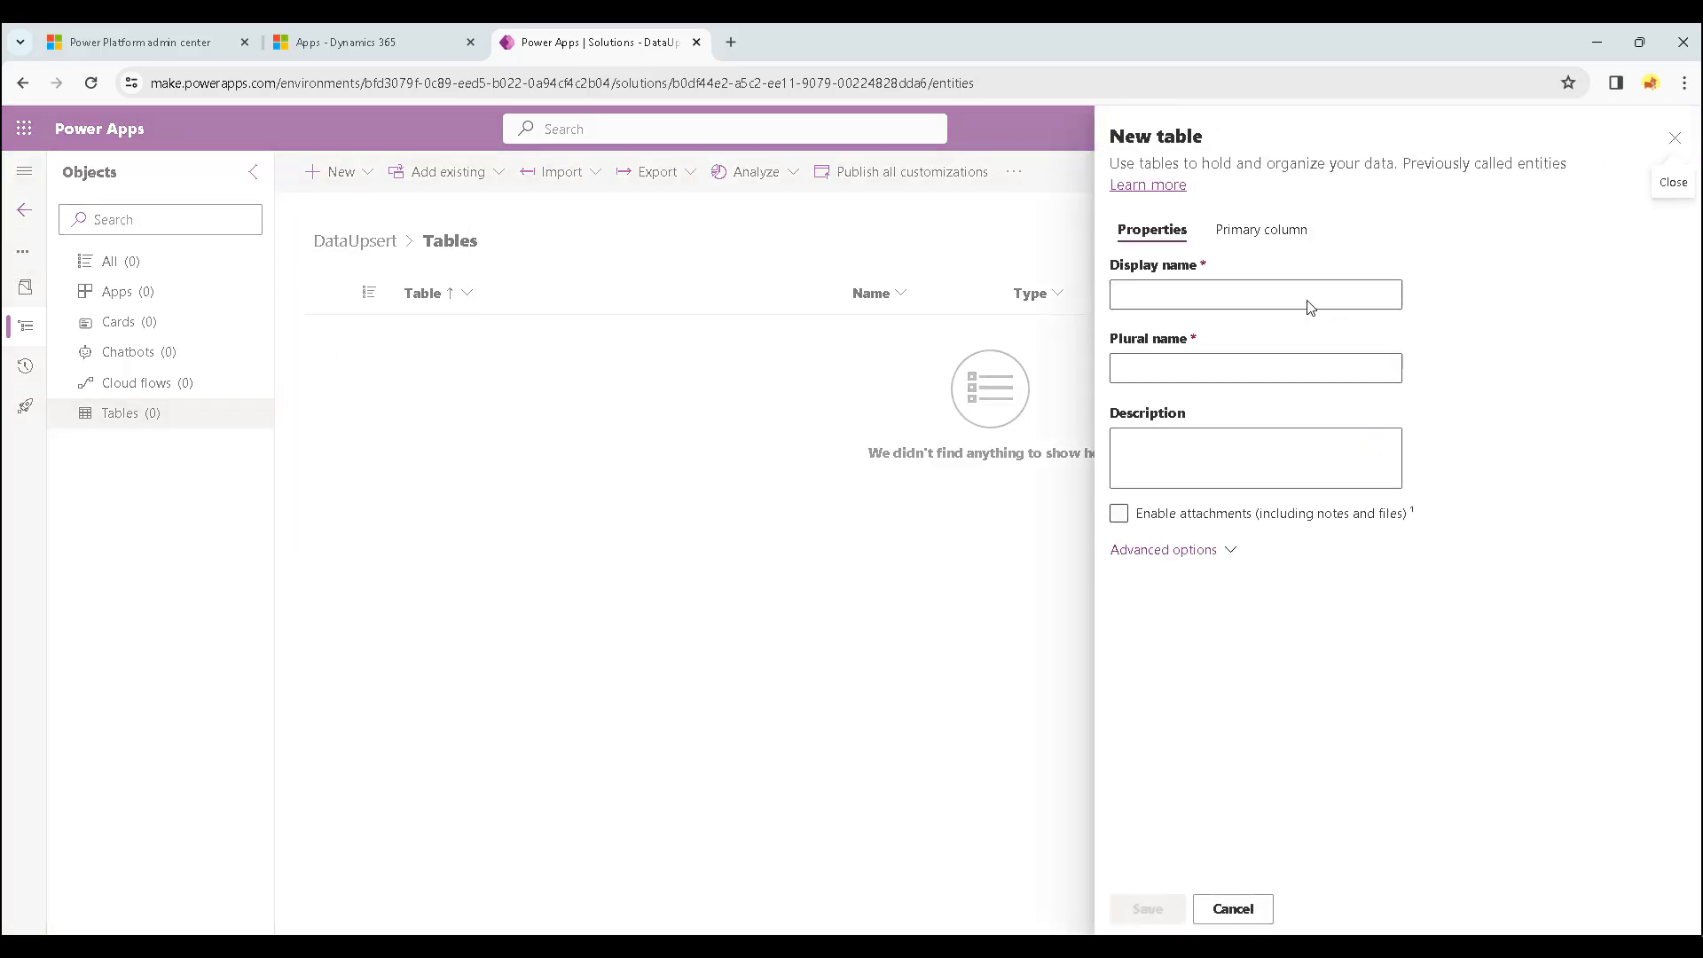
pyautogui.click(1204, 293)
pyautogui.write('Customer')
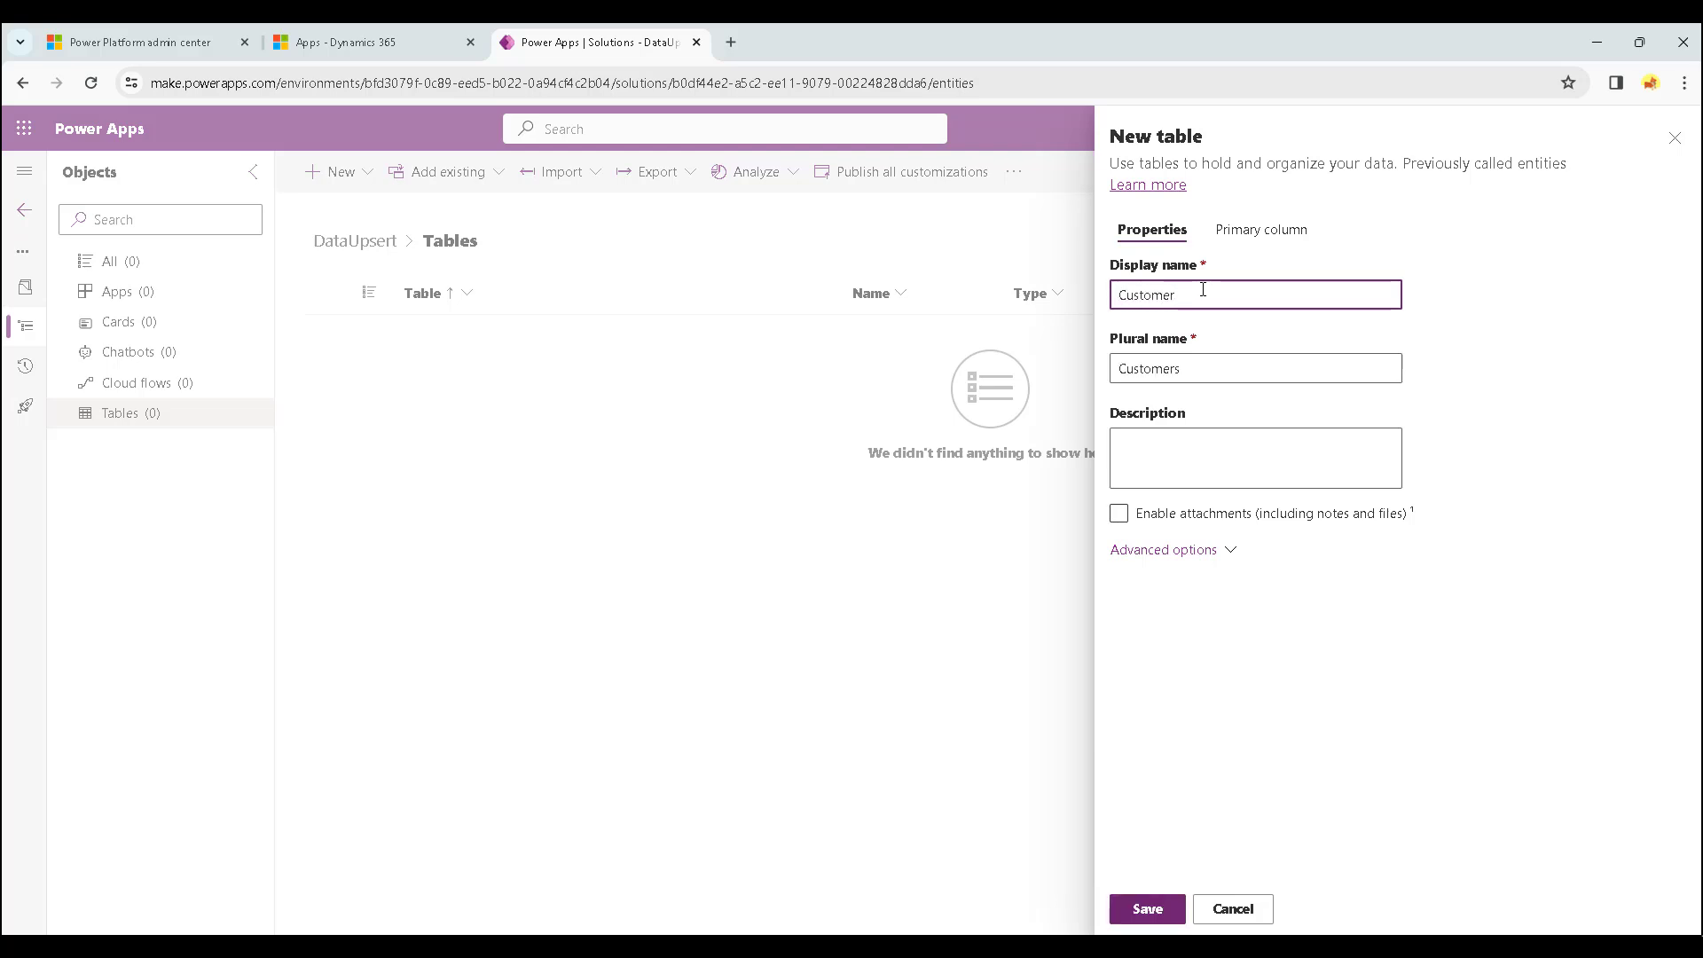
pyautogui.write(' Table')
pyautogui.click(1148, 911)
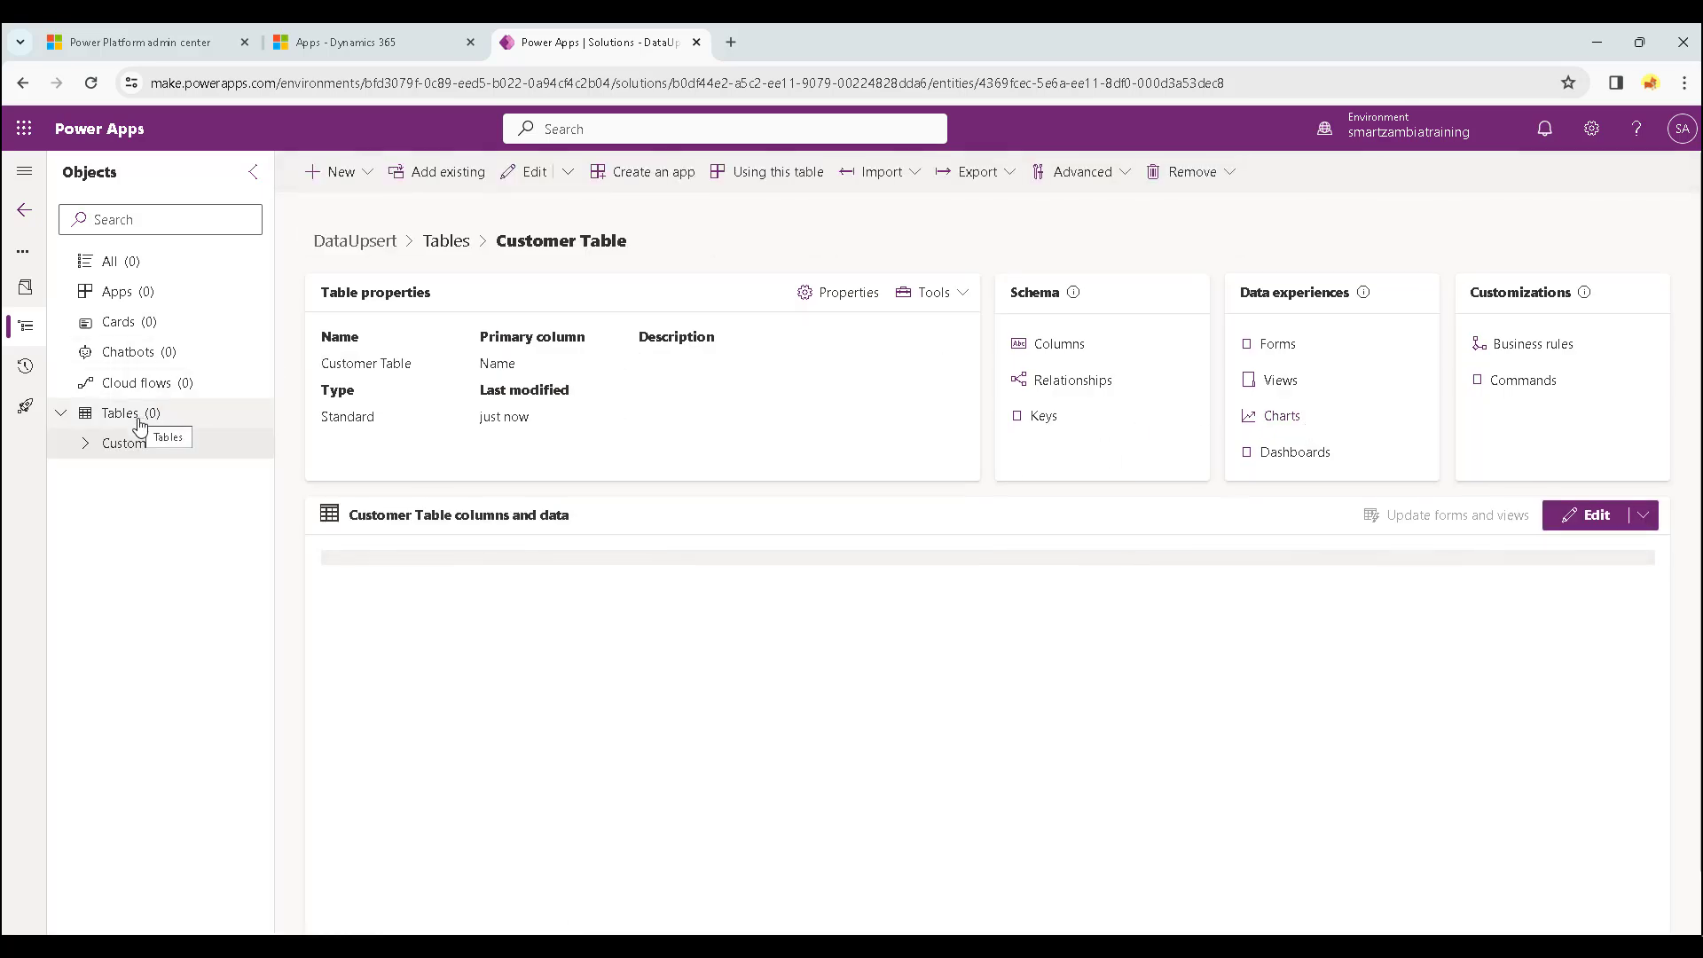
# Open the Customer Table's columns list and check the column headers in the Customer table 1.xlsx workbook.
pyautogui.click(87, 446)
pyautogui.click(177, 474)
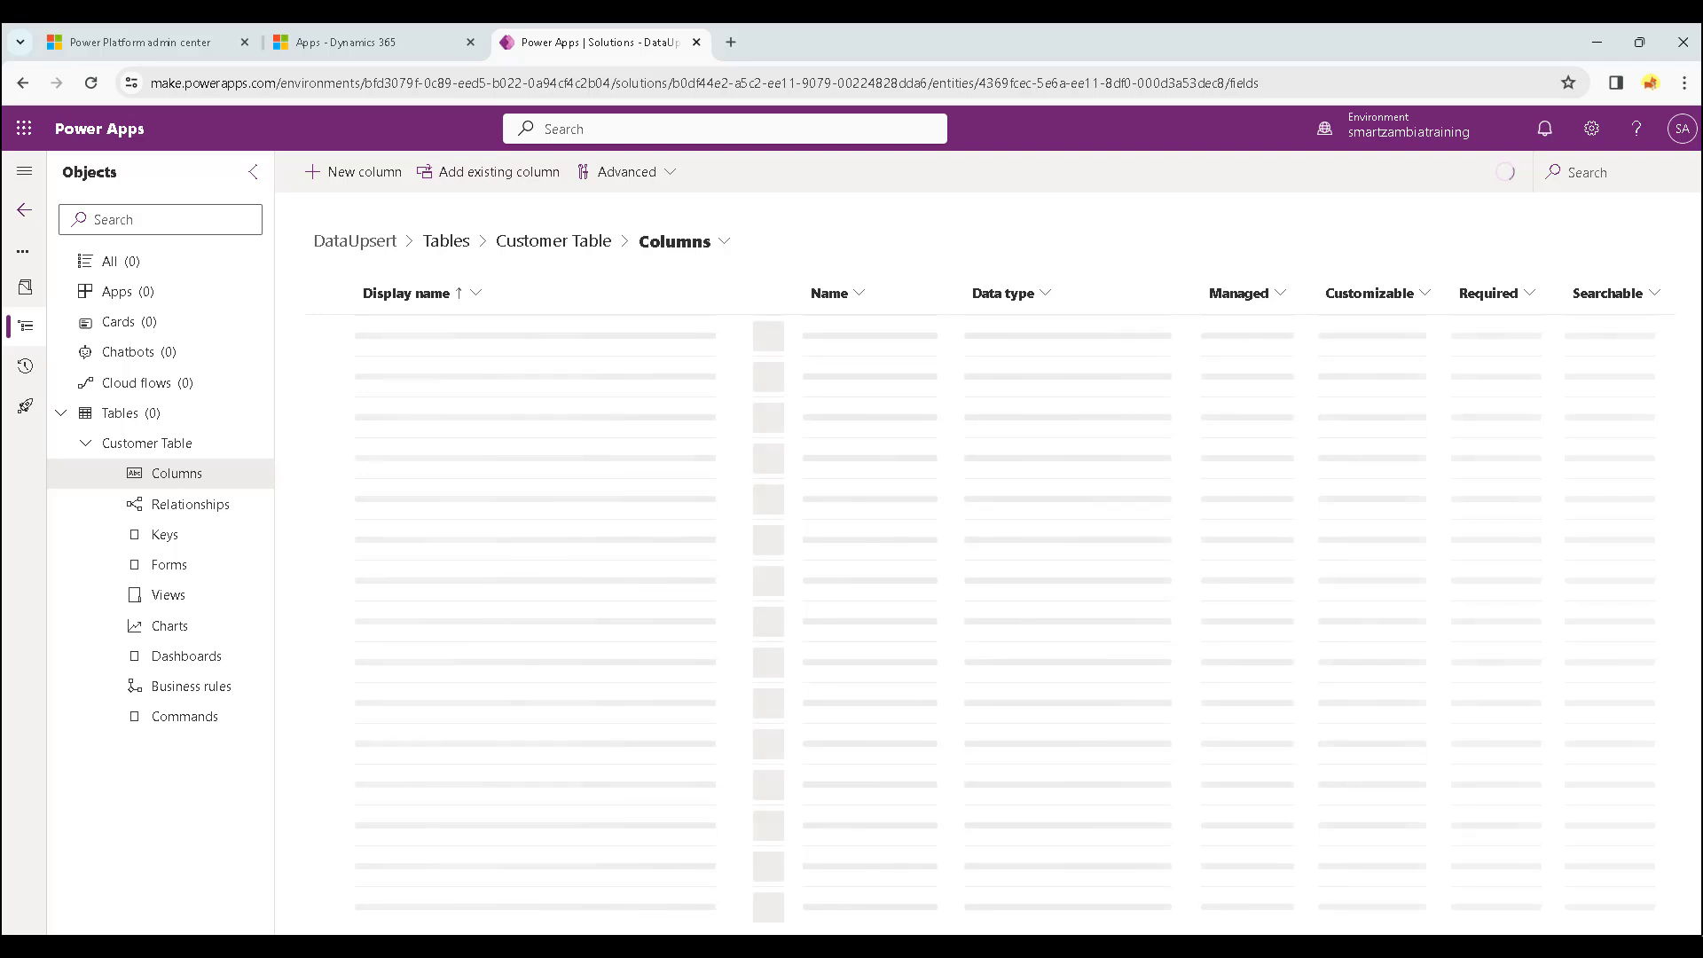
pyautogui.moveTo(1140, 930)
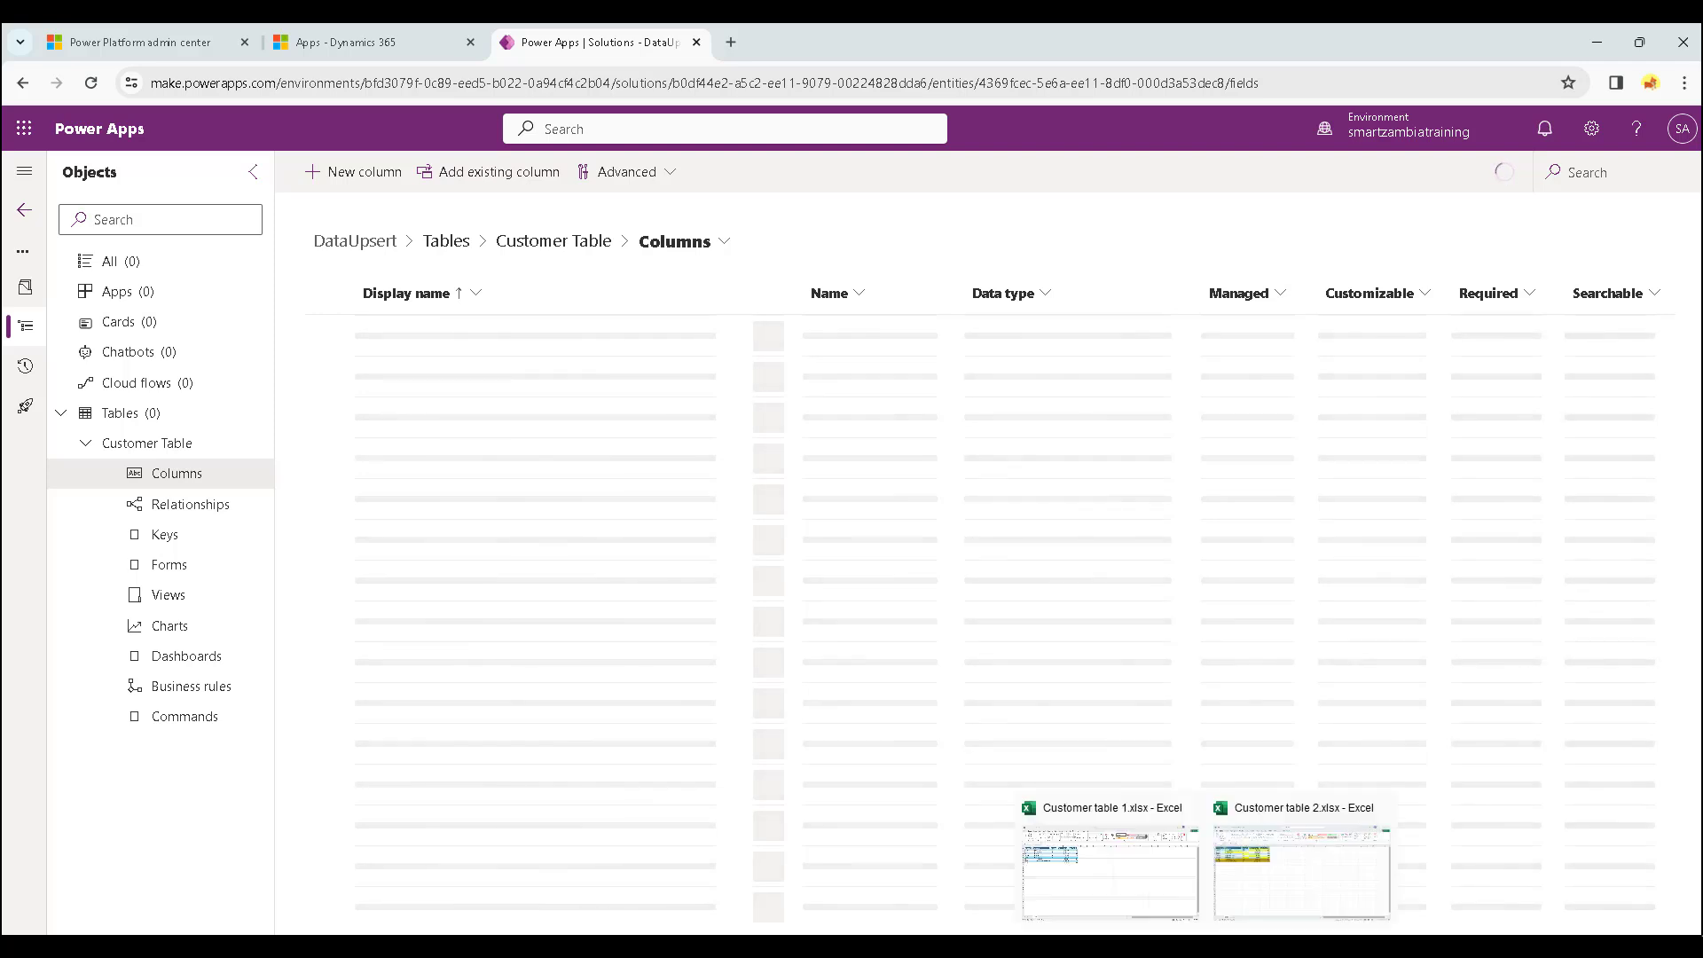
pyautogui.click(1098, 892)
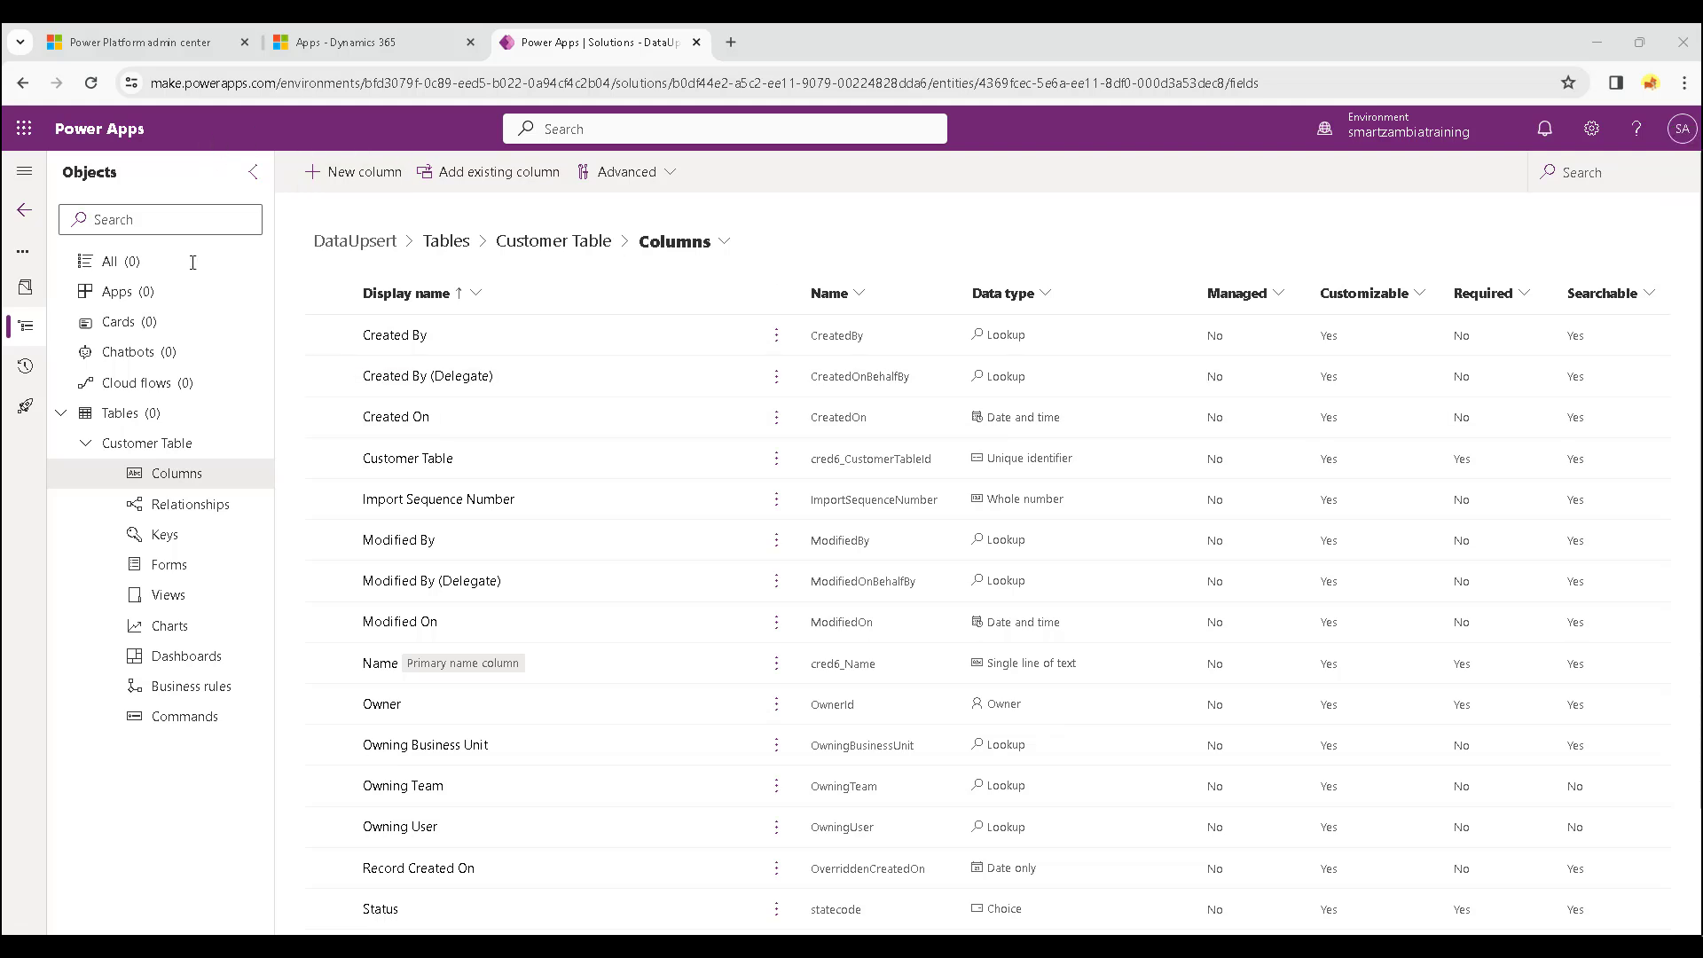
# Add a single-line-of-text column with the display name Customer ID to the Customer Table.
pyautogui.click(368, 177)
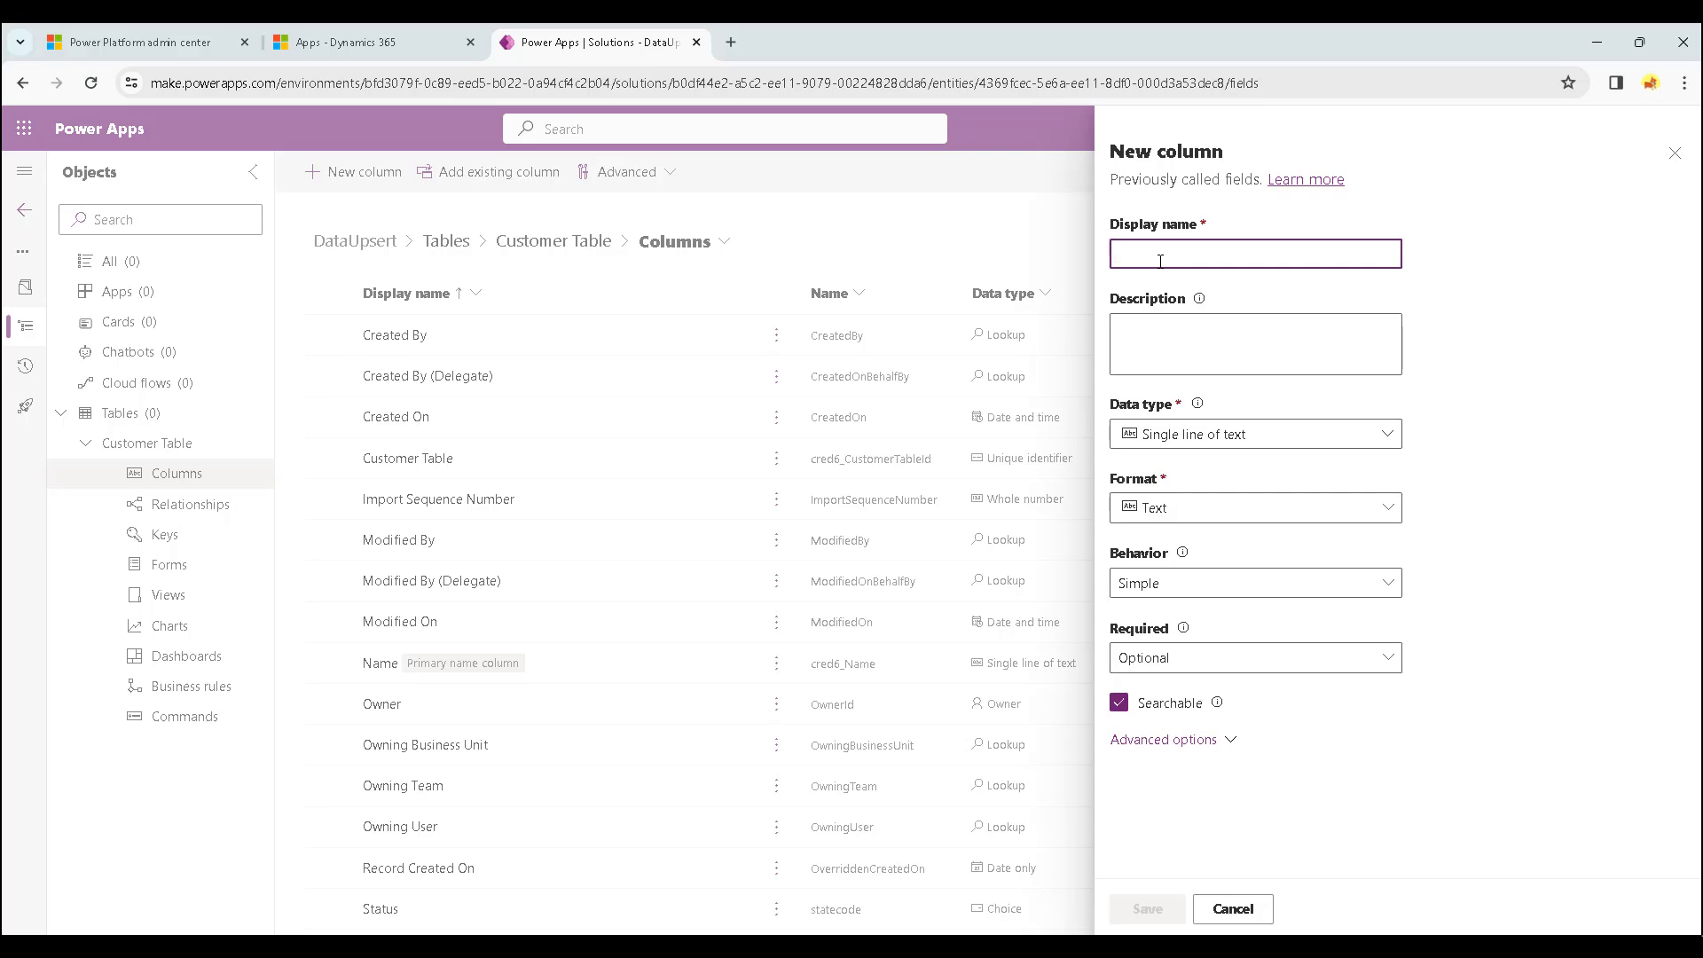
pyautogui.write('customer')
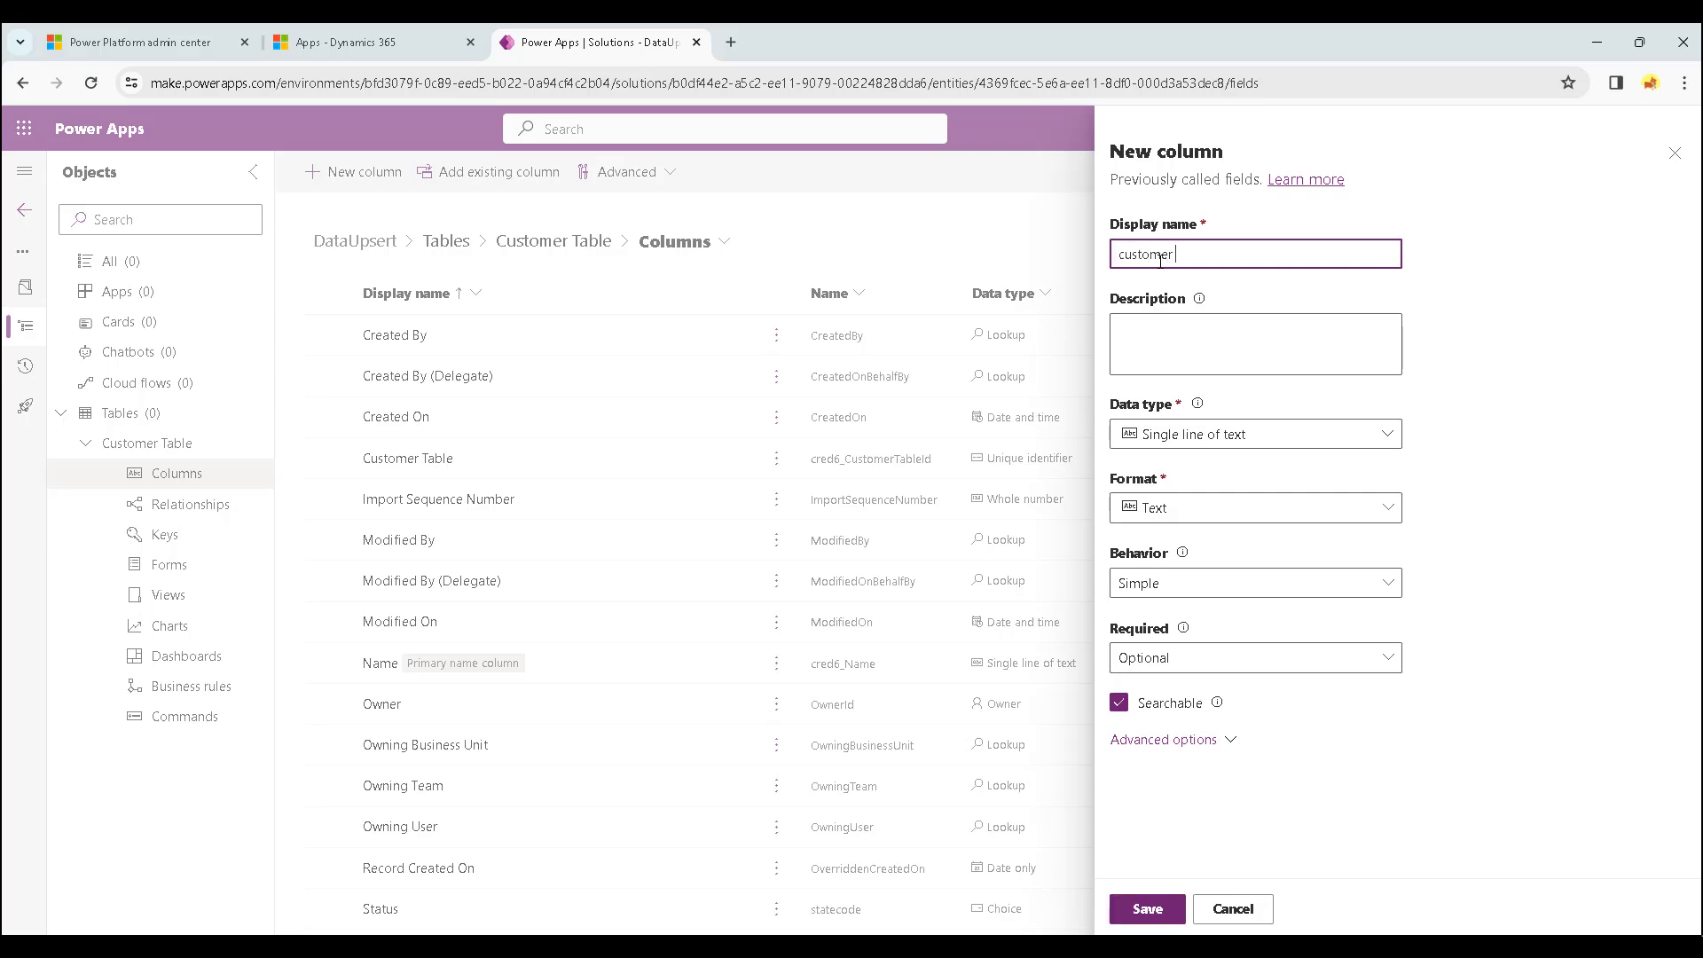
pyautogui.press('BackSpace')
pyautogui.press('BackSpace')
pyautogui.press('BackSpace')
pyautogui.press('BackSpace')
pyautogui.press('BackSpace')
pyautogui.press('BackSpace')
pyautogui.press('BackSpace')
pyautogui.press('BackSpace')
pyautogui.press('BackSpace')
pyautogui.write('Customer DID')
pyautogui.click(1170, 912)
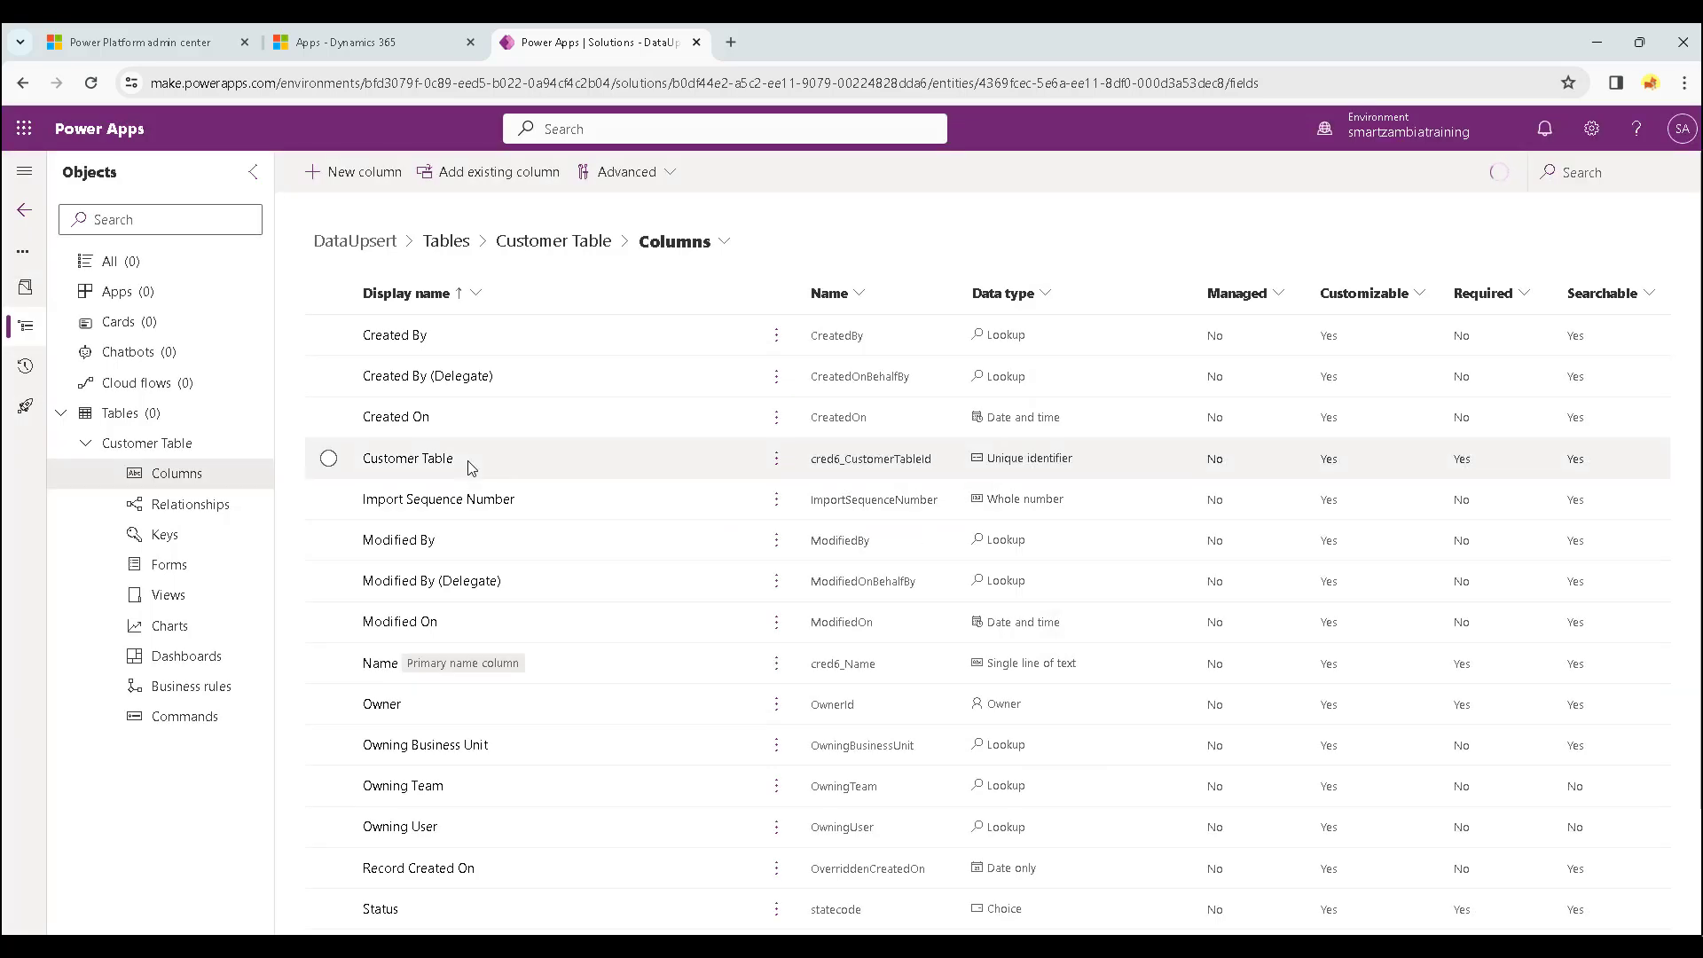
# Add a single-line-of-text column with the display name Fullname to the Customer Table.
pyautogui.click(379, 176)
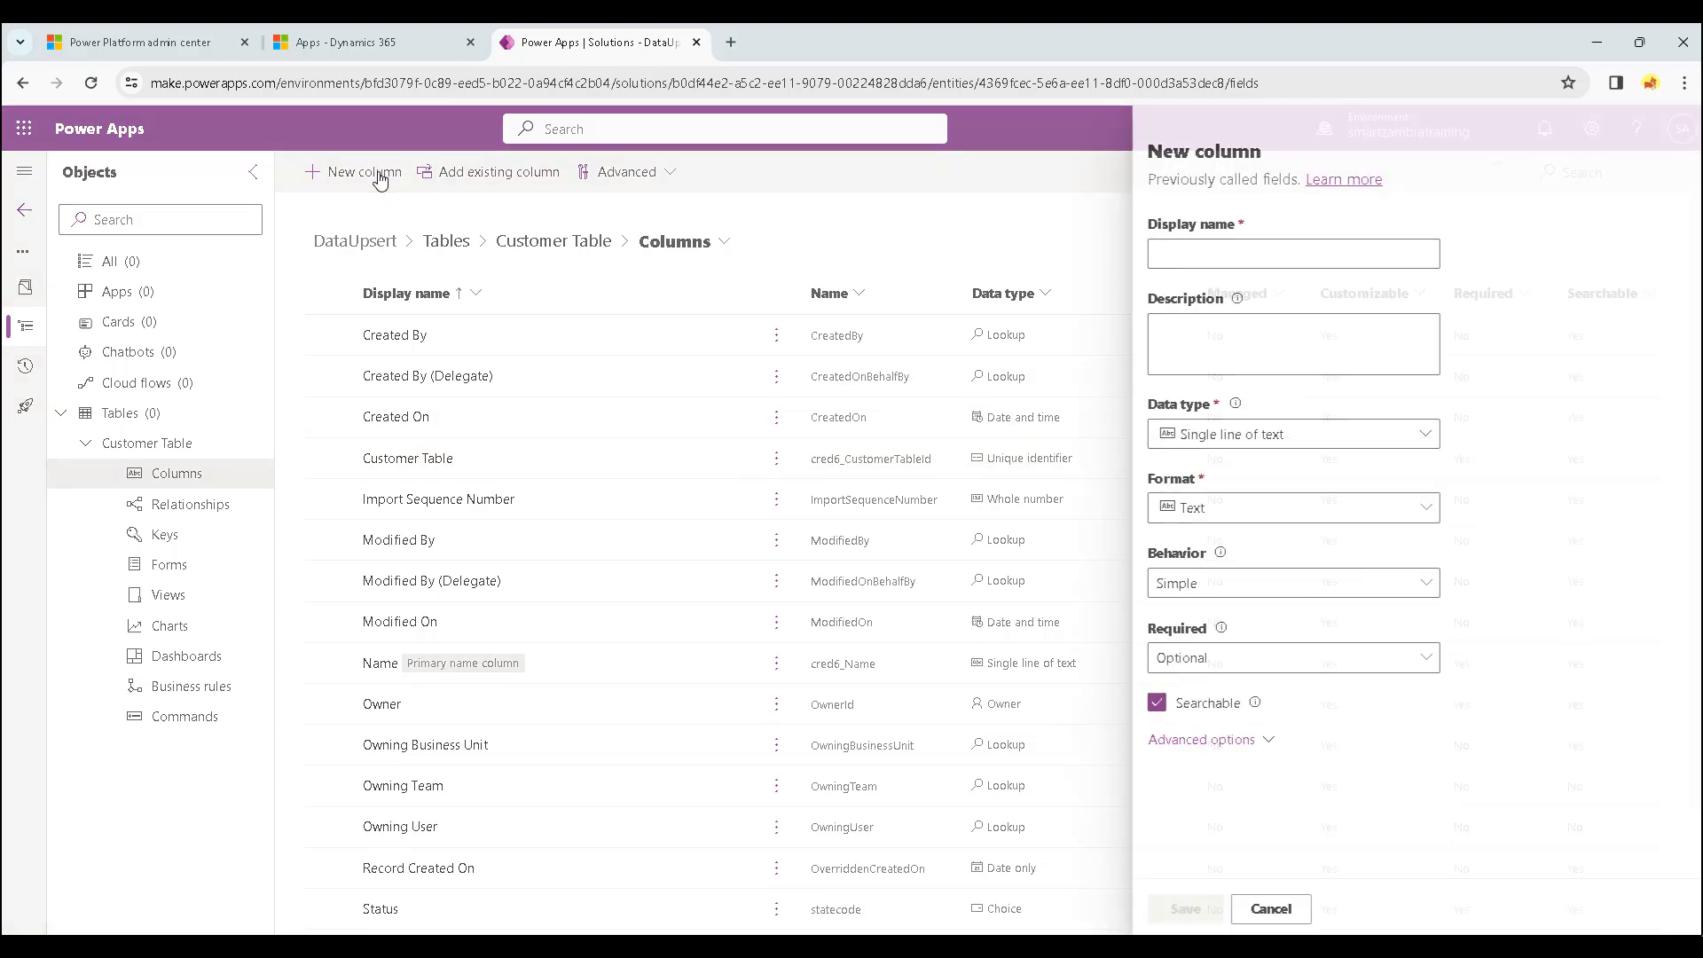
pyautogui.click(1190, 247)
pyautogui.write('Fu')
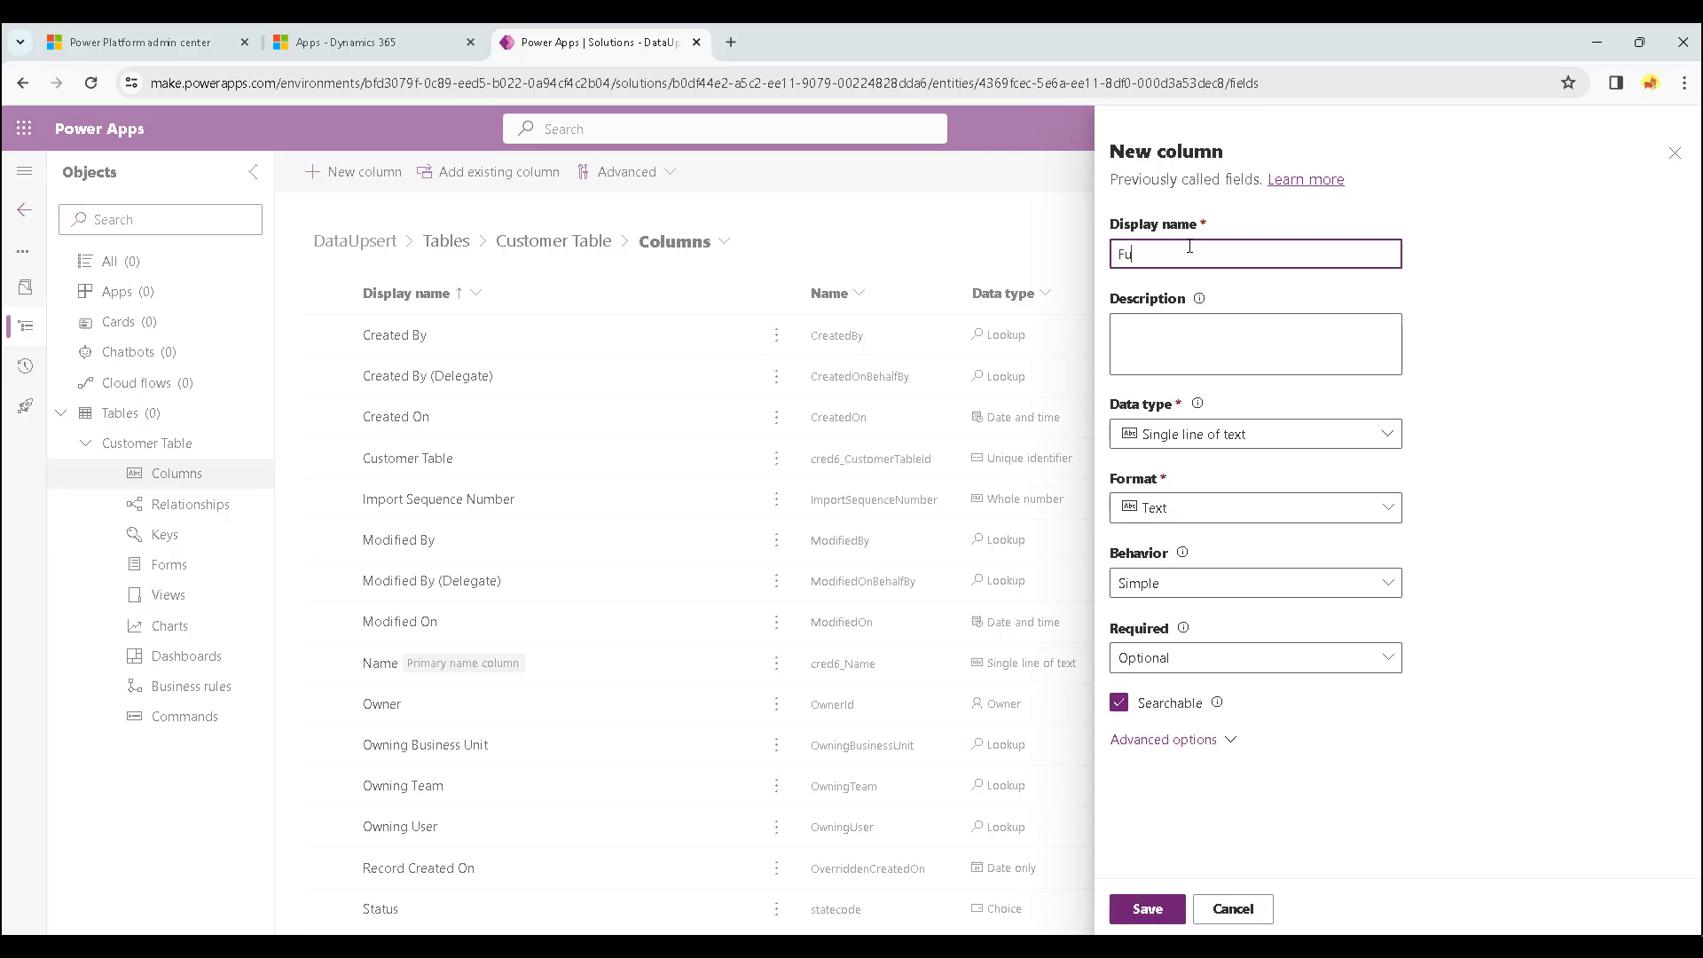
pyautogui.write('llname')
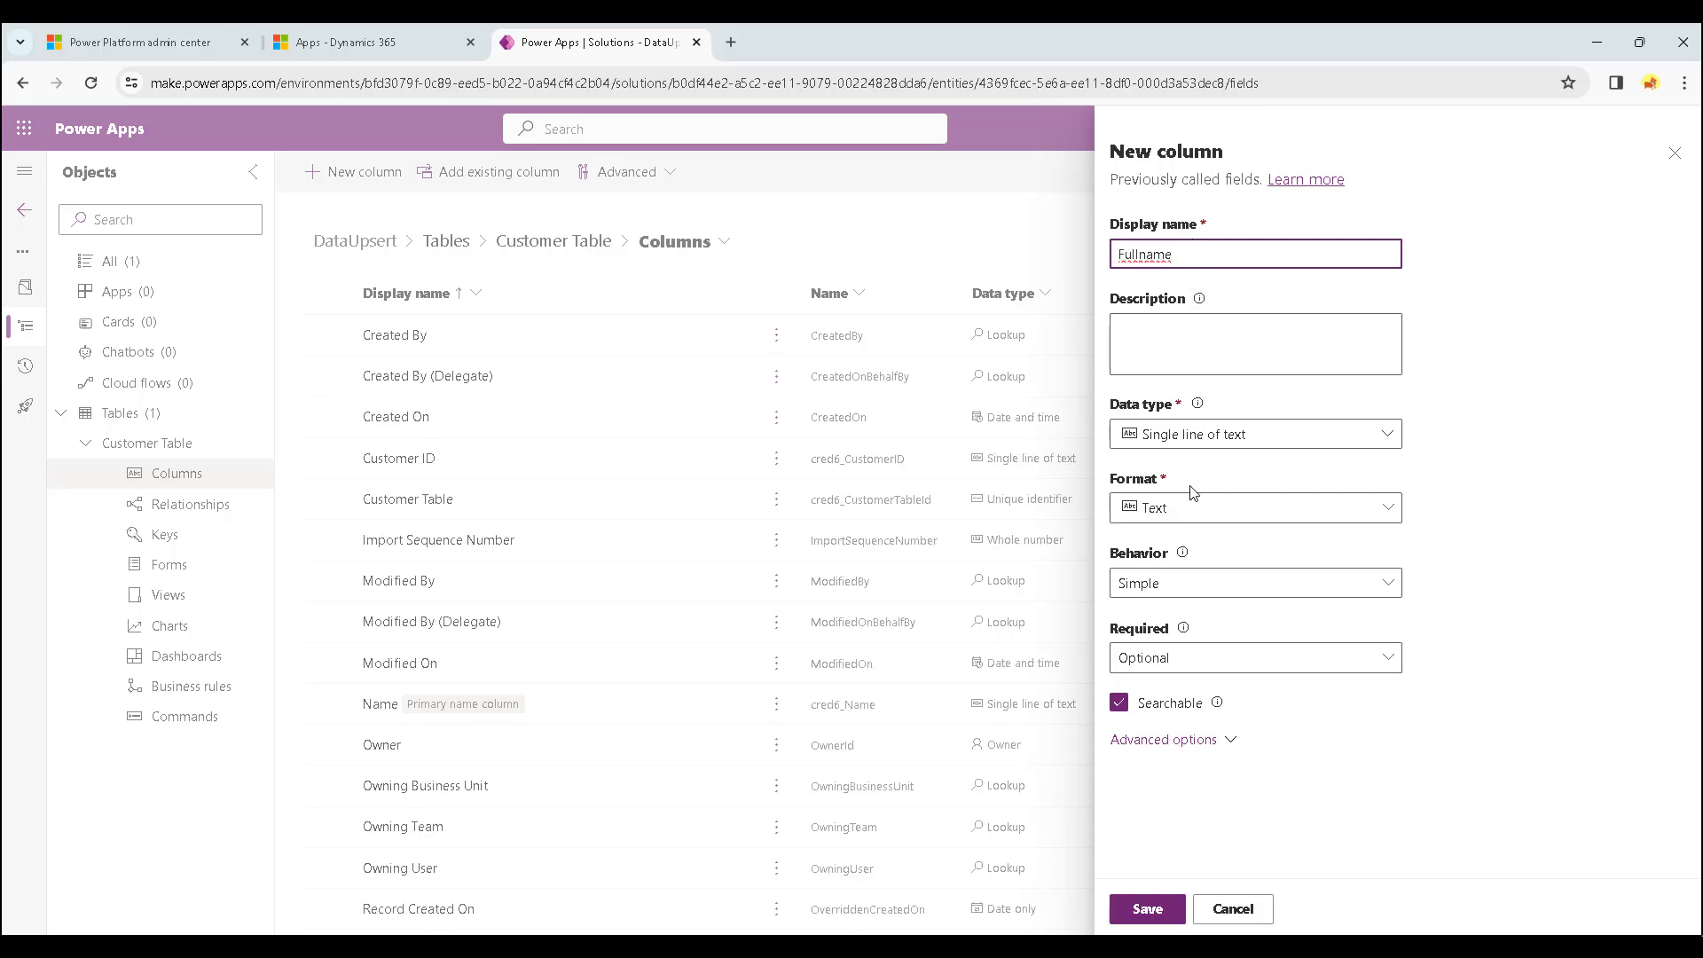
pyautogui.click(1176, 920)
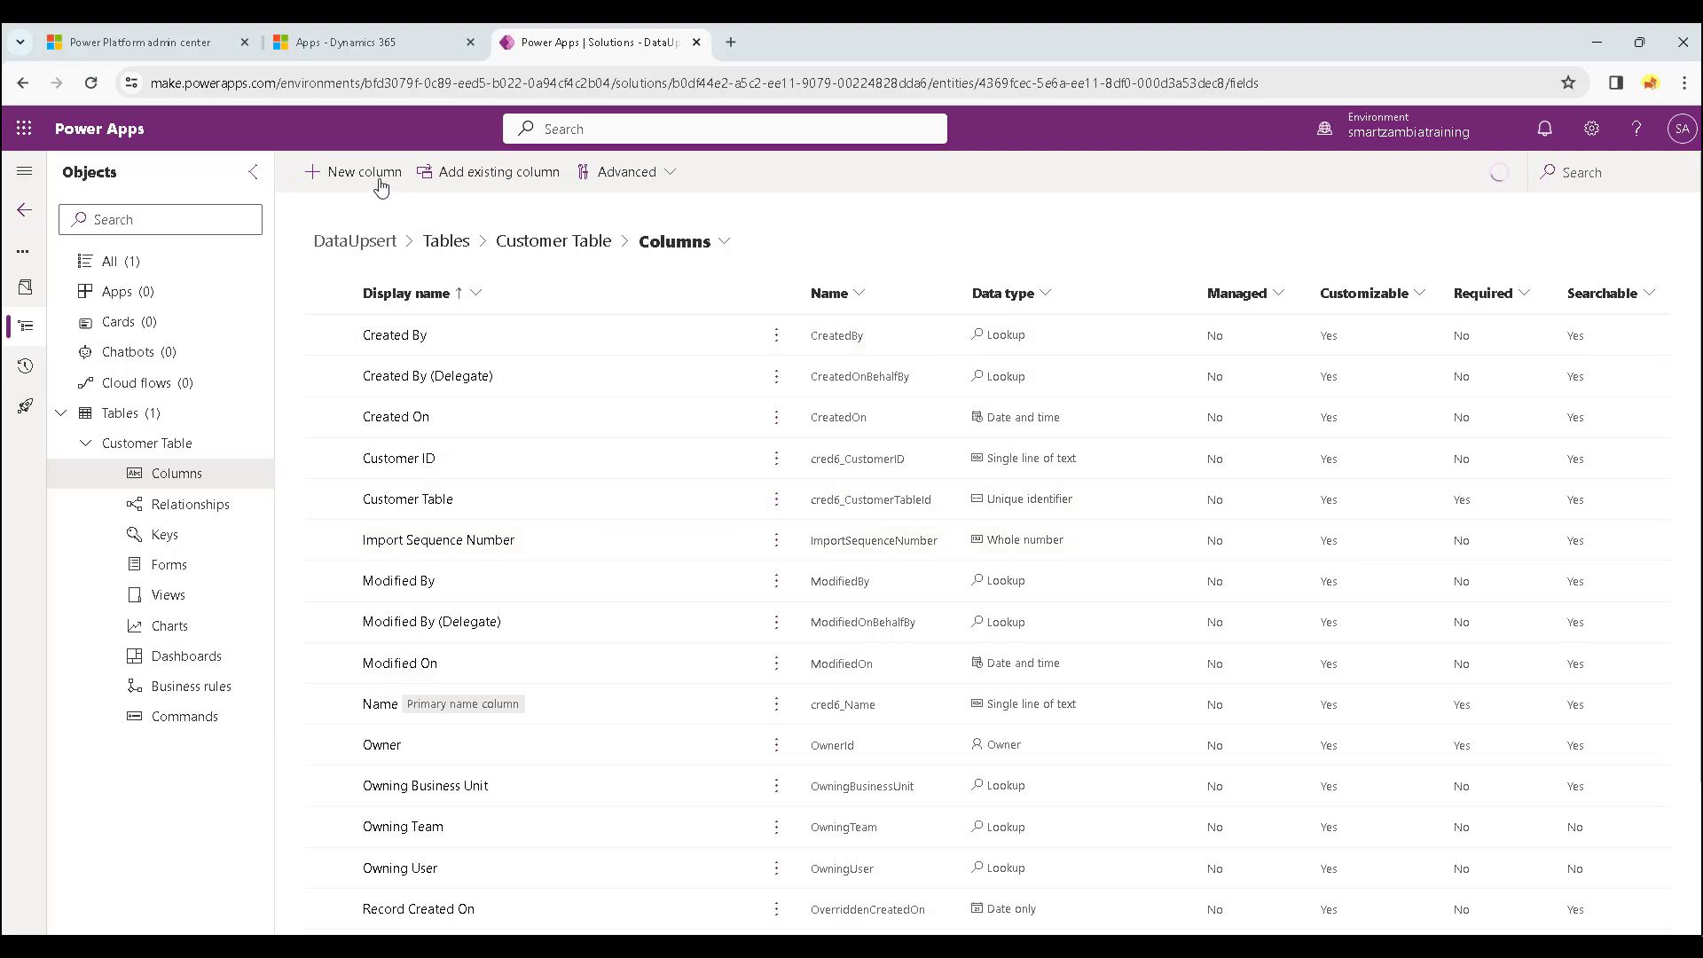
# Add a single-line-of-text column with the display name Loaction to the Customer Table.
pyautogui.click(355, 172)
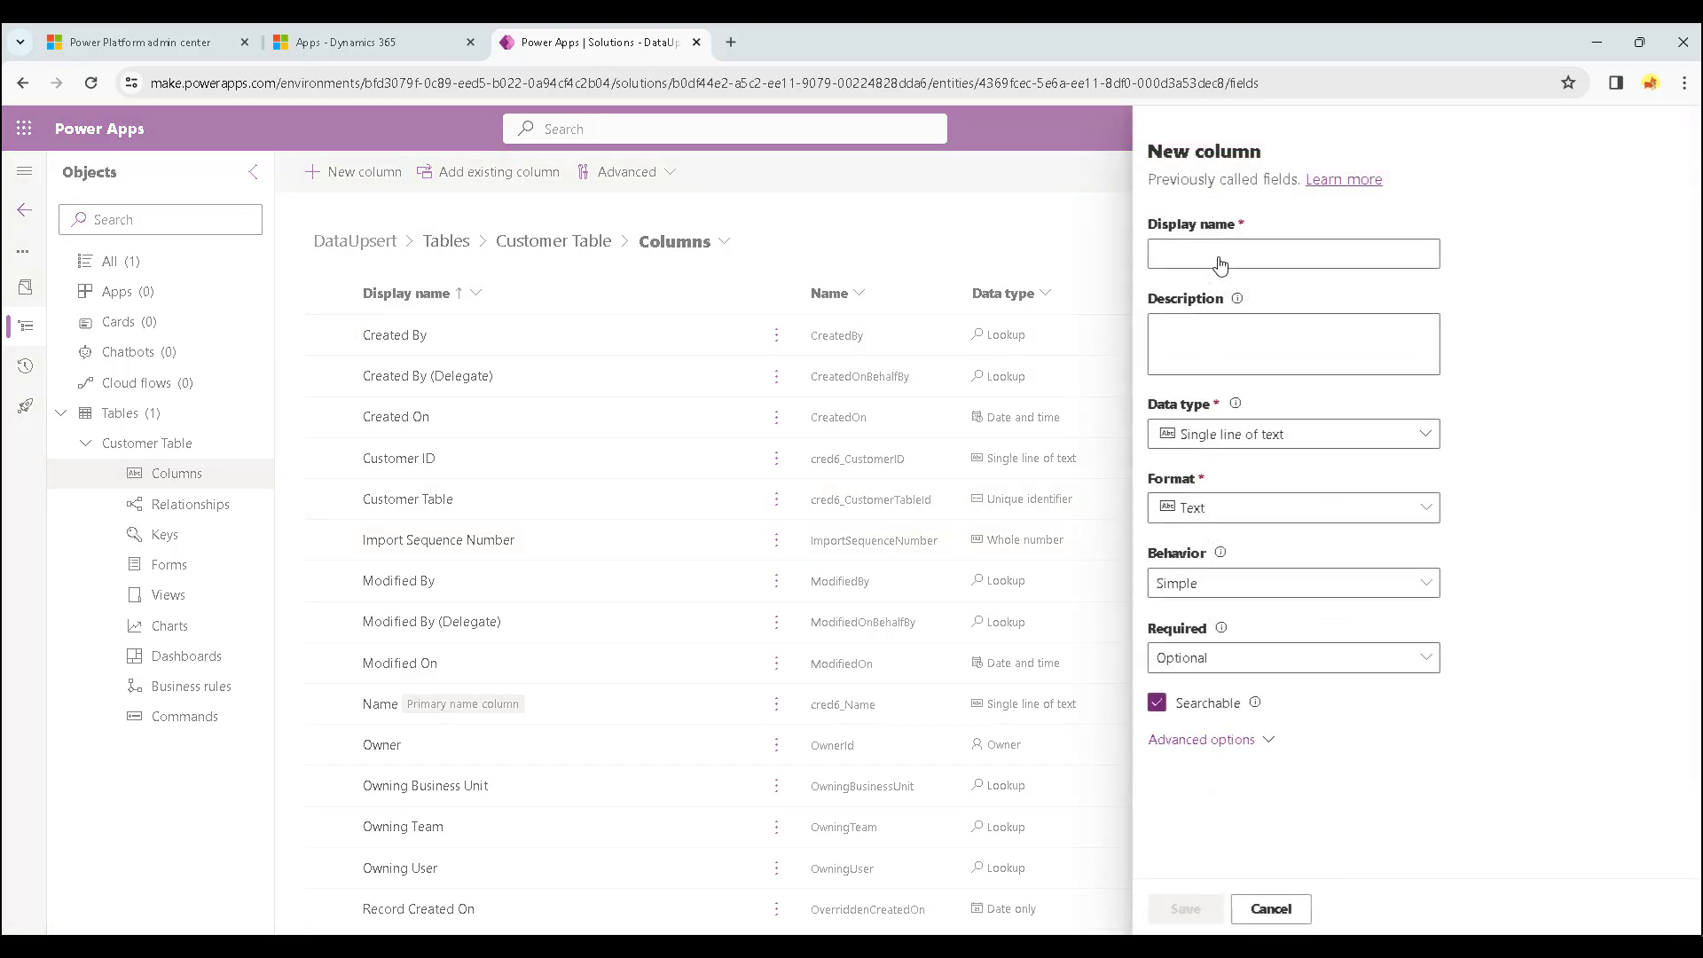
pyautogui.write('L')
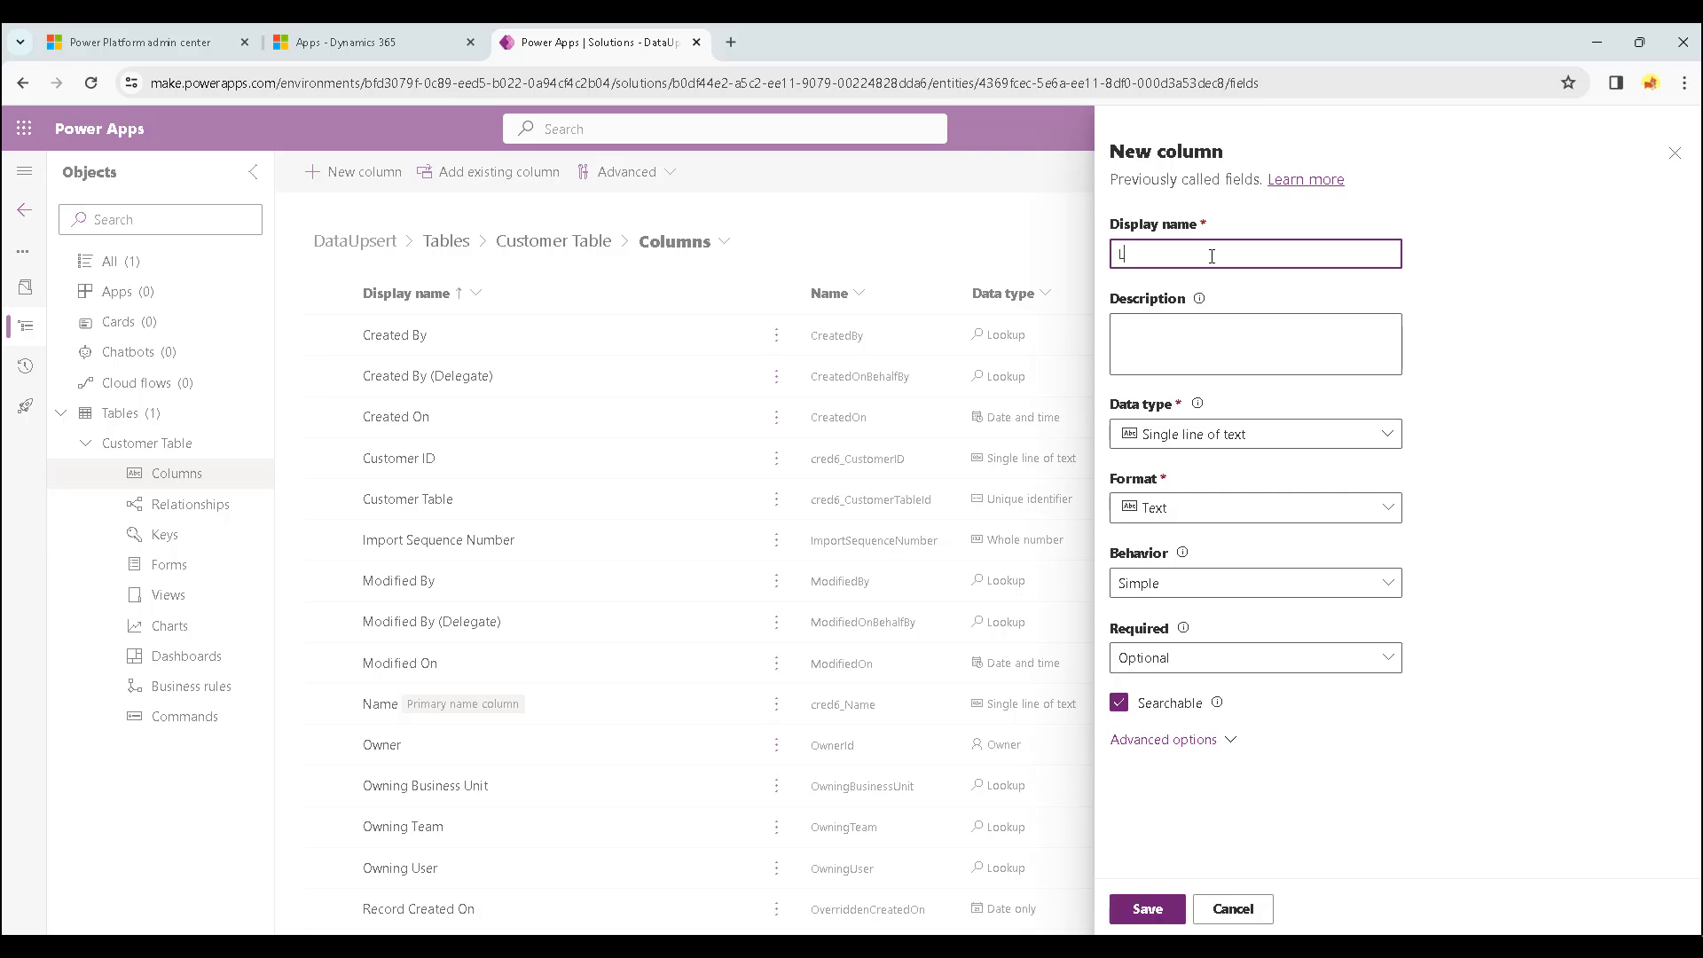
pyautogui.write('oactiona')
pyautogui.press('BackSpace')
pyautogui.click(1154, 911)
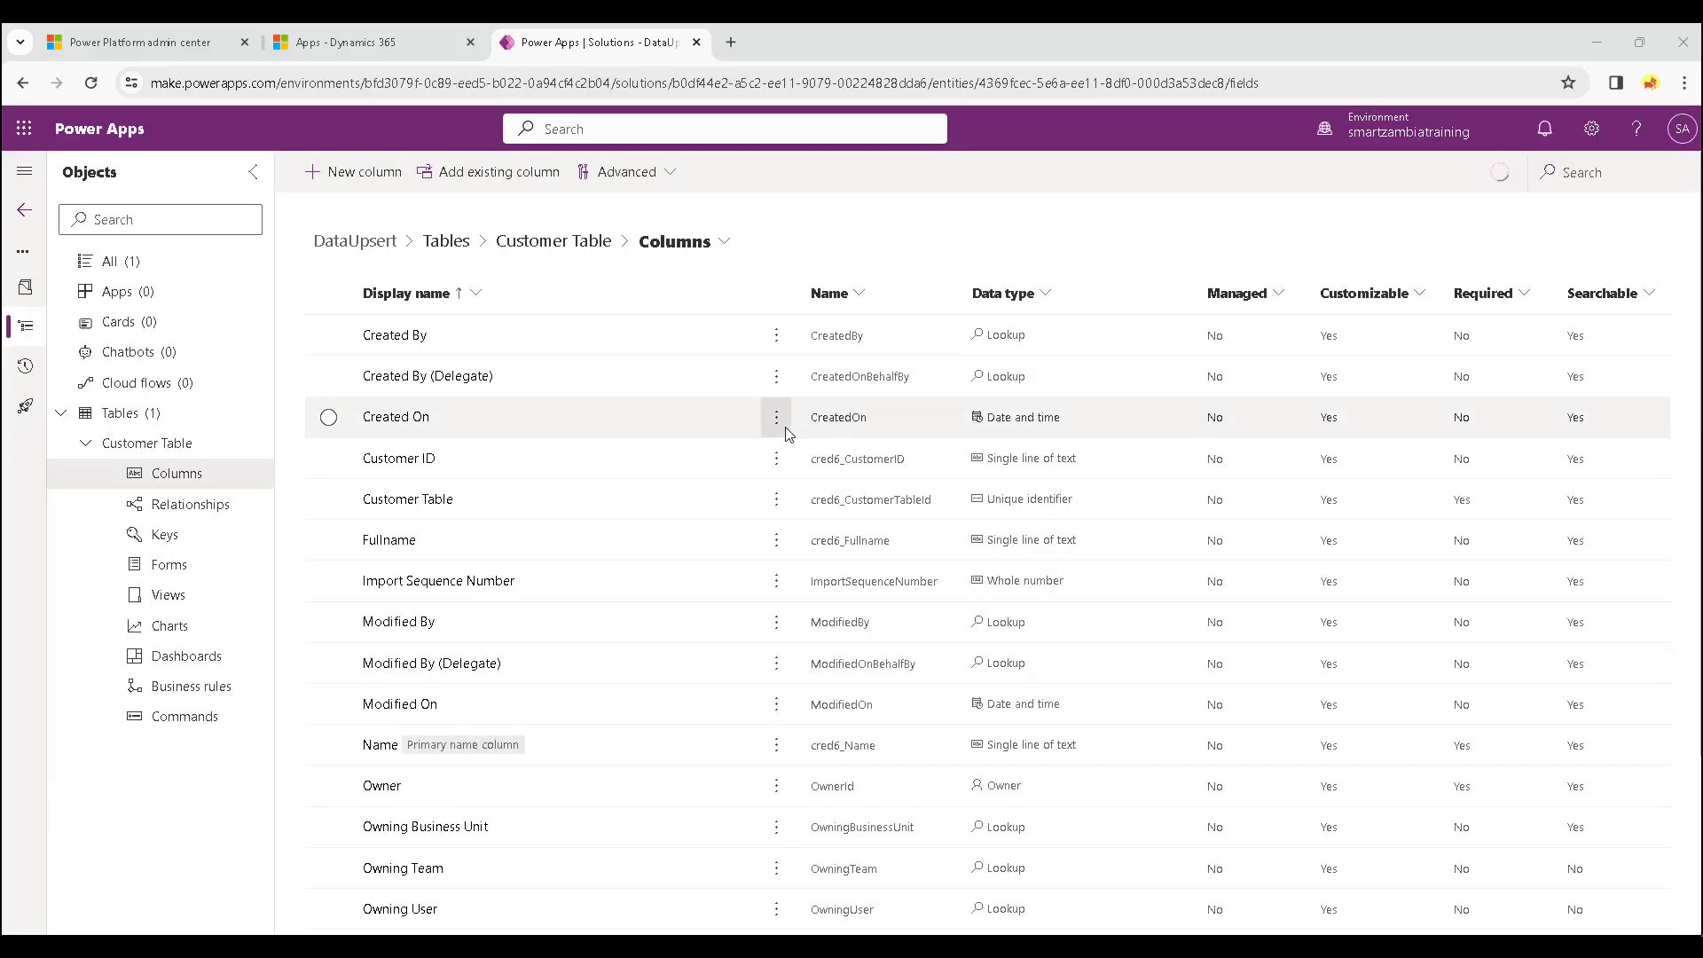
# Add a column with the display name Phone Number and the Whole number data type to the Customer Table.
pyautogui.click(353, 172)
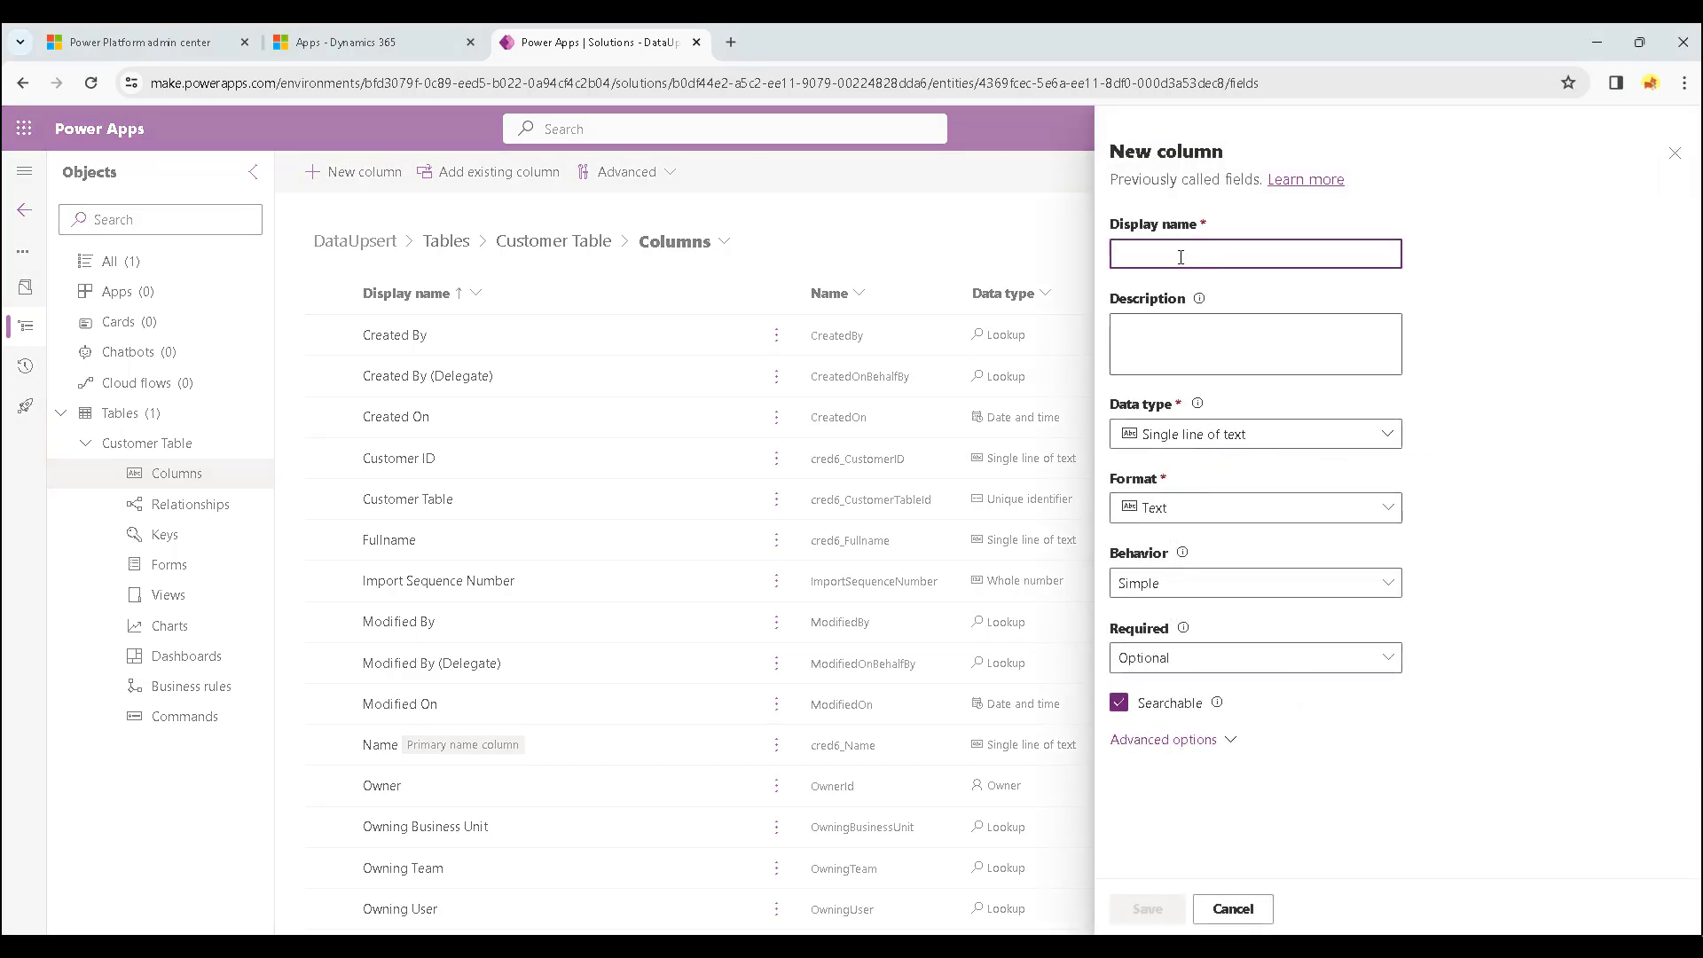
pyautogui.write('Phone')
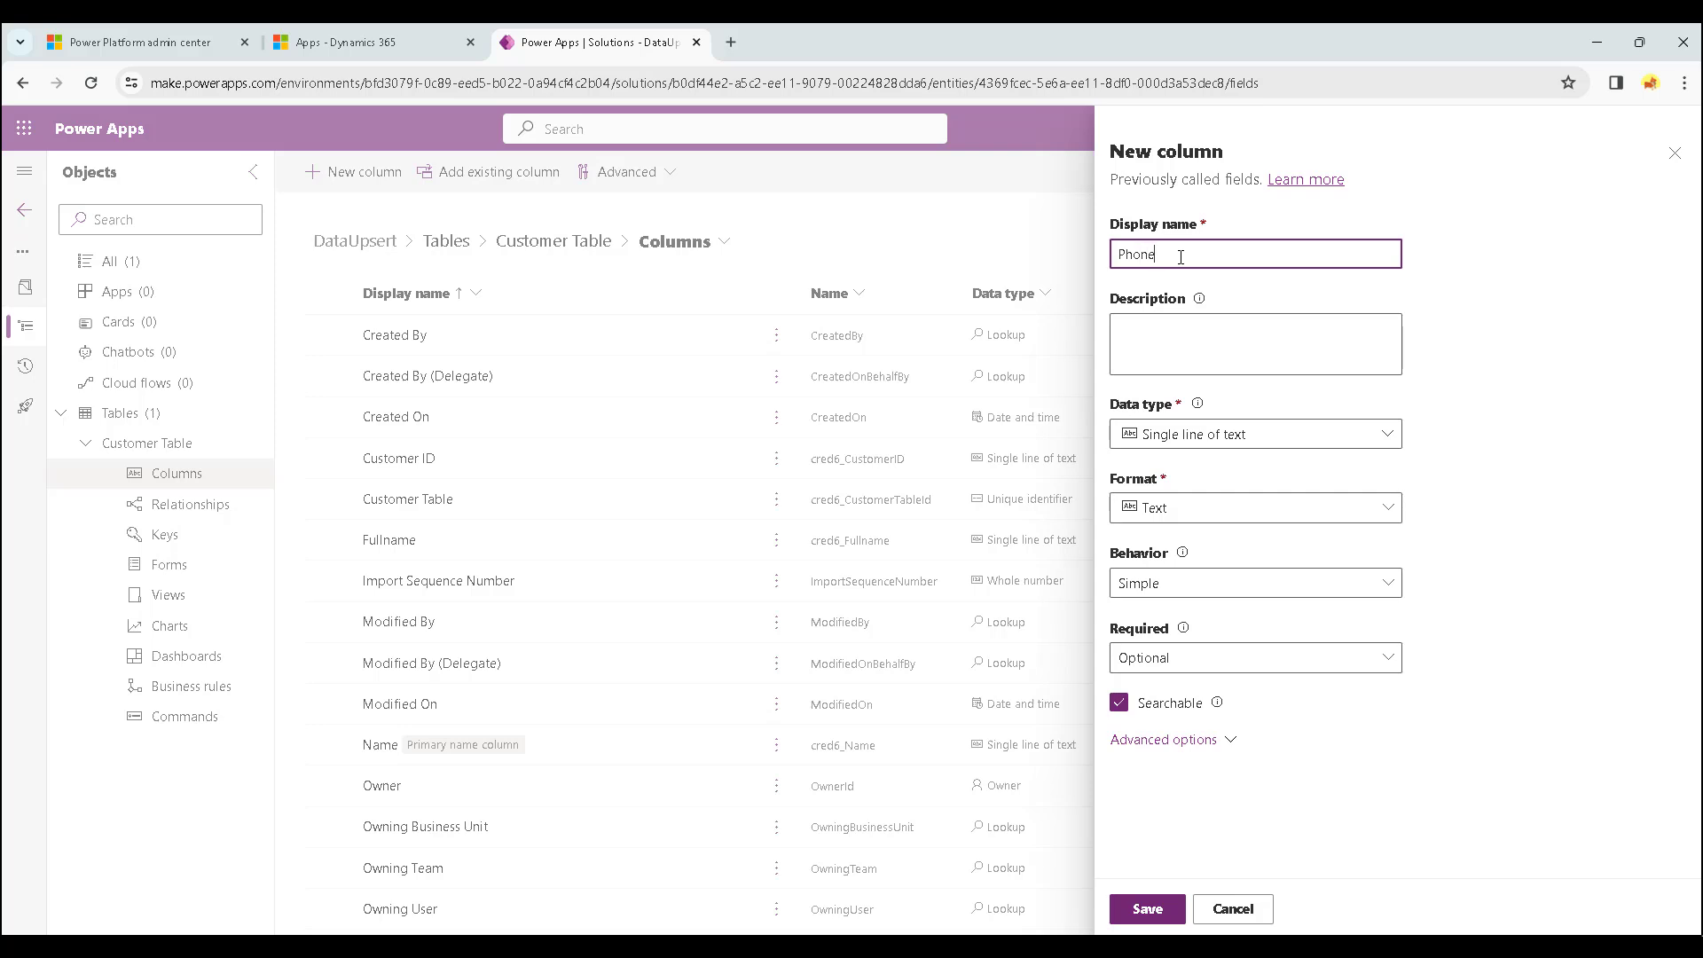
pyautogui.write(' Number')
pyautogui.click(1391, 441)
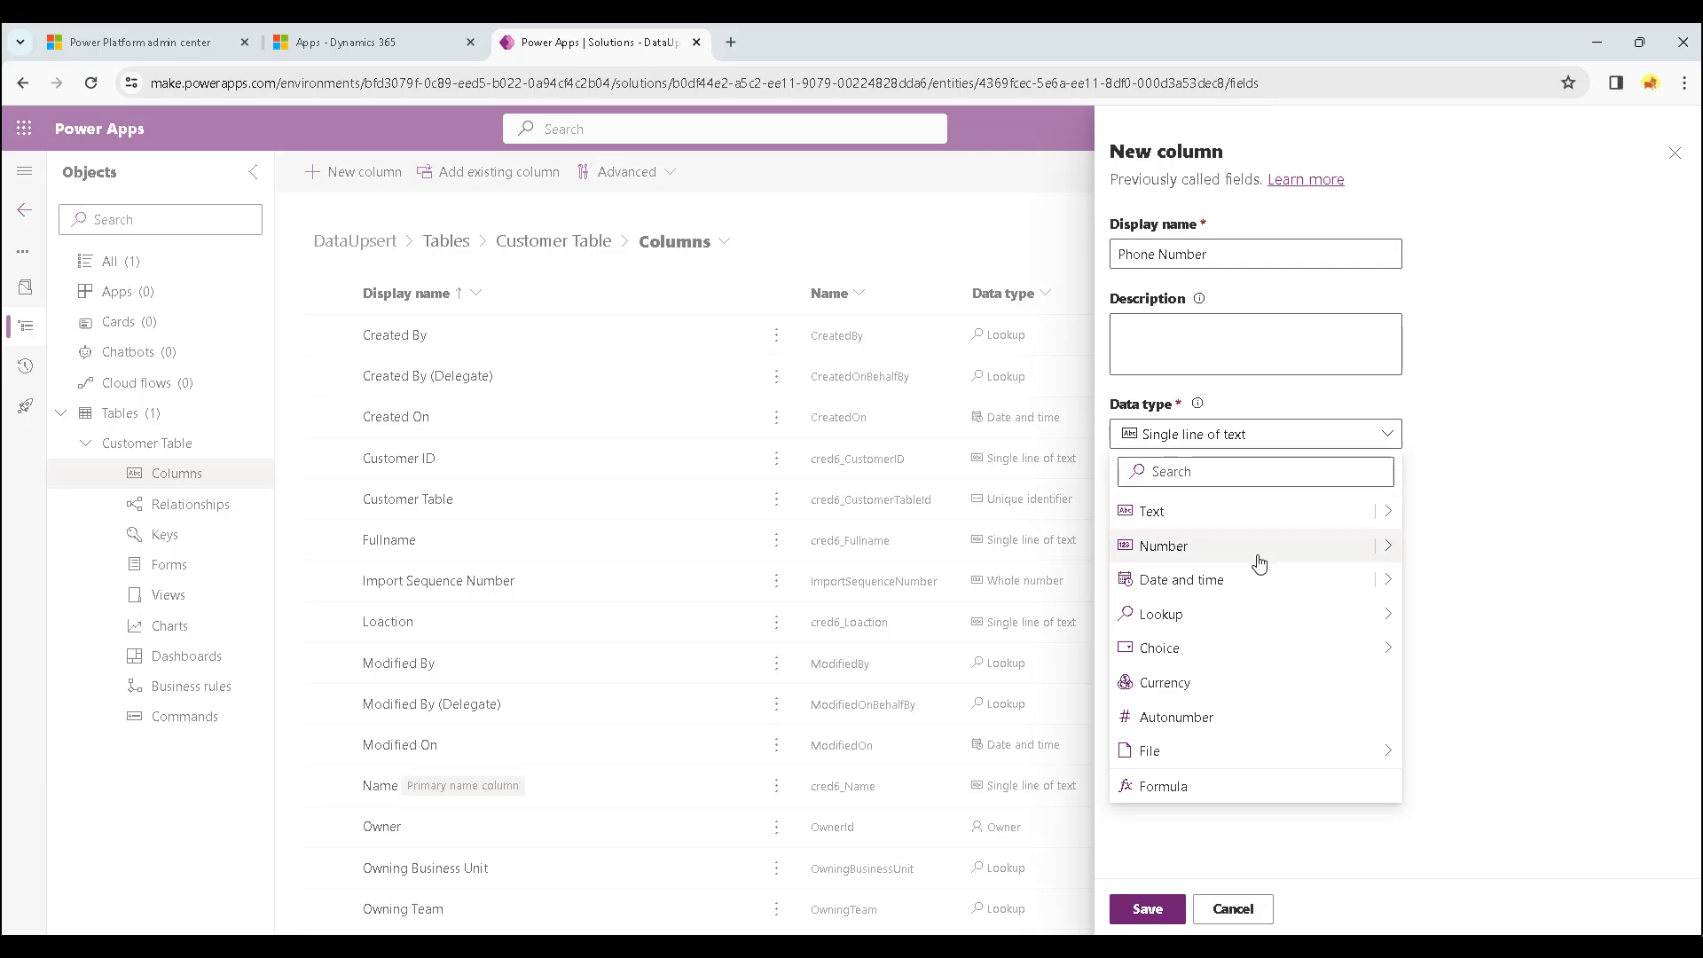
pyautogui.click(1389, 548)
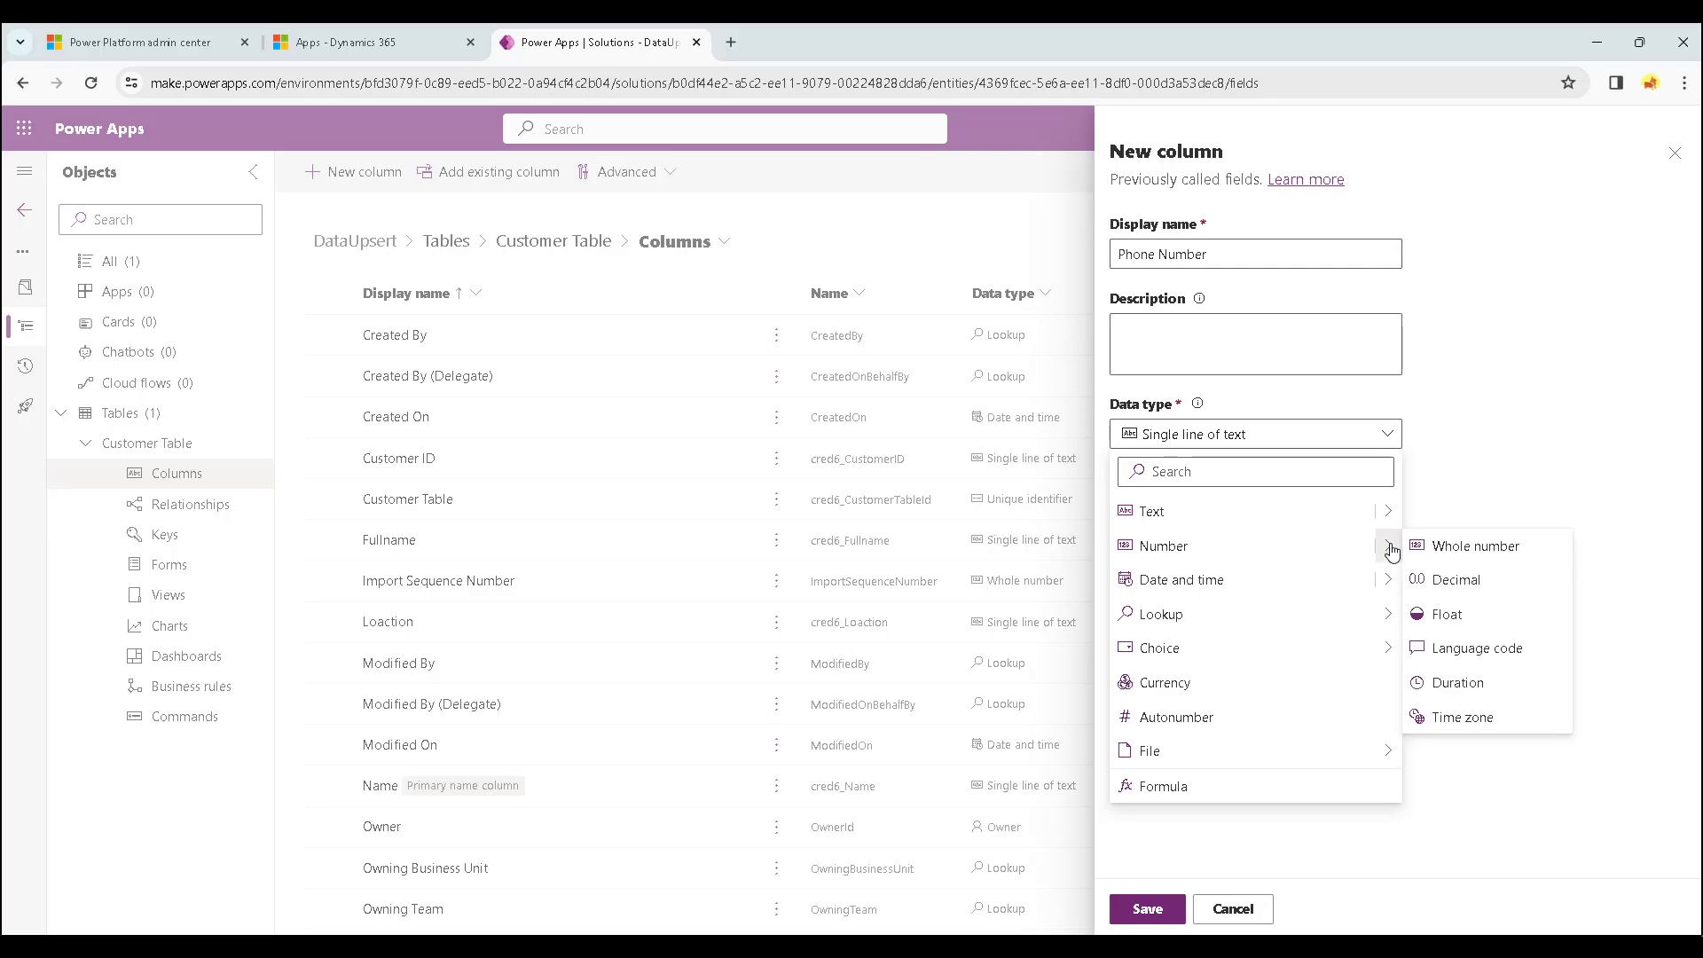
pyautogui.click(1473, 547)
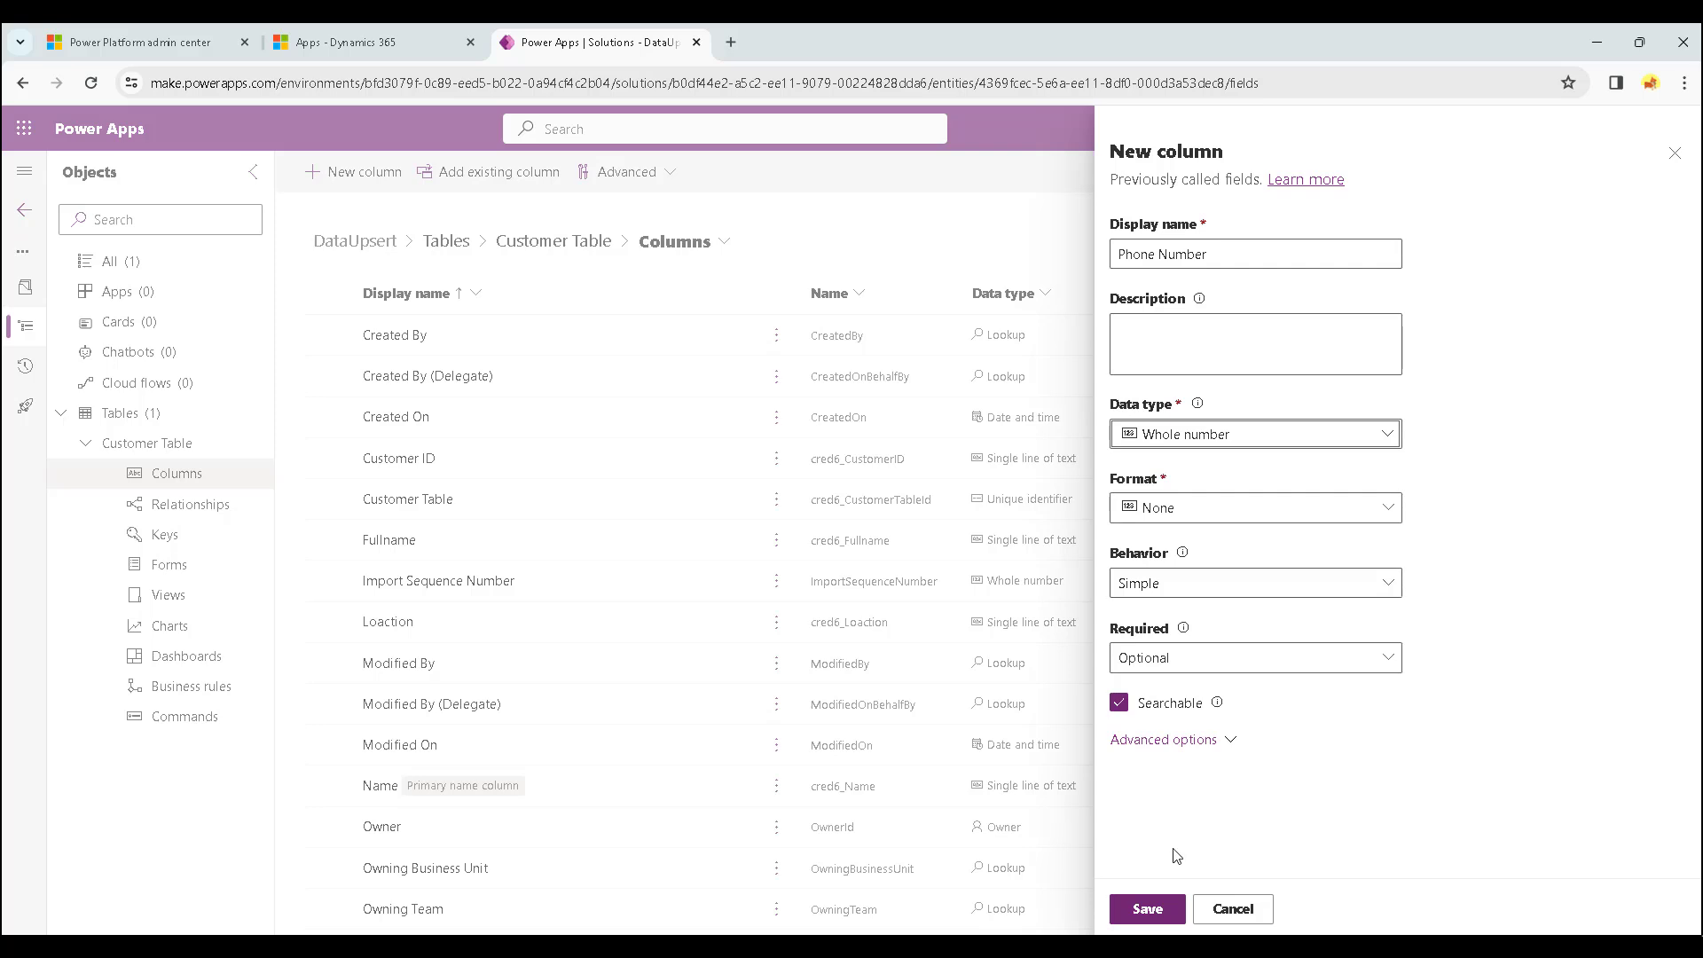
pyautogui.click(1147, 909)
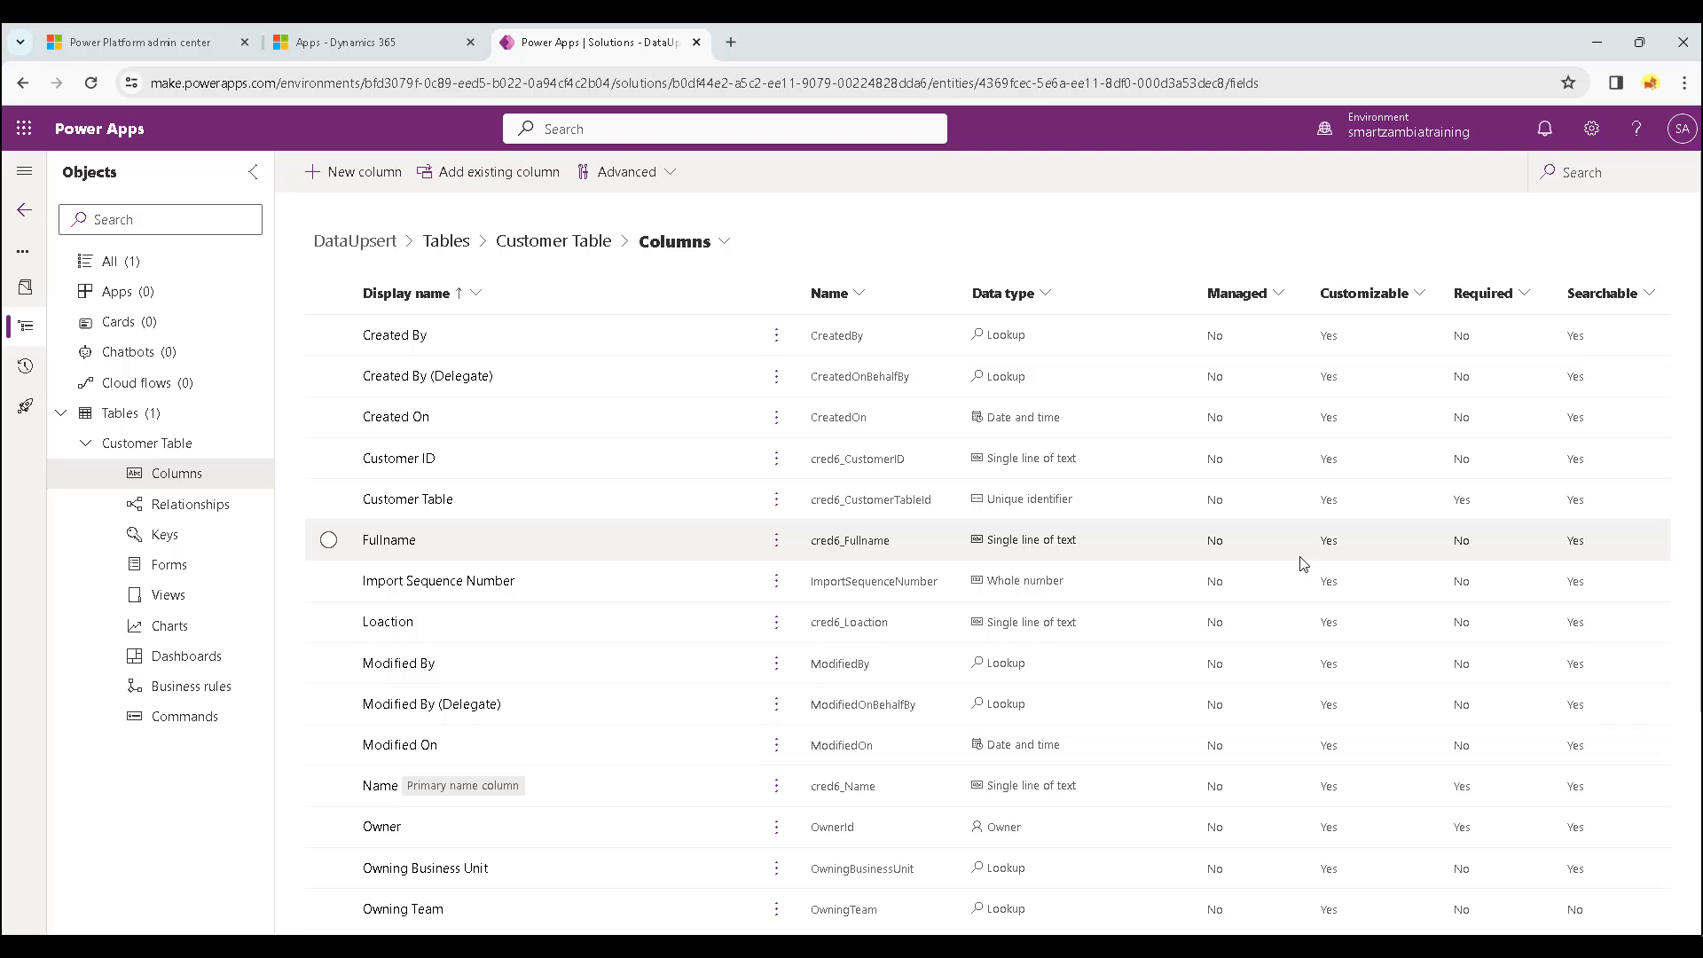
# Collapse the Customer Table entry and return to the DataUpsert solution's list of tables.
pyautogui.click(85, 446)
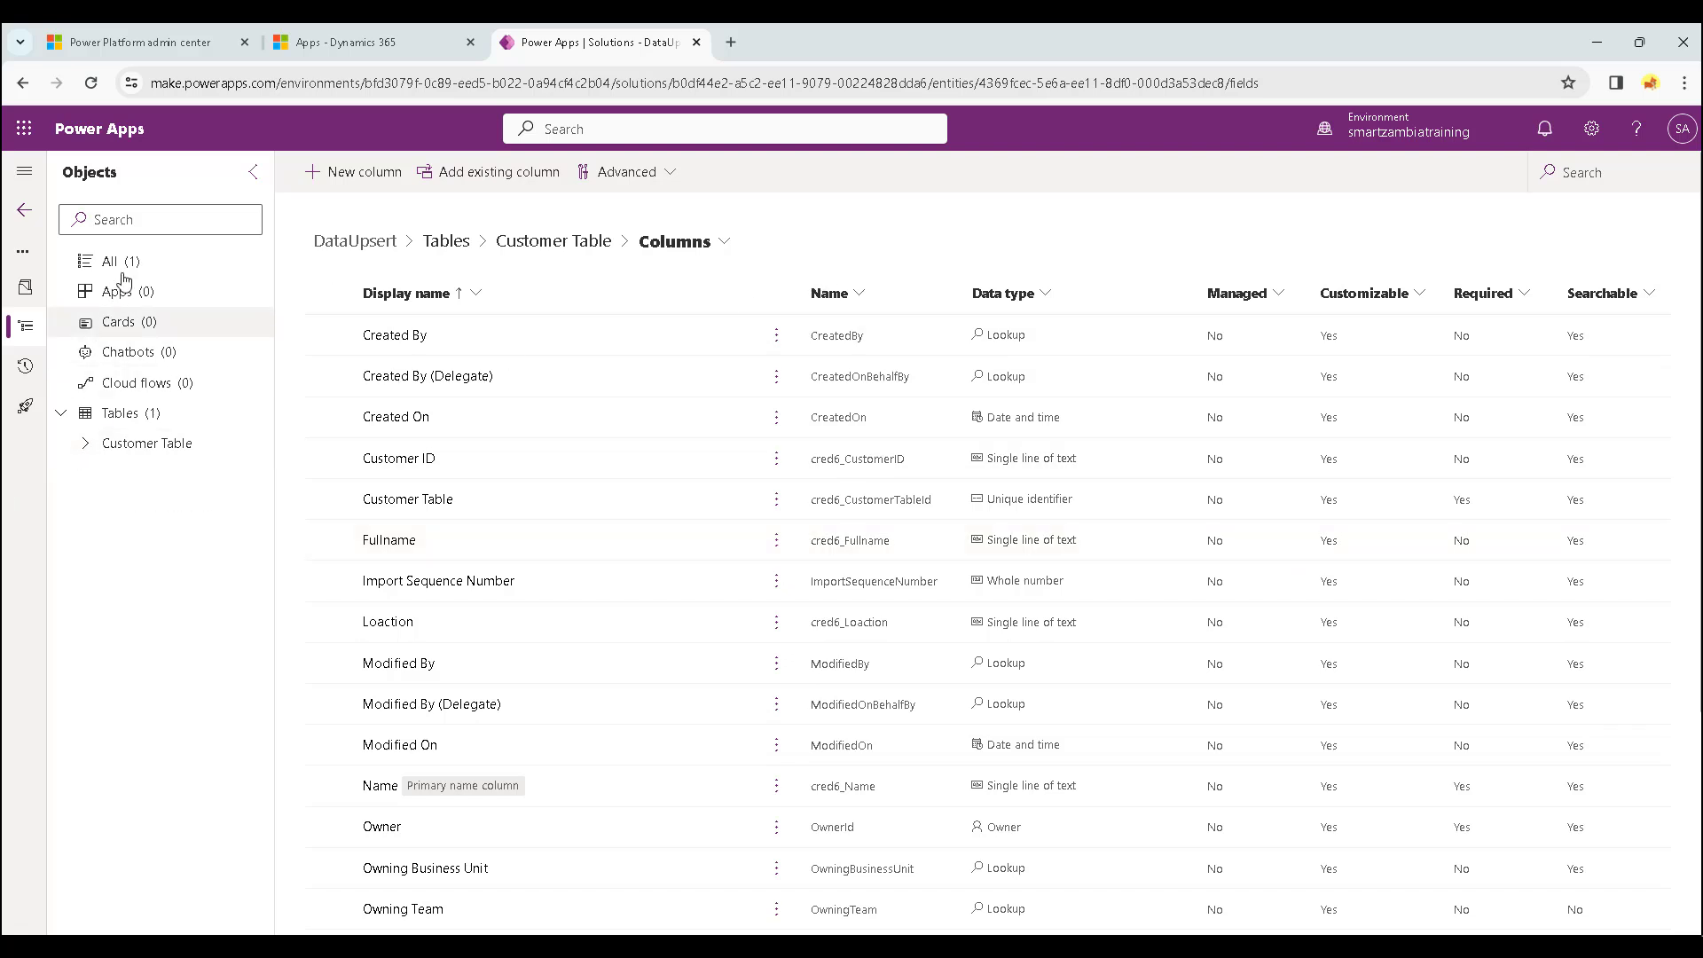
pyautogui.click(133, 415)
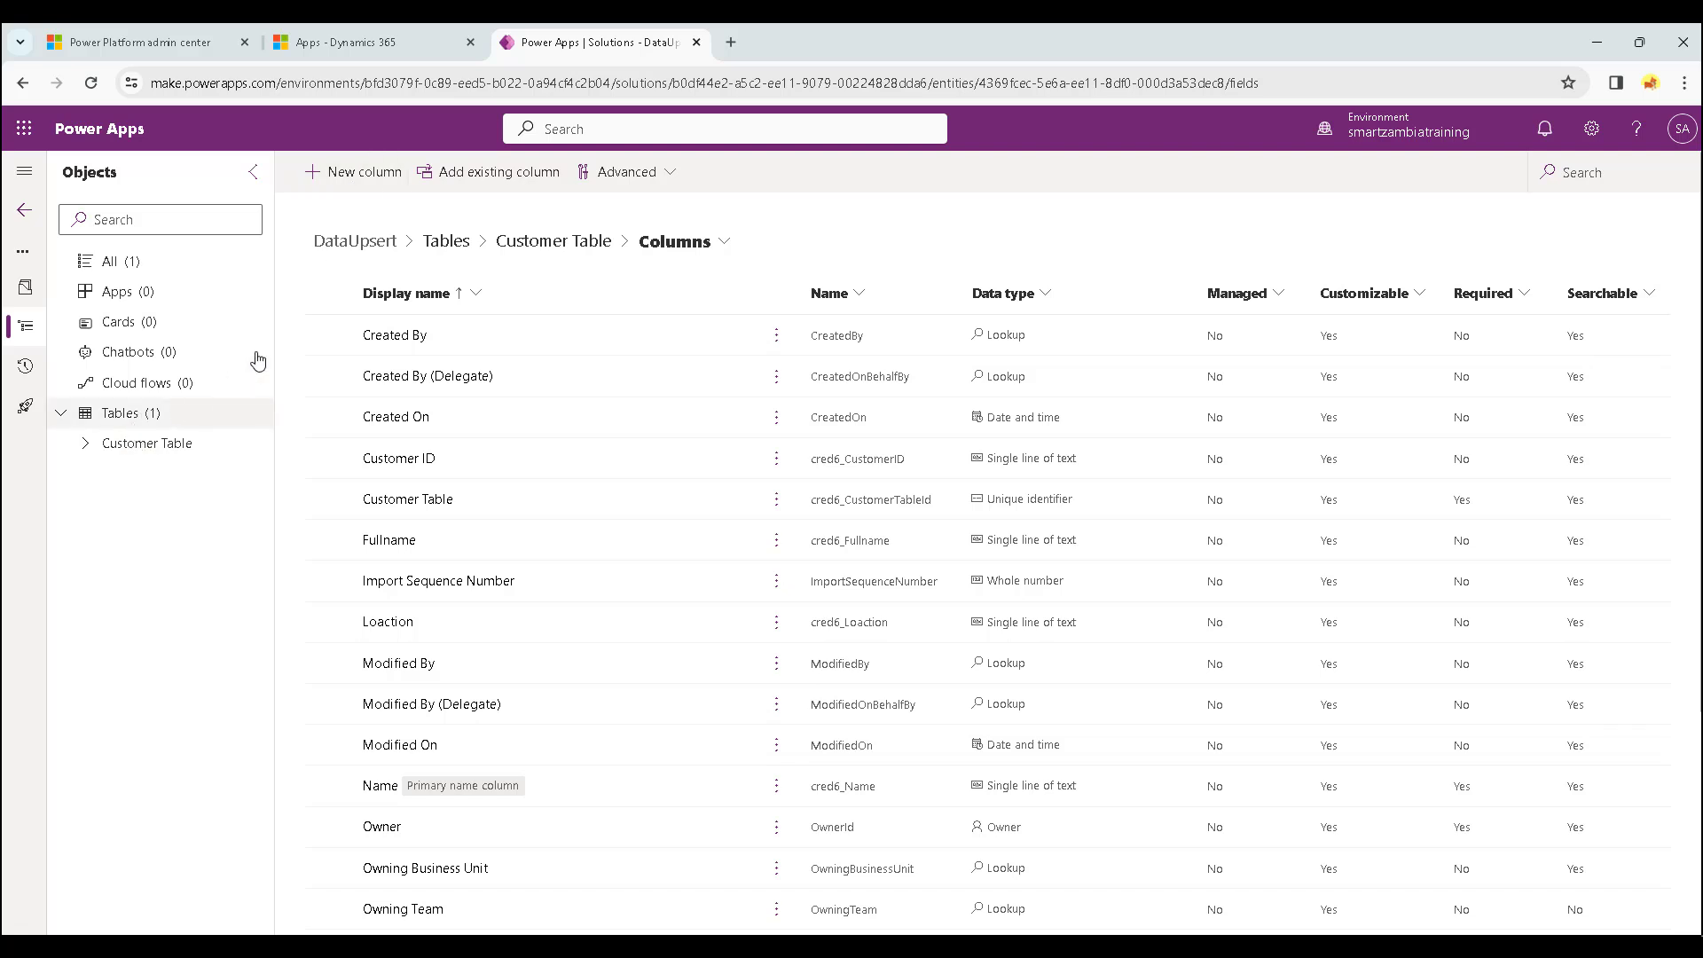
pyautogui.click(359, 176)
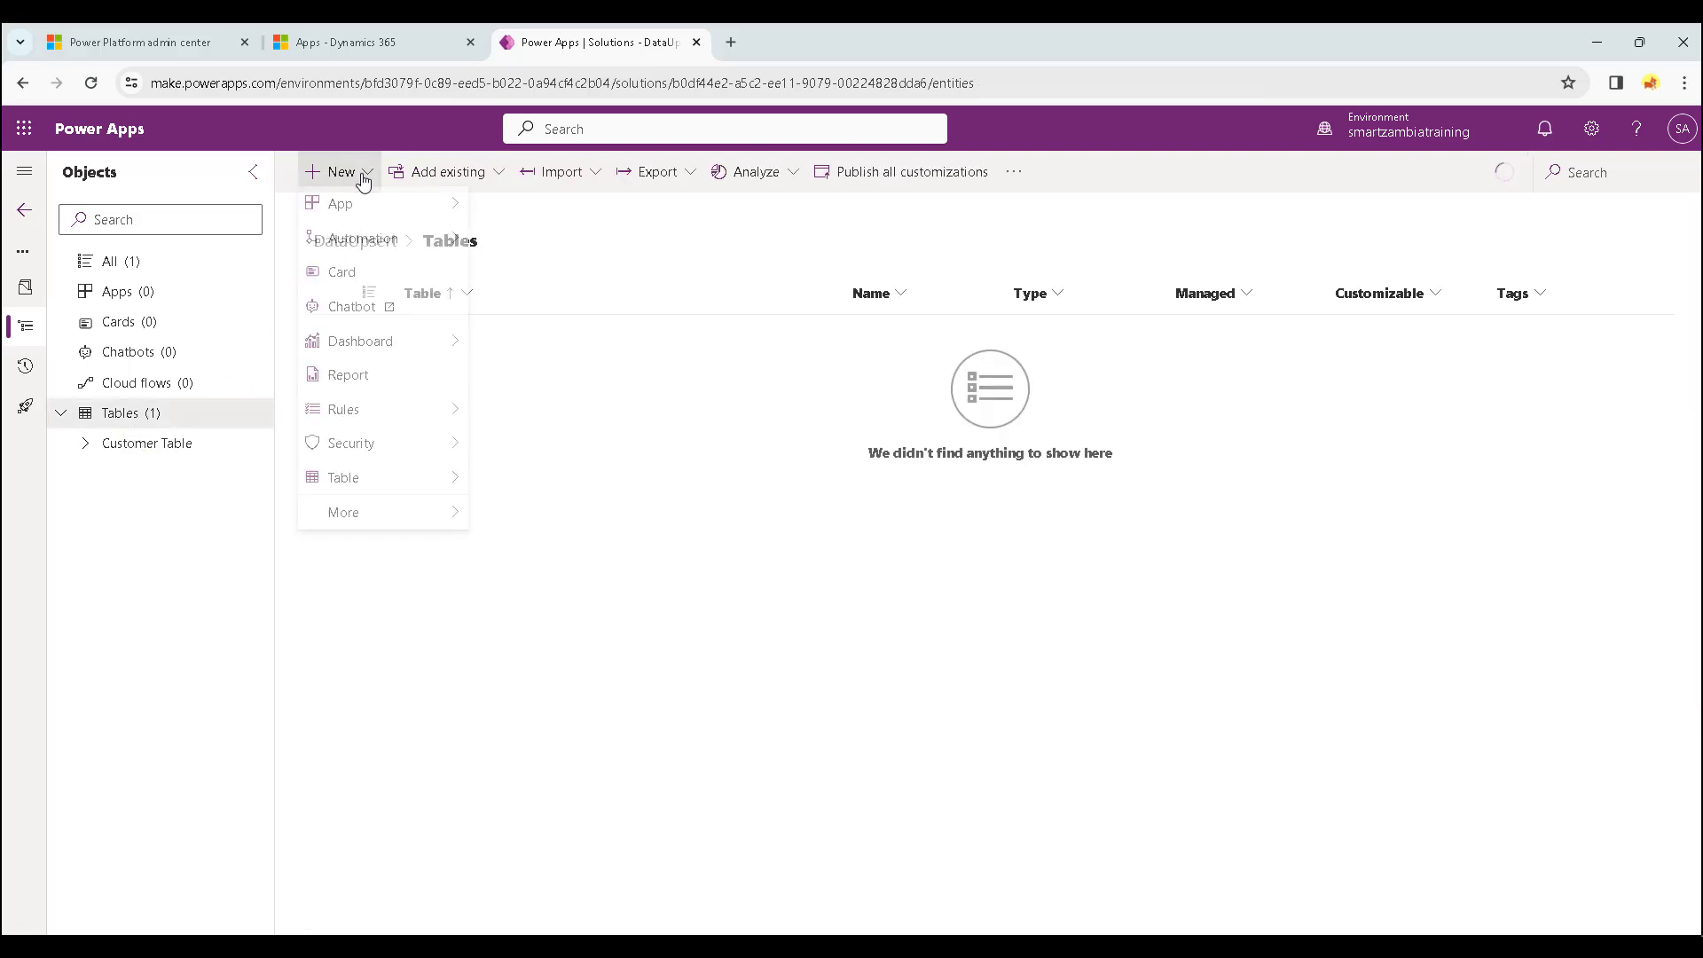
pyautogui.moveTo(378, 502)
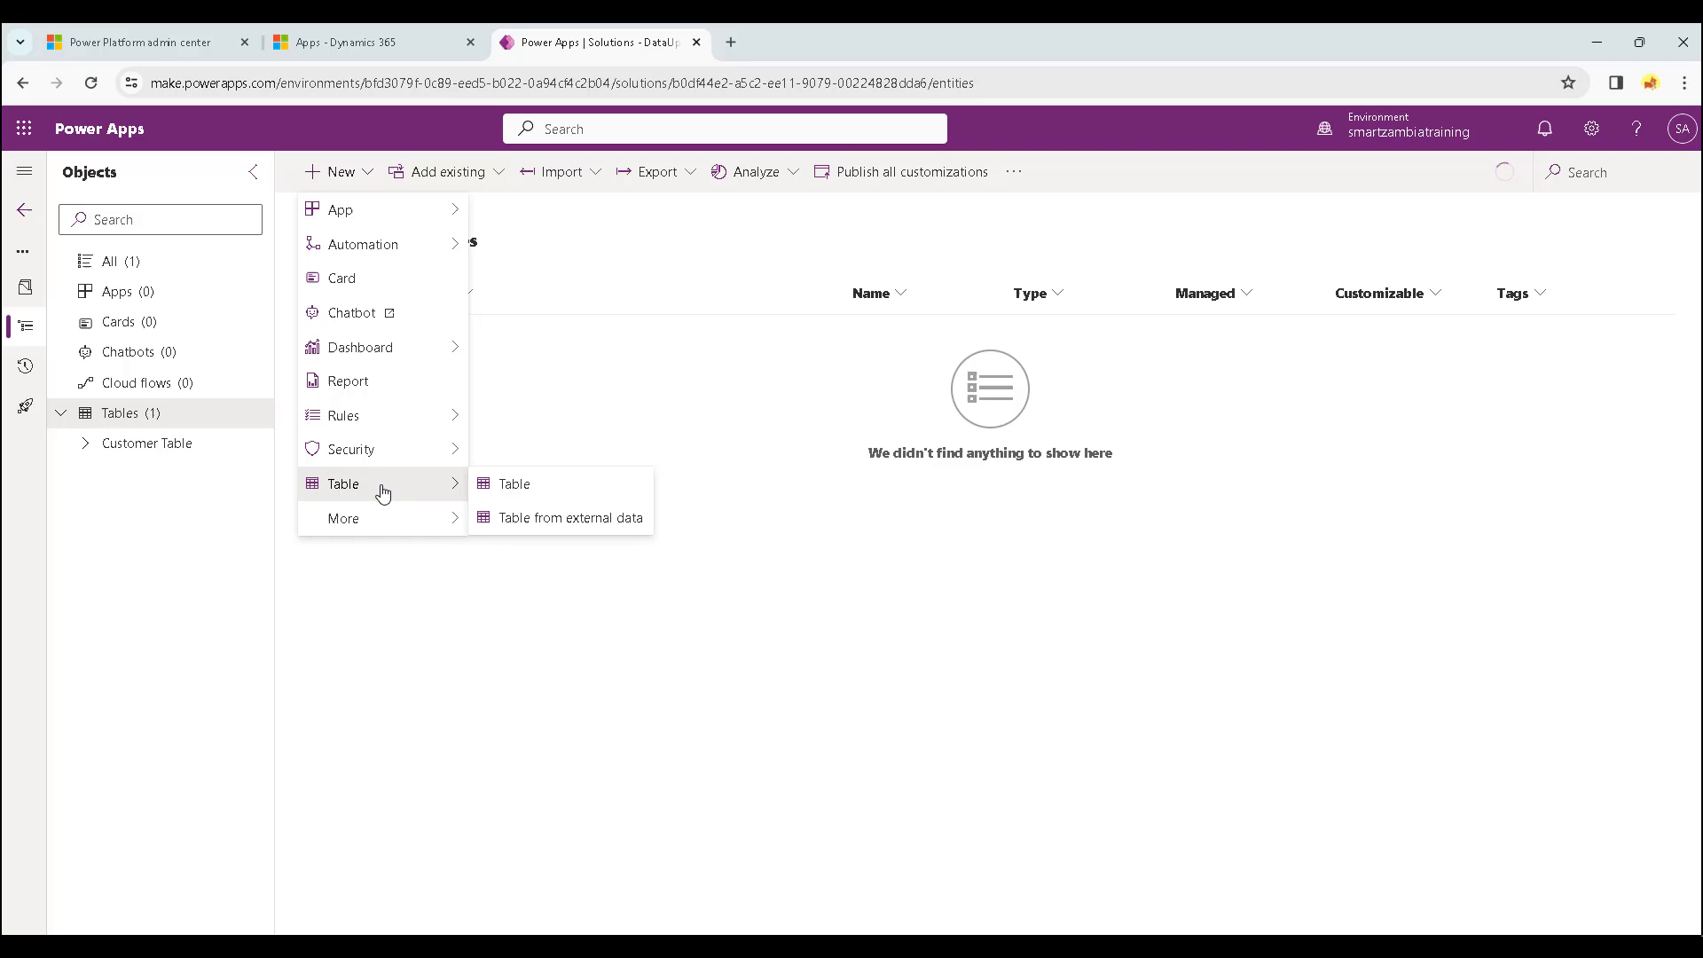
pyautogui.click(520, 487)
pyautogui.press('Escape')
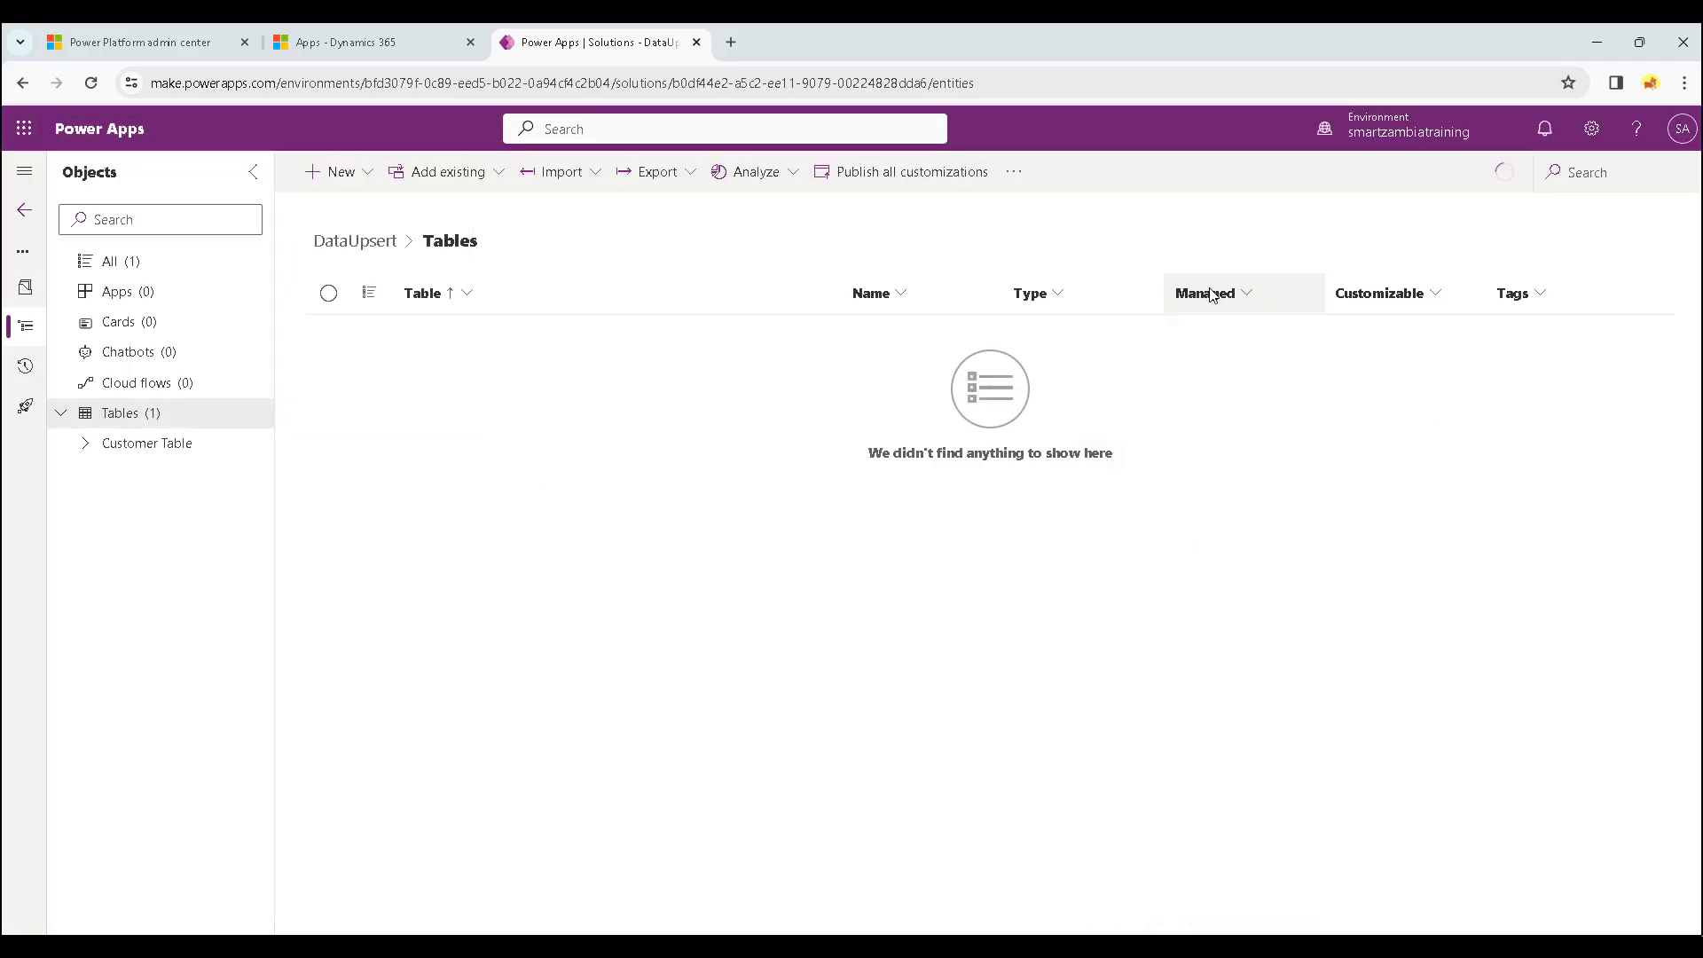
# Create a new table in the DataUpsert solution with the display name Sale Table.
pyautogui.click(369, 181)
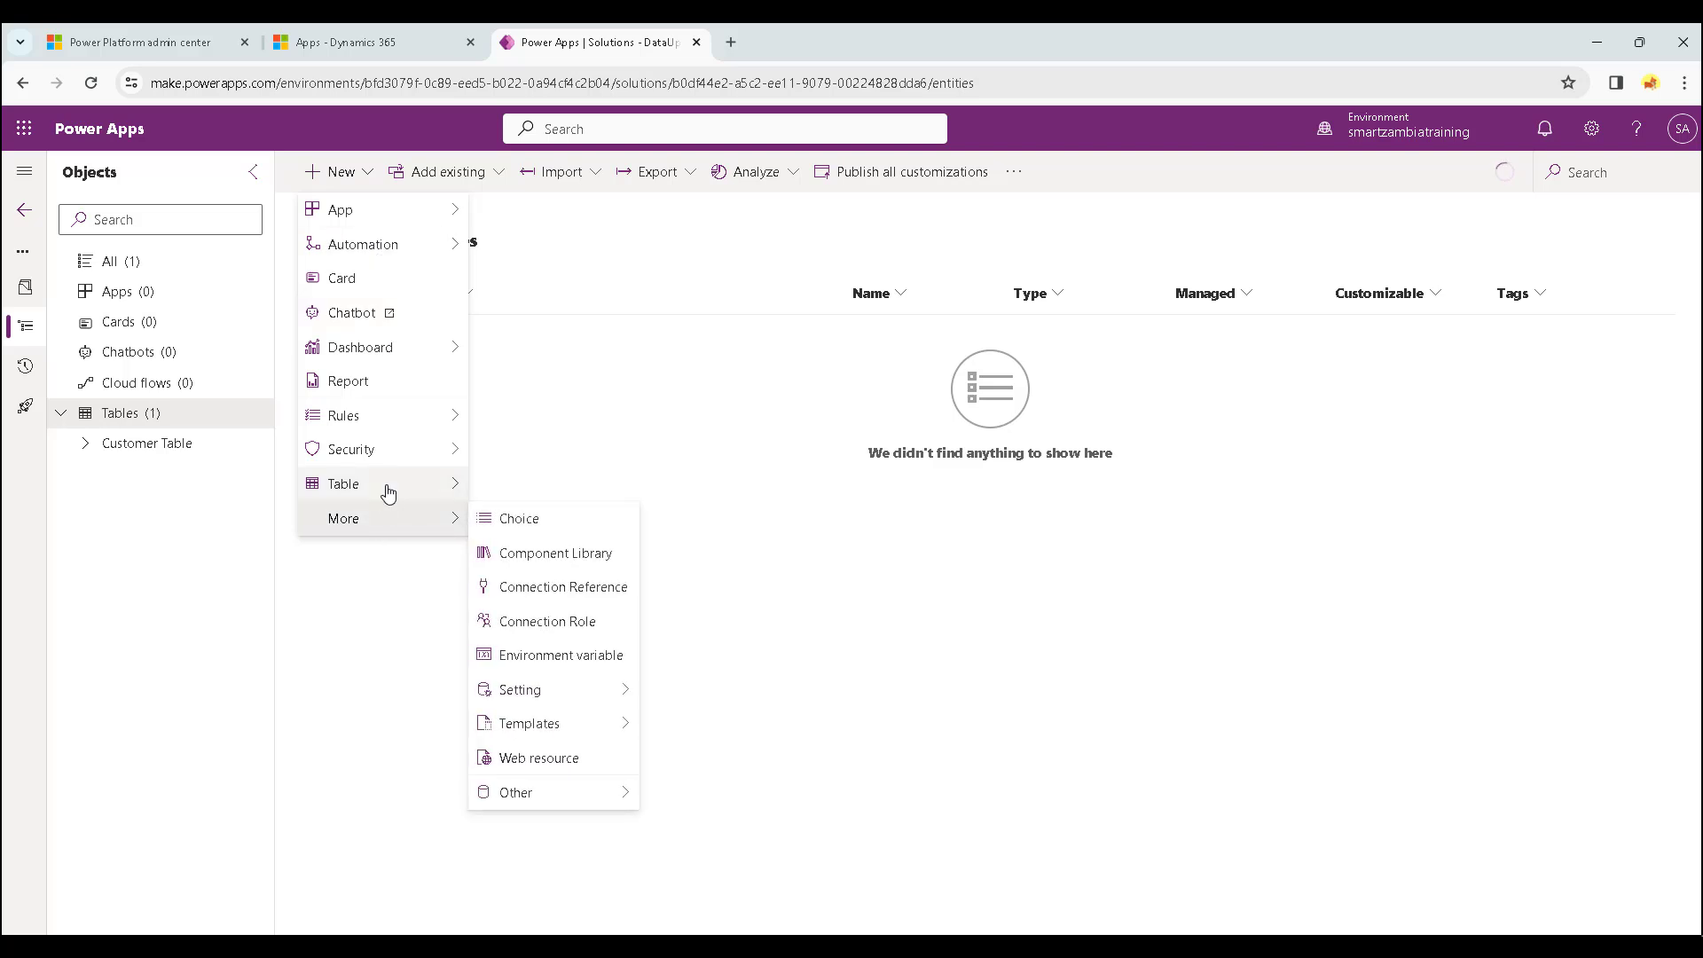
pyautogui.moveTo(387, 487)
pyautogui.click(518, 504)
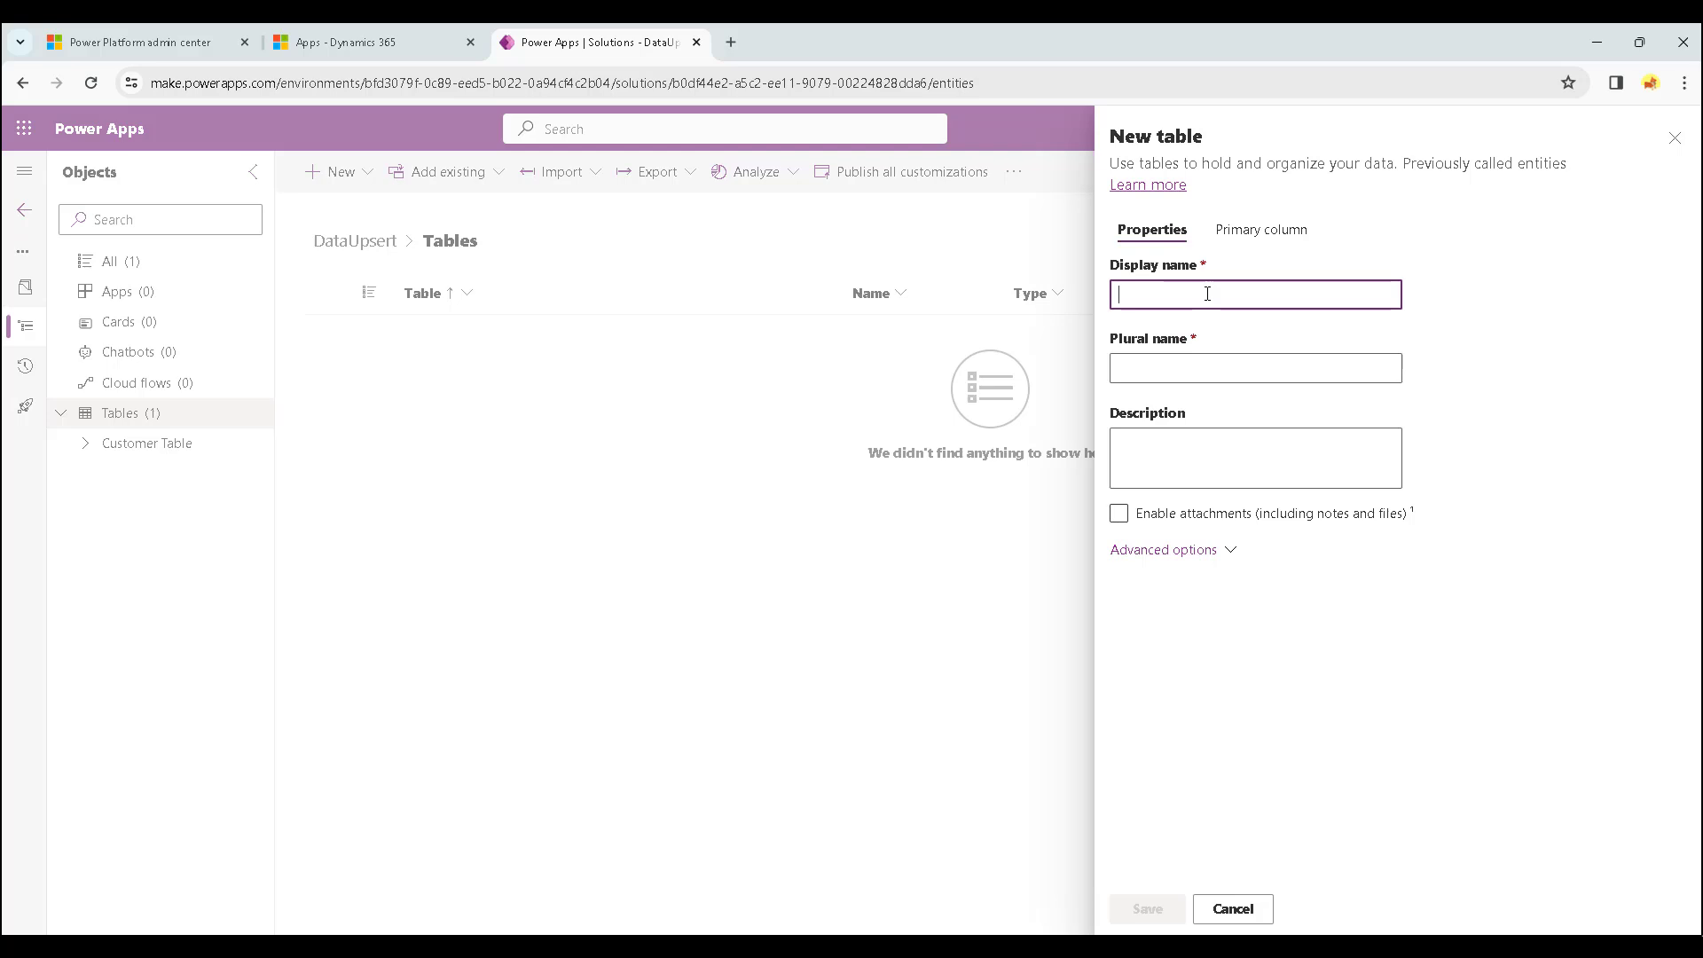
pyautogui.write('Sale')
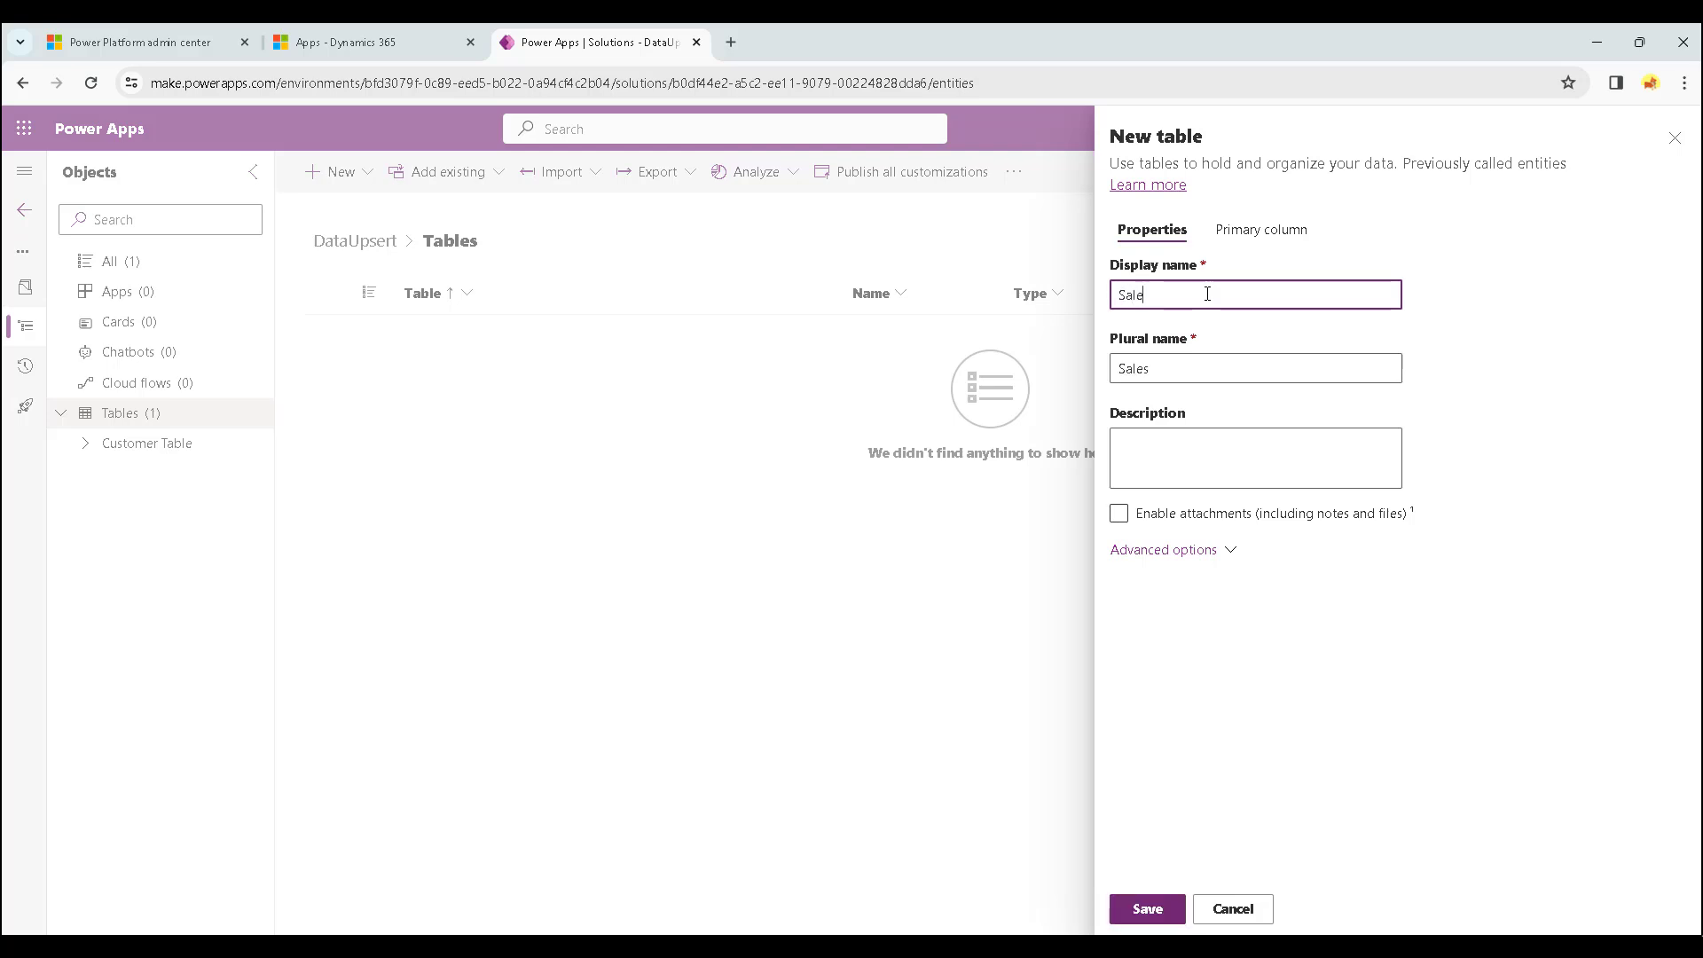
pyautogui.write(' Table')
pyautogui.click(1169, 914)
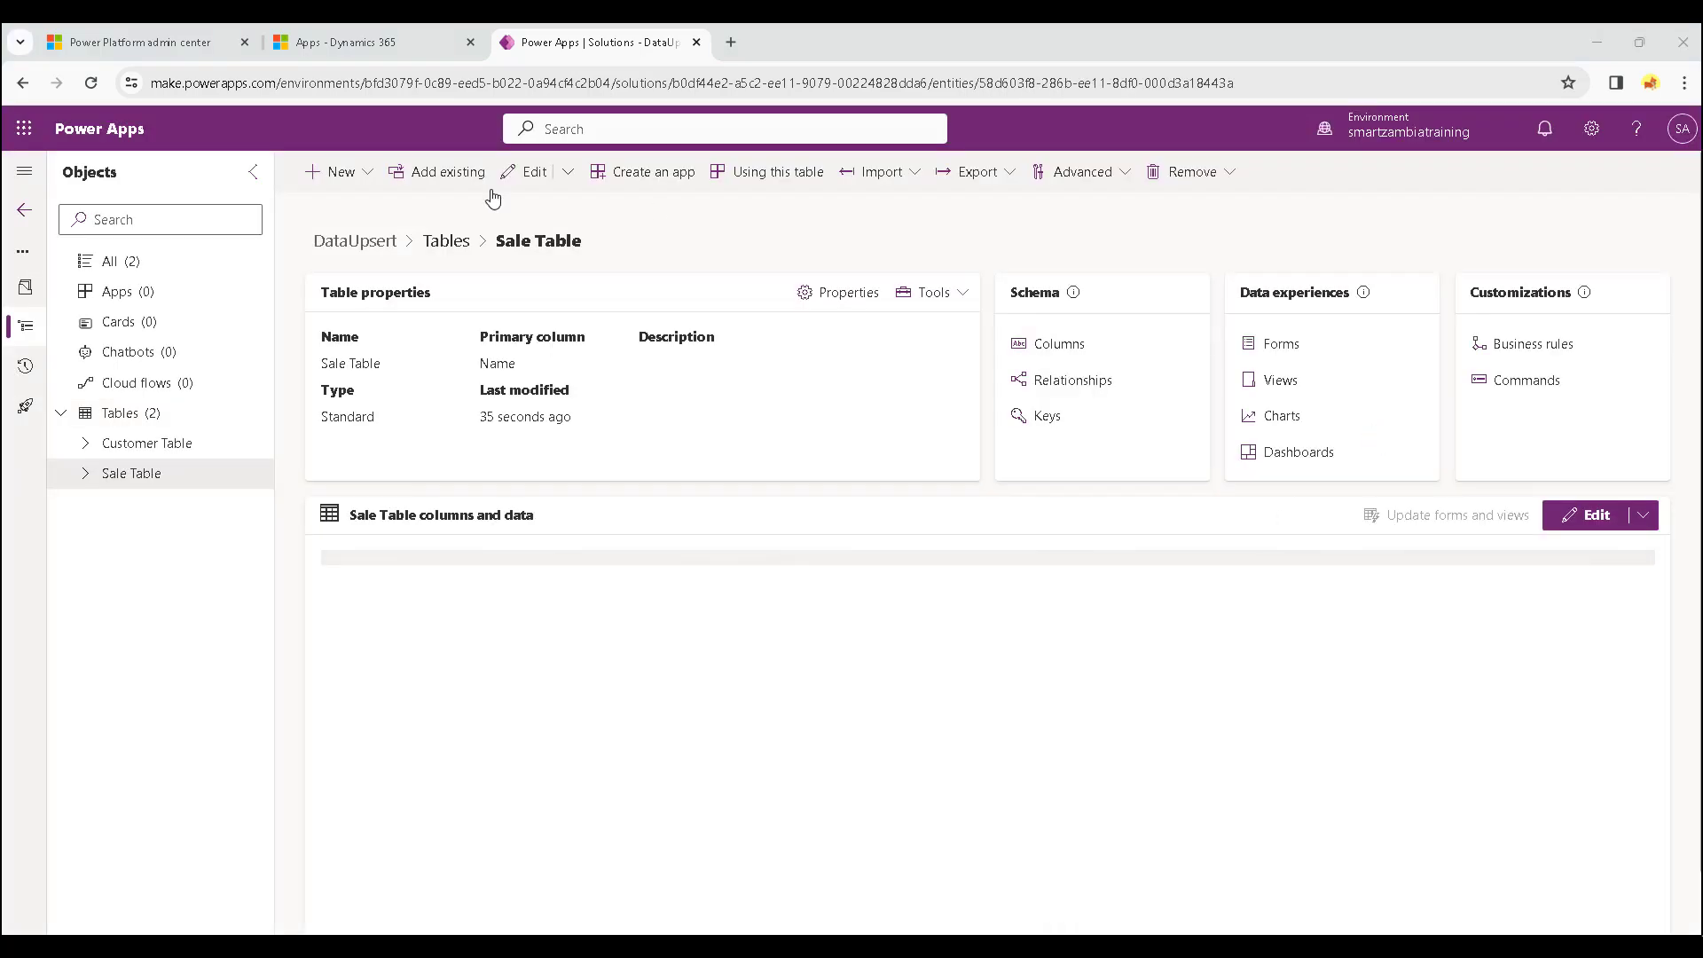
# Open the Sale Table's columns list, then open sales rep 1.xlsx from the Dataflow upsert folder in a maximized Excel window.
pyautogui.click(87, 476)
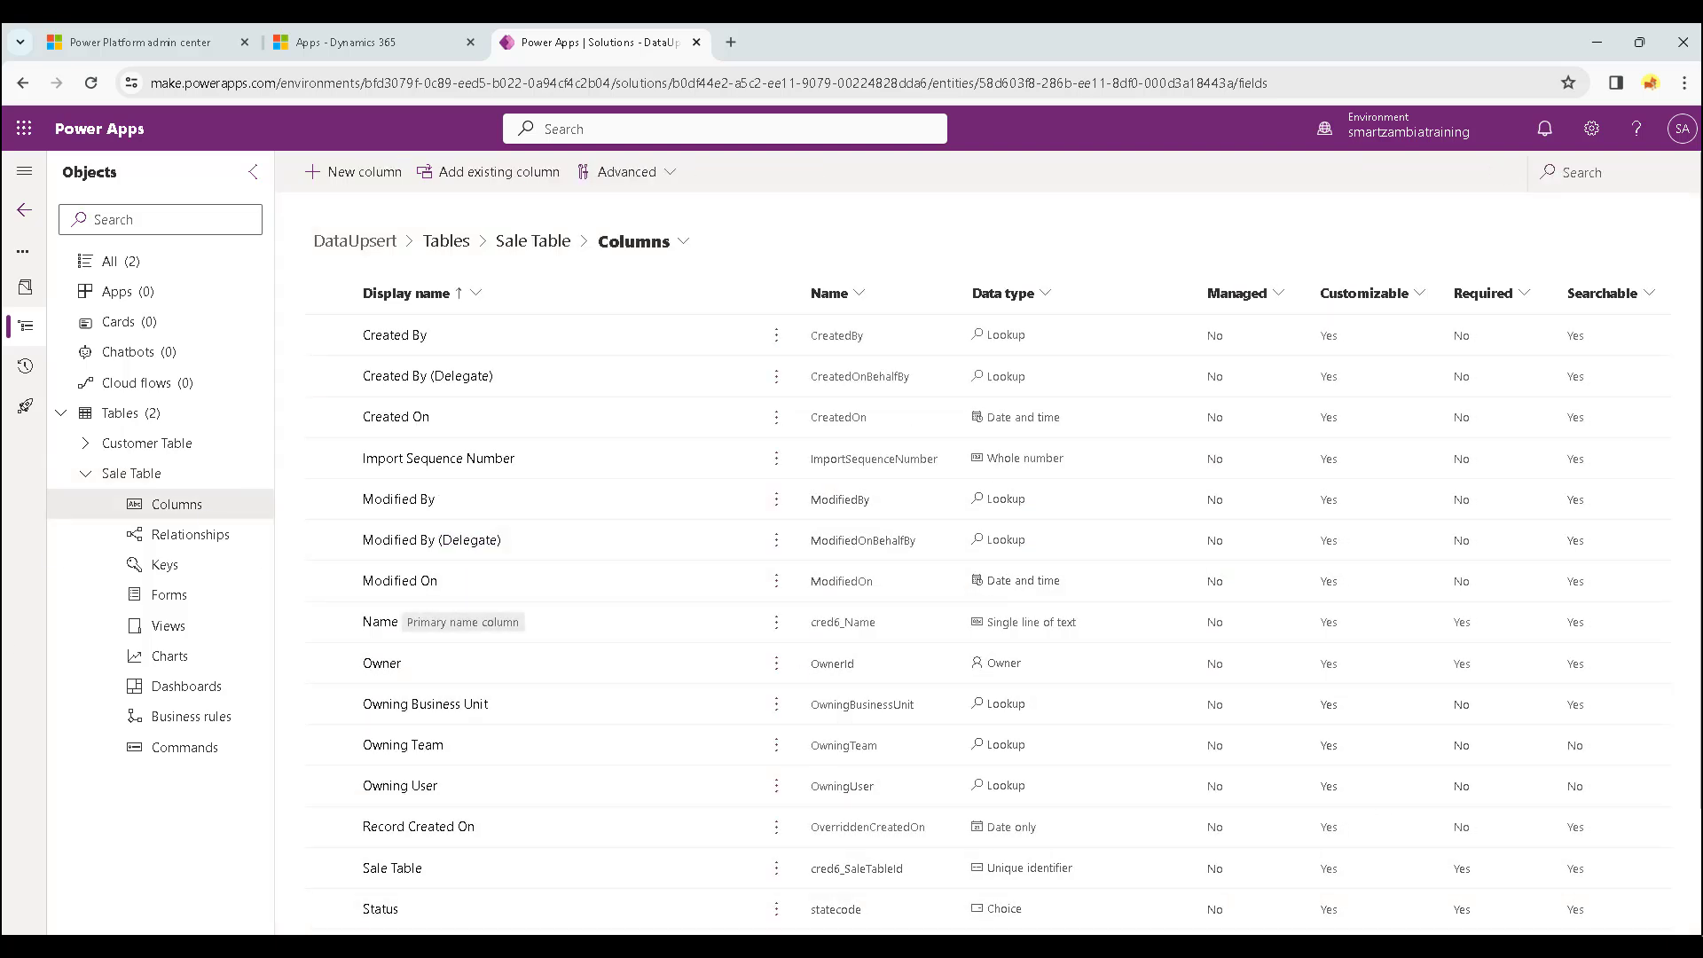
pyautogui.moveTo(777, 948)
pyautogui.click(711, 889)
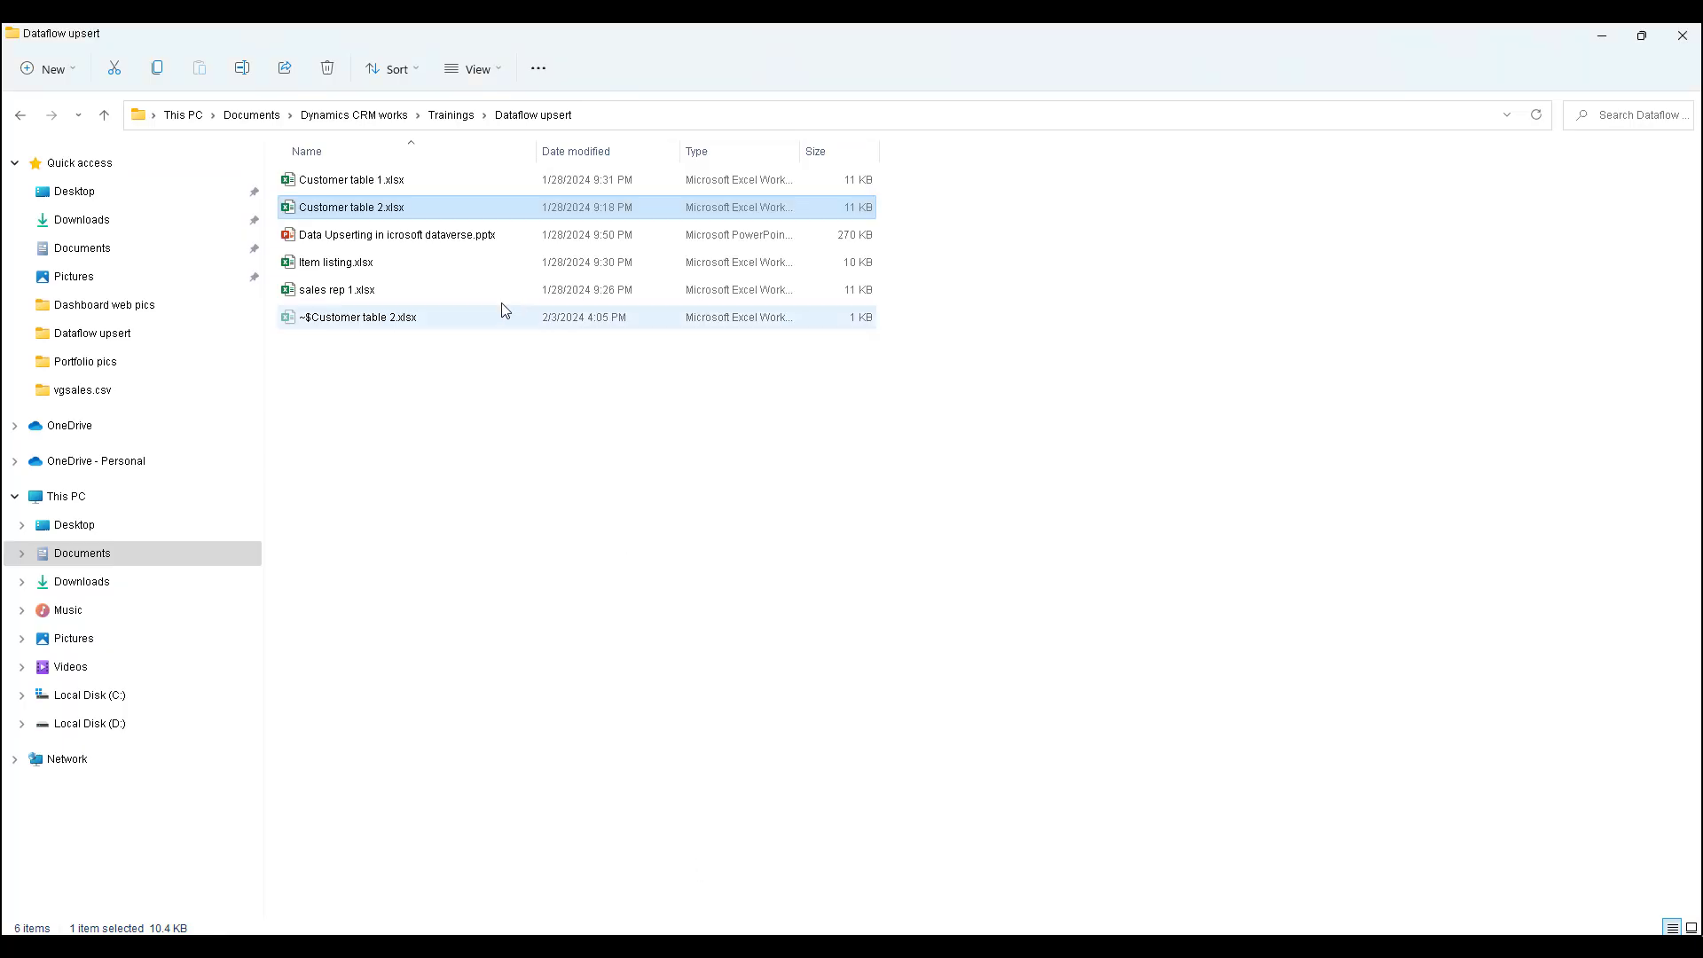
pyautogui.click(370, 295)
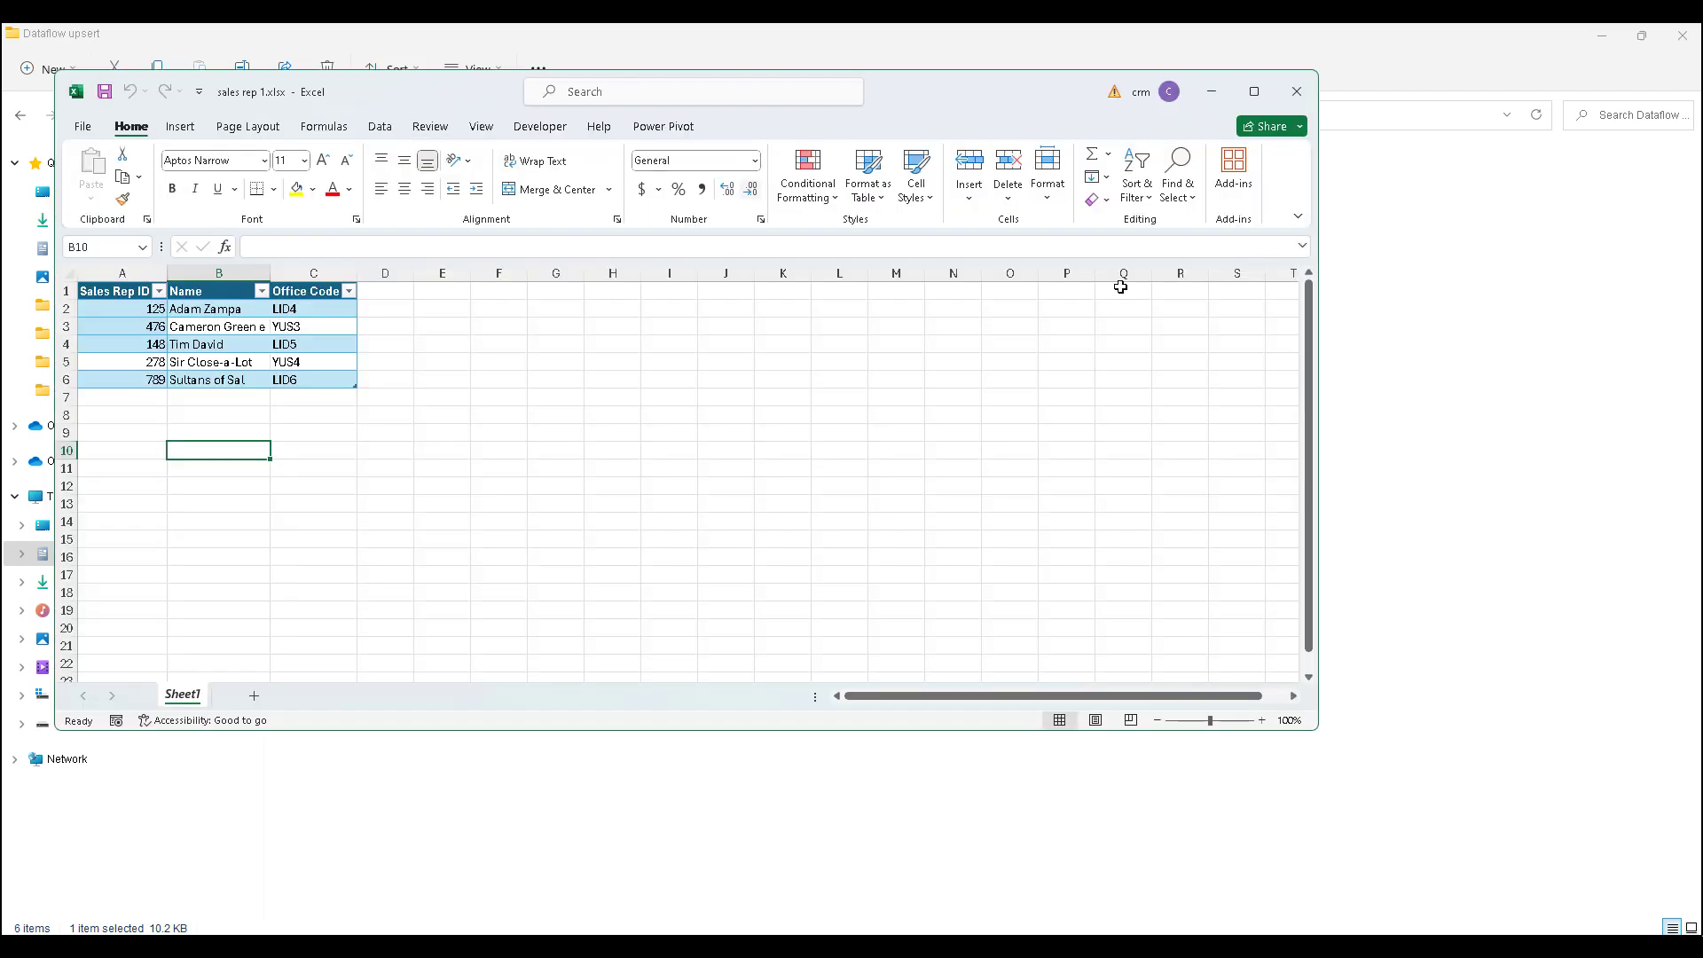
pyautogui.click(1254, 98)
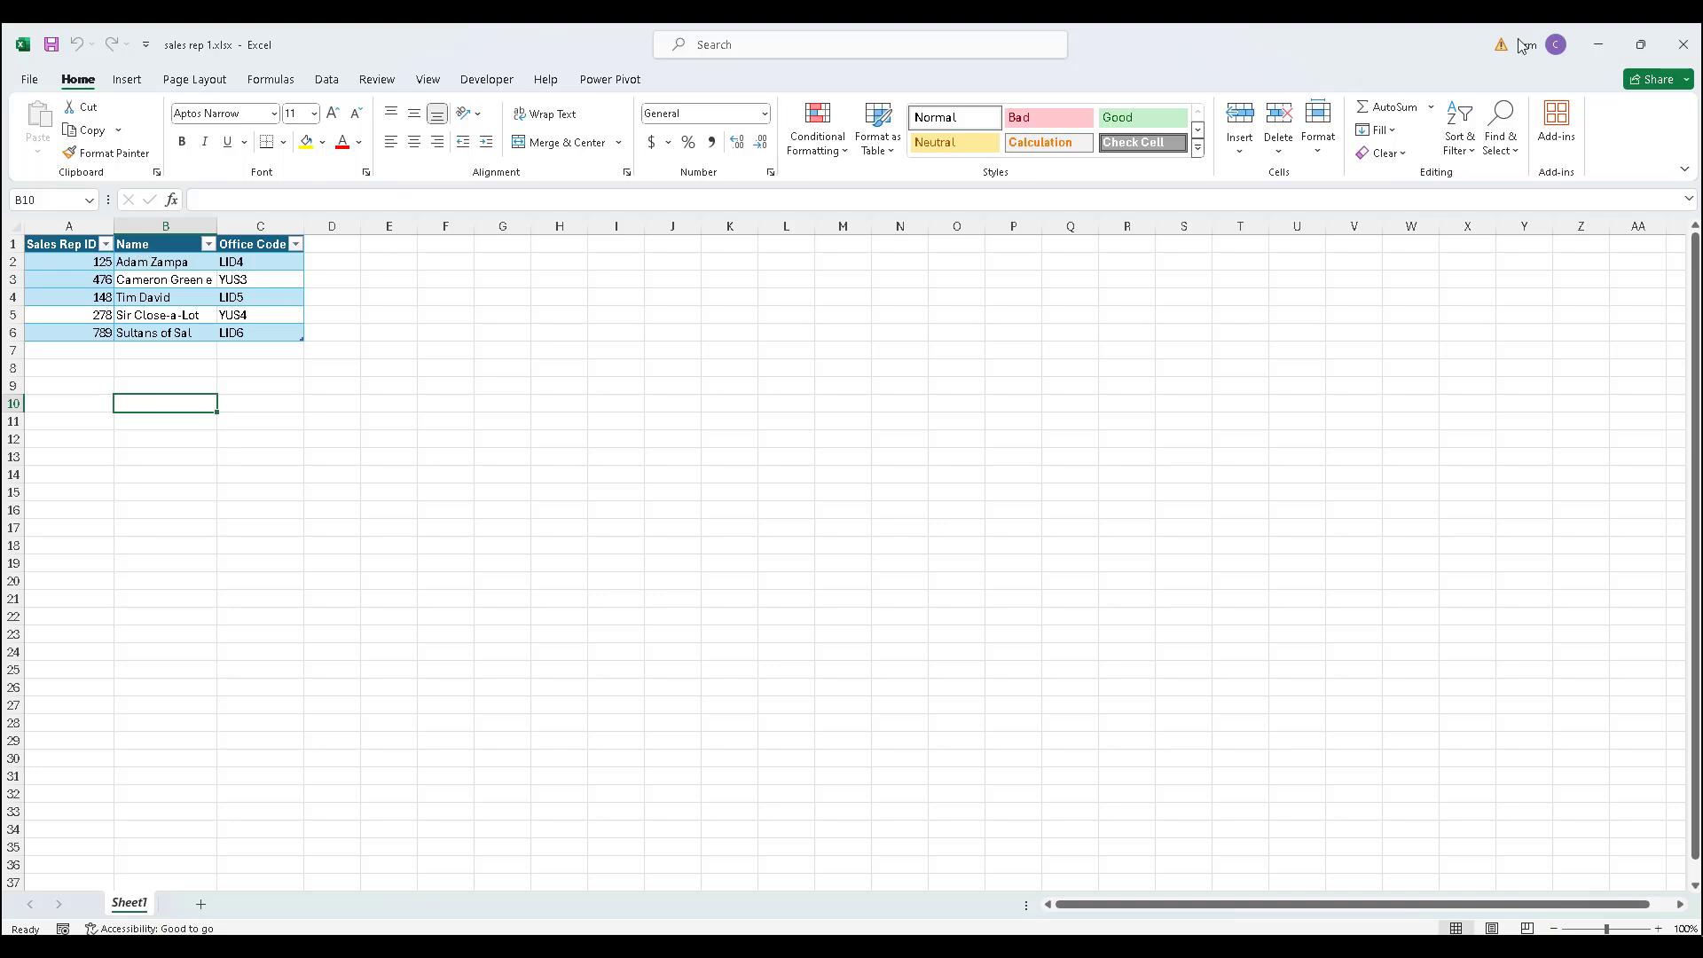
# Switch back to Power Apps and add a column named Sales ID with the Whole number data type to the Sale Table.
pyautogui.moveTo(1207, 948)
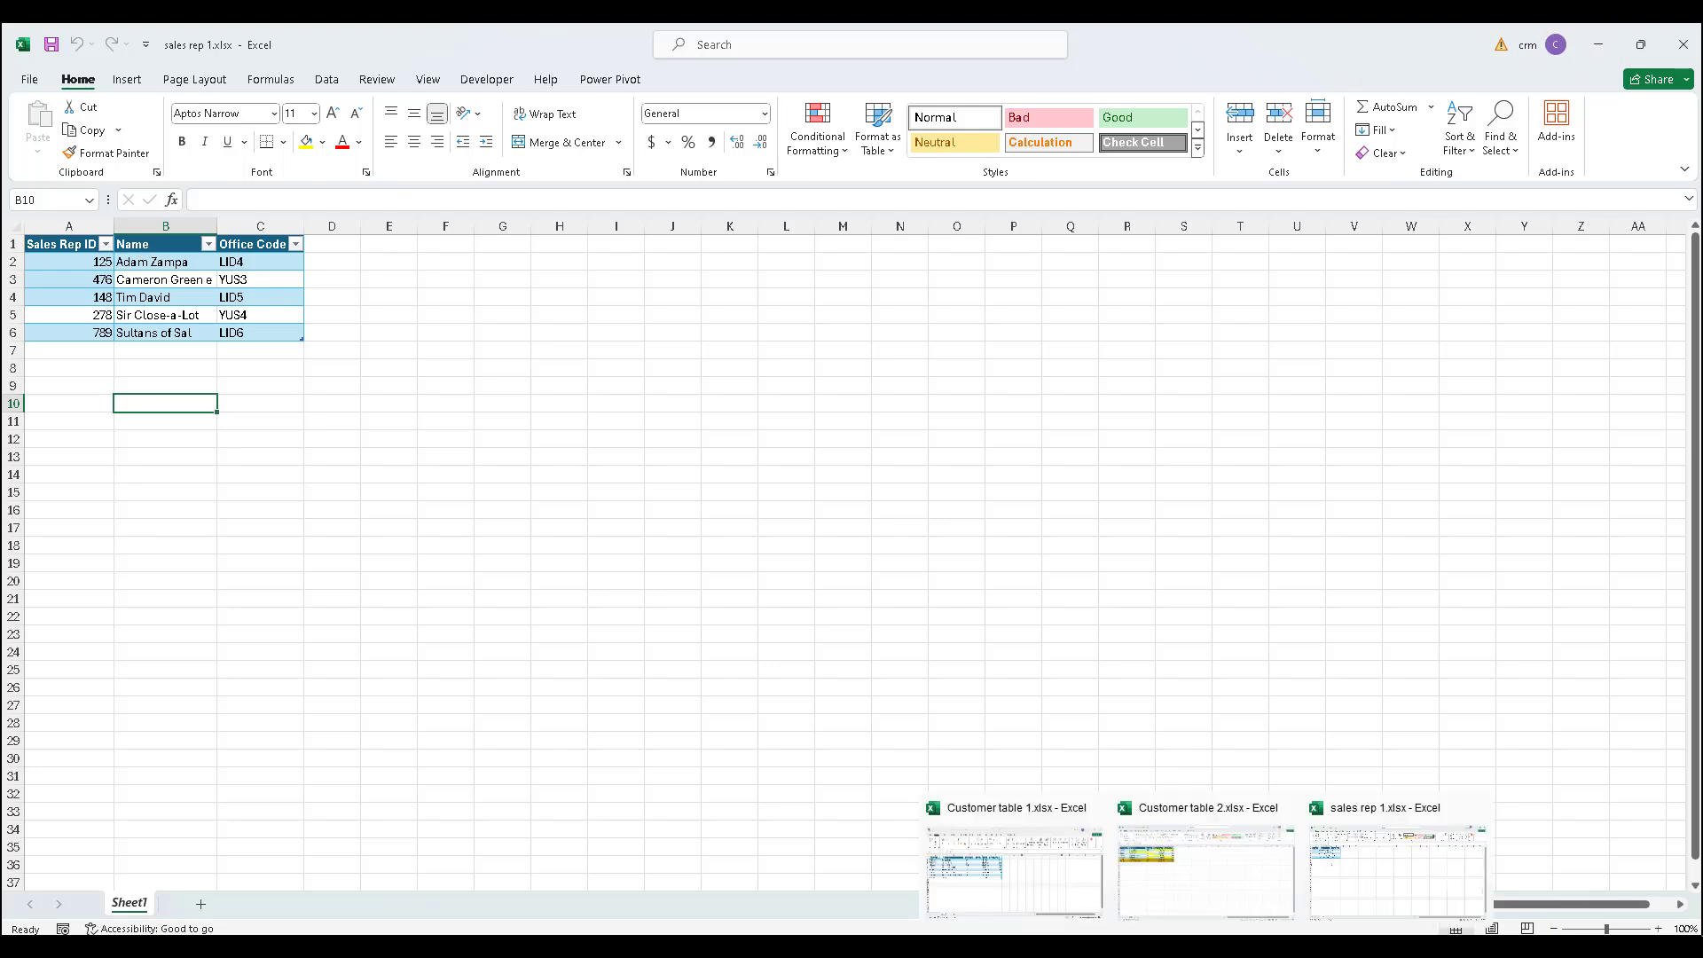
pyautogui.click(1032, 825)
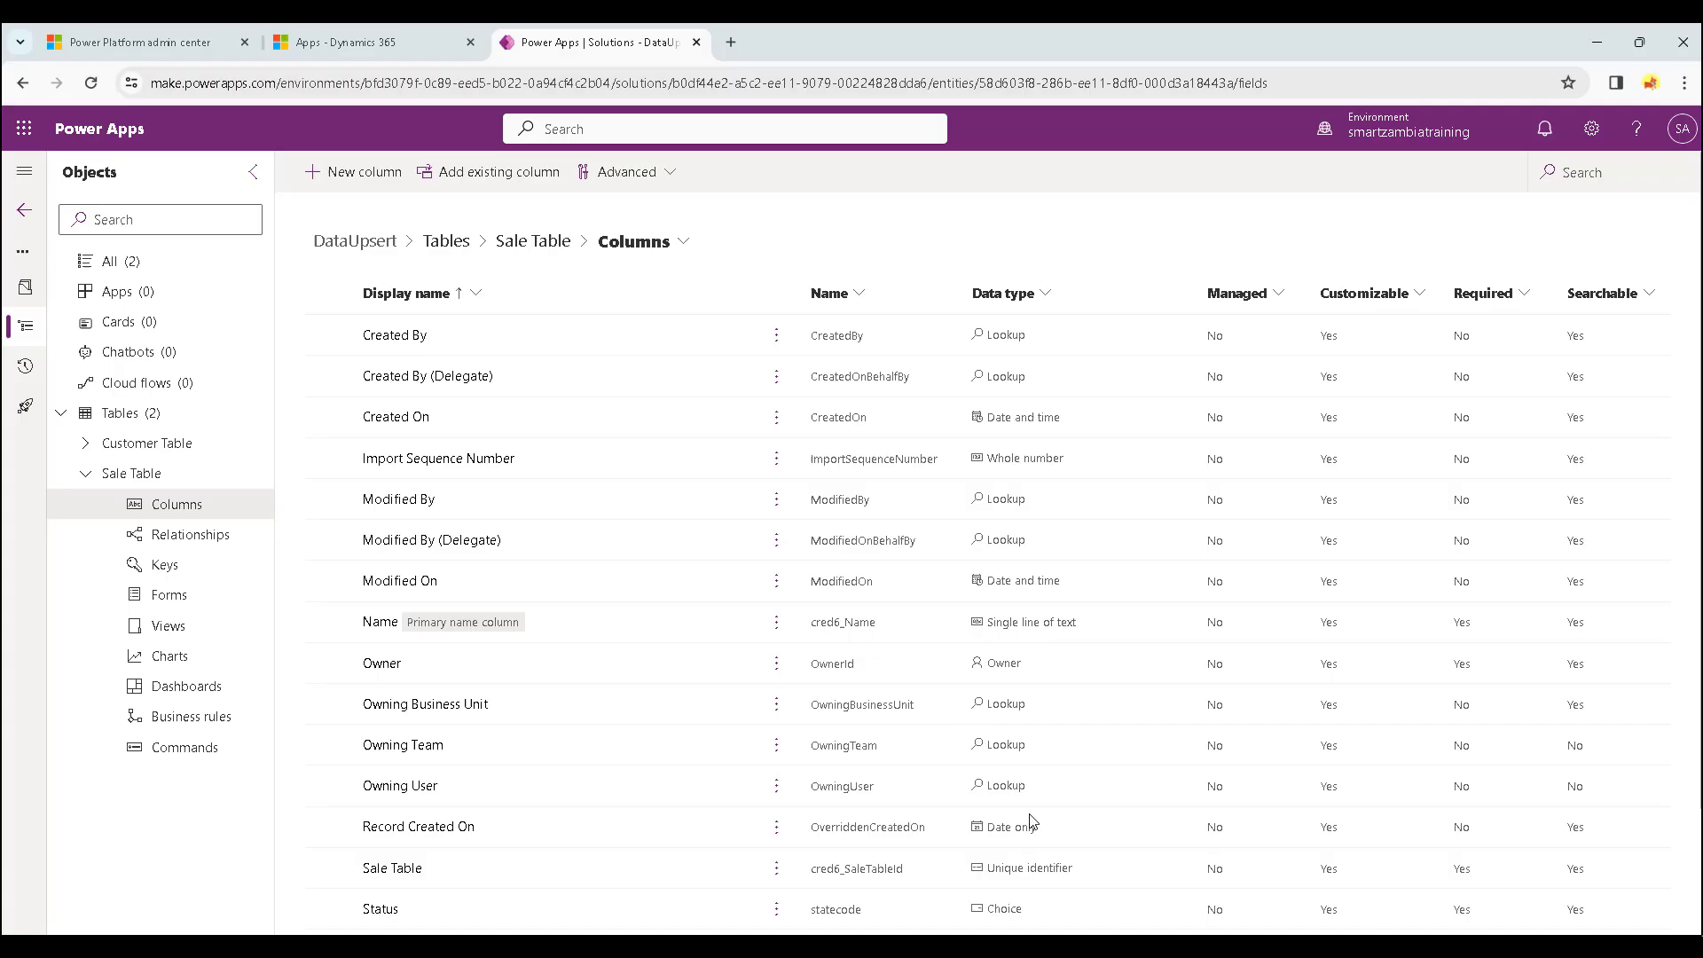
pyautogui.click(355, 171)
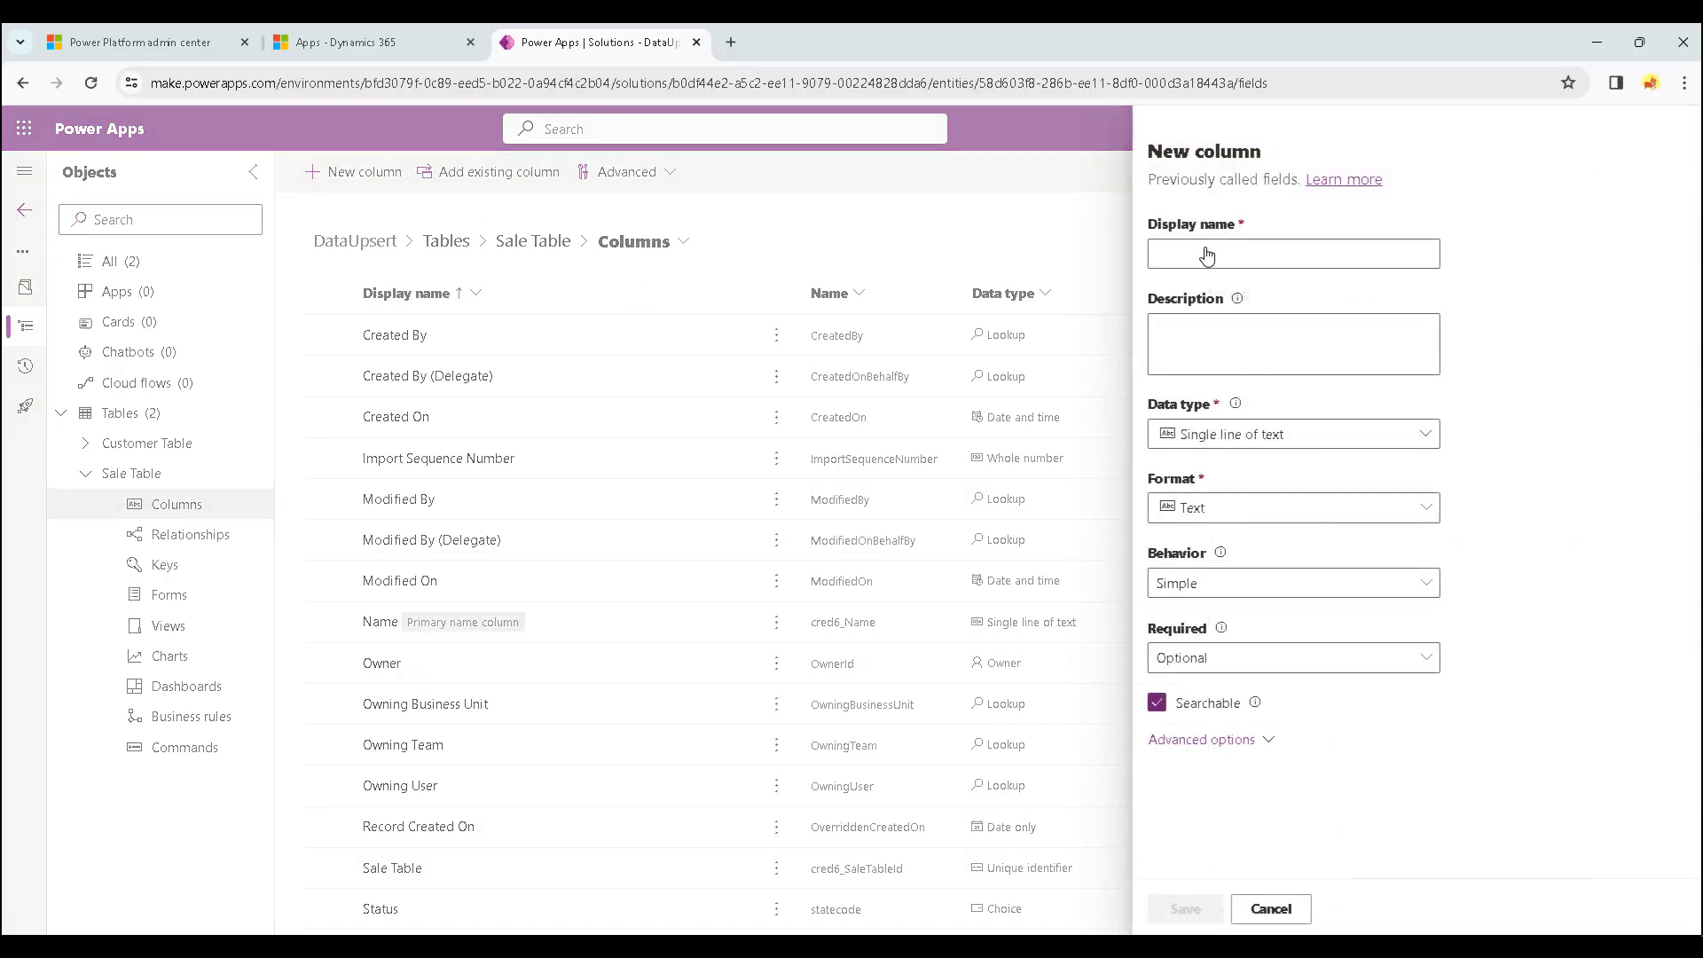
pyautogui.press('Escape')
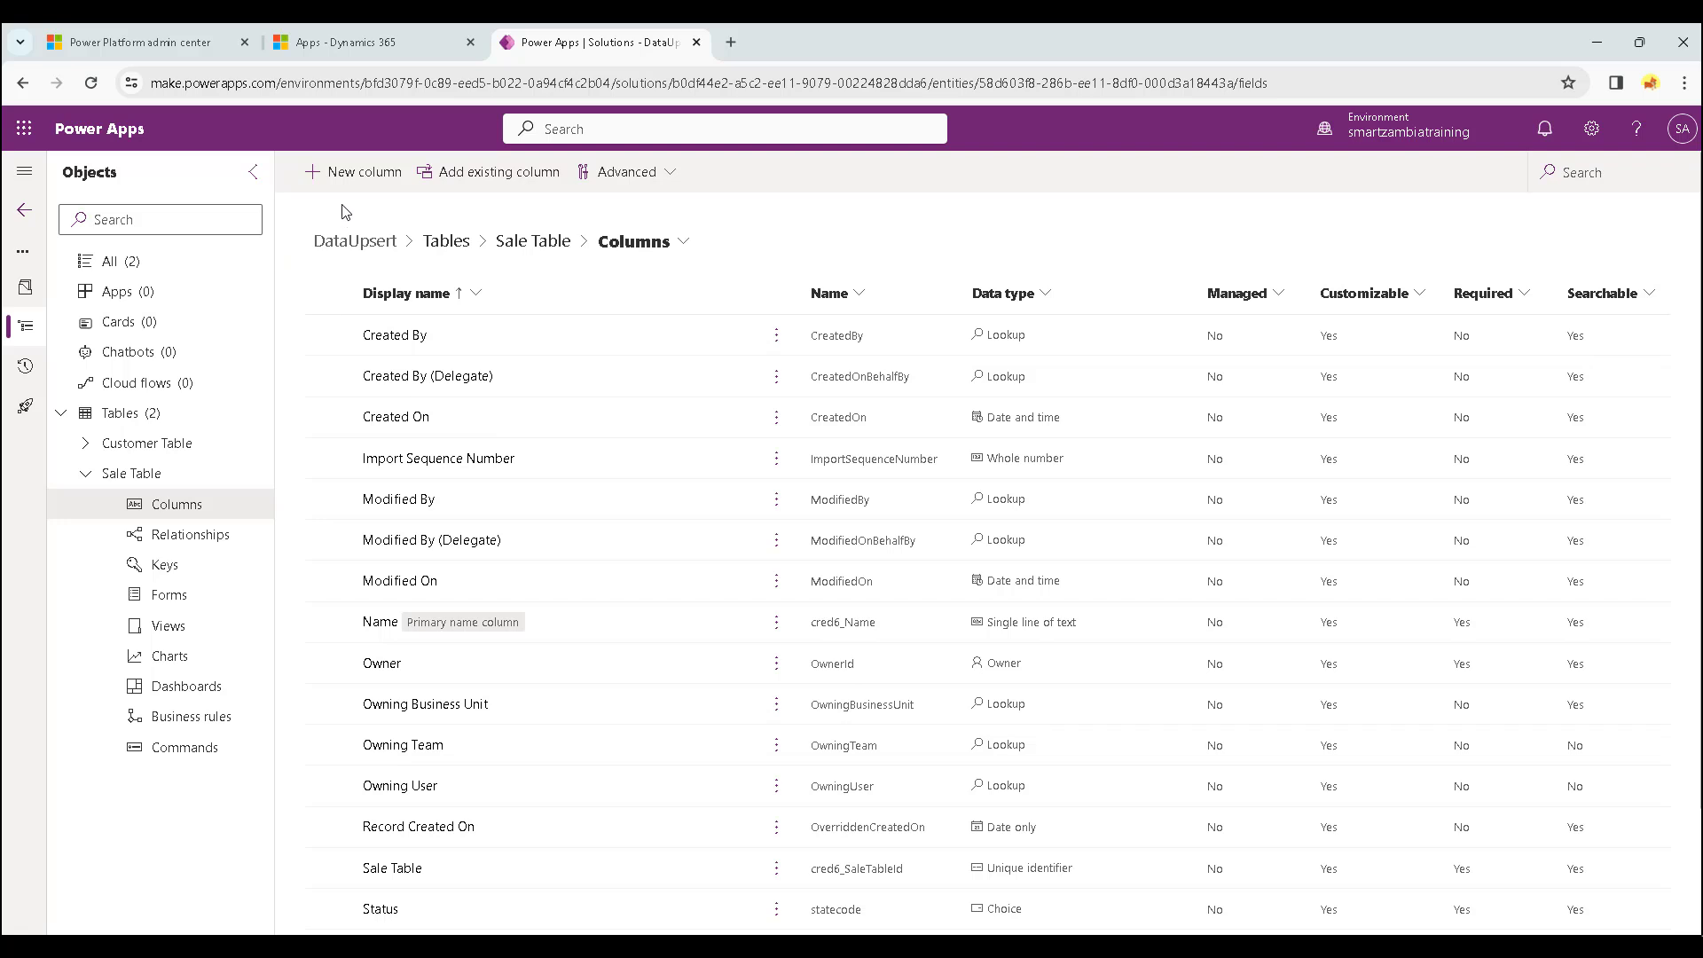
pyautogui.click(351, 178)
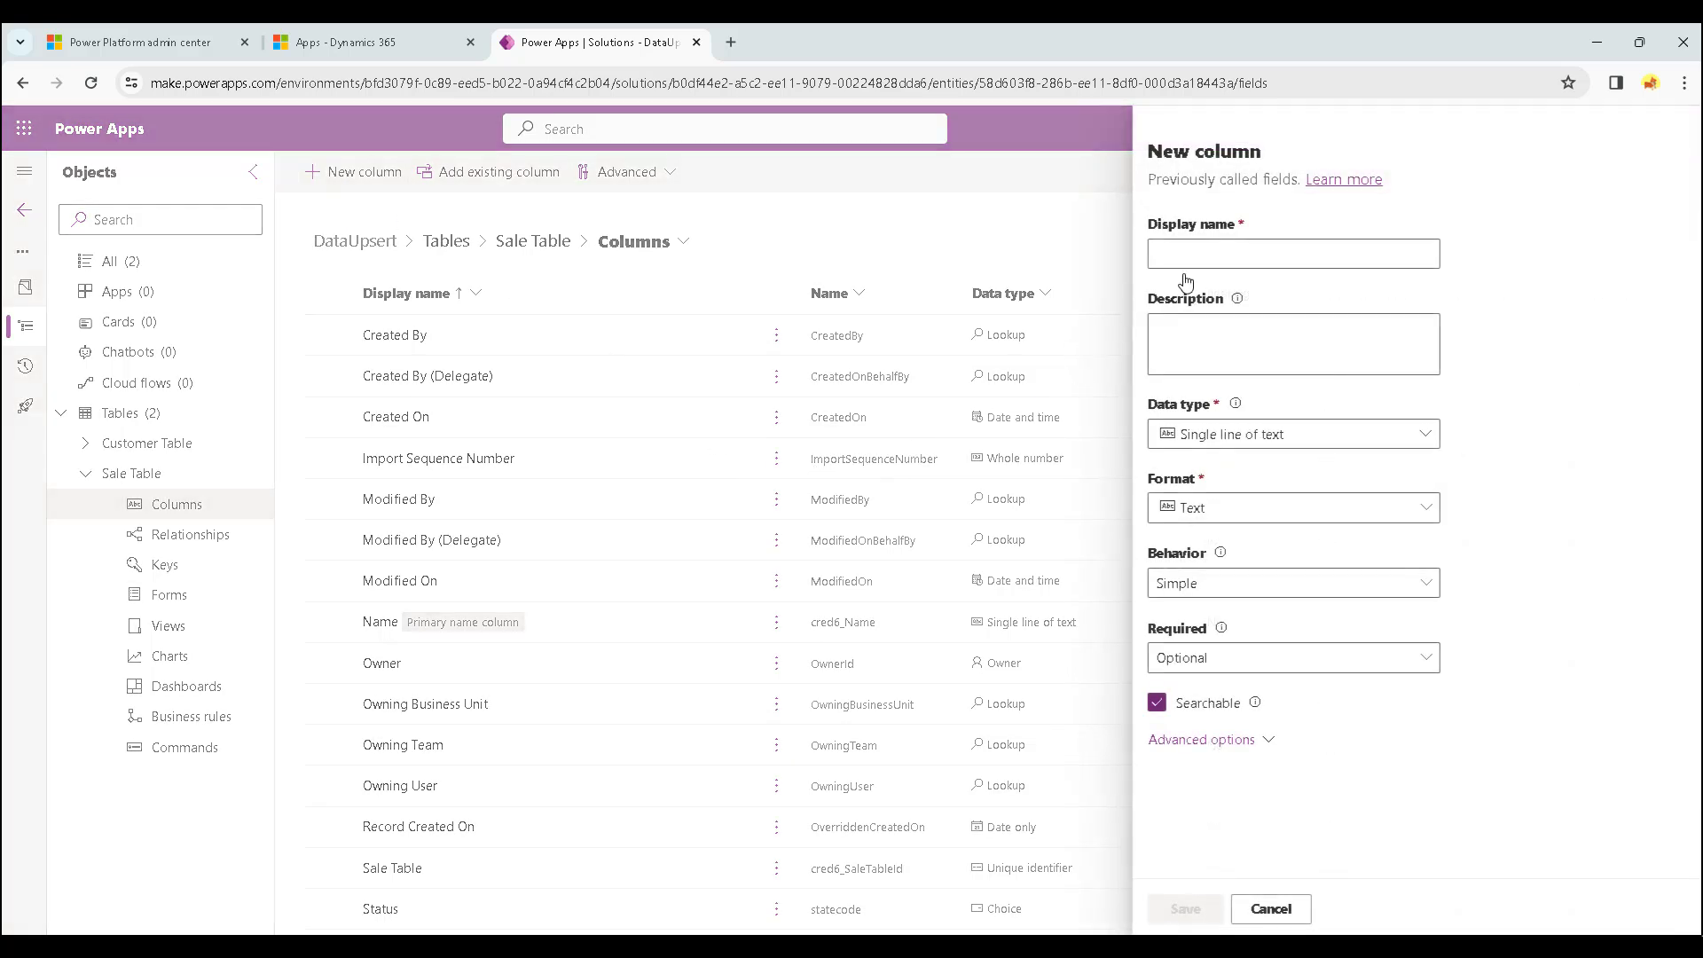
pyautogui.write('Sales ID')
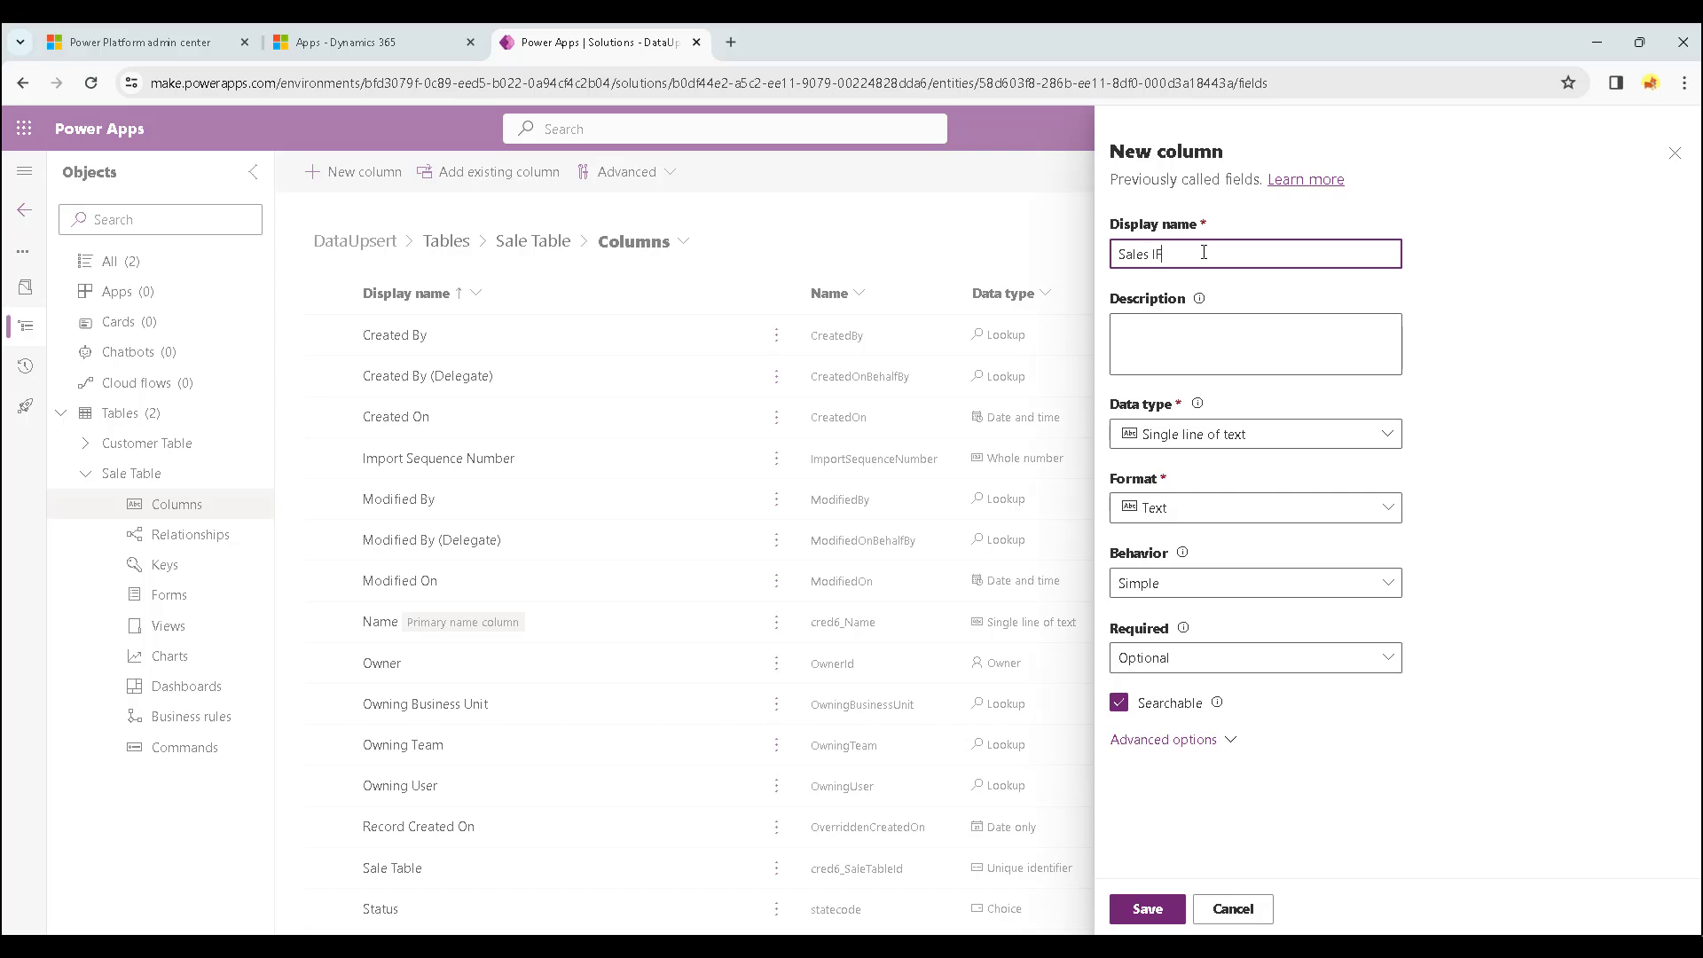
pyautogui.click(1374, 438)
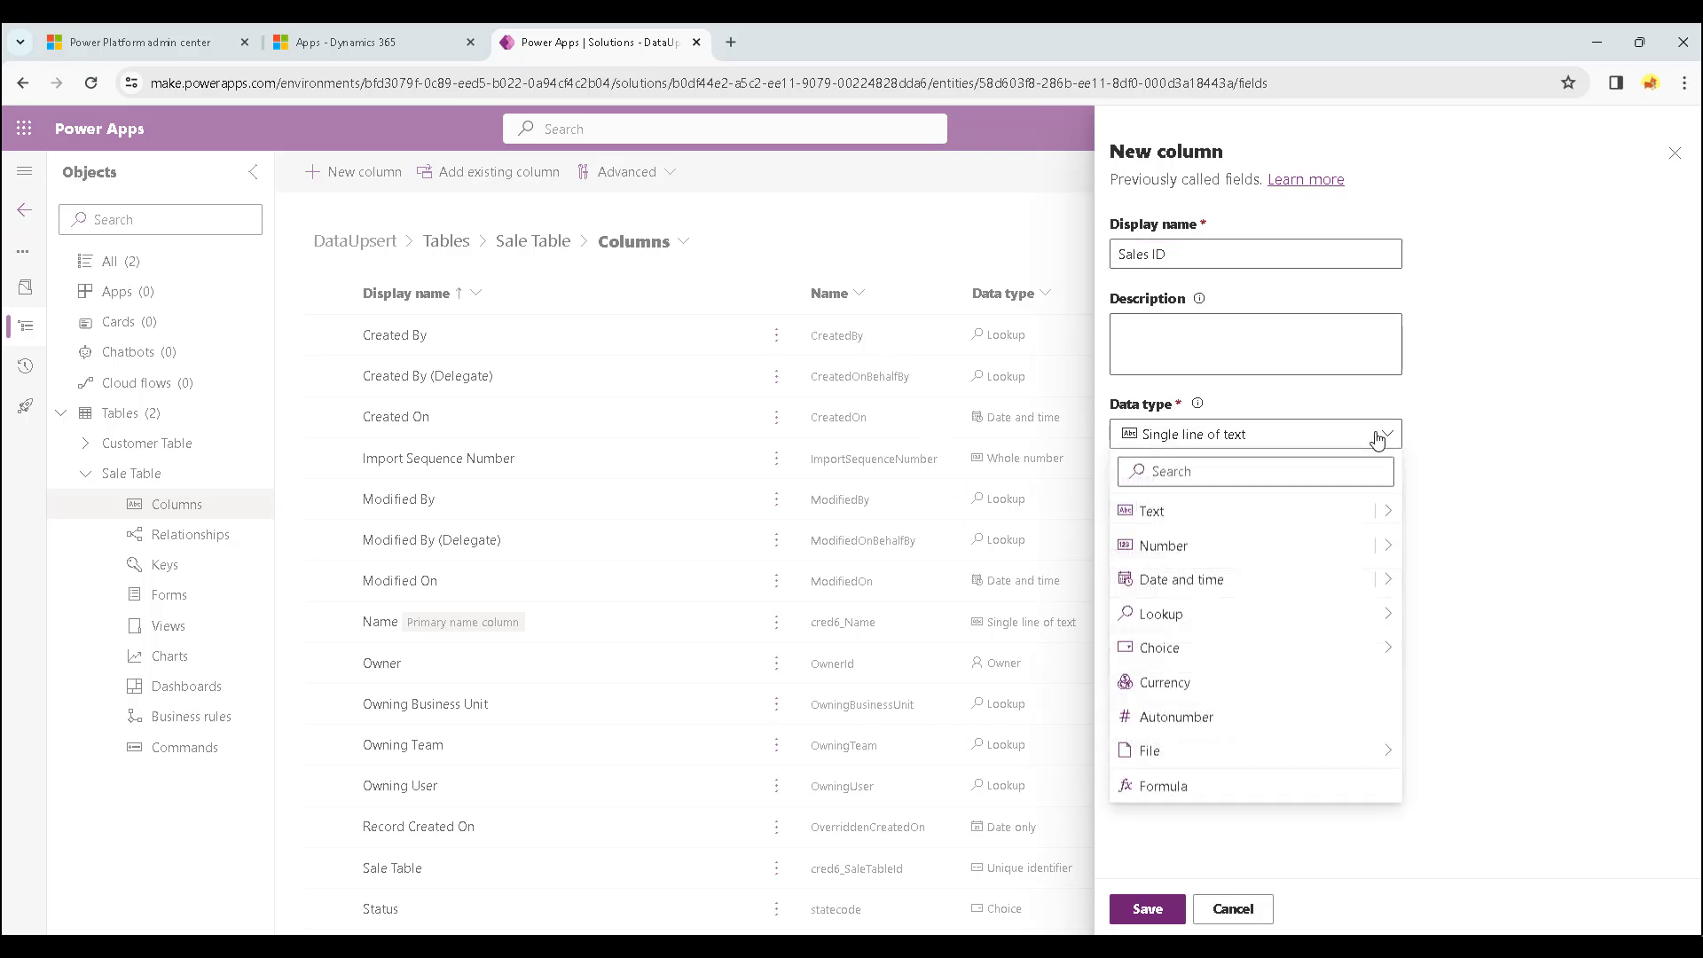
pyautogui.click(1388, 548)
pyautogui.click(1438, 556)
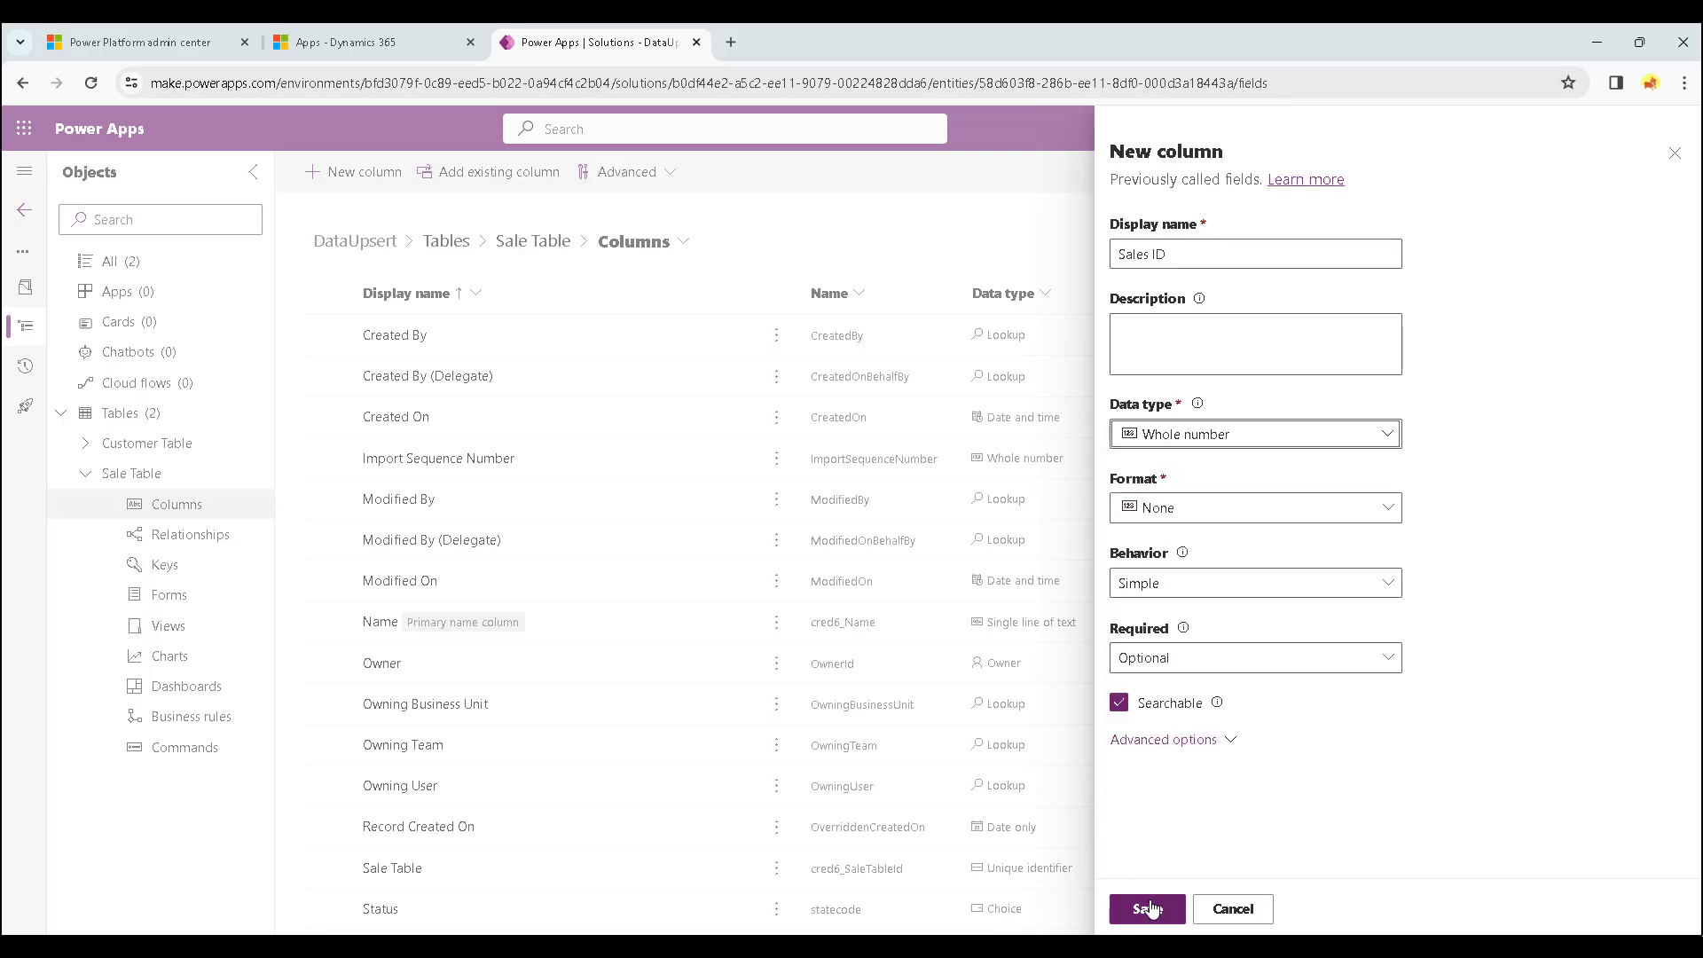
pyautogui.click(1151, 906)
# Check the headings in sales rep 1.xlsx in Excel, and add a Single line of text column named Fullname to the Sale Table in Power Apps.
pyautogui.moveTo(1154, 945)
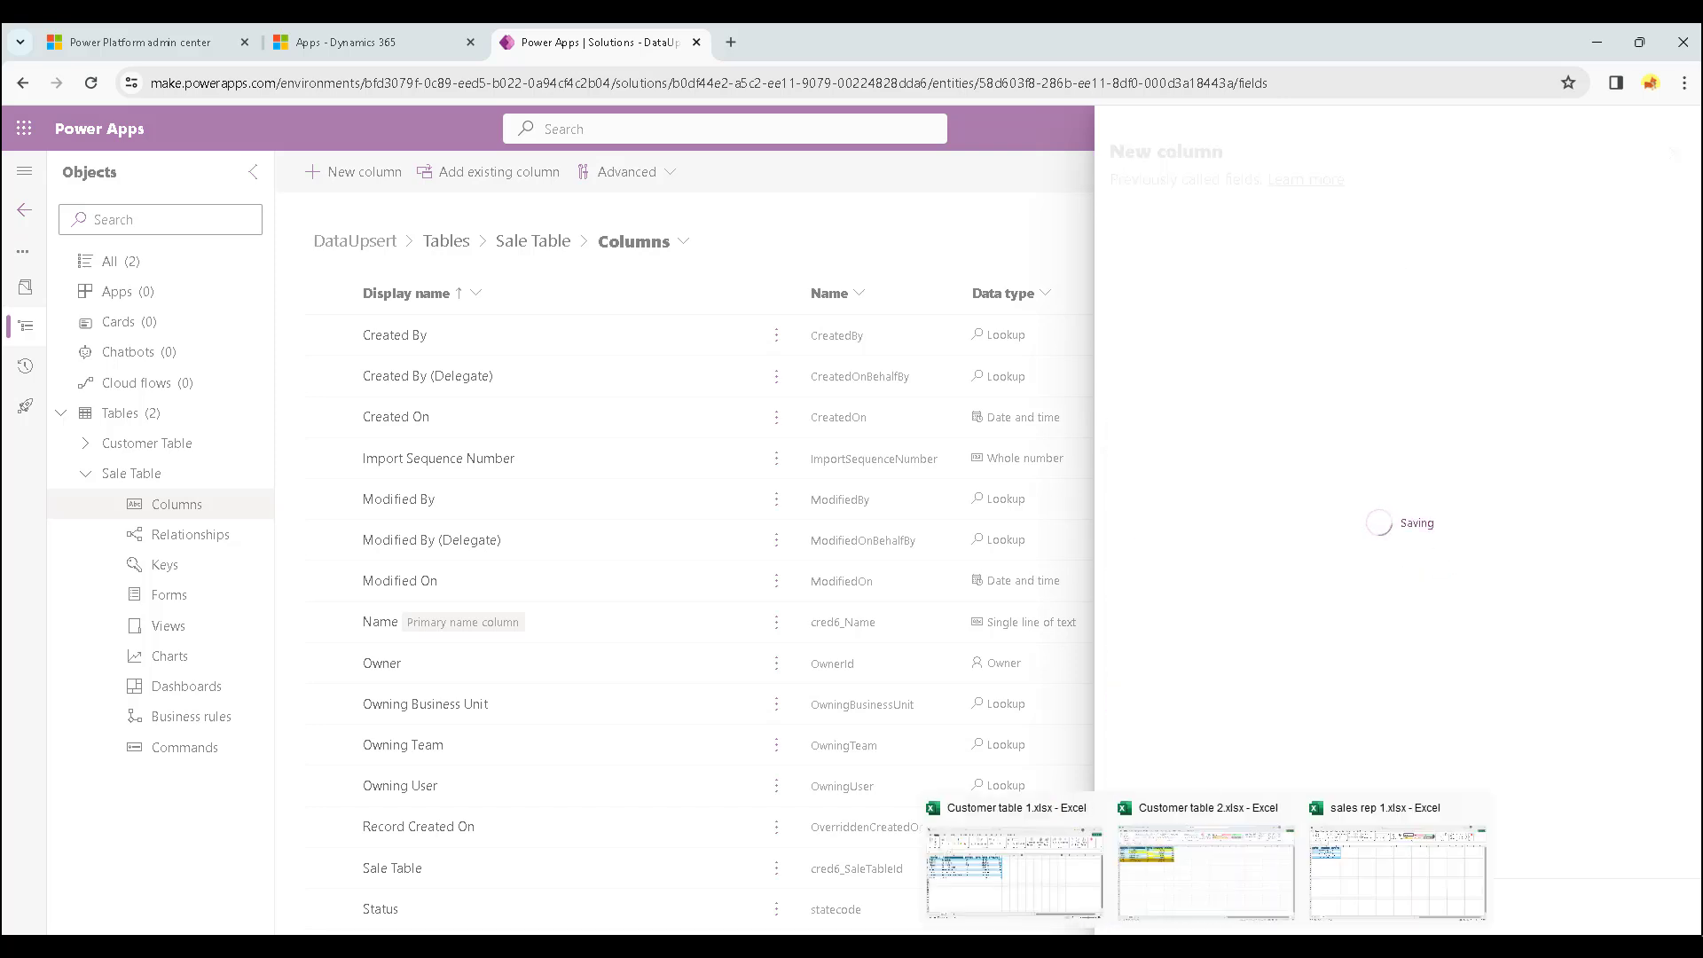
pyautogui.click(1419, 882)
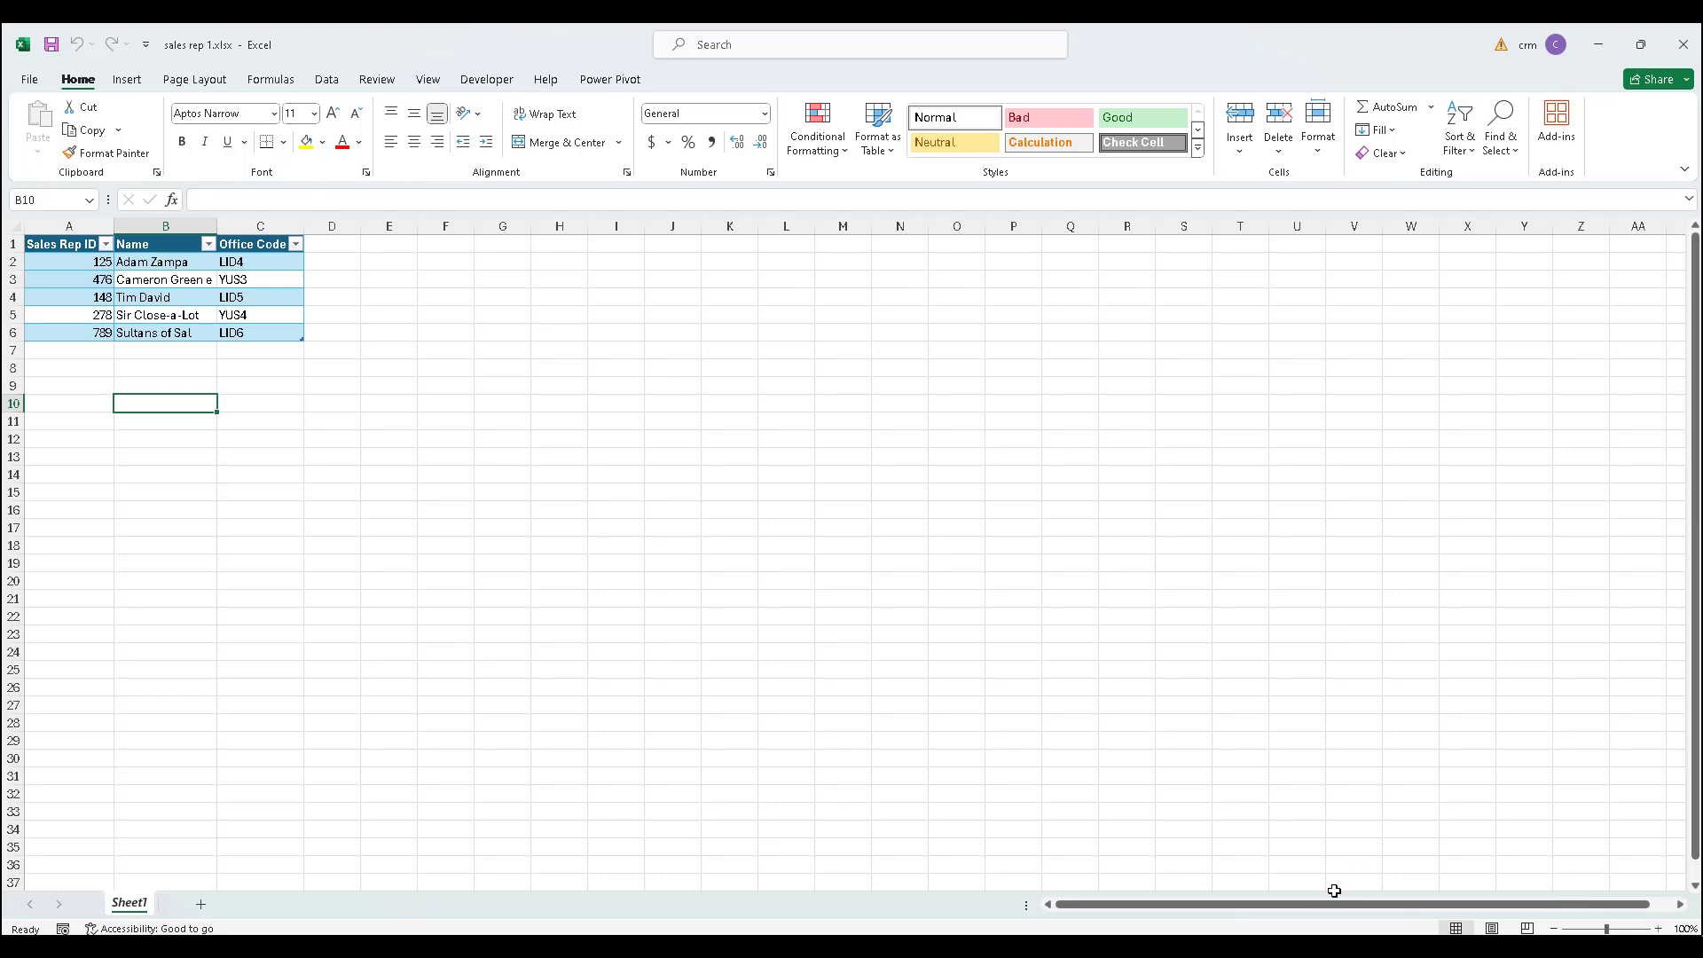
pyautogui.moveTo(1153, 945)
pyautogui.moveTo(1092, 945)
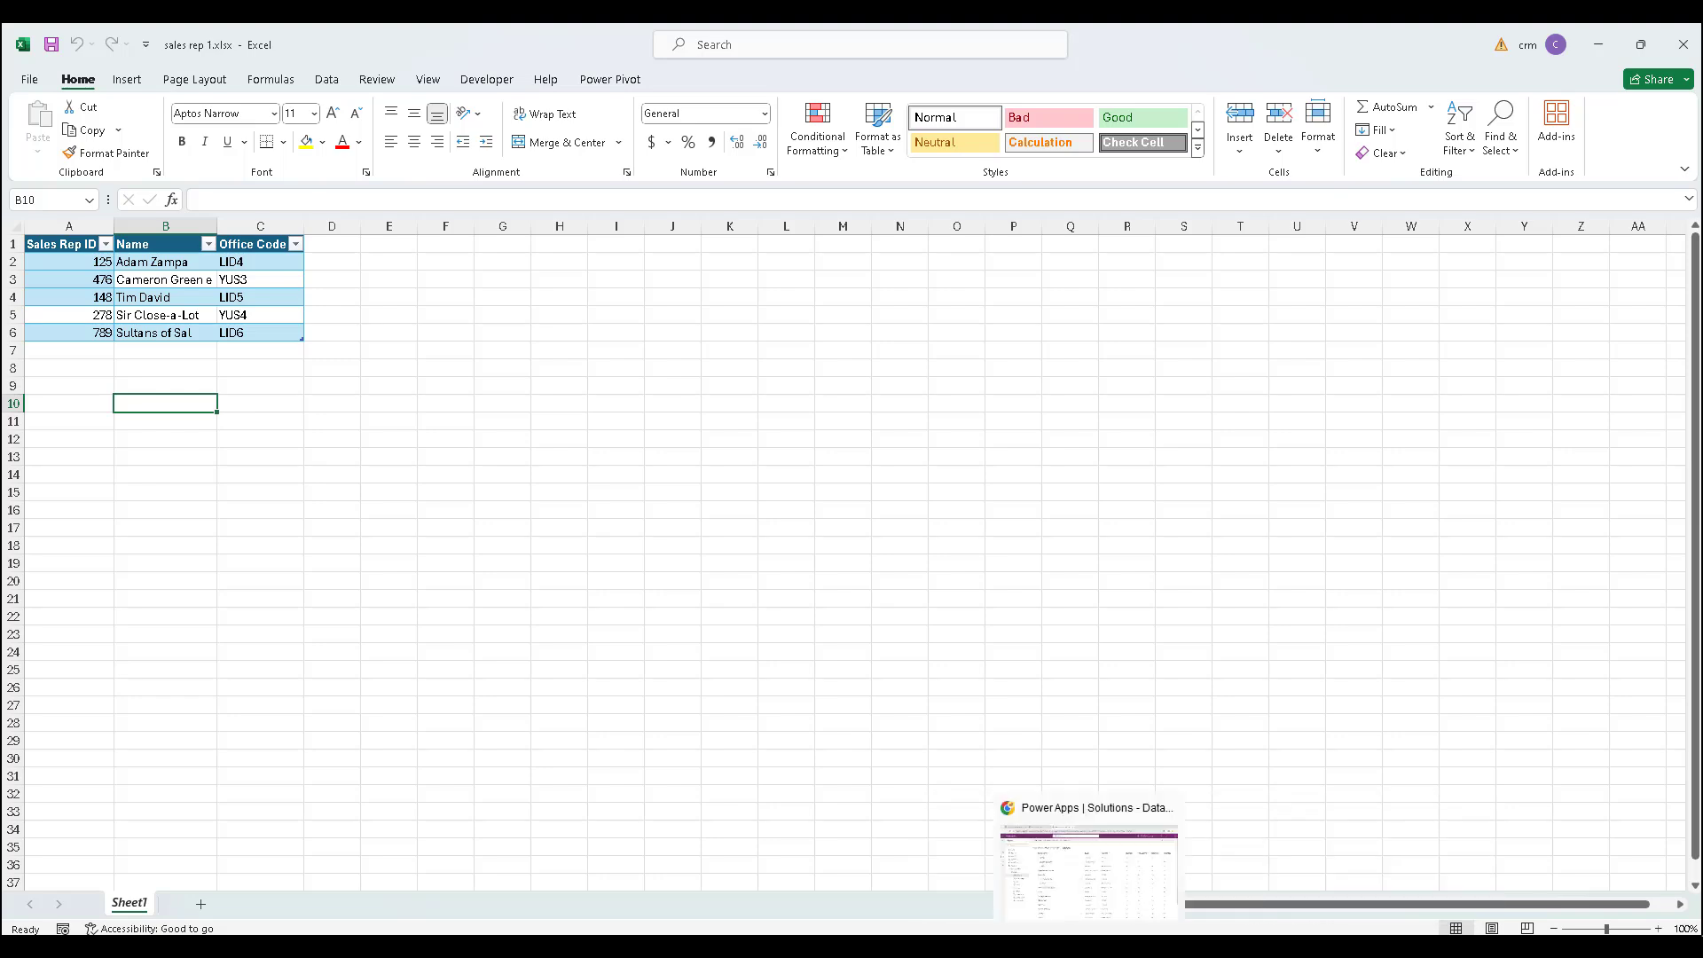
pyautogui.click(1100, 874)
pyautogui.click(388, 173)
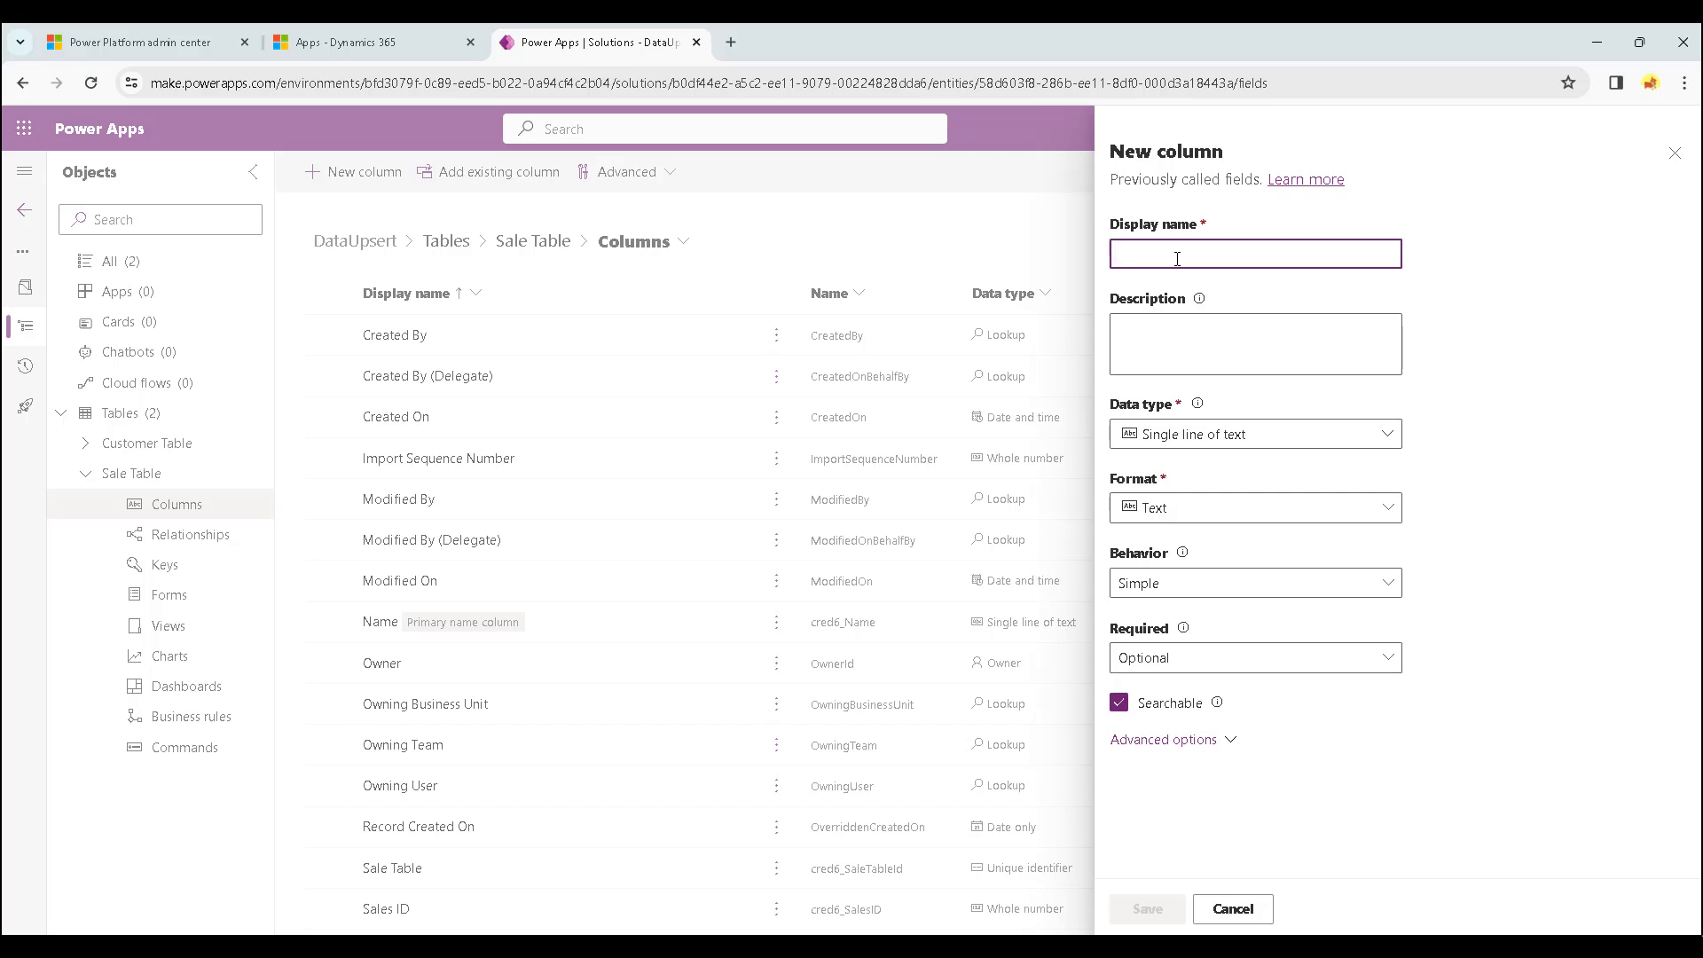
pyautogui.write('Nam')
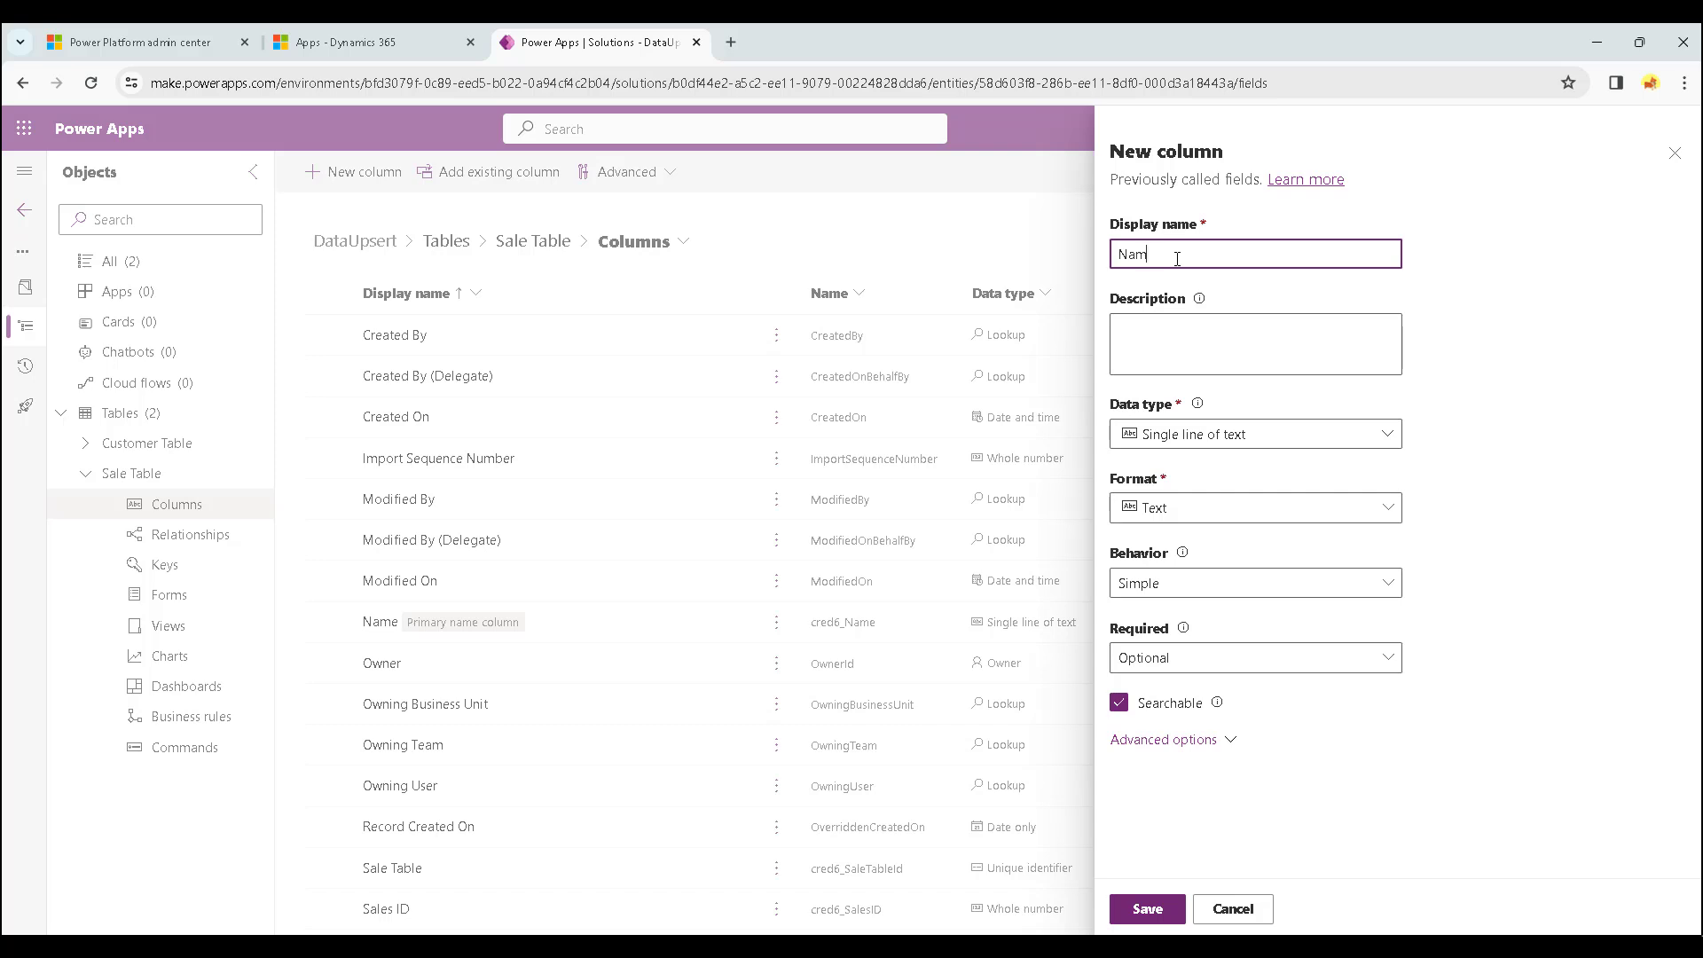
pyautogui.press('BackSpace')
pyautogui.press('BackSpace')
pyautogui.press('BackSpace')
pyautogui.write('F')
pyautogui.click(1157, 912)
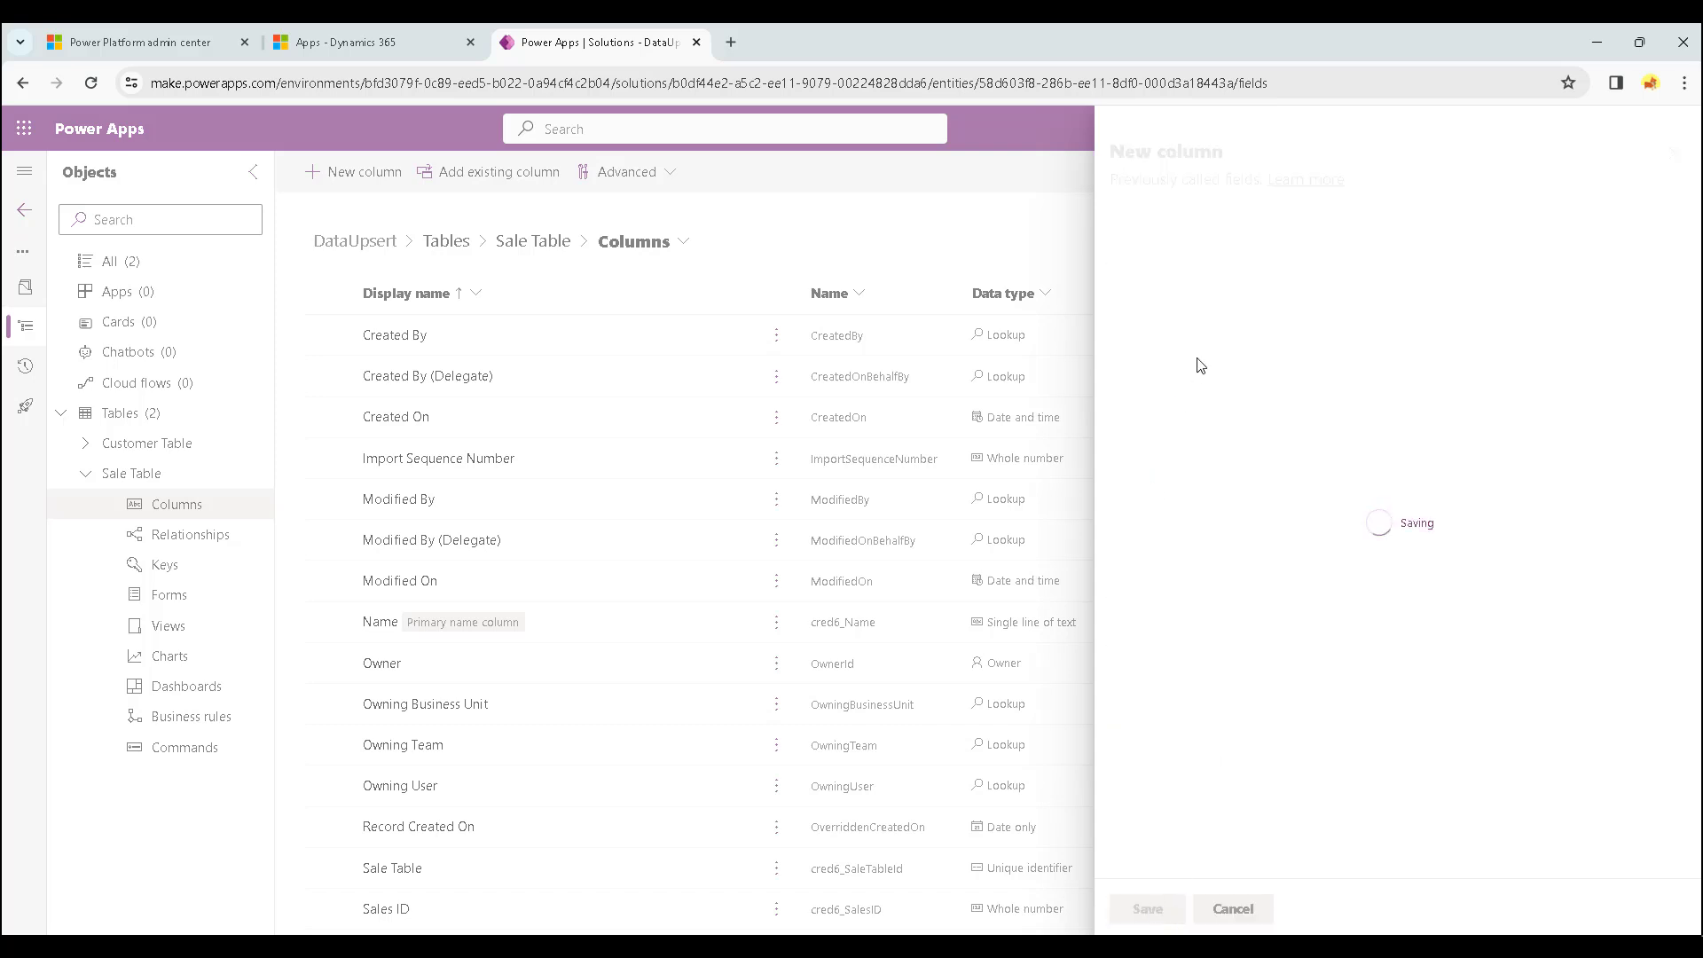
# Recheck sales rep 1.xlsx in Excel, and add a Single line of text column named Office Code to the Sale Table in Power Apps.
pyautogui.moveTo(1206, 946)
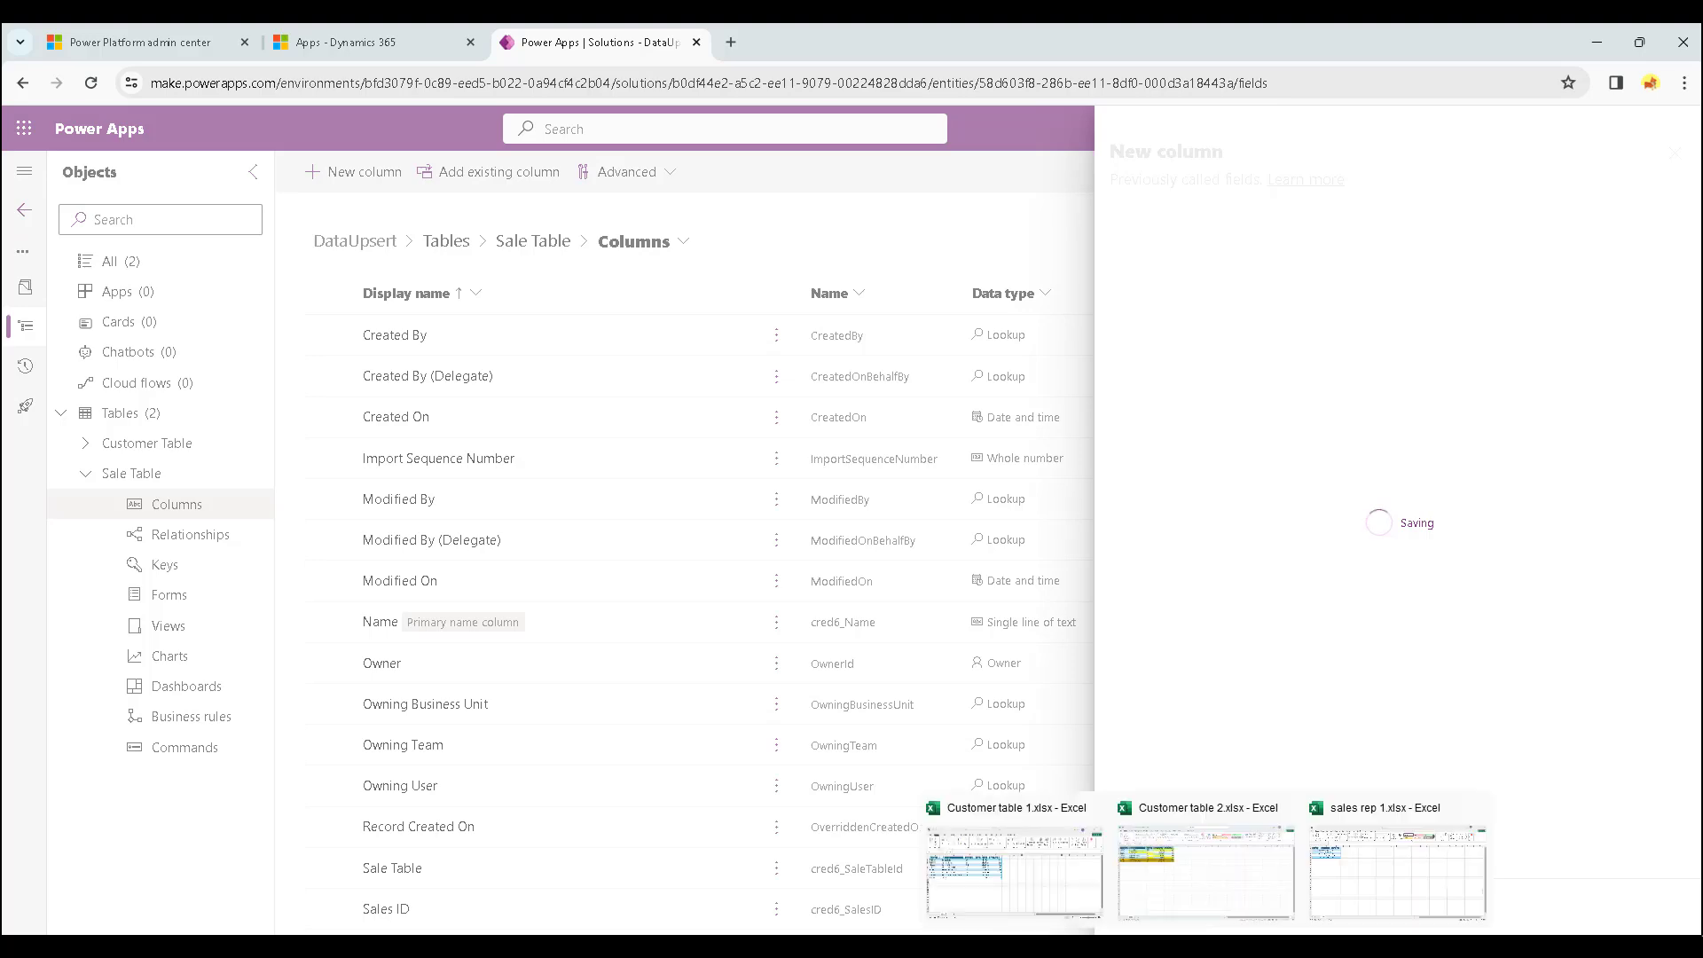
pyautogui.click(1340, 887)
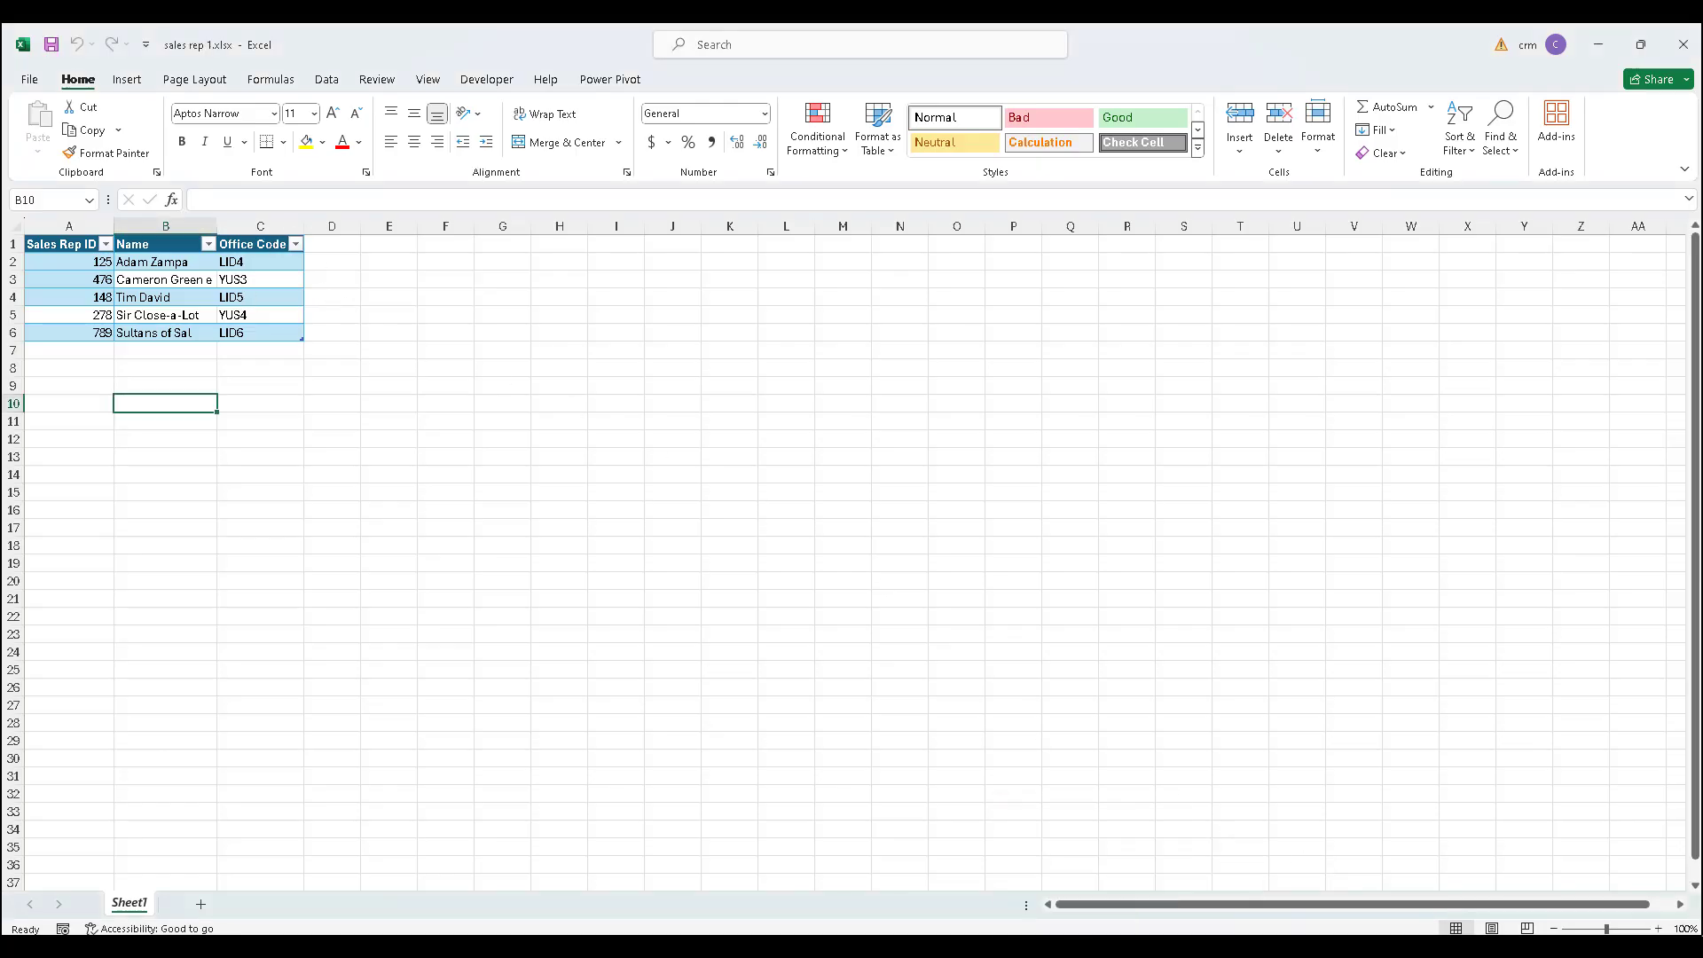
pyautogui.click(1089, 946)
pyautogui.click(371, 184)
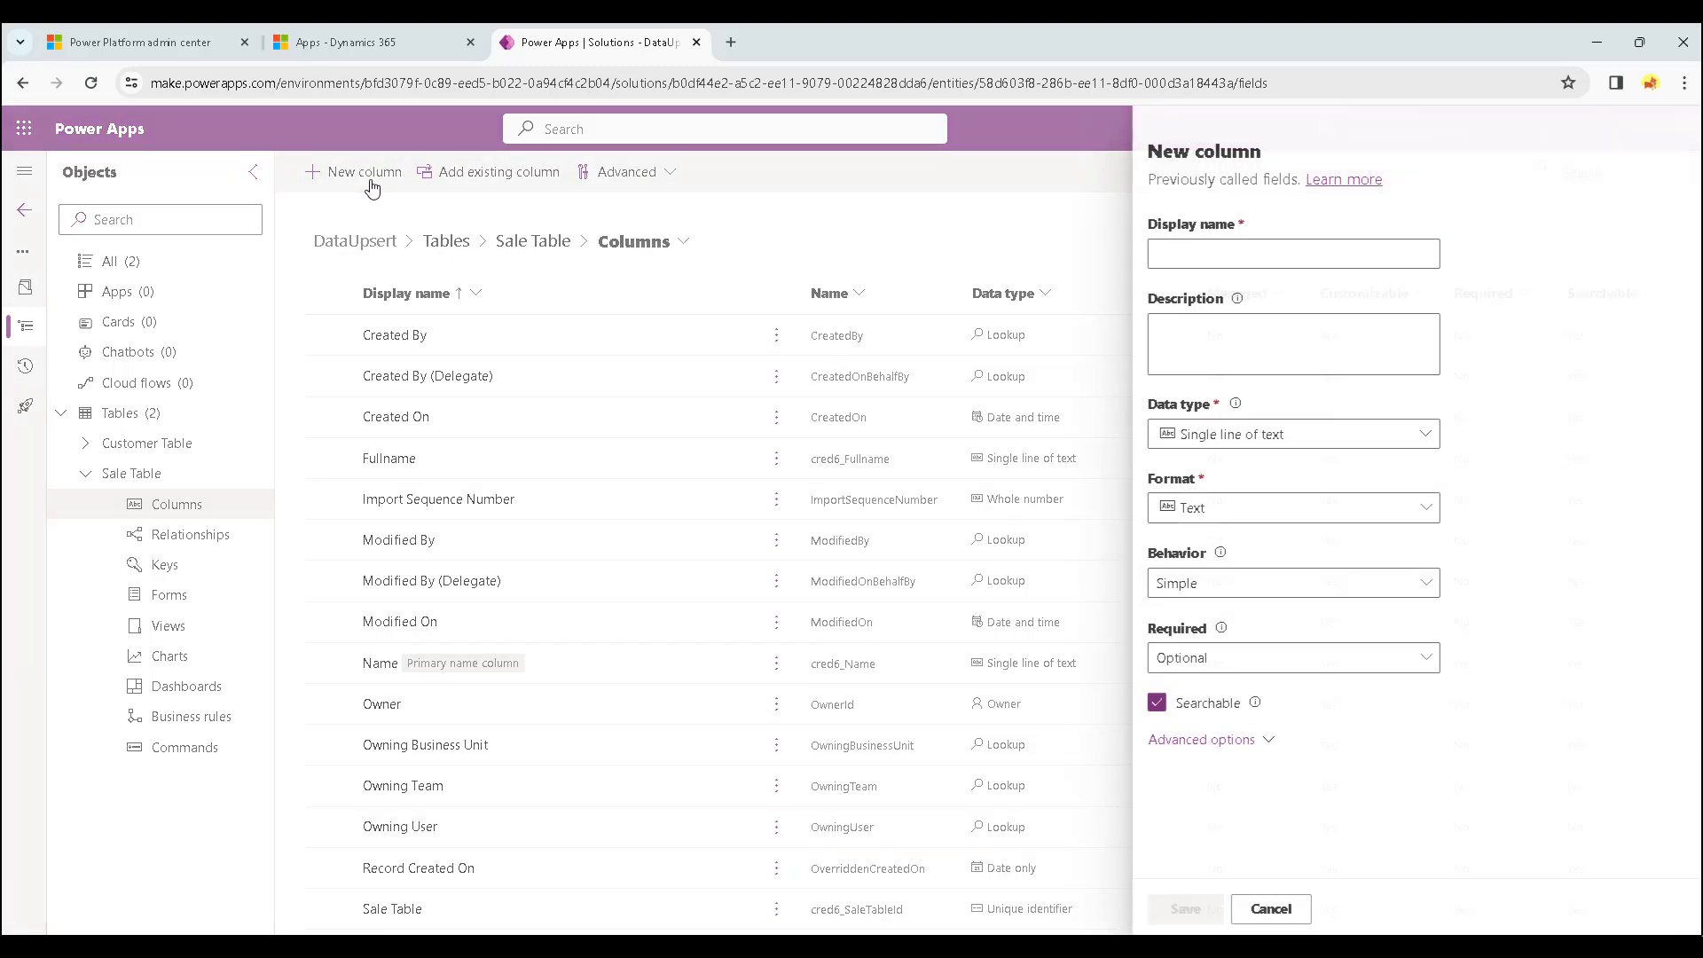
pyautogui.click(1204, 253)
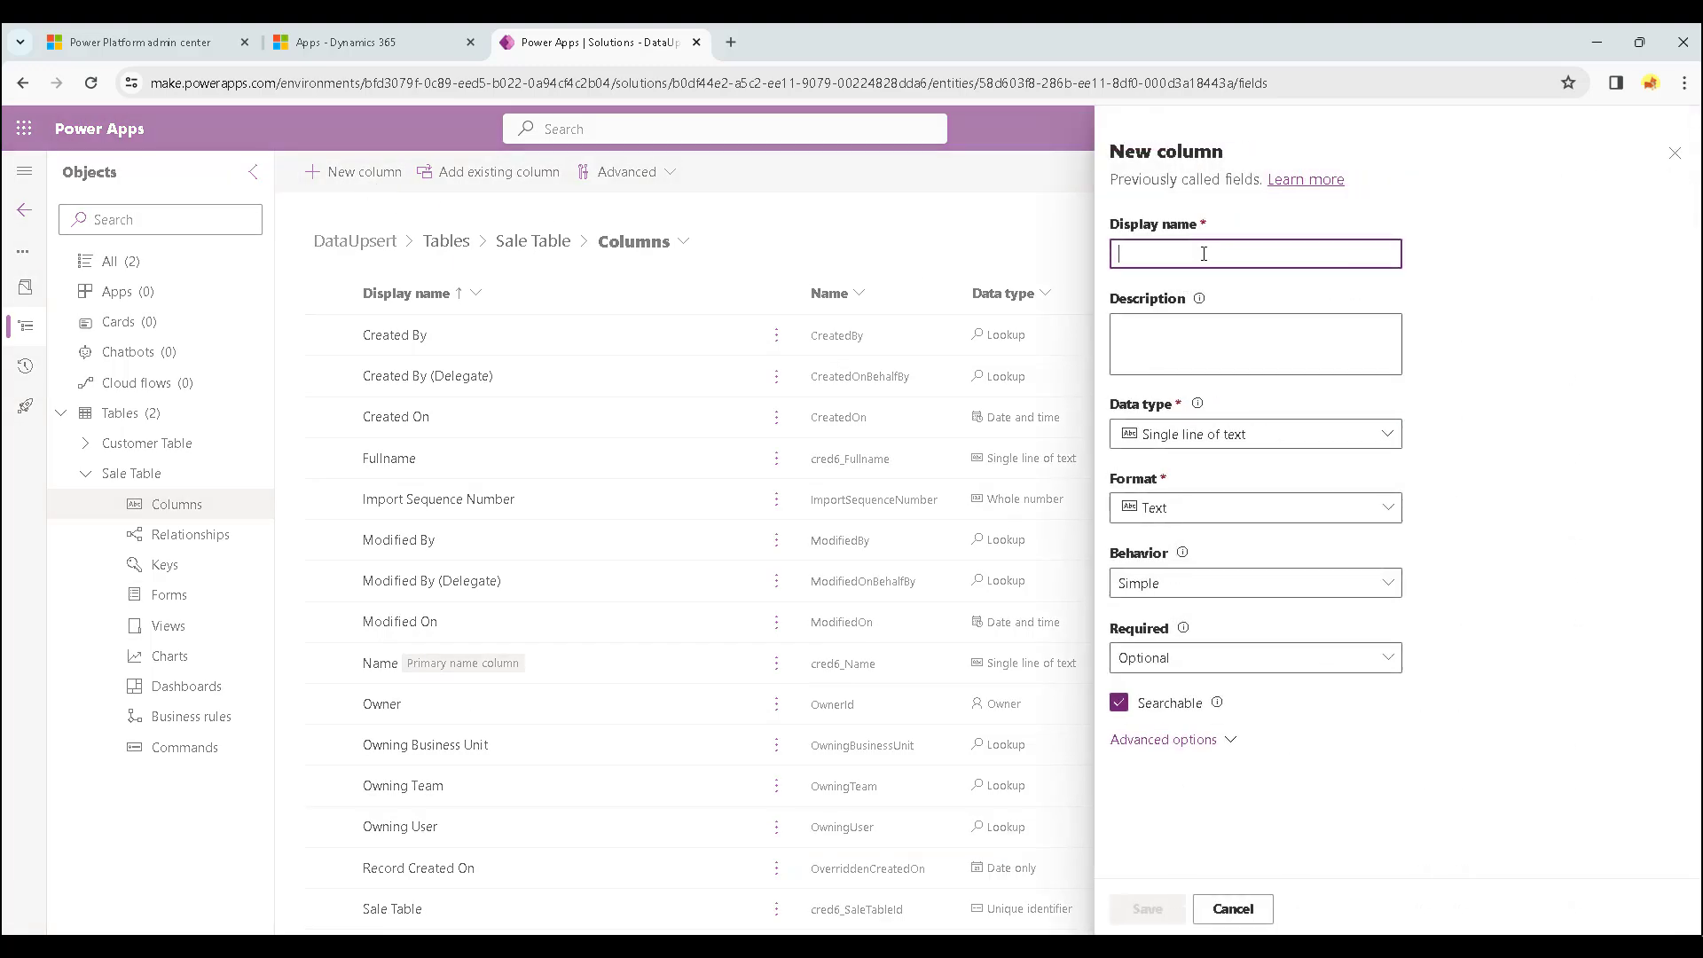
pyautogui.write('Office Code')
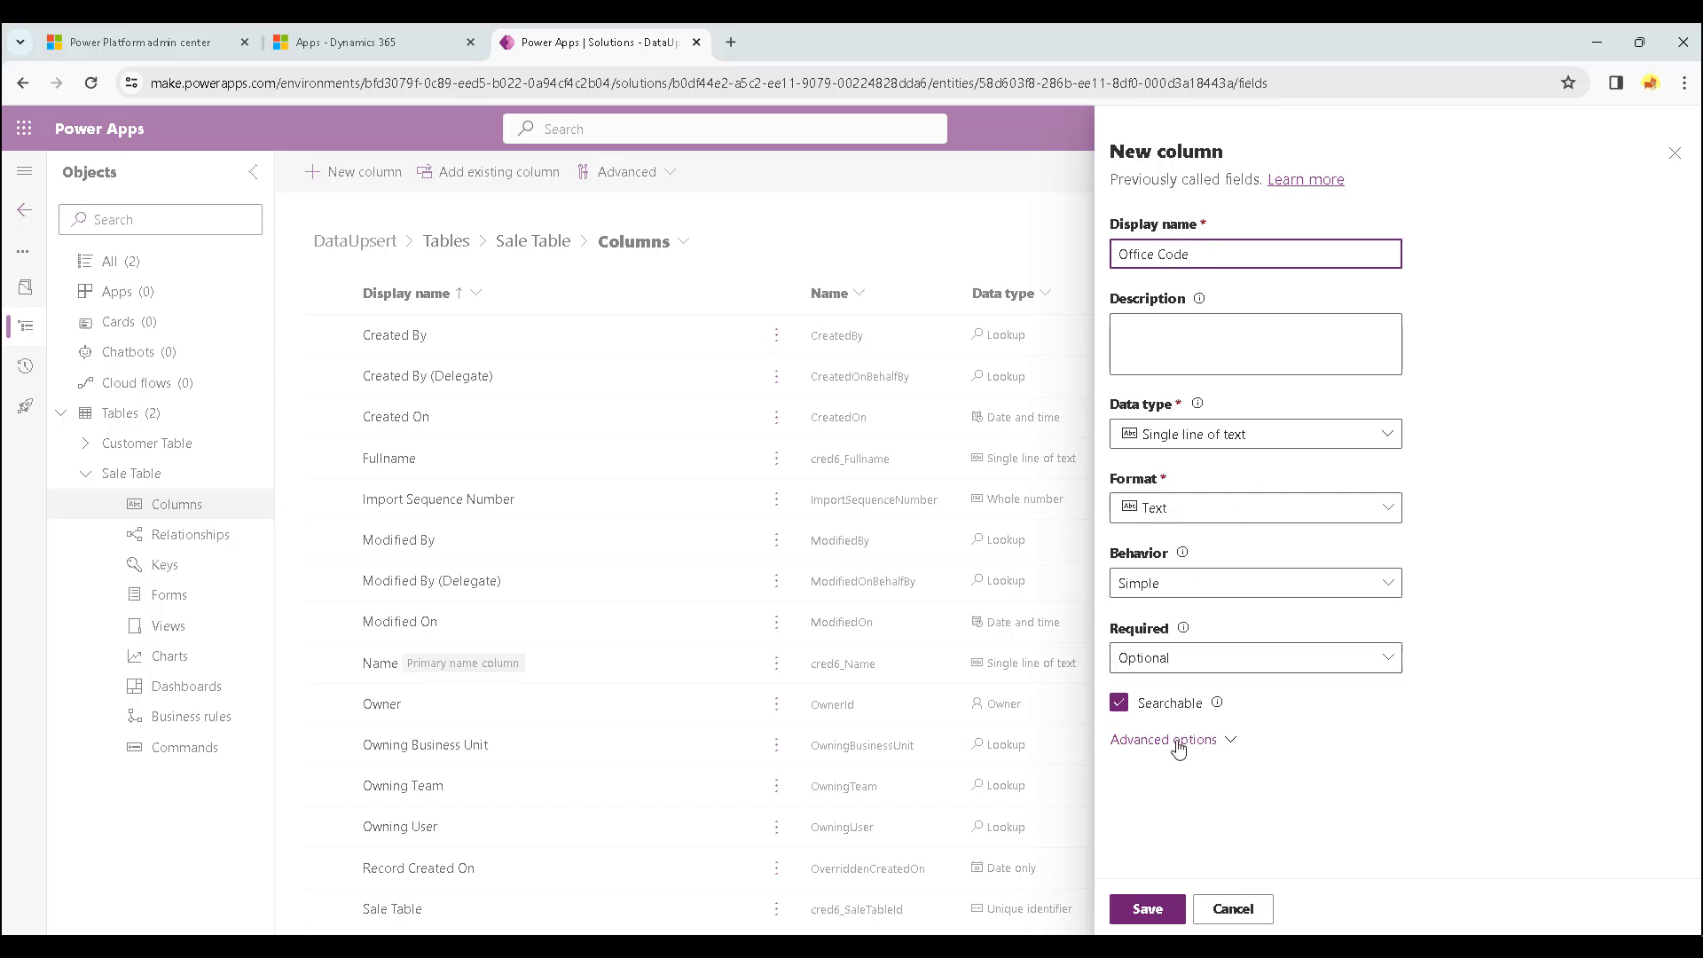
pyautogui.click(1147, 909)
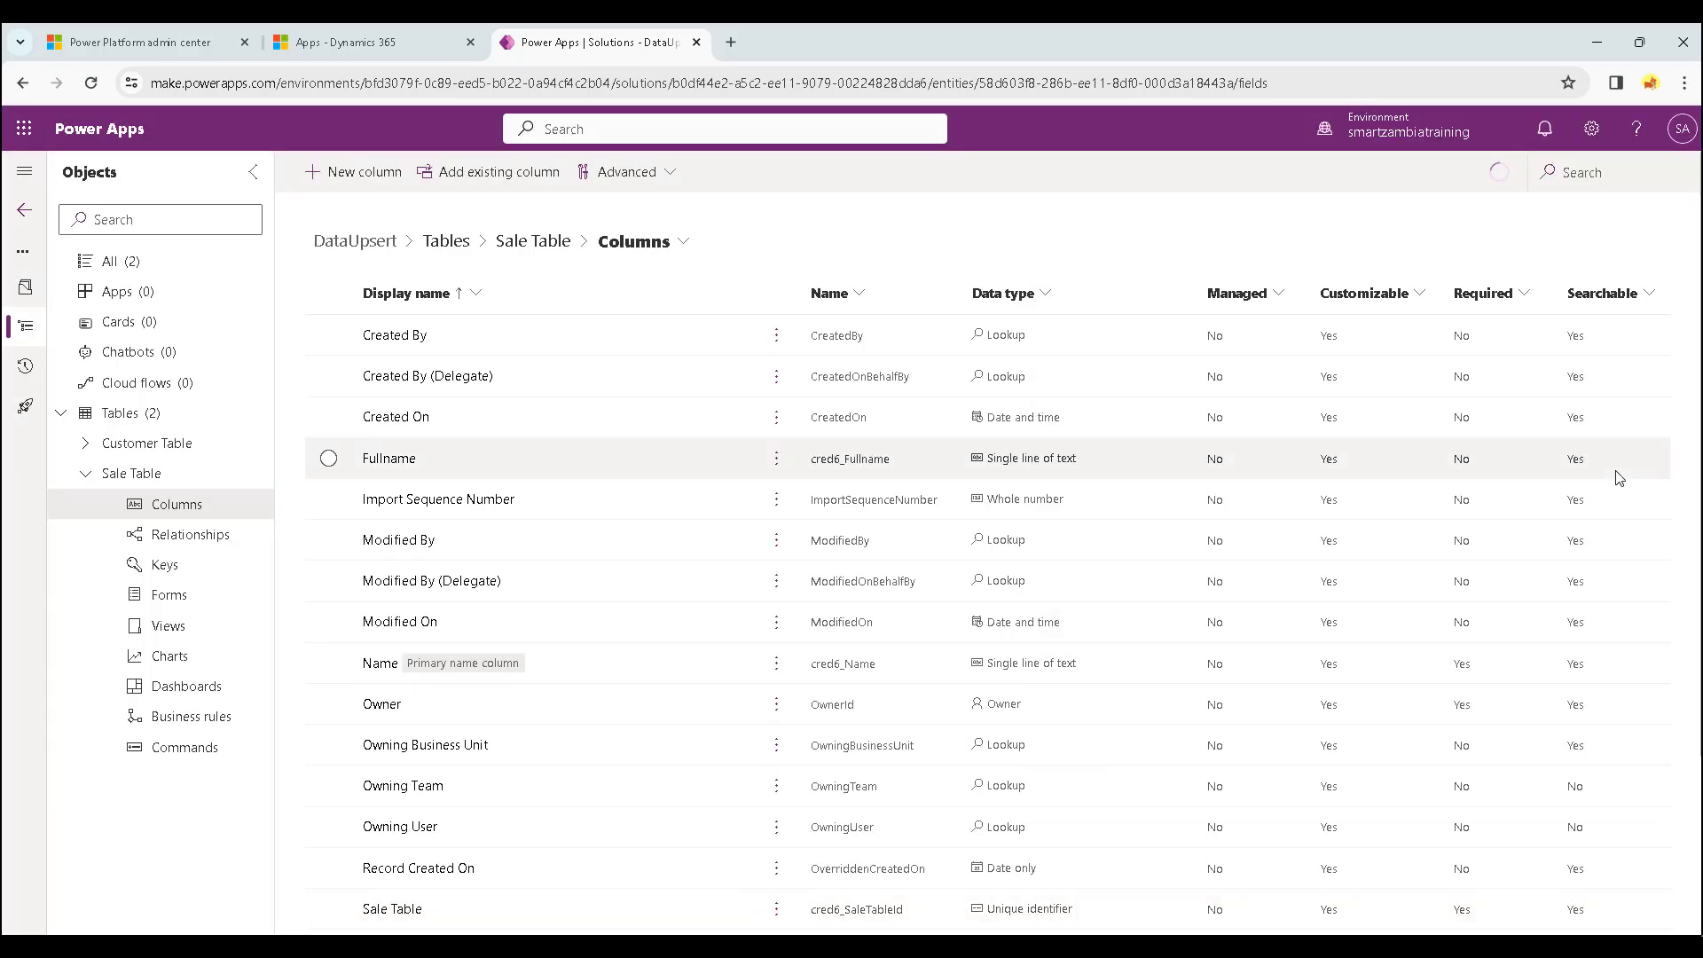
# Collapse the Sale Table entry and open the Customer Table's list of relationships.
pyautogui.click(86, 477)
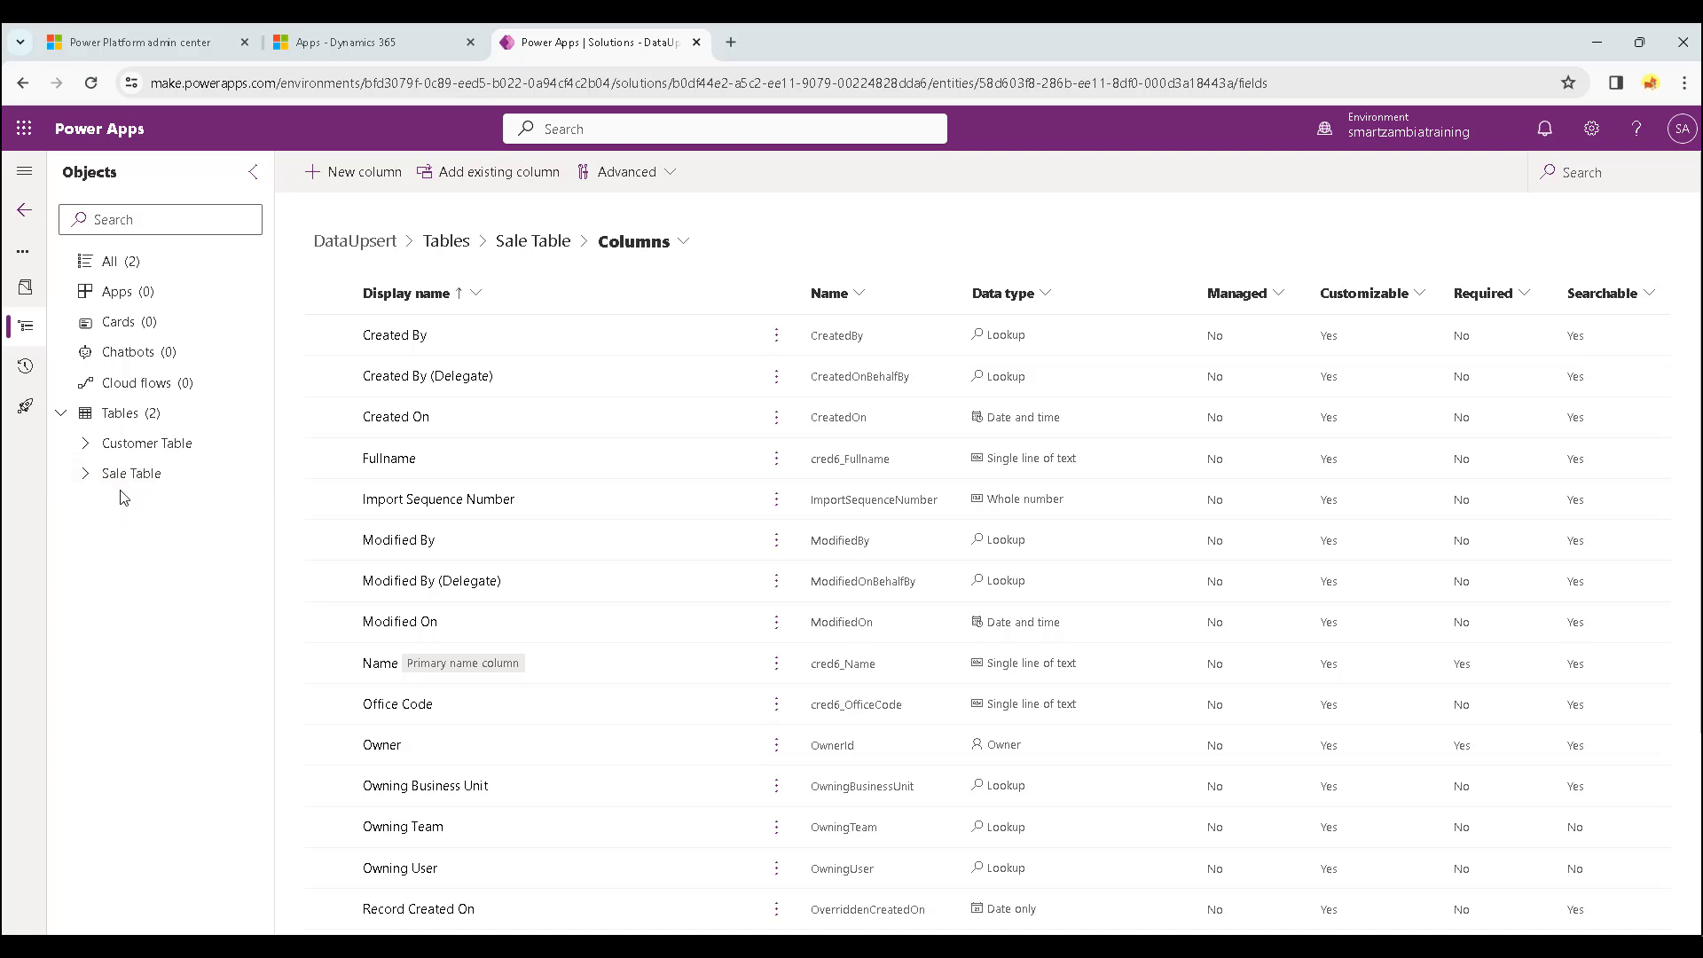
pyautogui.click(85, 451)
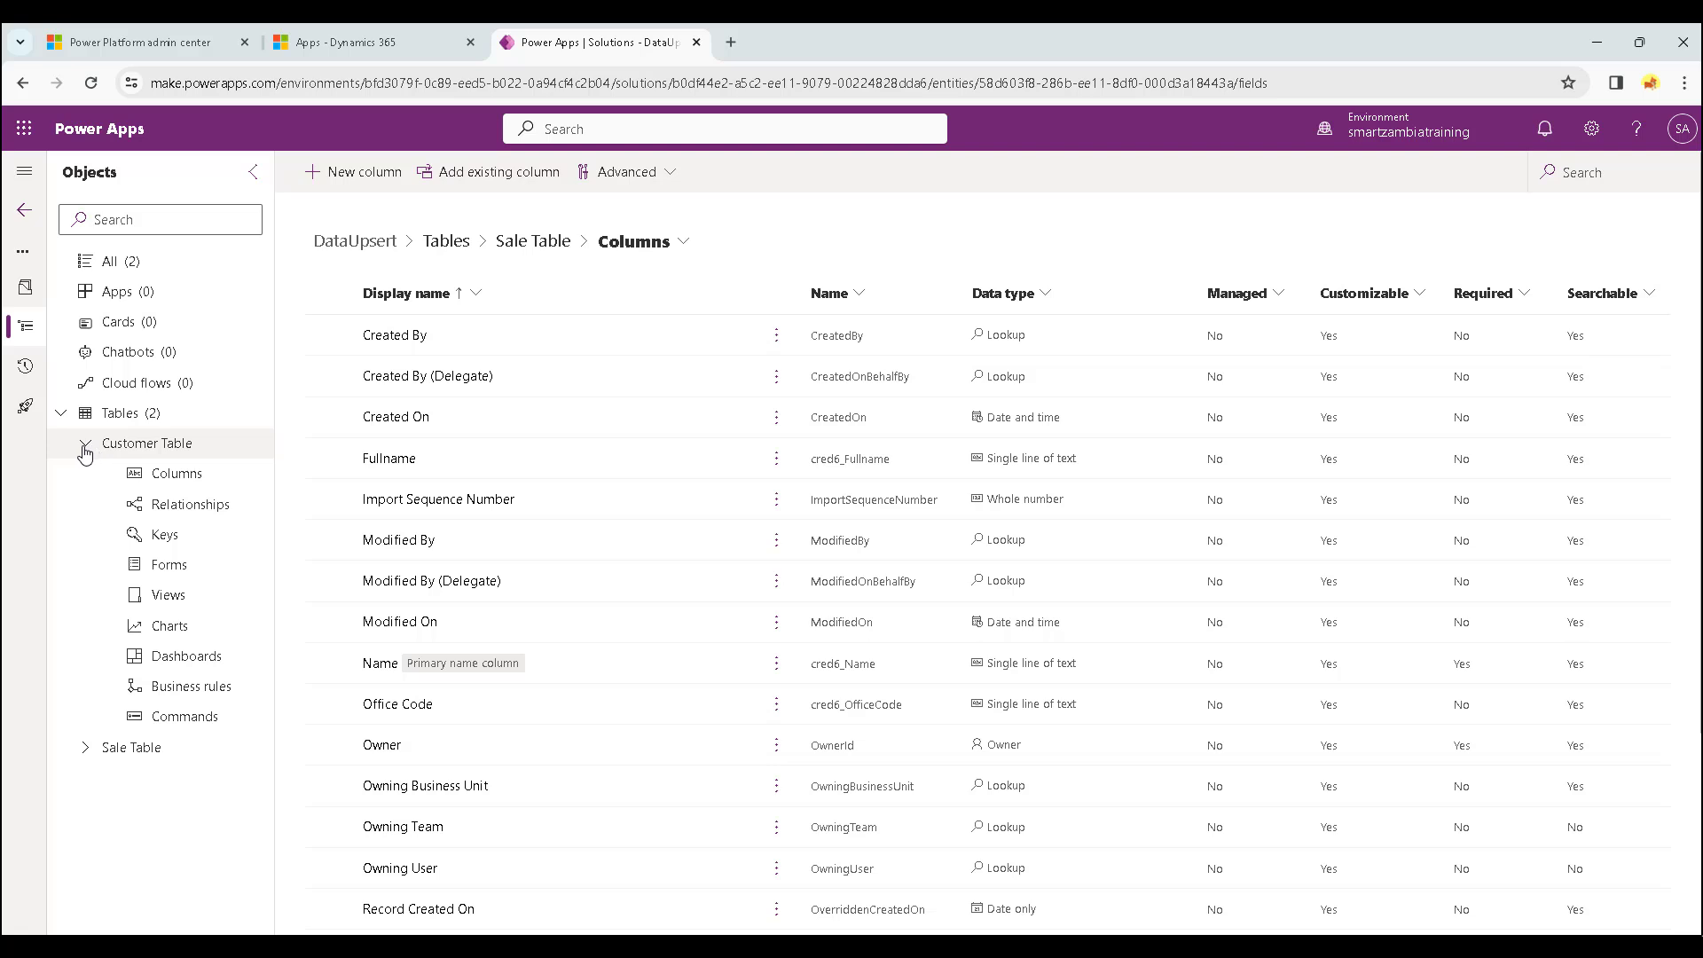
pyautogui.click(86, 452)
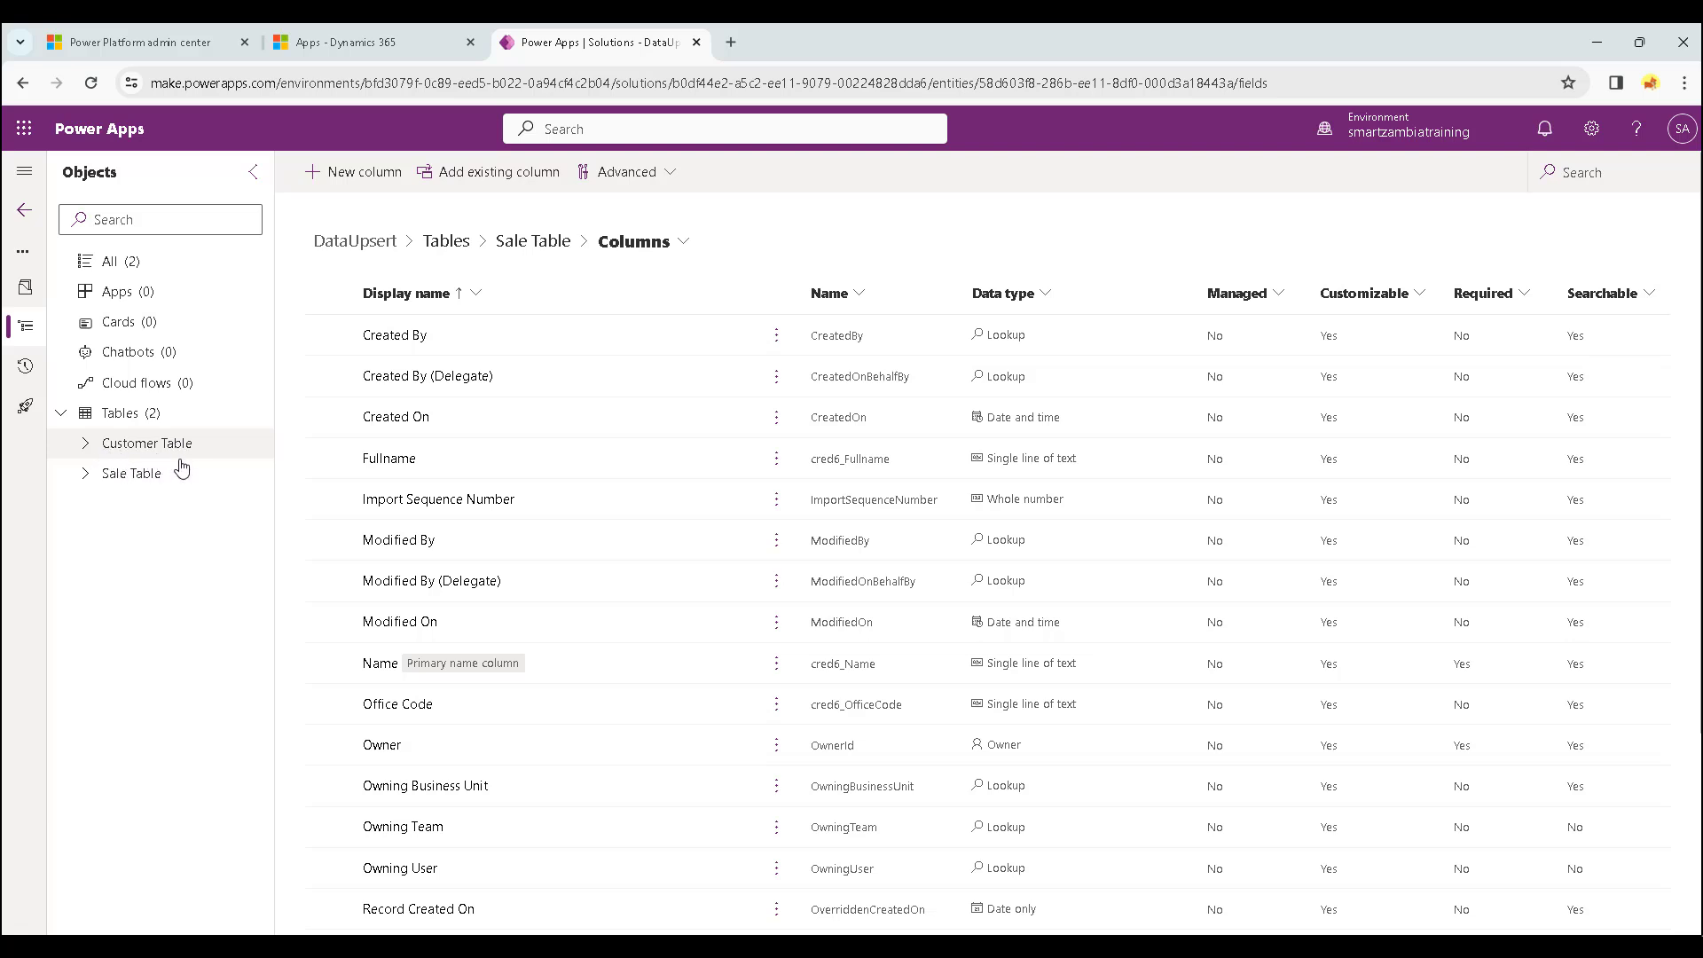
pyautogui.click(88, 454)
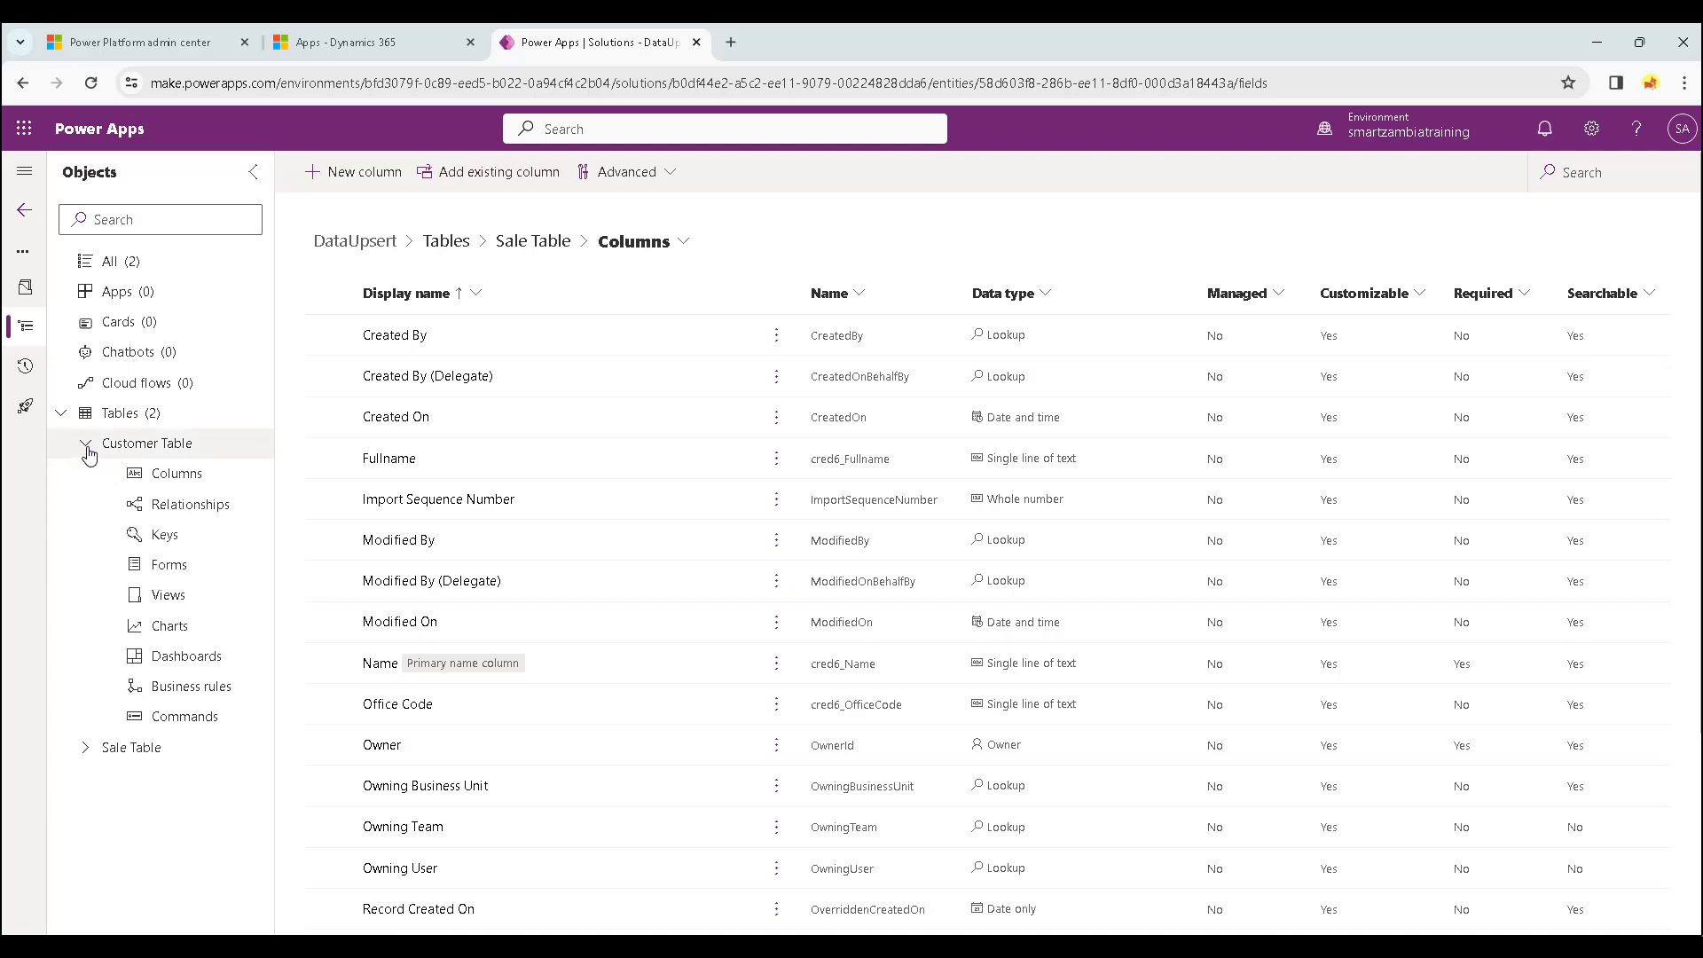
pyautogui.click(195, 509)
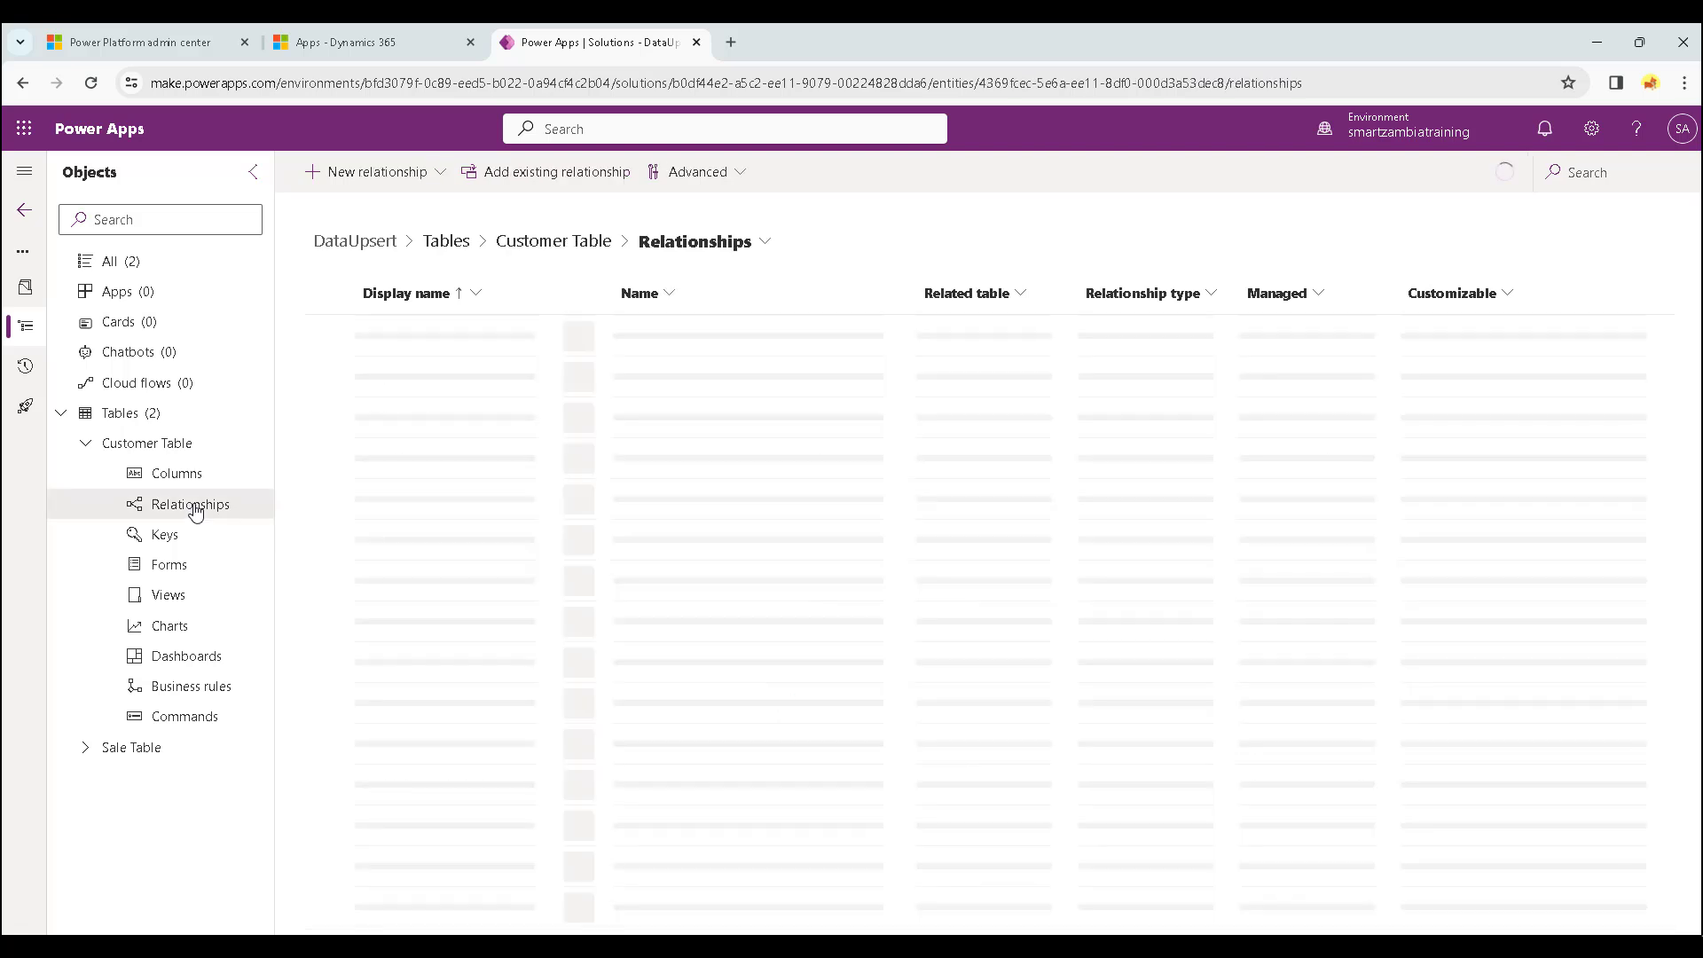
# Create a many-to-one relationship from the Customer Table to the Sale Table with an Optional lookup column, and collapse the Customer Table entry.
pyautogui.click(424, 177)
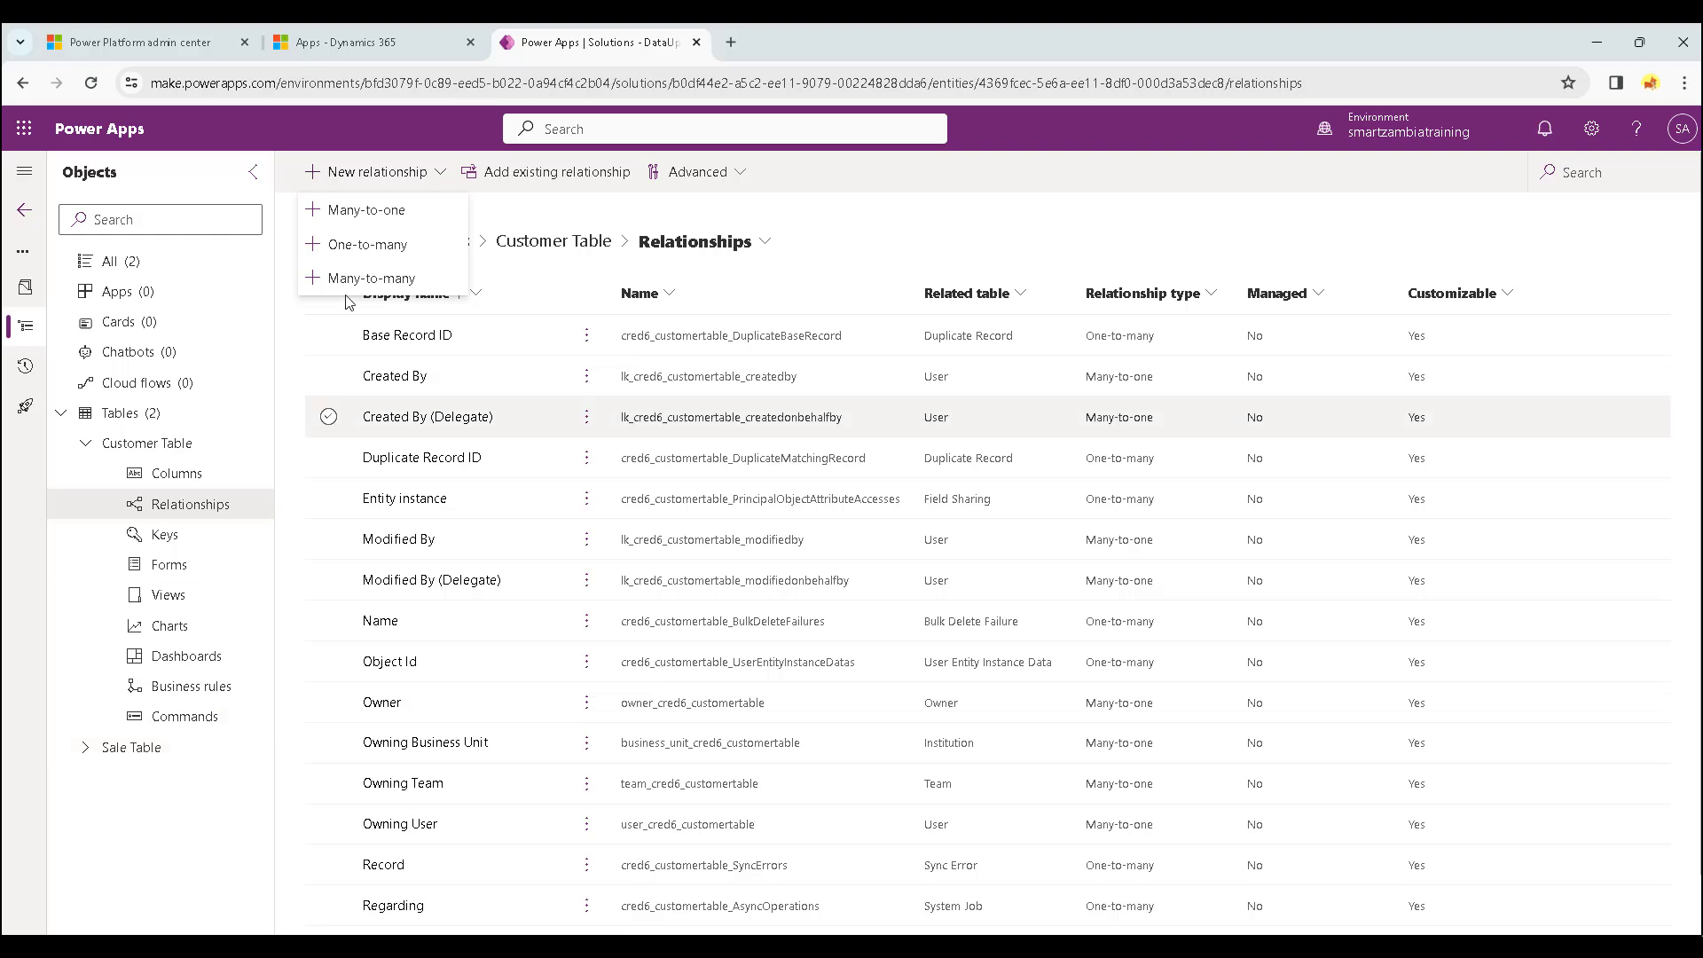
pyautogui.click(380, 216)
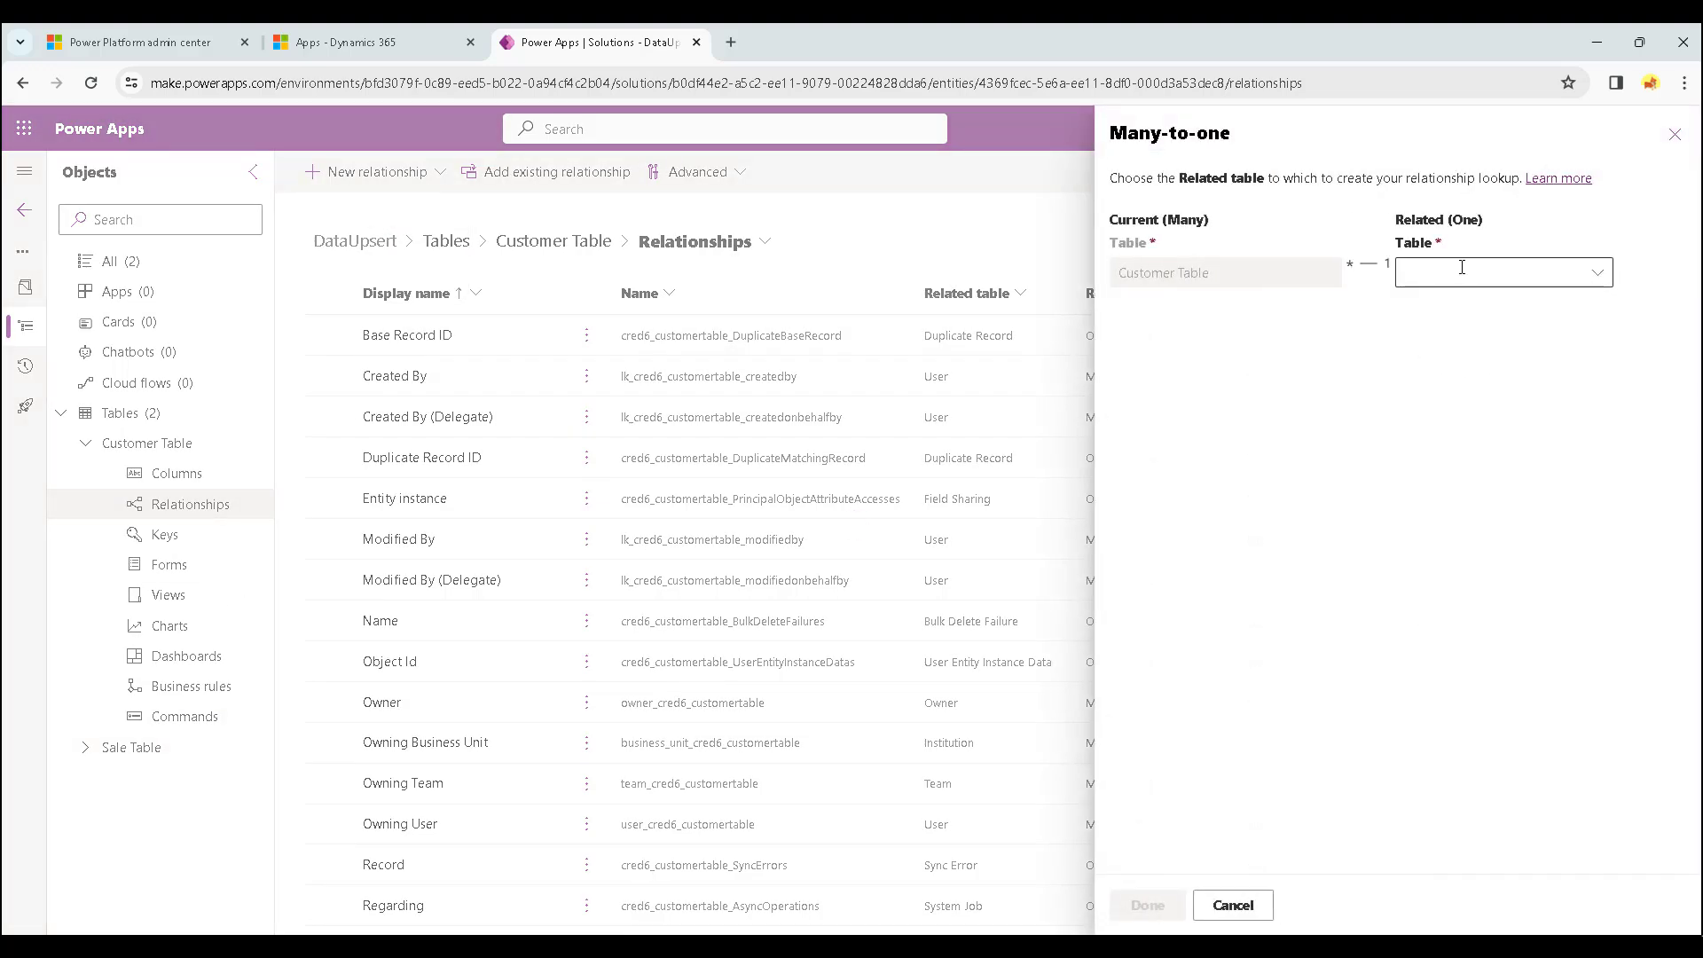
pyautogui.click(1599, 277)
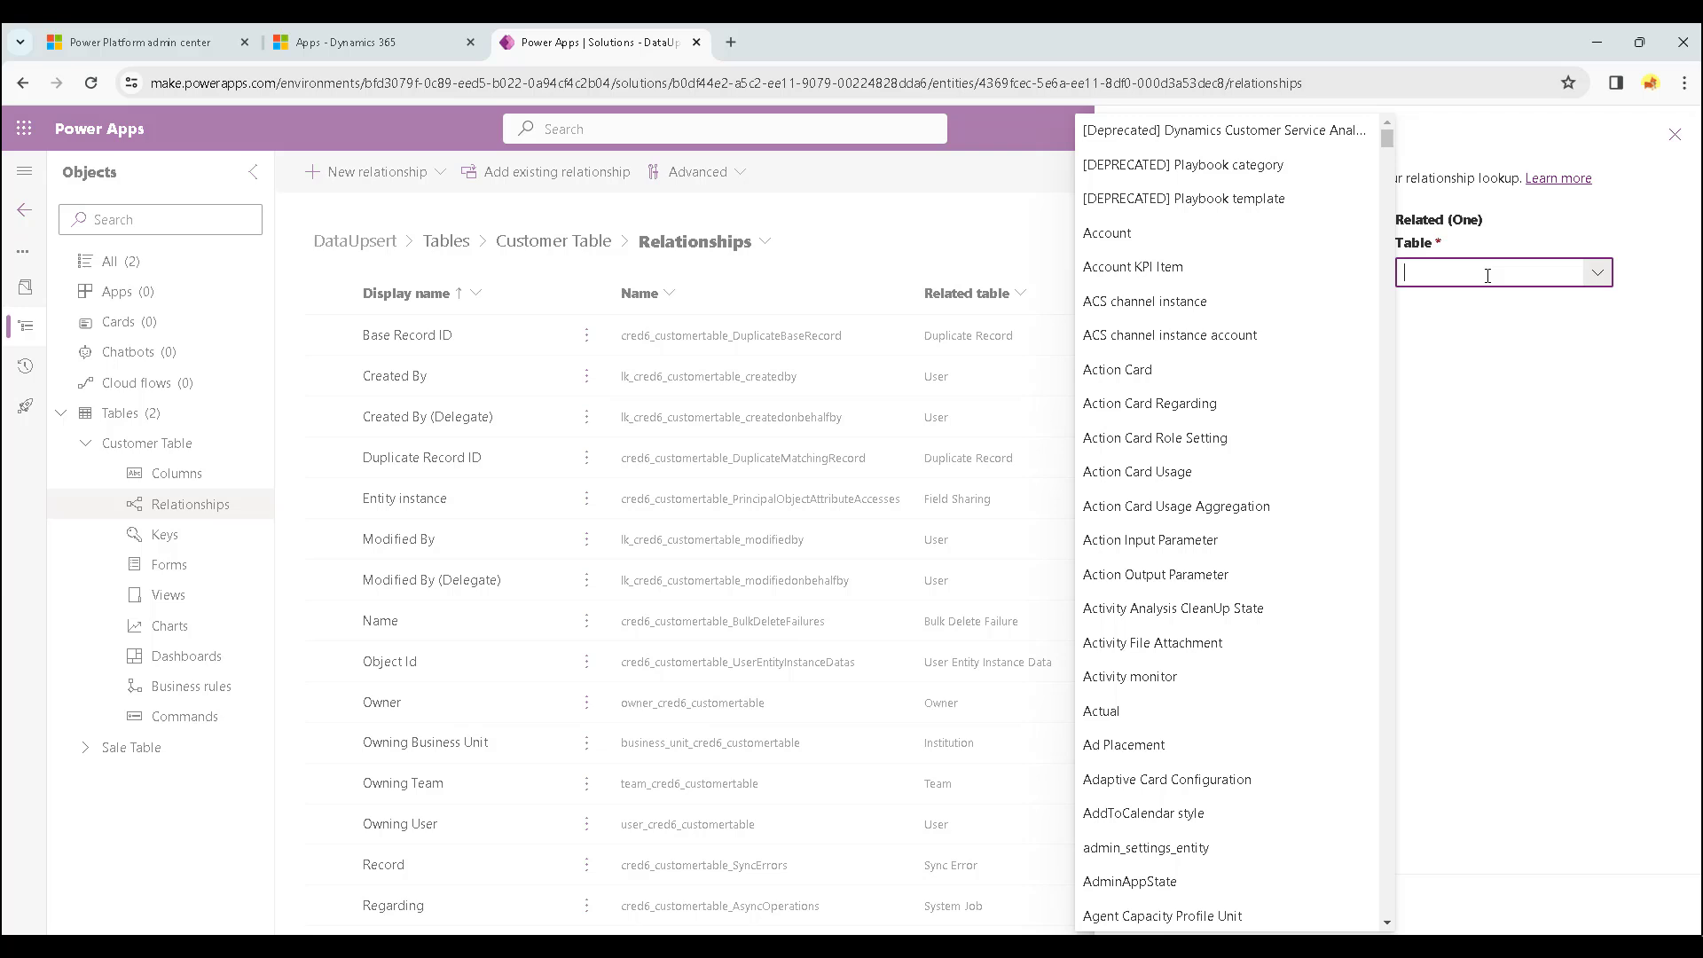
pyautogui.write('sales')
pyautogui.press('BackSpace')
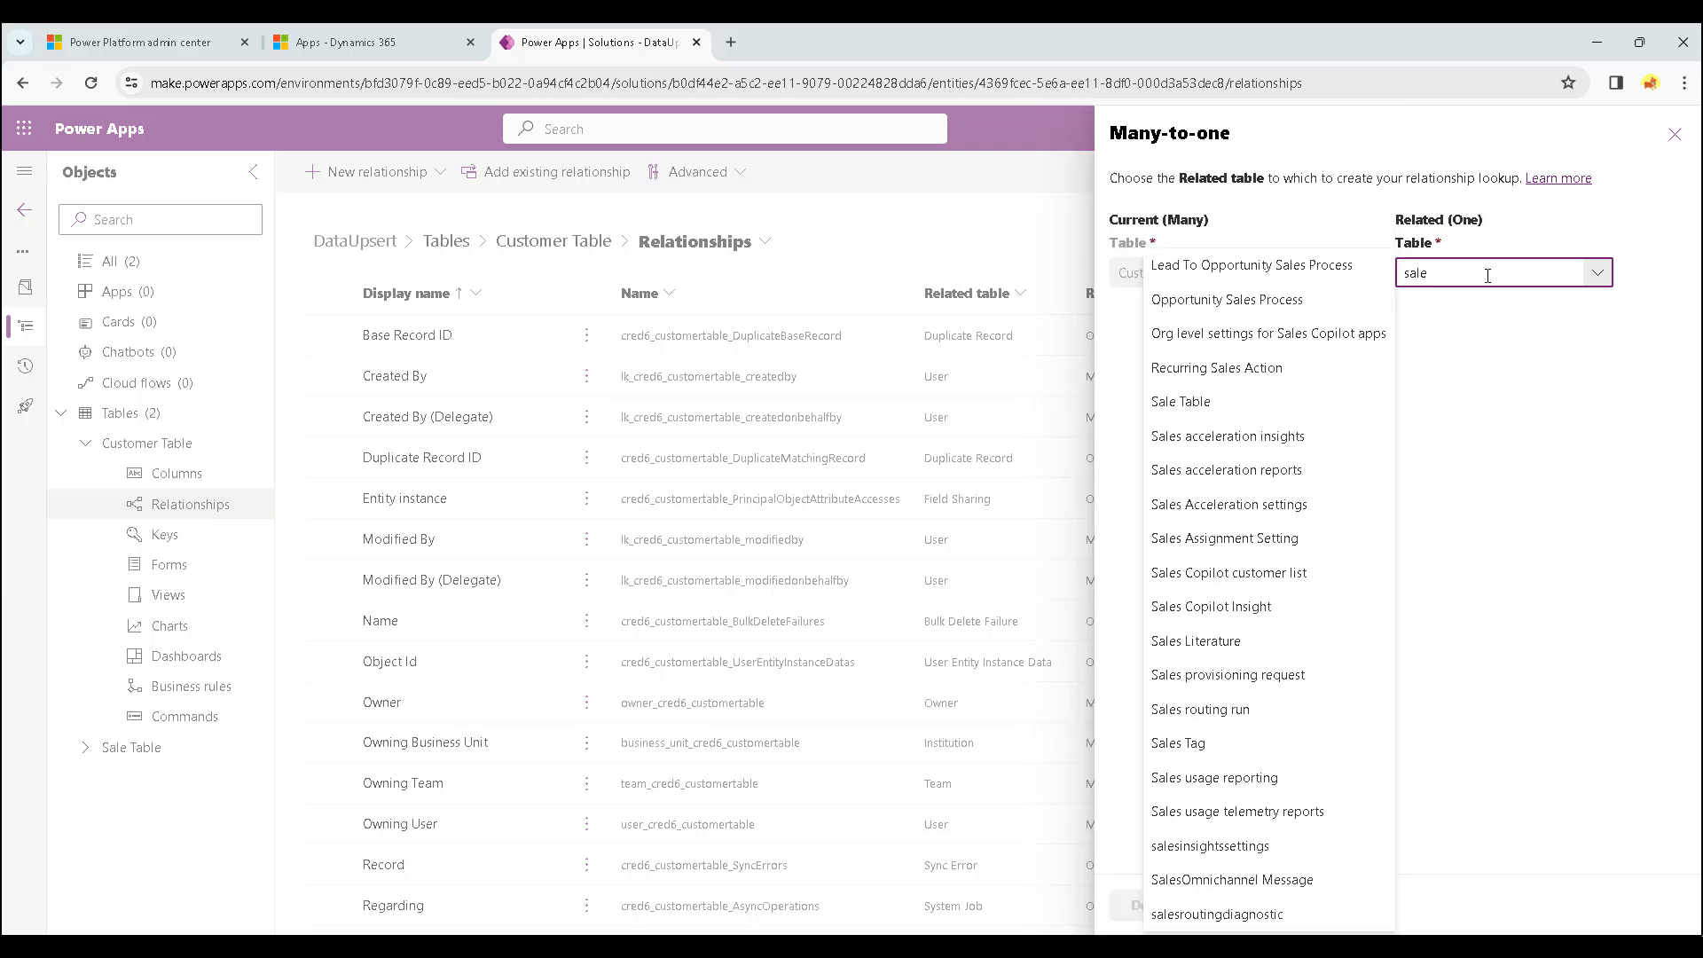
pyautogui.click(1221, 411)
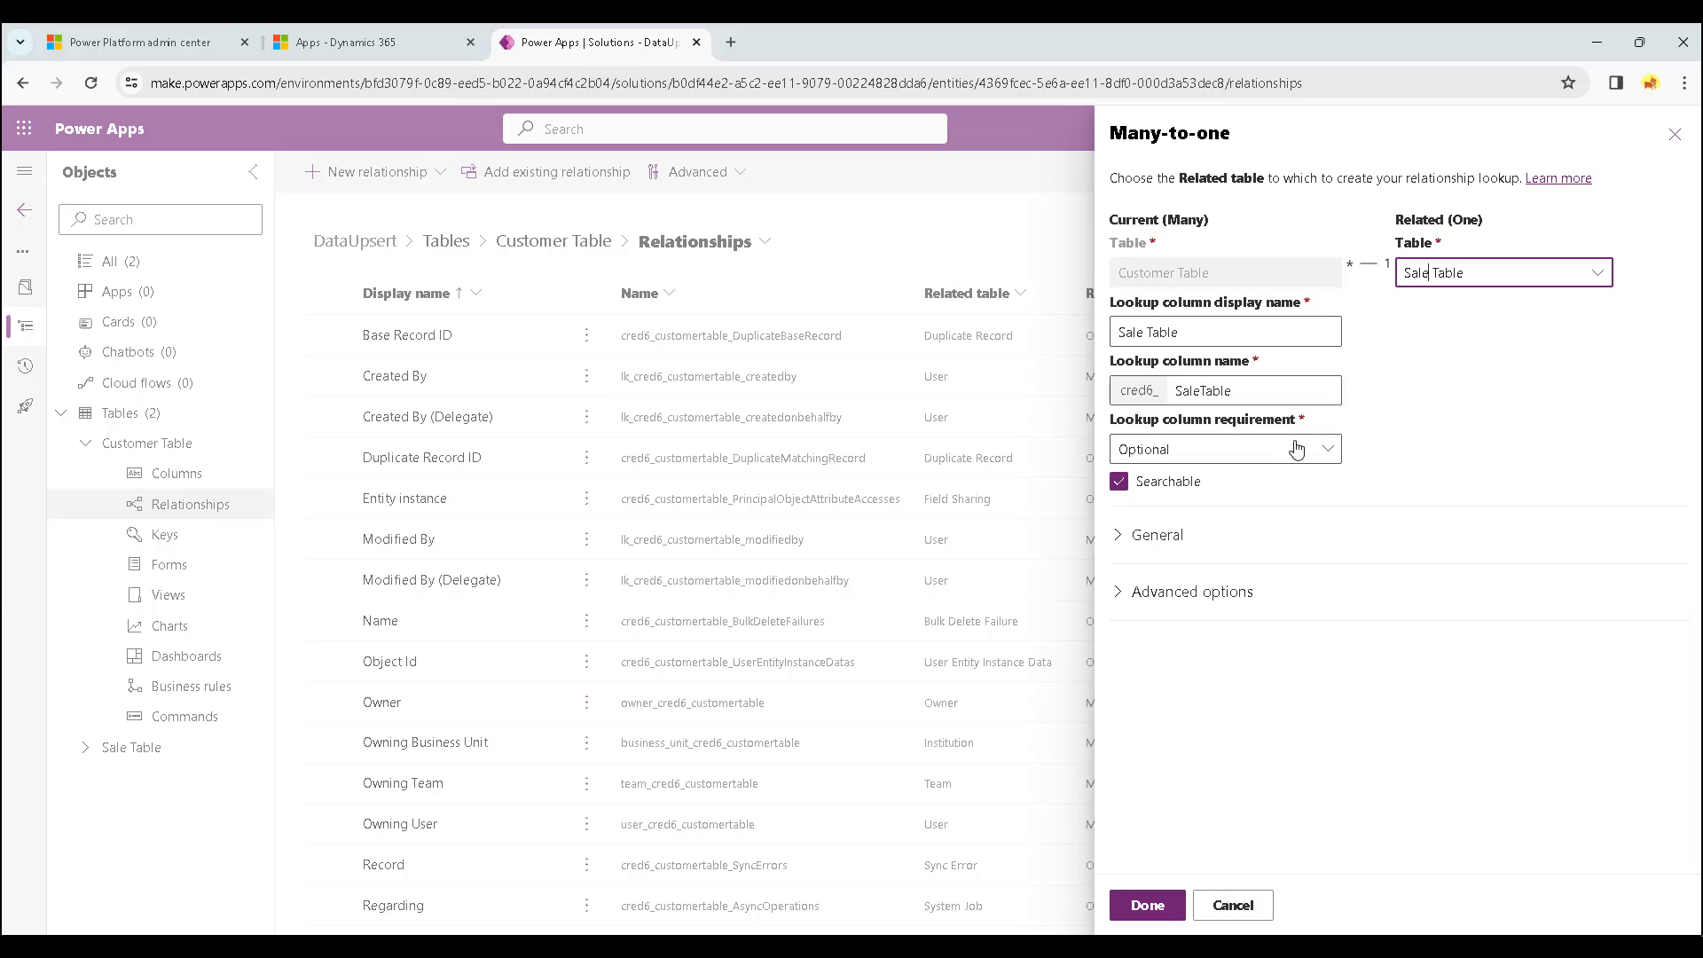
pyautogui.click(1331, 449)
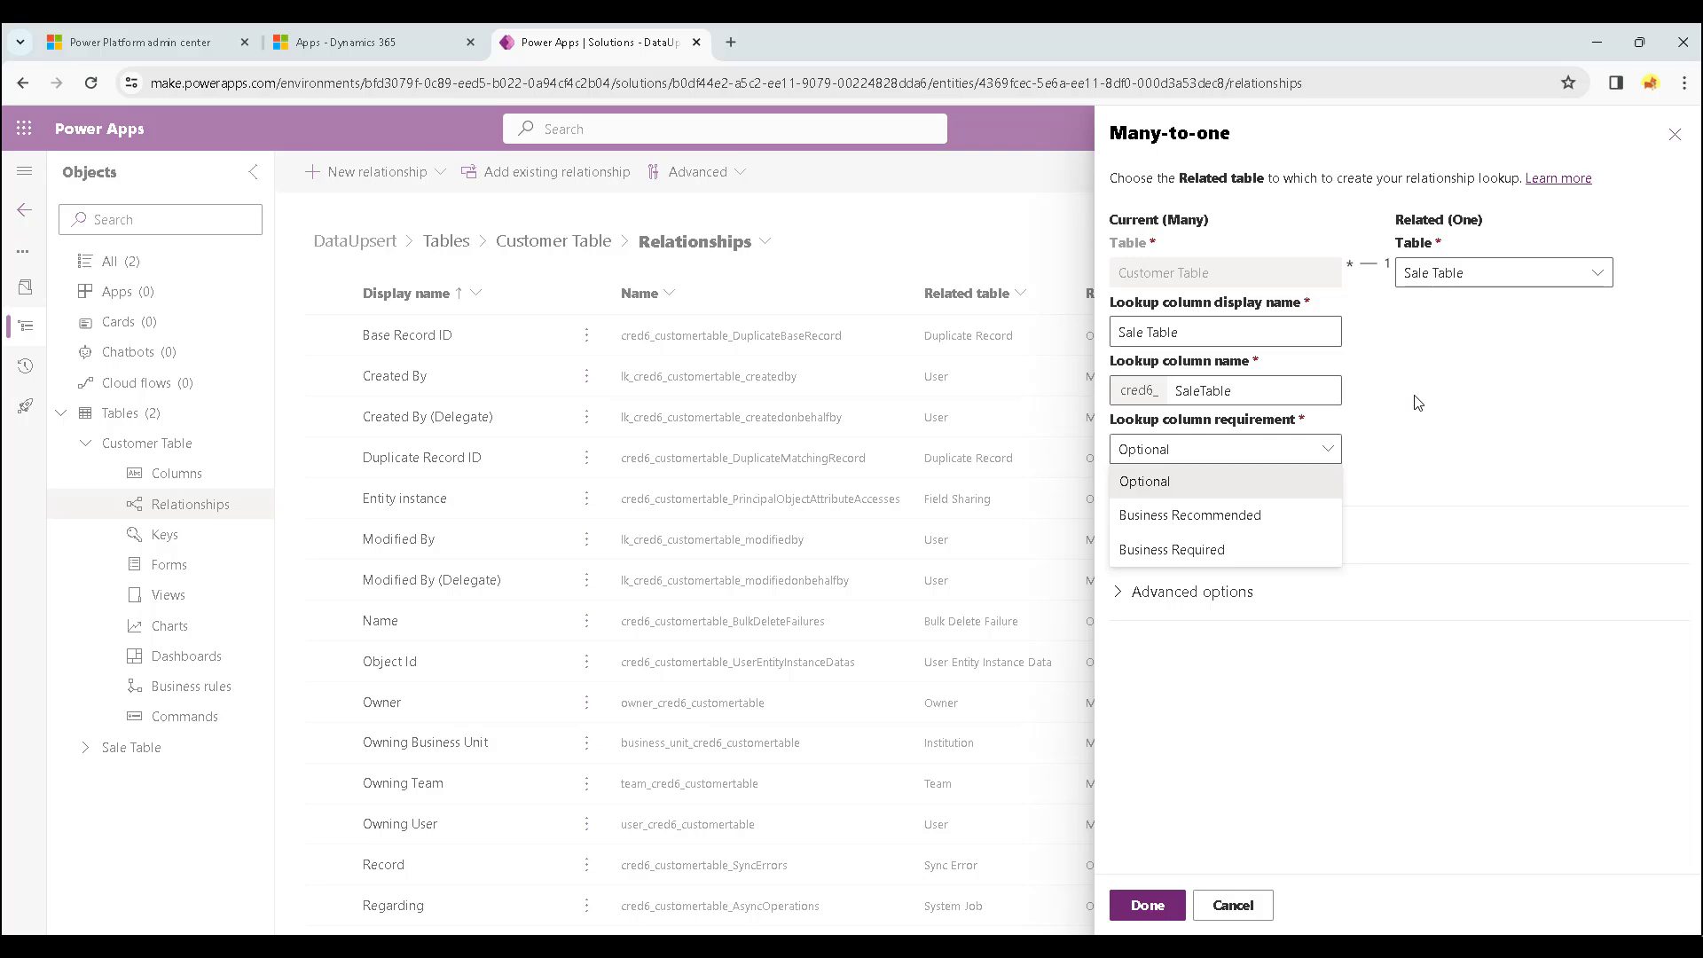
pyautogui.click(1443, 408)
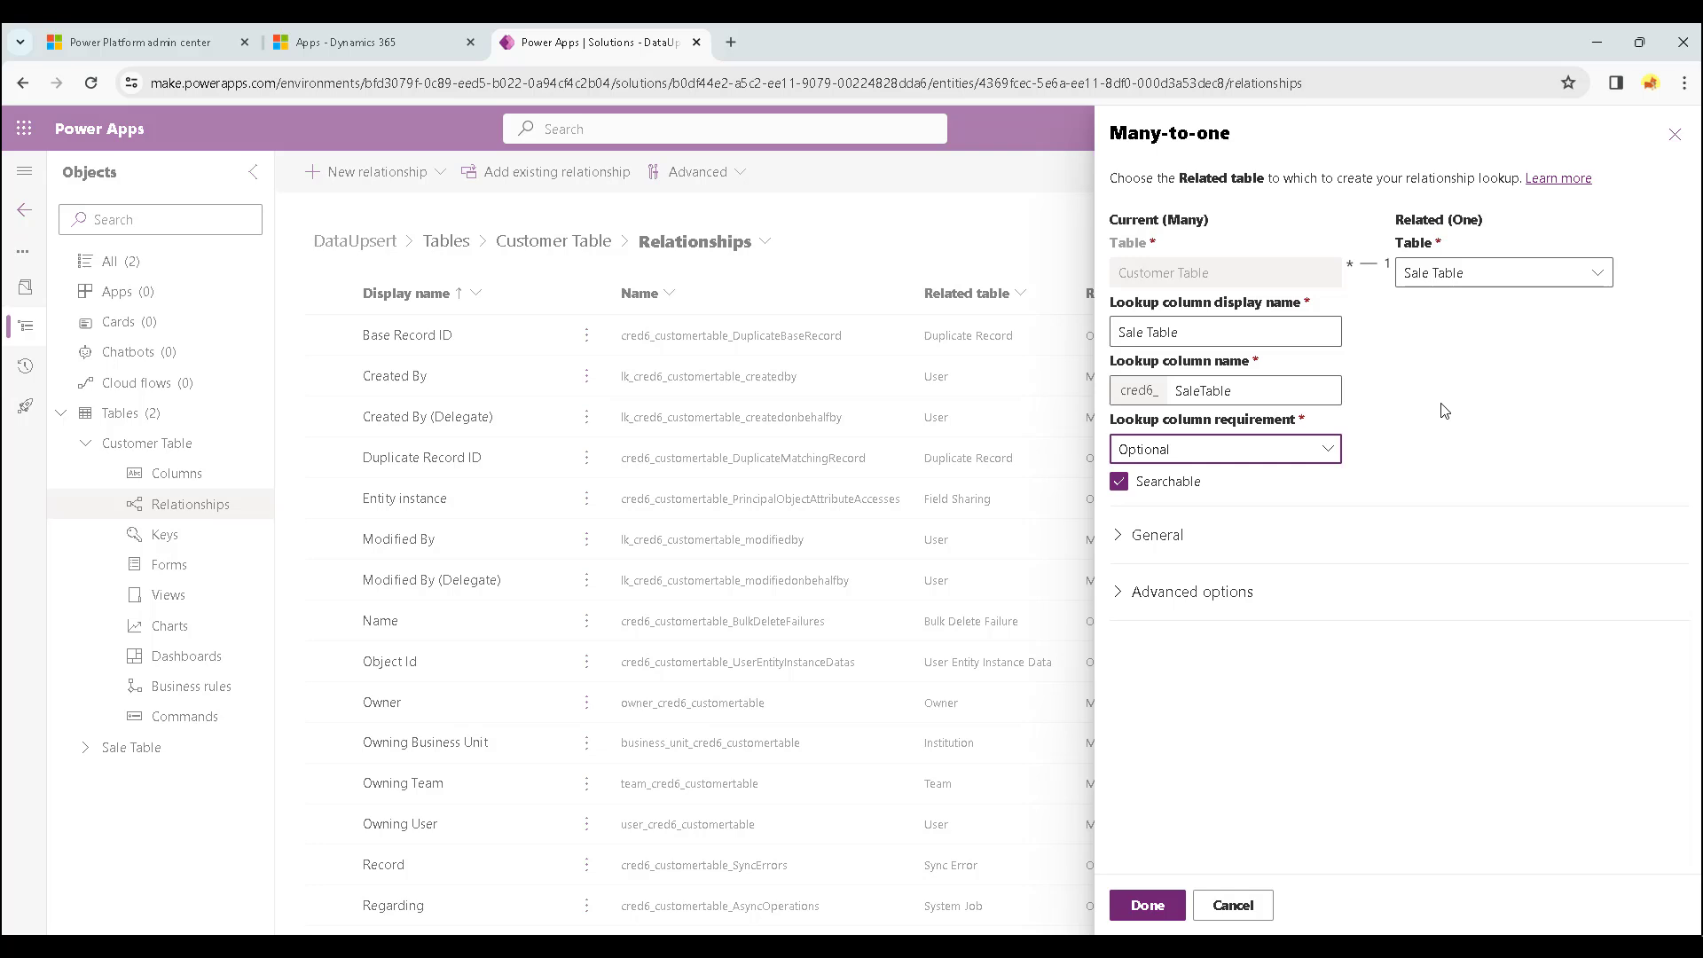
pyautogui.click(1147, 905)
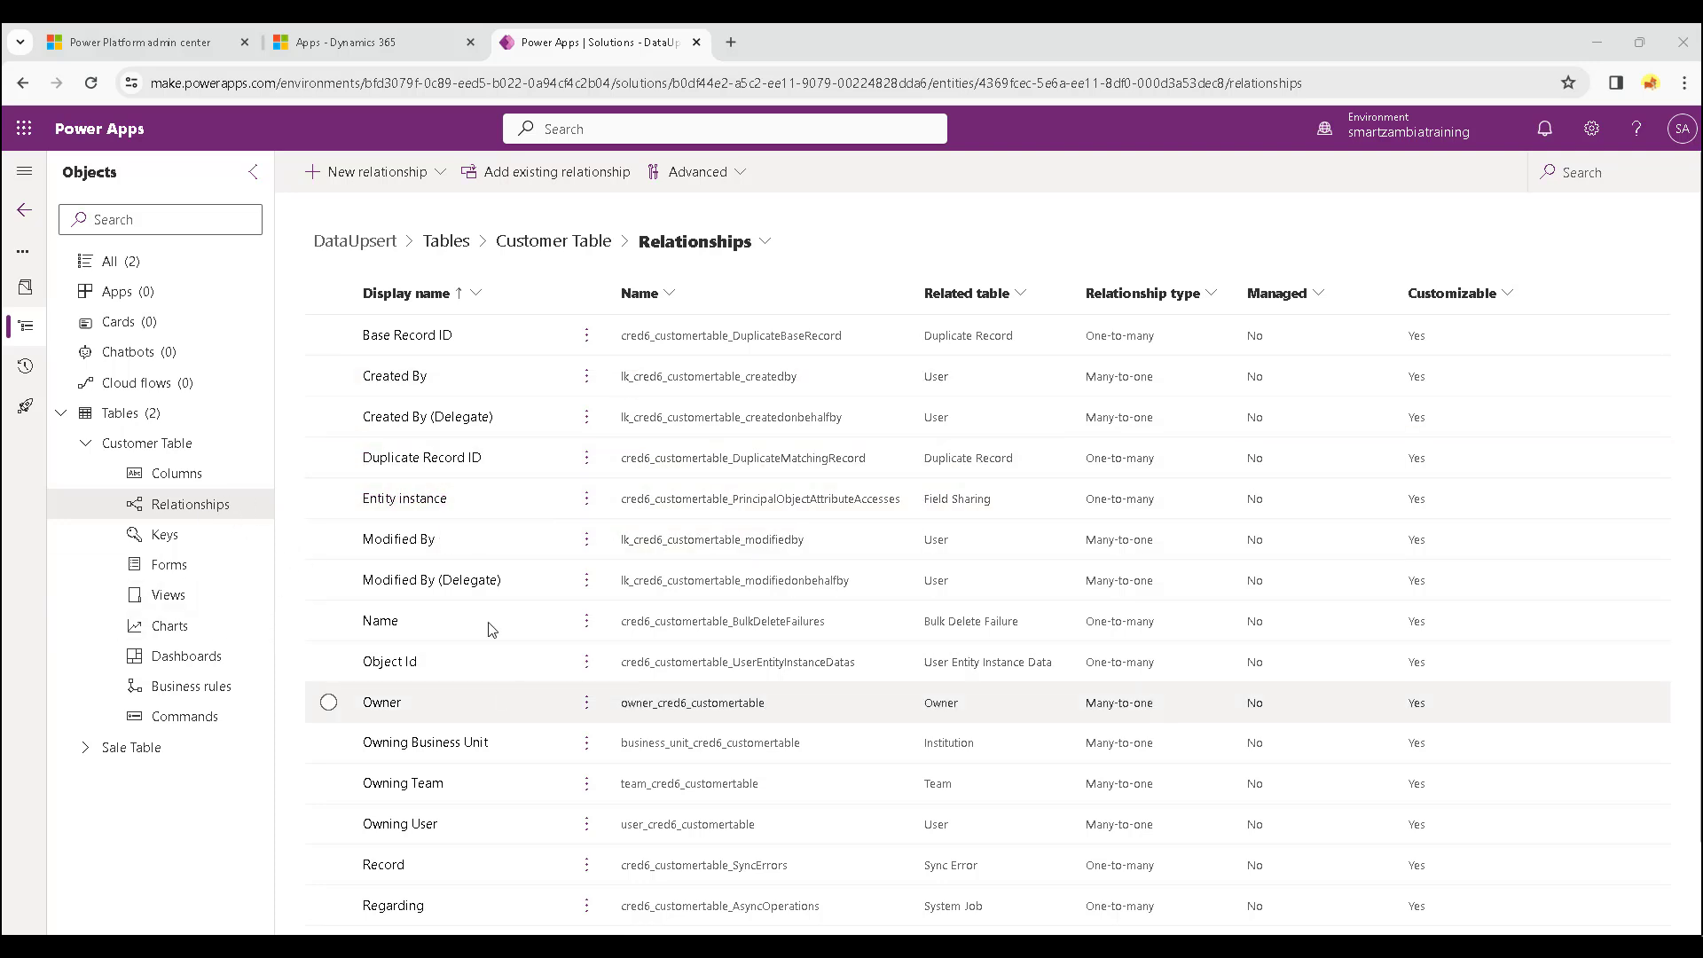
pyautogui.scroll(-2, 461, 395)
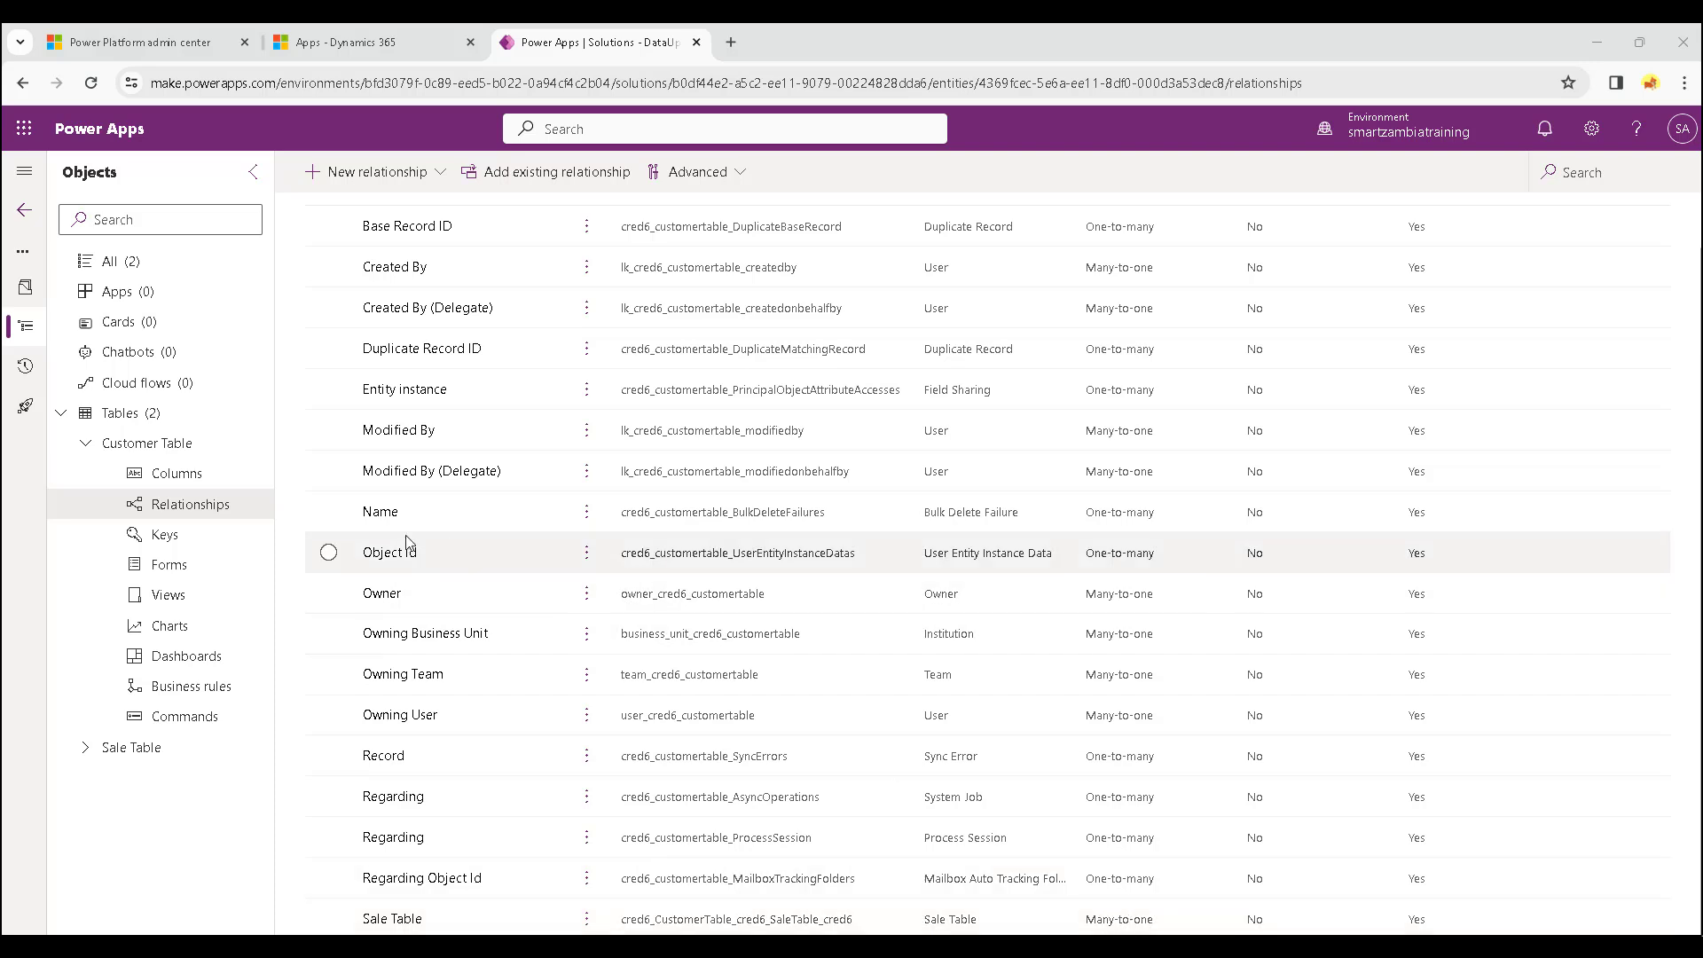
pyautogui.click(85, 446)
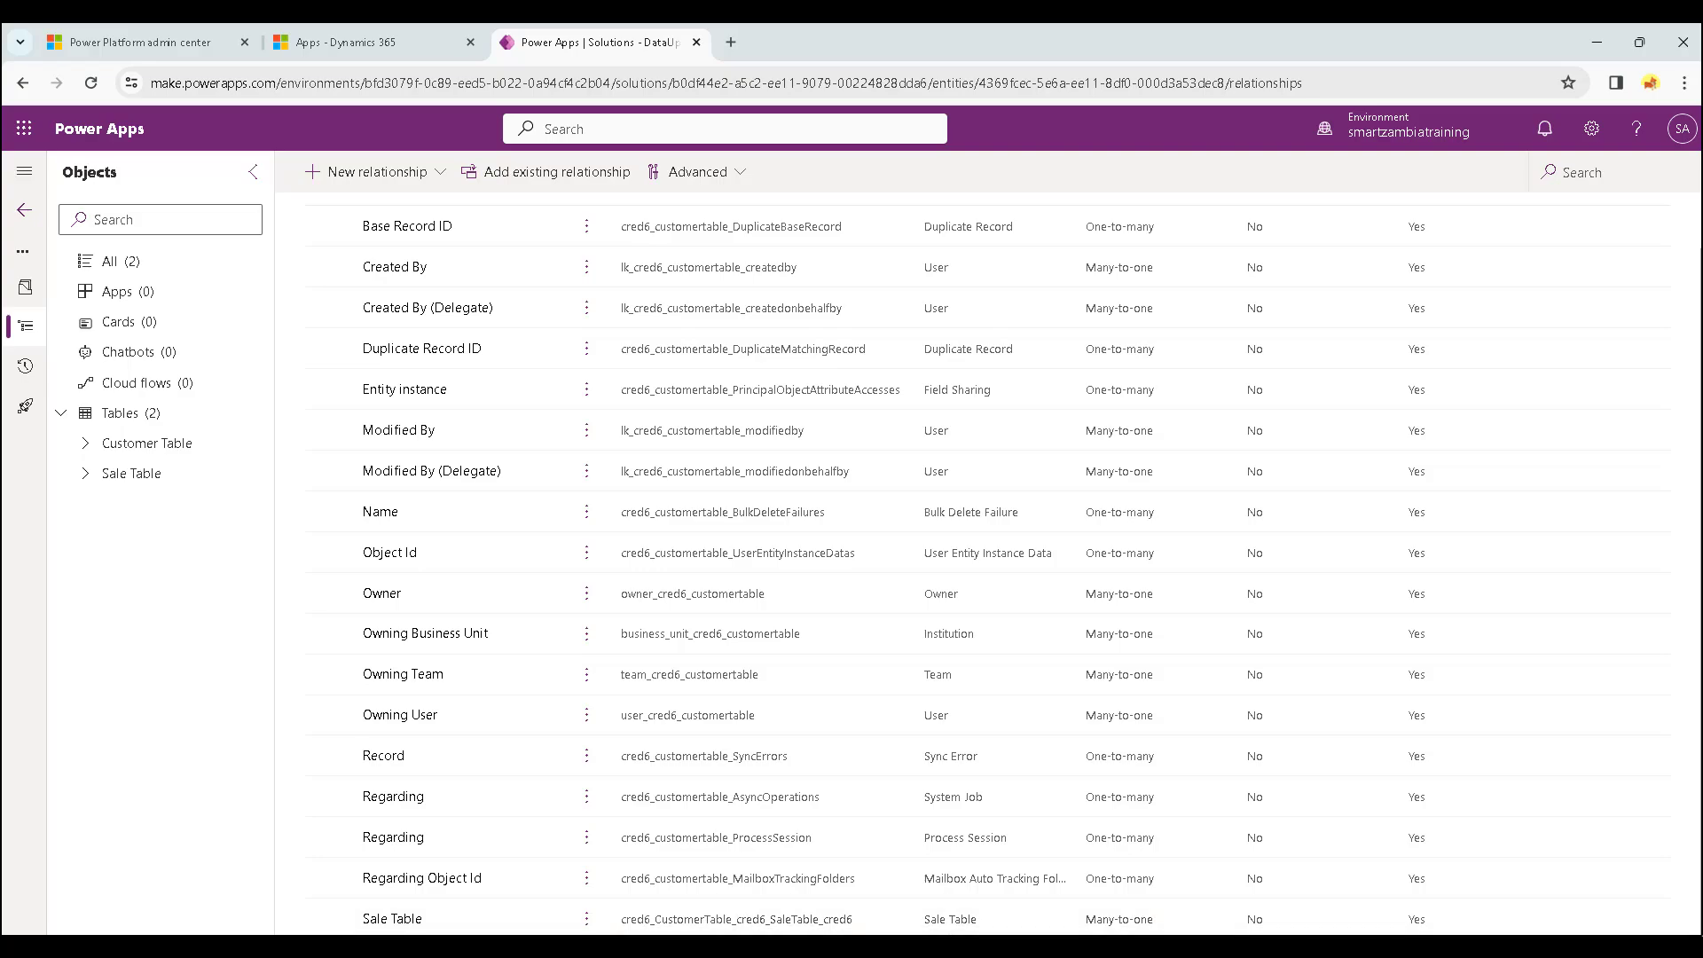
# Open Item listing.xlsx from the Dataflow upsert folder in Excel and examine its column headings from Item ID to Delivery Price.
pyautogui.click(672, 856)
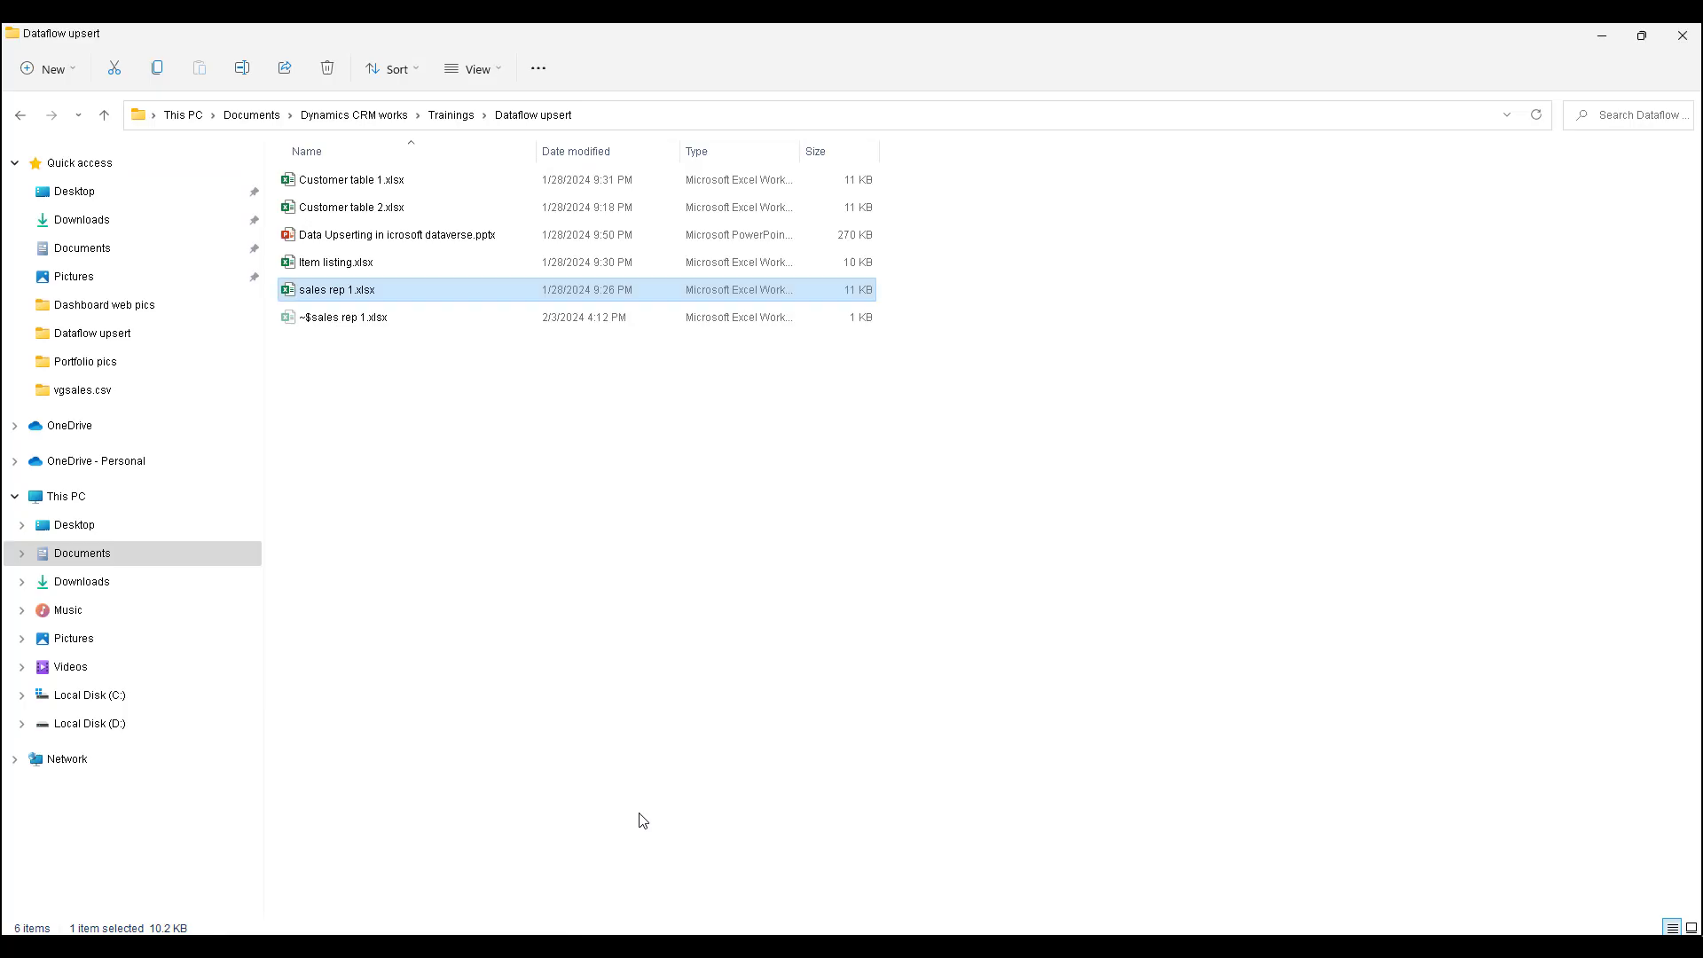
pyautogui.doubleClick(360, 263)
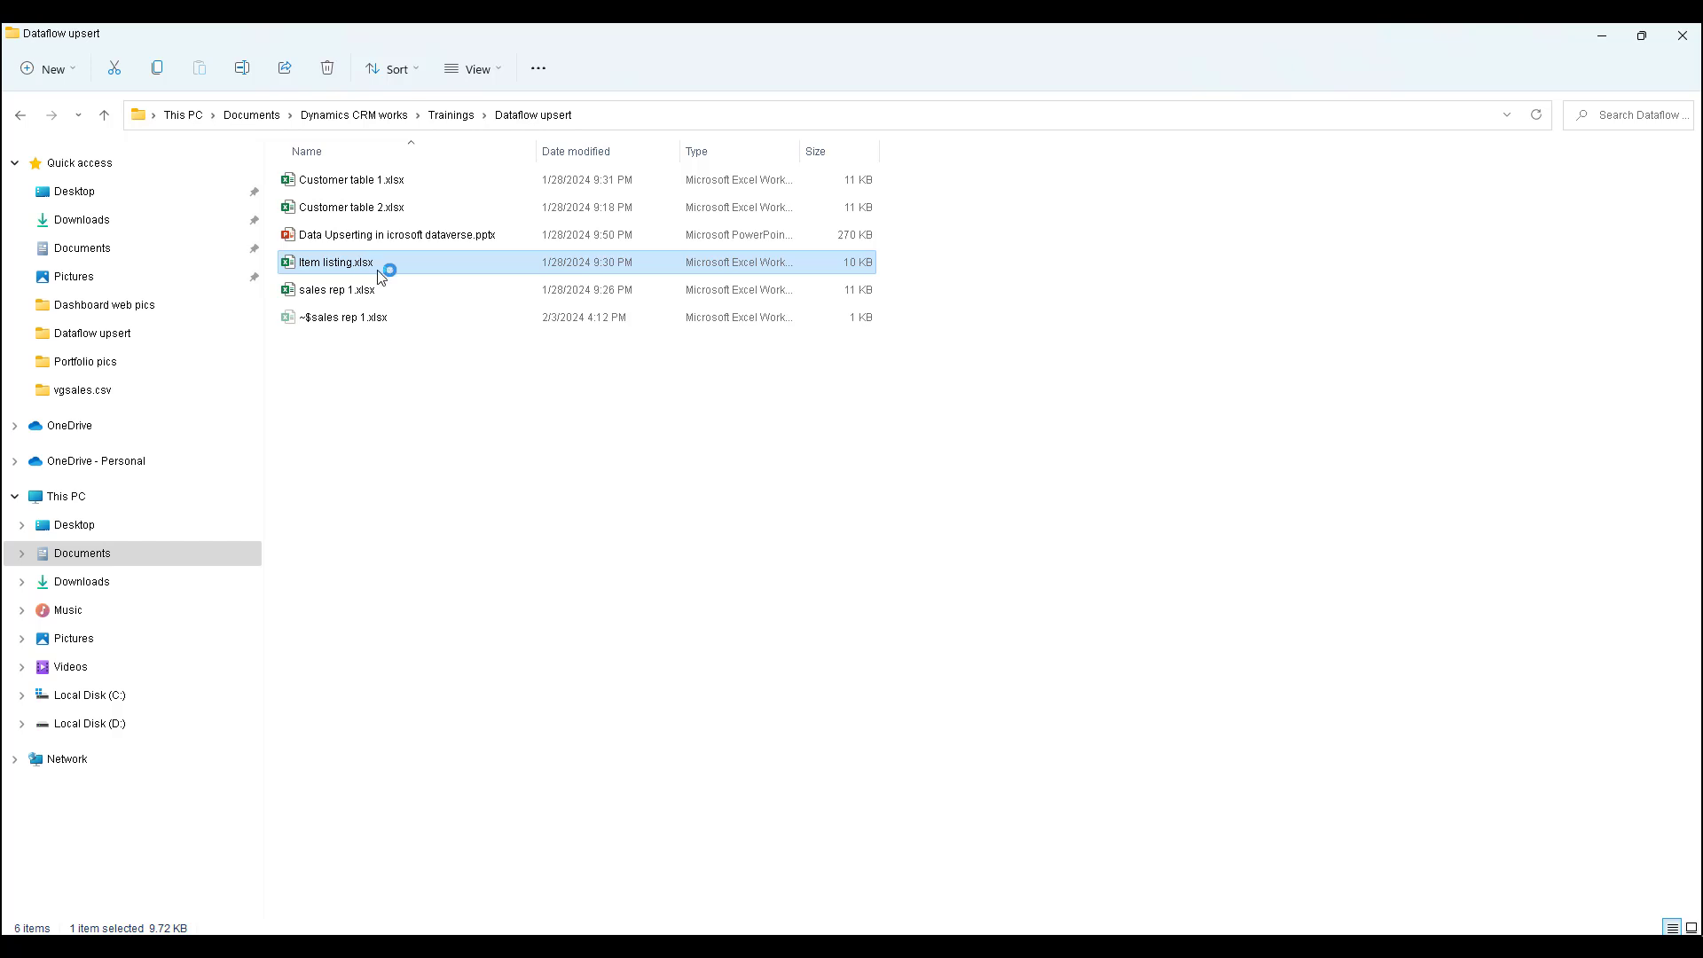
pyautogui.moveTo(1206, 946)
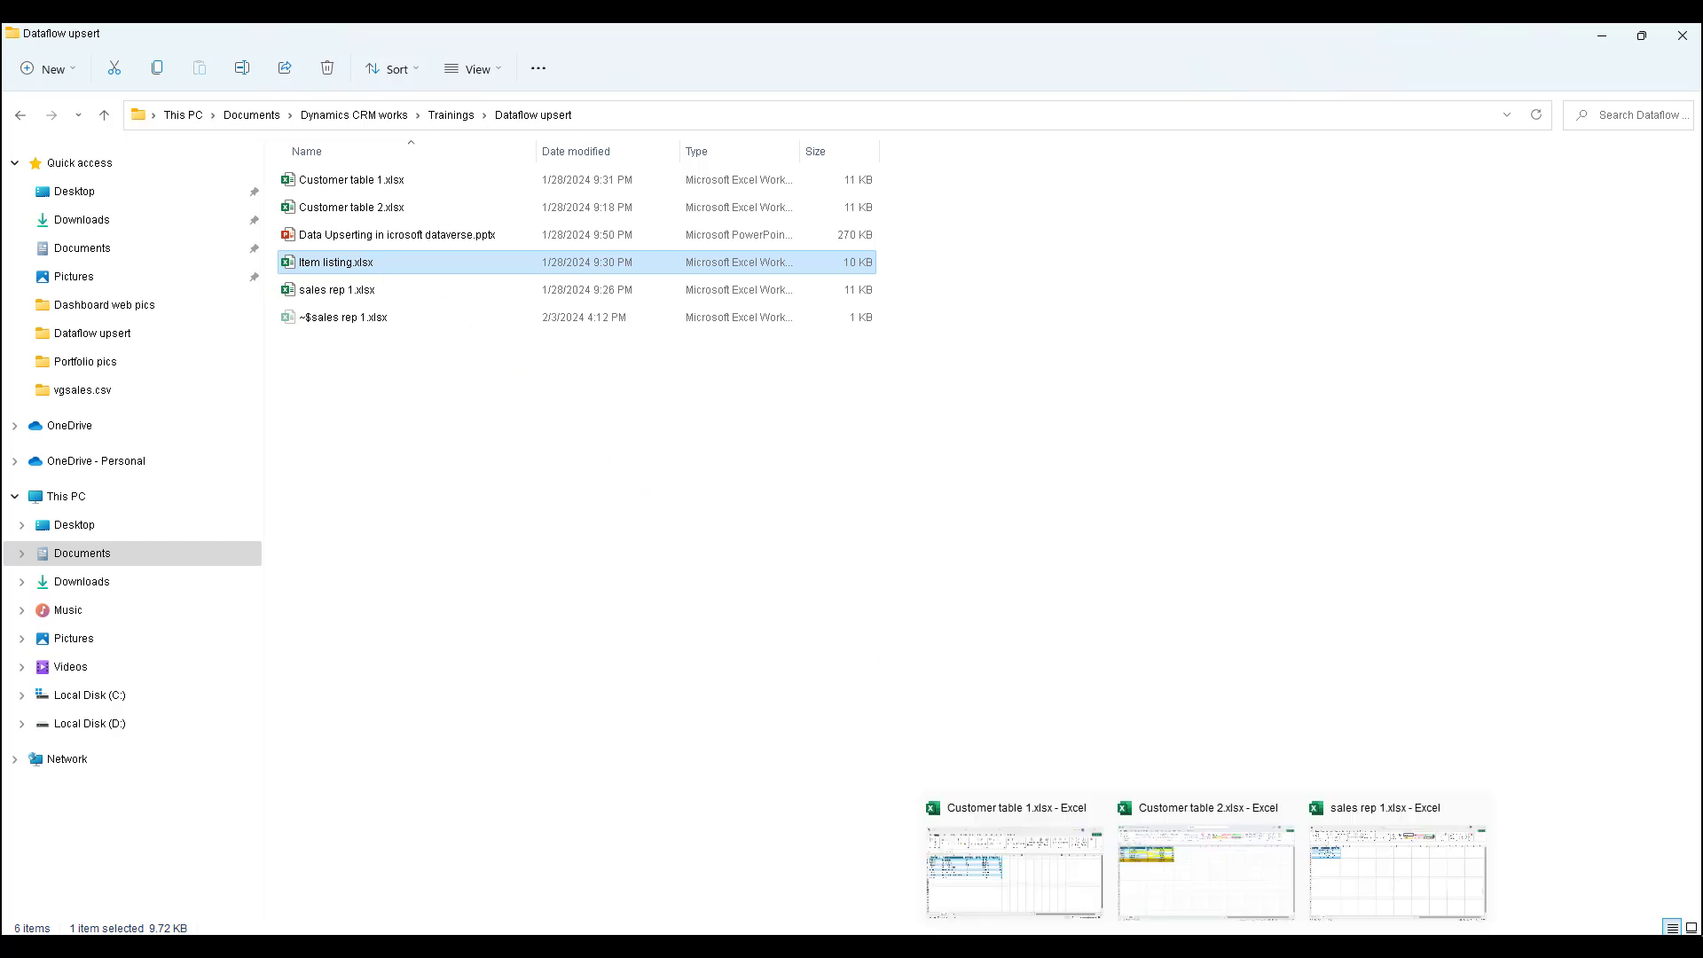
pyautogui.click(1360, 876)
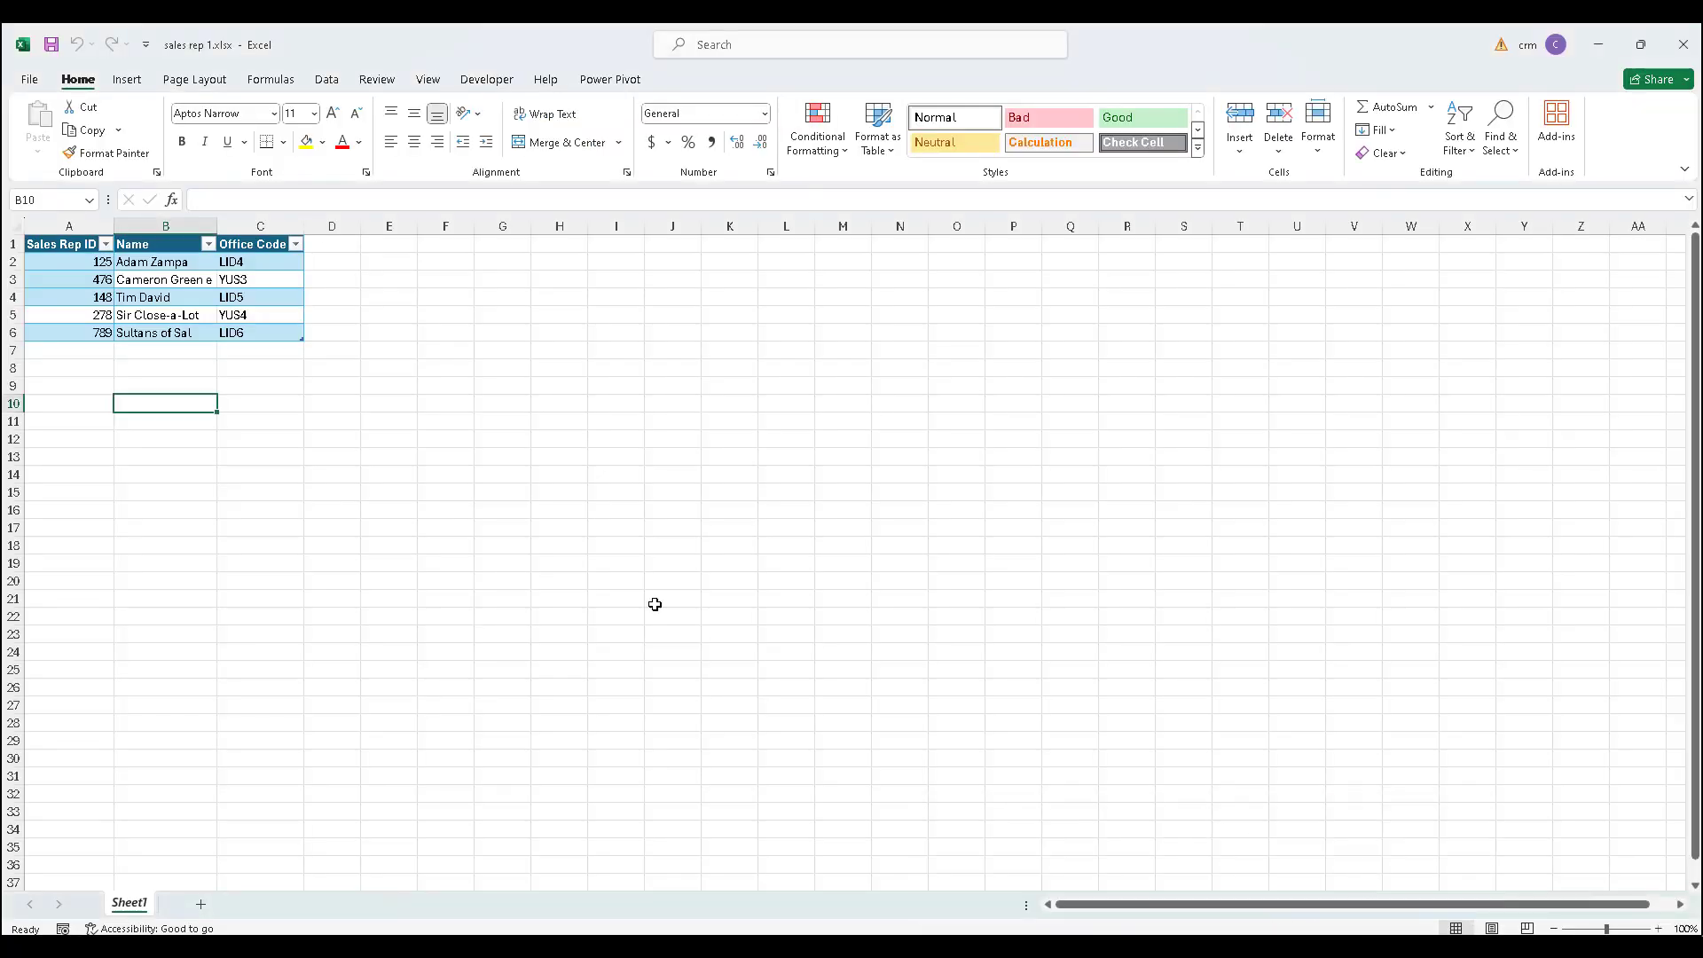
pyautogui.click(606, 582)
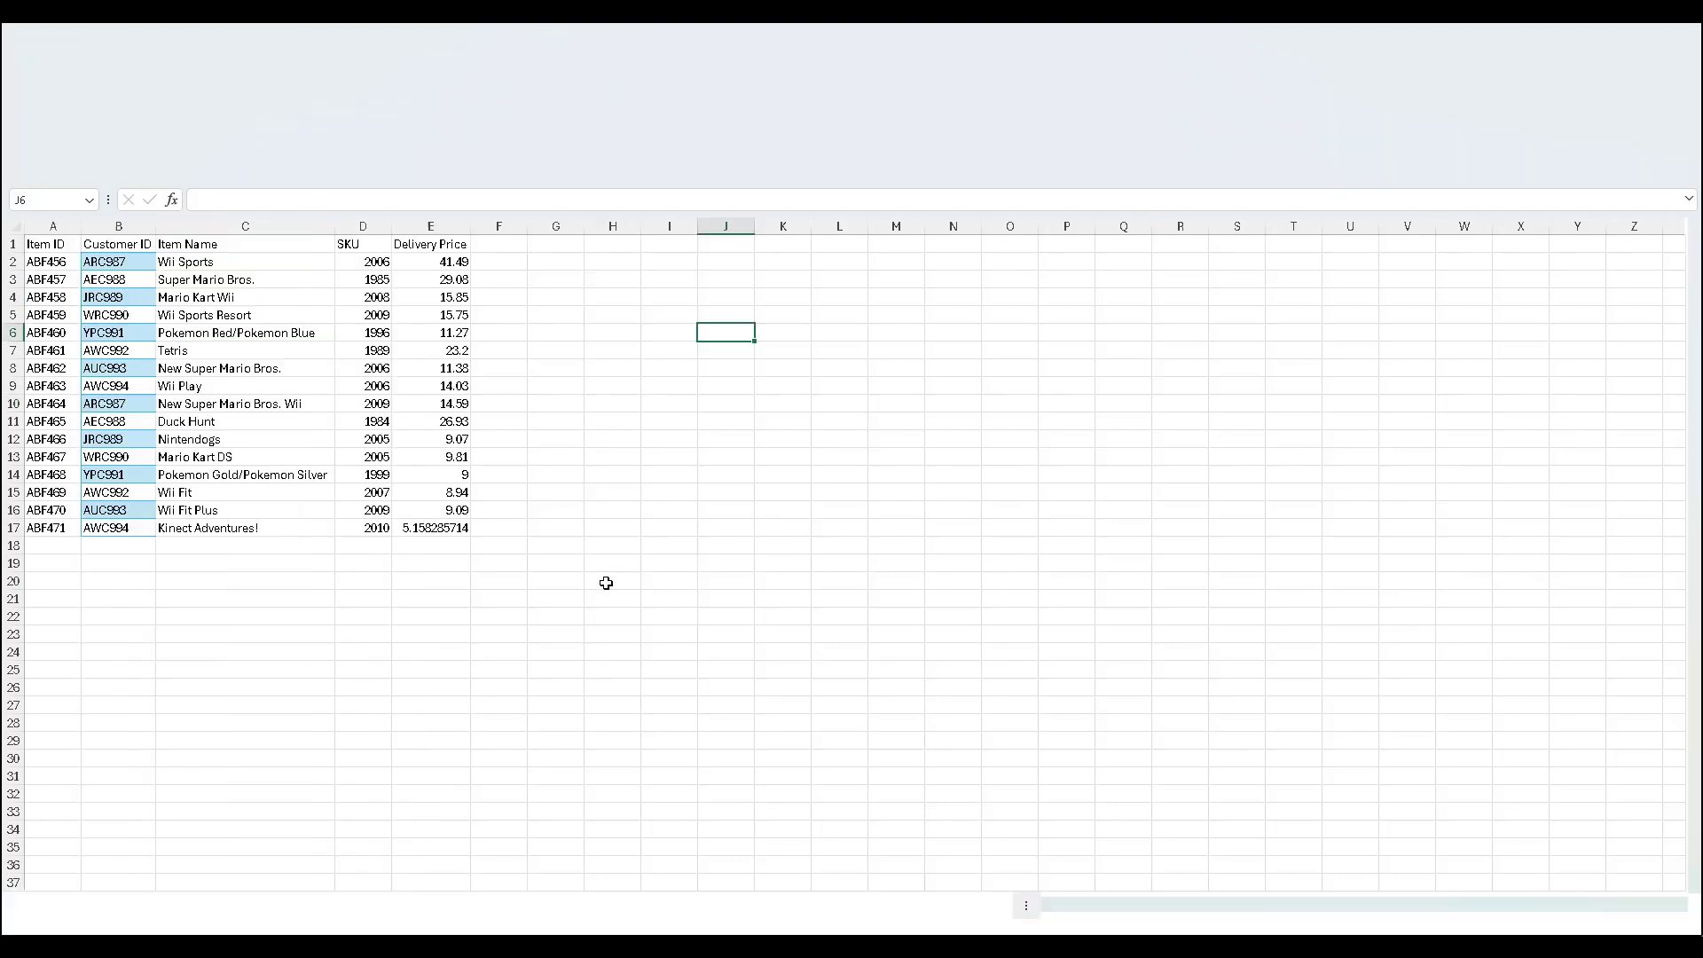
pyautogui.click(56, 245)
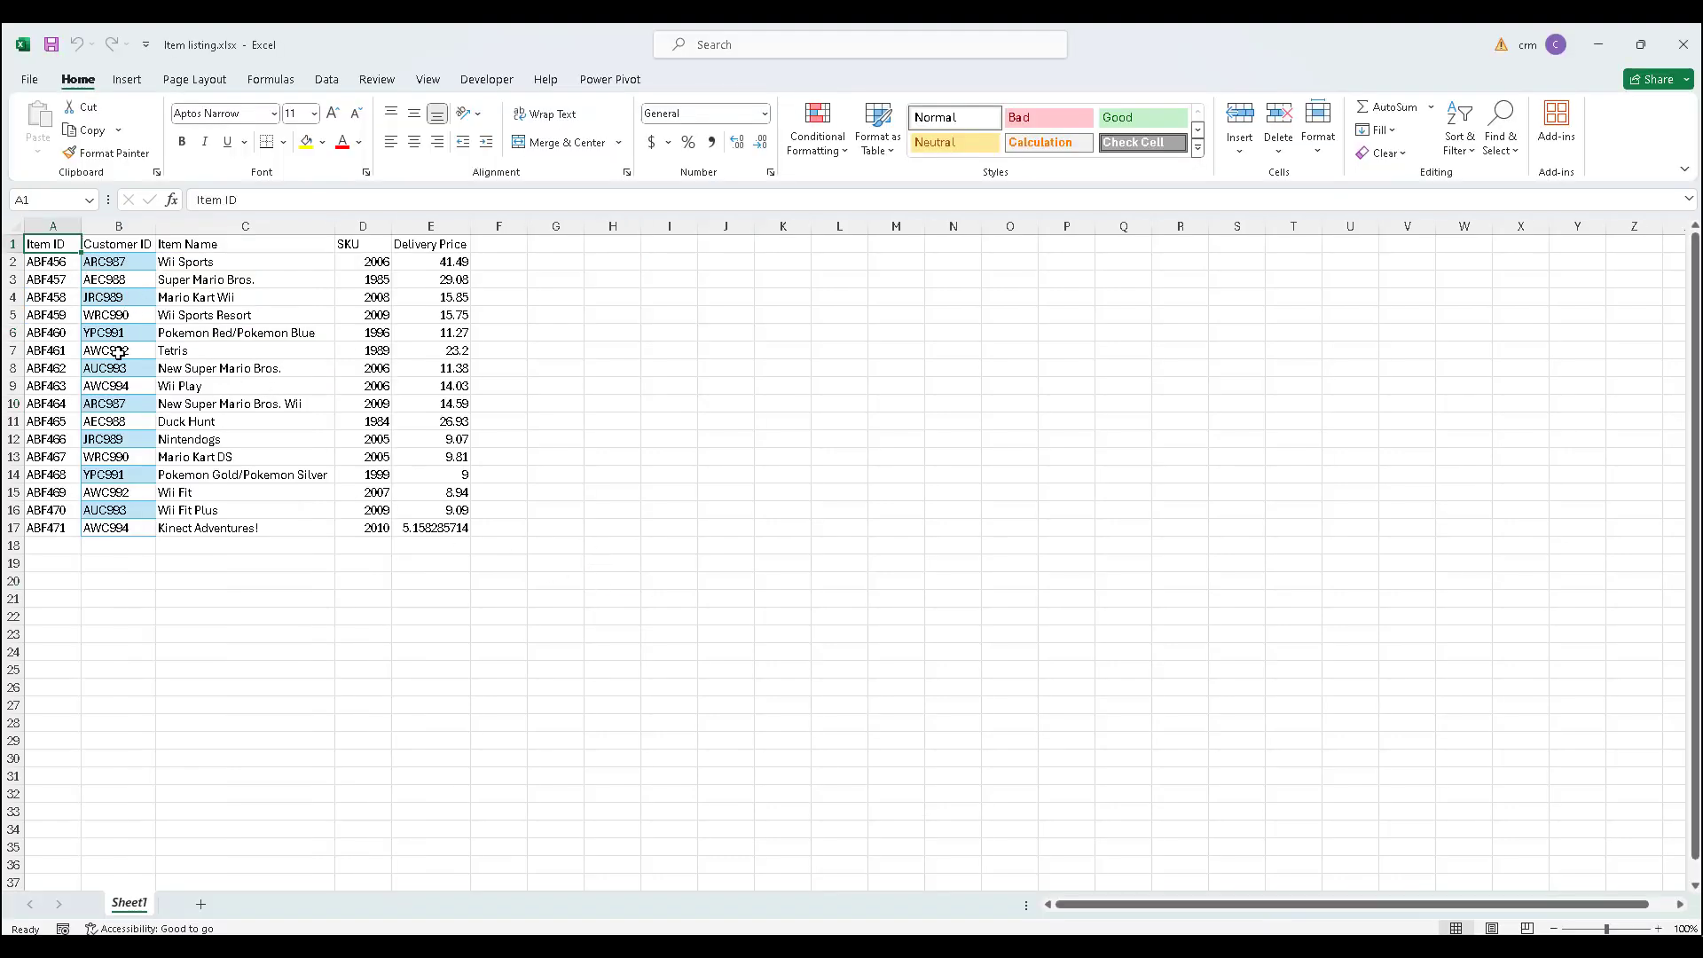
pyautogui.click(118, 250)
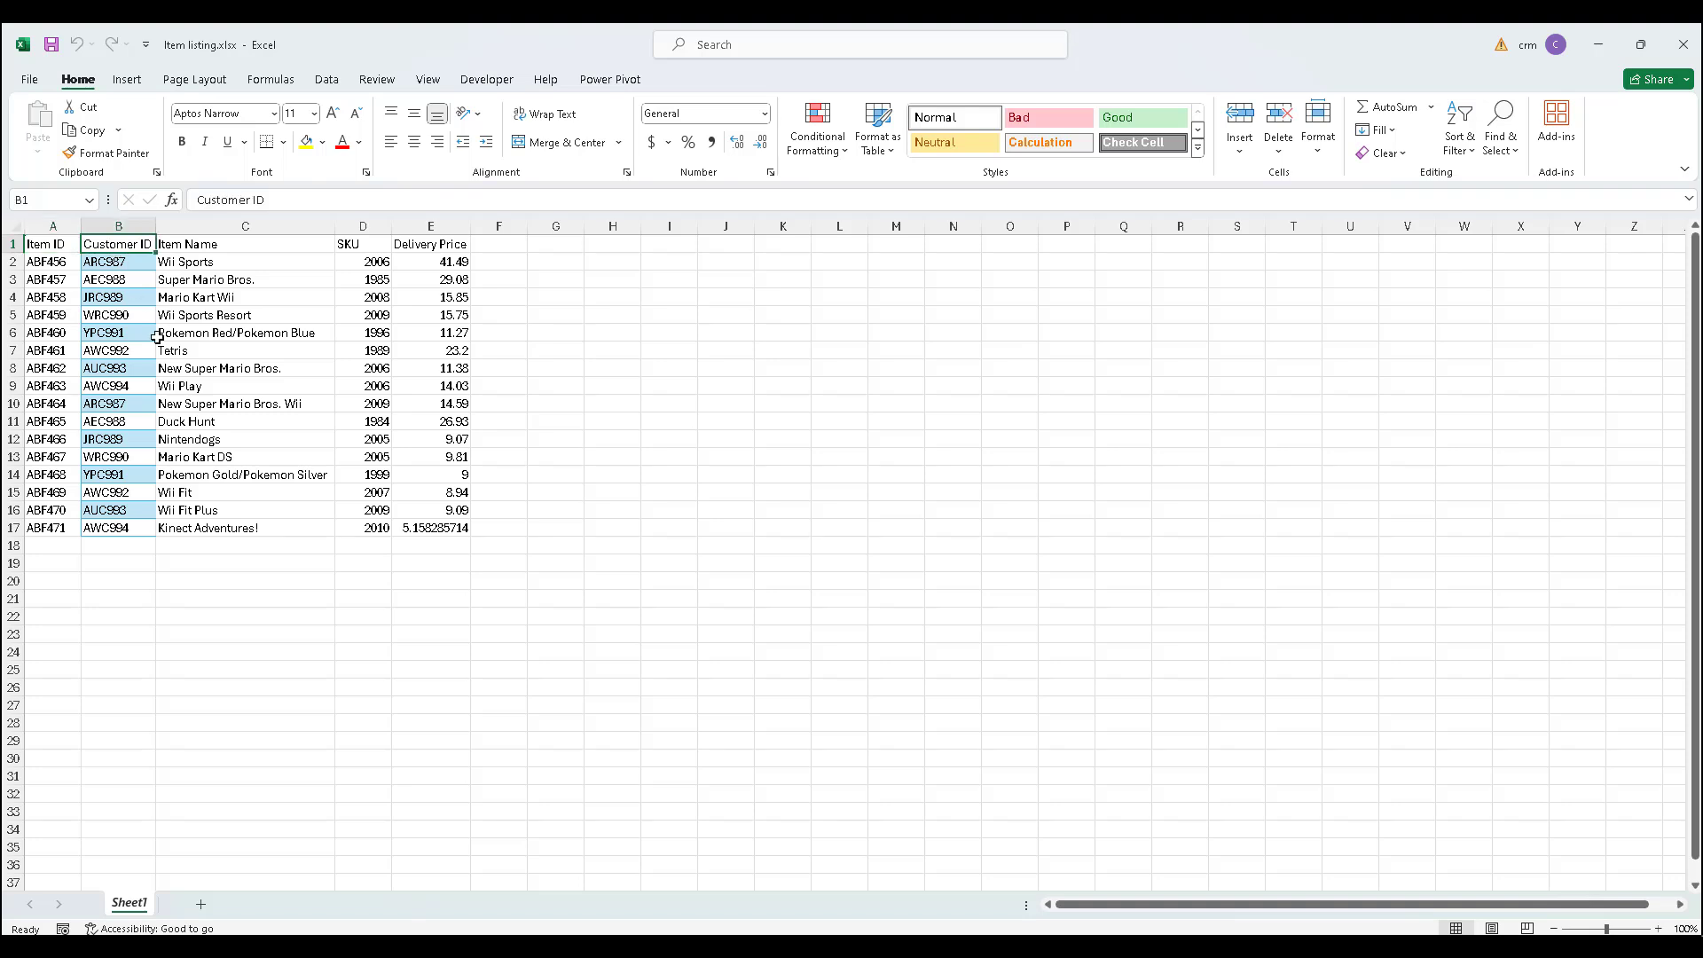
pyautogui.click(216, 245)
pyautogui.click(360, 242)
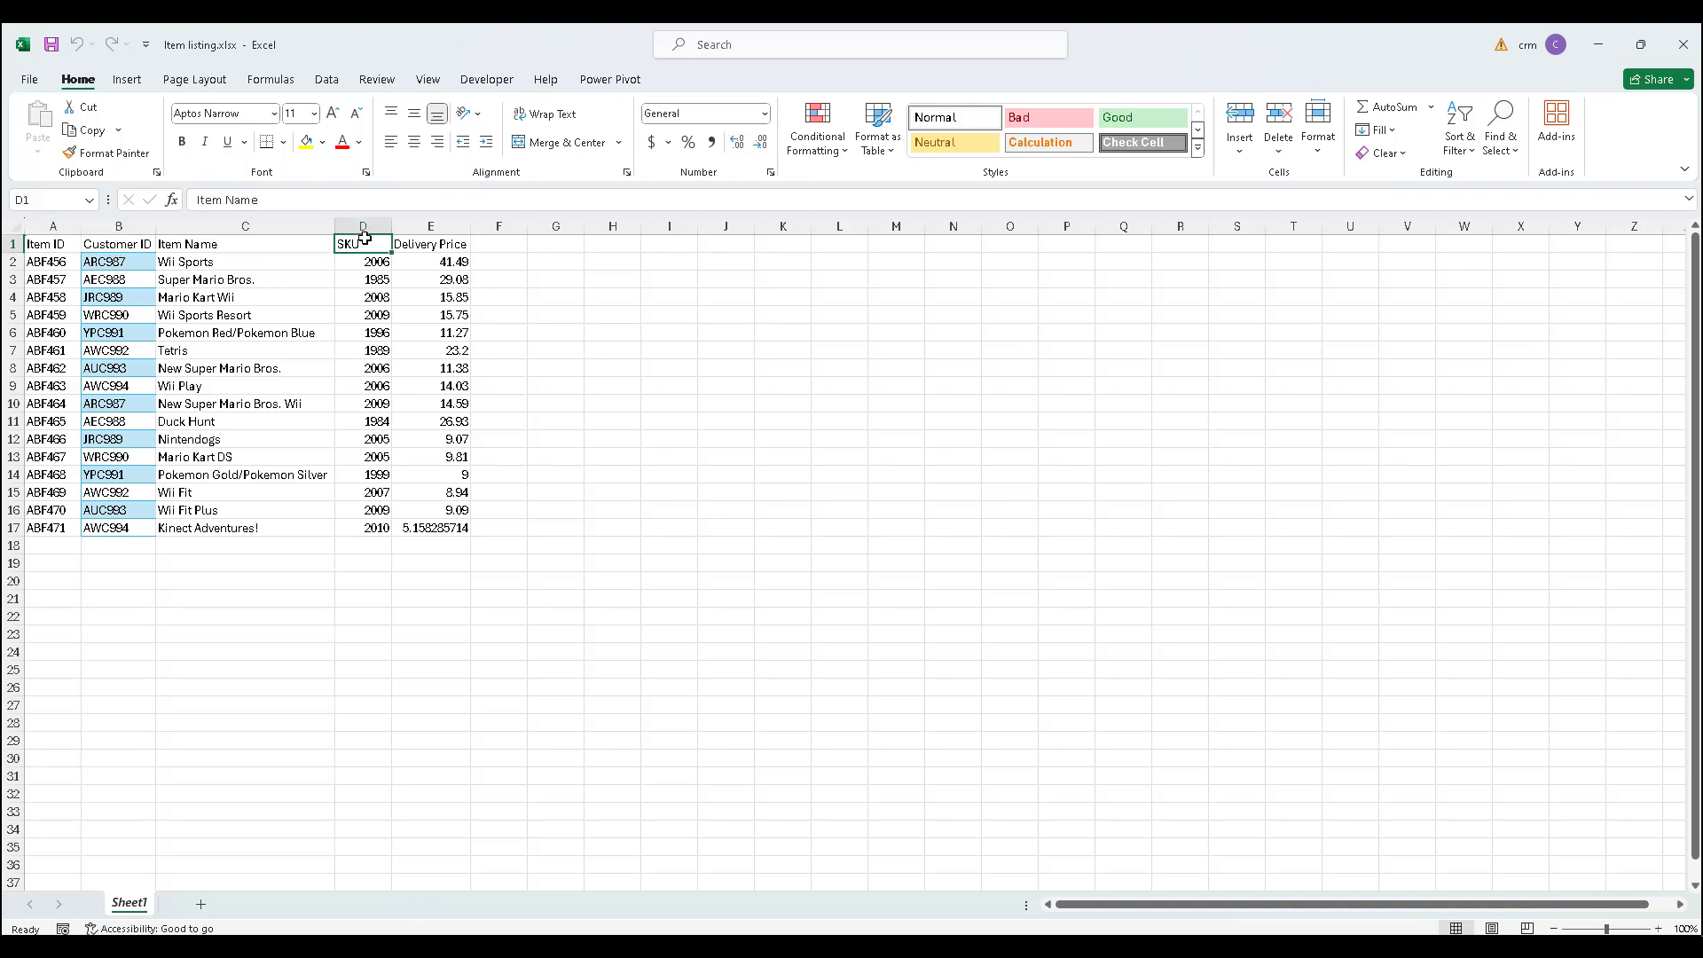
pyautogui.click(443, 245)
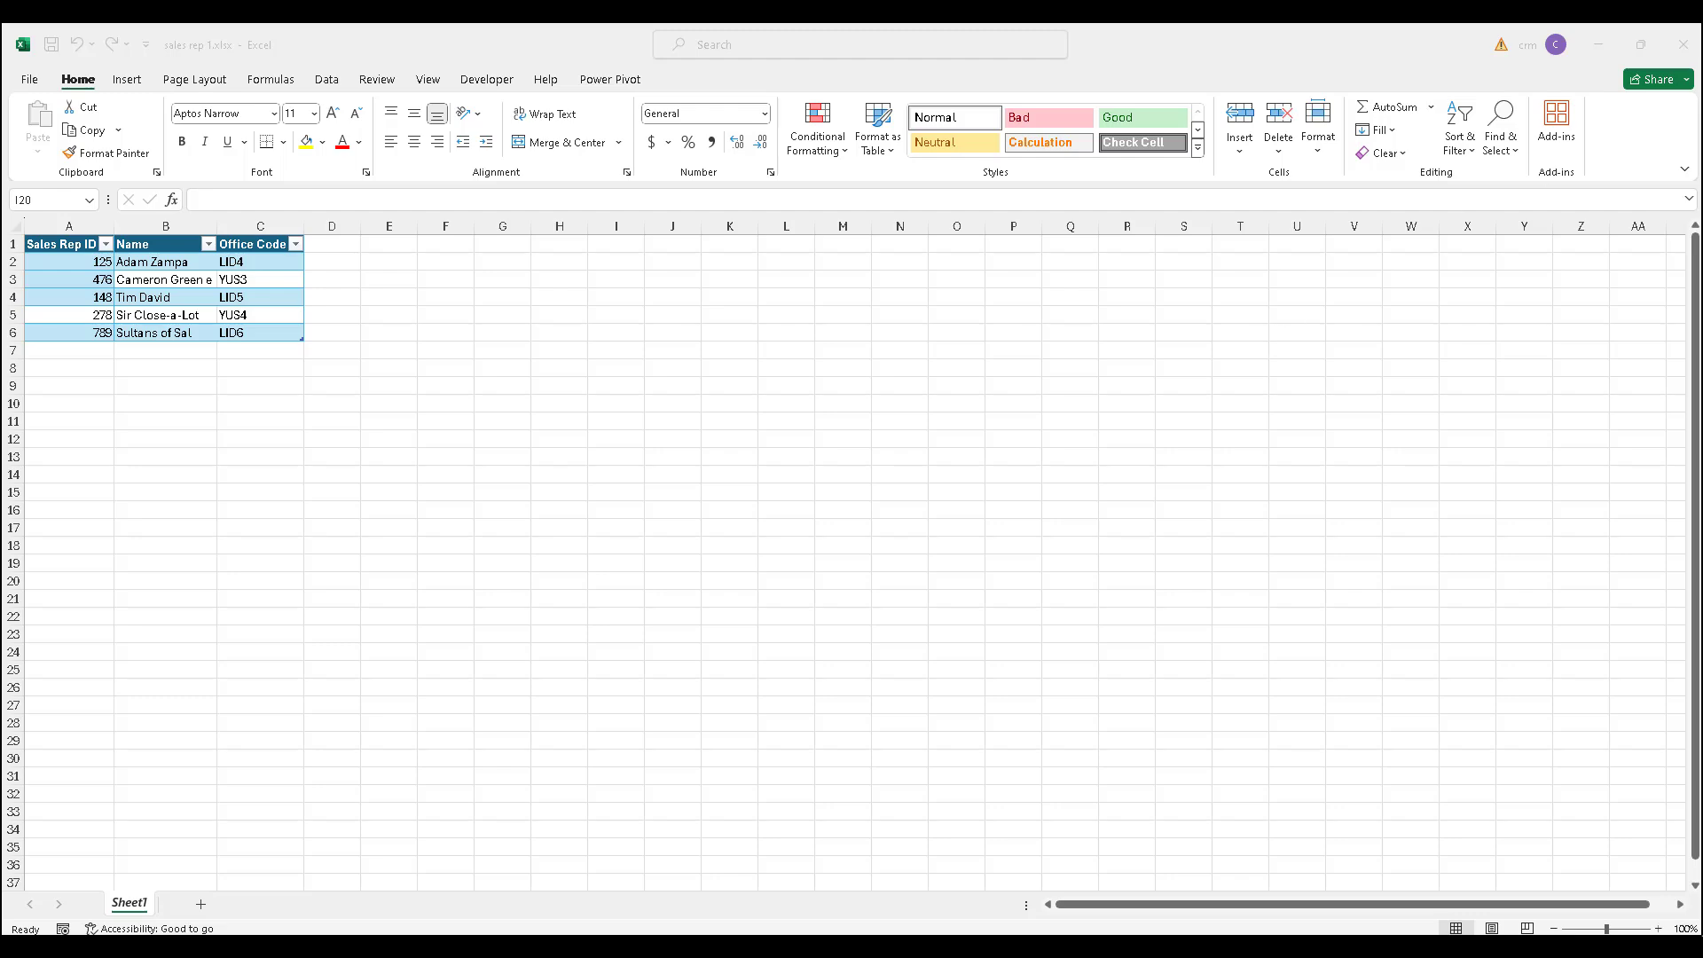
pyautogui.click(1607, 46)
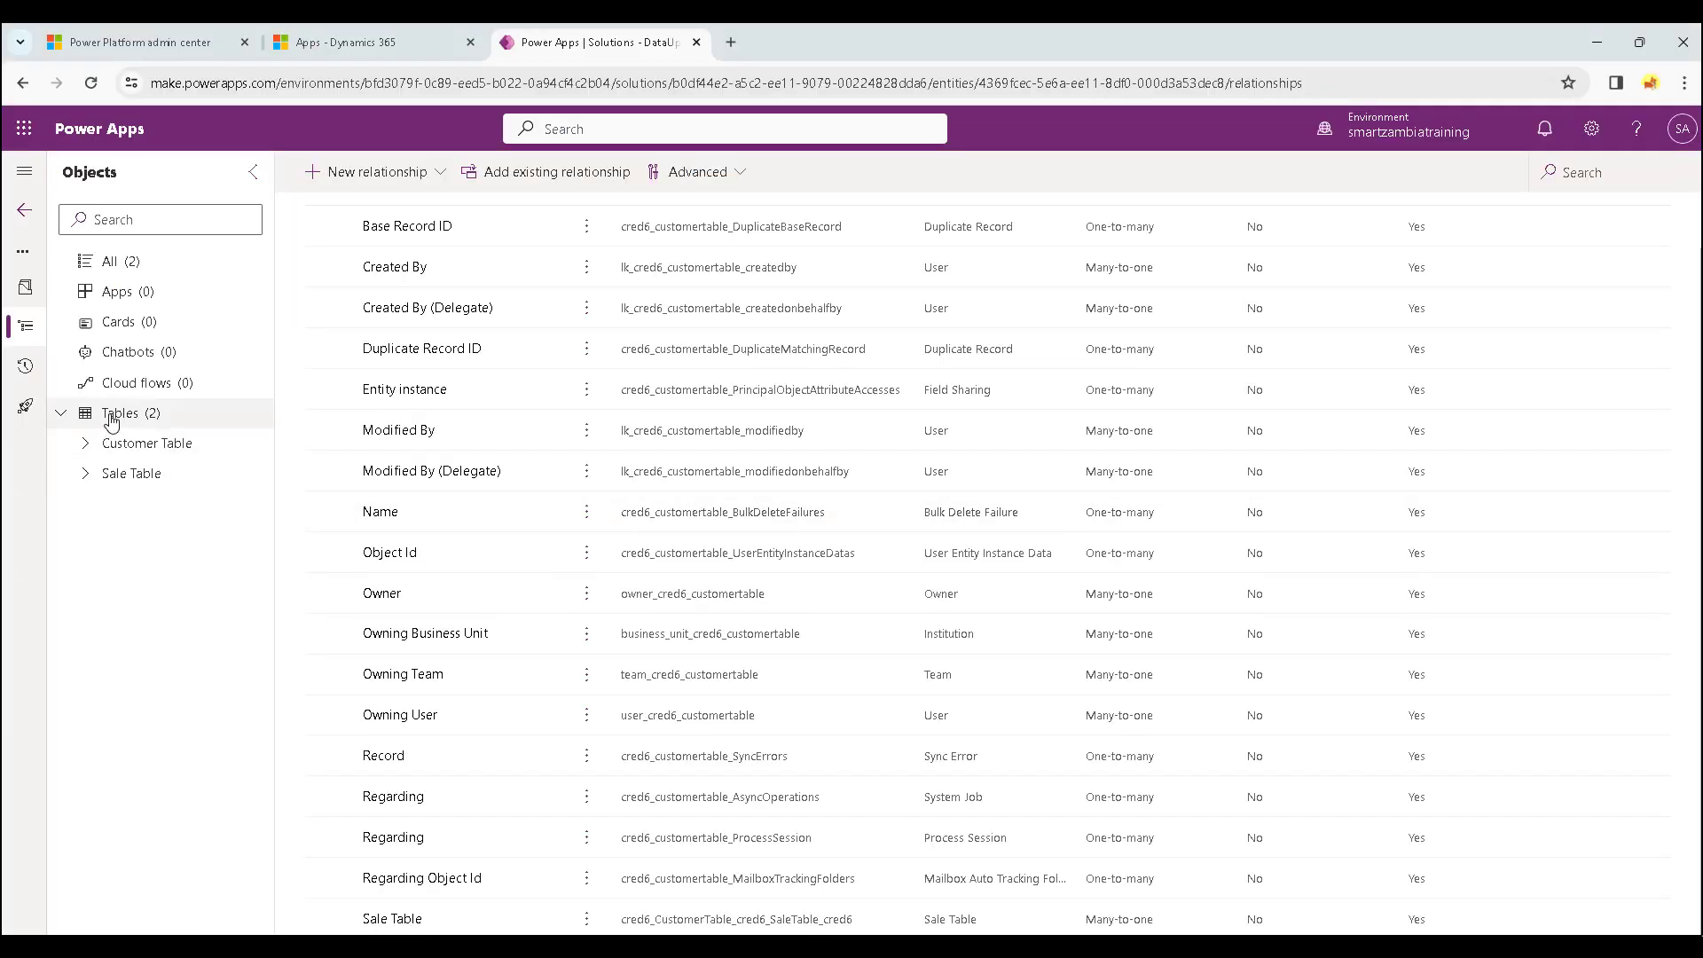
# Switch to Power Apps and create a new table named Item Table in the DataUpsert solution.
pyautogui.click(111, 417)
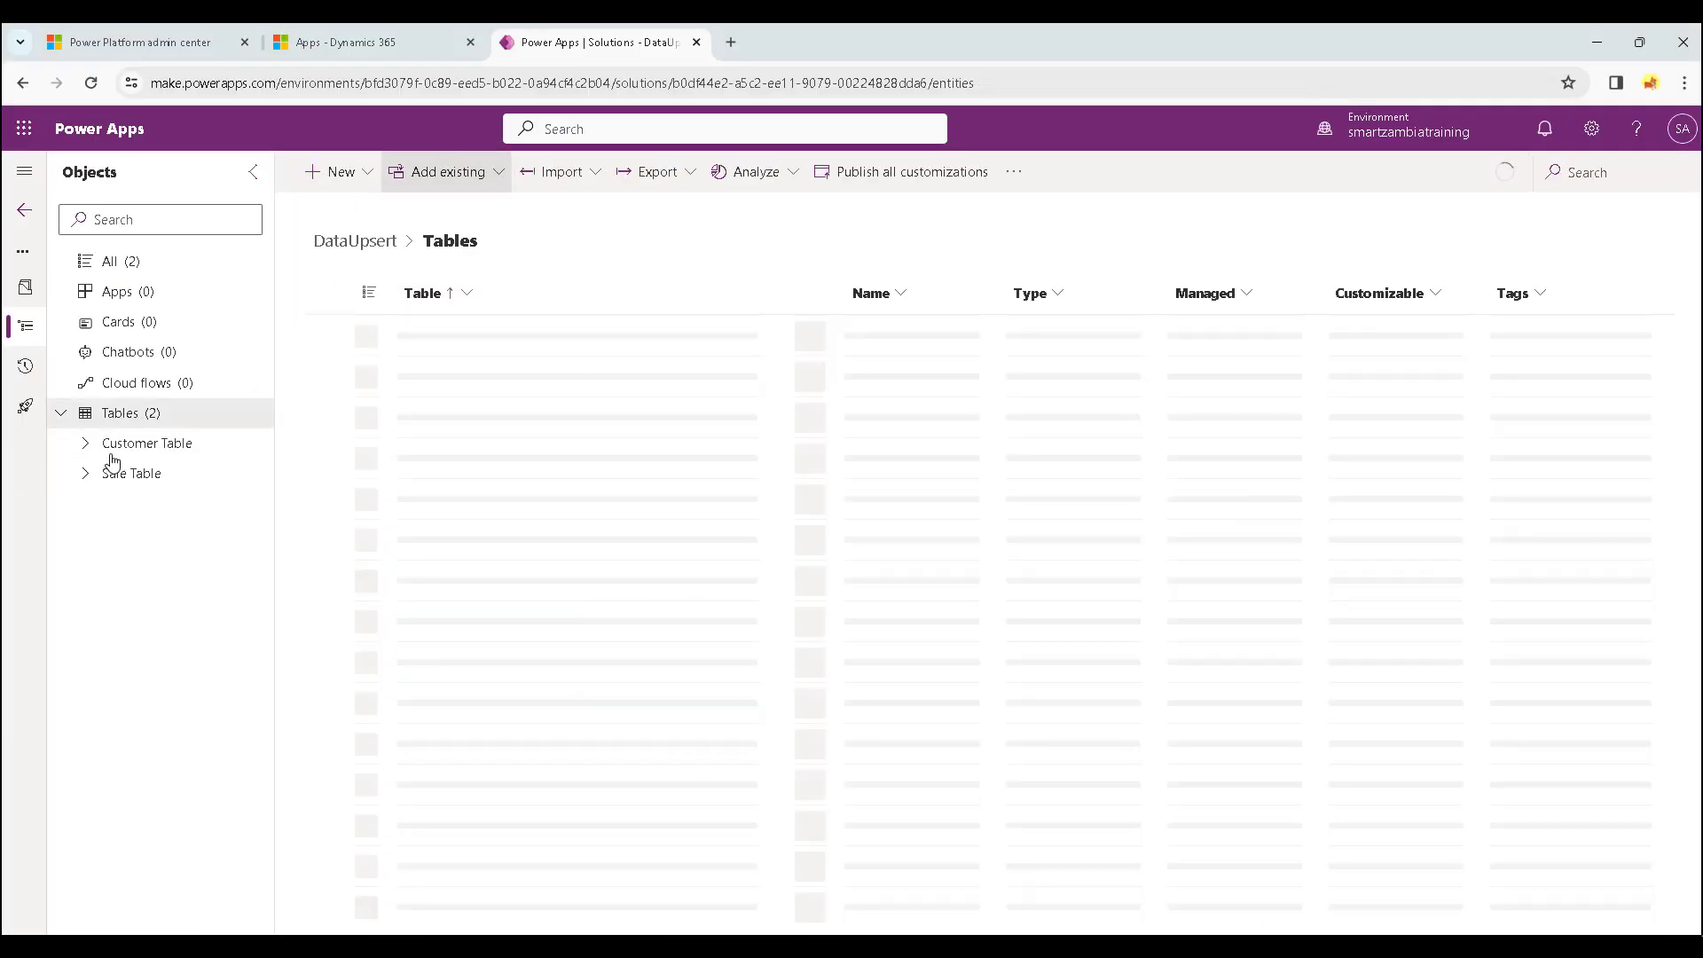
pyautogui.click(366, 172)
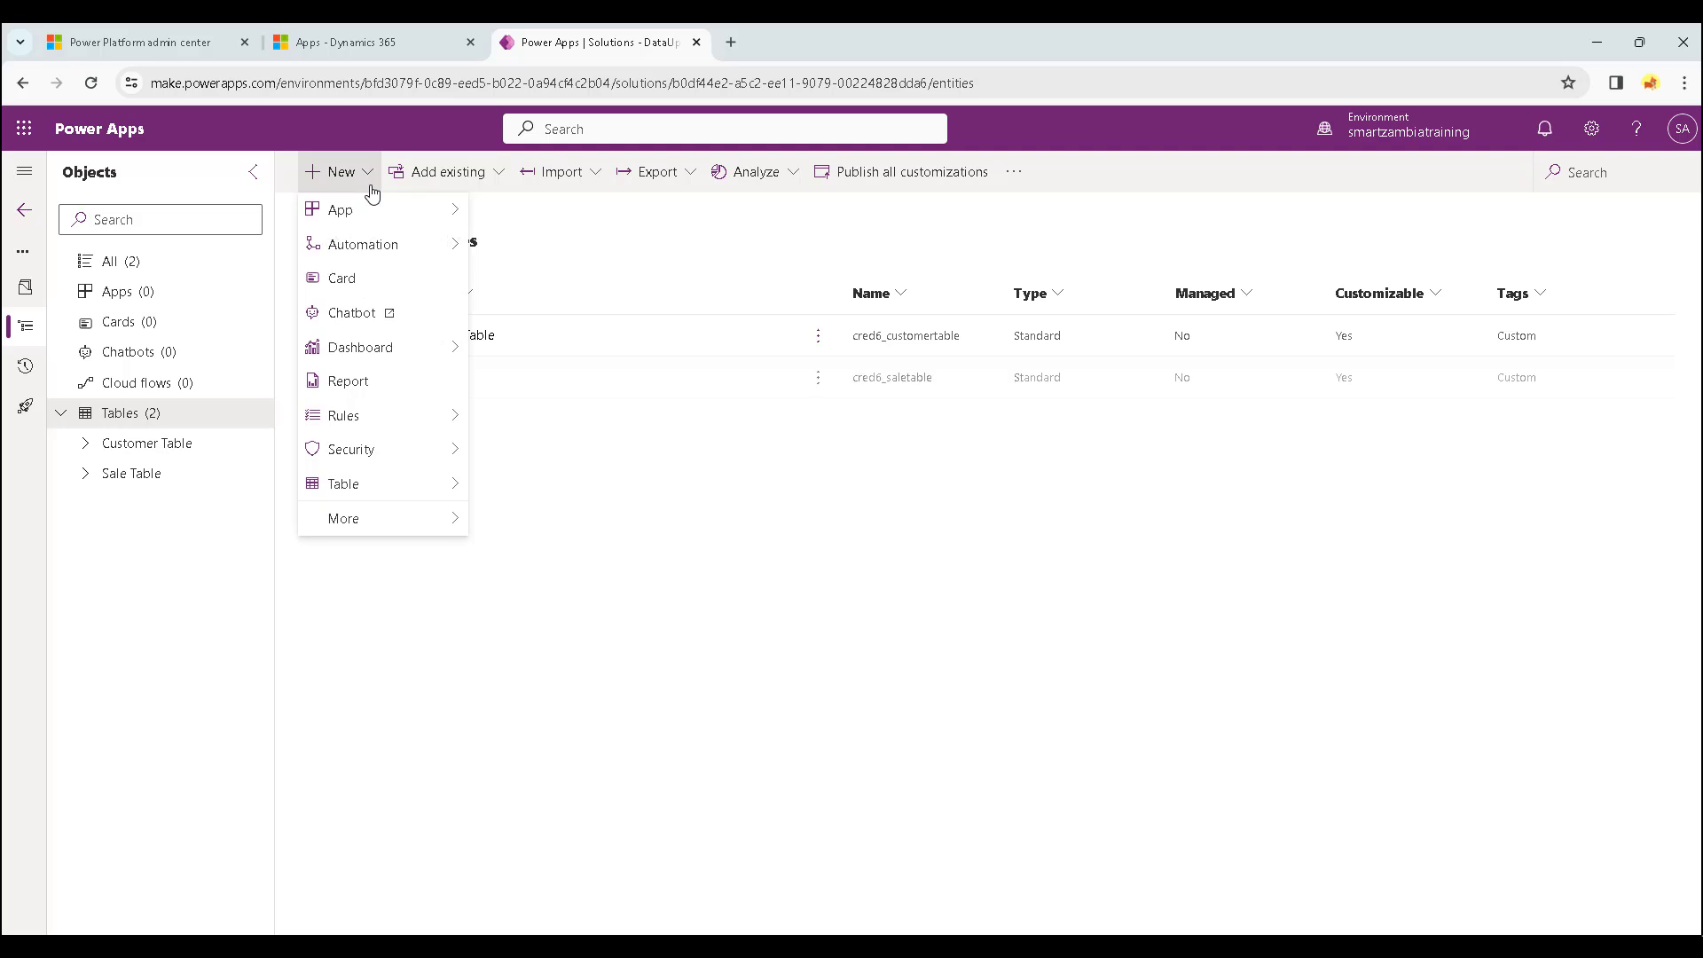
pyautogui.moveTo(408, 495)
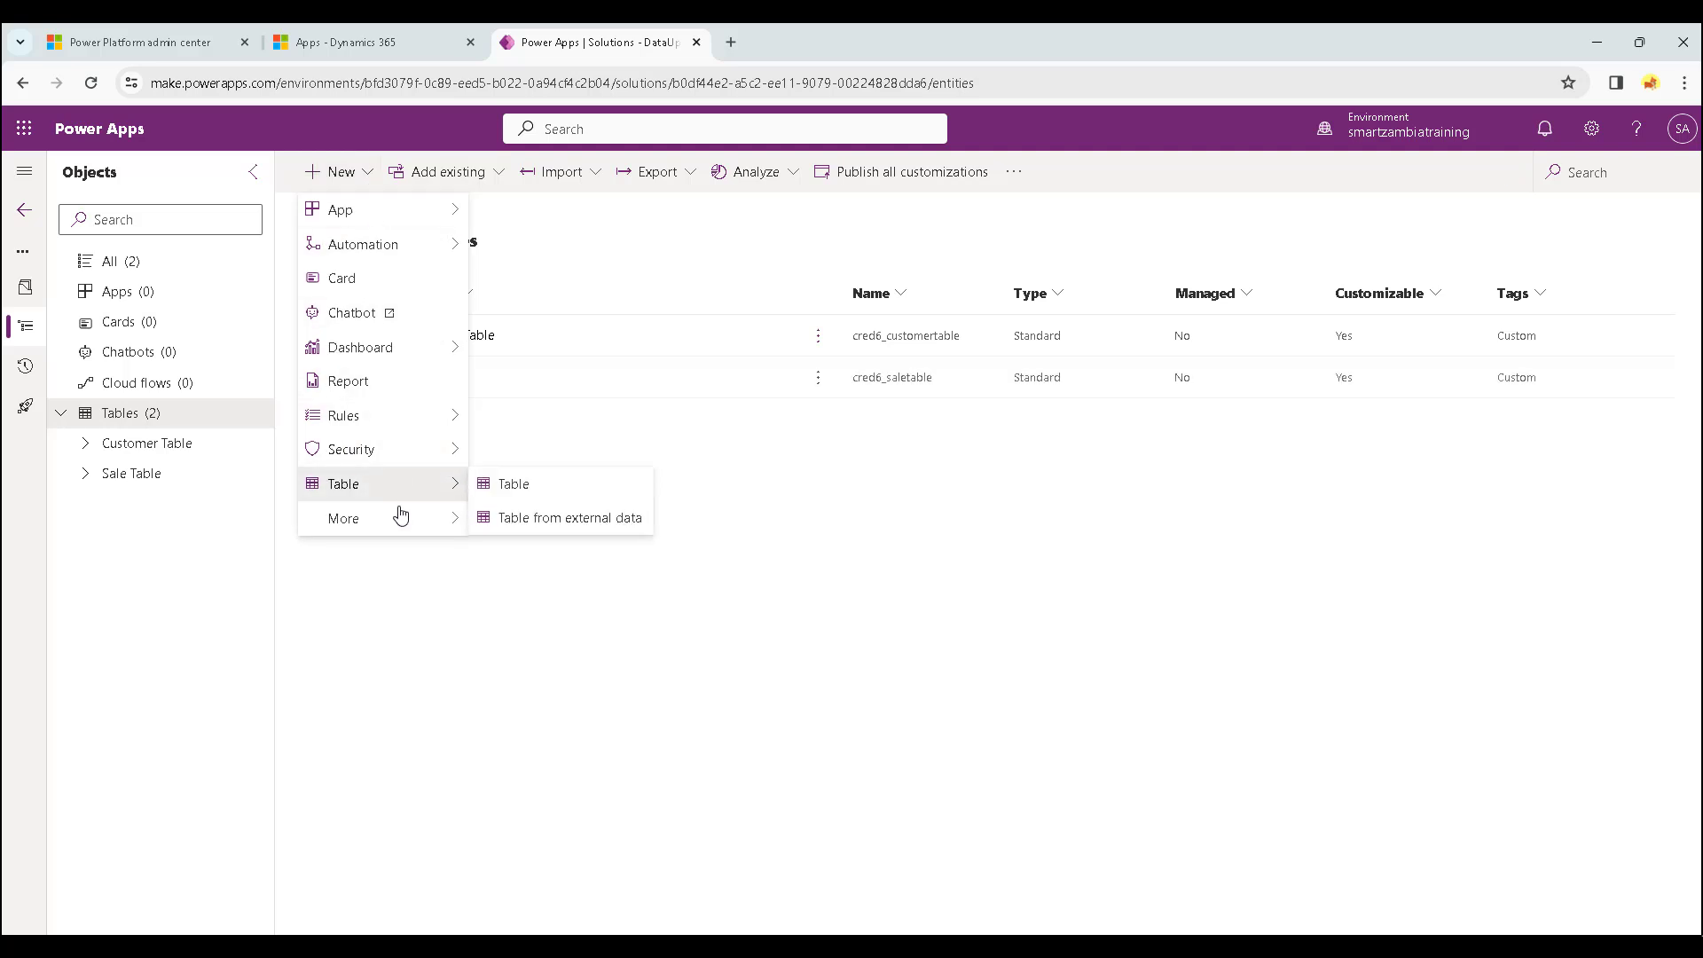
pyautogui.click(551, 495)
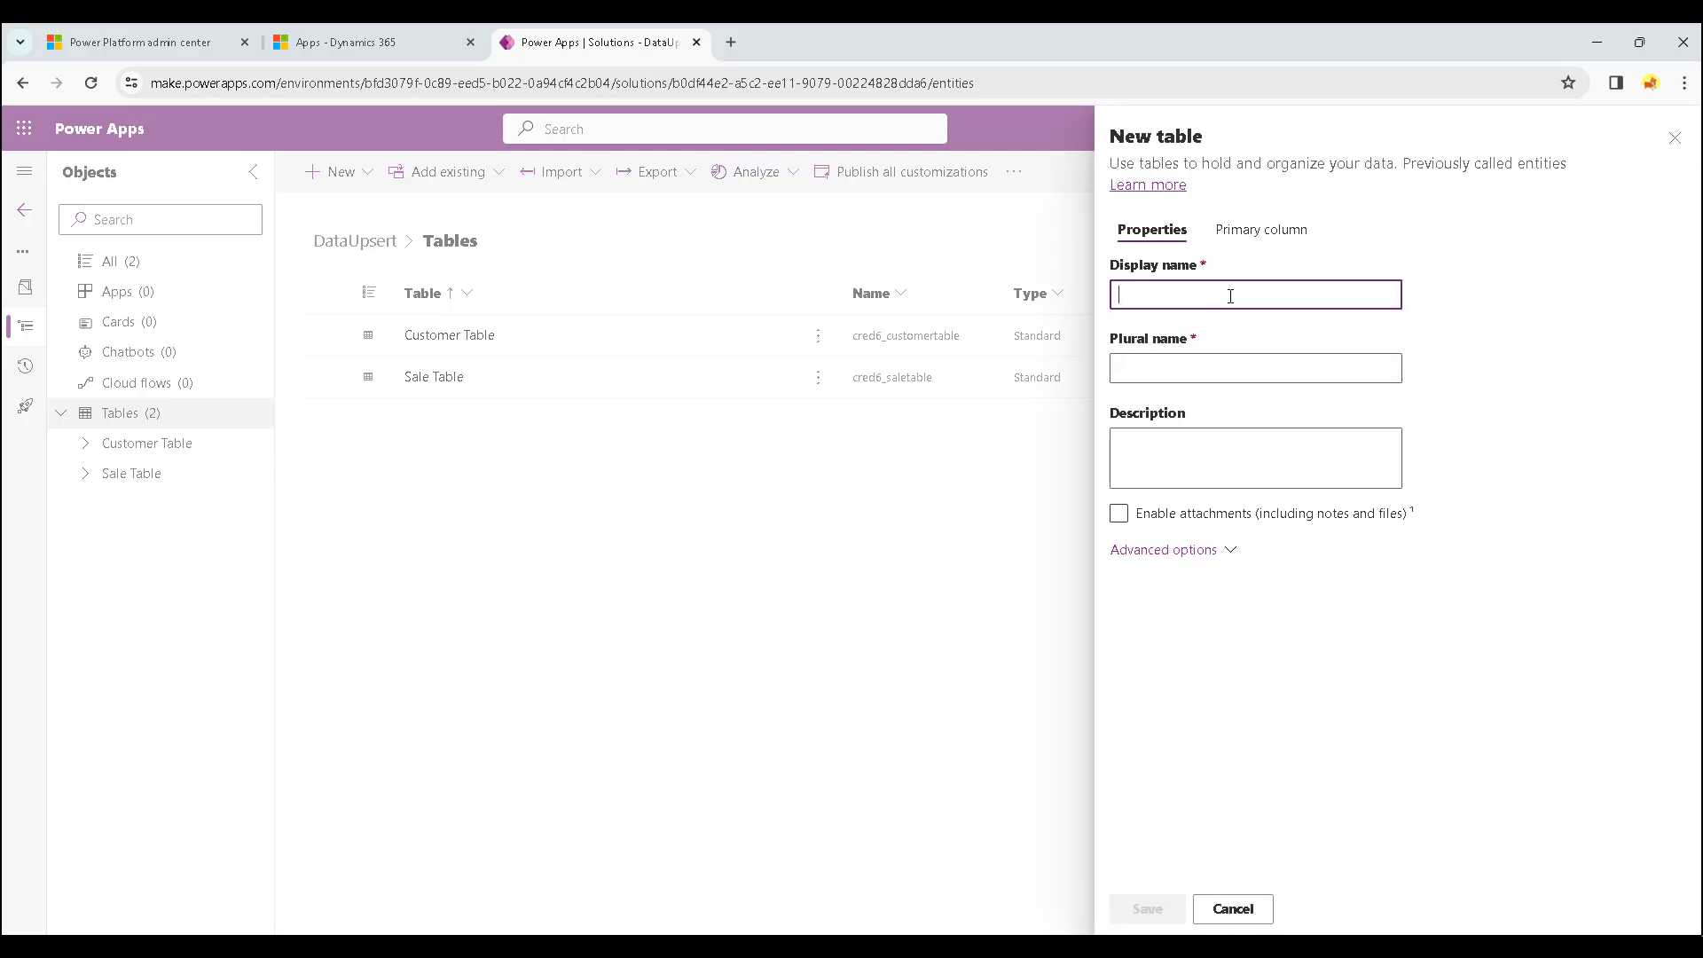
pyautogui.write('Item ')
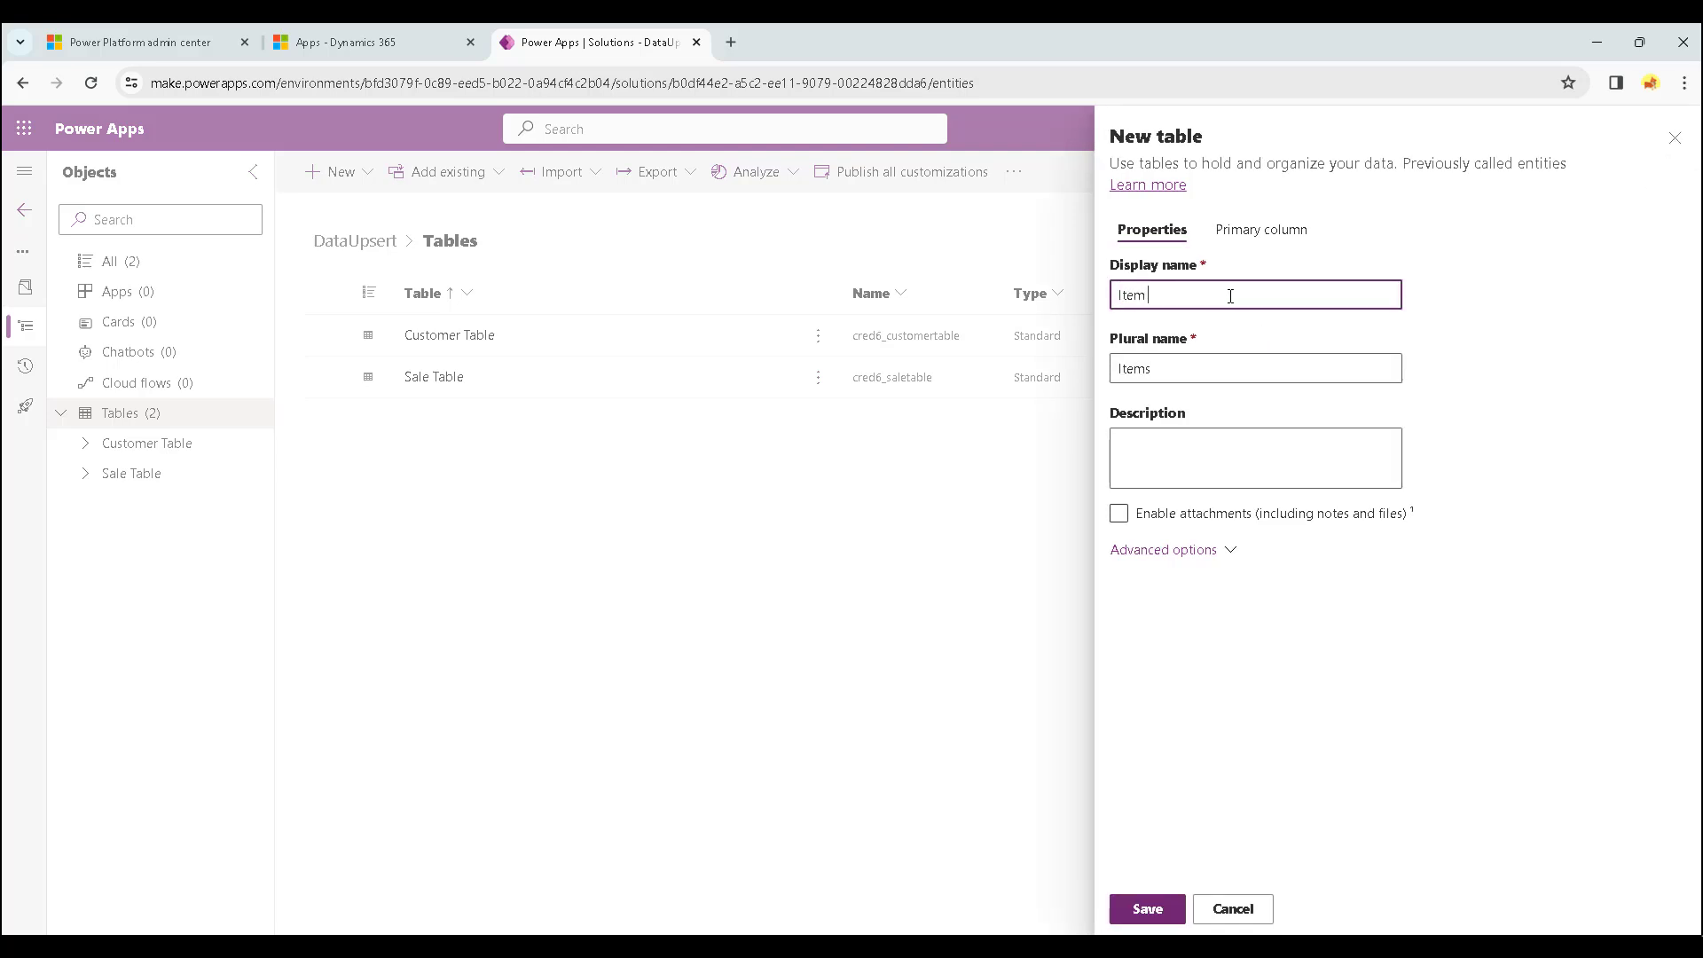
pyautogui.write('Table')
pyautogui.click(1161, 918)
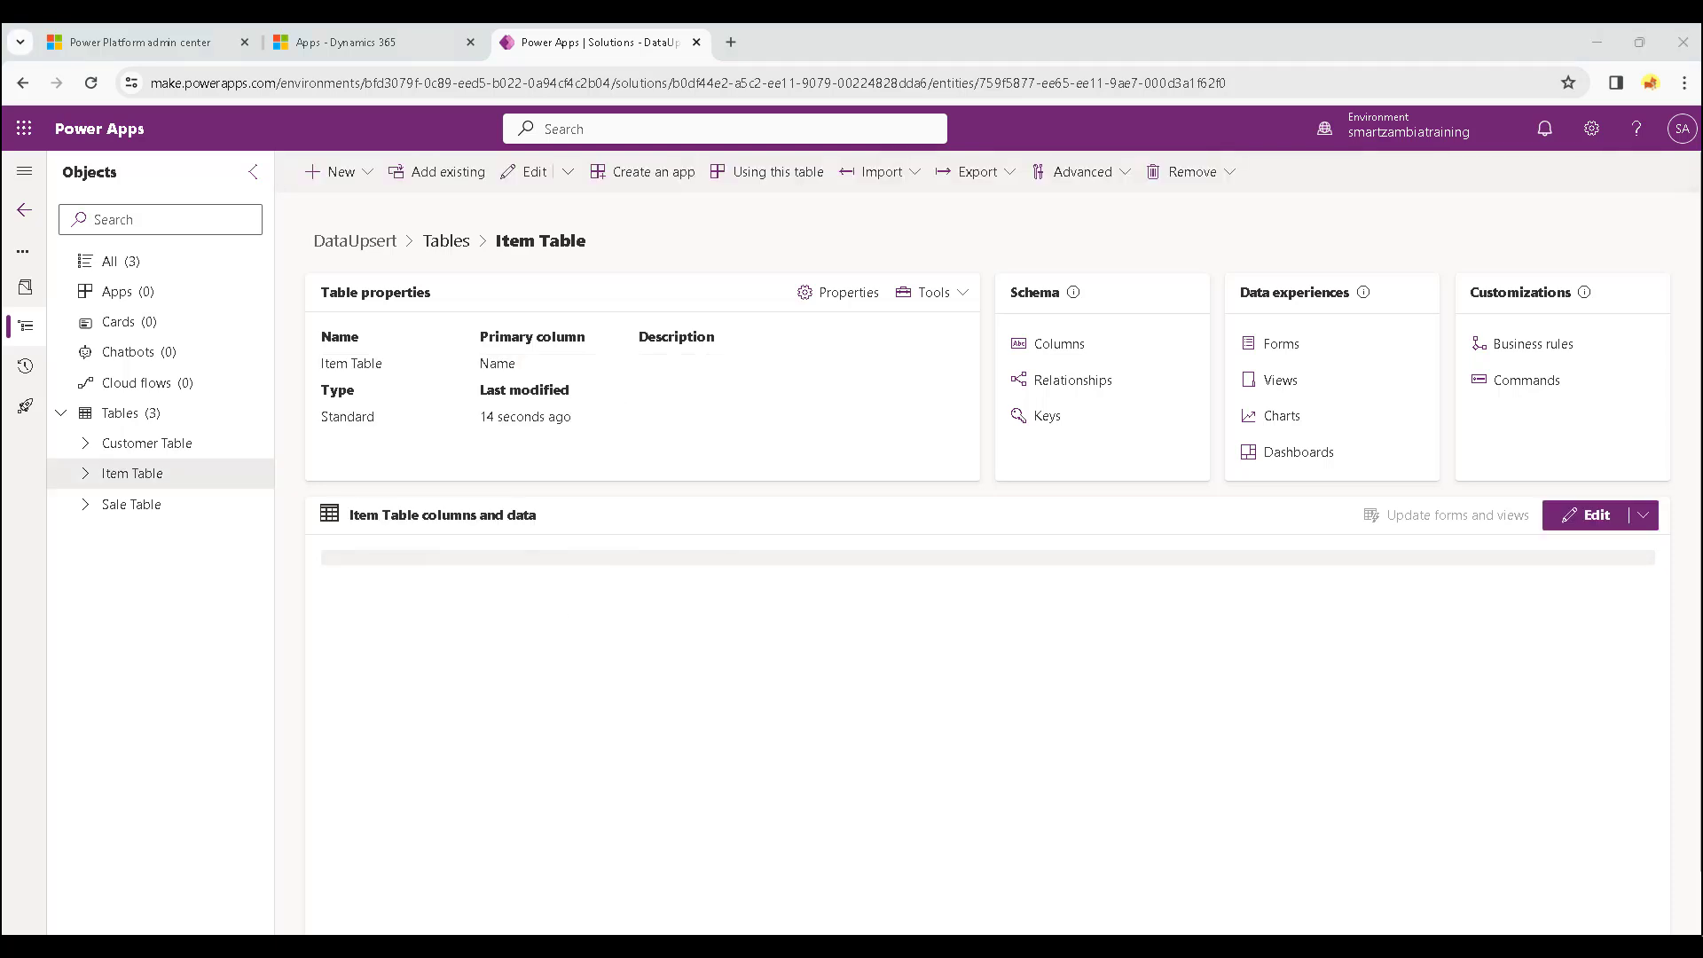
# Open the Item Table's columns and add a Single line of text column named Item ID.
pyautogui.click(86, 476)
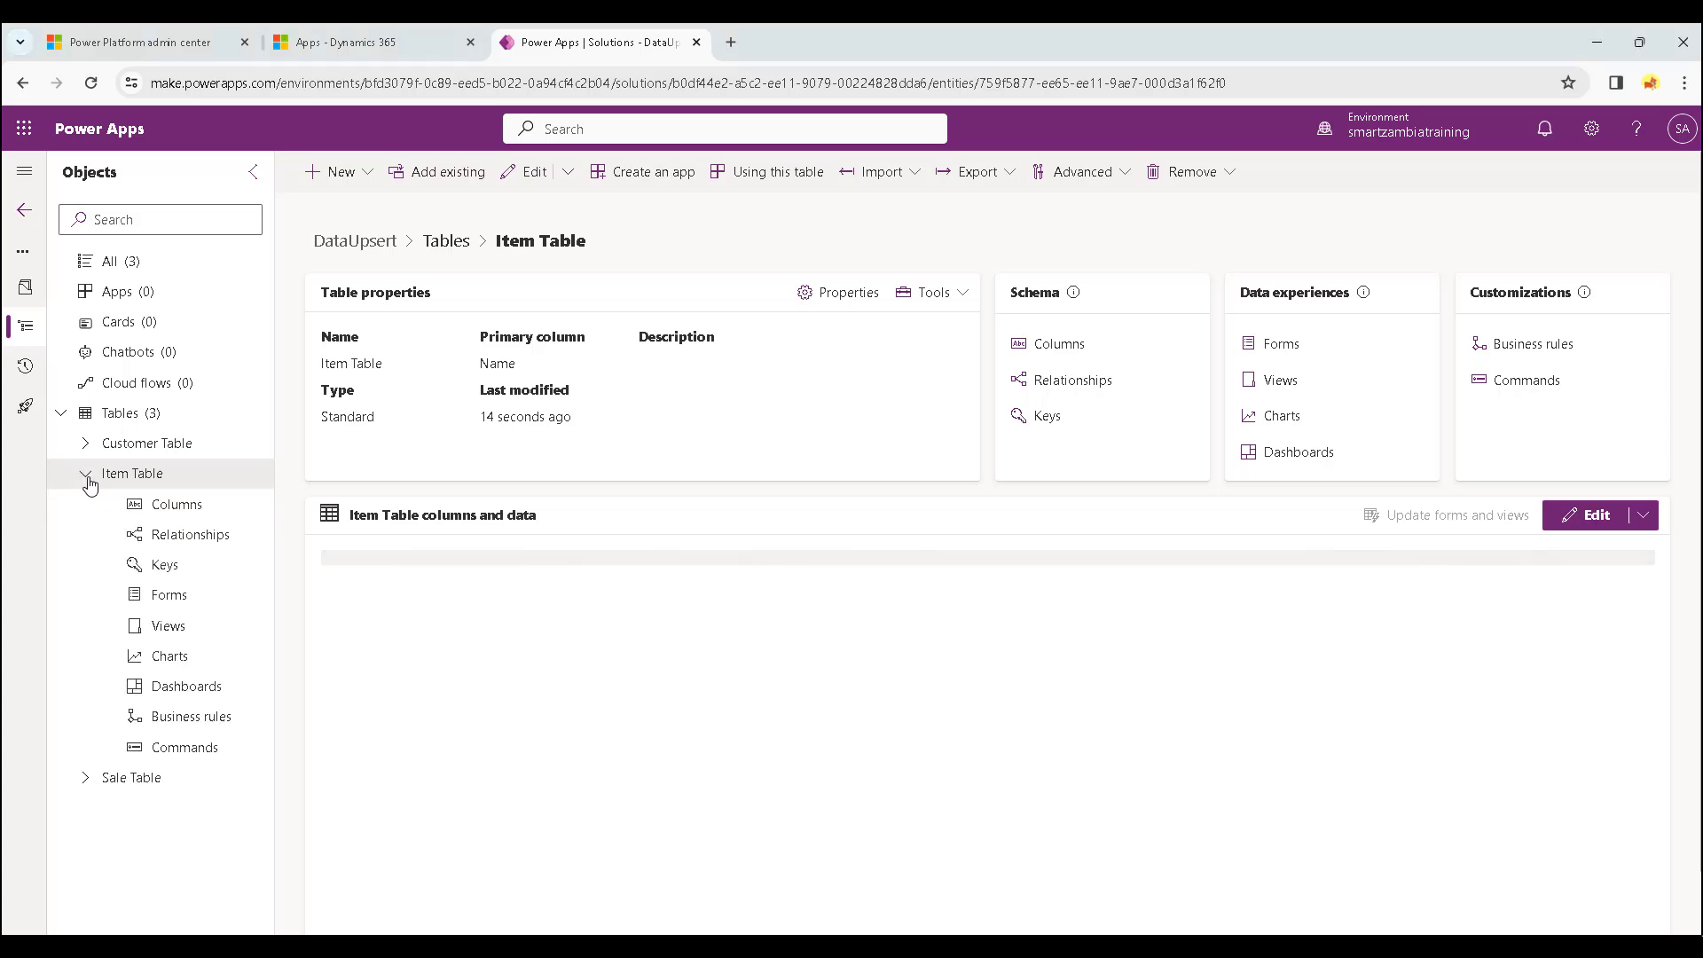
pyautogui.click(177, 504)
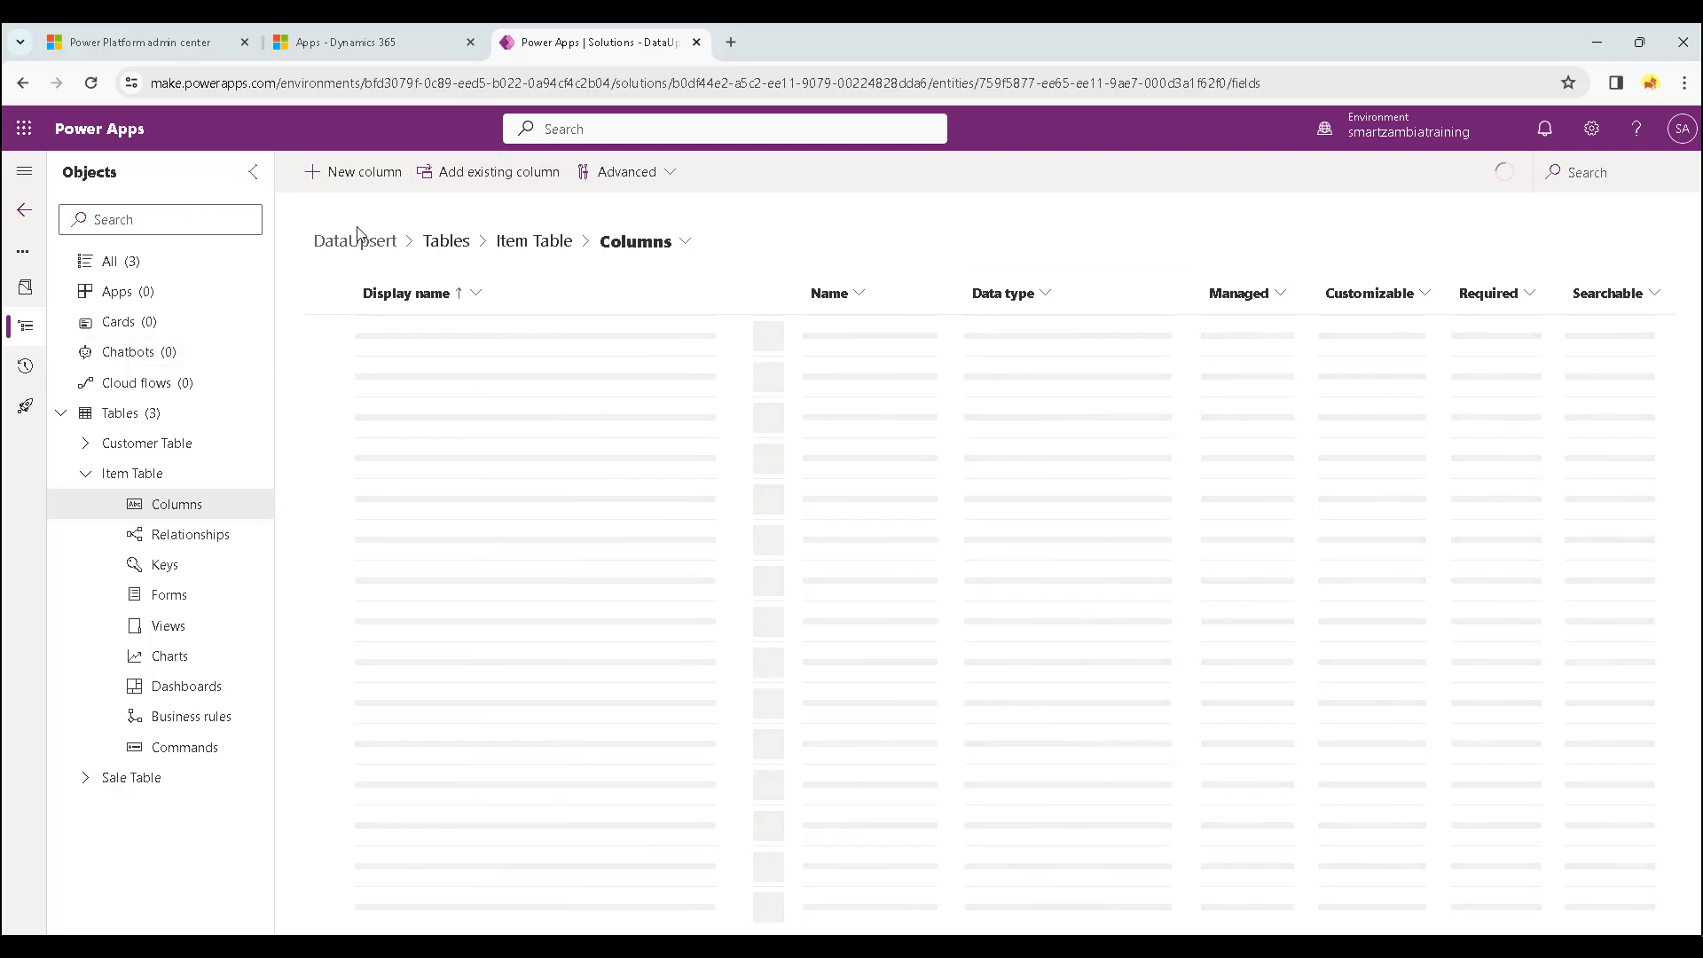
pyautogui.click(355, 174)
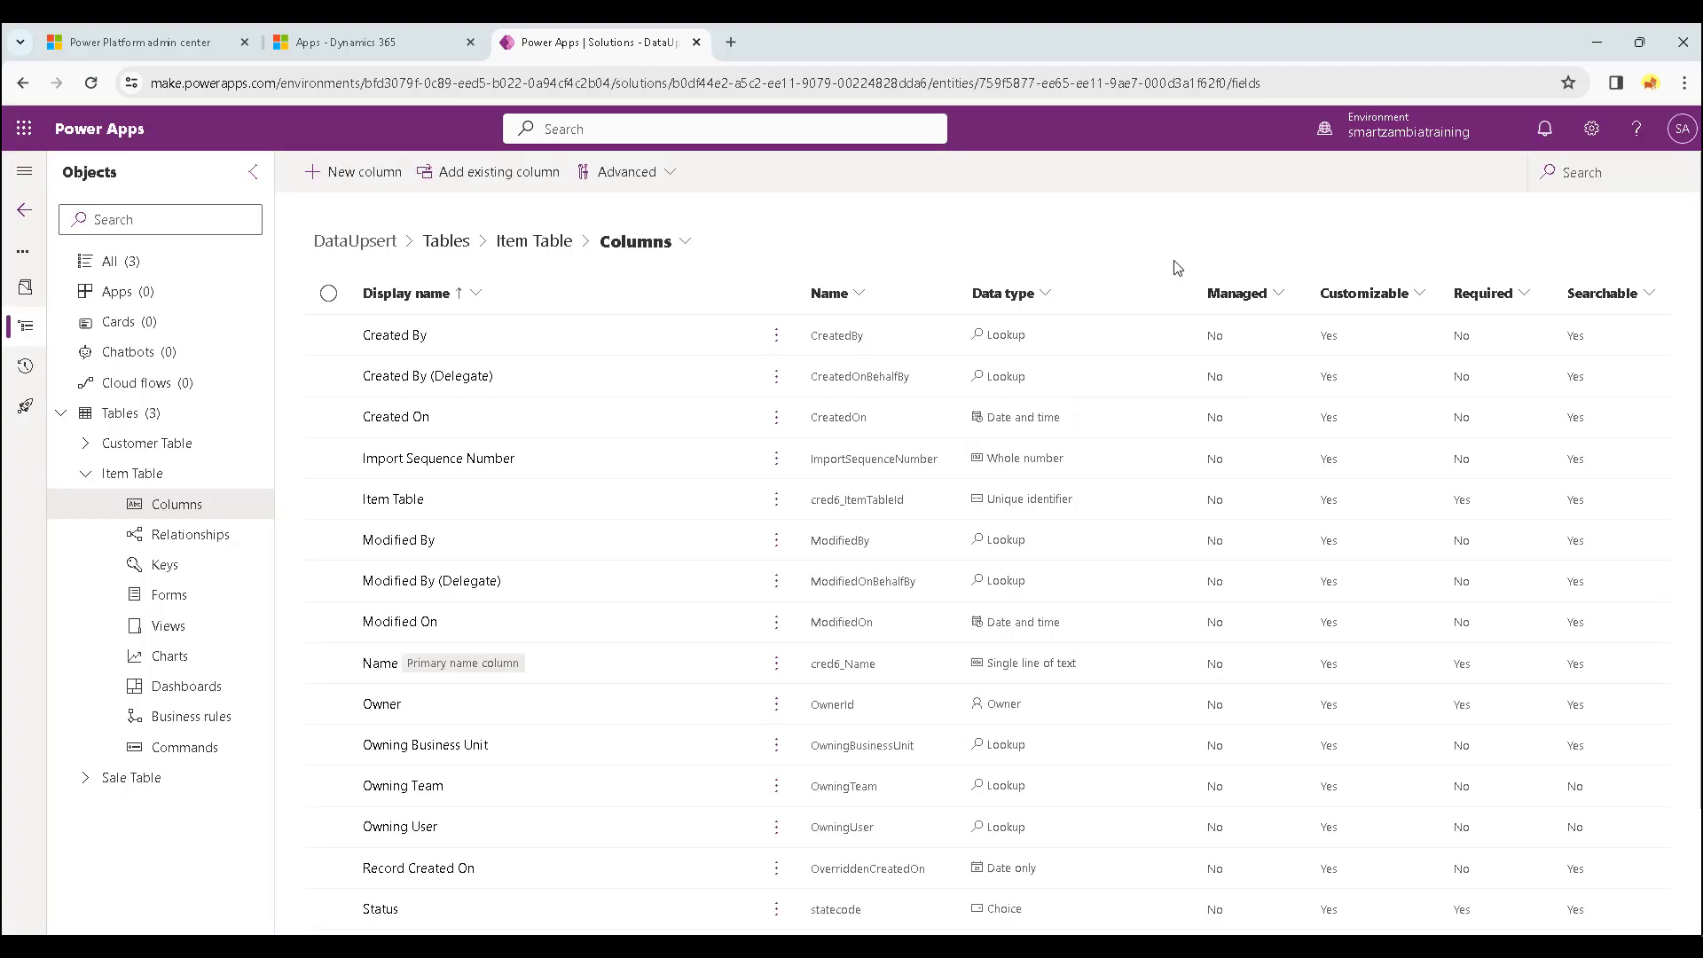
pyautogui.click(349, 174)
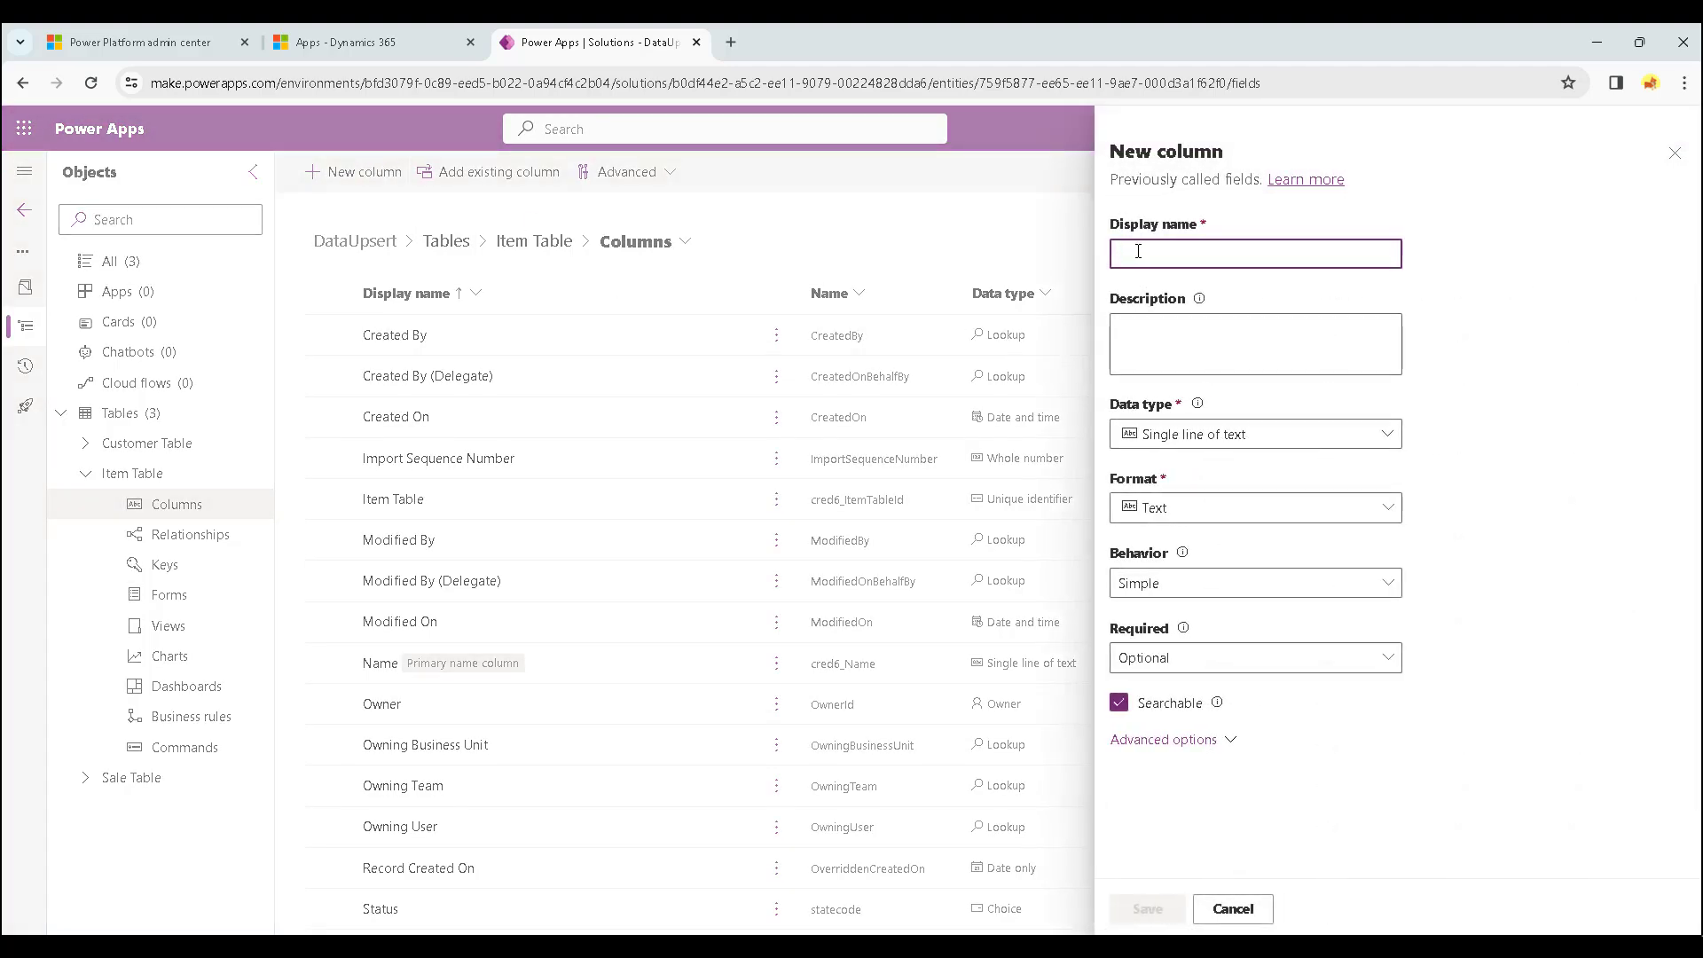
pyautogui.write('Item ')
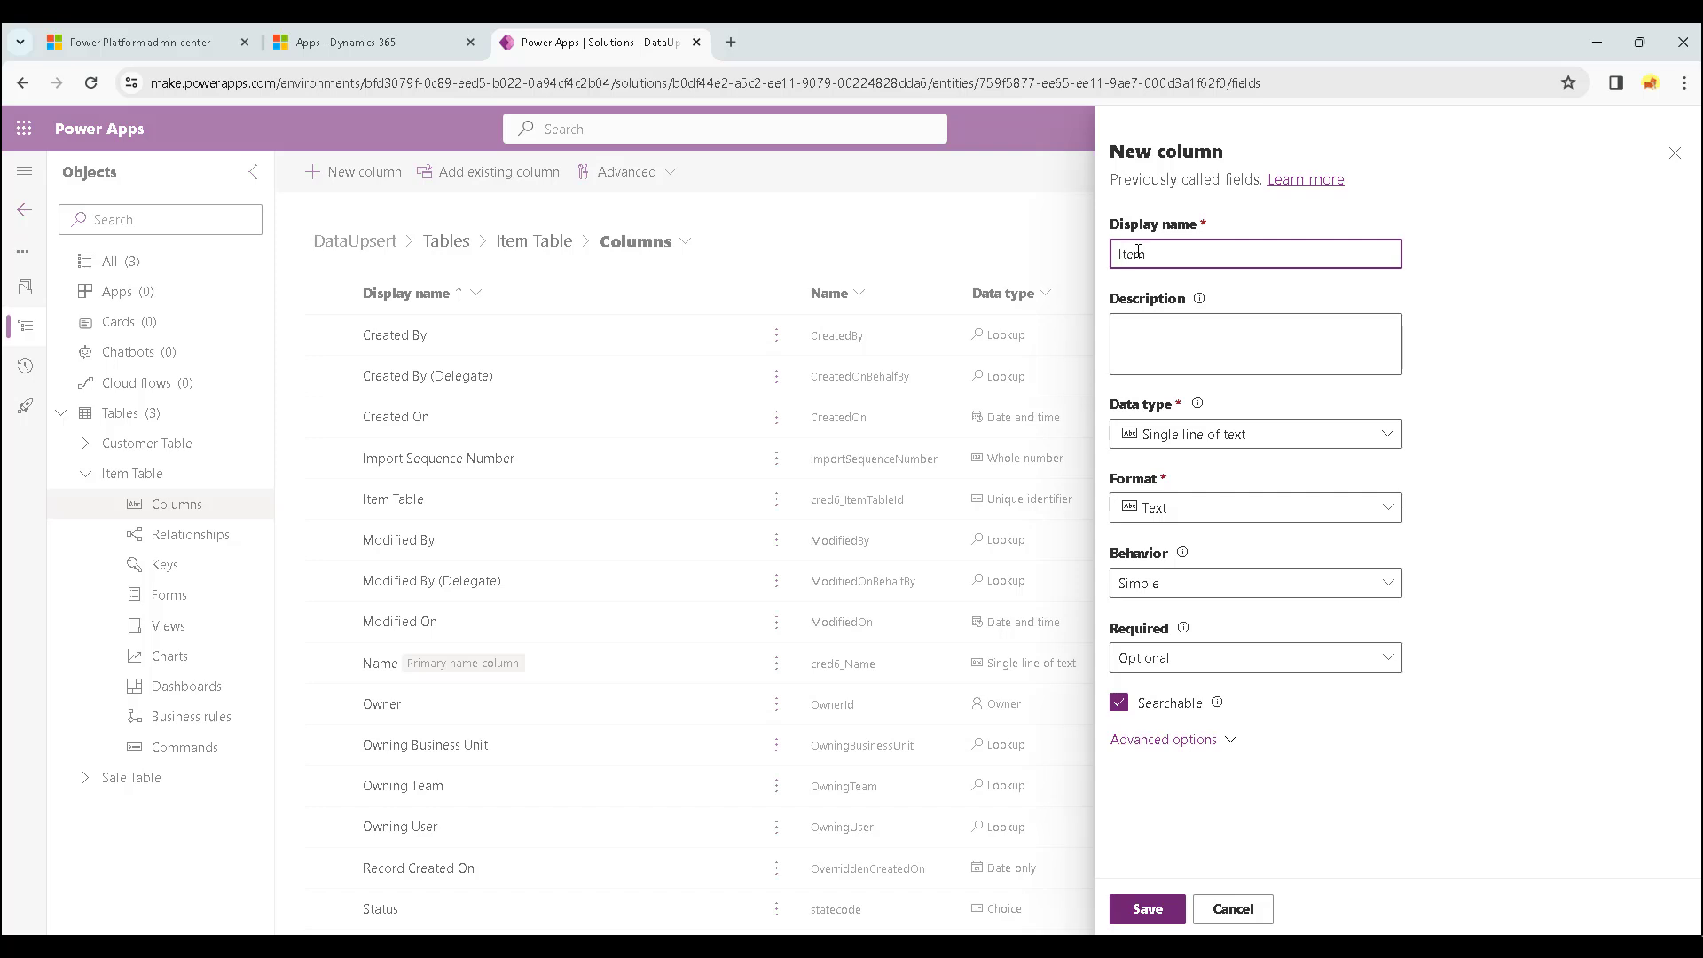
pyautogui.write('ID')
pyautogui.click(1144, 908)
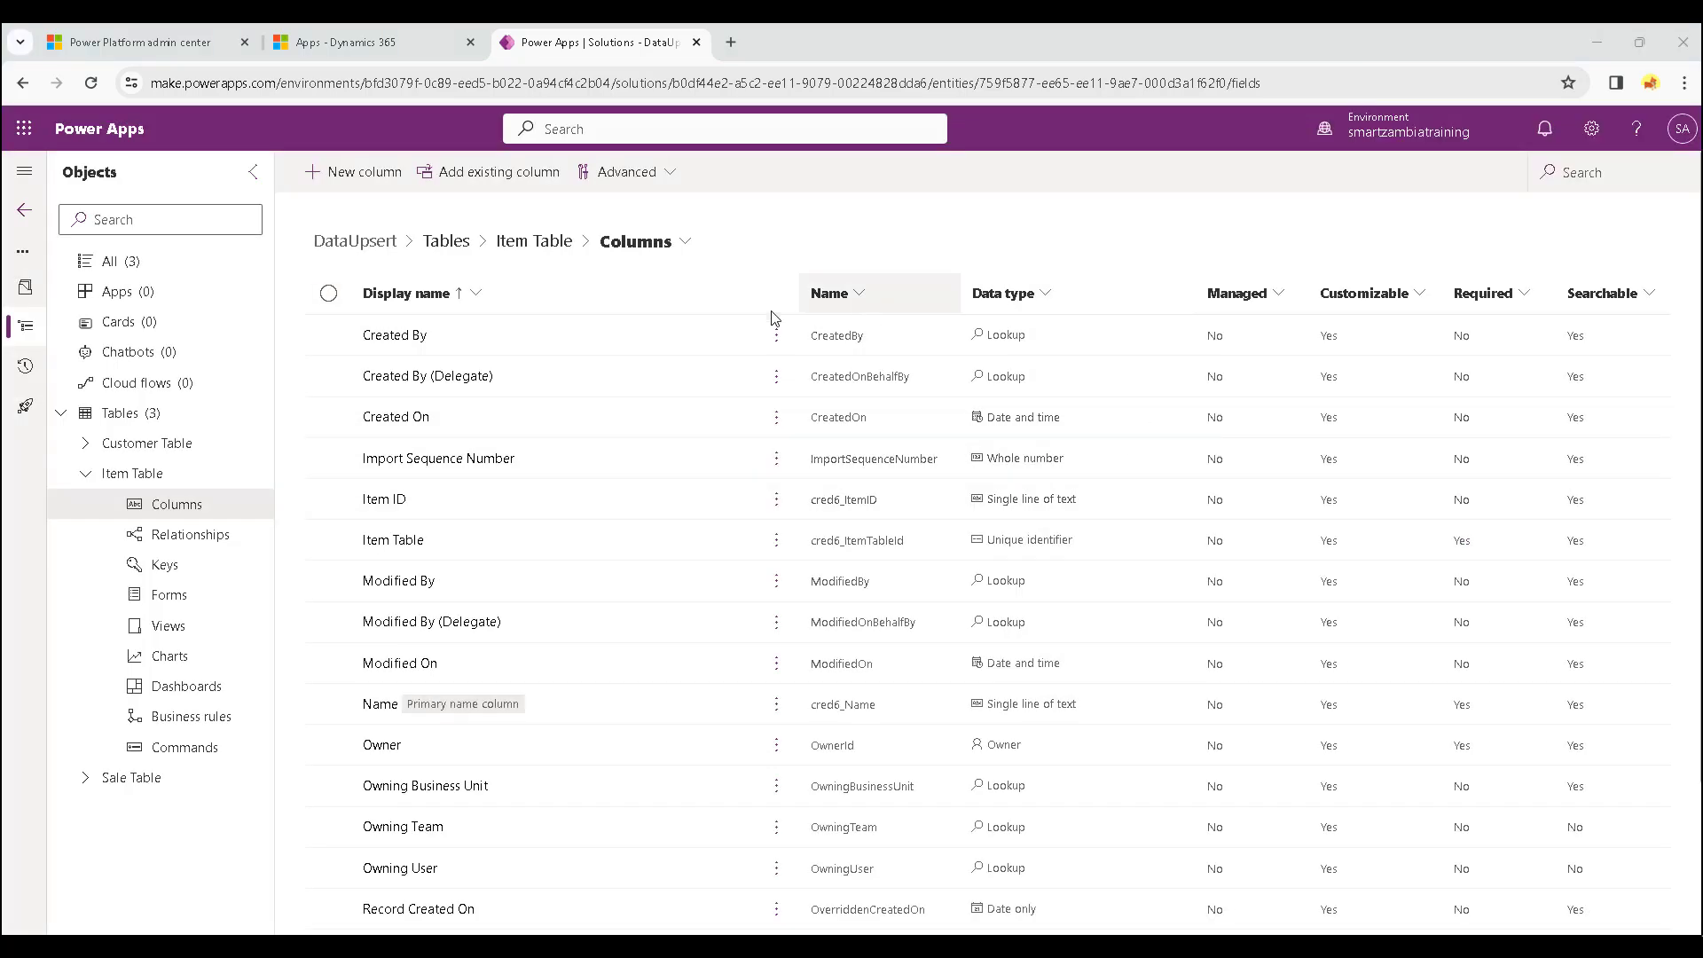
pyautogui.click(395, 182)
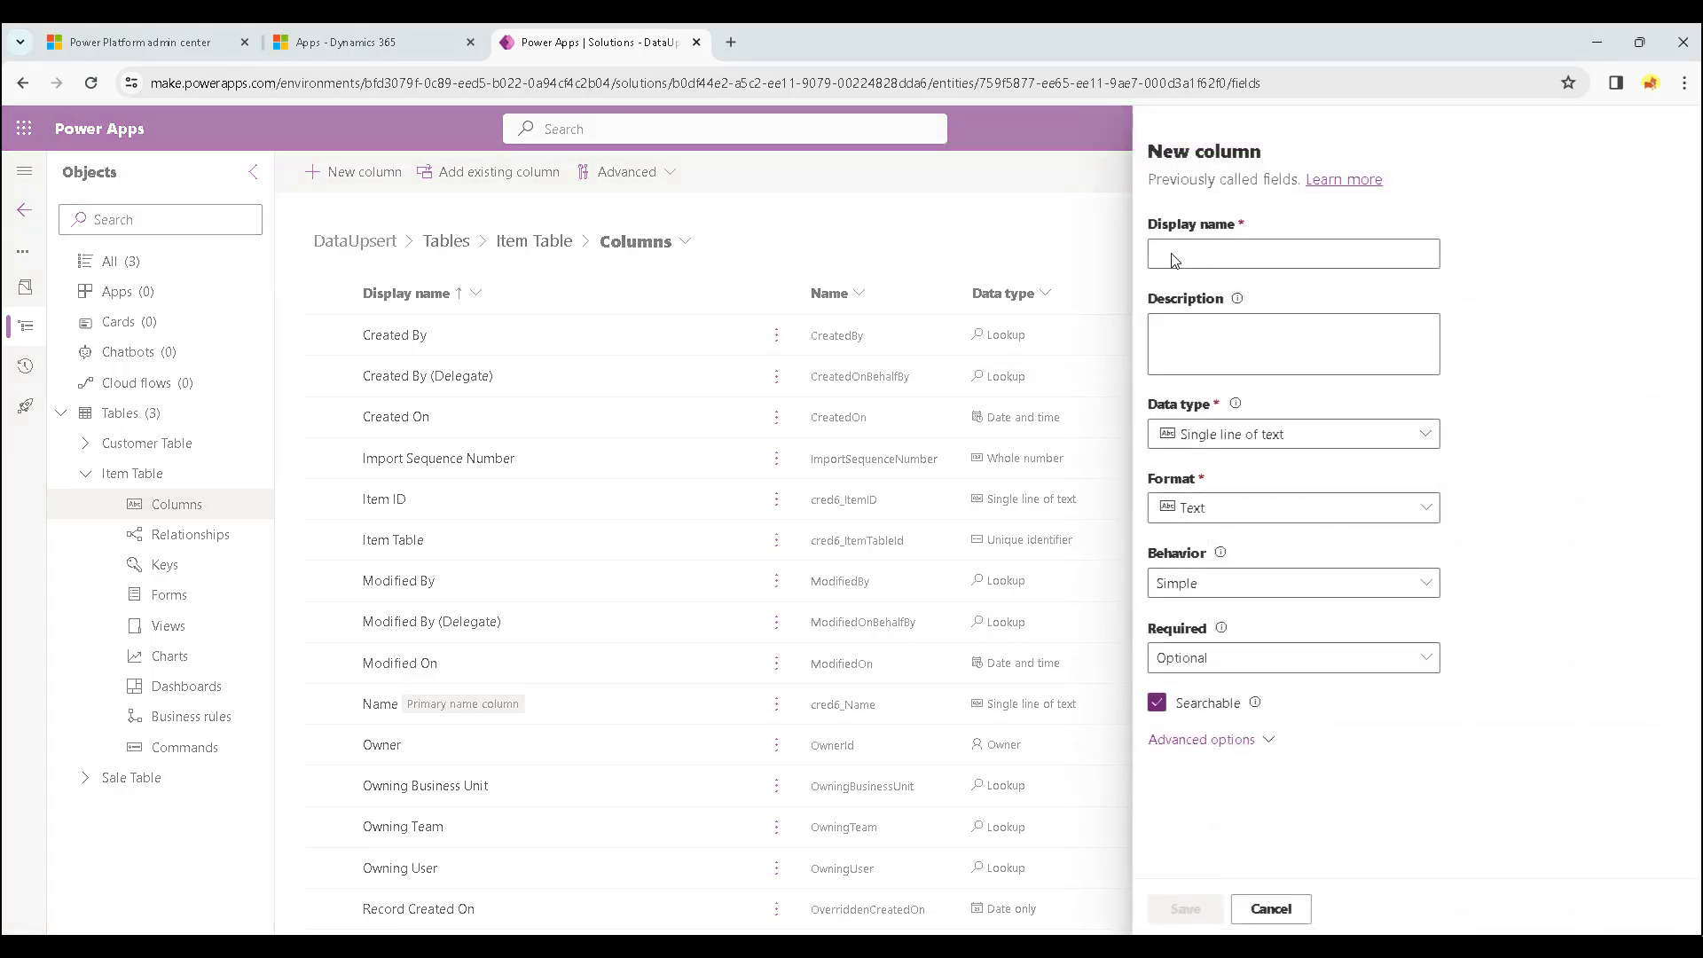
pyautogui.press('Escape')
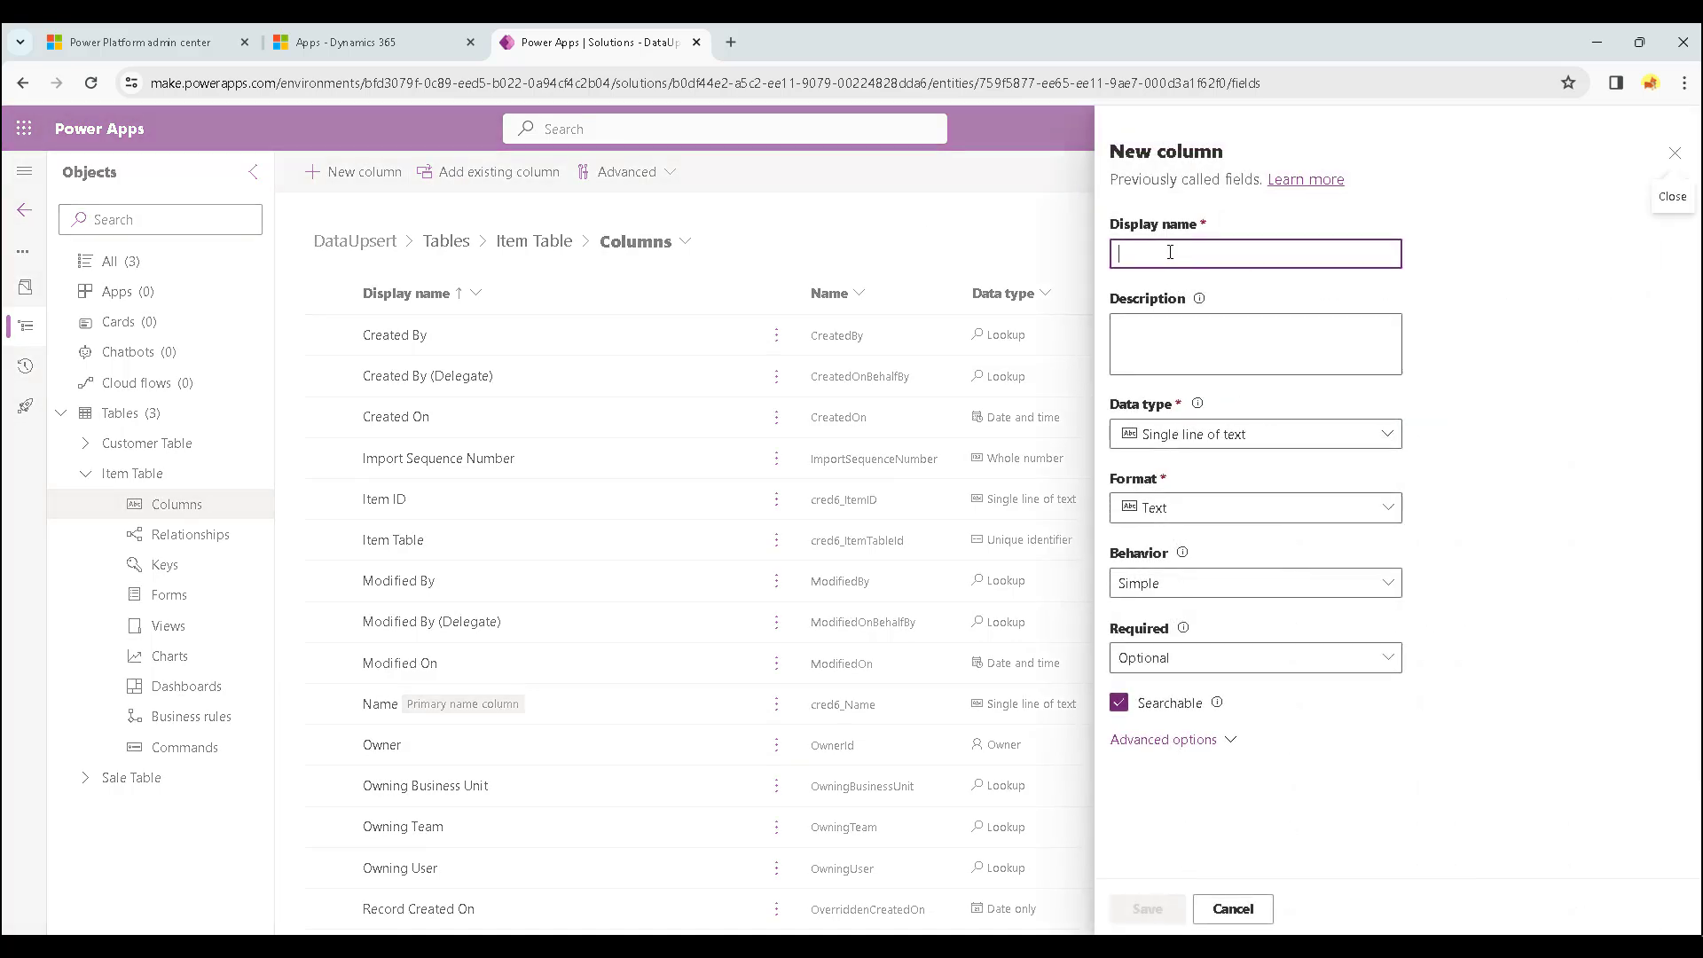
pyautogui.write('Cus')
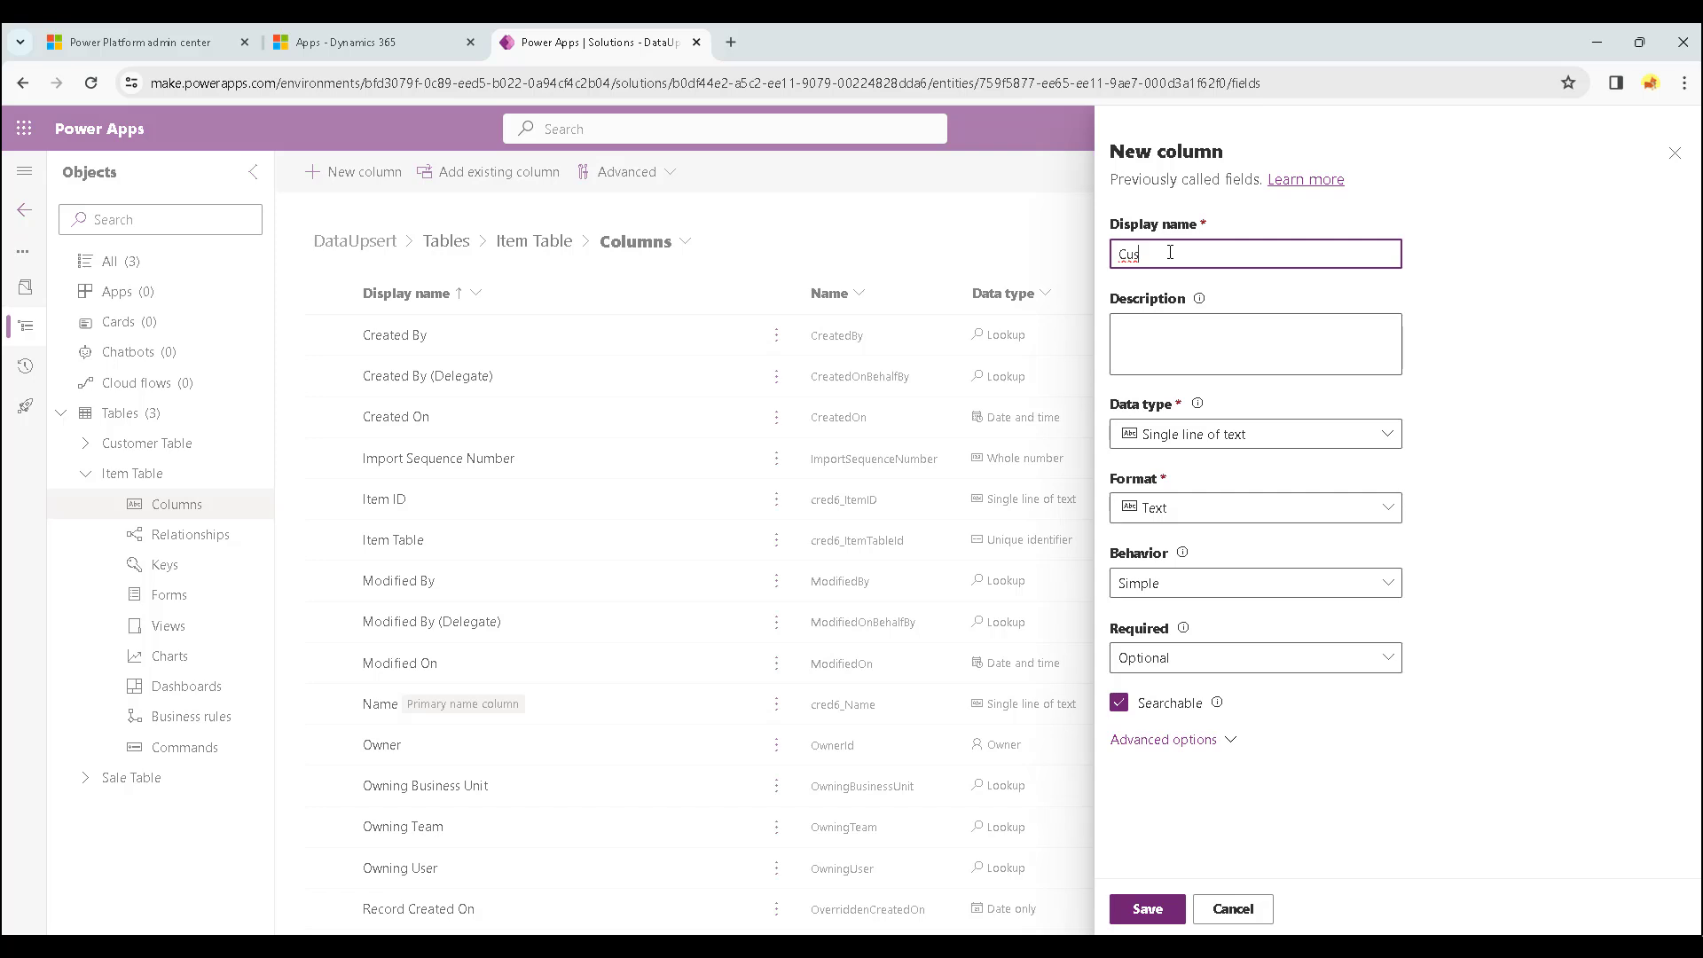
pyautogui.press('BackSpace')
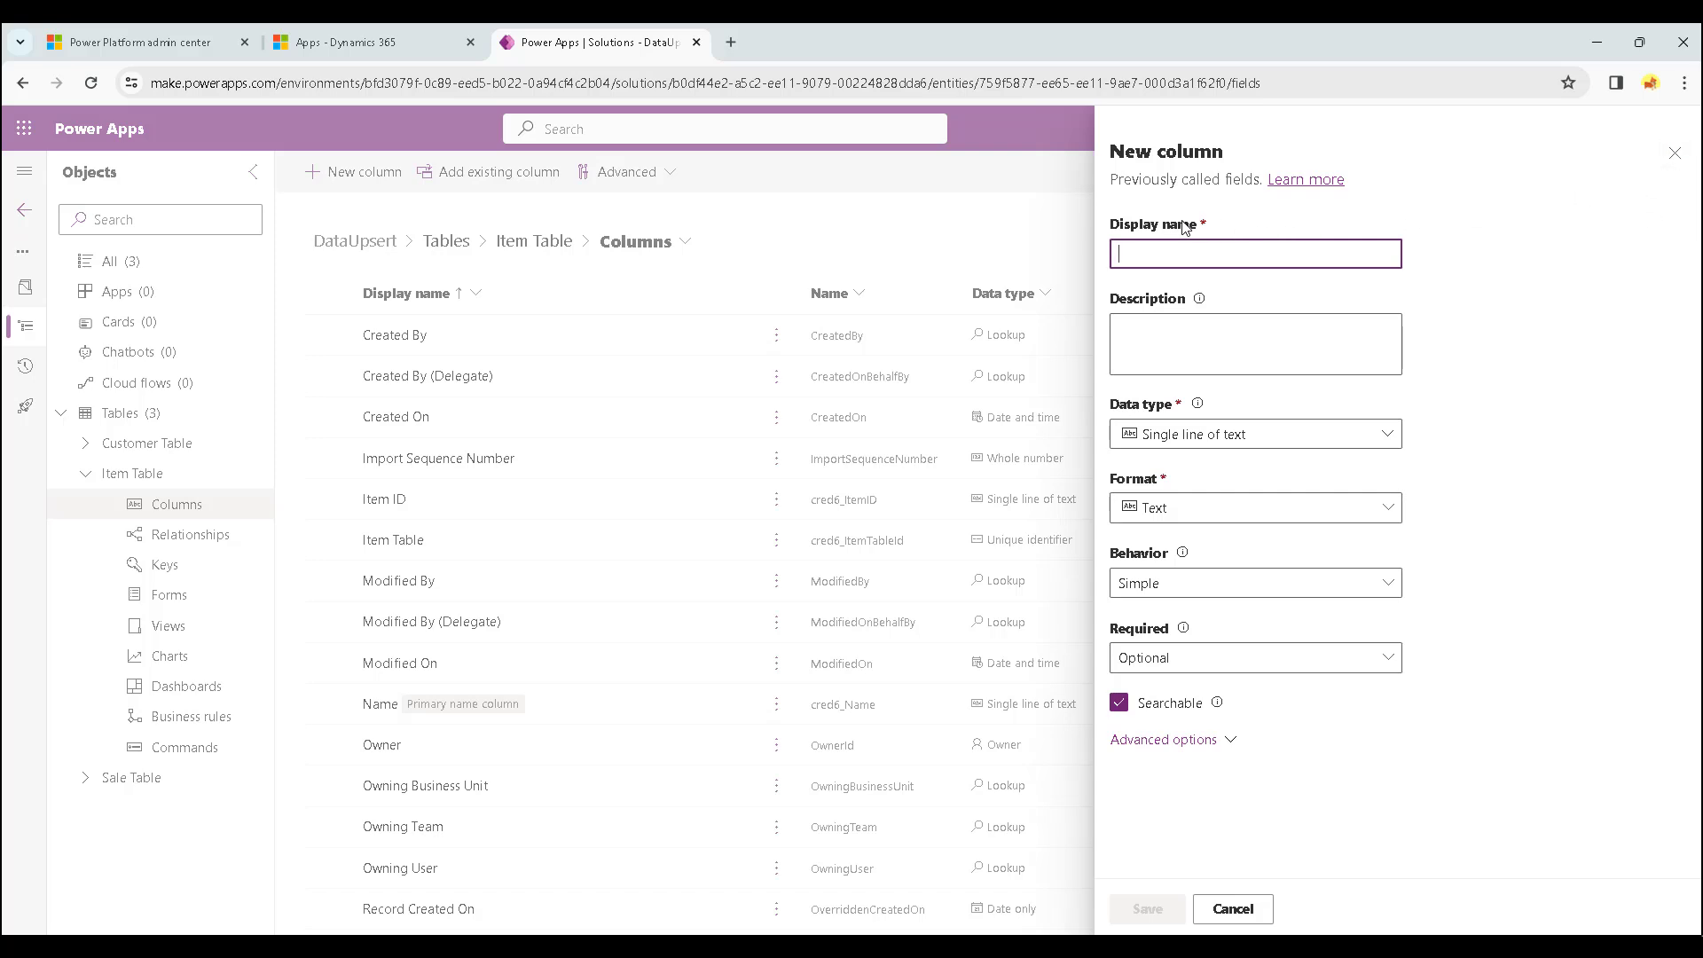
pyautogui.click(1677, 160)
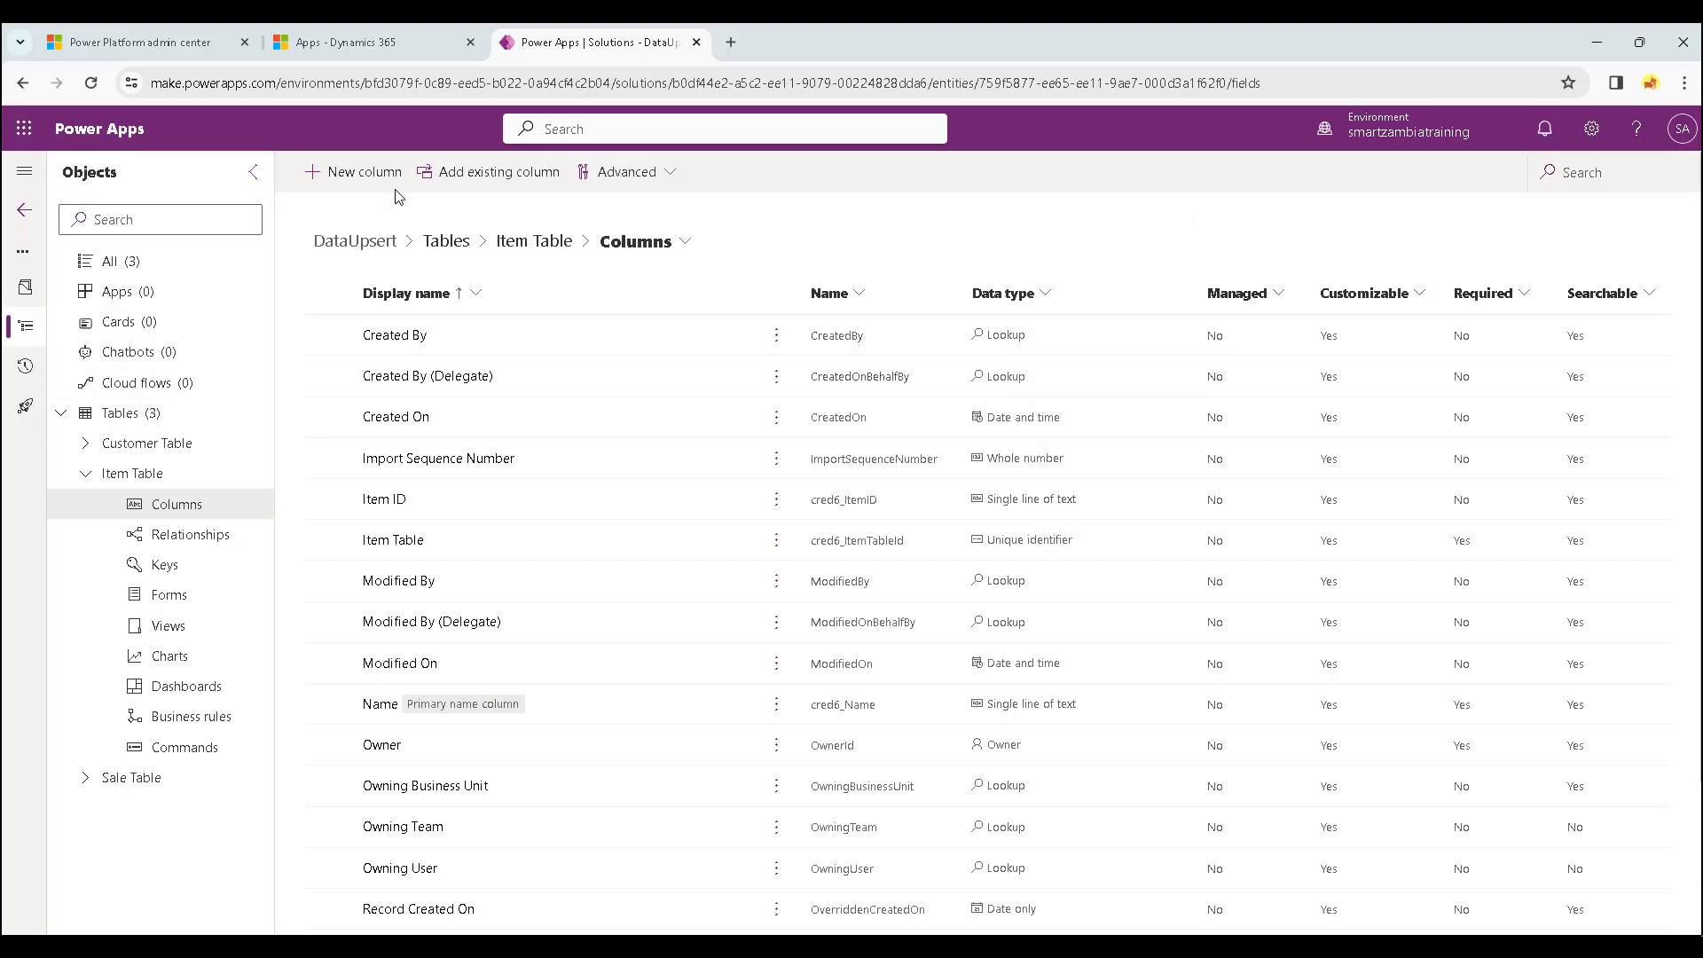
# Add a Single line of text column named Item Name to the Item Table.
pyautogui.click(376, 172)
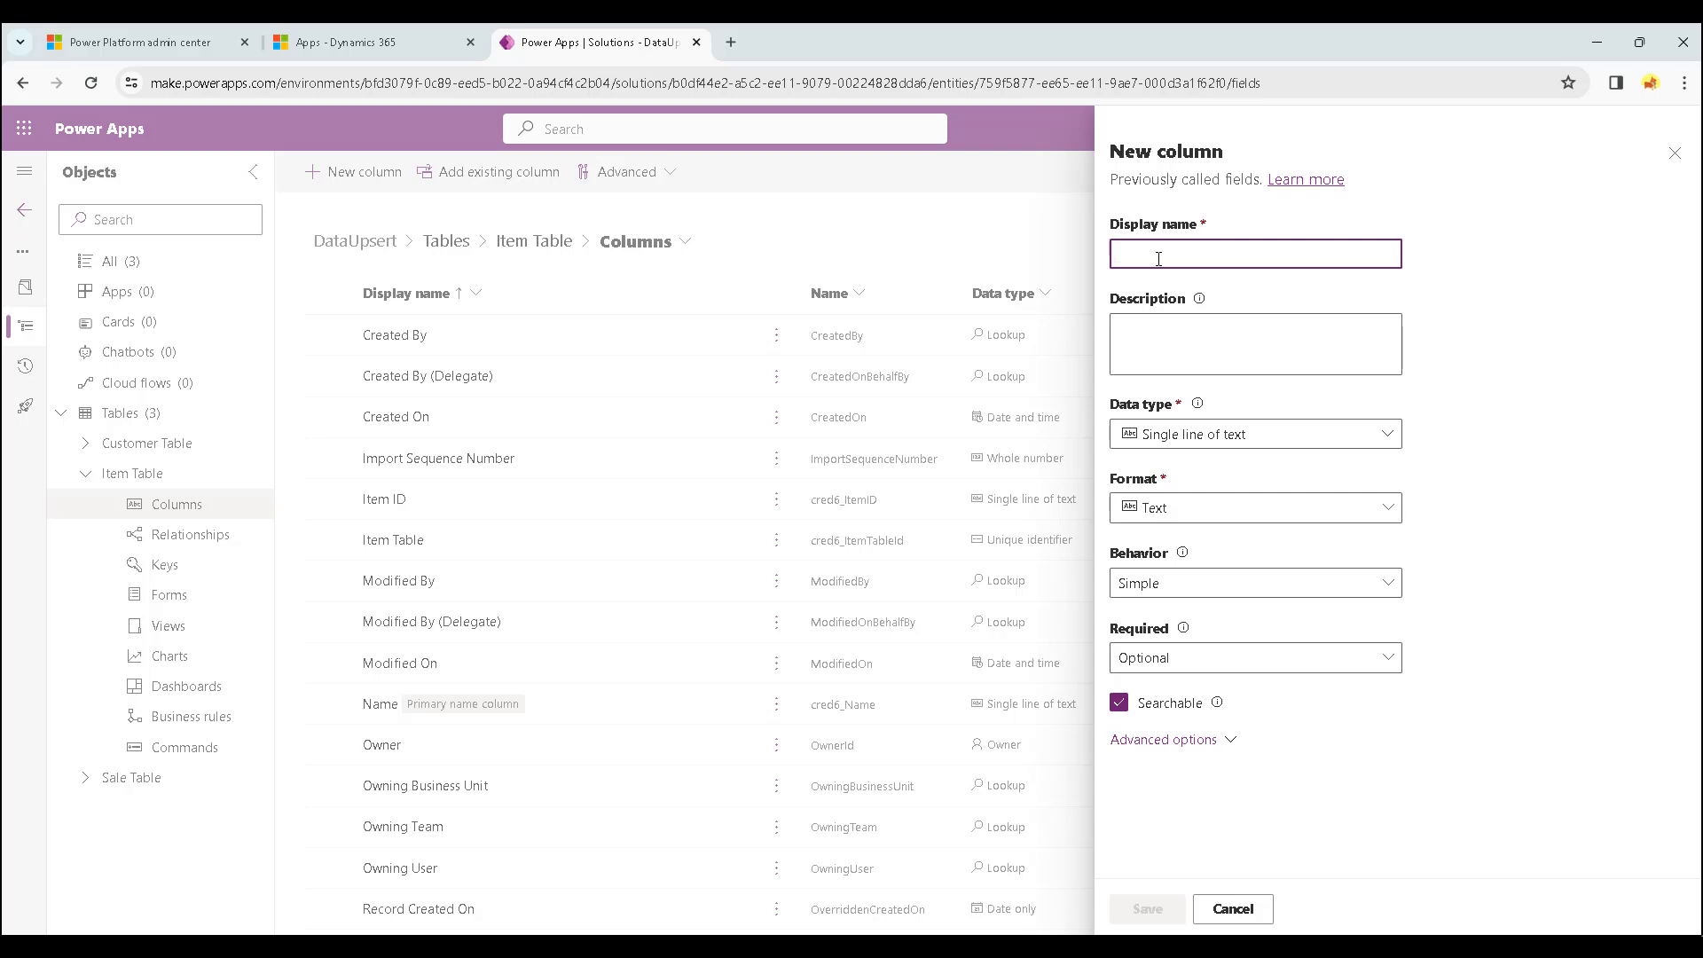
pyautogui.write('Item N')
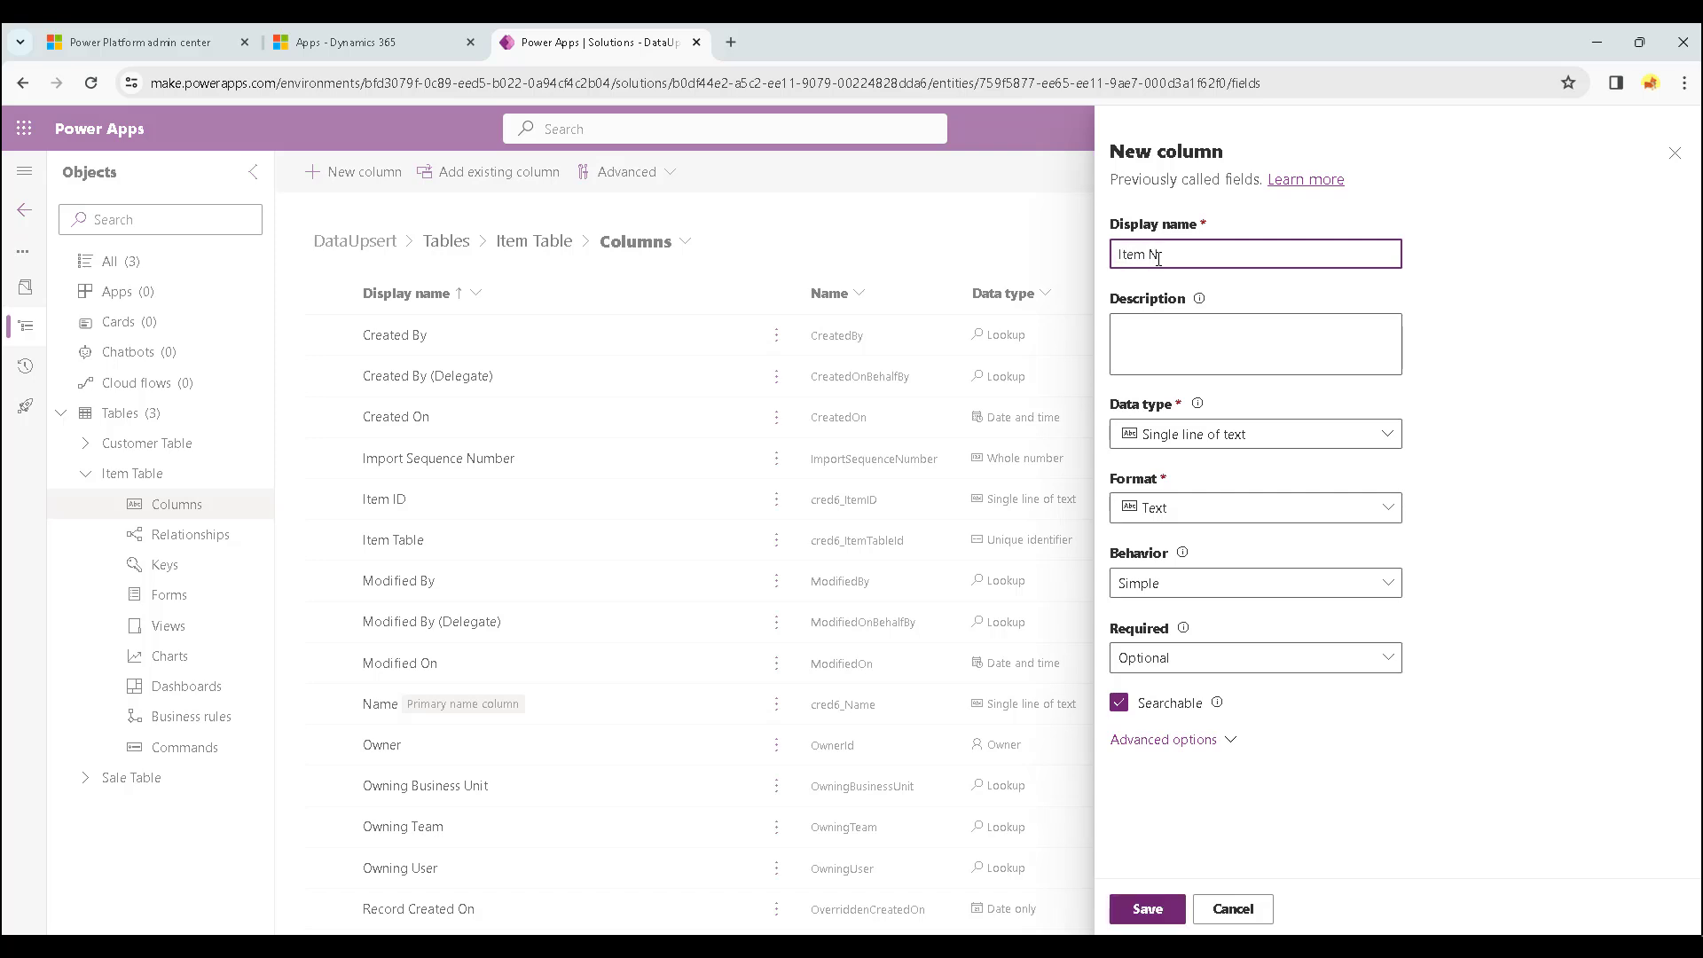
pyautogui.write('ame')
pyautogui.click(1151, 910)
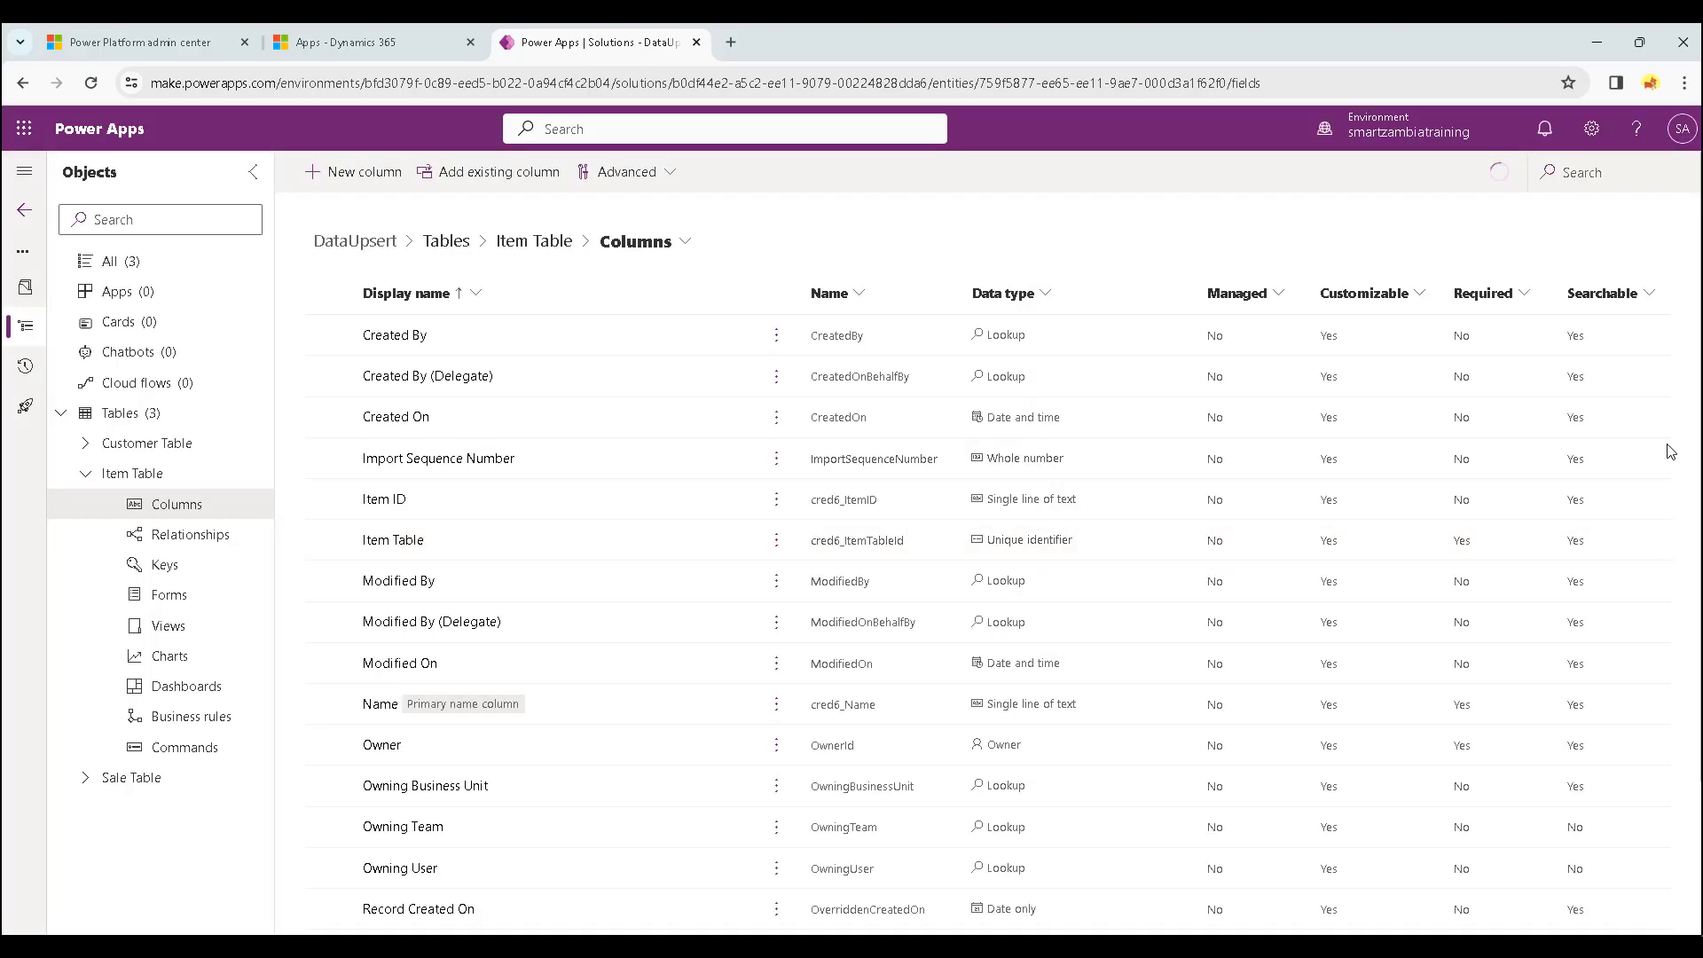
# Add a column named SKU with the Whole number data type to the Item Table.
pyautogui.click(353, 172)
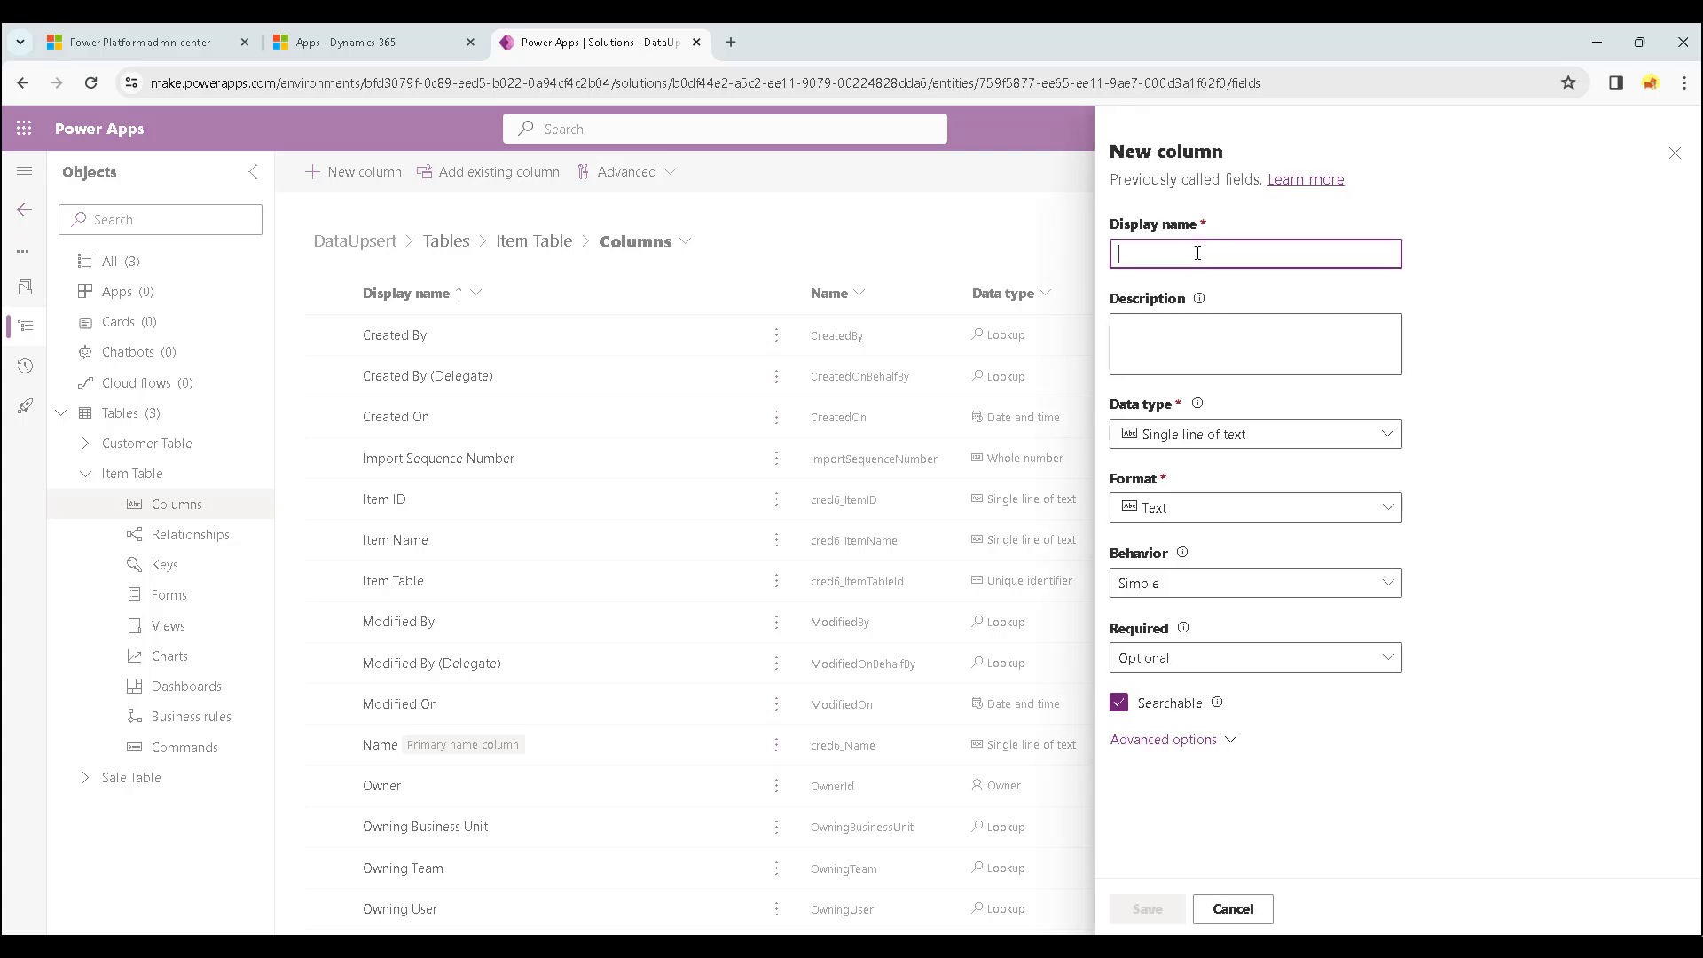
pyautogui.write('SKU')
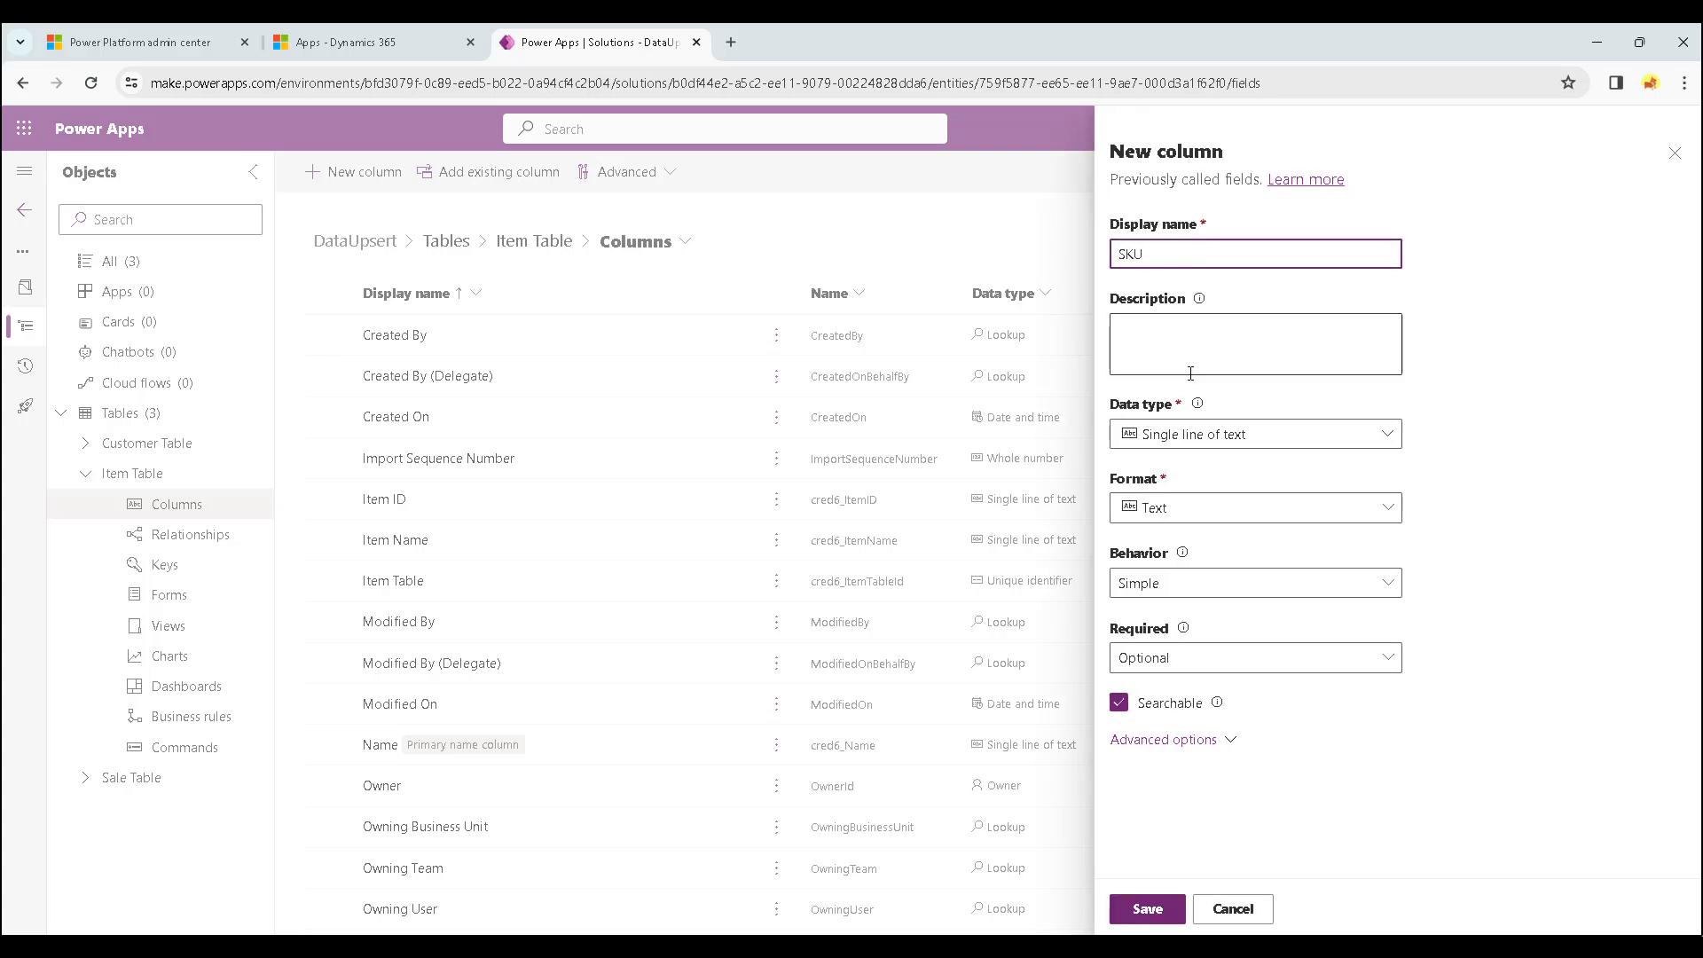
pyautogui.click(1237, 433)
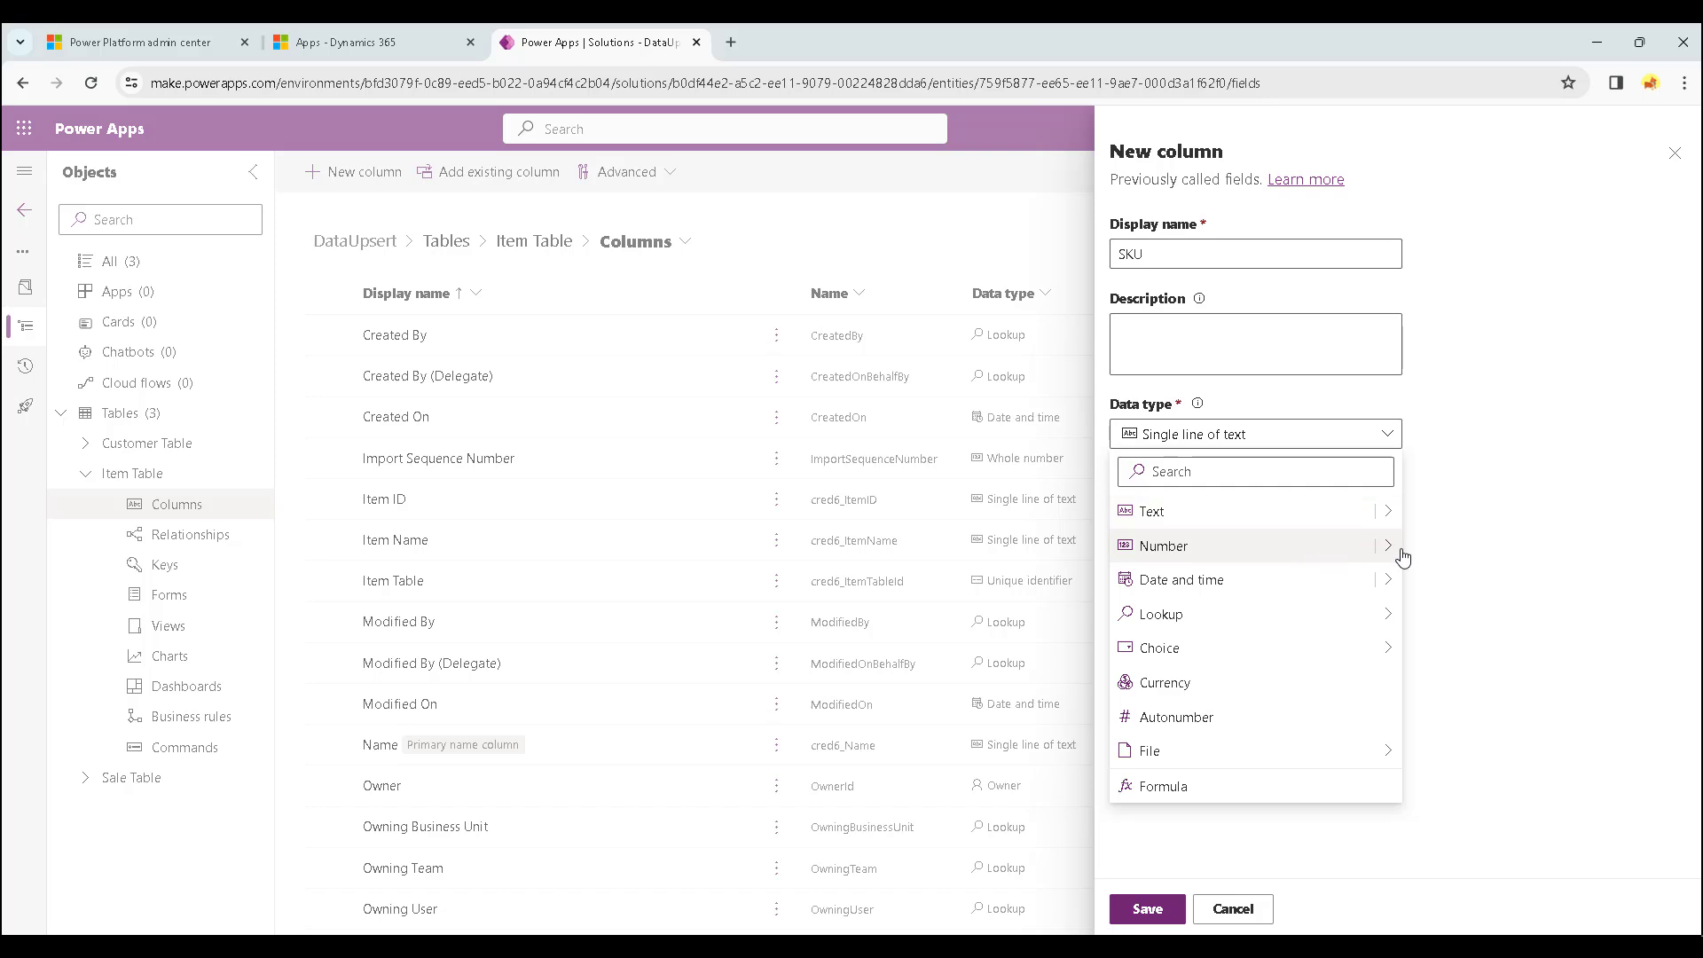
pyautogui.moveTo(1395, 553)
pyautogui.click(1455, 548)
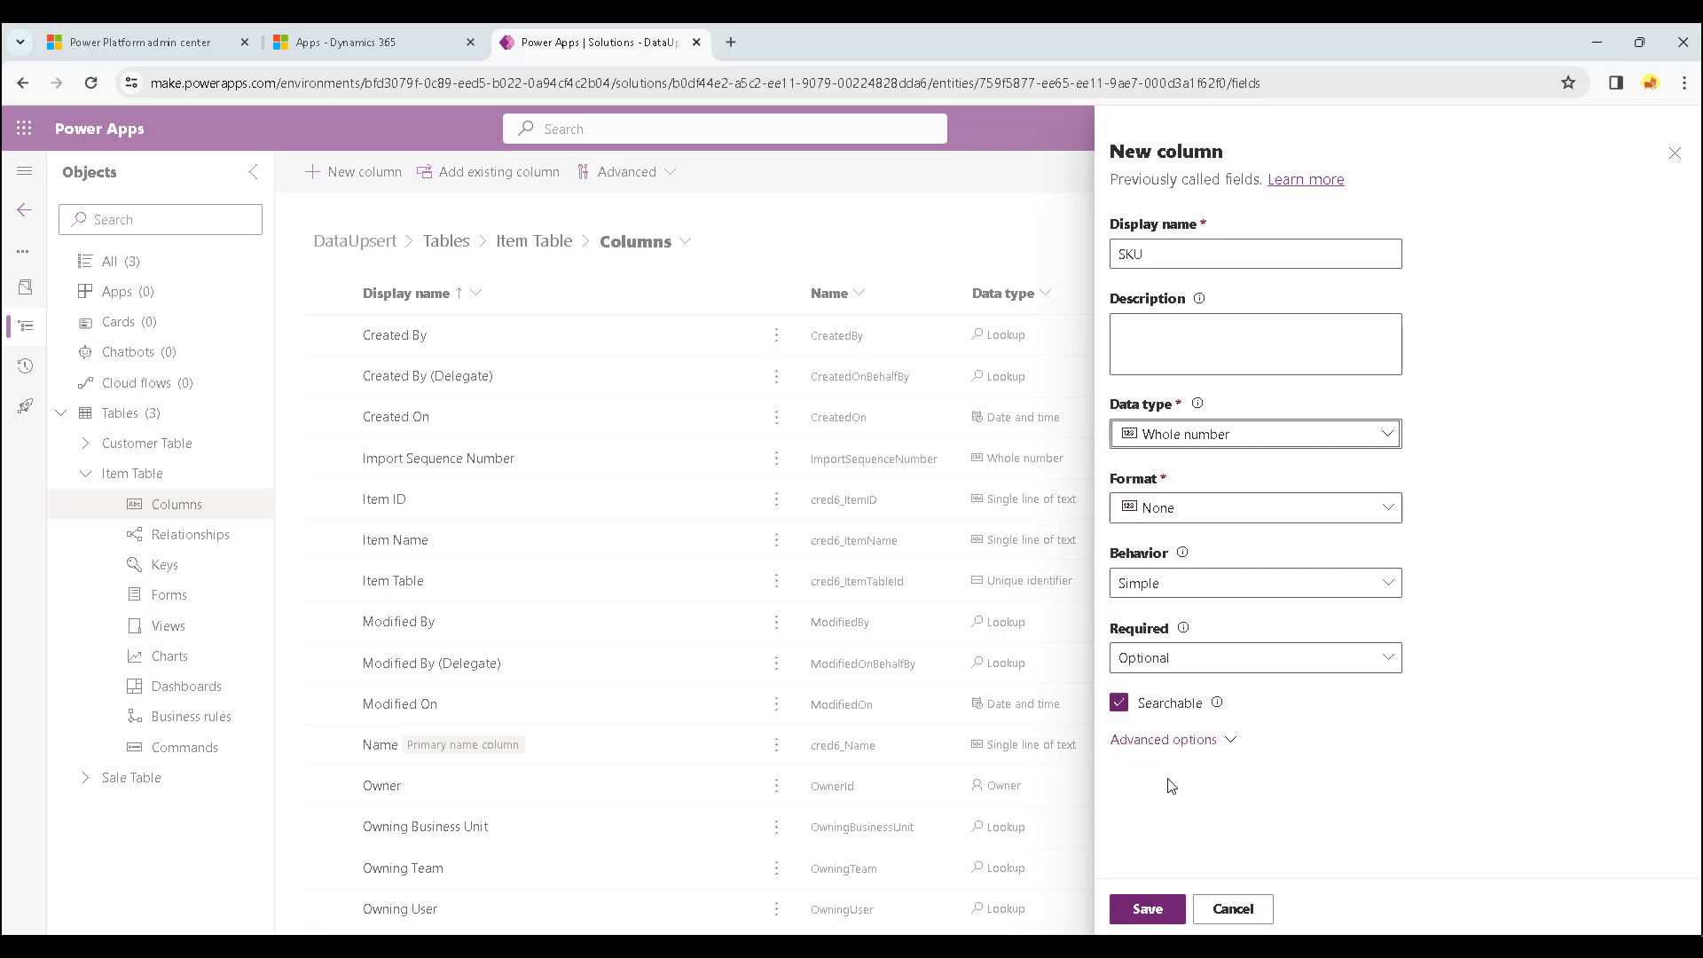
pyautogui.click(1153, 915)
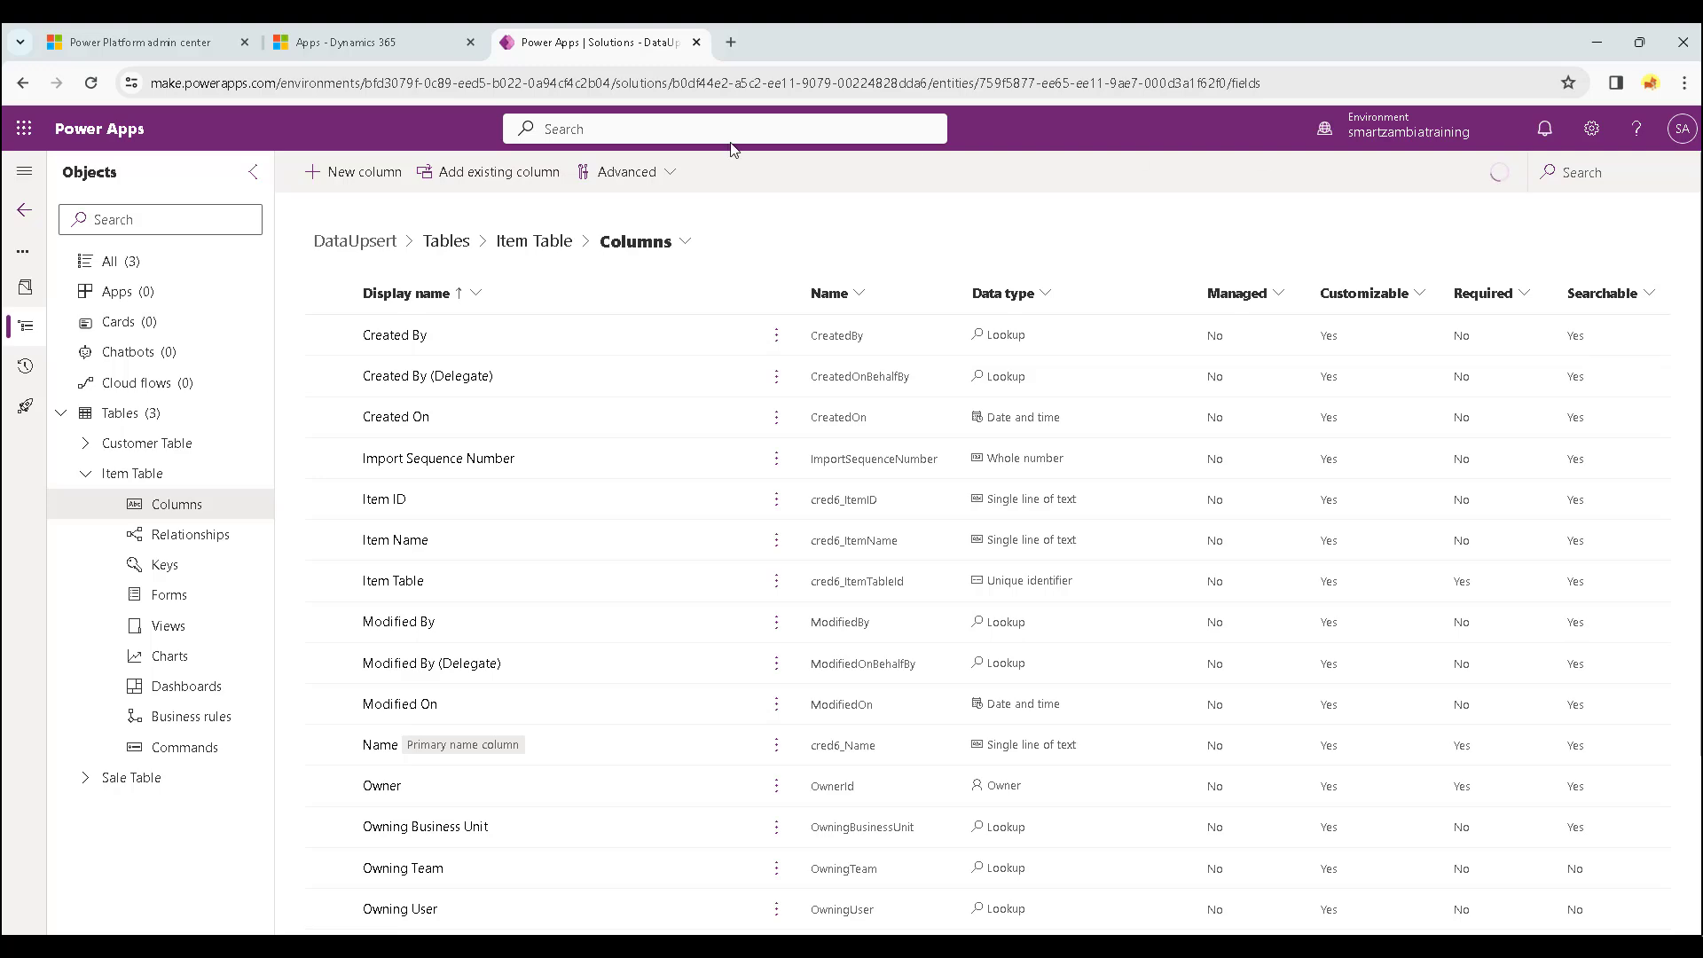
# Check the item listing workbook, and add a column named Delivery Price with the Decimal data type to the Item Table.
pyautogui.moveTo(2, 55); pyautogui.dragTo(1054, 175)
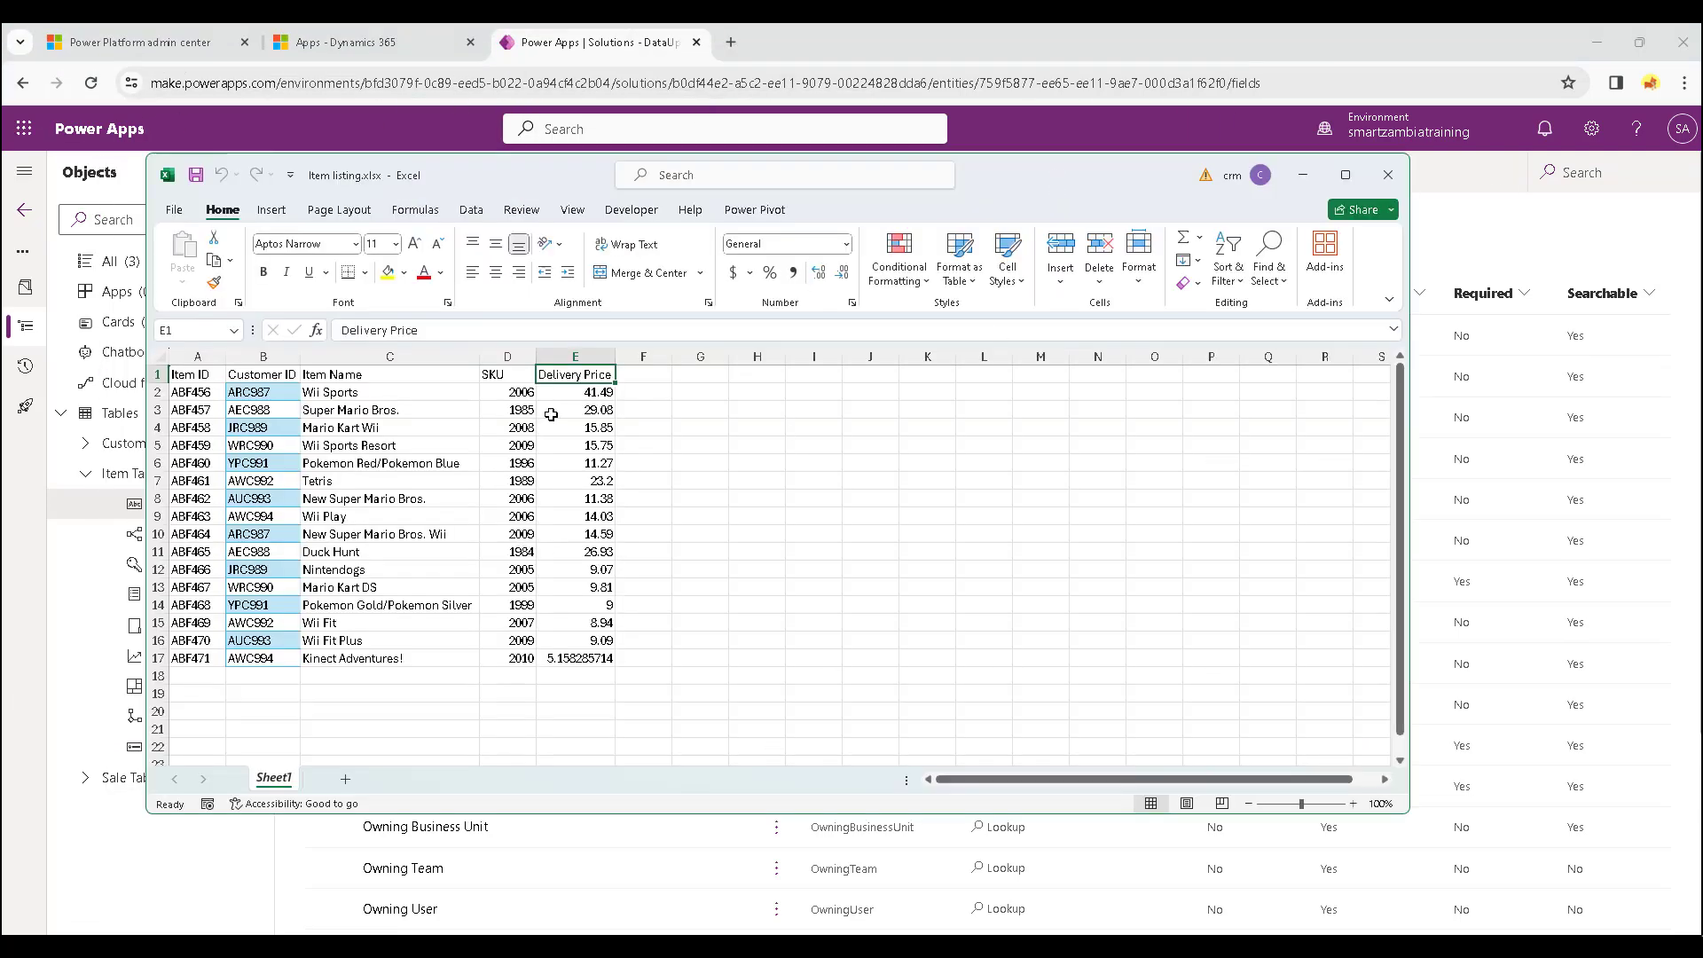
pyautogui.moveTo(1168, 170); pyautogui.dragTo(1702, 532)
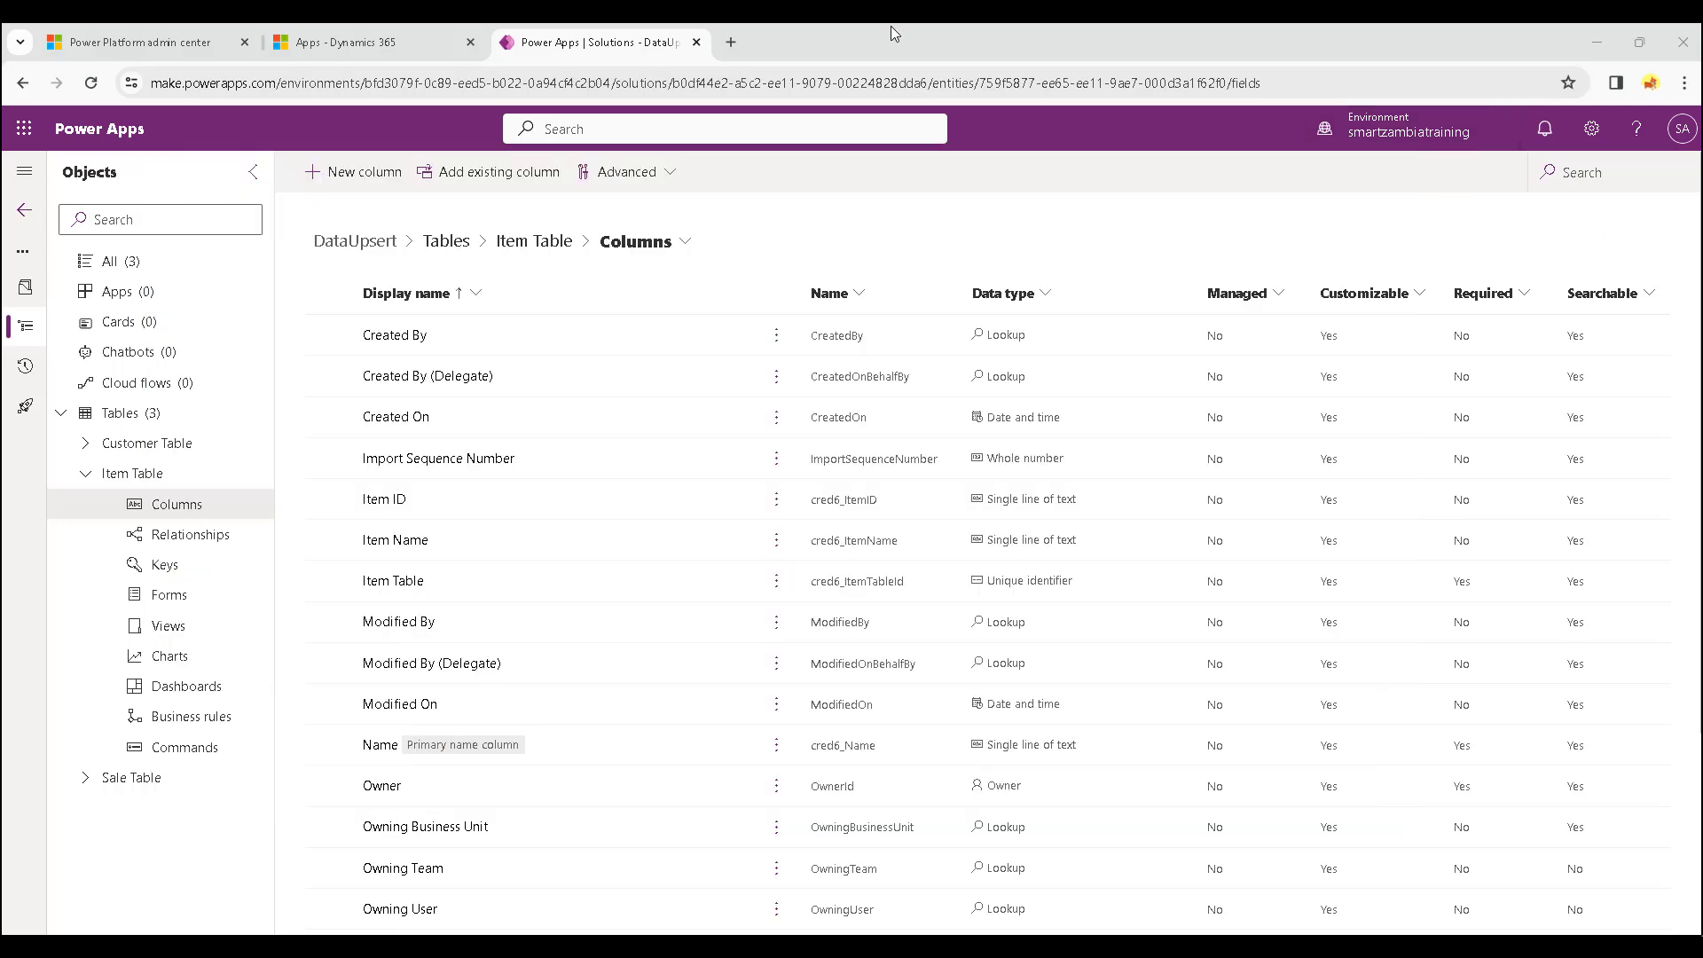
pyautogui.click(355, 174)
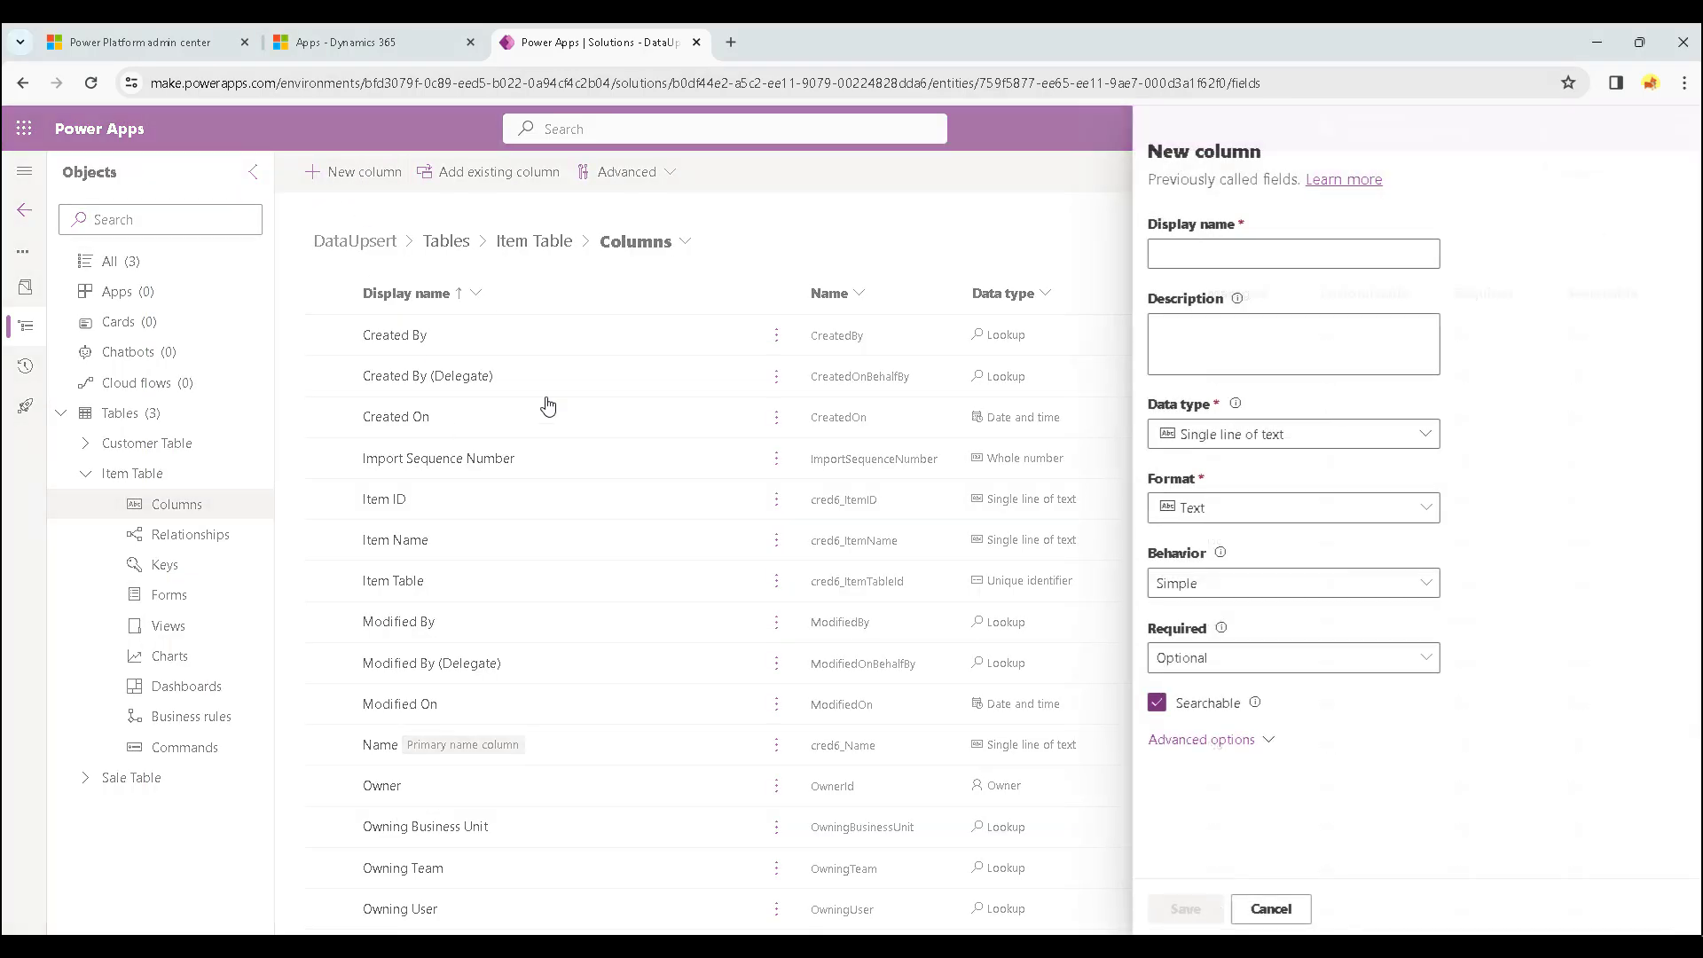
pyautogui.click(1191, 251)
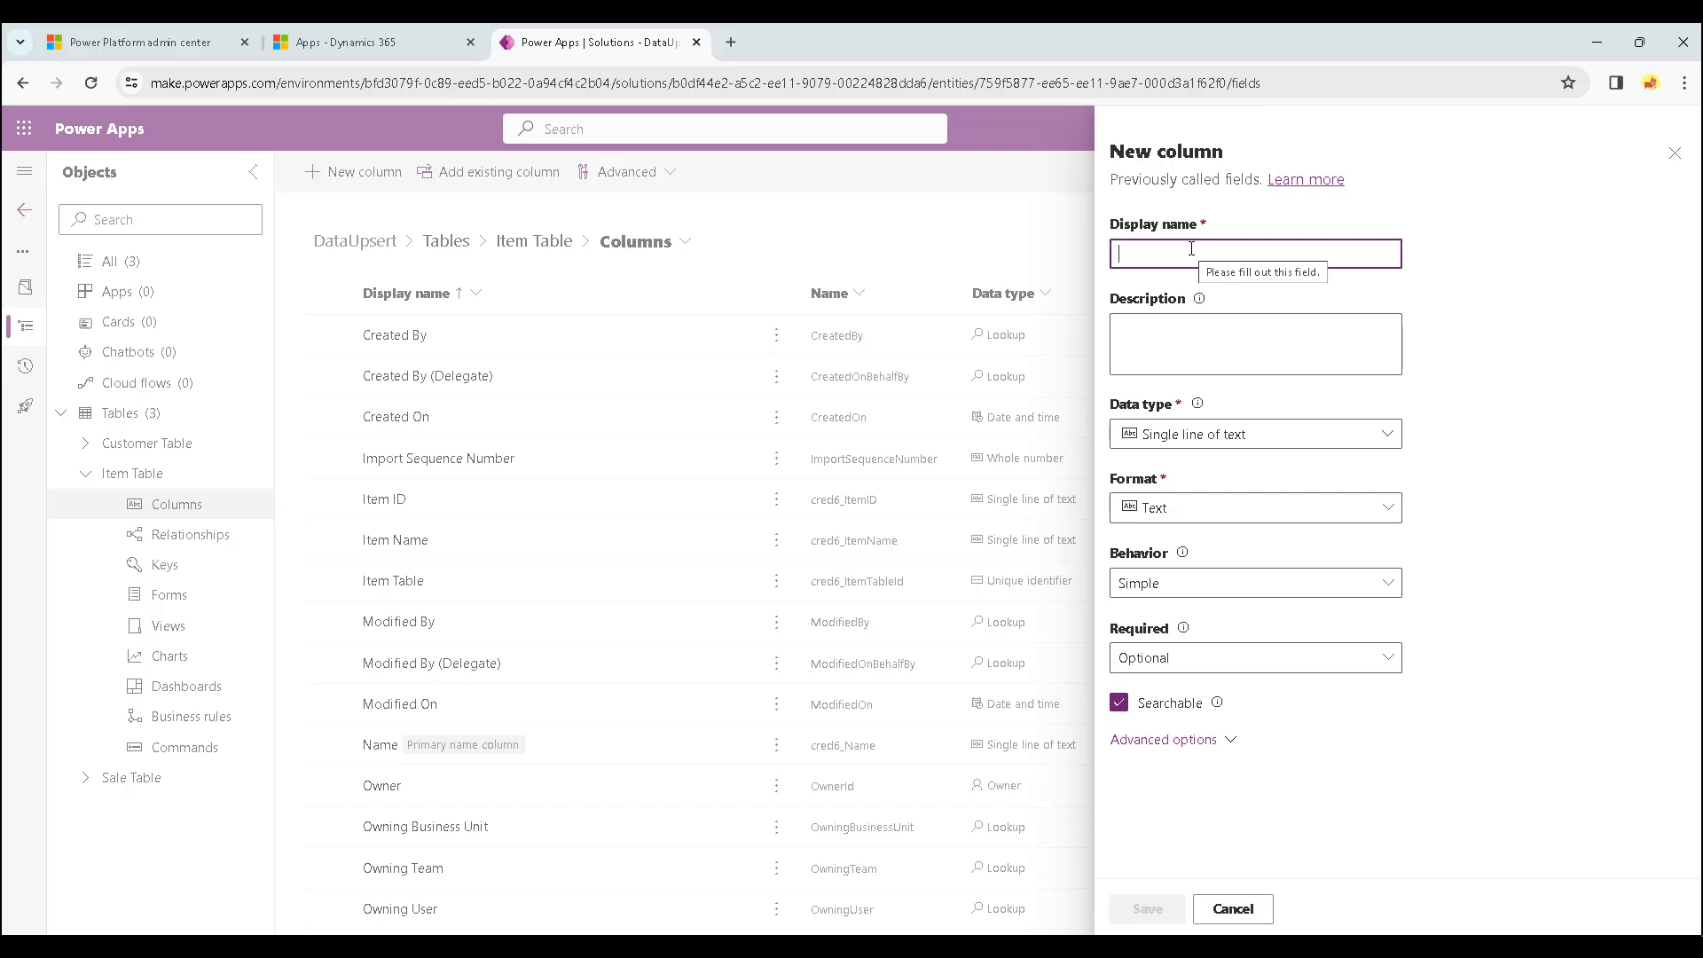
pyautogui.write('Delivery')
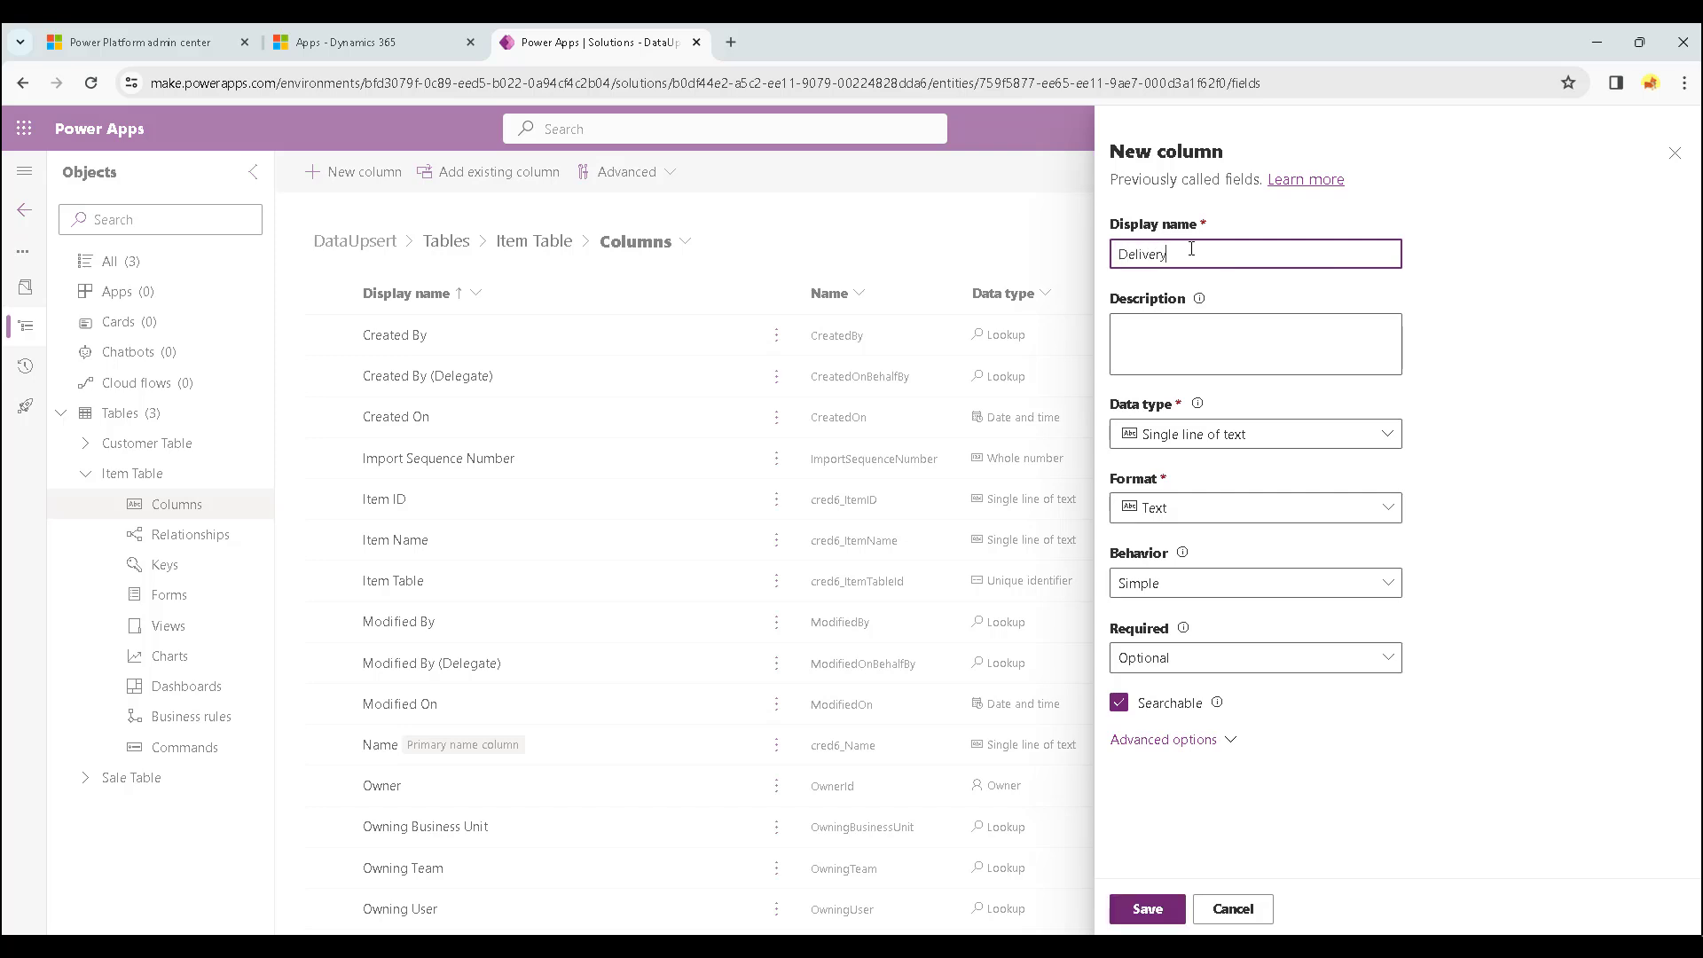
pyautogui.write(' Price')
pyautogui.click(1258, 446)
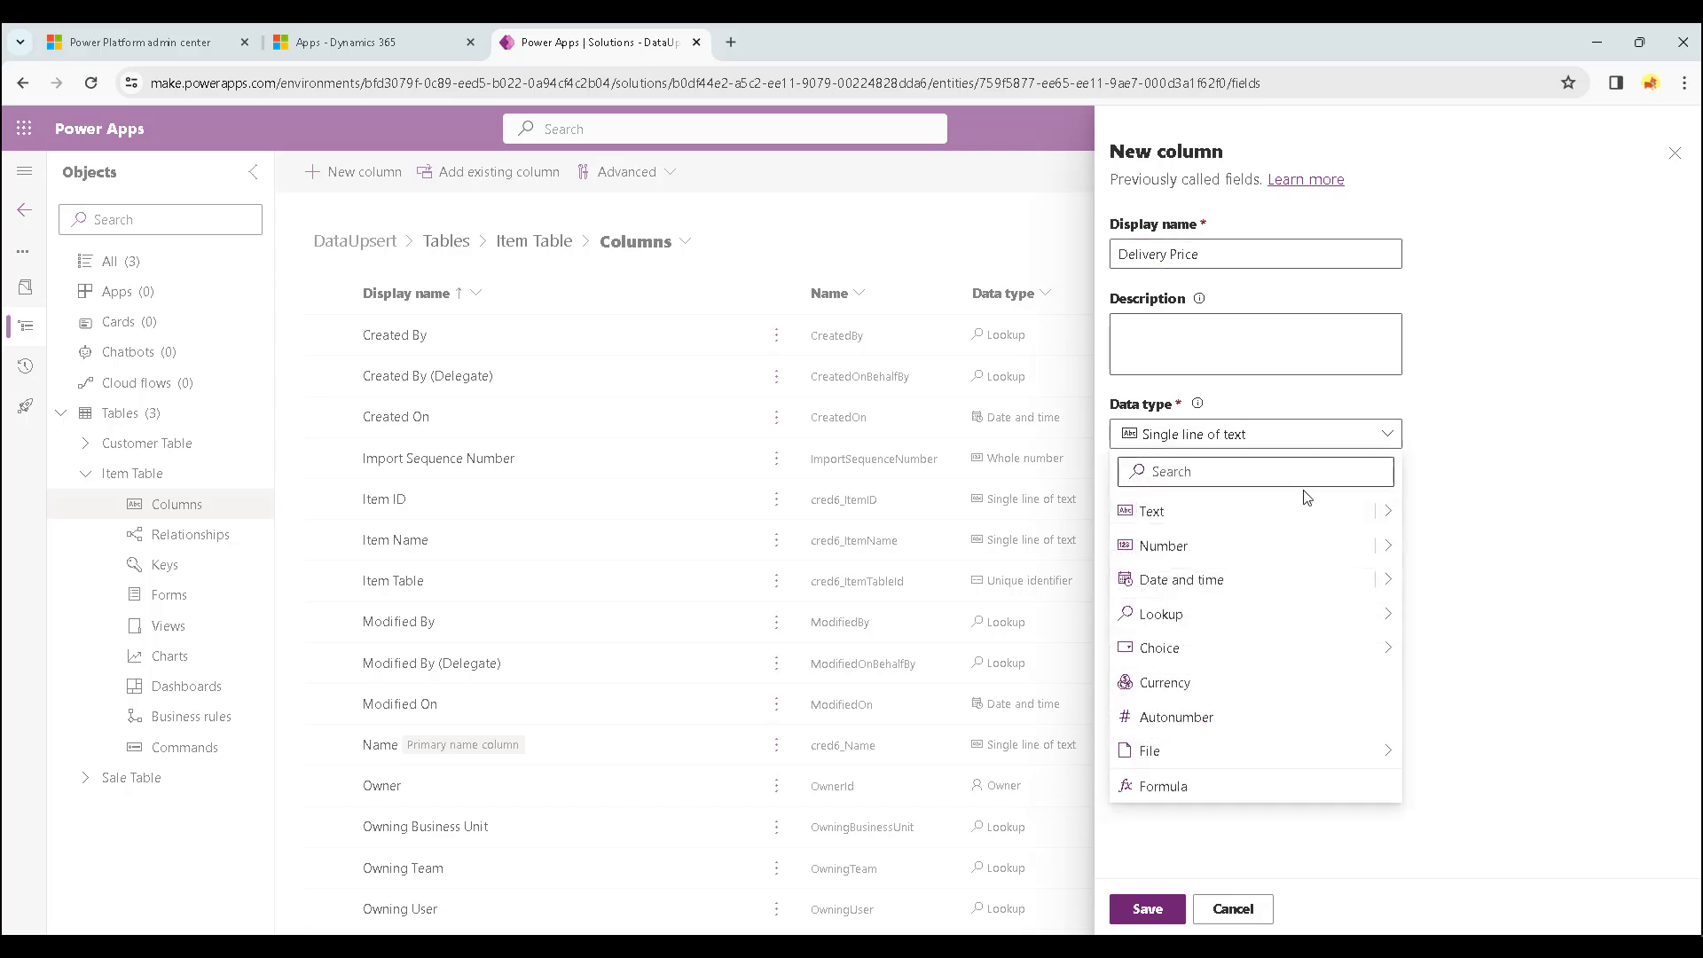
pyautogui.moveTo(1389, 546)
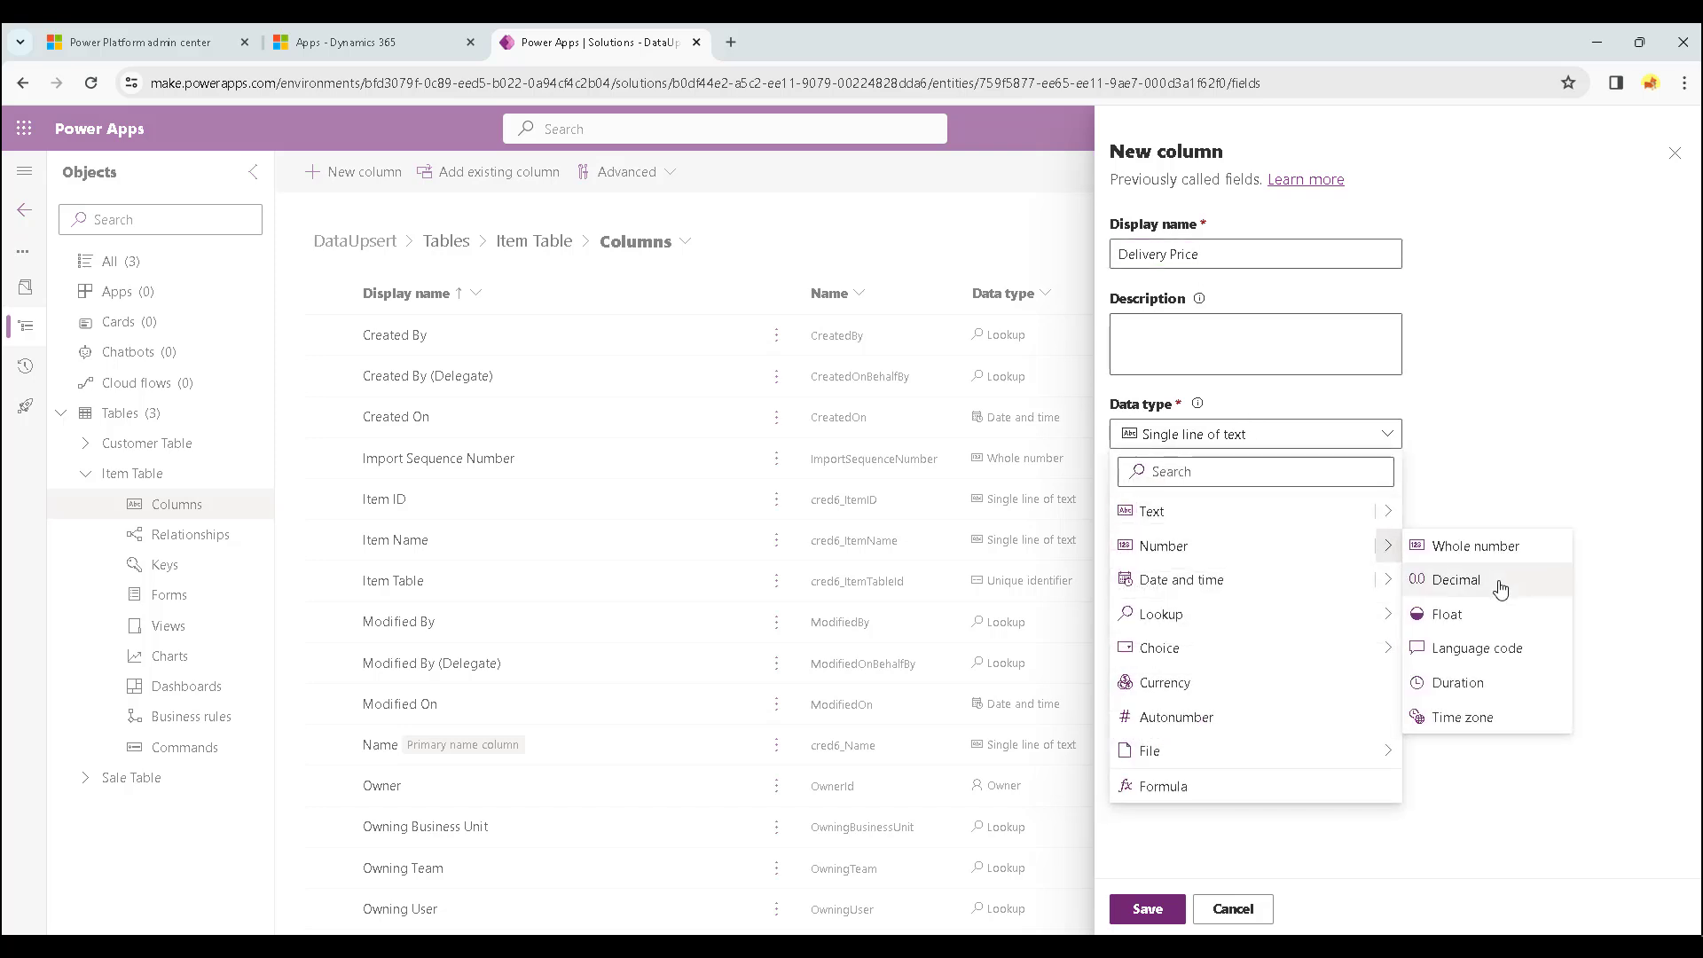
pyautogui.click(1456, 580)
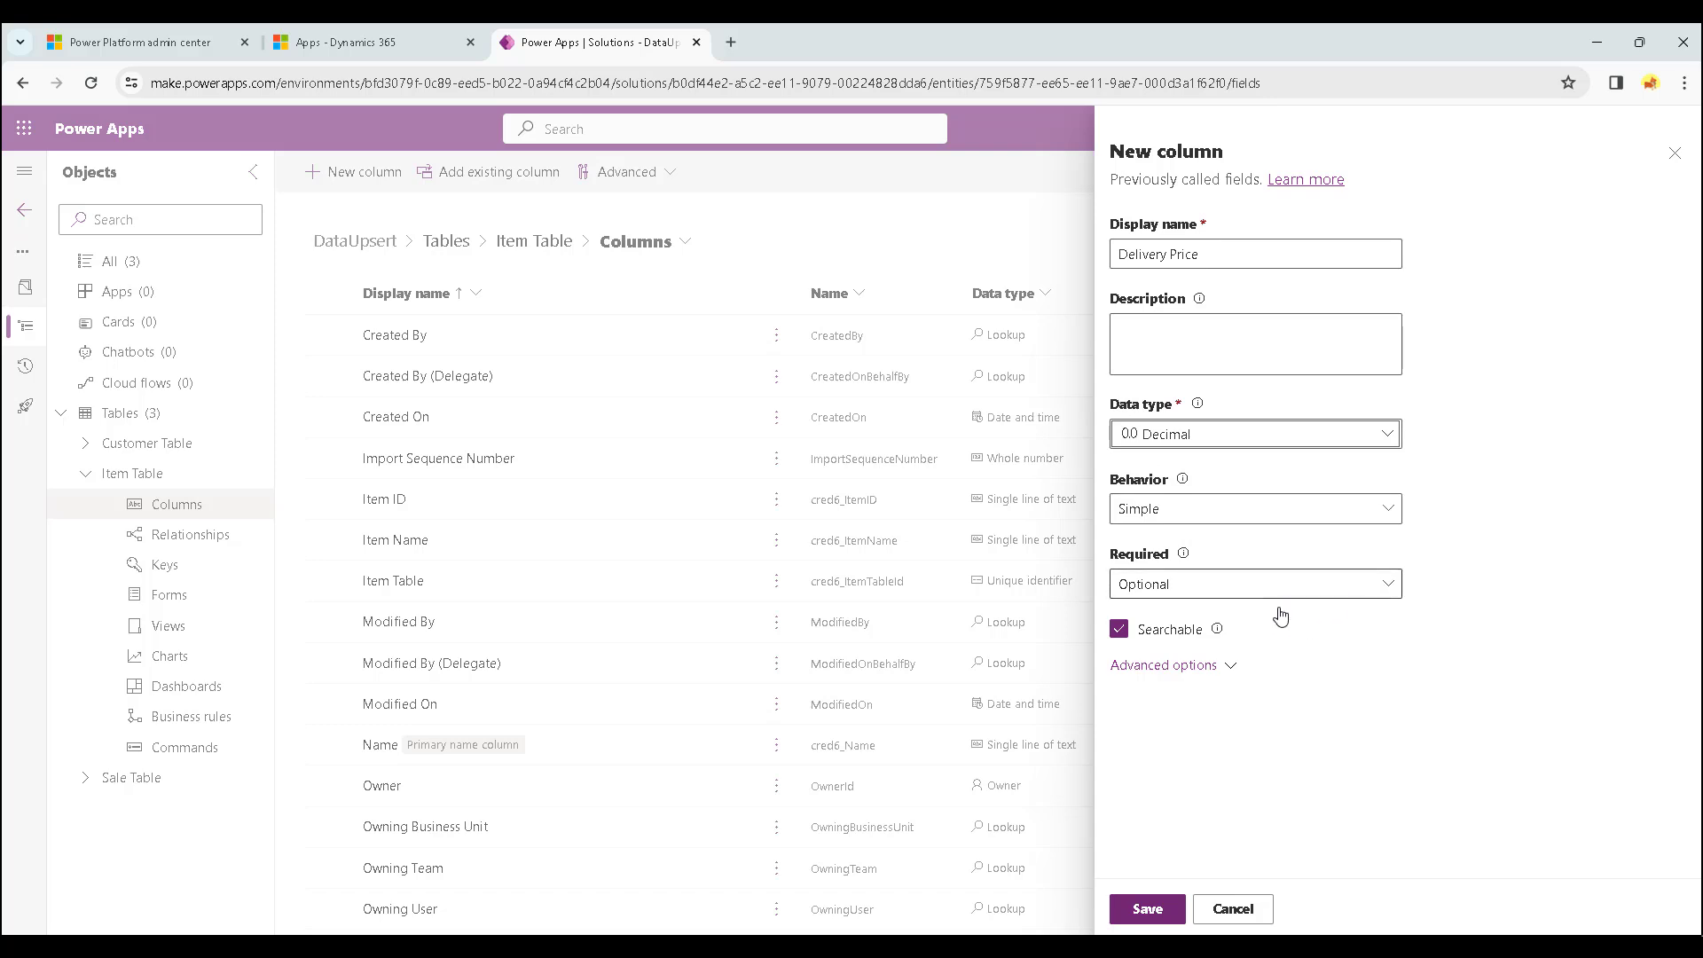
pyautogui.click(1169, 919)
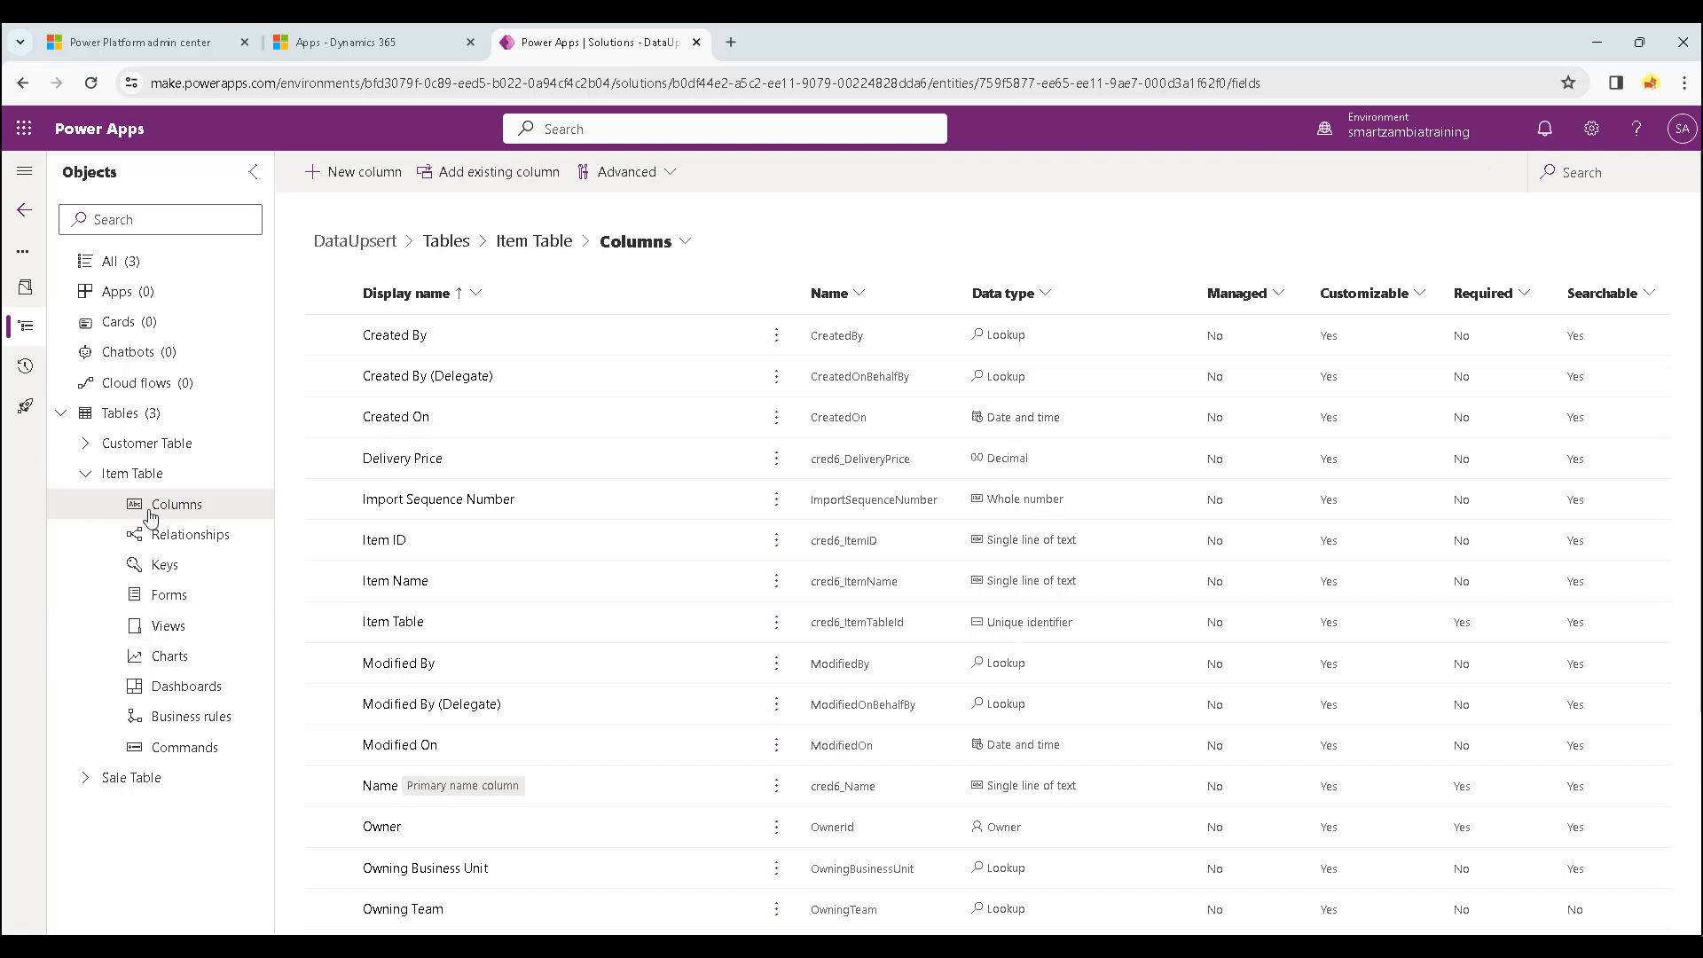
pyautogui.click(86, 478)
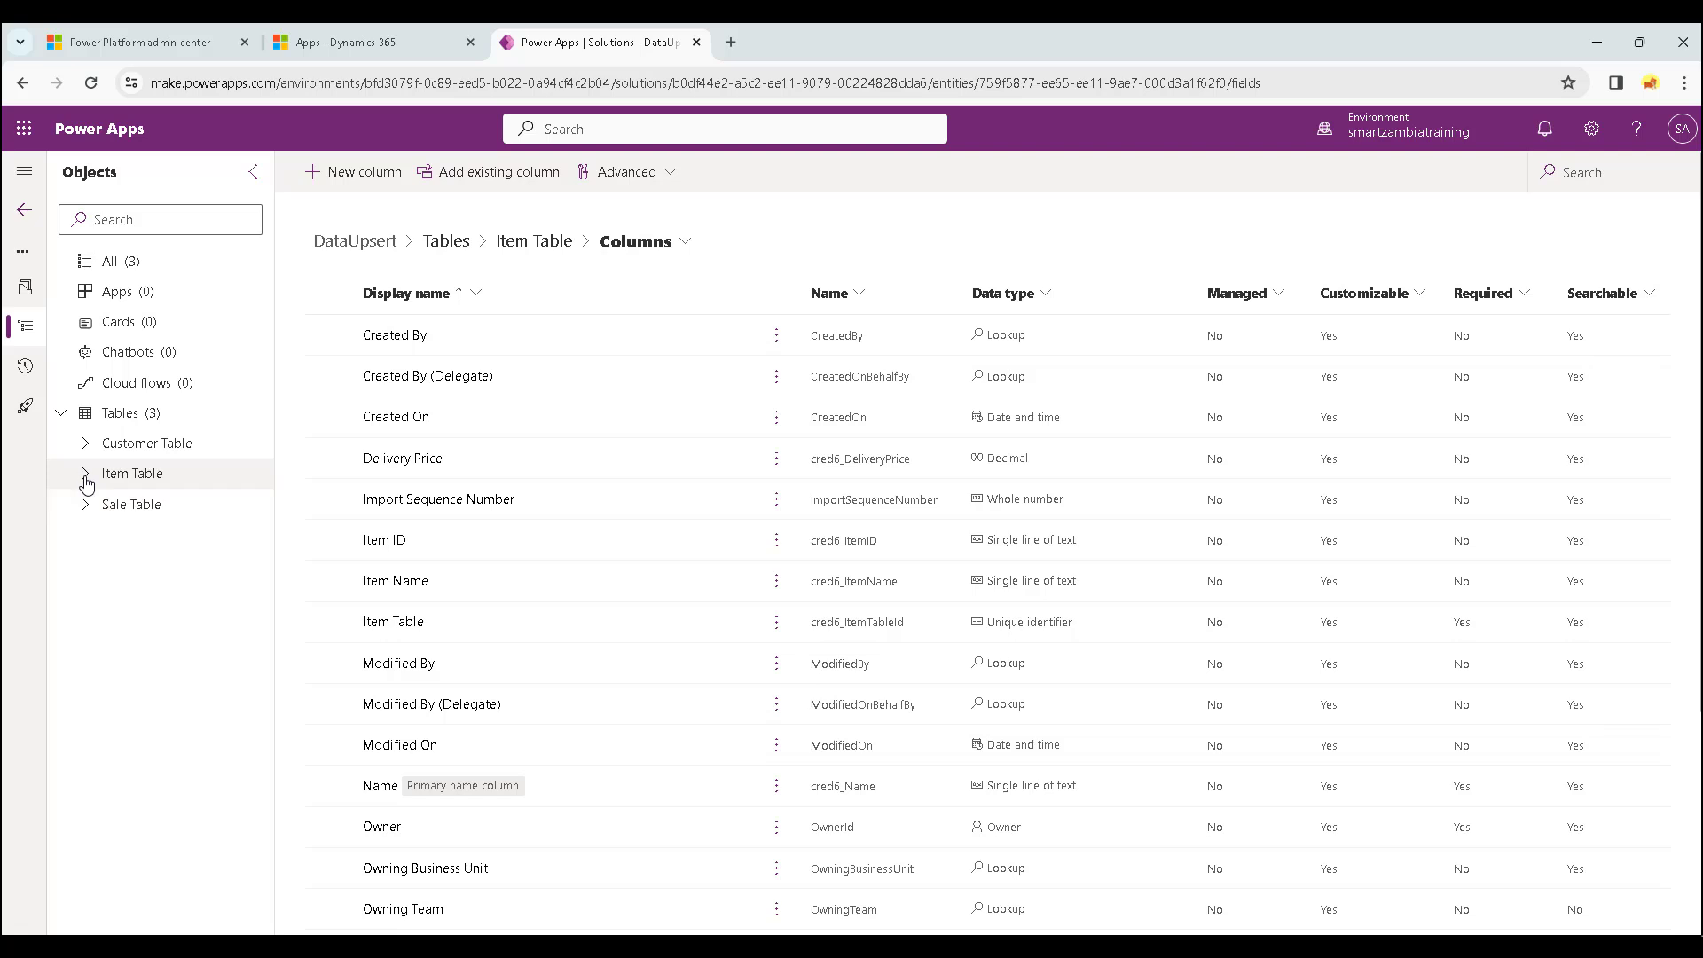
pyautogui.click(86, 478)
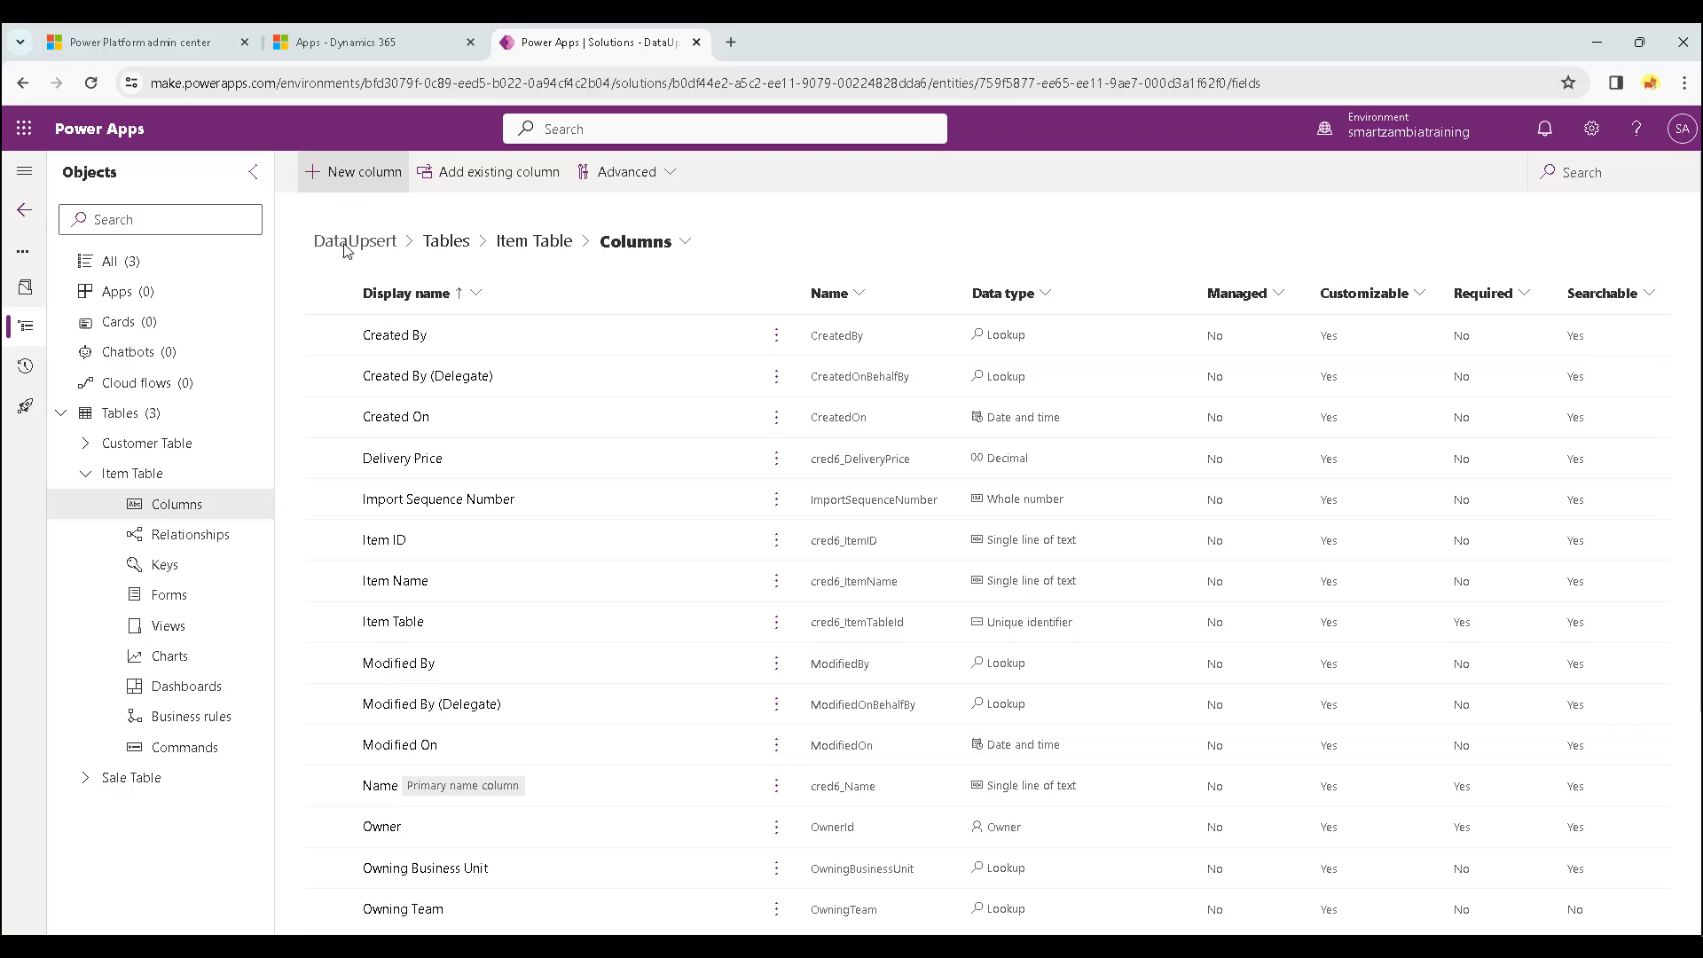
pyautogui.click(182, 541)
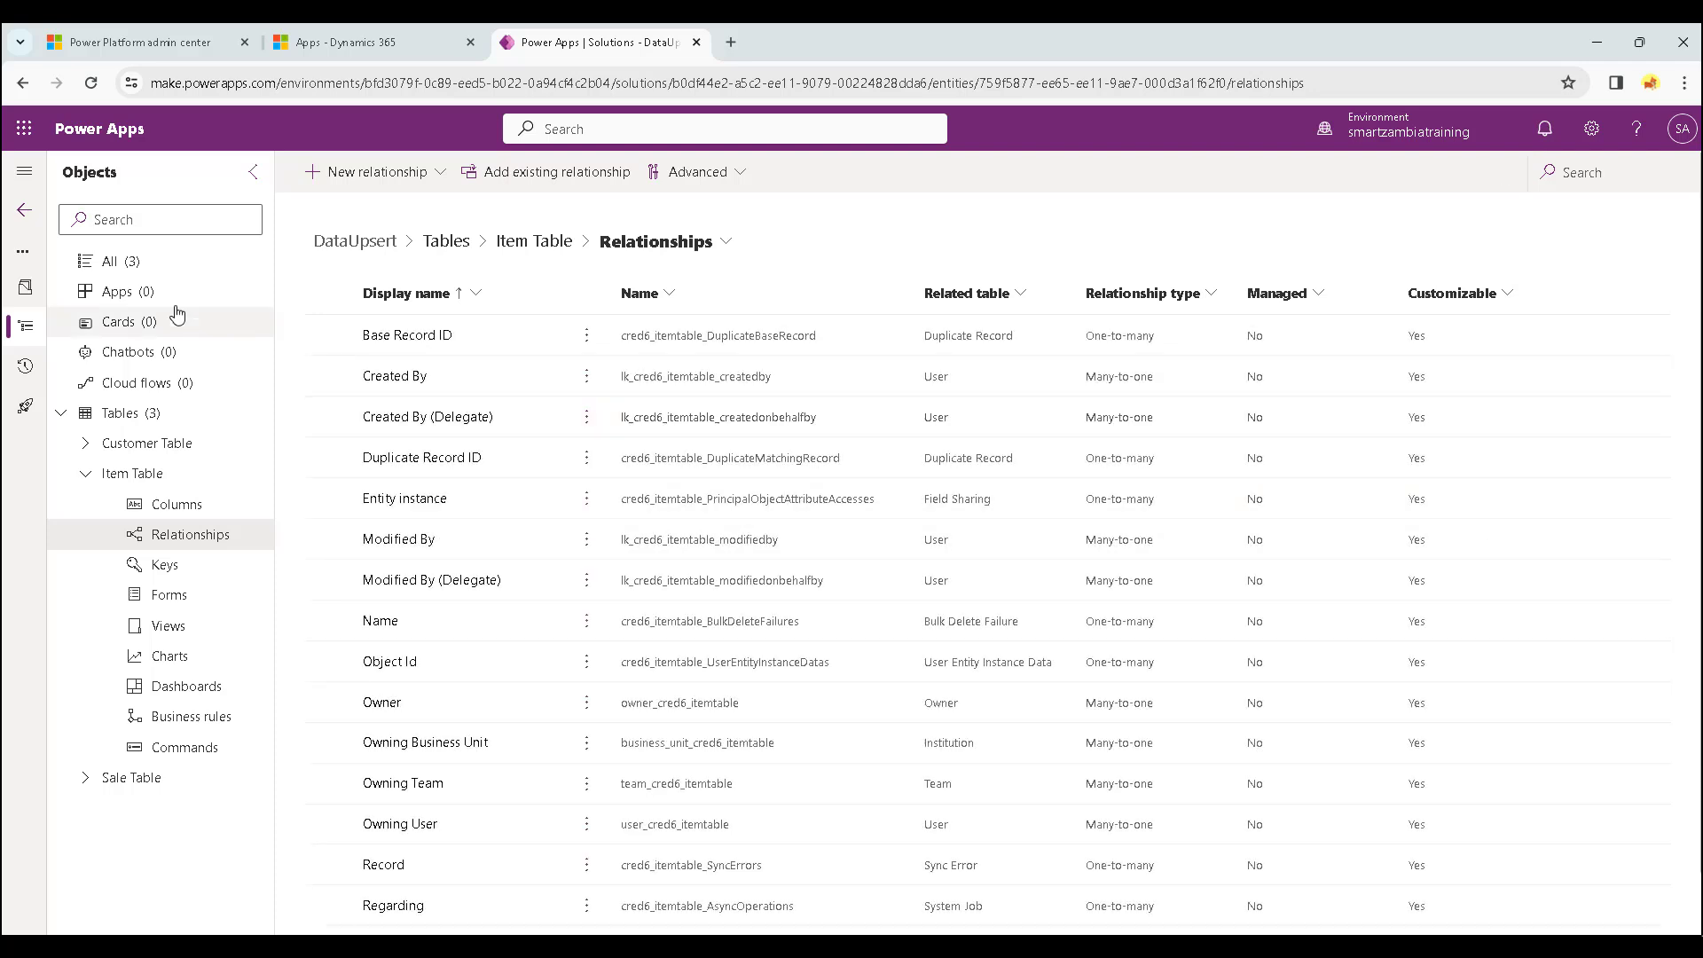
pyautogui.click(404, 177)
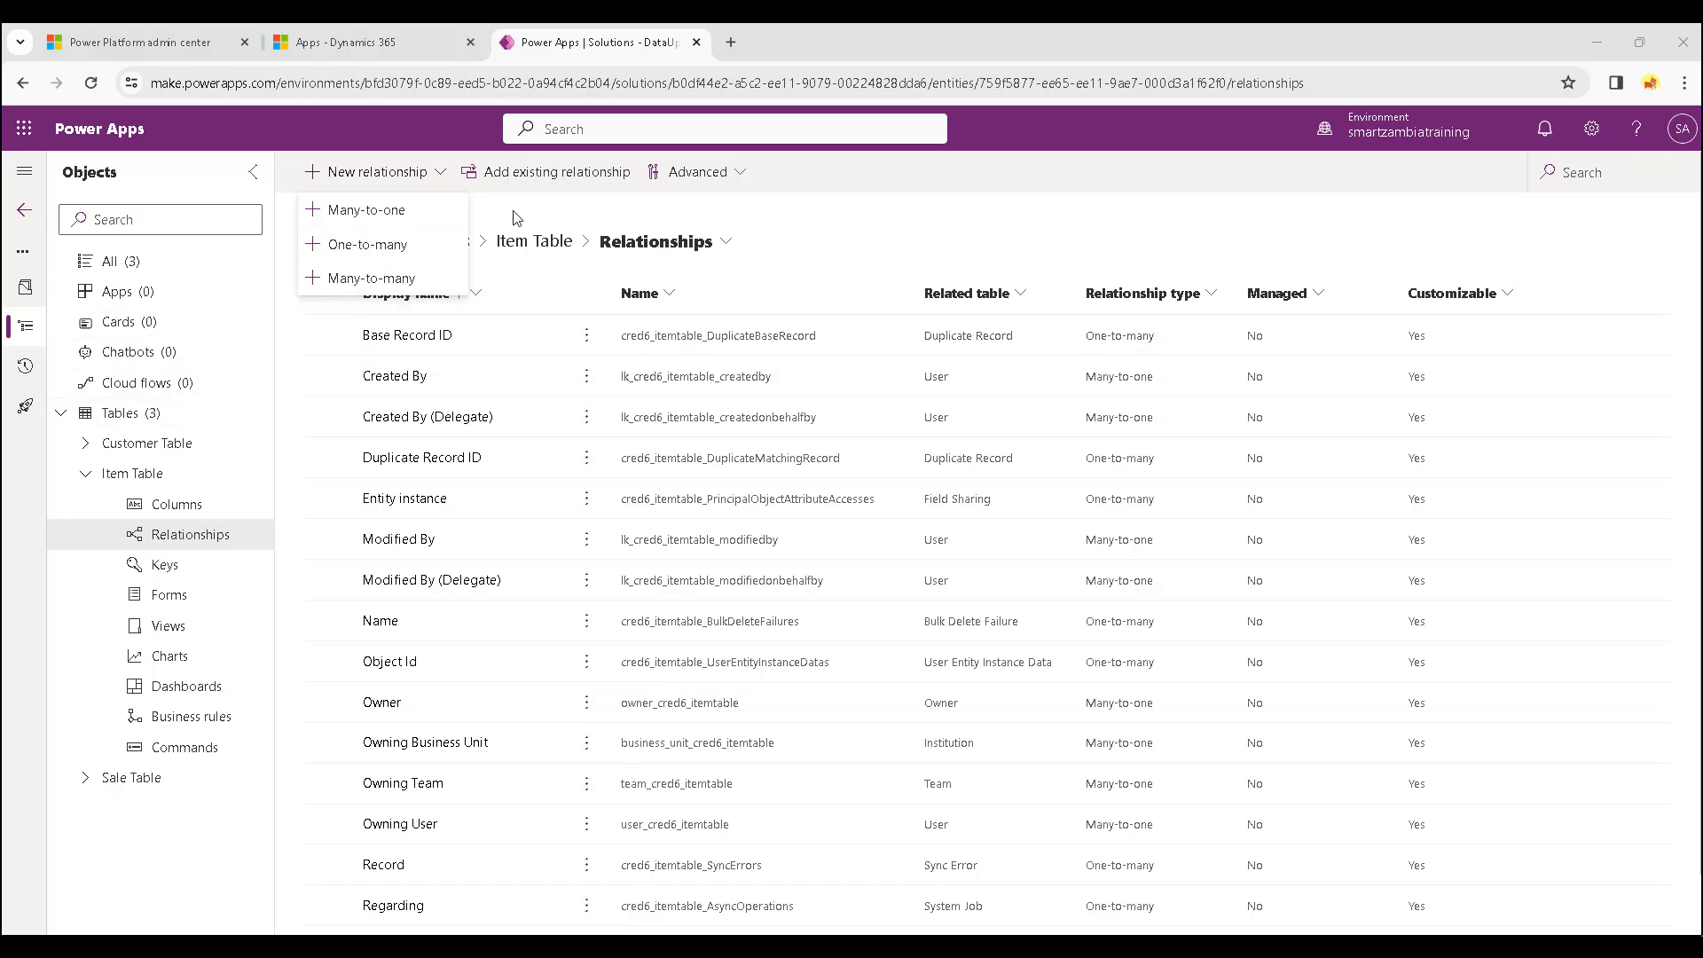
pyautogui.click(86, 473)
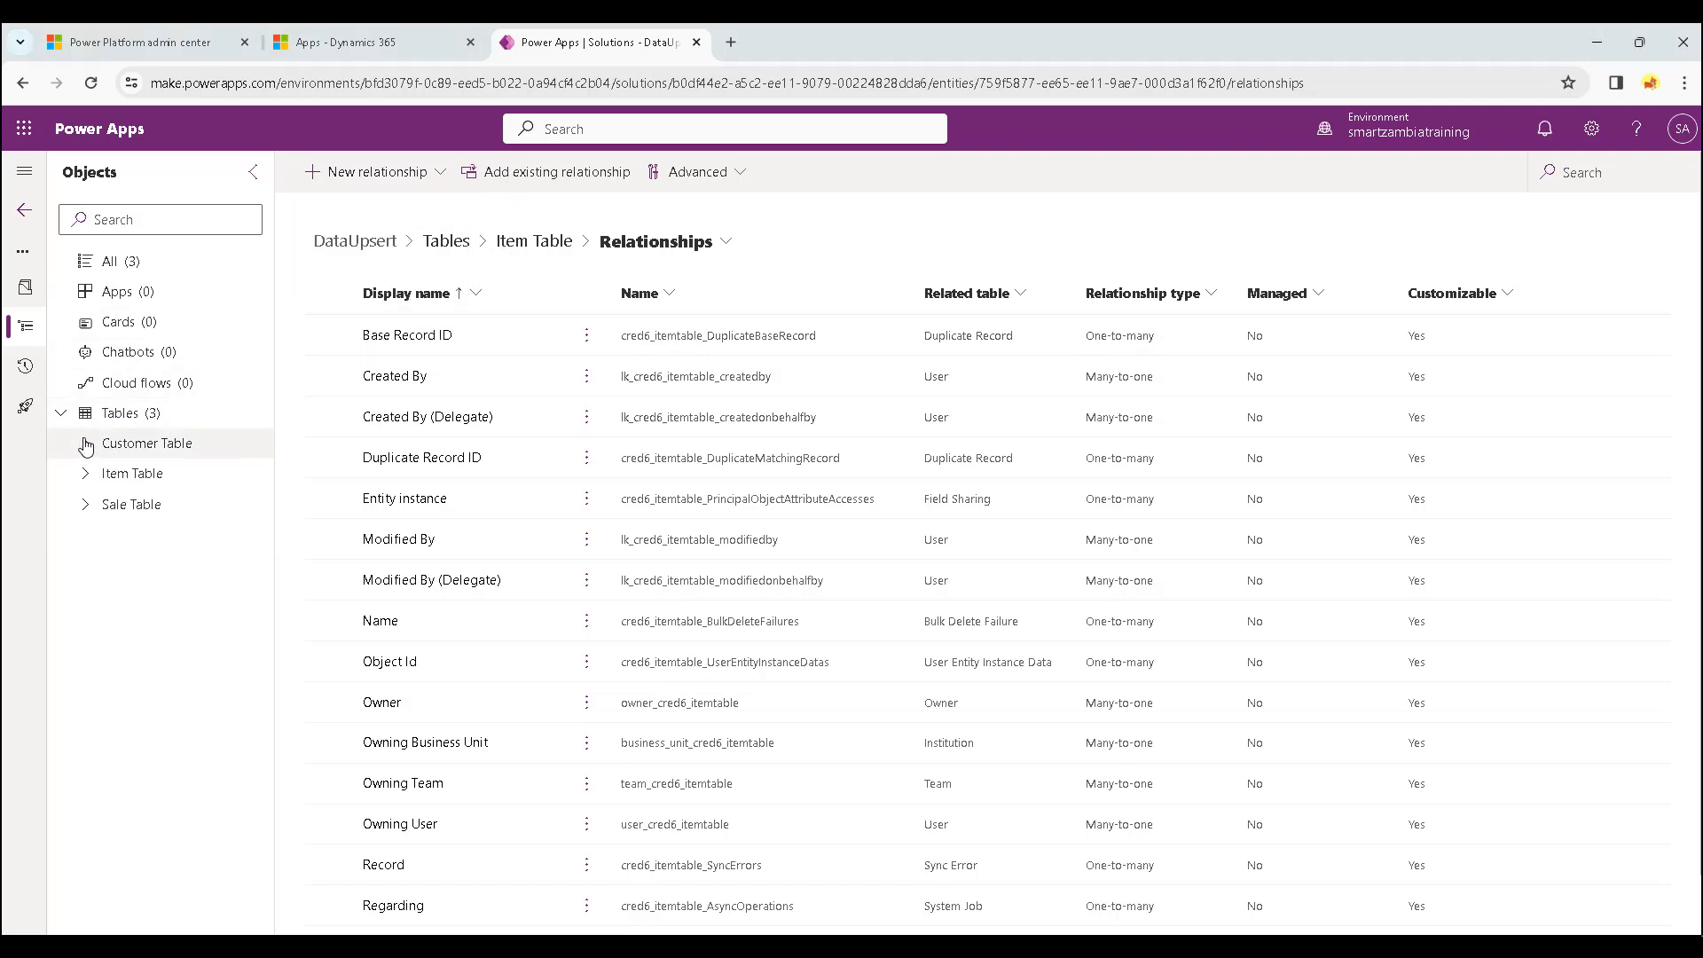
# Create a one-to-many relationship from the Customer Table to the Item Table, keeping the default lookup column settings.
pyautogui.click(85, 443)
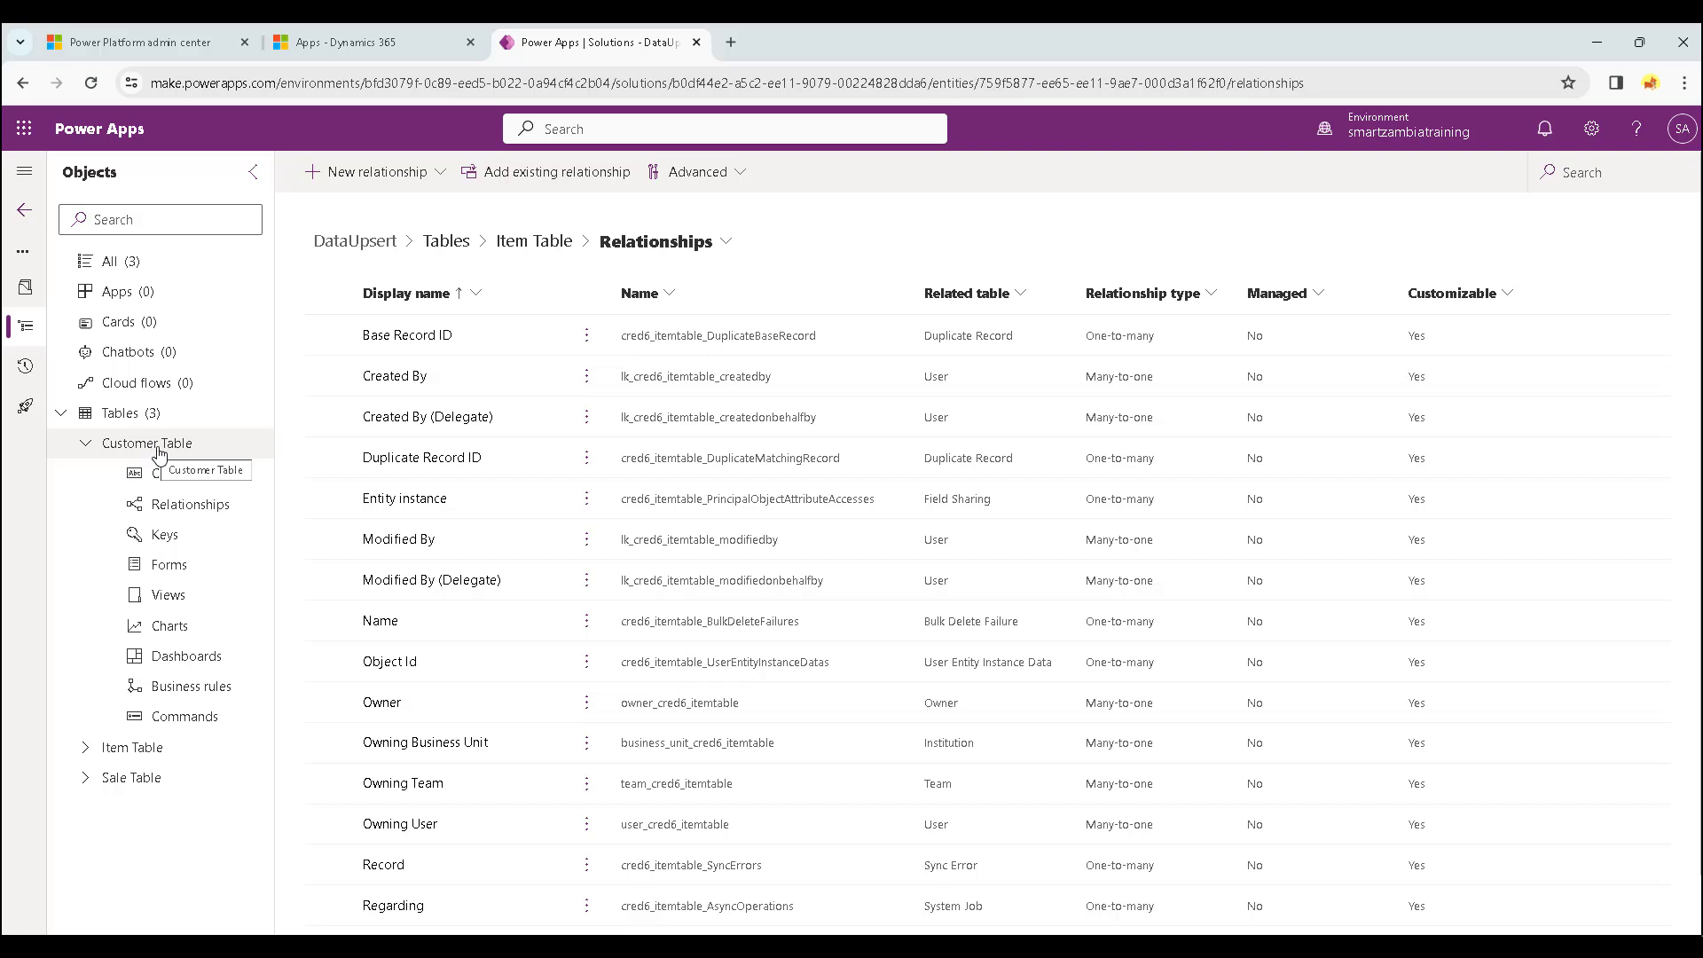
pyautogui.click(189, 513)
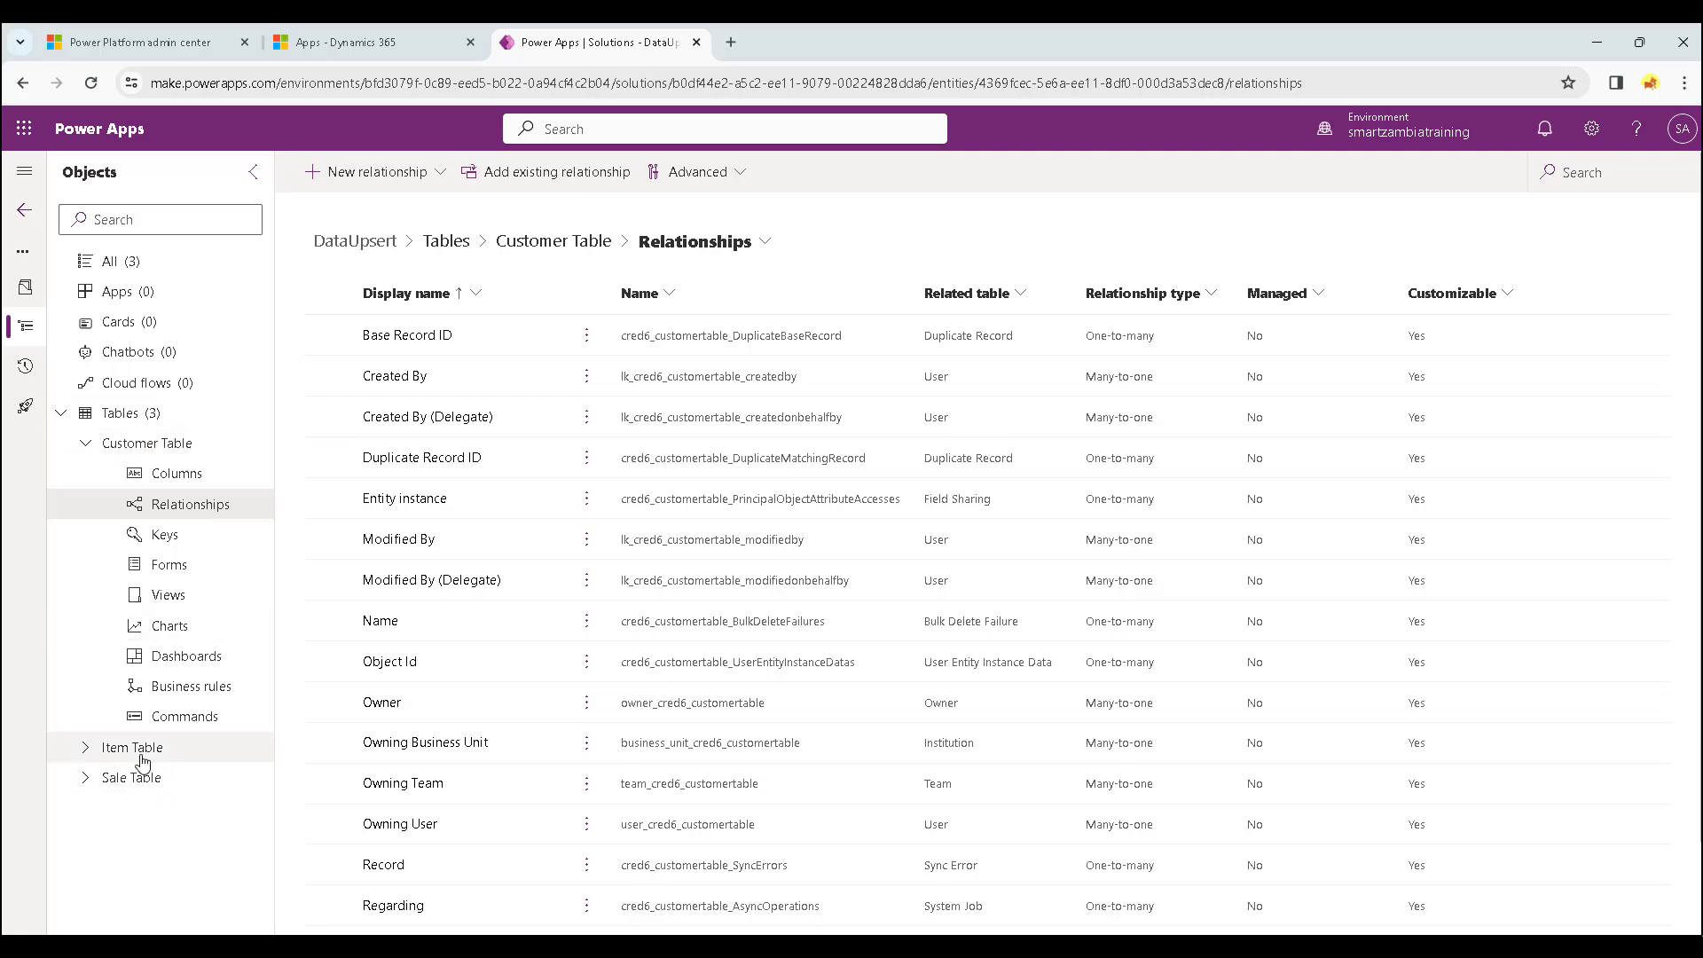
pyautogui.click(434, 176)
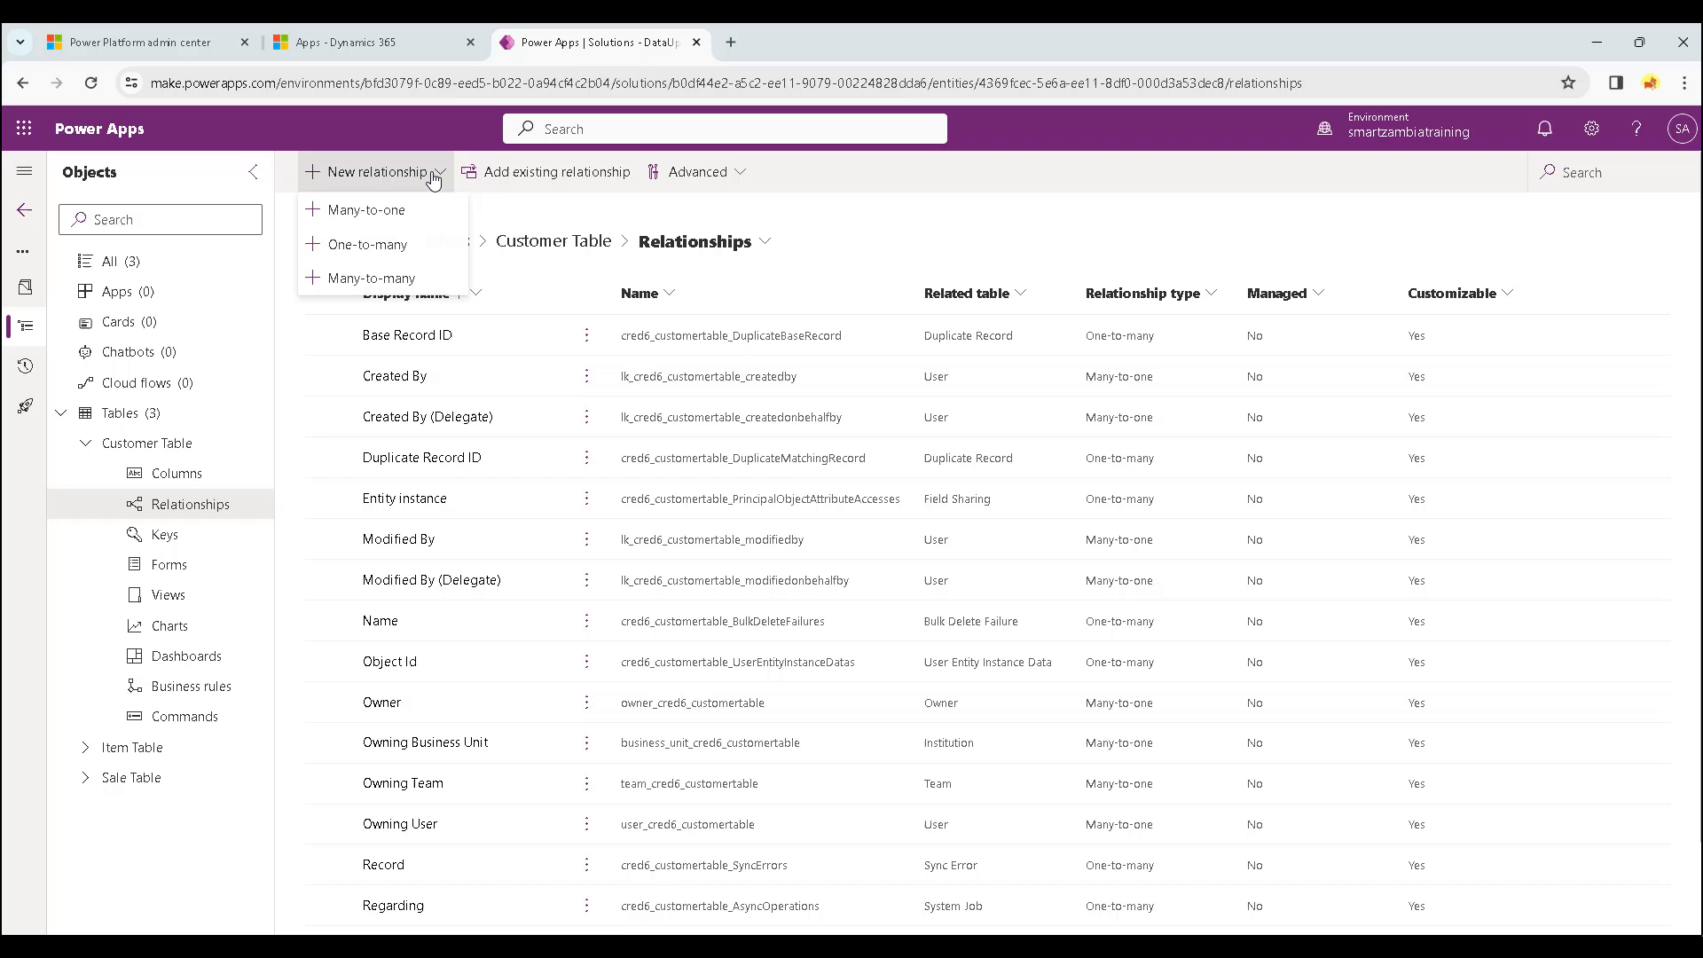
pyautogui.click(371, 252)
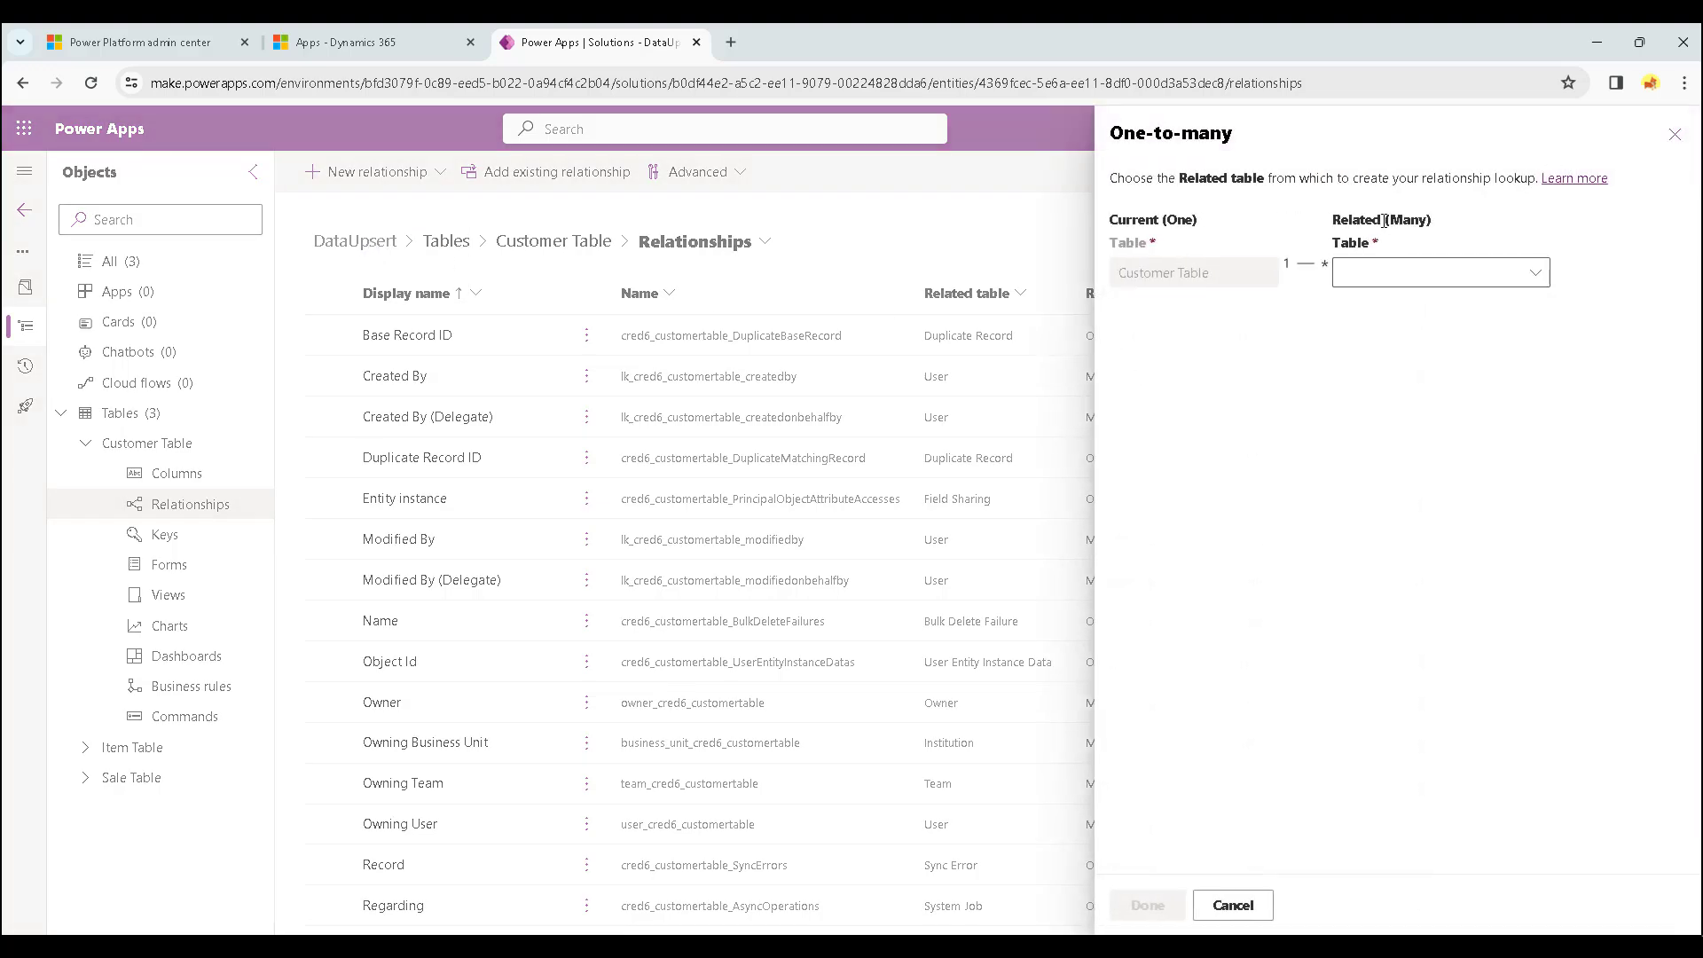
pyautogui.click(1536, 276)
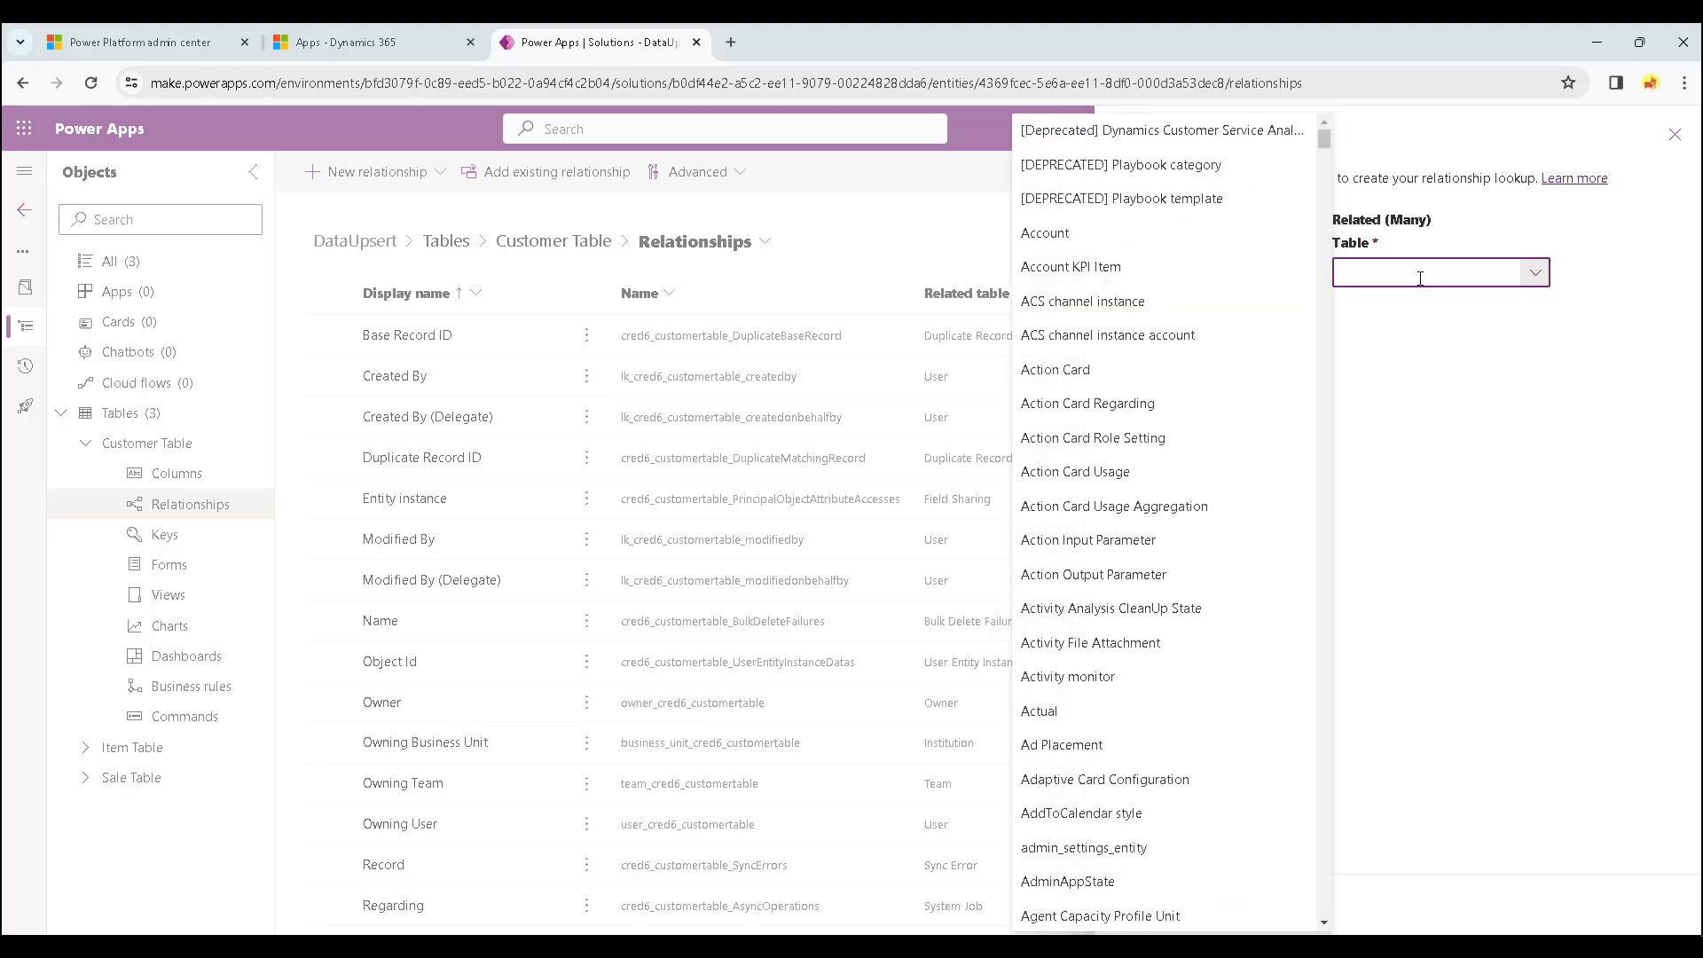
pyautogui.write('item')
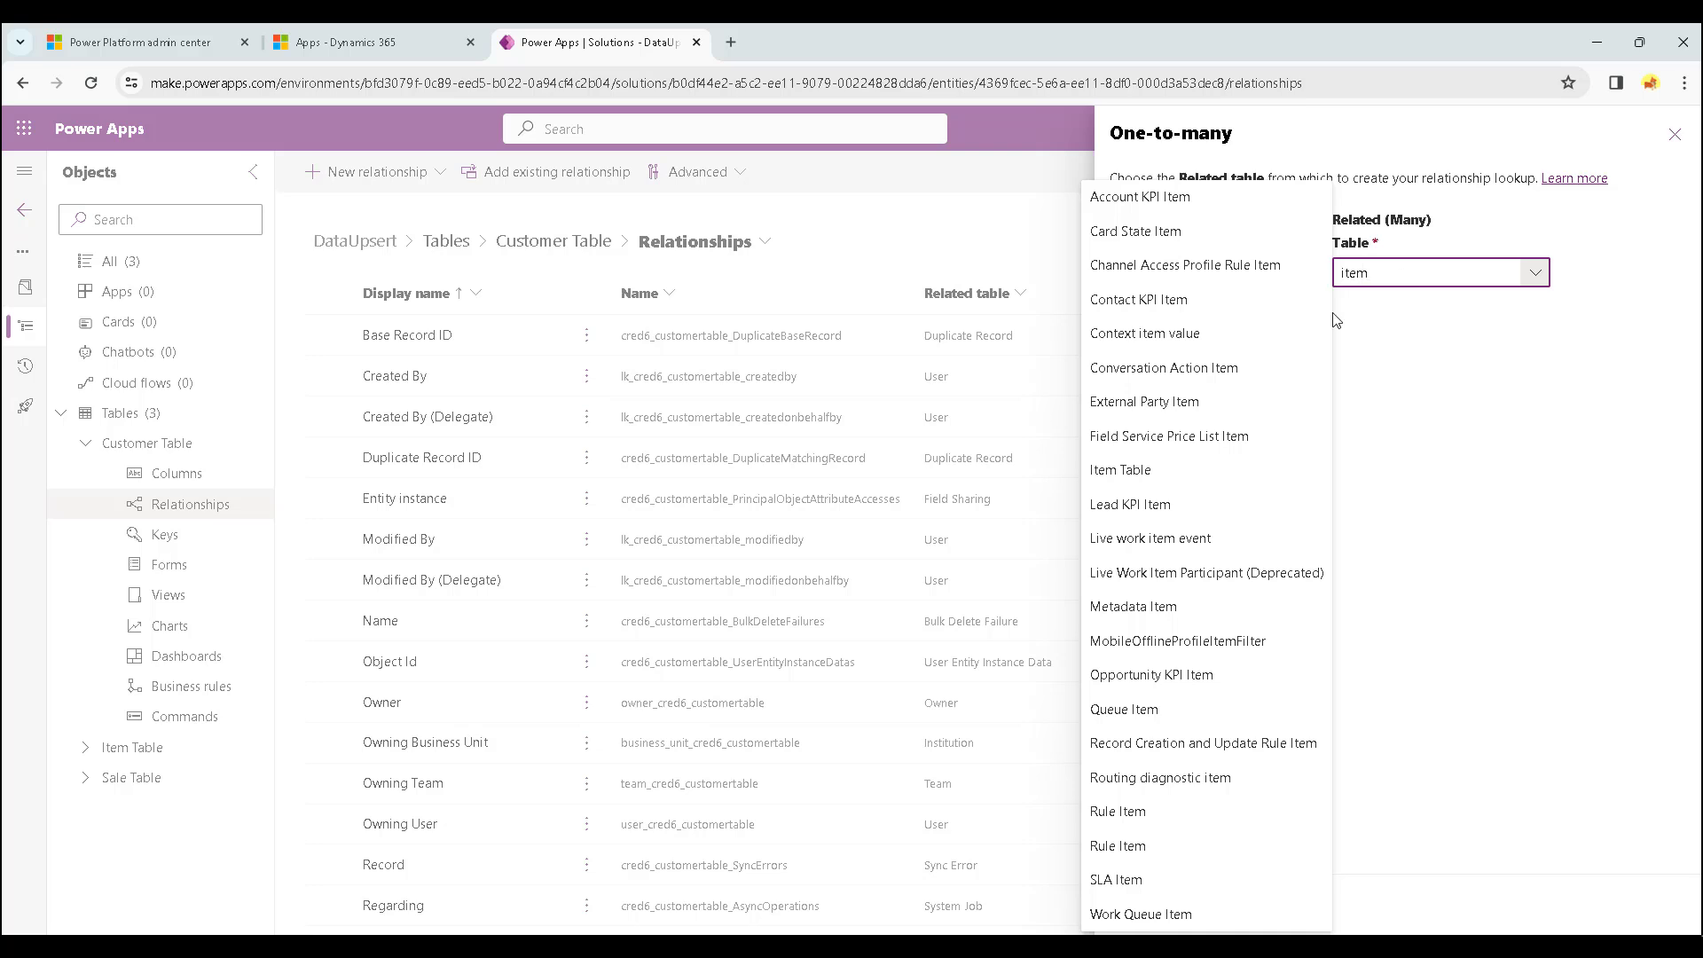
pyautogui.click(1189, 470)
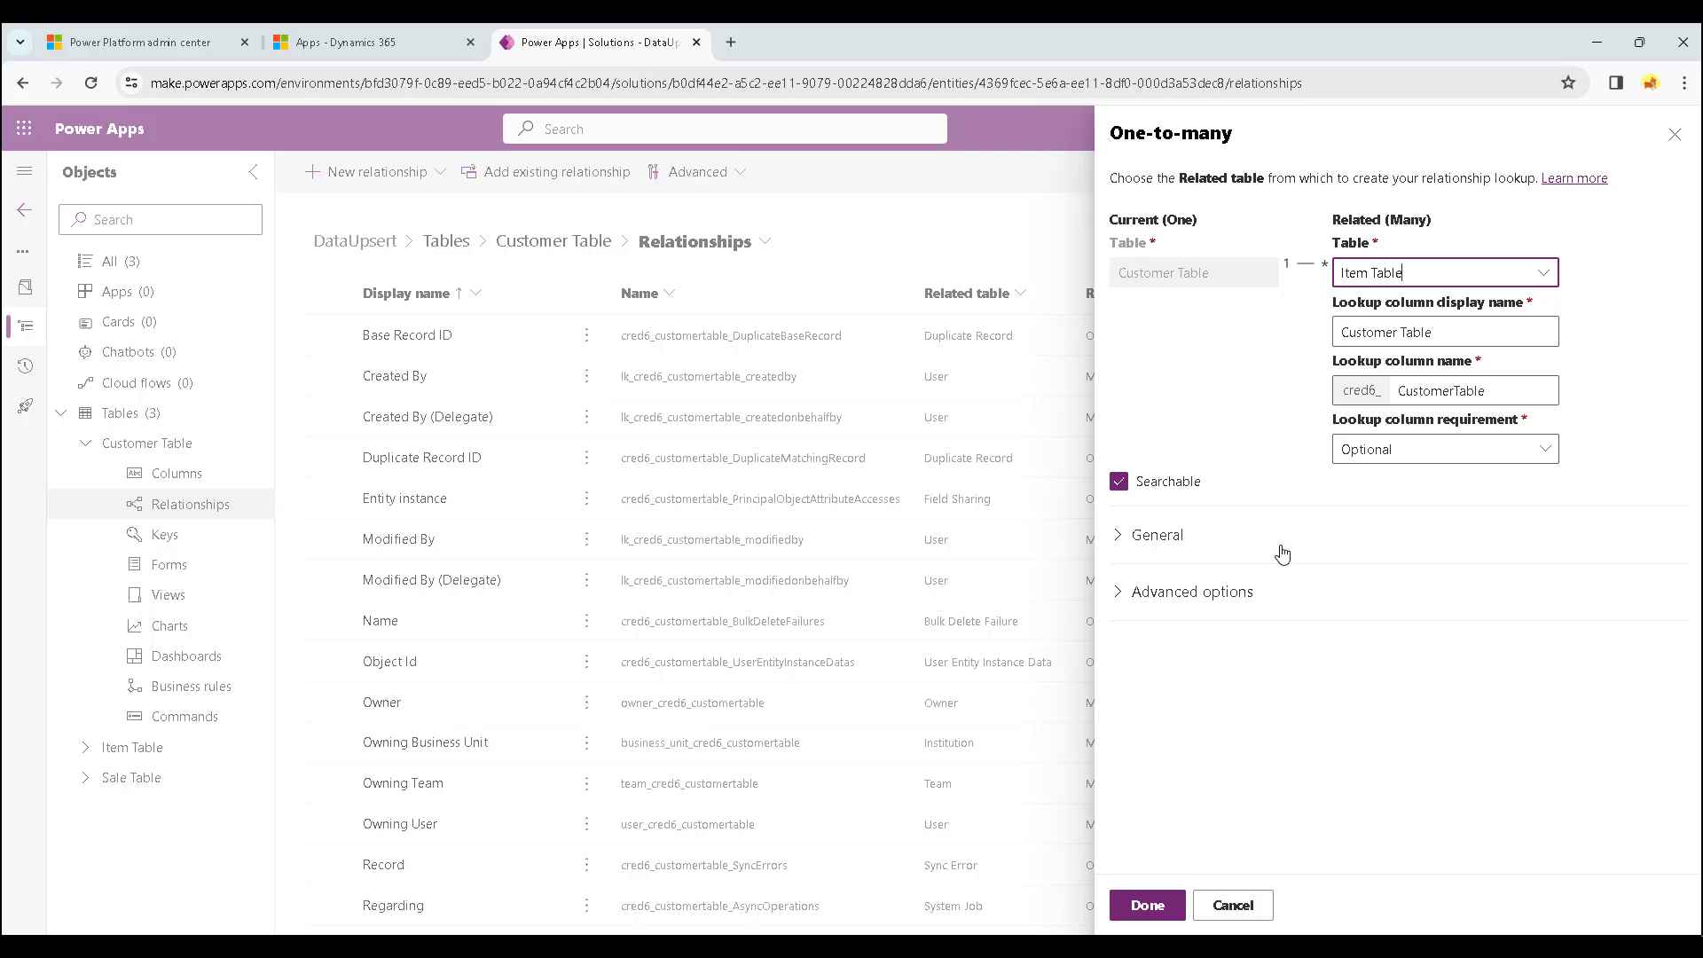
pyautogui.click(1153, 916)
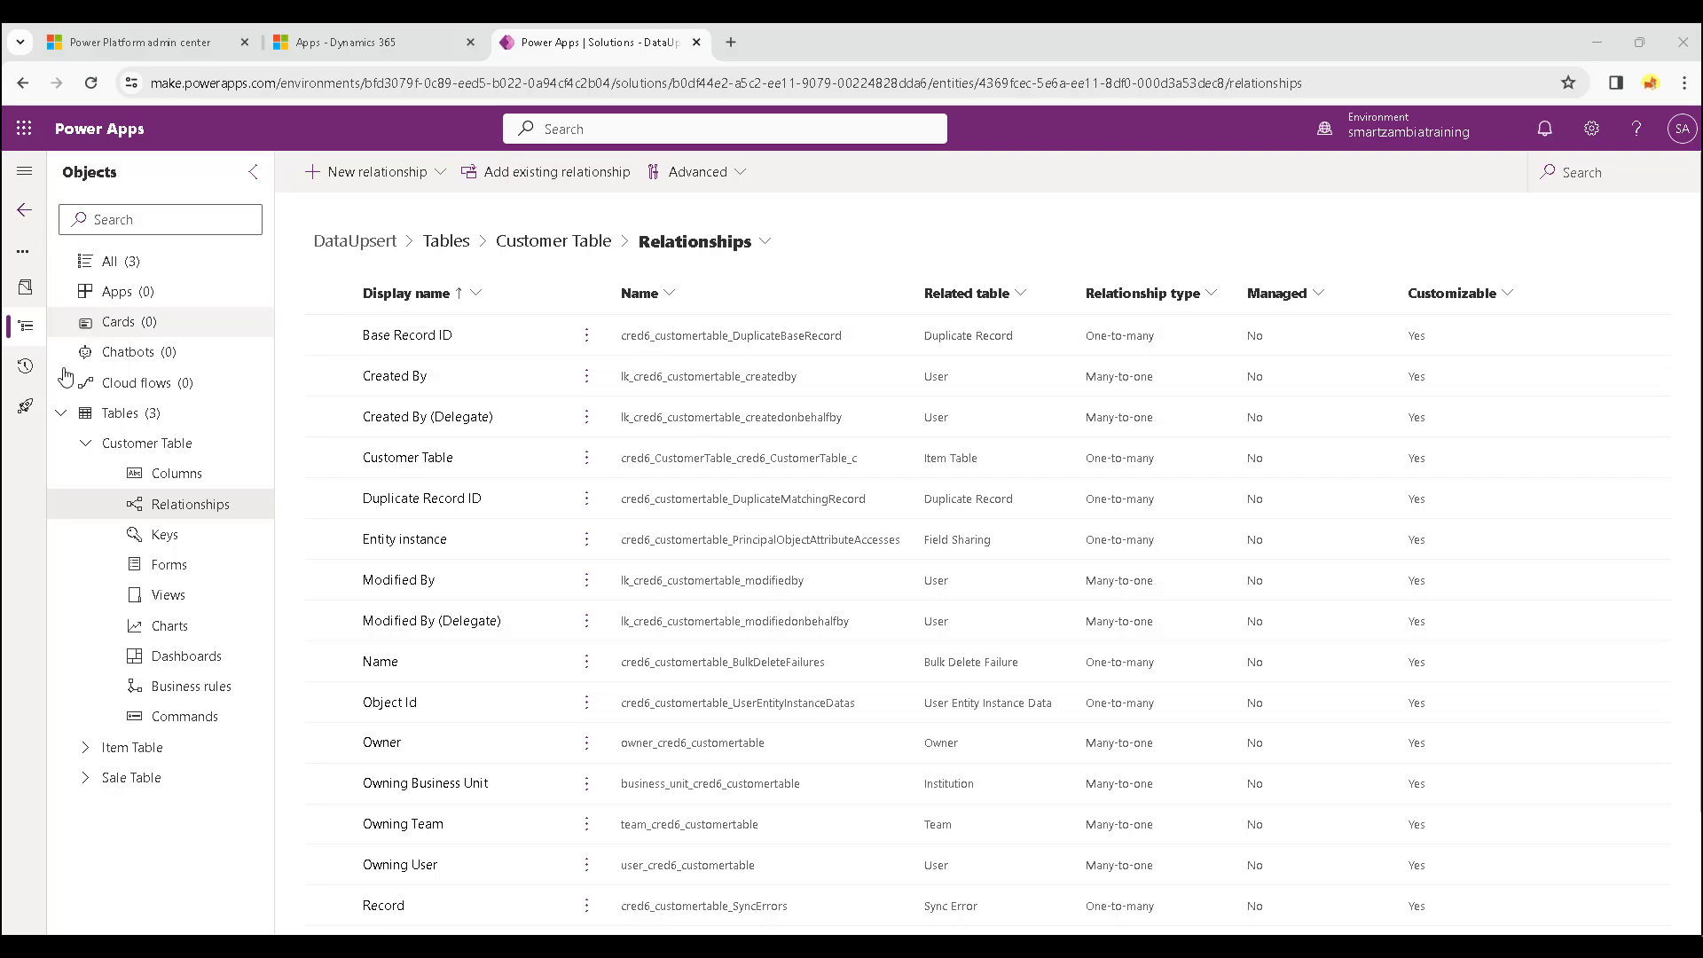
# Add a key named Customer ID to the Customer Table based on the Customer ID column, and refresh the key list.
pyautogui.click(87, 445)
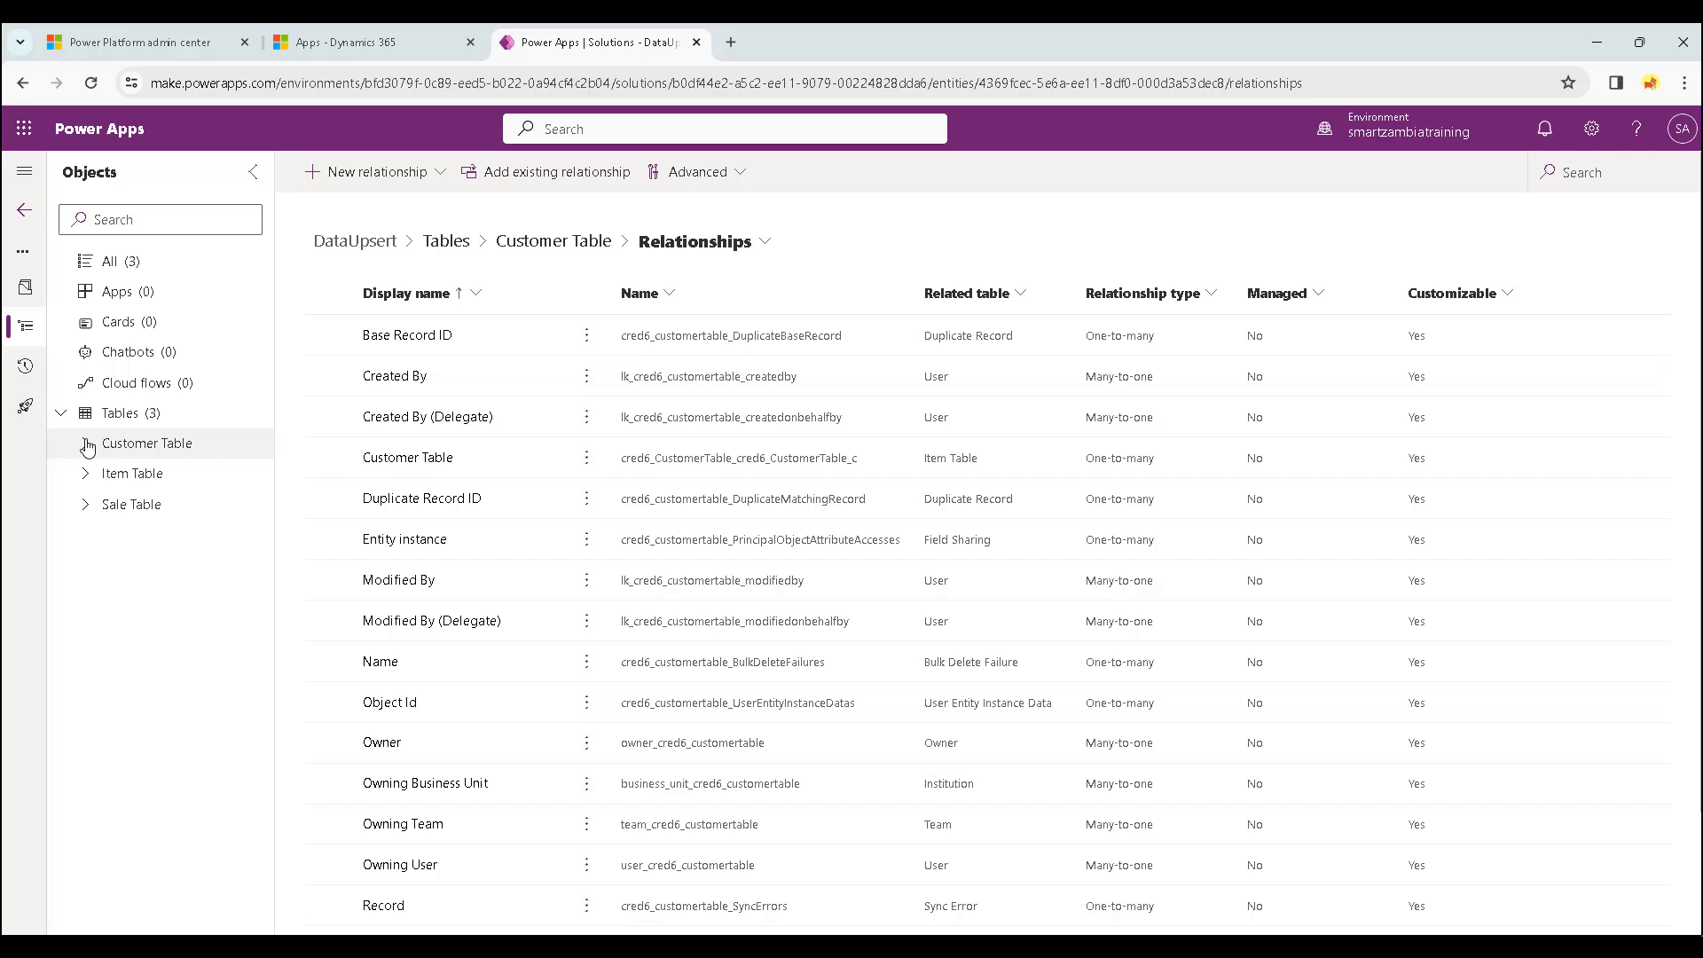
pyautogui.click(87, 444)
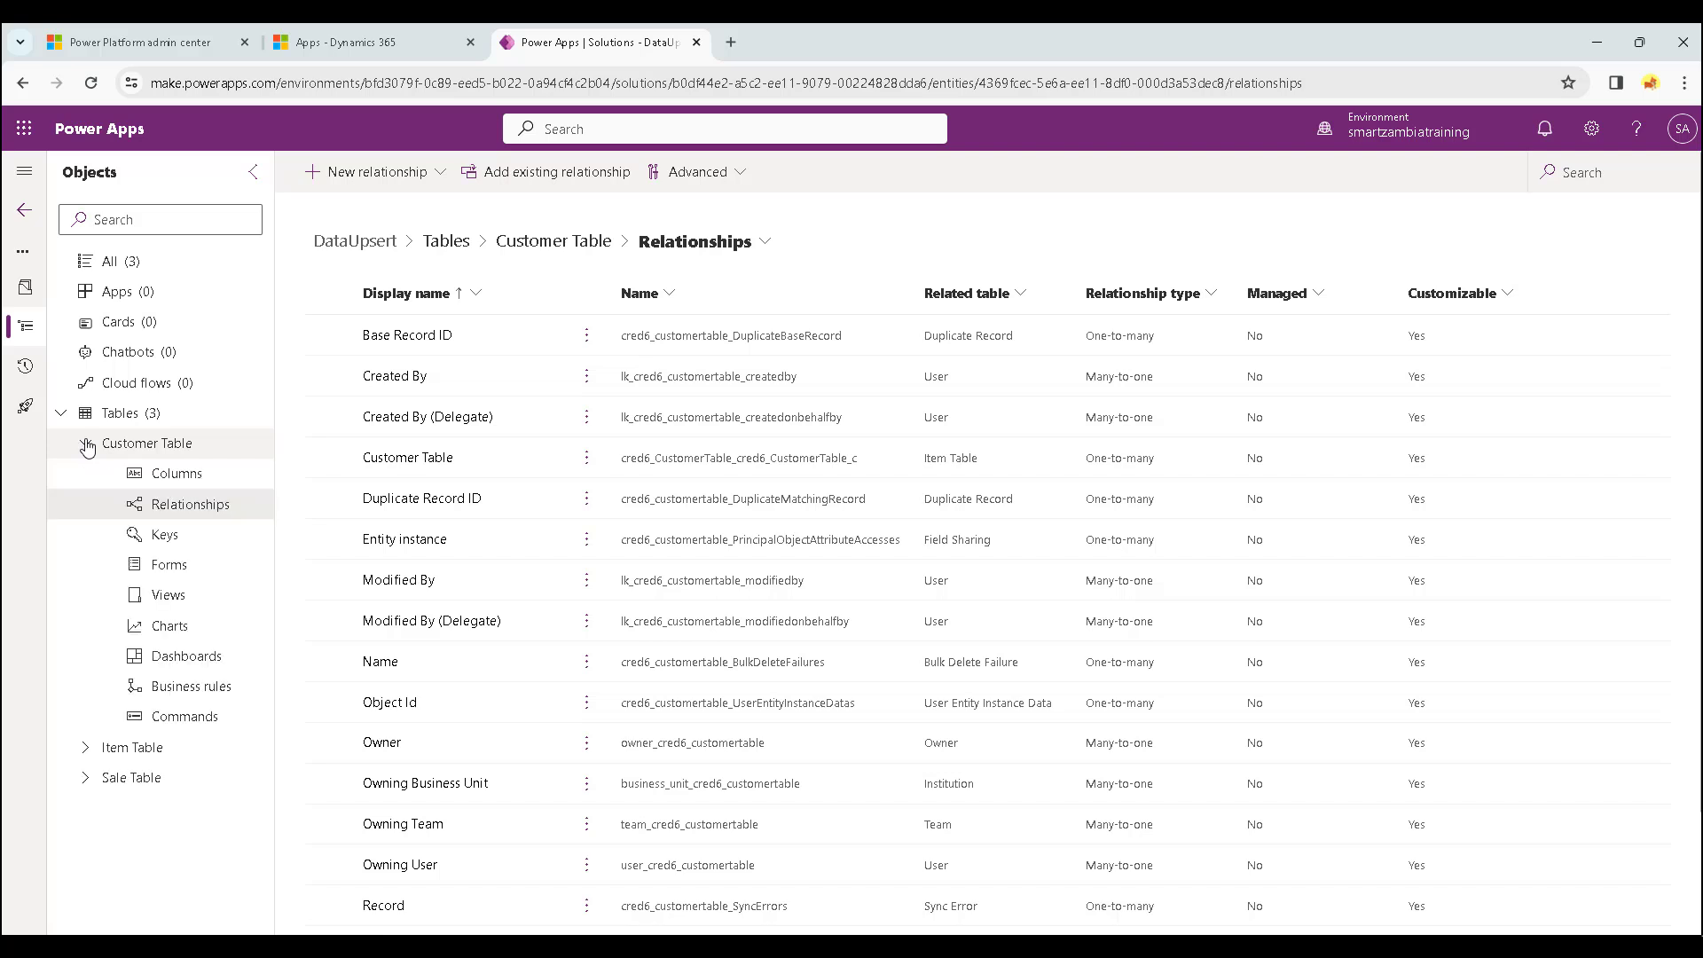
pyautogui.click(162, 537)
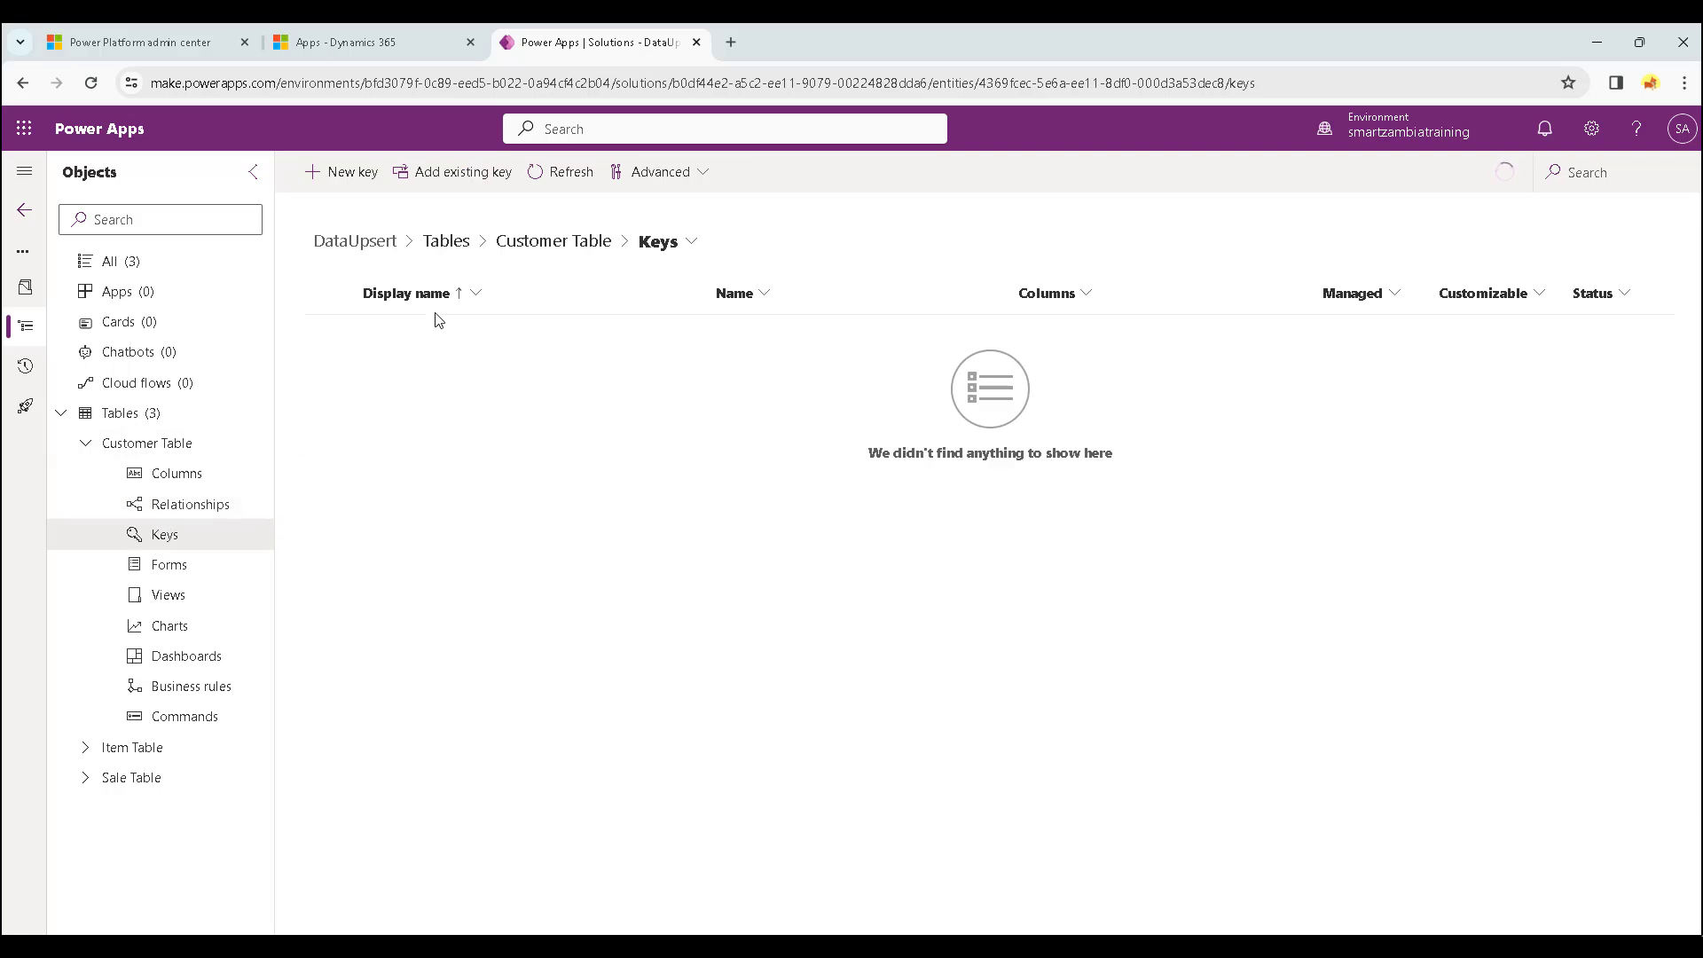
pyautogui.click(358, 181)
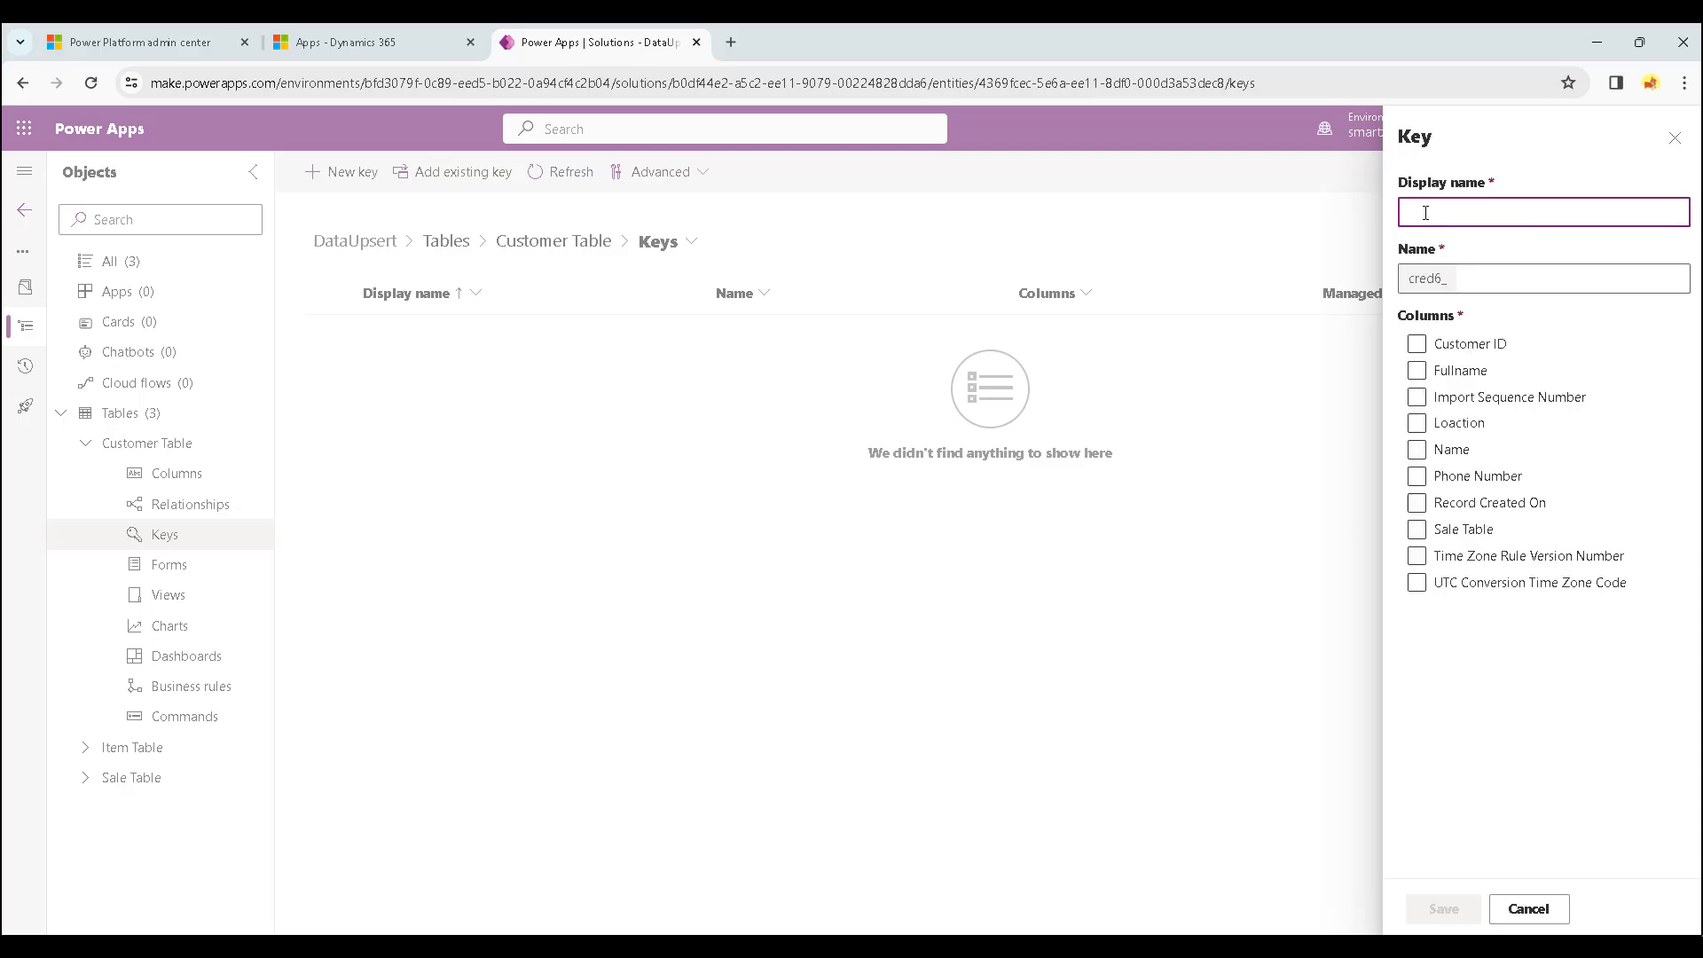
pyautogui.write('Customer ID')
pyautogui.click(1416, 345)
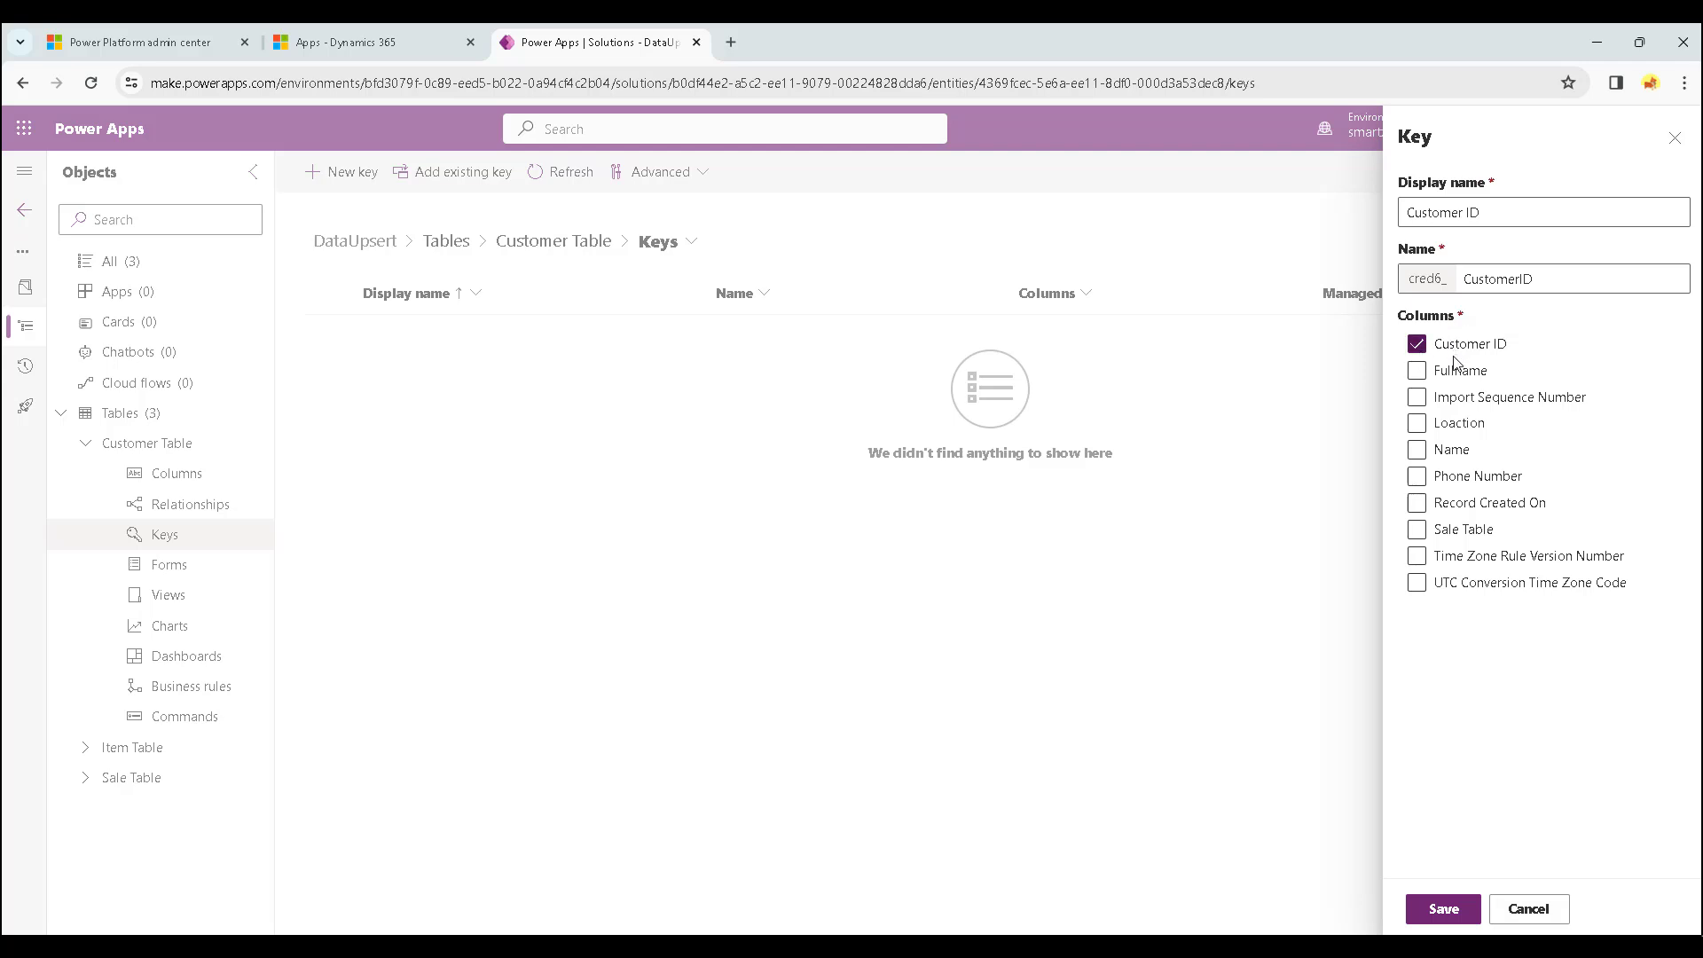
pyautogui.click(1438, 909)
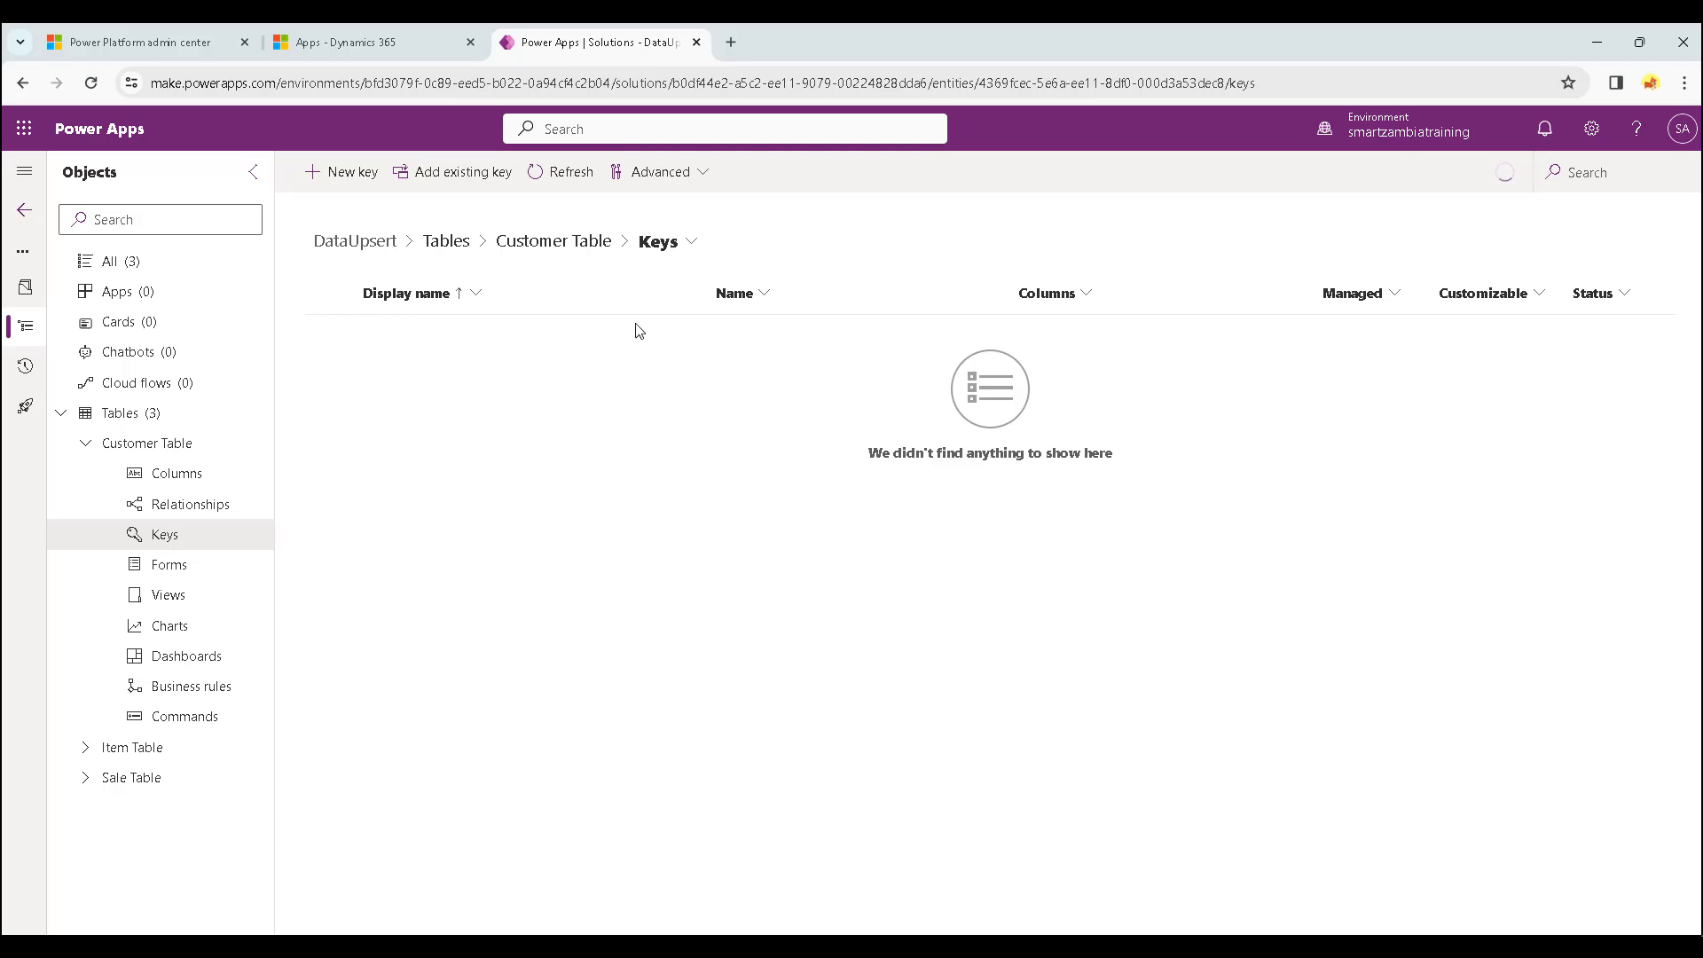
pyautogui.click(560, 171)
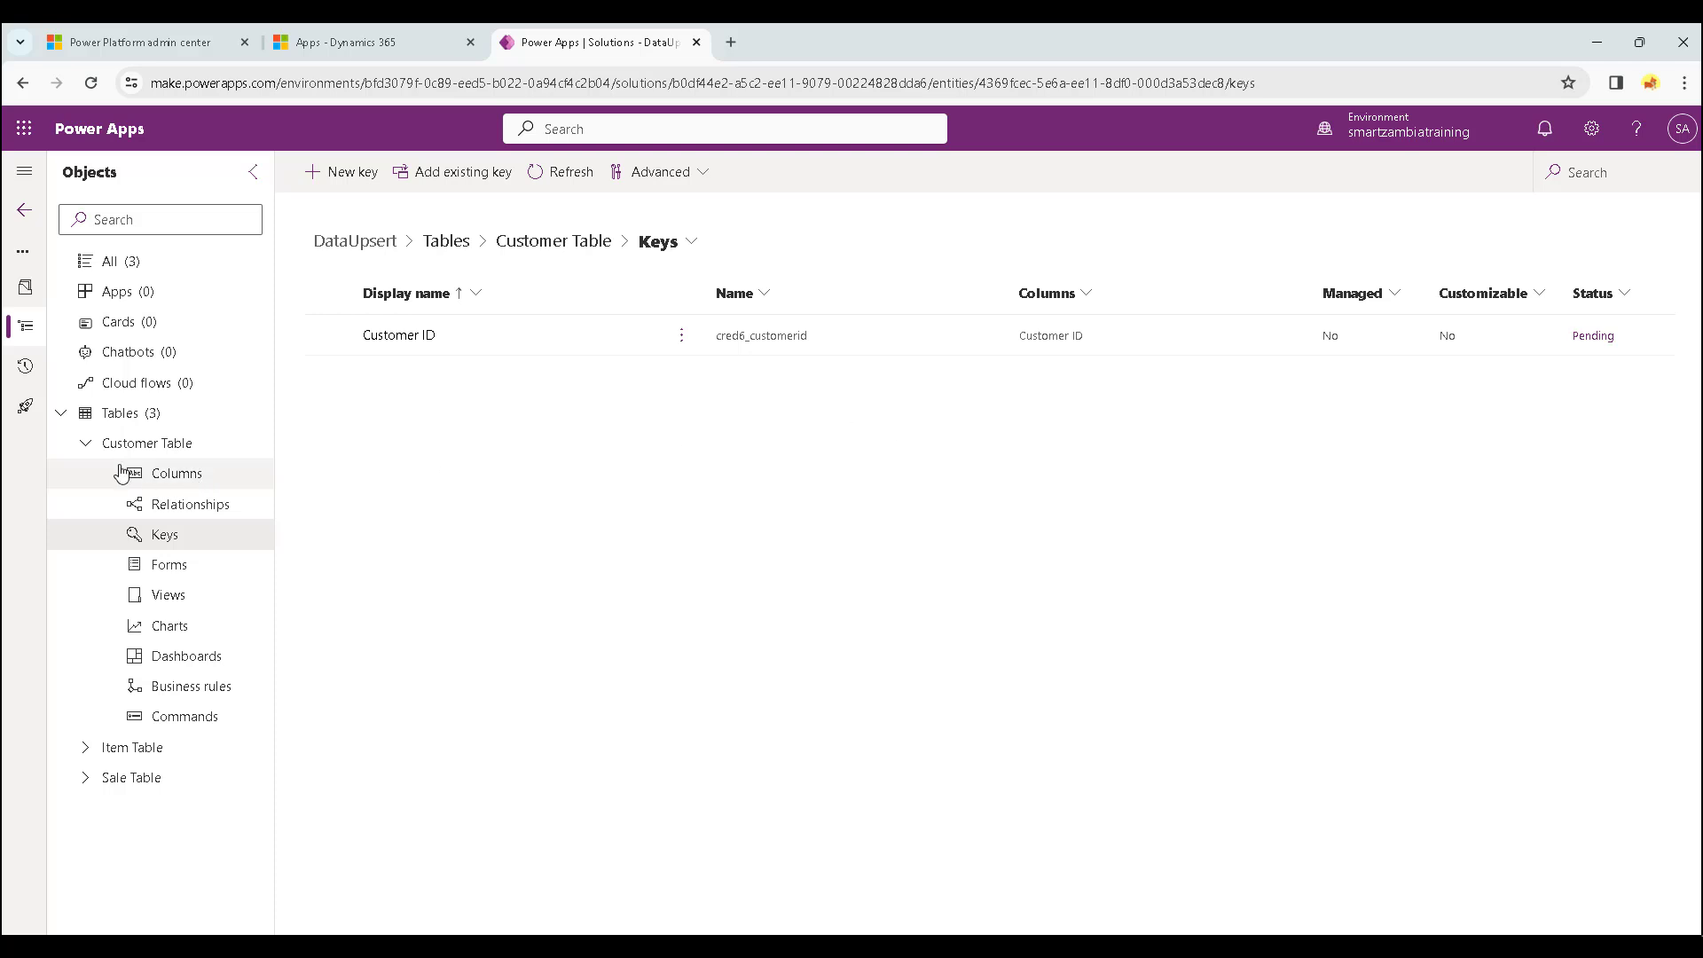
# Add a key named Item ID to the Item Table based on the Item ID column.
pyautogui.click(93, 454)
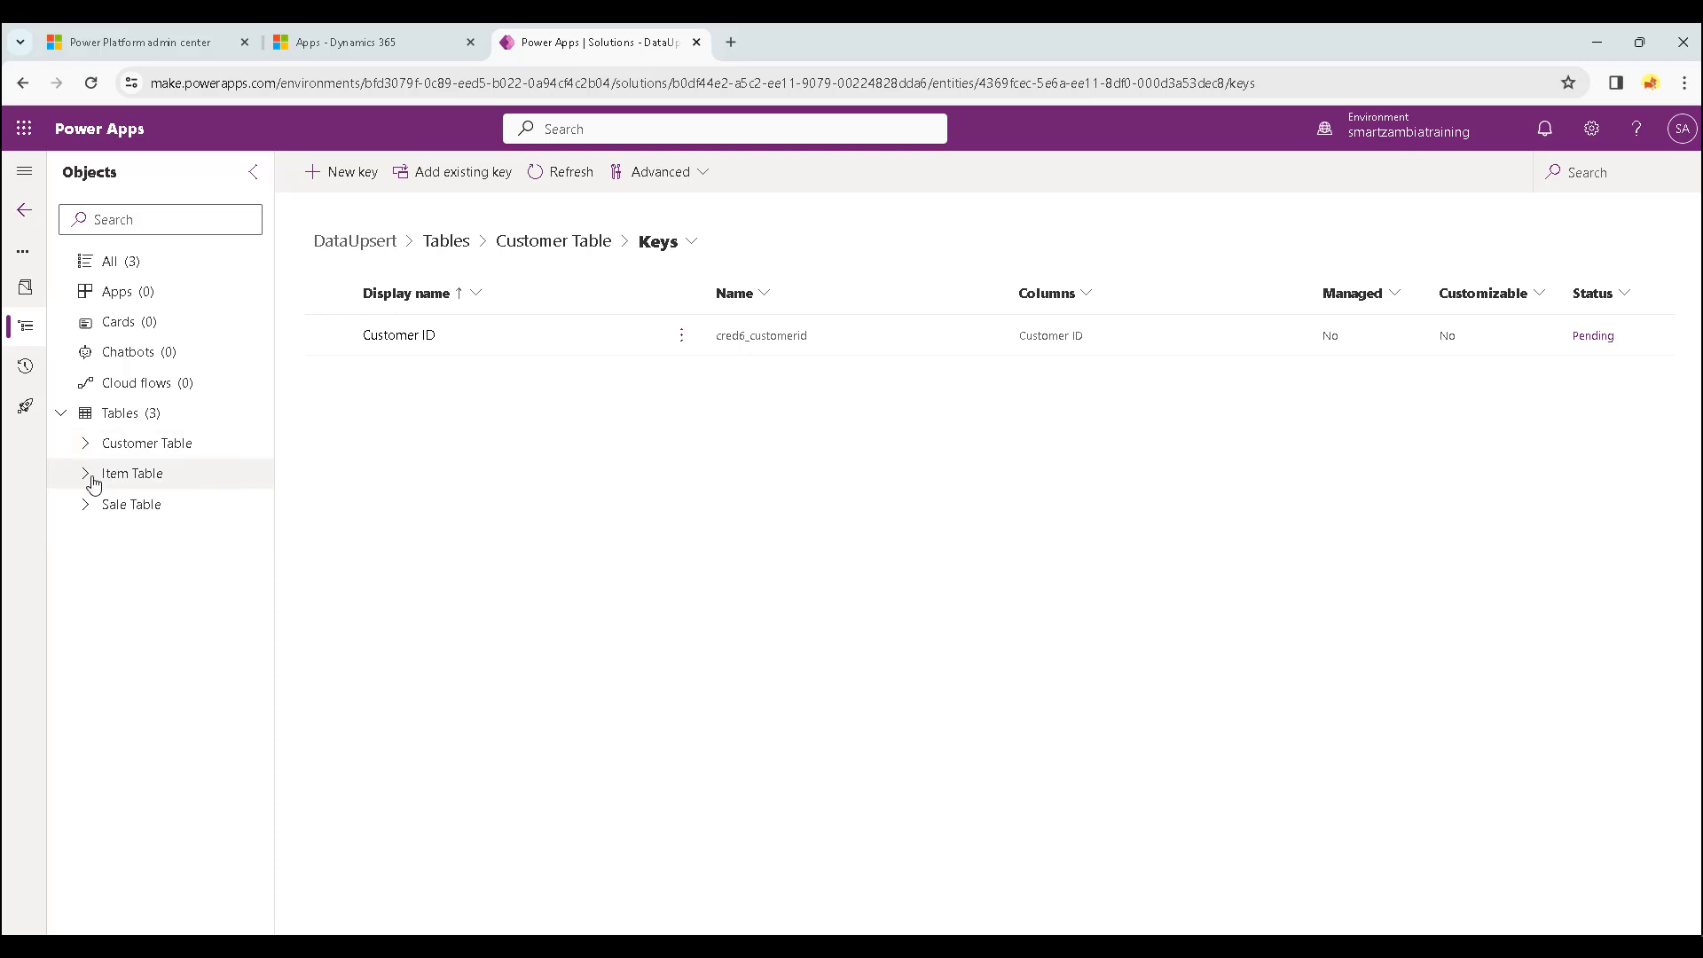
pyautogui.click(90, 479)
pyautogui.click(171, 574)
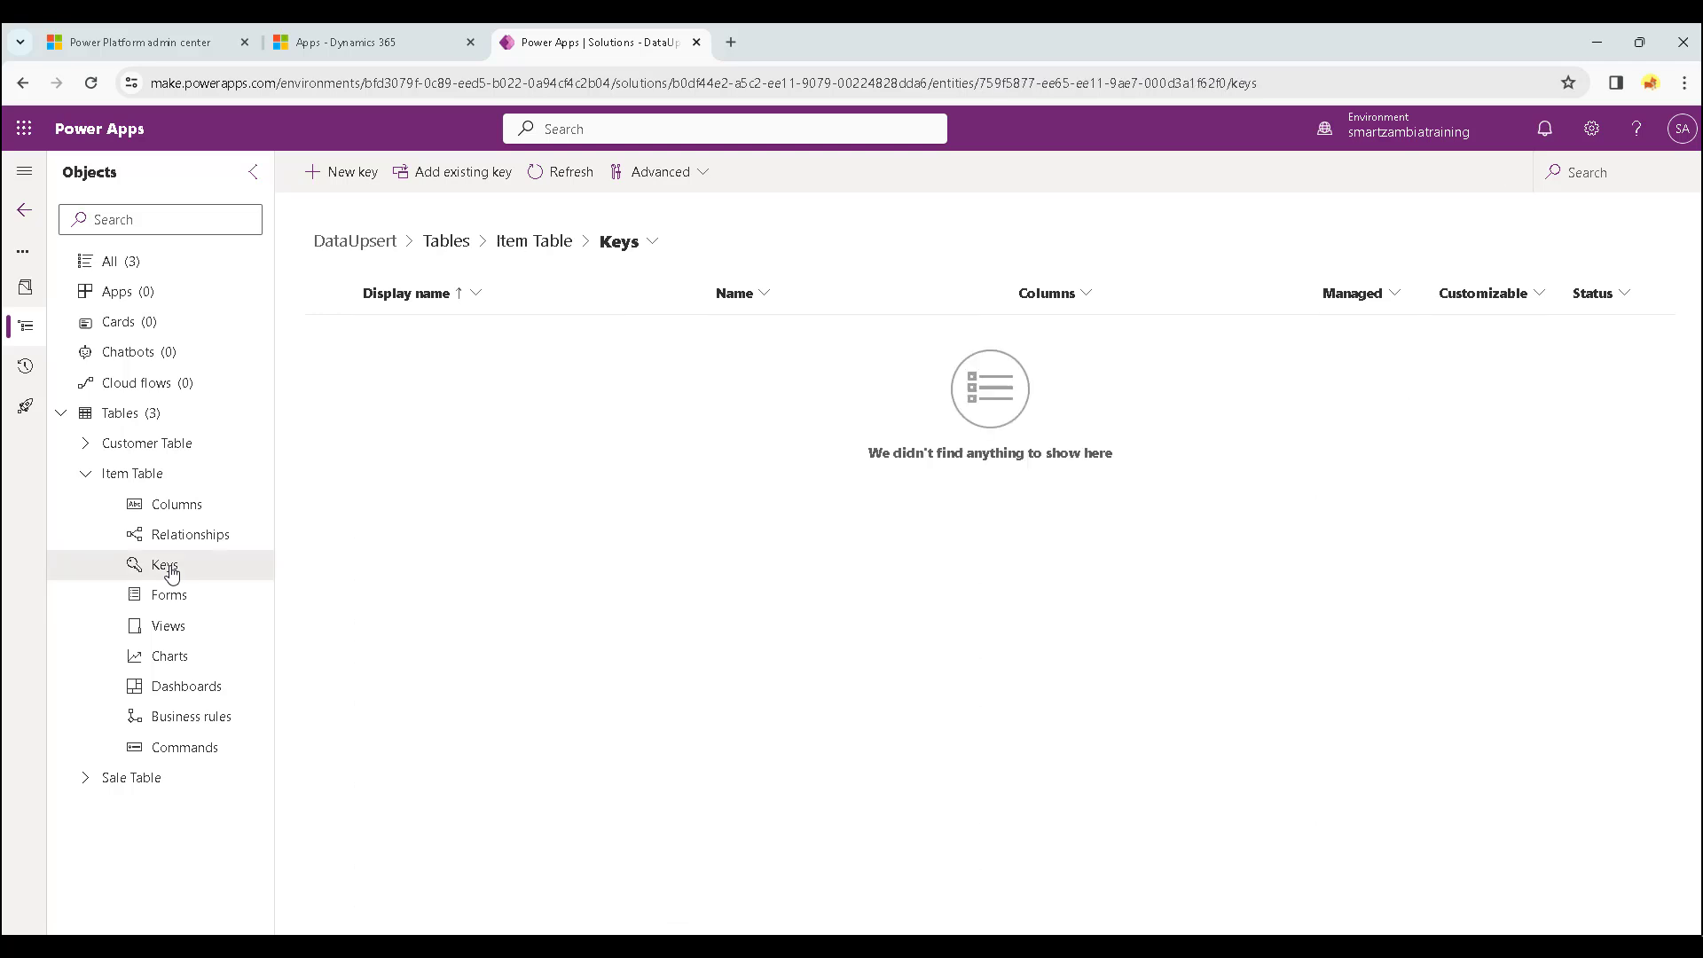
pyautogui.click(343, 171)
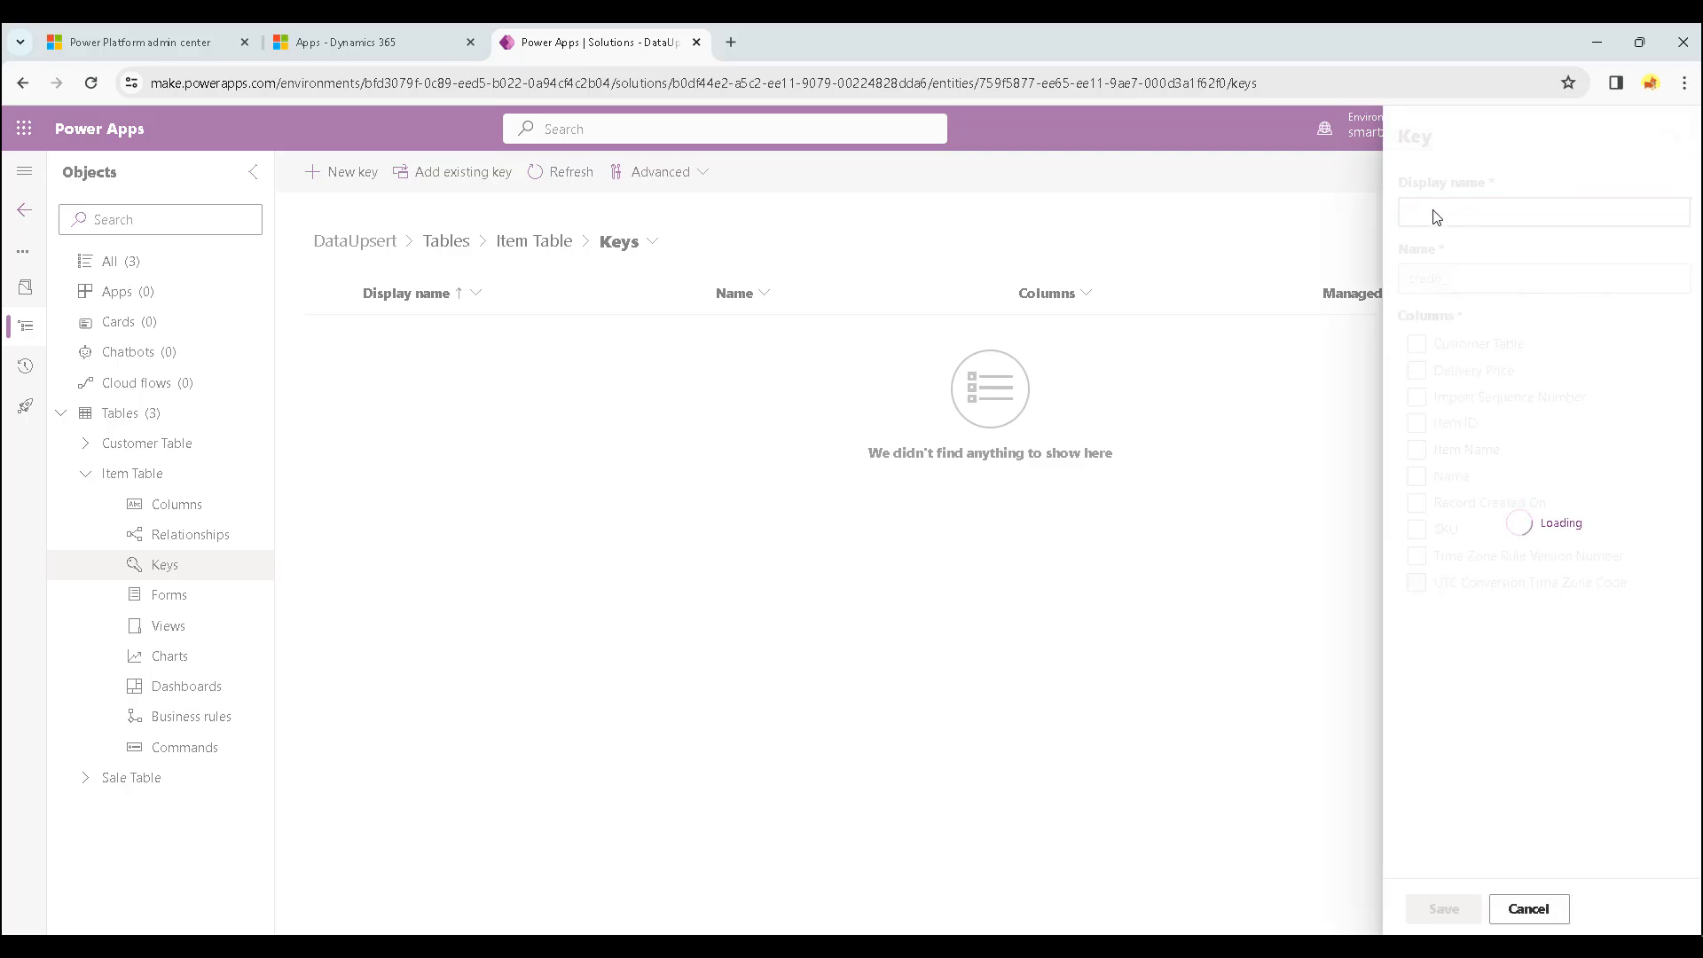
pyautogui.click(1446, 424)
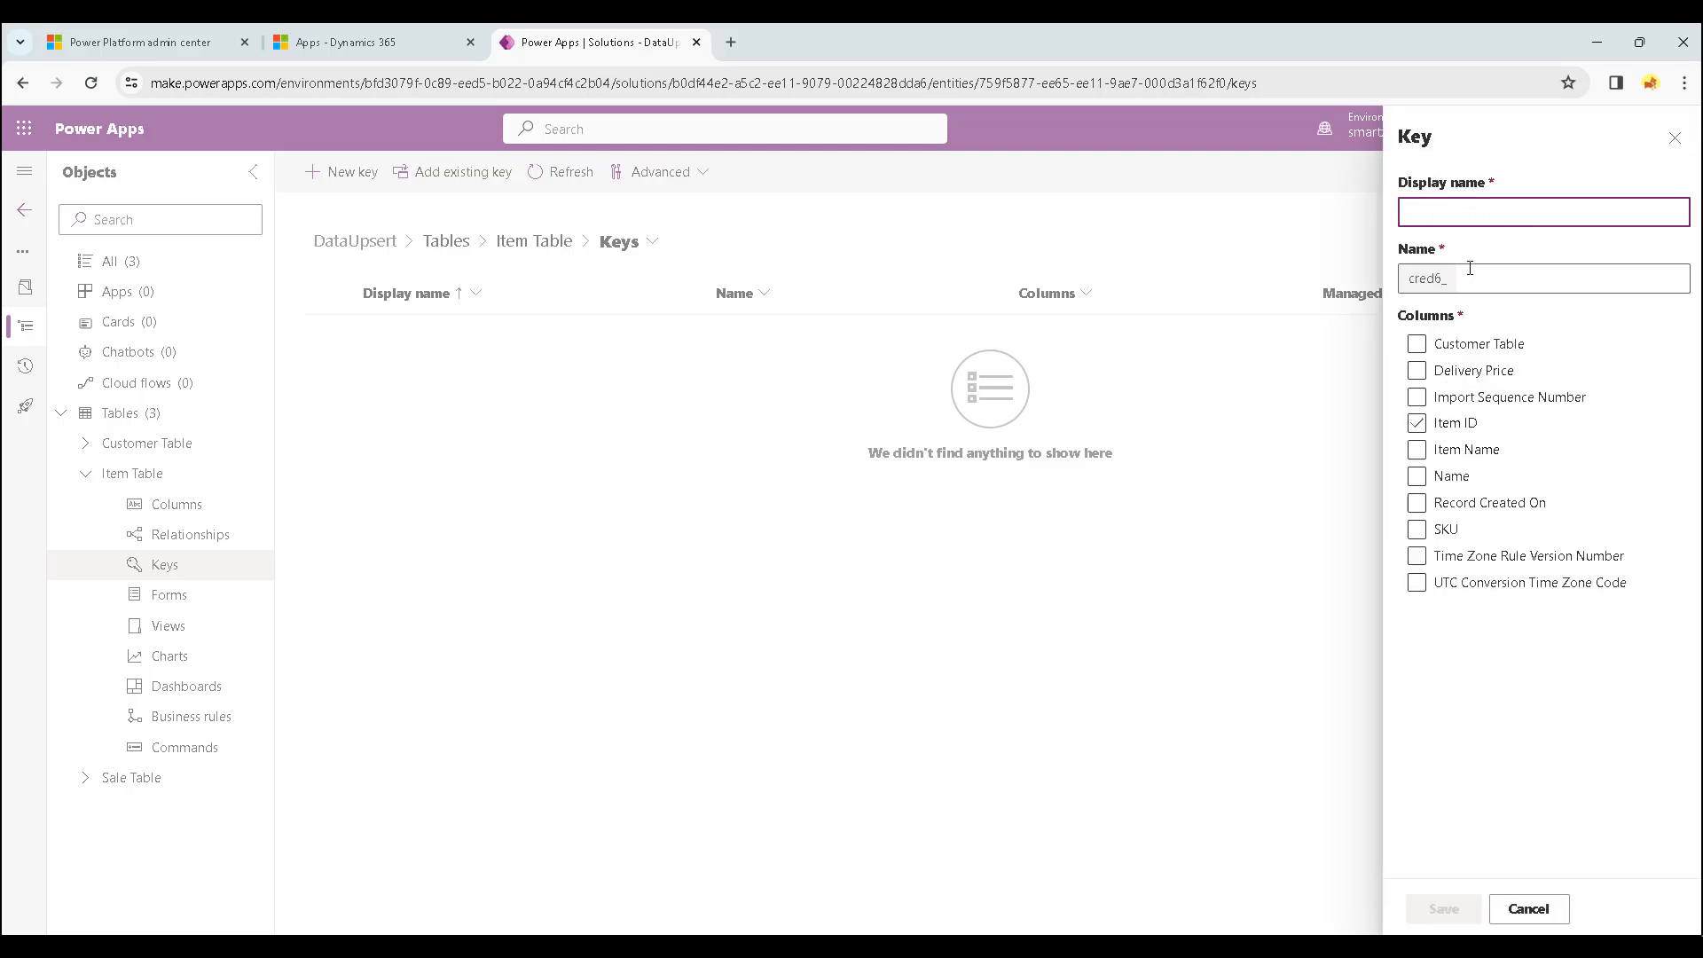
pyautogui.click(1442, 214)
pyautogui.write('Item ID')
pyautogui.click(1417, 423)
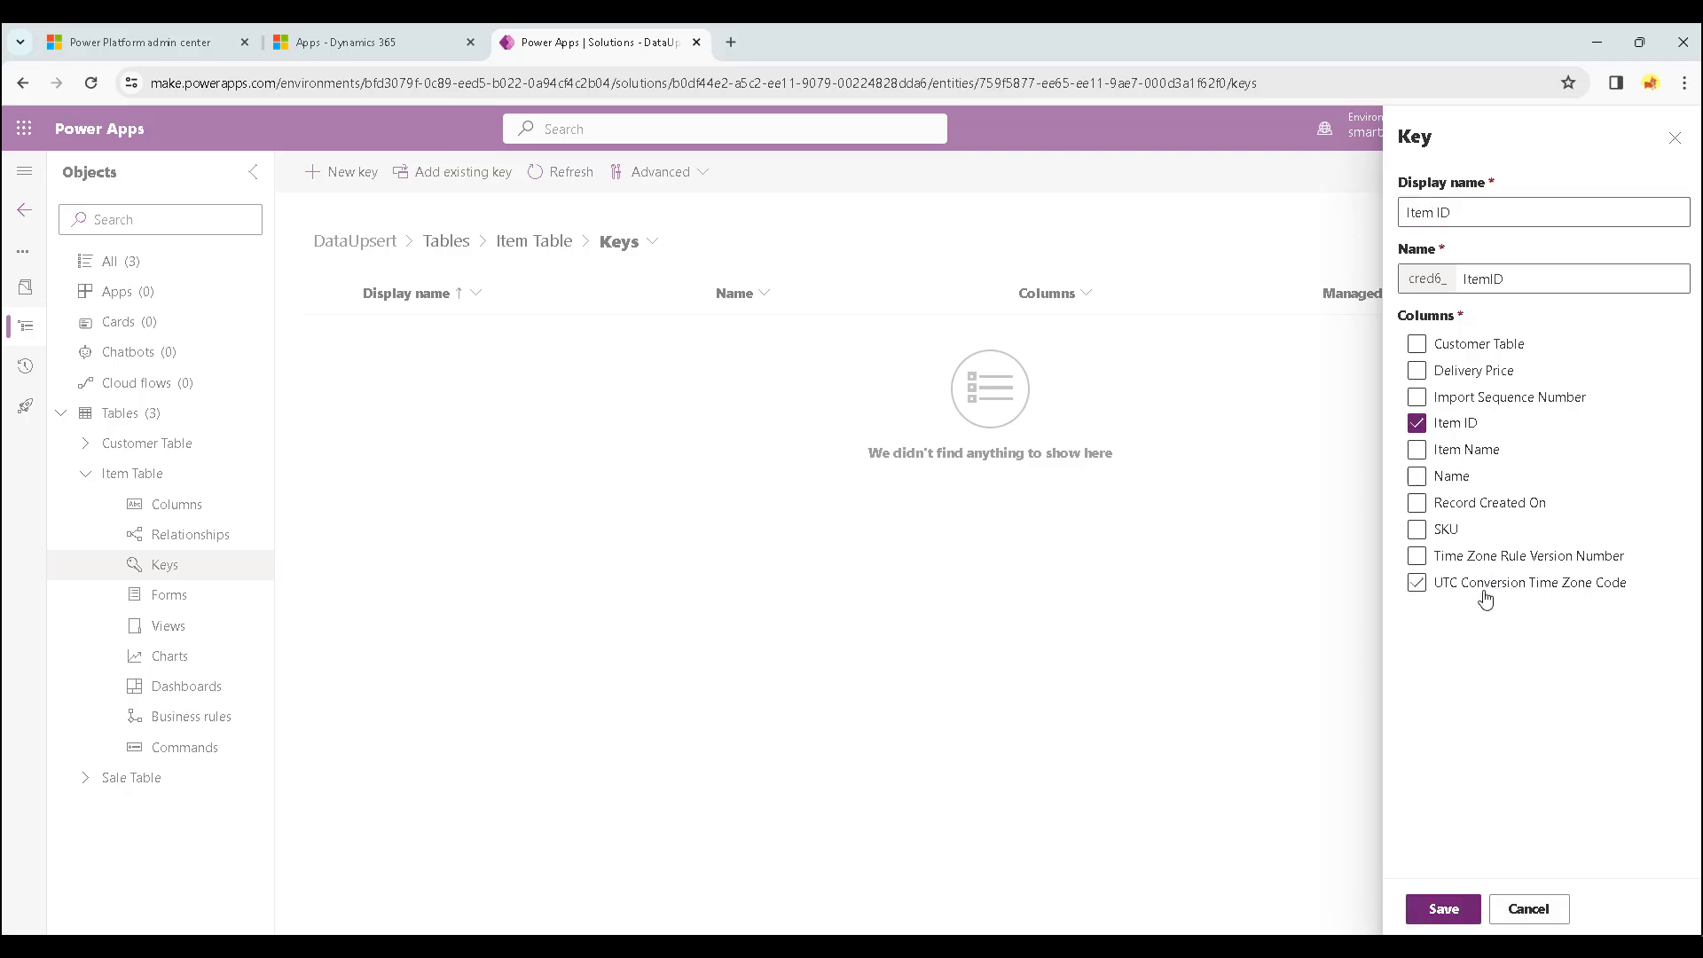
pyautogui.click(1459, 917)
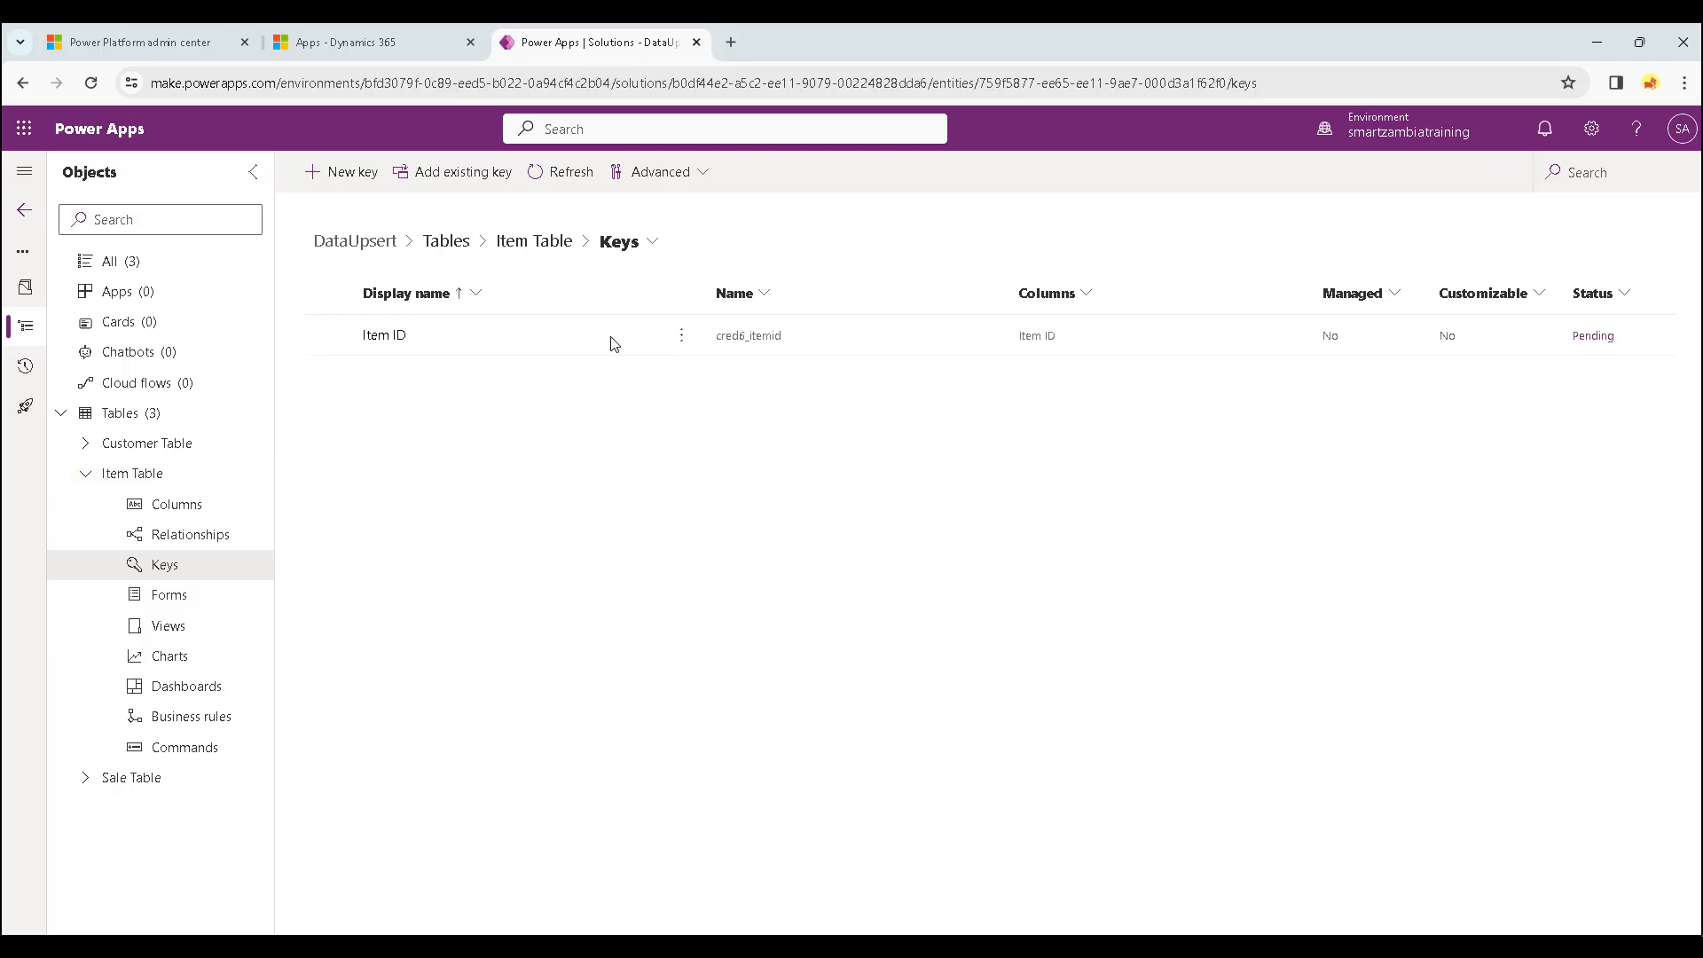
# Add a key named Sales ID to the Sale Table based on the Sales ID column.
pyautogui.click(85, 473)
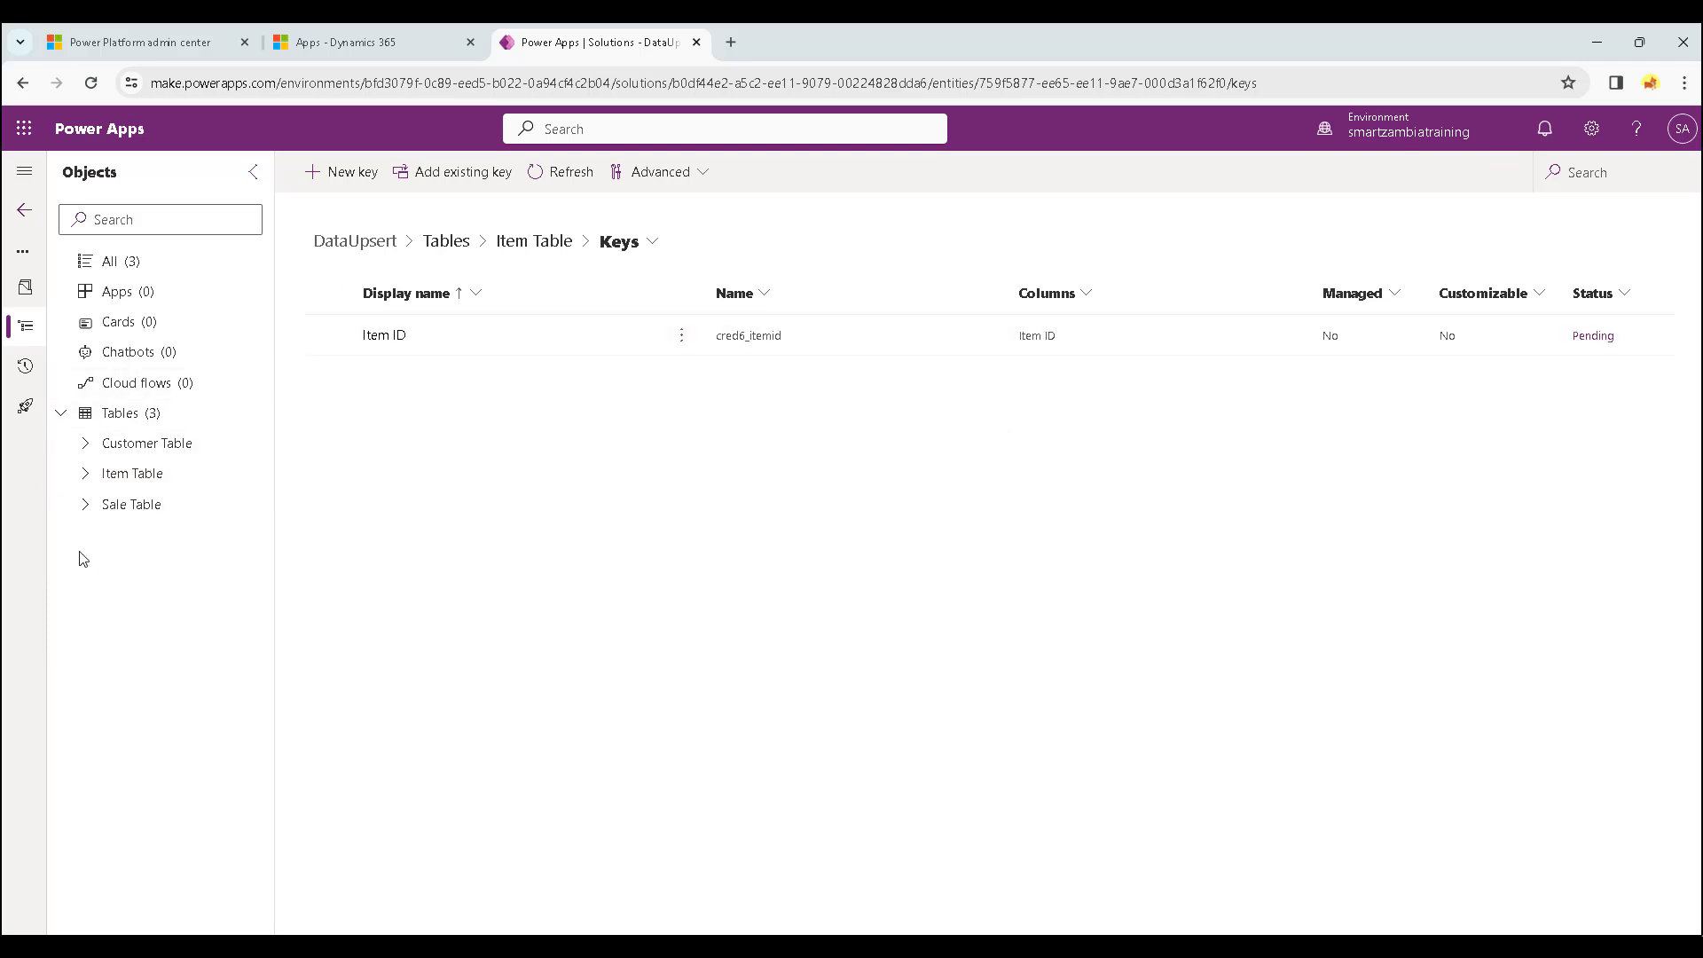
pyautogui.click(84, 508)
pyautogui.click(165, 596)
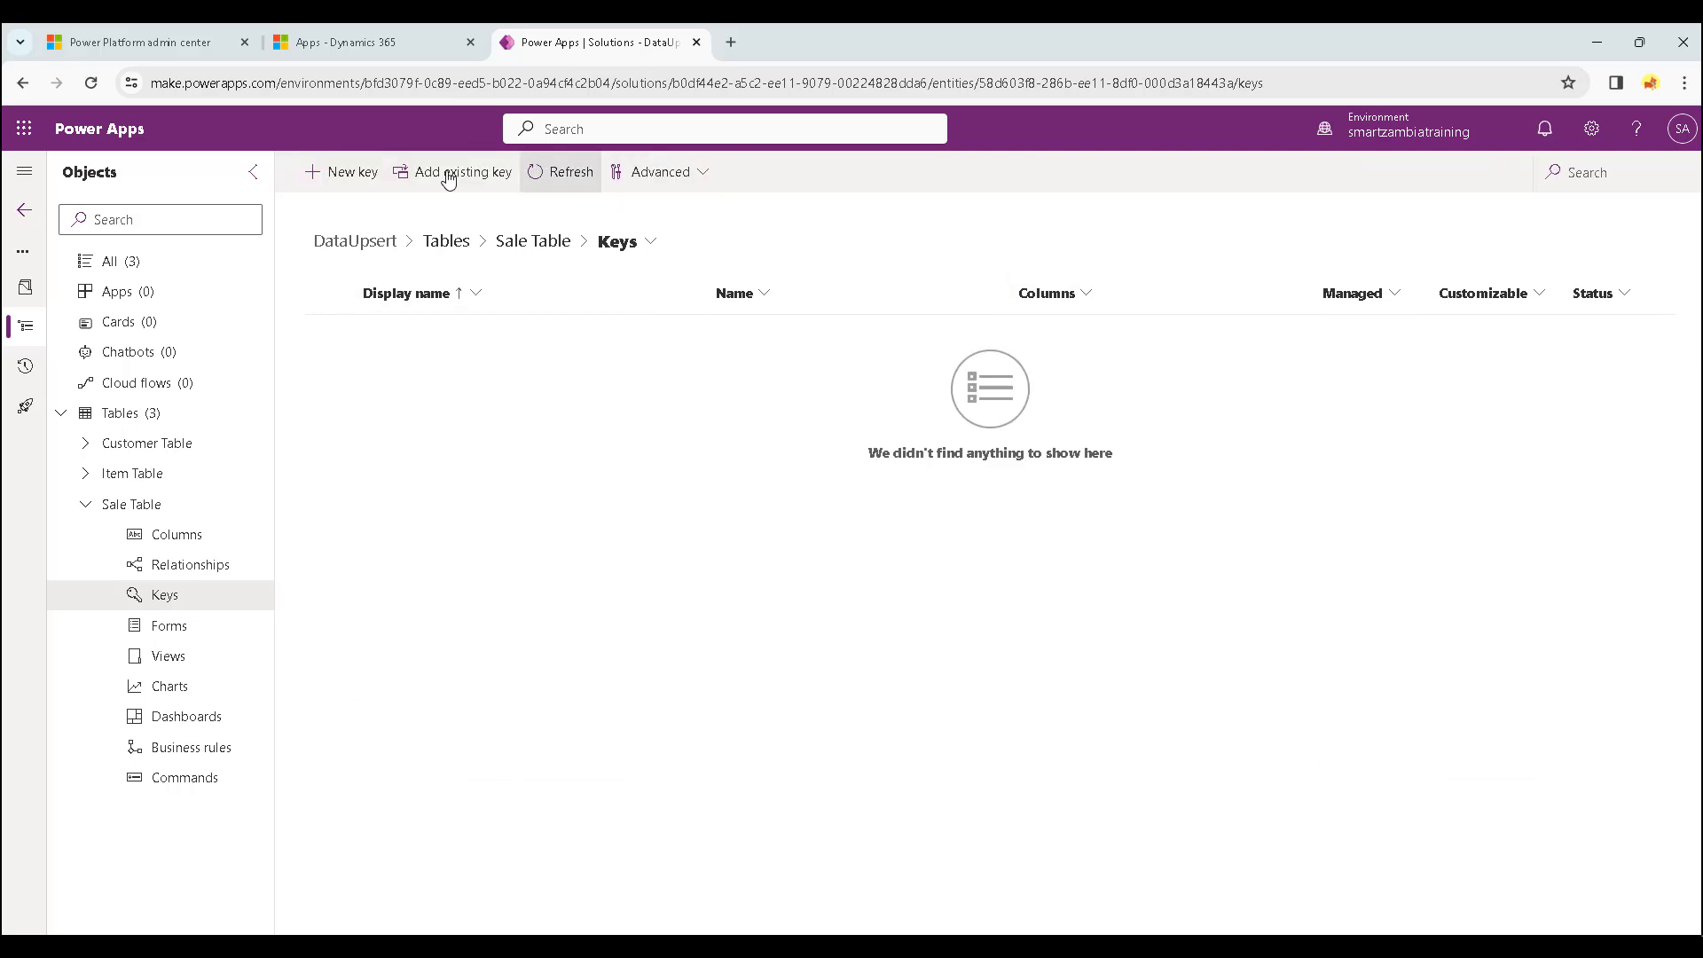
pyautogui.click(367, 178)
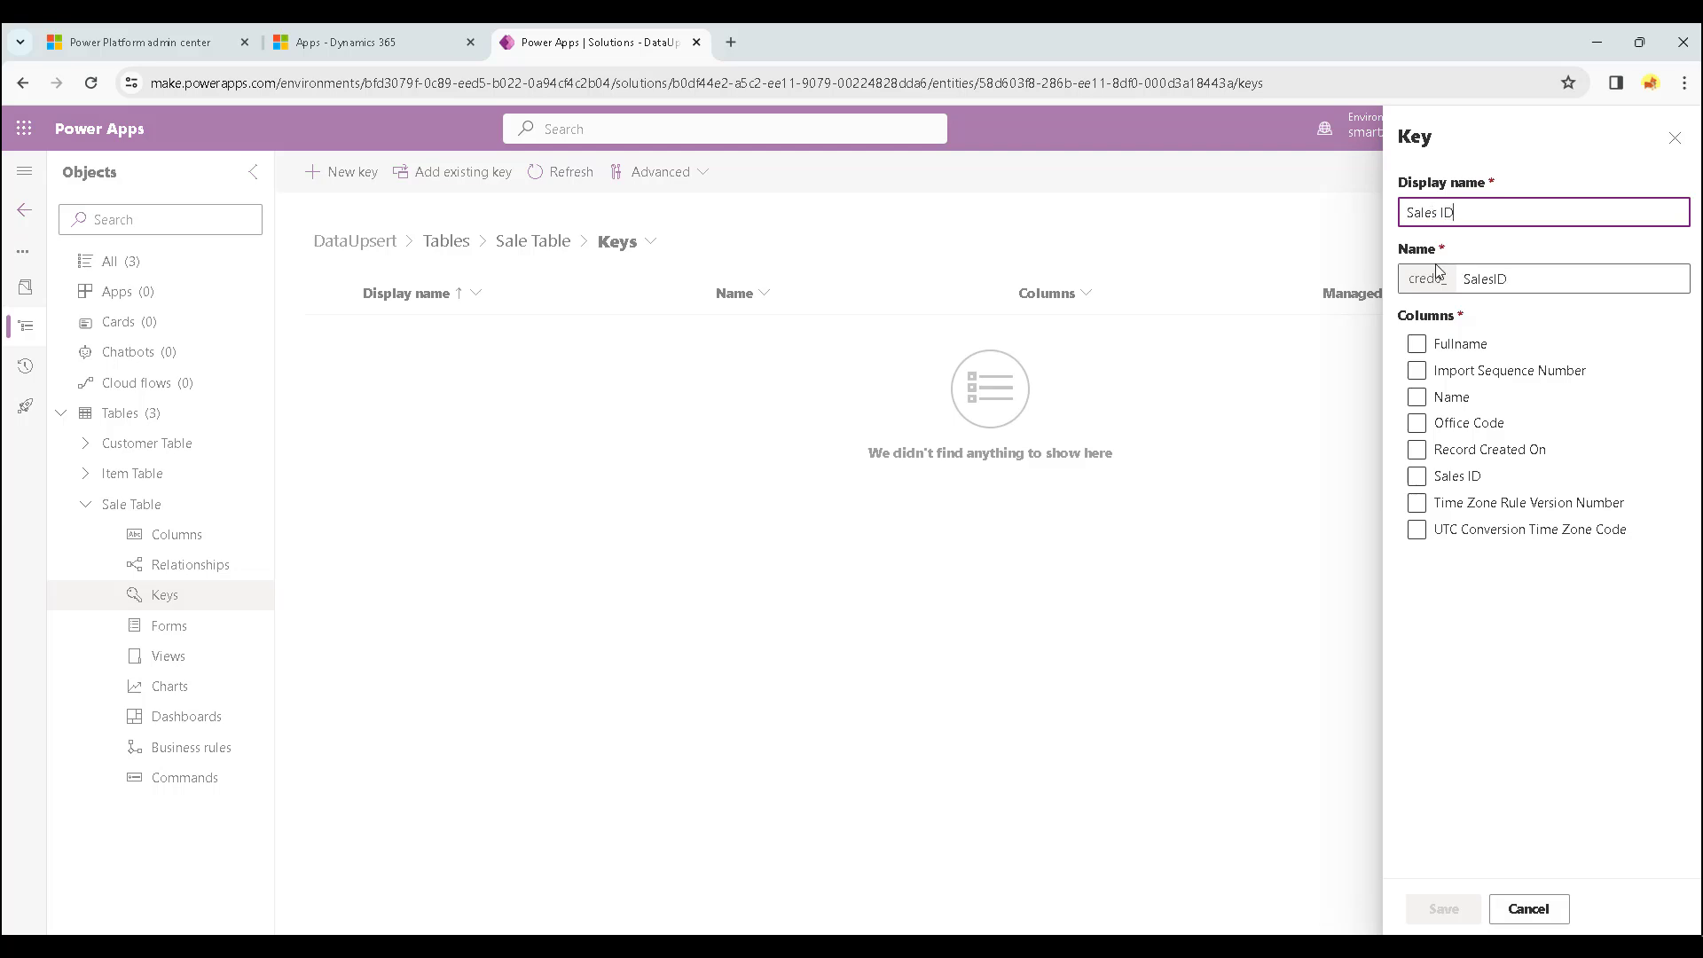
pyautogui.click(1420, 479)
pyautogui.click(1444, 907)
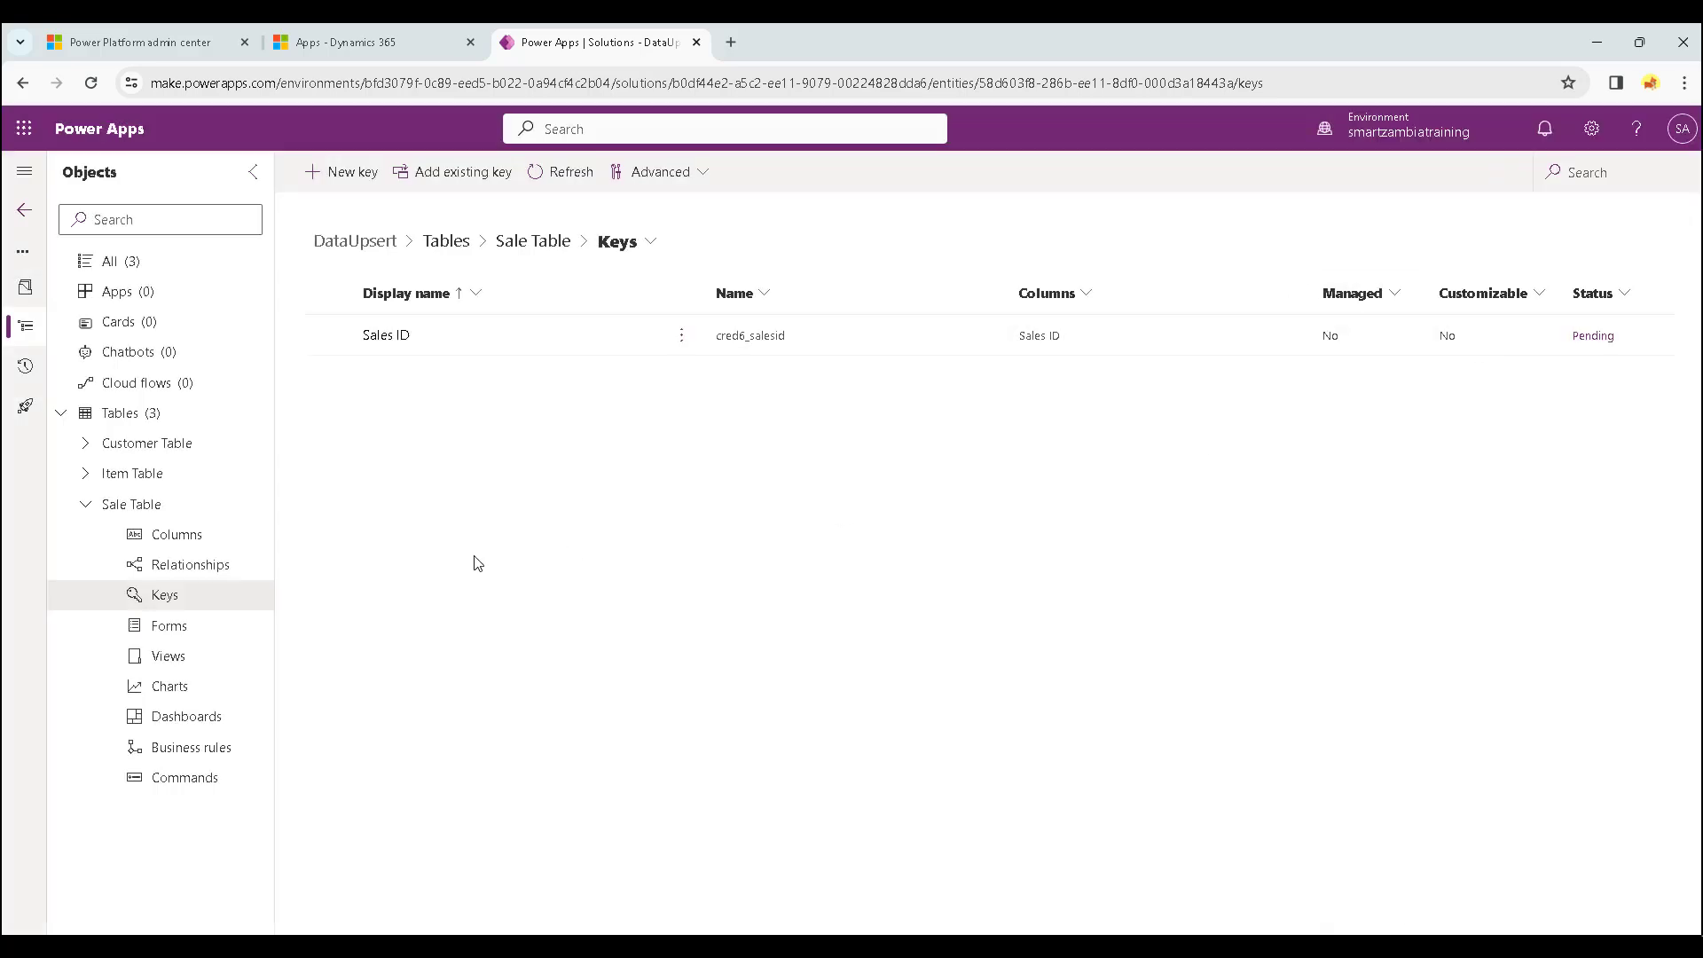
# Check the status of the keys in the Customer Table and the Item Table.
pyautogui.click(89, 443)
pyautogui.click(161, 534)
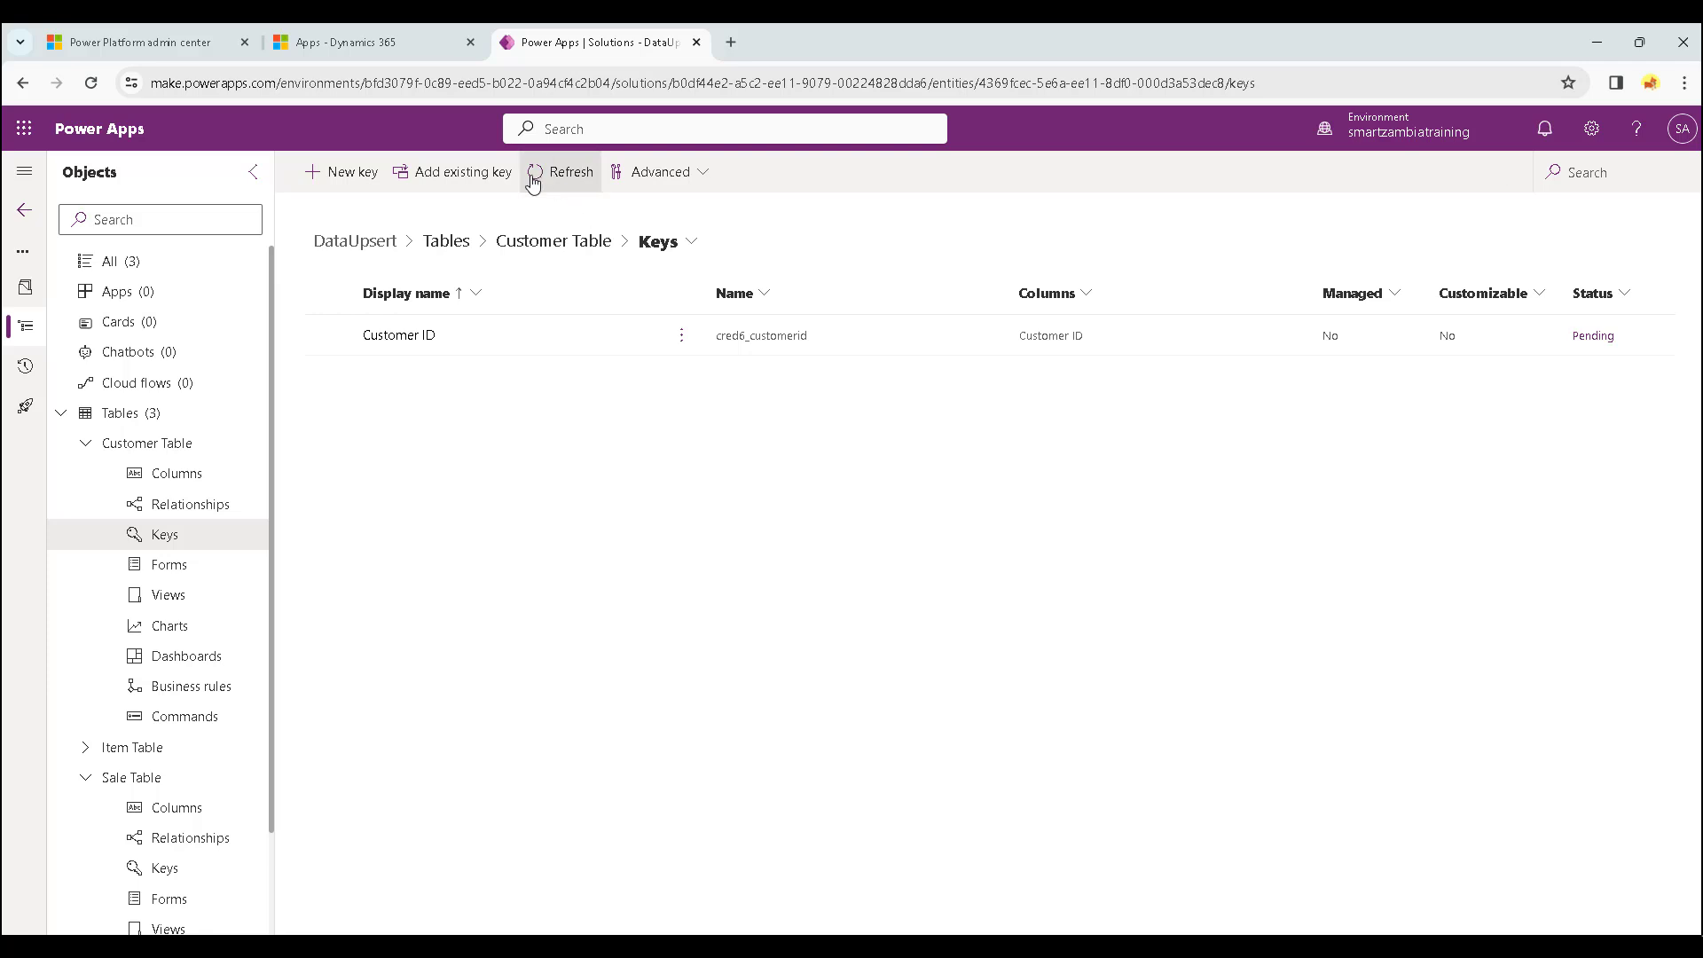
pyautogui.click(89, 444)
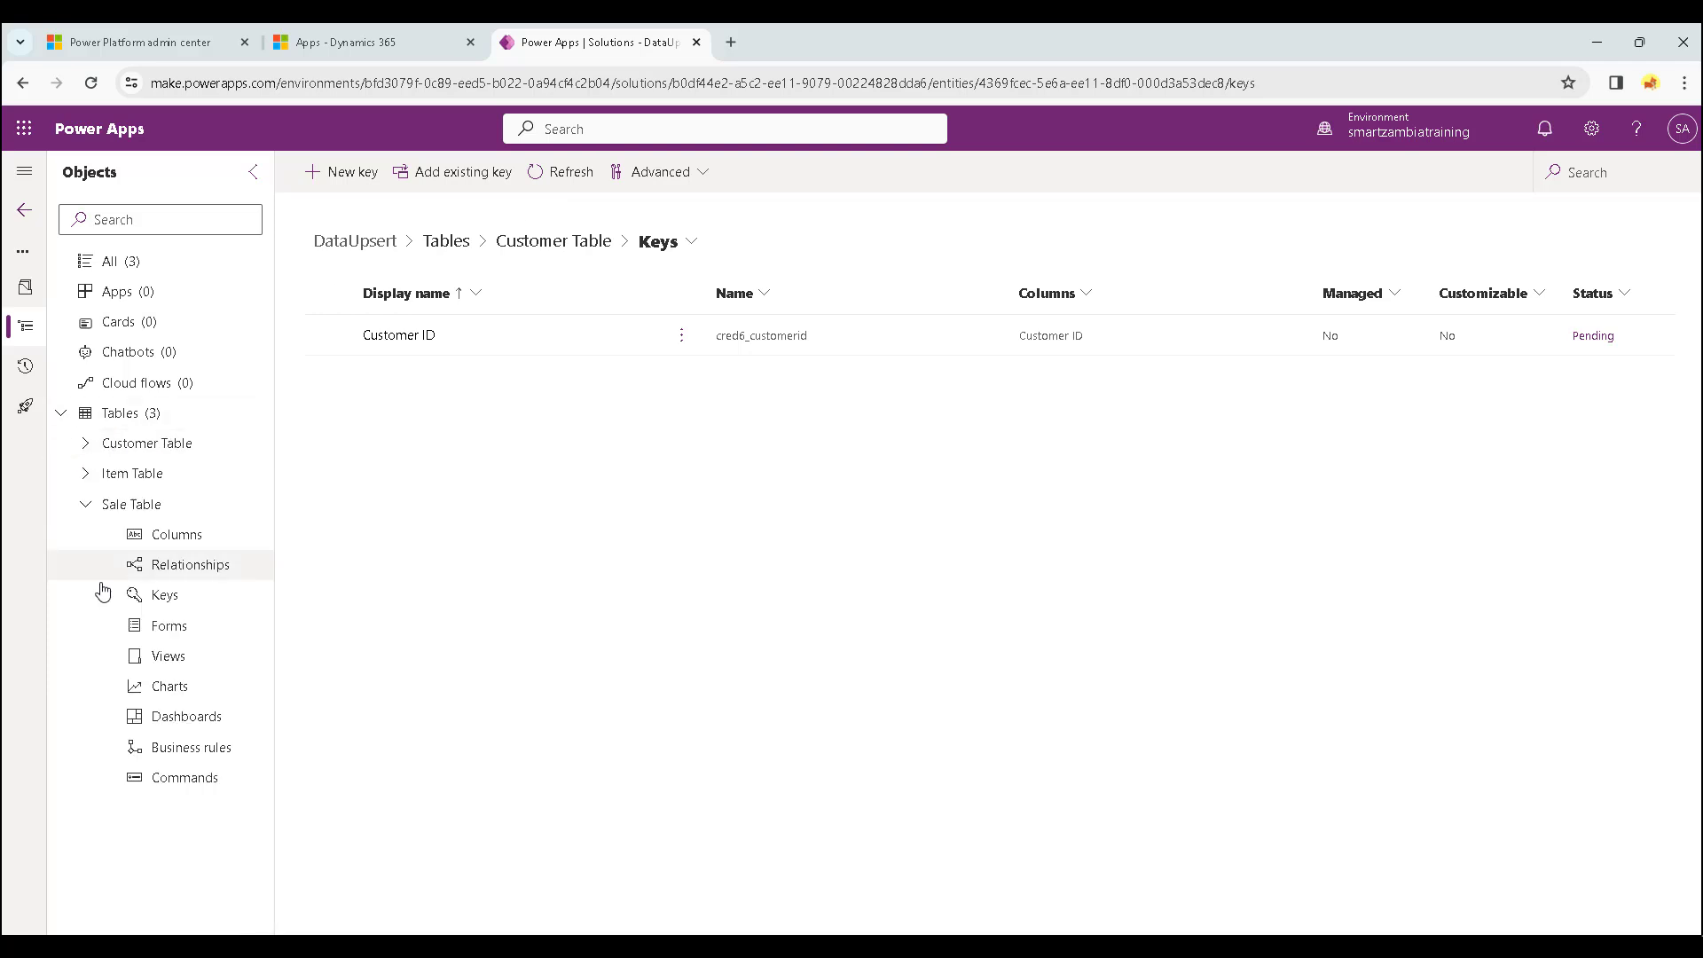
pyautogui.click(86, 474)
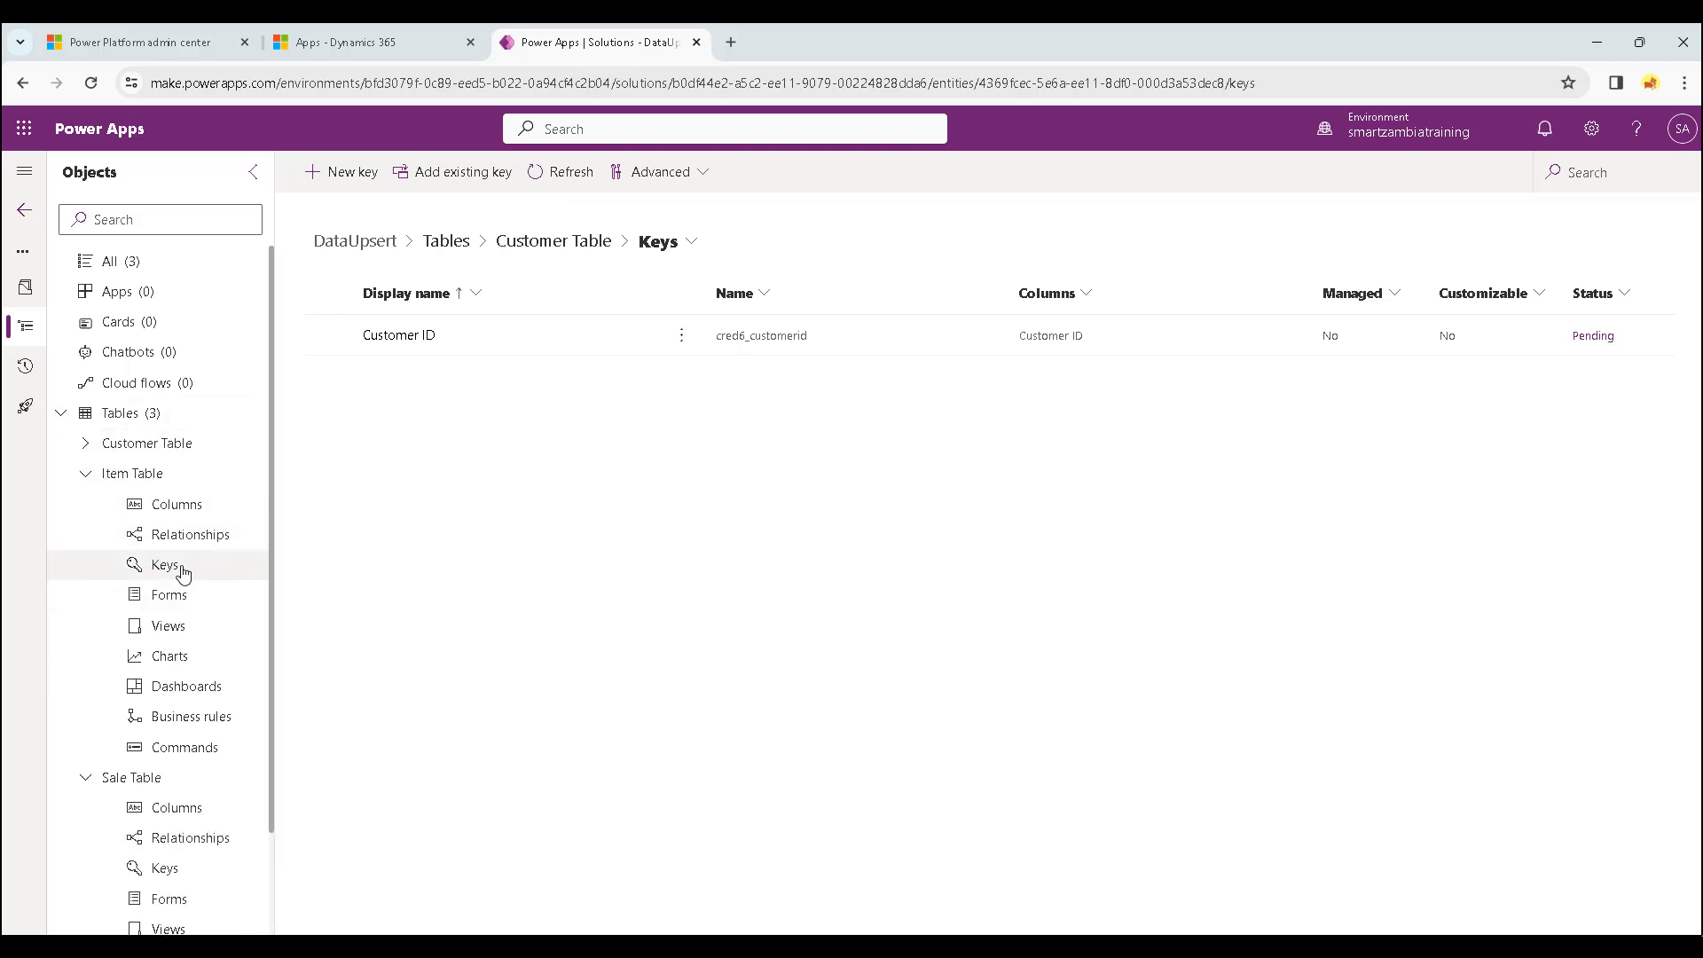
pyautogui.click(182, 572)
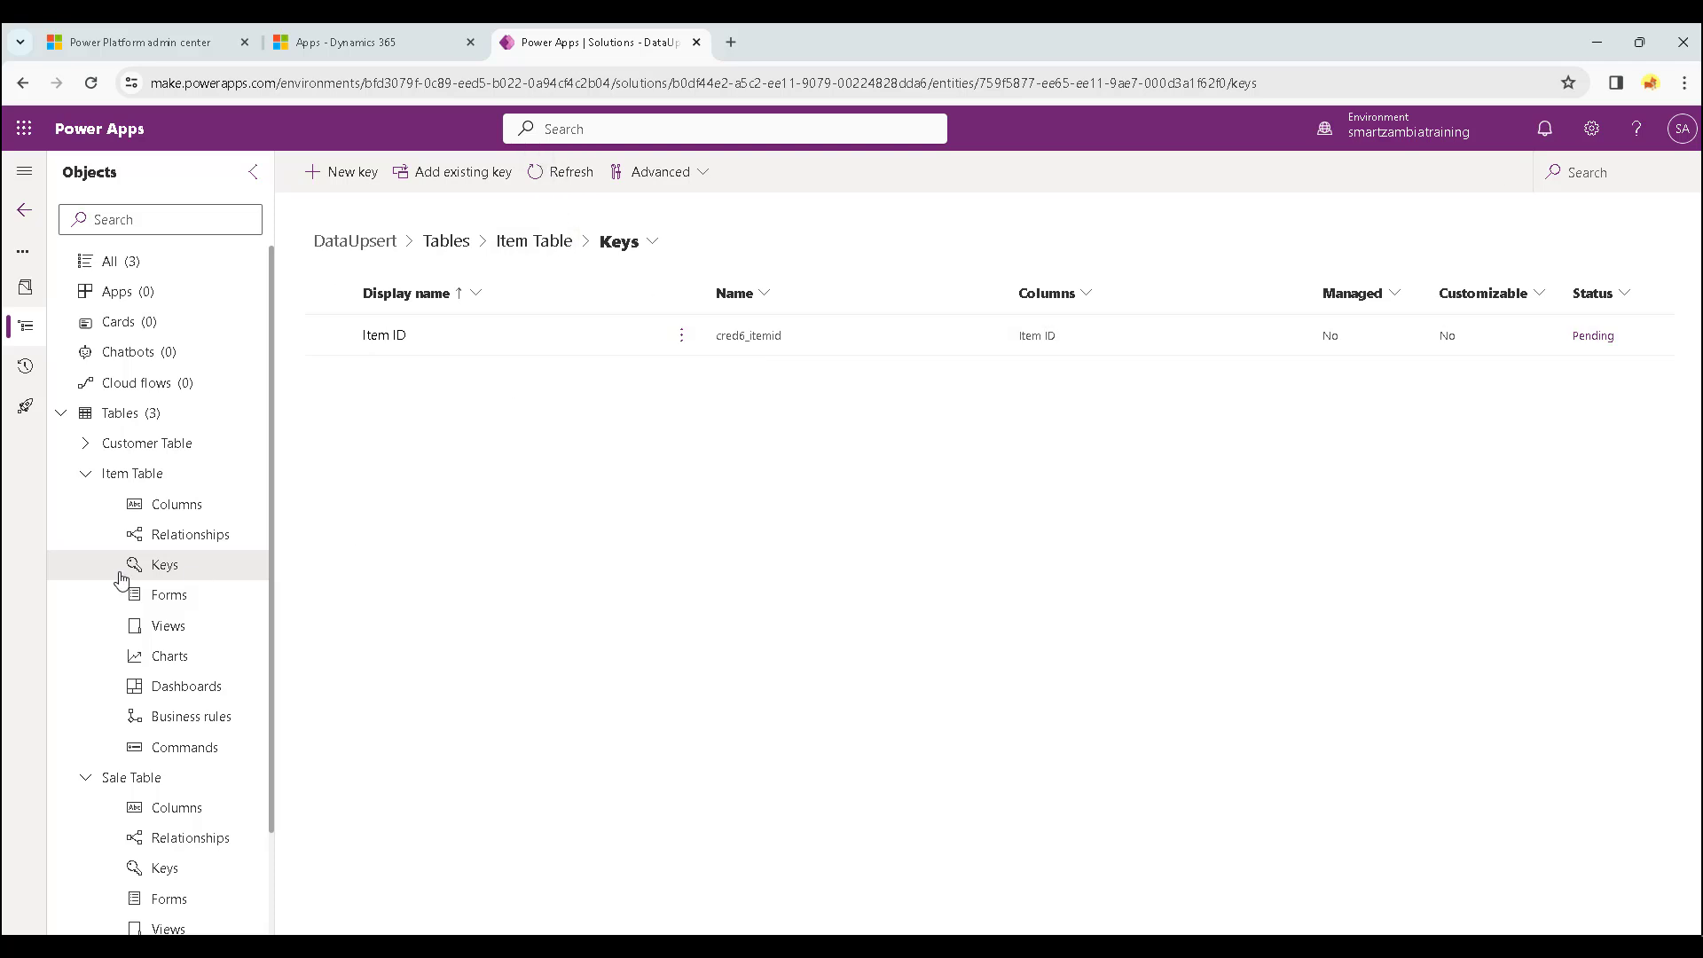
pyautogui.click(77, 476)
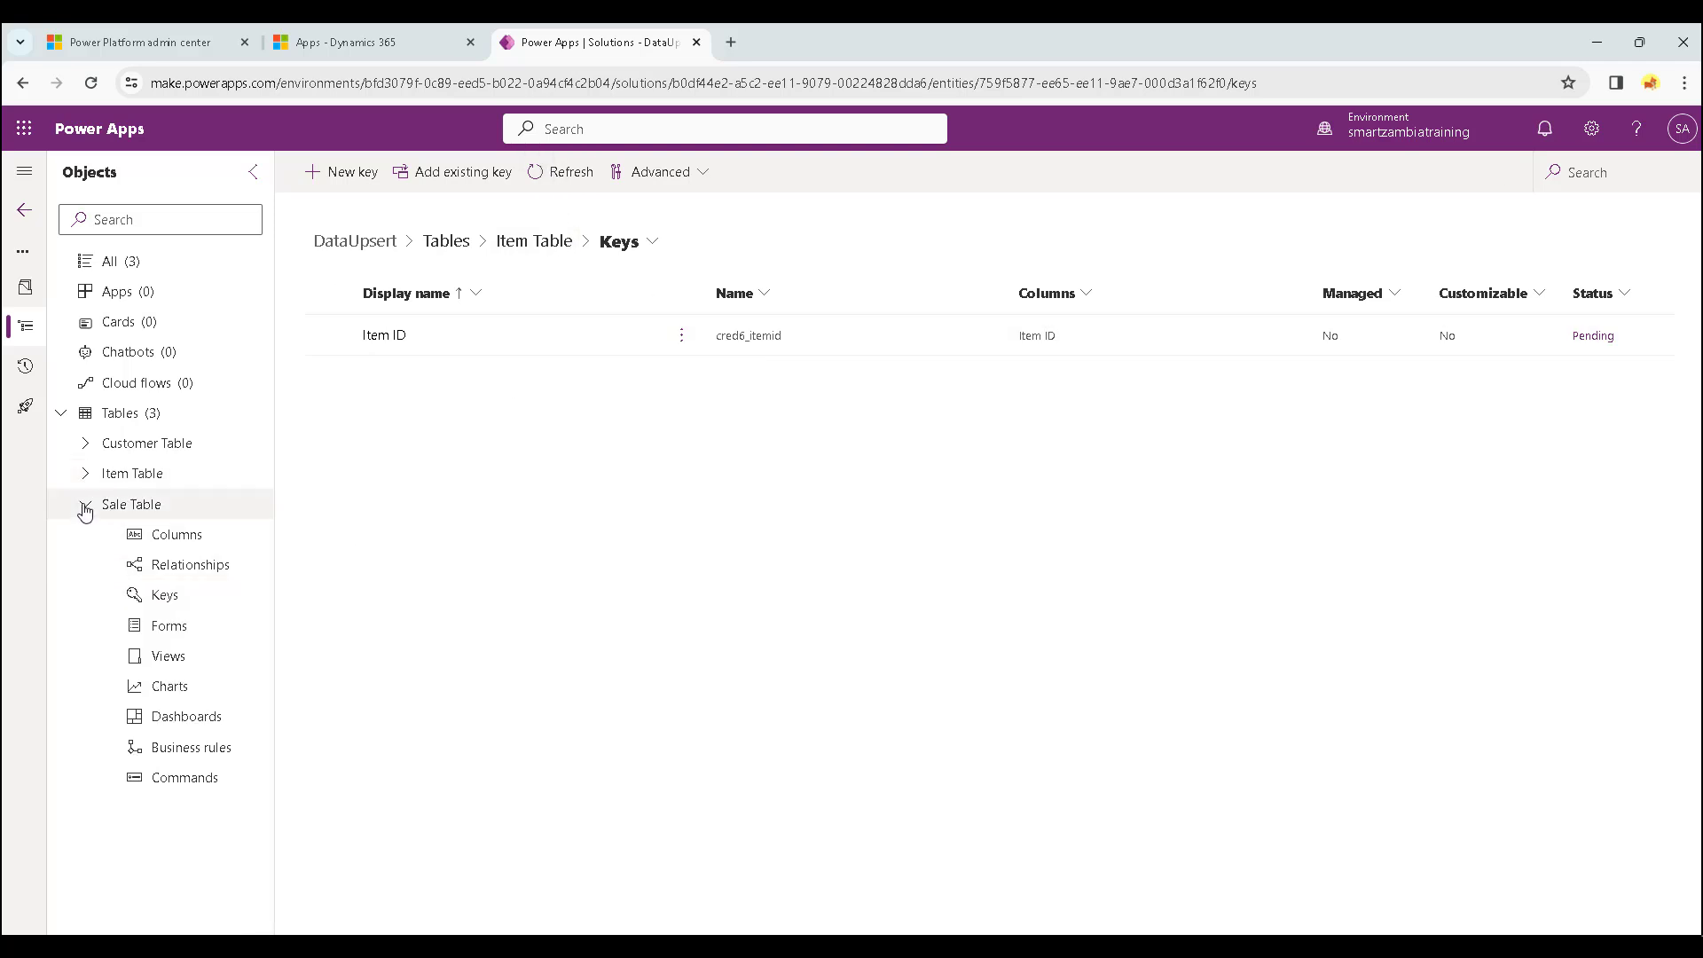
pyautogui.click(86, 504)
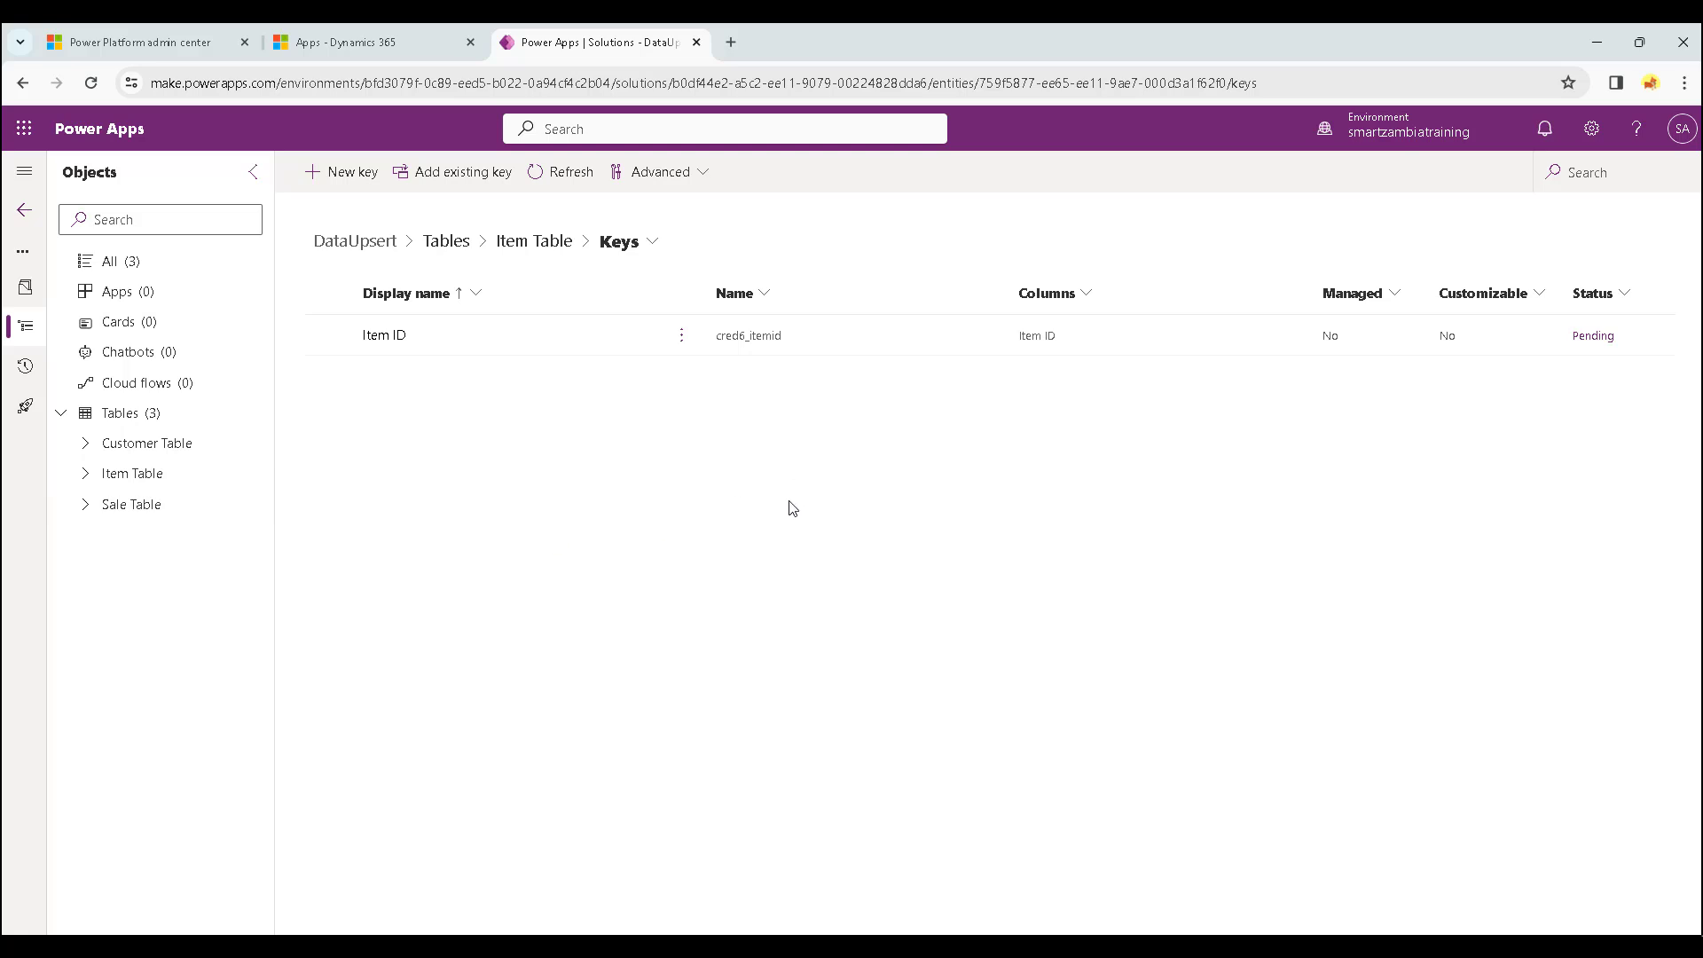
# Open the main Information form of the Customer Table for editing.
pyautogui.click(87, 446)
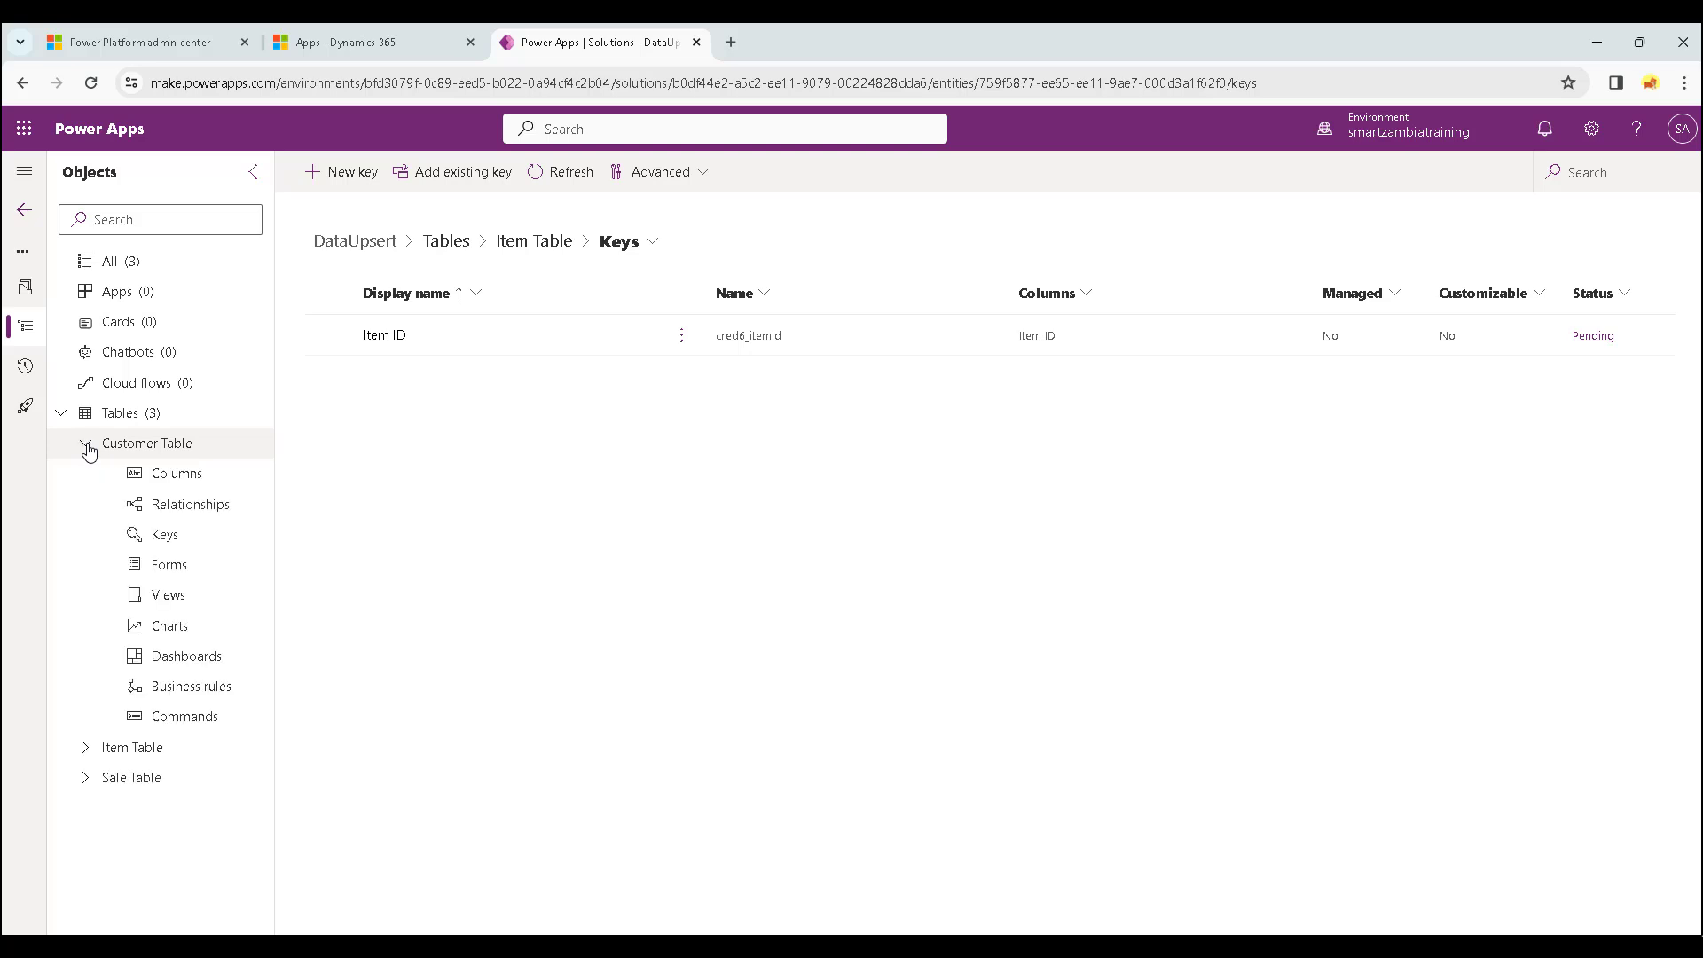
pyautogui.click(190, 568)
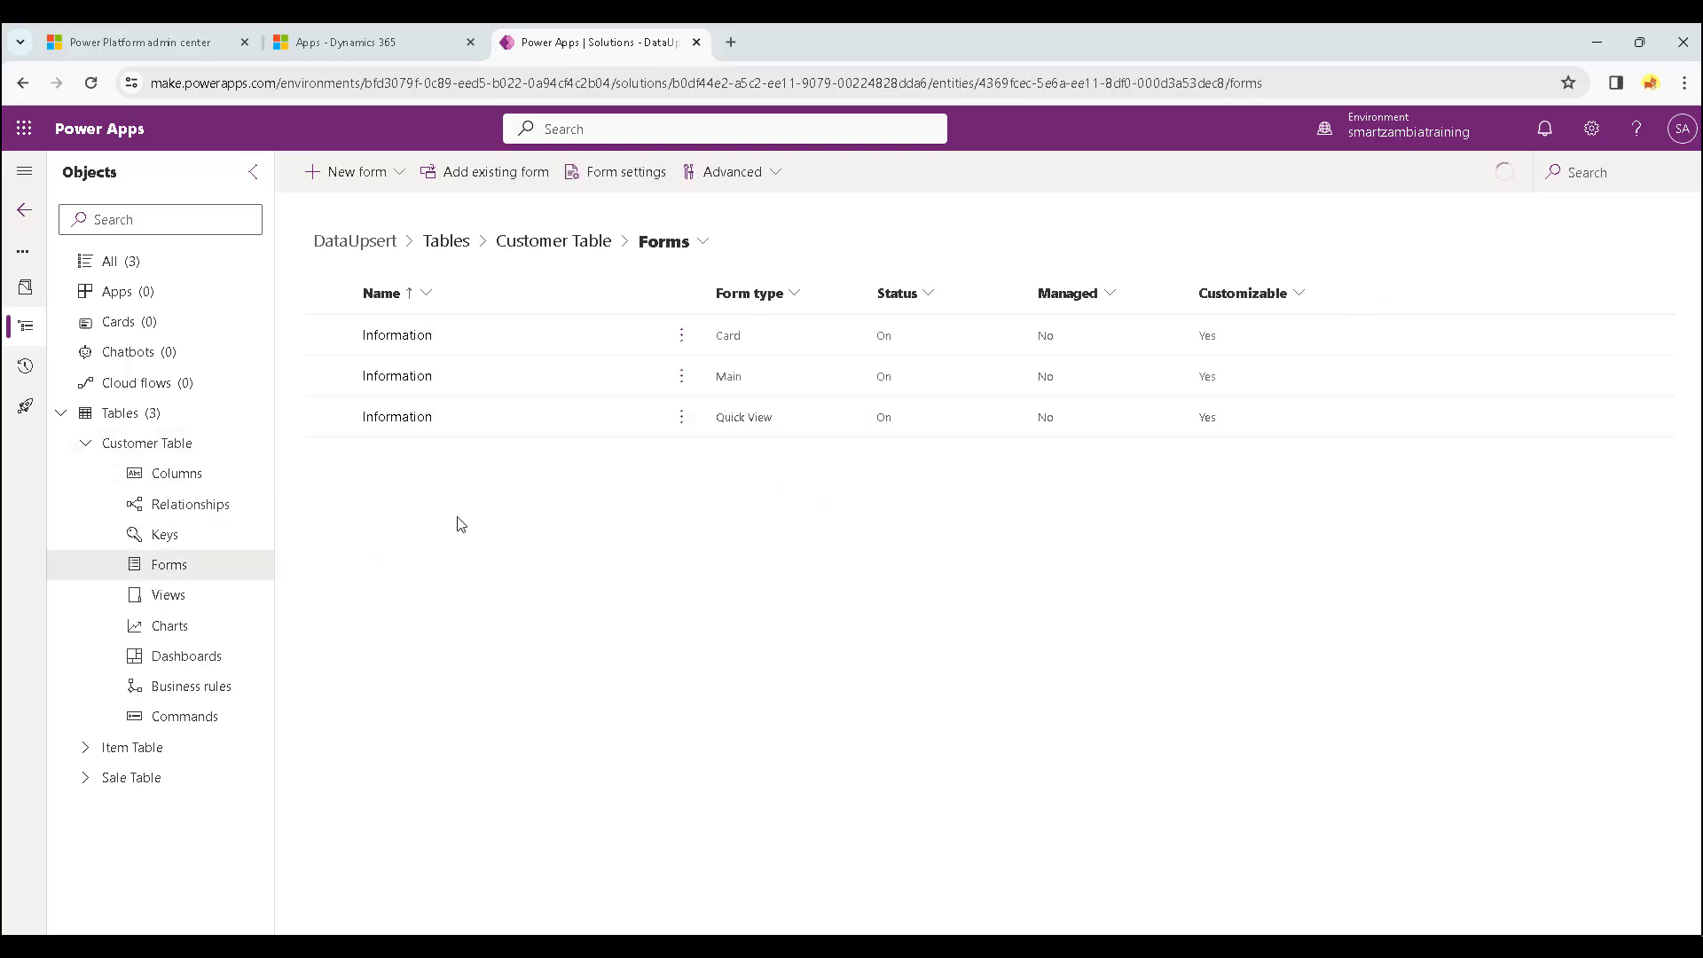
pyautogui.click(408, 377)
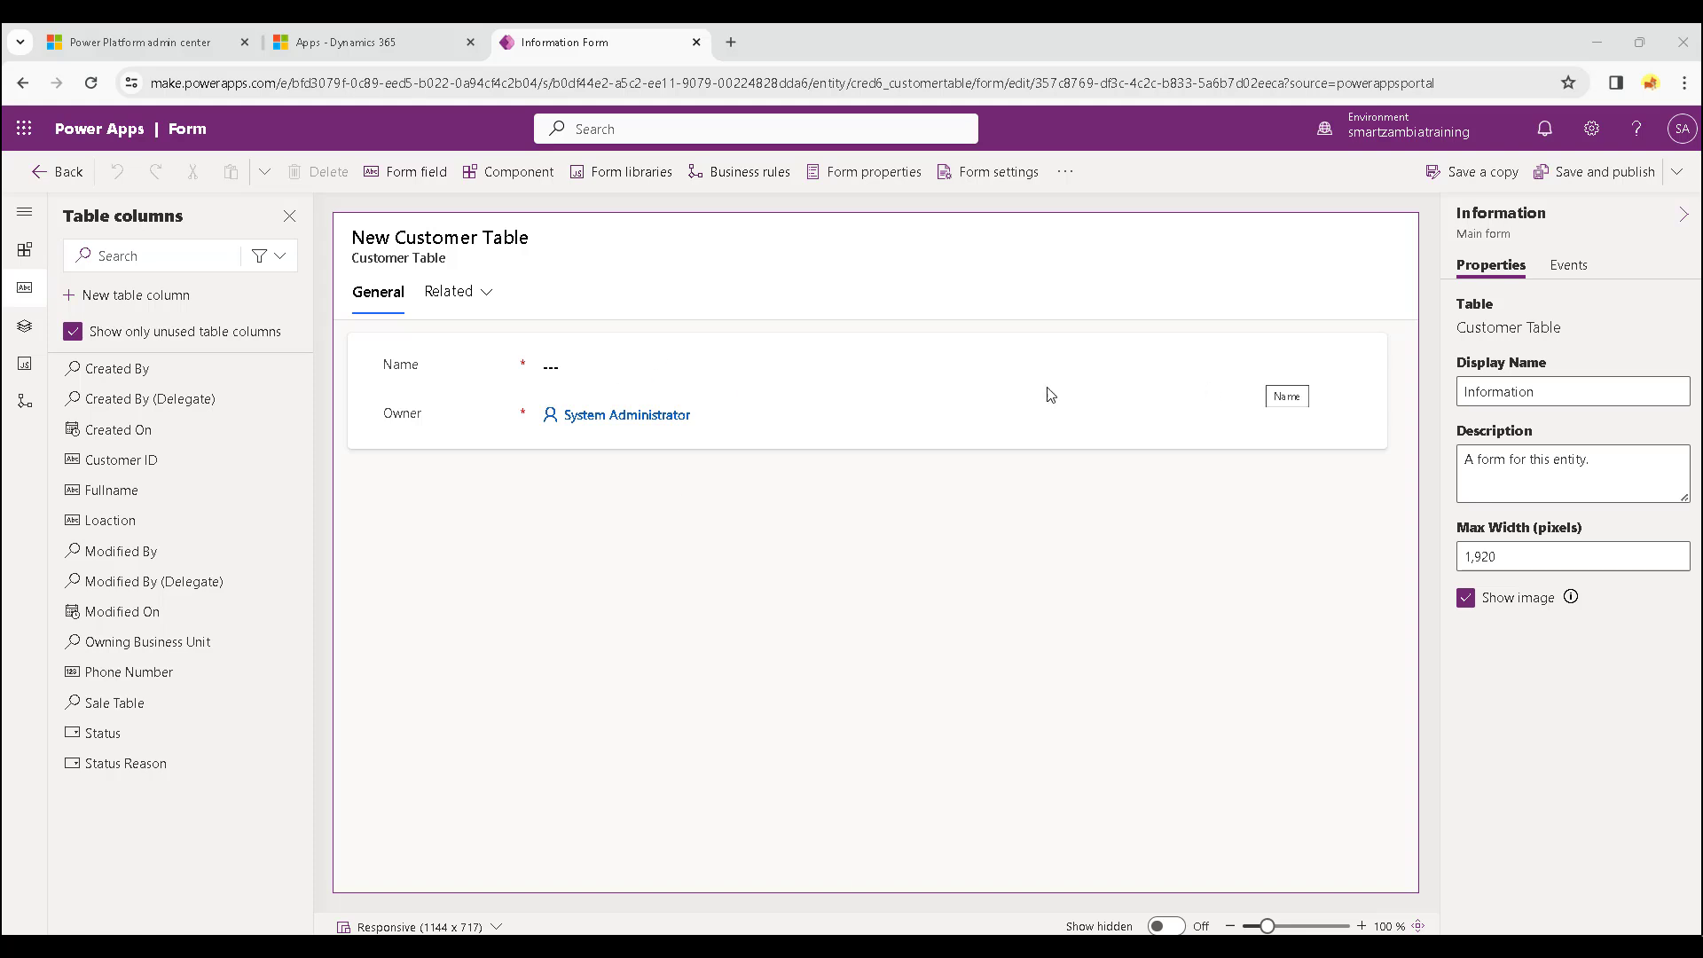
# Try to cut the Owner field from the Customer Table form and rearrange it, and undo the layout change.
pyautogui.click(490, 423)
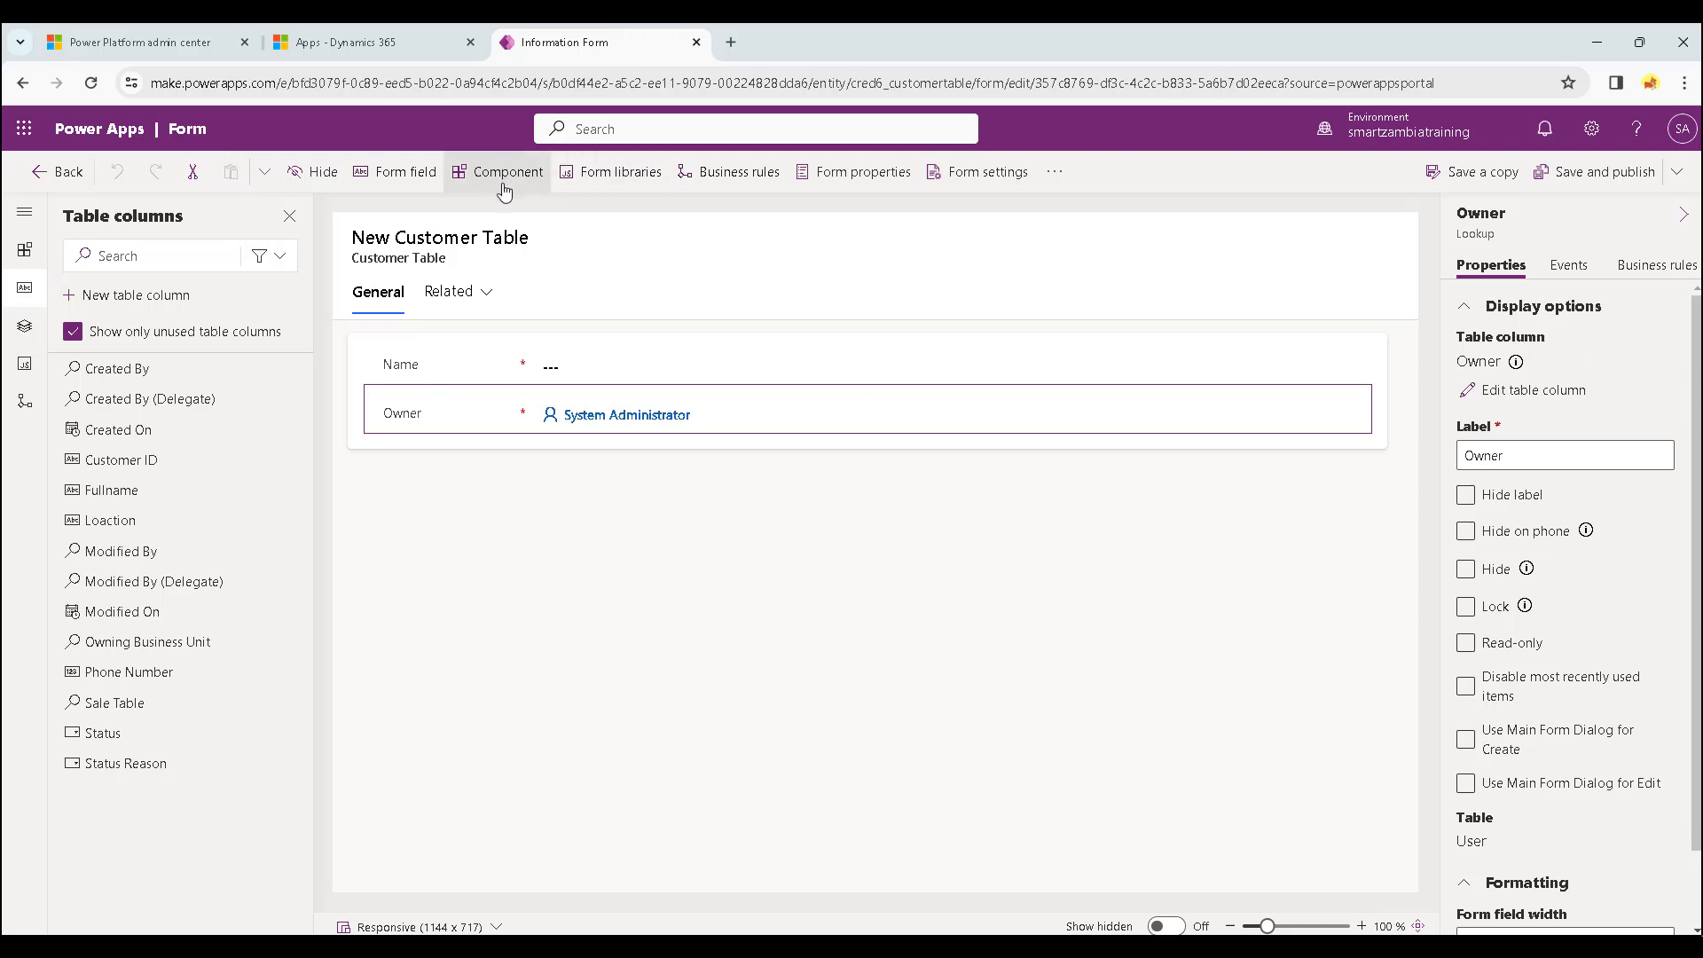
pyautogui.click(194, 180)
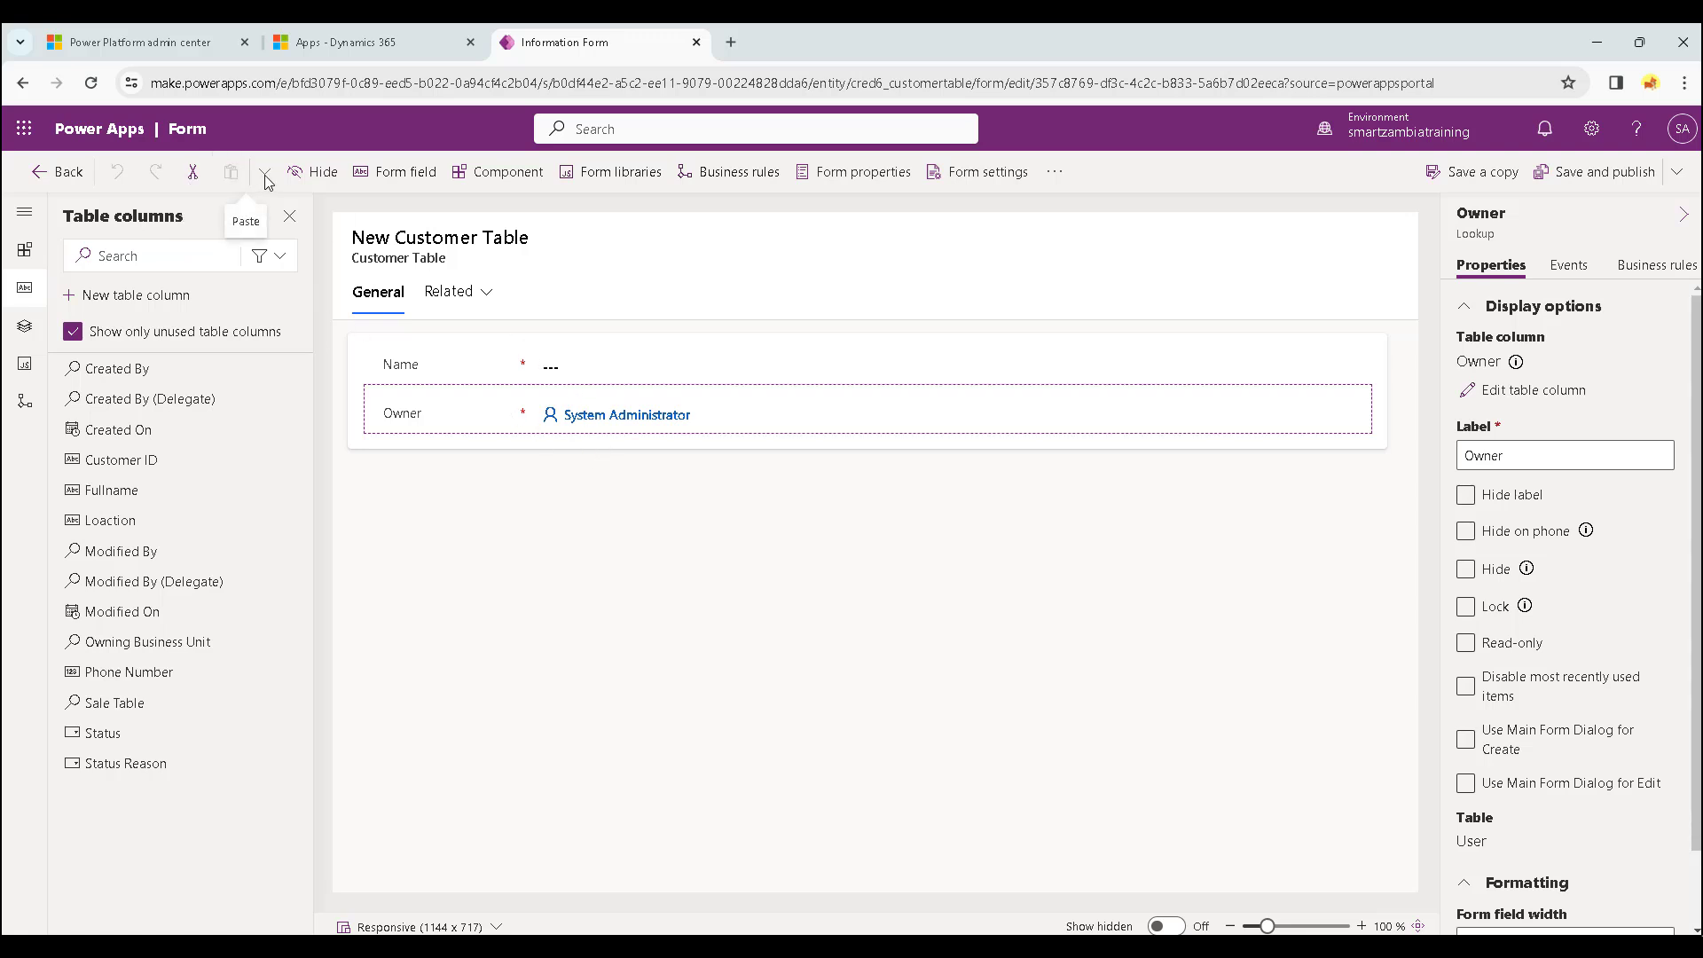
pyautogui.click(744, 468)
pyautogui.moveTo(710, 411); pyautogui.dragTo(181, 390)
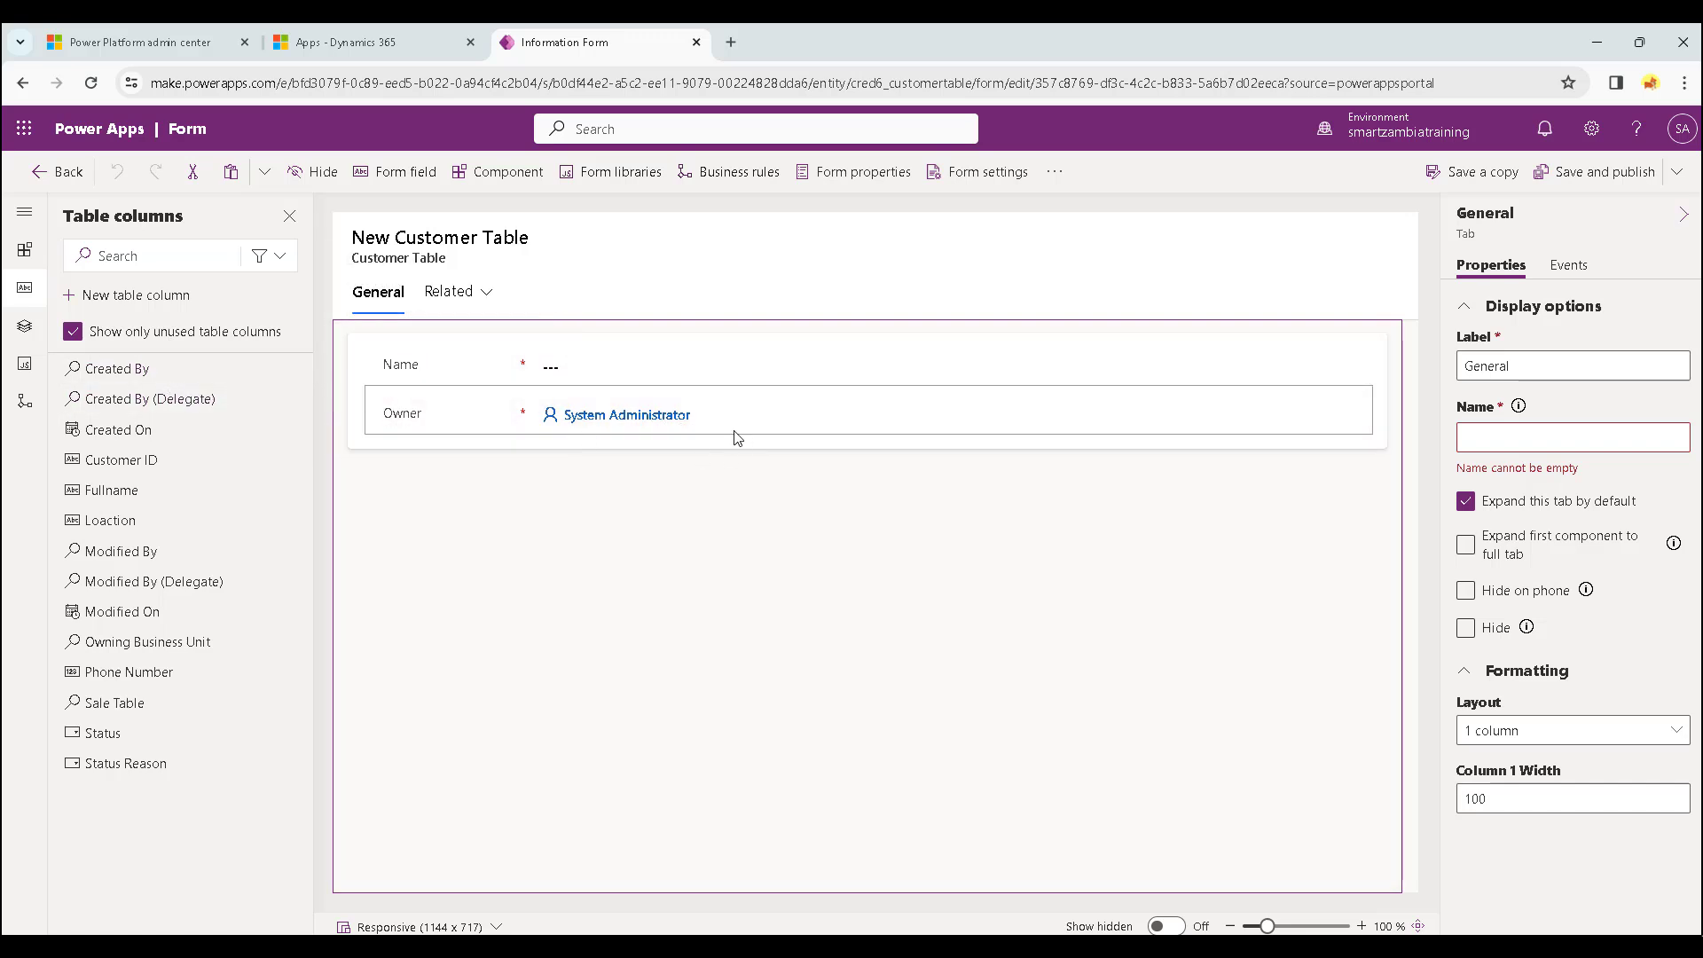
pyautogui.moveTo(715, 418)
pyautogui.mouseDown()
pyautogui.moveTo(844, 344)
pyautogui.moveTo(732, 434)
pyautogui.mouseUp()
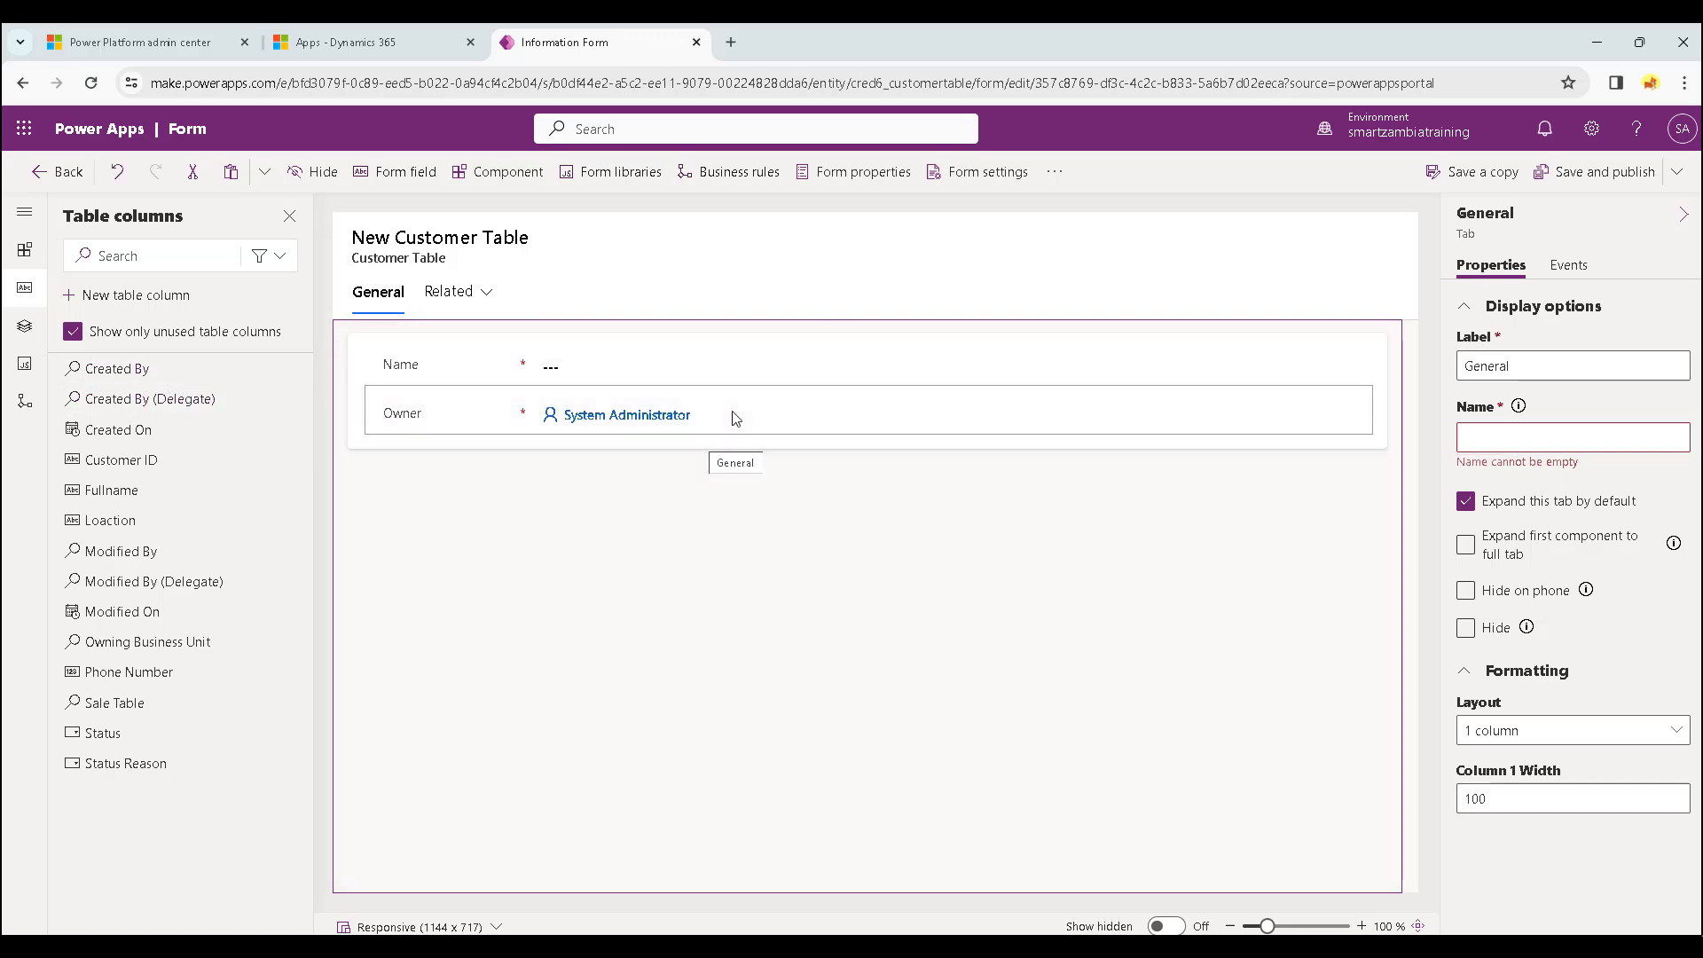
pyautogui.moveTo(795, 365); pyautogui.dragTo(784, 417)
pyautogui.click(783, 417)
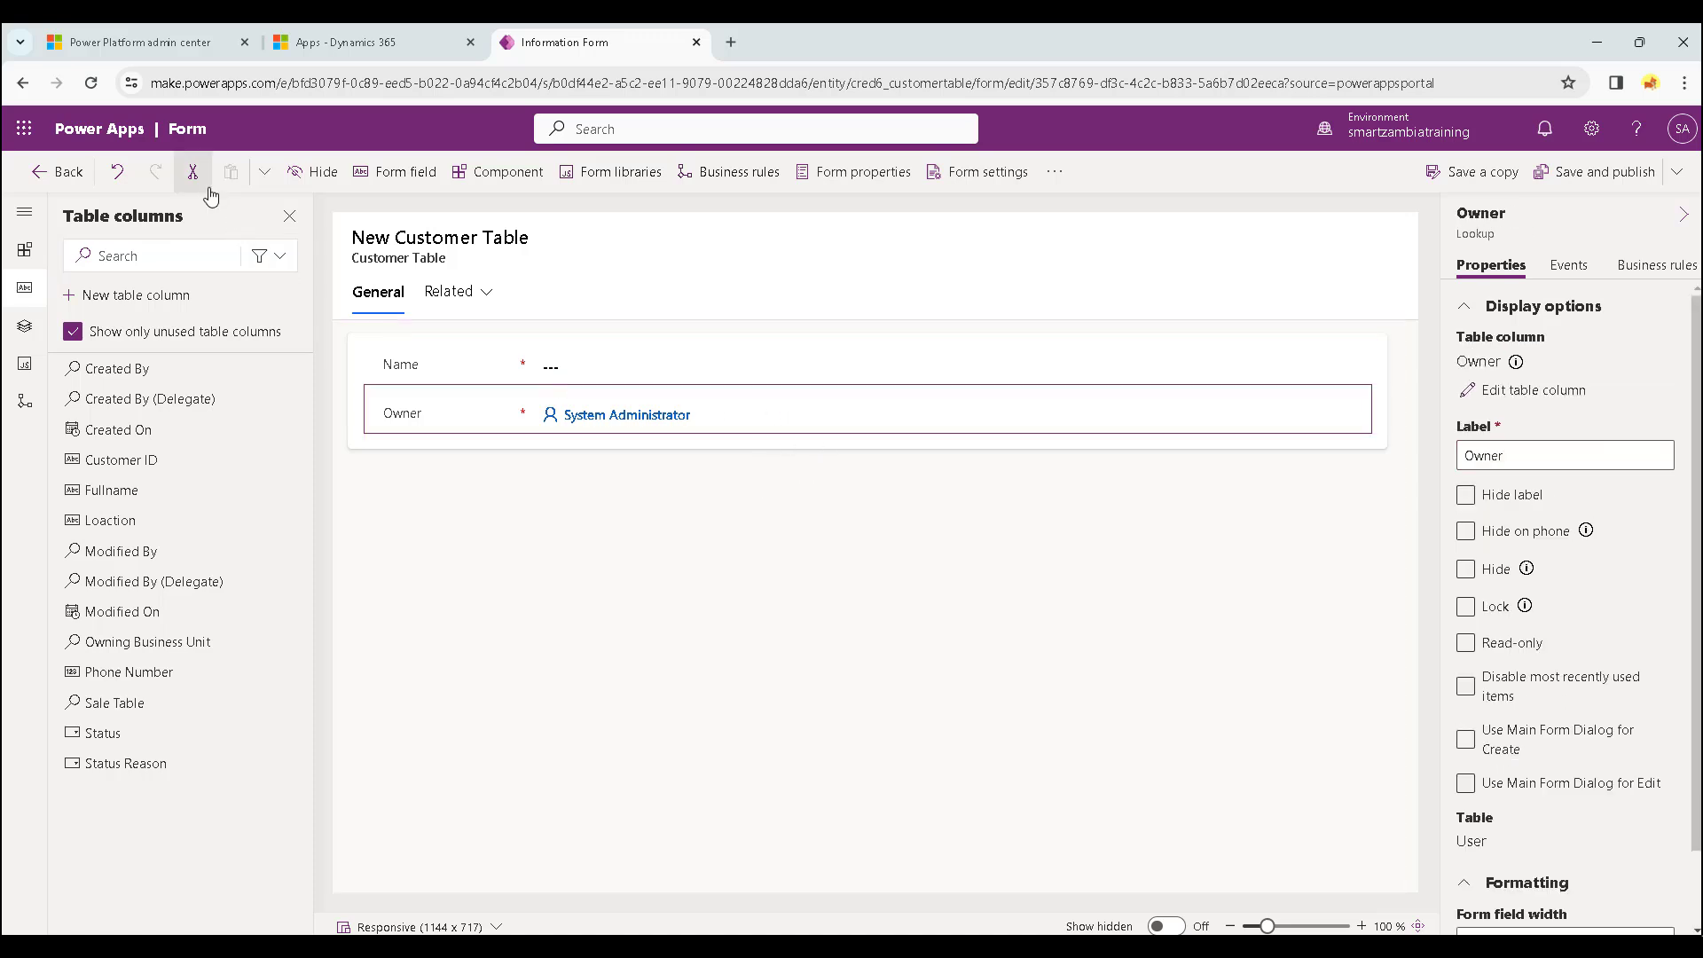
pyautogui.click(680, 504)
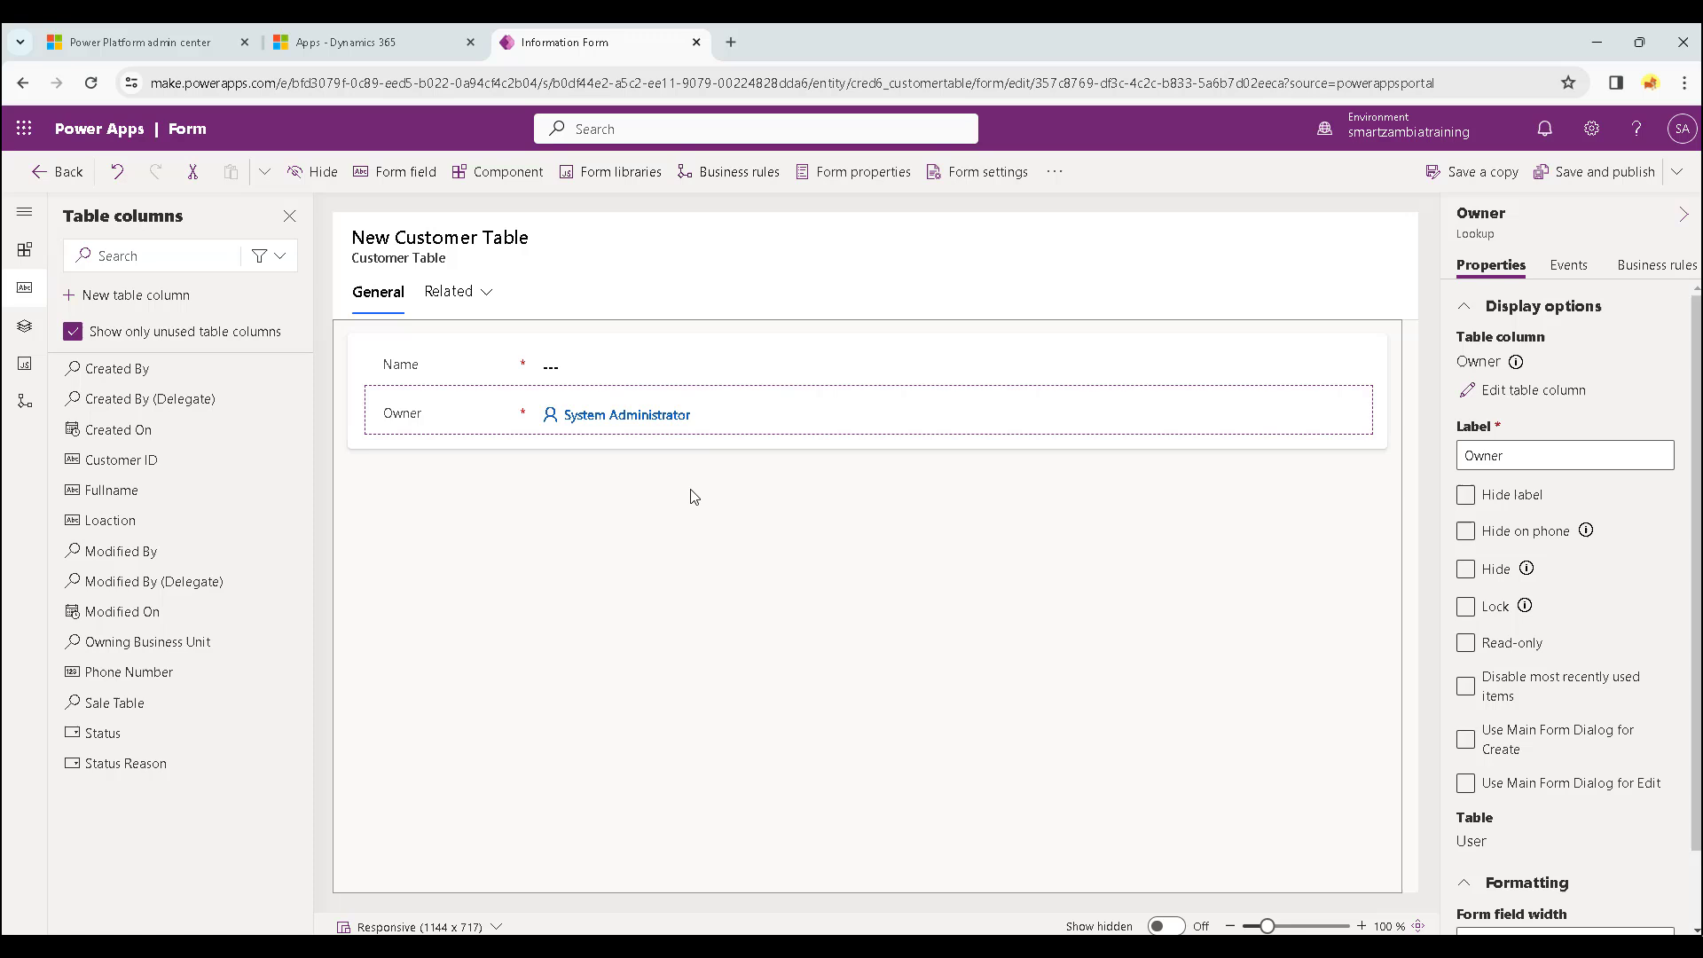
pyautogui.click(710, 423)
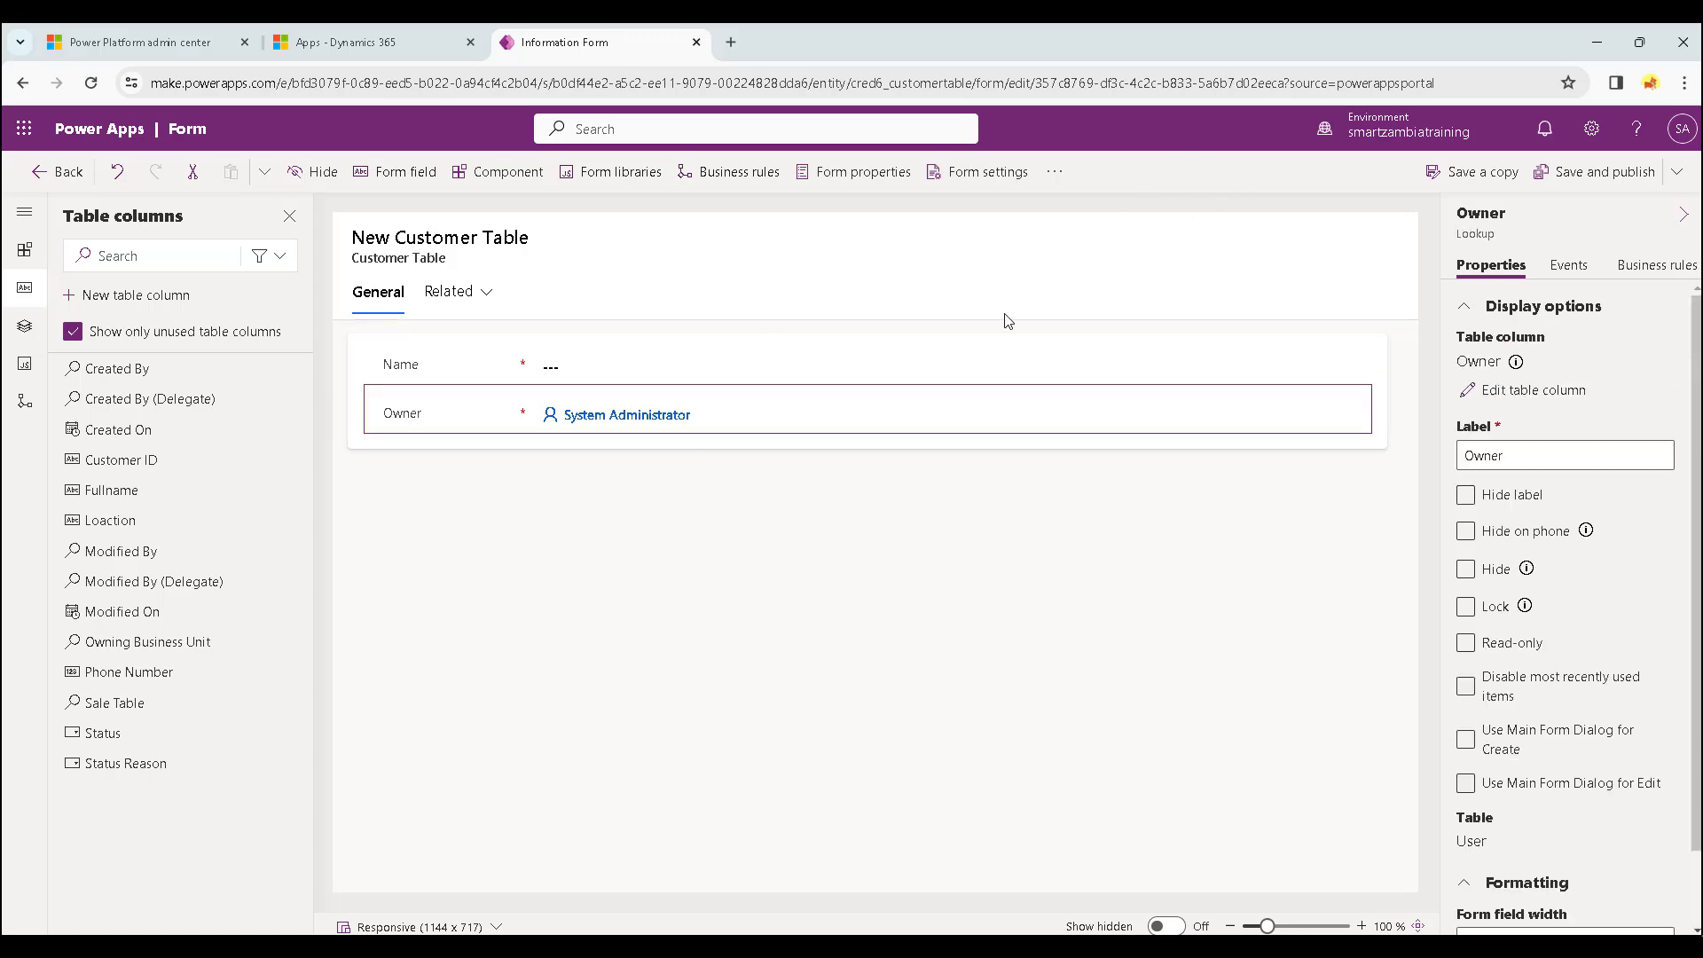
pyautogui.click(117, 171)
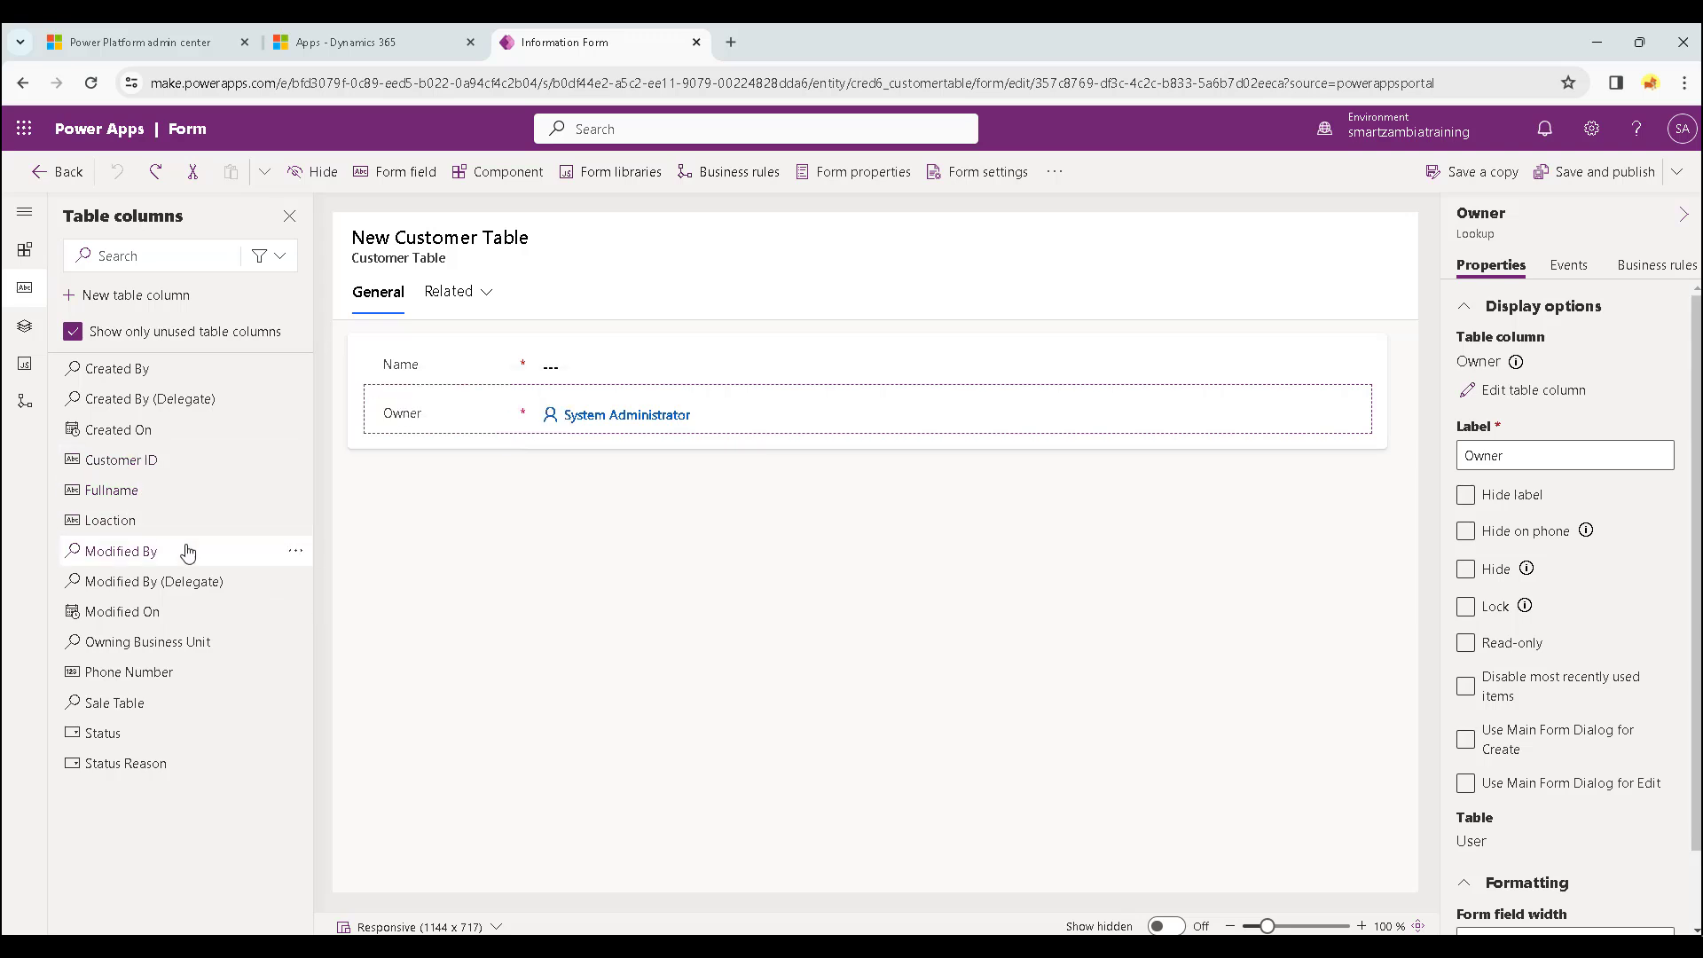
# Add the Customer ID column to the form below Owner, and hide the Owner and Name fields.
pyautogui.moveTo(124, 460); pyautogui.dragTo(606, 475)
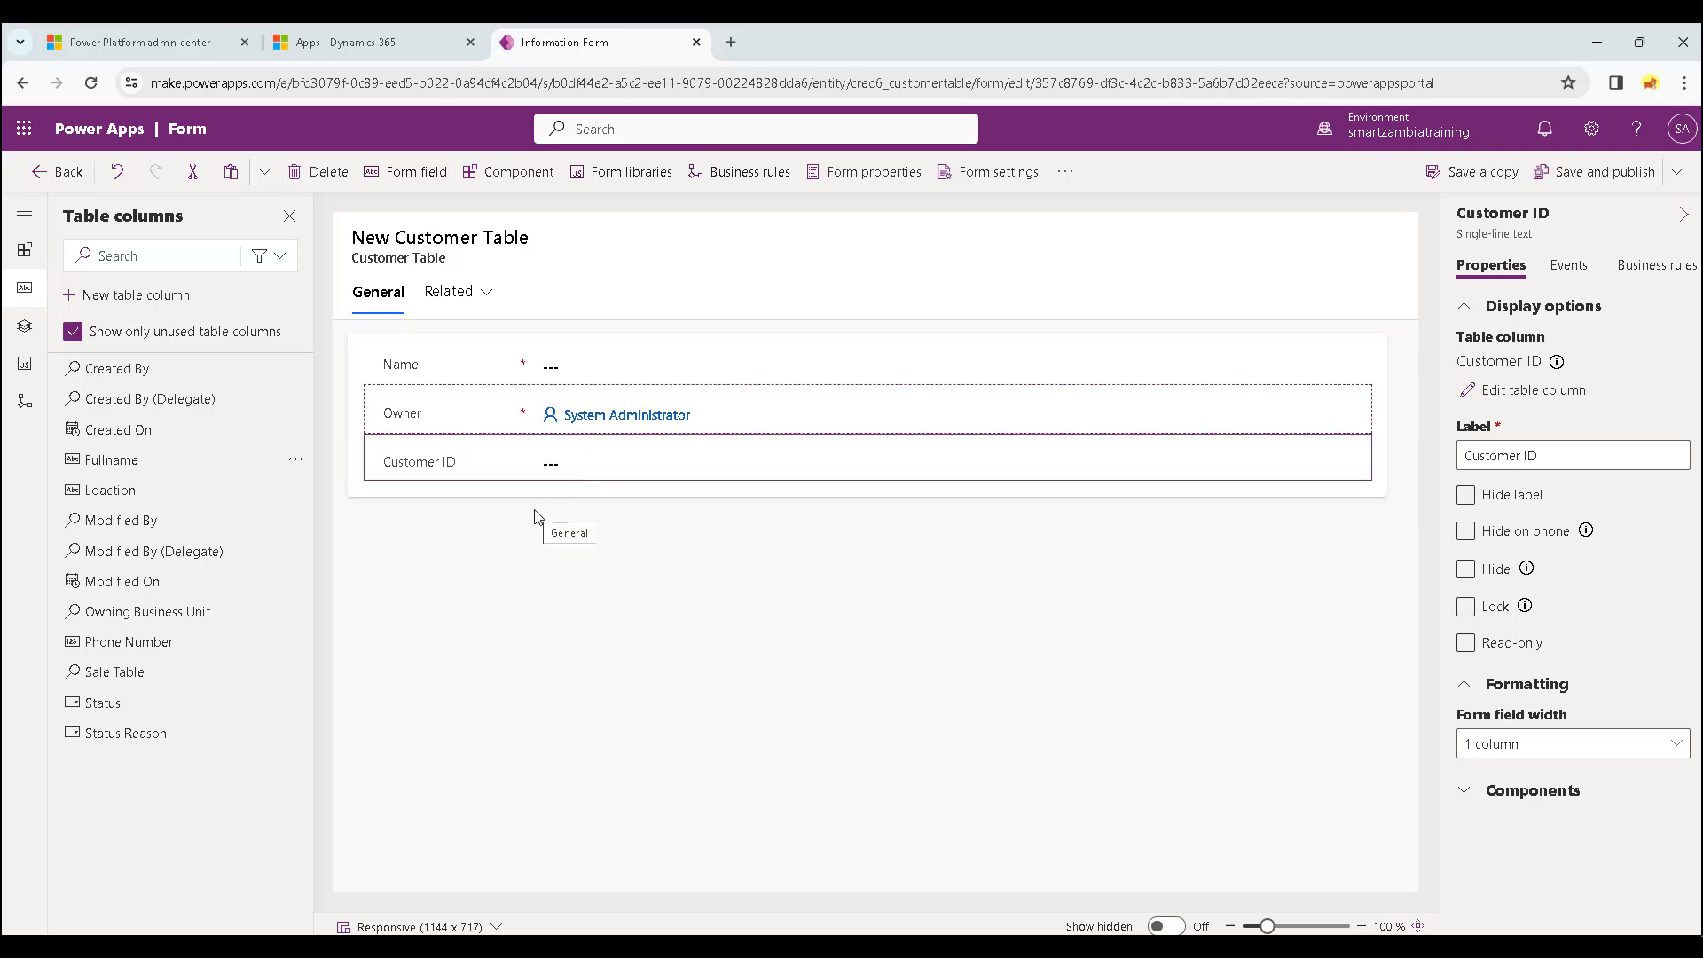
pyautogui.click(892, 412)
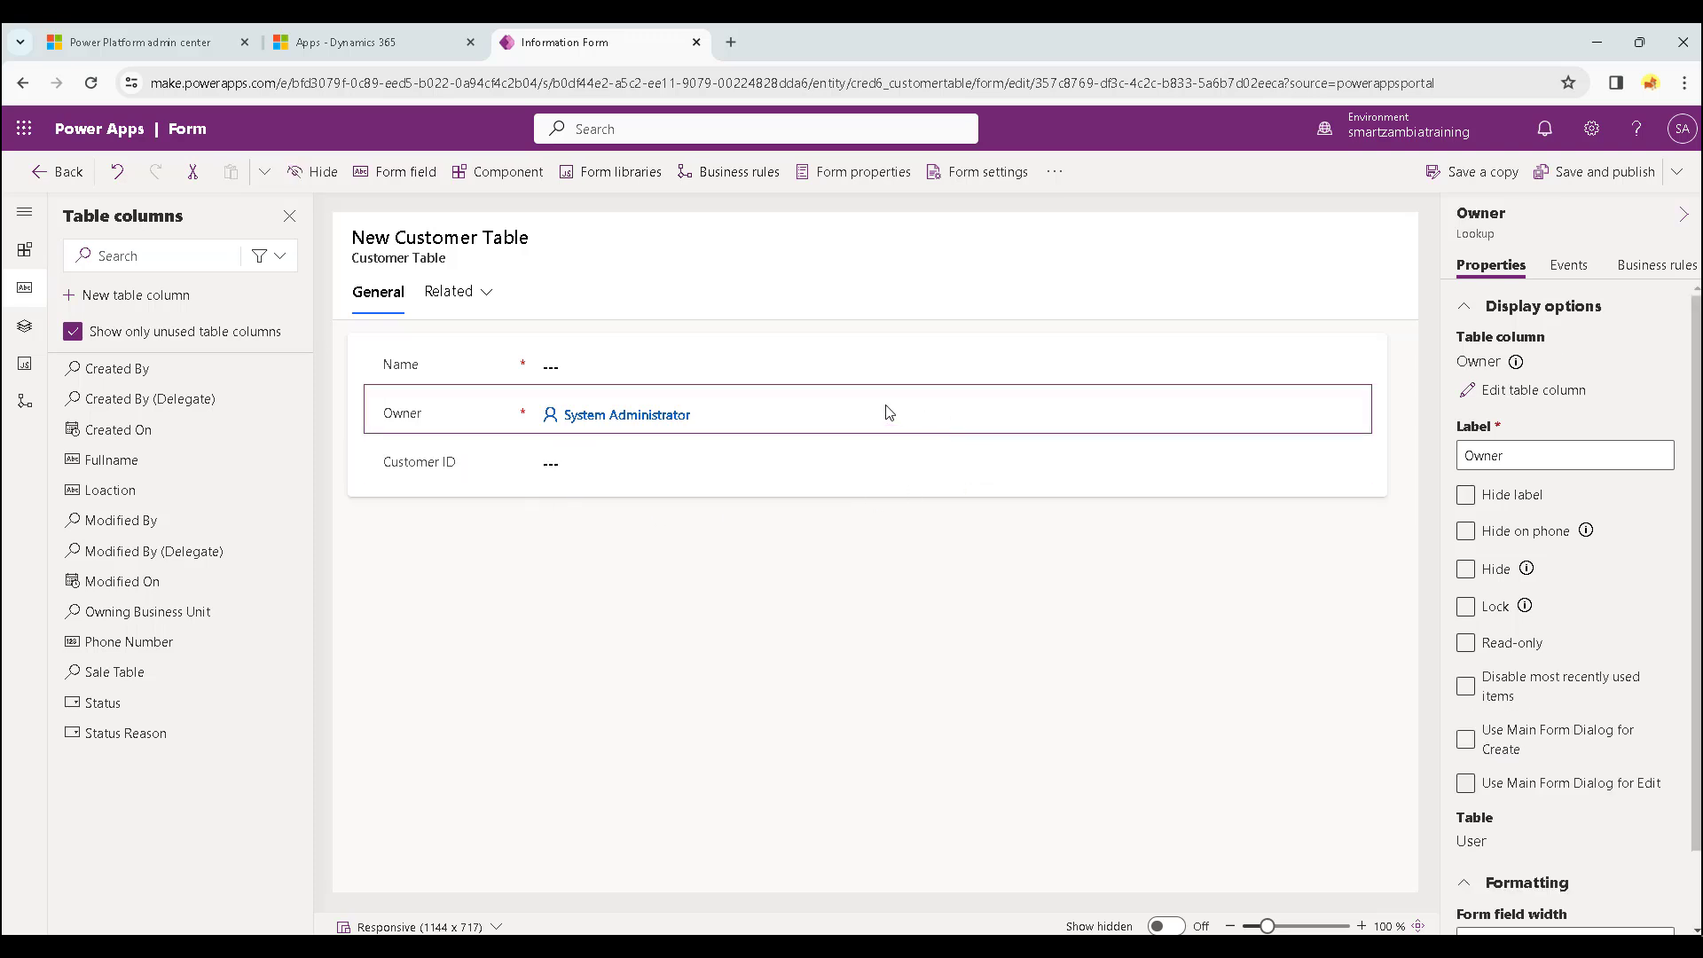
pyautogui.click(883, 477)
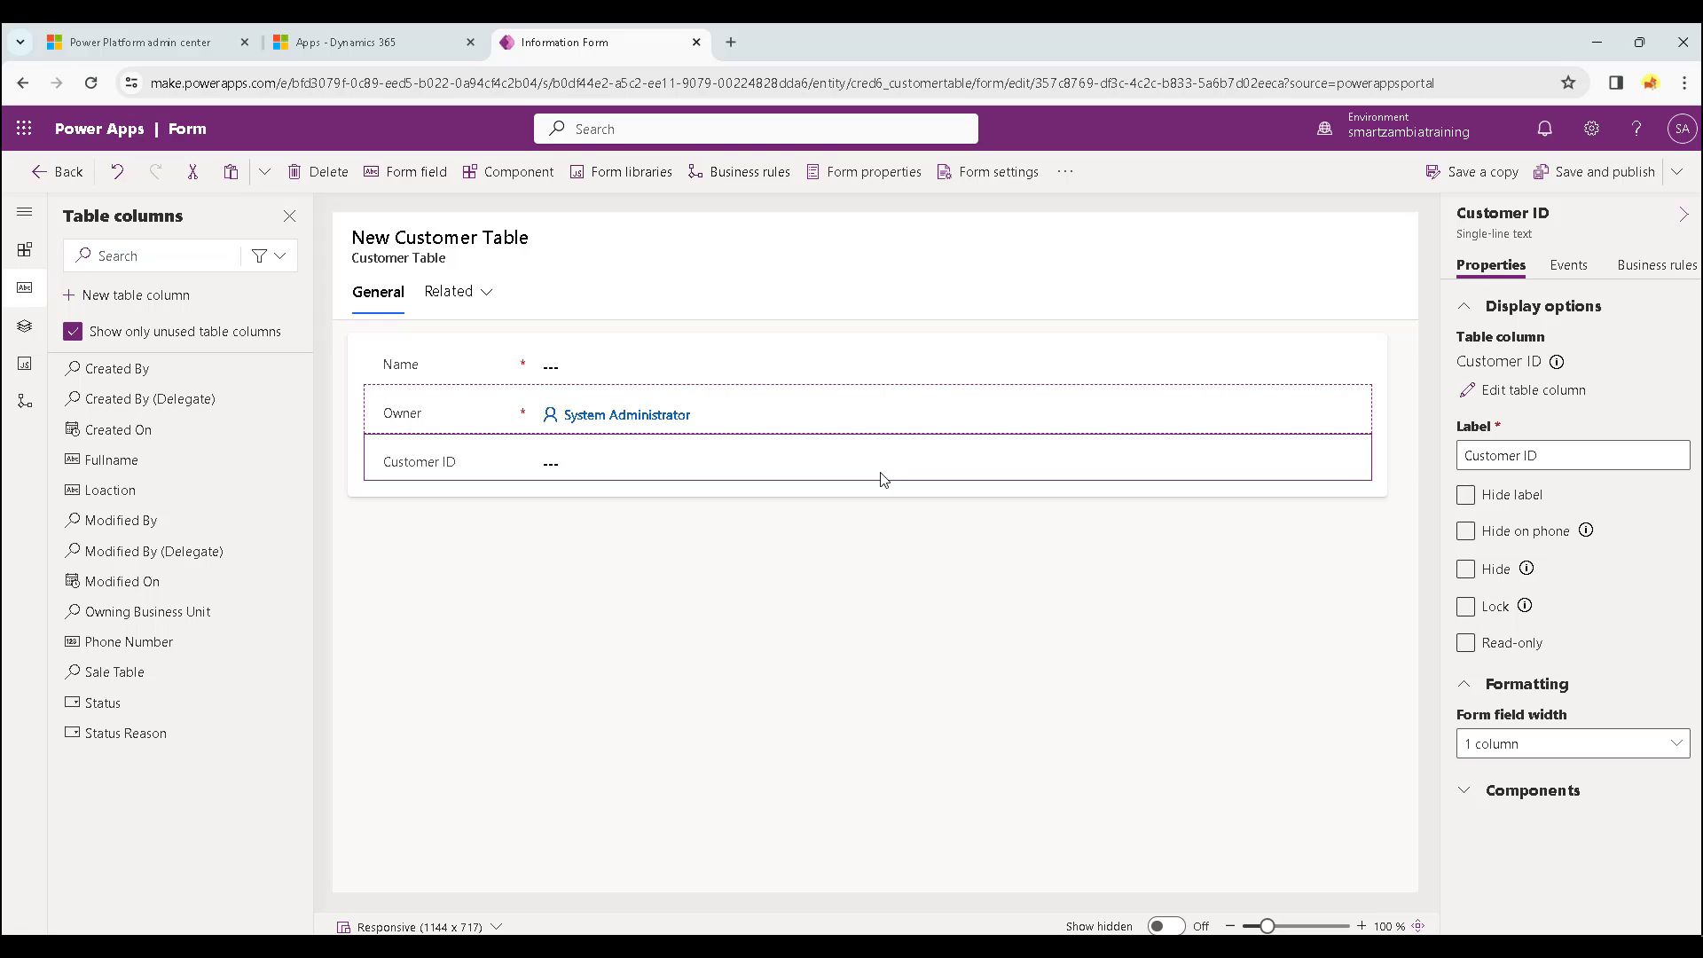
pyautogui.click(845, 417)
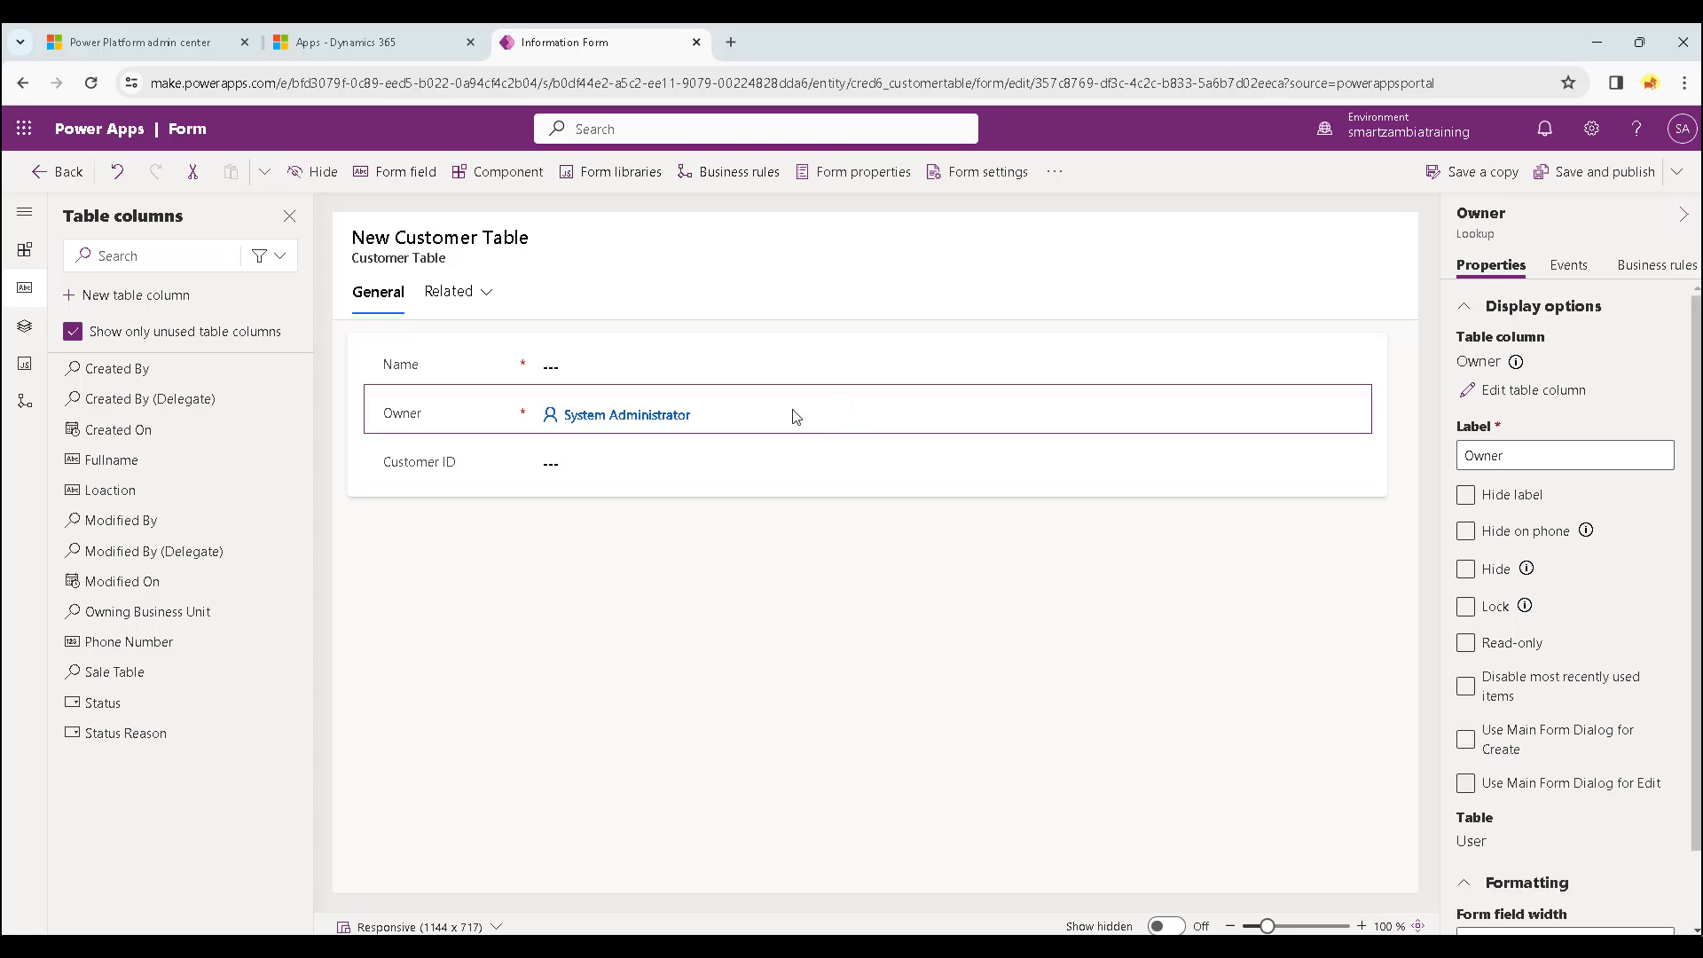
pyautogui.click(315, 178)
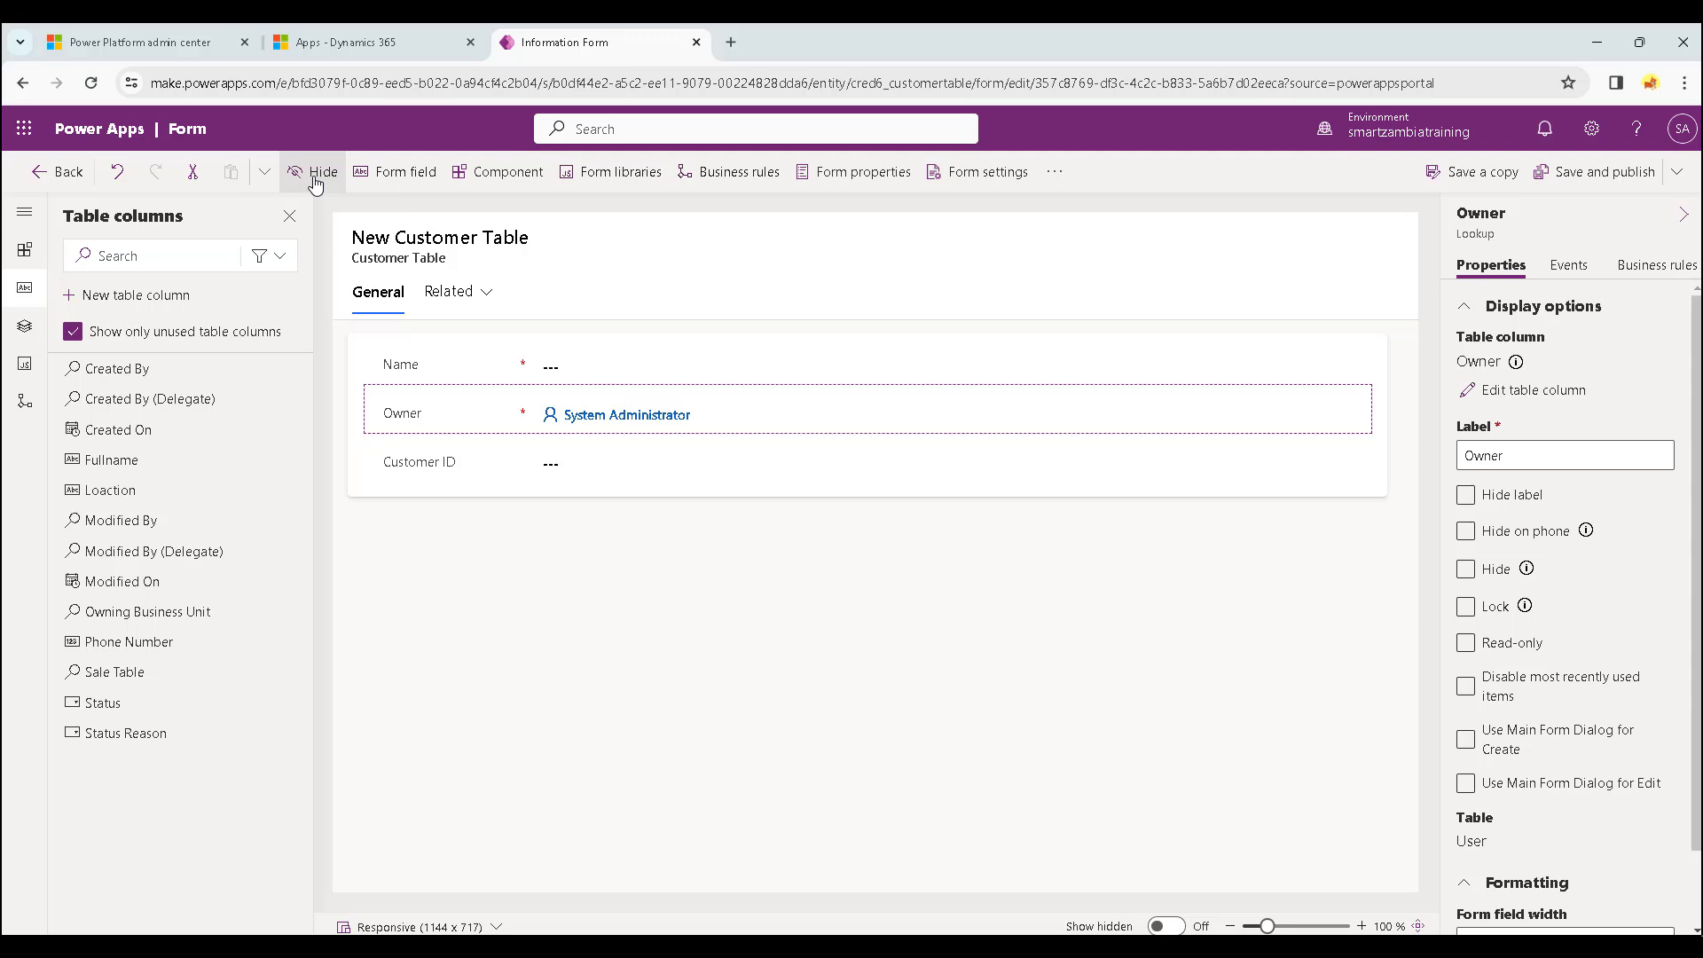
pyautogui.click(573, 376)
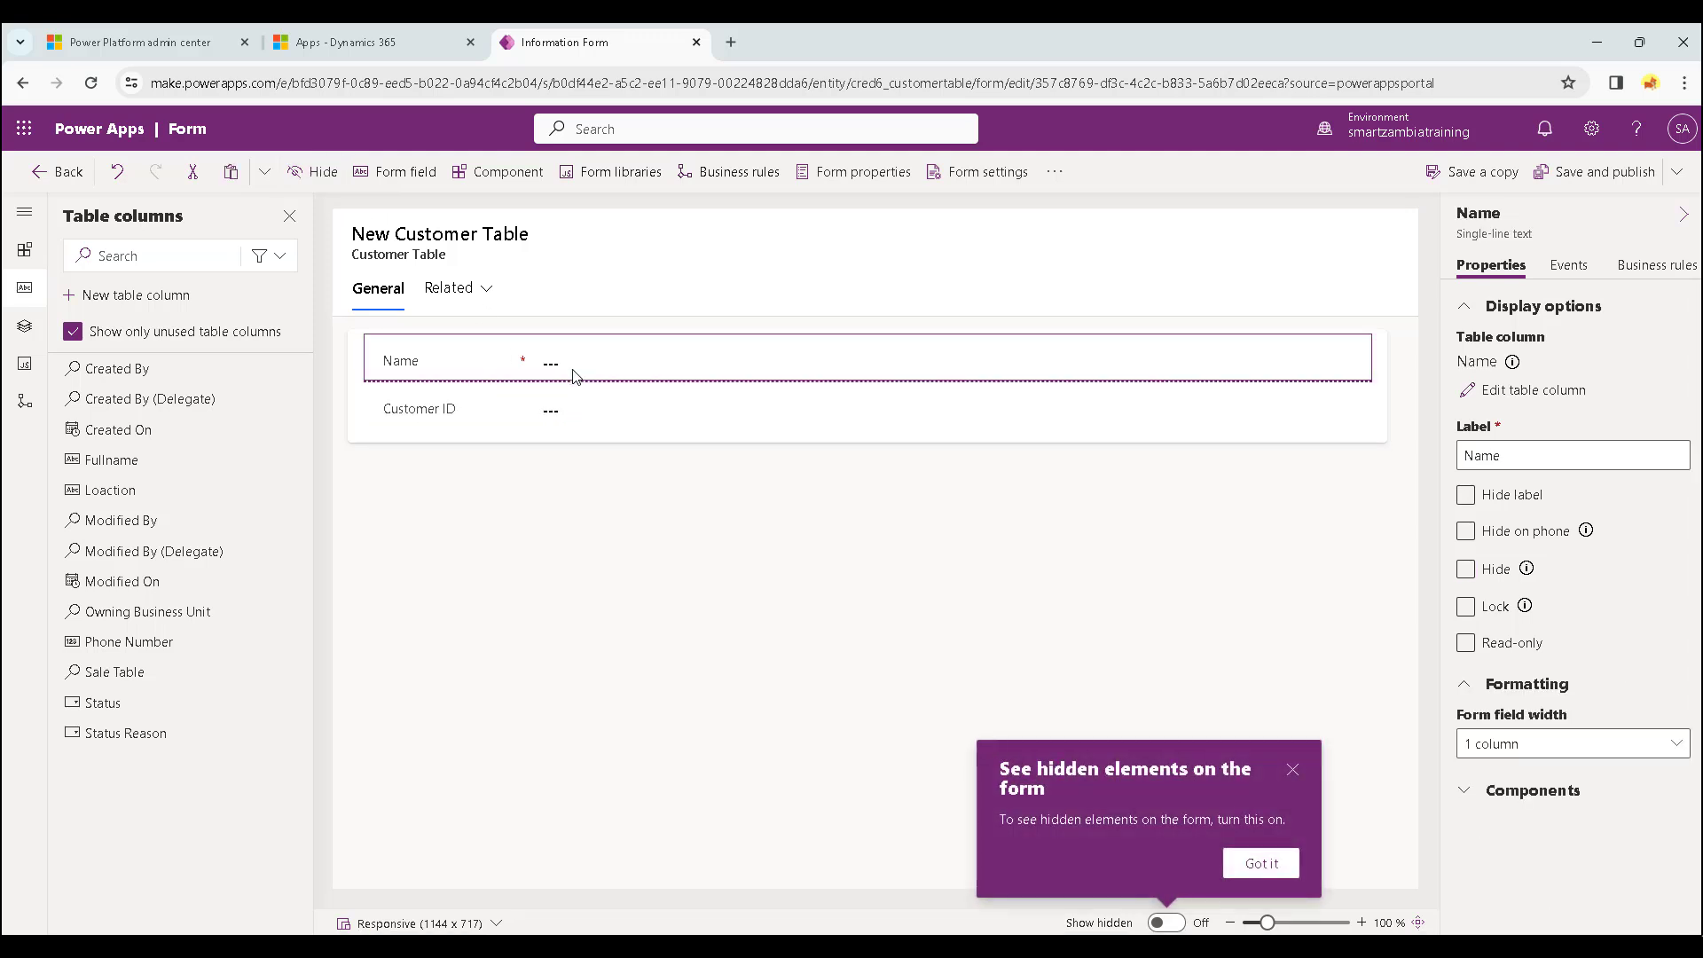
pyautogui.click(315, 175)
pyautogui.click(489, 380)
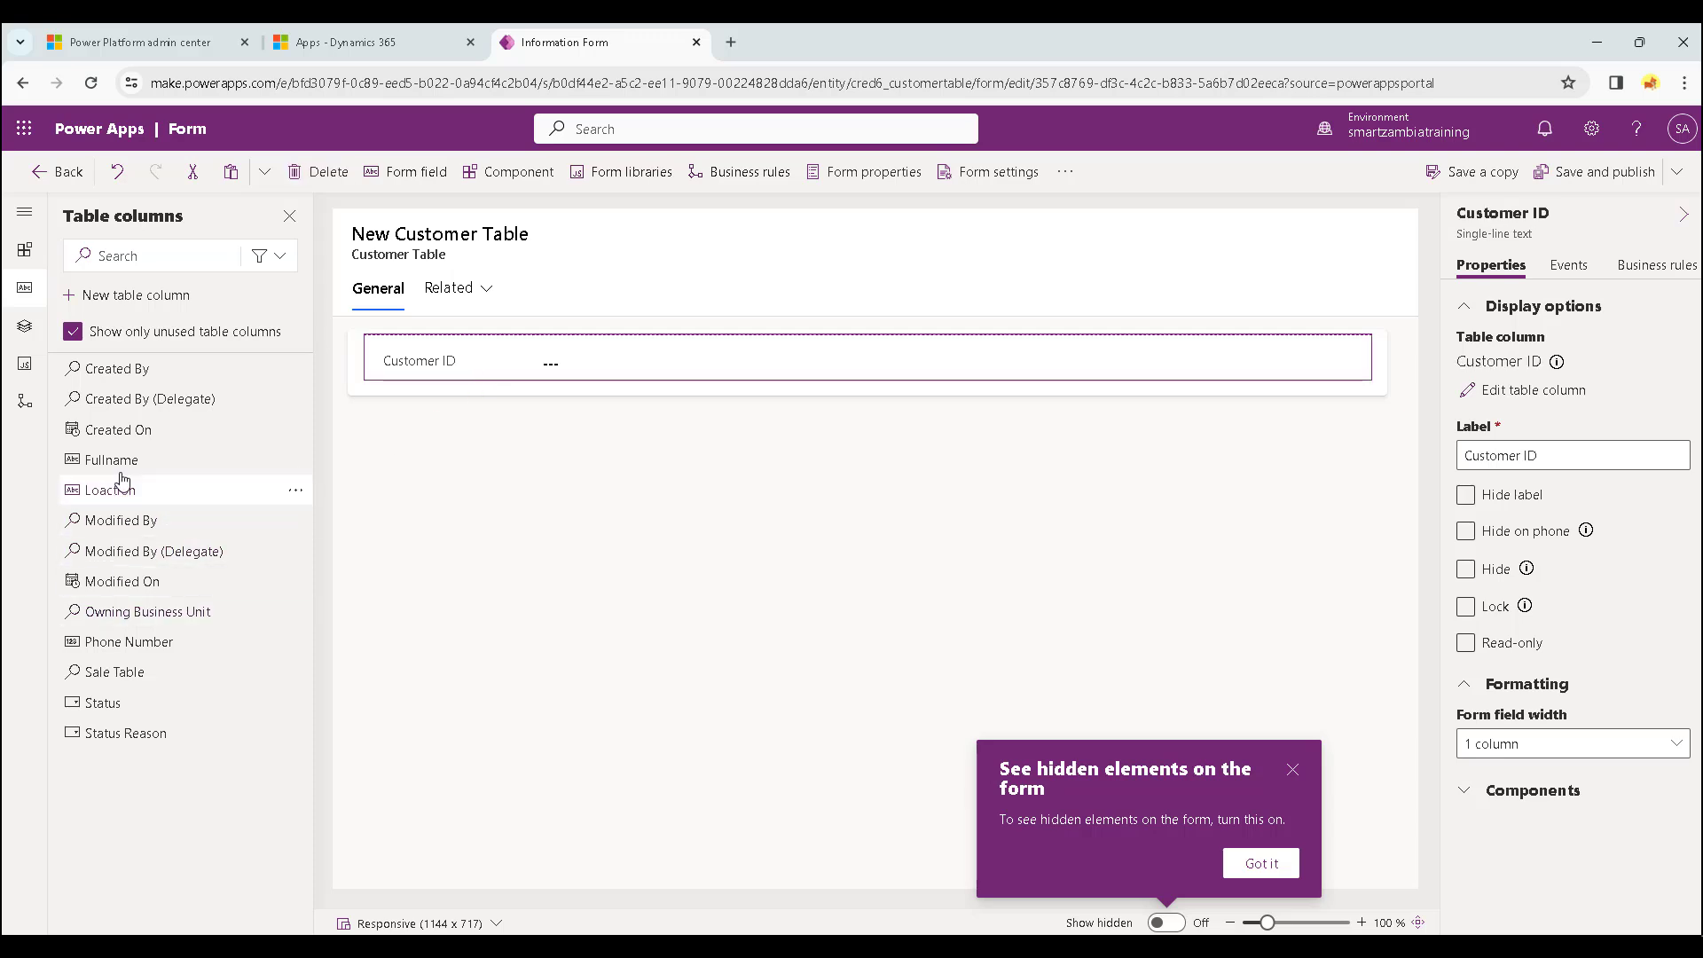
# Add the Fullname, Loaction, Phone Number and Sale Table columns to the form in that order below Customer ID.
pyautogui.moveTo(120, 460); pyautogui.dragTo(524, 379)
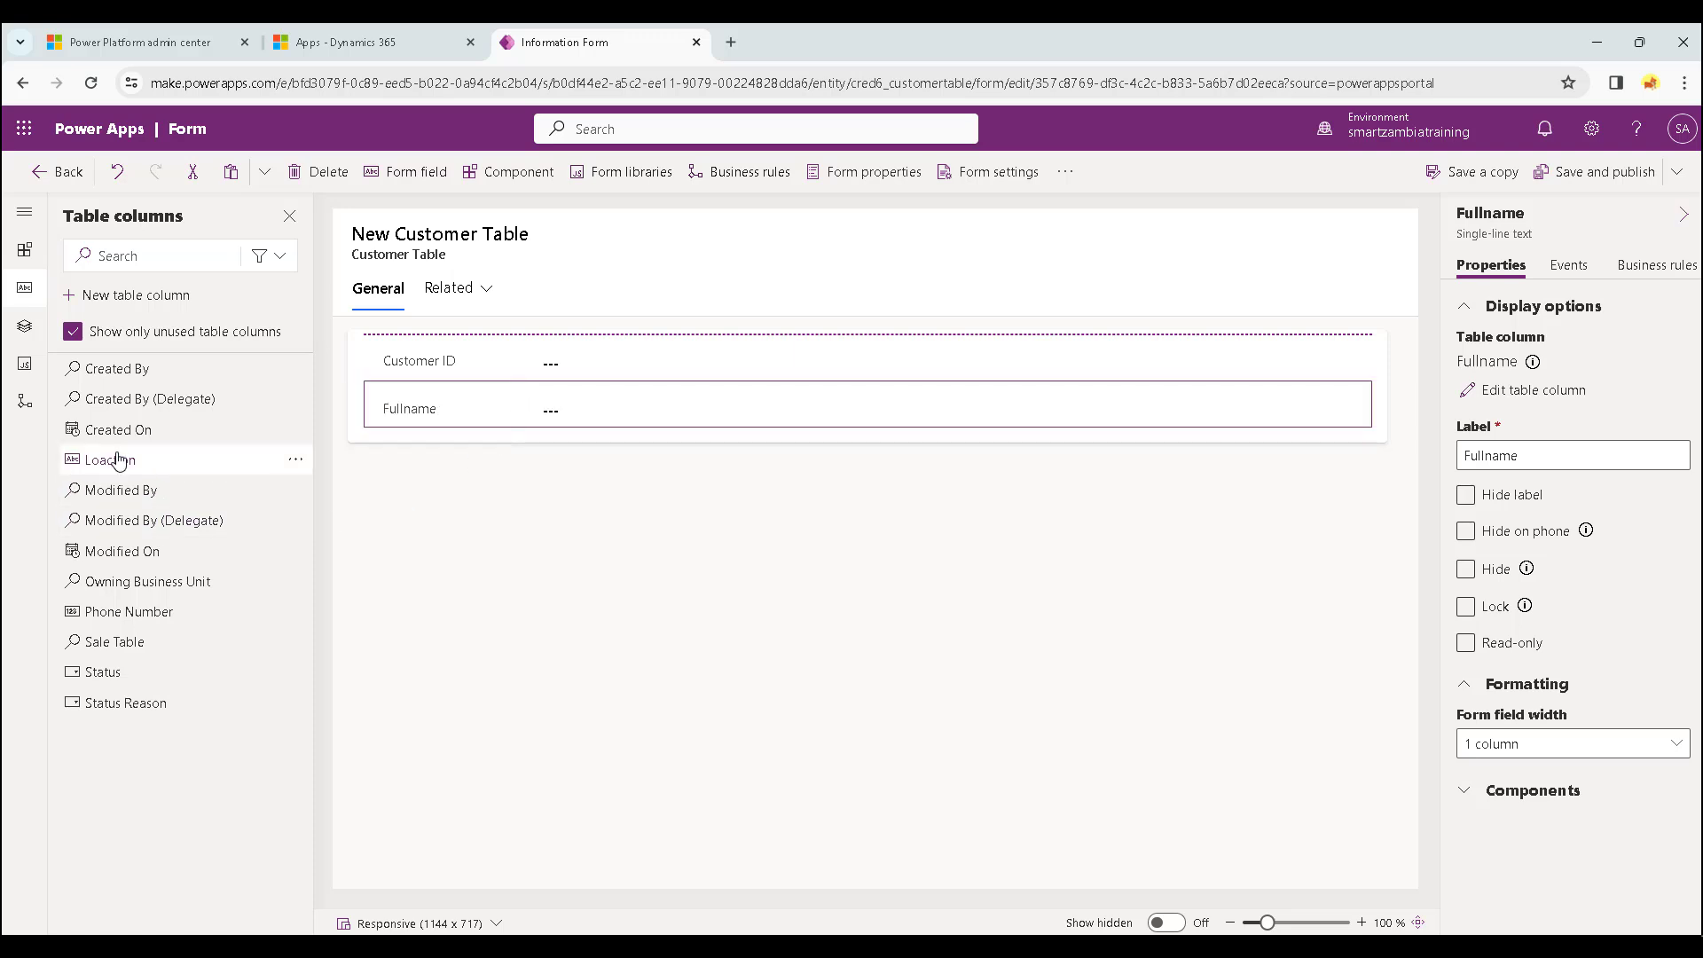
pyautogui.moveTo(125, 460); pyautogui.dragTo(484, 426)
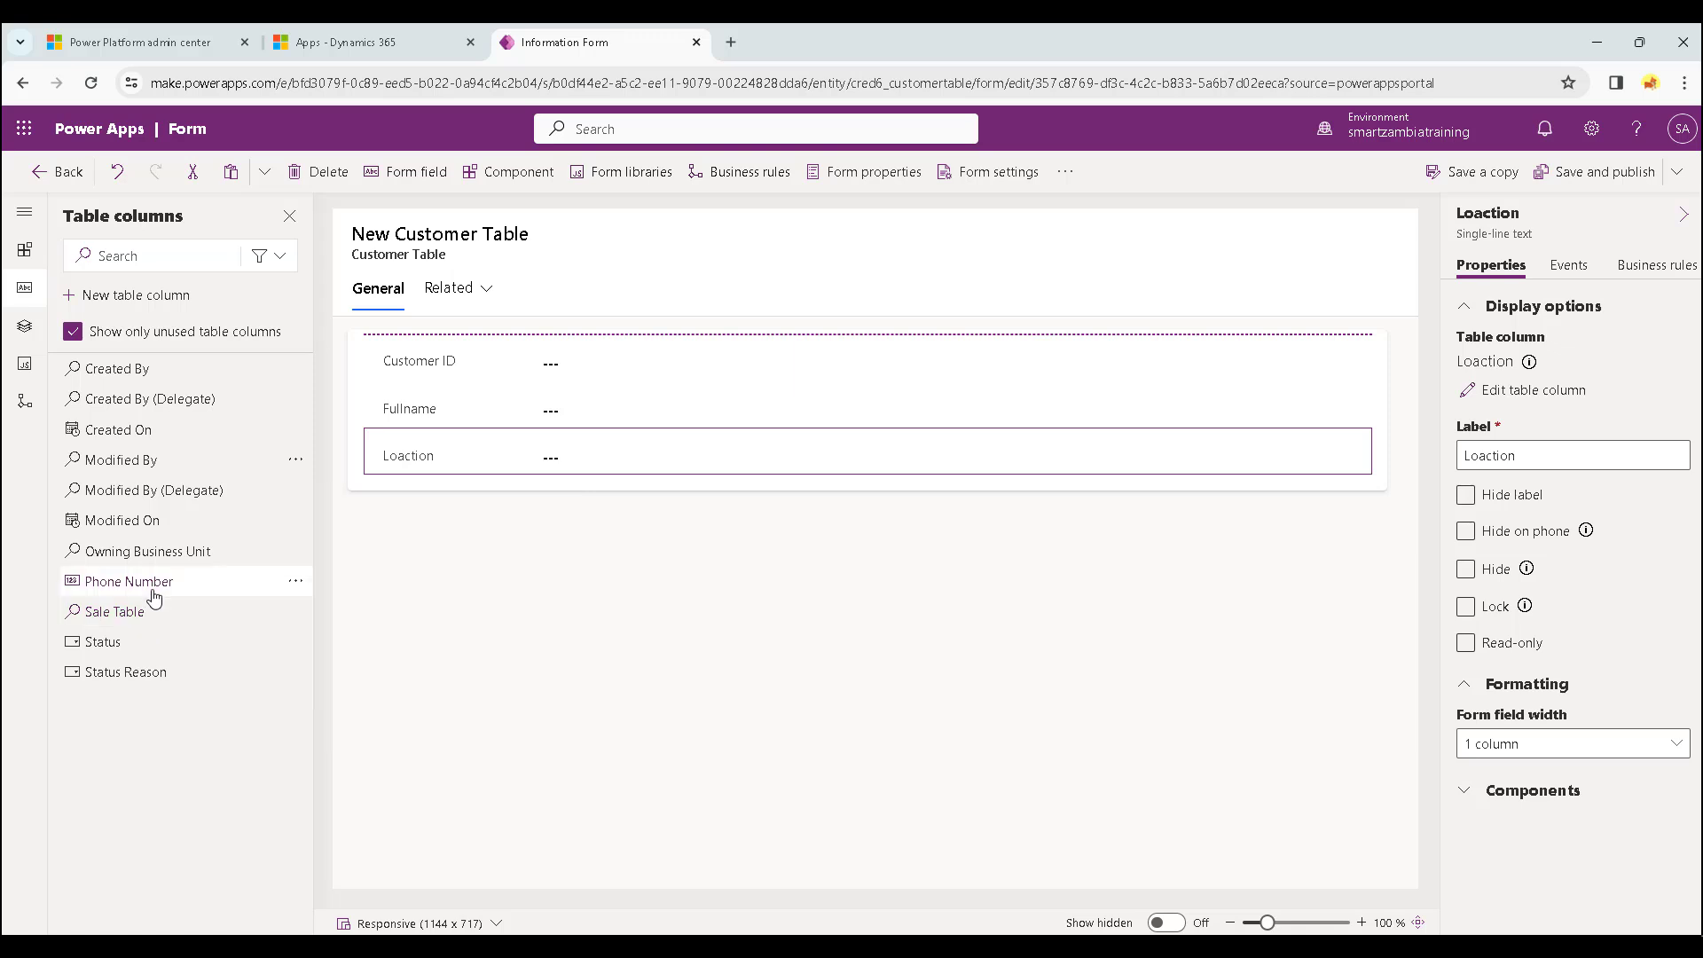
pyautogui.moveTo(153, 583); pyautogui.dragTo(323, 558)
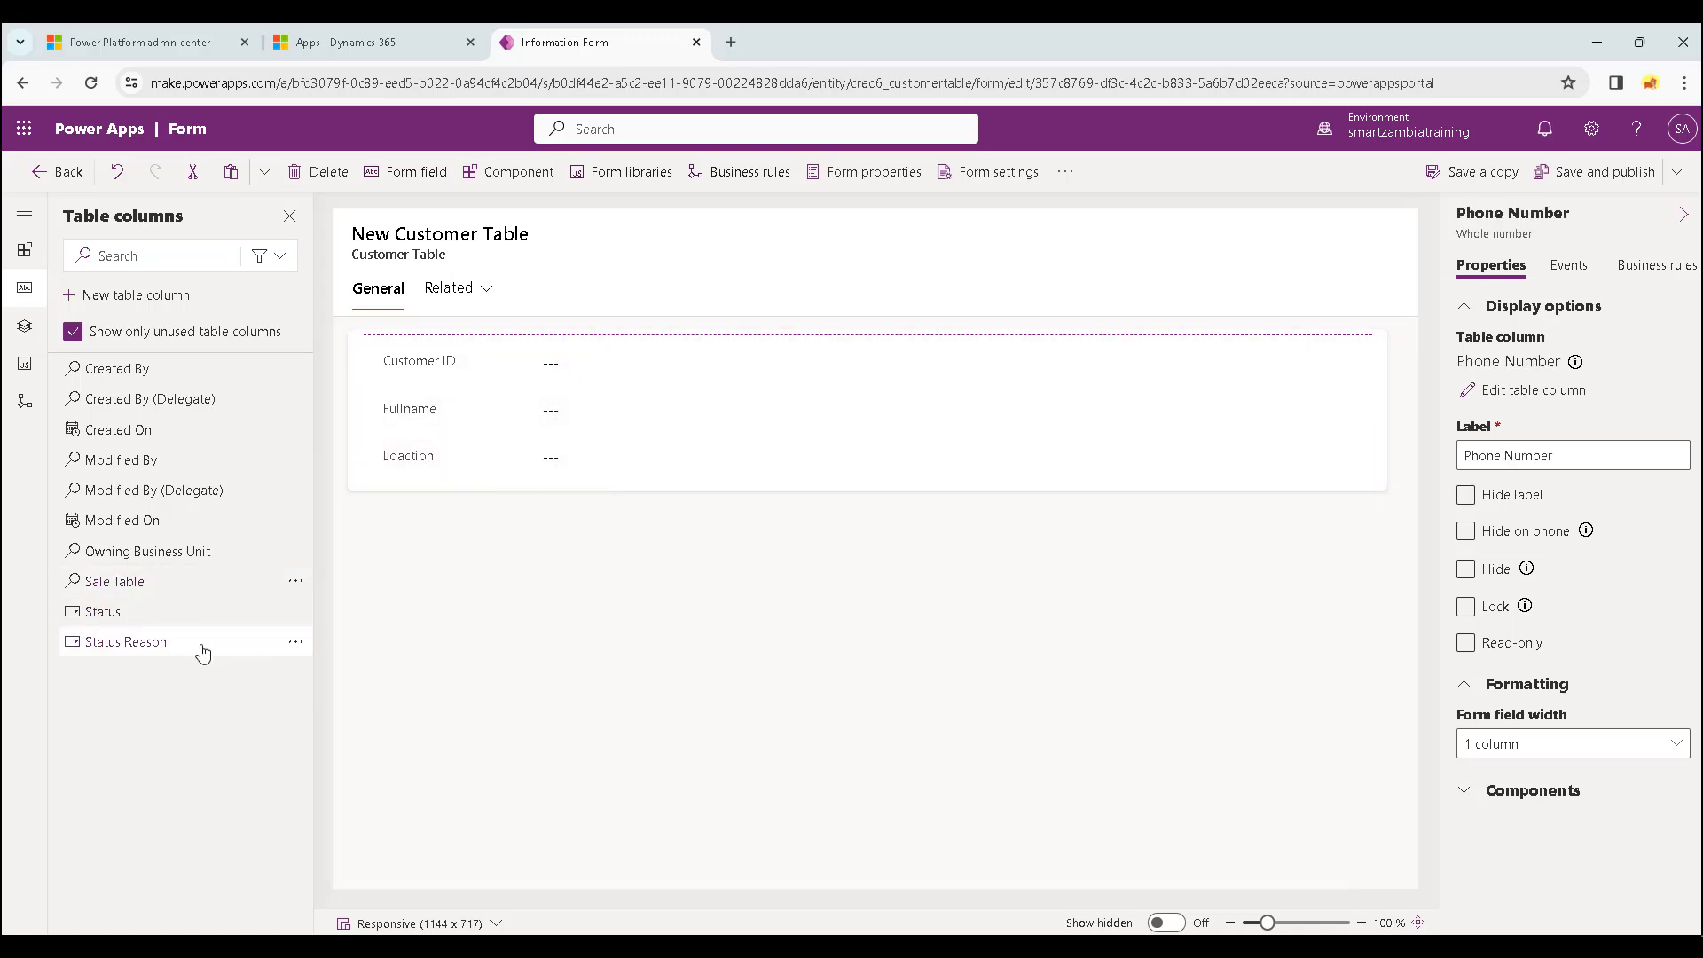
pyautogui.moveTo(121, 595)
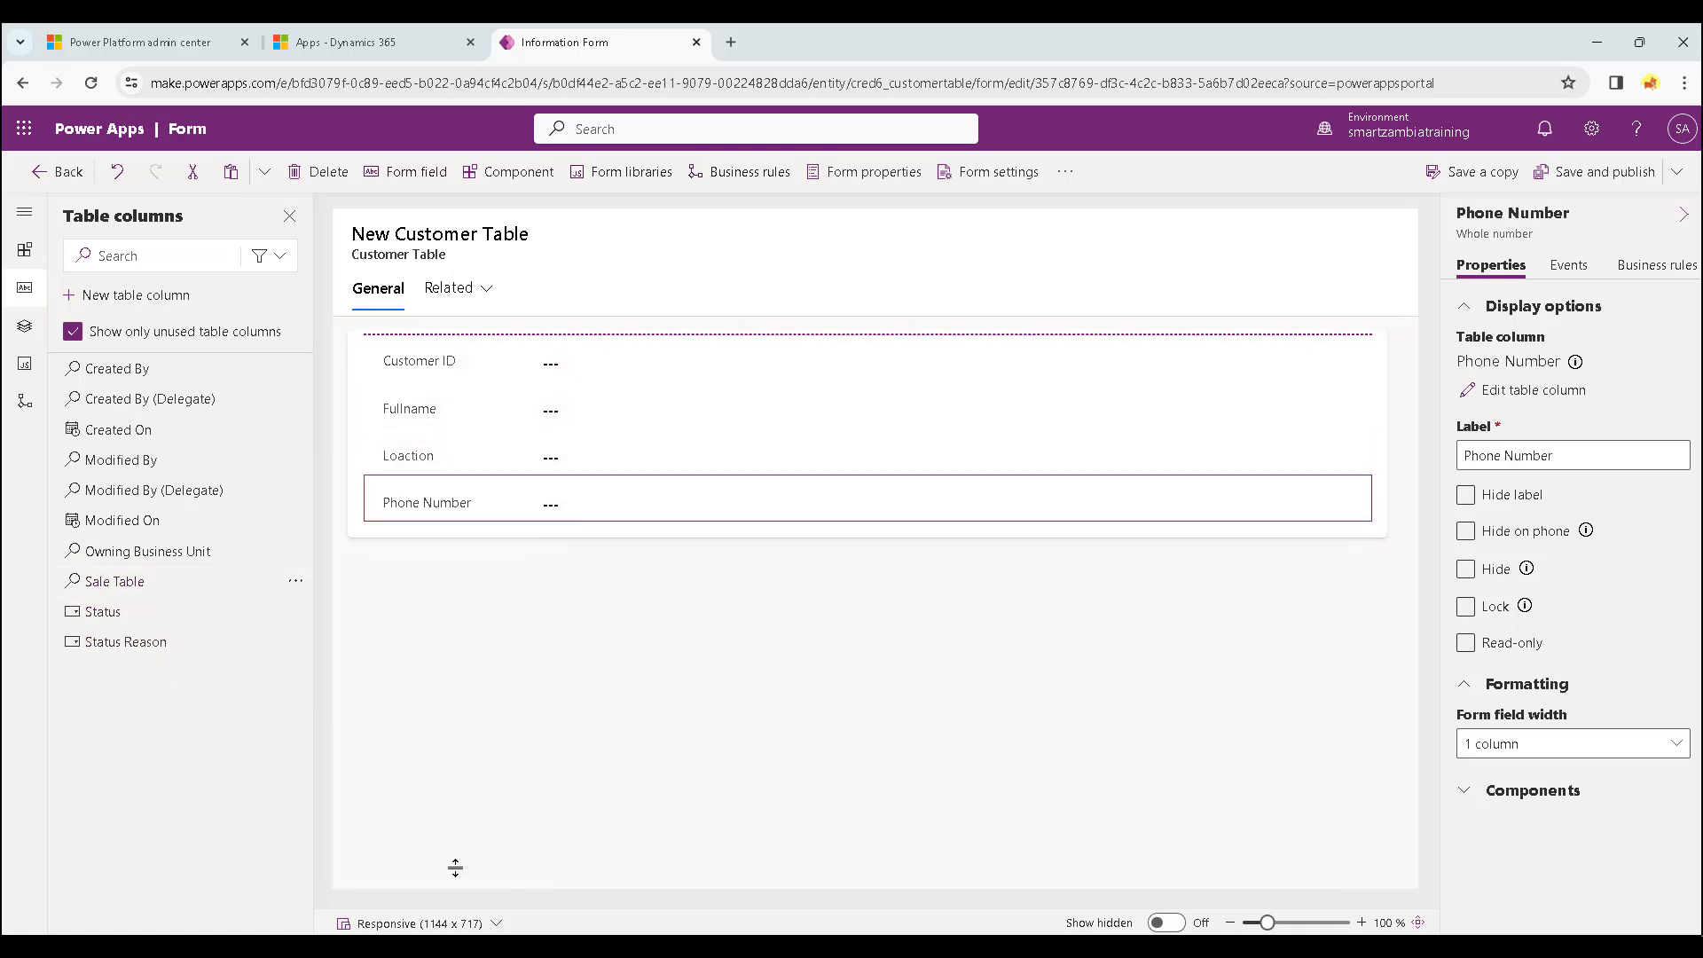
pyautogui.moveTo(129, 585); pyautogui.dragTo(545, 515)
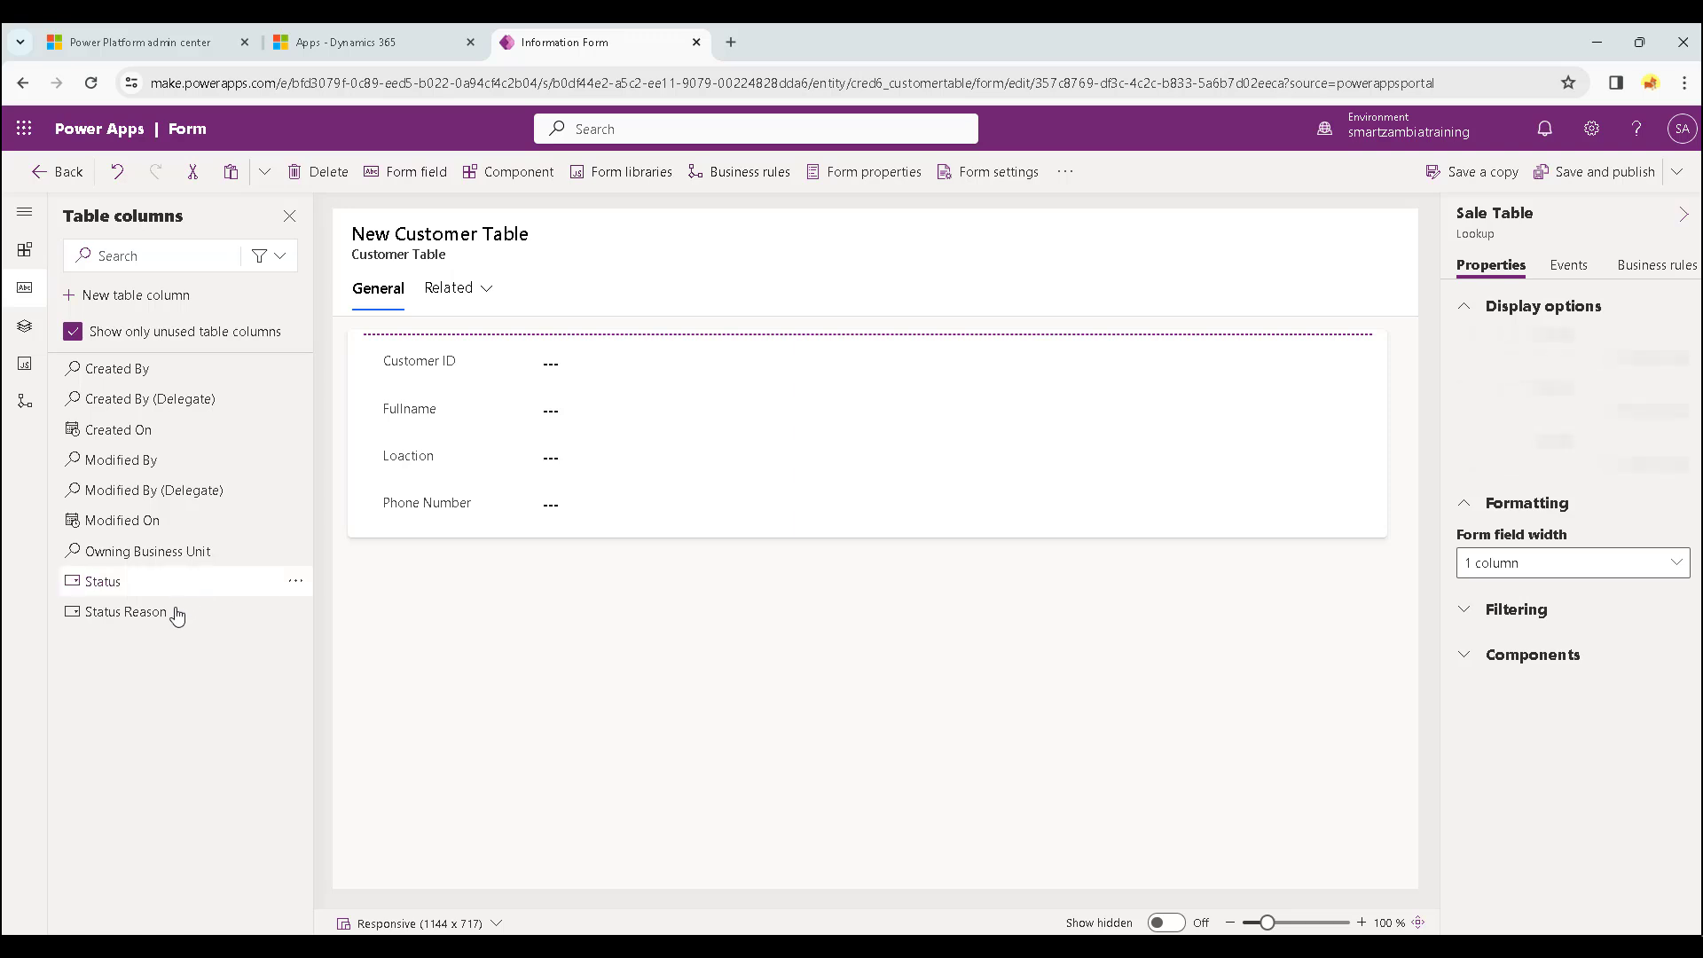
pyautogui.click(623, 505)
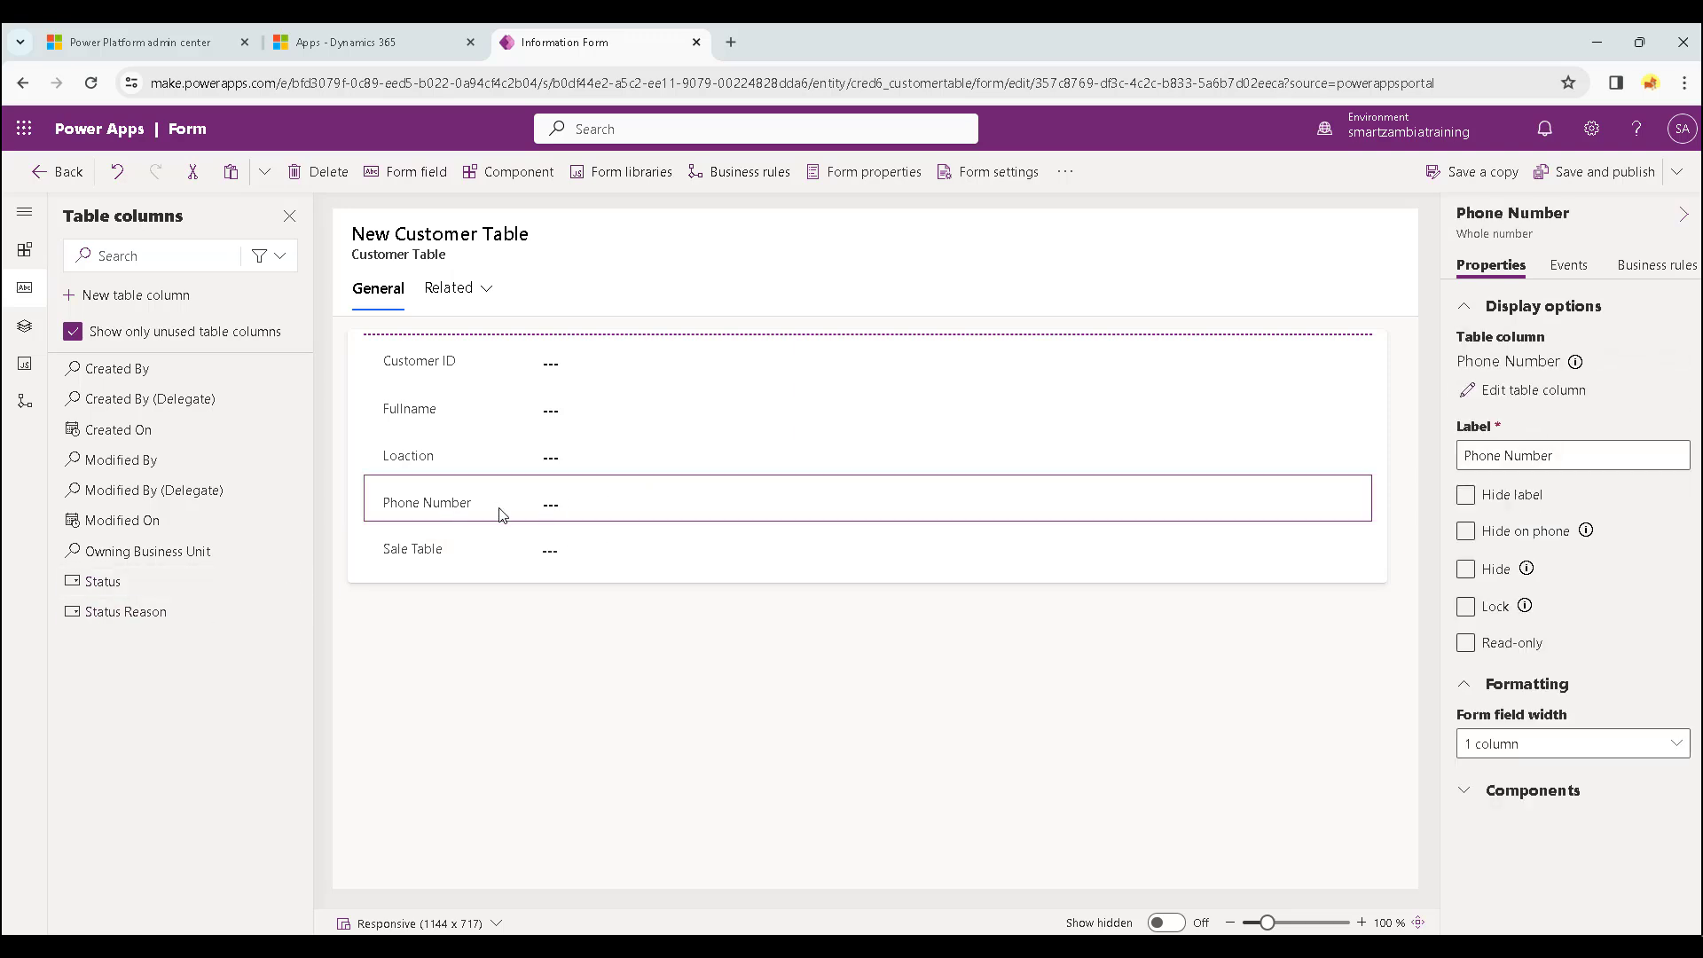
pyautogui.click(453, 562)
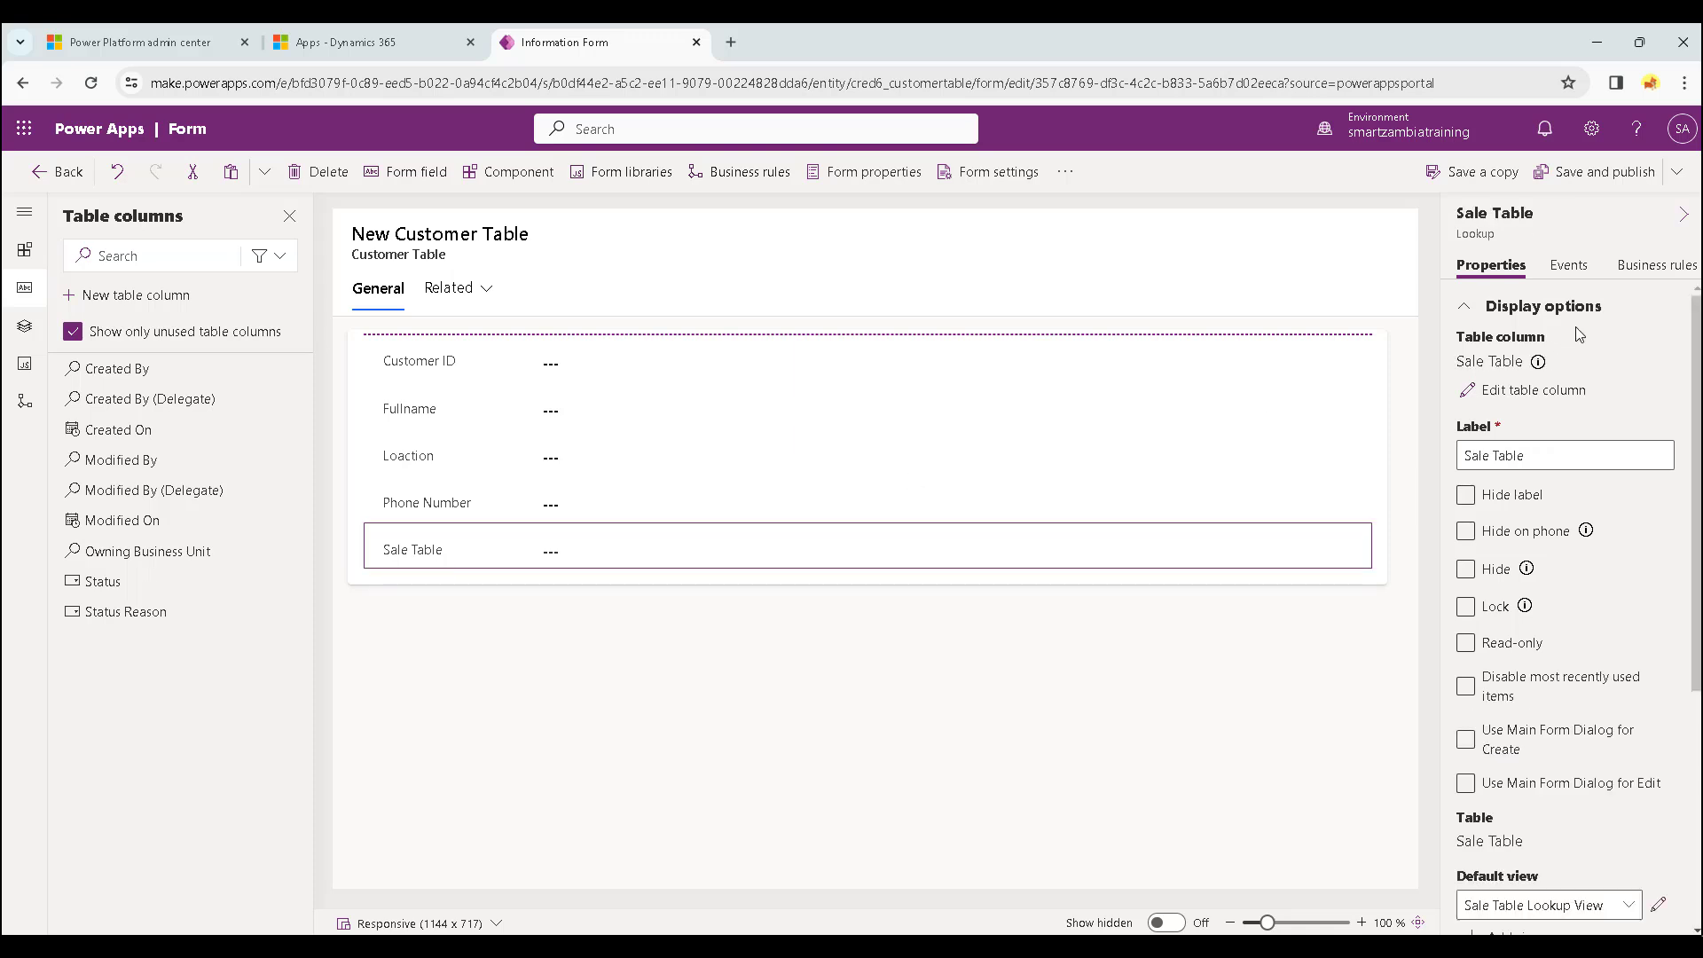
# Change the label of the Sale Table lookup field on the customer form to Sales Rep.
pyautogui.moveTo(1535, 459); pyautogui.dragTo(1441, 459)
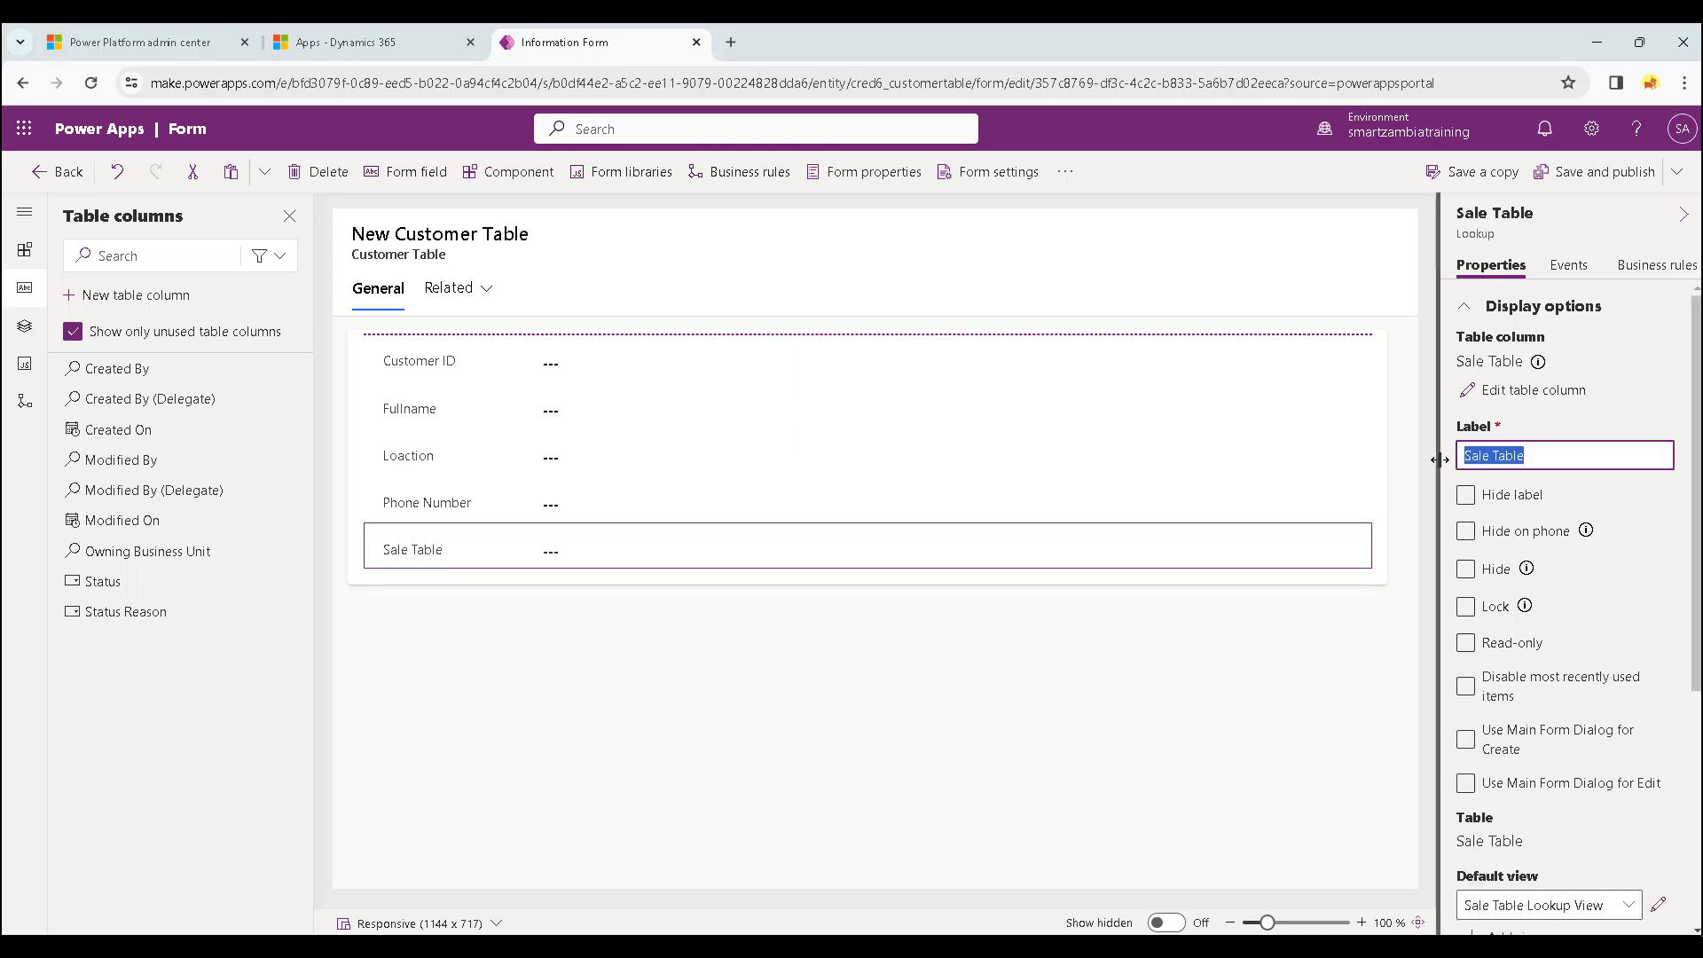
pyautogui.write('Slaes')
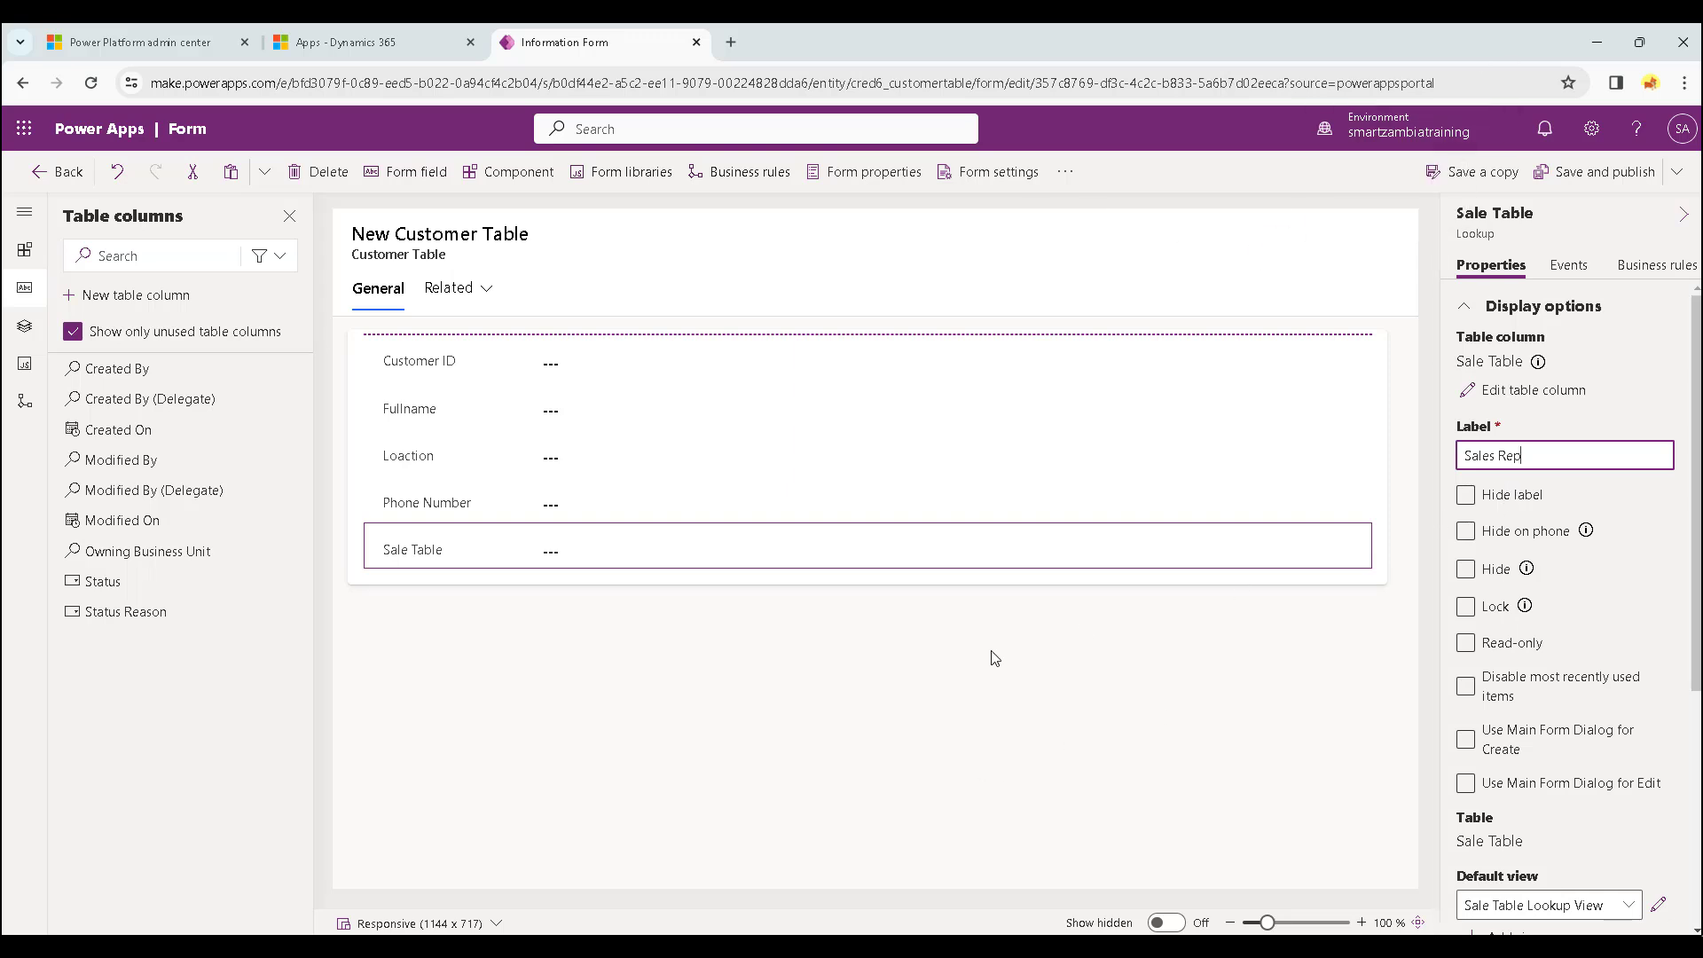
pyautogui.click(758, 806)
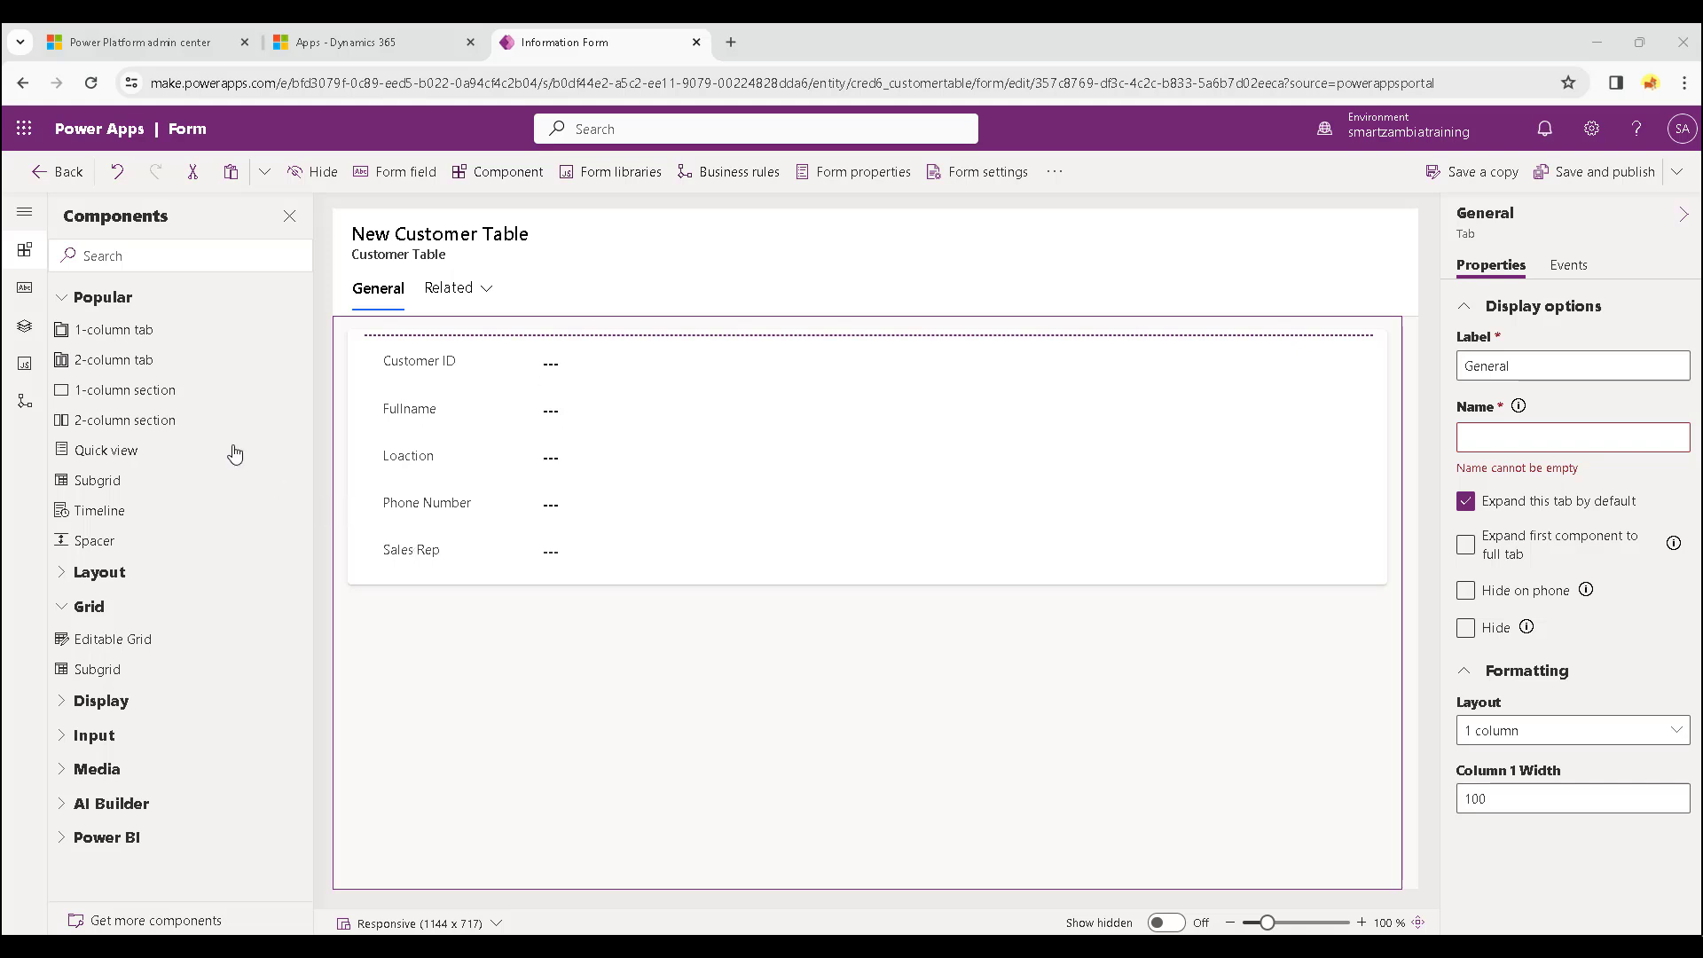
pyautogui.click(75, 300)
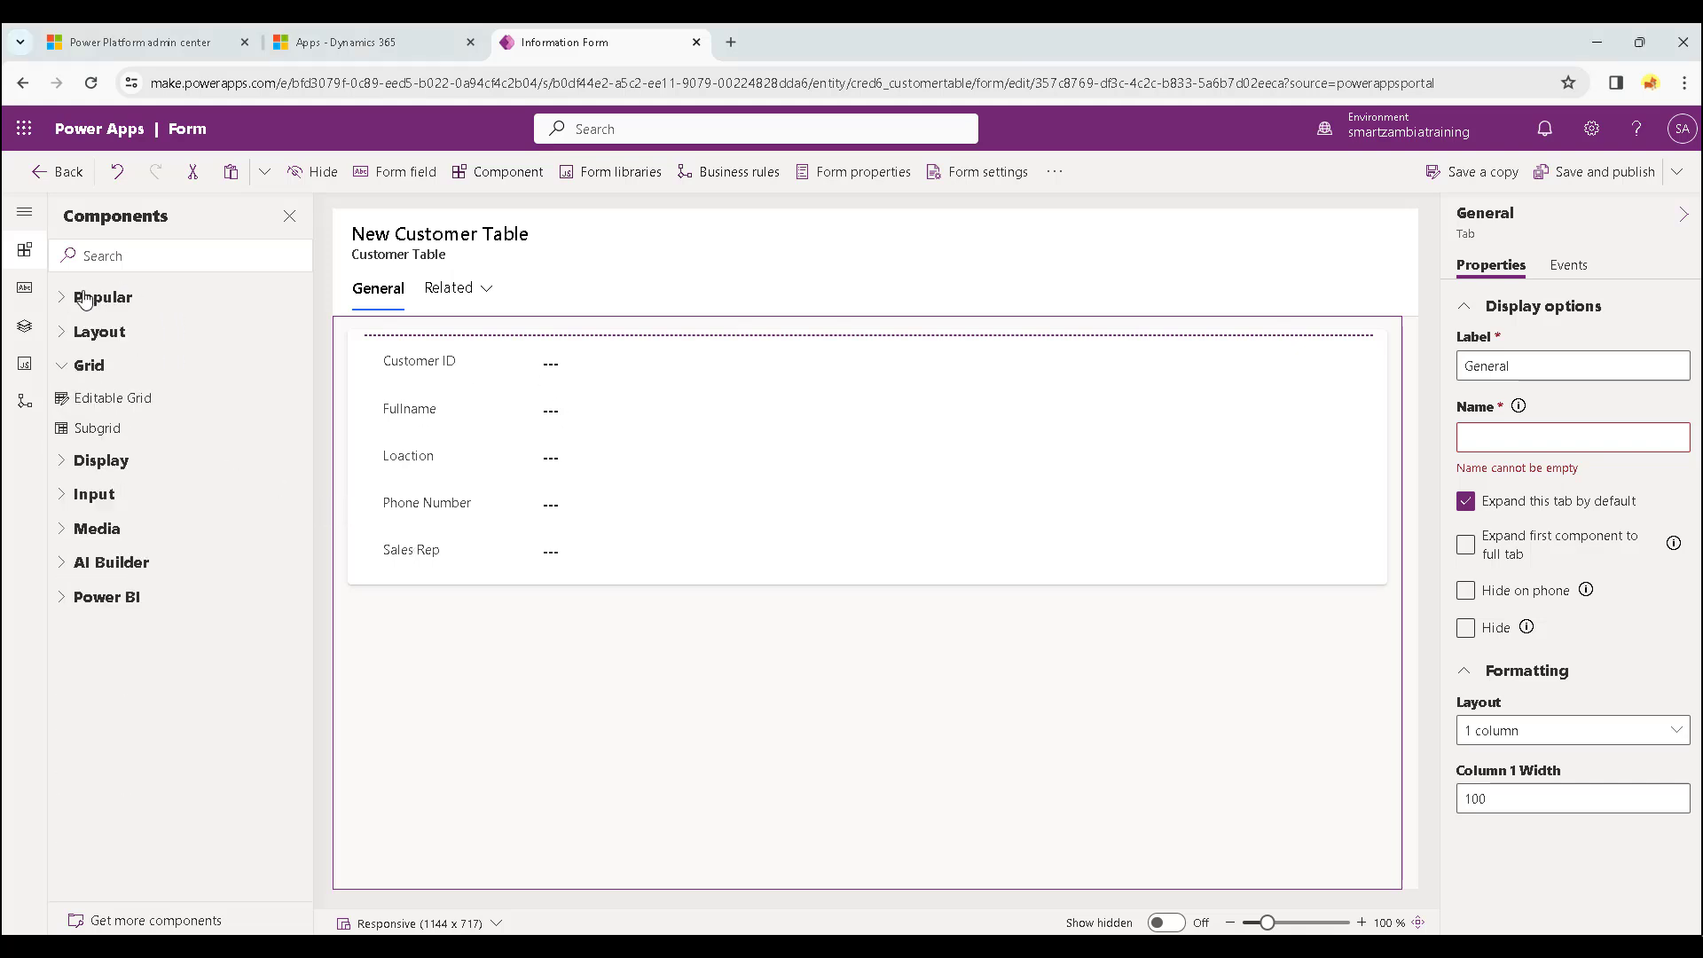
pyautogui.click(289, 216)
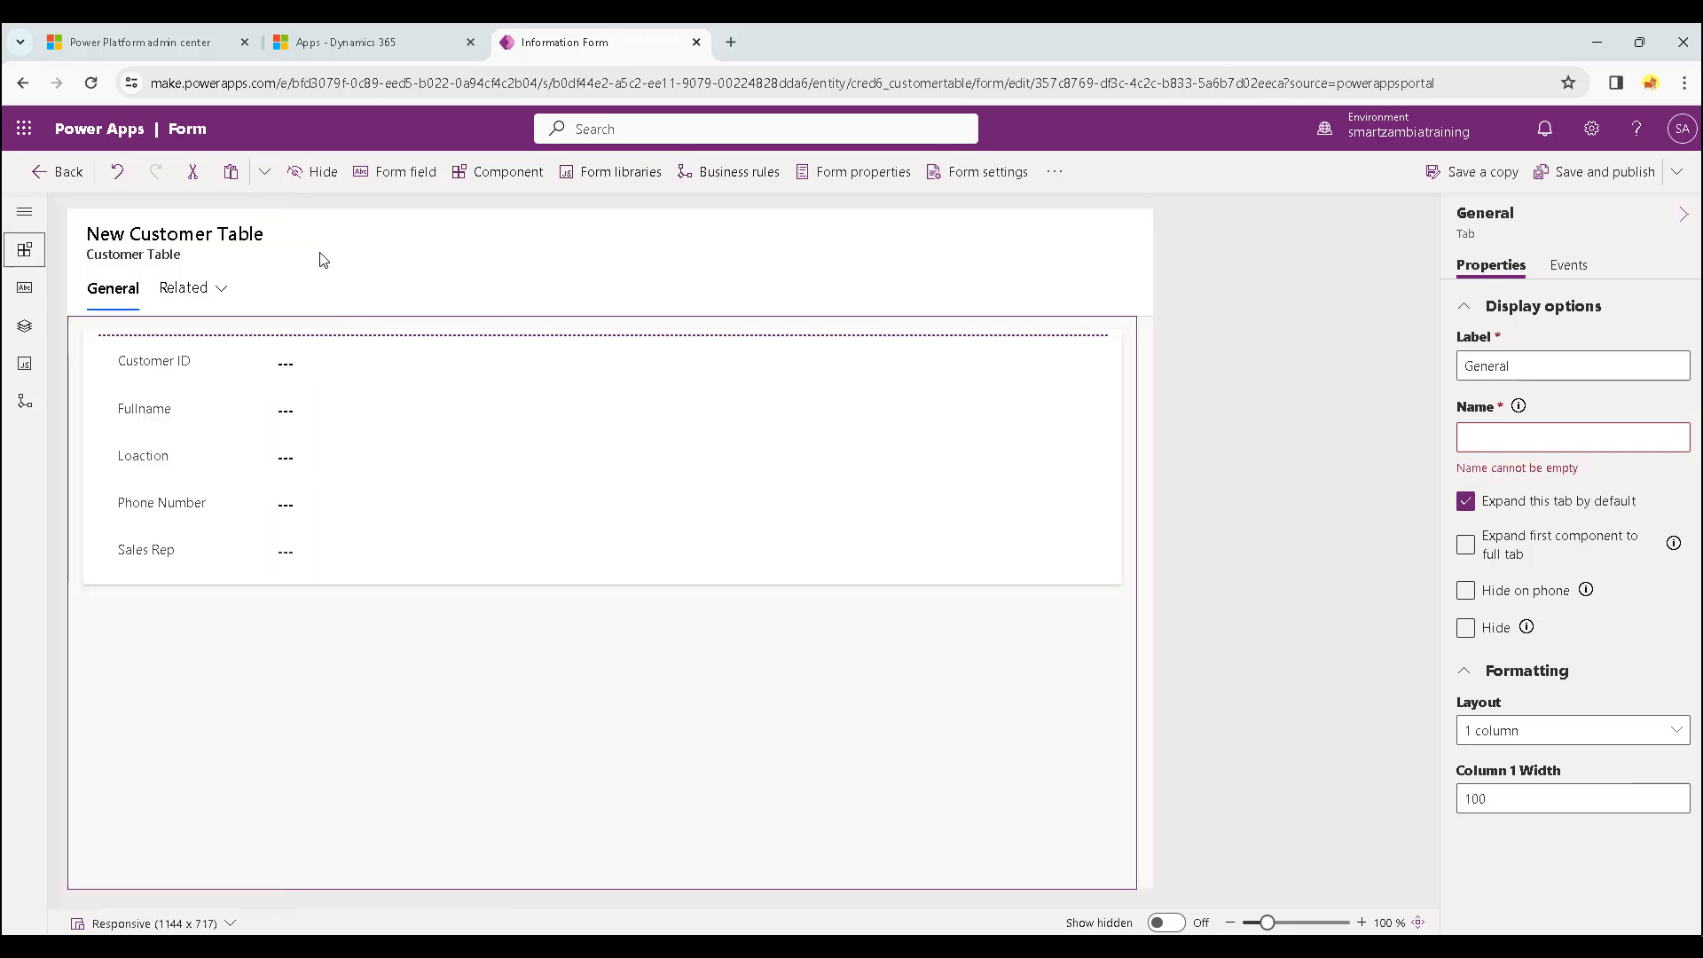
pyautogui.click(26, 249)
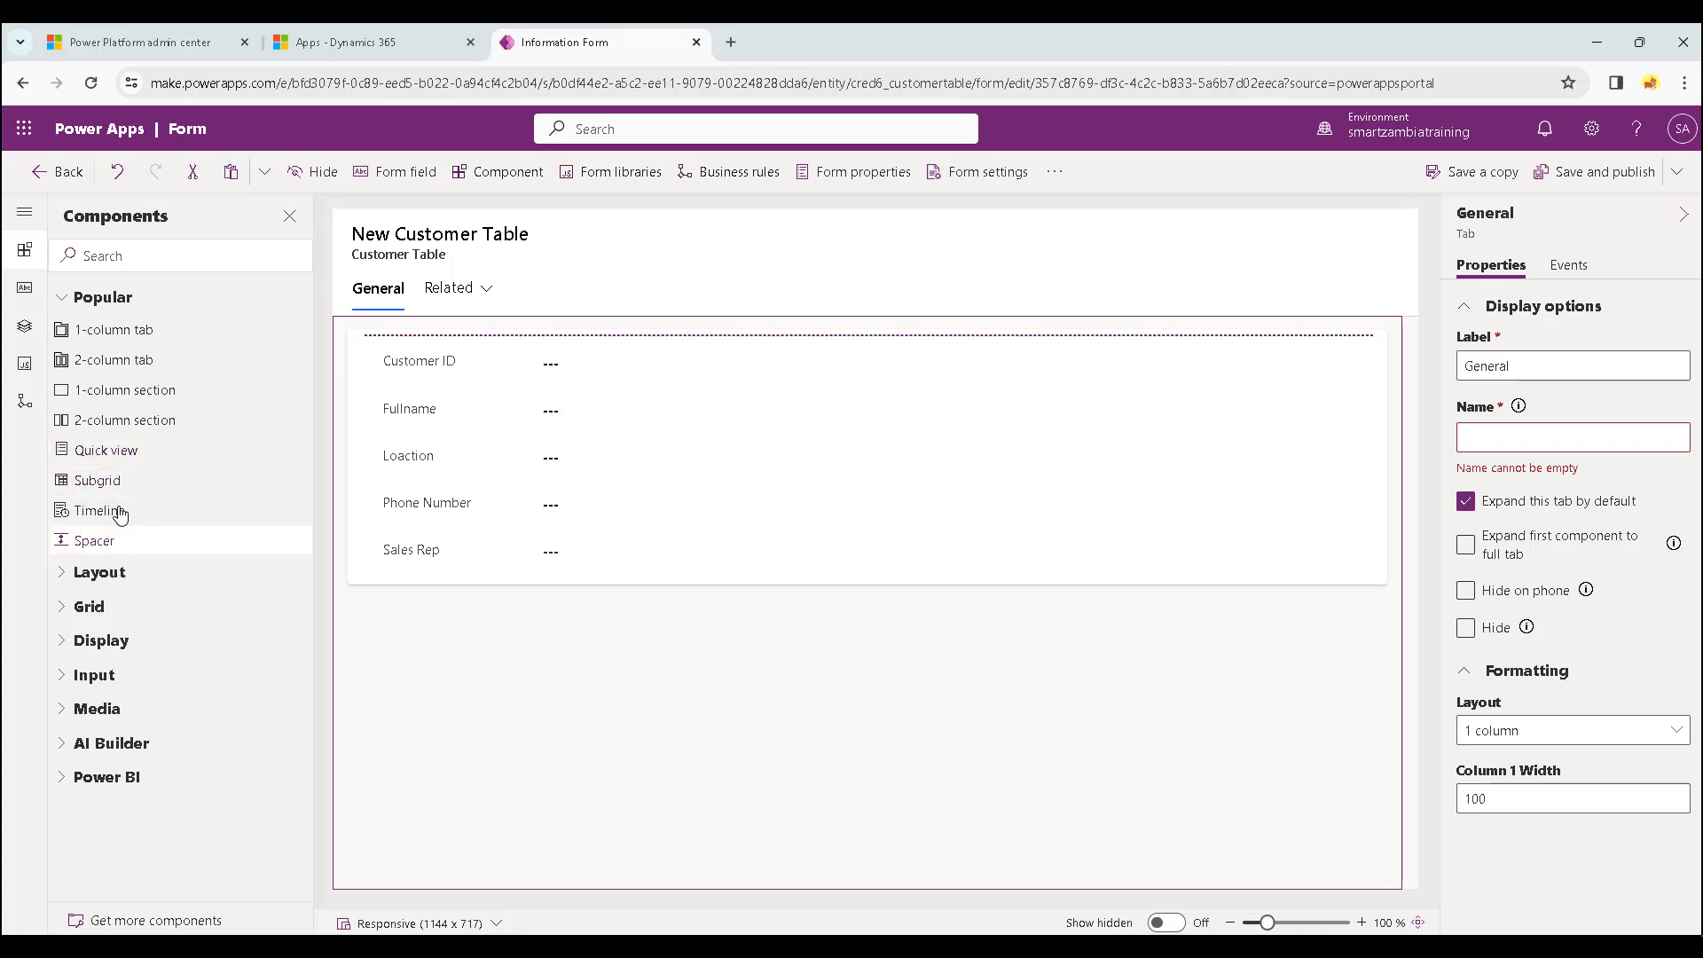
pyautogui.click(27, 254)
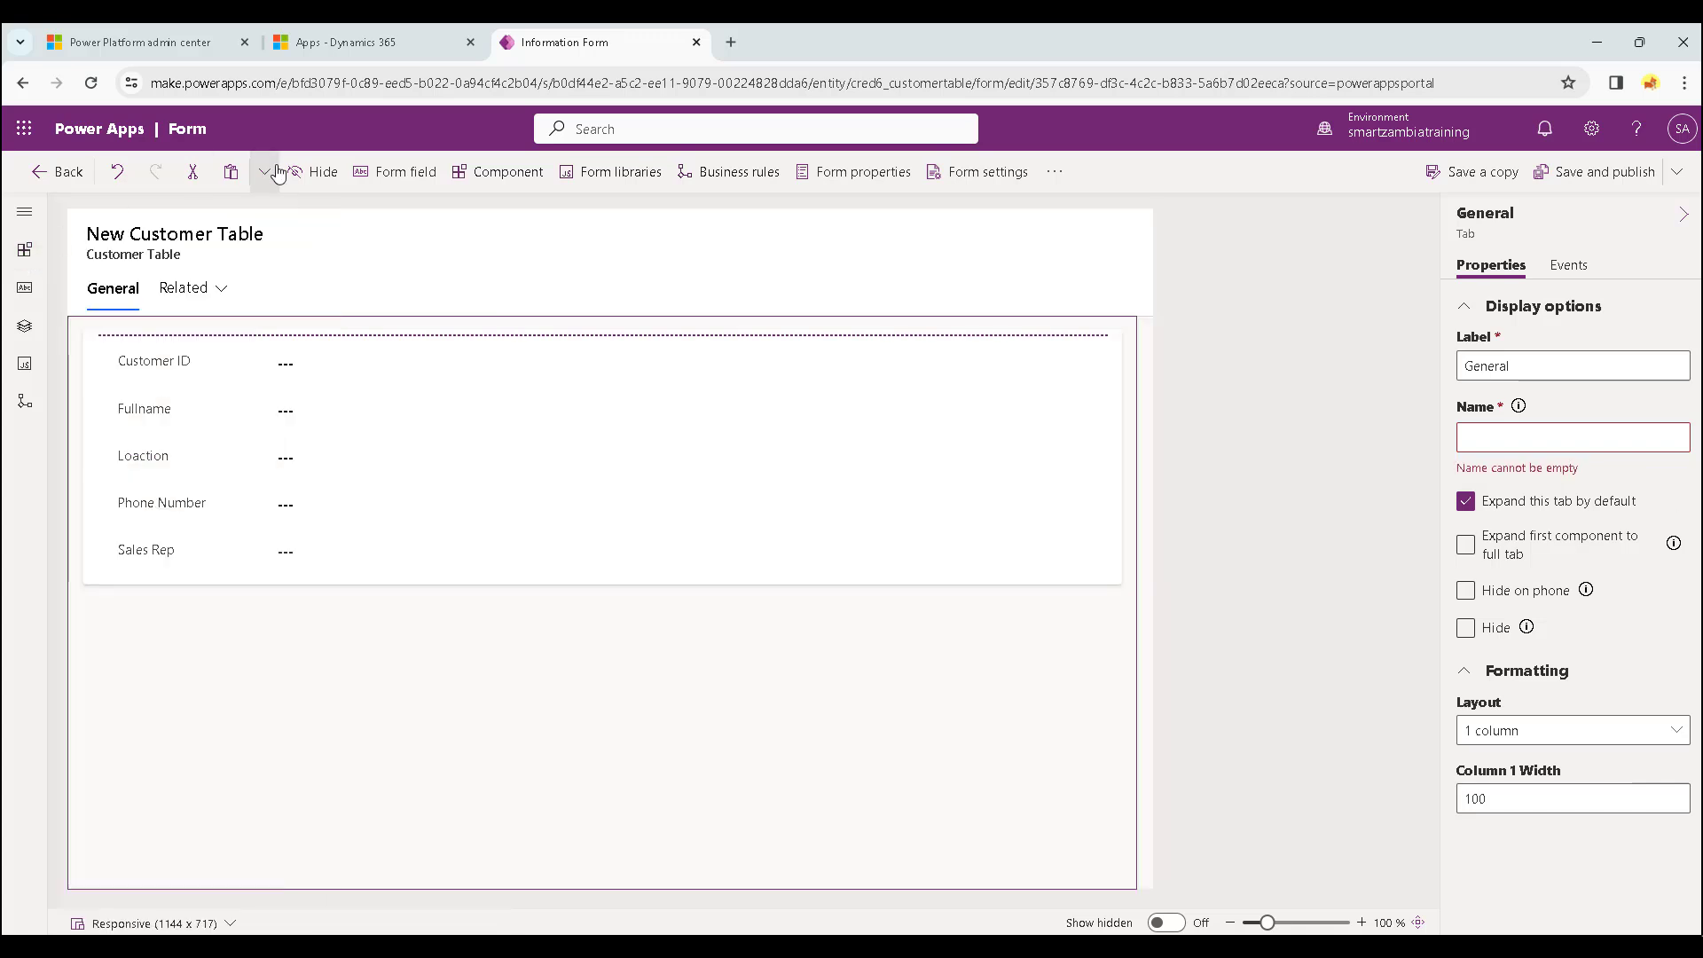
pyautogui.click(505, 170)
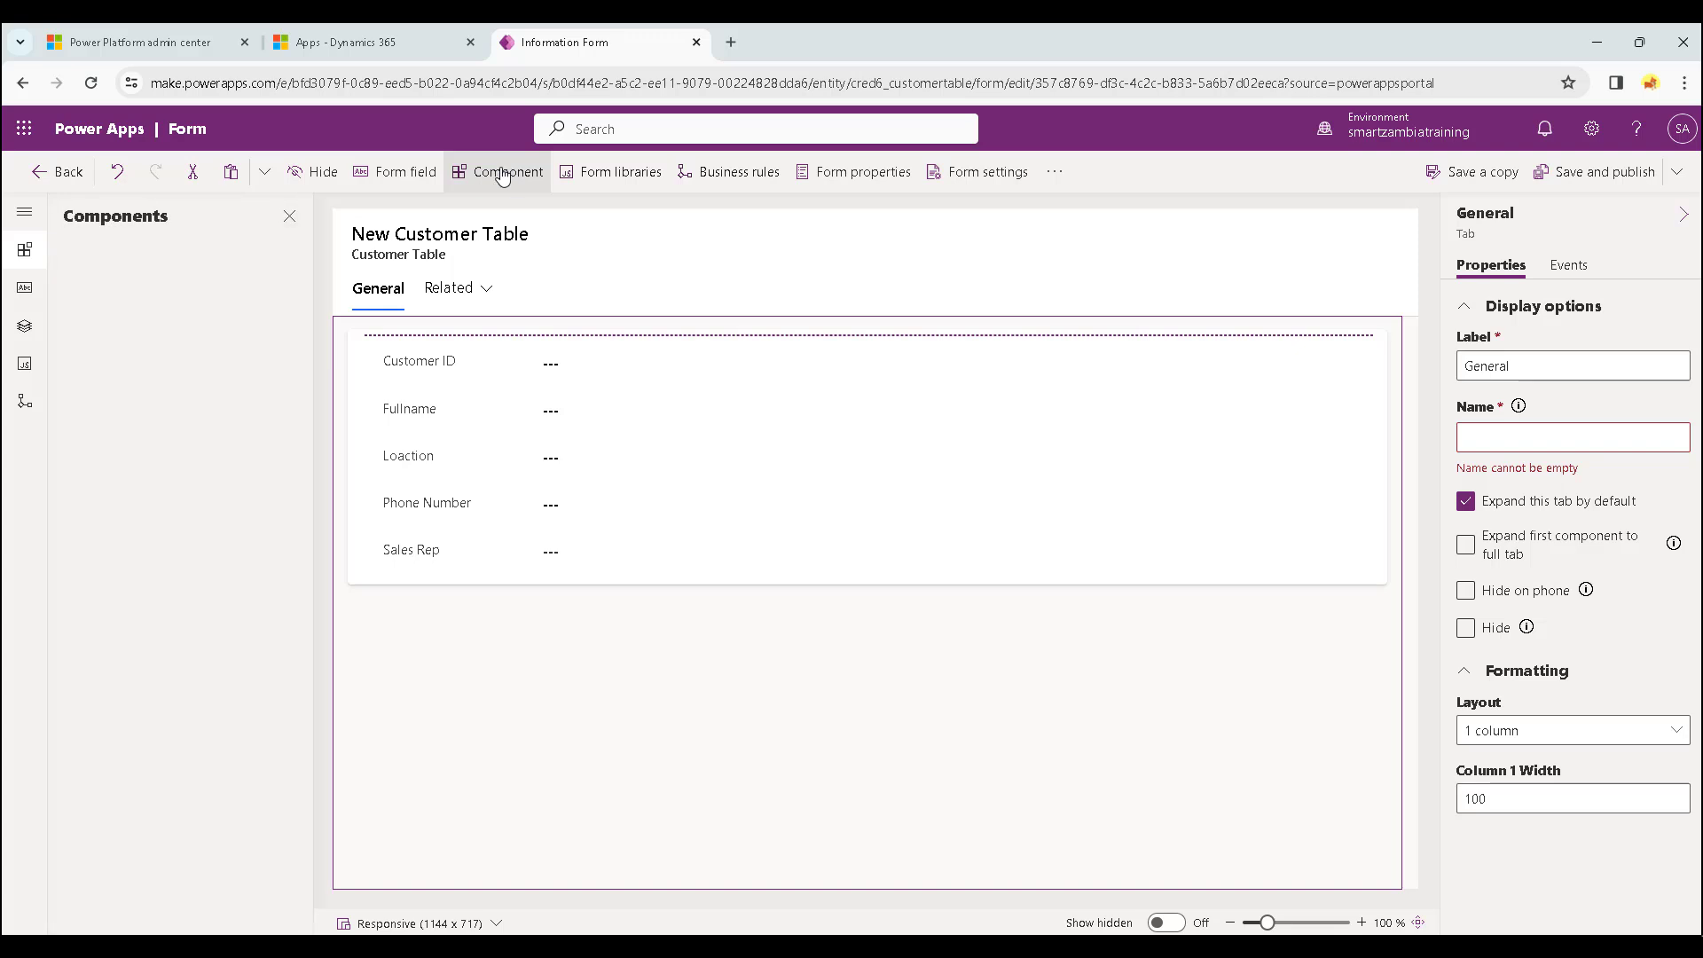
pyautogui.click(390, 171)
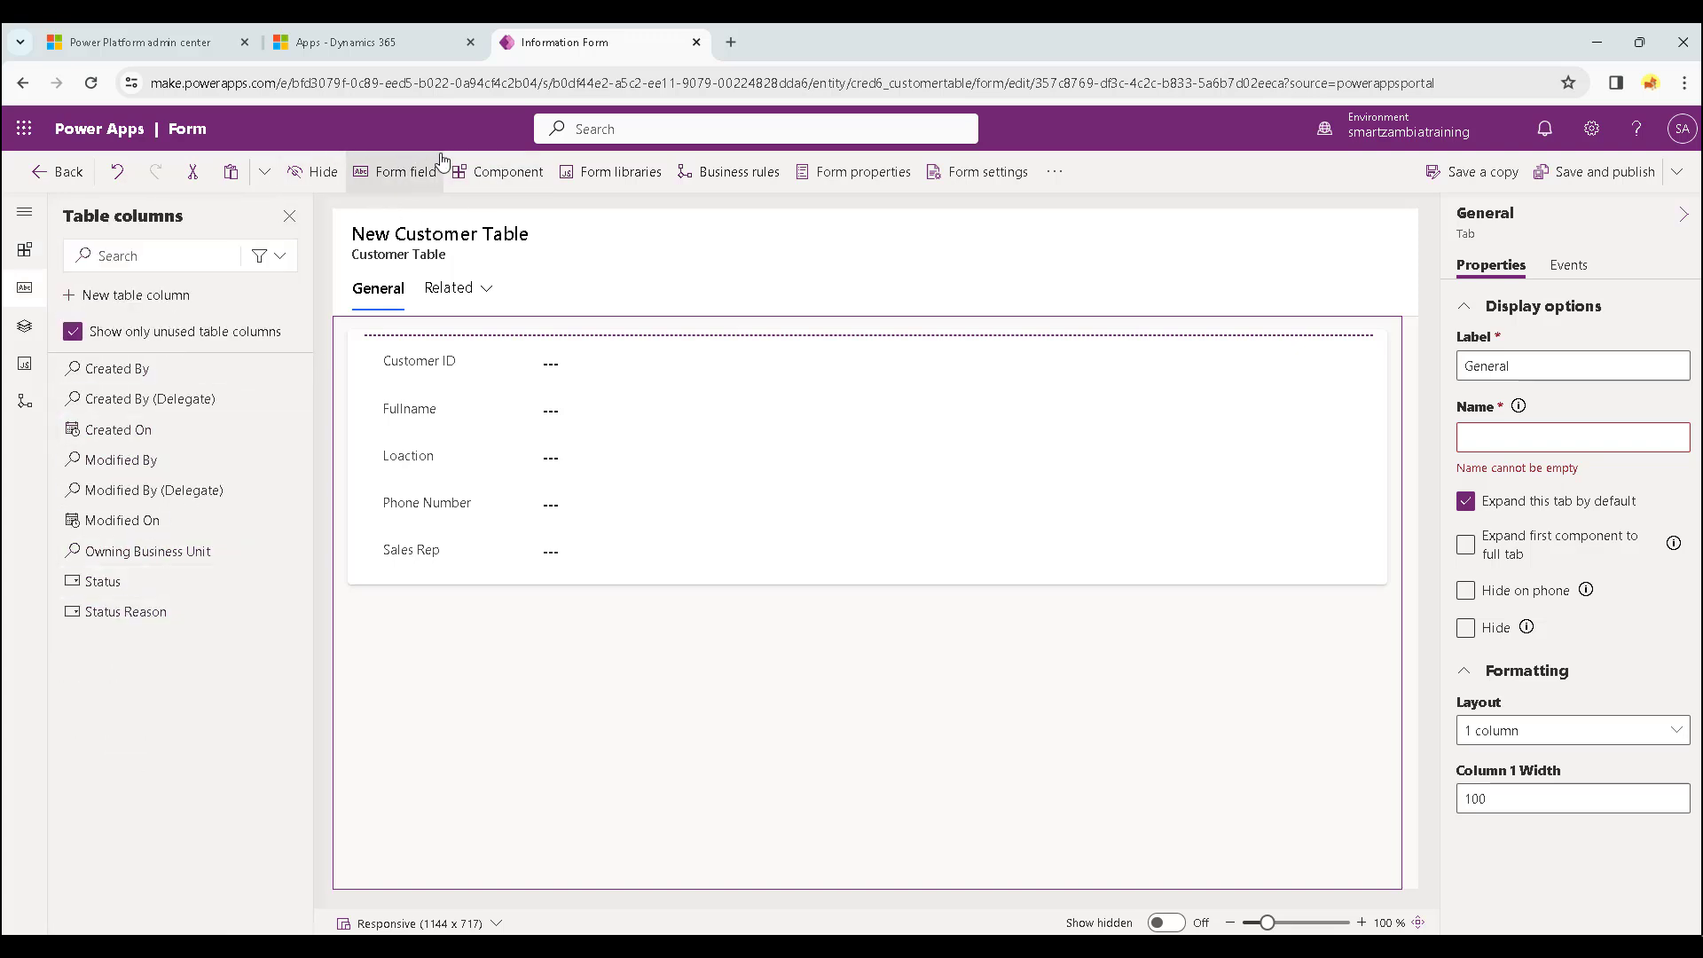
# Add a subgrid to the form showing related records from Item Tables (Customer Table), with Active Item Tables as the default view.
pyautogui.click(491, 171)
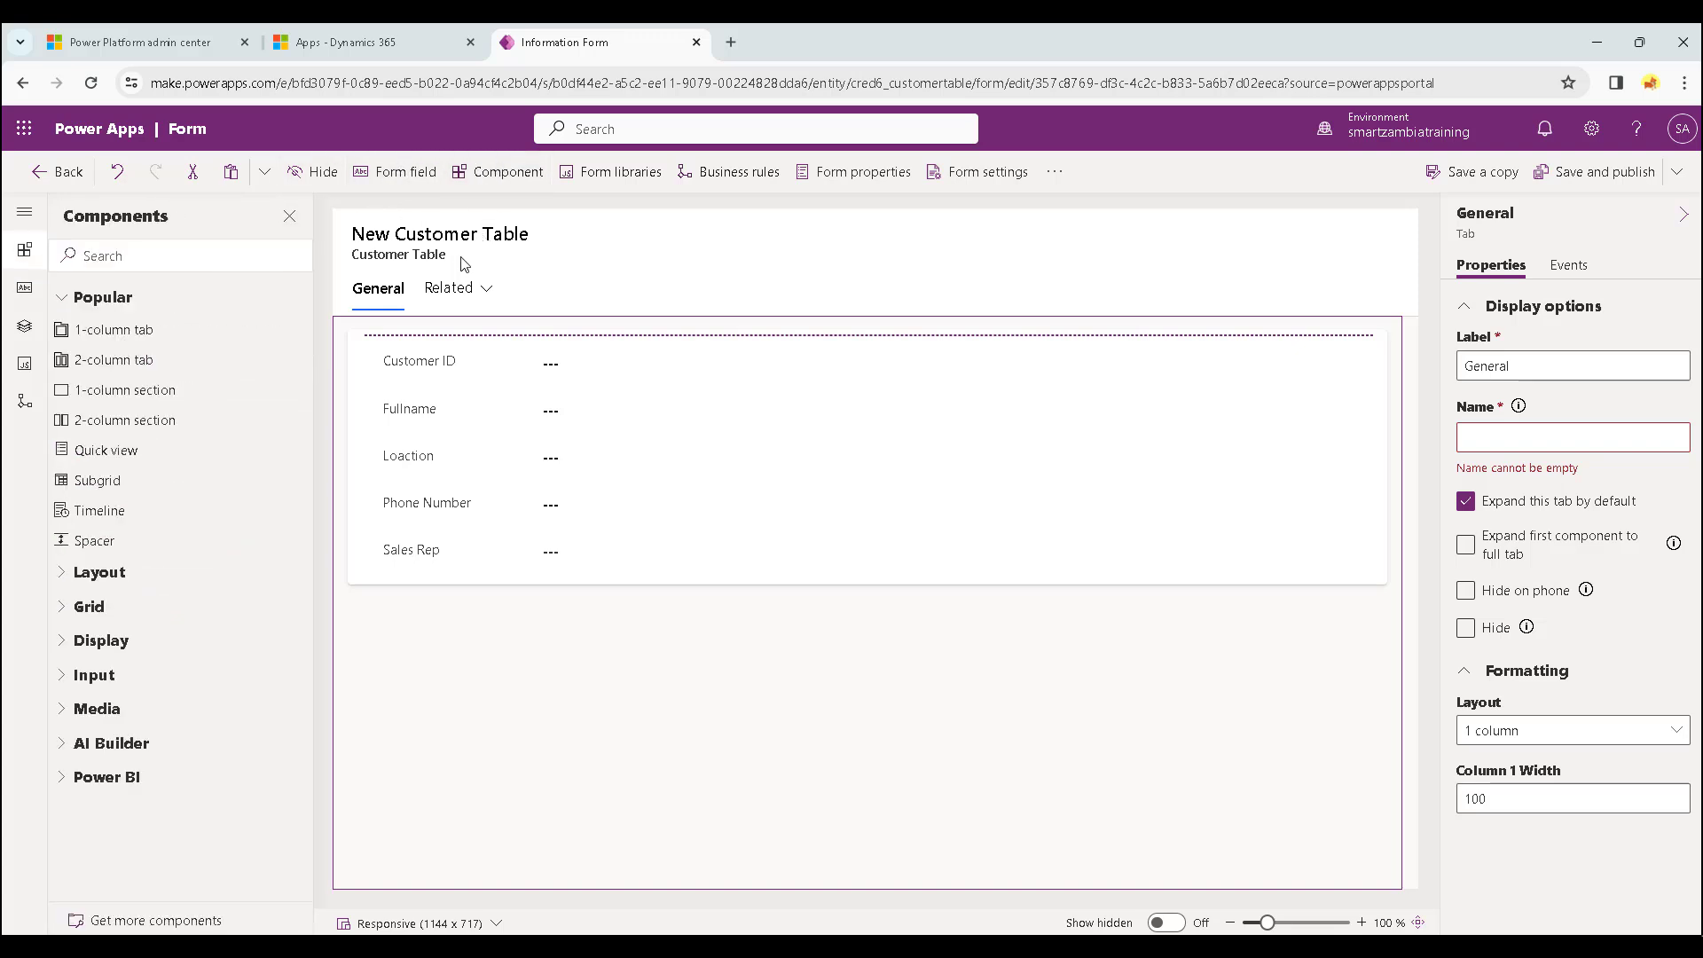
pyautogui.click(100, 482)
pyautogui.click(384, 381)
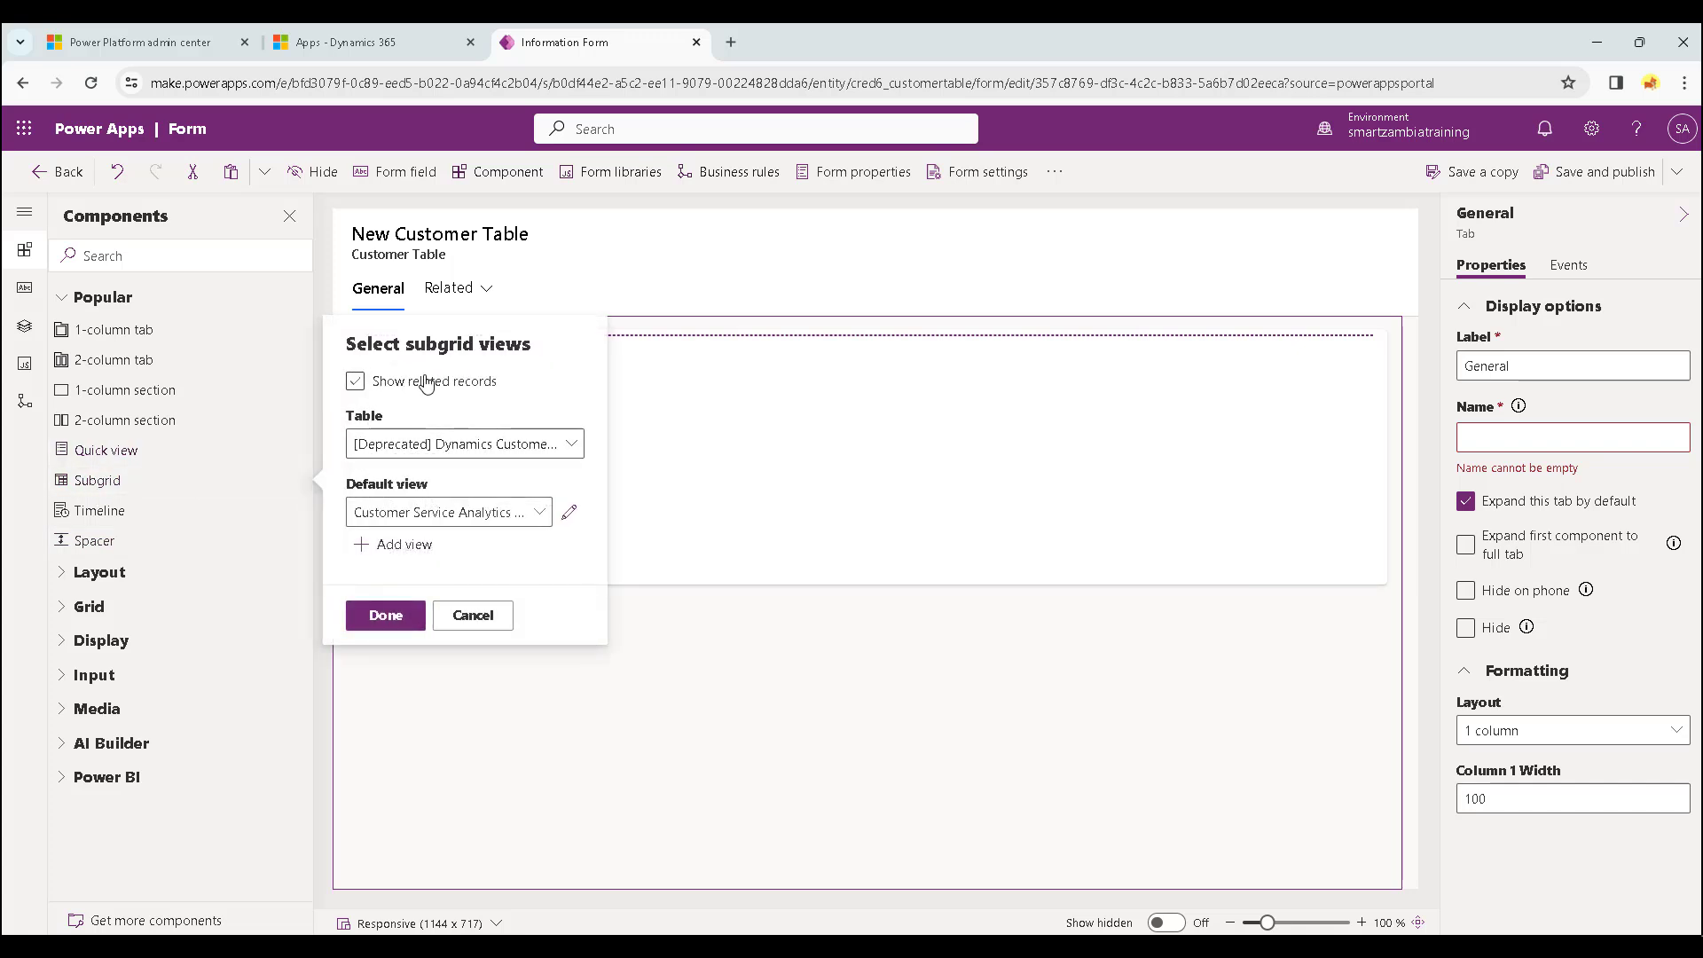
pyautogui.click(457, 382)
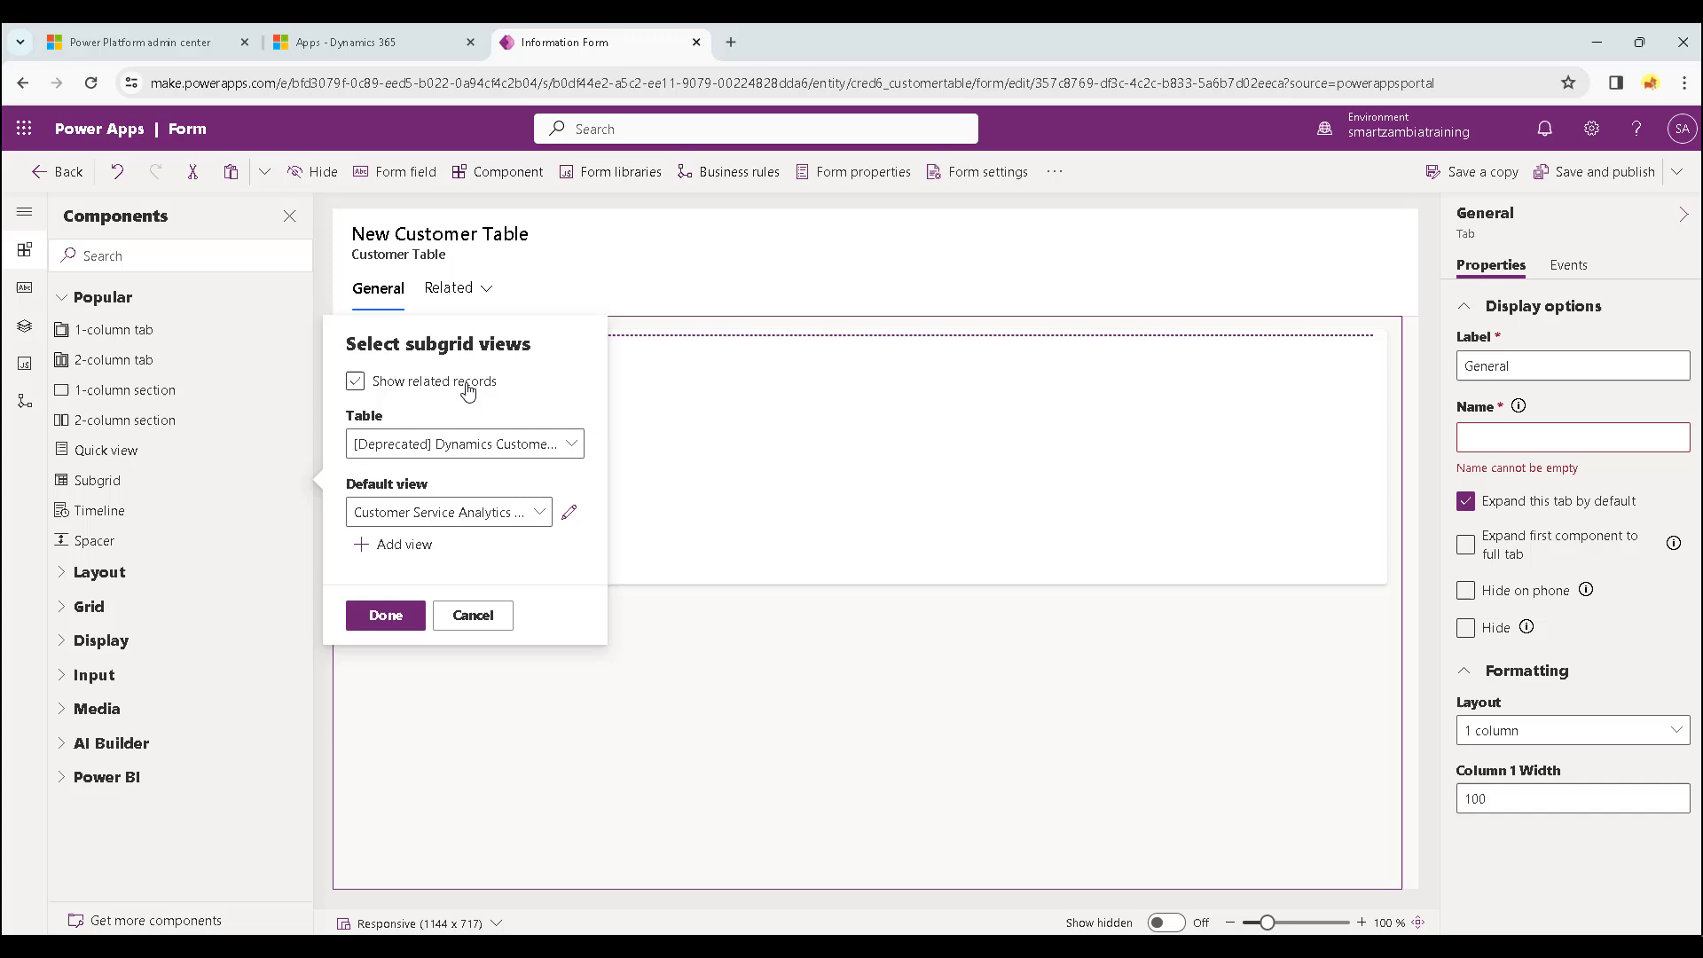
pyautogui.click(354, 383)
pyautogui.click(354, 383)
pyautogui.click(354, 383)
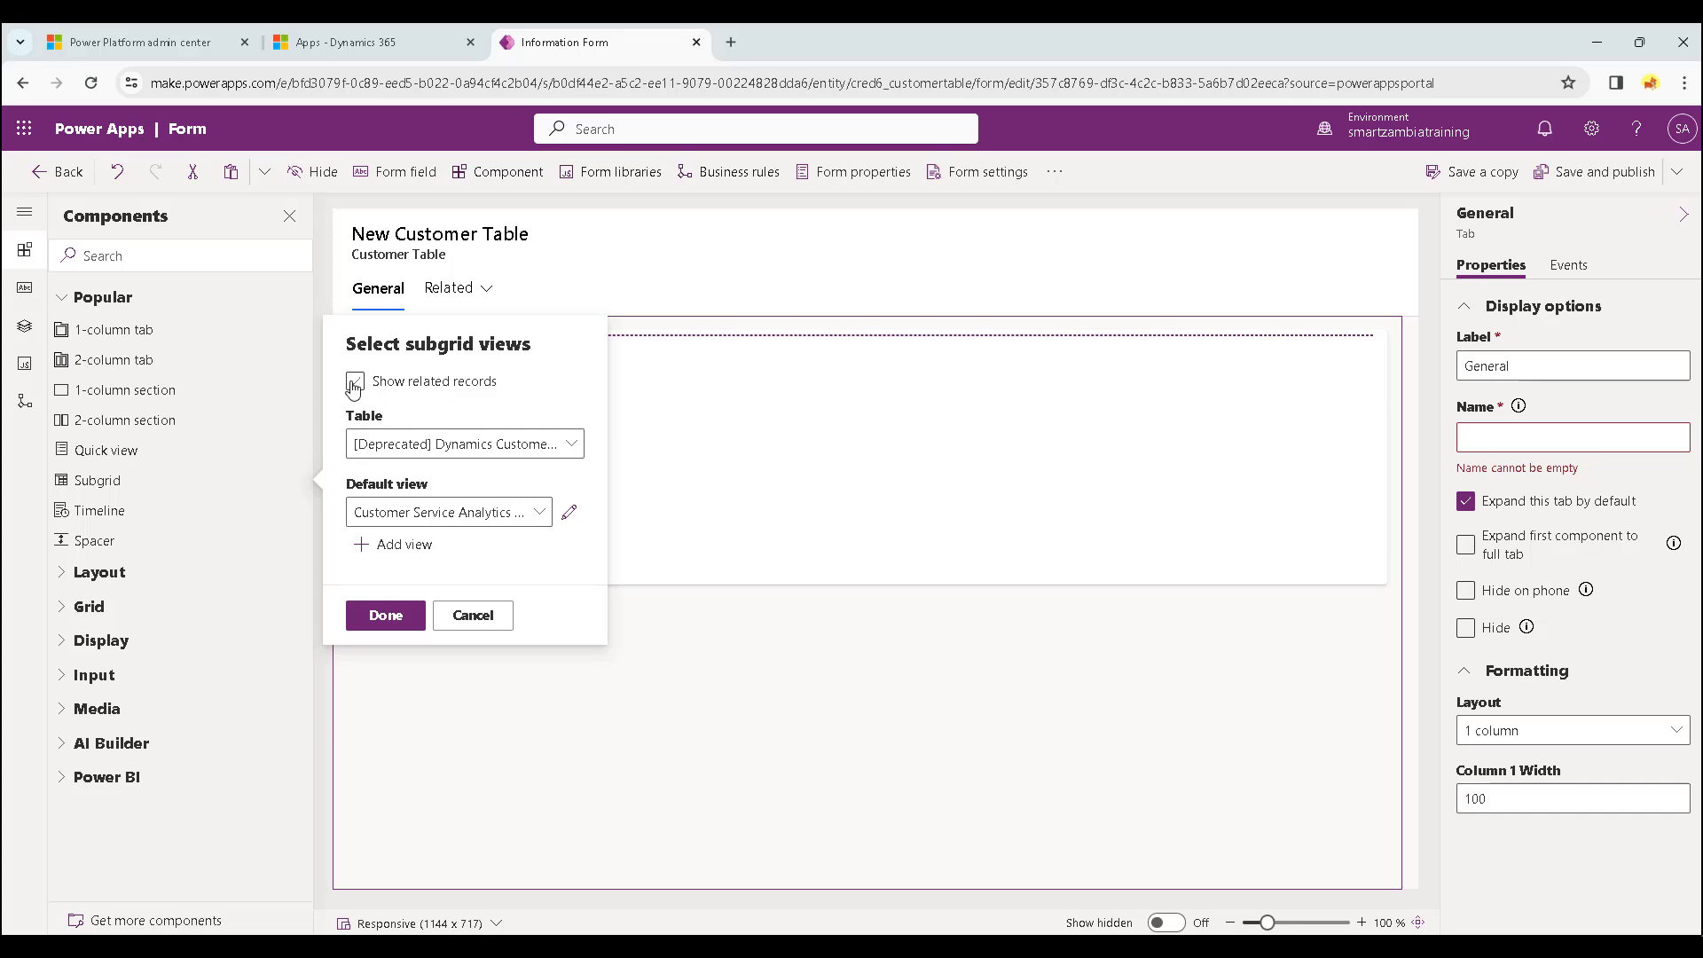
pyautogui.click(354, 385)
pyautogui.click(564, 446)
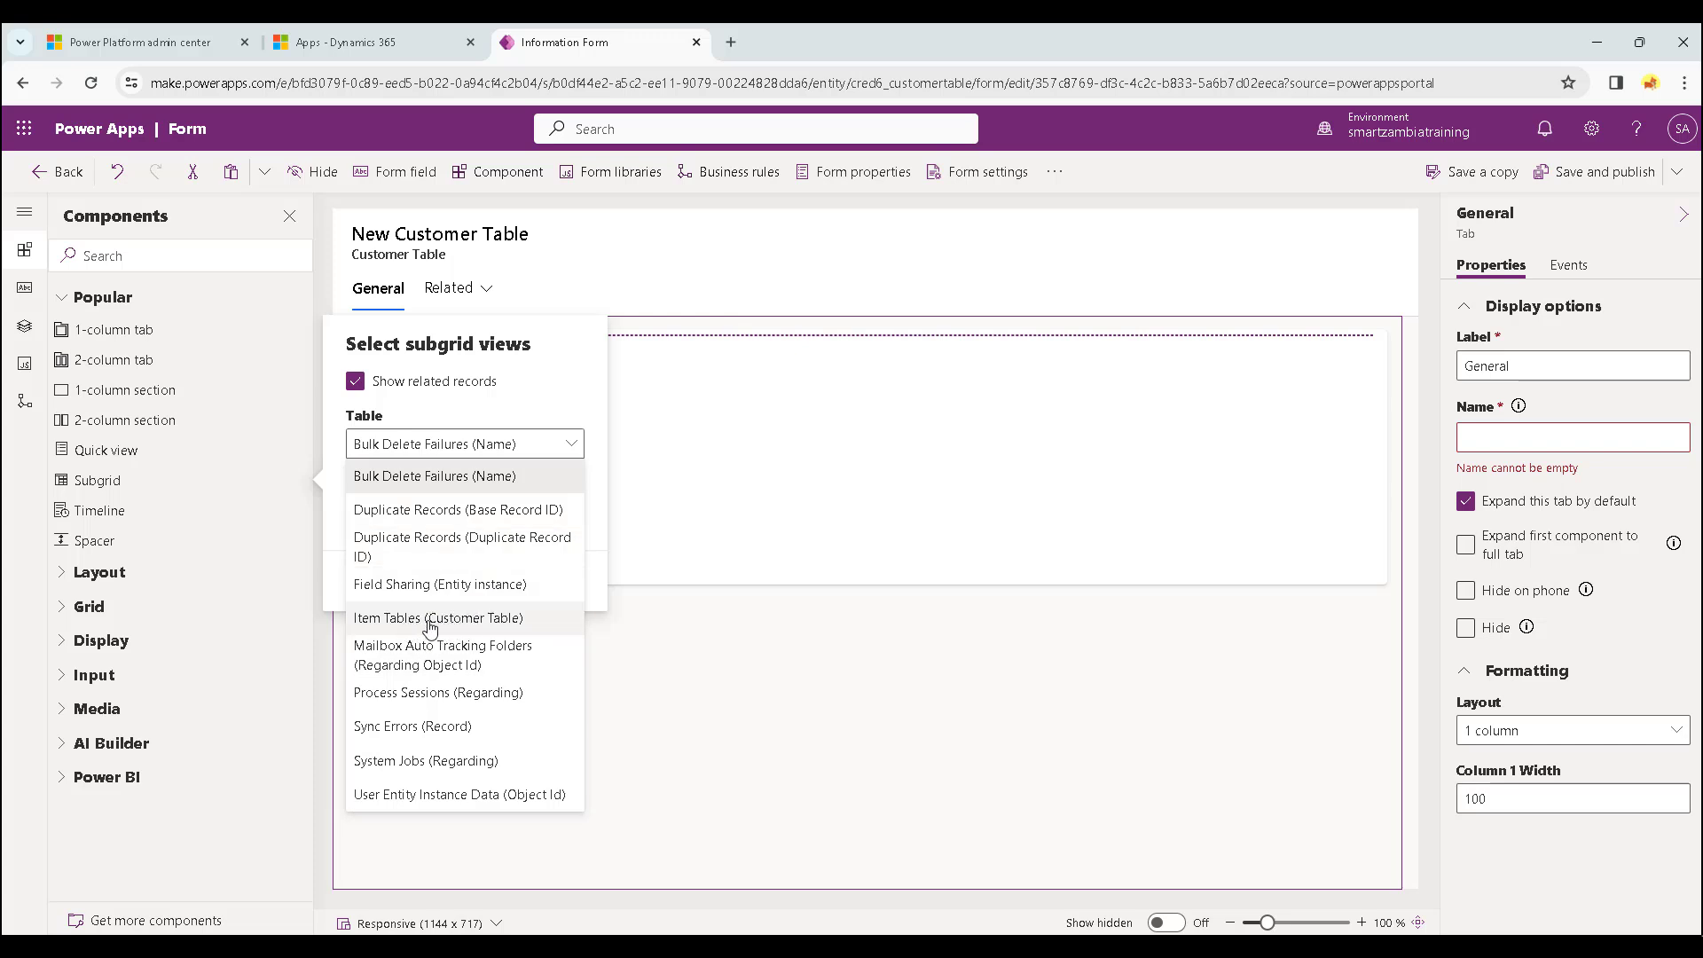
pyautogui.click(428, 621)
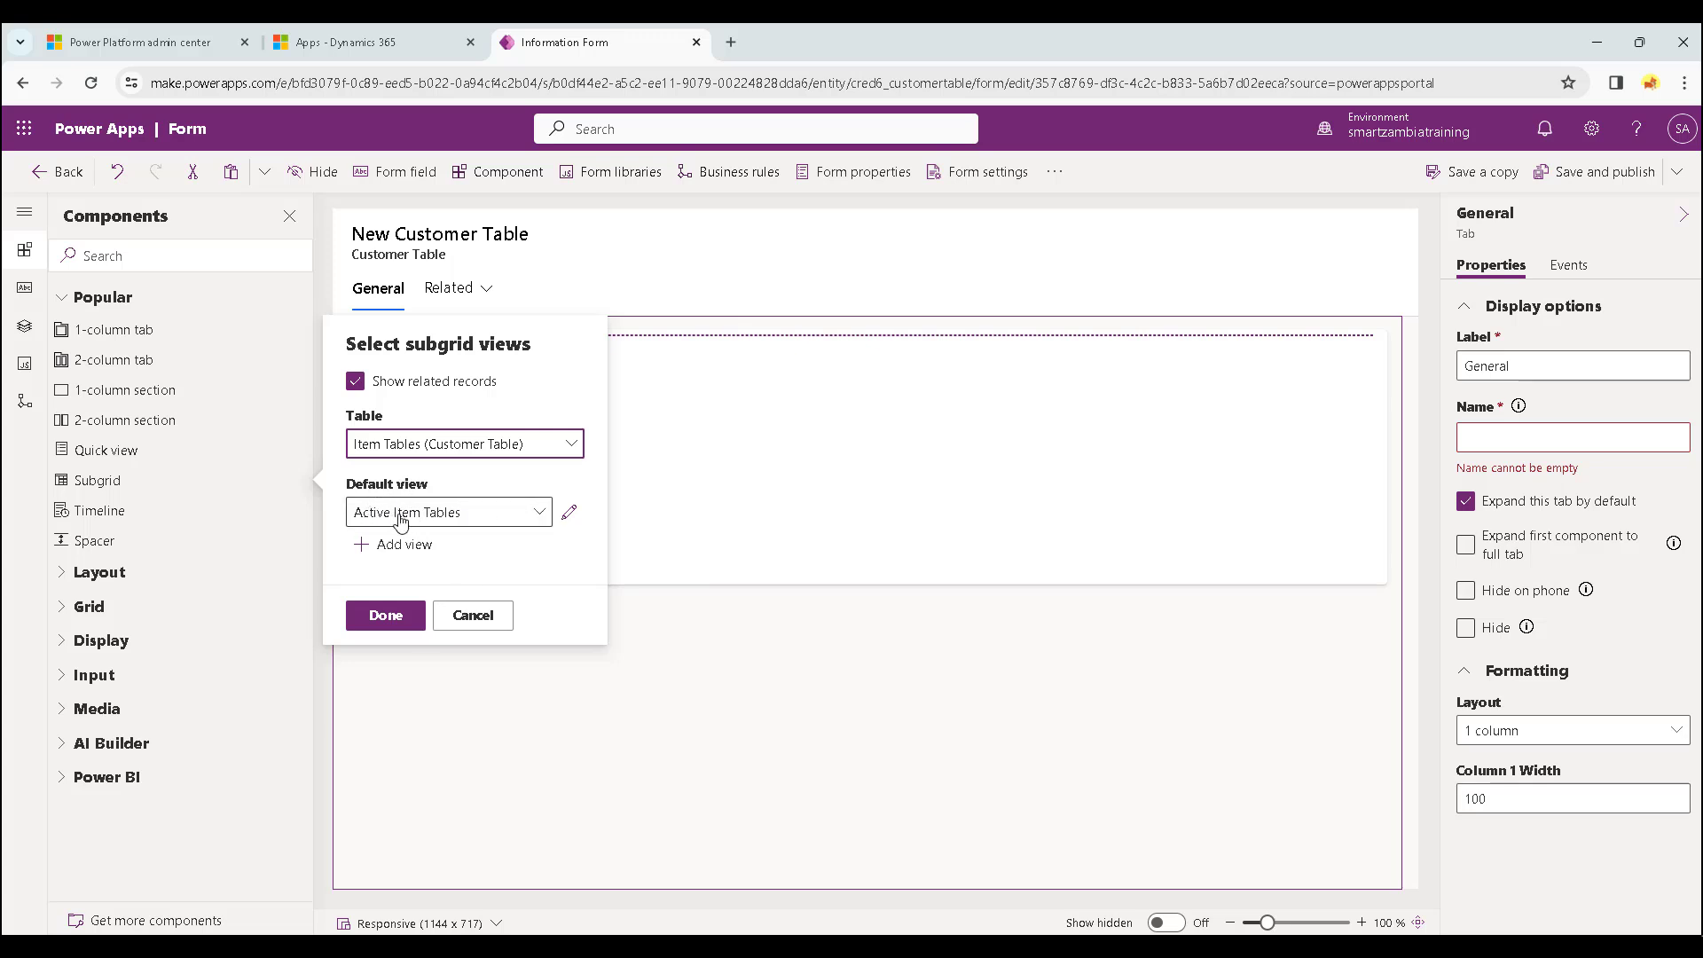
pyautogui.click(396, 621)
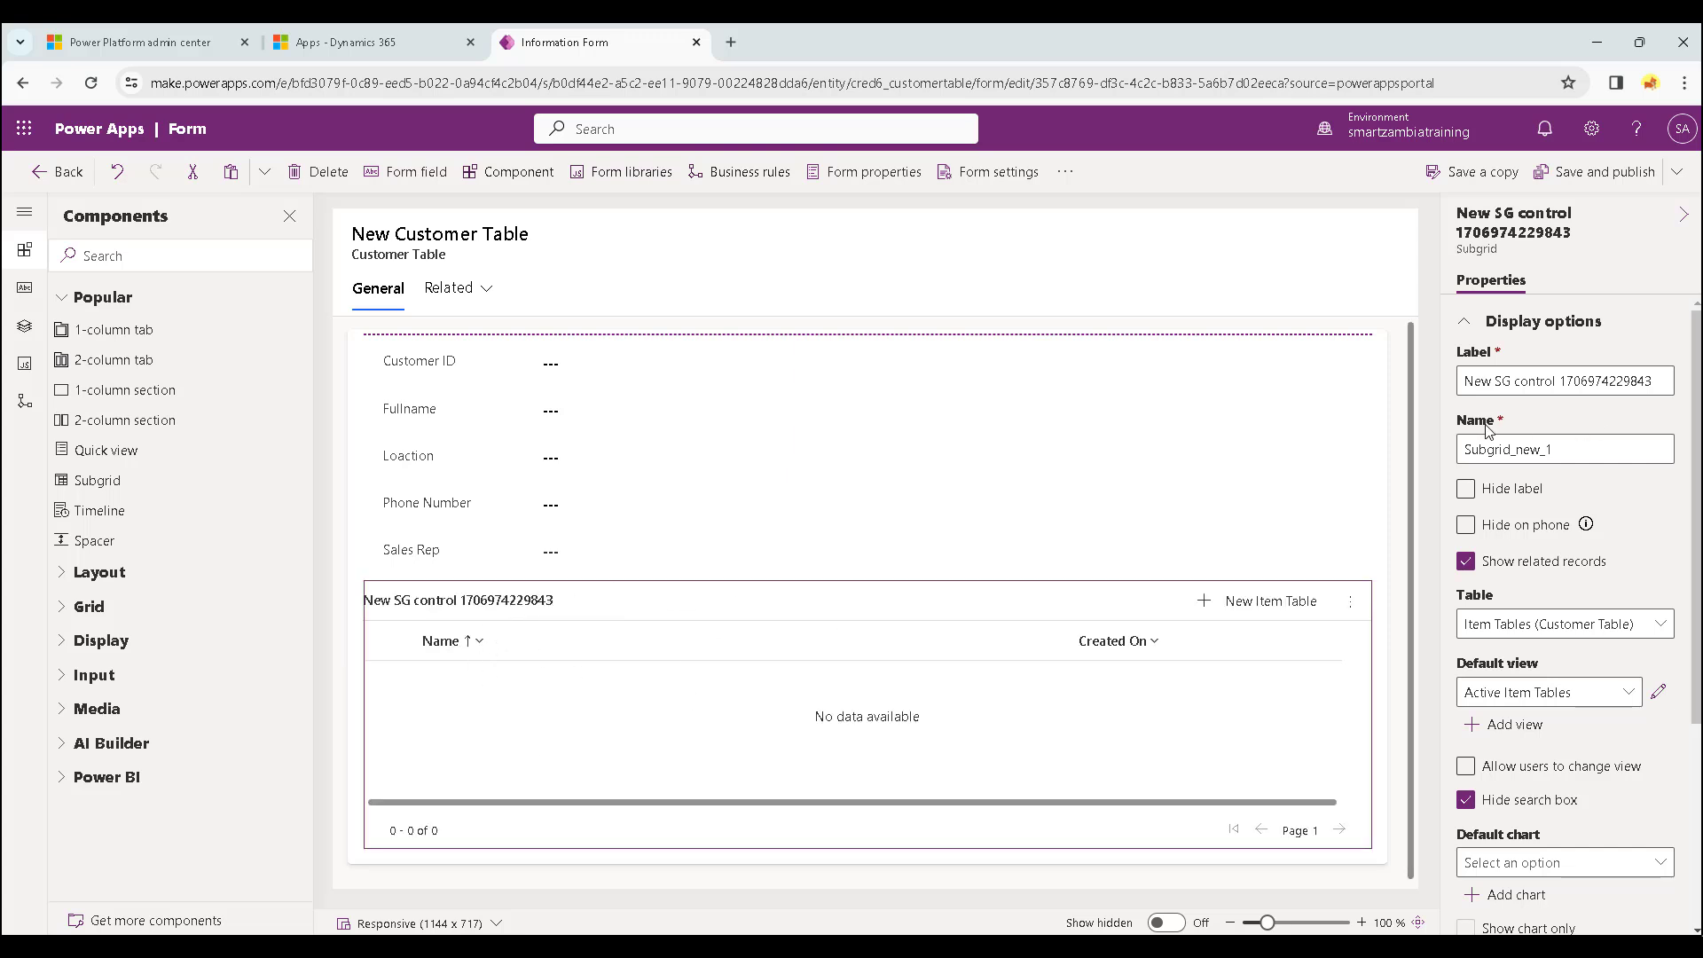
# Label the subgrid List of Items for Customer, and save and publish the Customer Table form.
pyautogui.click(1530, 384)
pyautogui.tripleClick(1530, 383)
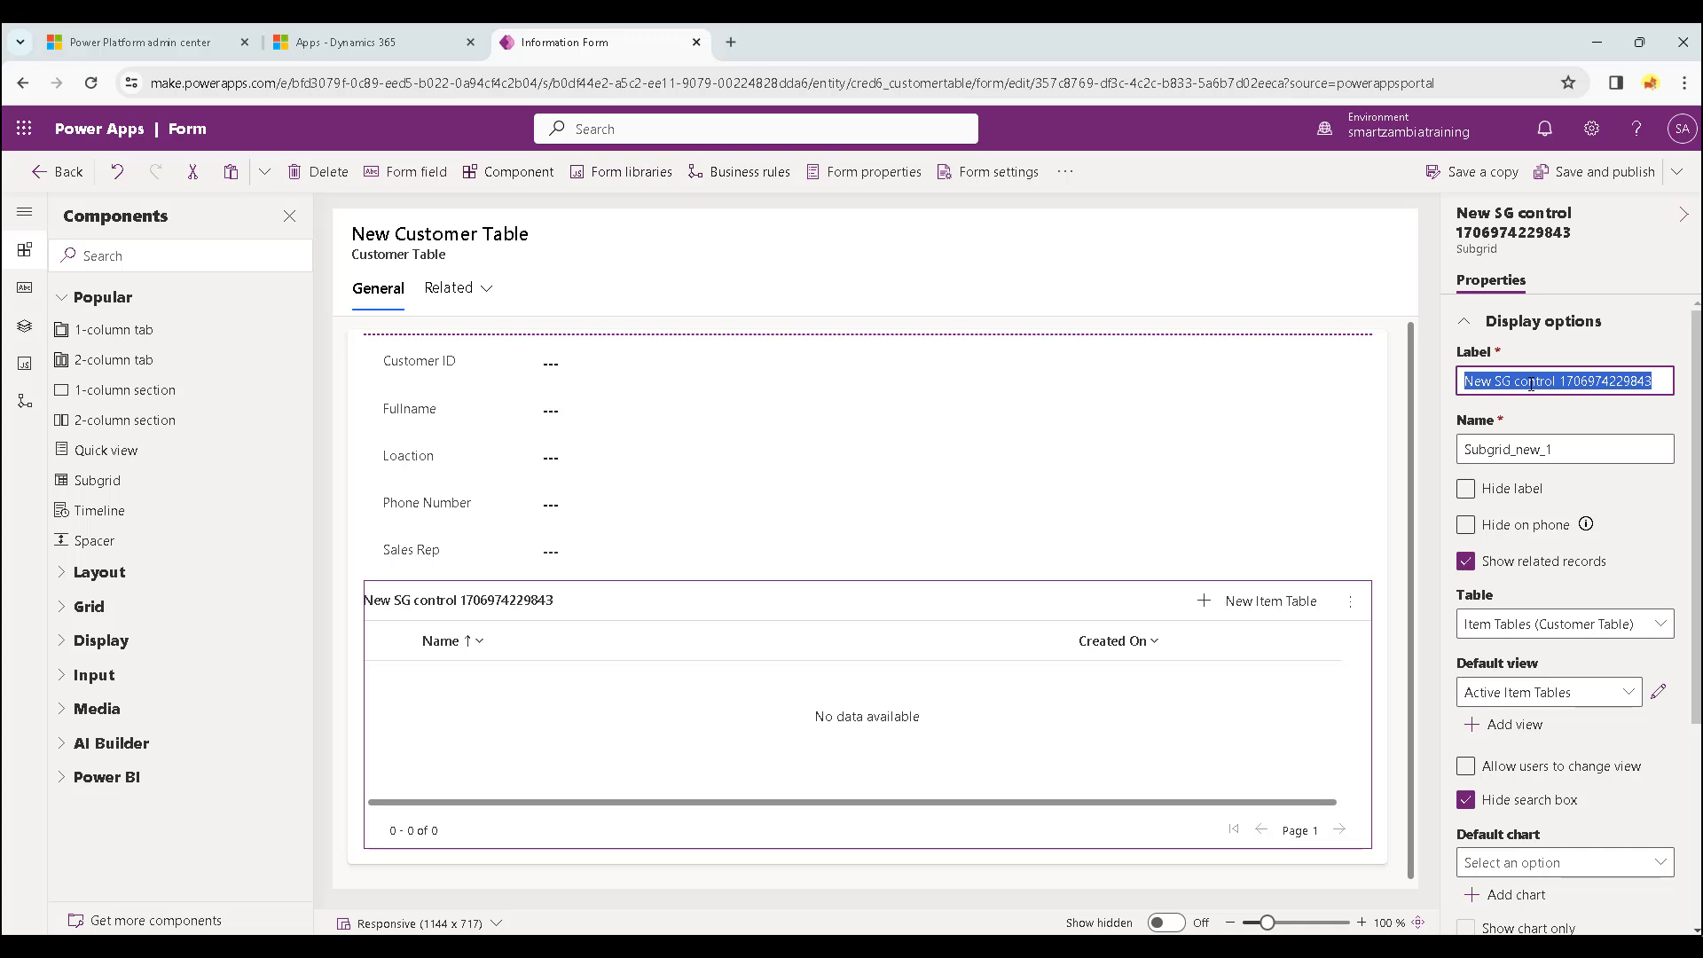
pyautogui.write('Lis')
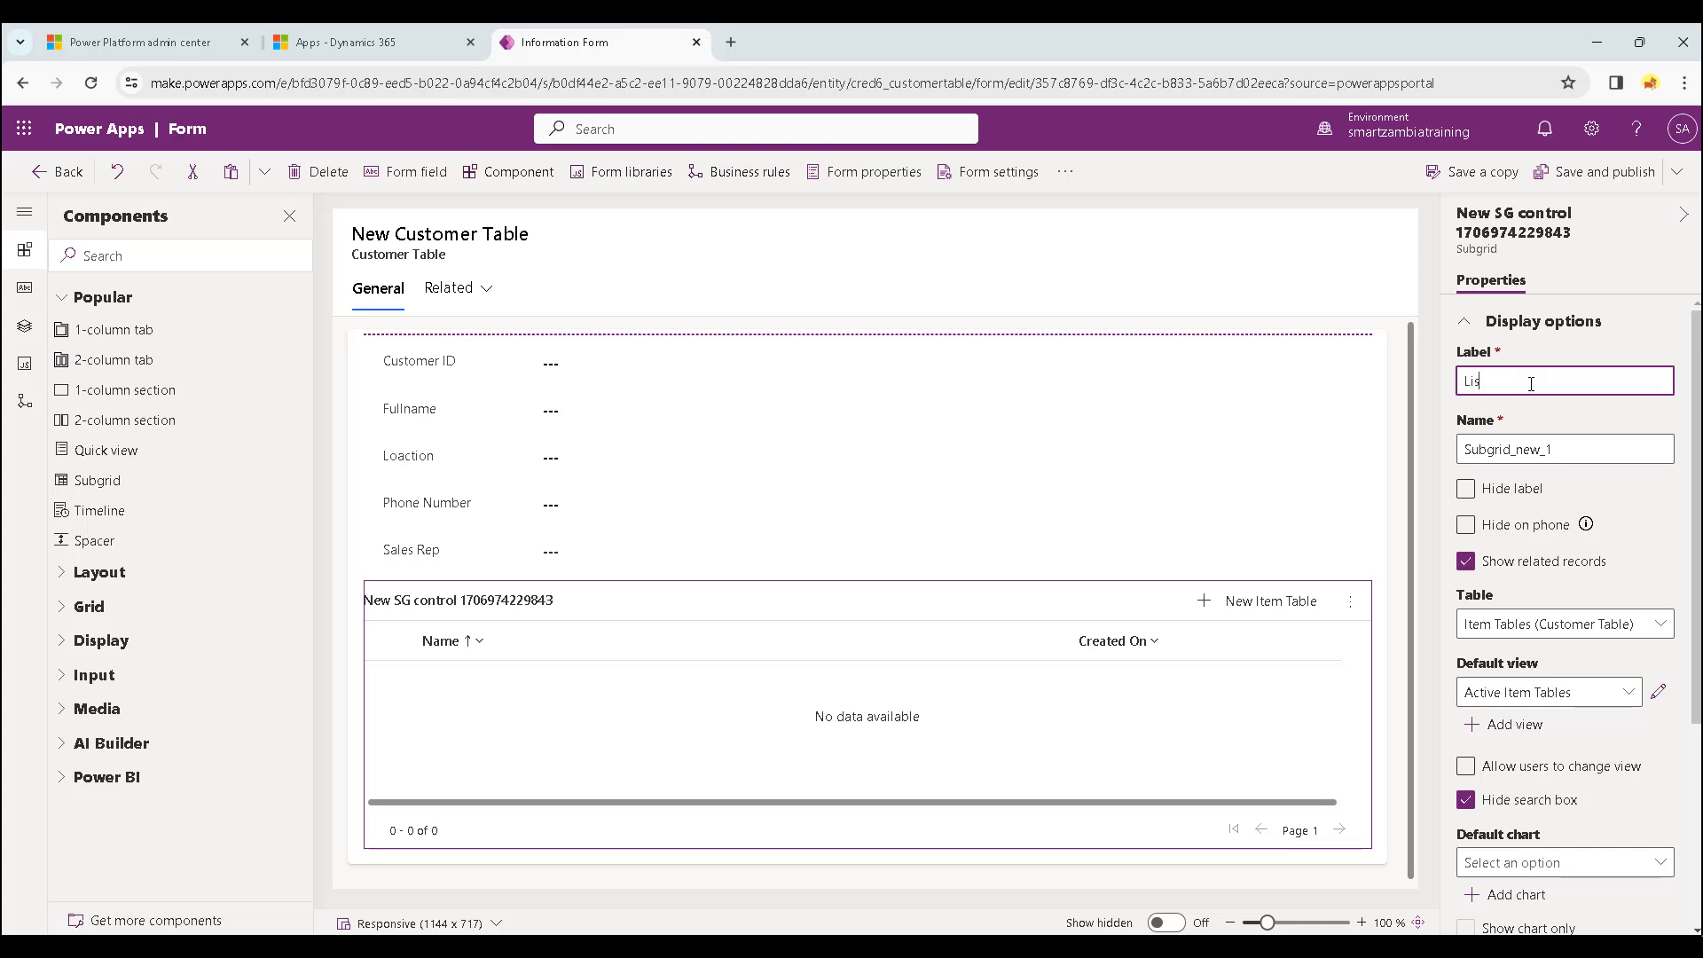
pyautogui.write('t of Items forCusttomer')
pyautogui.click(1355, 612)
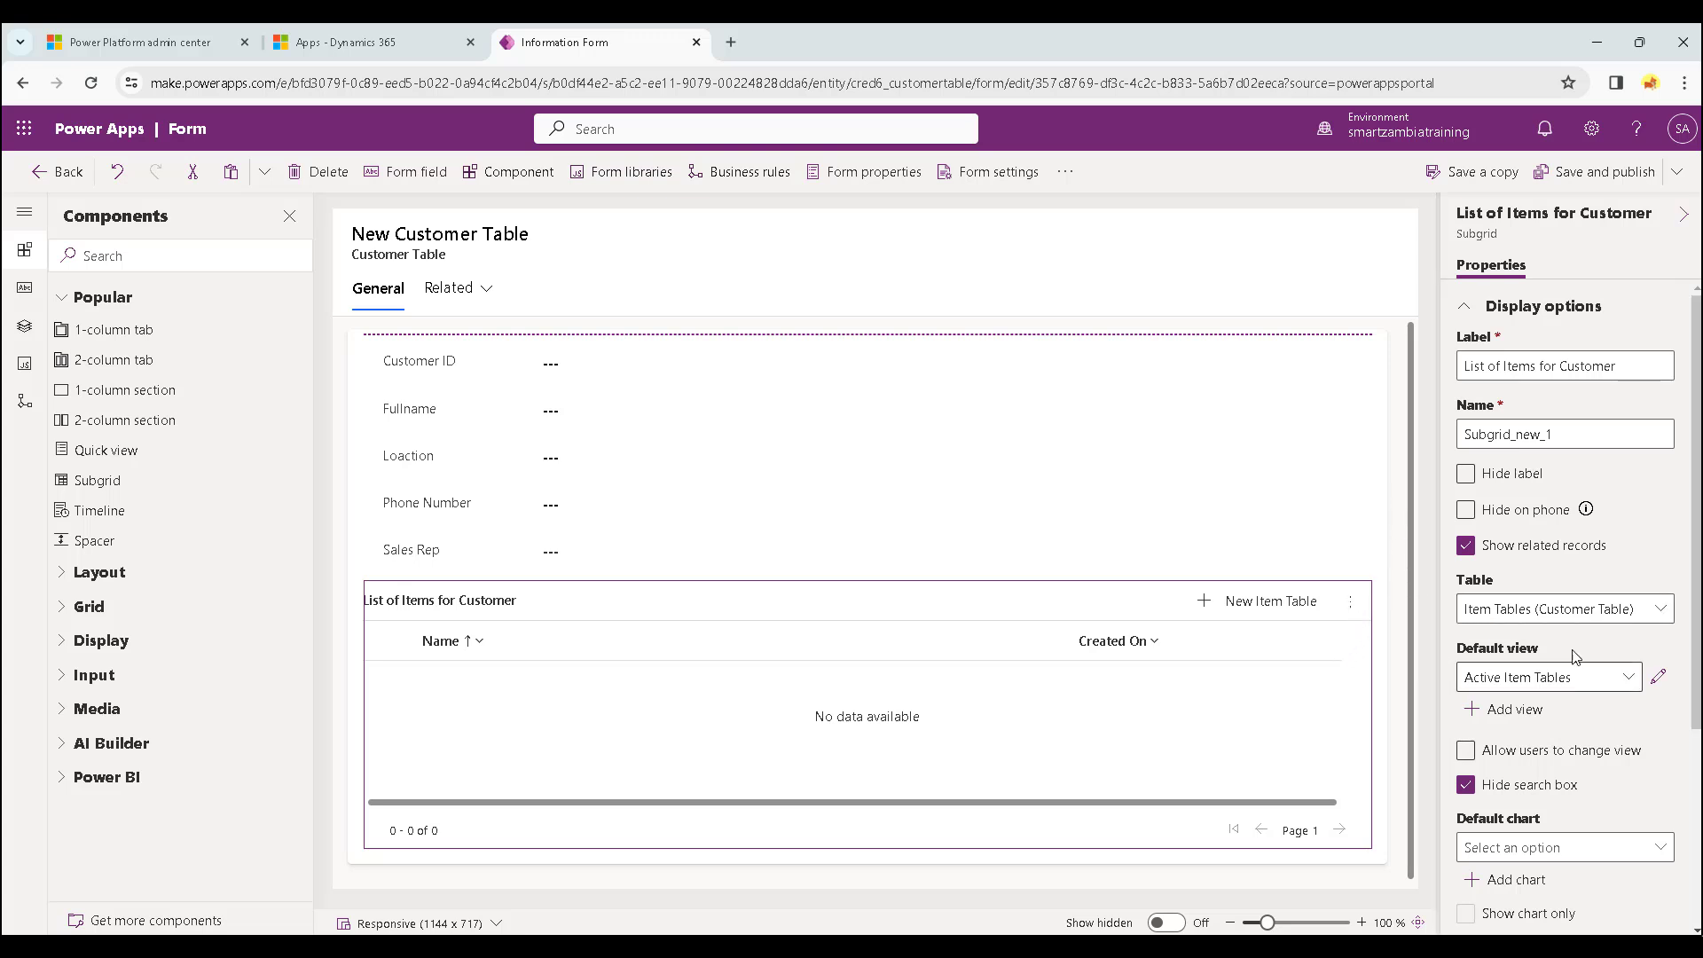
pyautogui.scroll(-2, 1535, 710)
pyautogui.scroll(-1, 1527, 721)
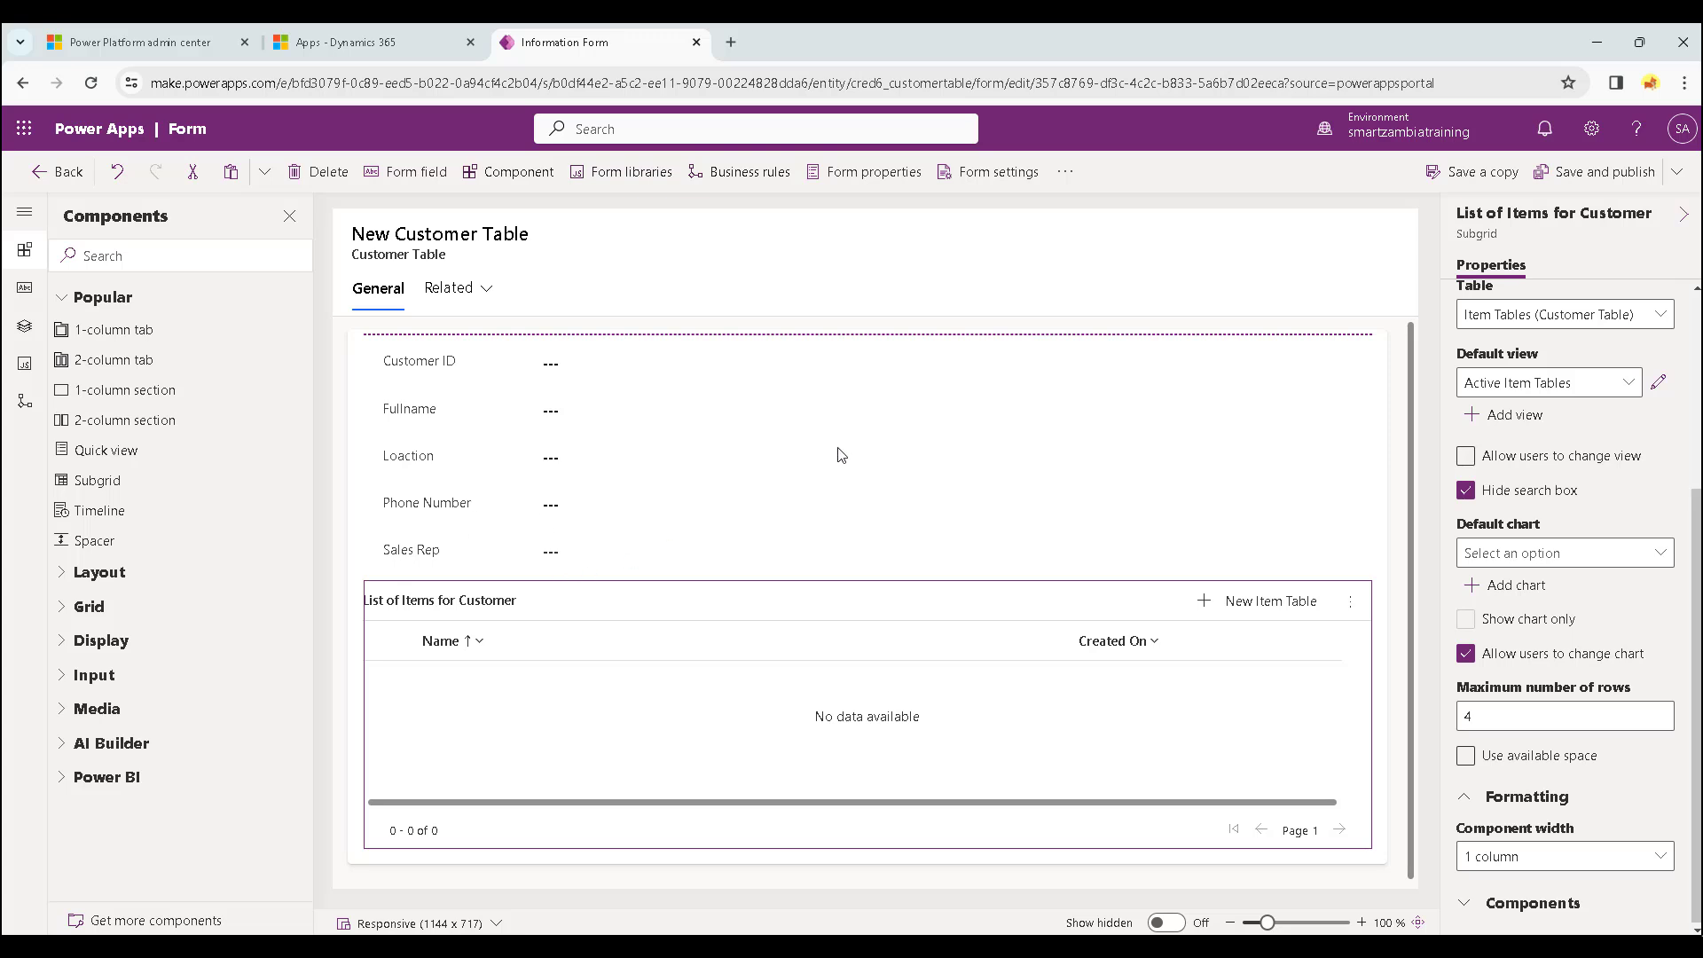
pyautogui.click(1581, 173)
# Leave the form editor and open the Active Item Tables view of the Item Table for editing.
pyautogui.click(46, 173)
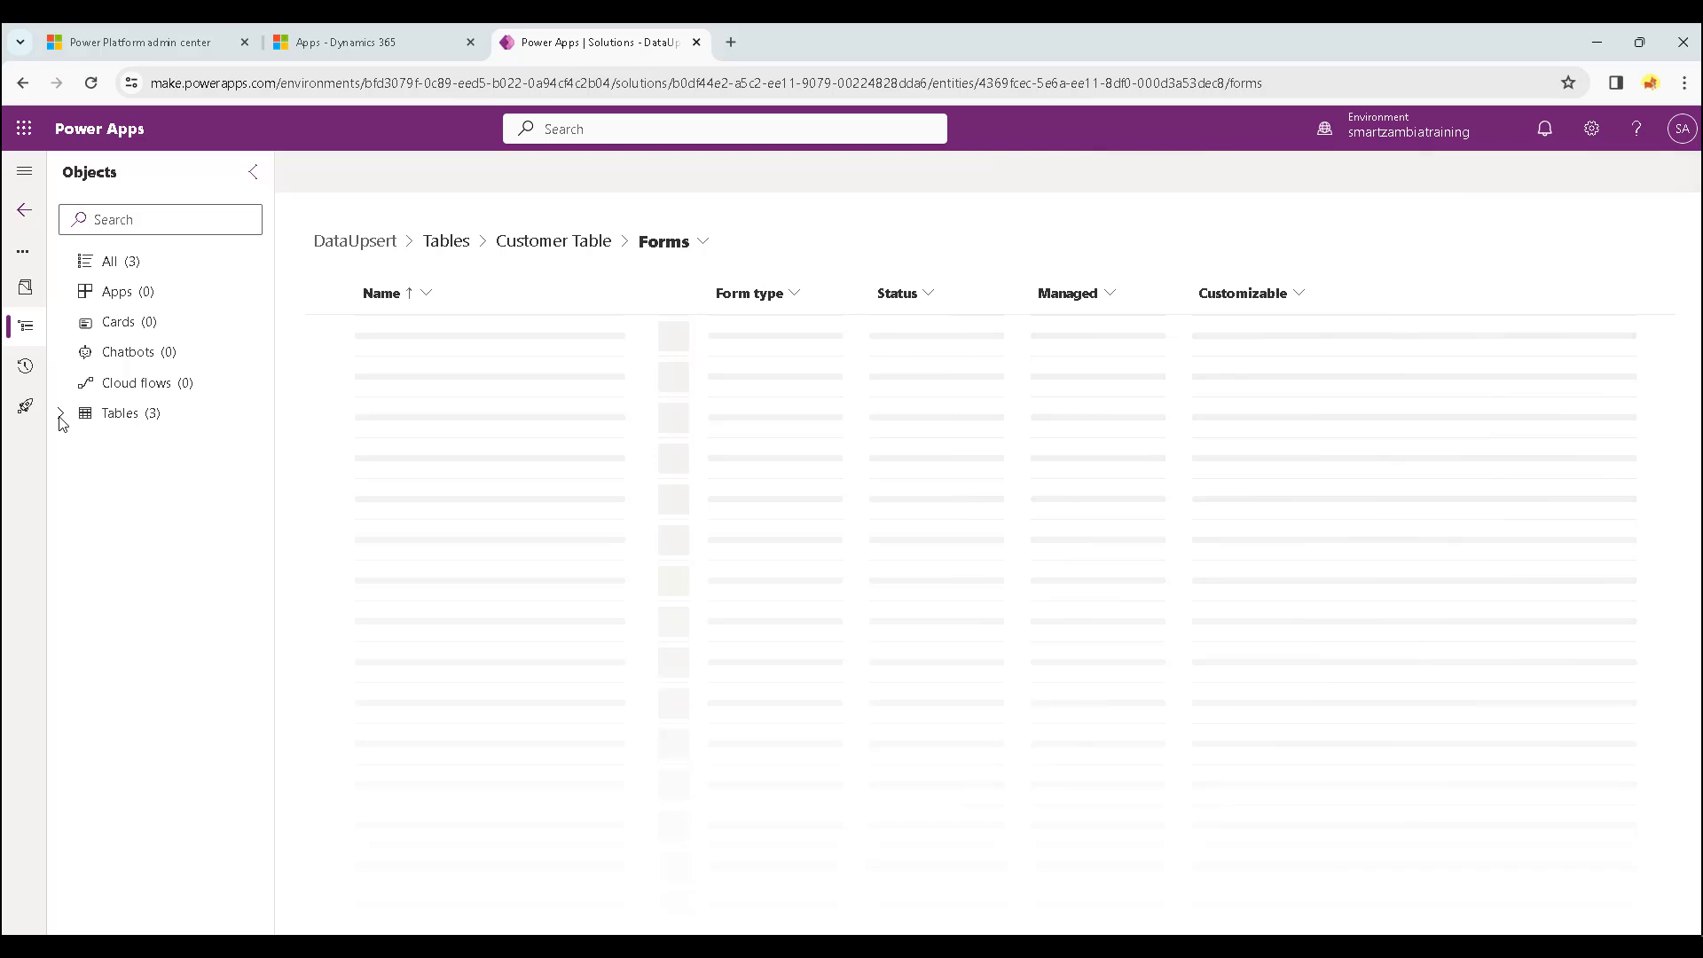
pyautogui.click(60, 413)
pyautogui.click(86, 475)
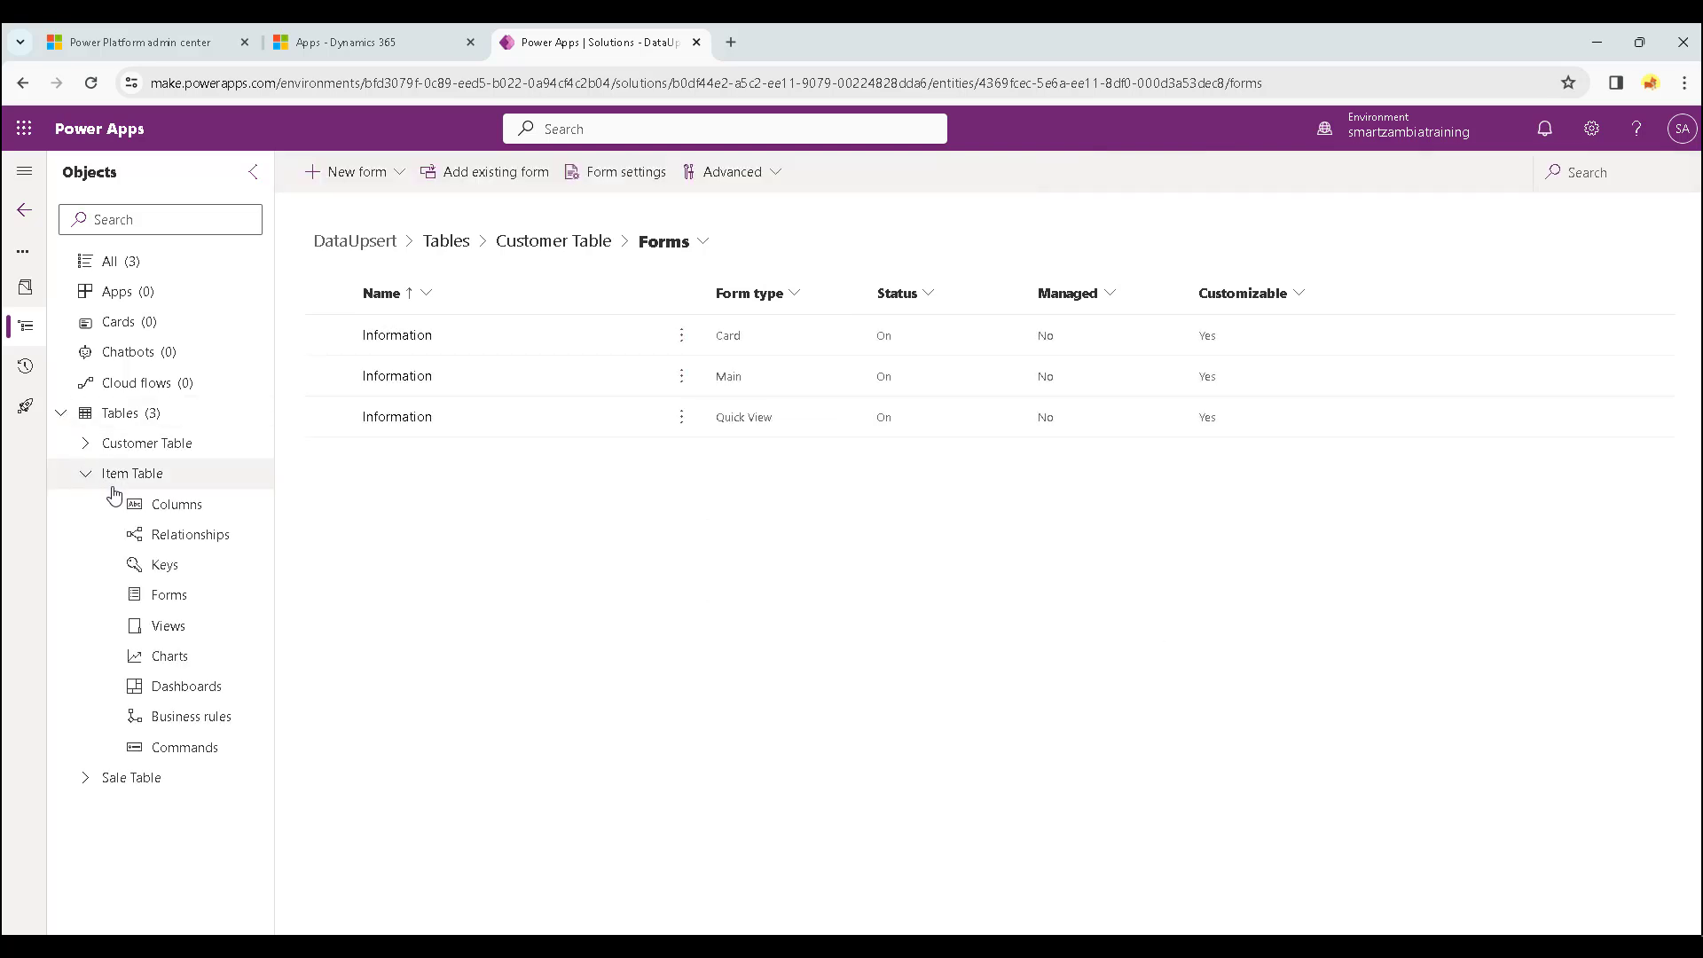
pyautogui.click(182, 628)
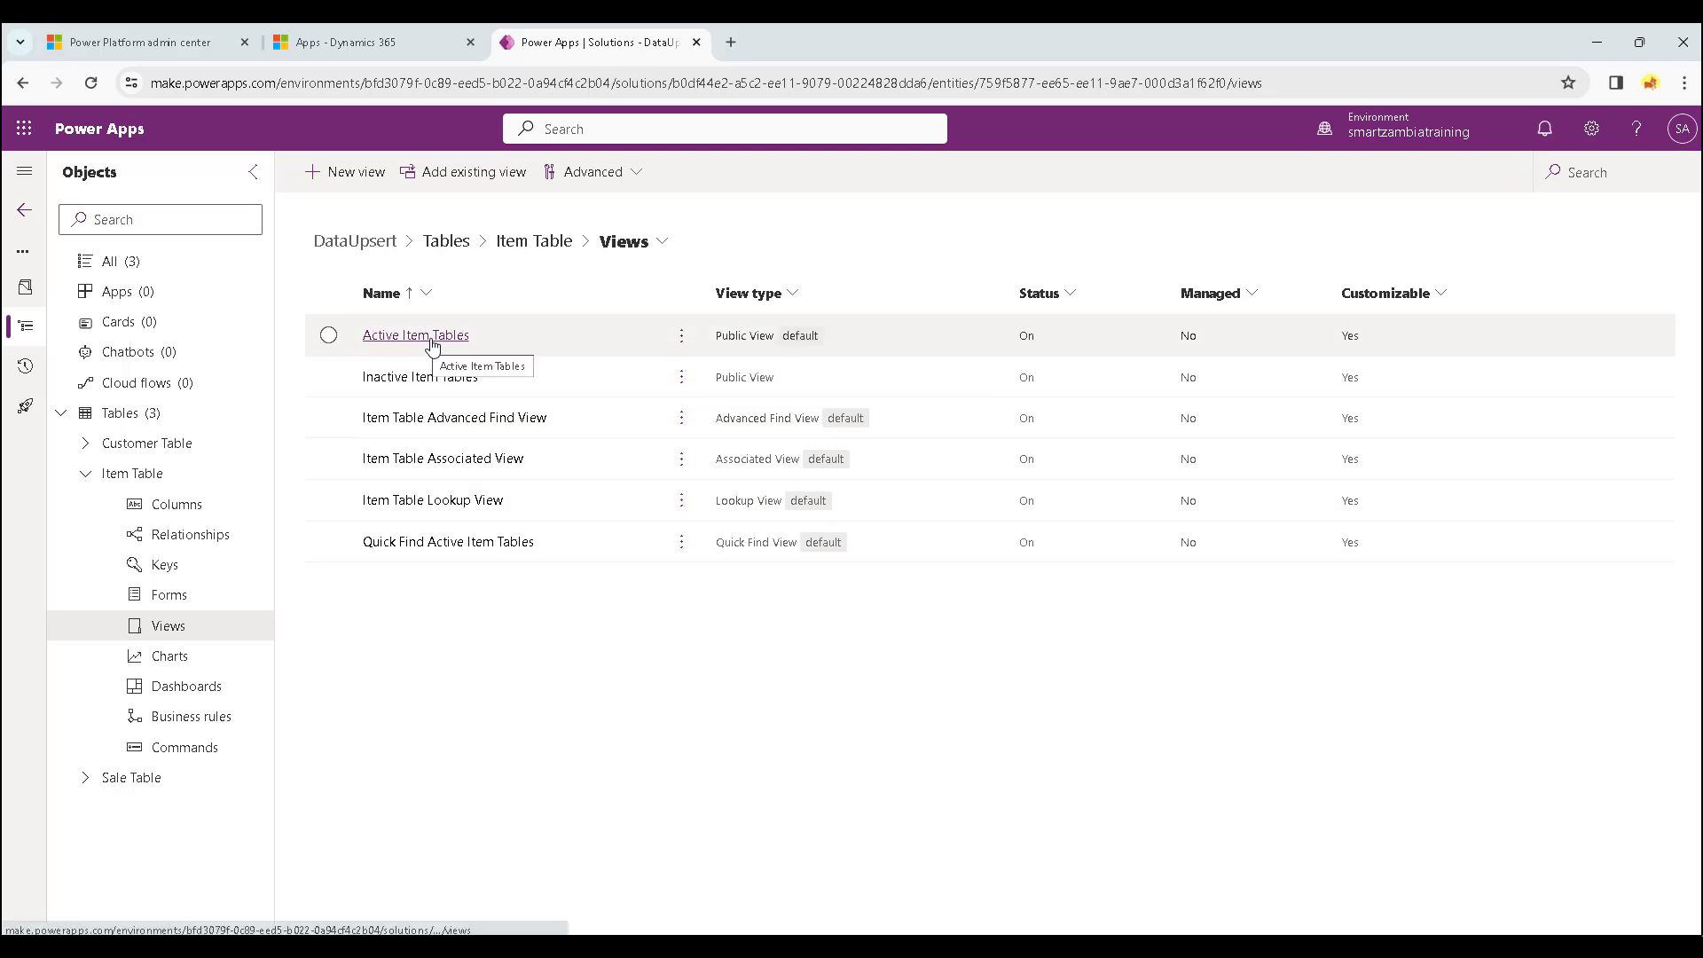
pyautogui.click(433, 341)
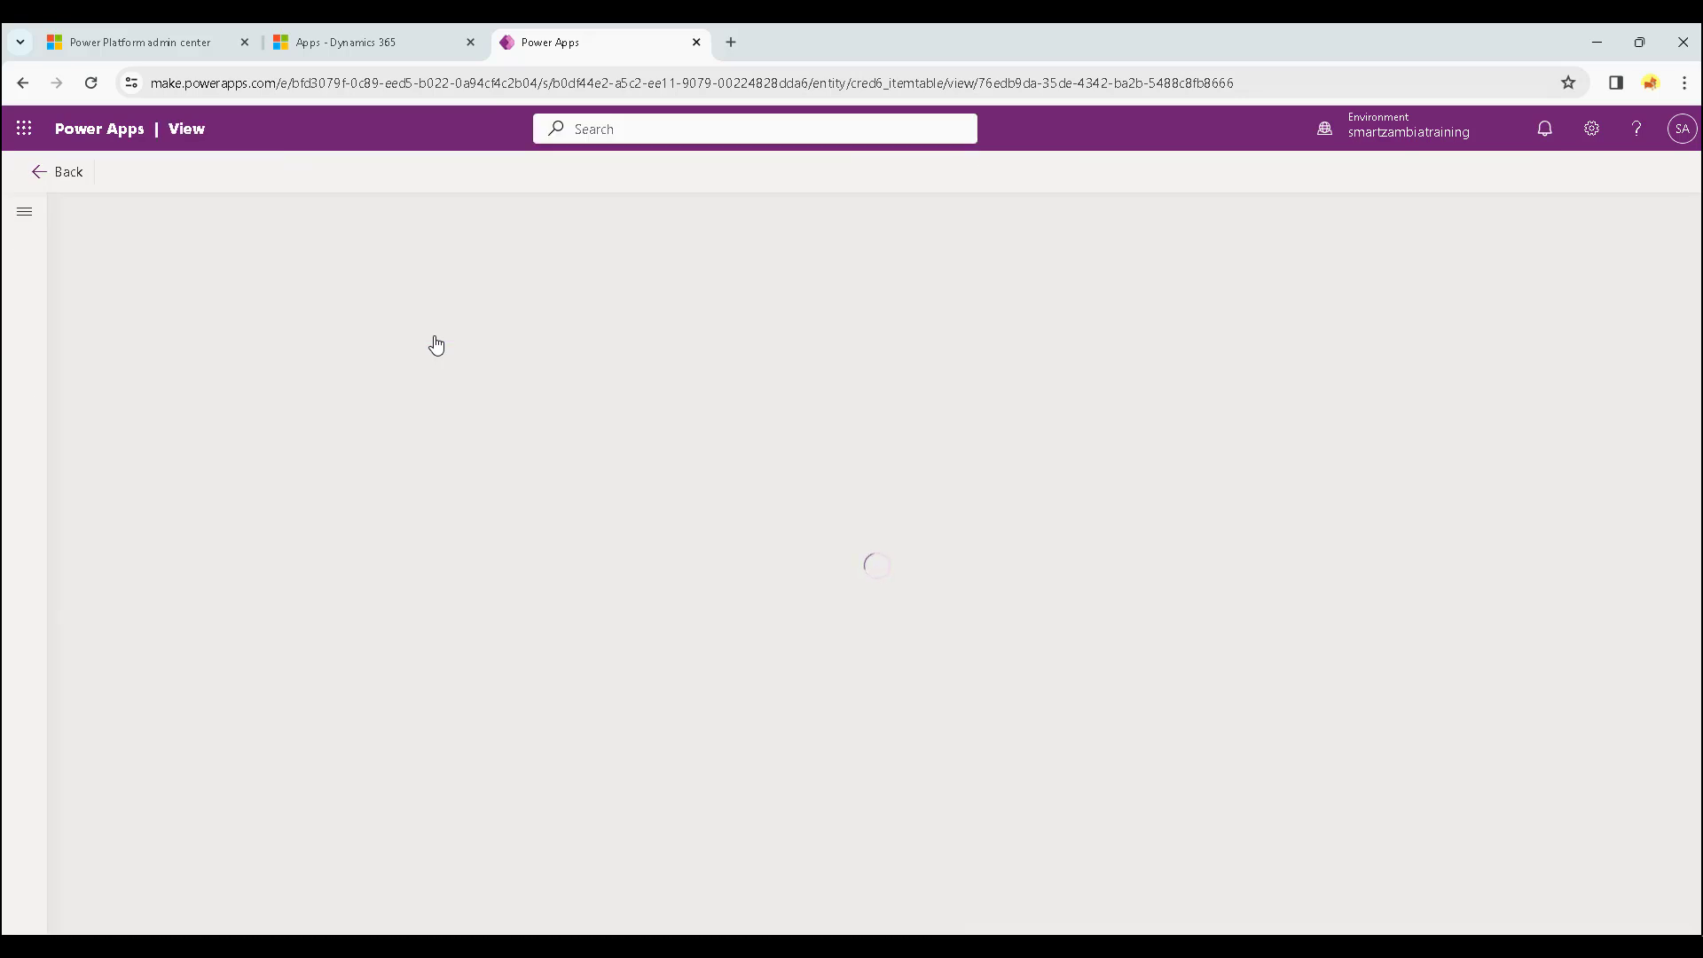
pyautogui.click(446, 344)
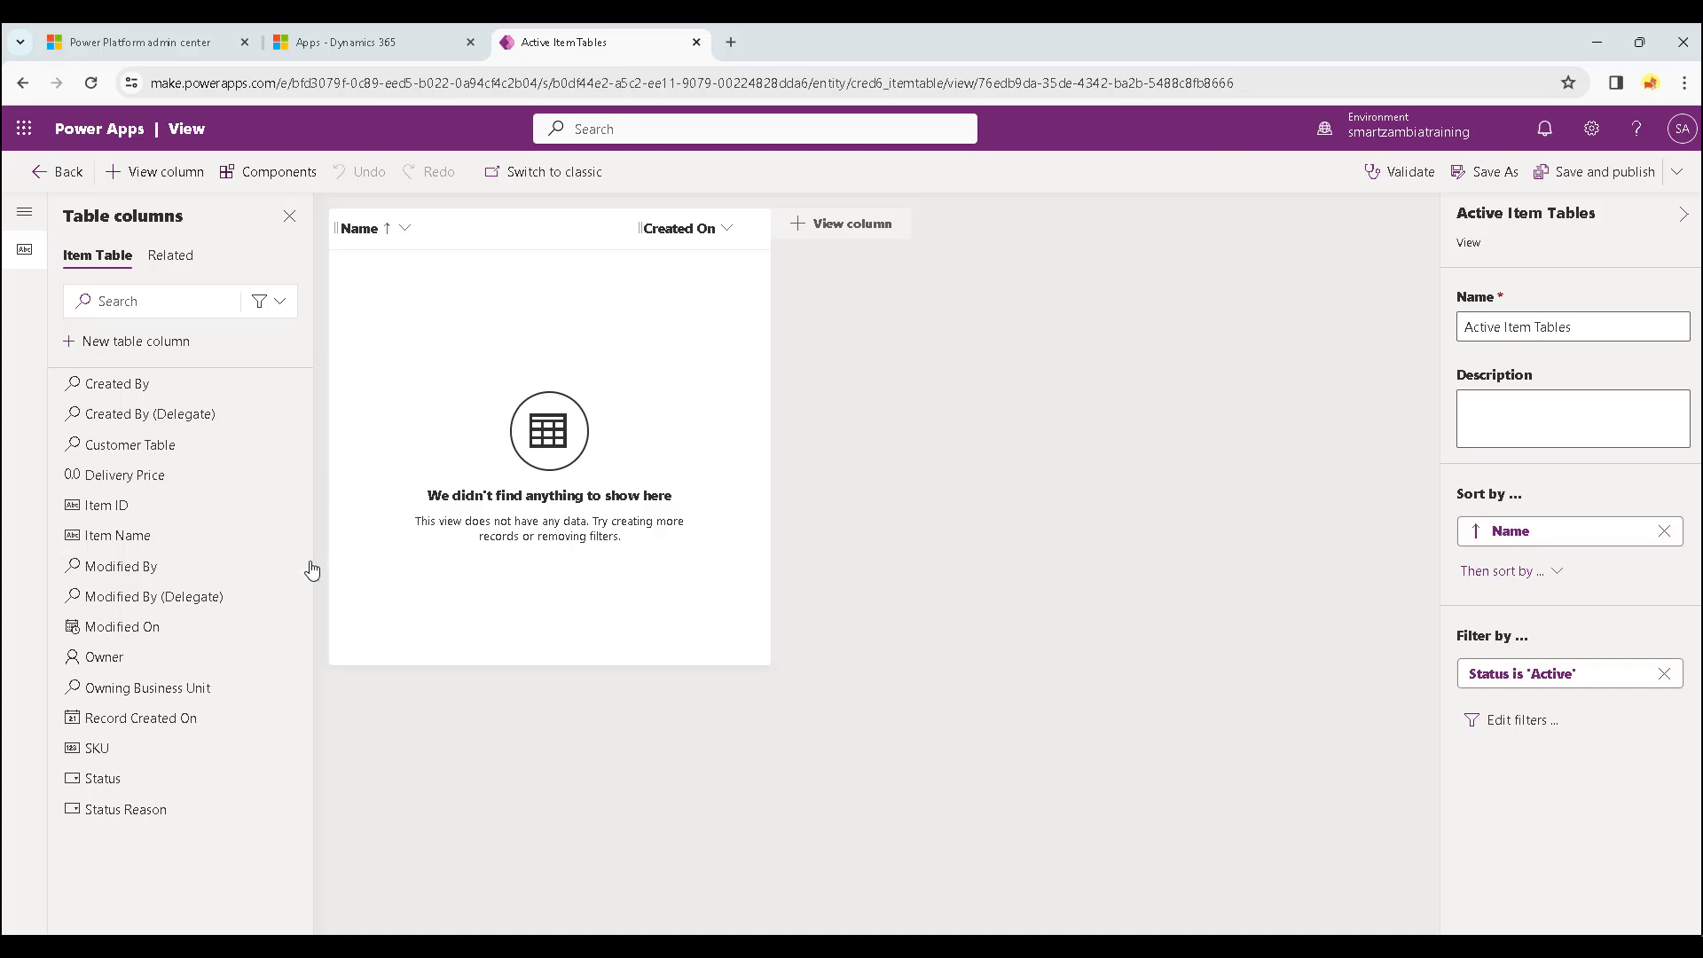
# Insert the Item Name, Item ID and SKU columns between Name and Created On, and save and publish the view.
pyautogui.moveTo(175, 539); pyautogui.dragTo(583, 240)
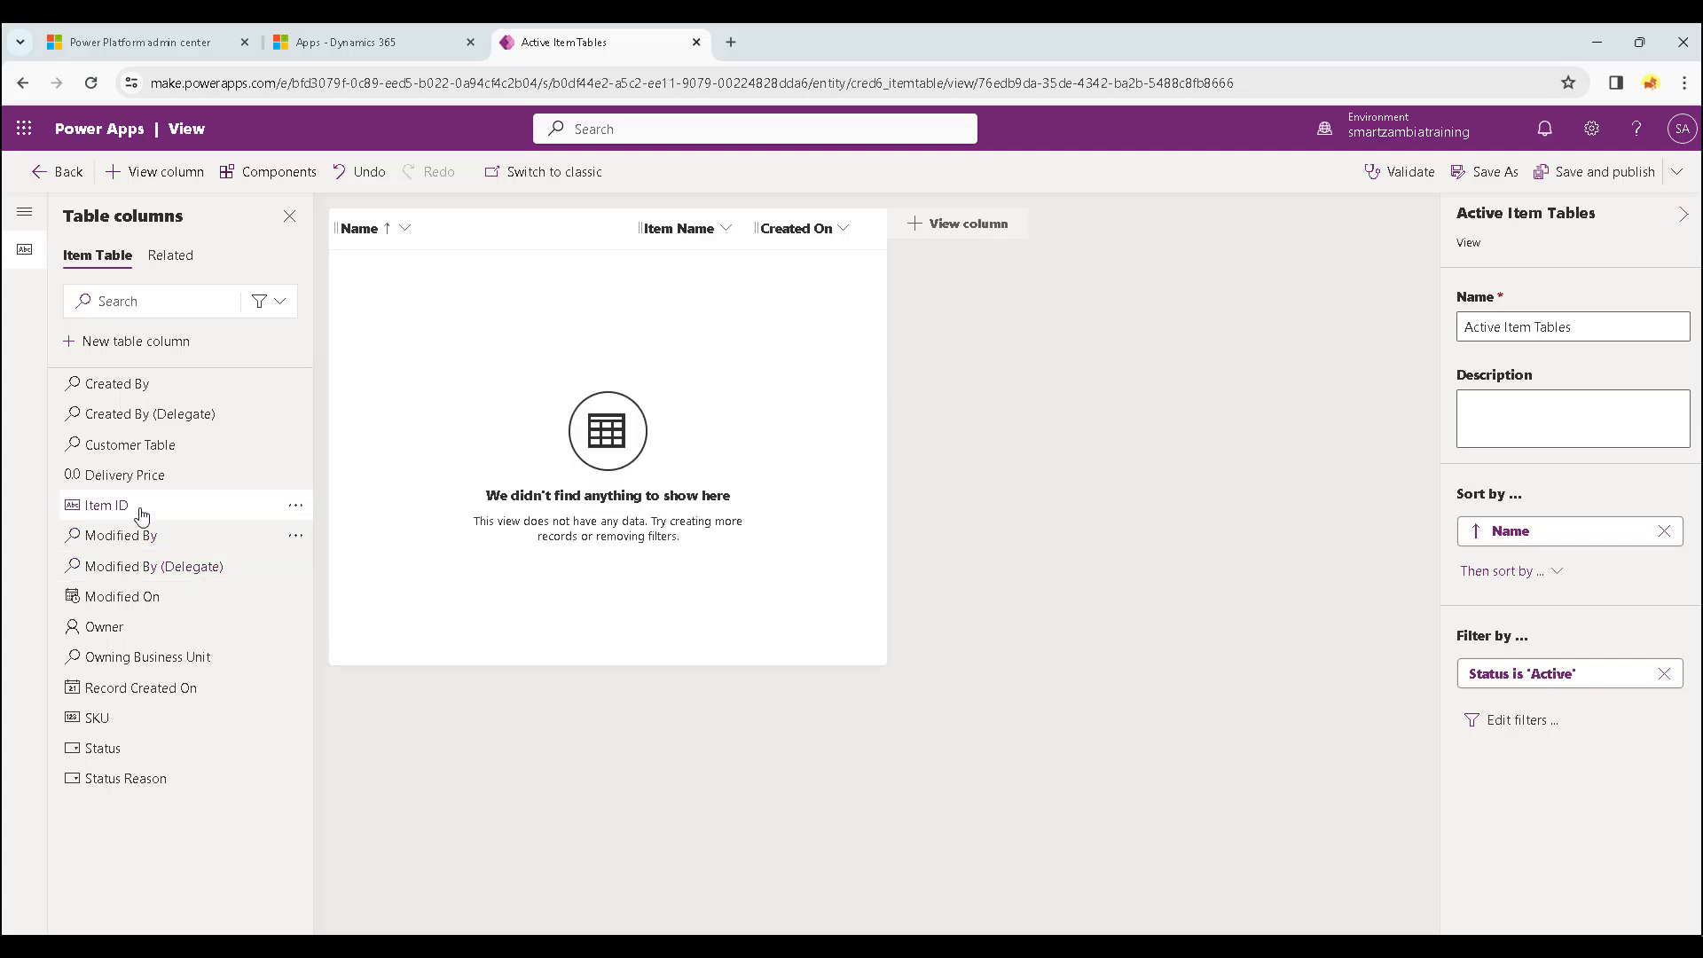
pyautogui.moveTo(138, 507); pyautogui.dragTo(764, 248)
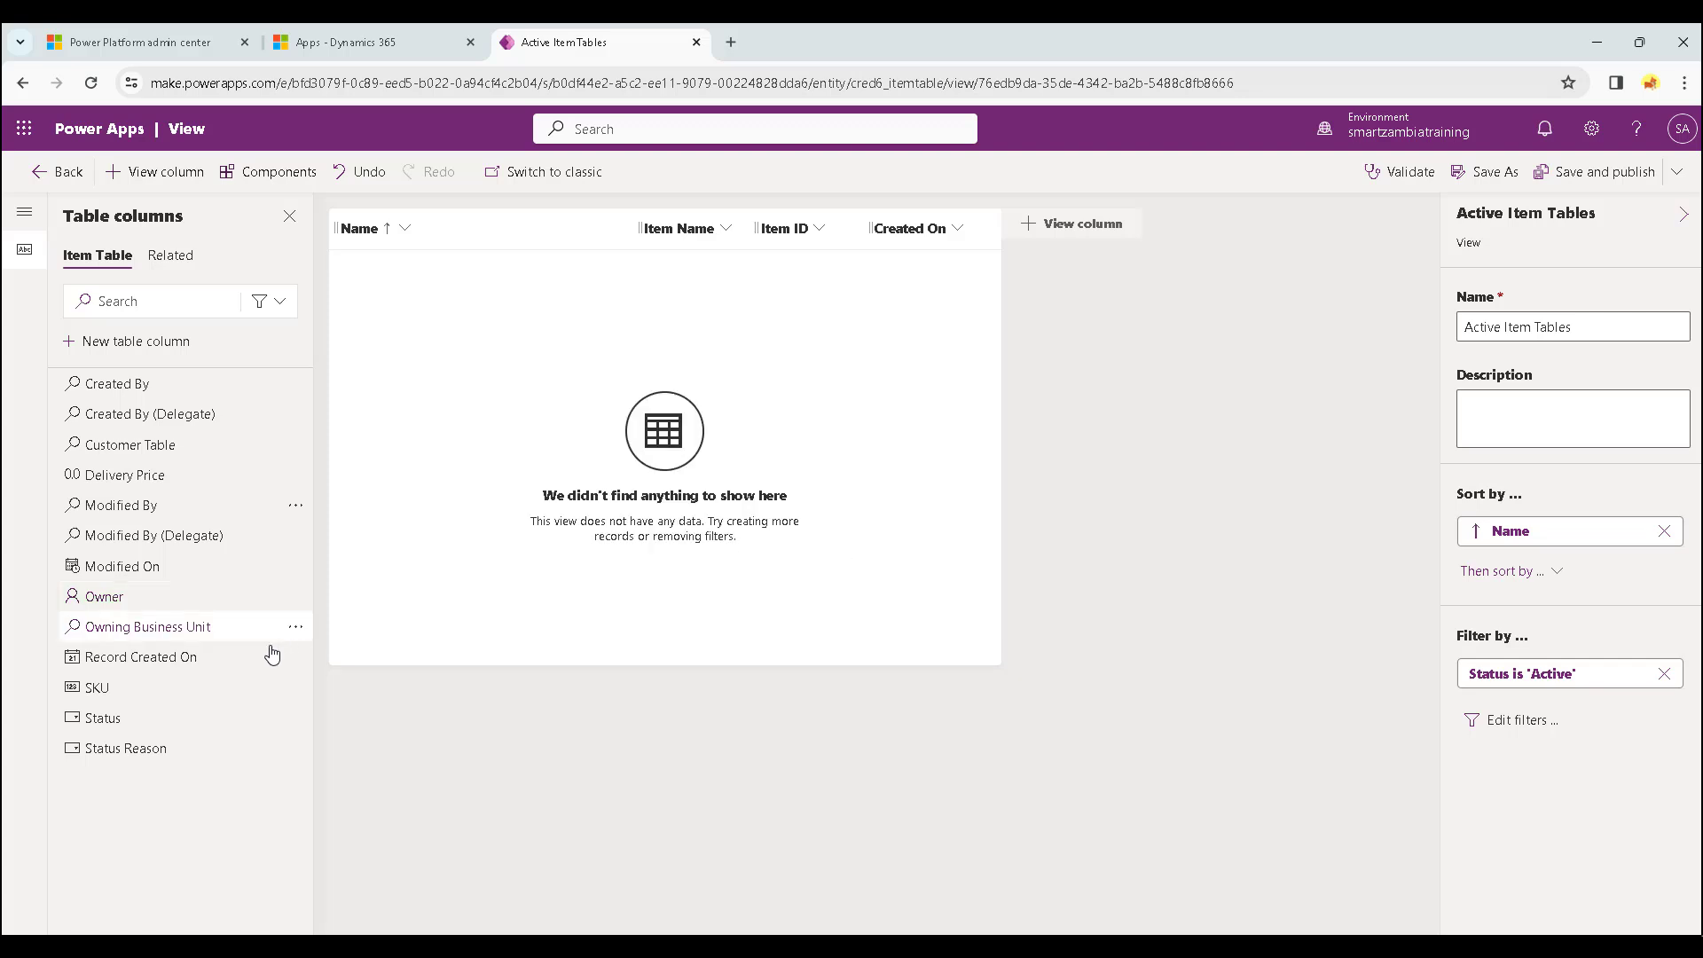
pyautogui.moveTo(182, 692); pyautogui.dragTo(895, 249)
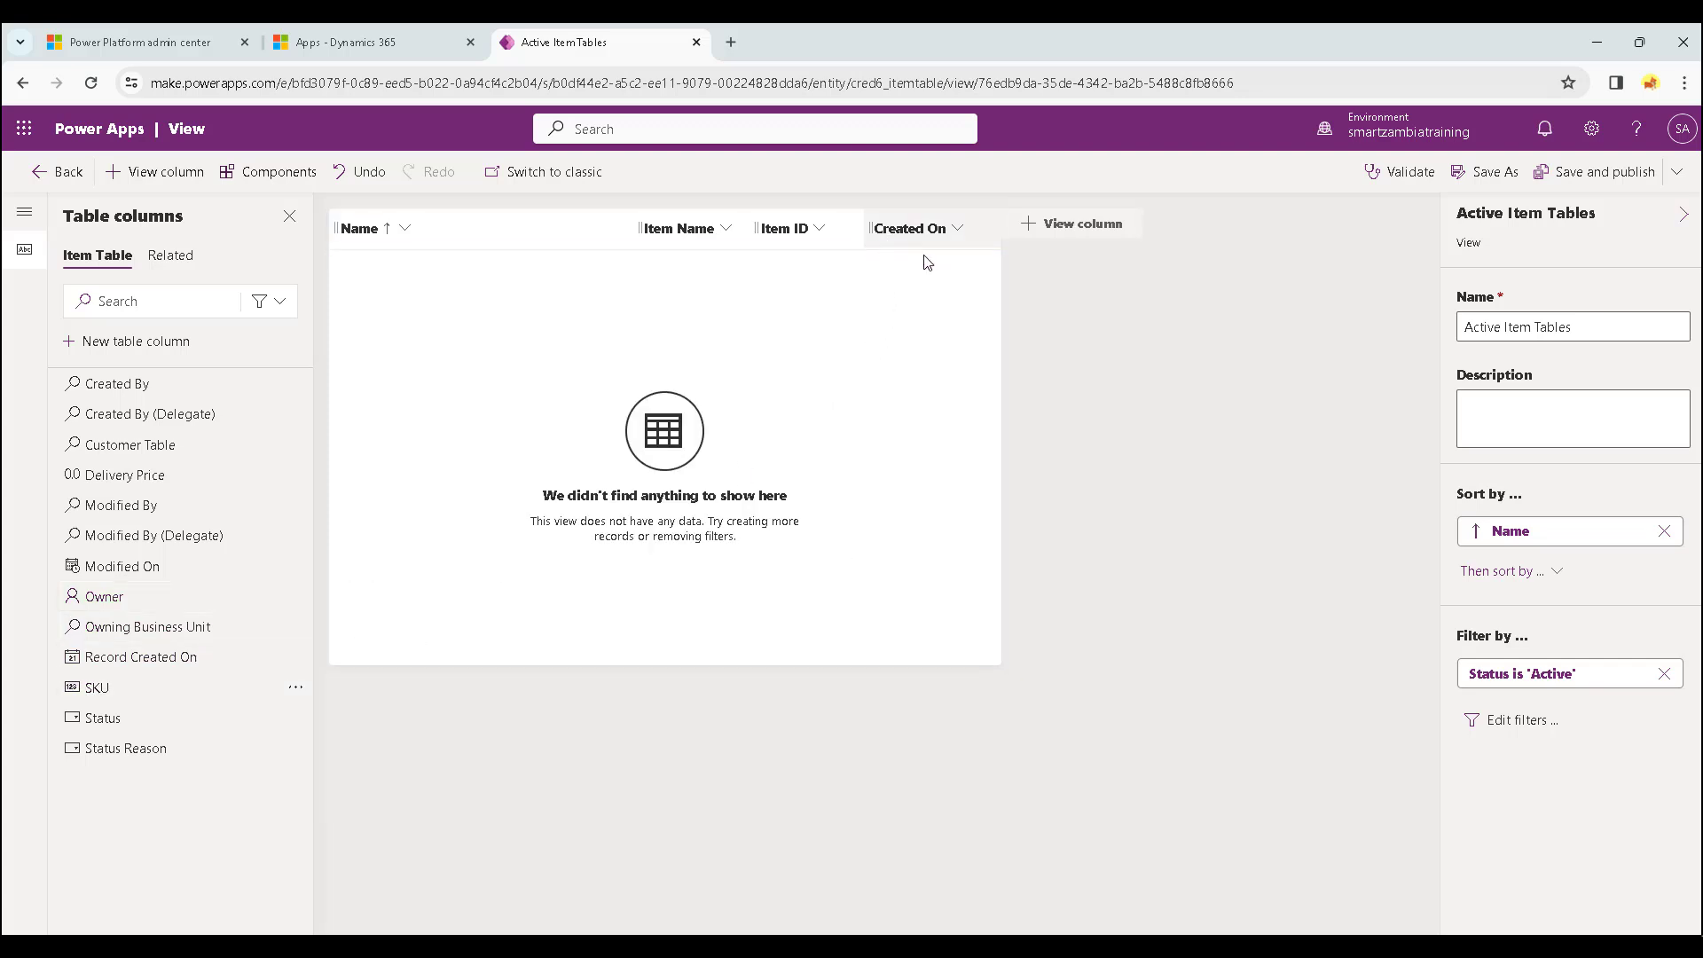
pyautogui.click(1587, 178)
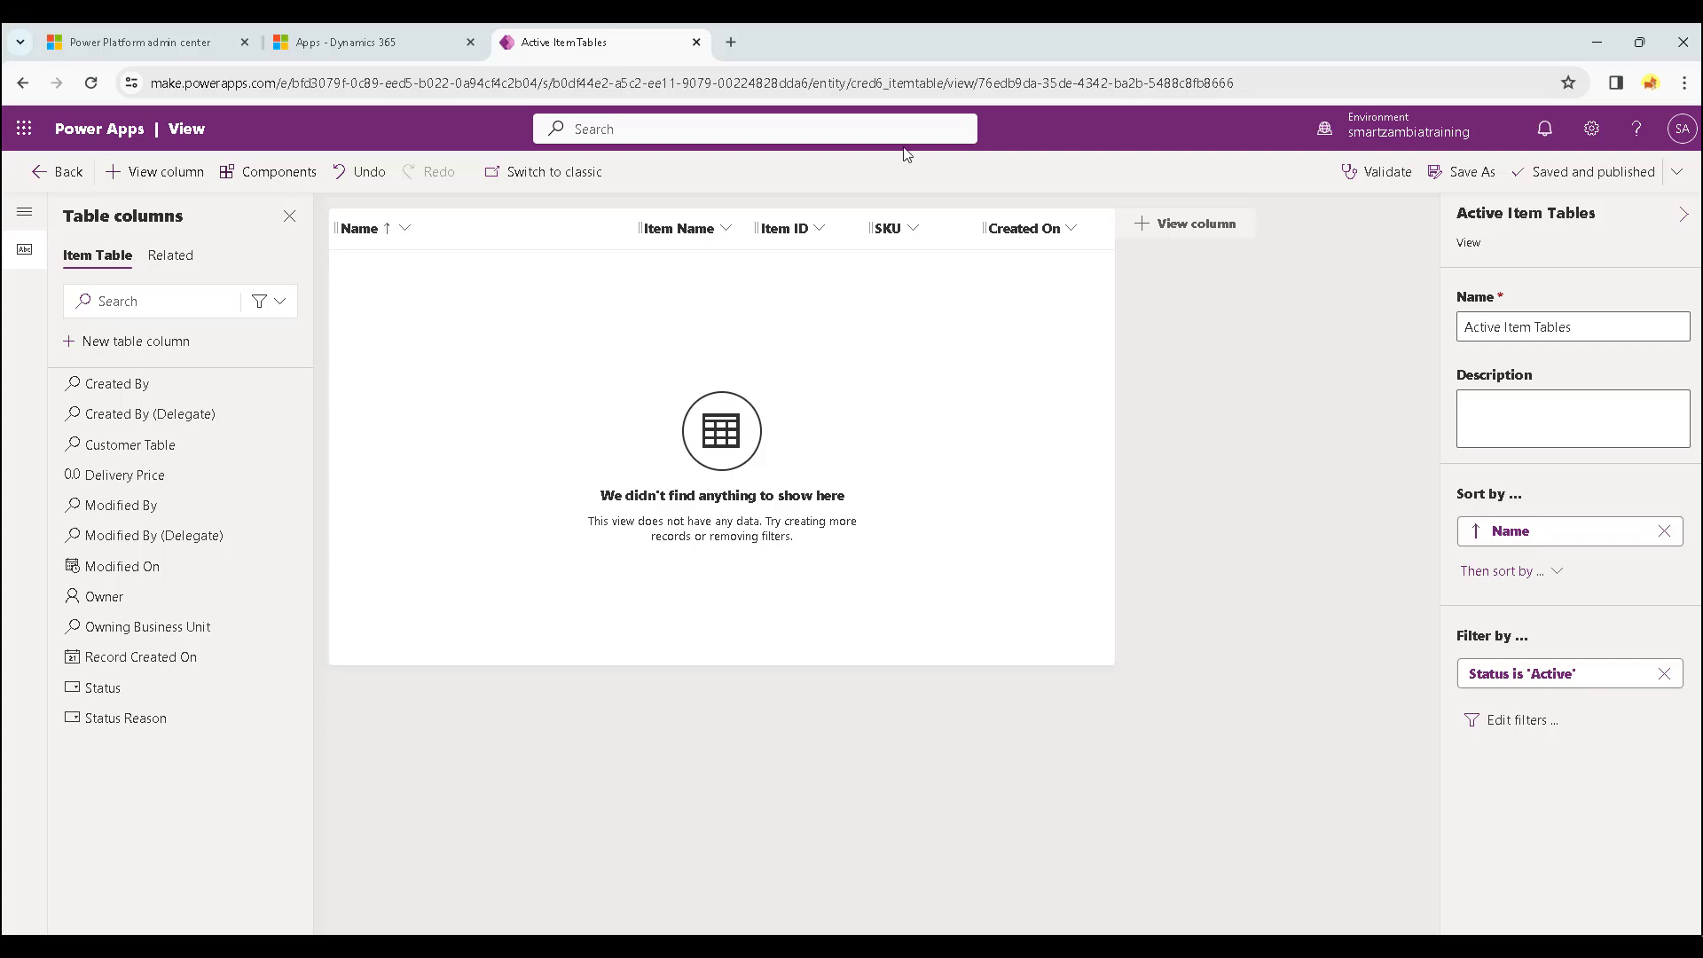
pyautogui.click(39, 167)
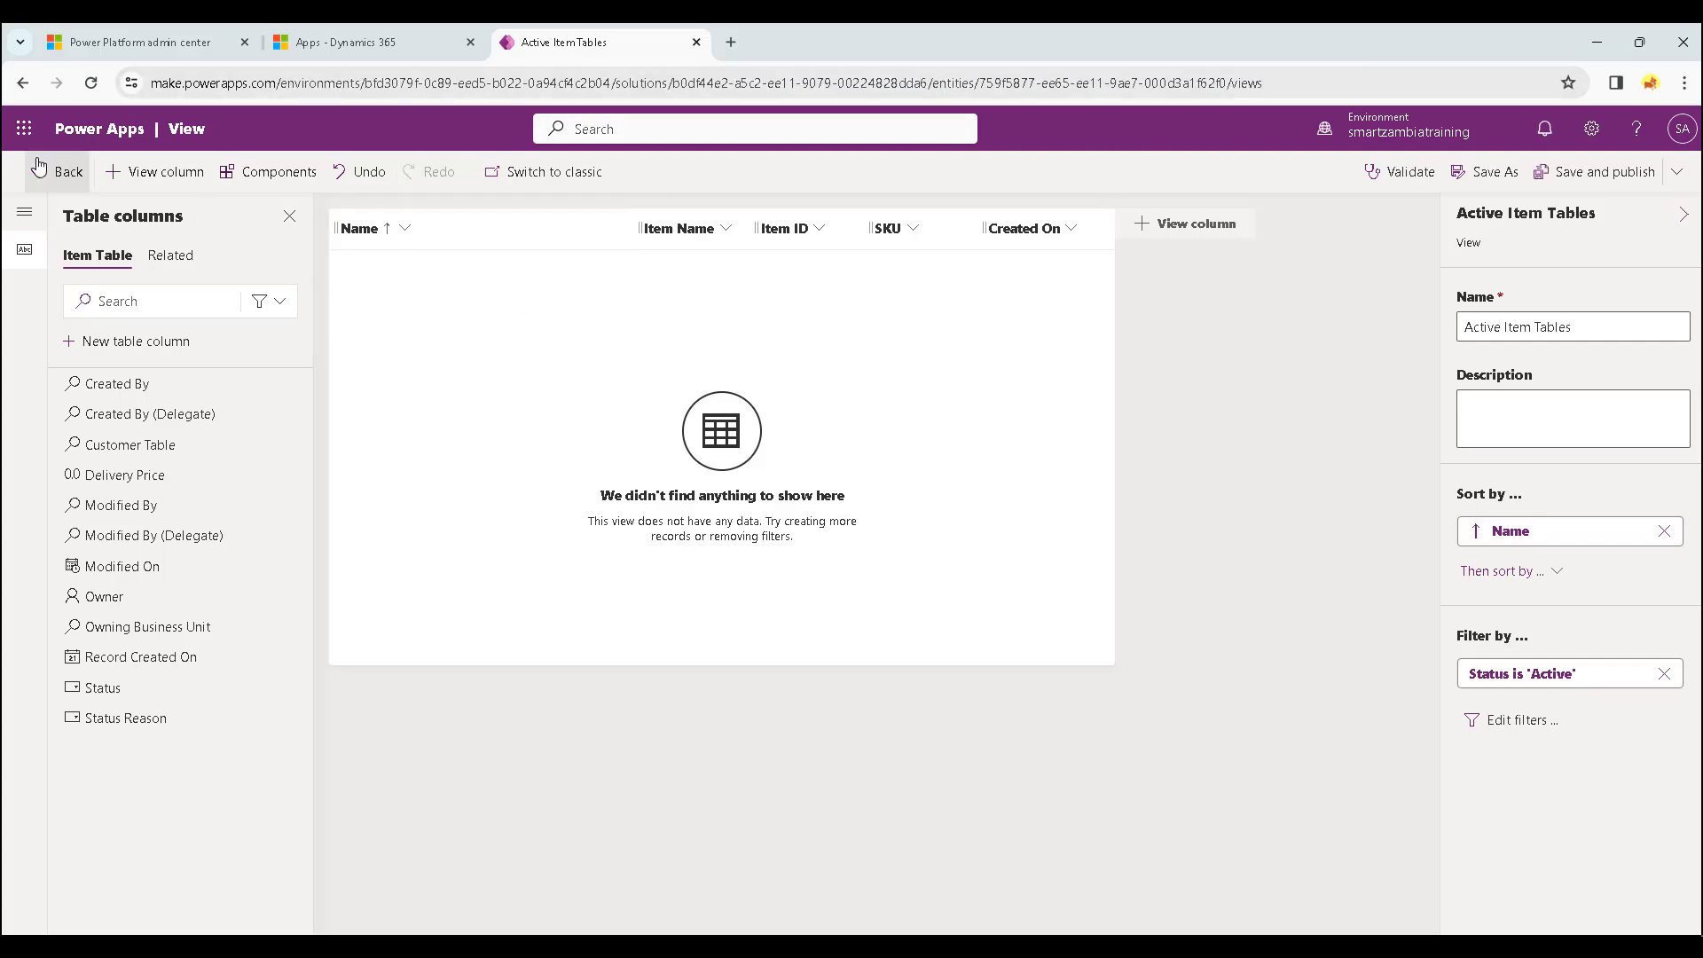
# Reopen the main Information form of the Customer Table to check the columns of the items subgrid.
pyautogui.click(58, 415)
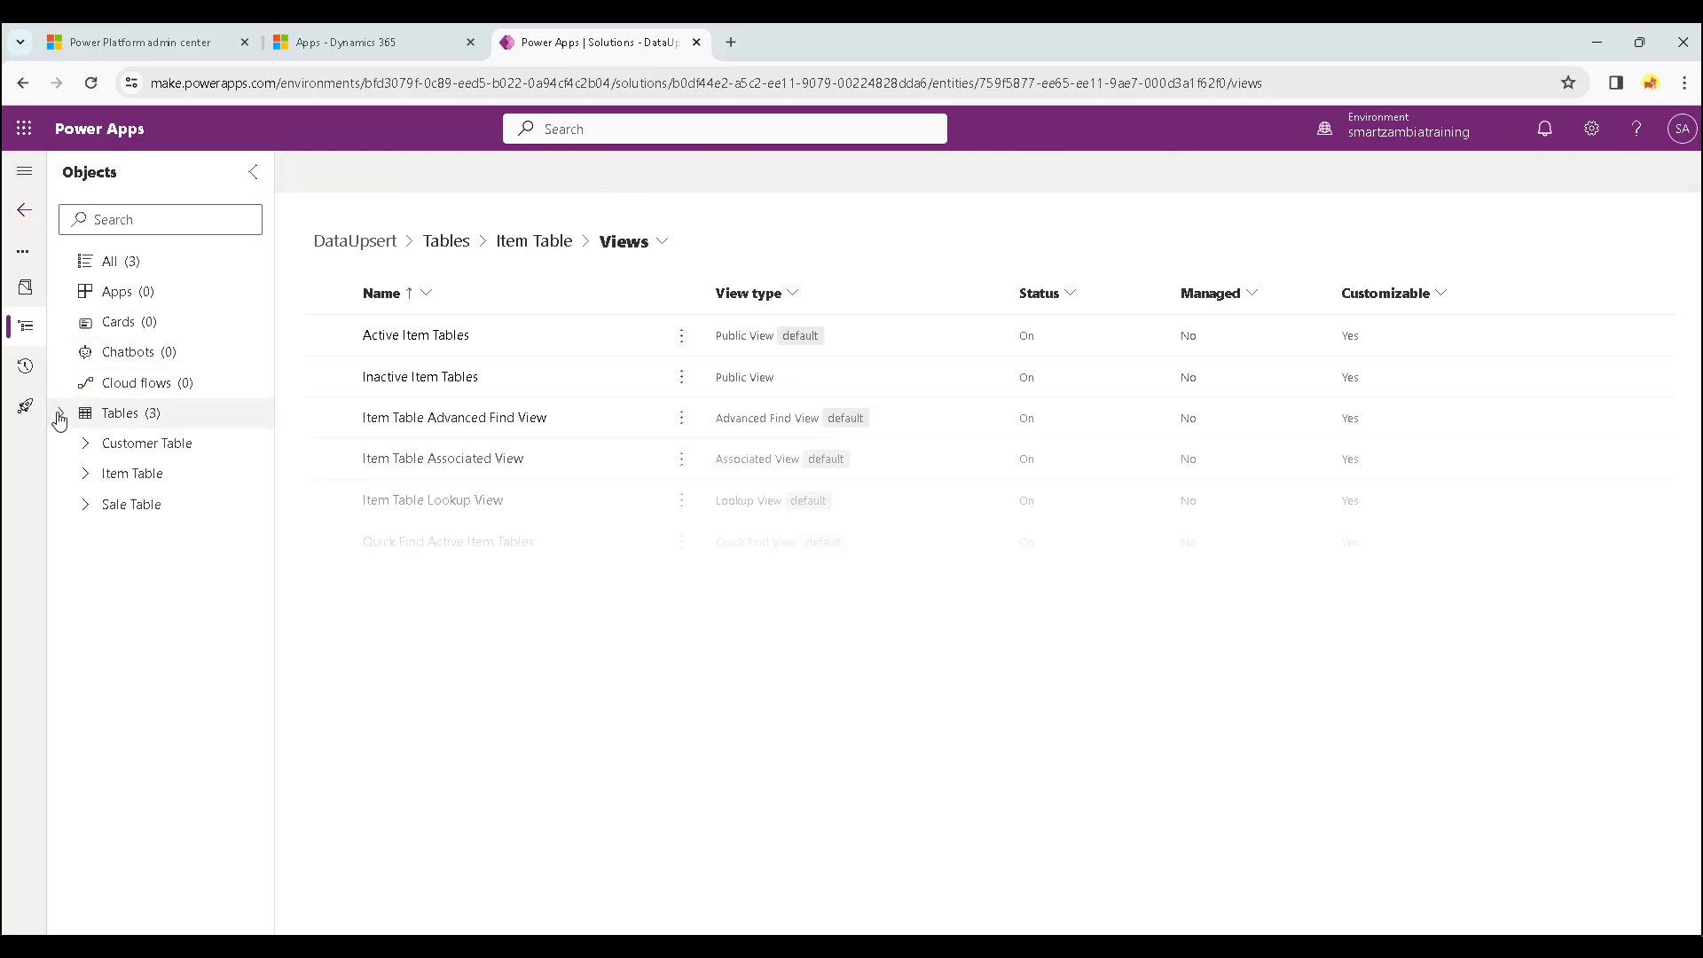
pyautogui.click(95, 446)
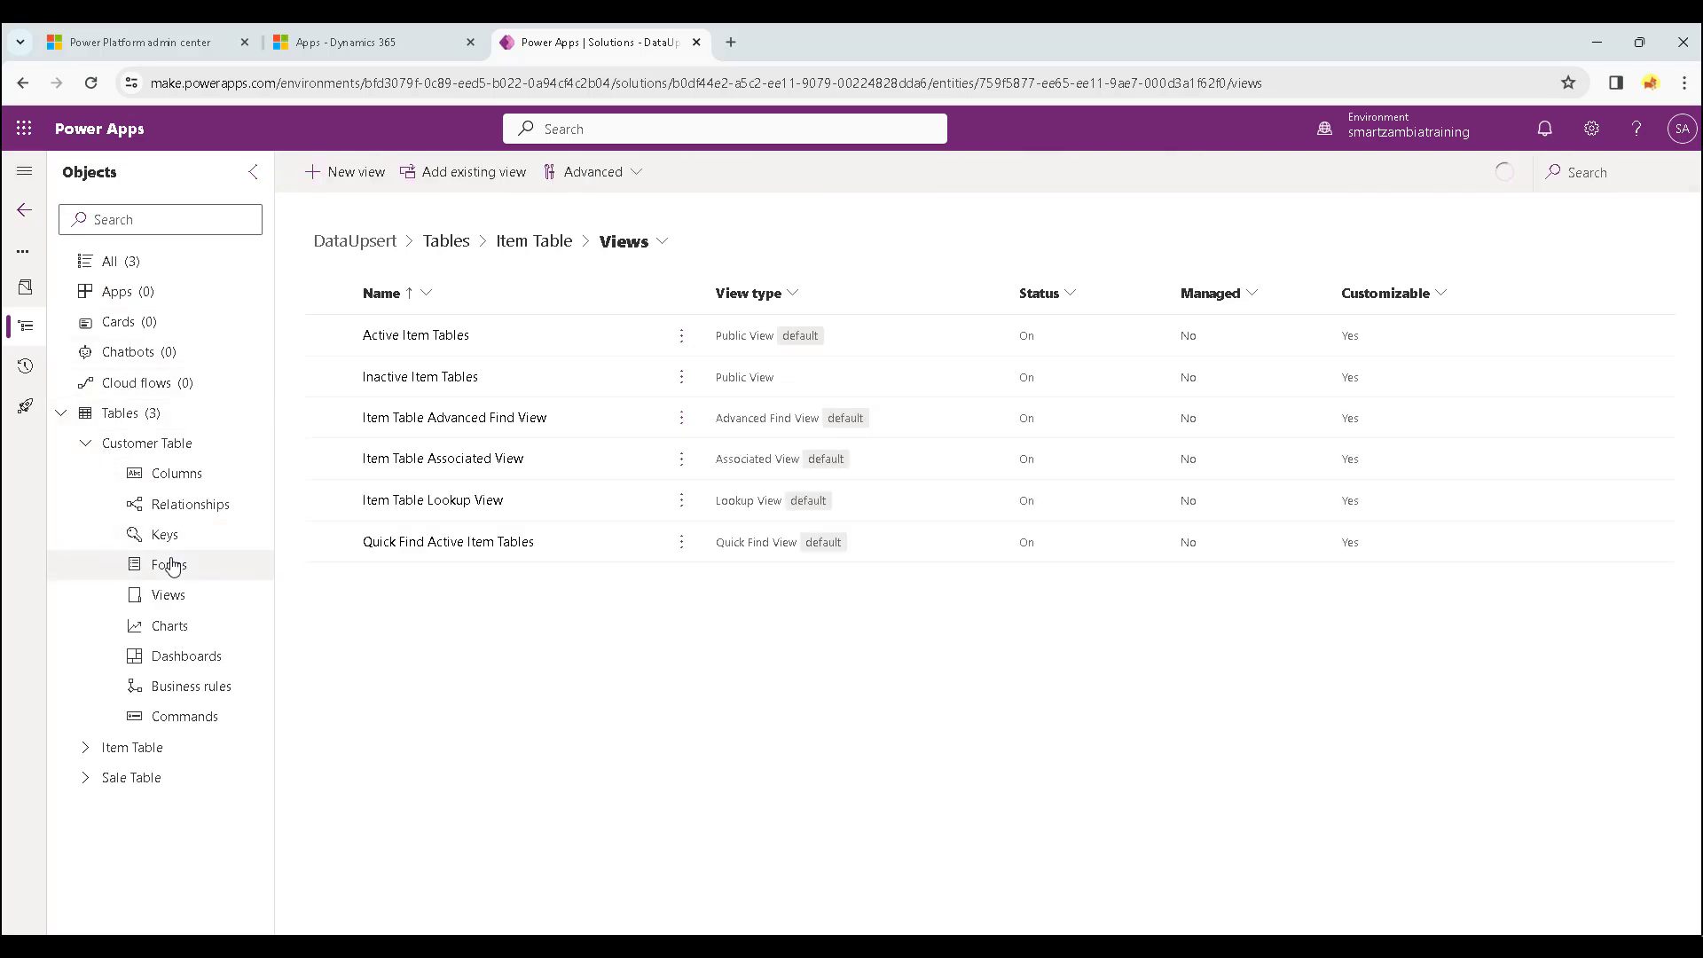
pyautogui.click(172, 566)
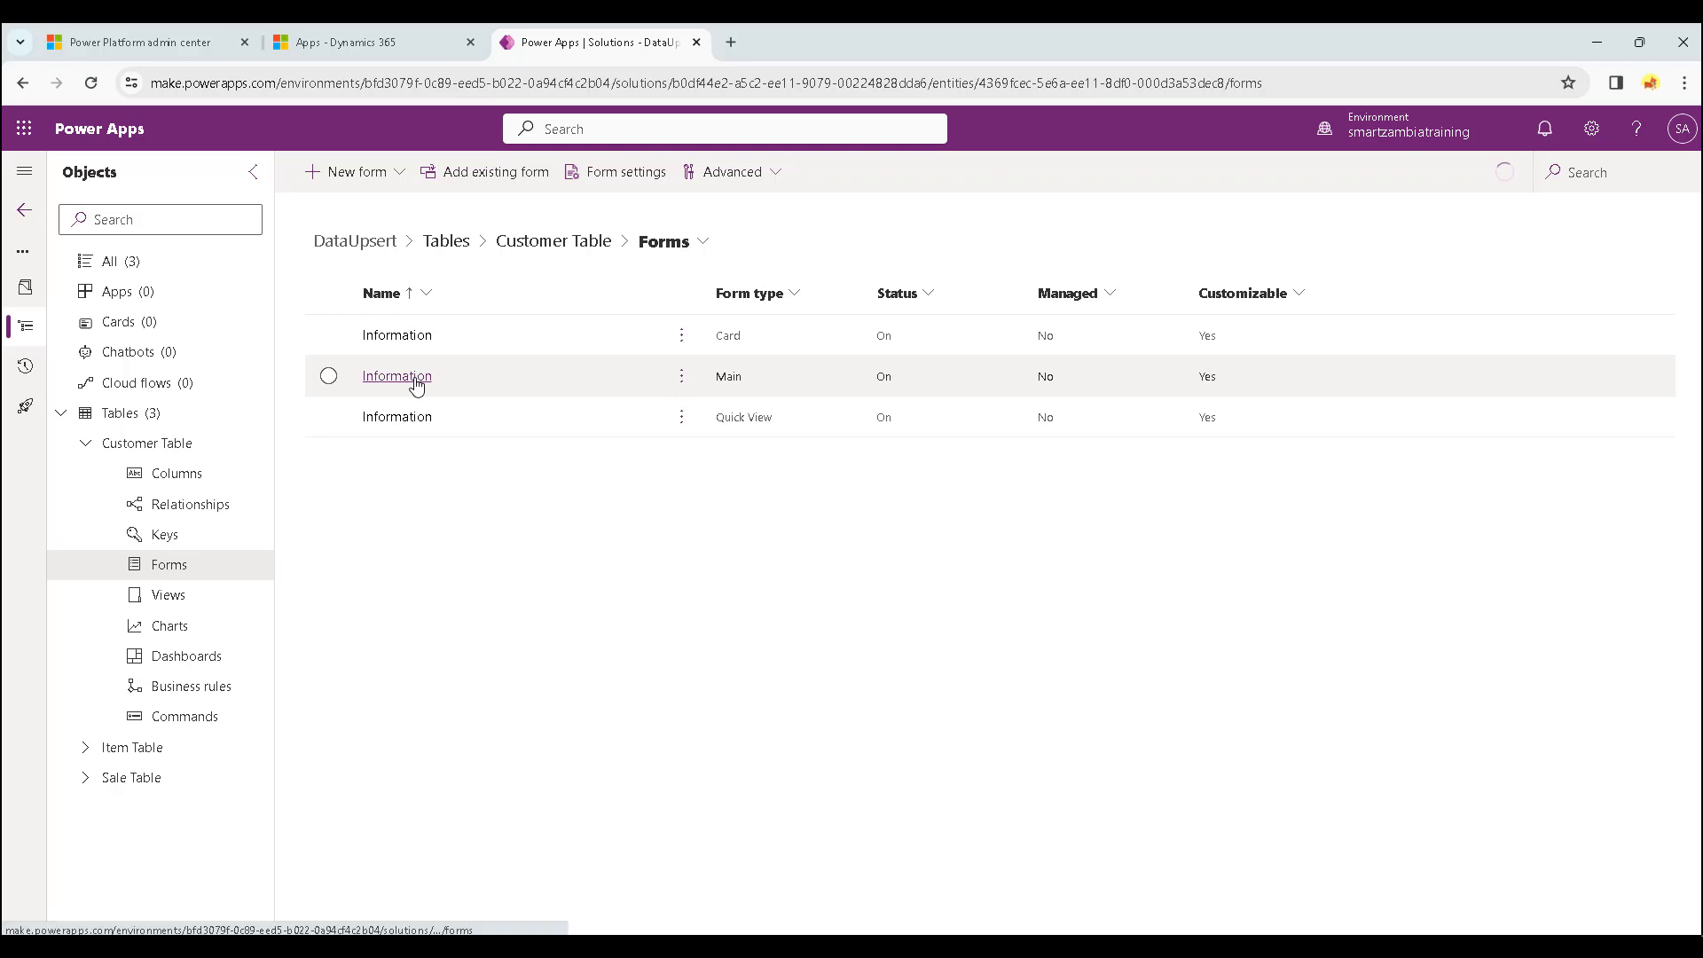
pyautogui.click(415, 382)
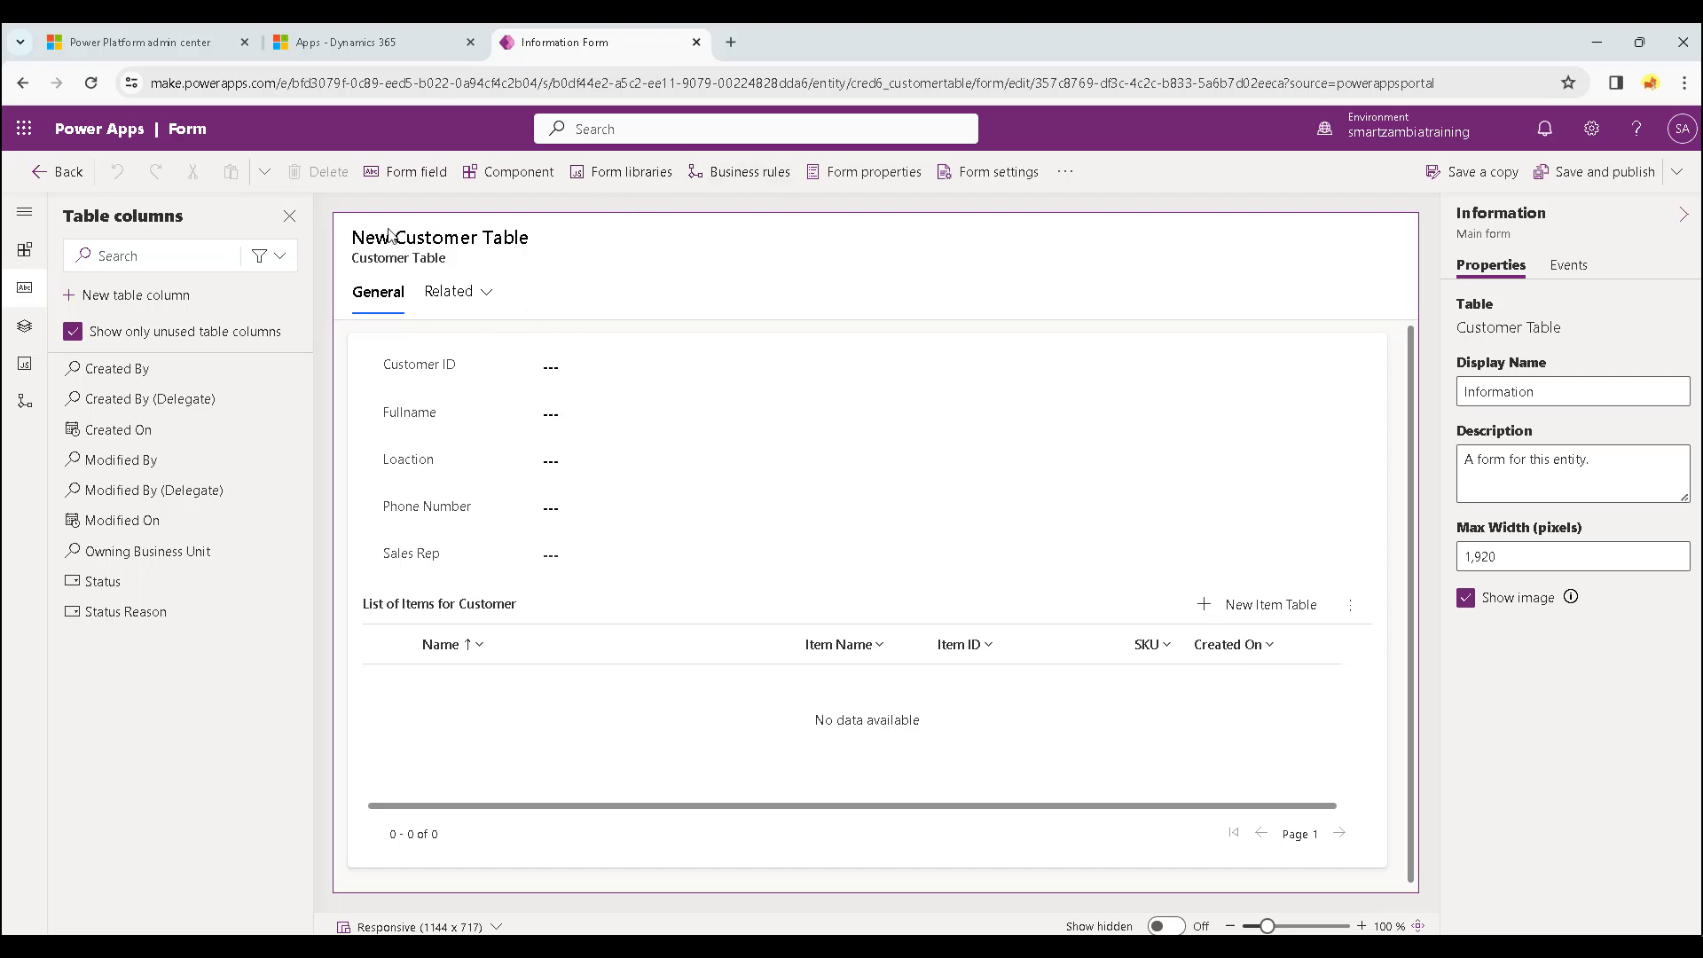
# Switch to the Dynamics 365 apps and open the Customer Service Hub app in the app designer.
pyautogui.click(359, 45)
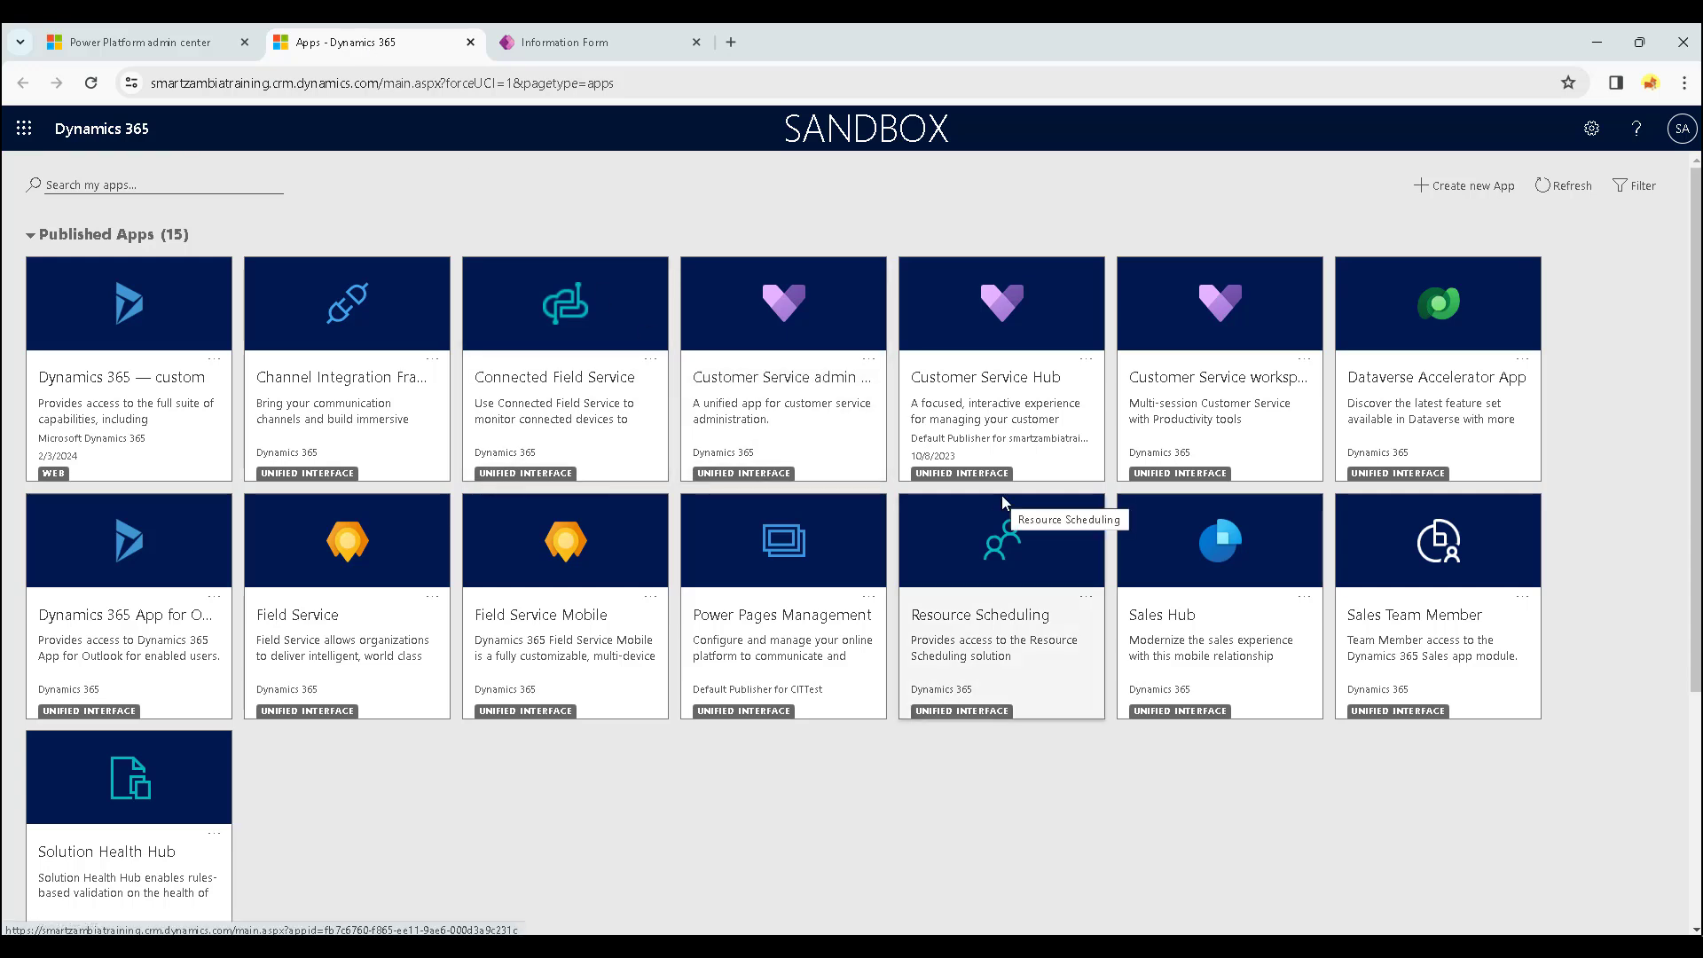
pyautogui.click(1016, 417)
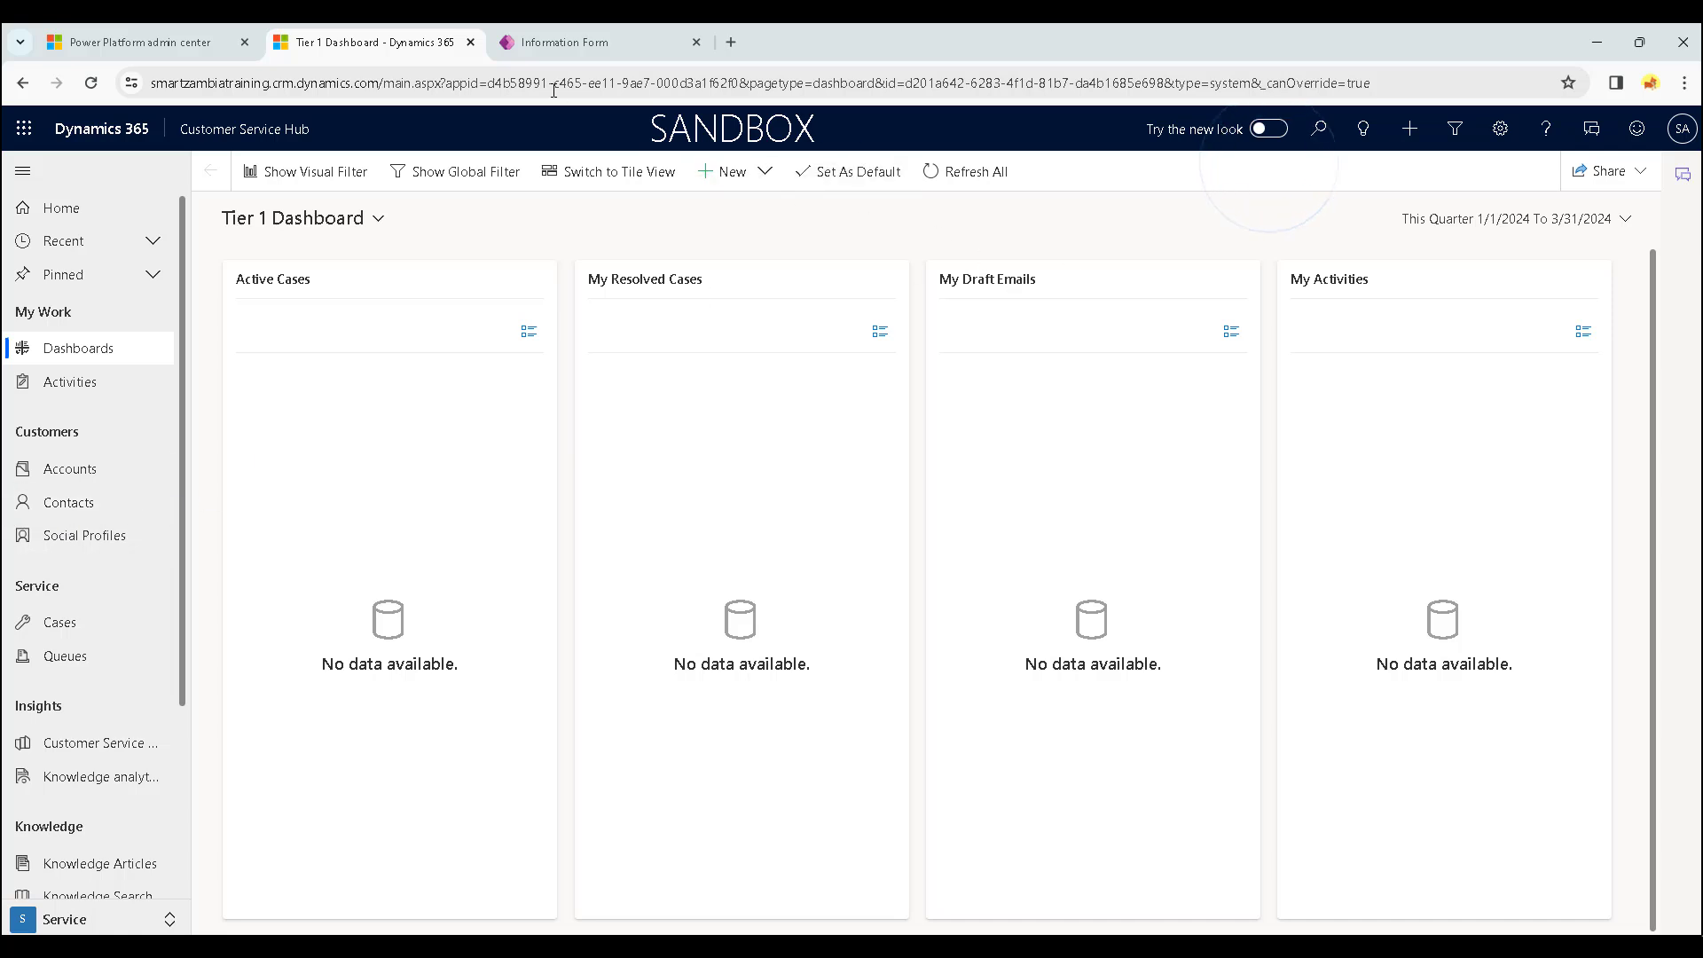
pyautogui.click(235, 127)
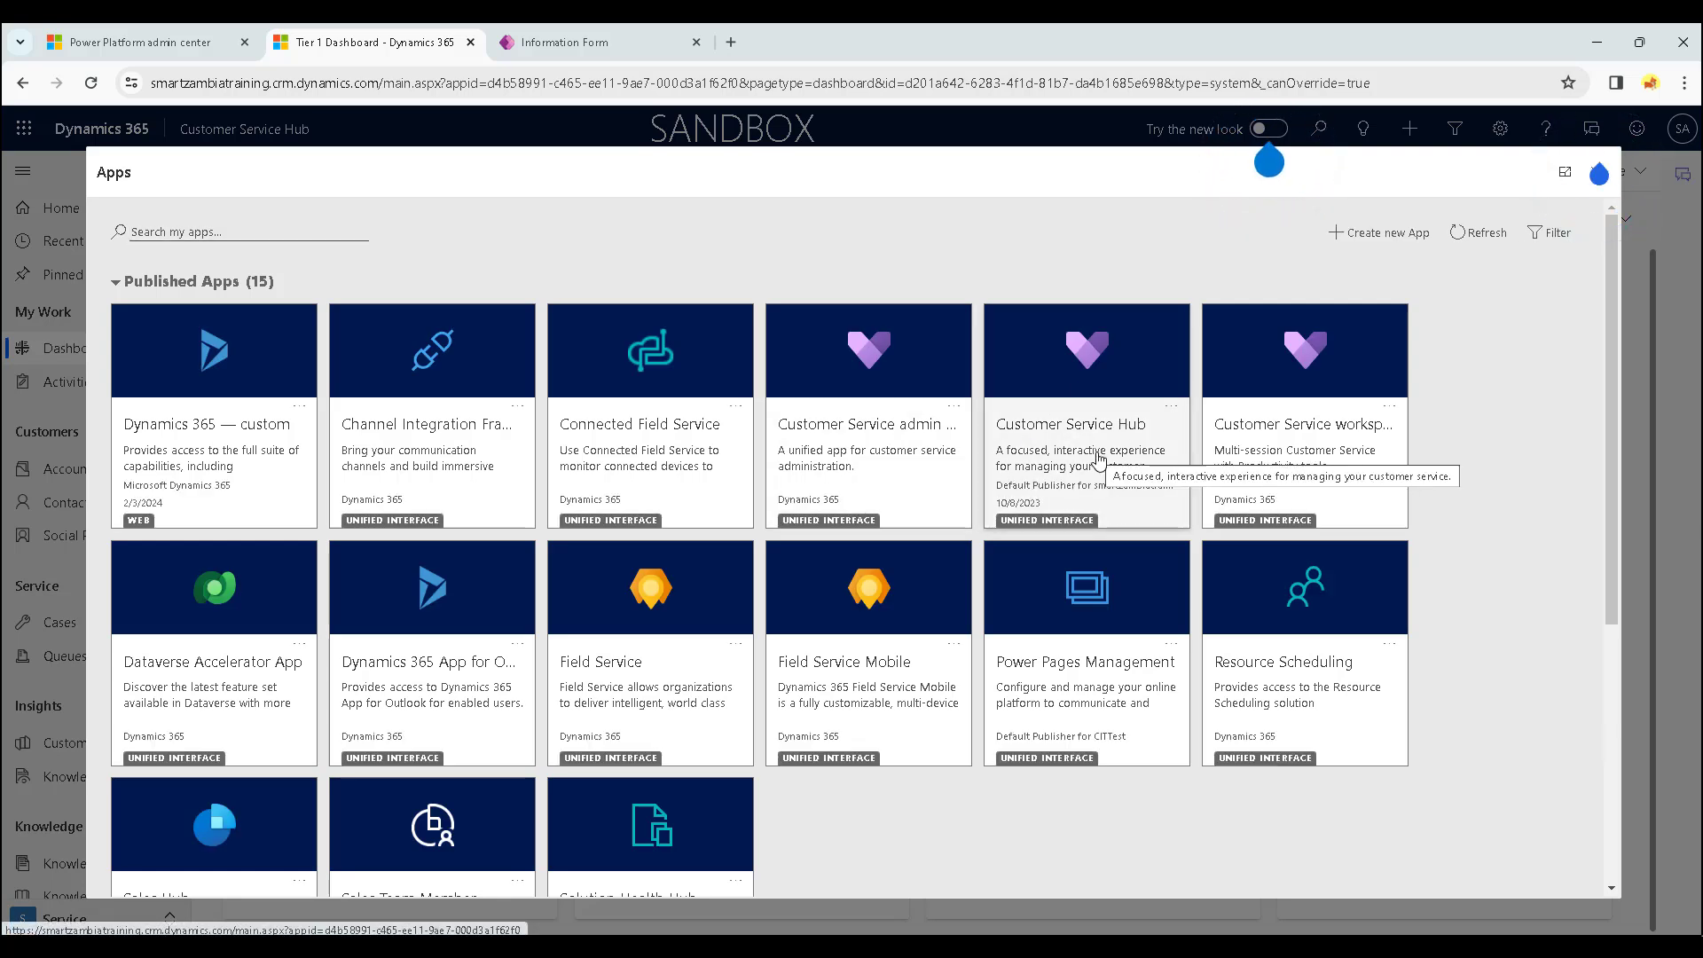
pyautogui.click(1170, 410)
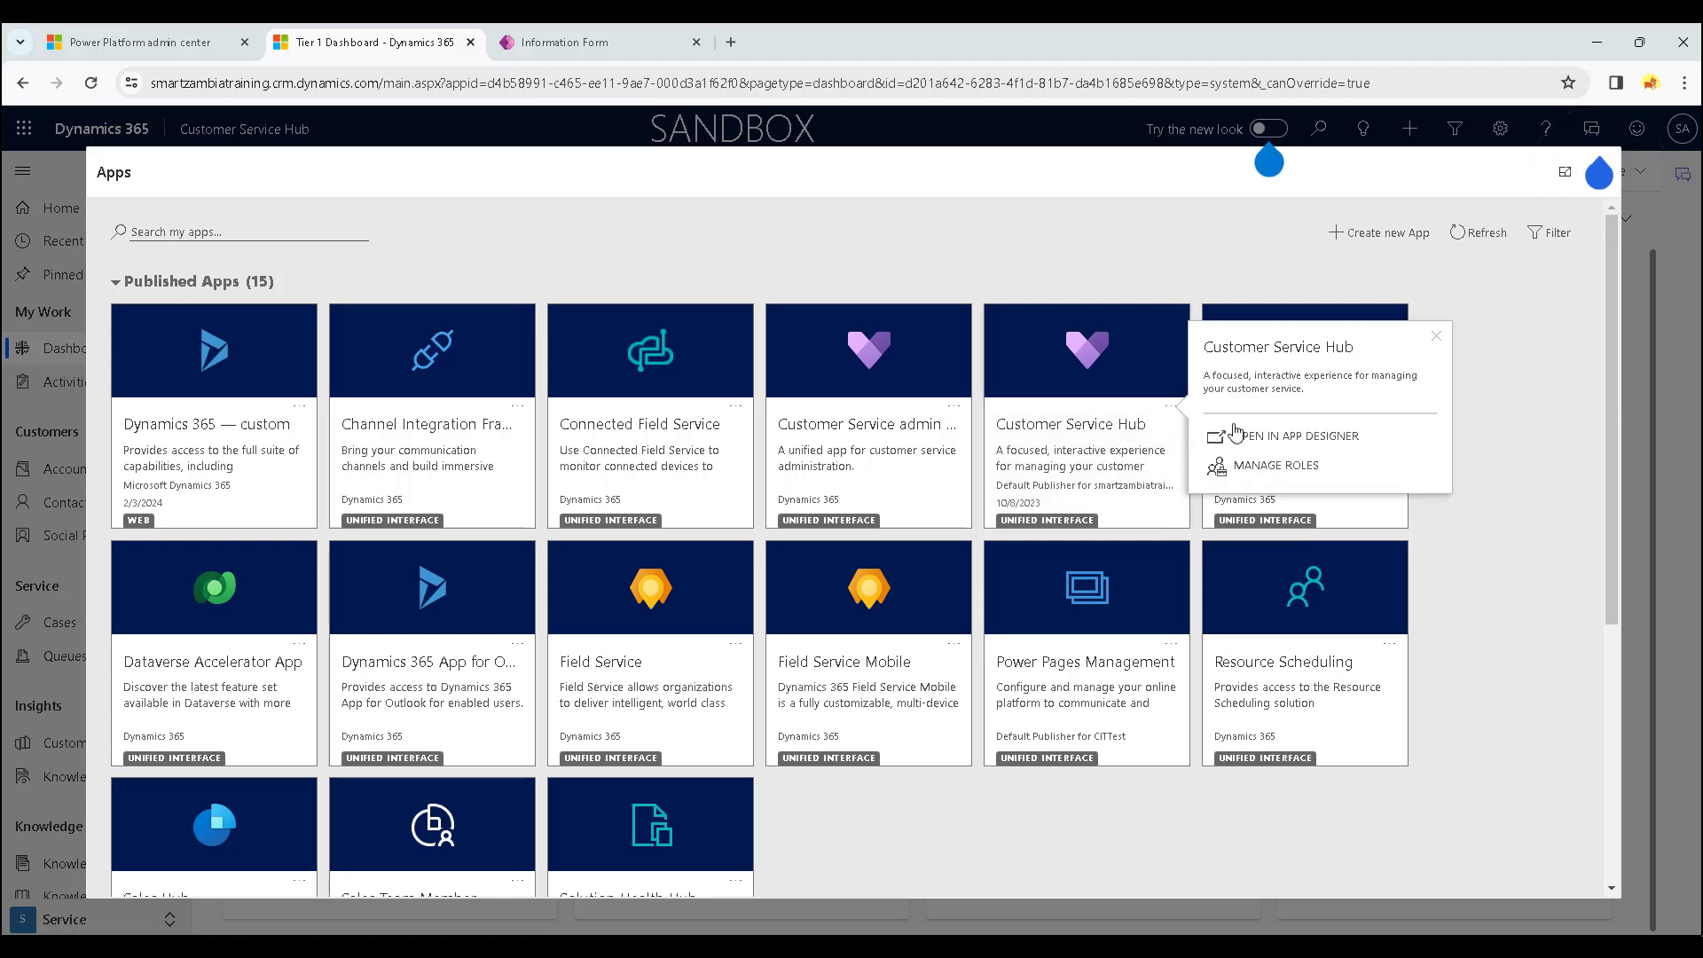
pyautogui.click(1285, 444)
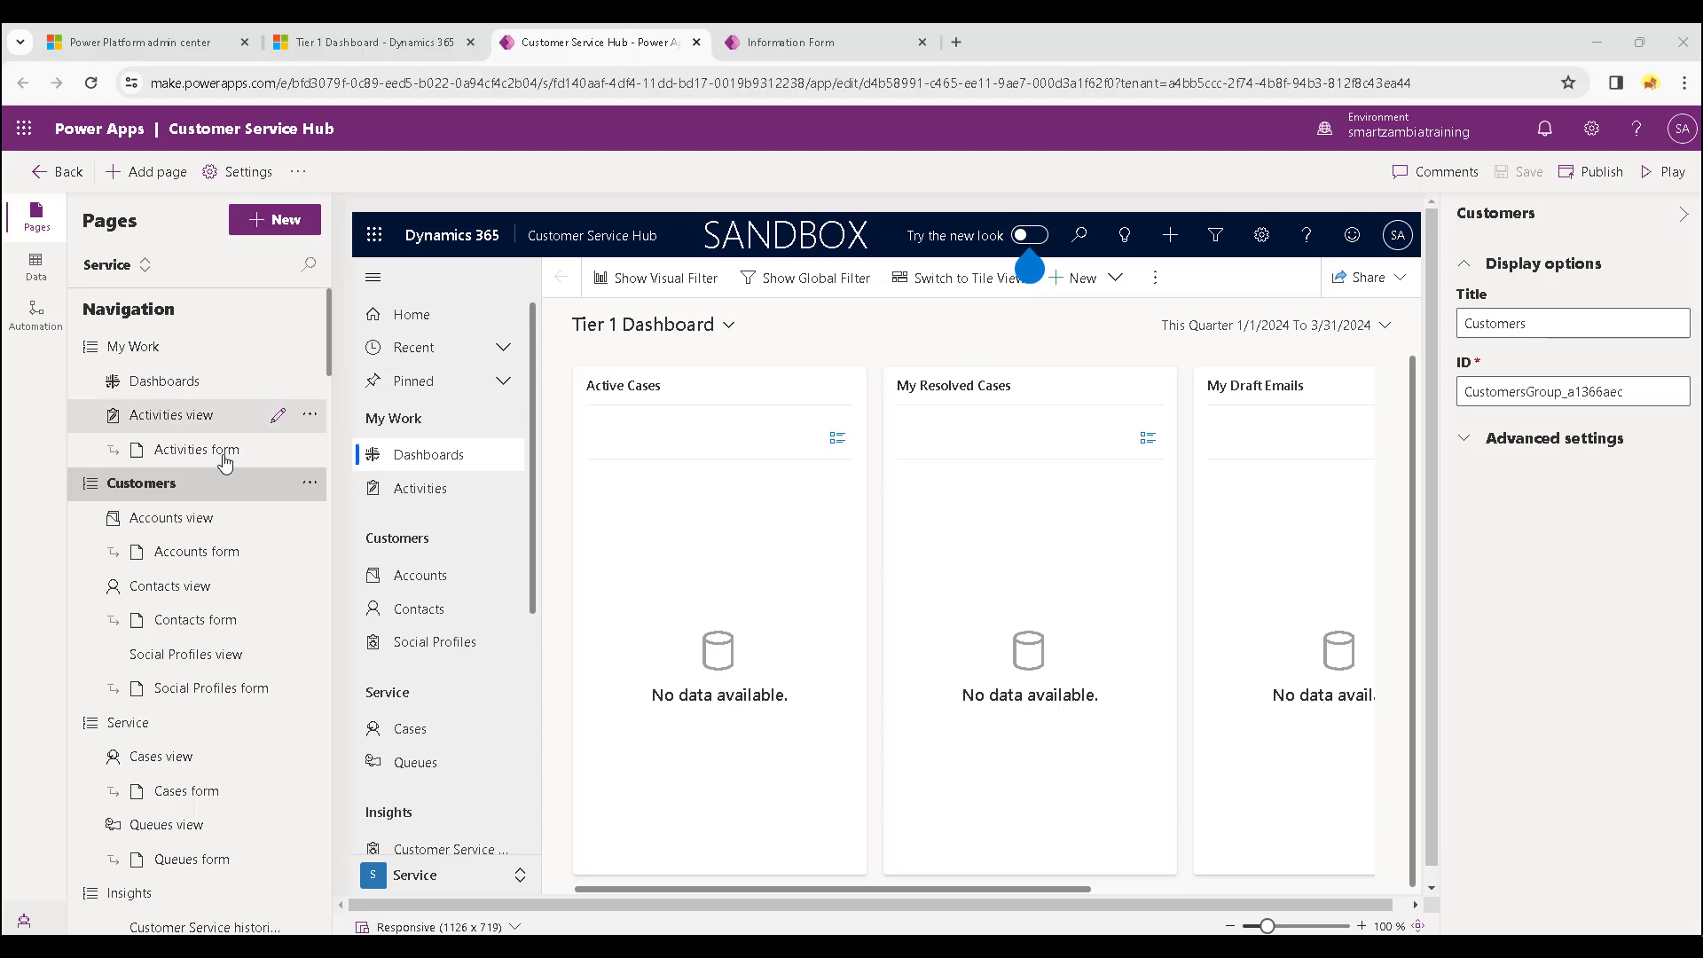
# Add a Dataverse table page for the existing Customer Table to the Customers navigation group, shown in navigation.
pyautogui.scroll(-5, 225, 462)
pyautogui.scroll(-4, 225, 461)
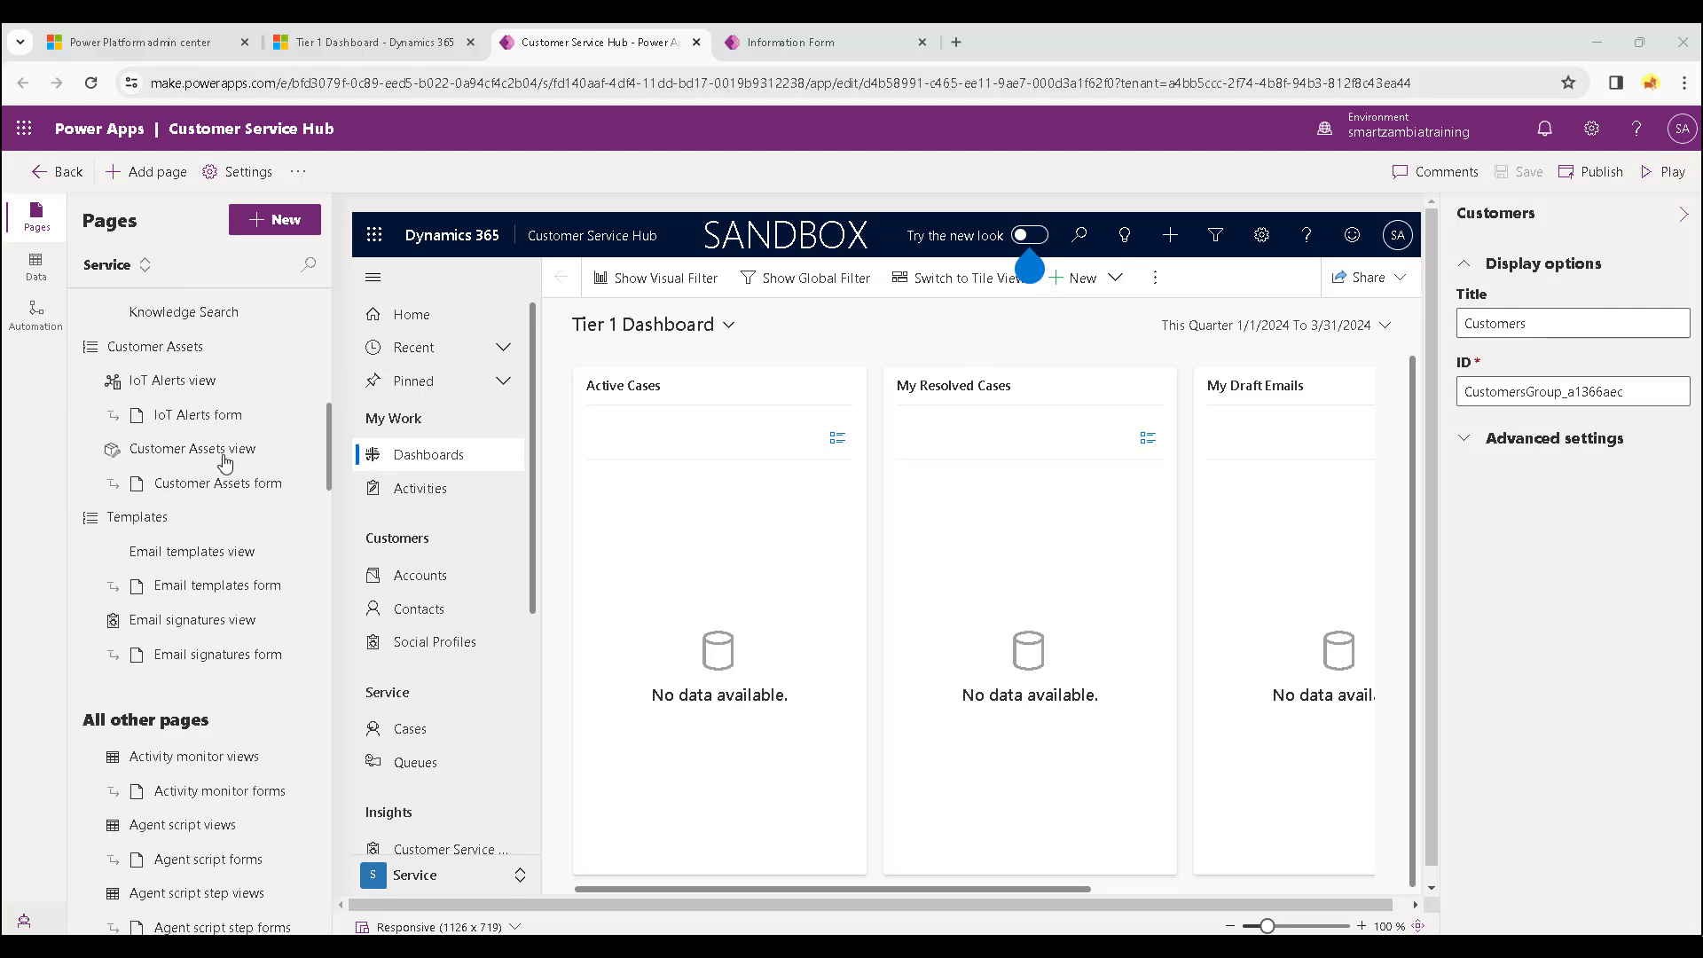
pyautogui.scroll(9, 224, 461)
pyautogui.scroll(-5, 225, 461)
pyautogui.scroll(-4, 225, 461)
pyautogui.scroll(8, 224, 462)
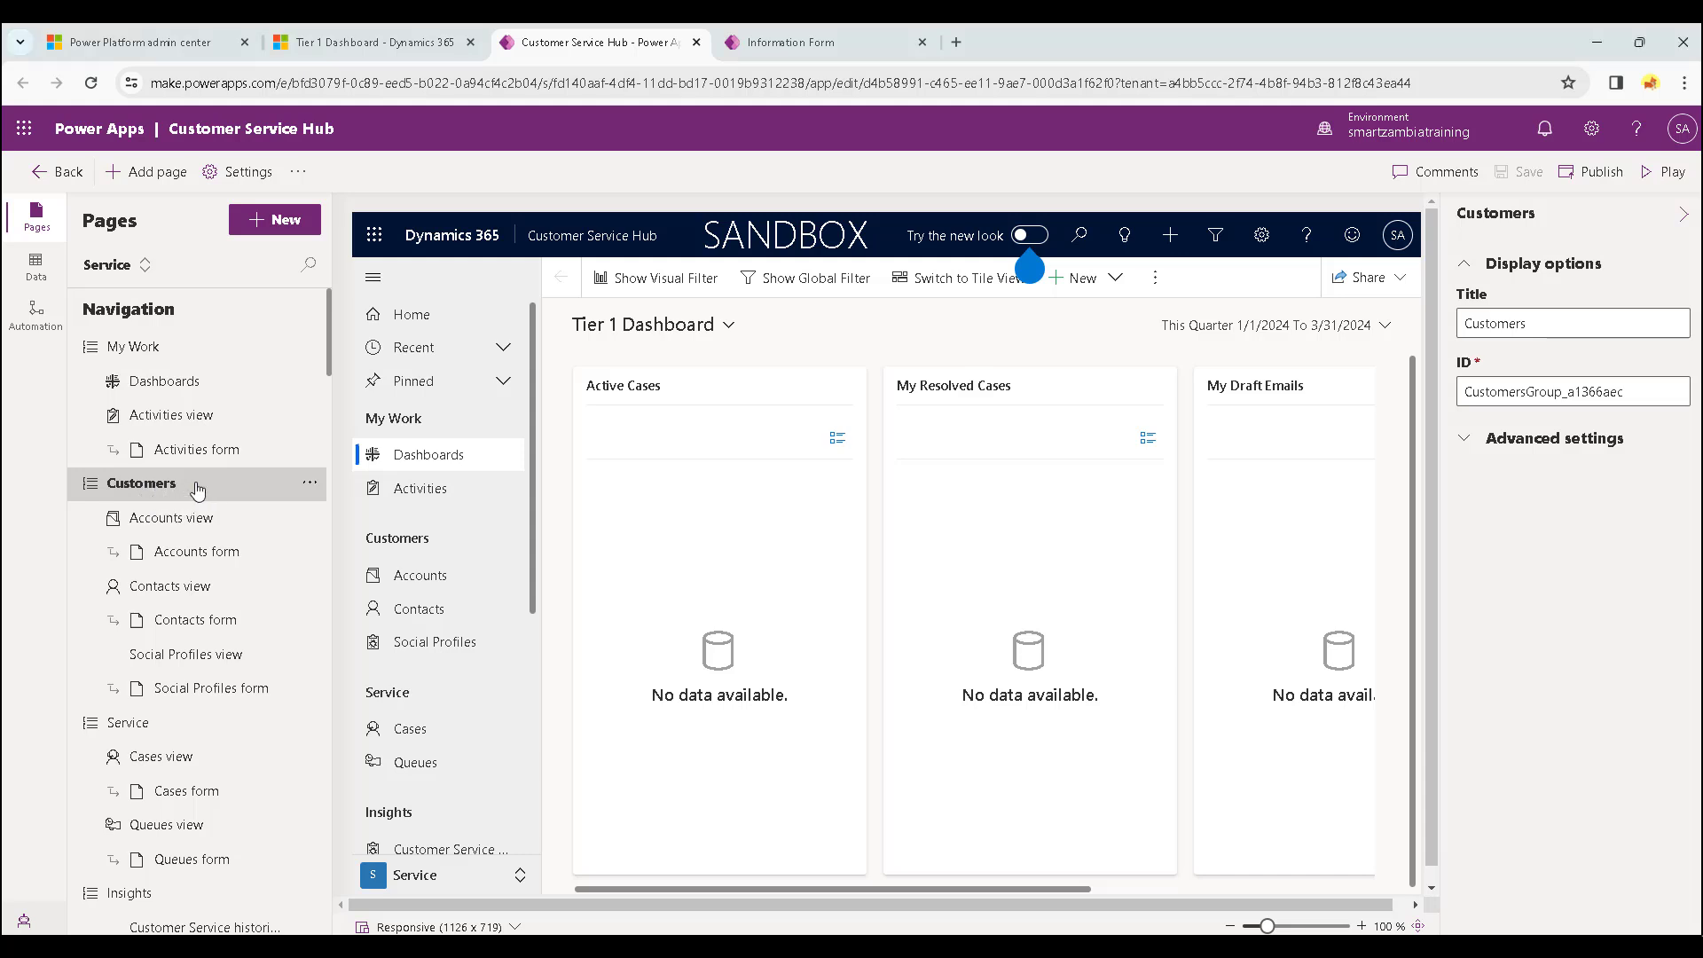
pyautogui.click(310, 487)
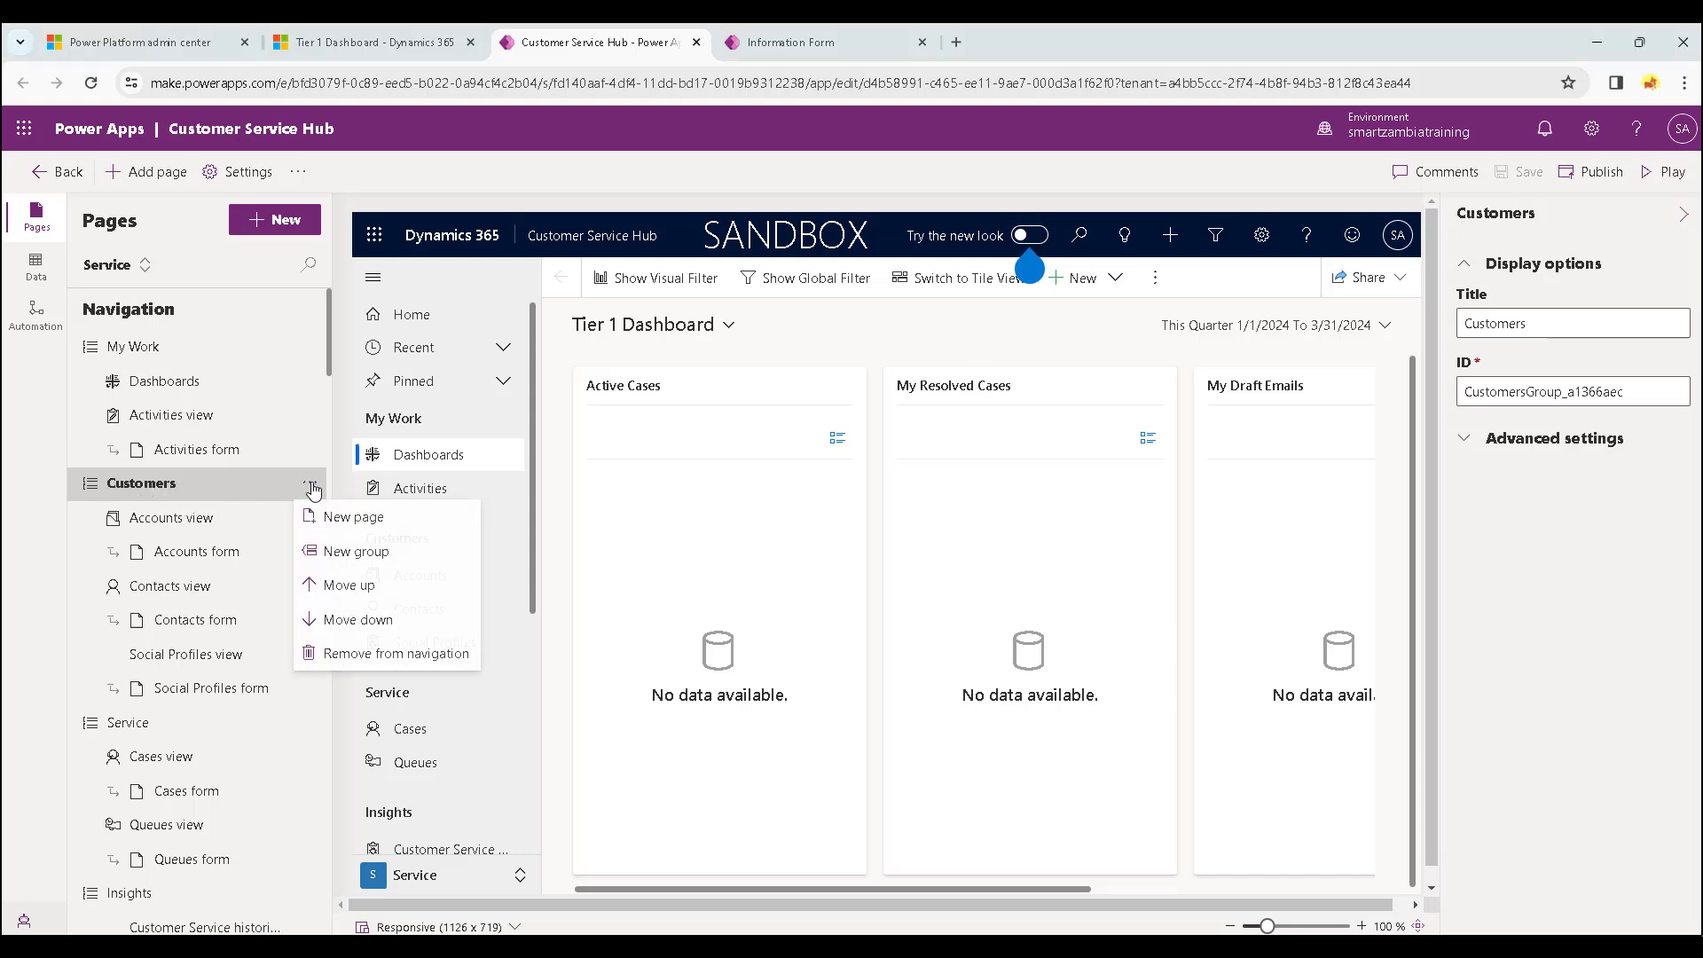
pyautogui.click(354, 518)
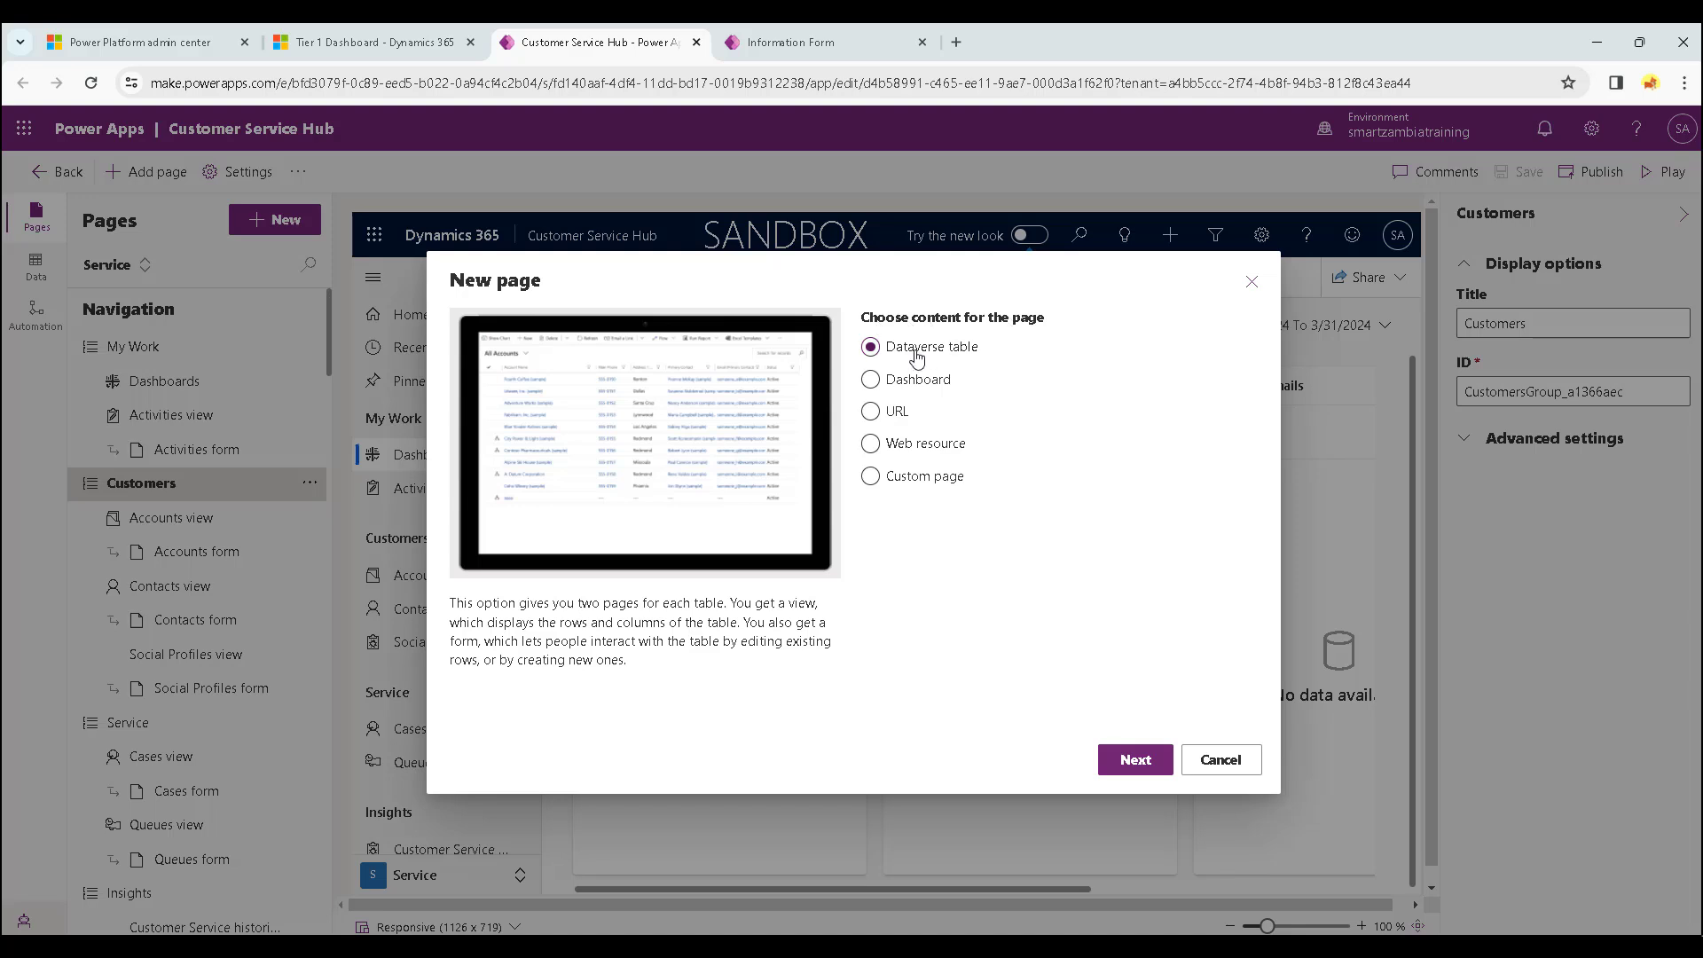
pyautogui.click(1137, 765)
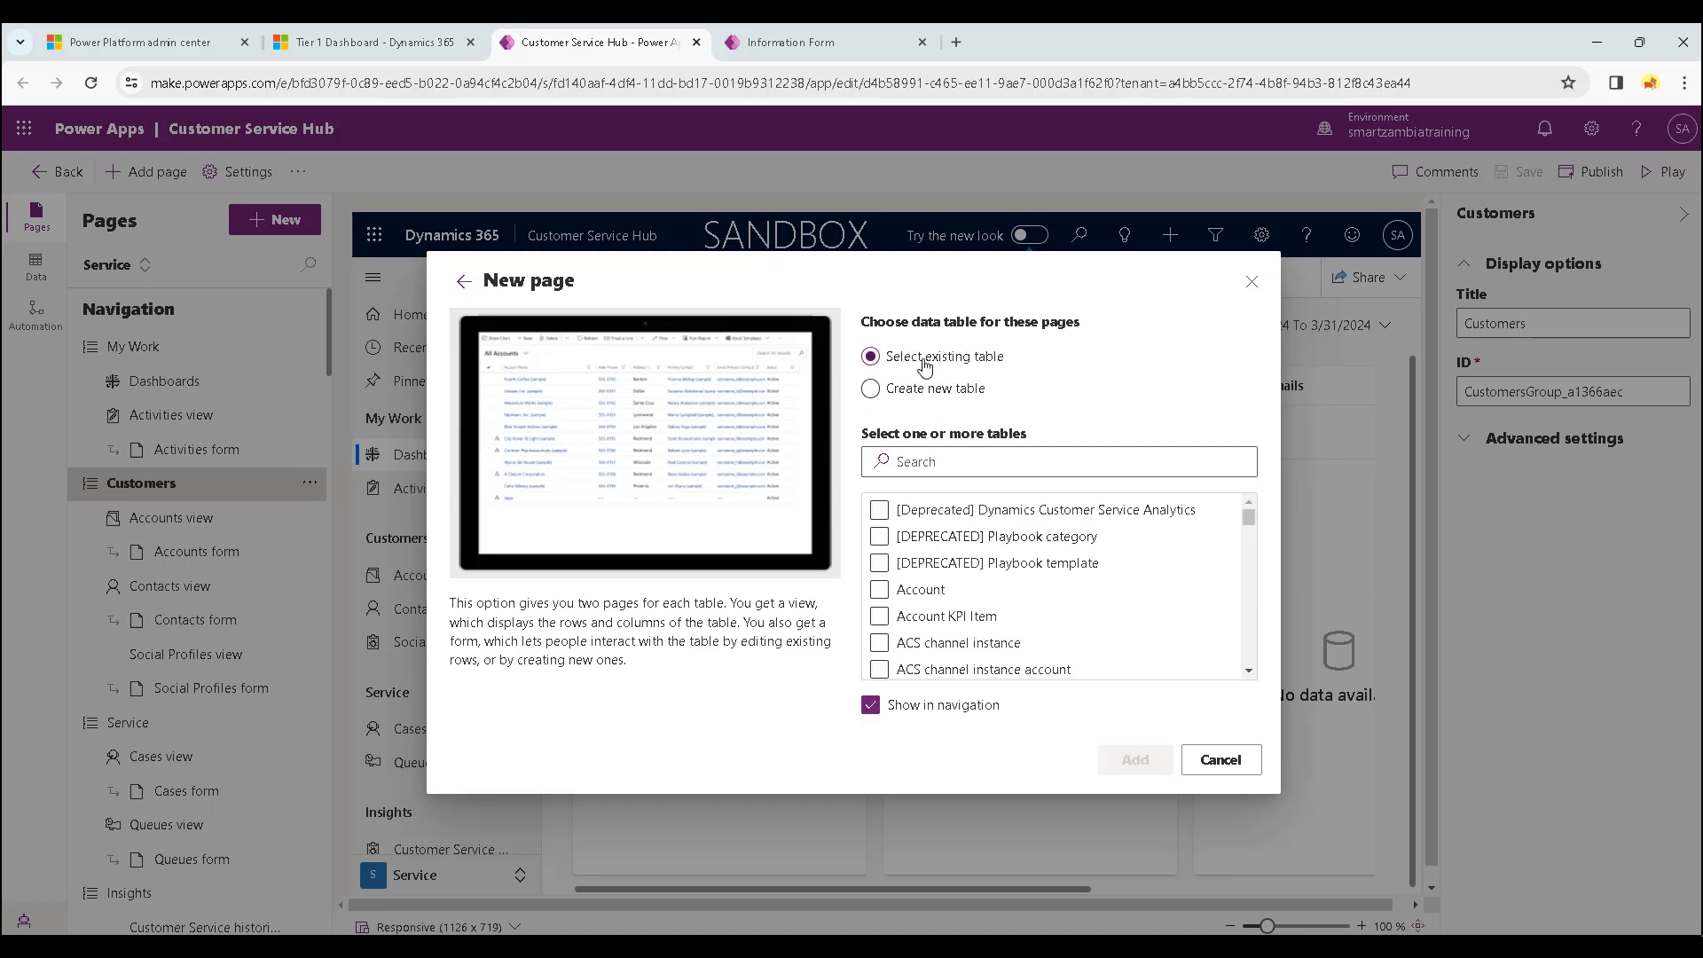
pyautogui.click(935, 460)
pyautogui.write('cu')
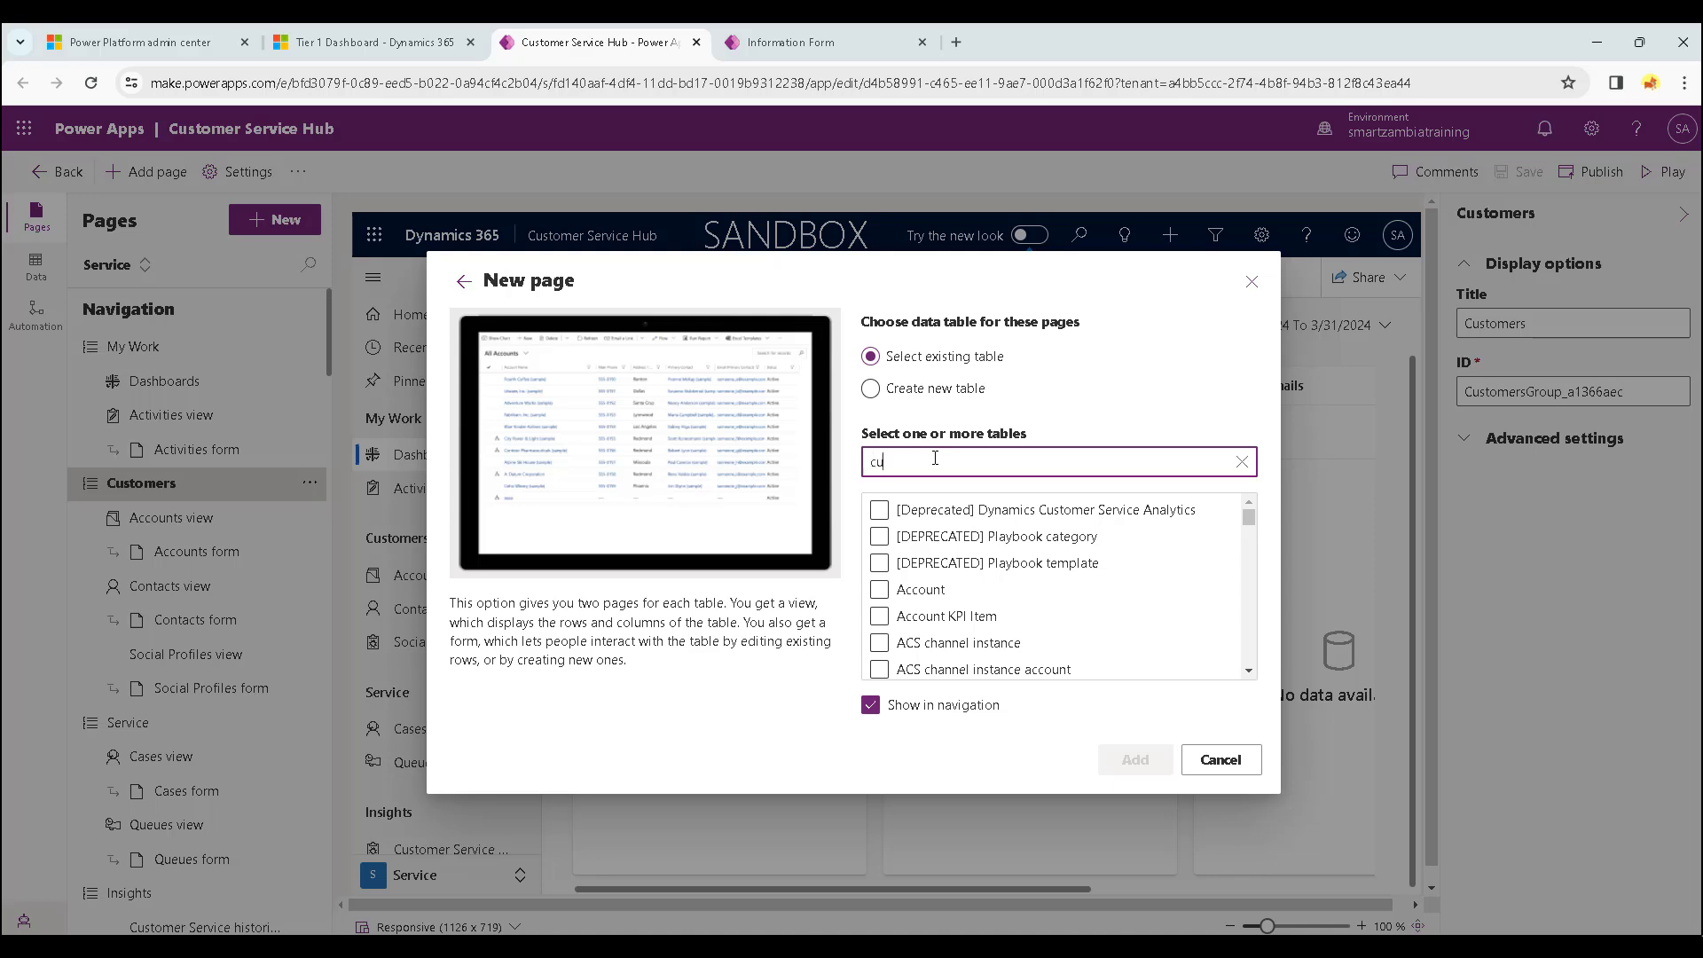
pyautogui.write('stomer tab')
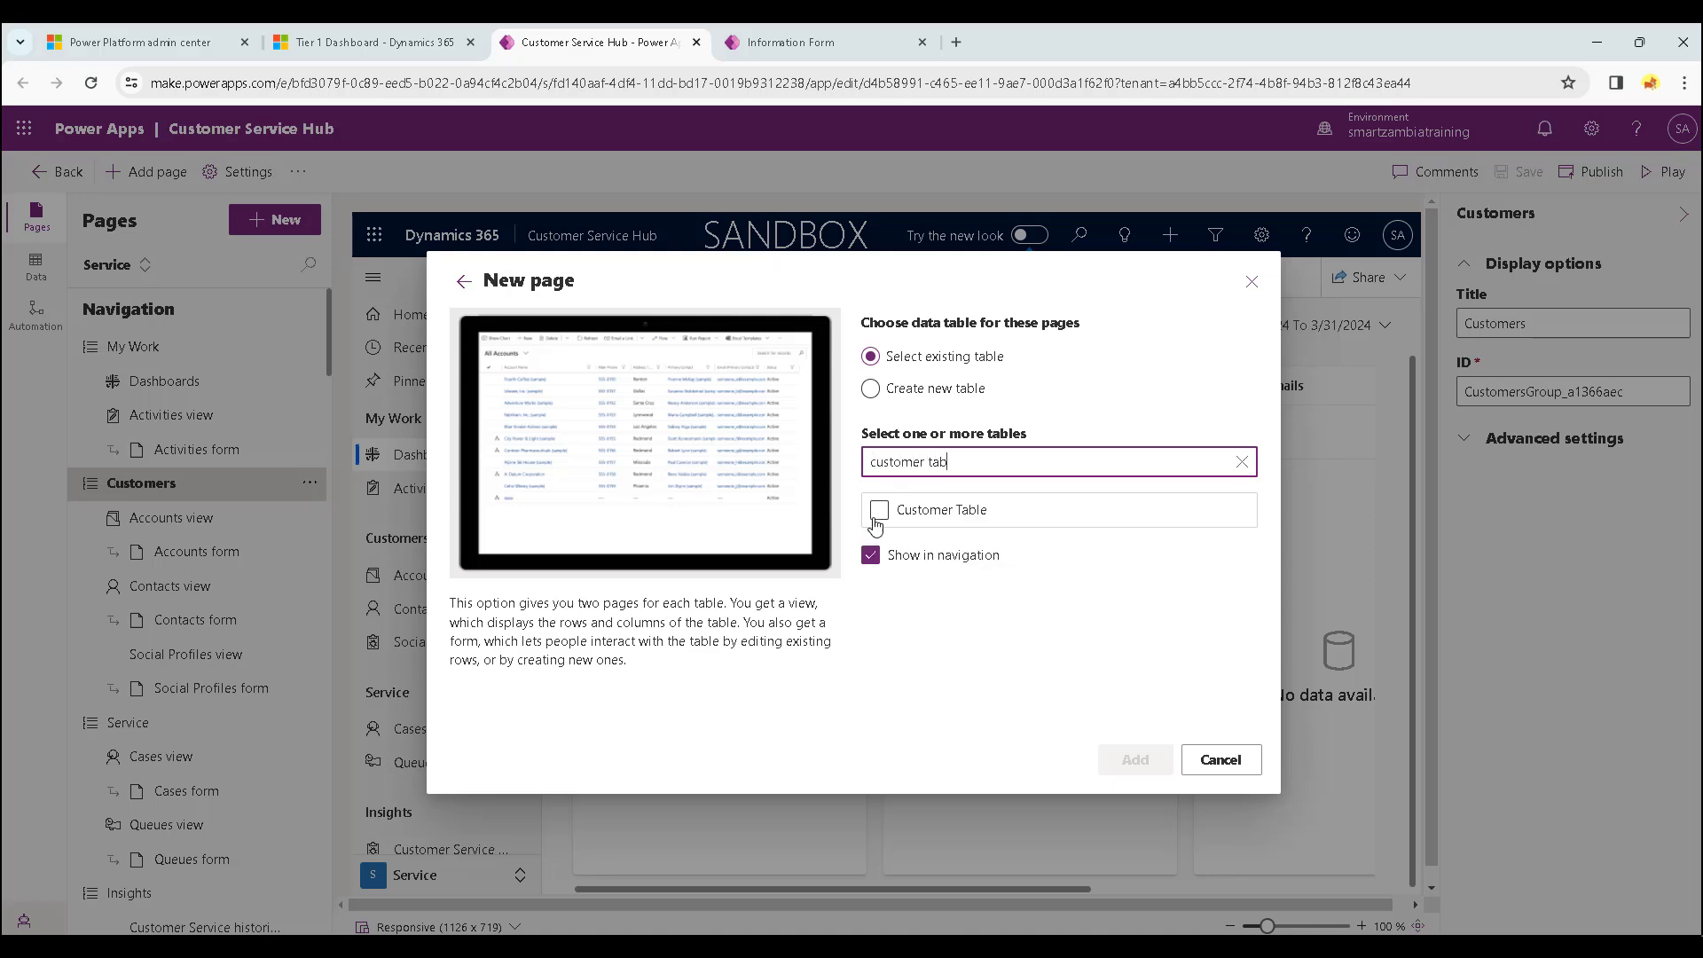
pyautogui.click(878, 520)
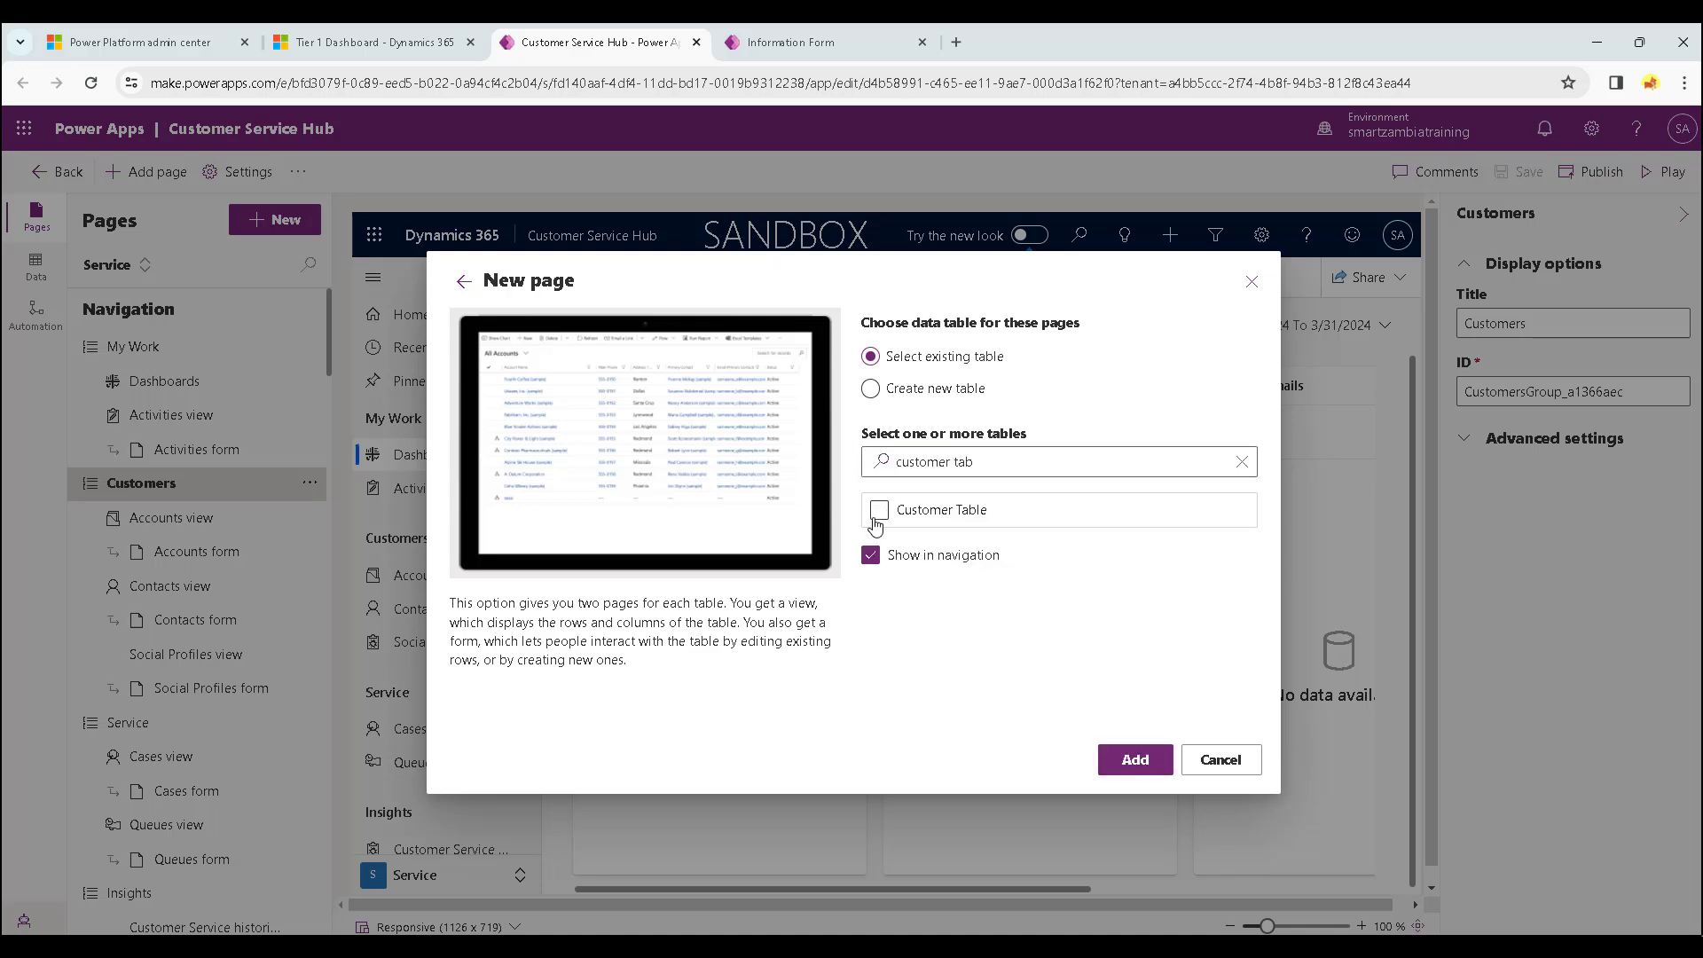
pyautogui.click(1136, 760)
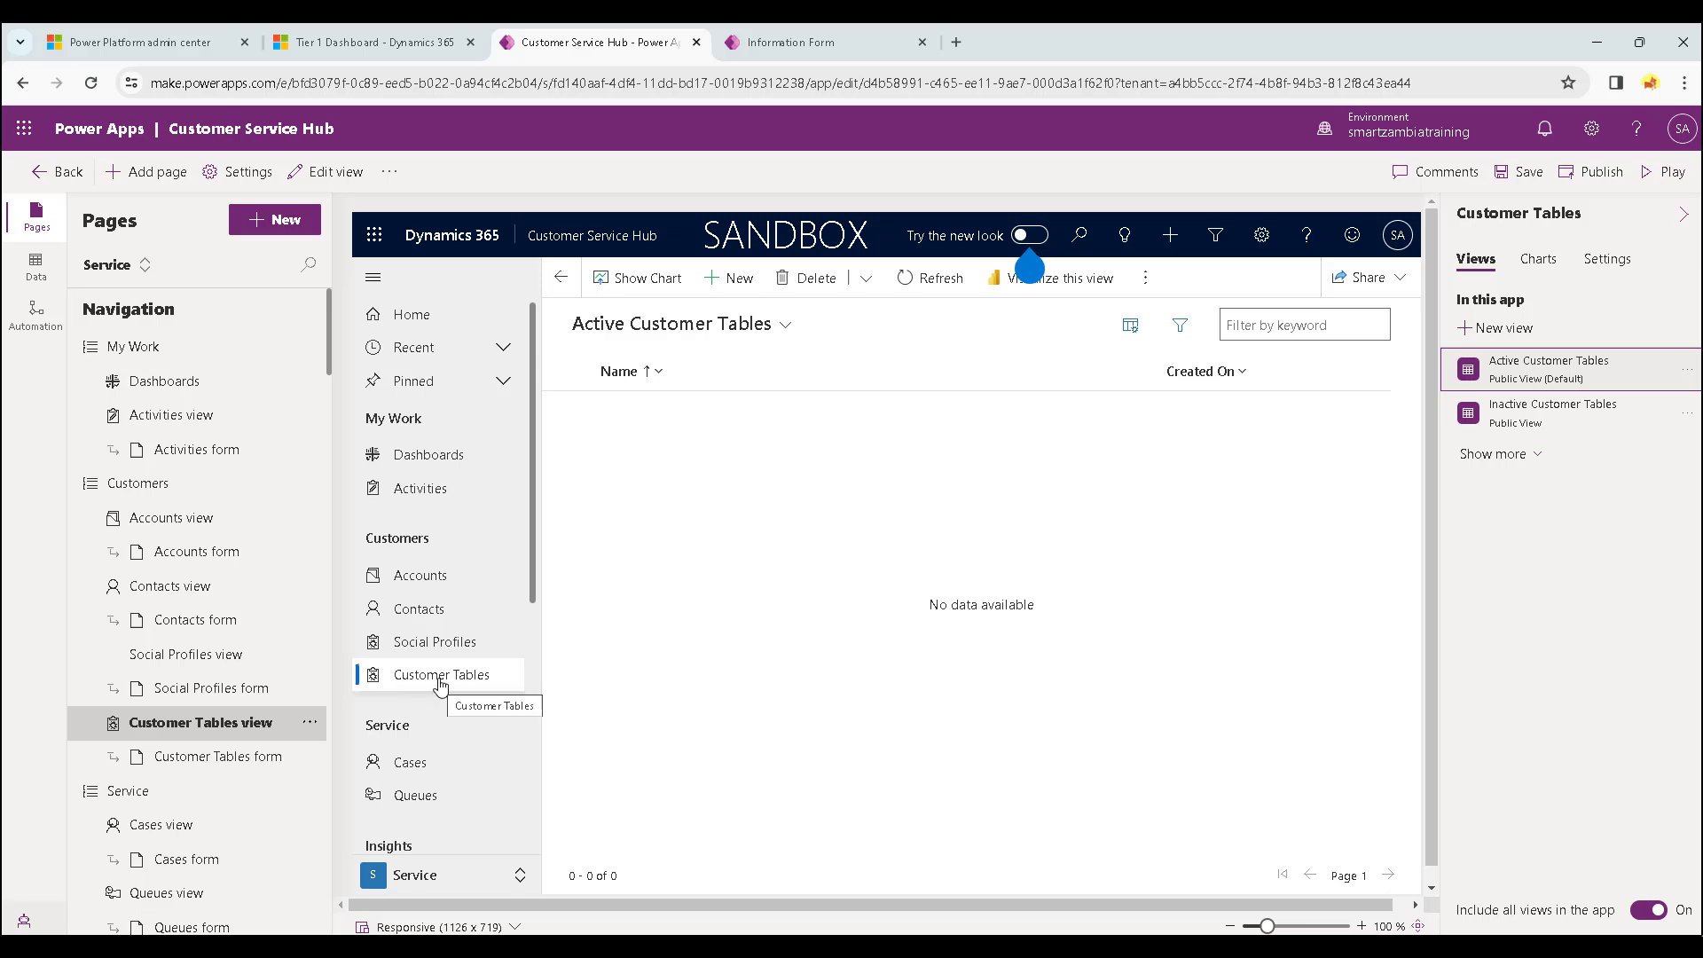
# Check the Customer Tables page in the app preview, save the Customer Service Hub app and leave the designer.
pyautogui.moveTo(438, 681); pyautogui.dragTo(570, 639)
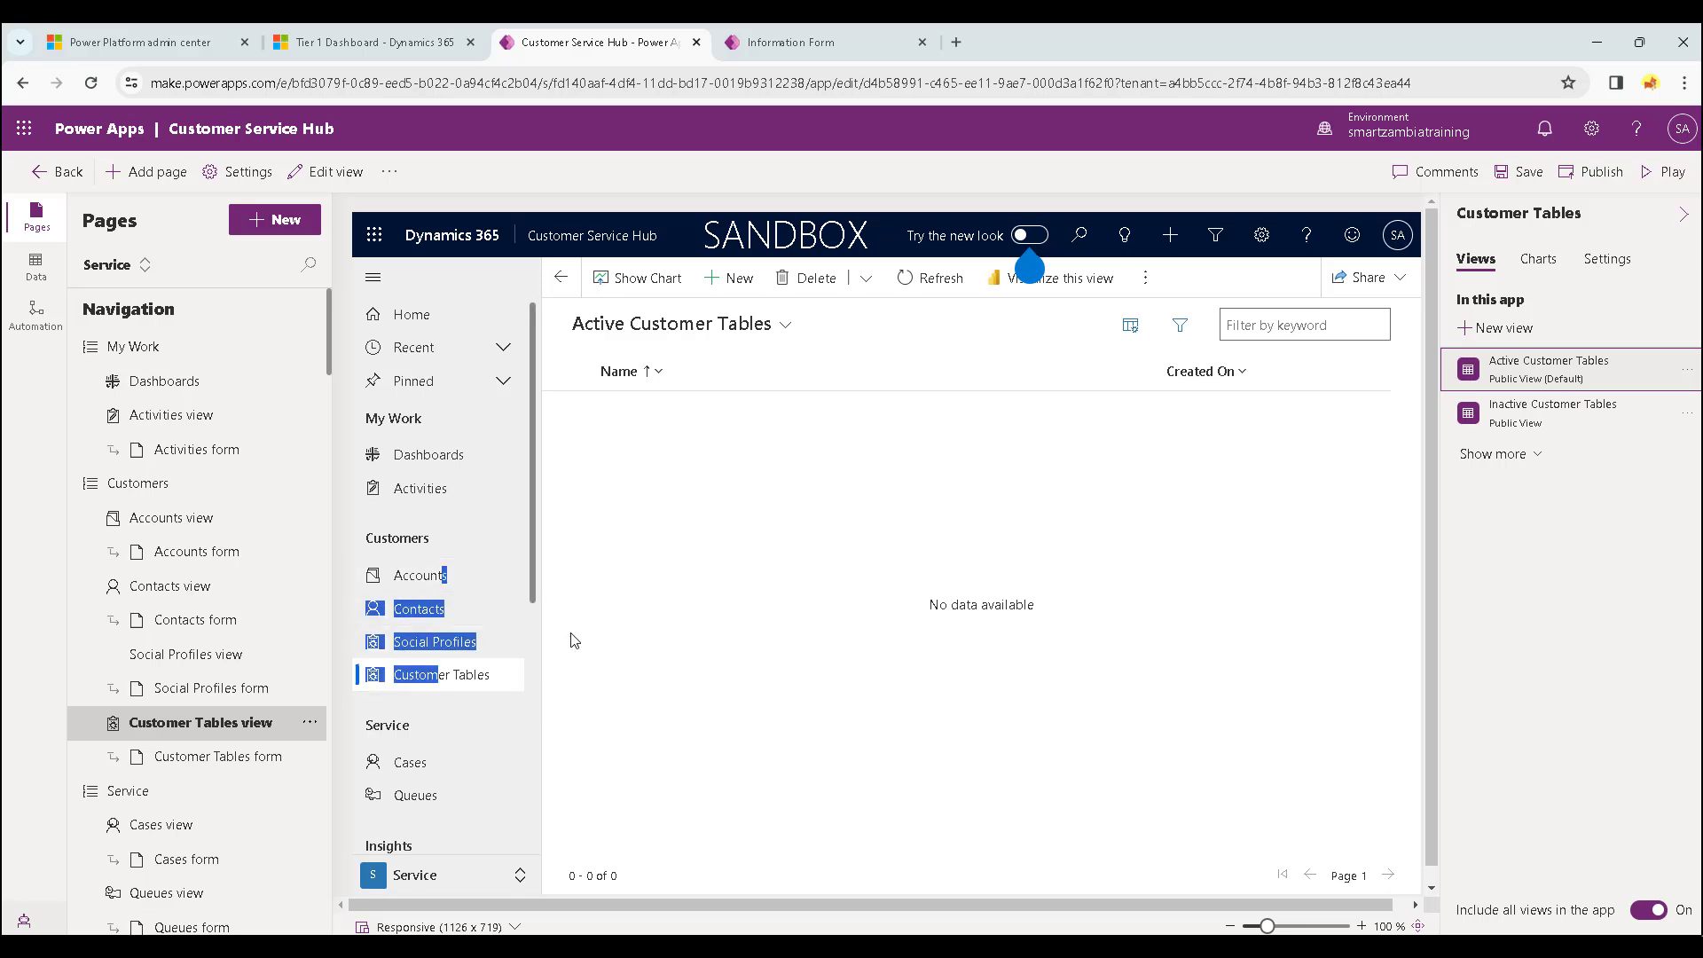
pyautogui.click(454, 680)
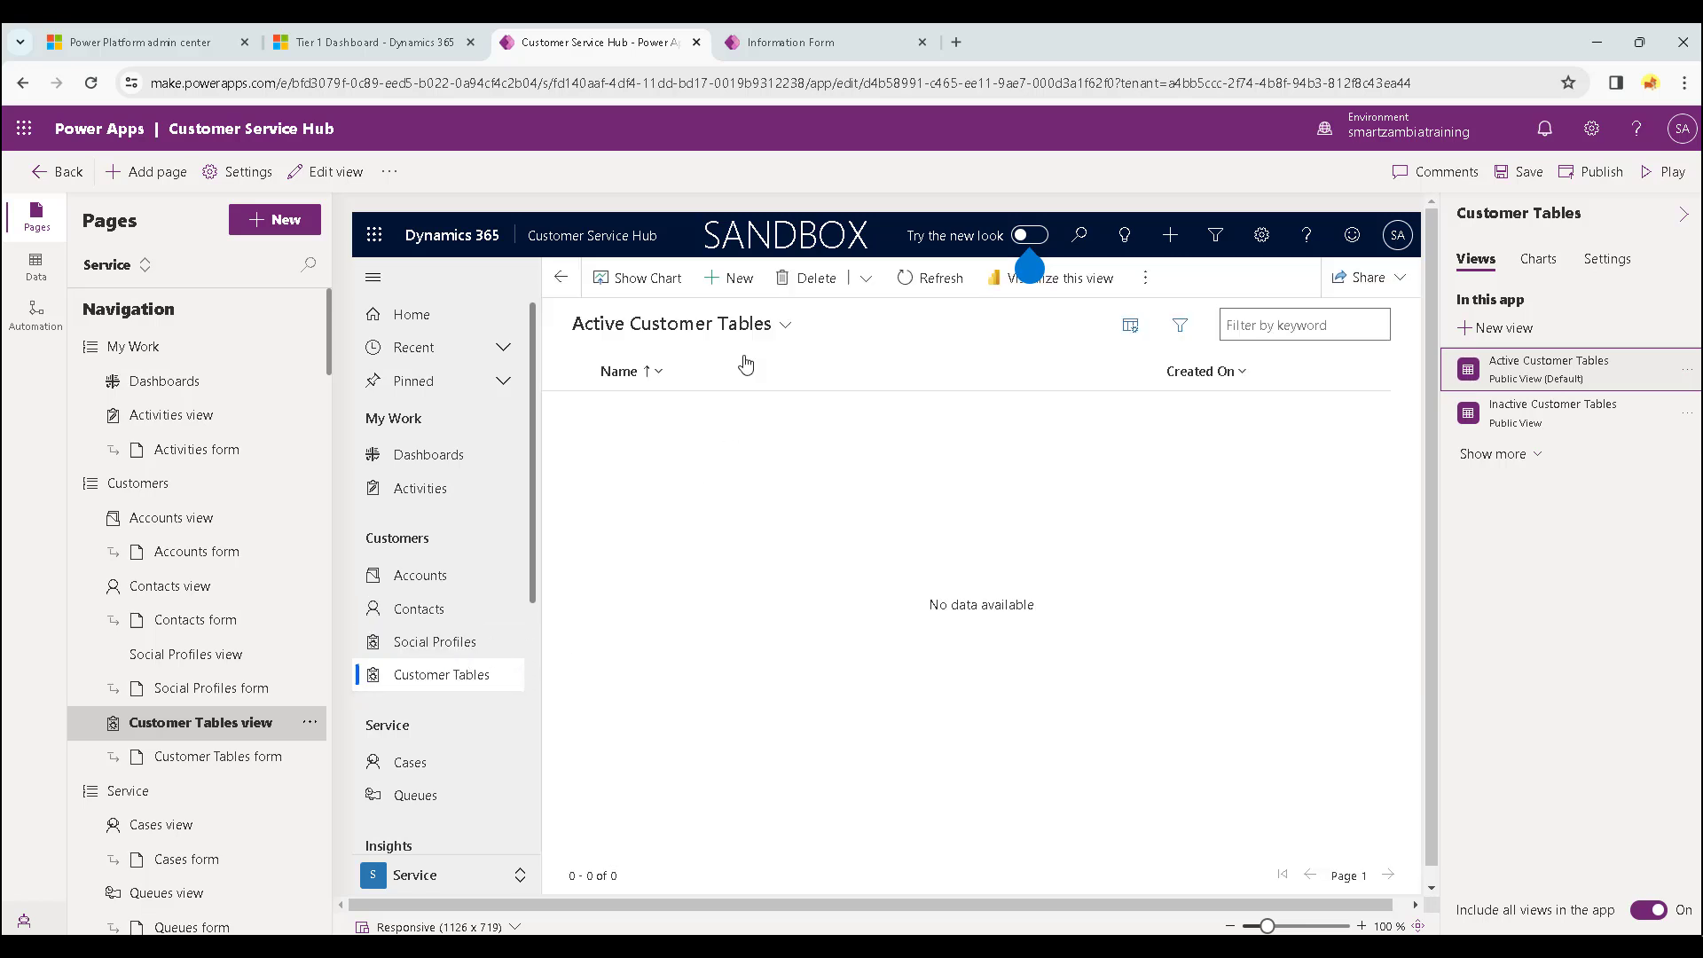
pyautogui.click(740, 278)
pyautogui.click(1527, 176)
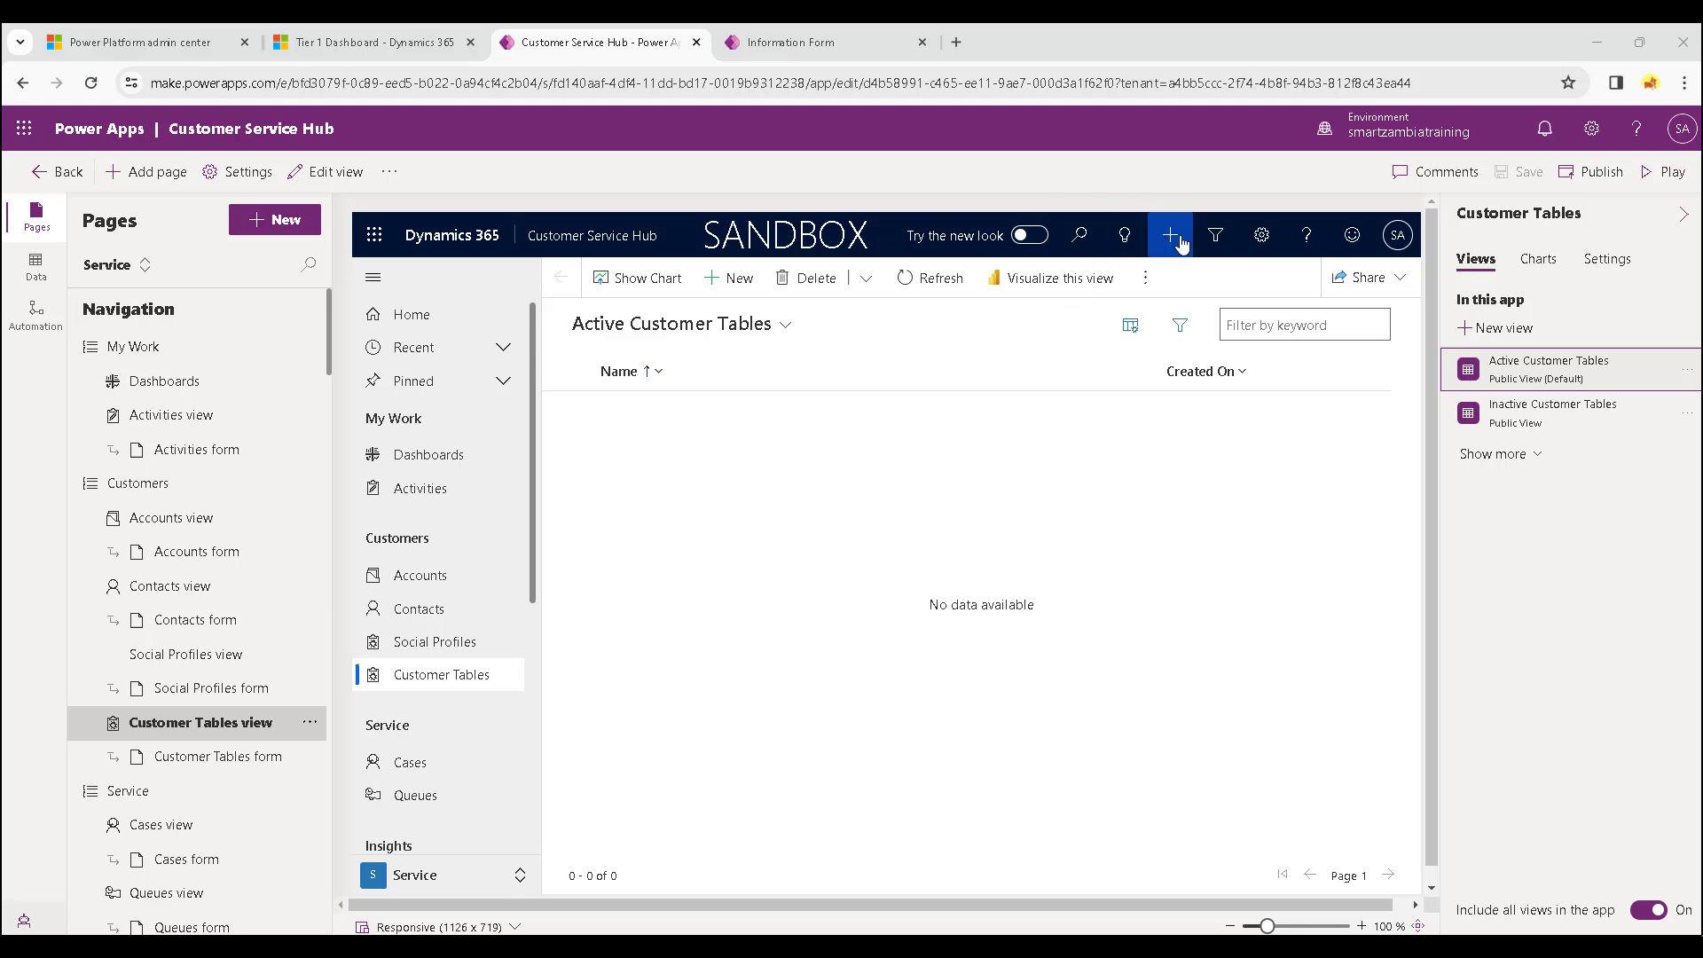
pyautogui.click(59, 173)
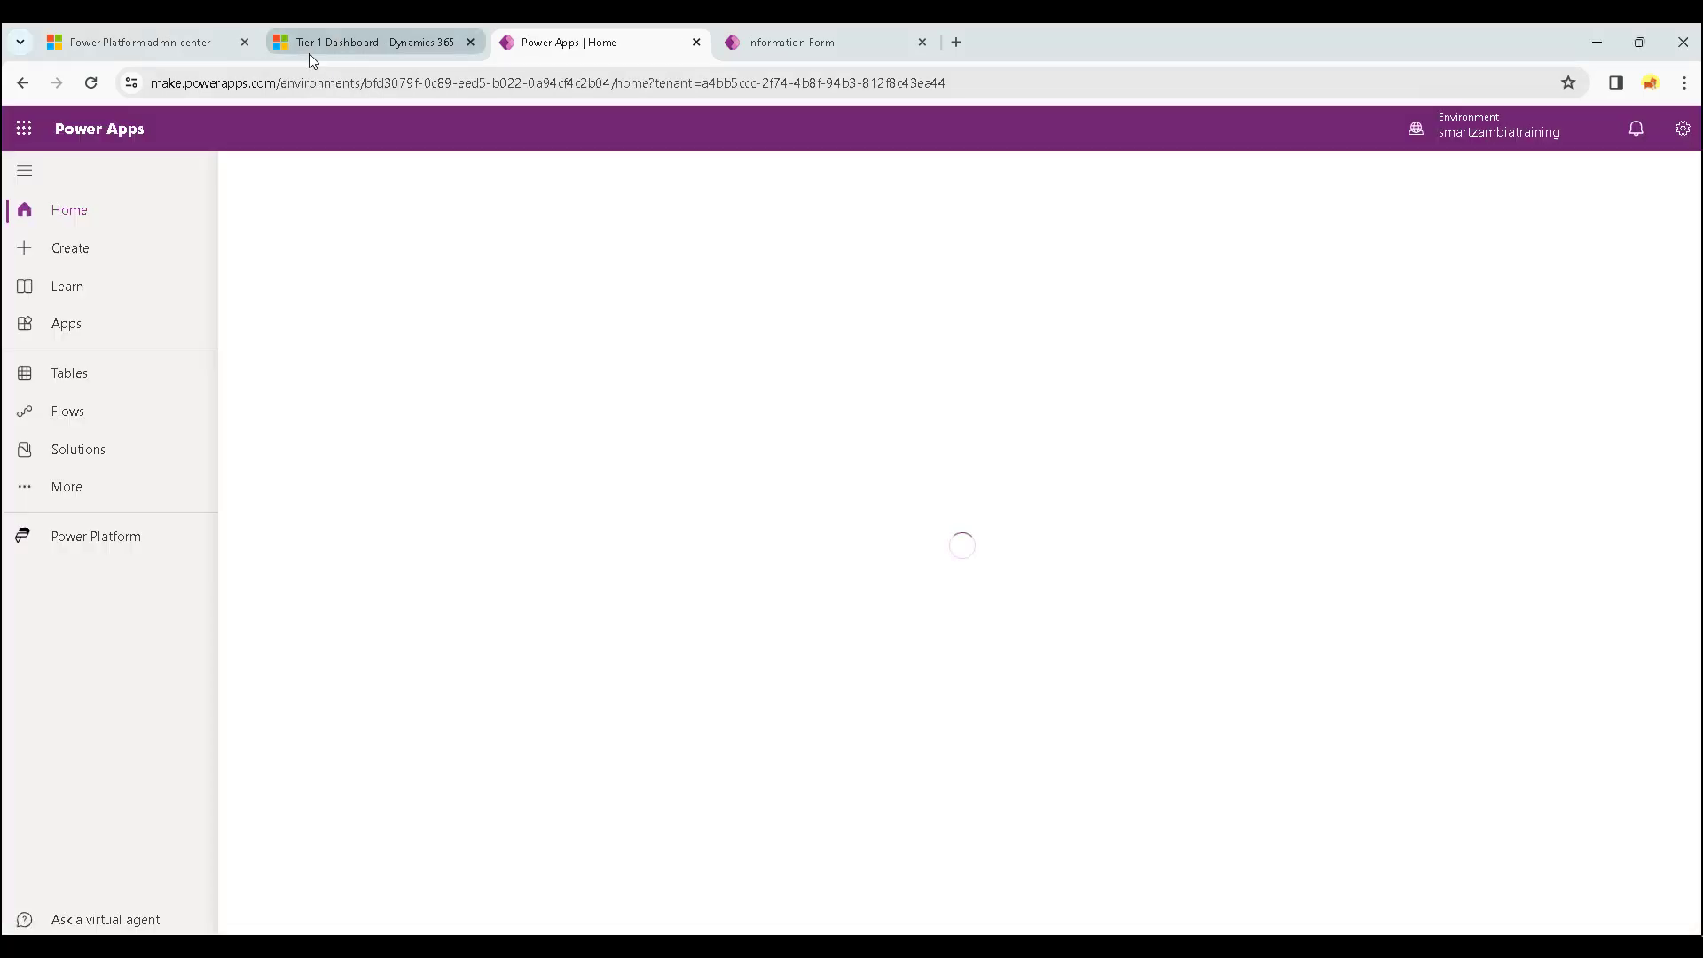
# Reopen Customer Service Hub in Dynamics 365, reload it and open its Customer Tables page.
pyautogui.click(340, 44)
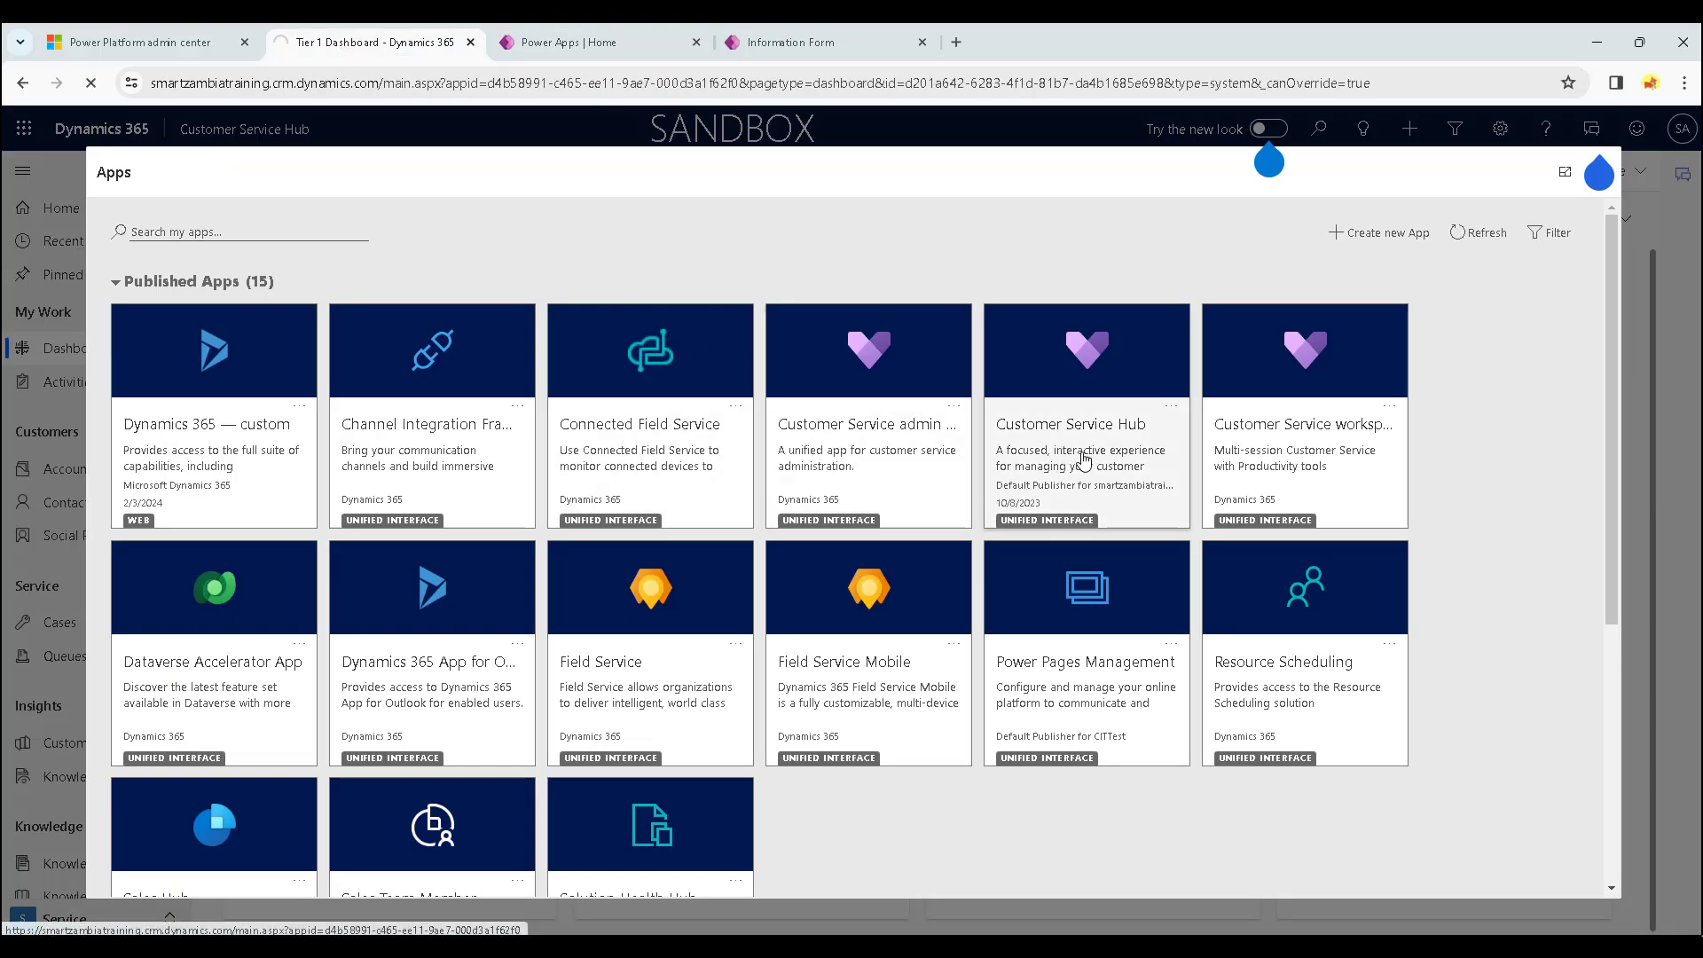
pyautogui.click(1084, 458)
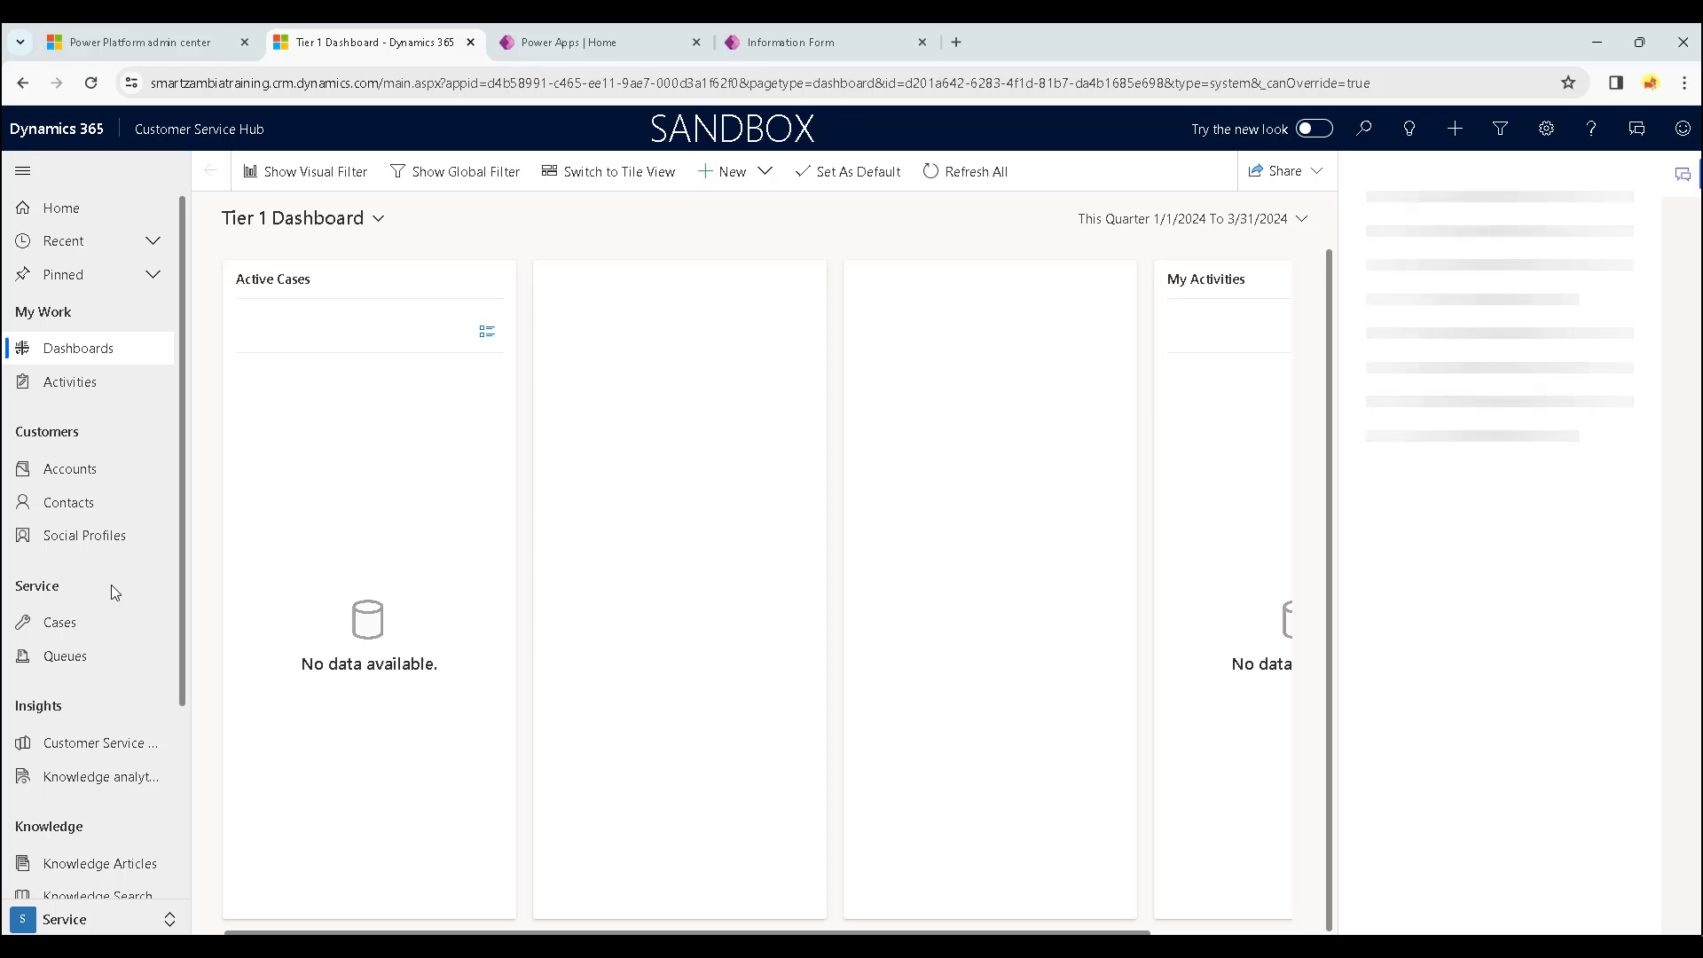
pyautogui.click(91, 84)
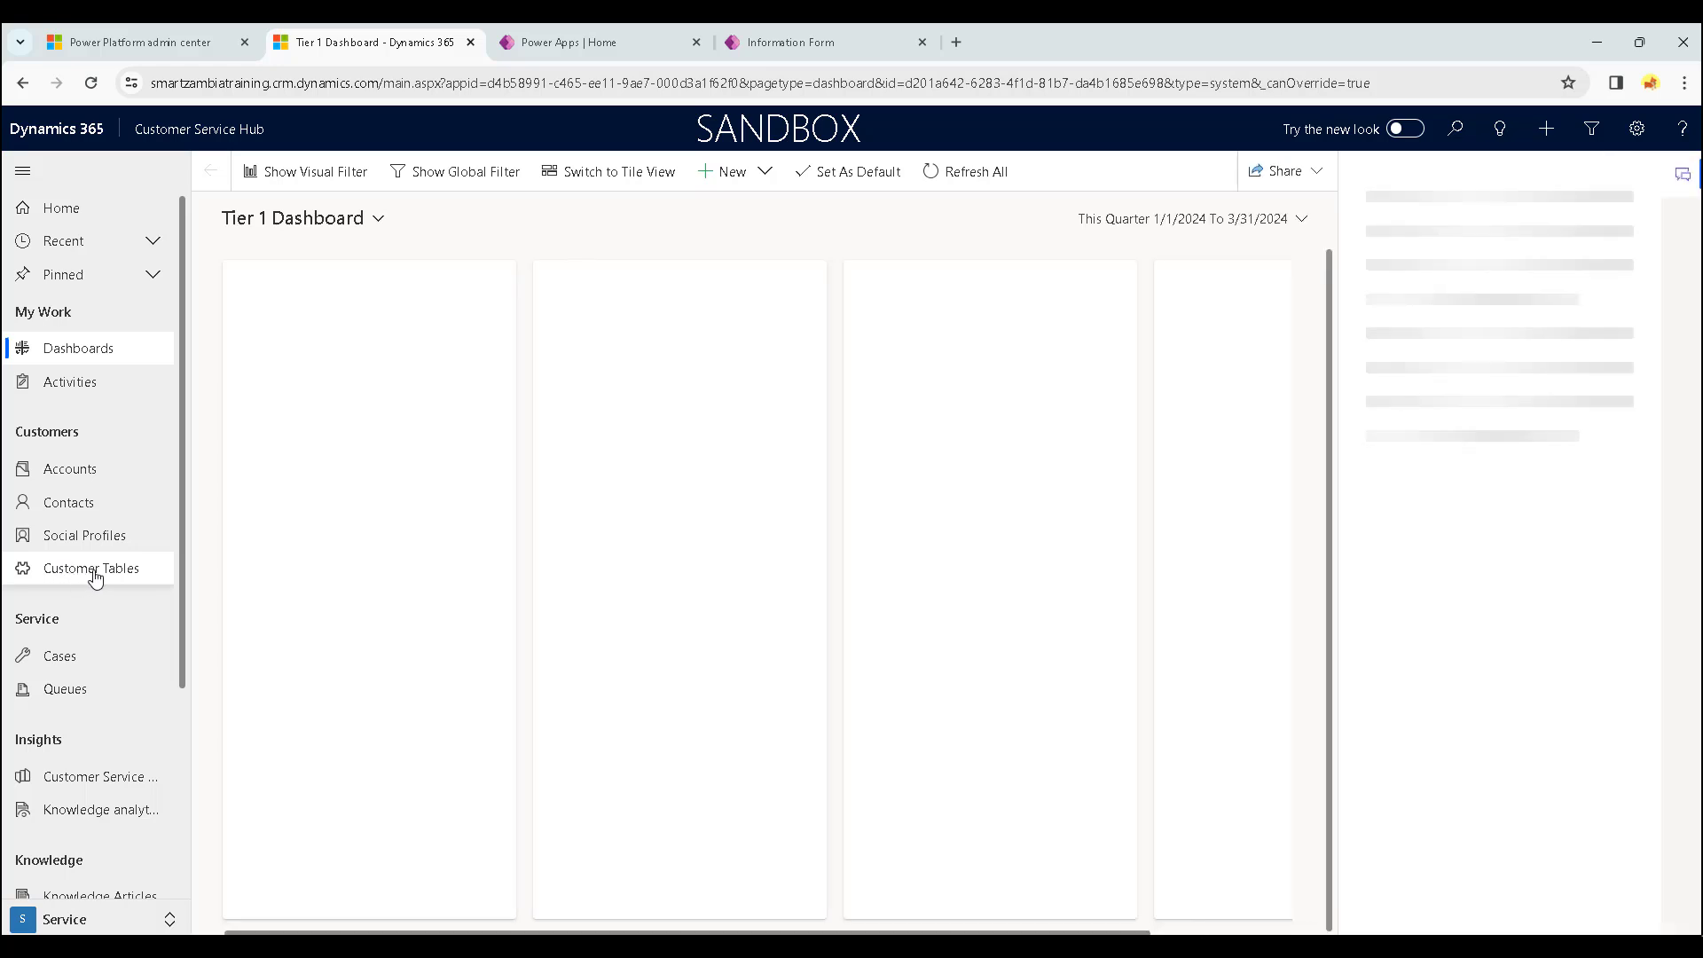
pyautogui.click(95, 576)
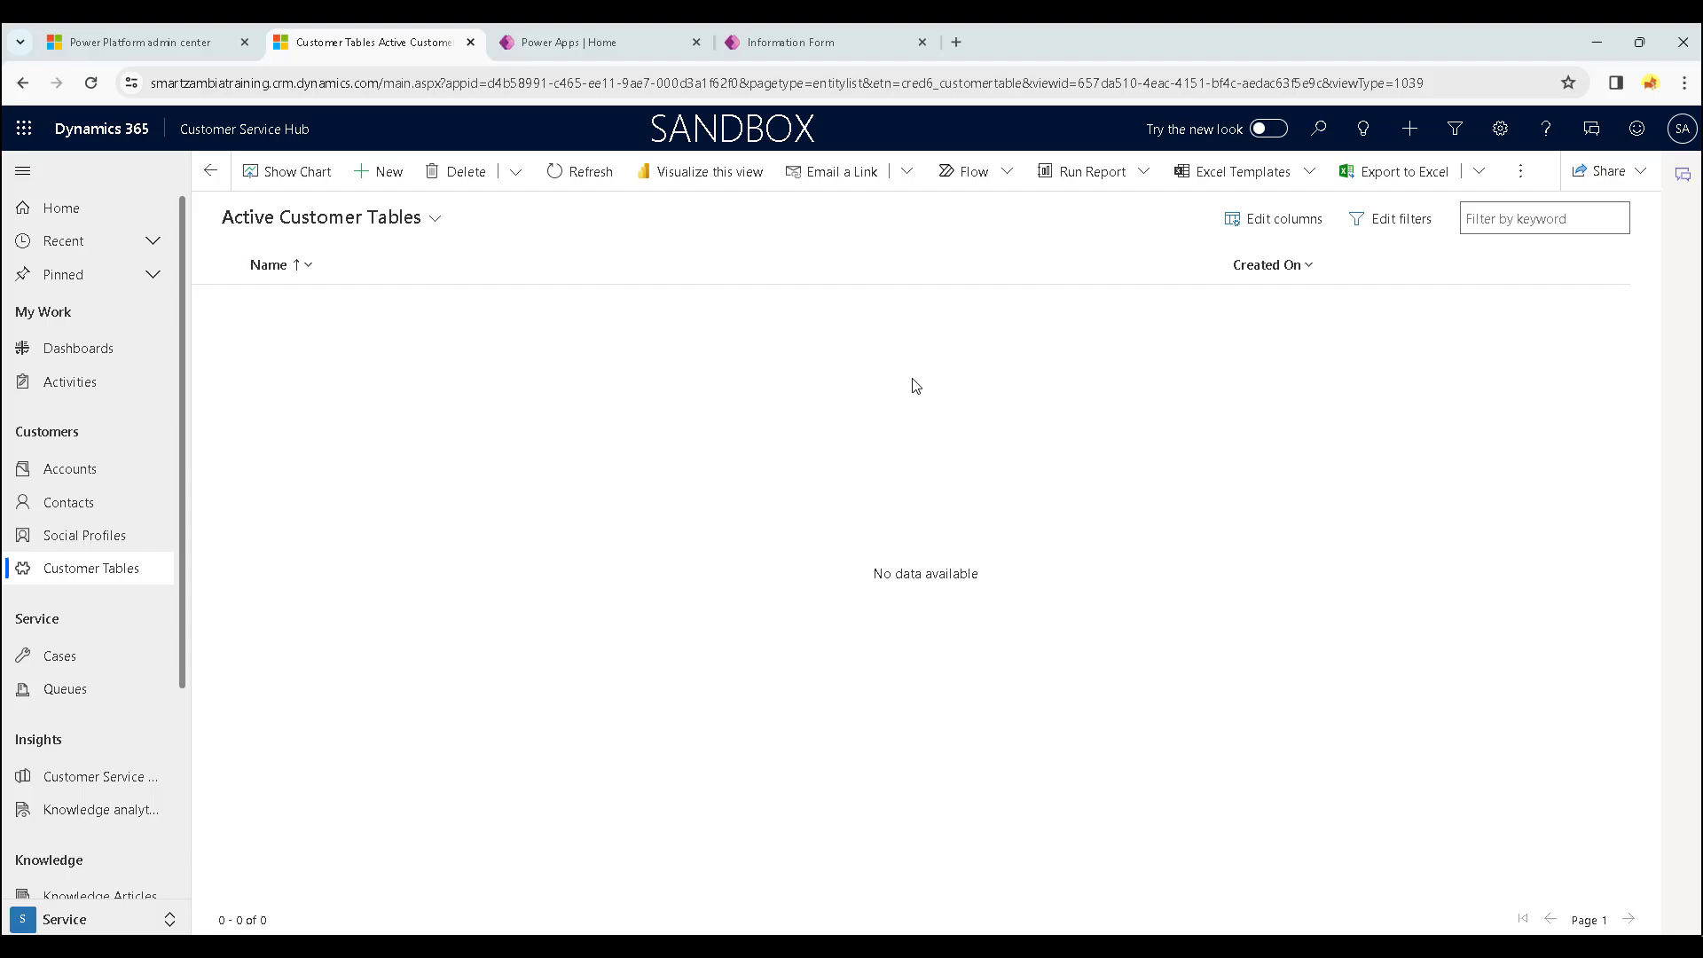
# Return to the Power Apps home page.
pyautogui.click(584, 50)
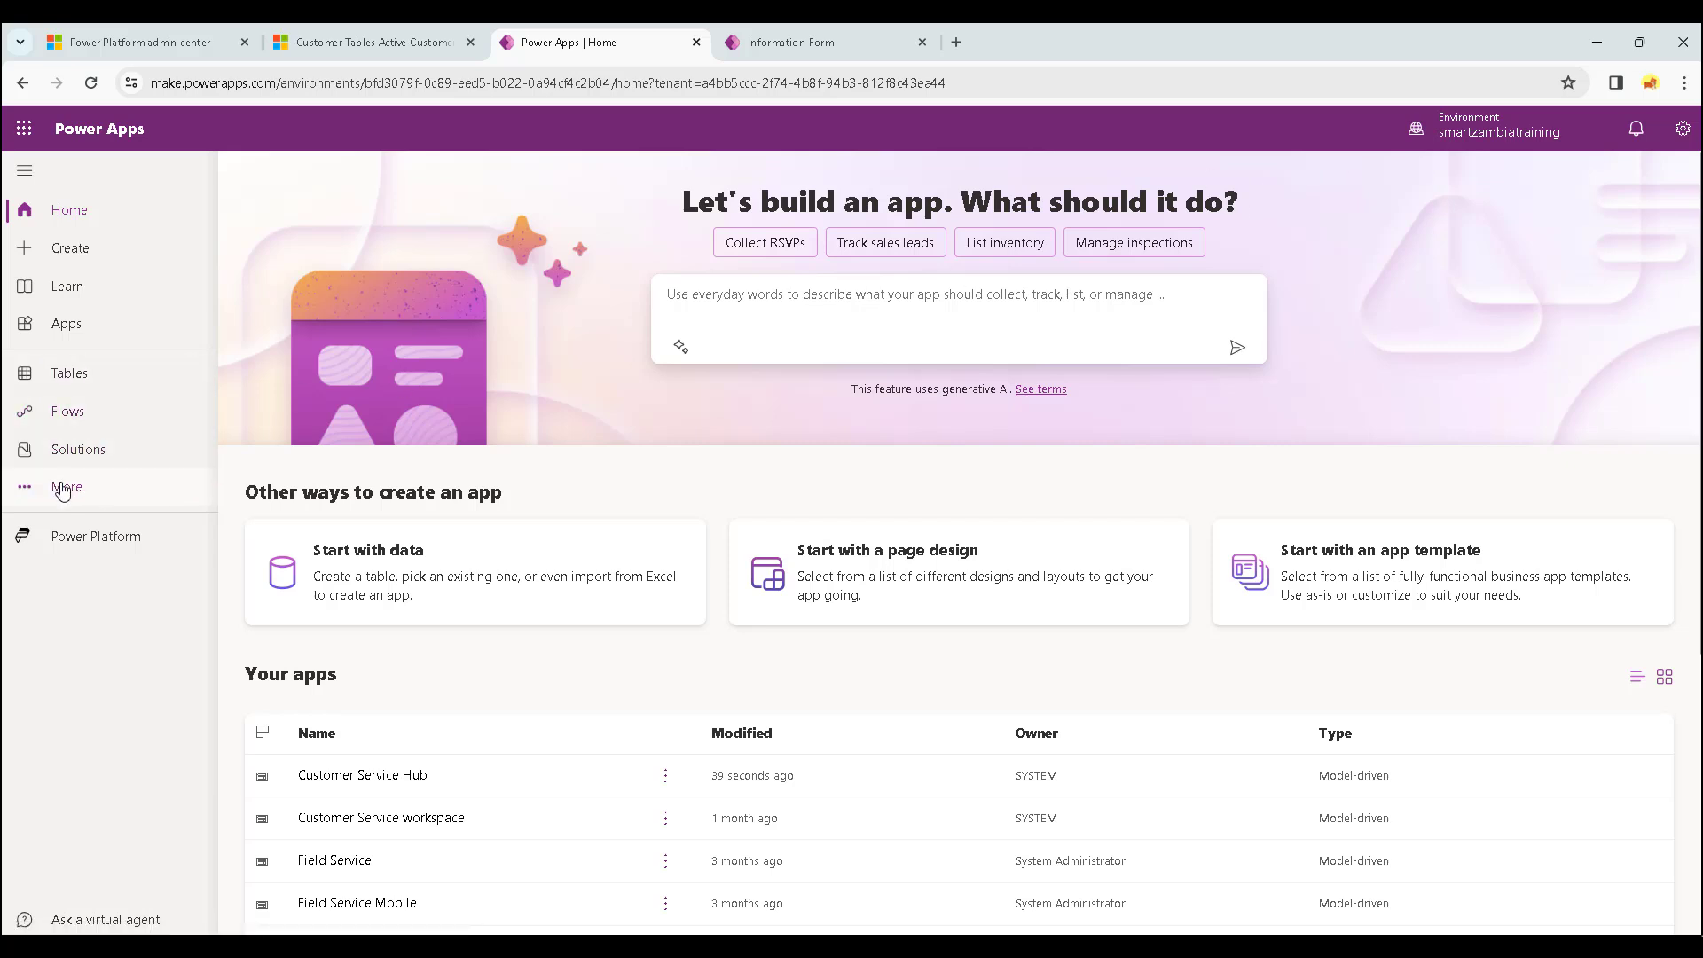
# Open the DataUpsert solution and view the keys defined on Customer Table.
pyautogui.click(86, 453)
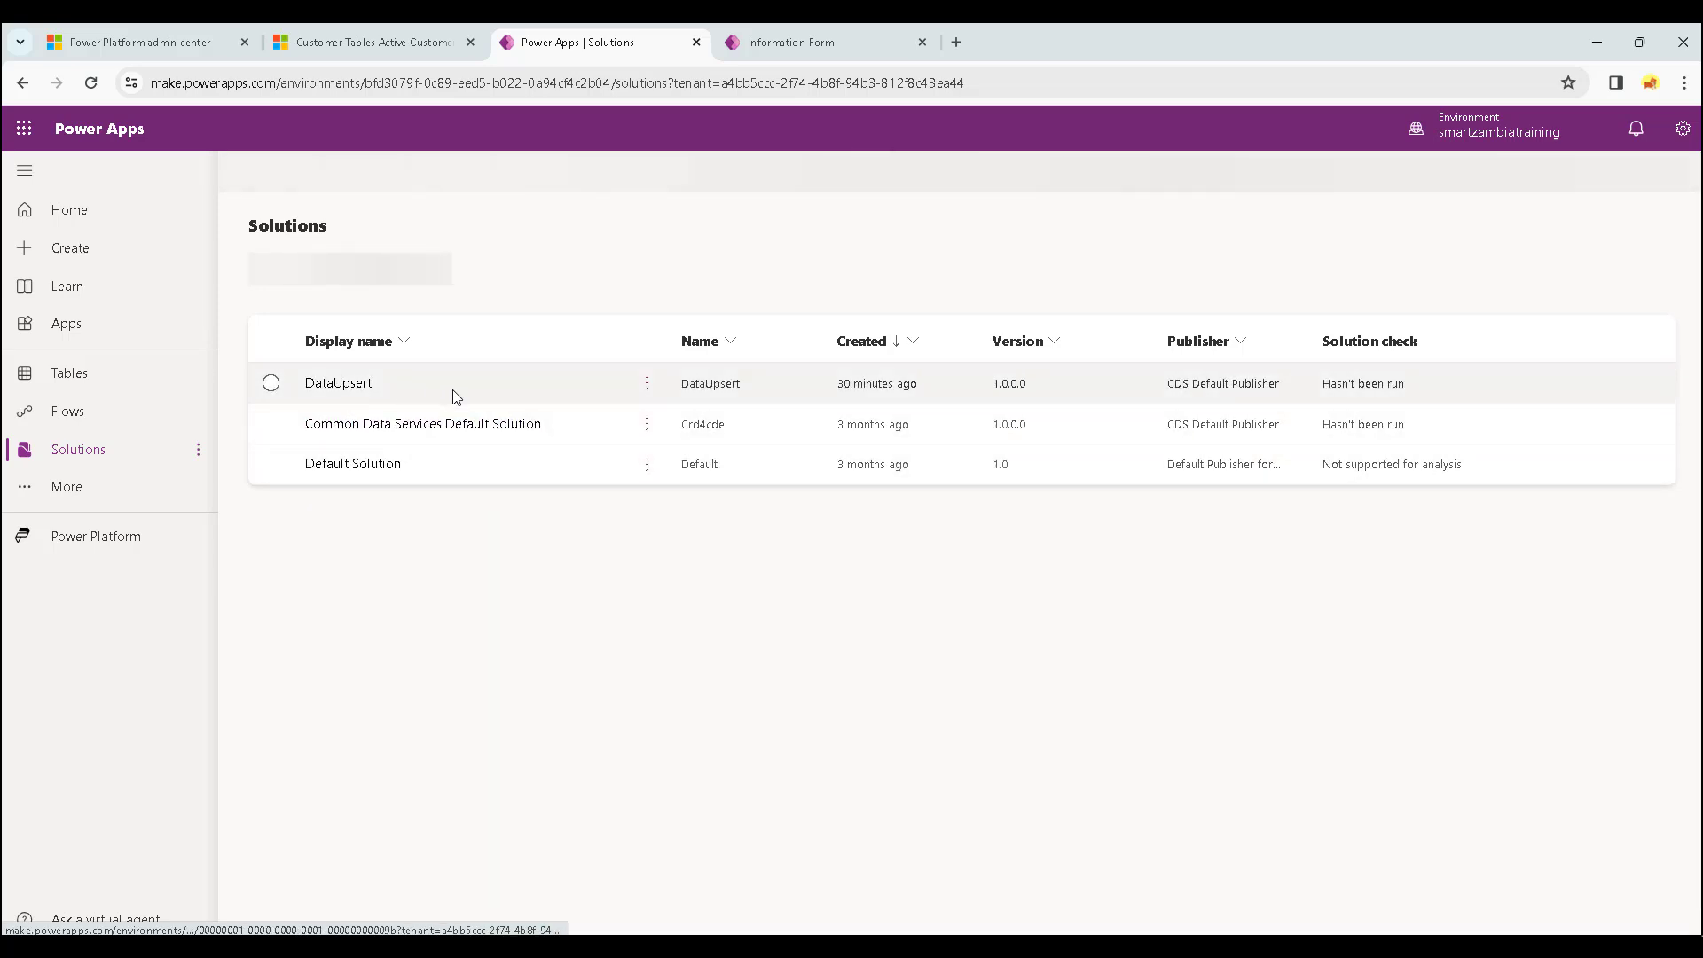
pyautogui.click(355, 388)
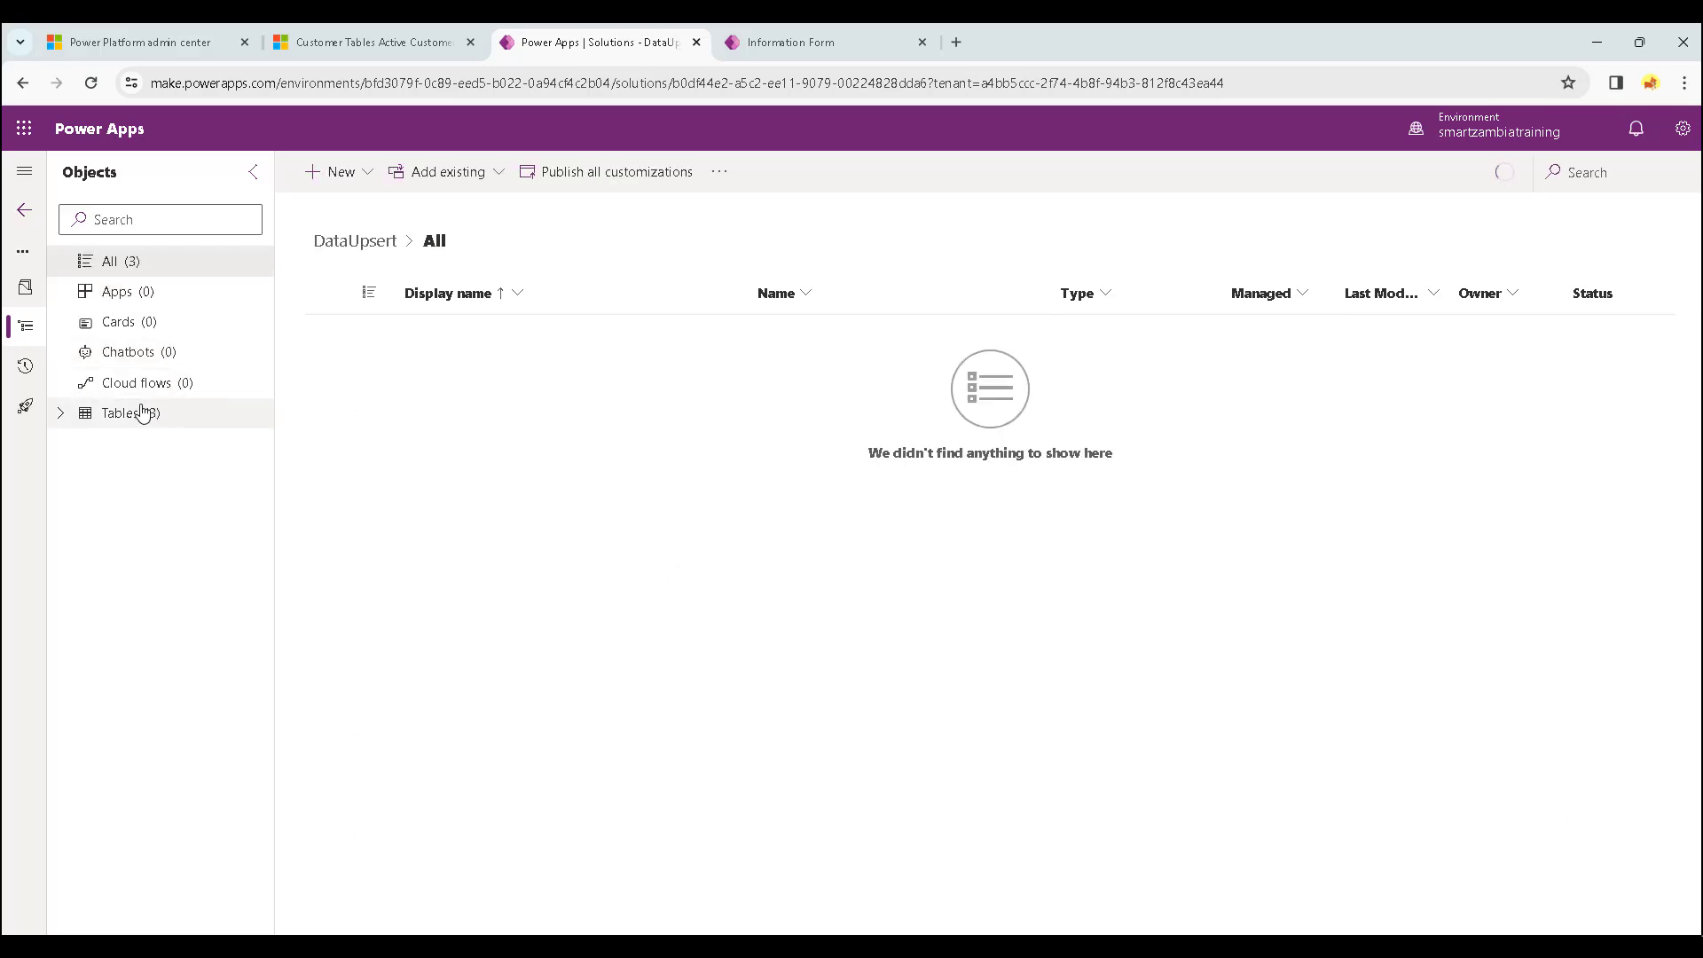
pyautogui.click(62, 415)
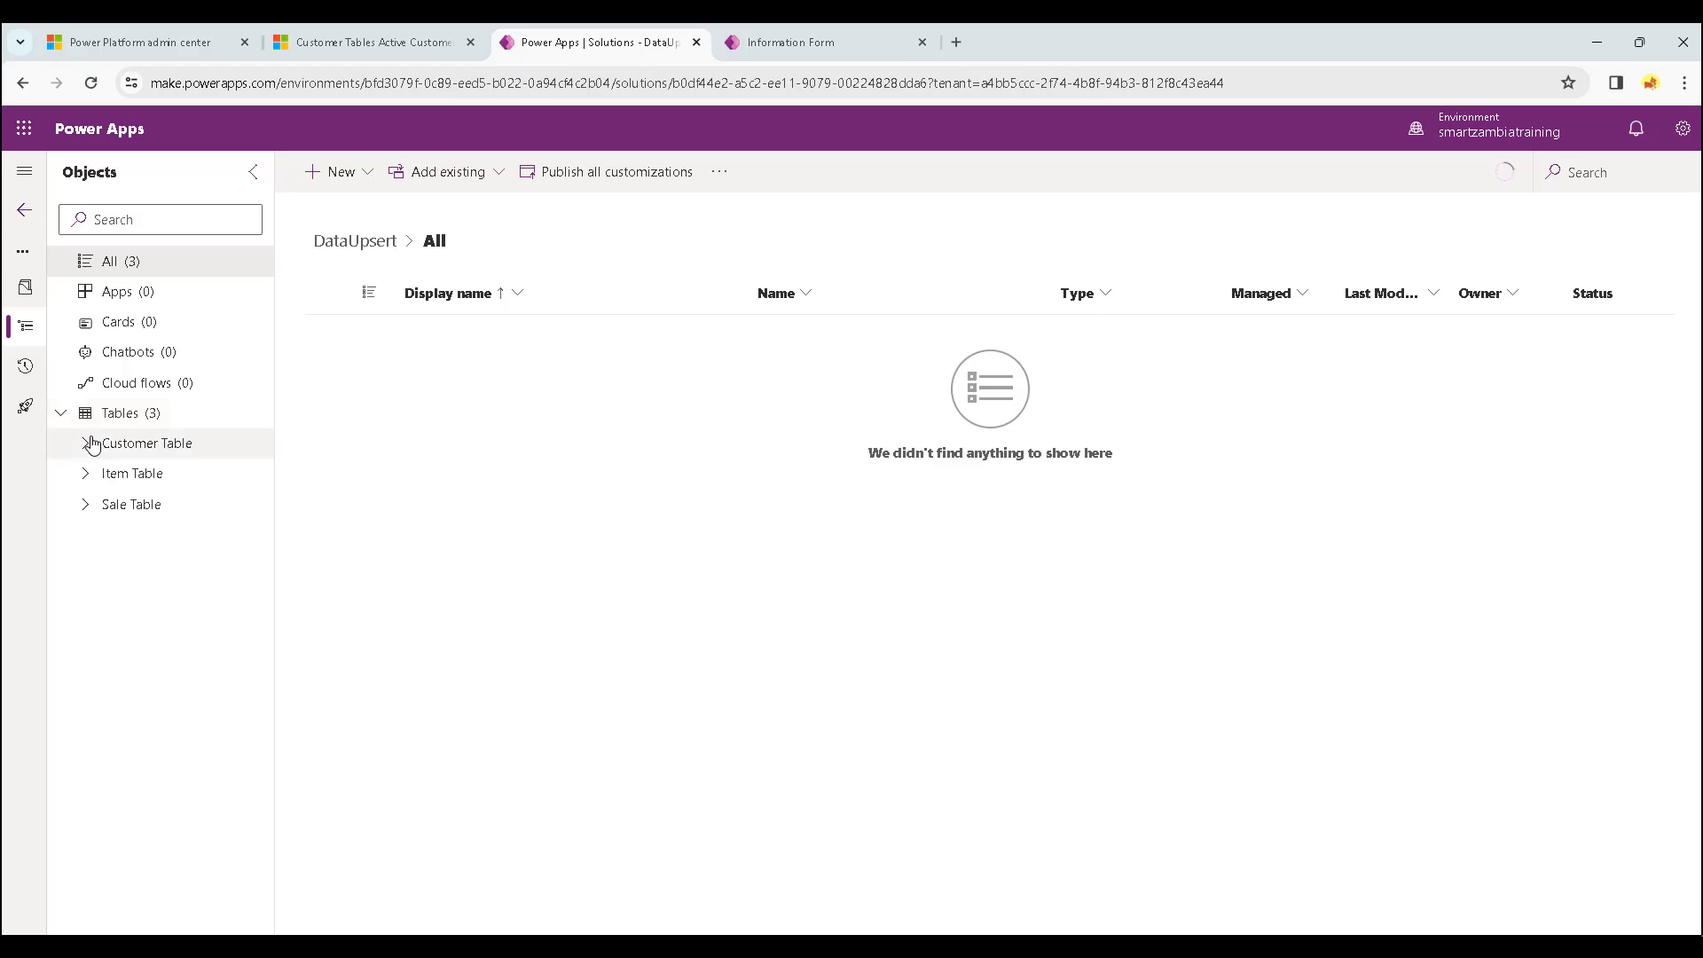
pyautogui.click(85, 442)
pyautogui.click(167, 534)
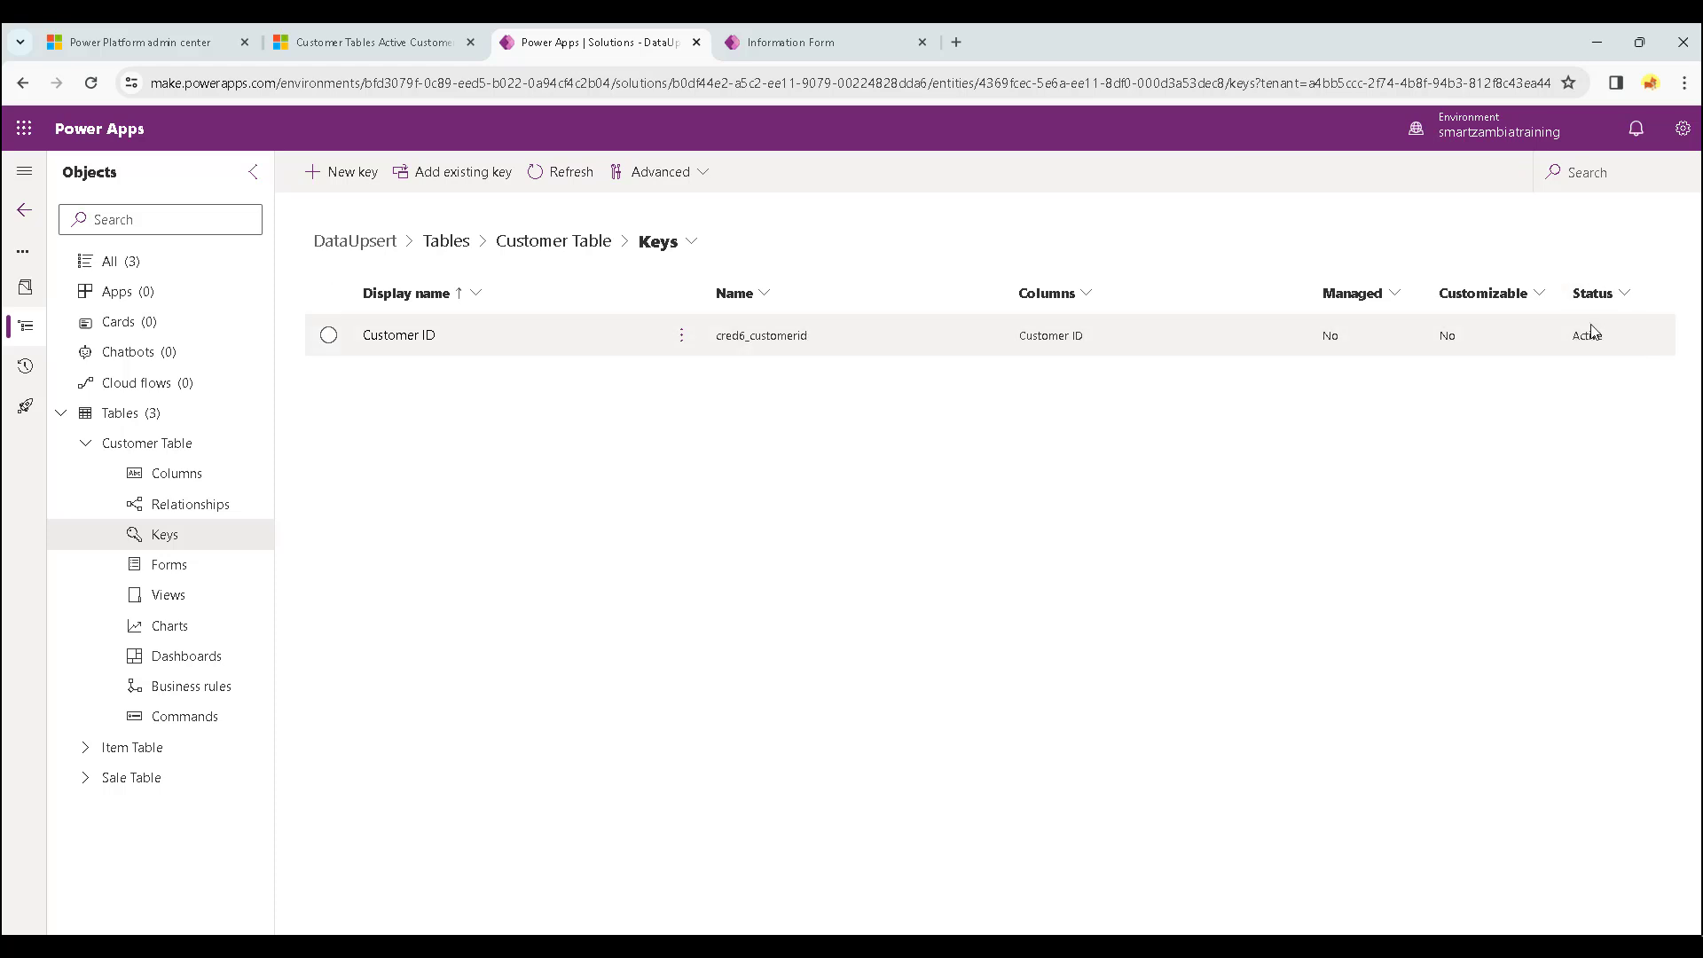
# Check the keys of Item Table and Sale Table, then collapse all three tables in the object tree.
pyautogui.click(86, 748)
pyautogui.scroll(-2, 177, 728)
pyautogui.click(177, 715)
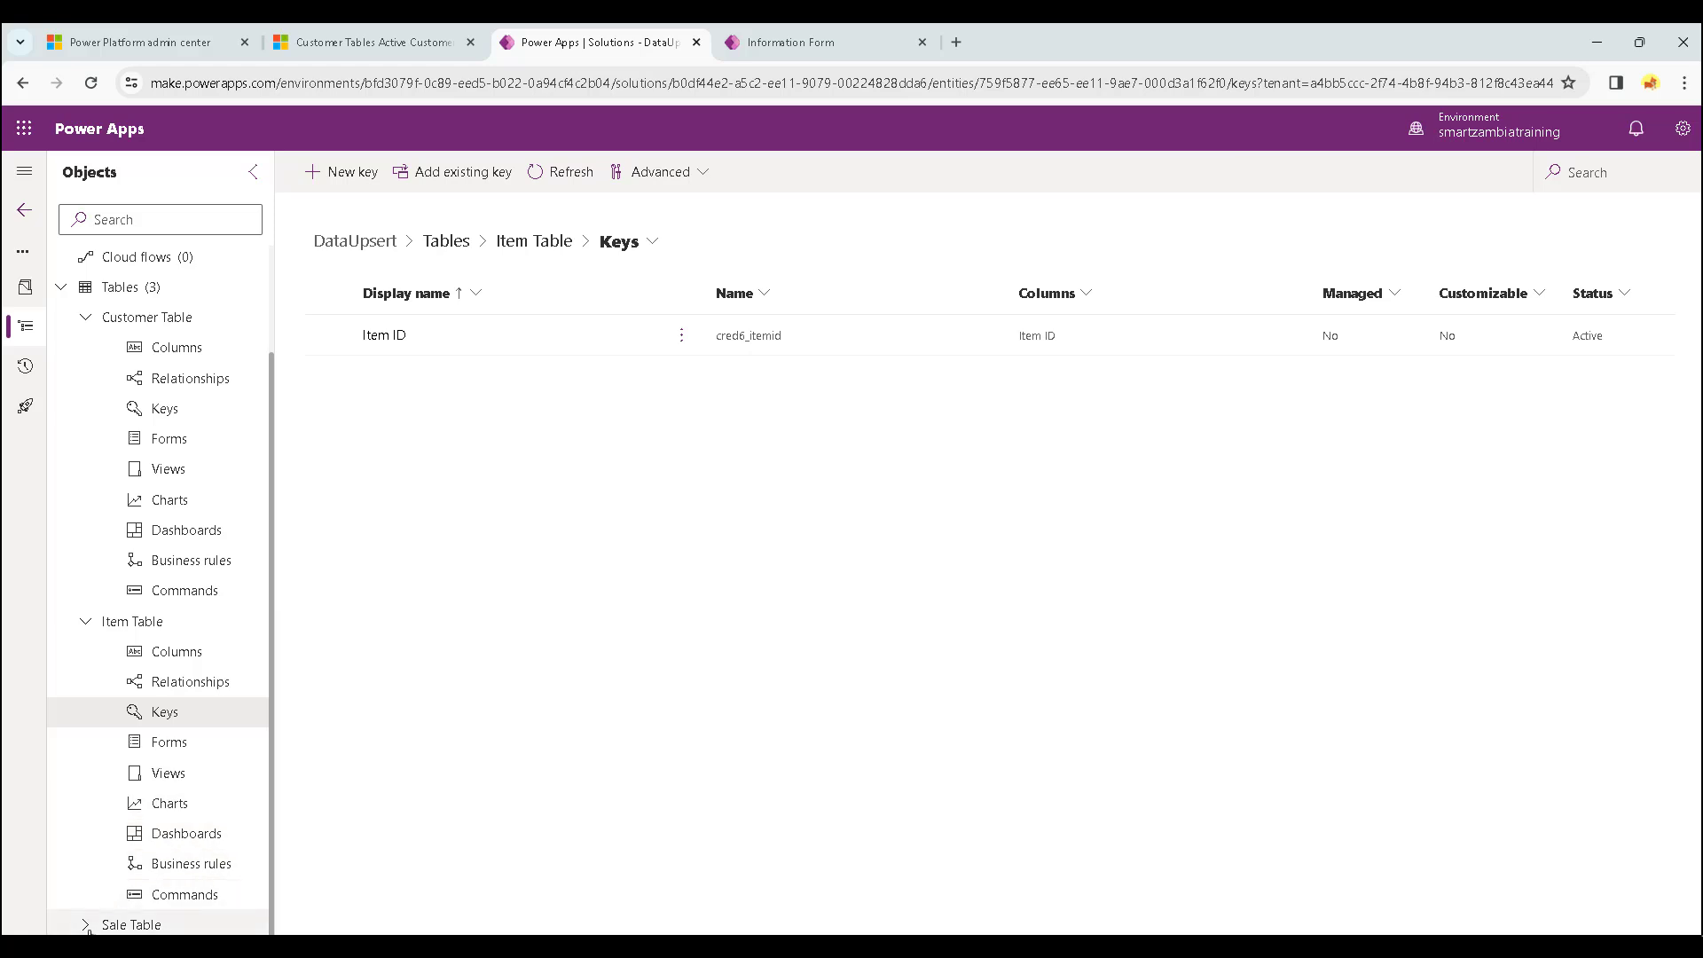
pyautogui.click(89, 926)
pyautogui.scroll(-3, 170, 816)
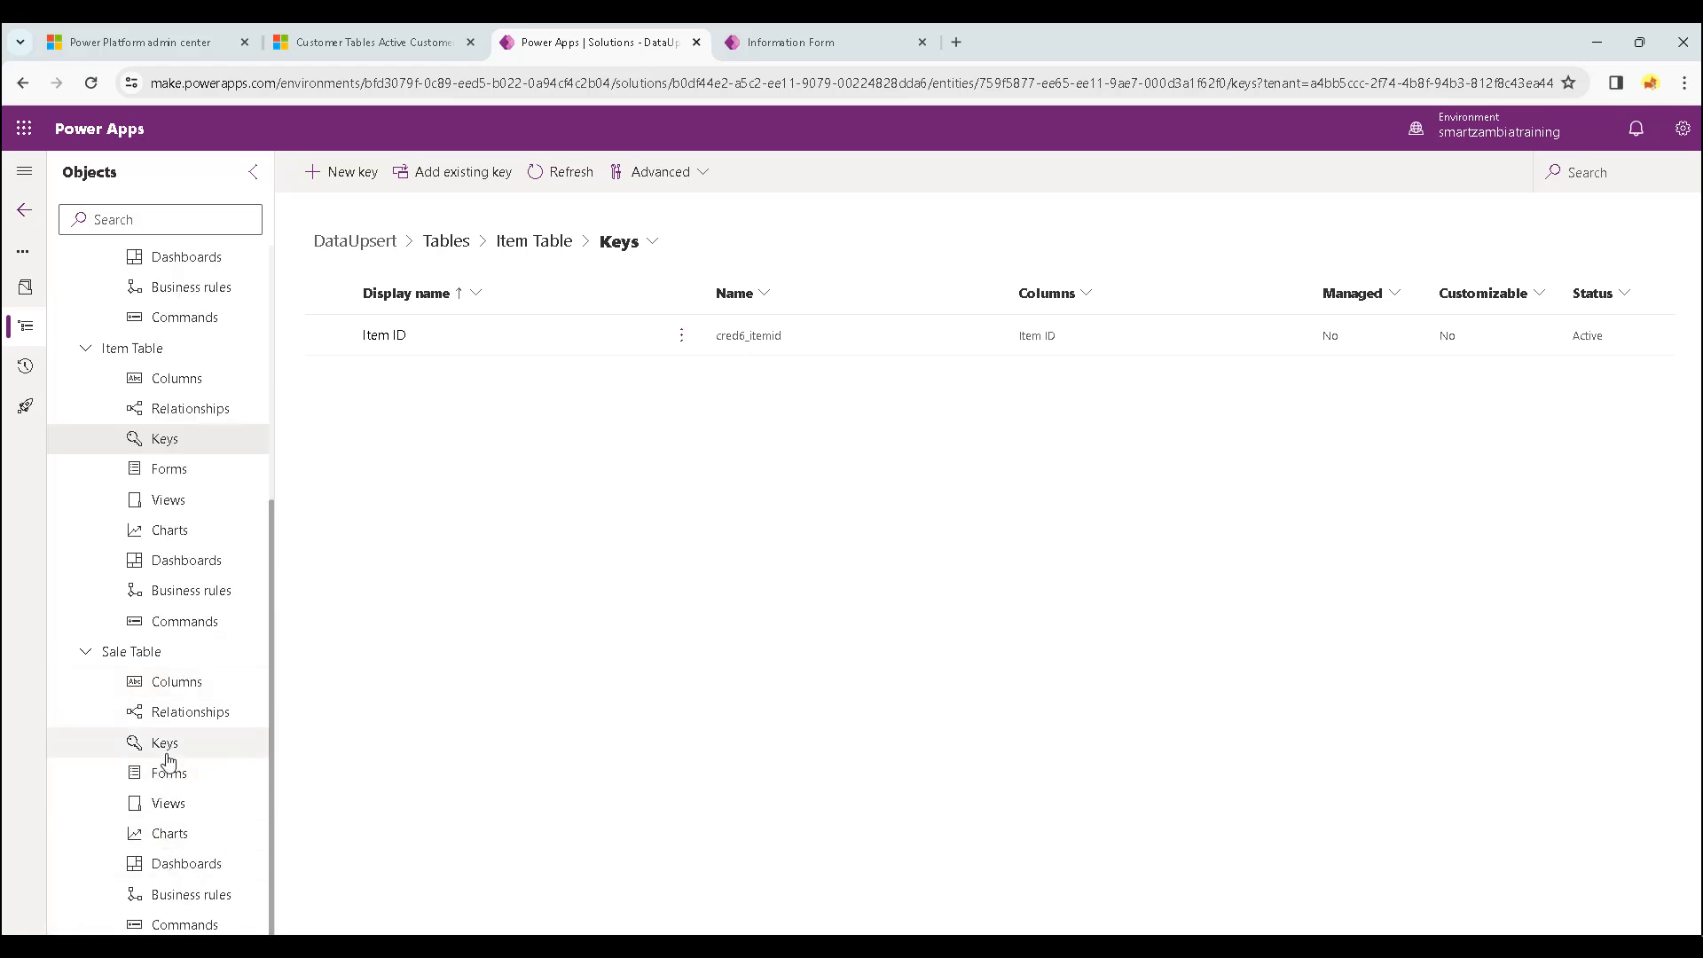
pyautogui.click(167, 752)
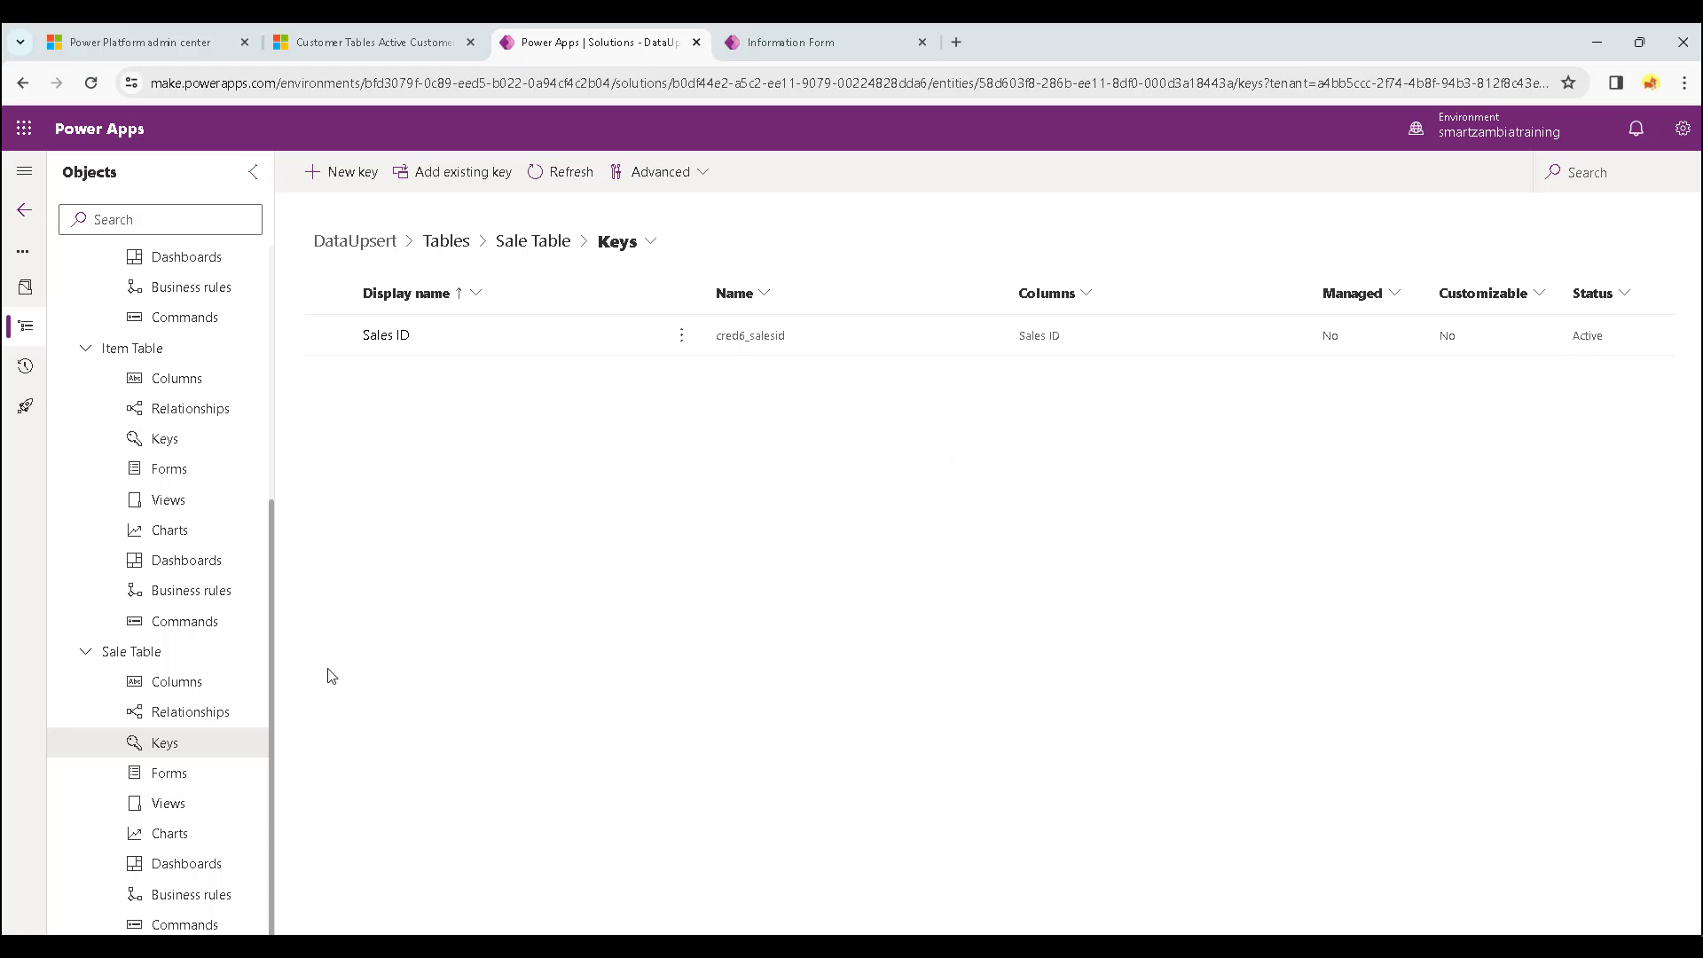
pyautogui.click(89, 654)
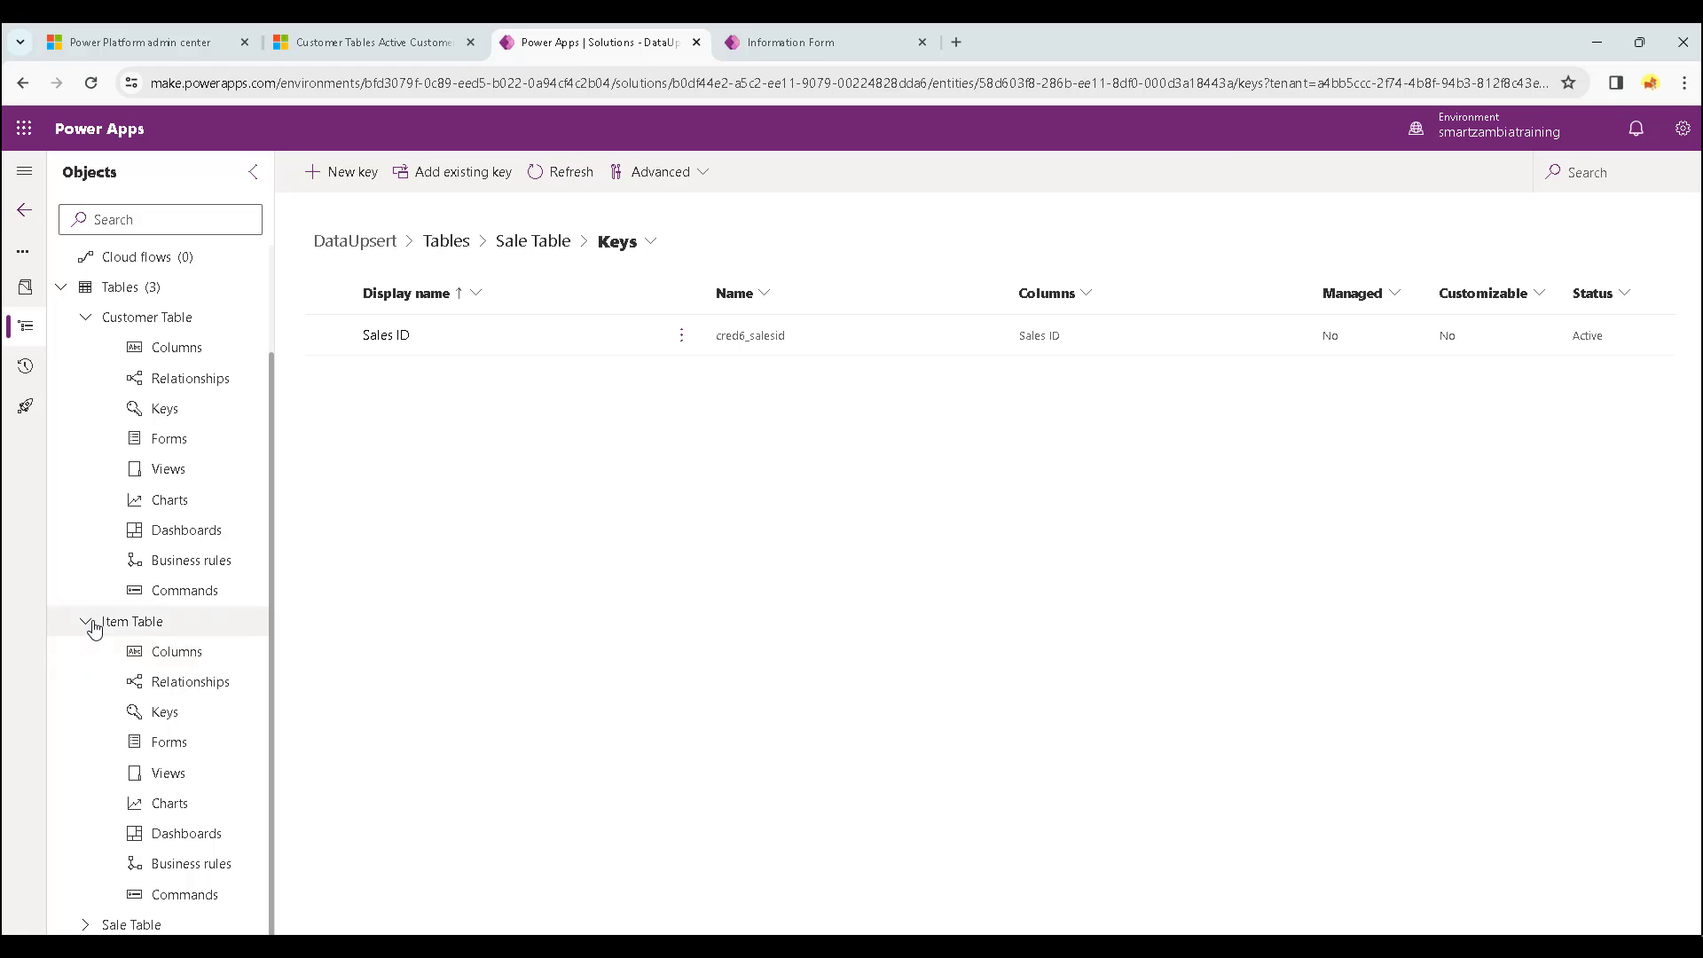
pyautogui.click(88, 624)
pyautogui.click(81, 448)
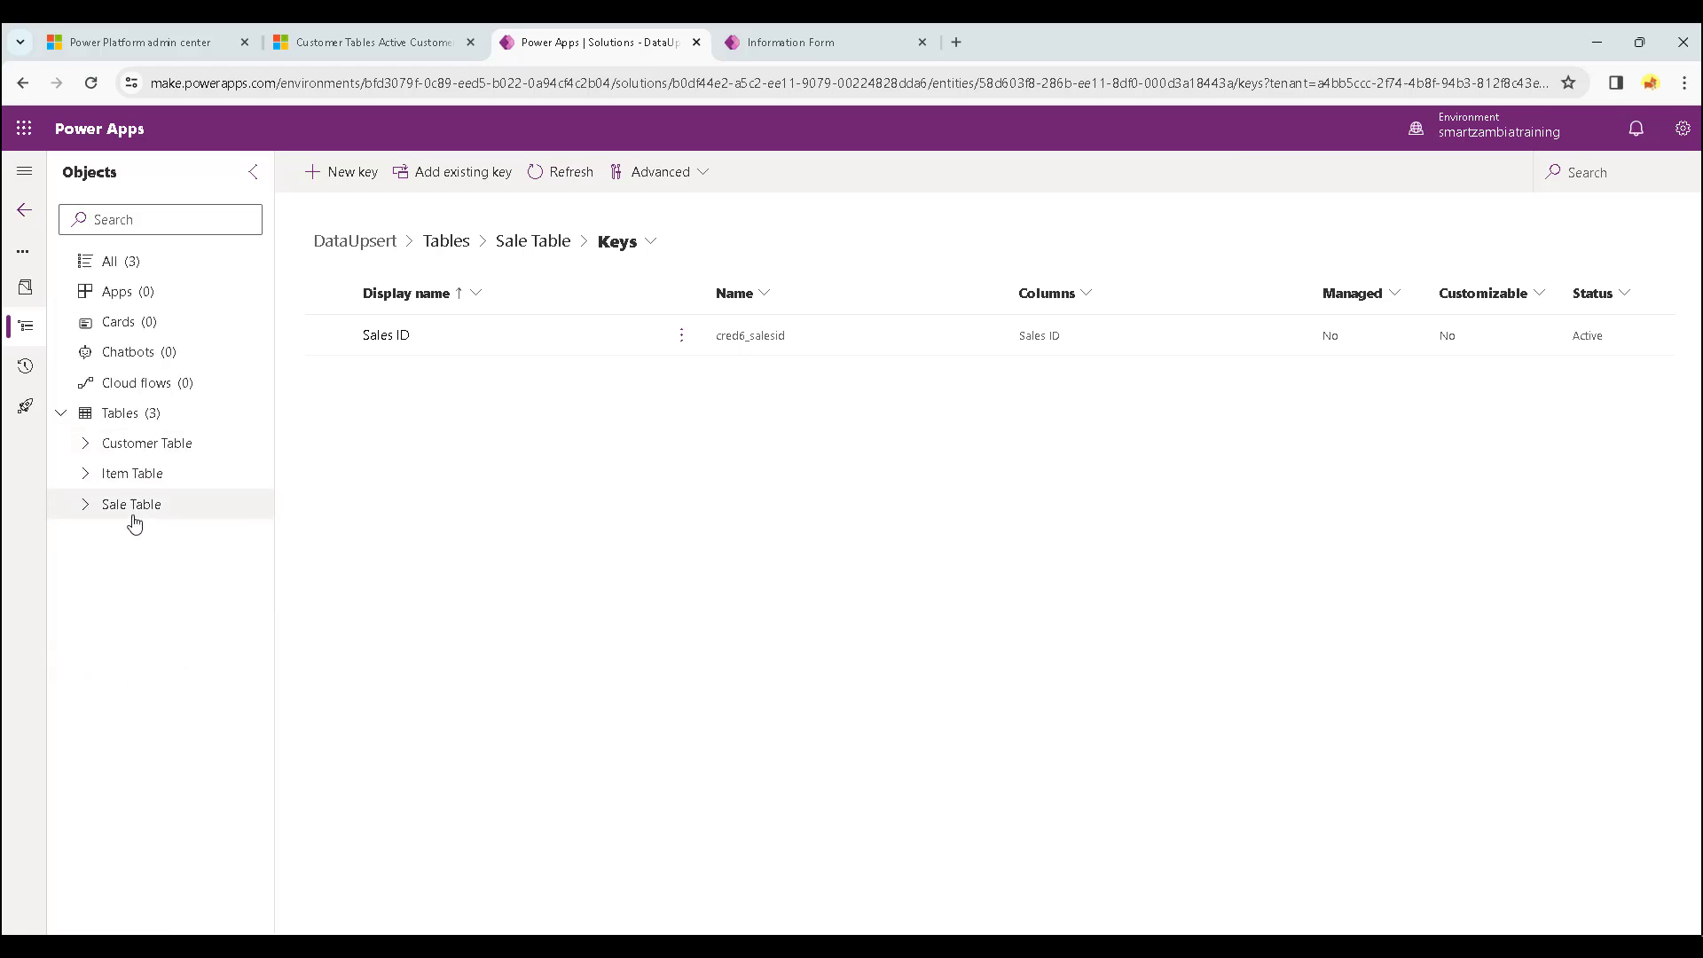
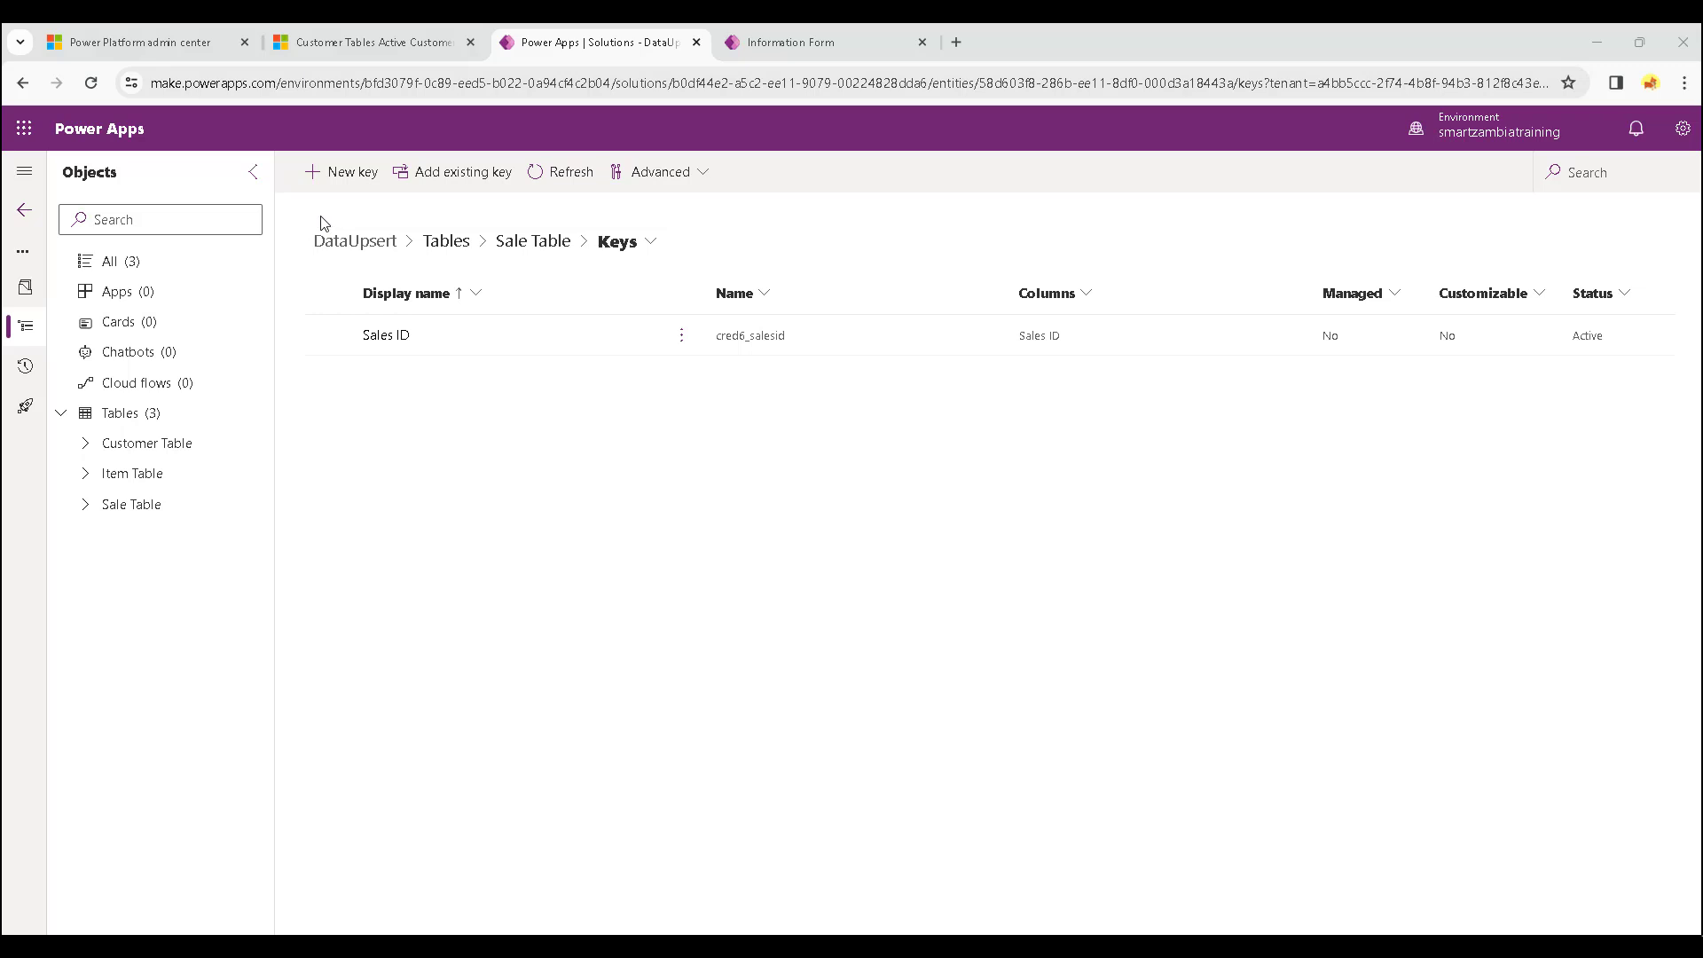
# Leave the solution and go to the environment's Dataflows page.
pyautogui.click(27, 218)
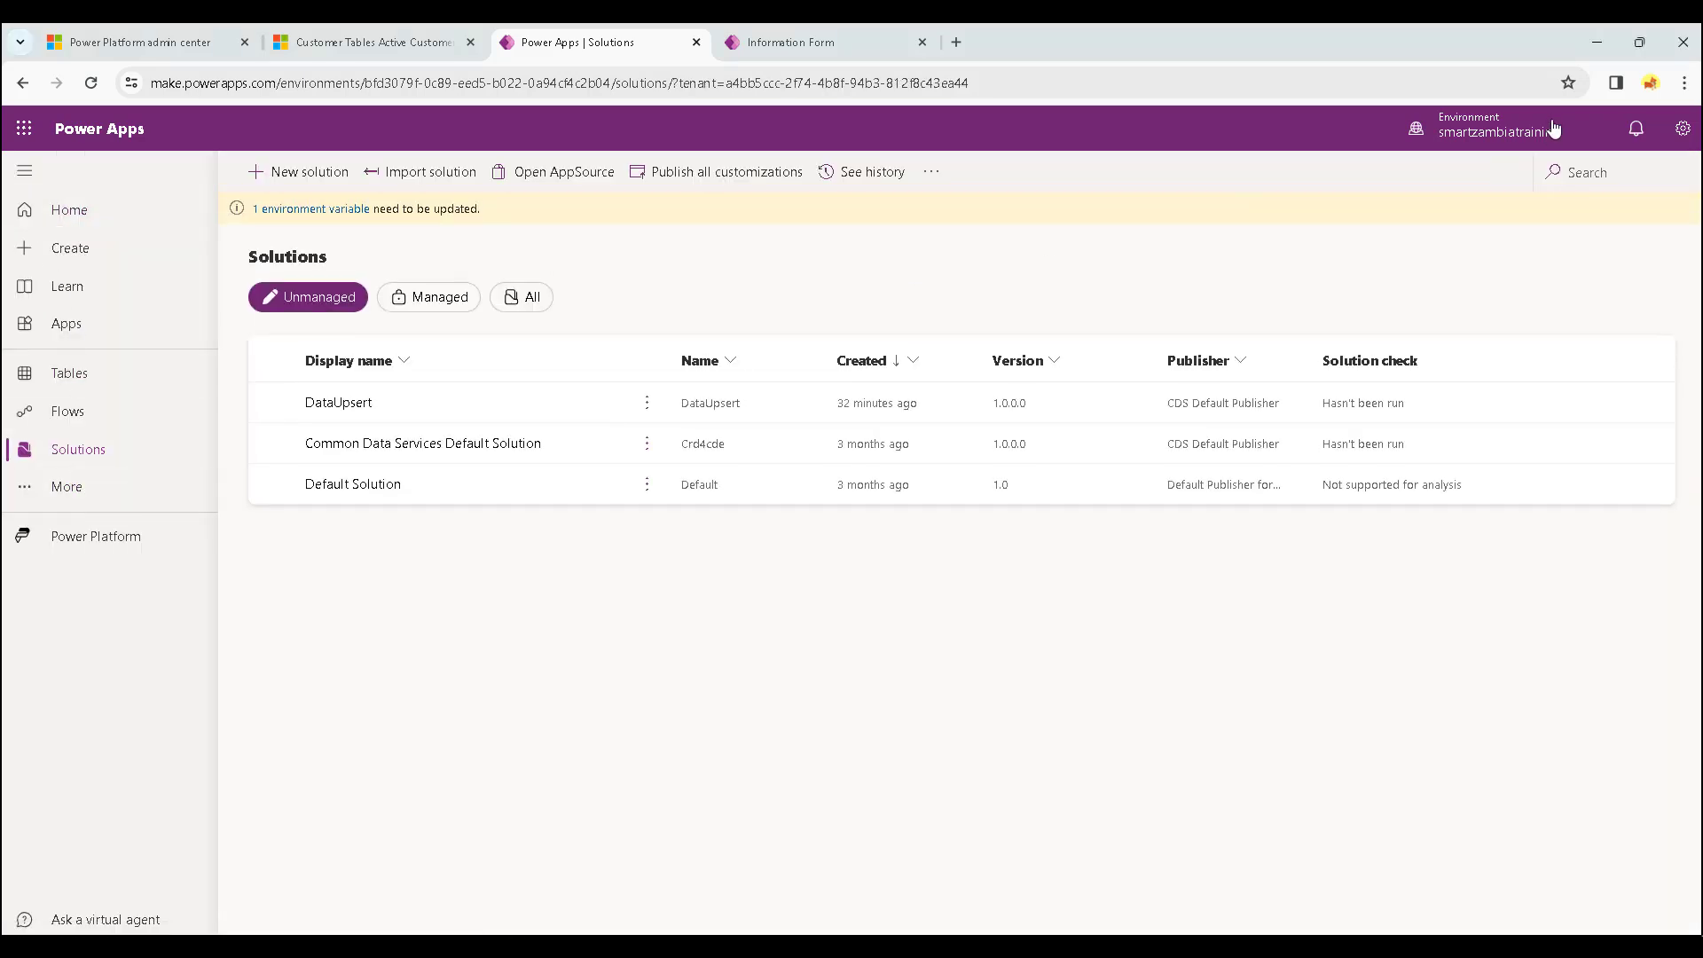
pyautogui.click(57, 494)
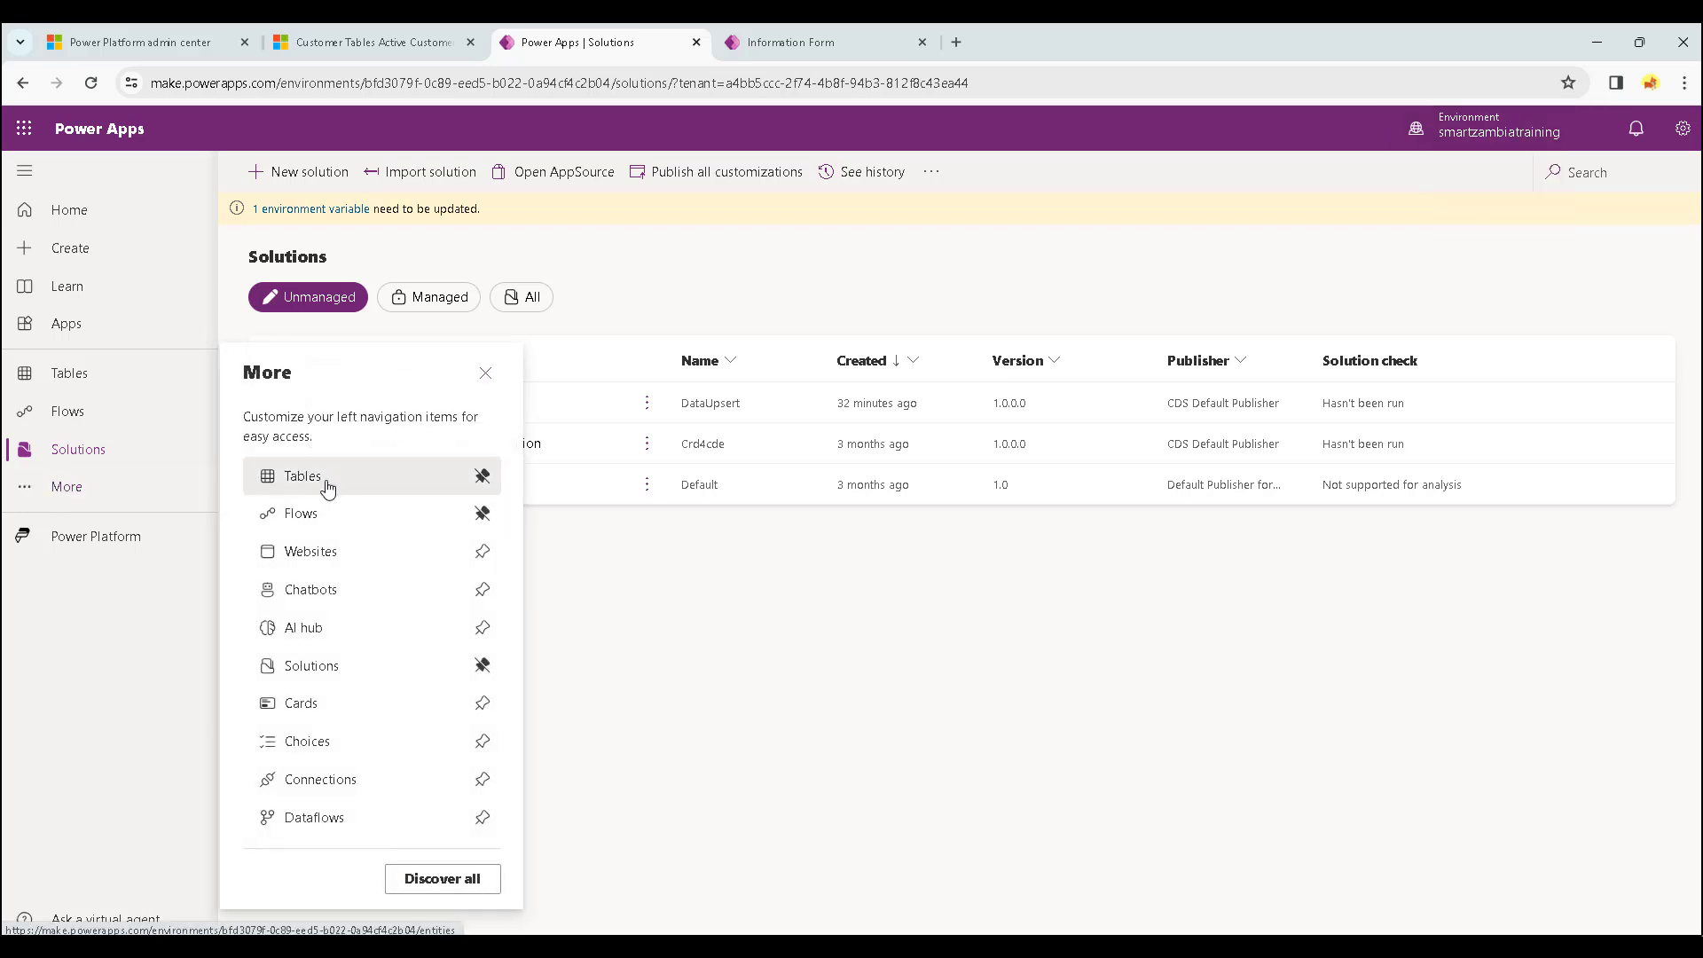
pyautogui.click(345, 825)
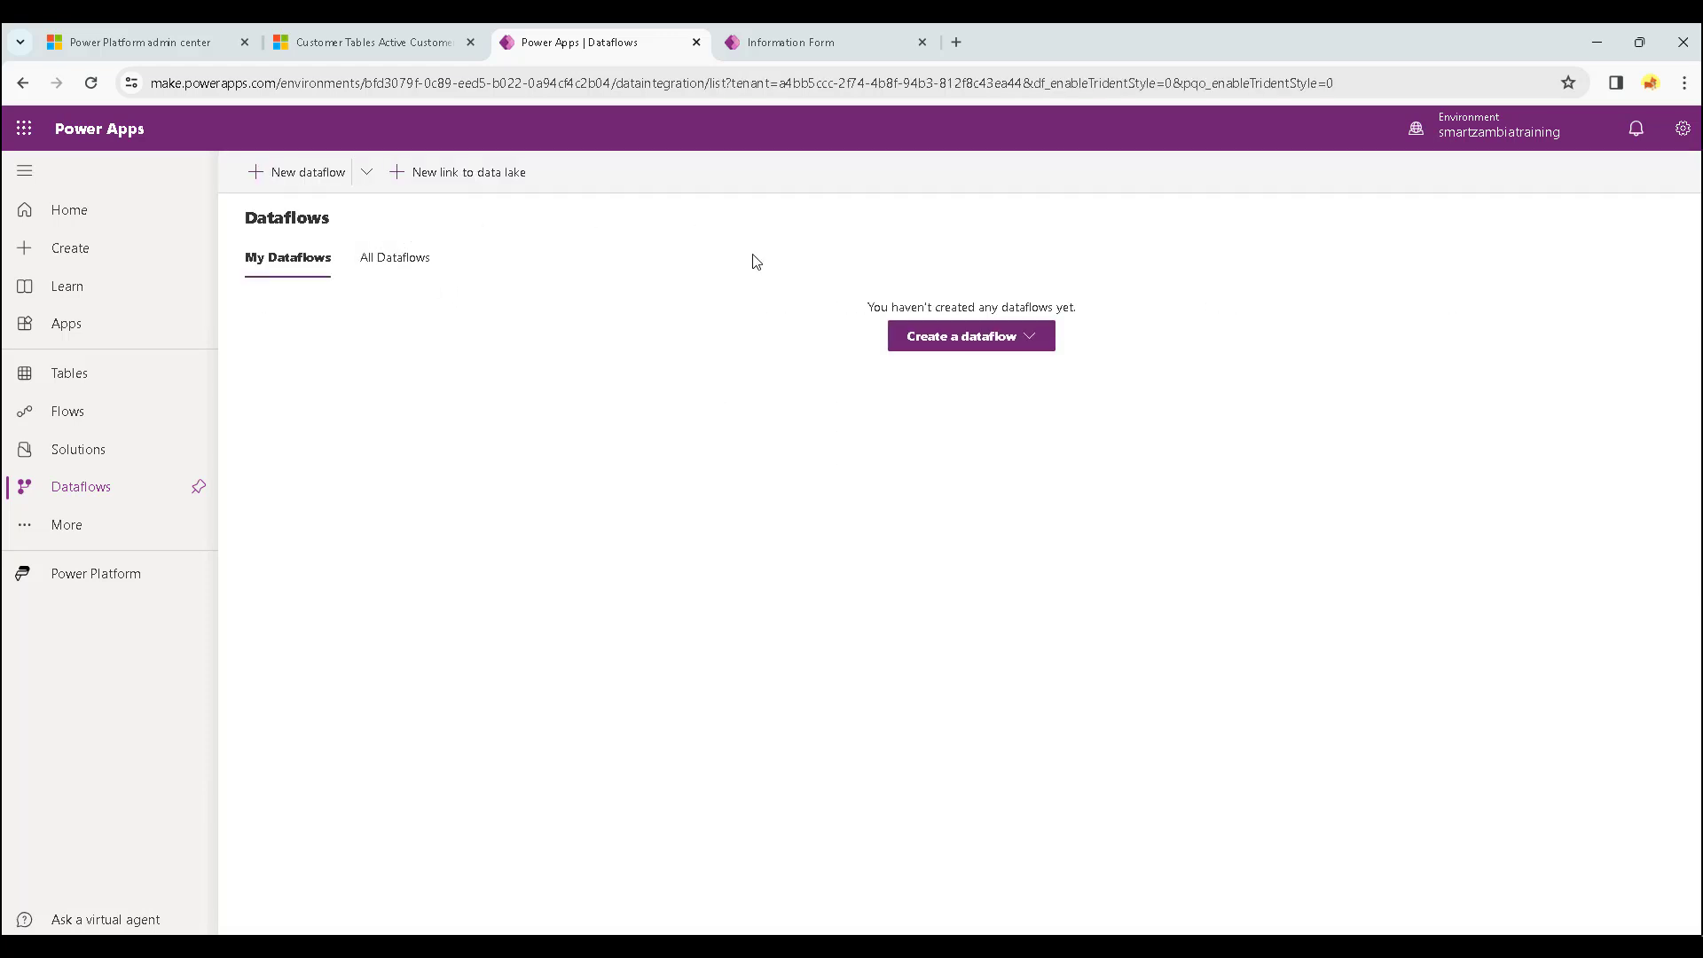
# Create a blank dataflow named "Customer table ID inflow".
pyautogui.click(983, 345)
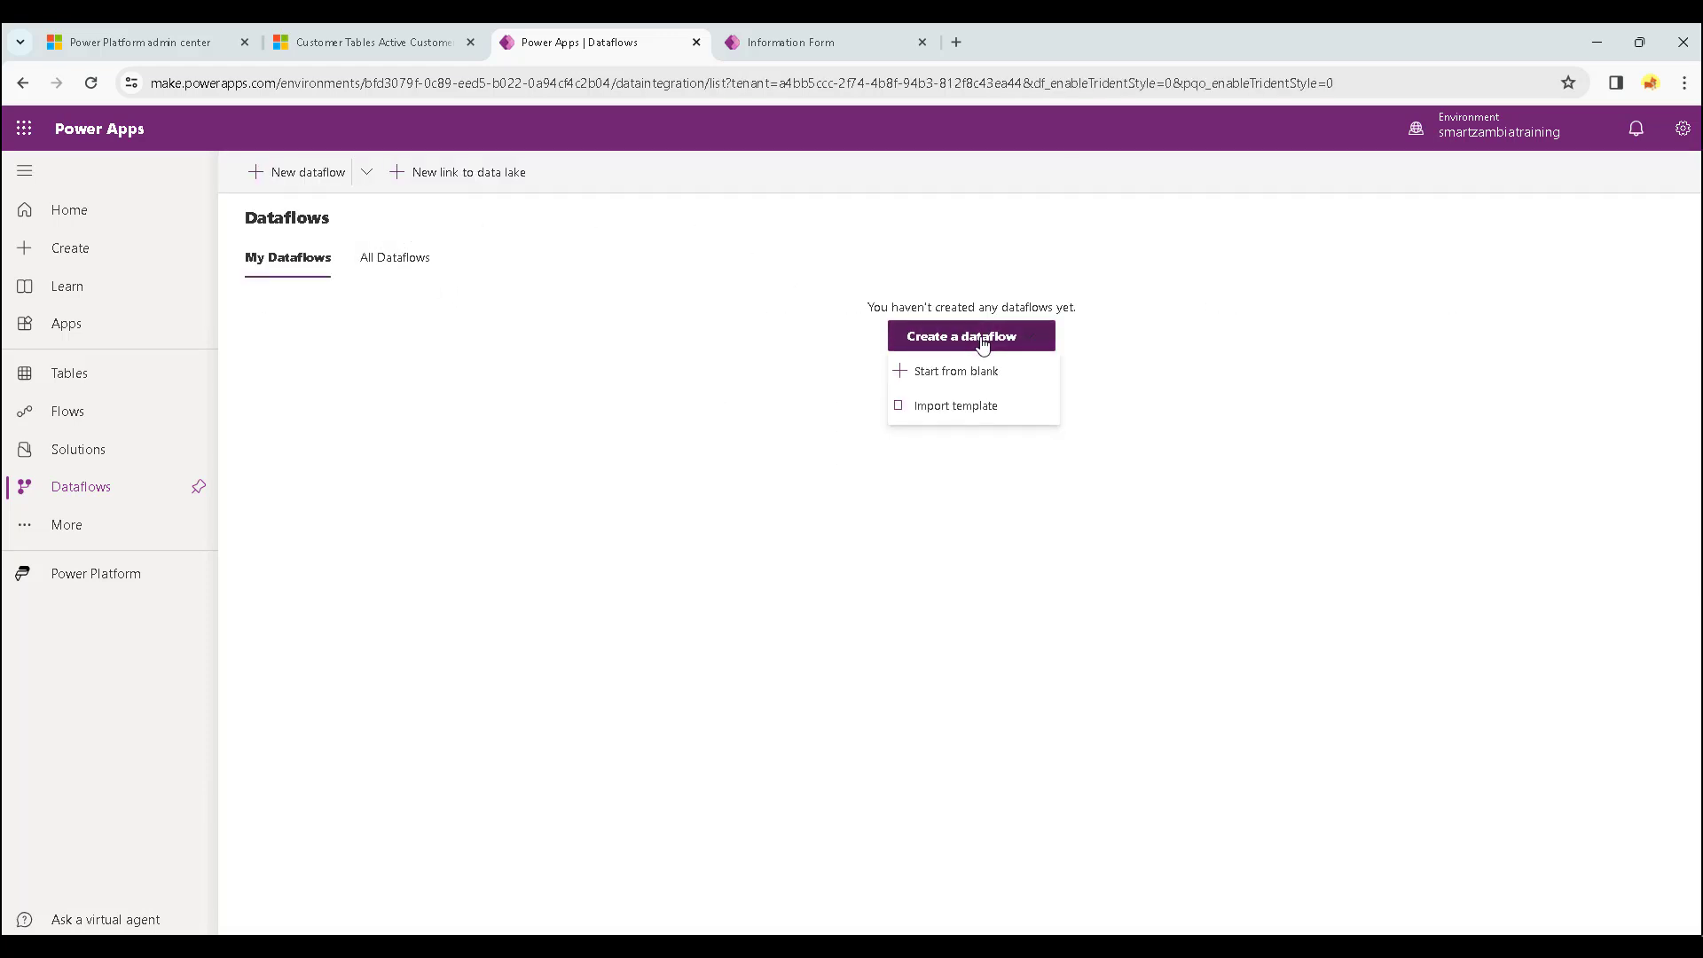
pyautogui.click(963, 379)
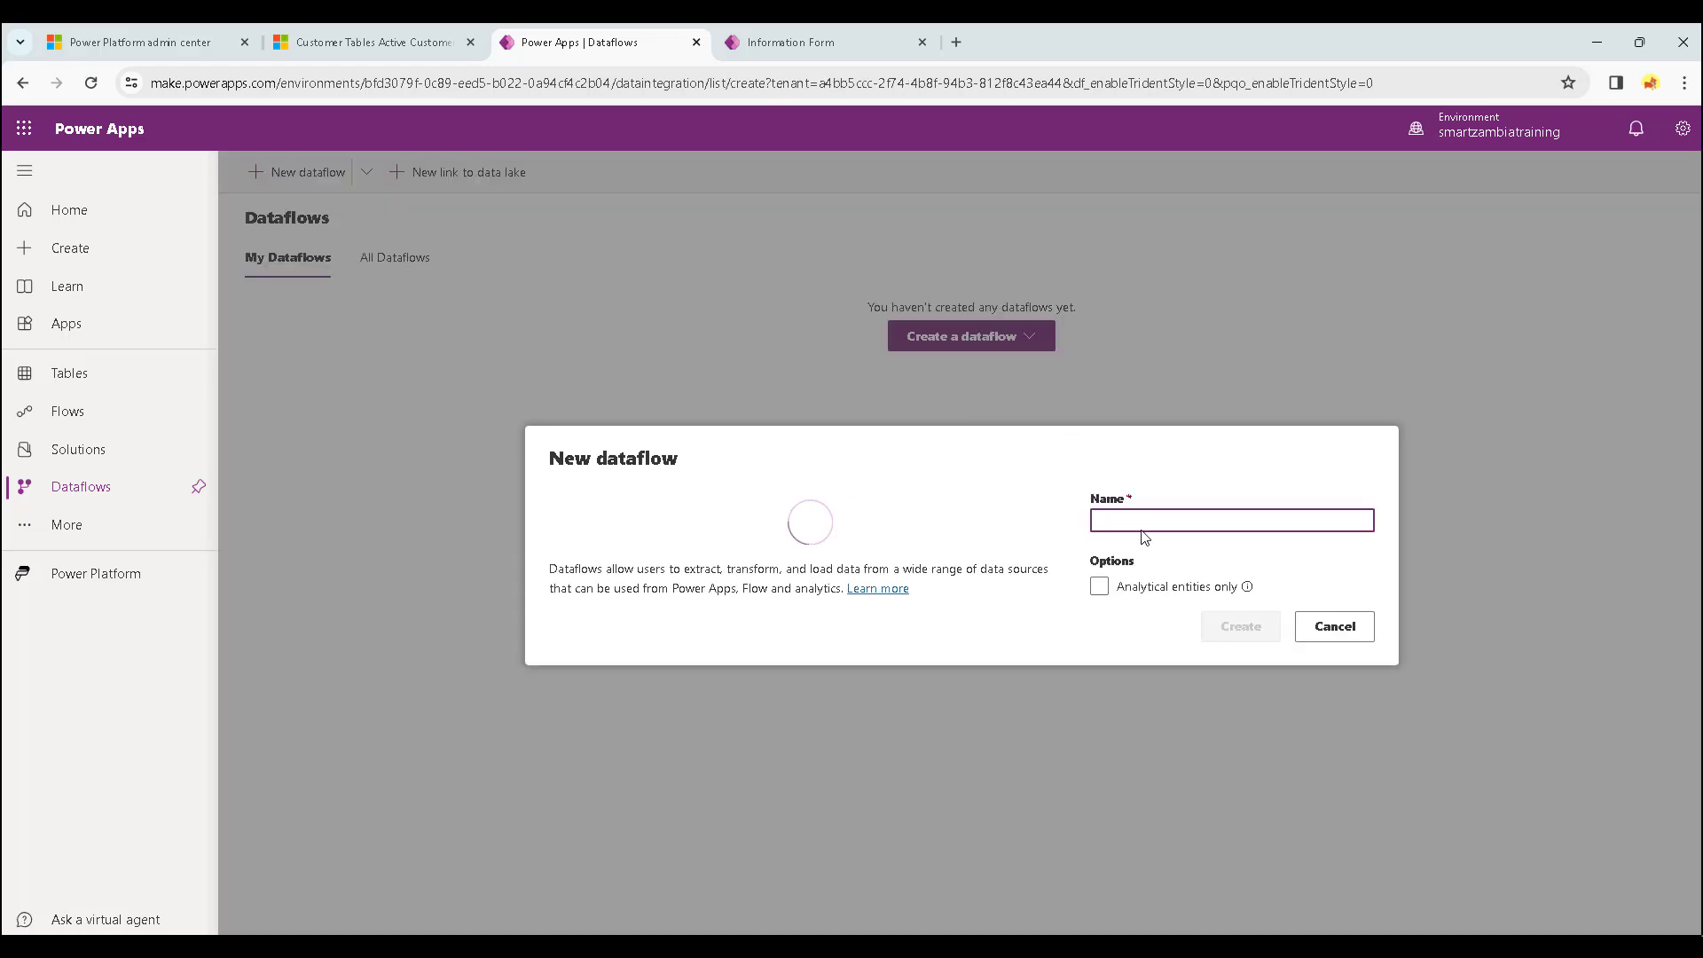
pyautogui.write('Customer')
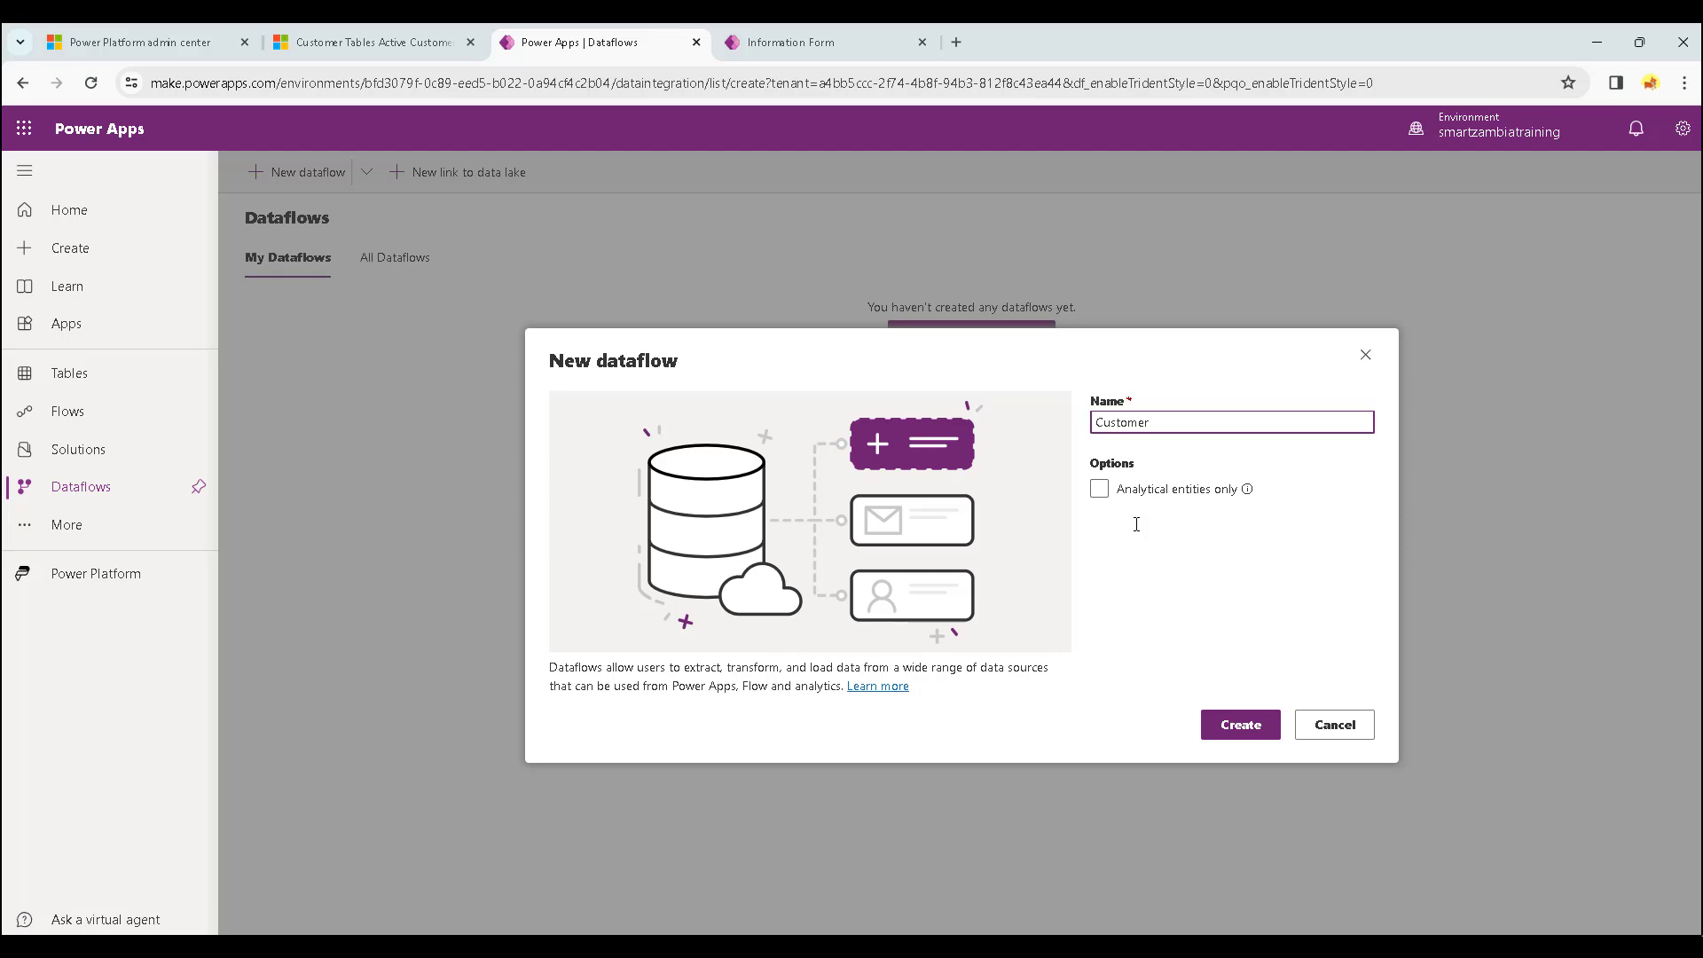
pyautogui.write(' table')
pyautogui.write('ID inflow')
pyautogui.click(1237, 726)
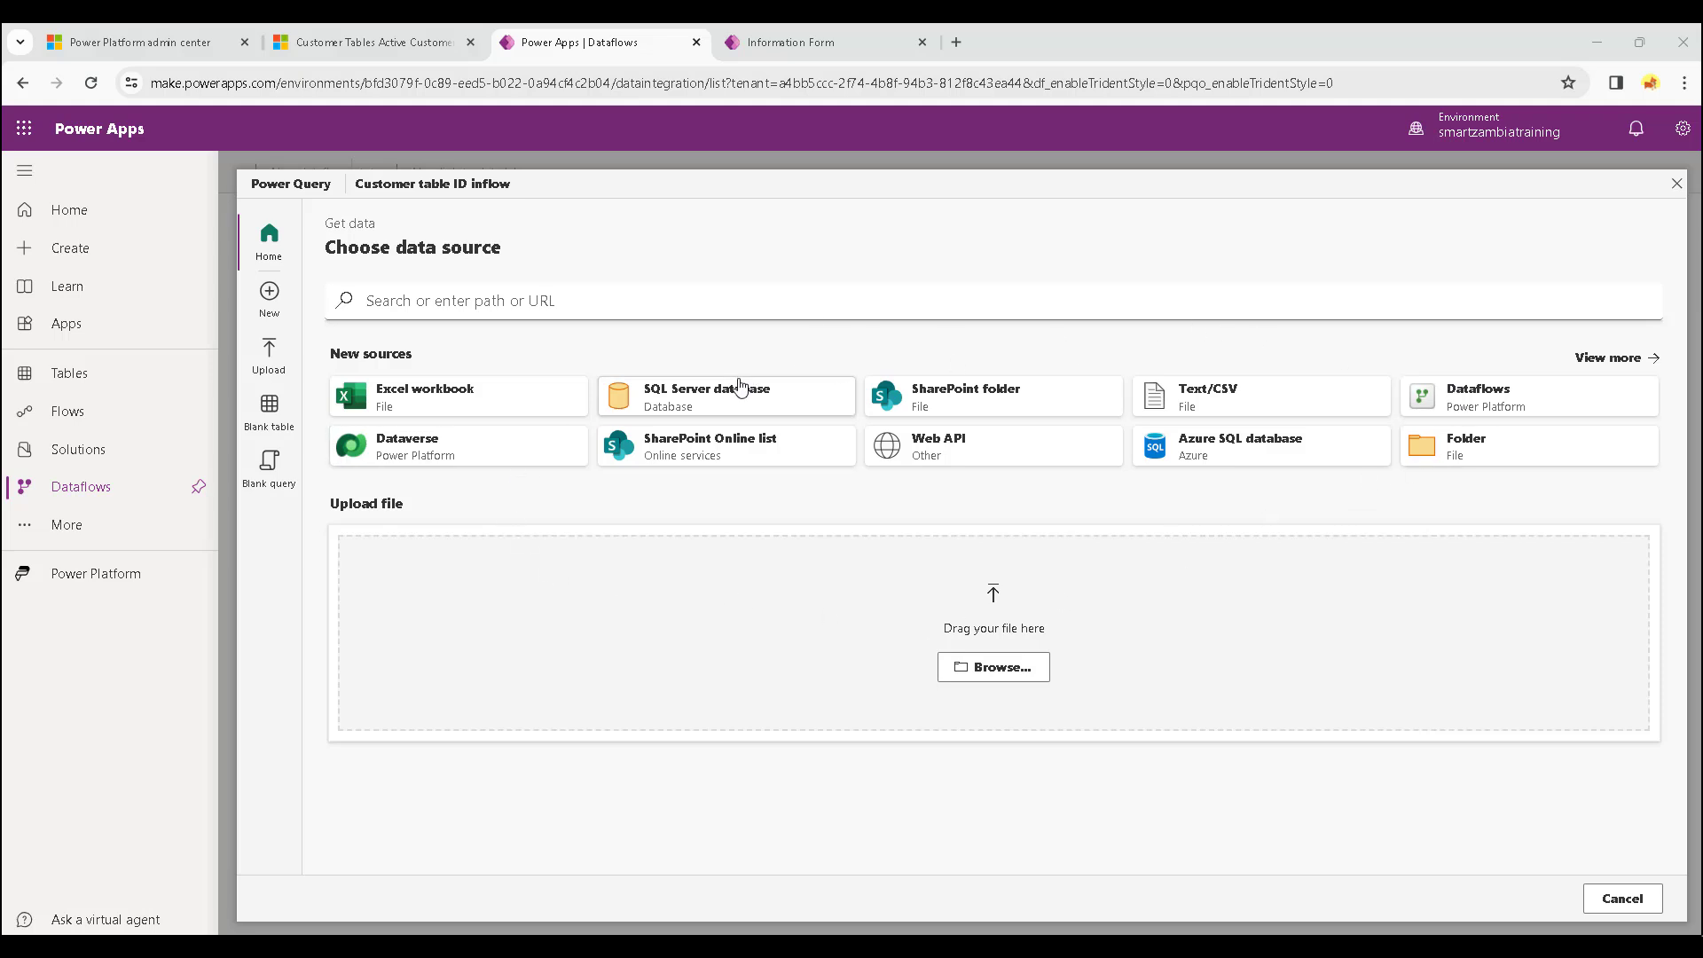
# Upload Customer table 1.xlsx as the data source from Documents > Dynamics CRM works > Trainings > Dataflow upsert.
pyautogui.click(1012, 674)
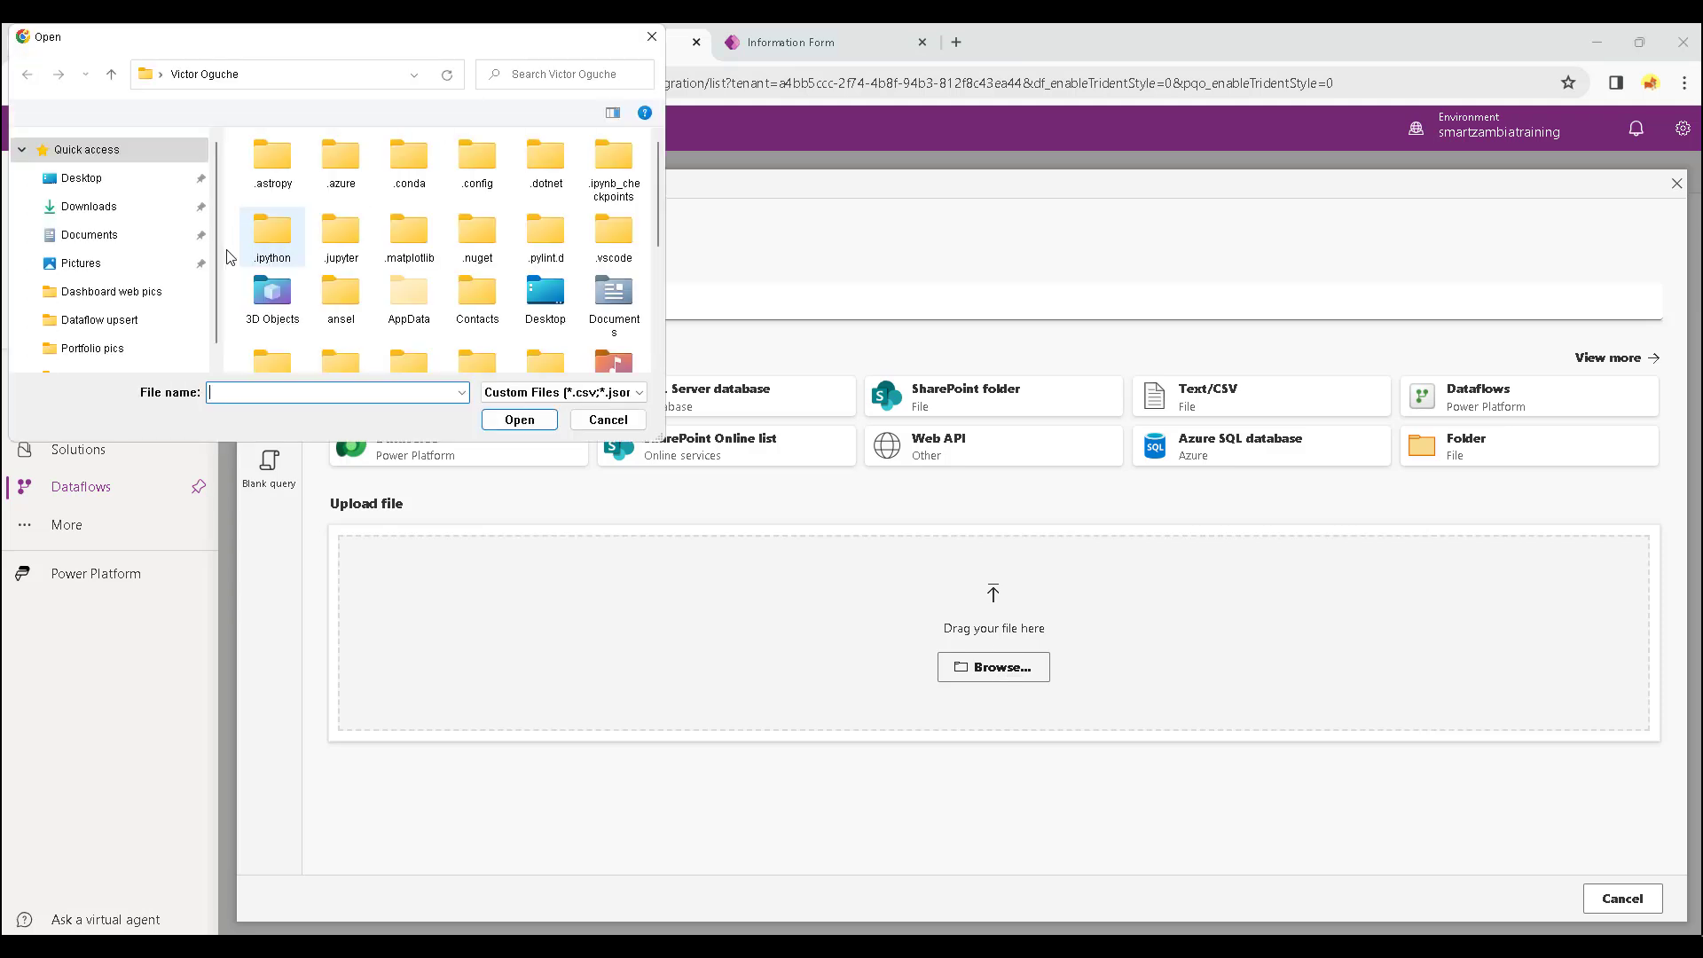
pyautogui.click(113, 235)
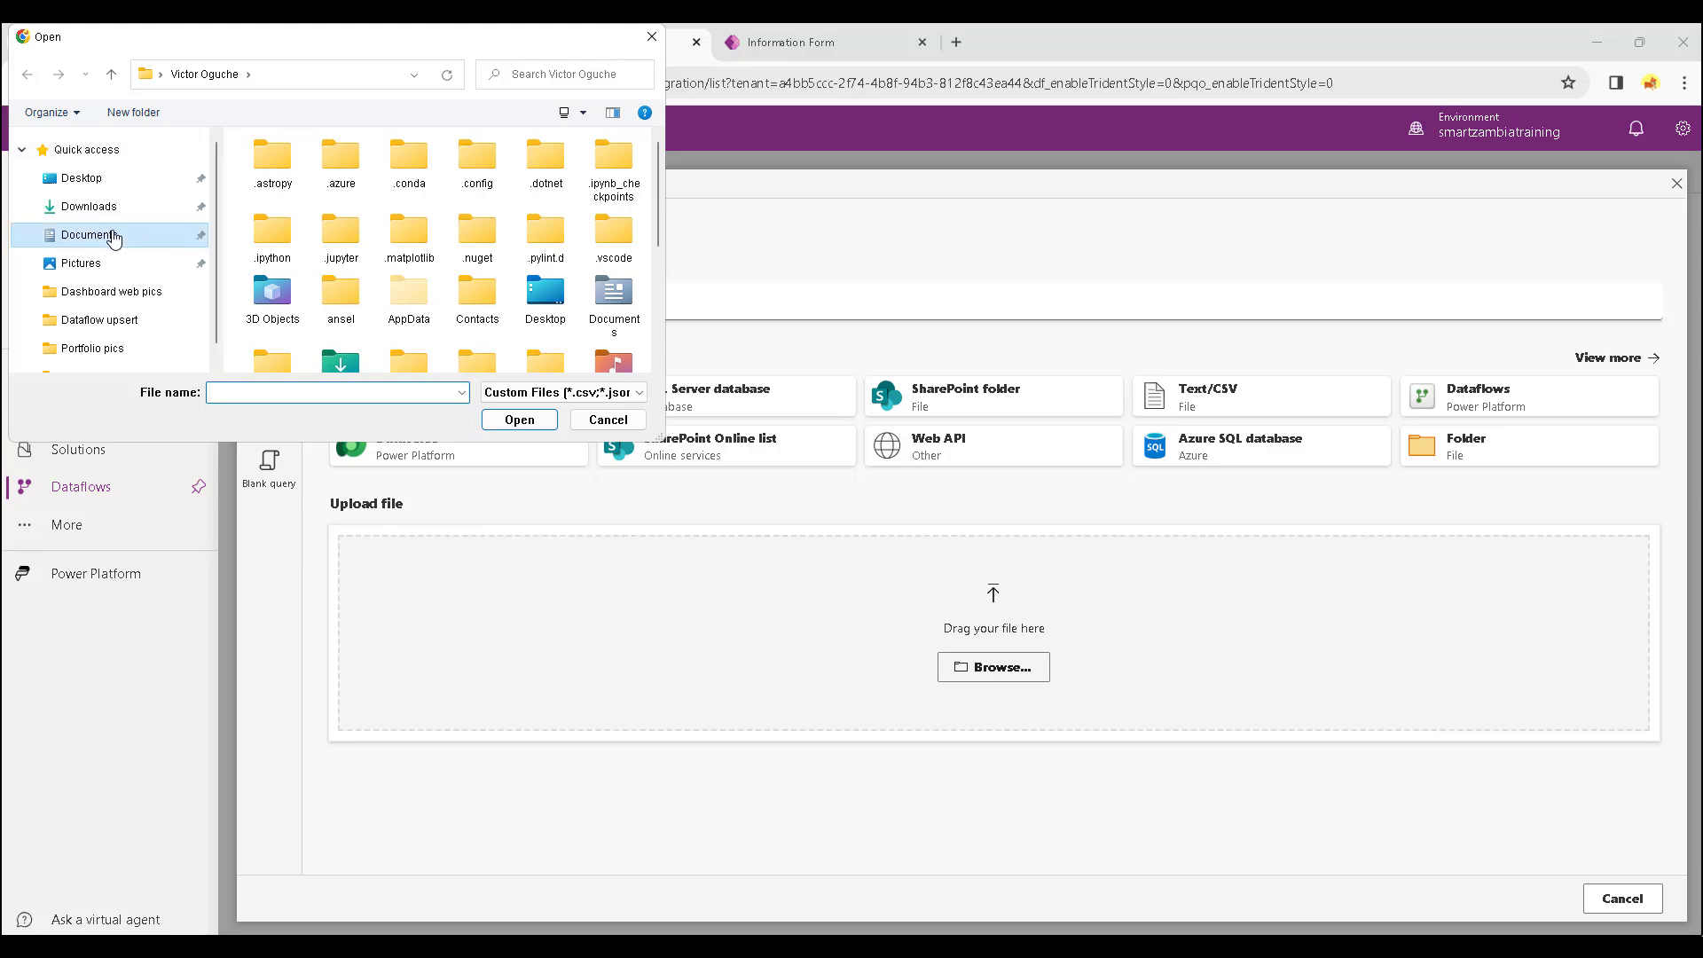
pyautogui.scroll(-2, 346, 293)
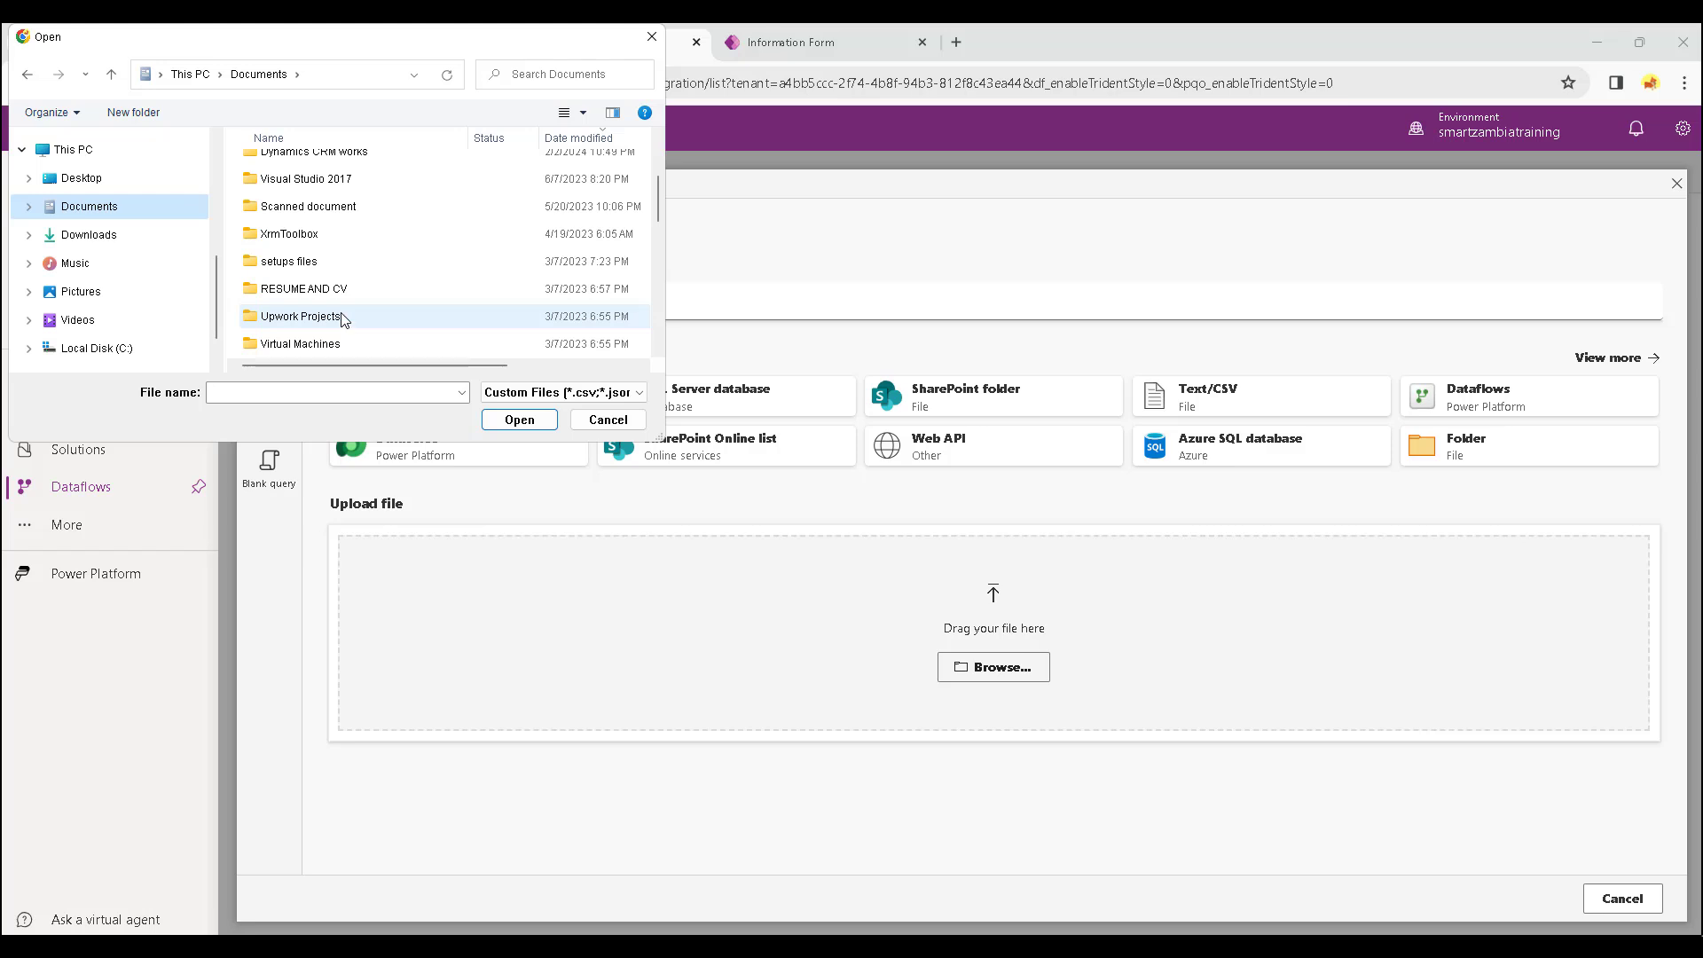
pyautogui.scroll(2, 345, 321)
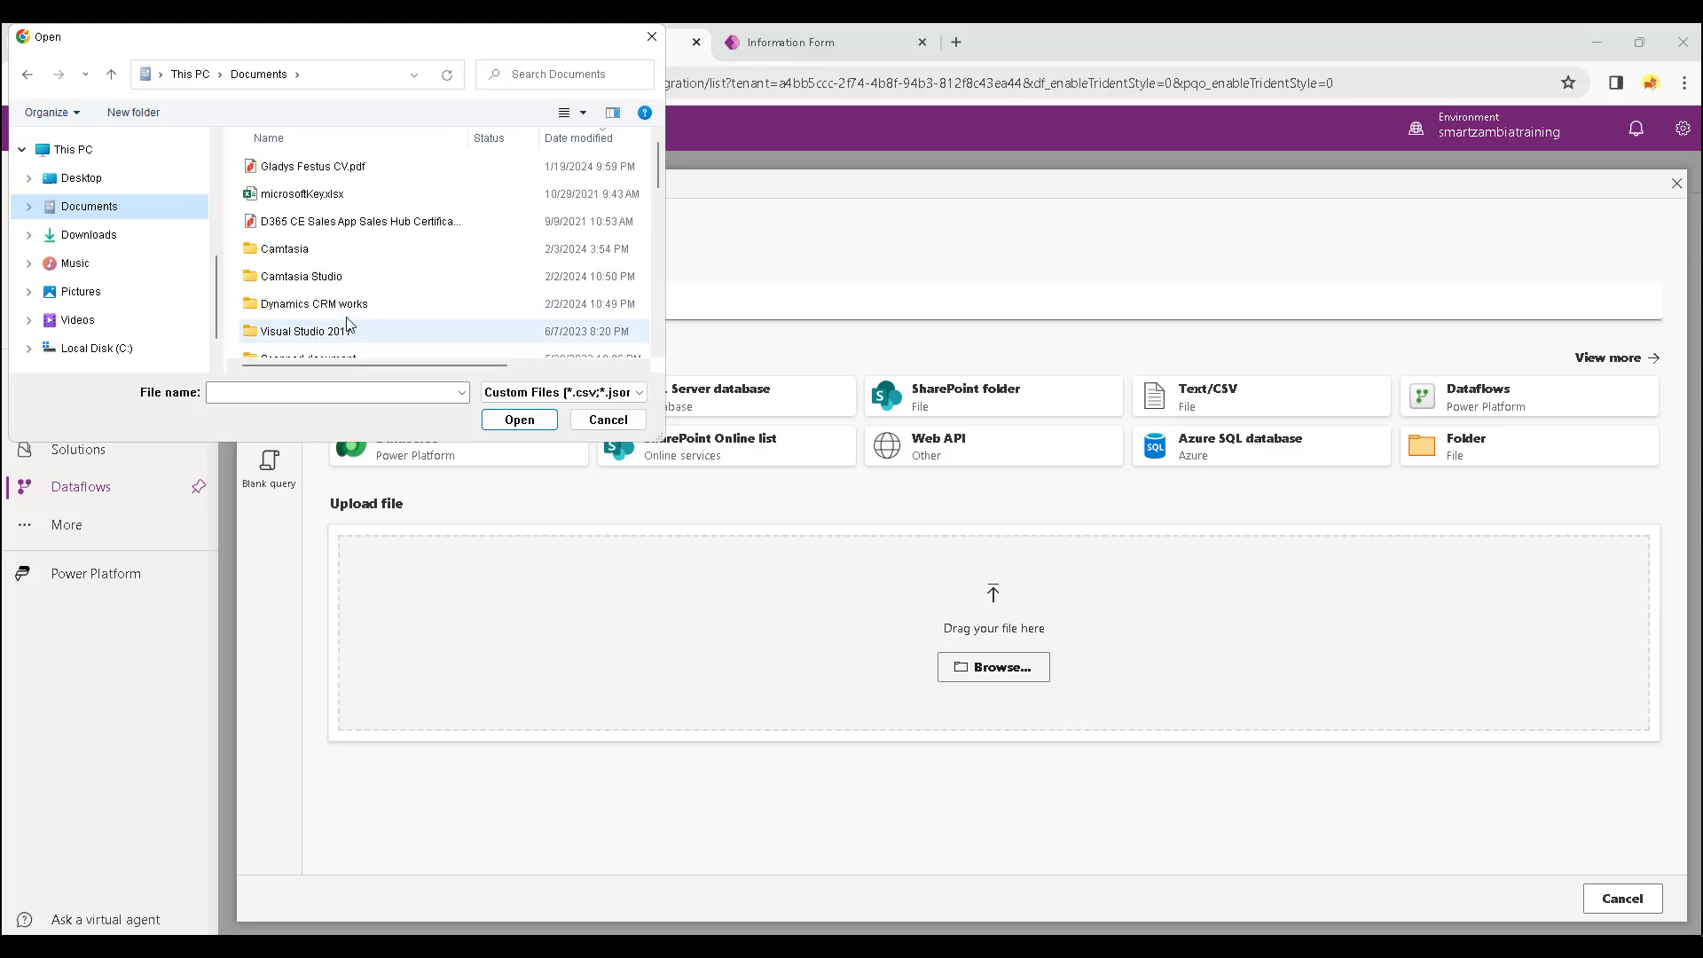
pyautogui.doubleClick(343, 303)
pyautogui.scroll(-1, 343, 284)
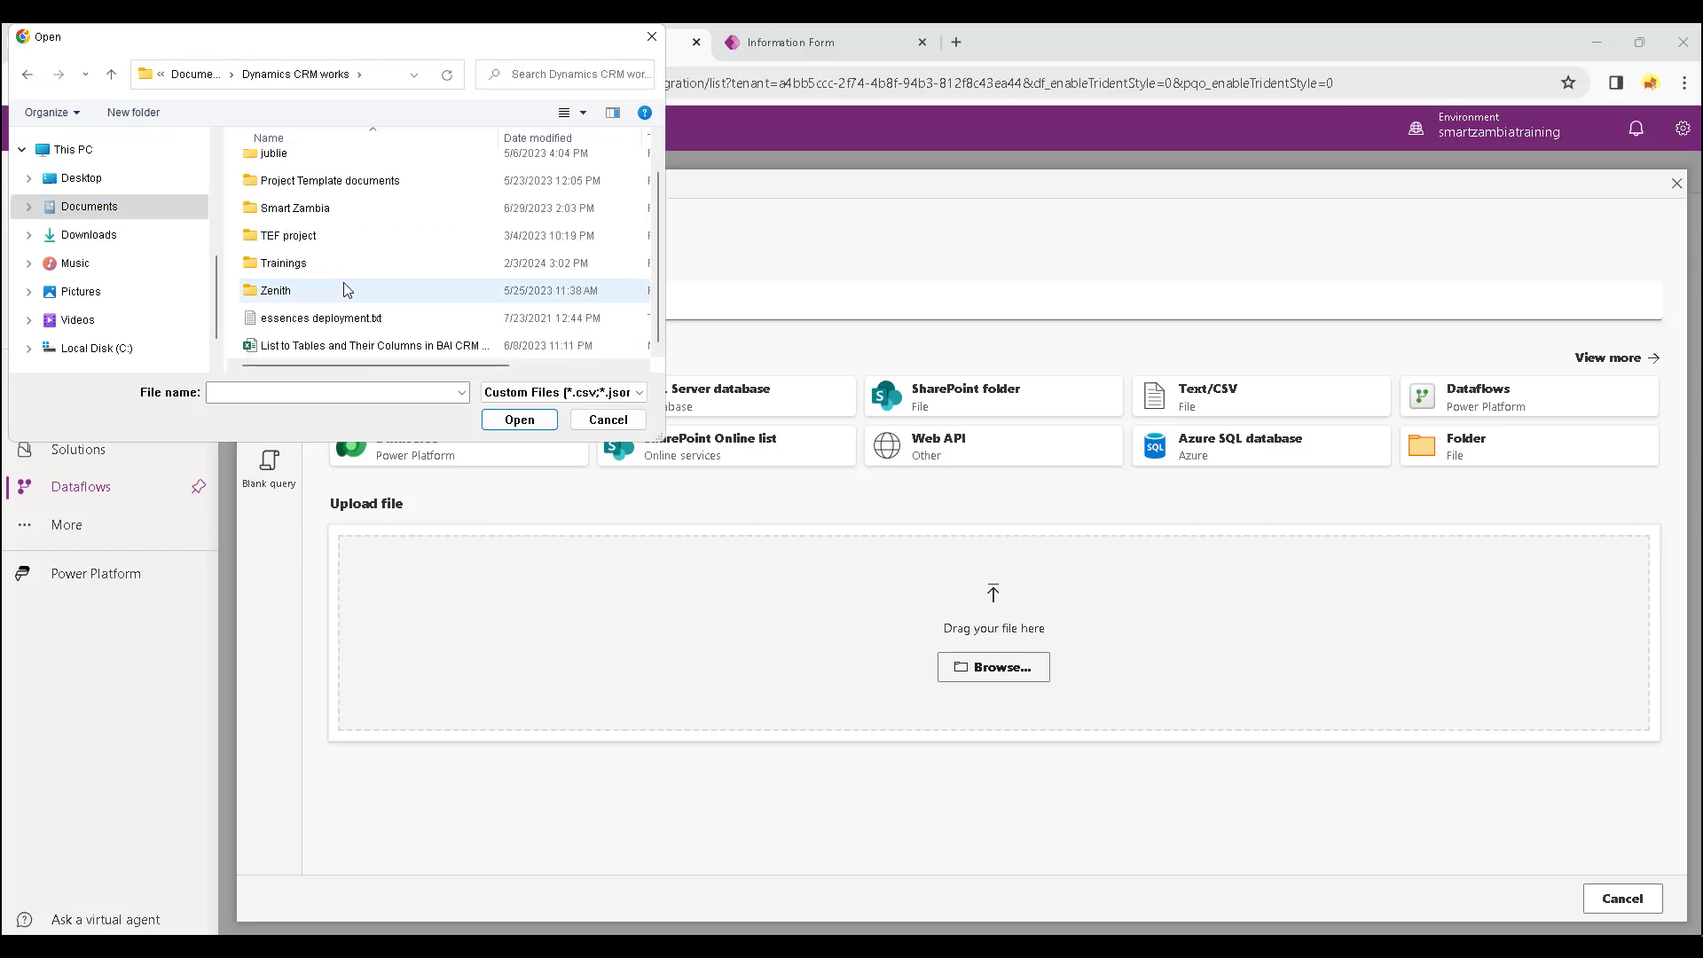
pyautogui.doubleClick(346, 266)
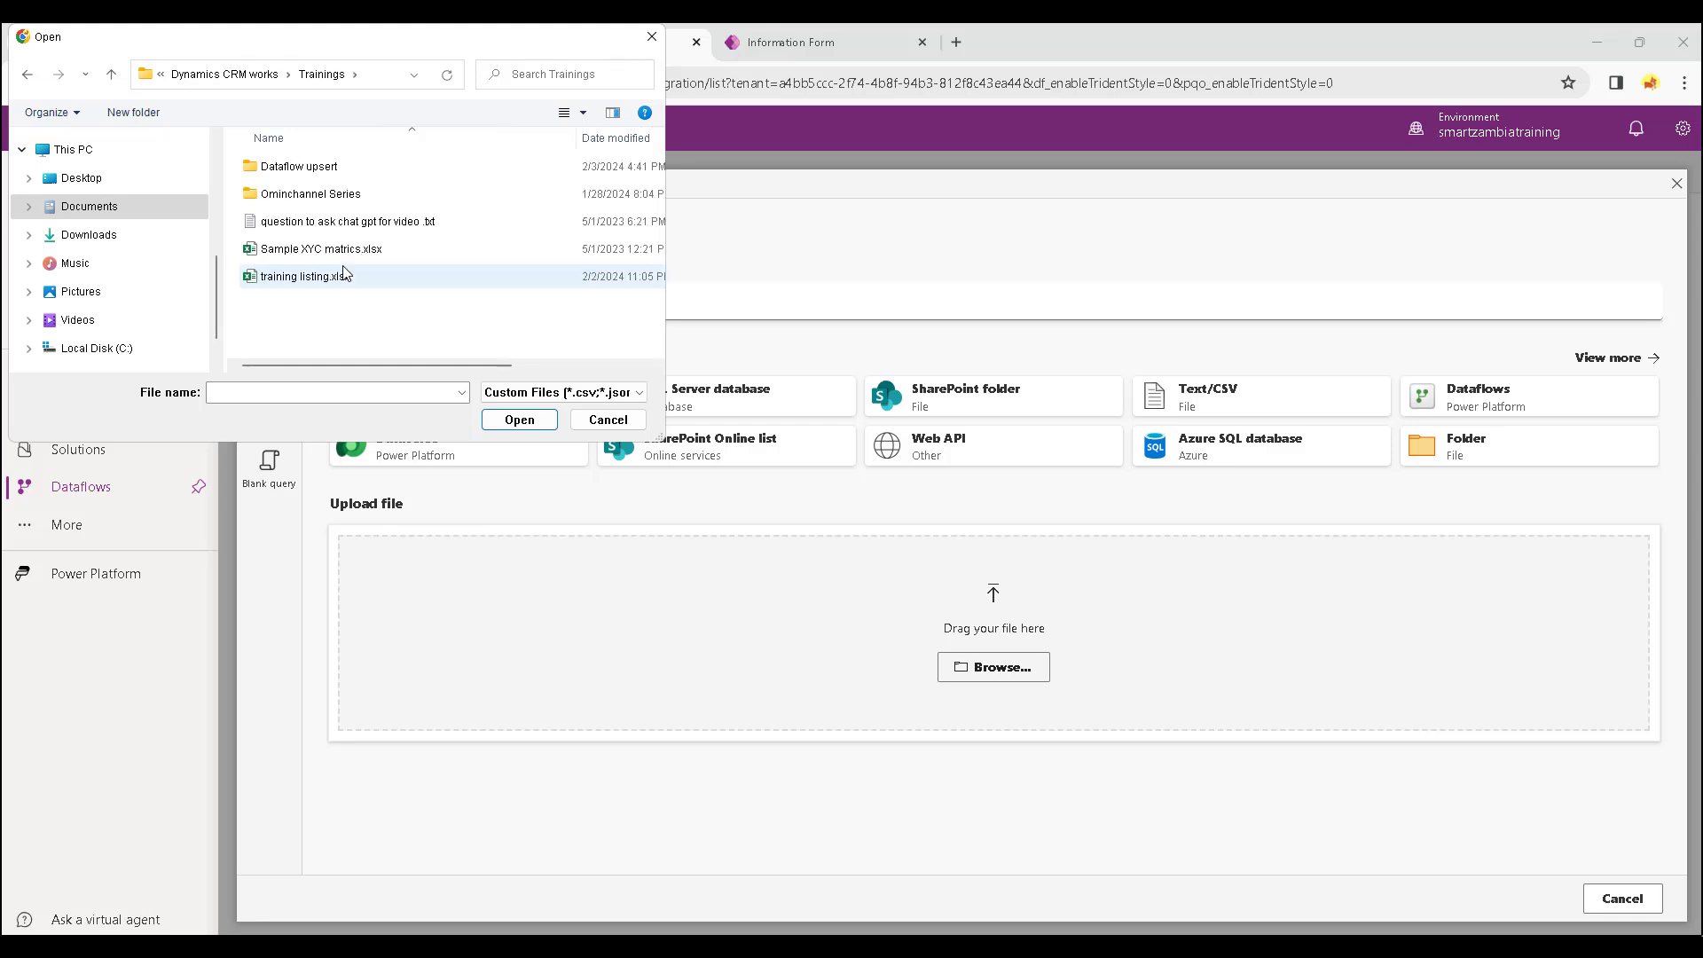
pyautogui.doubleClick(330, 171)
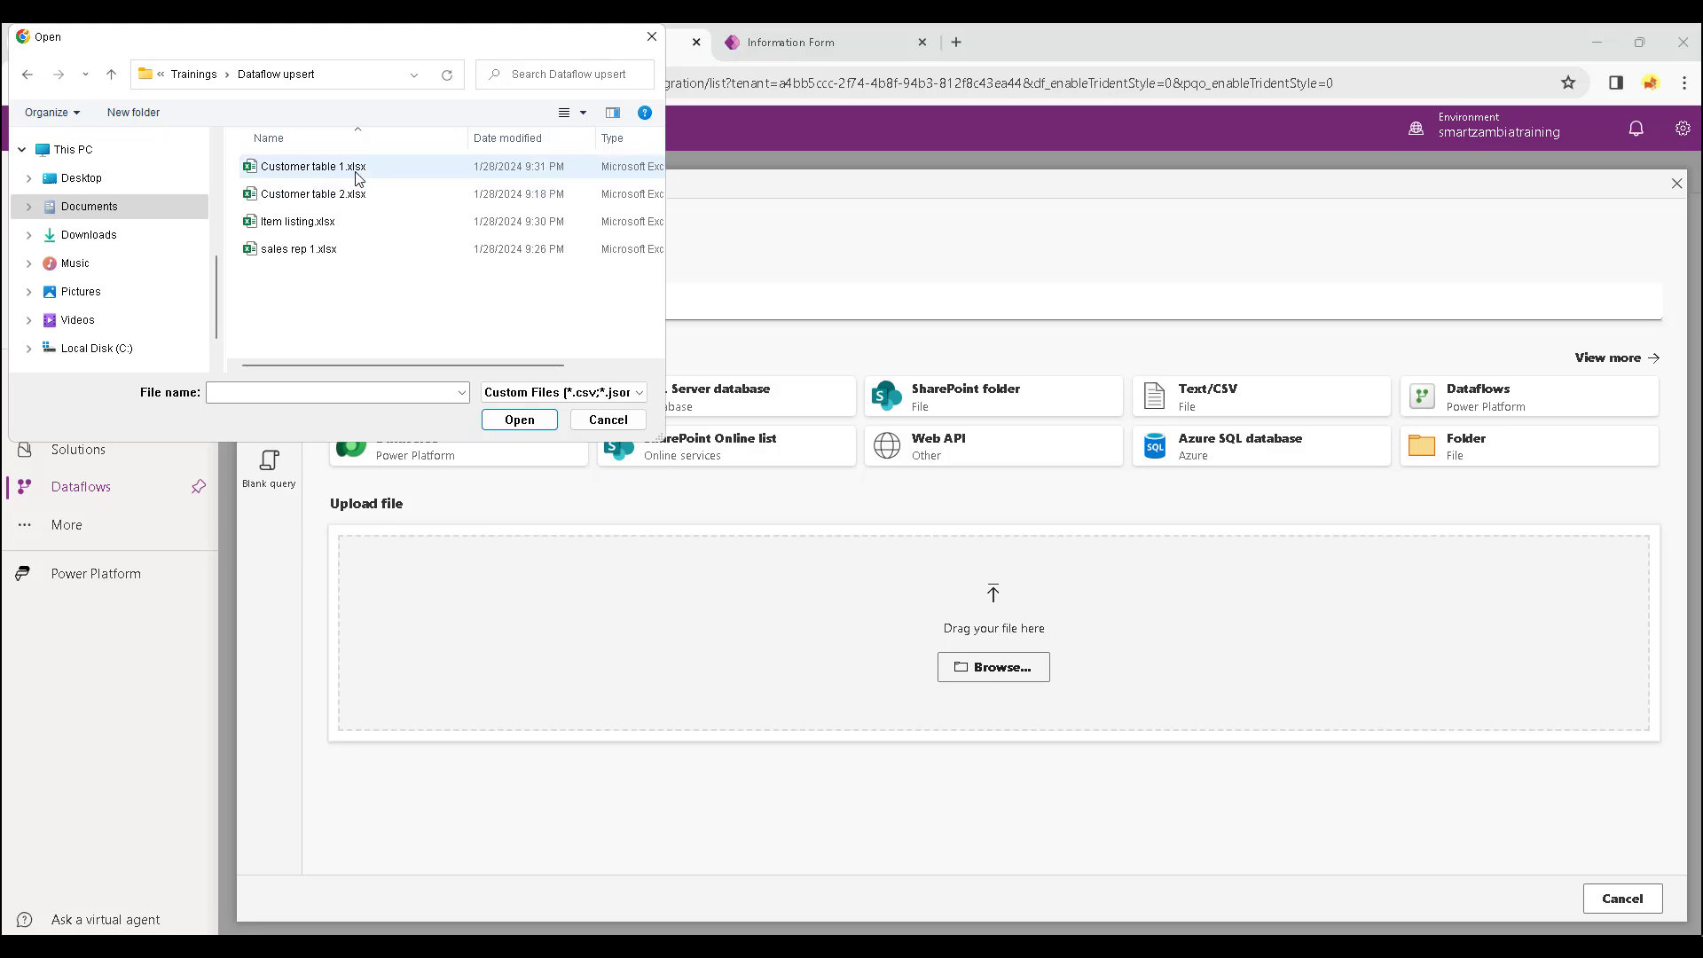
pyautogui.click(359, 170)
pyautogui.click(519, 419)
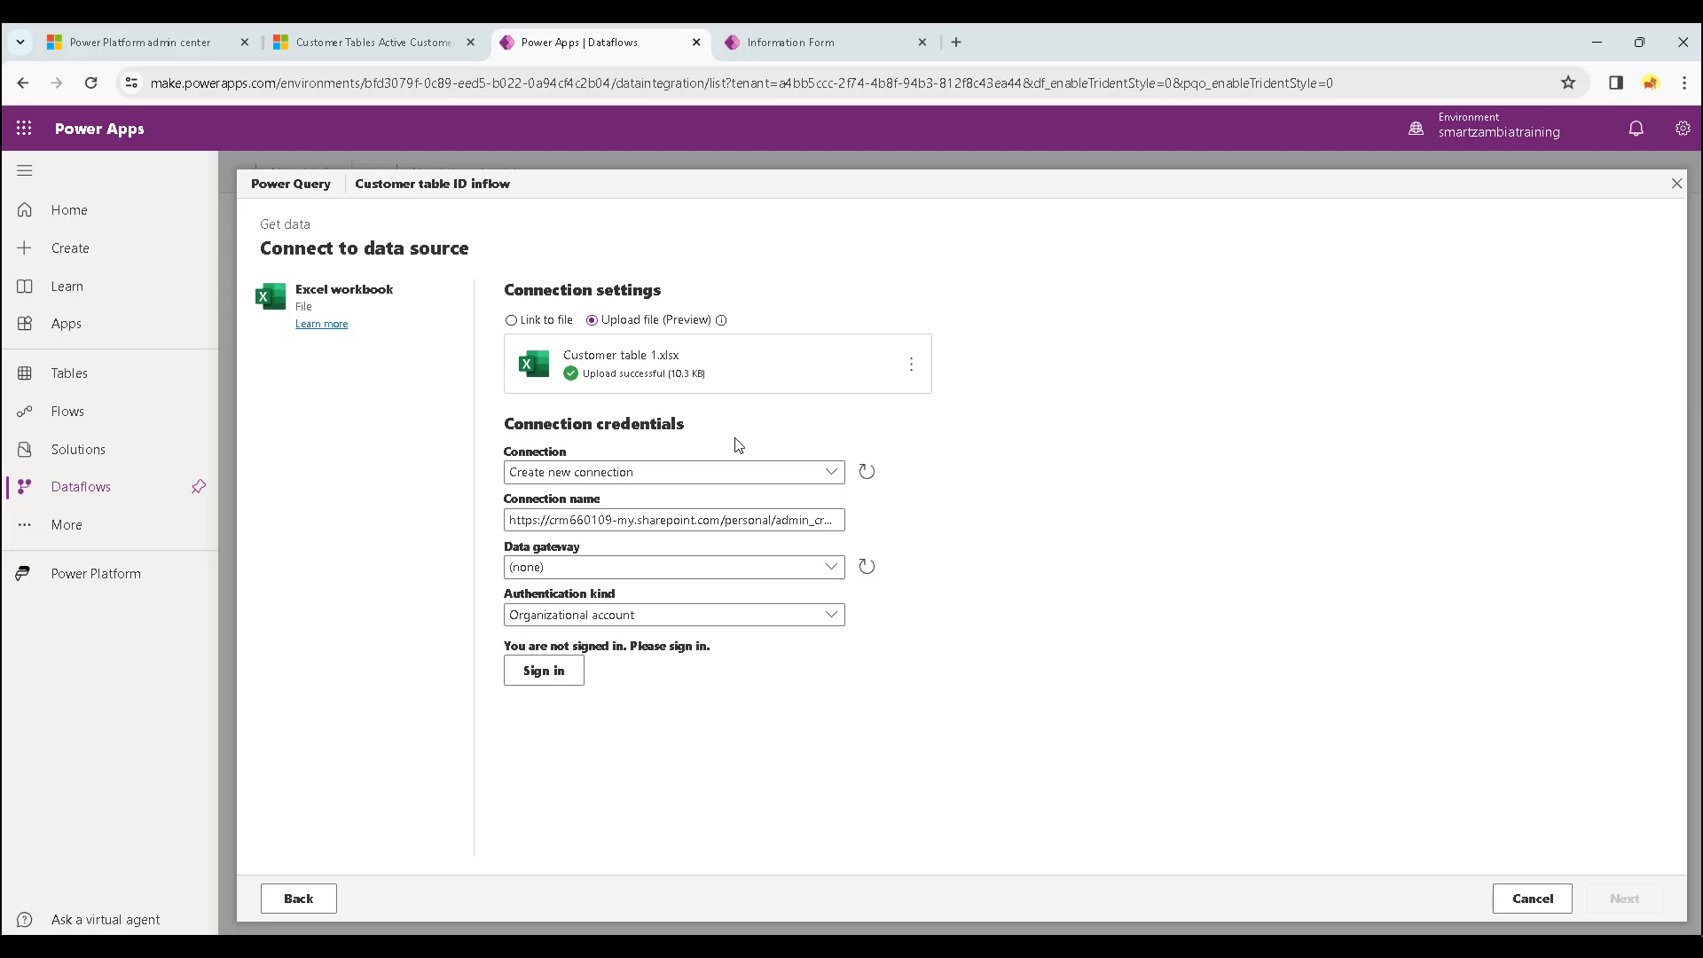
# Sign in to the workbook connection with the organizational account and choose Table1 for data transformation.
pyautogui.click(557, 673)
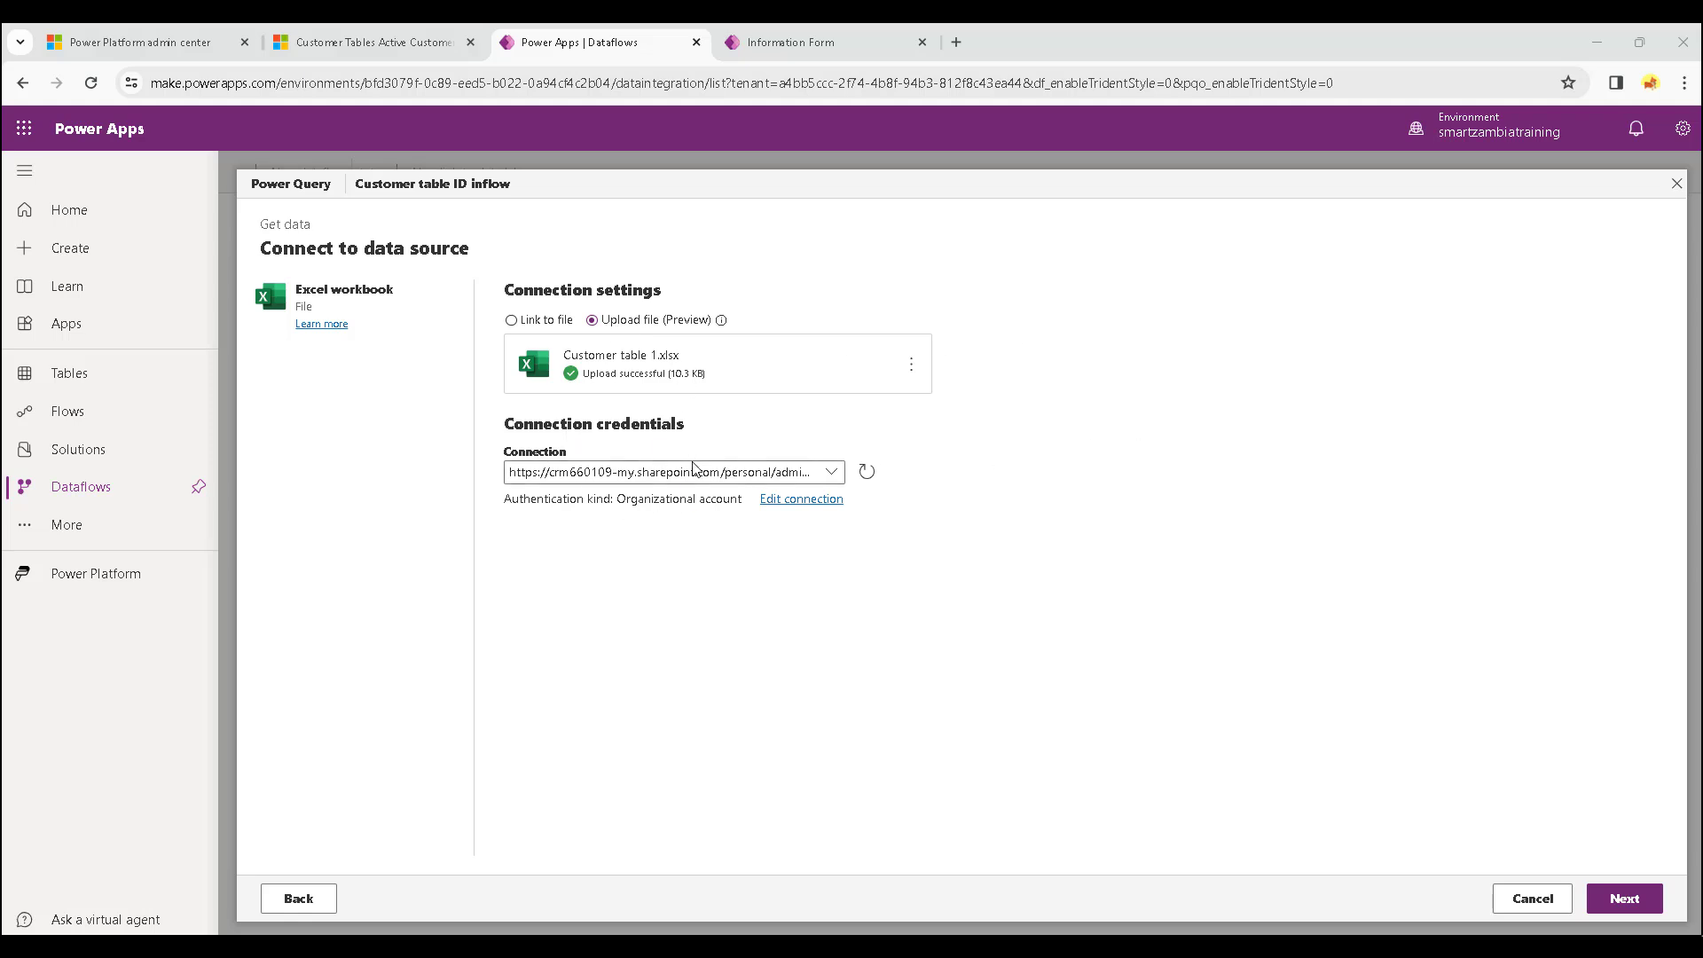
pyautogui.click(1622, 900)
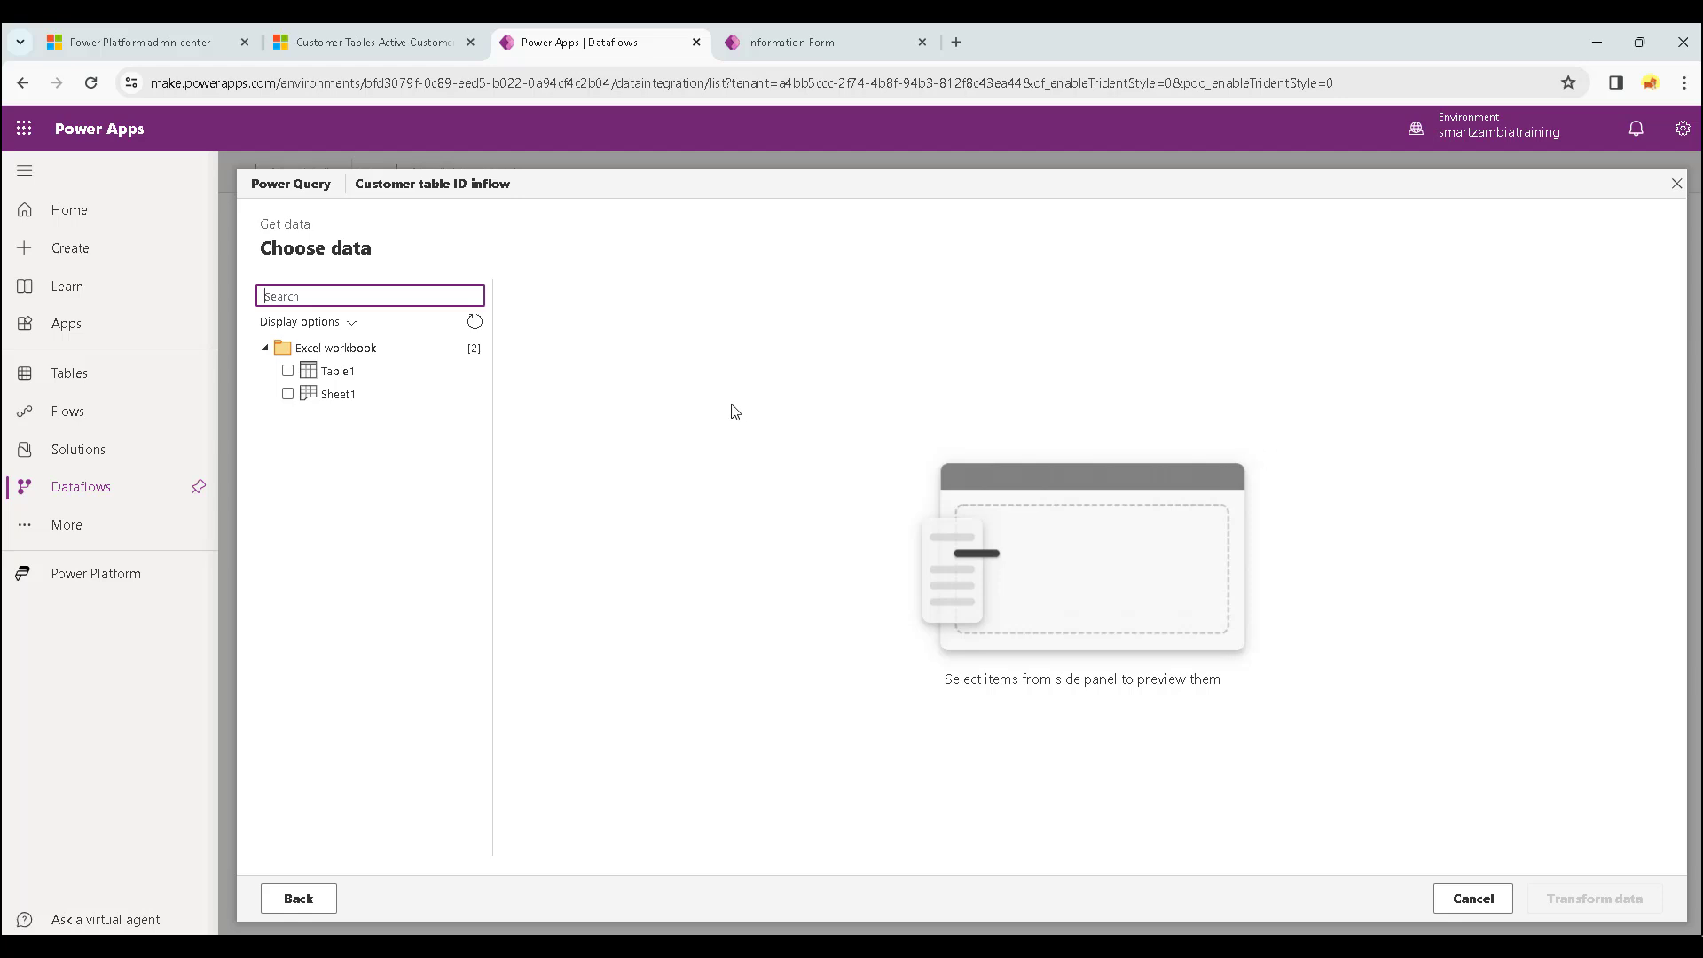
pyautogui.click(345, 375)
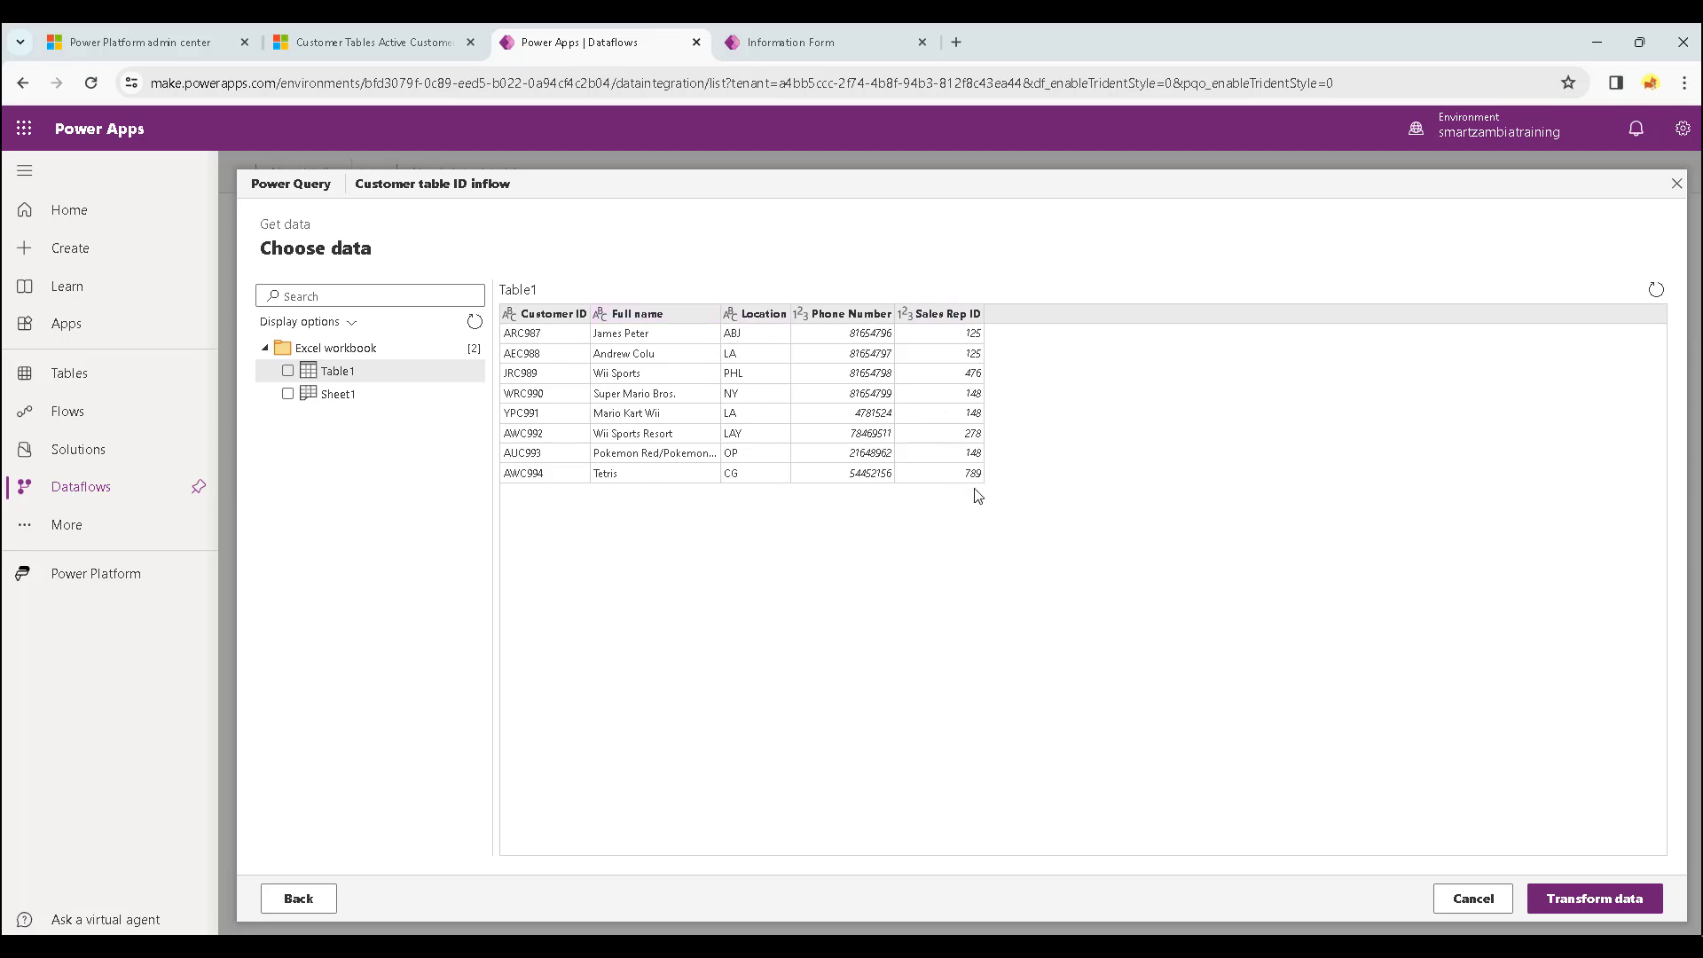
pyautogui.click(1595, 901)
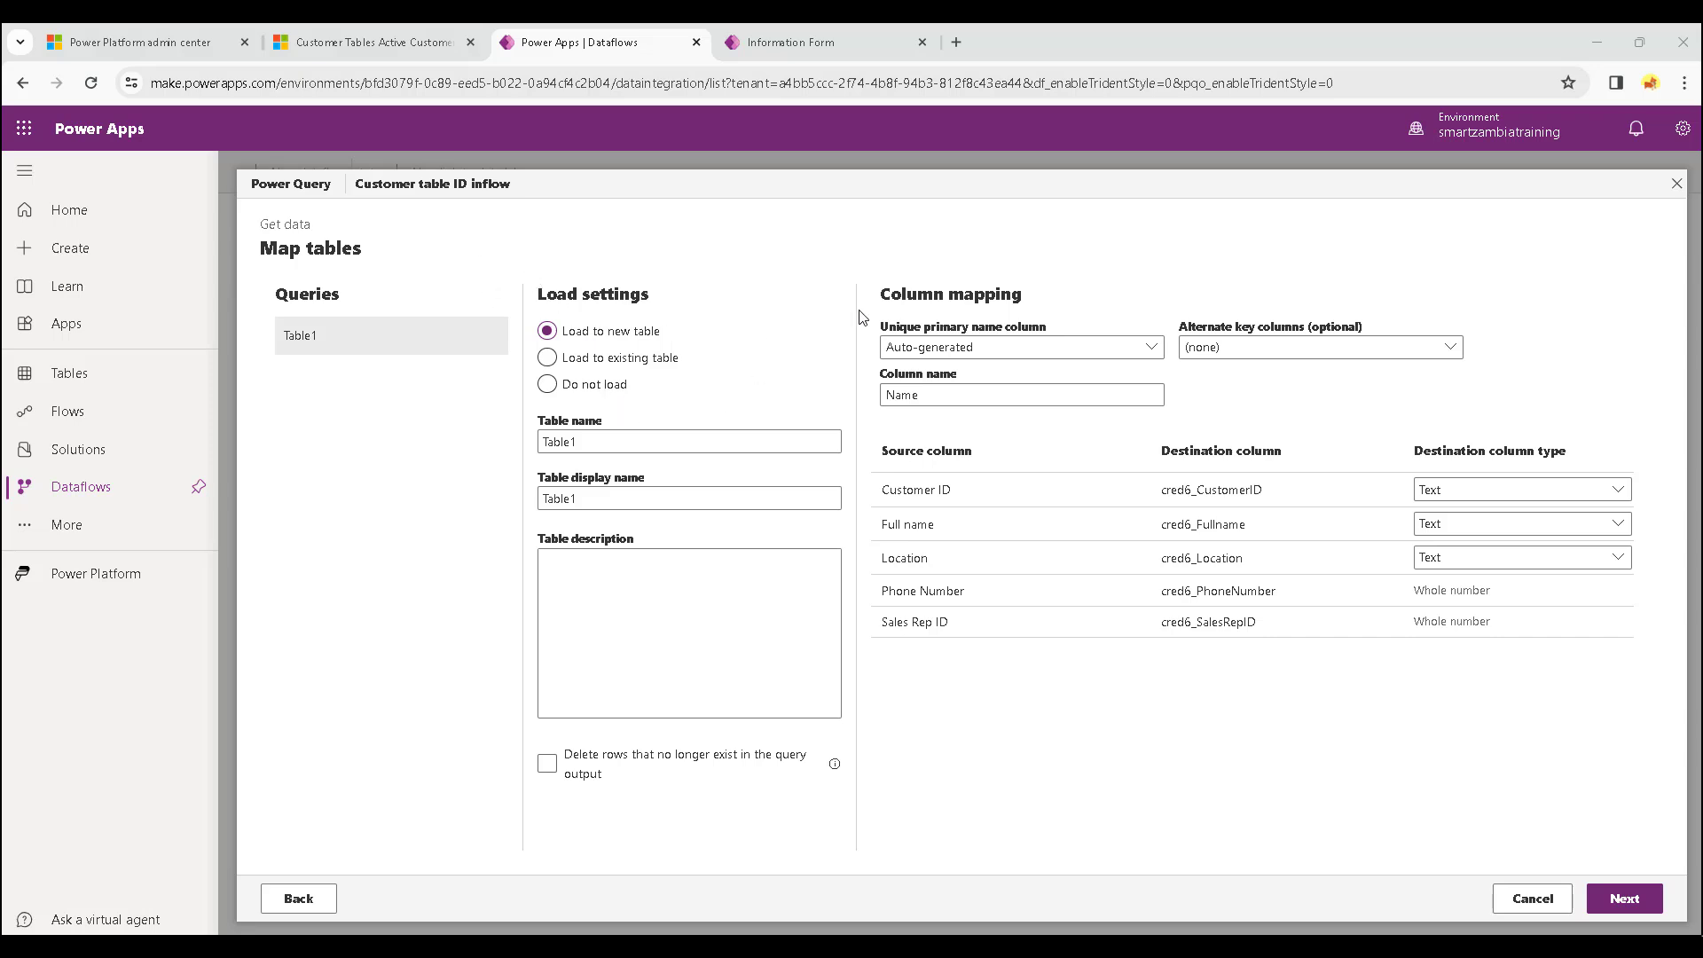
# Set Table1 to load into the existing destination table cred6_CustomerTable.
pyautogui.click(576, 355)
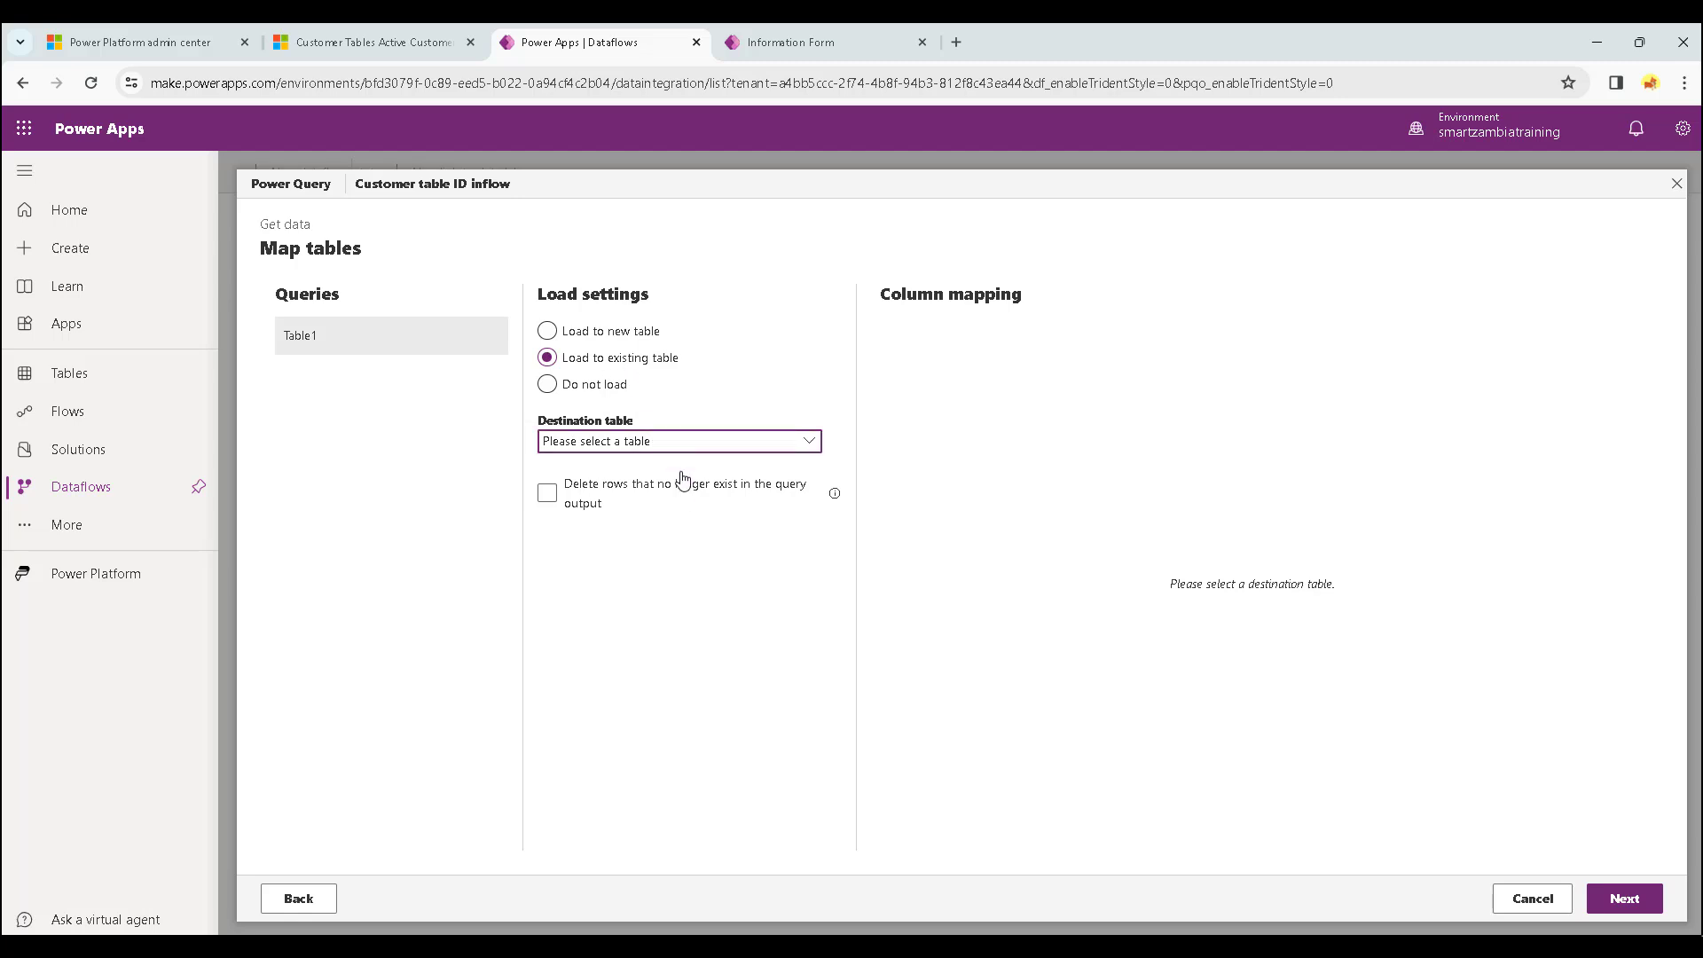
pyautogui.click(754, 446)
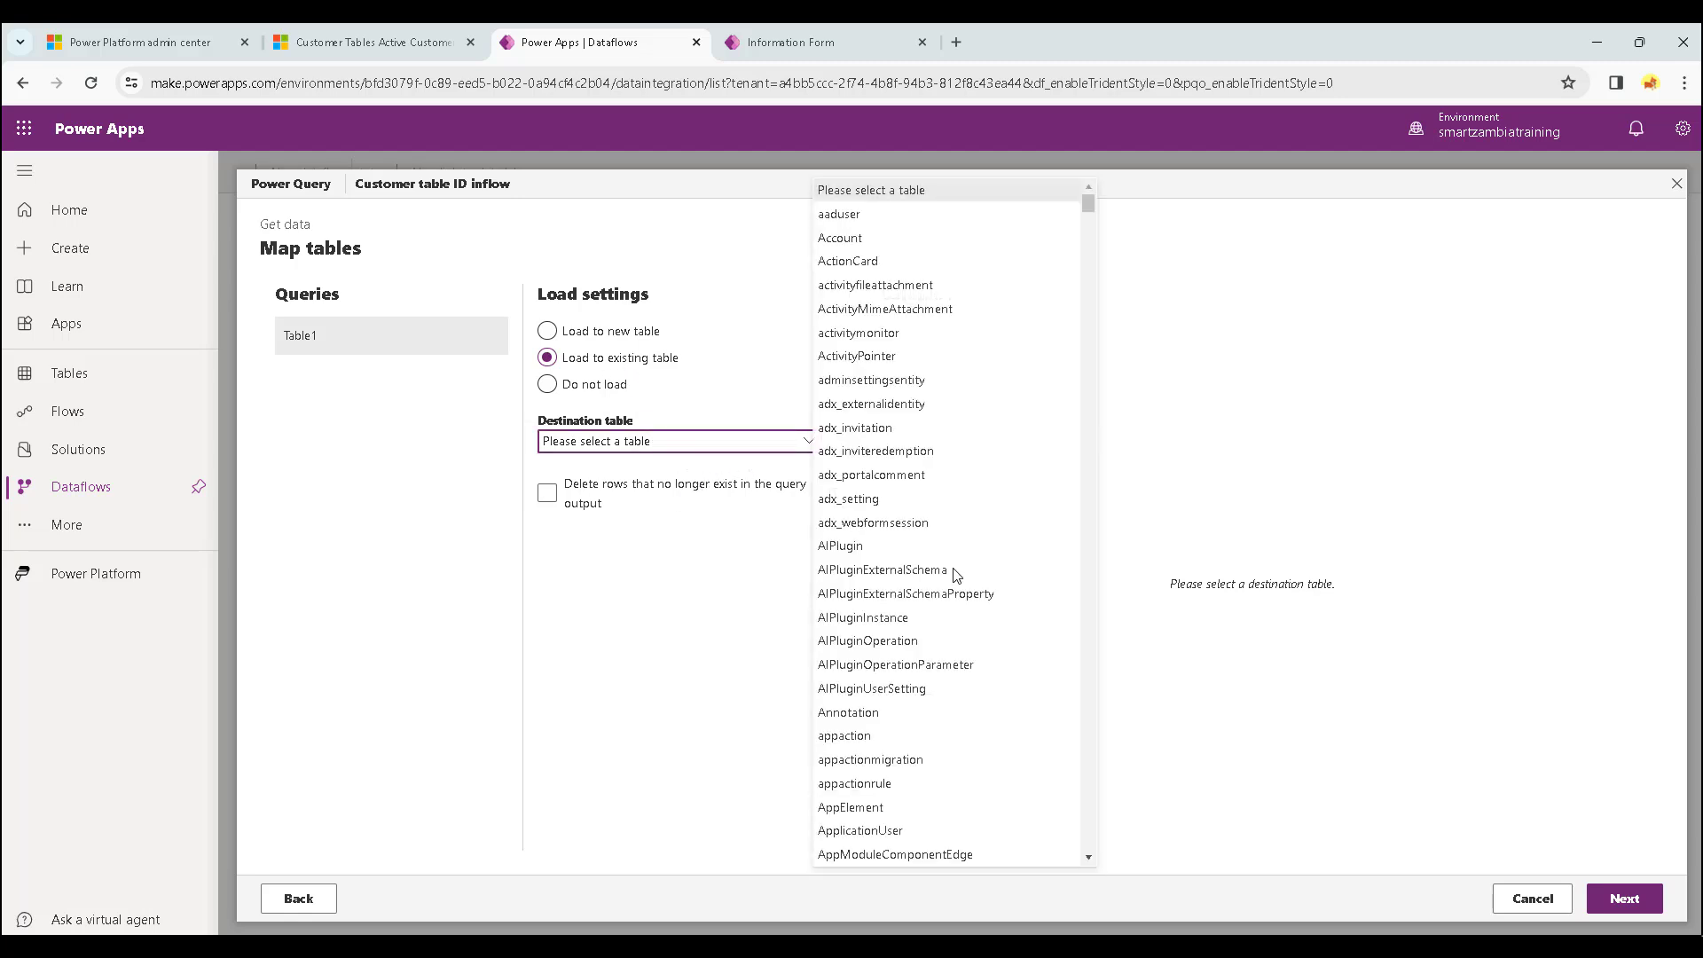
pyautogui.scroll(-8, 992, 473)
pyautogui.scroll(-15, 991, 474)
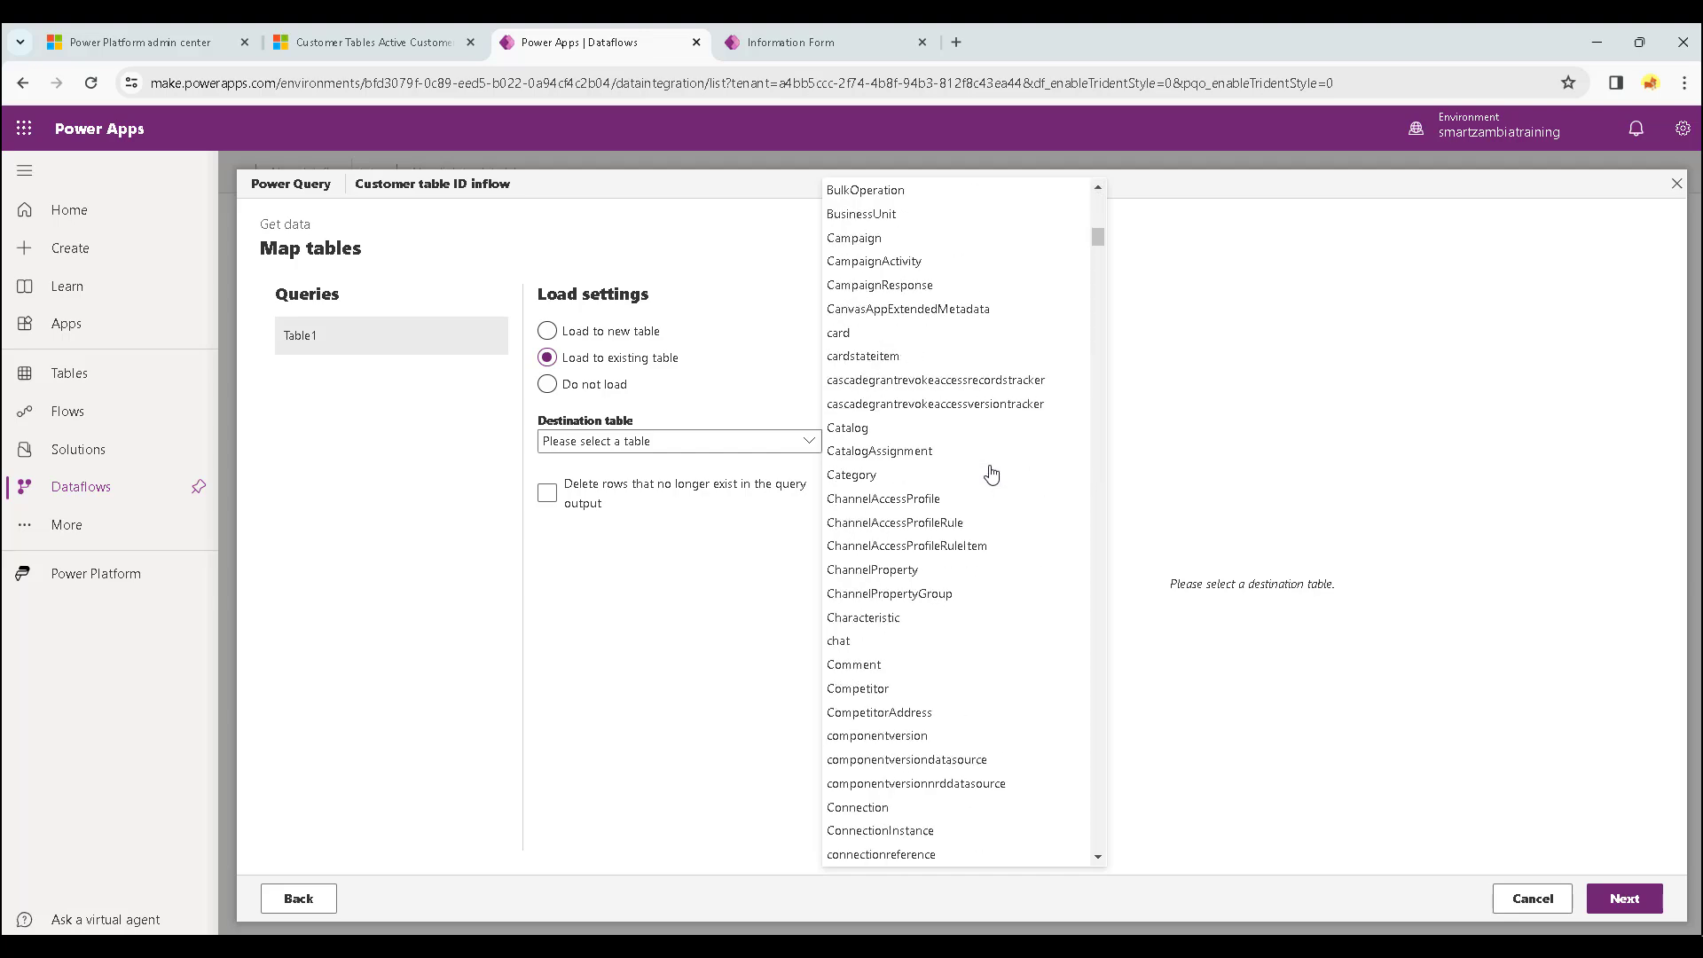
pyautogui.scroll(-8, 991, 475)
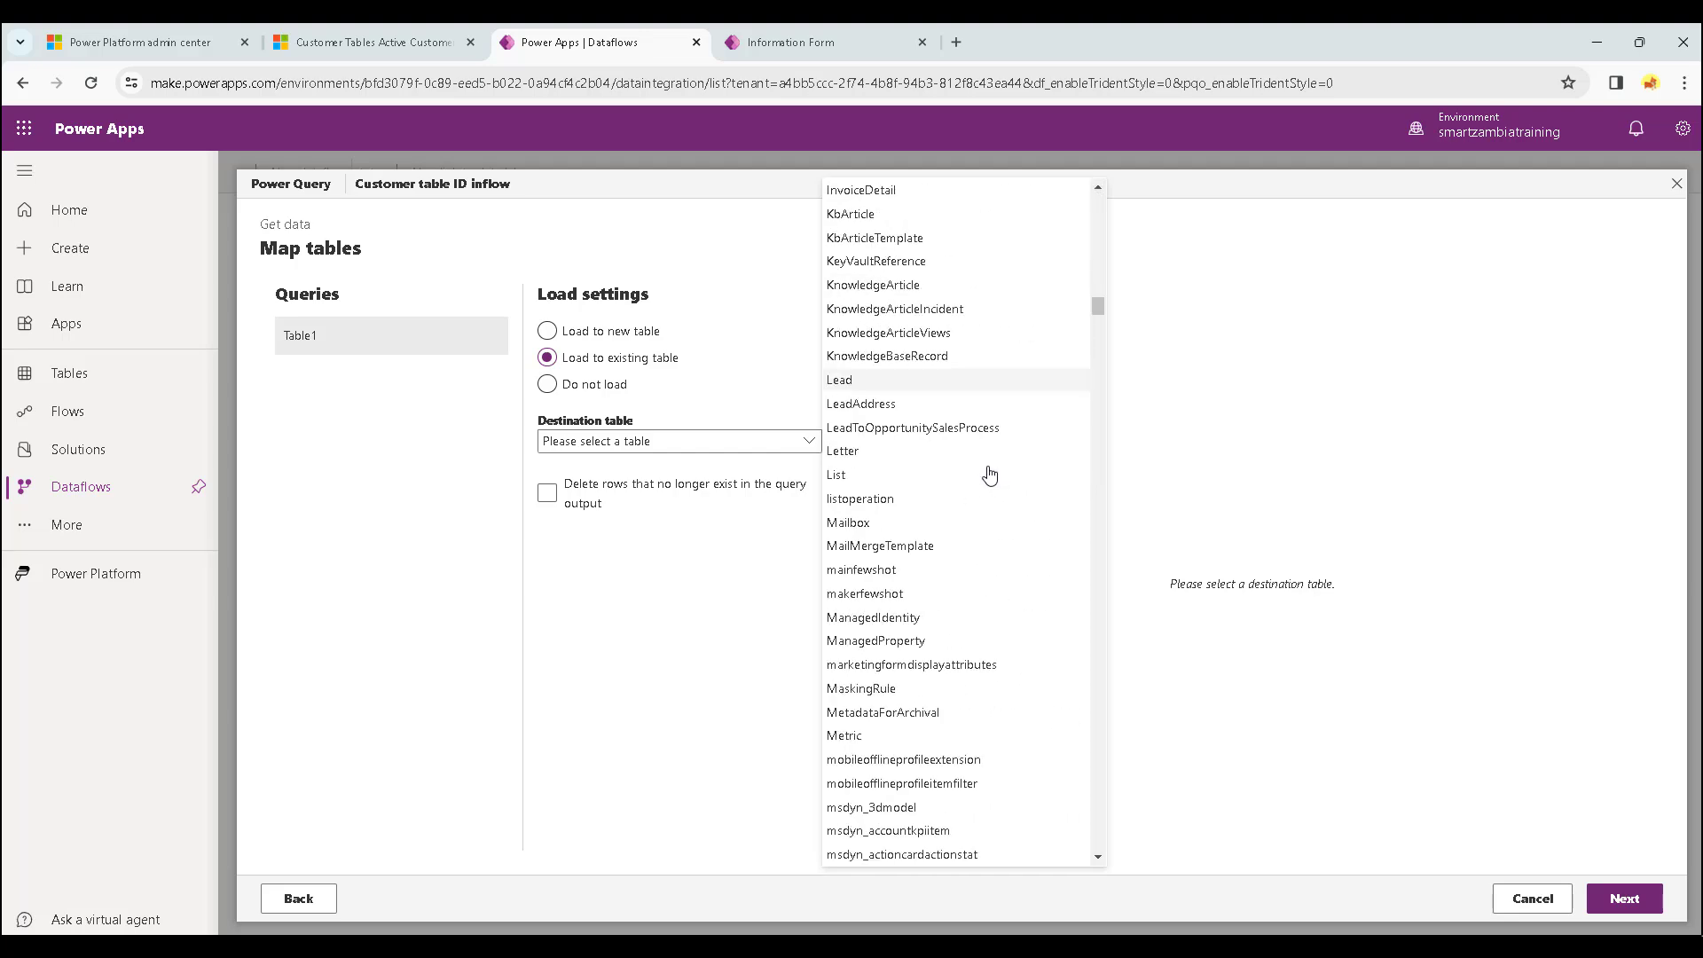
pyautogui.scroll(10, 990, 476)
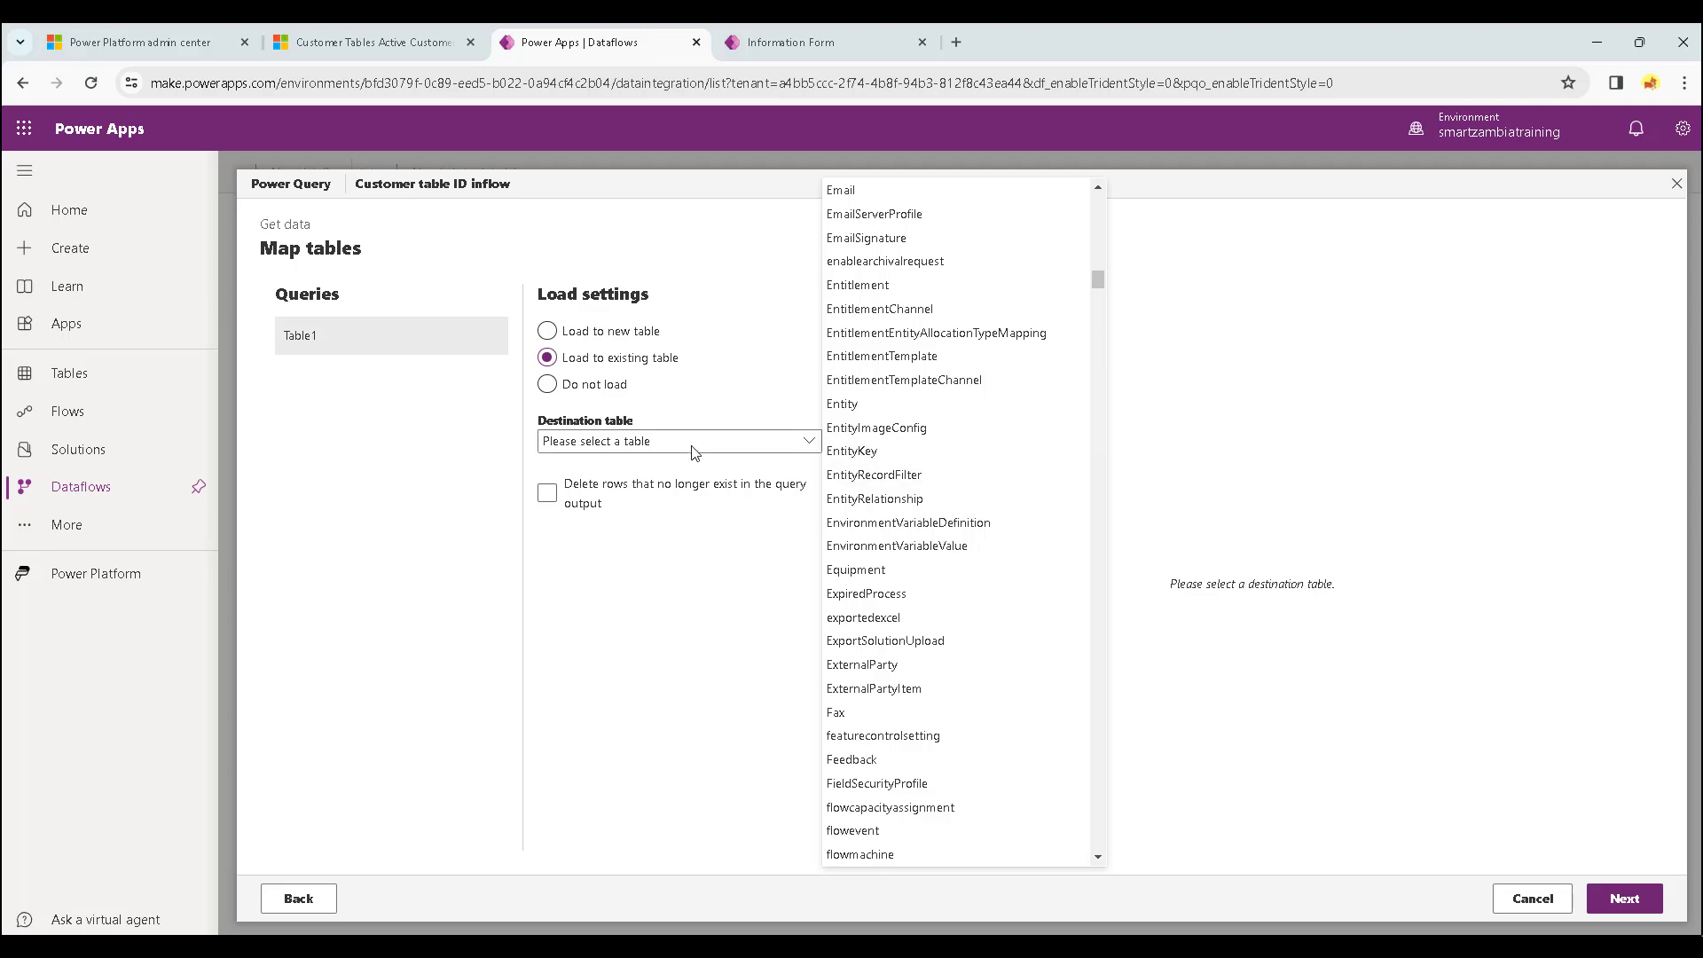
pyautogui.scroll(10, 914, 479)
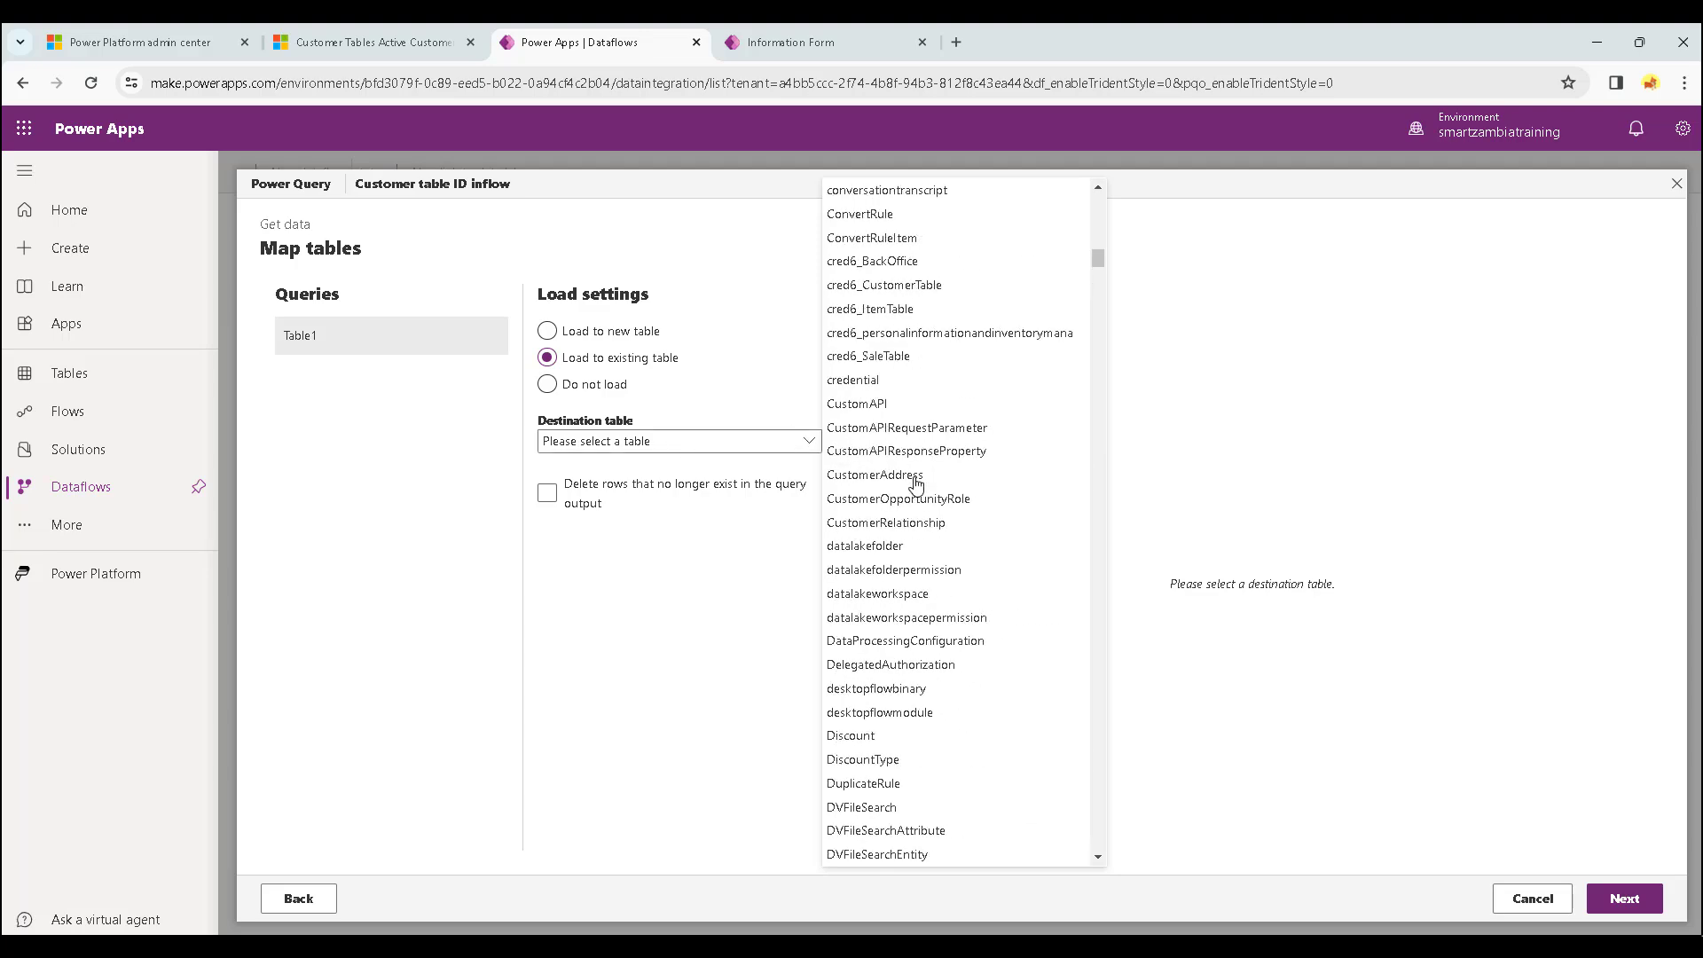
pyautogui.click(918, 286)
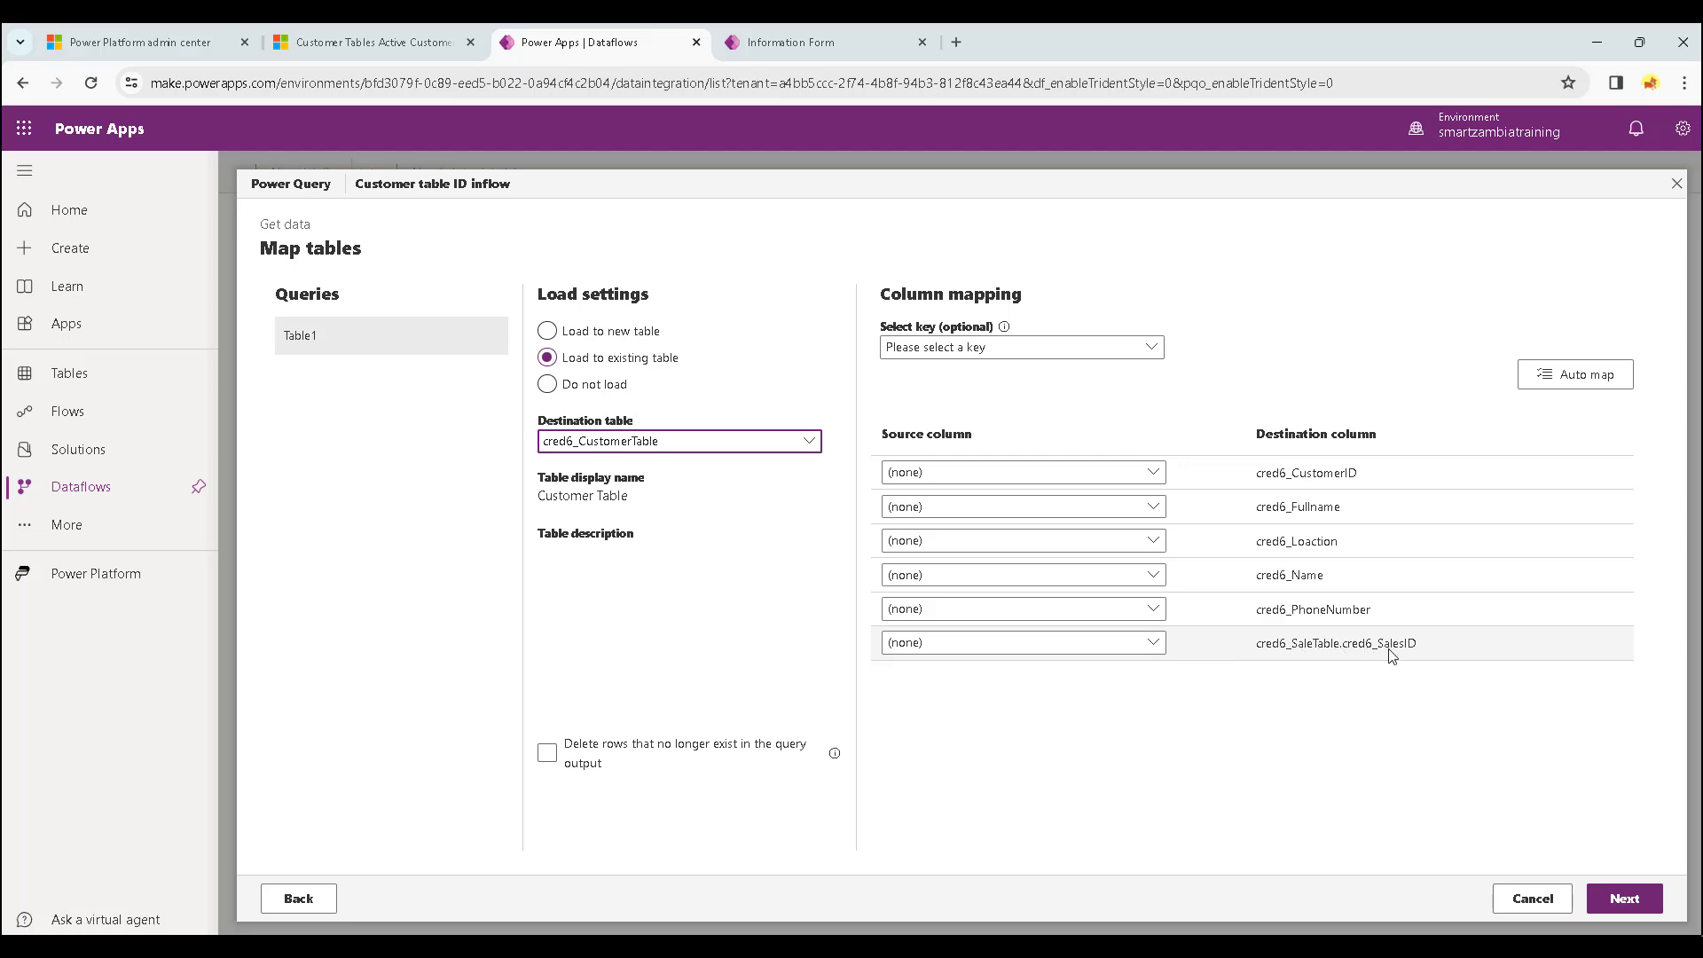
# Map source columns Customer ID, Full name and Location to cred6_CustomerID, cred6_Fullname and cred6_Loaction.
pyautogui.click(1156, 475)
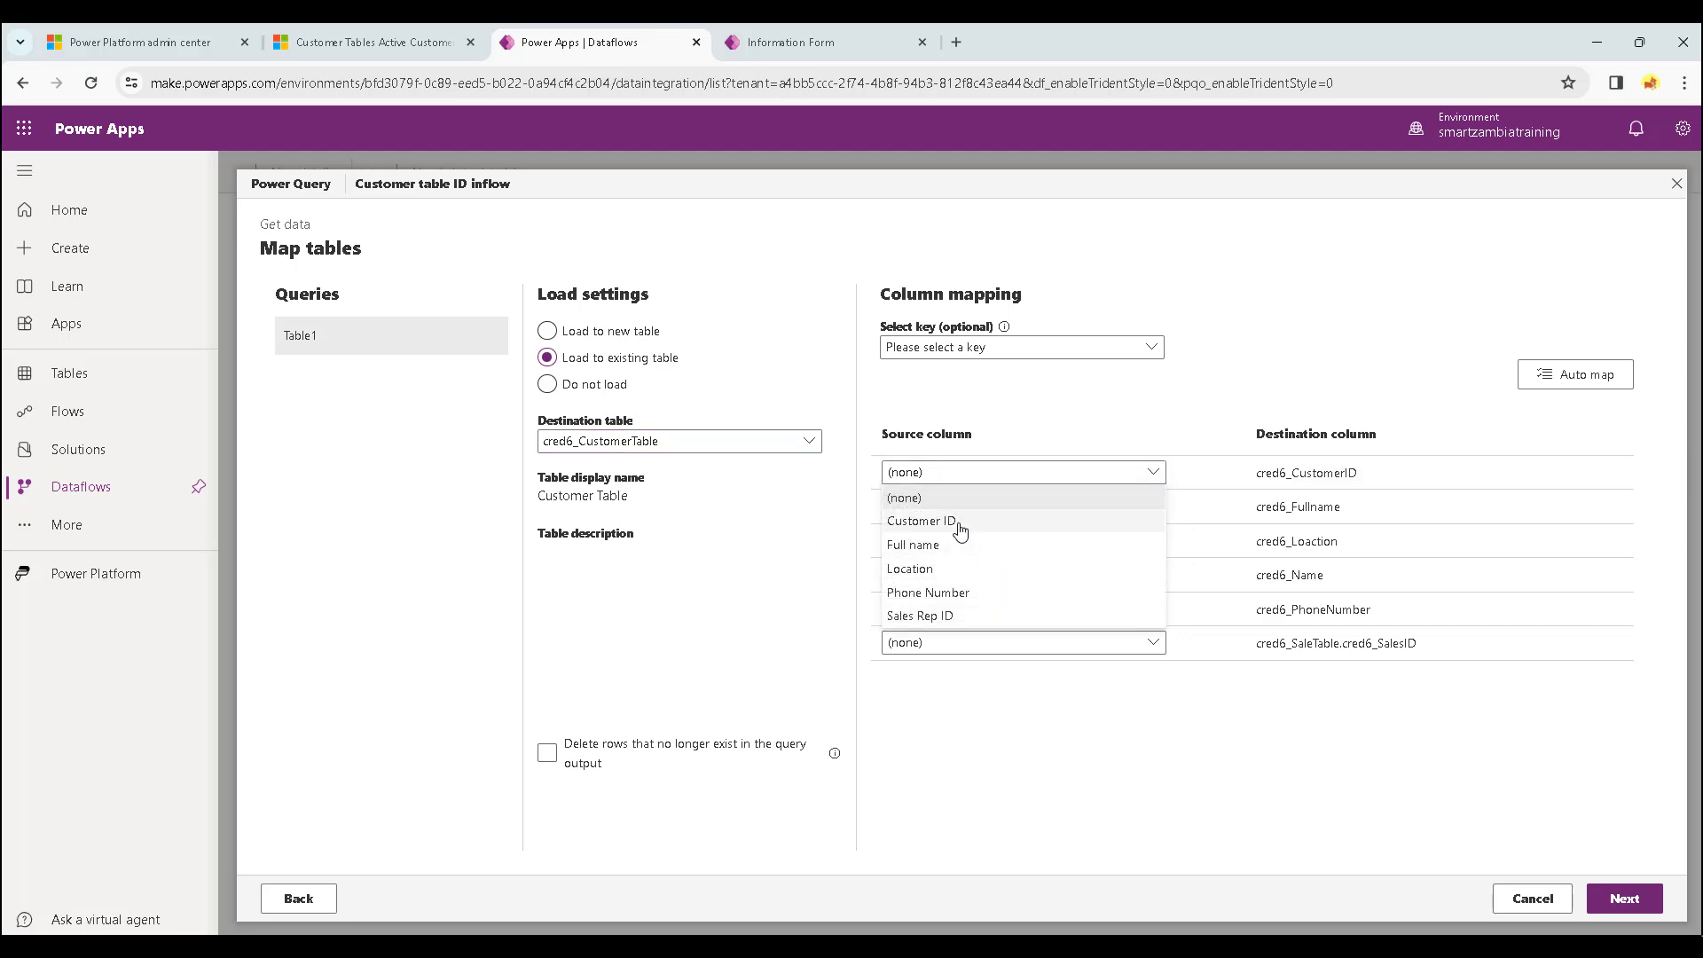
pyautogui.click(1026, 525)
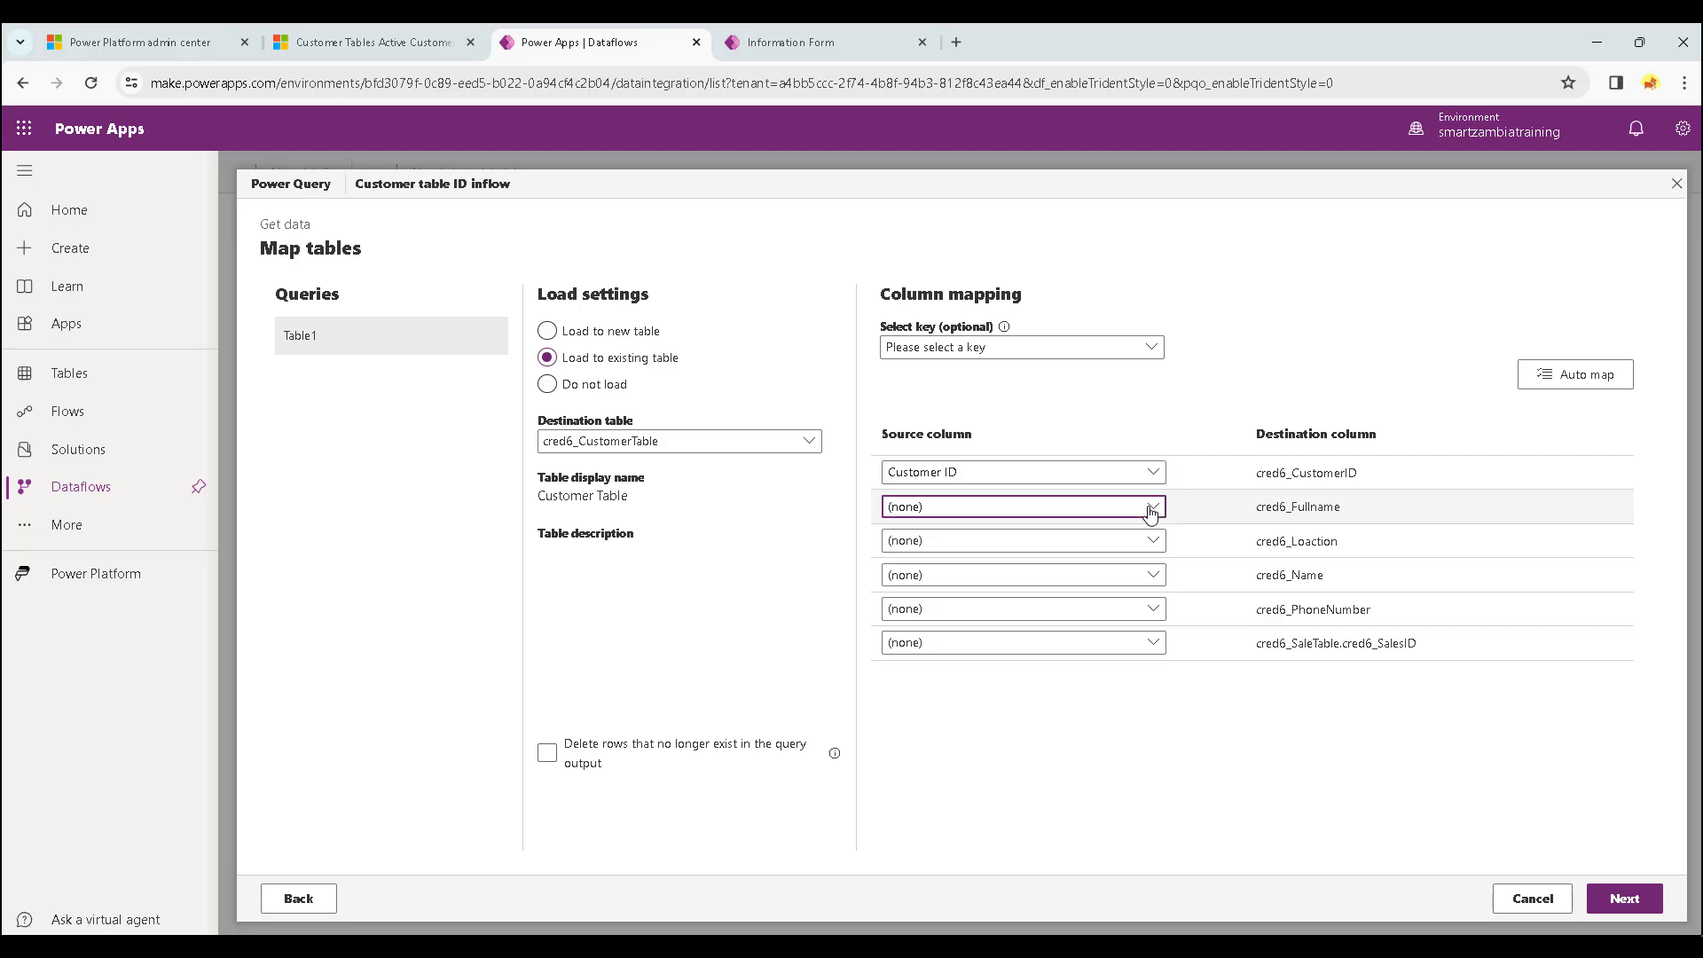
pyautogui.click(1151, 511)
pyautogui.click(977, 582)
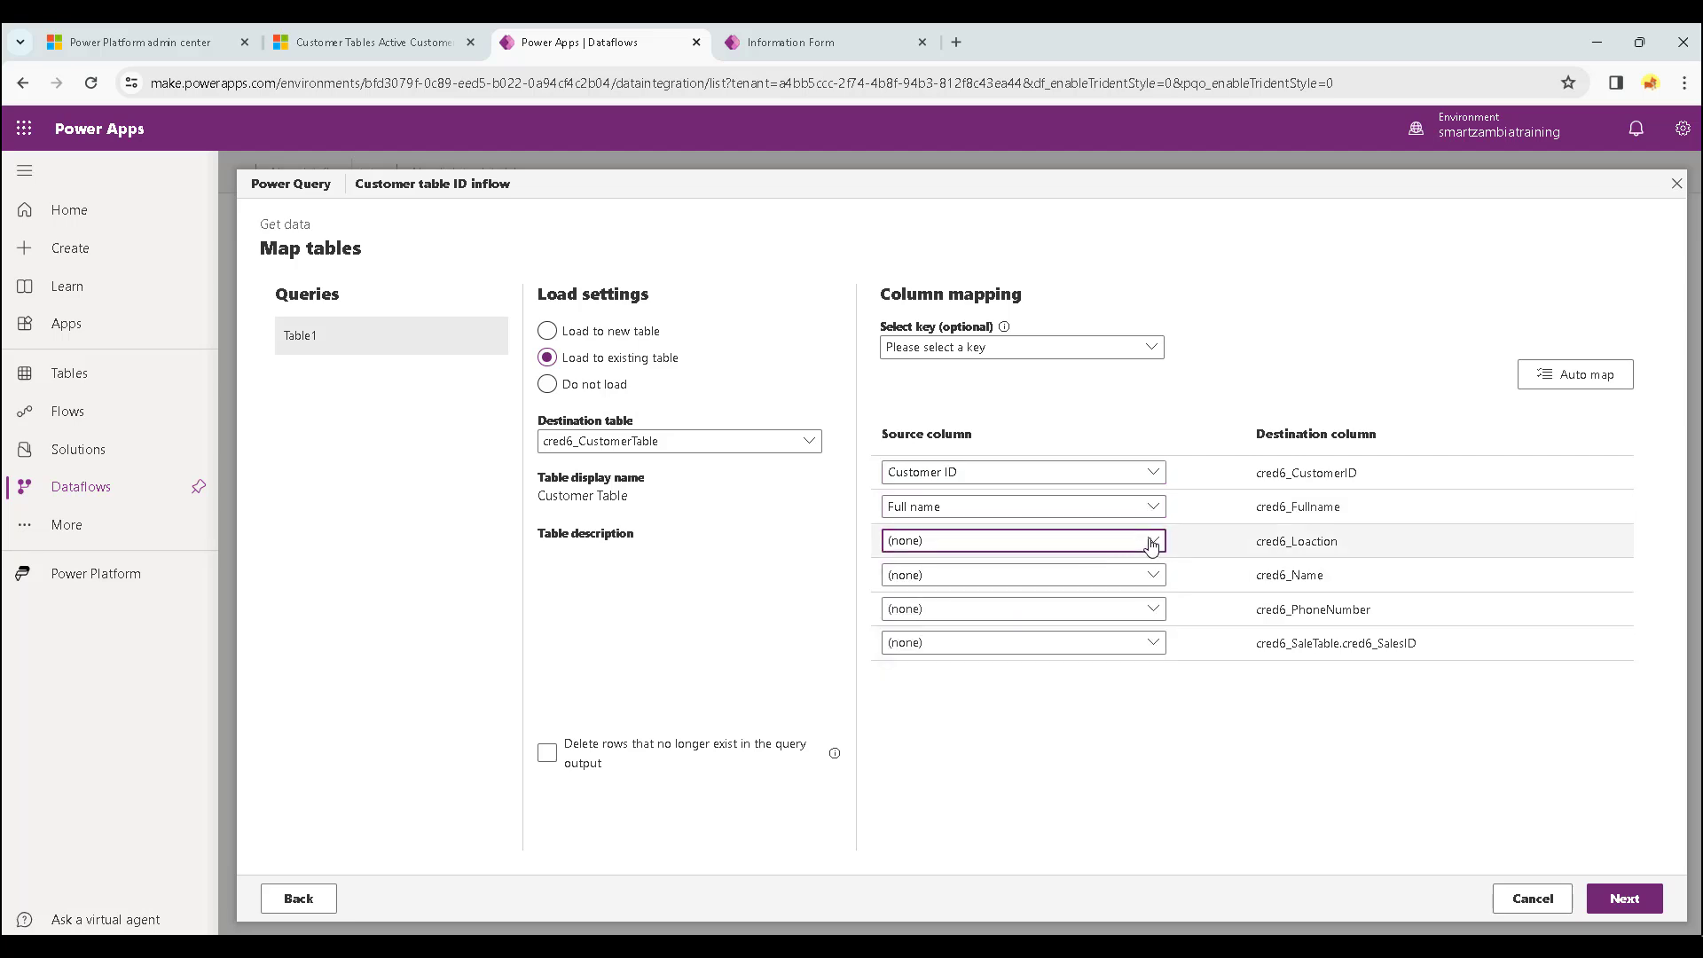
pyautogui.click(1152, 544)
pyautogui.click(969, 636)
# Map Full name to cred6_Name and Phone Number to cred6_PhoneNumber, and publish the customer dataflow.
pyautogui.click(1155, 577)
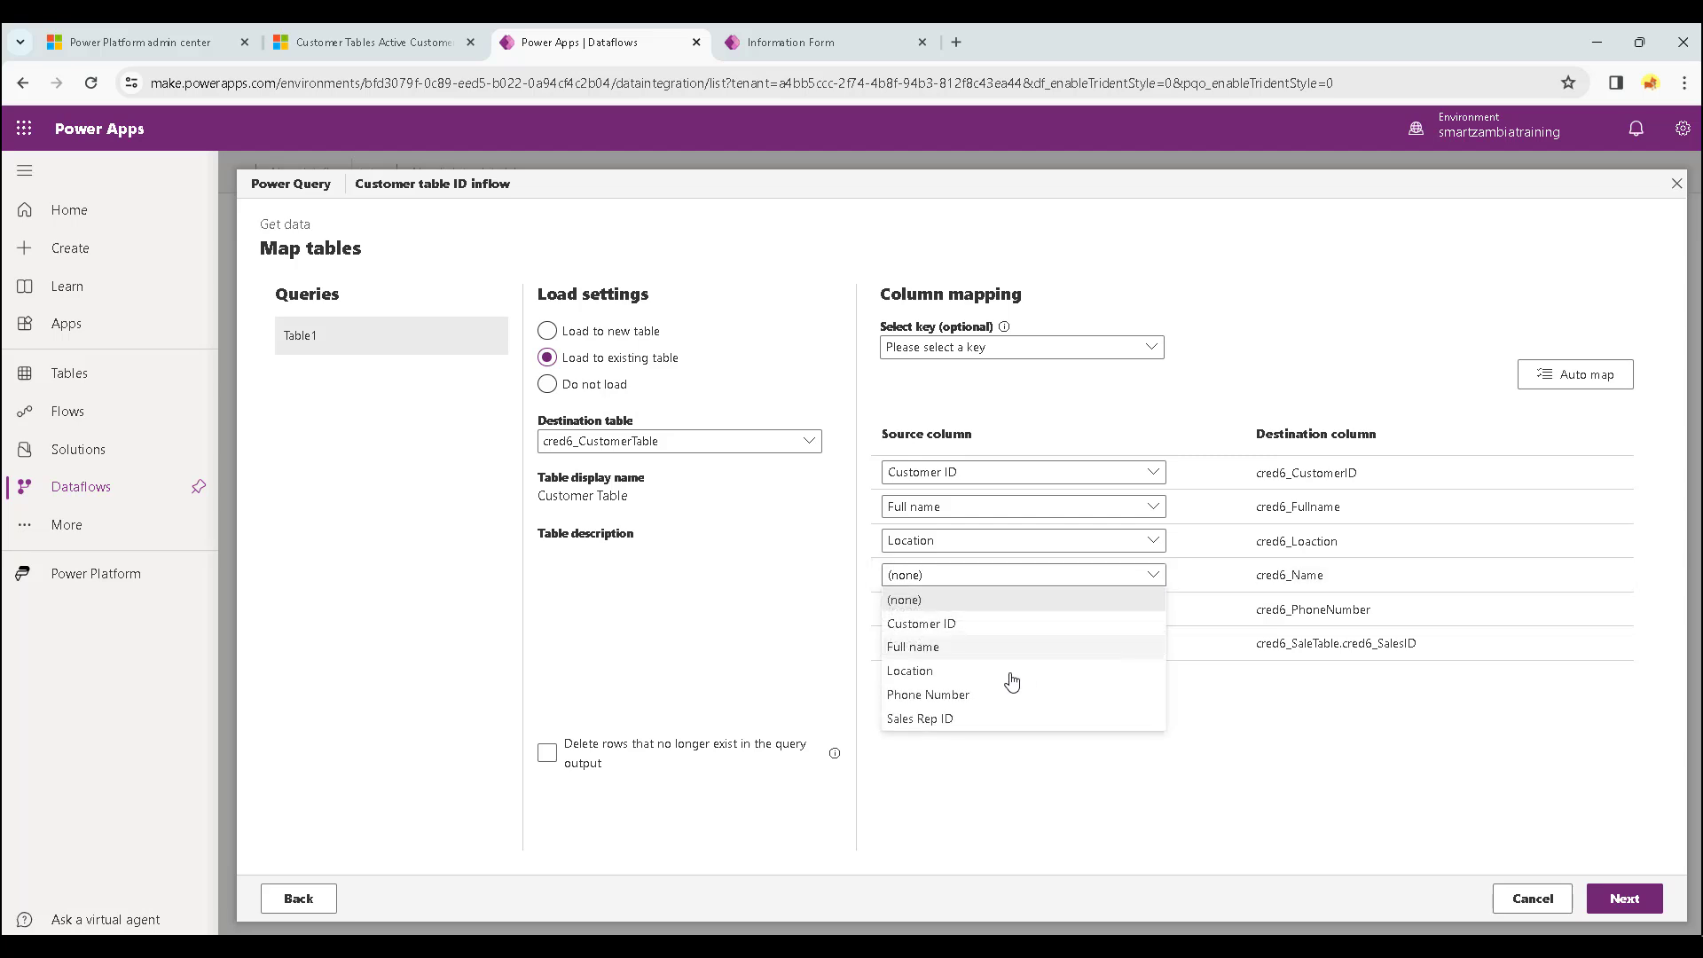
pyautogui.click(951, 655)
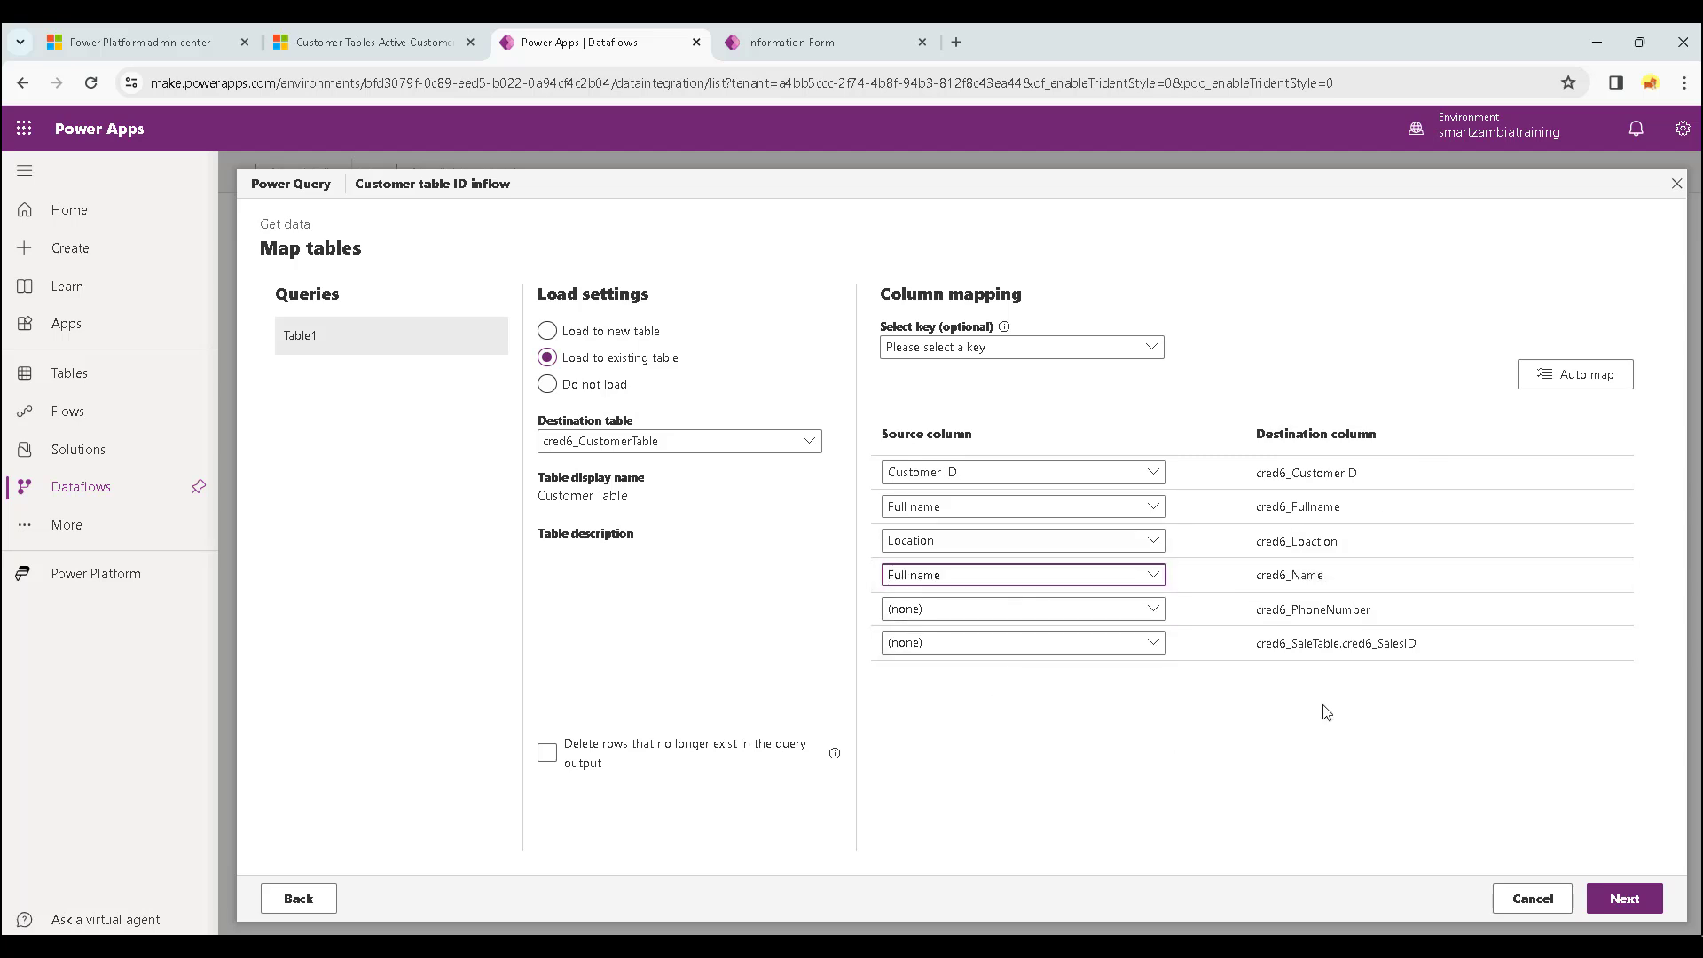
pyautogui.click(1153, 610)
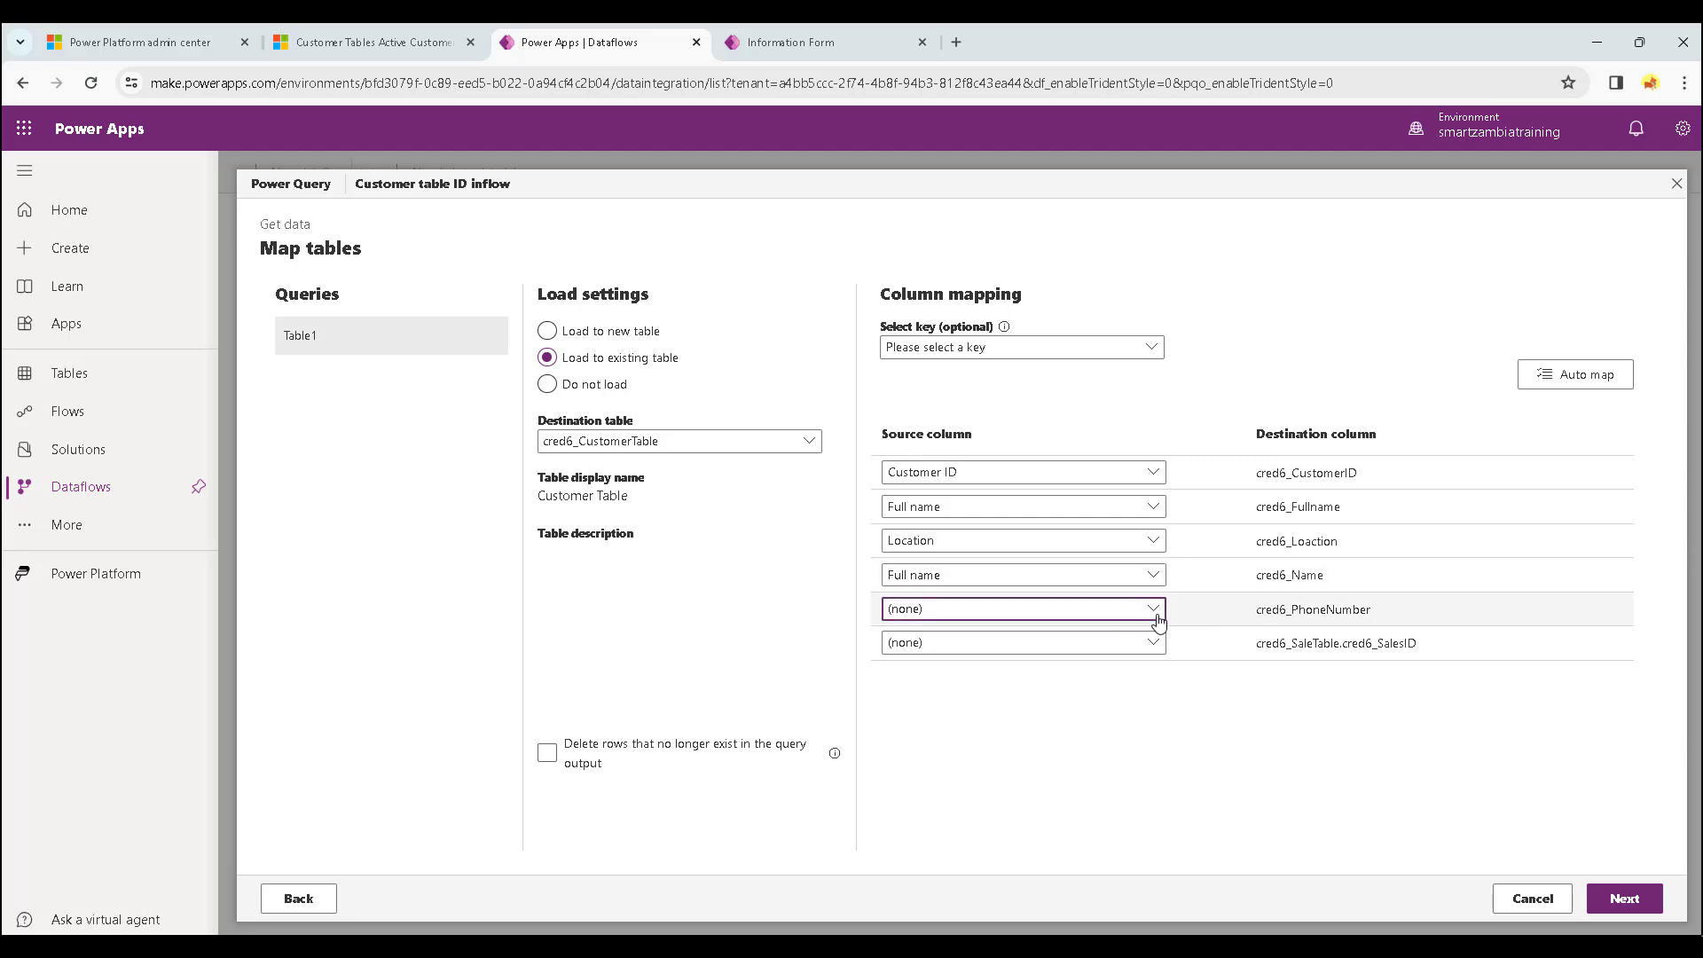
pyautogui.click(927, 729)
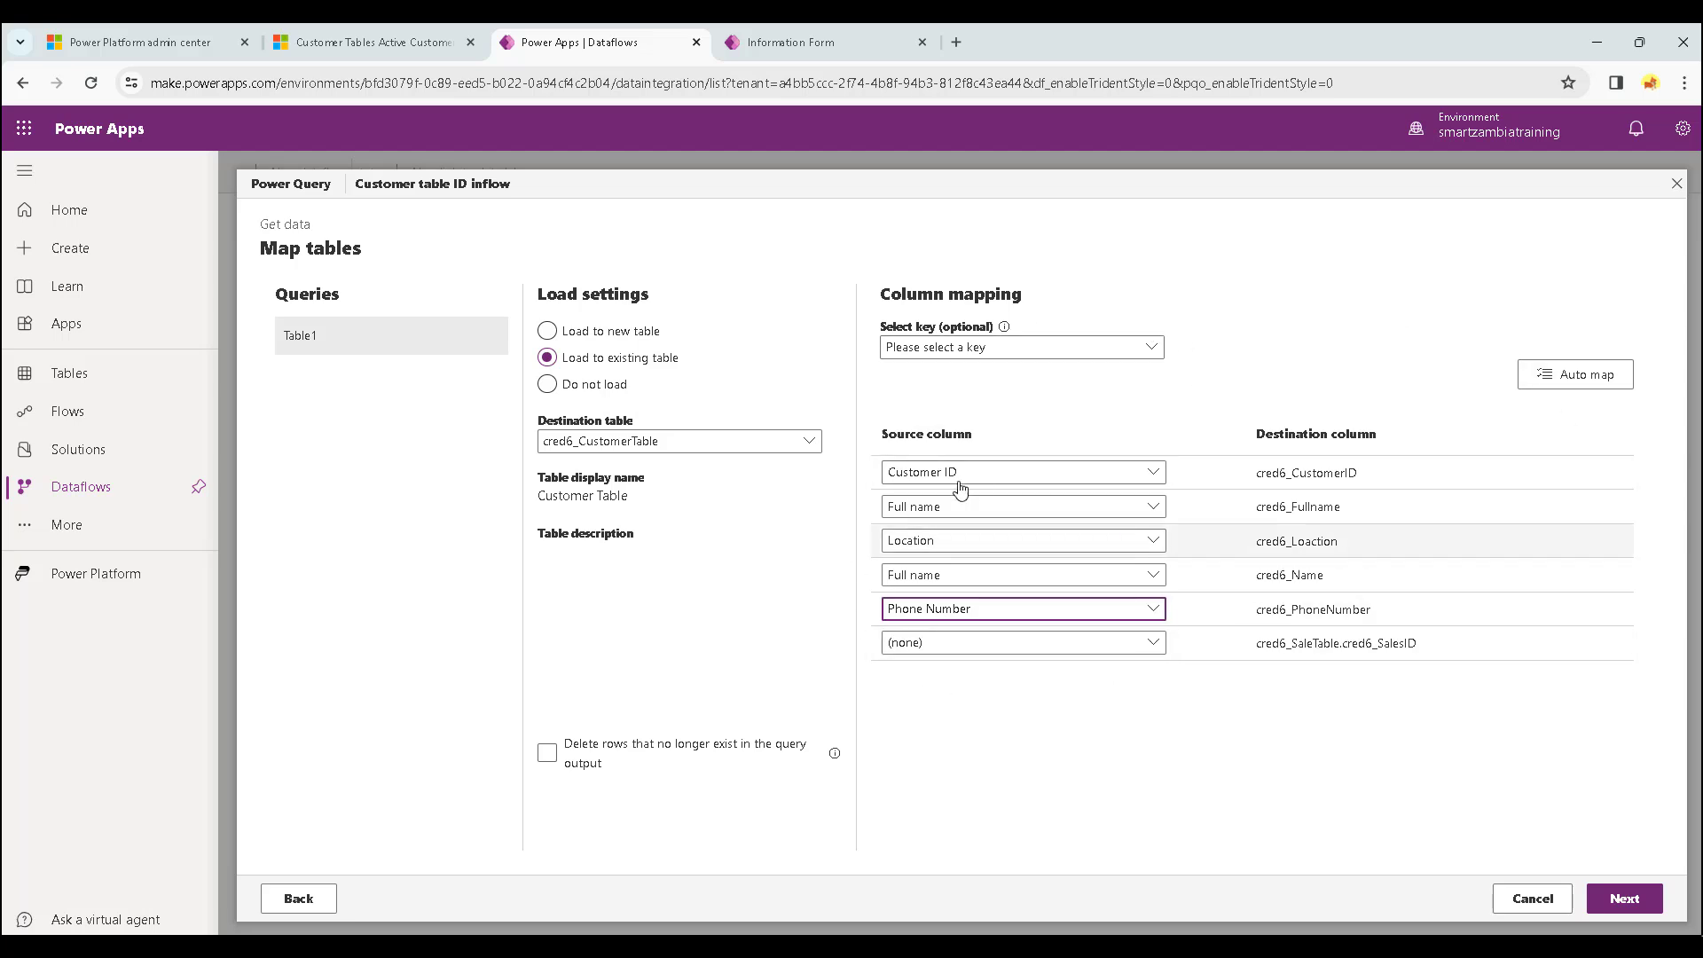
pyautogui.click(1626, 900)
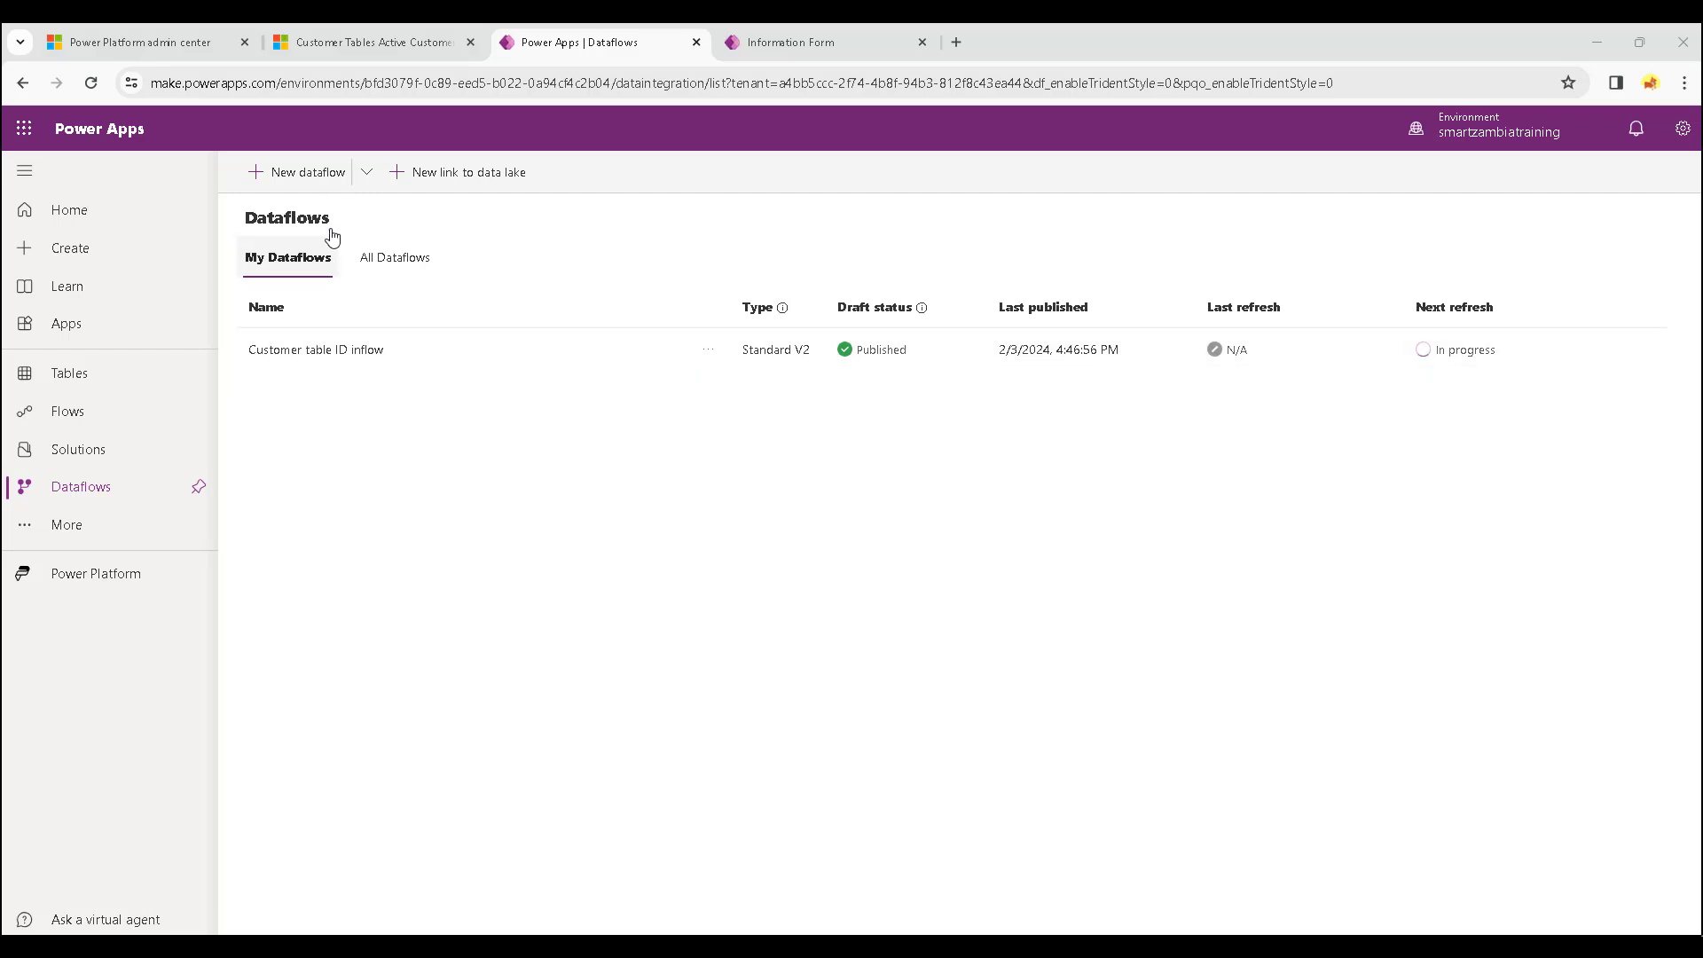
# Create a new dataflow named "Sales Table inflow".
pyautogui.click(317, 182)
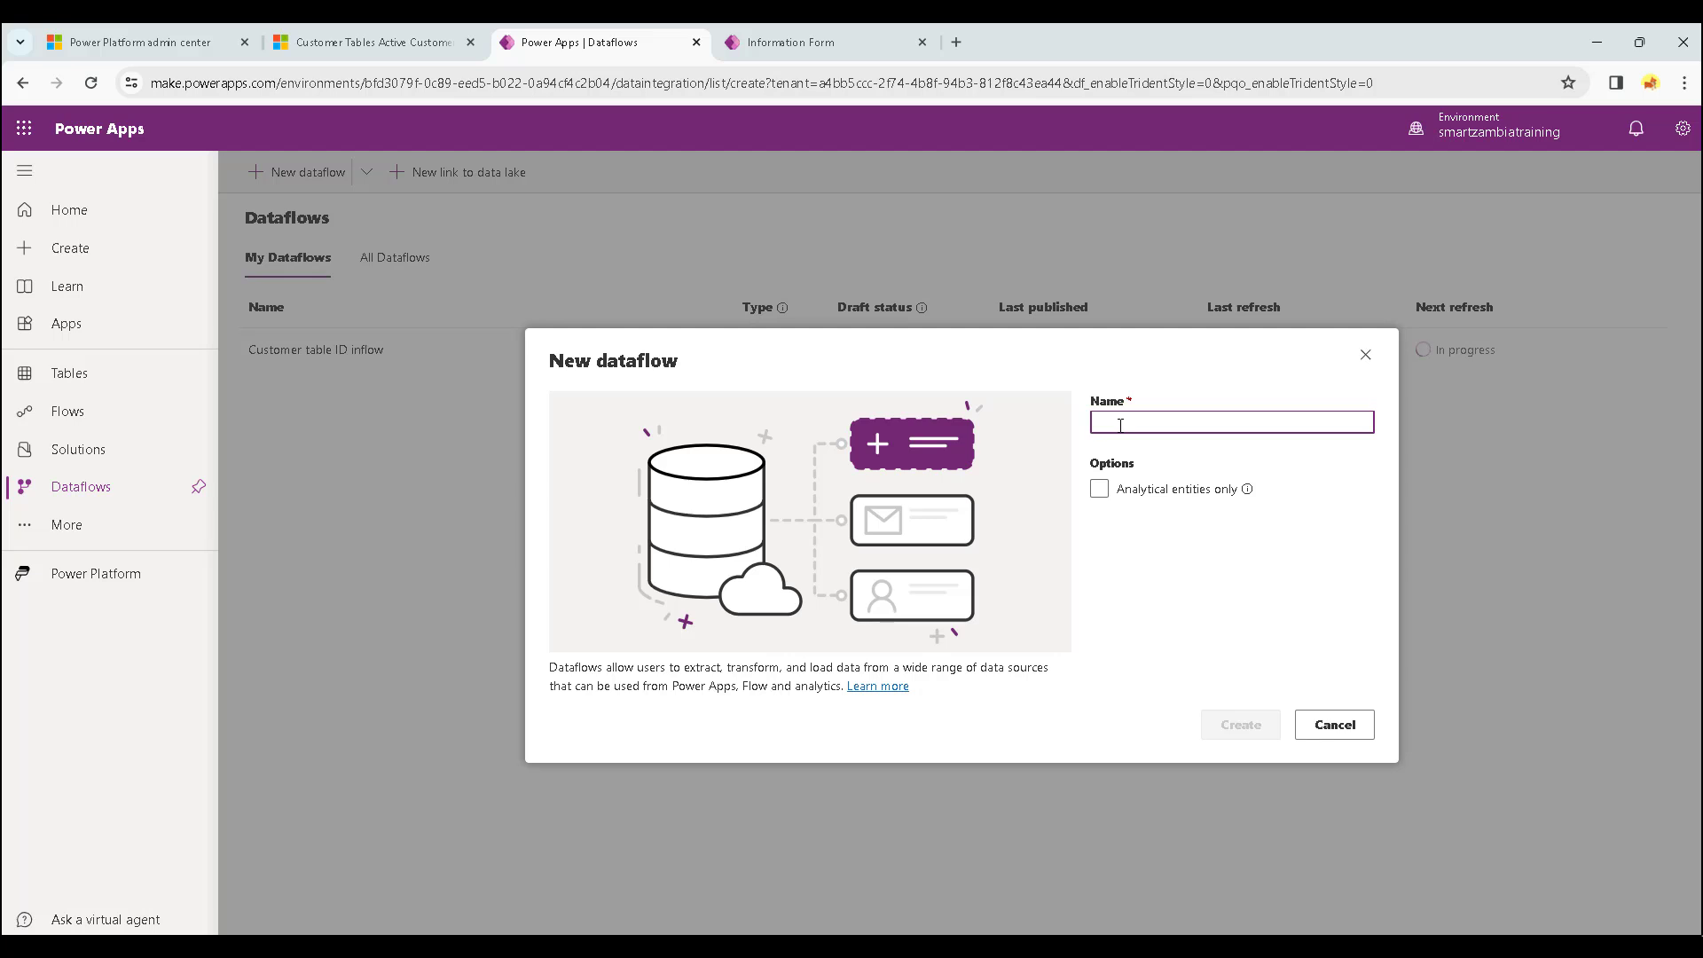
pyautogui.write('Sales Table inflow')
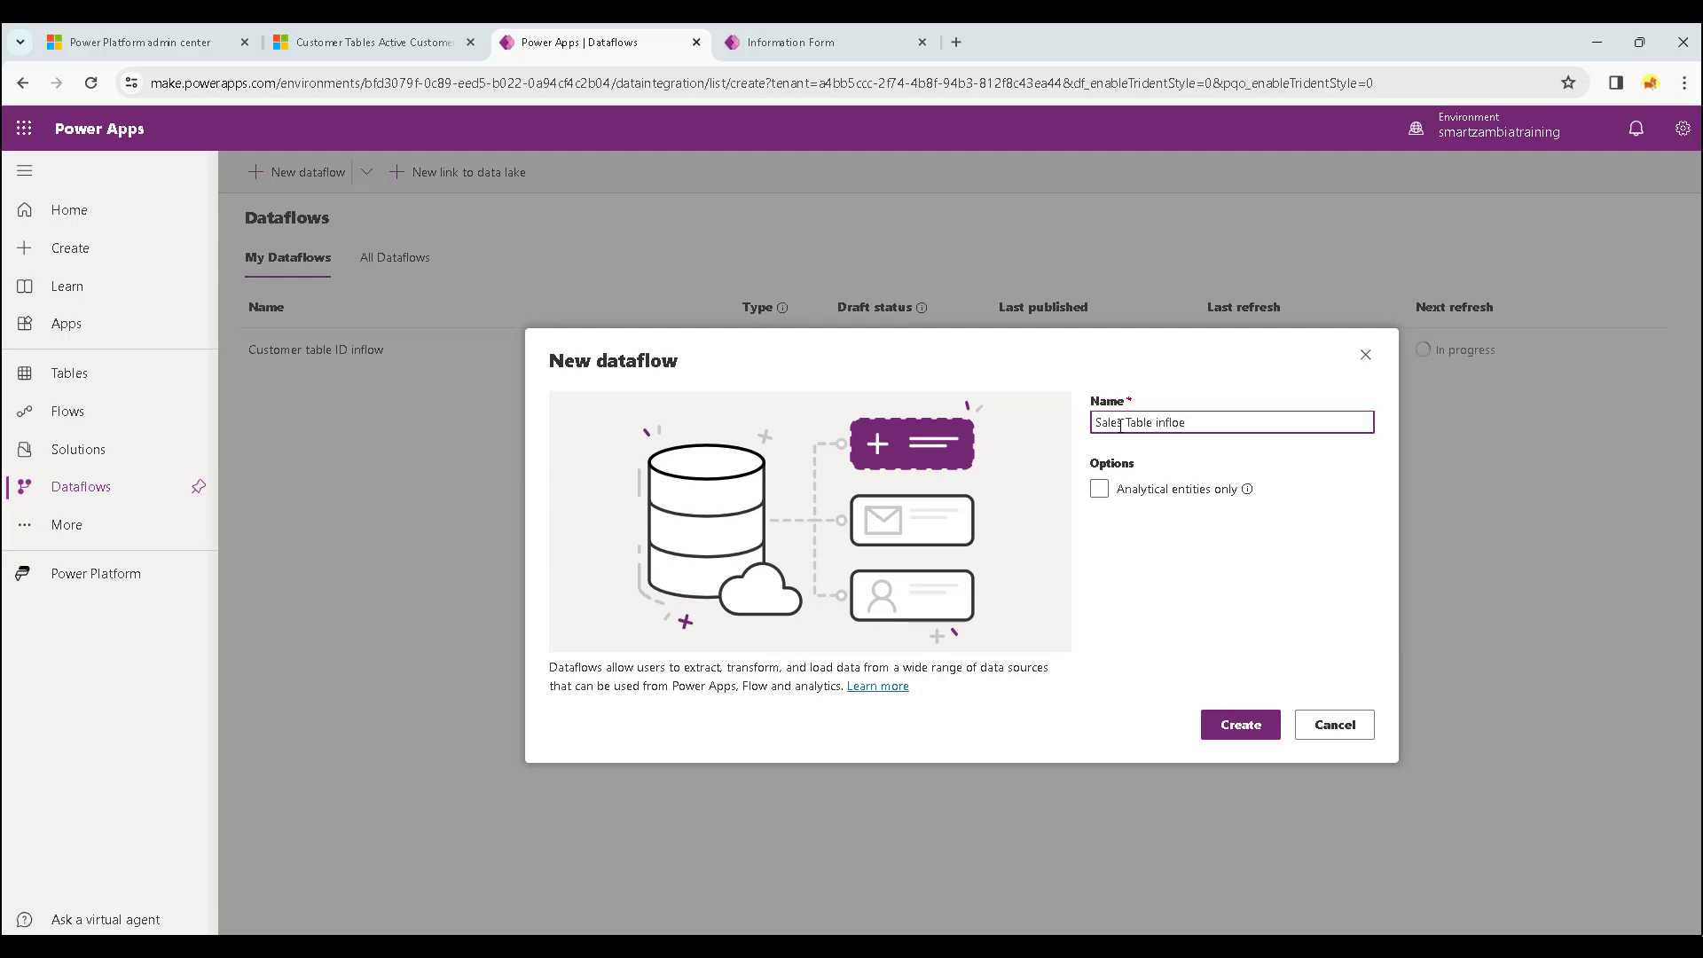
pyautogui.click(1253, 724)
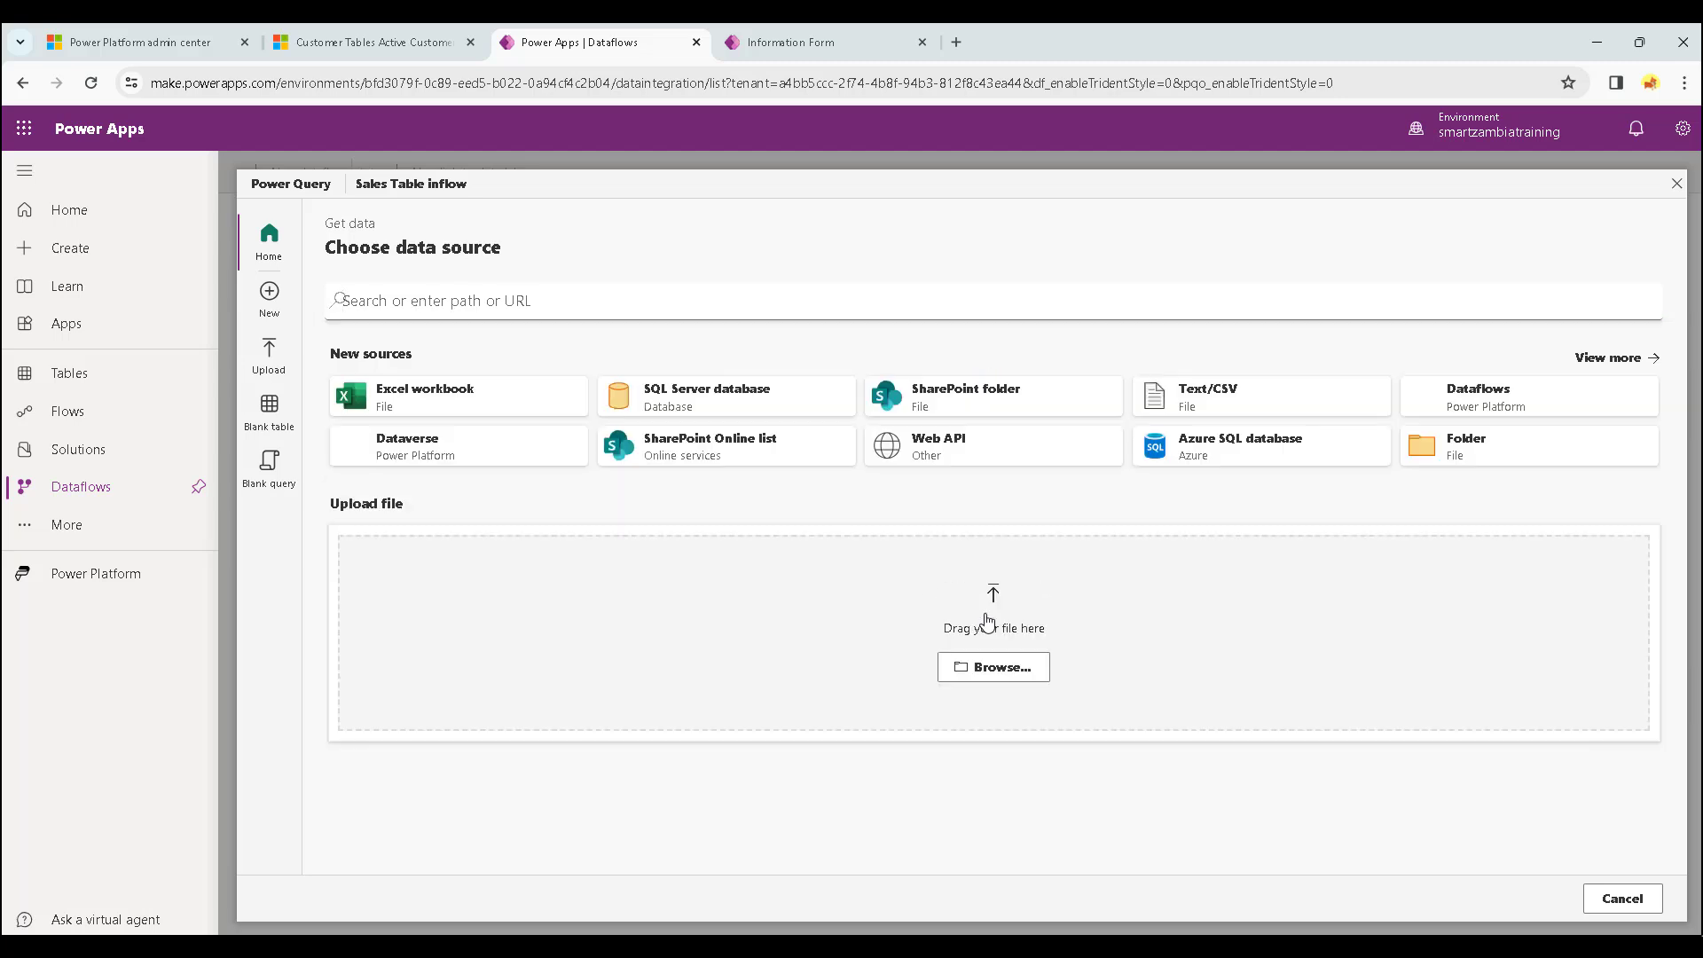
# Upload sales rep 1.xlsx from the Dataflow upsert folder as the data source and connect through the SharePoint organizational account connection.
pyautogui.click(1014, 677)
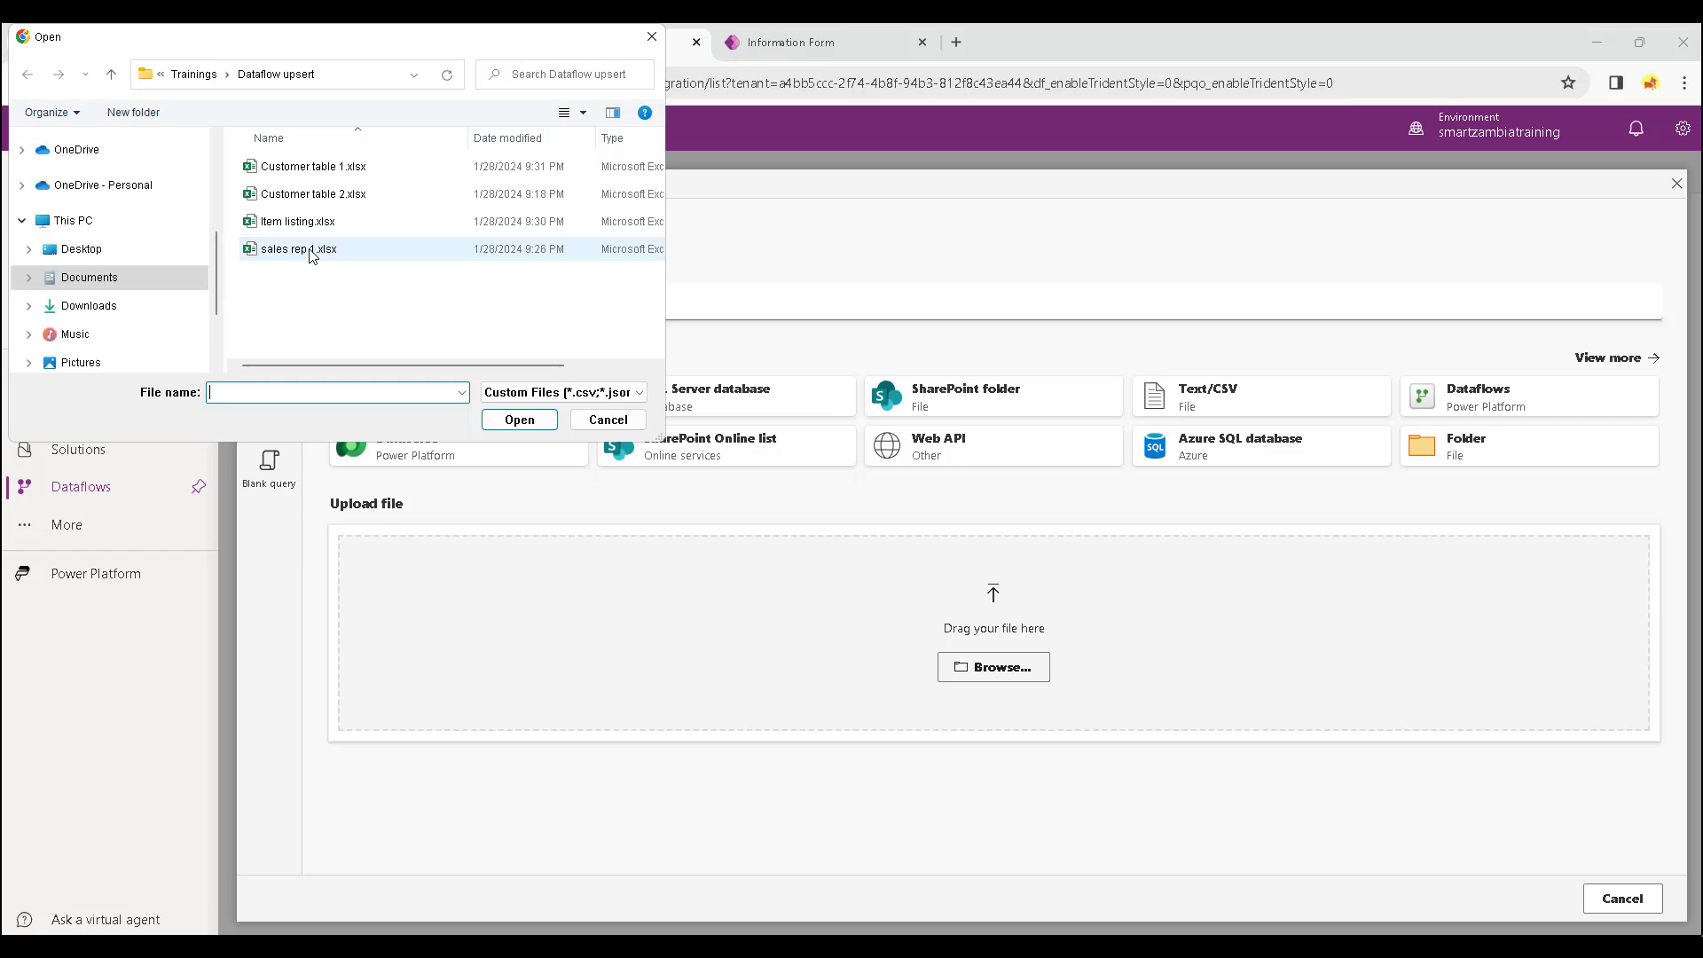
pyautogui.click(302, 249)
pyautogui.click(523, 423)
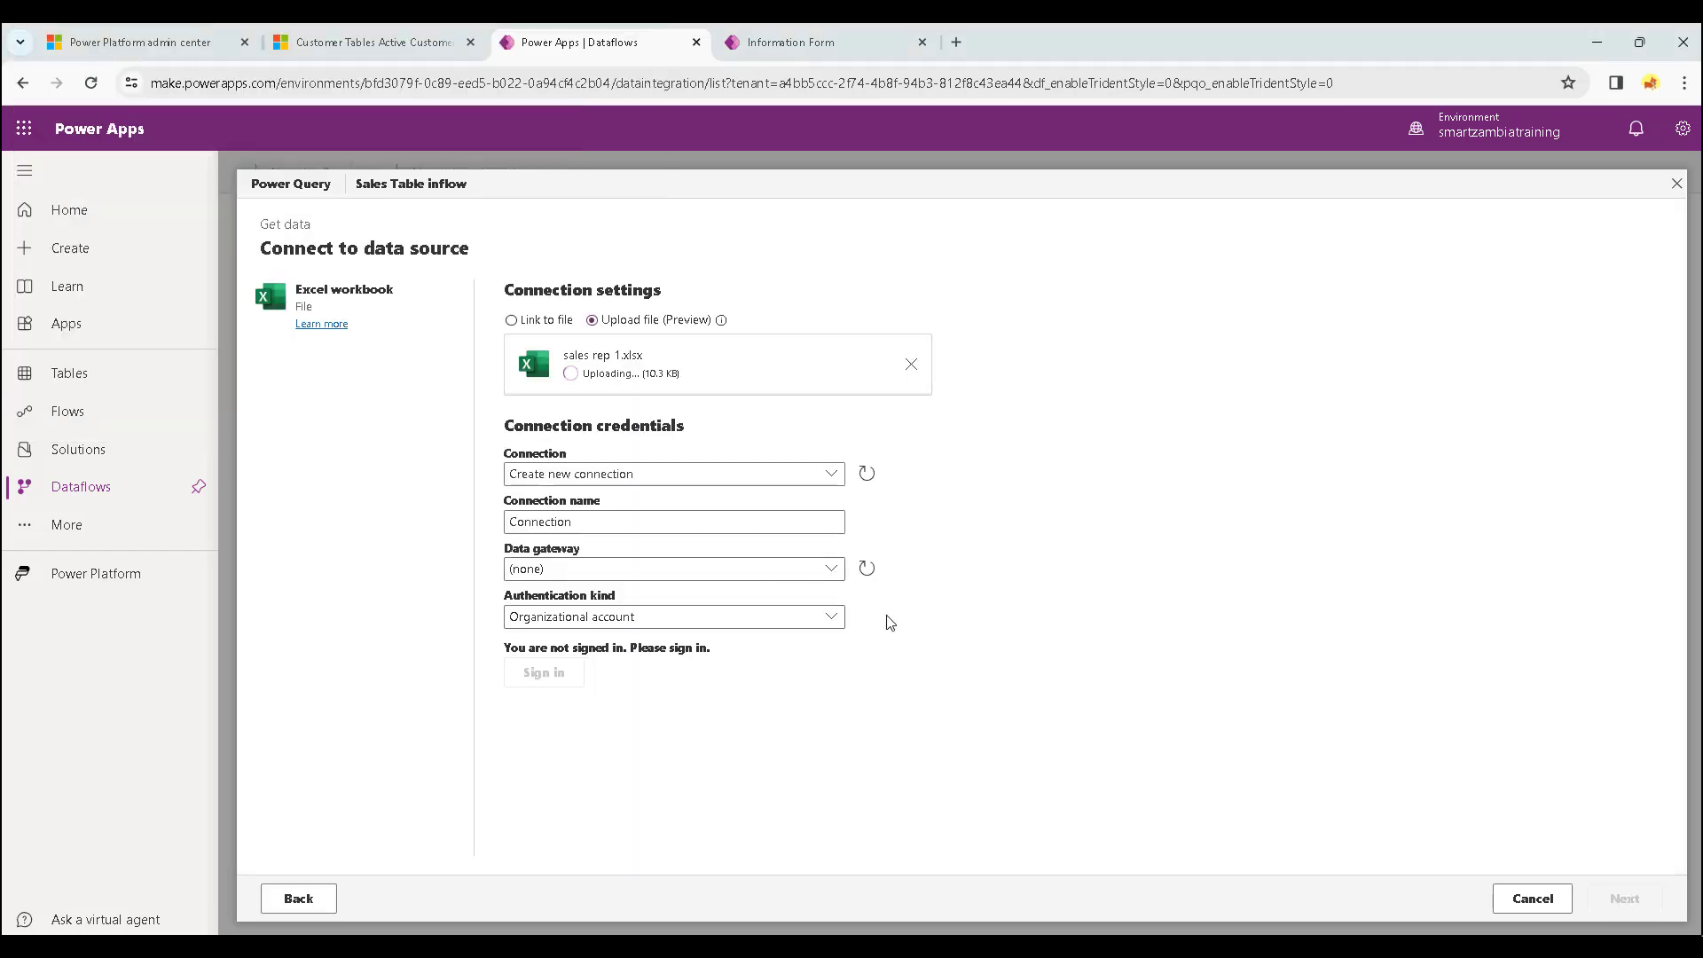
pyautogui.click(832, 473)
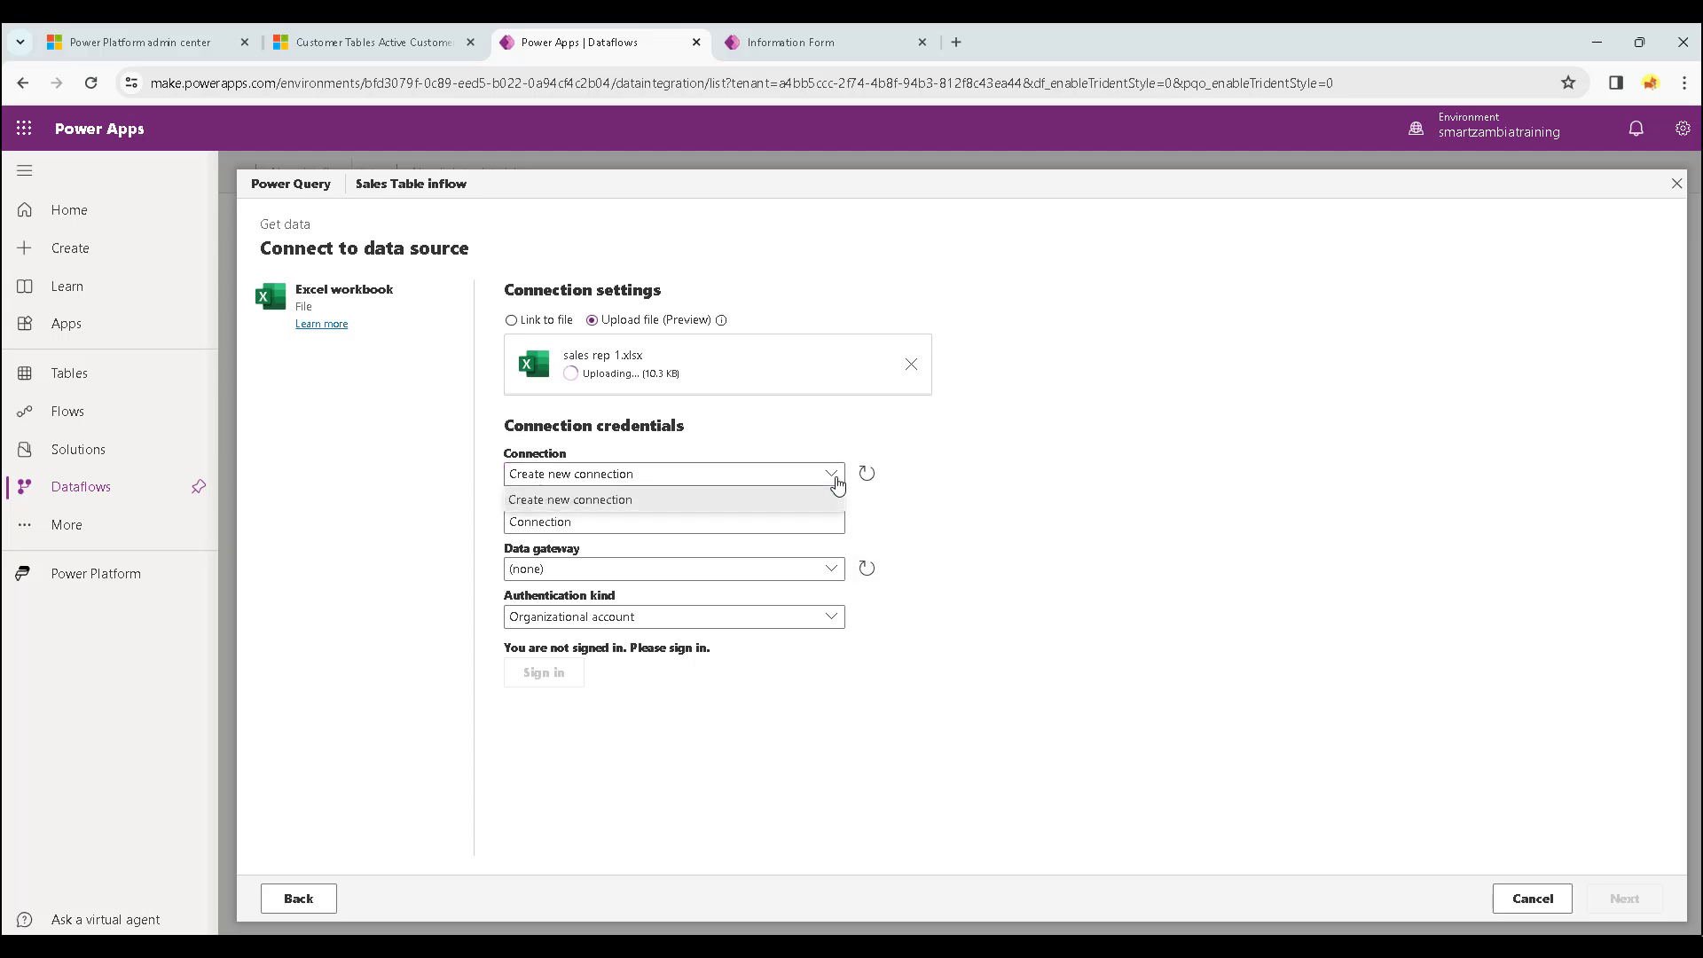
pyautogui.click(799, 494)
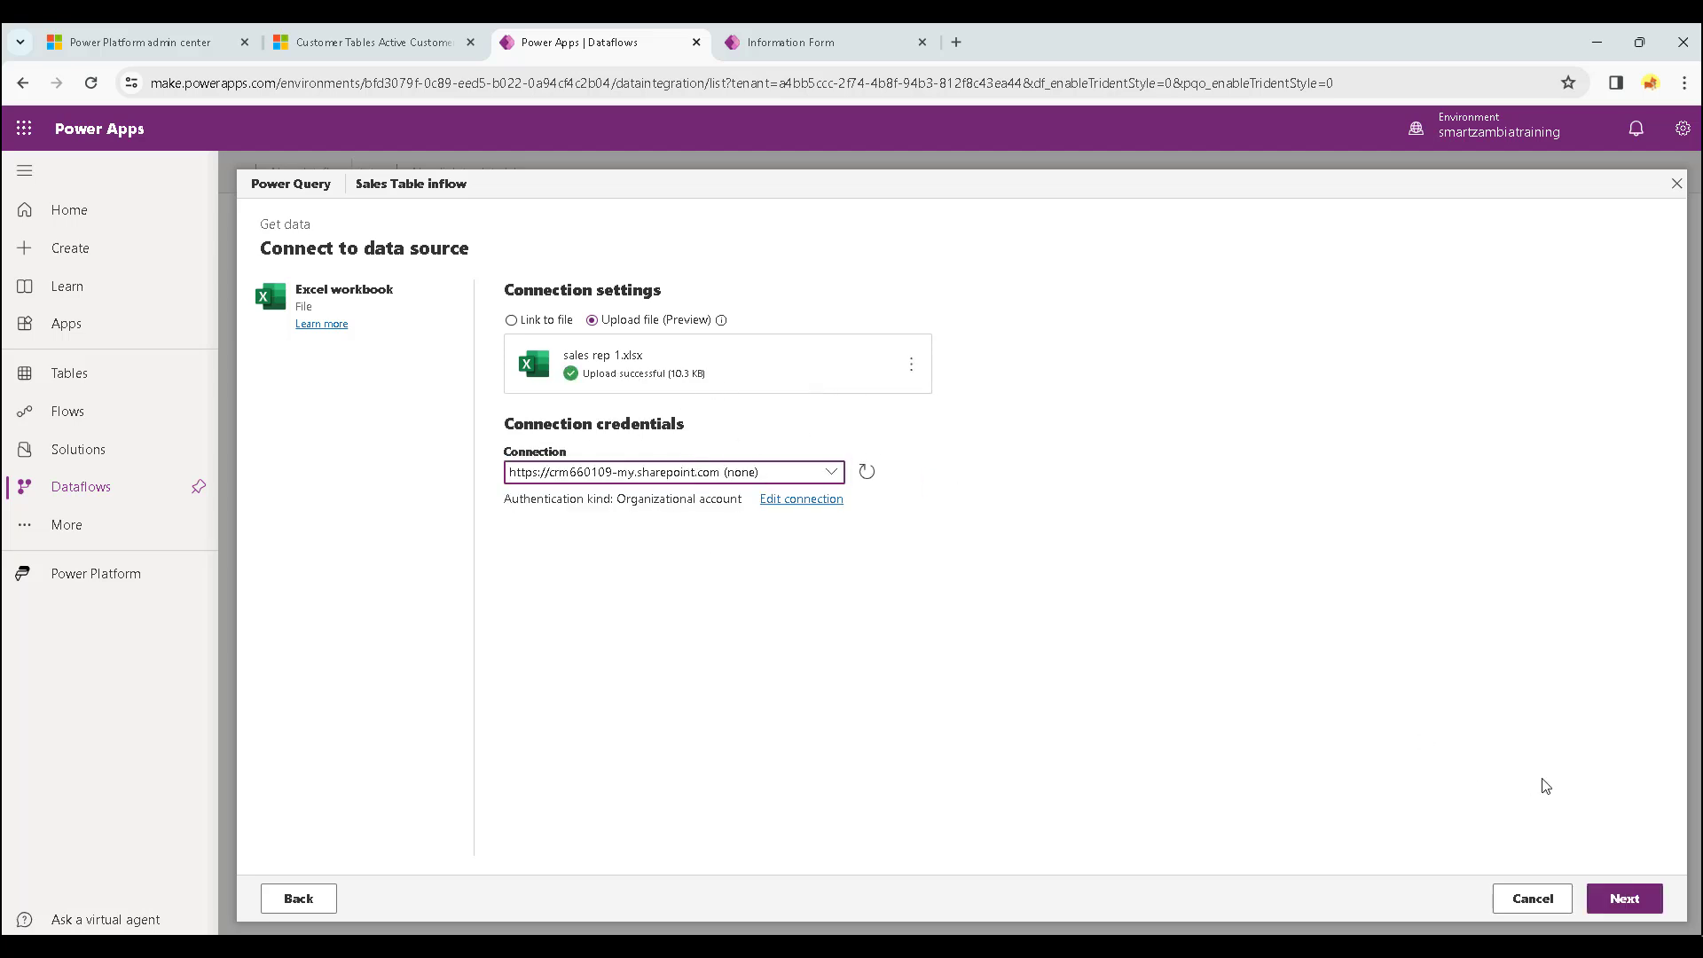
pyautogui.click(1615, 898)
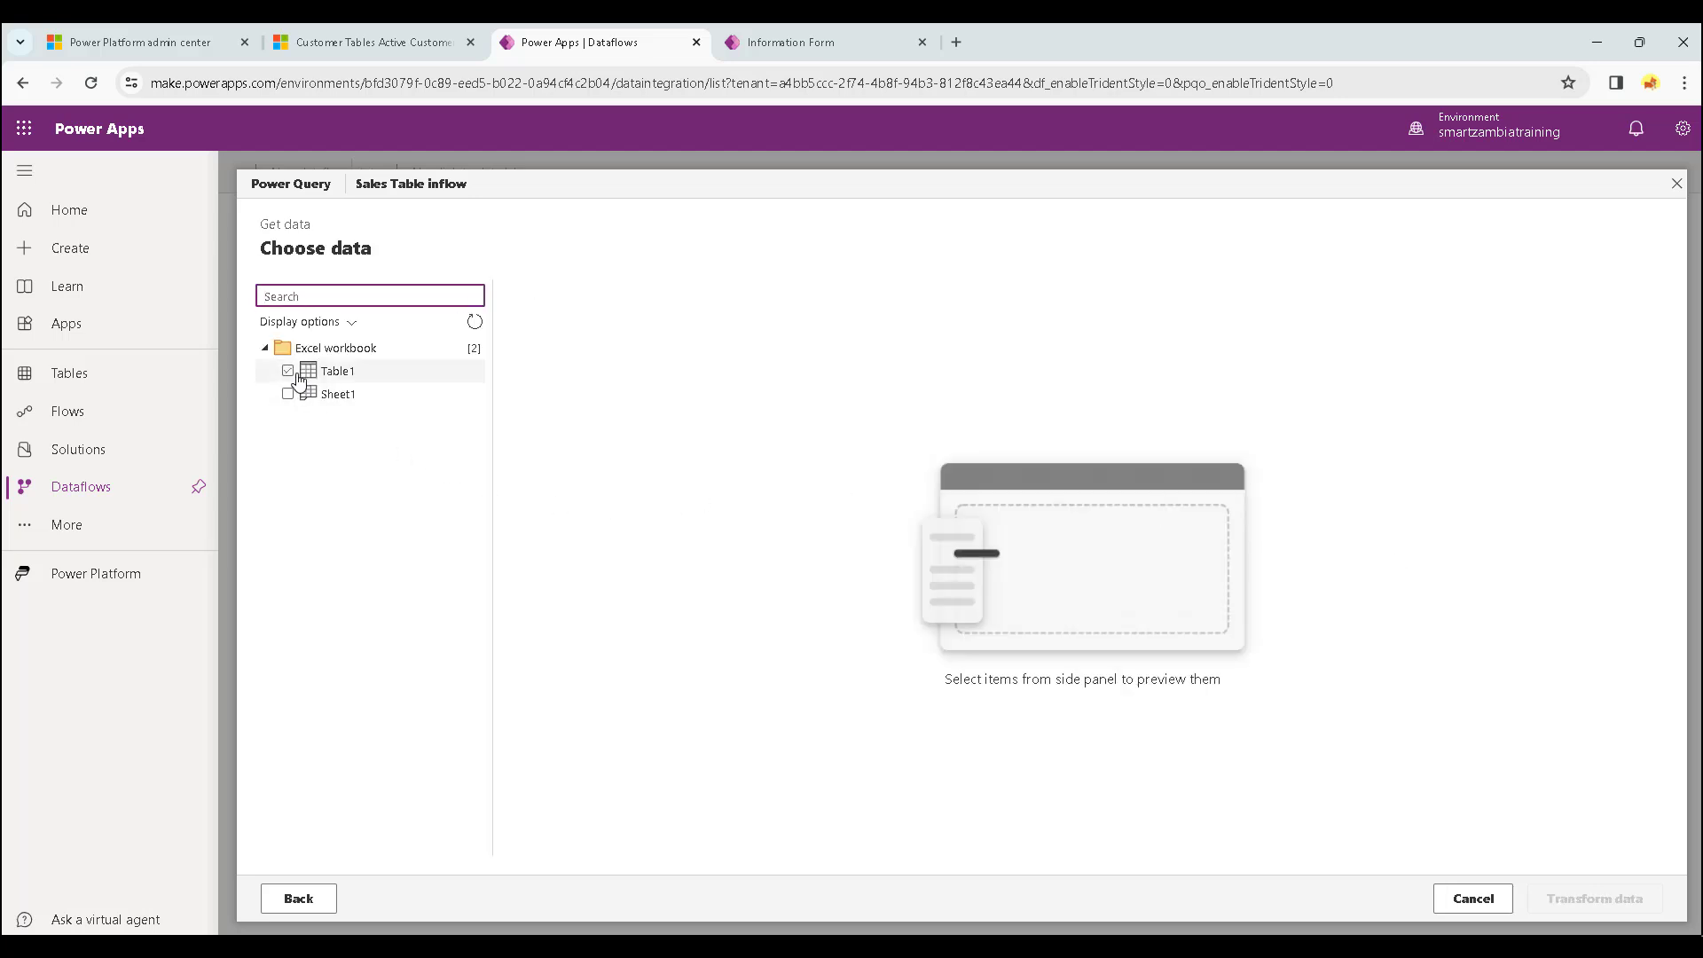
# Choose Table1 from the workbook for data transformation and proceed to the table mapping without transforming it.
pyautogui.click(295, 374)
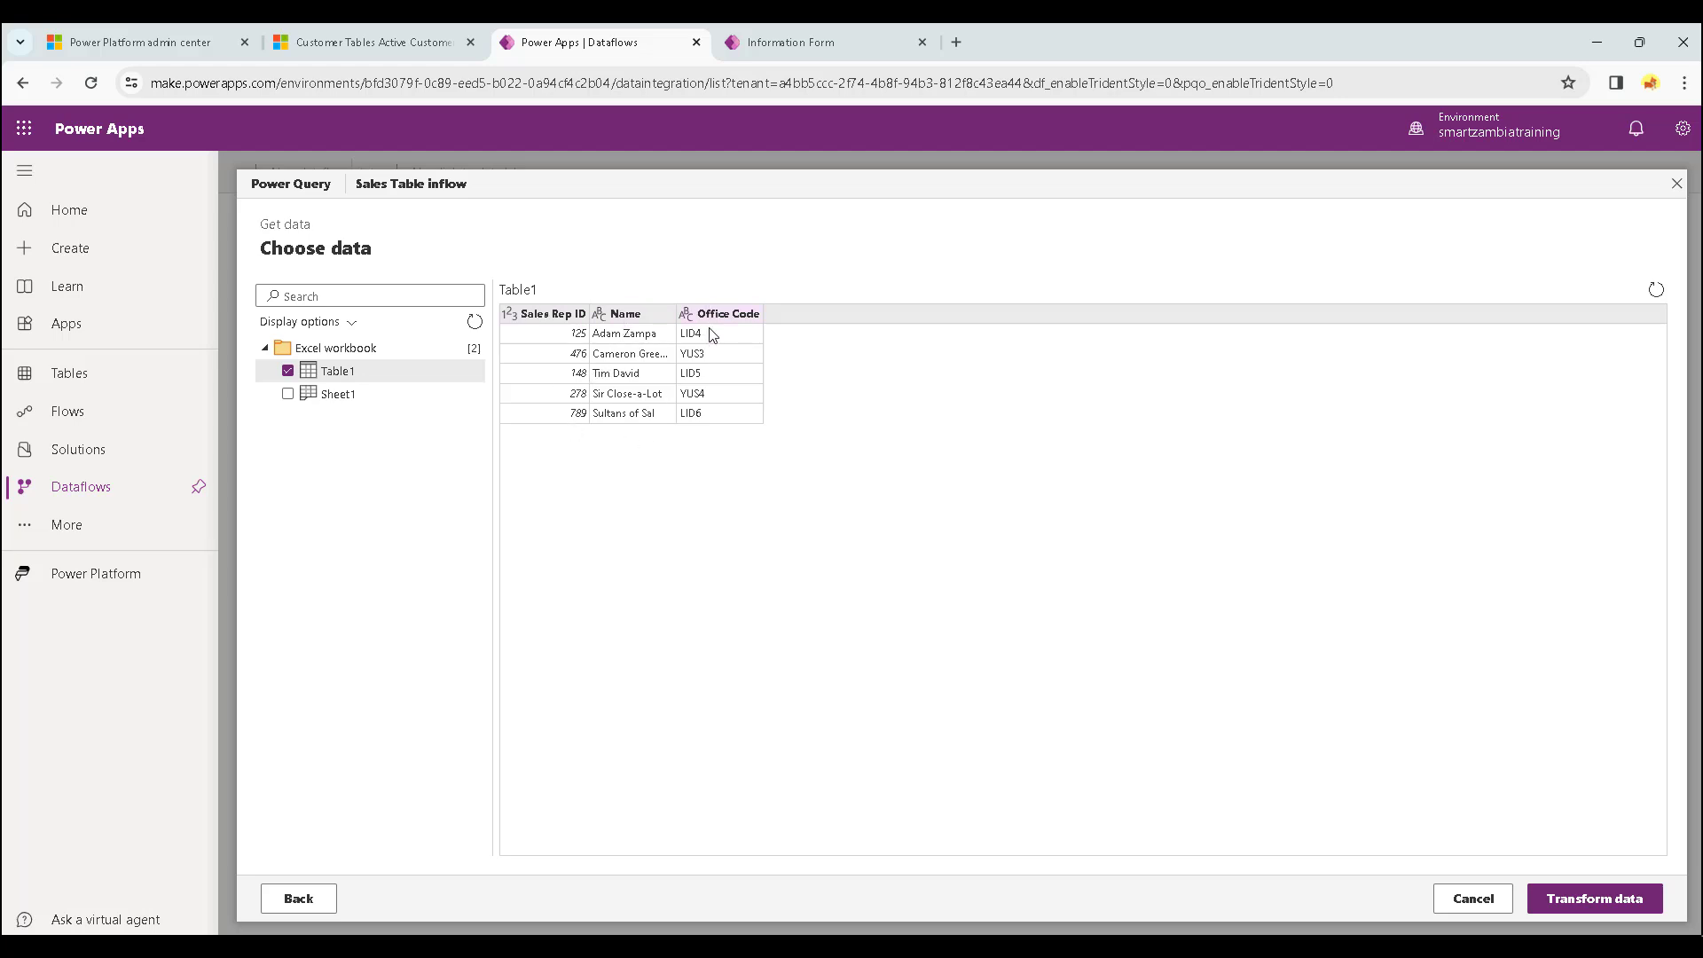
pyautogui.click(1602, 904)
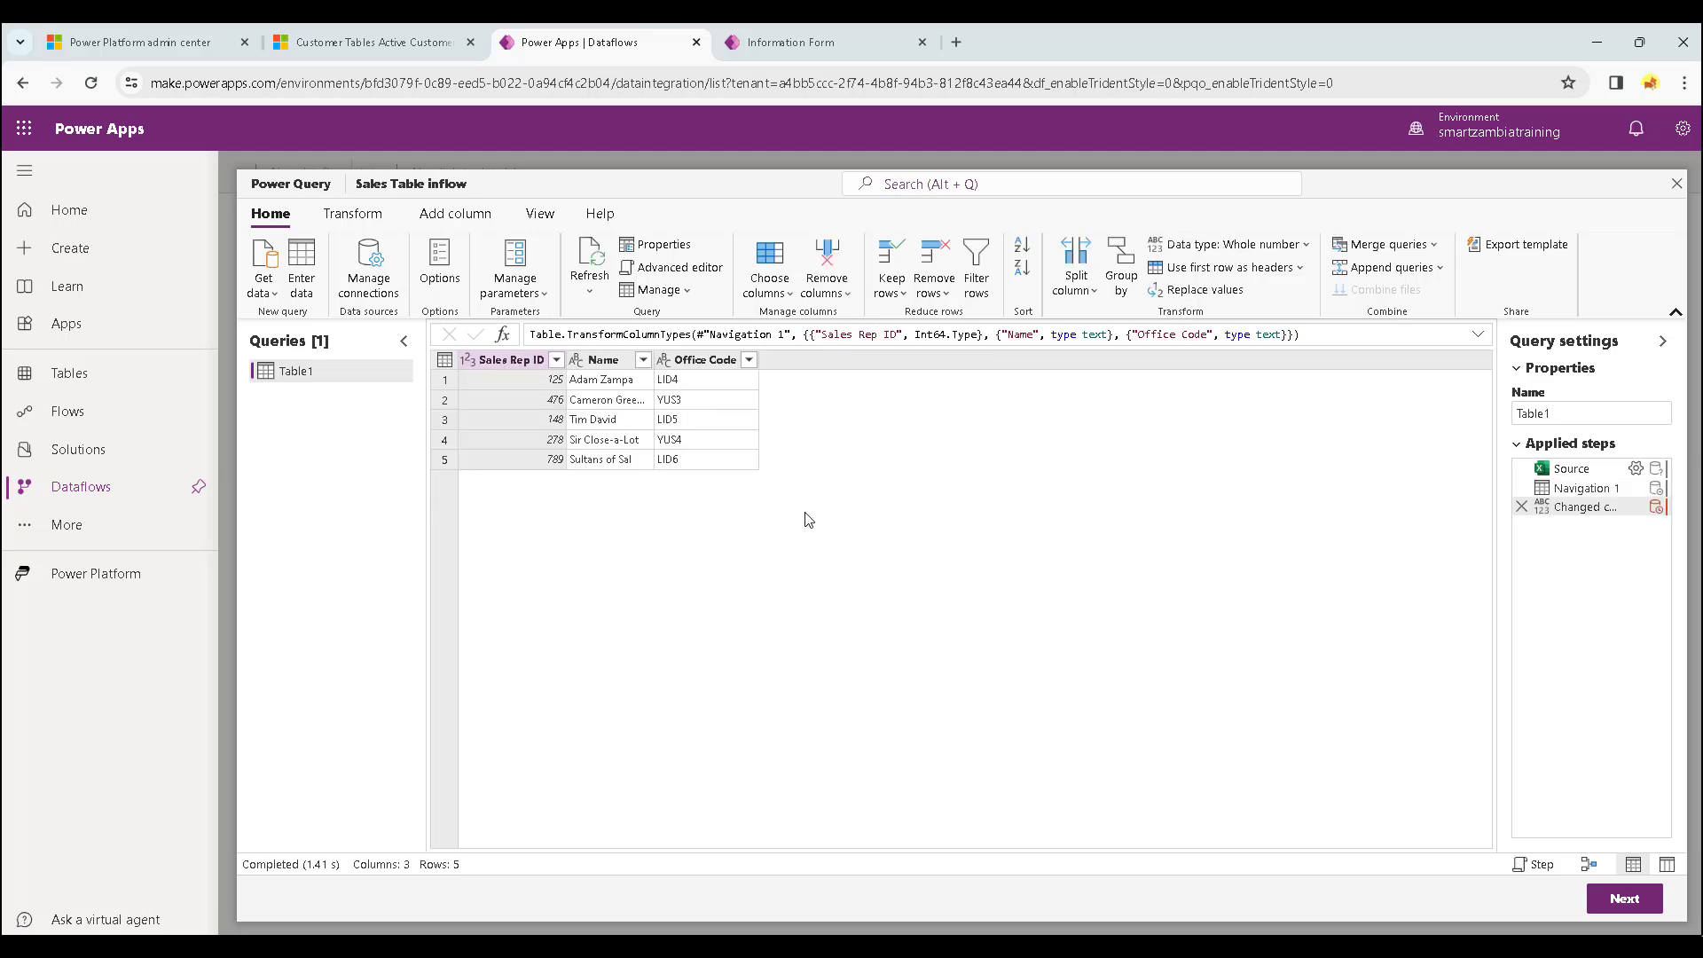
pyautogui.click(1625, 899)
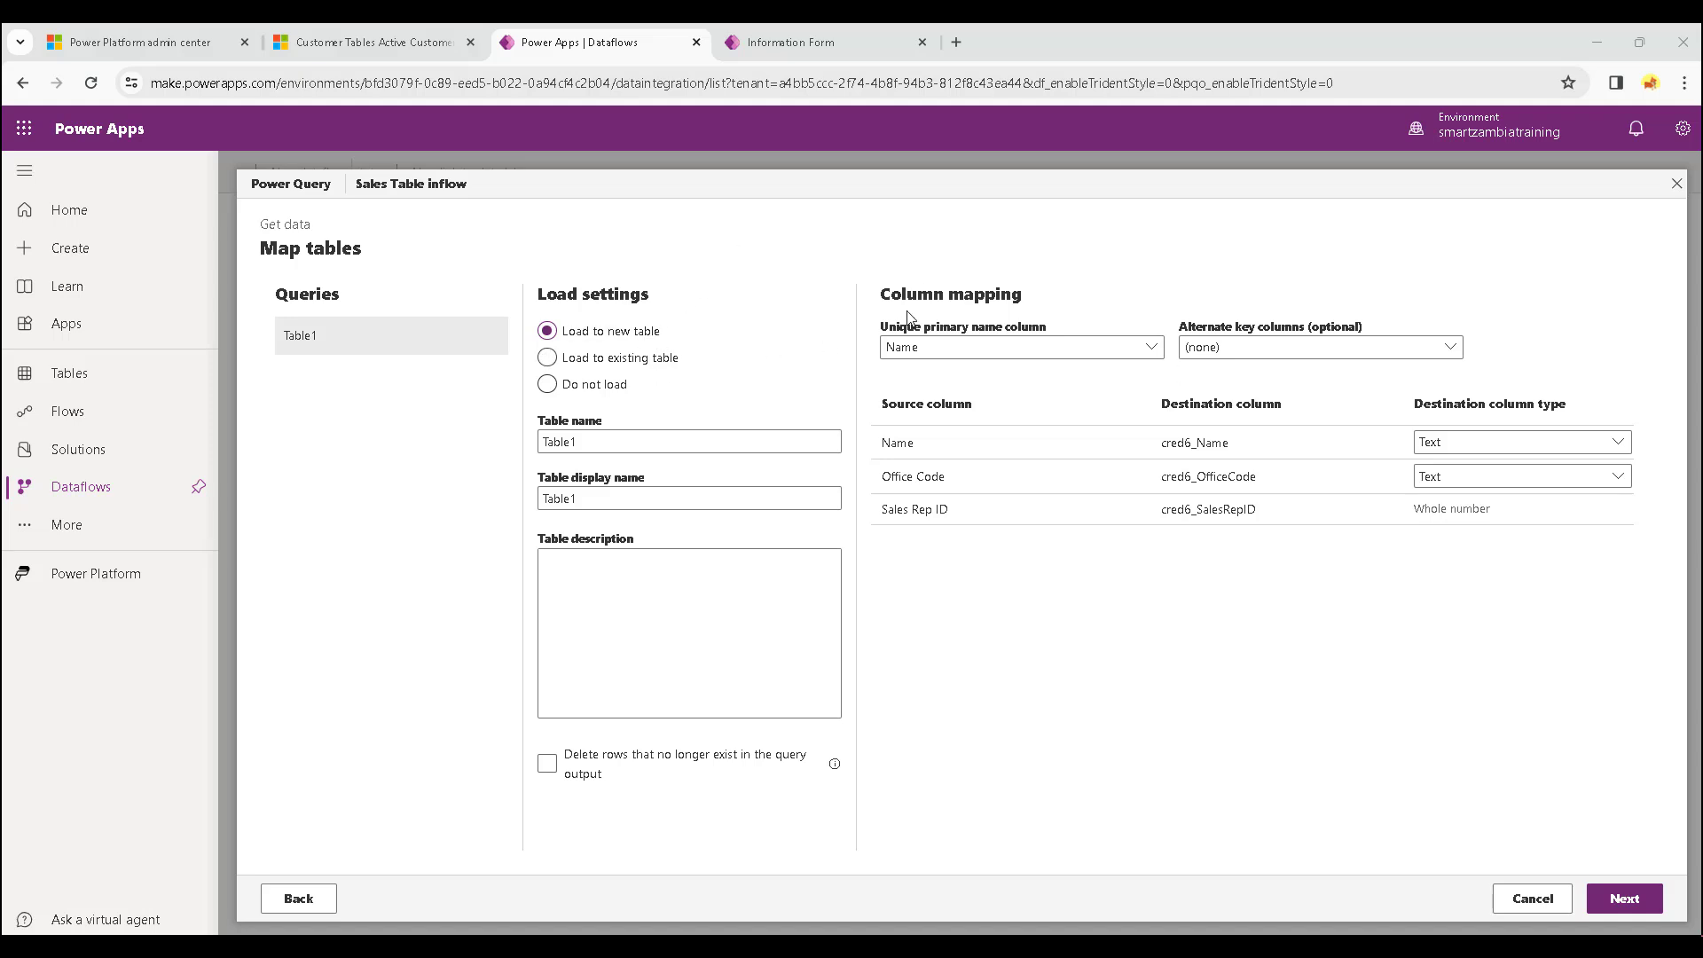
# Set the sales rep query to load into the existing destination table cred6_SaleTable.
pyautogui.click(594, 366)
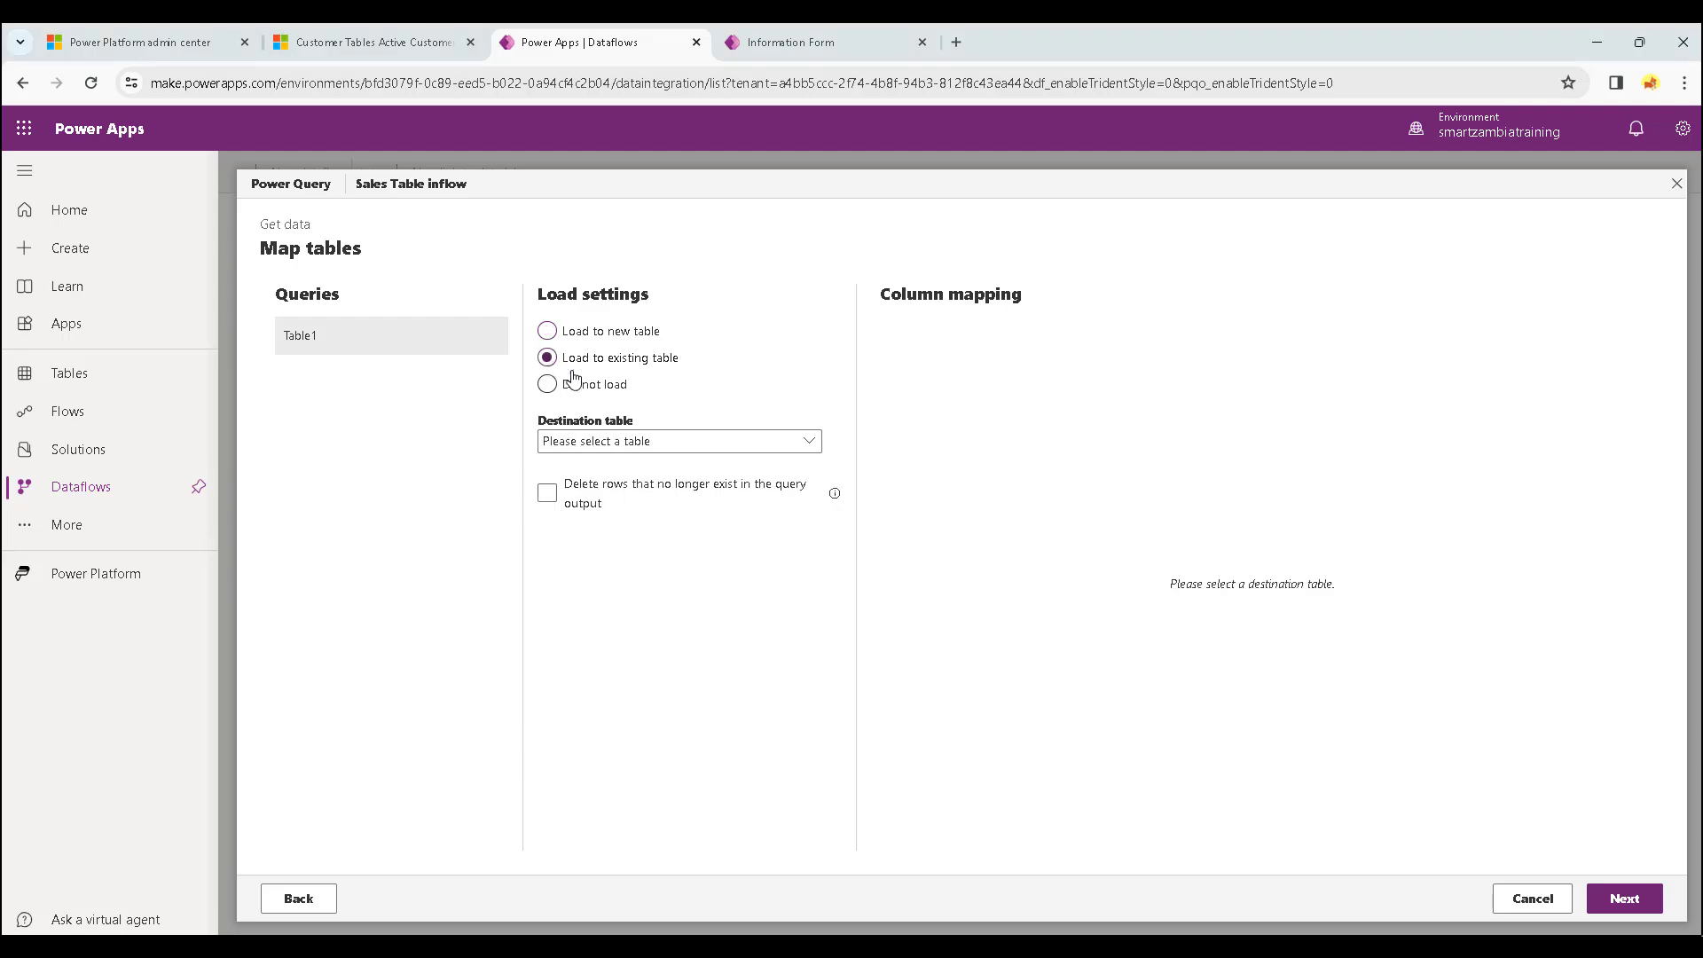
pyautogui.click(713, 453)
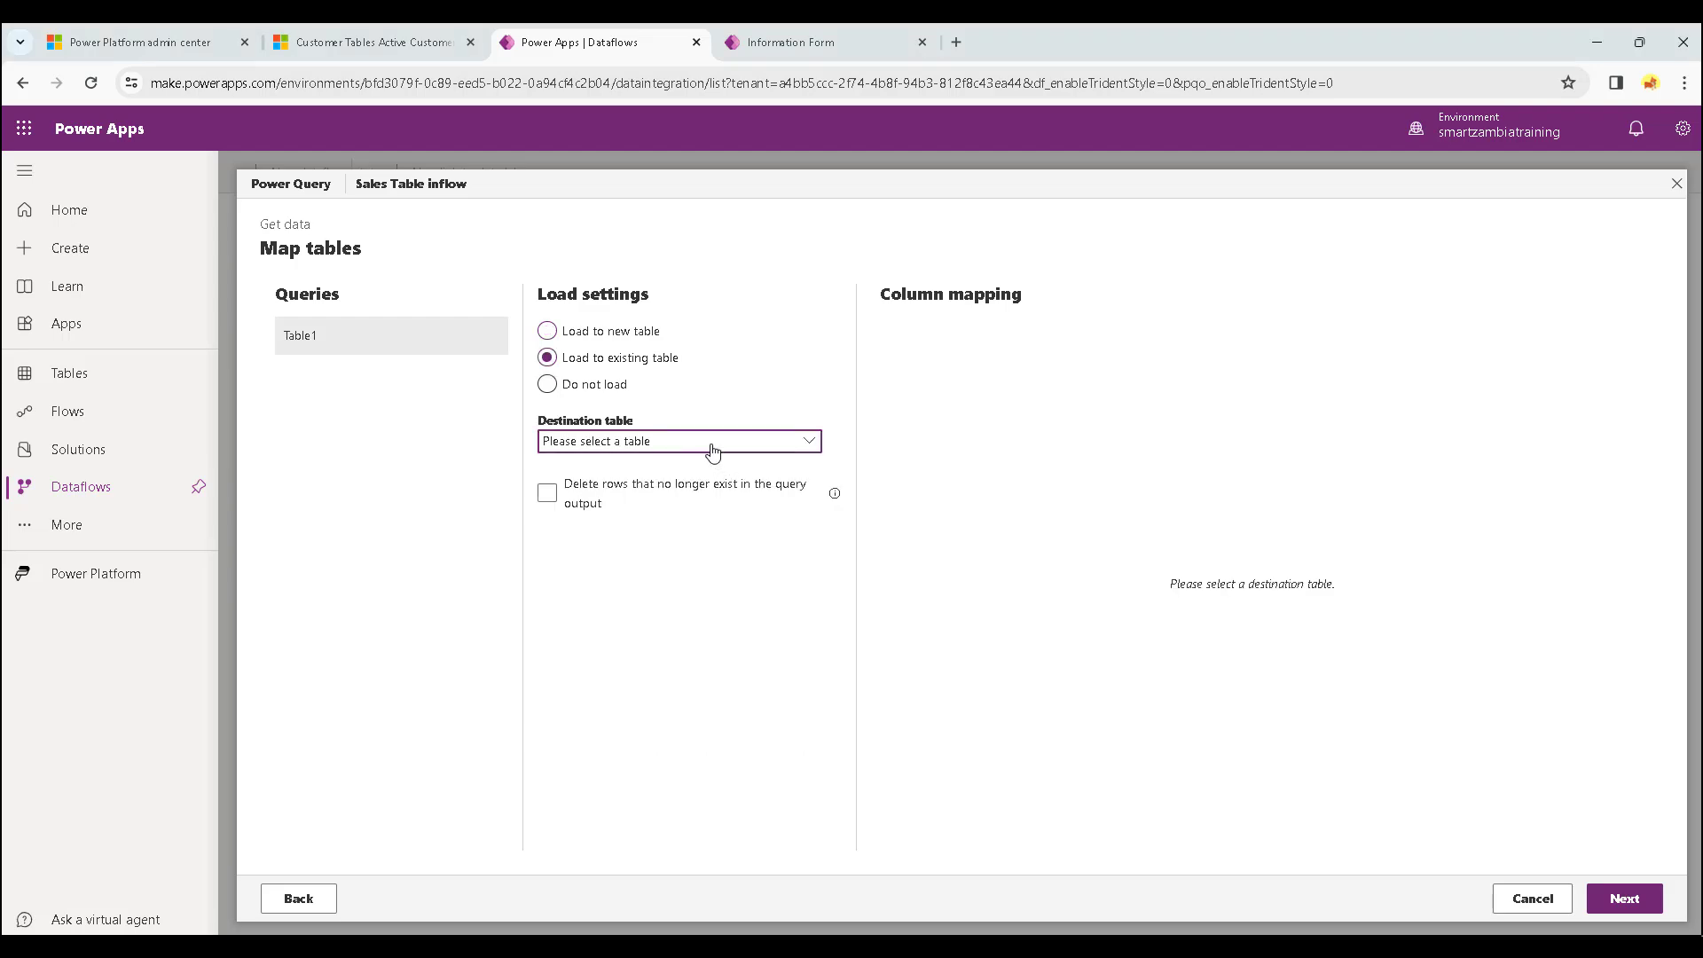
pyautogui.scroll(-4, 874, 408)
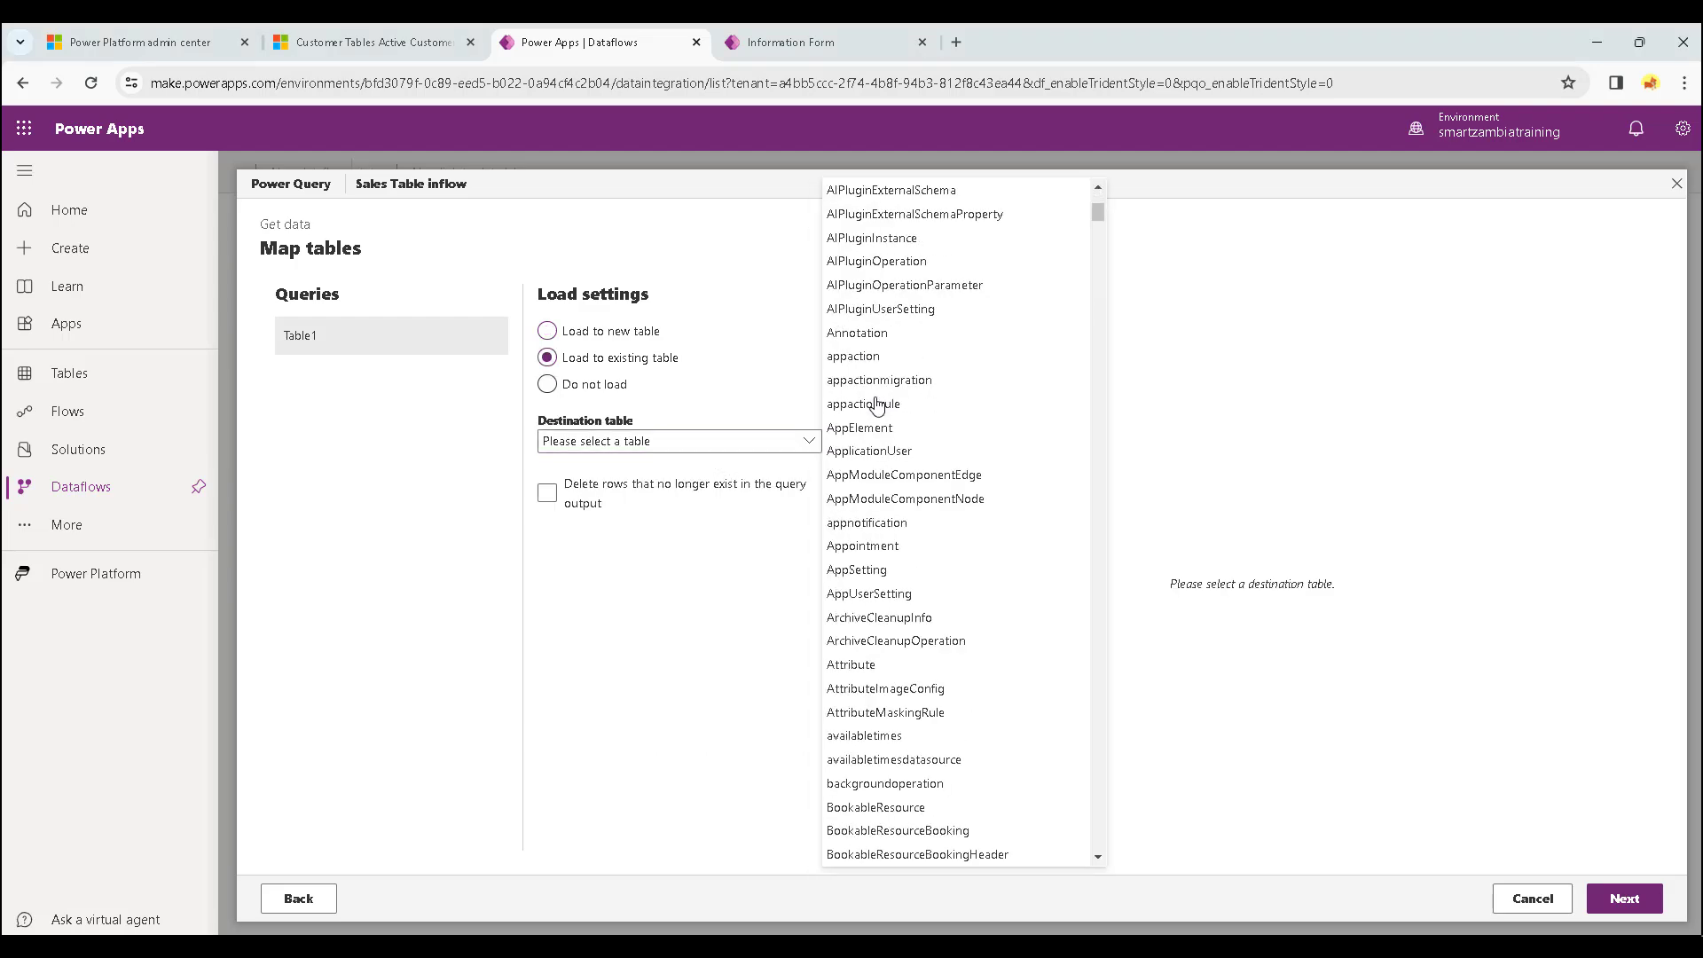
pyautogui.scroll(-15, 877, 405)
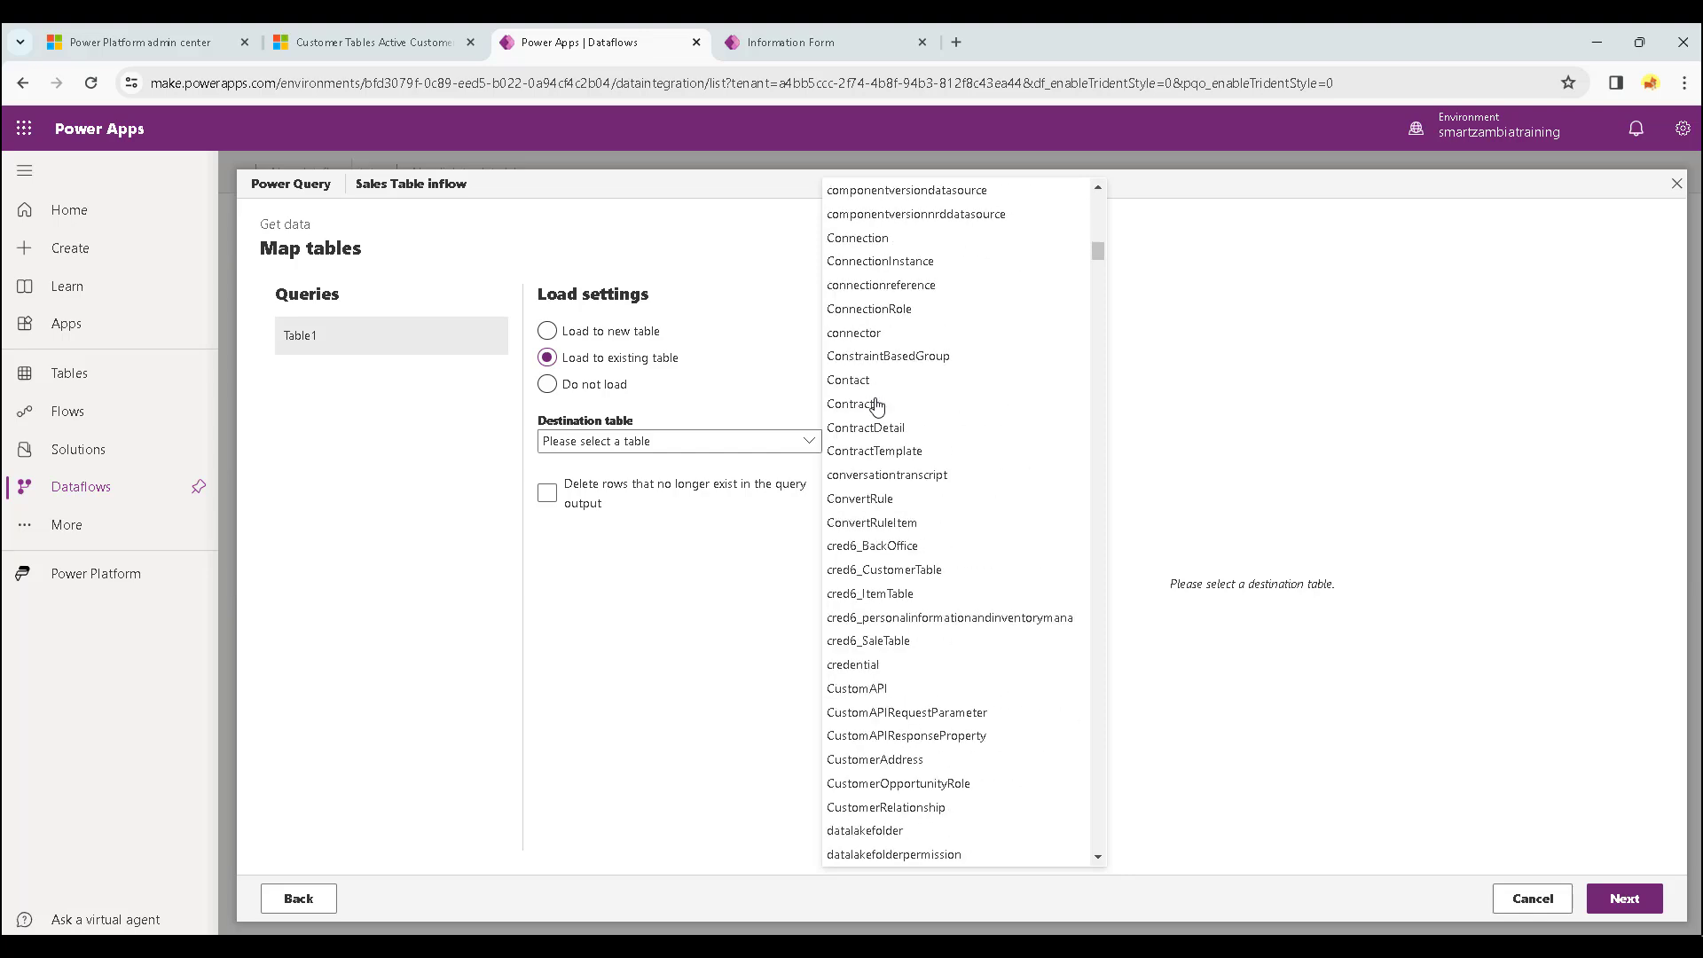
pyautogui.scroll(-3, 877, 405)
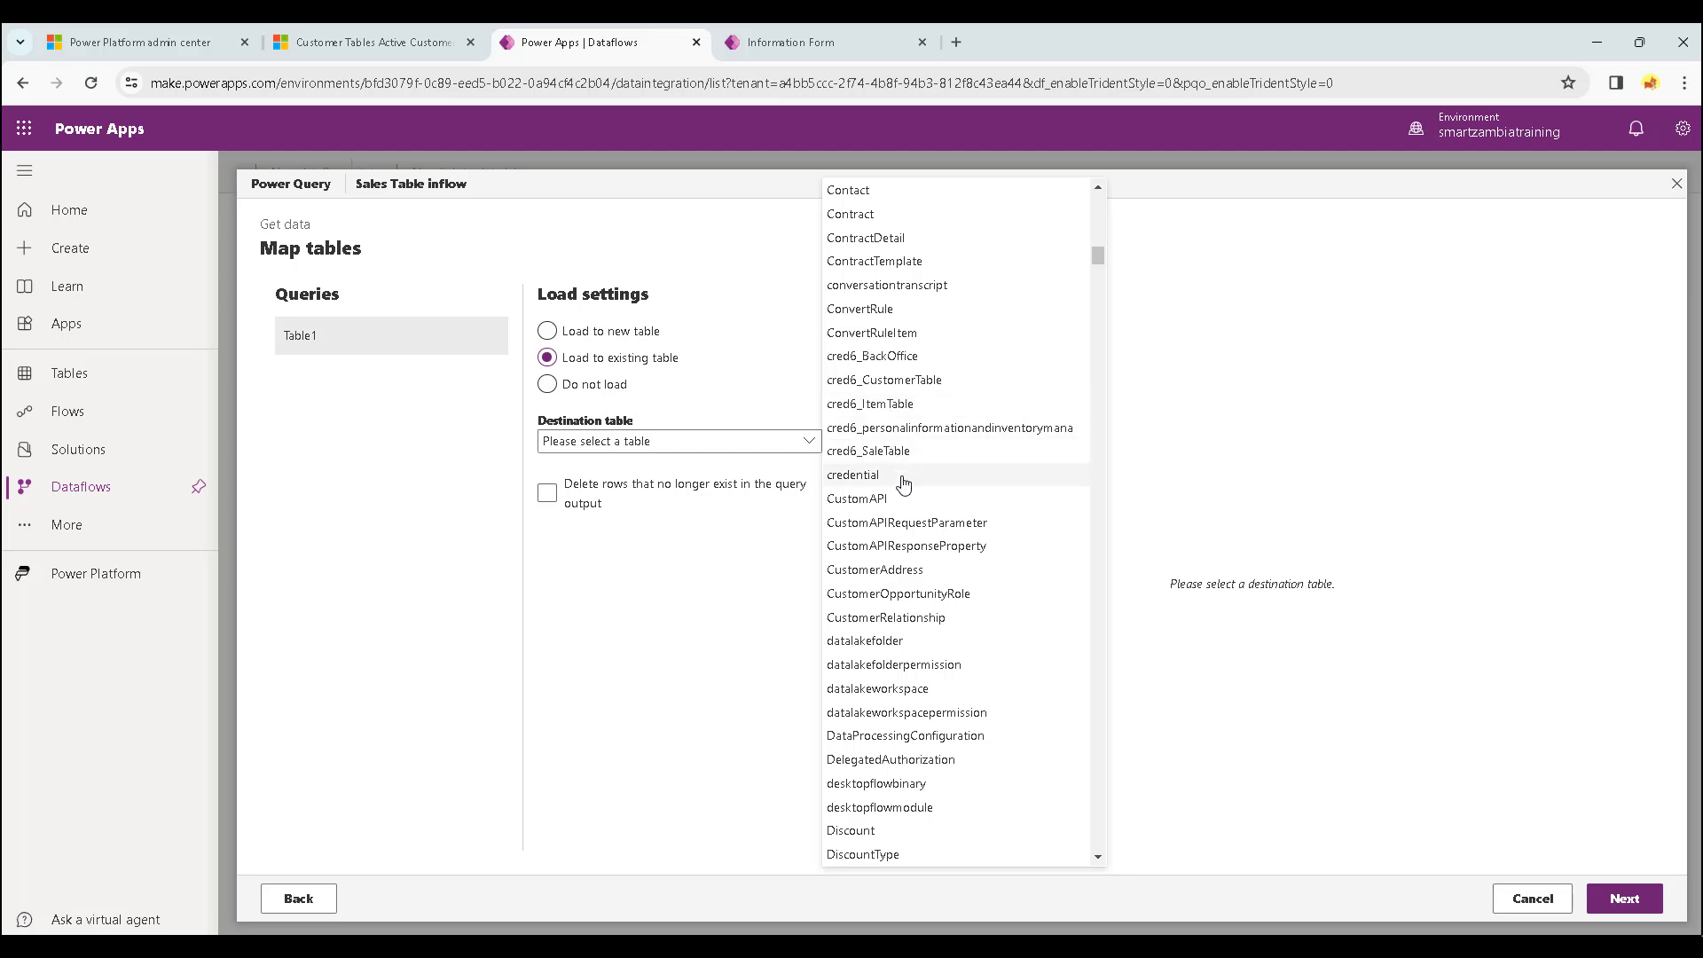
pyautogui.click(888, 452)
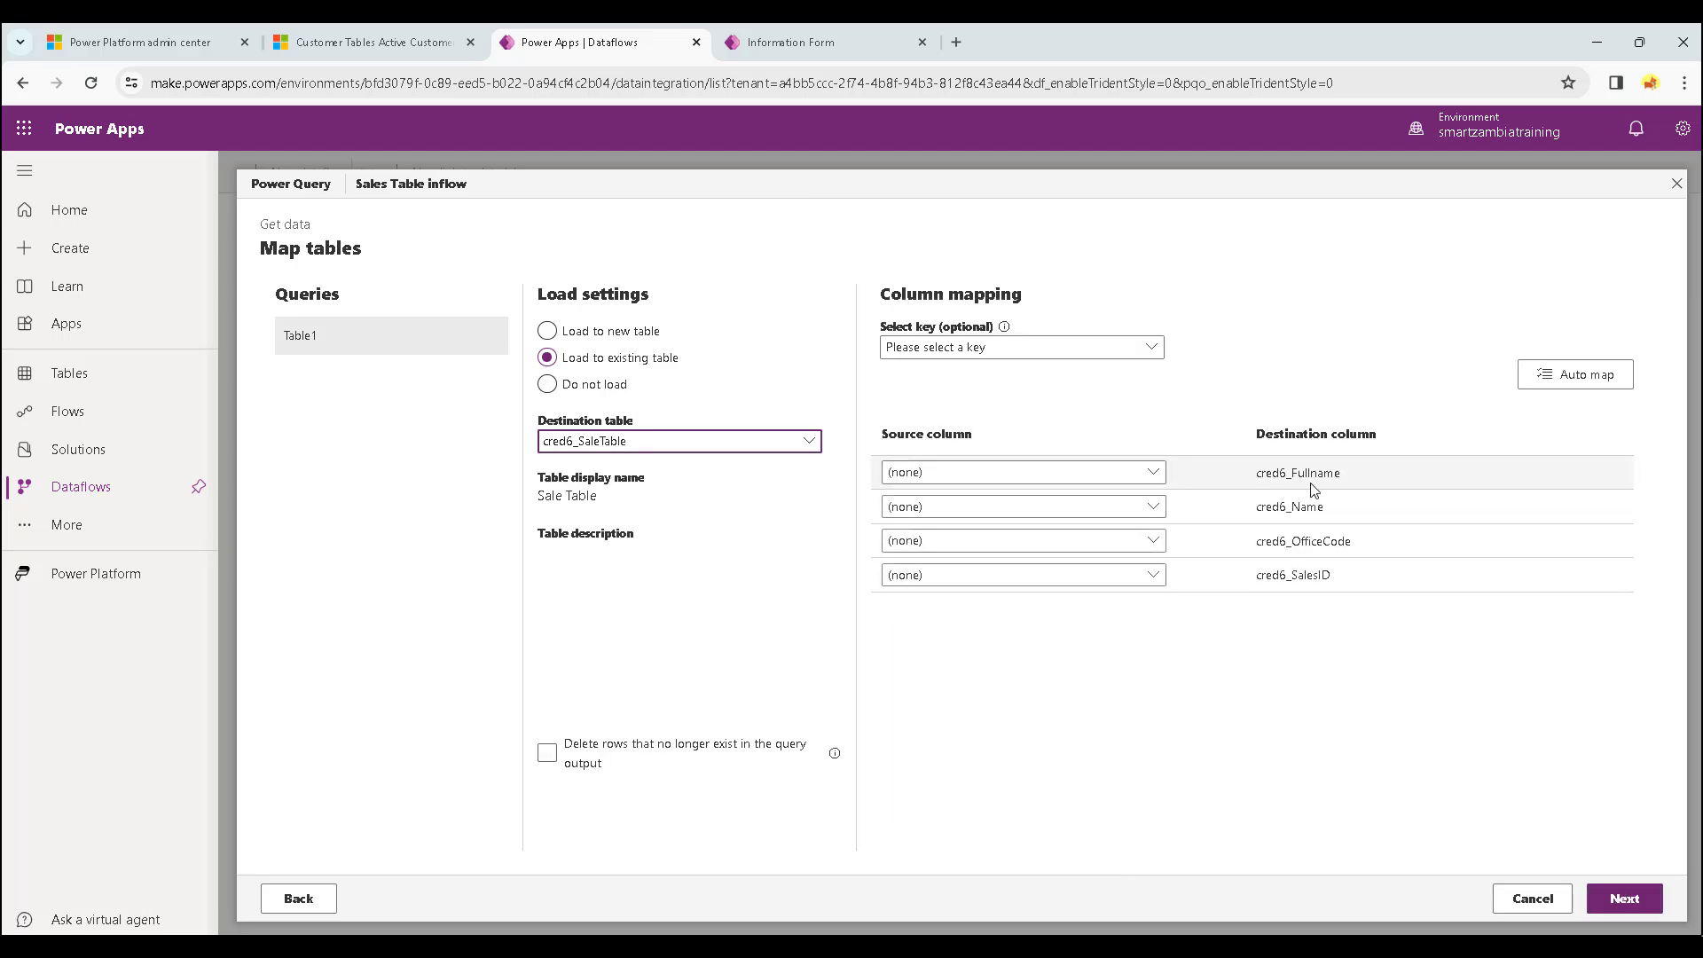
# Map Name to cred6_Fullname and cred6_Name, Office Code to cred6_OfficeCode, and Sales Rep ID to cred6_SalesID.
pyautogui.click(1155, 474)
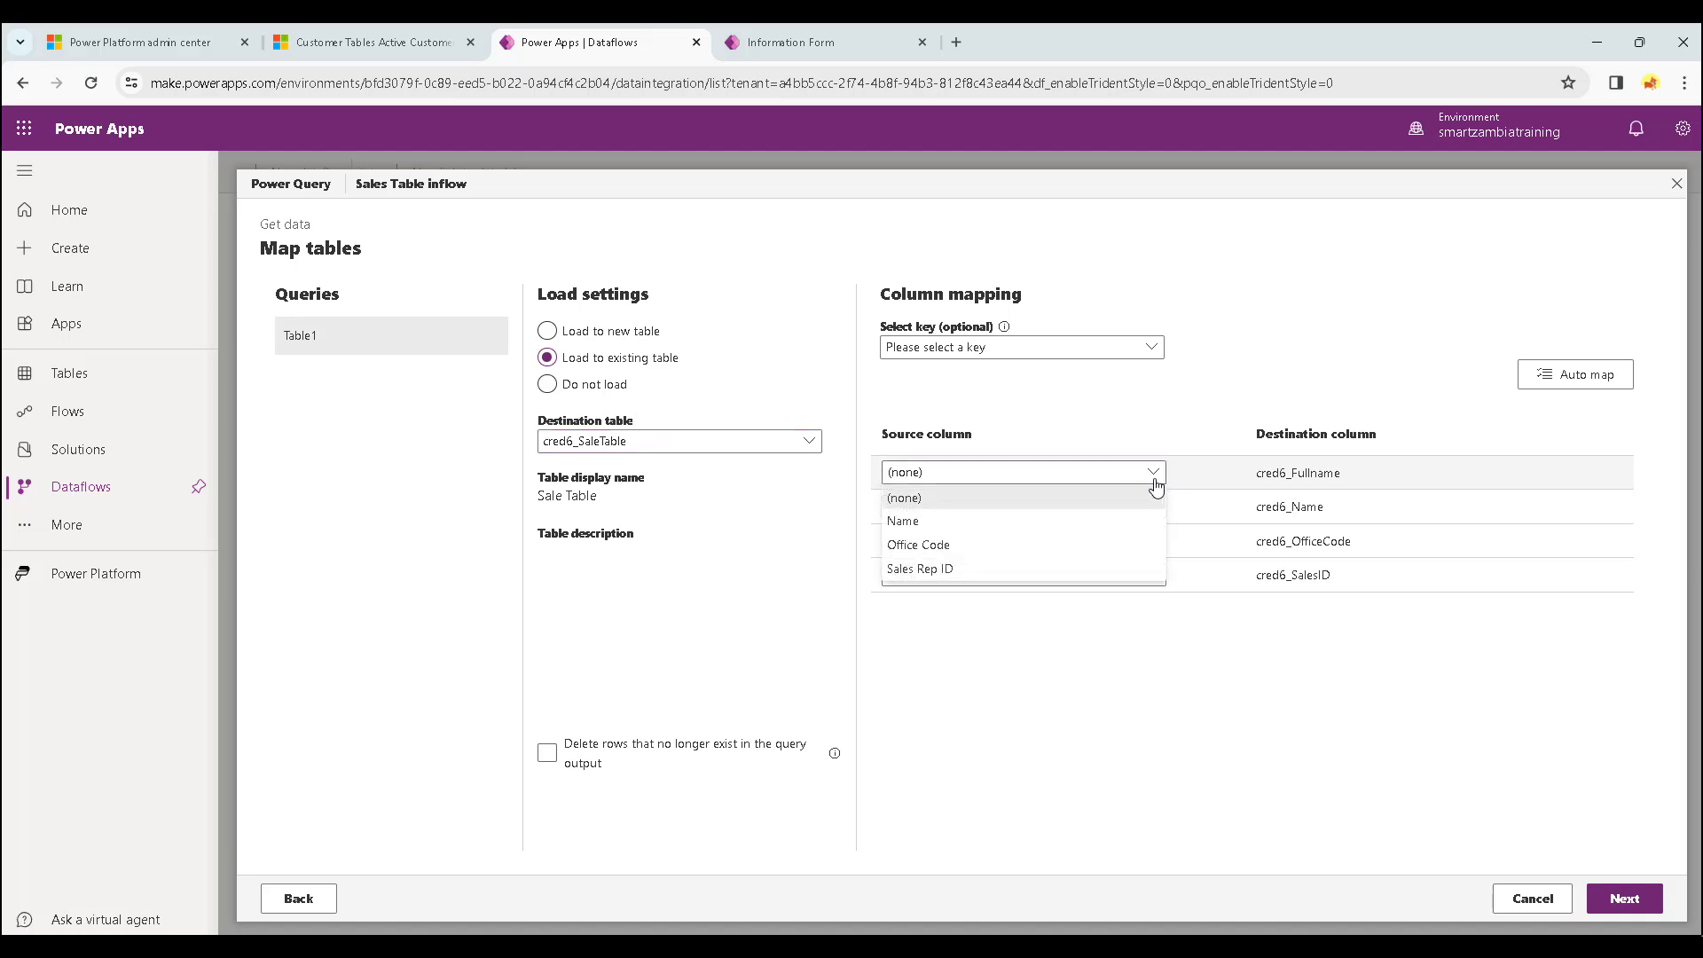
pyautogui.click(1080, 528)
pyautogui.click(1154, 507)
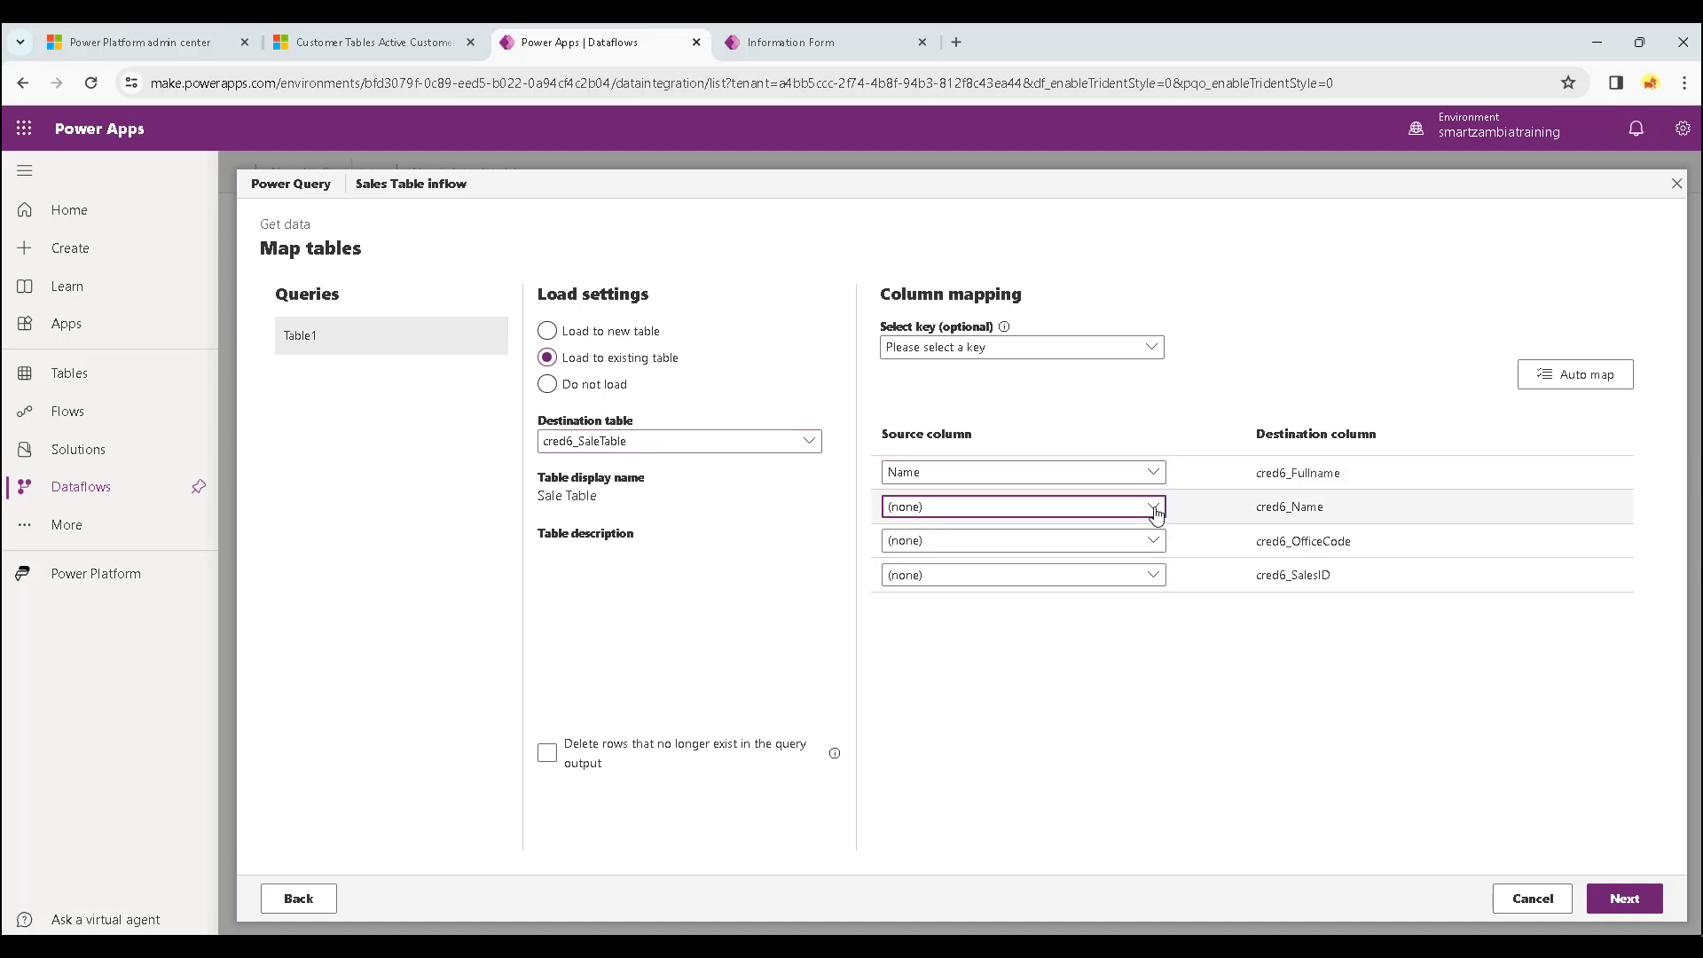
pyautogui.click(1090, 557)
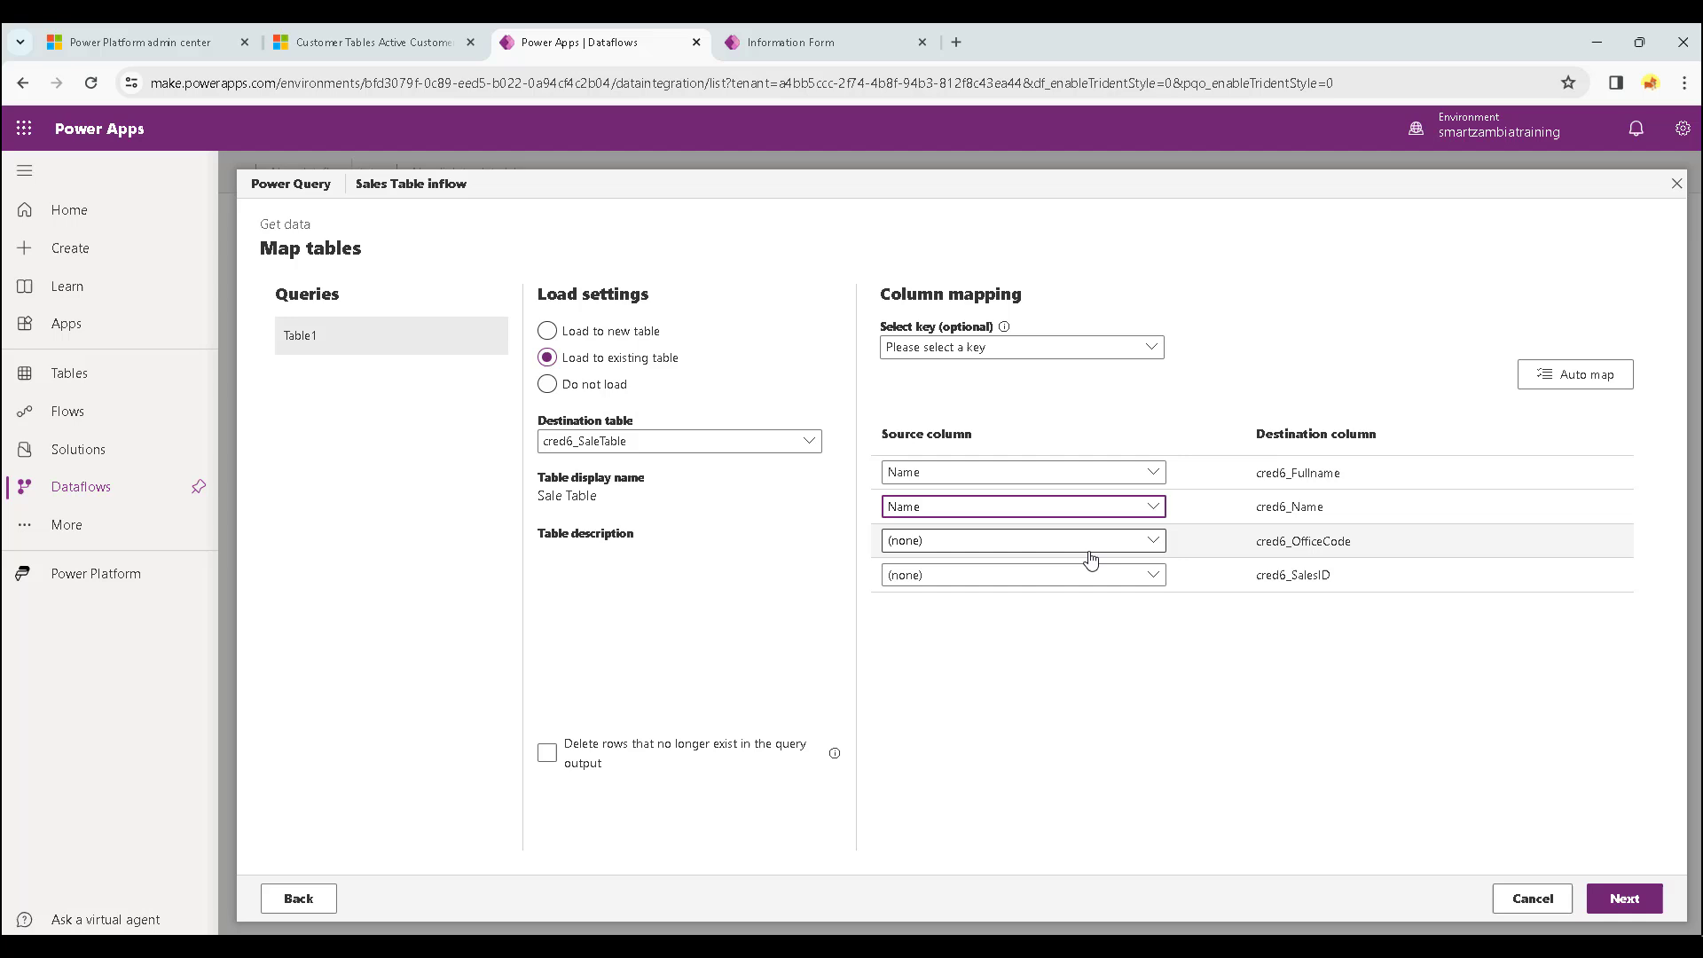
pyautogui.click(1154, 543)
pyautogui.click(1073, 614)
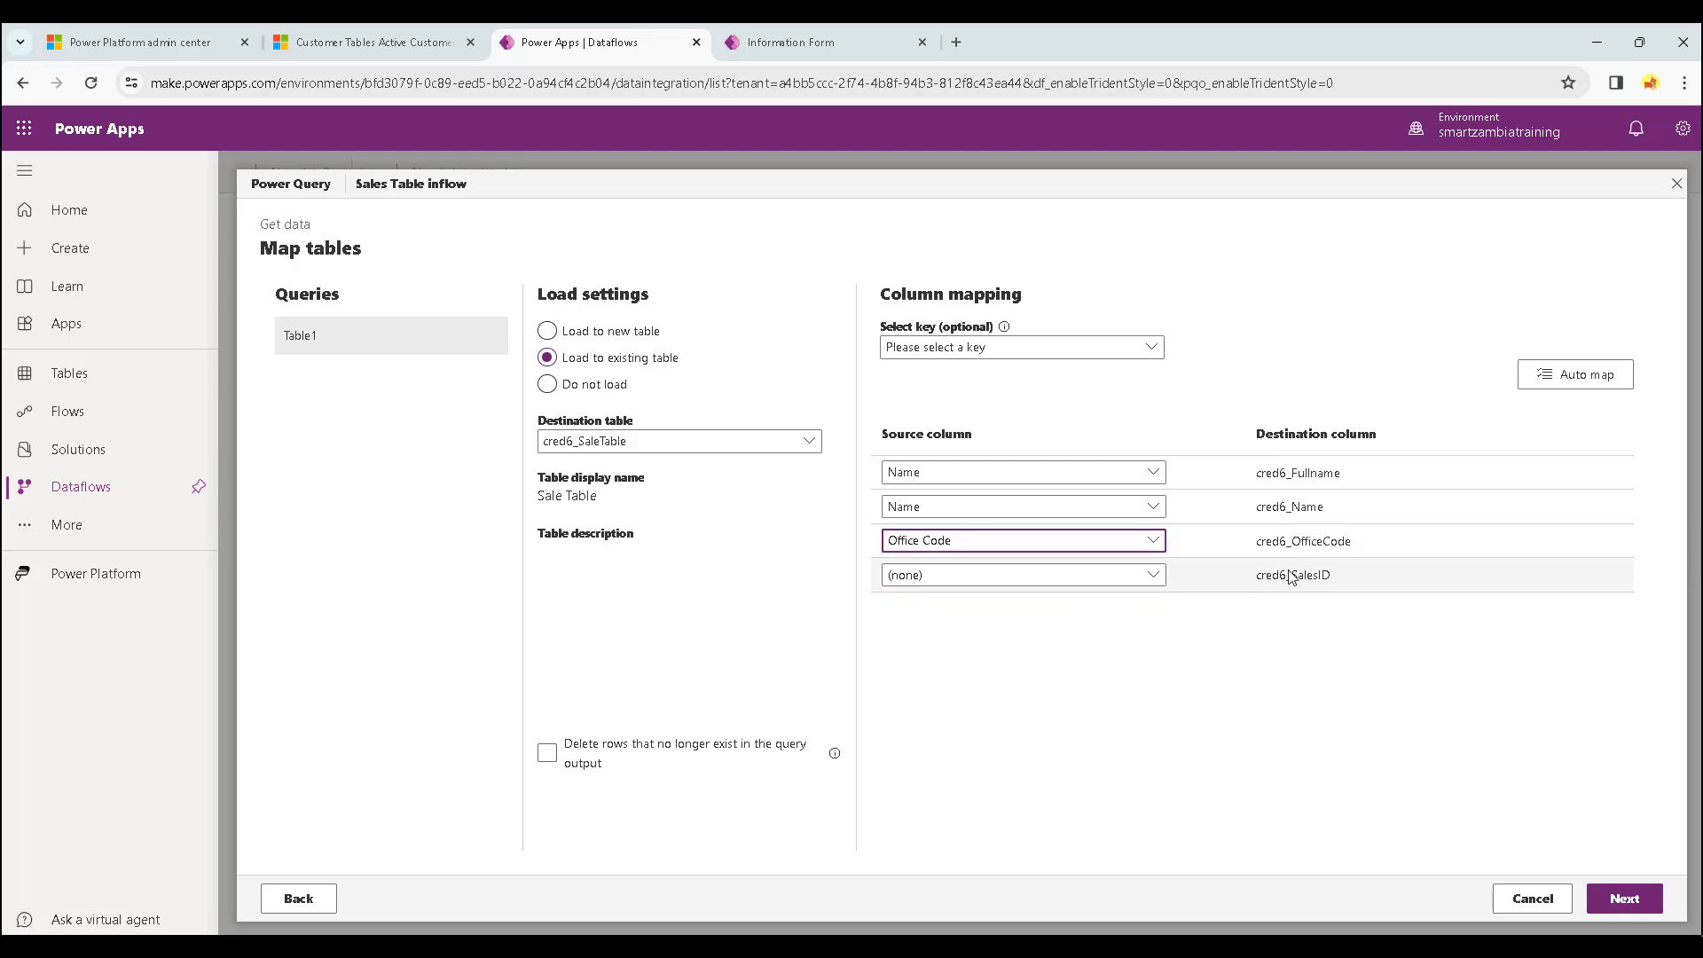
pyautogui.click(1164, 579)
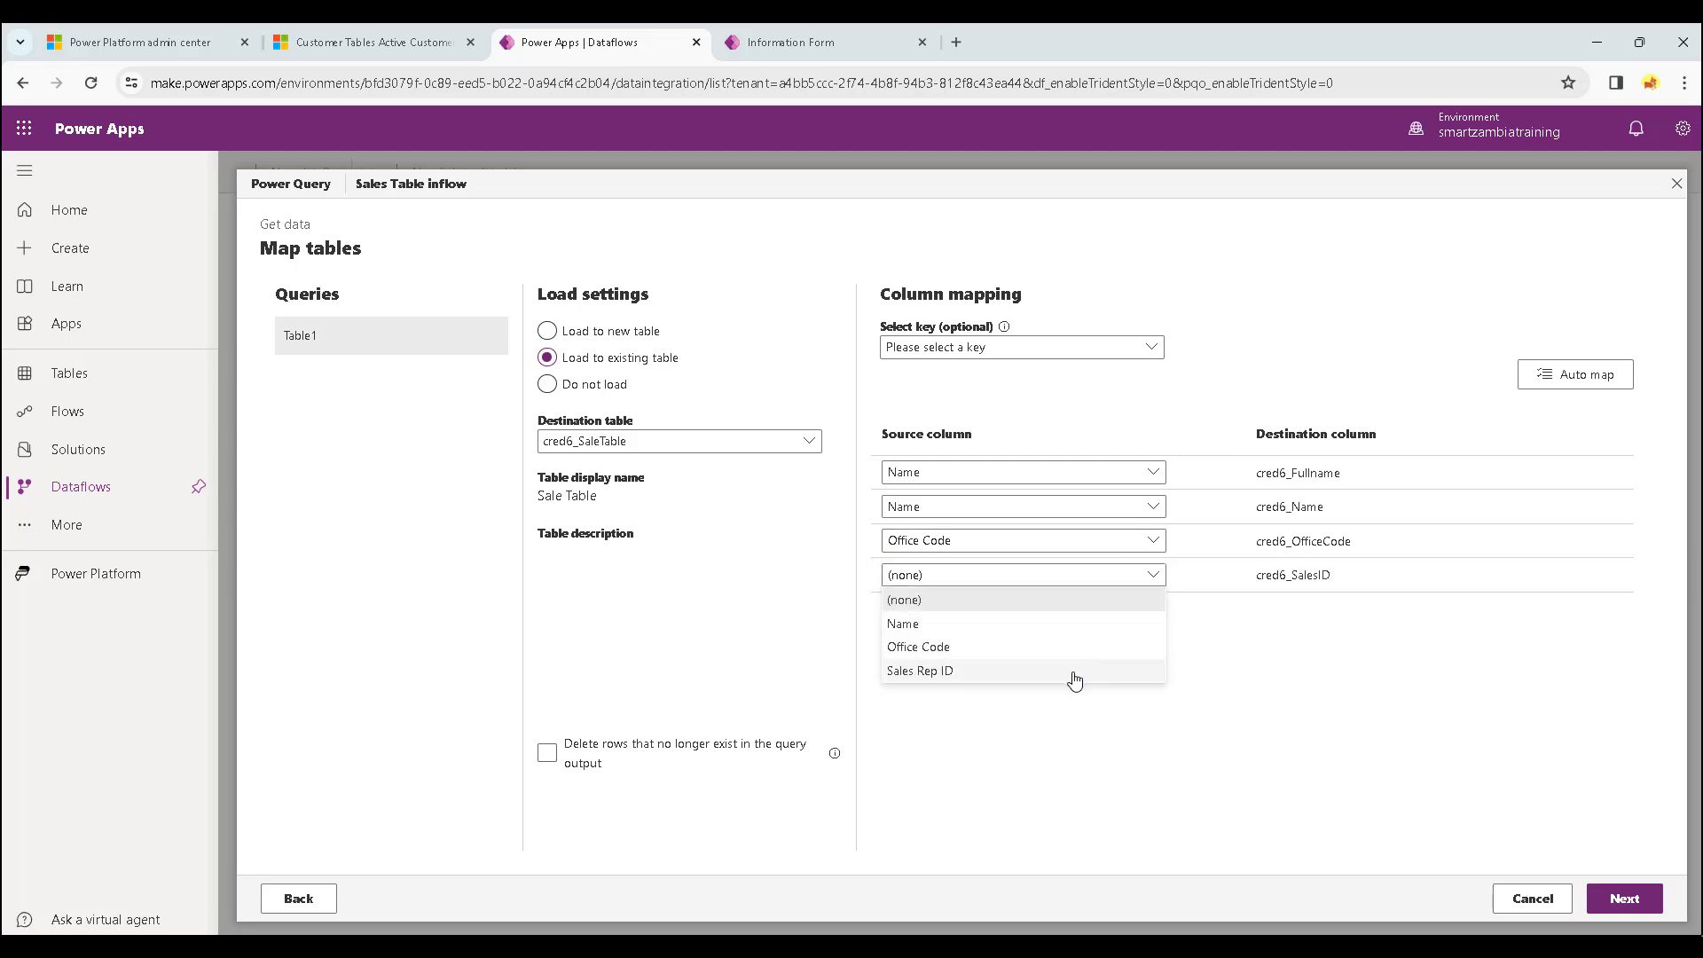
pyautogui.click(1073, 671)
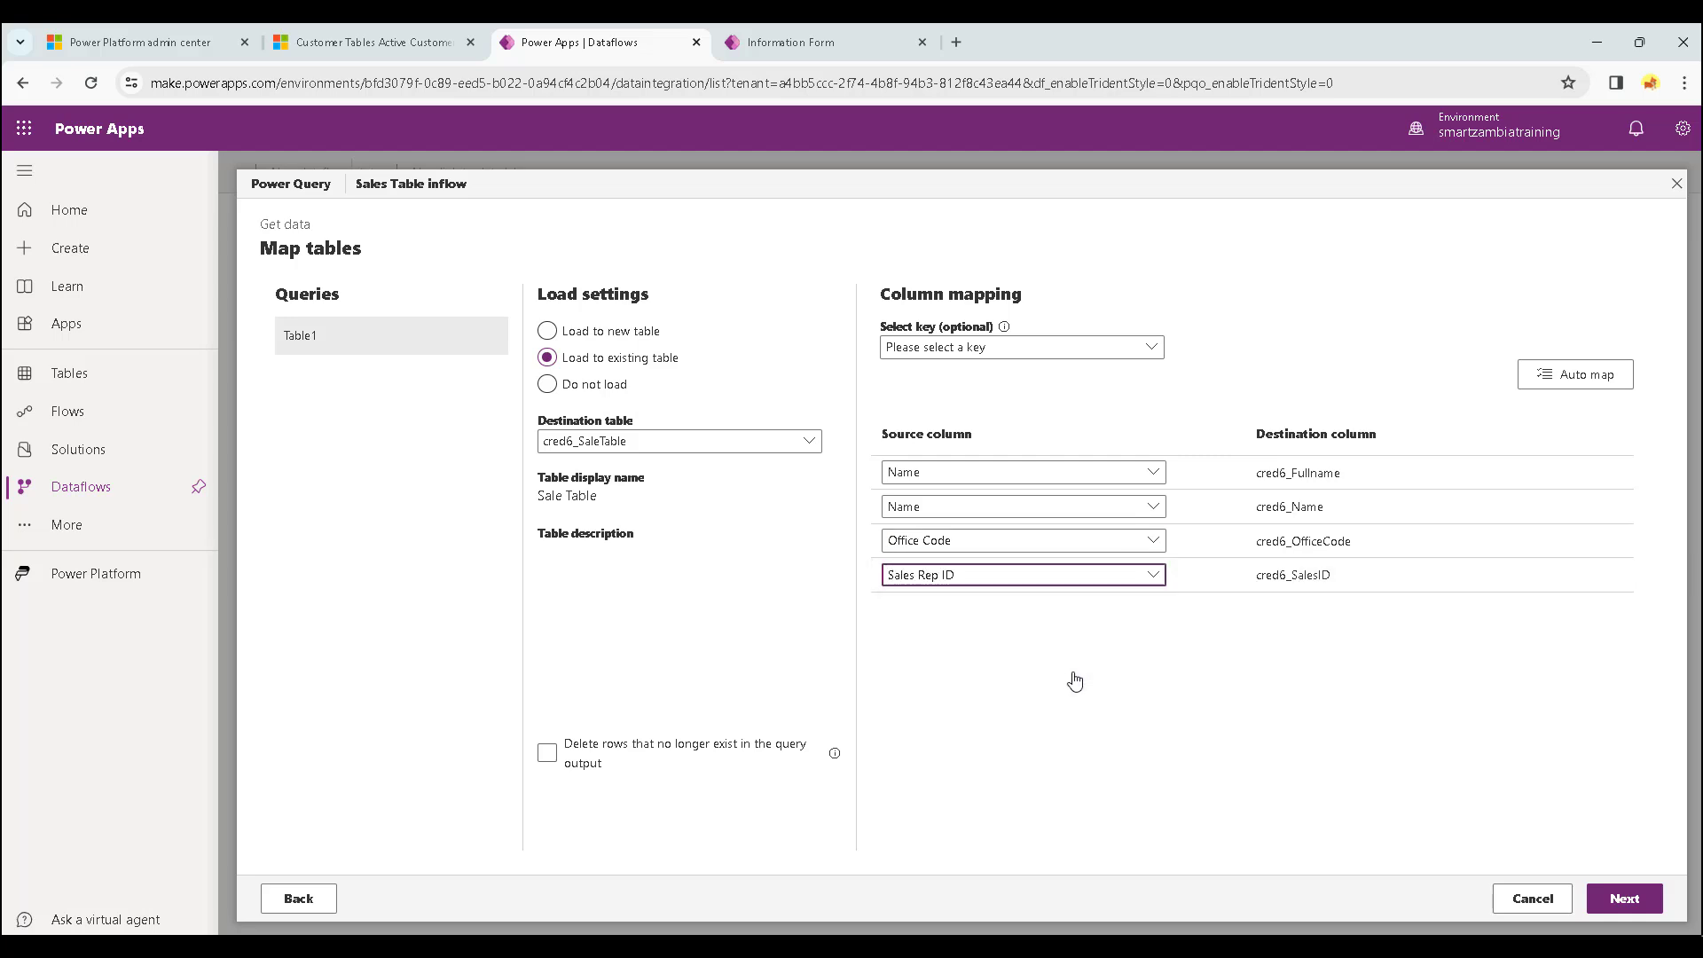
# Select Sales ID (cred6_SalesID) as the key for the sales rep mapping and publish the dataflow.
pyautogui.click(1155, 352)
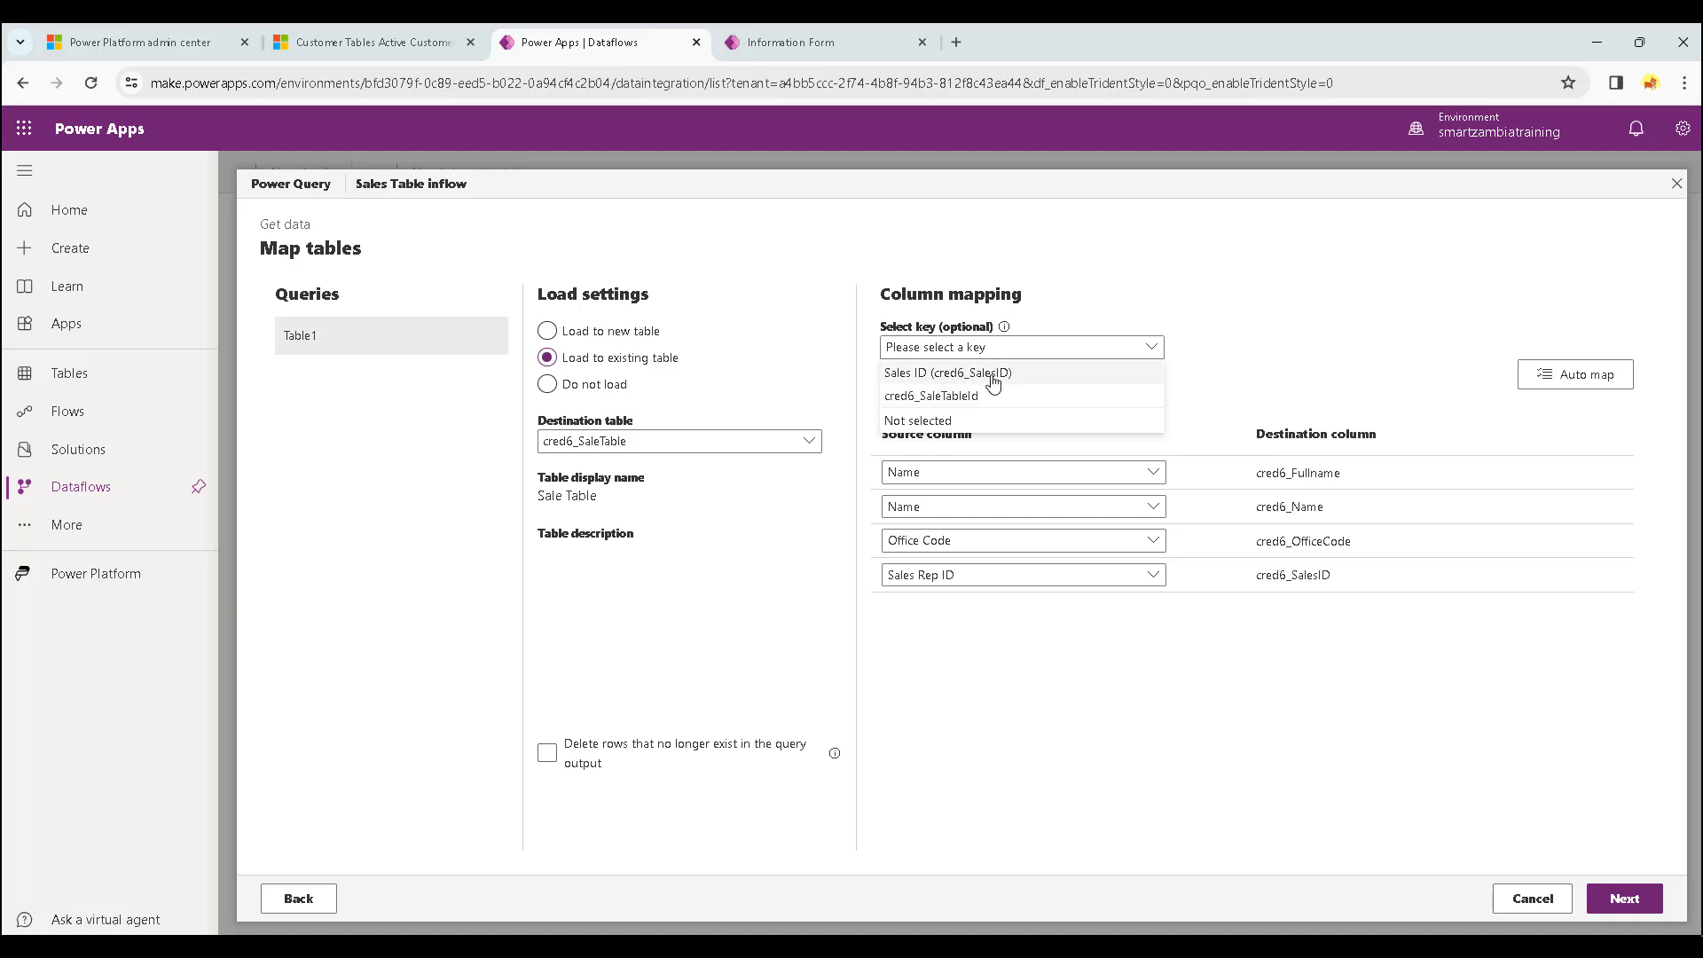
pyautogui.click(993, 377)
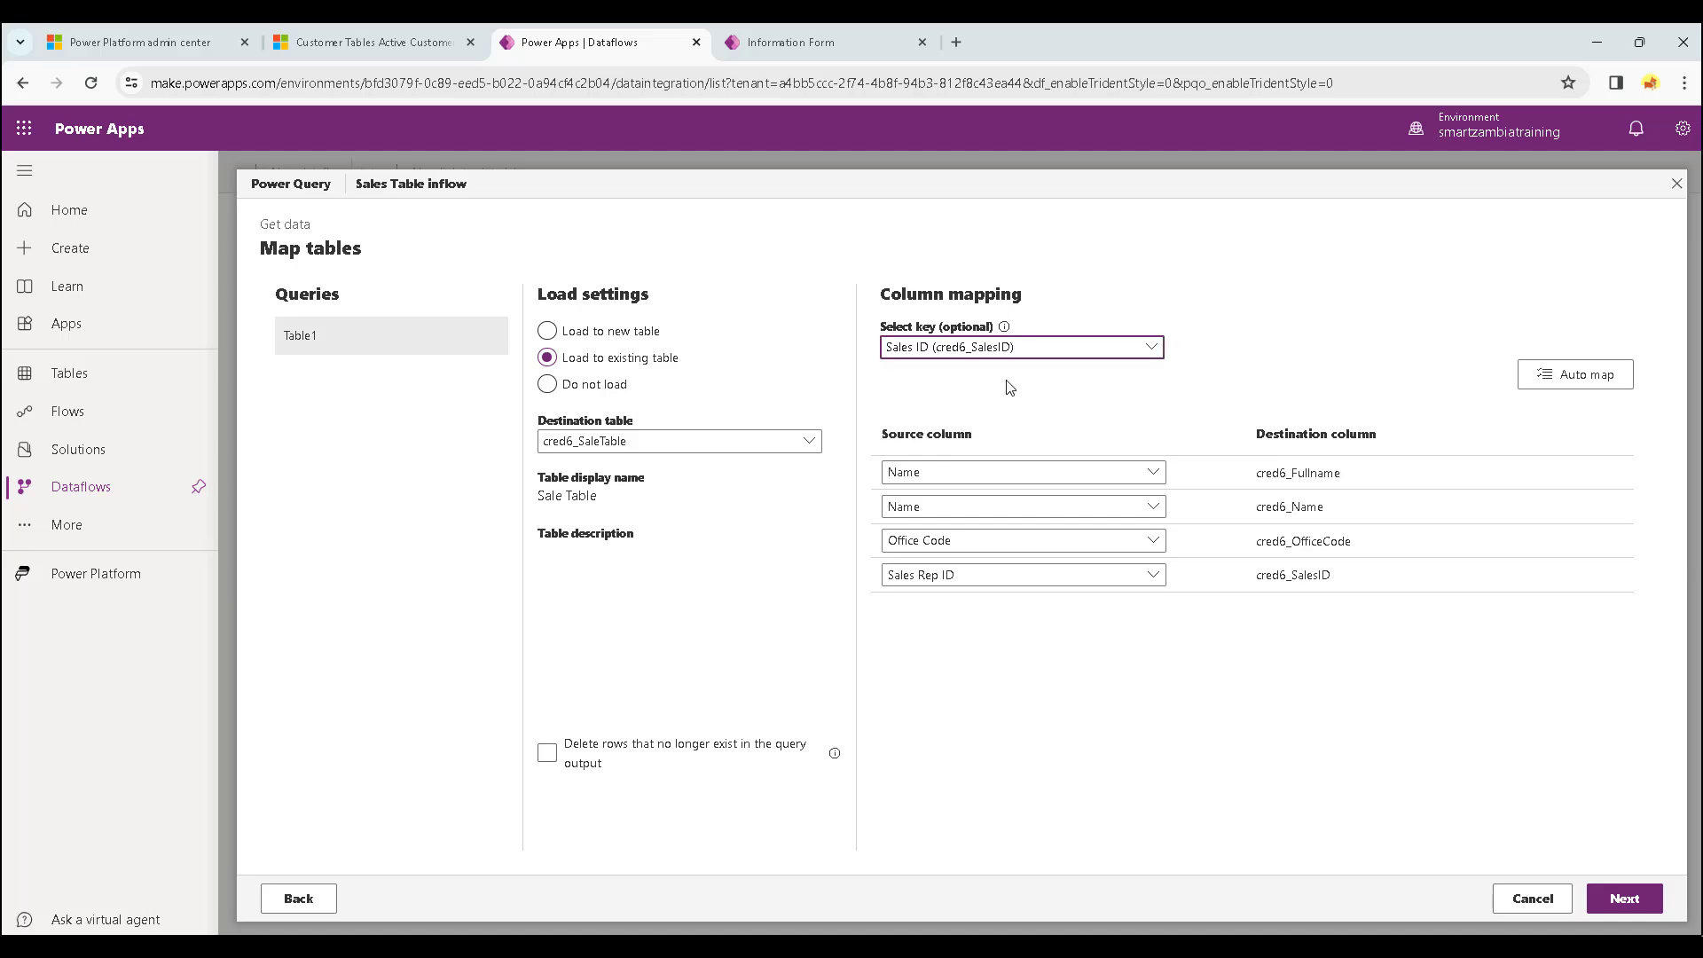
pyautogui.click(1620, 902)
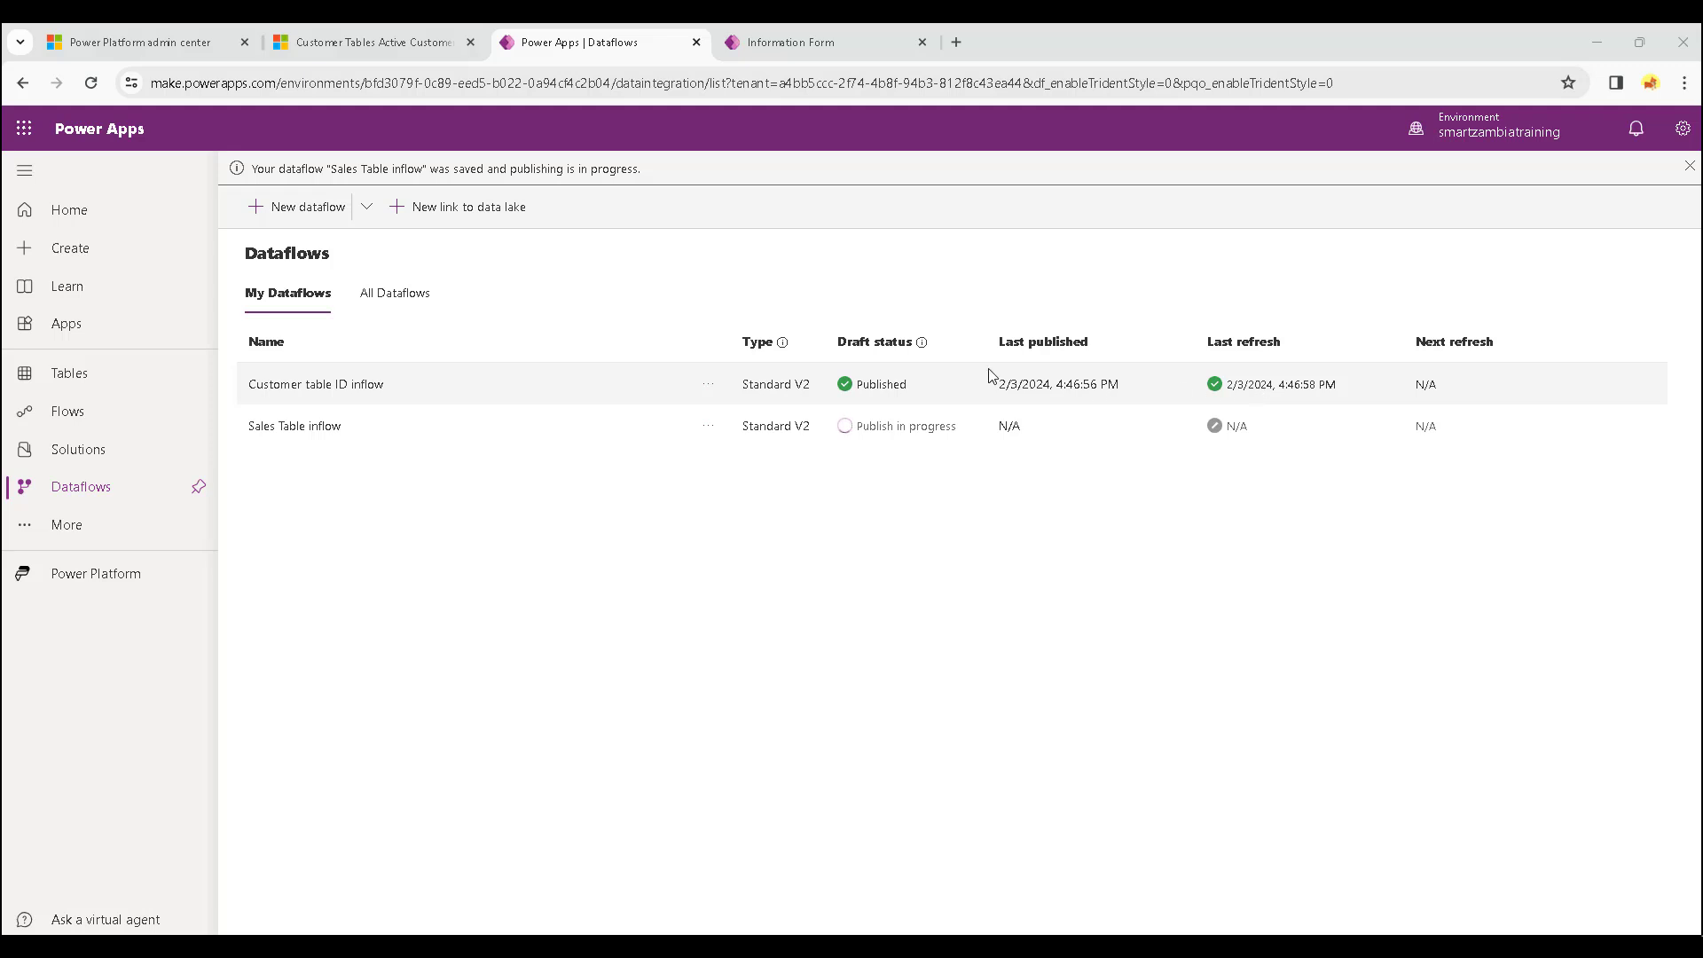
# Check the refresh history of the Customer table ID inflow dataflow, including the details of its latest run.
pyautogui.click(708, 384)
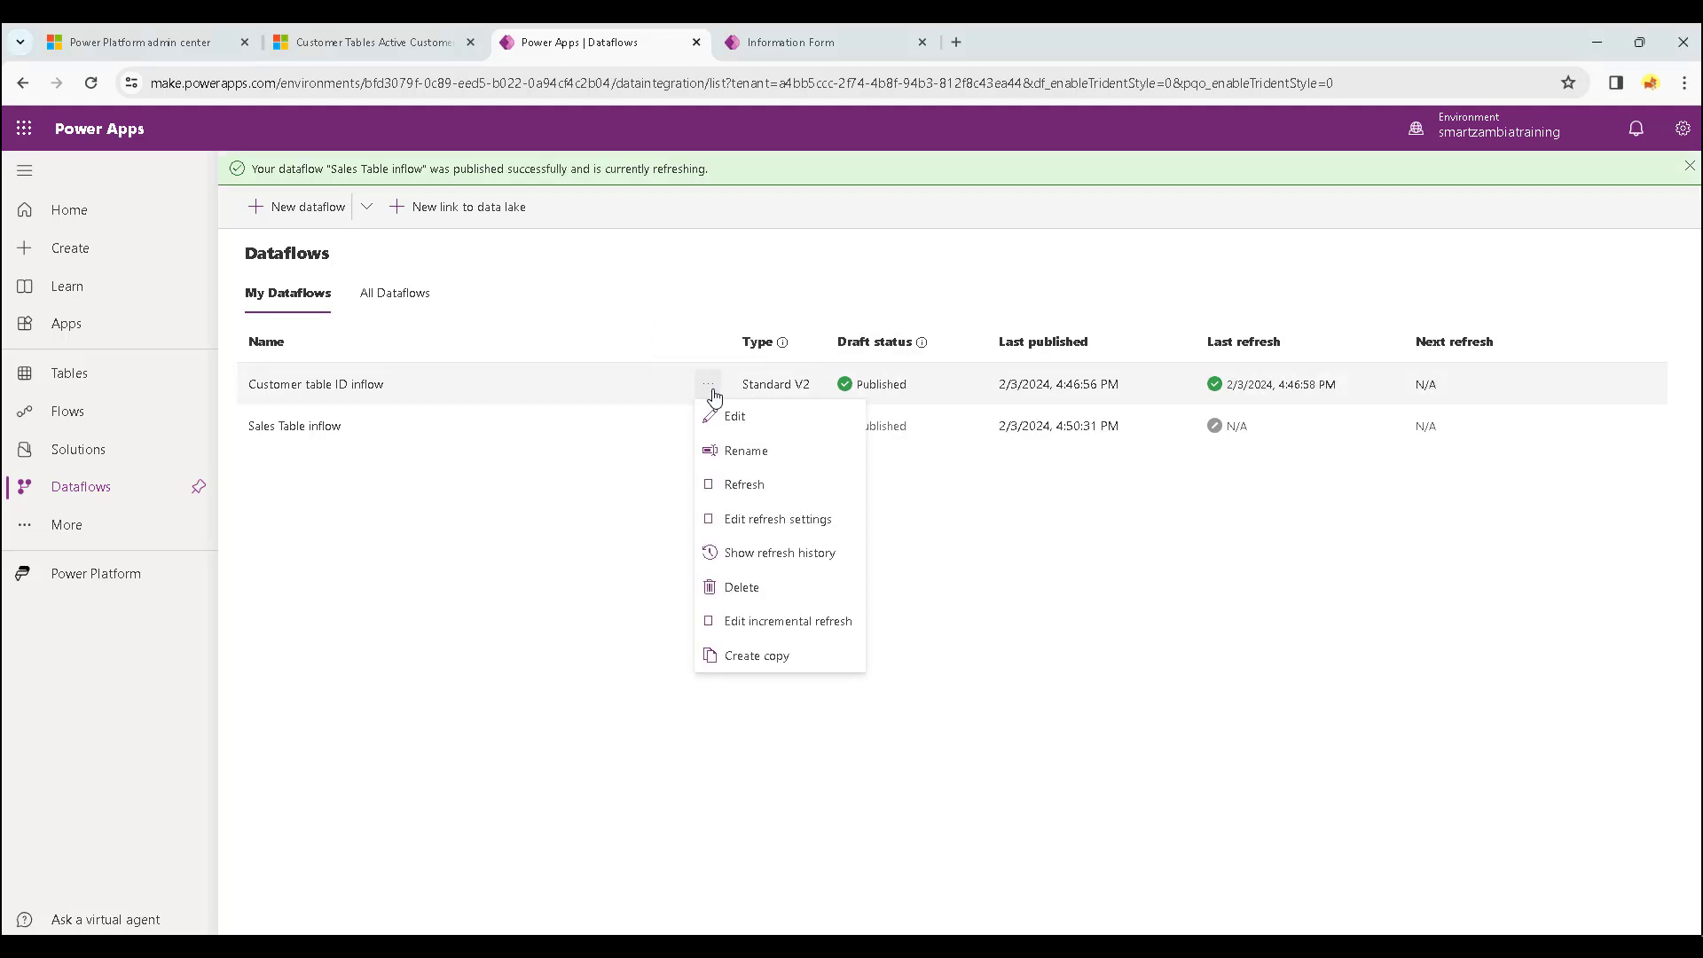
pyautogui.click(774, 557)
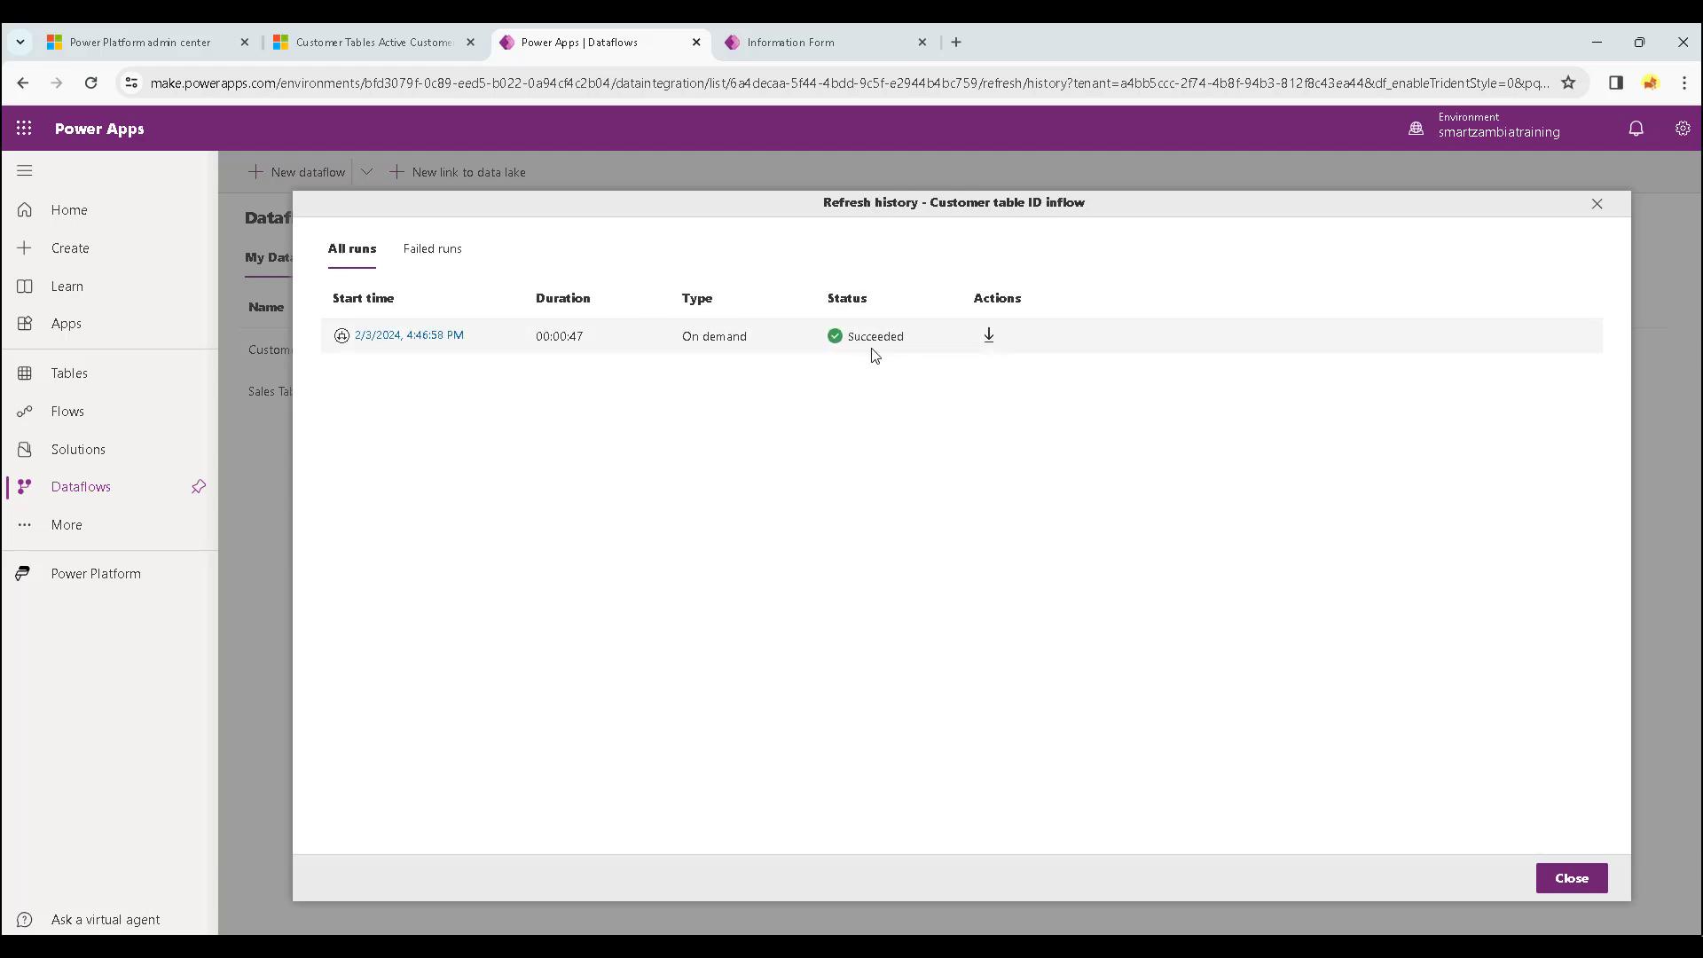
pyautogui.click(443, 335)
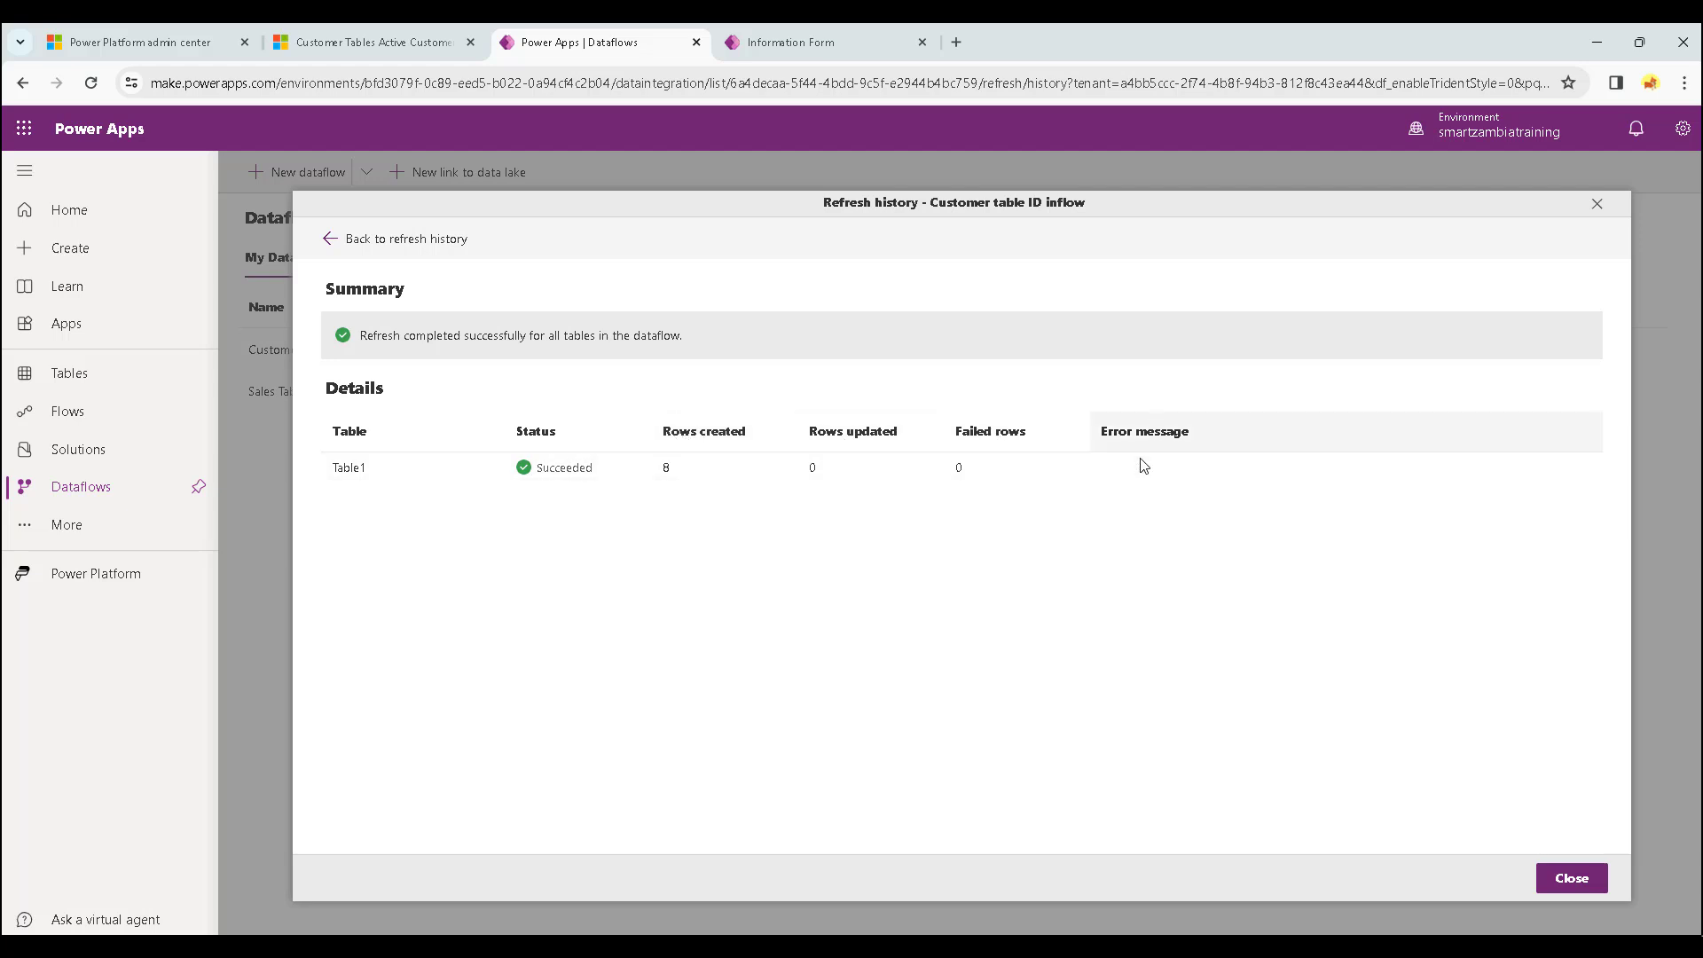
pyautogui.click(1602, 211)
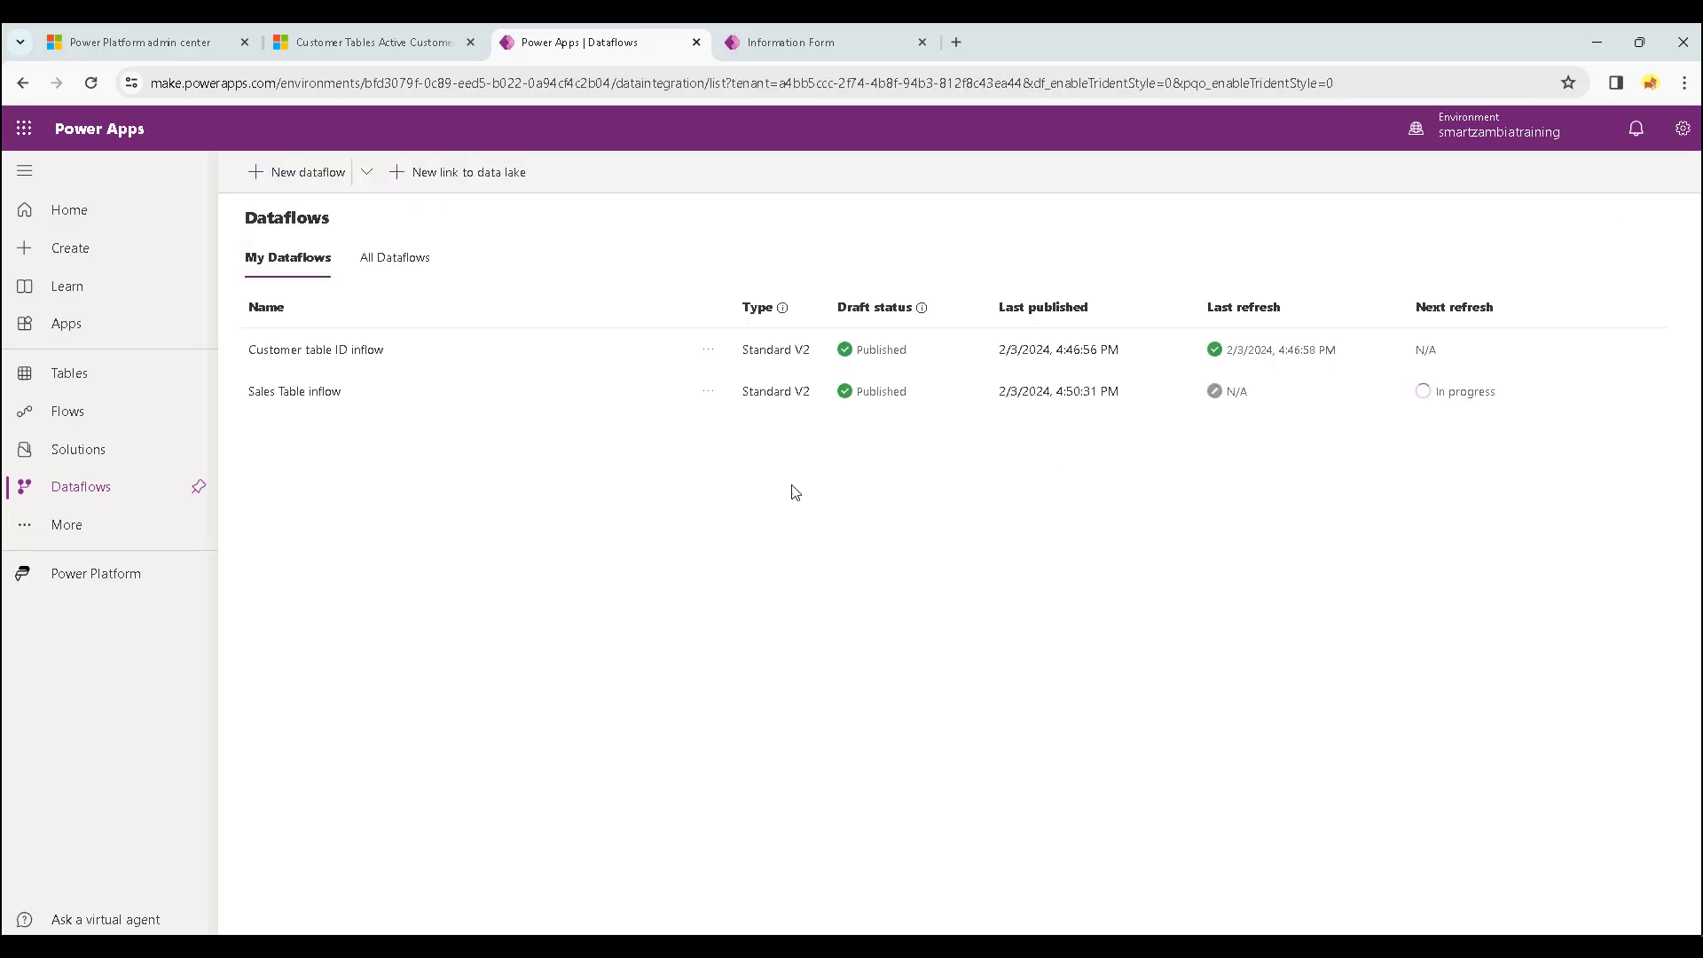
# Refresh the Active Customer Tables view in Dynamics 365 and open the second customer record to inspect its loaded data.
pyautogui.click(376, 41)
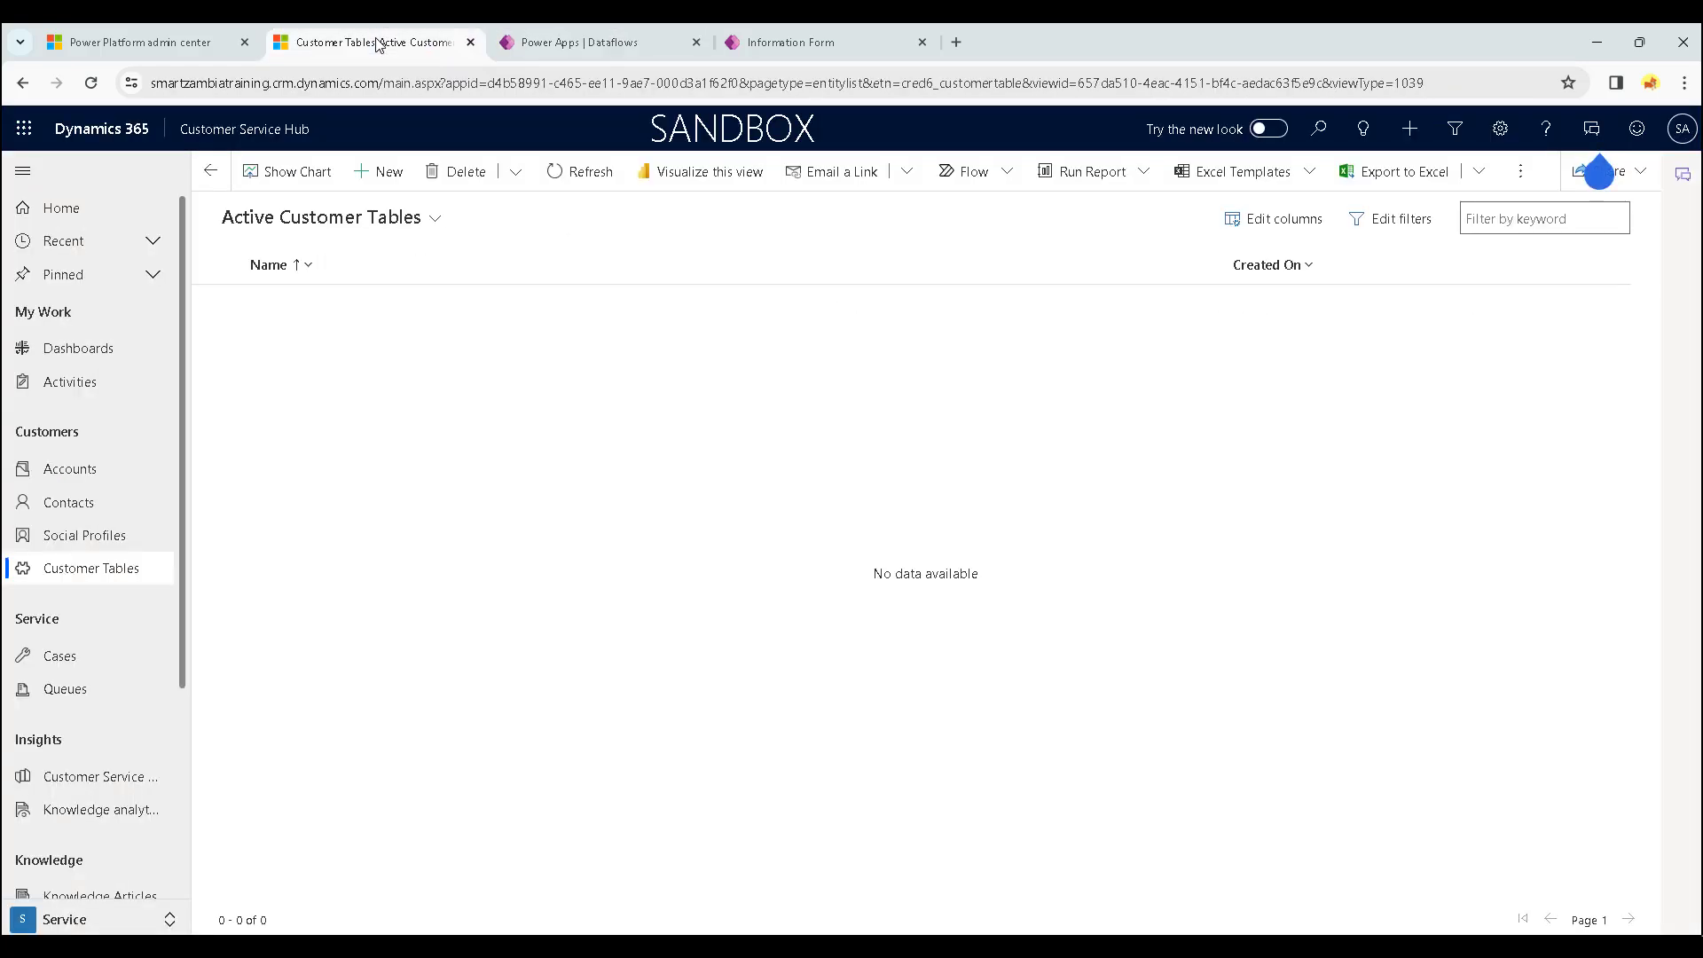
pyautogui.click(572, 171)
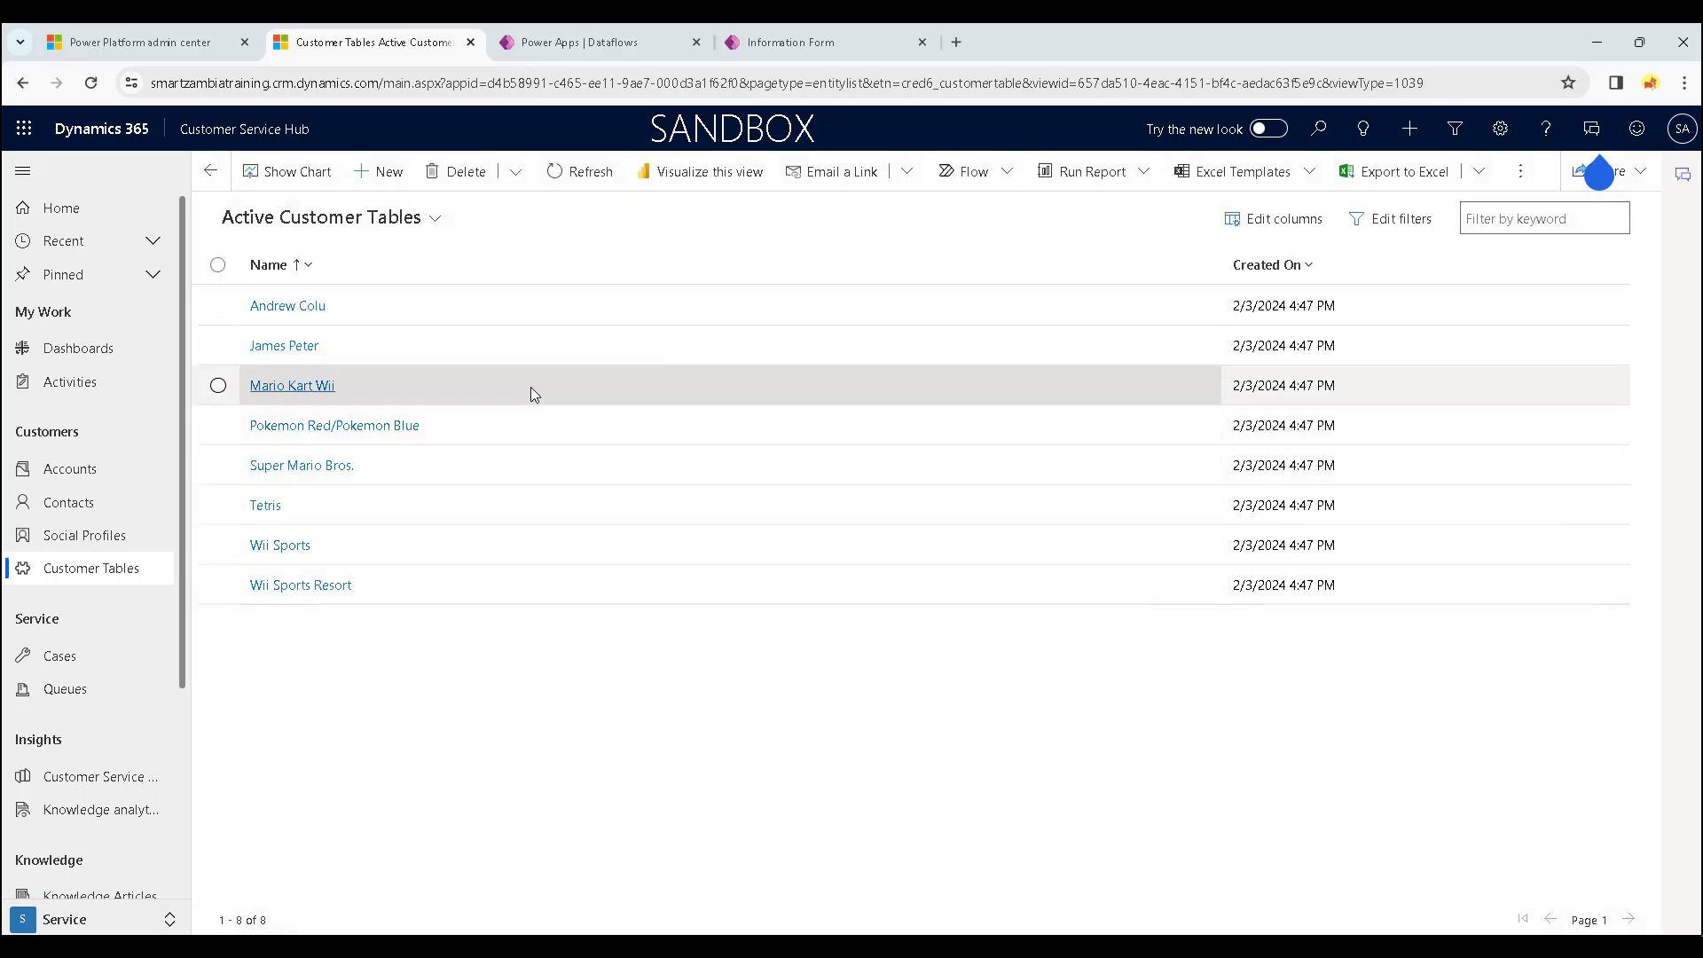
pyautogui.click(293, 347)
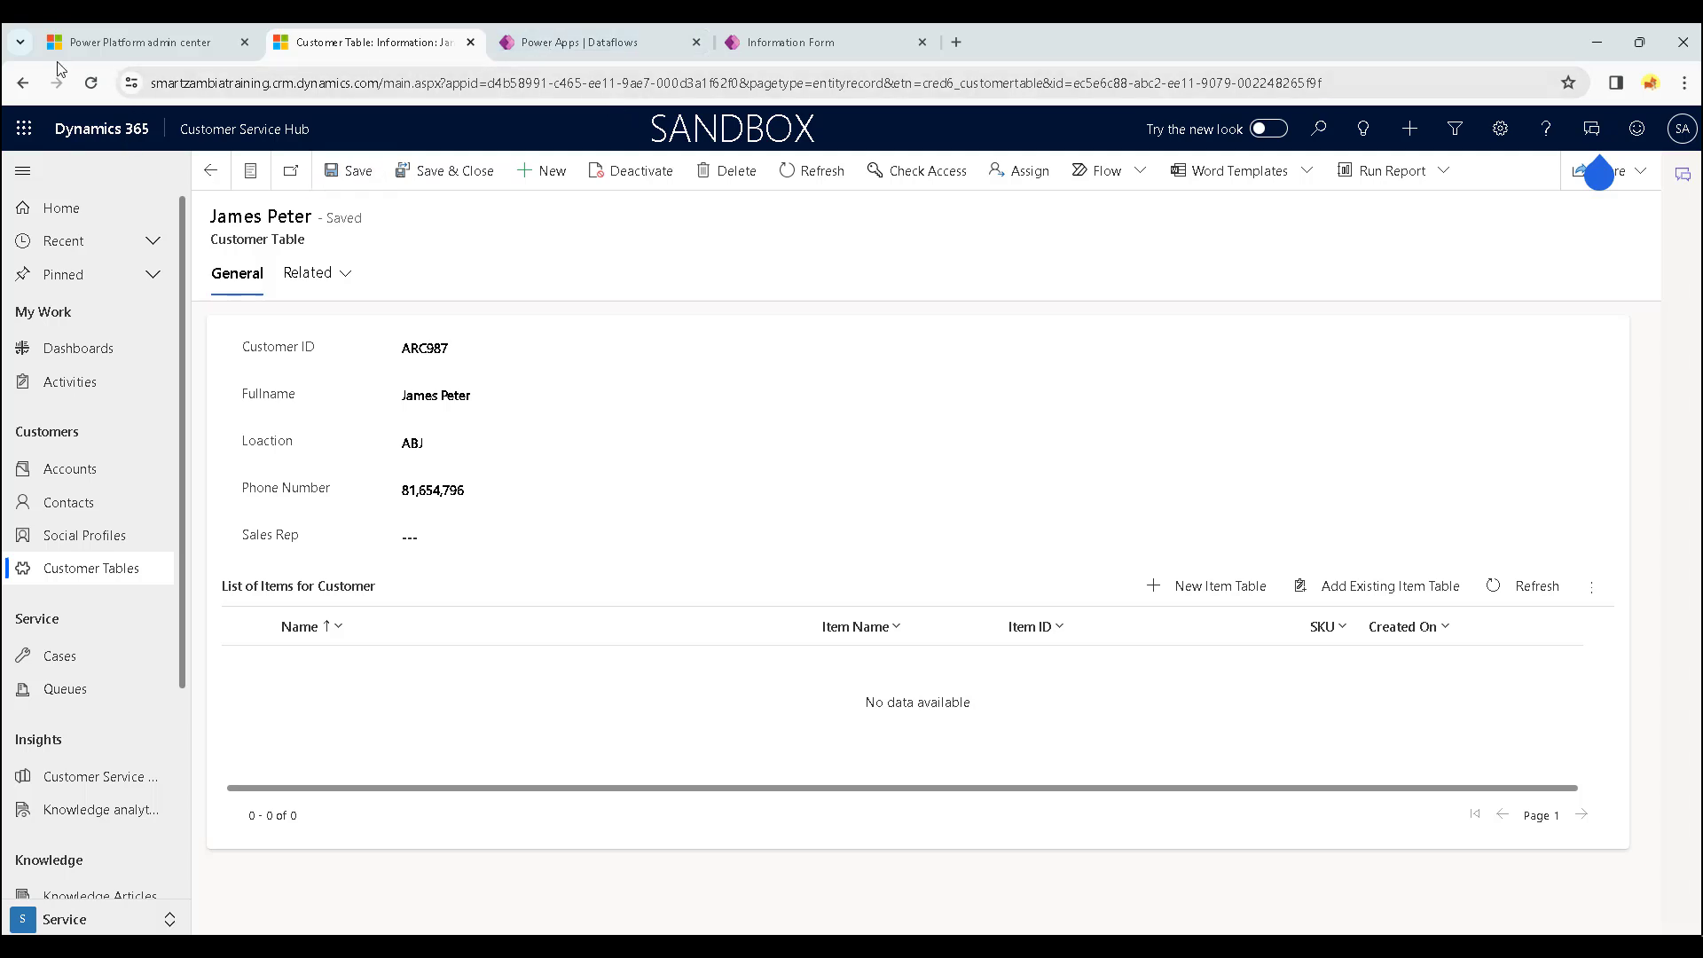
# Return to the Power Apps dataflows list and create a new dataflow named "Item table inflow".
pyautogui.click(635, 54)
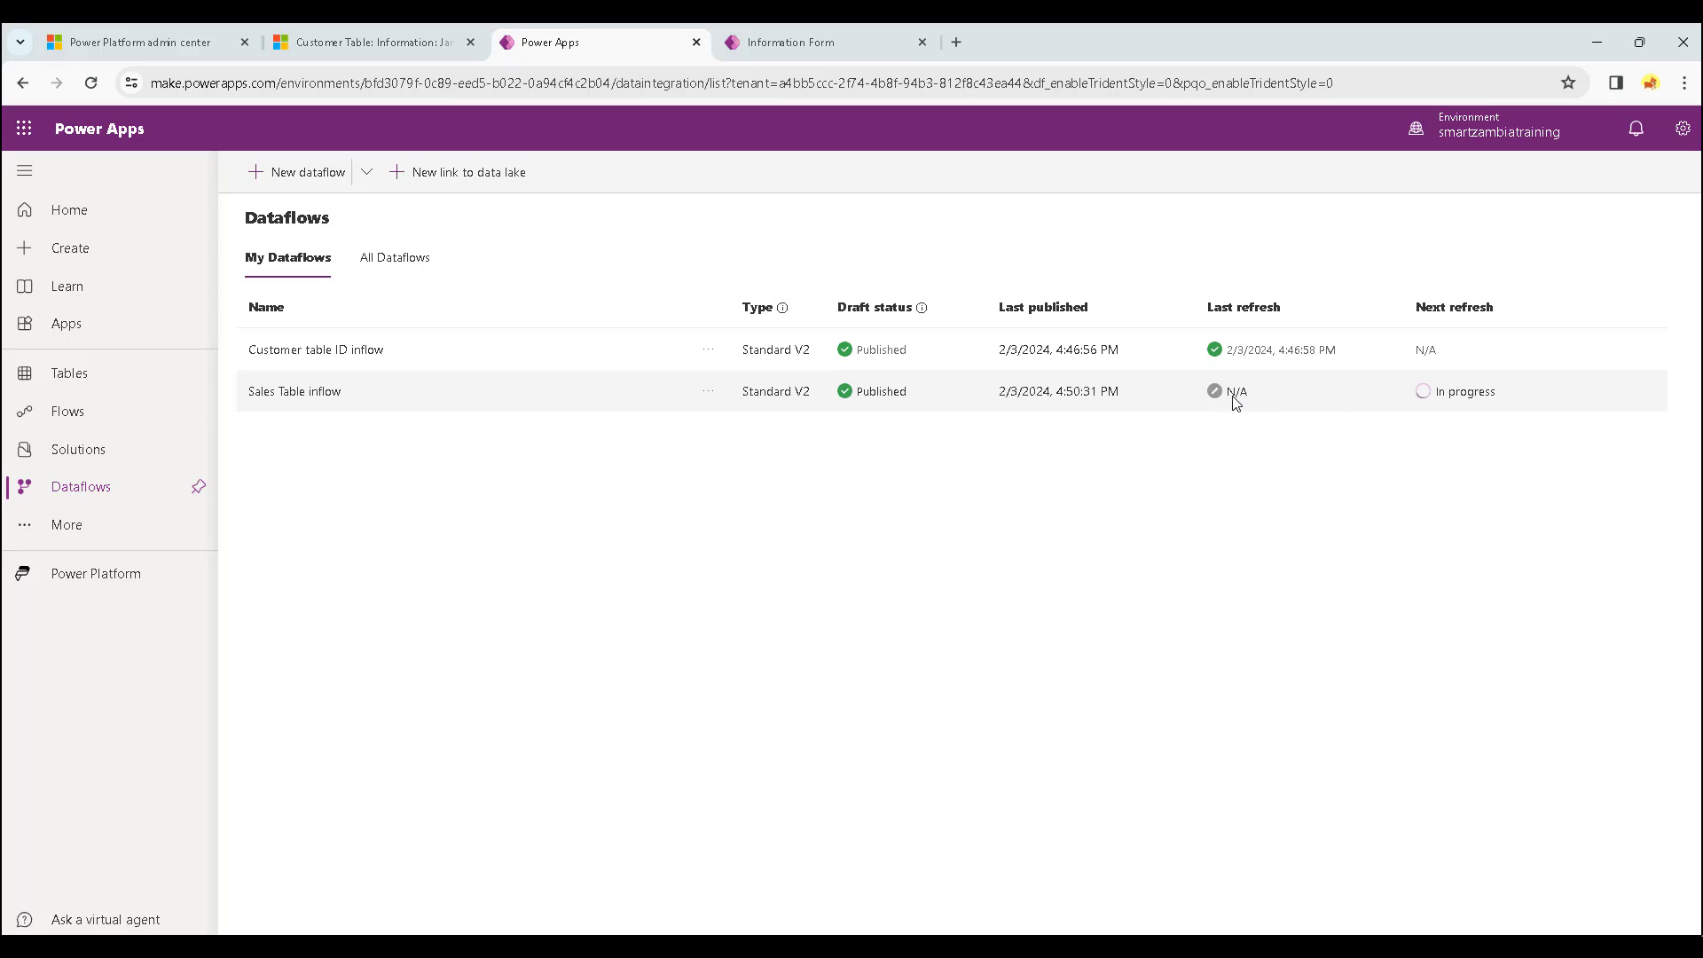
pyautogui.click(326, 182)
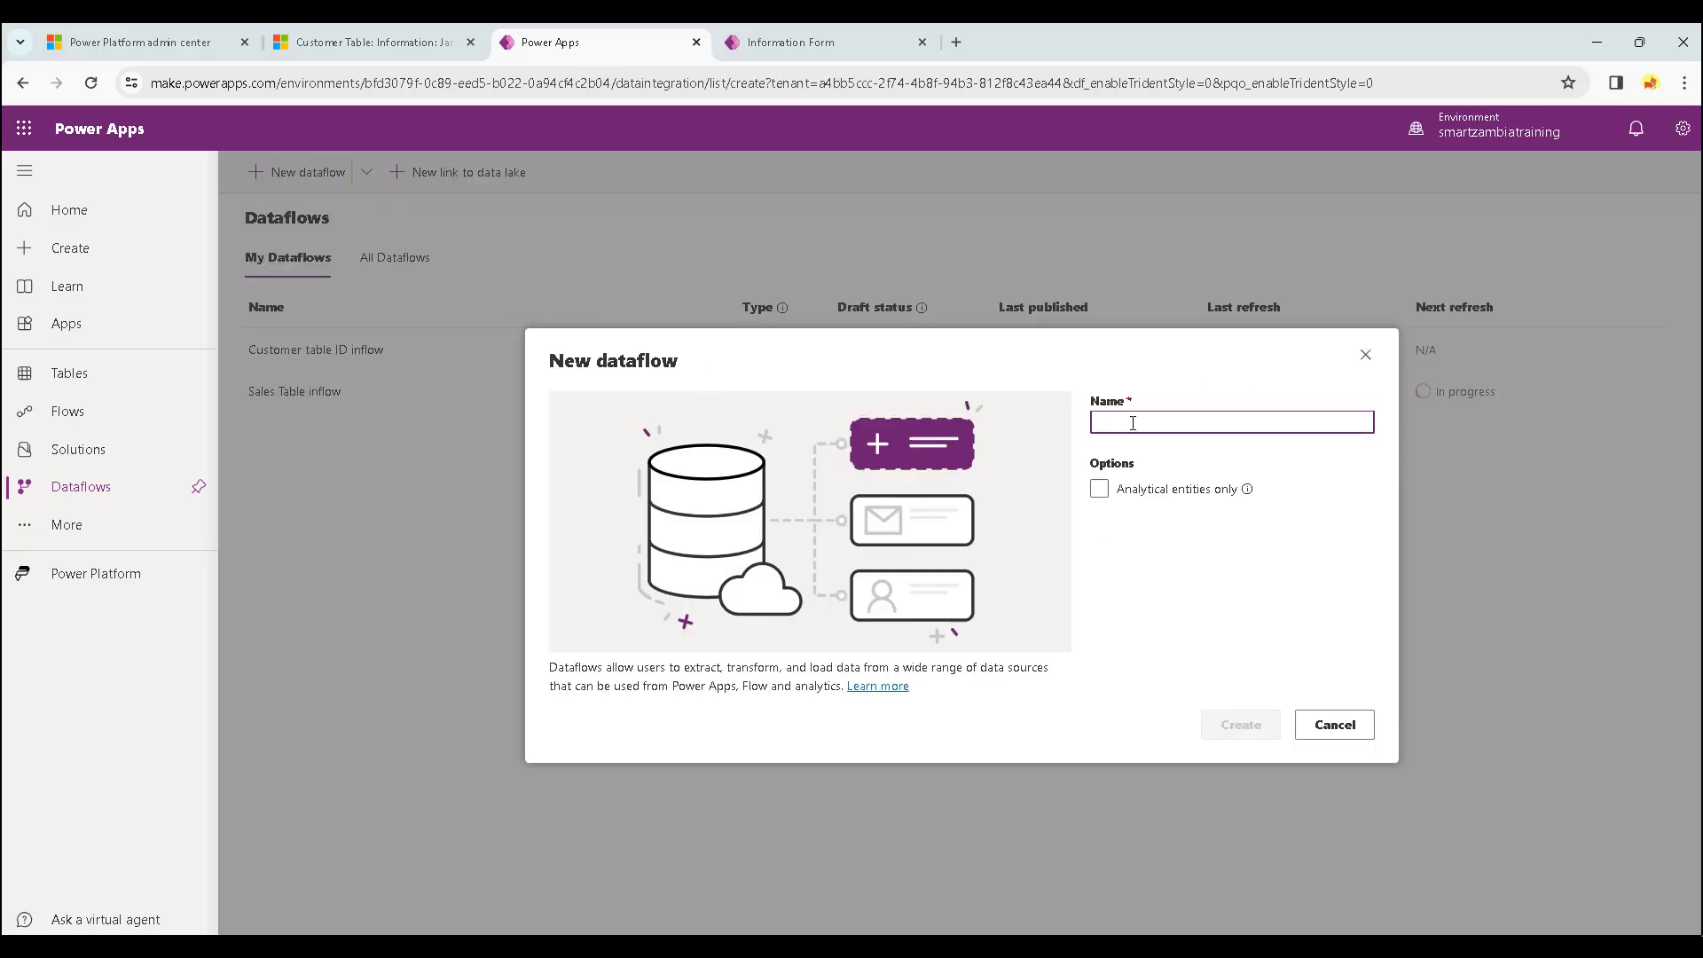
pyautogui.write('Item table inflow')
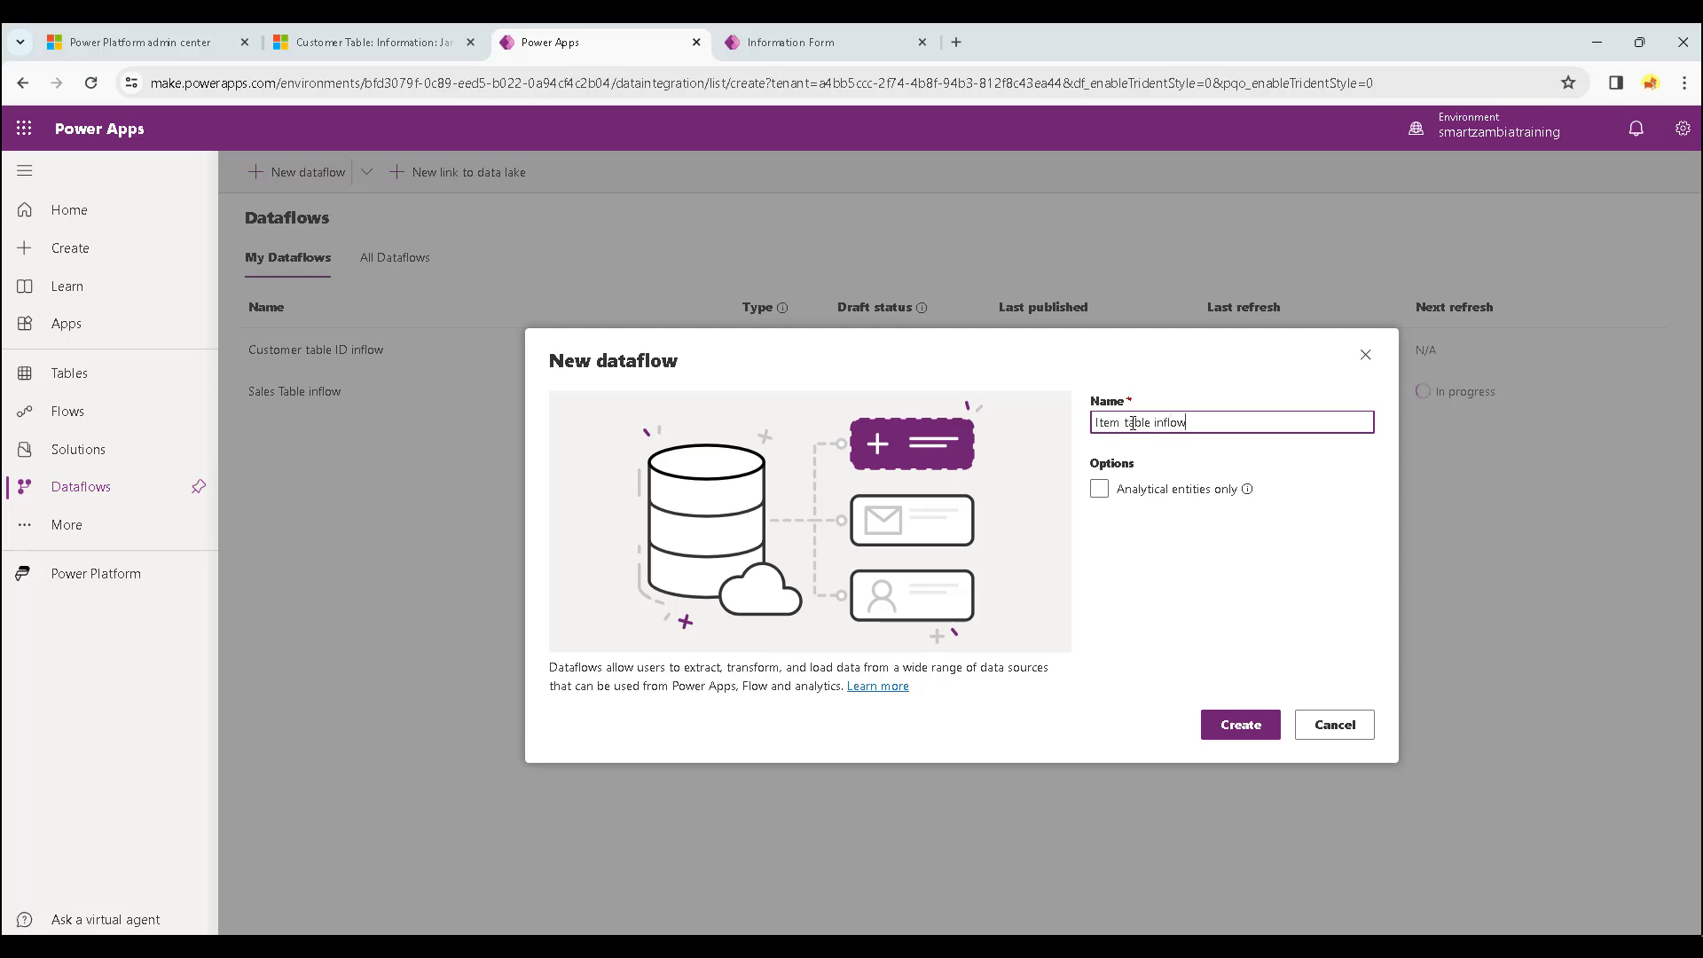
pyautogui.click(1241, 725)
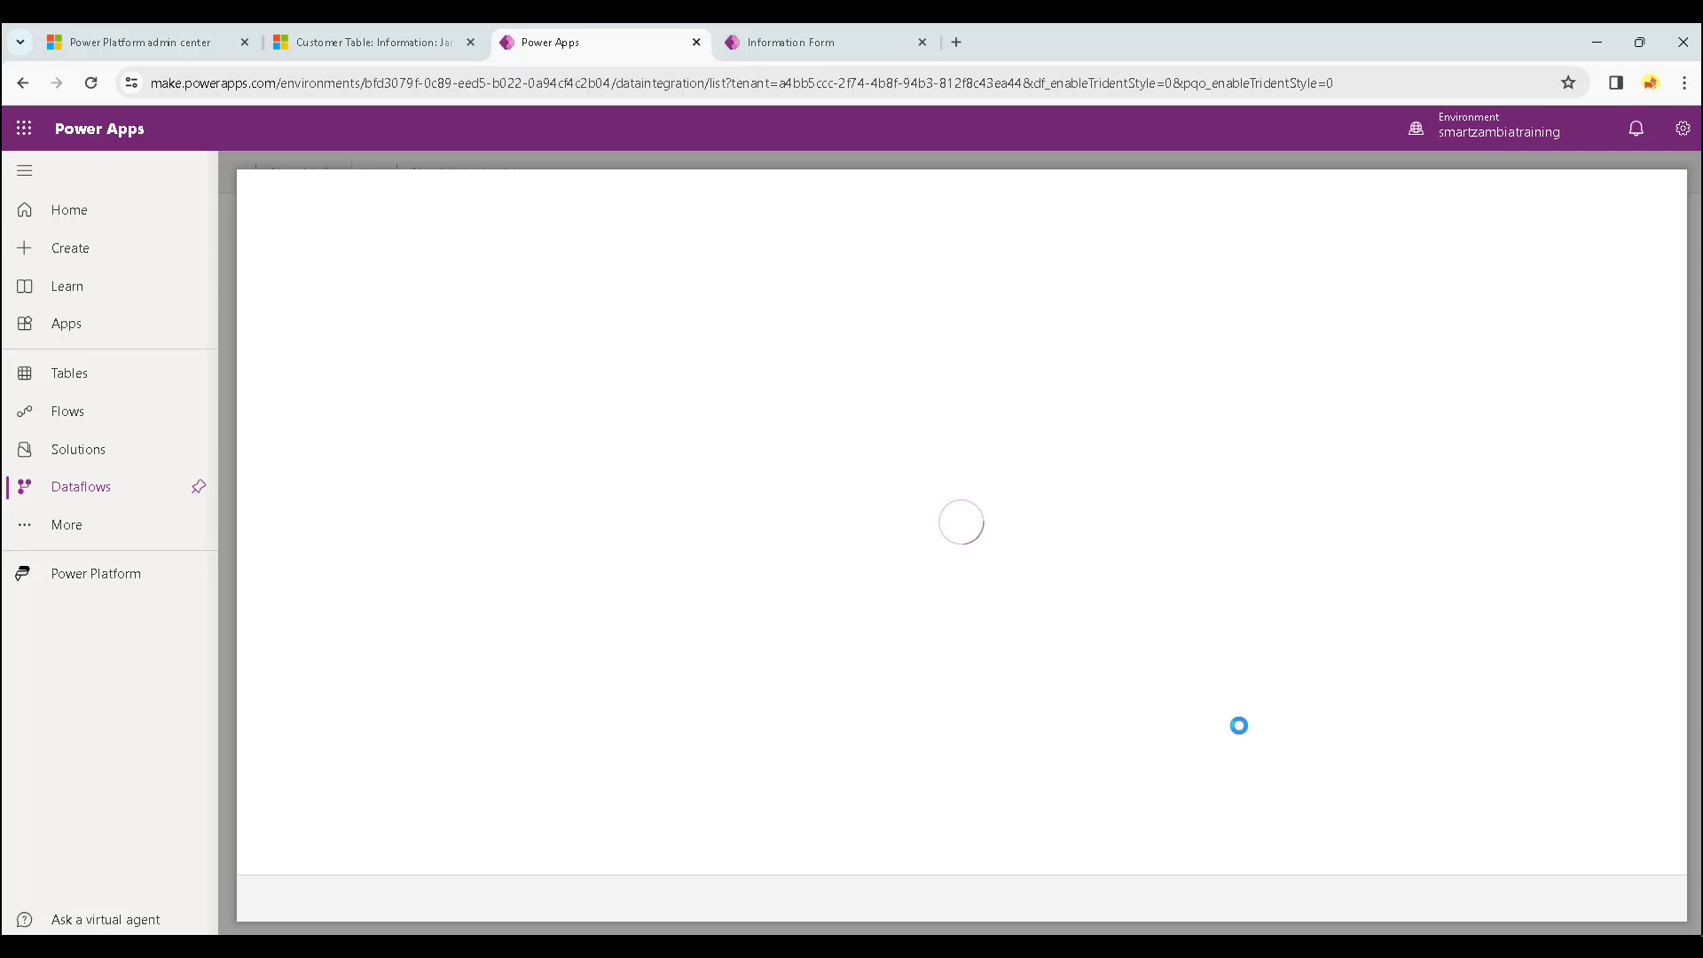
# Upload Item listing.xlsx from the Dataflow upsert folder as the data source and connect with the existing SharePoint connection.
pyautogui.click(970, 620)
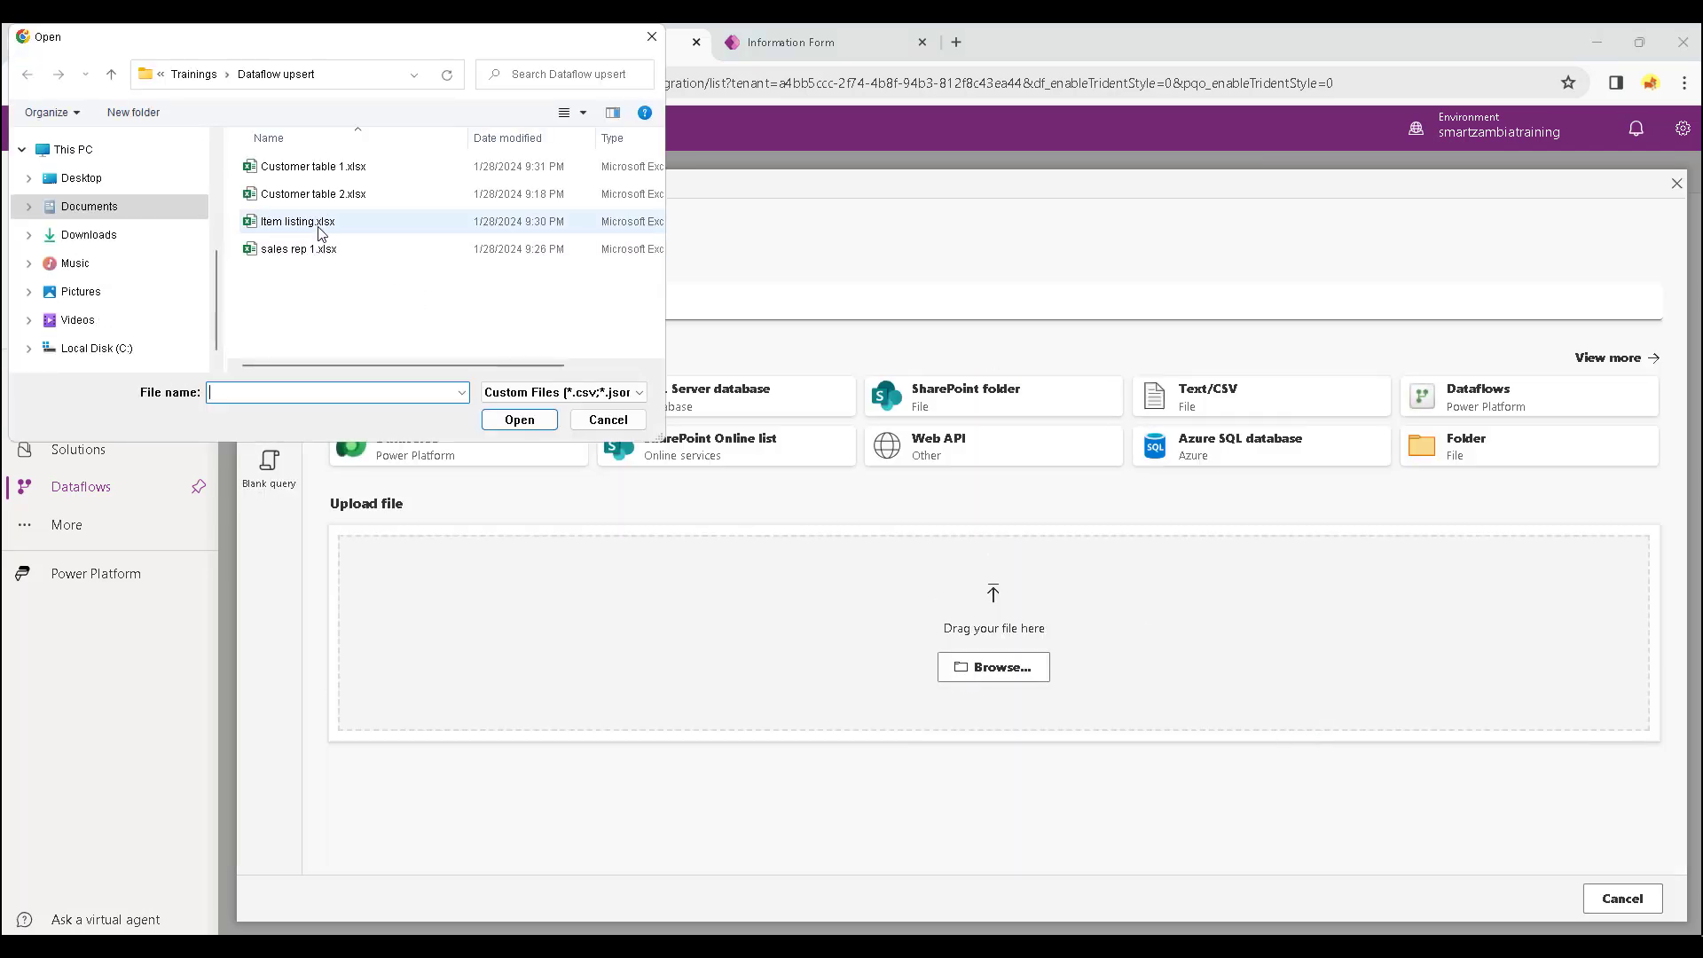
pyautogui.click(306, 225)
pyautogui.click(539, 420)
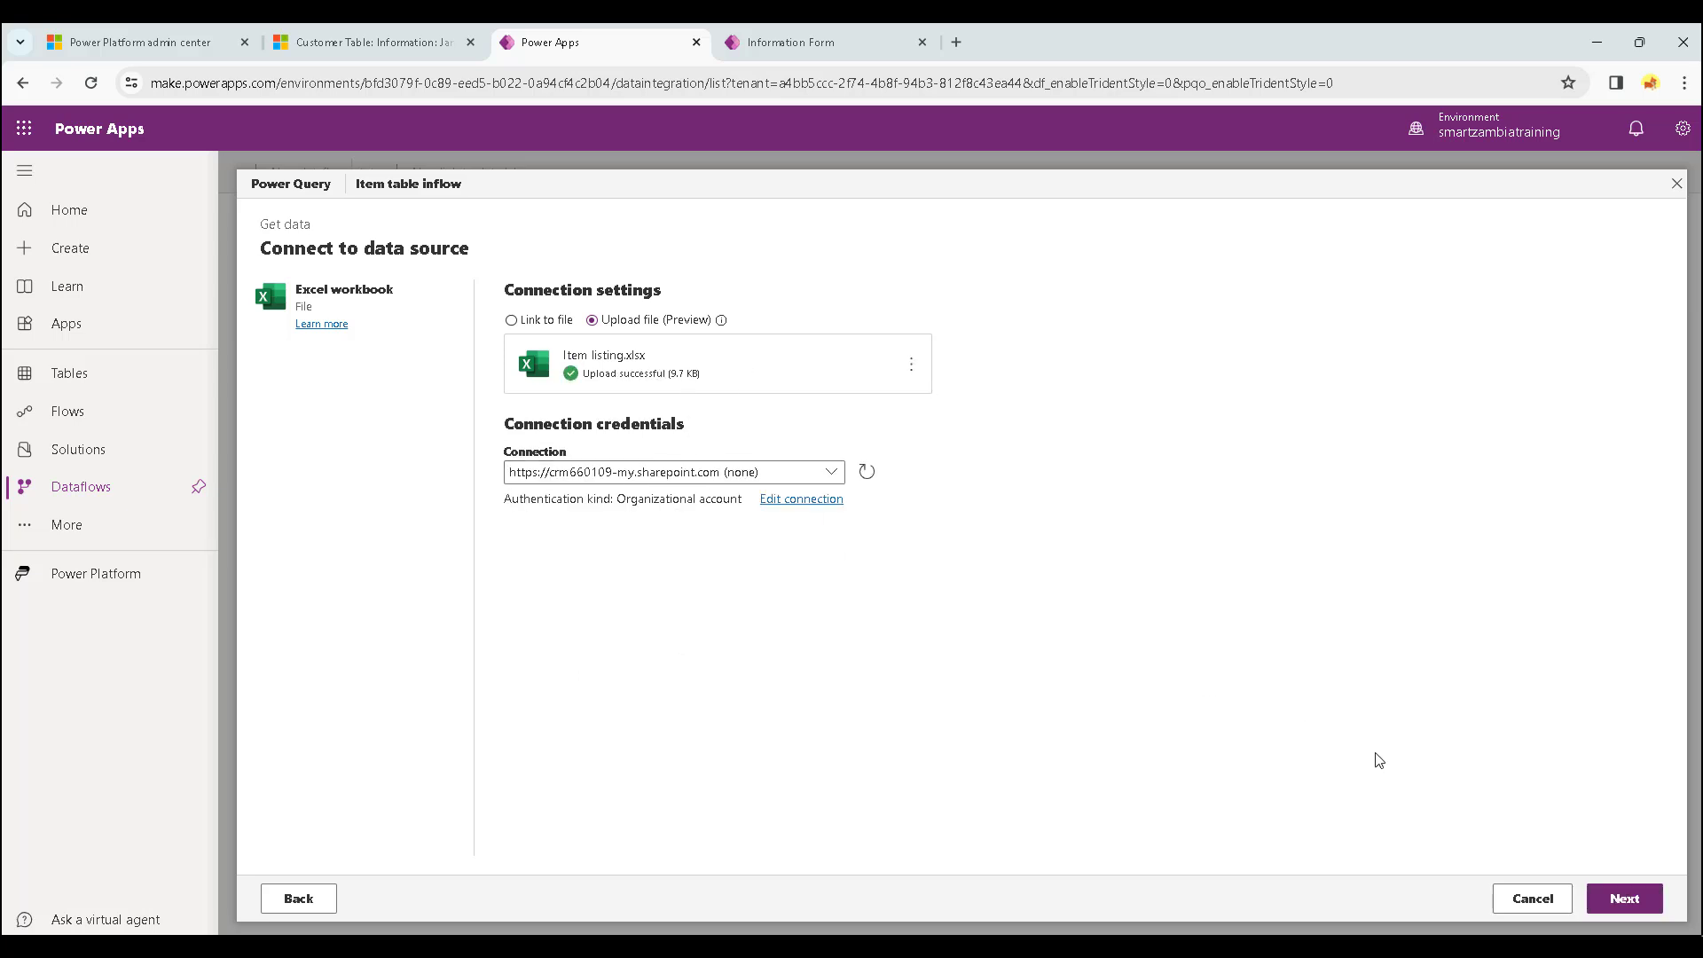
pyautogui.click(1626, 899)
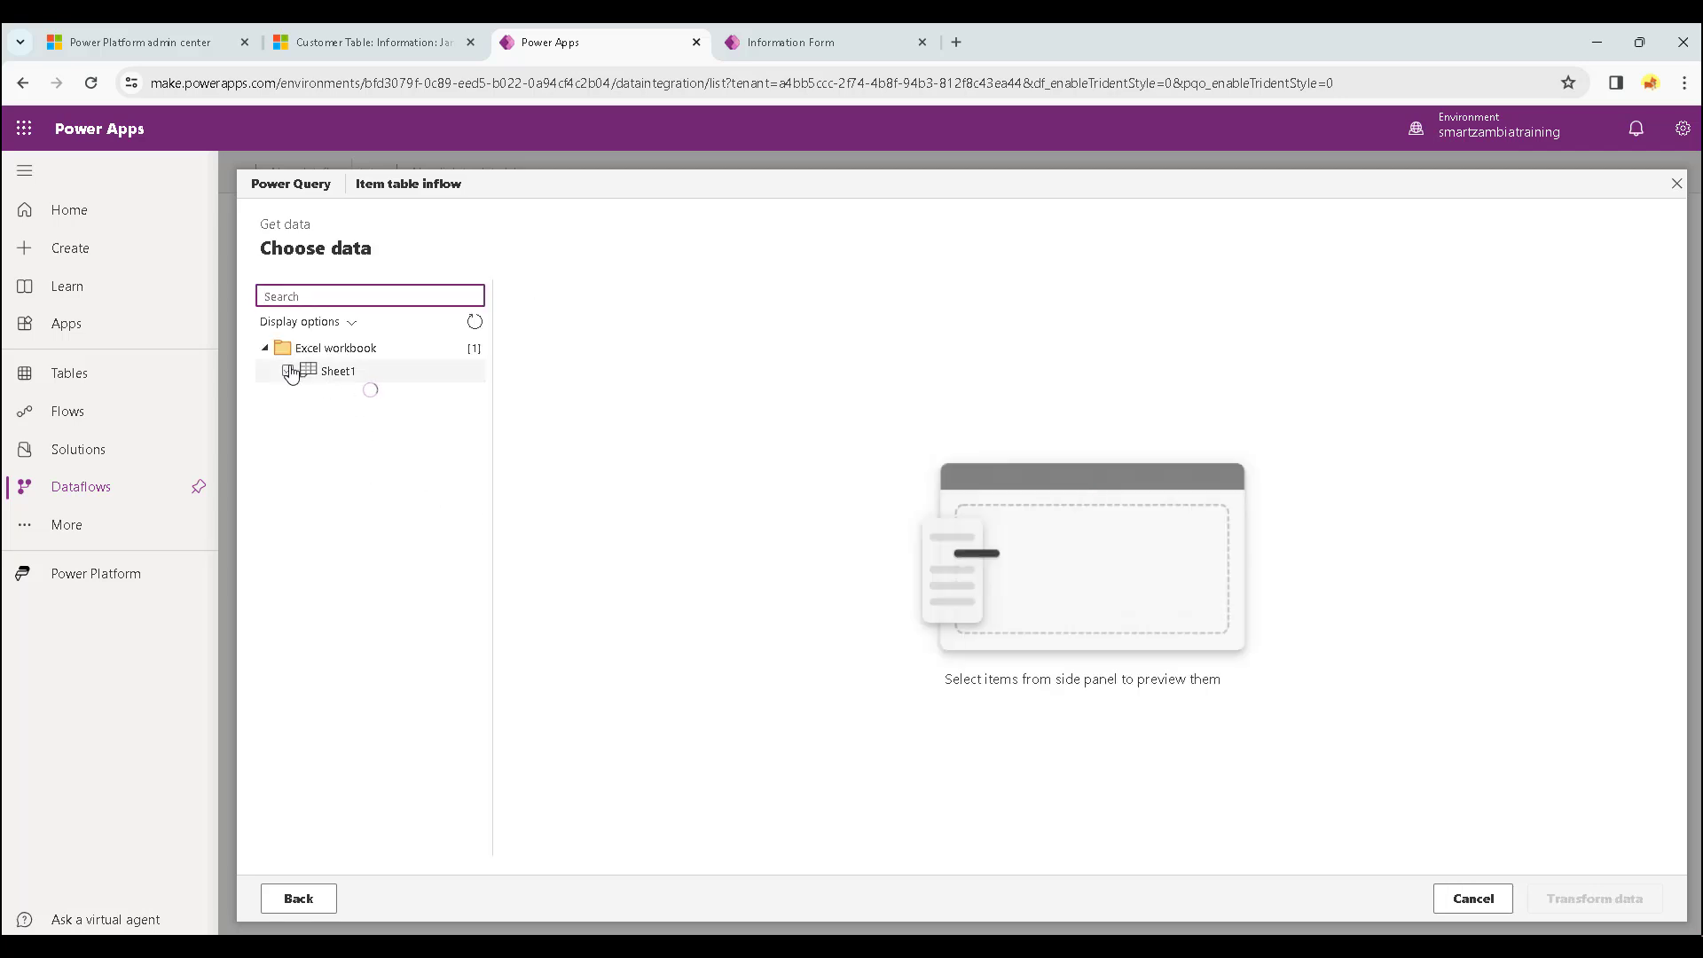
# Choose Sheet1 from the item workbook for data transformation and proceed to the table mapping without transforming it.
pyautogui.click(289, 372)
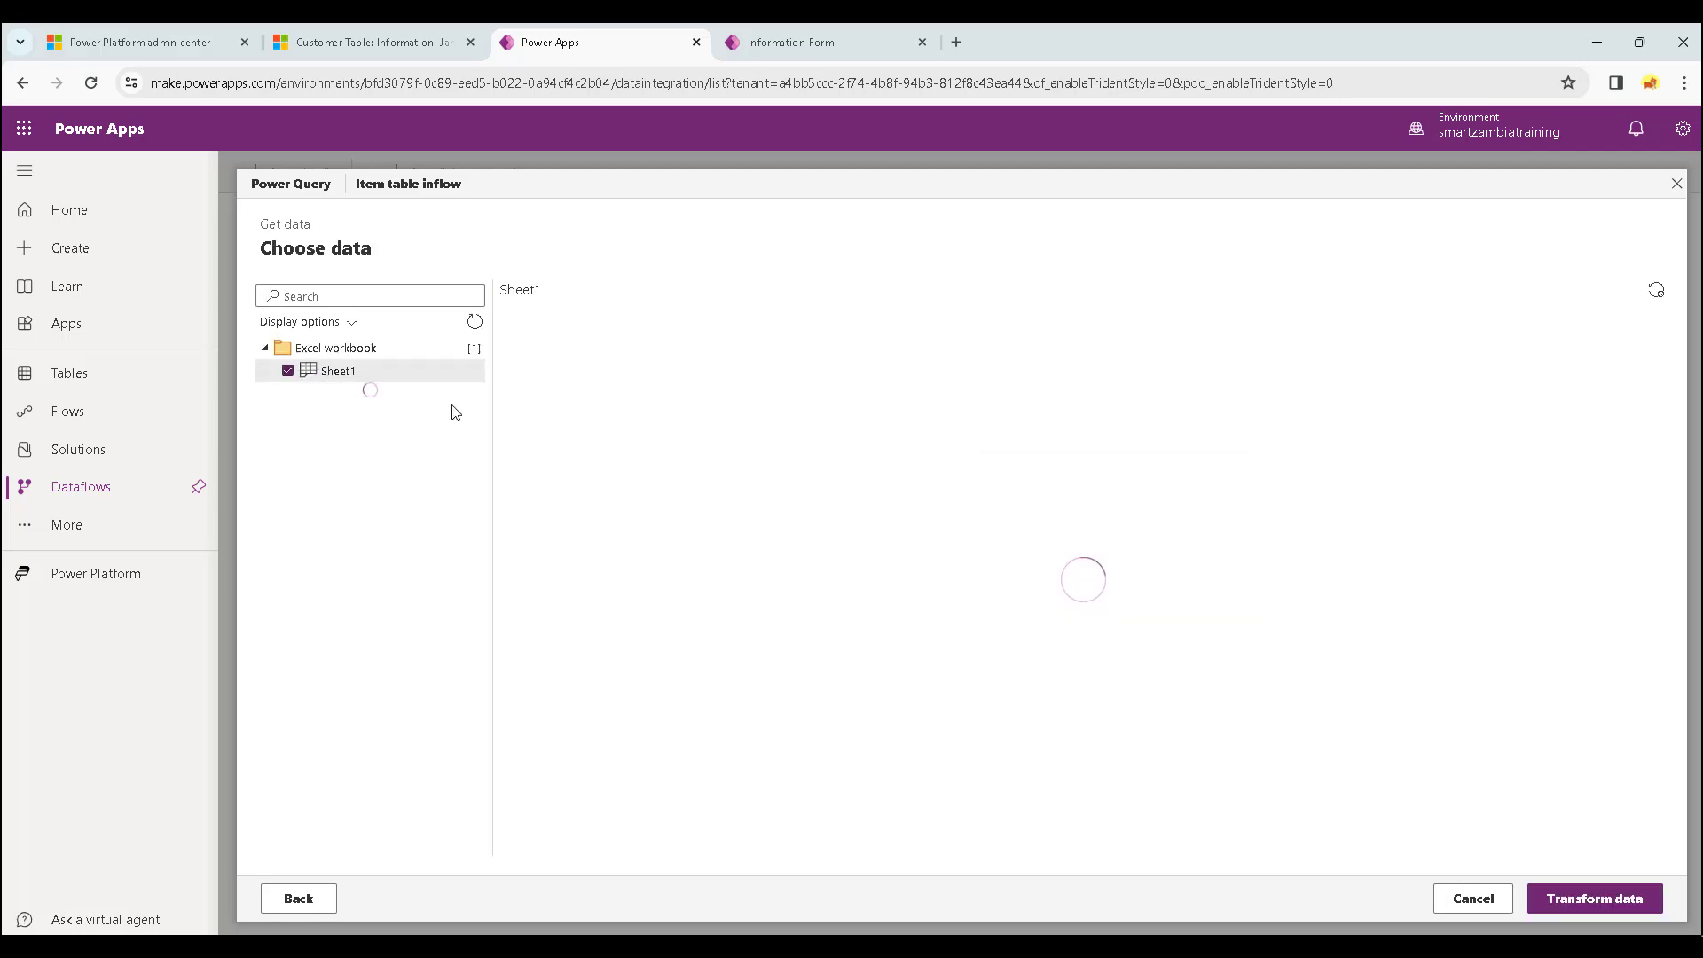
pyautogui.click(289, 374)
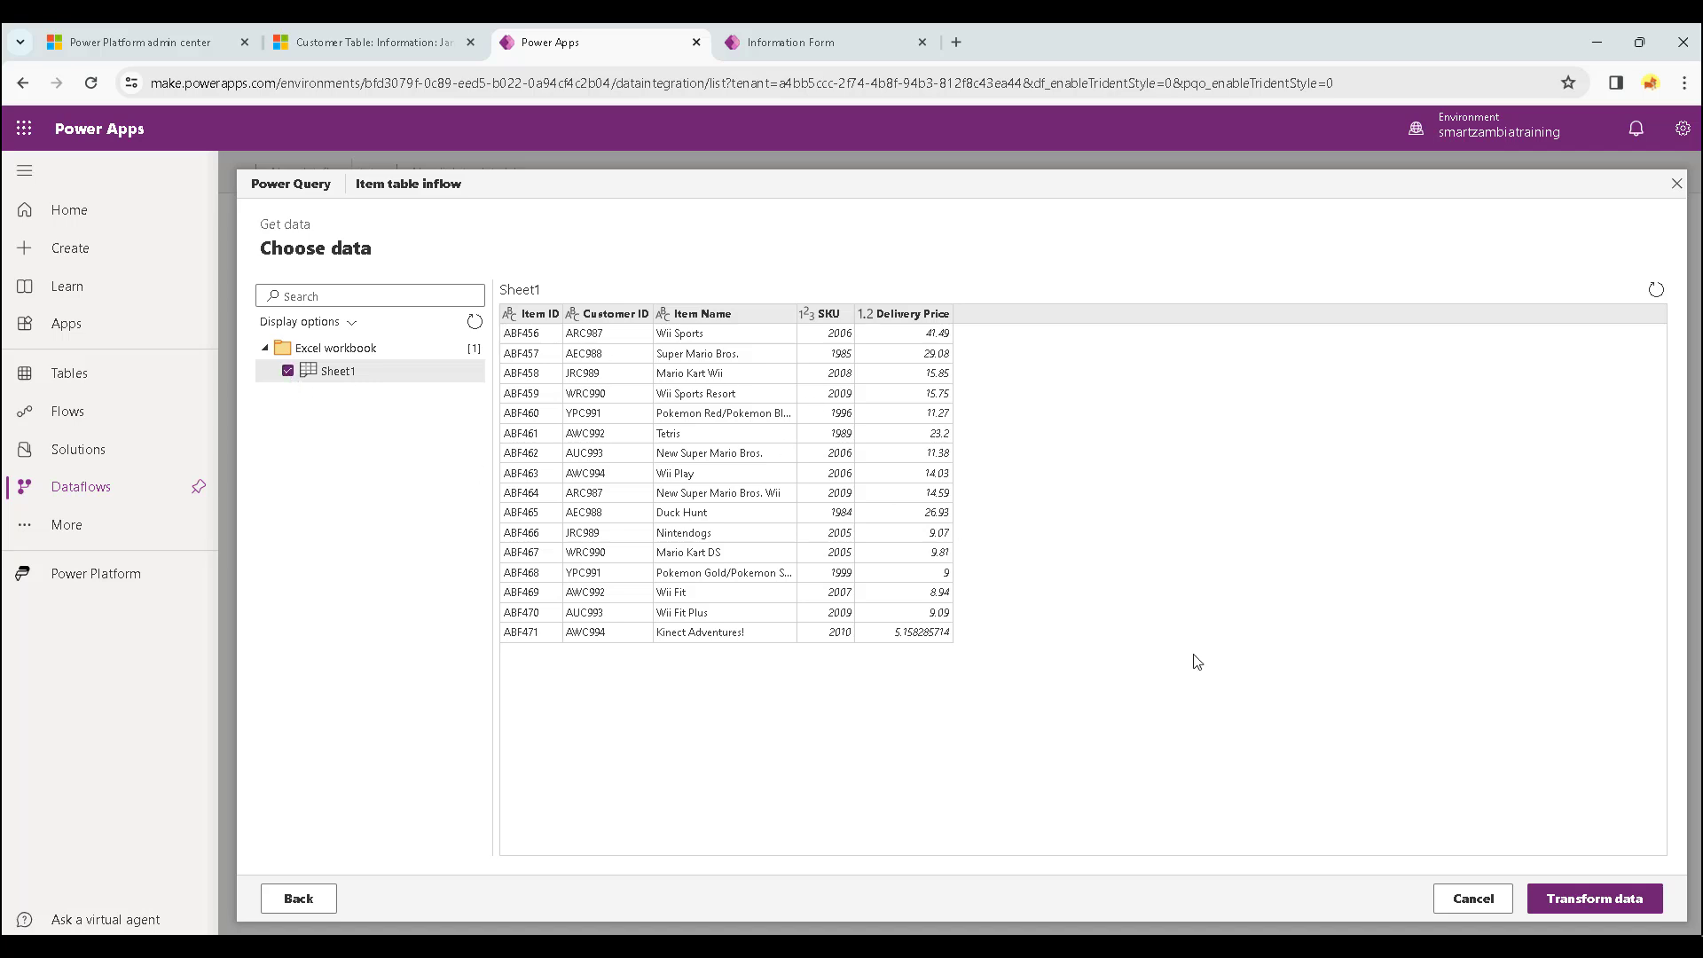
pyautogui.click(1587, 905)
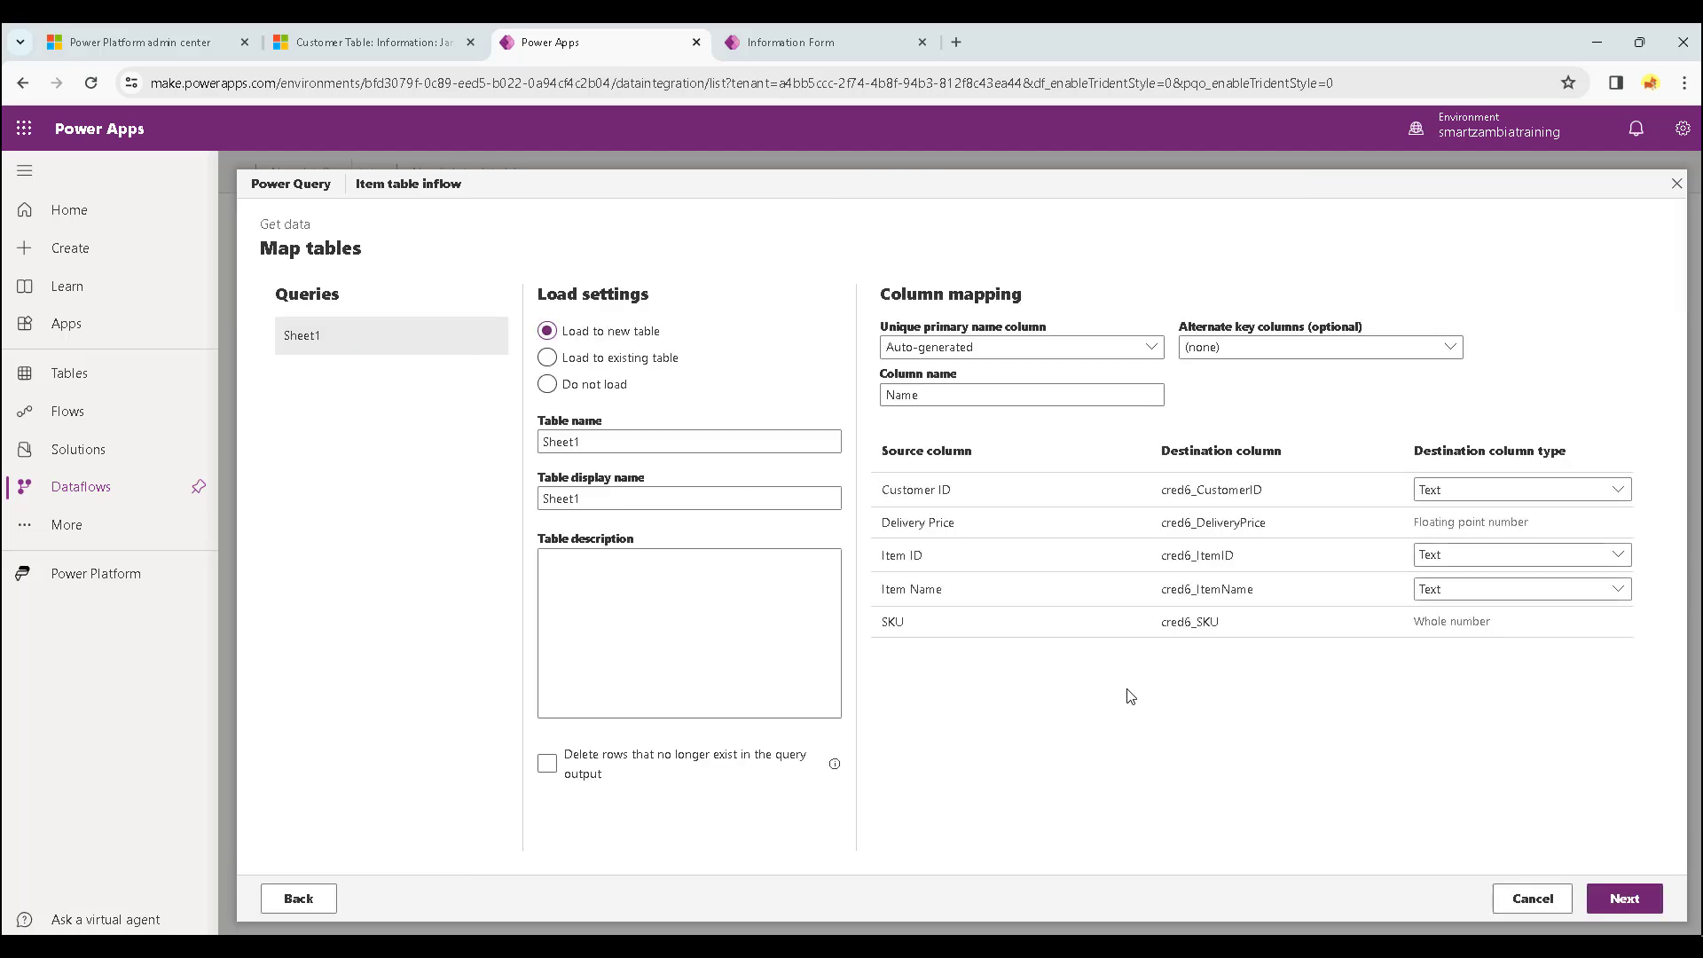
# Set the Sheet1 query to load into the existing destination table cred6_ItemTable.
pyautogui.click(588, 359)
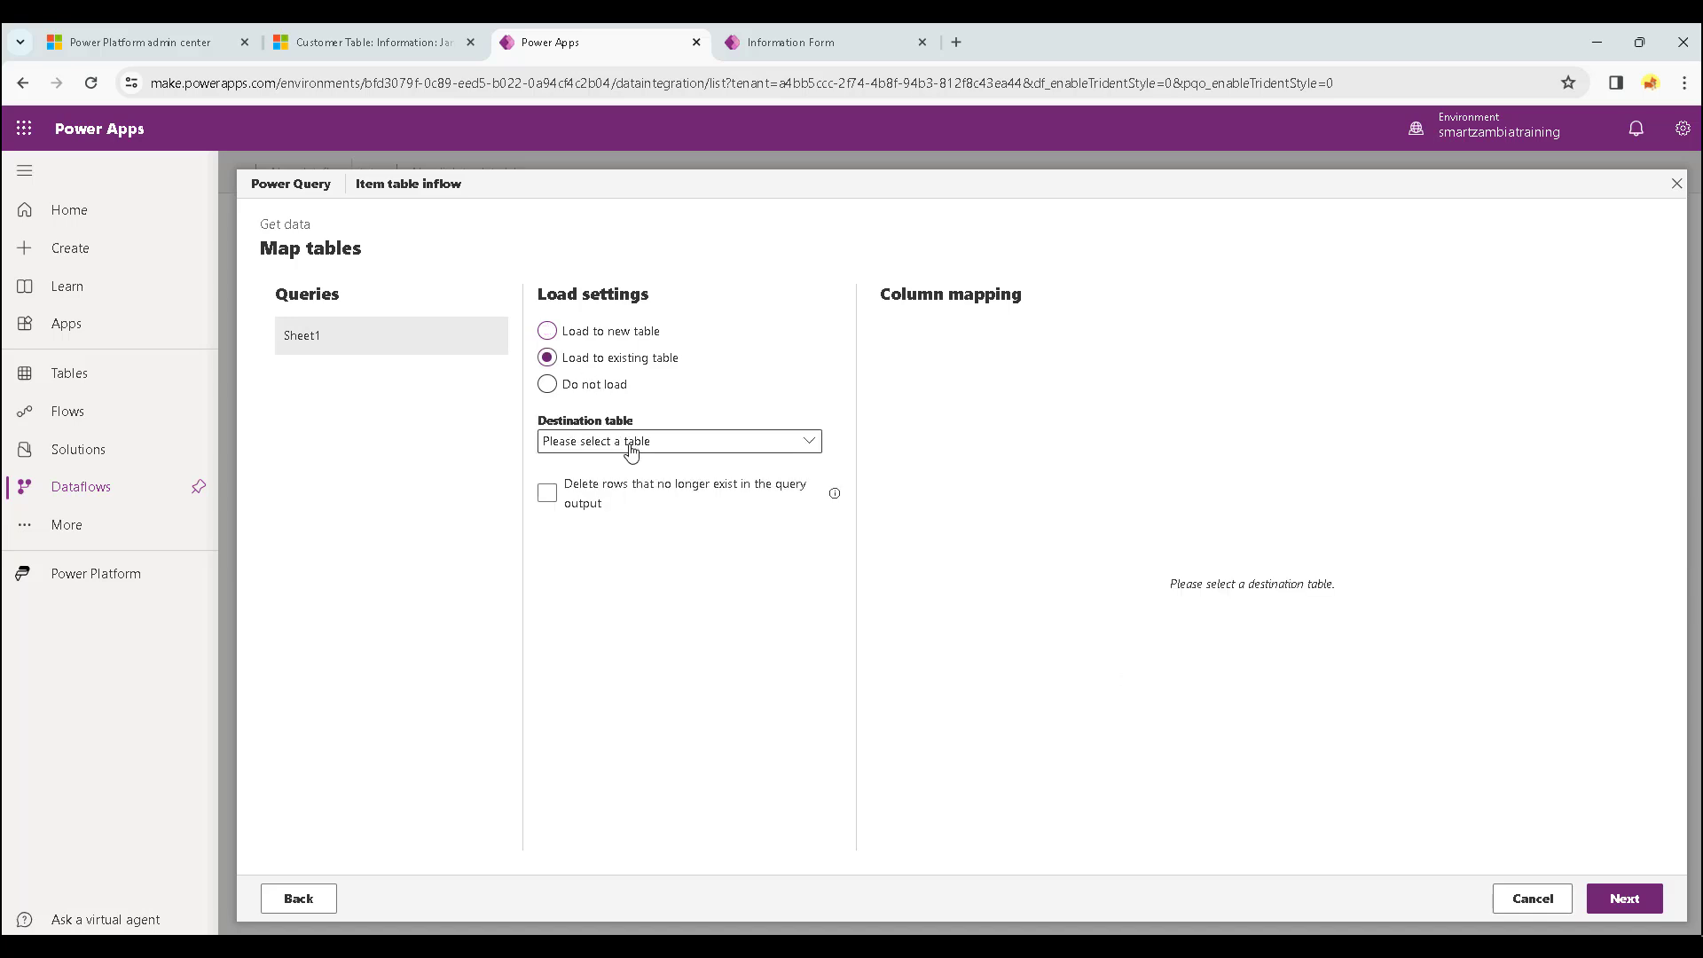
pyautogui.click(810, 444)
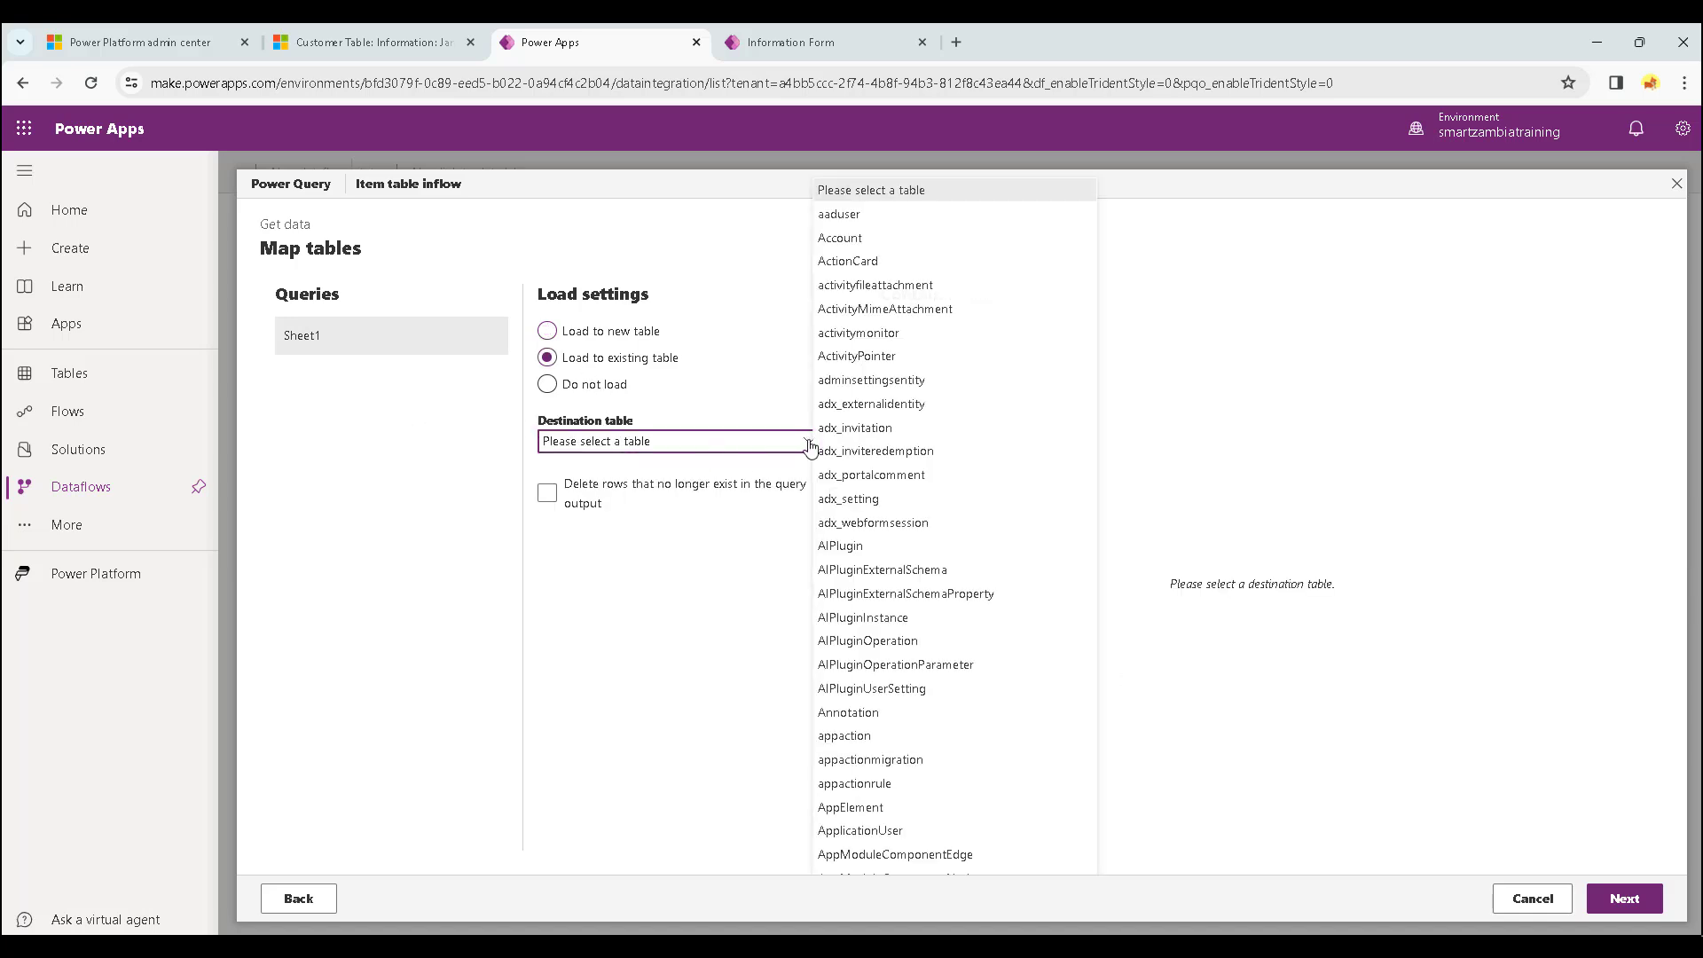
pyautogui.click(810, 444)
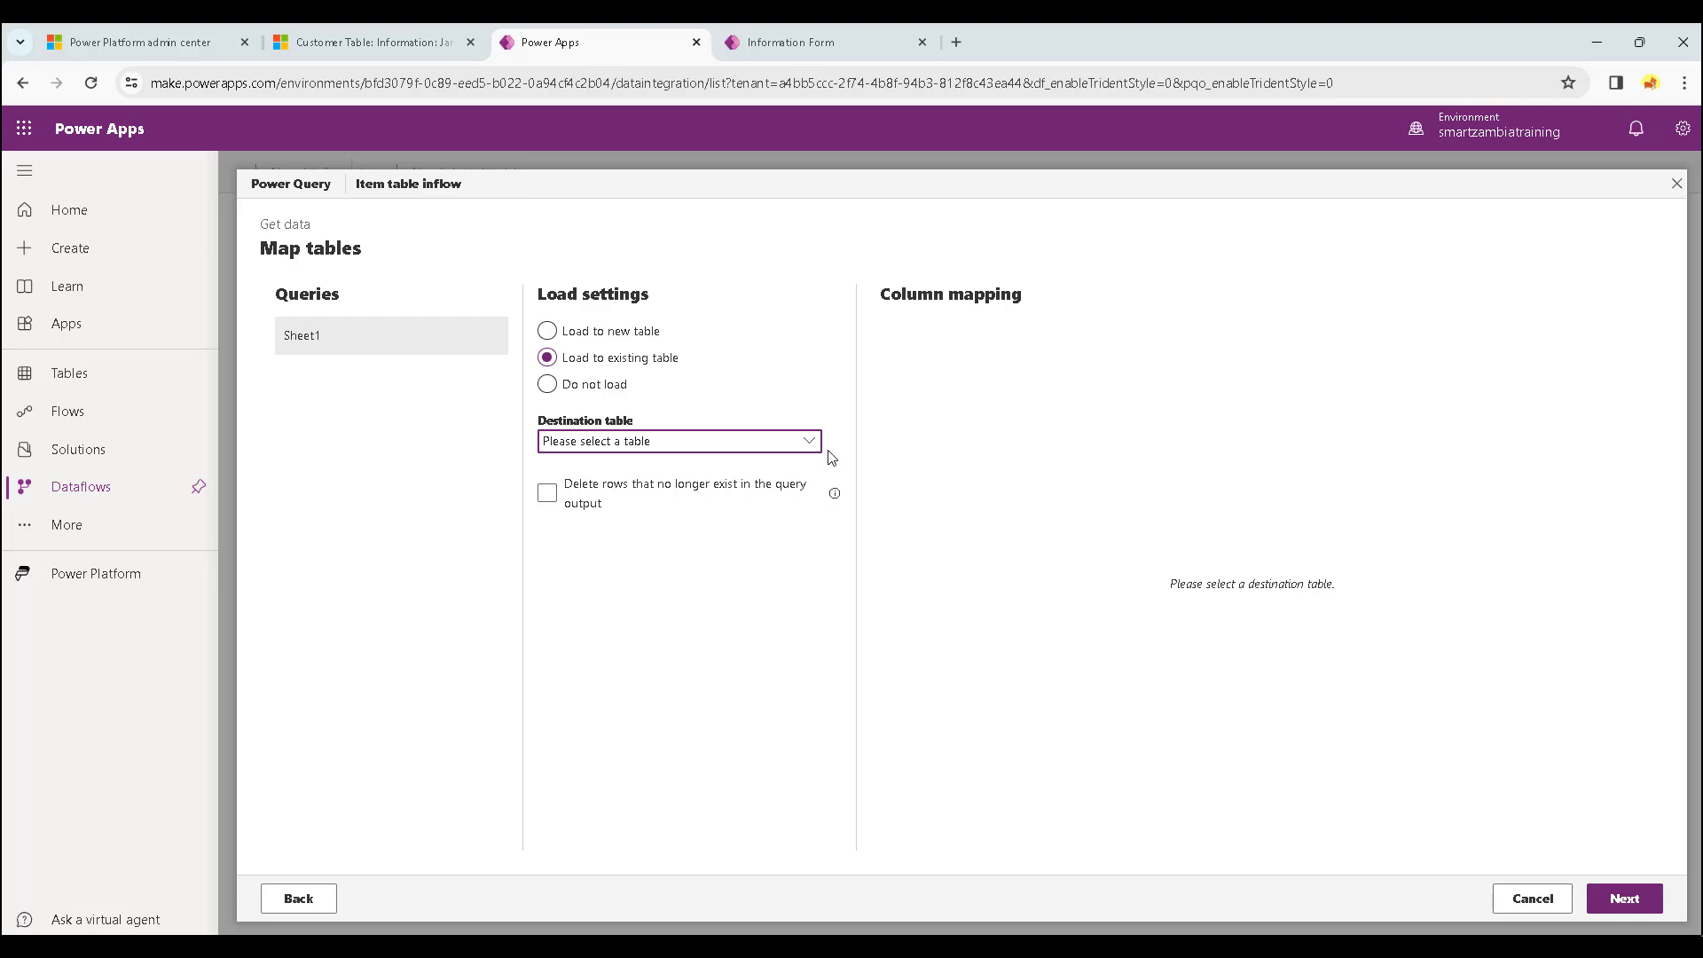
pyautogui.click(815, 445)
pyautogui.scroll(-10, 918, 559)
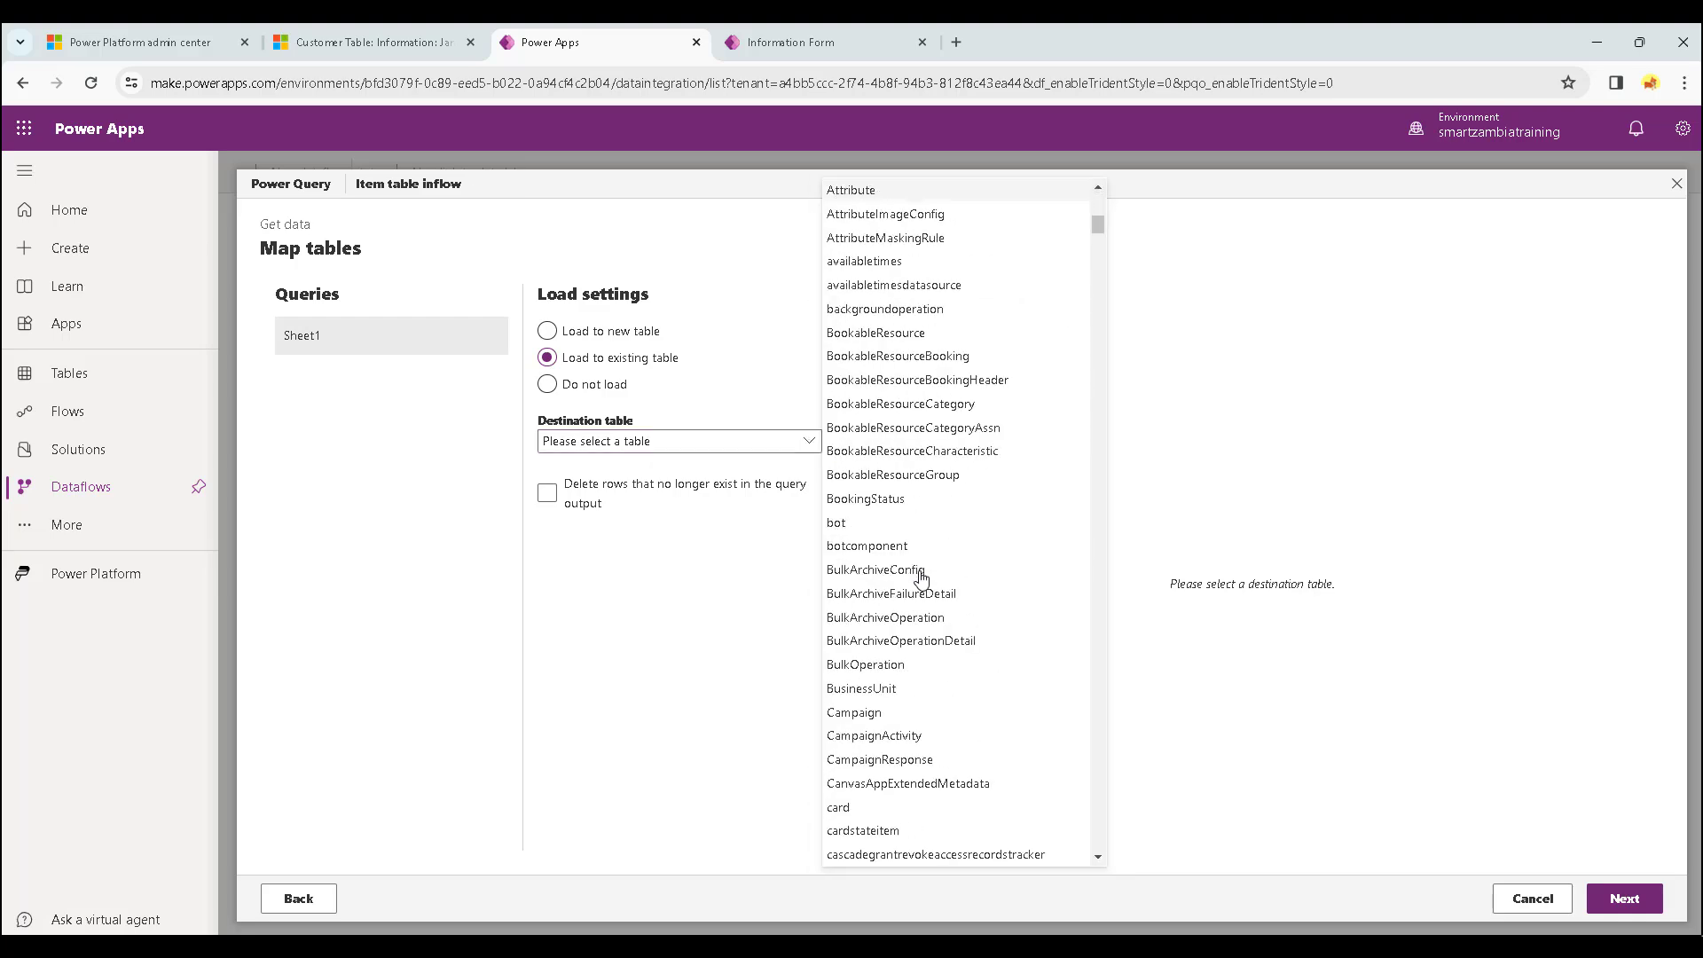
pyautogui.scroll(-5, 921, 579)
pyautogui.scroll(-4, 921, 579)
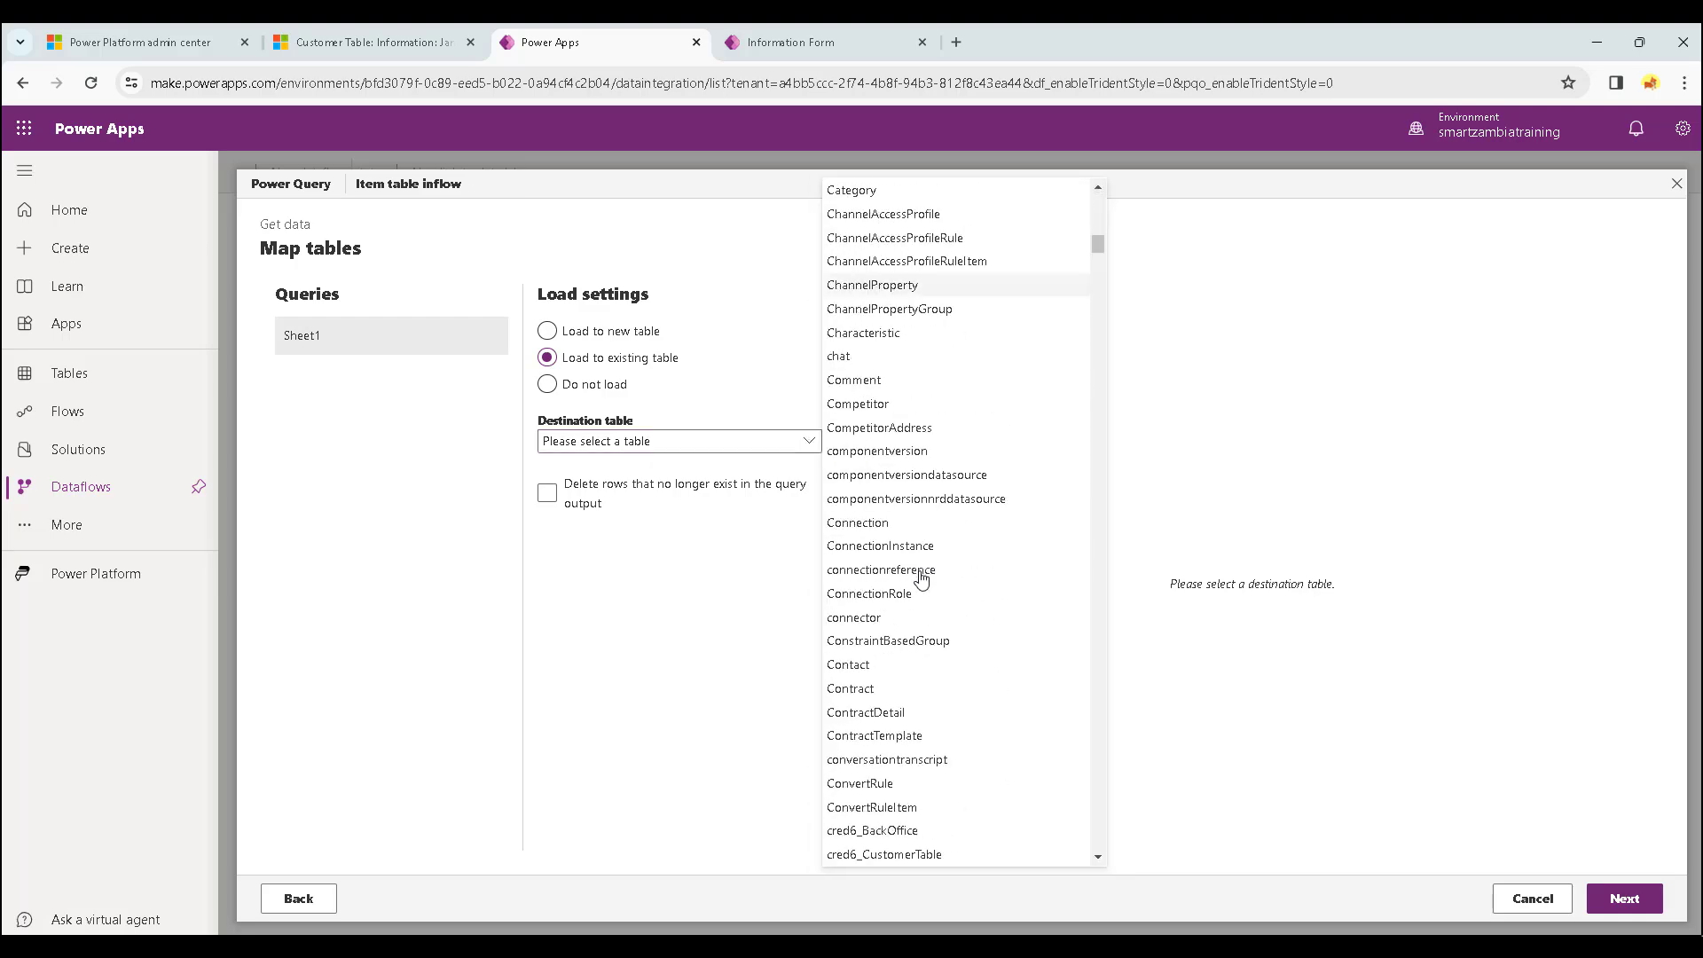
pyautogui.scroll(-5, 921, 578)
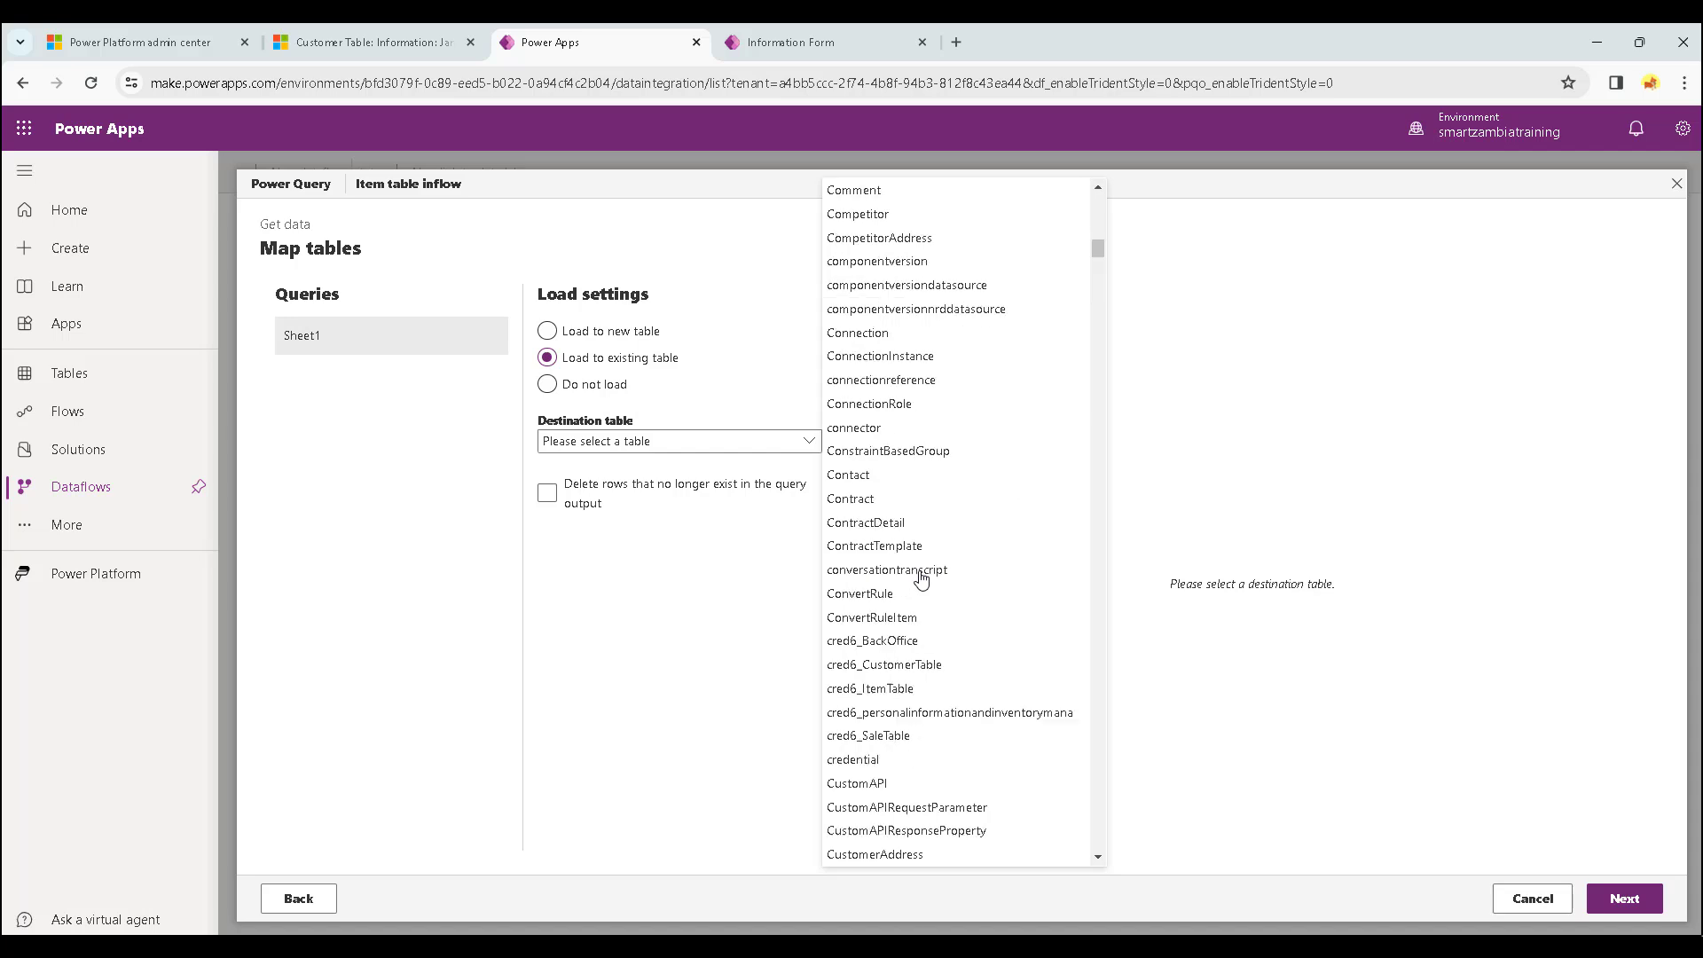
pyautogui.click(914, 509)
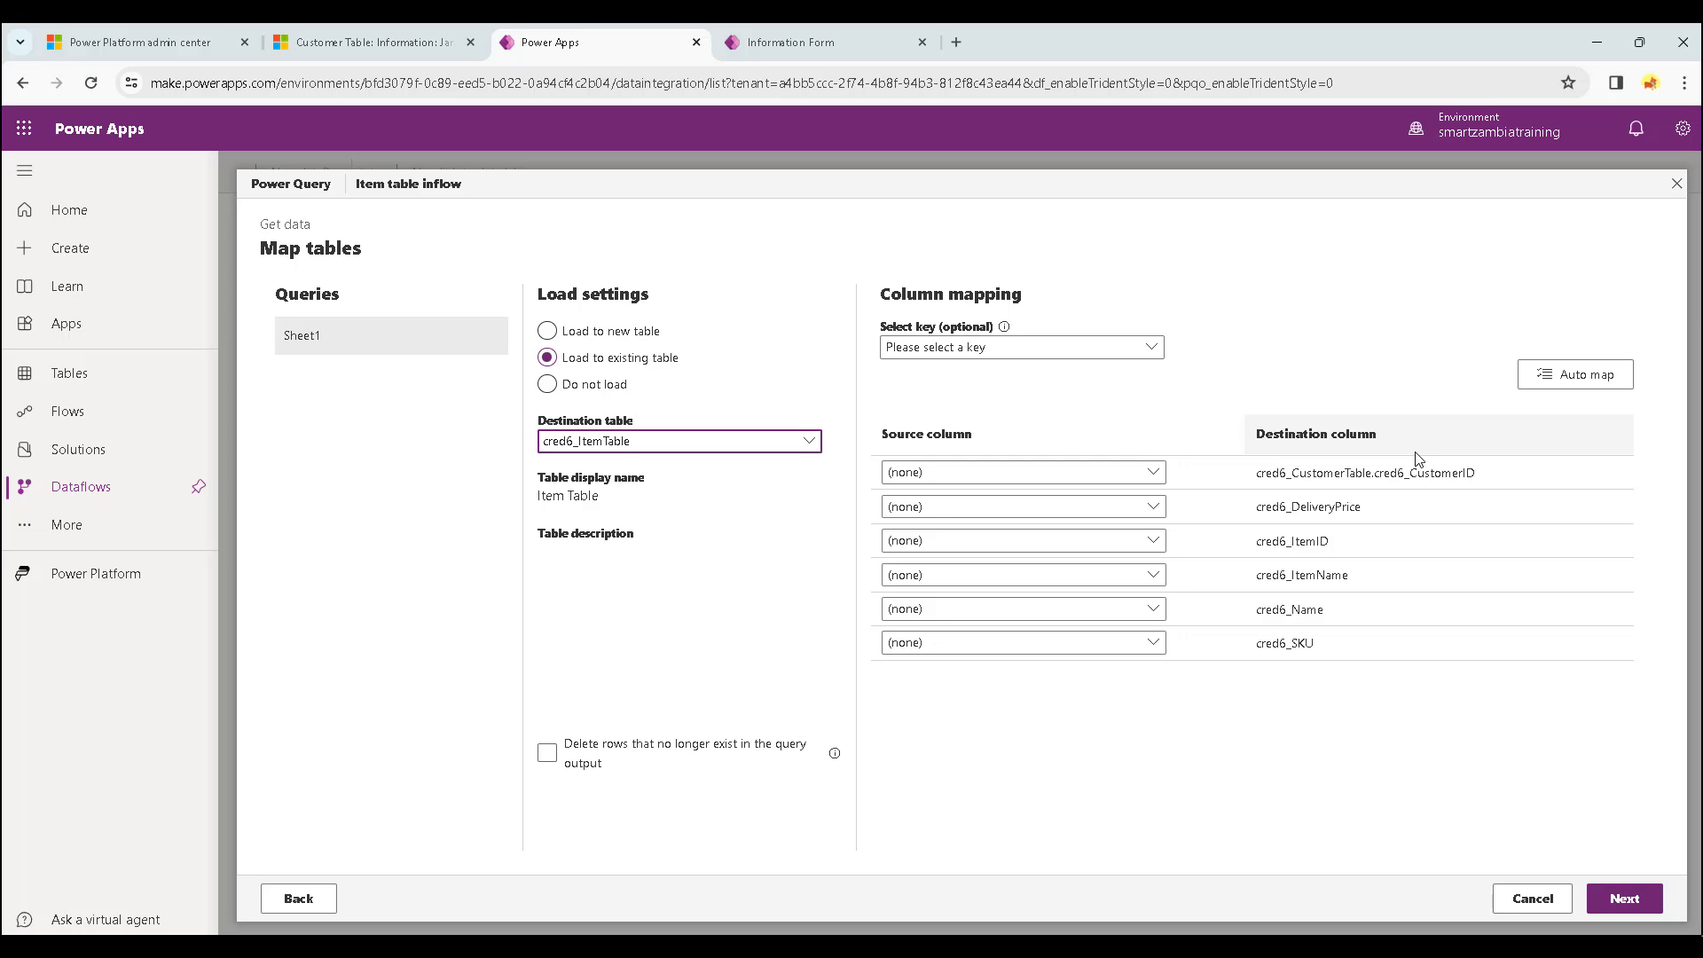
# Map Customer ID to cred6_CustomerTable.cred6_CustomerID, Delivery Price to cred6_DeliveryPrice and Item ID to cred6_ItemID.
pyautogui.click(1153, 476)
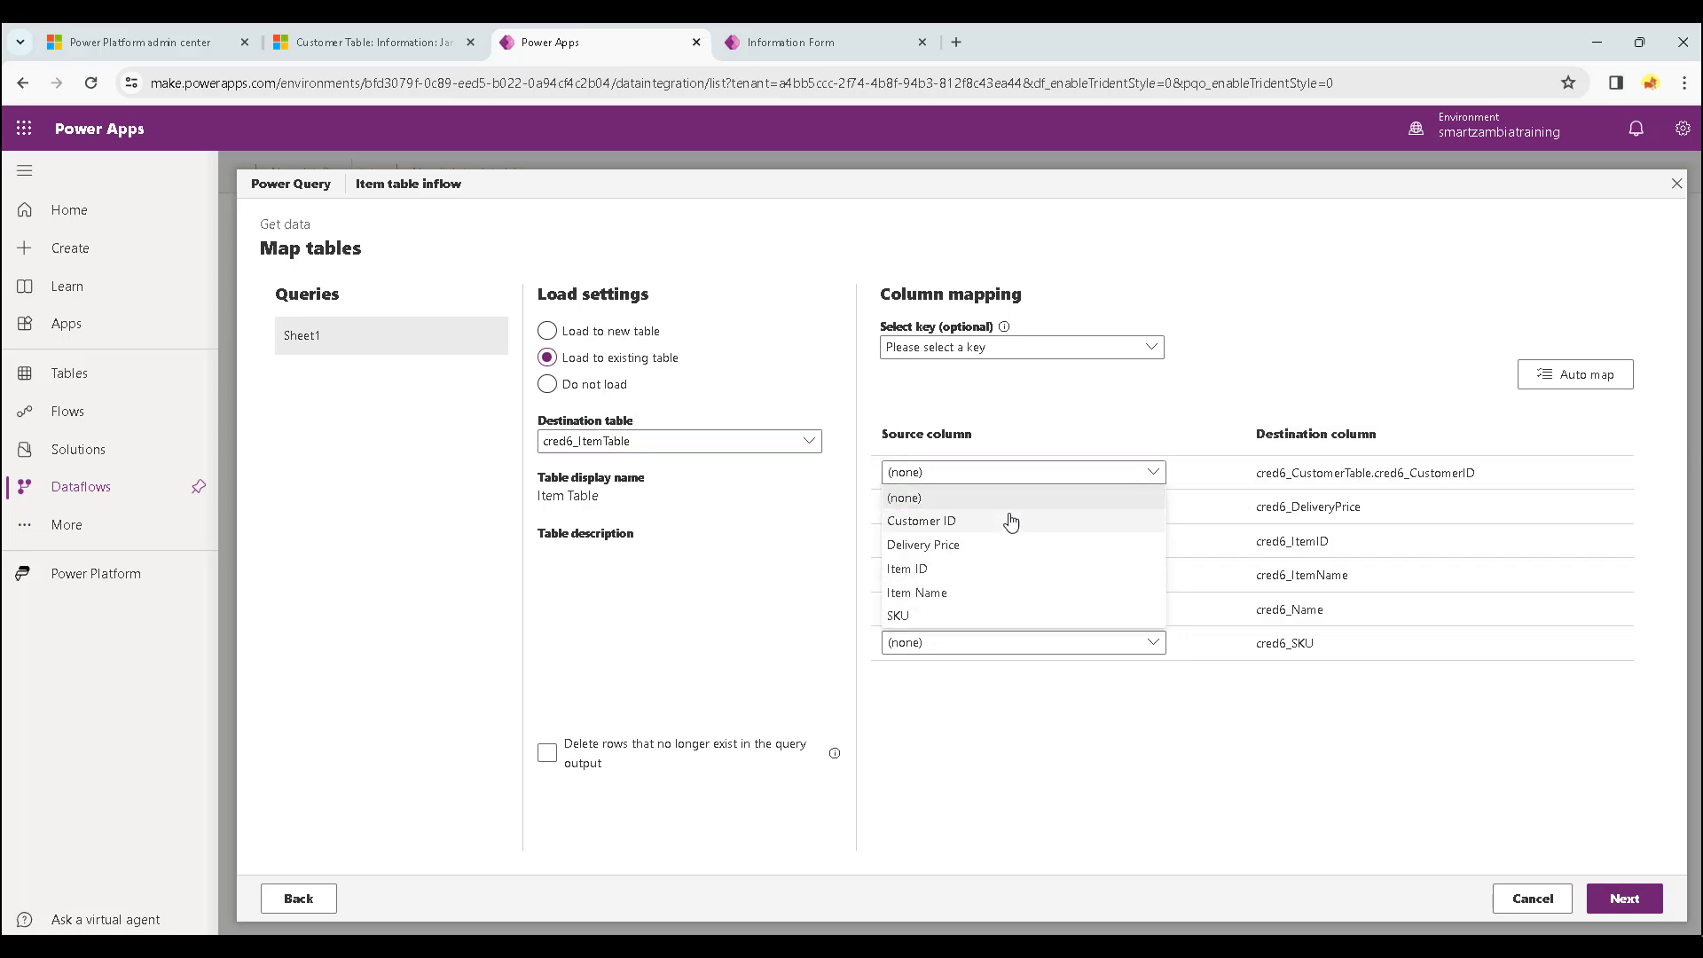
pyautogui.click(967, 526)
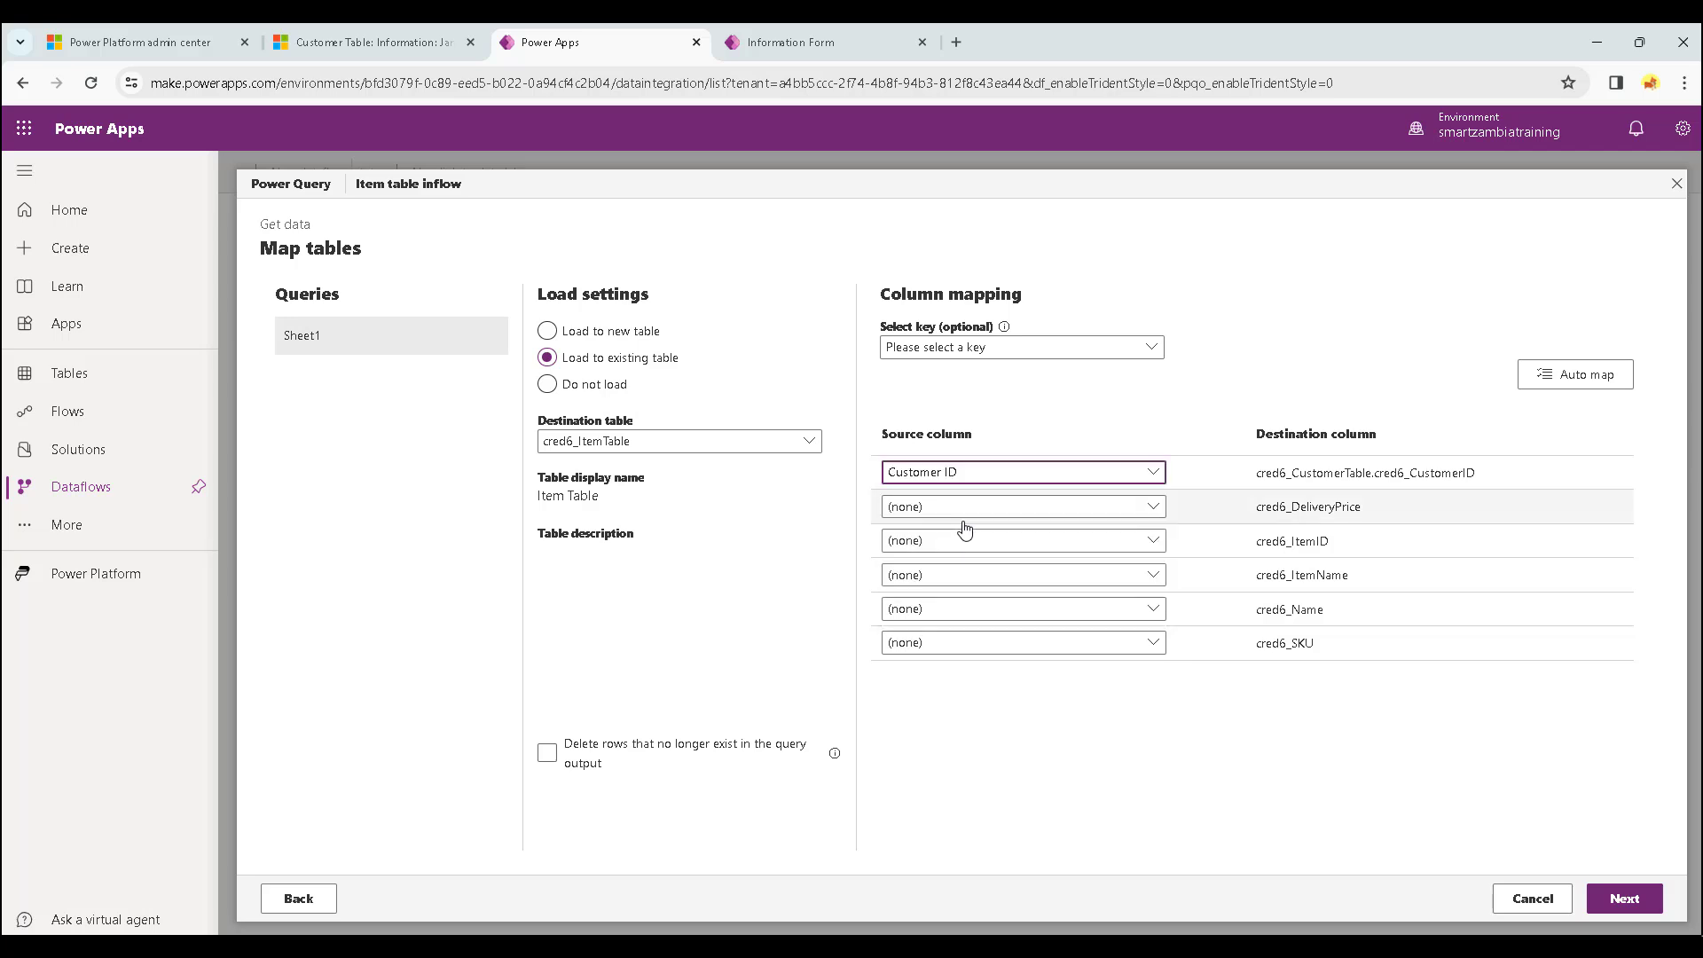
pyautogui.click(1154, 506)
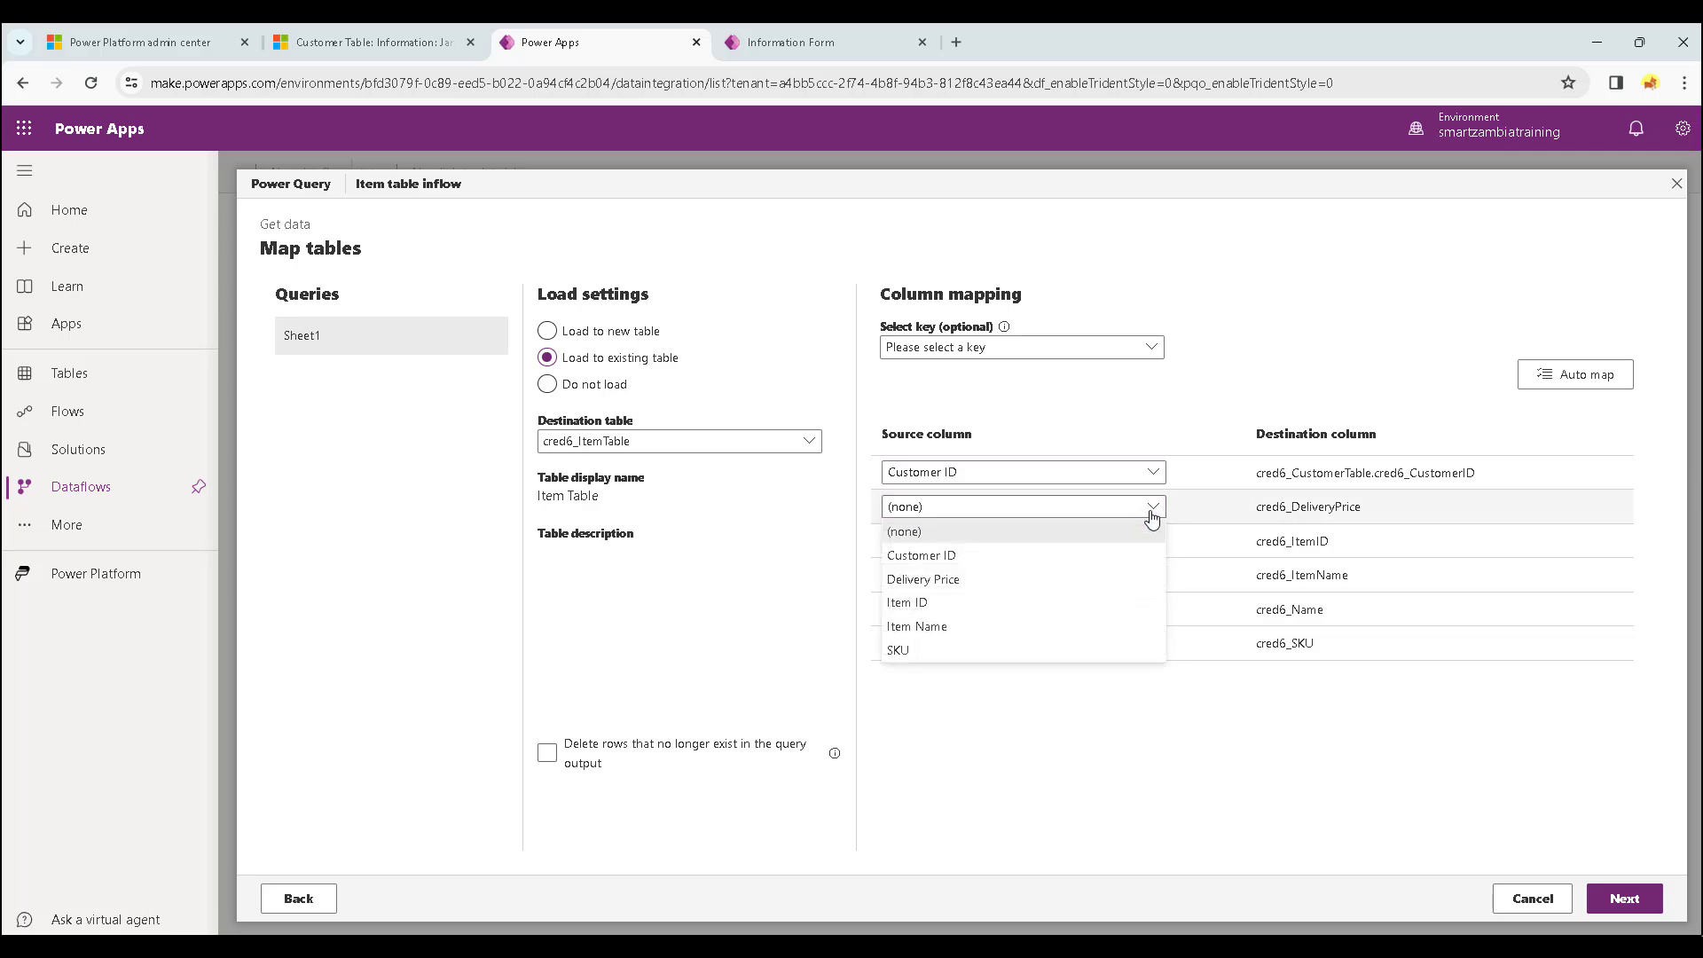
pyautogui.click(1029, 580)
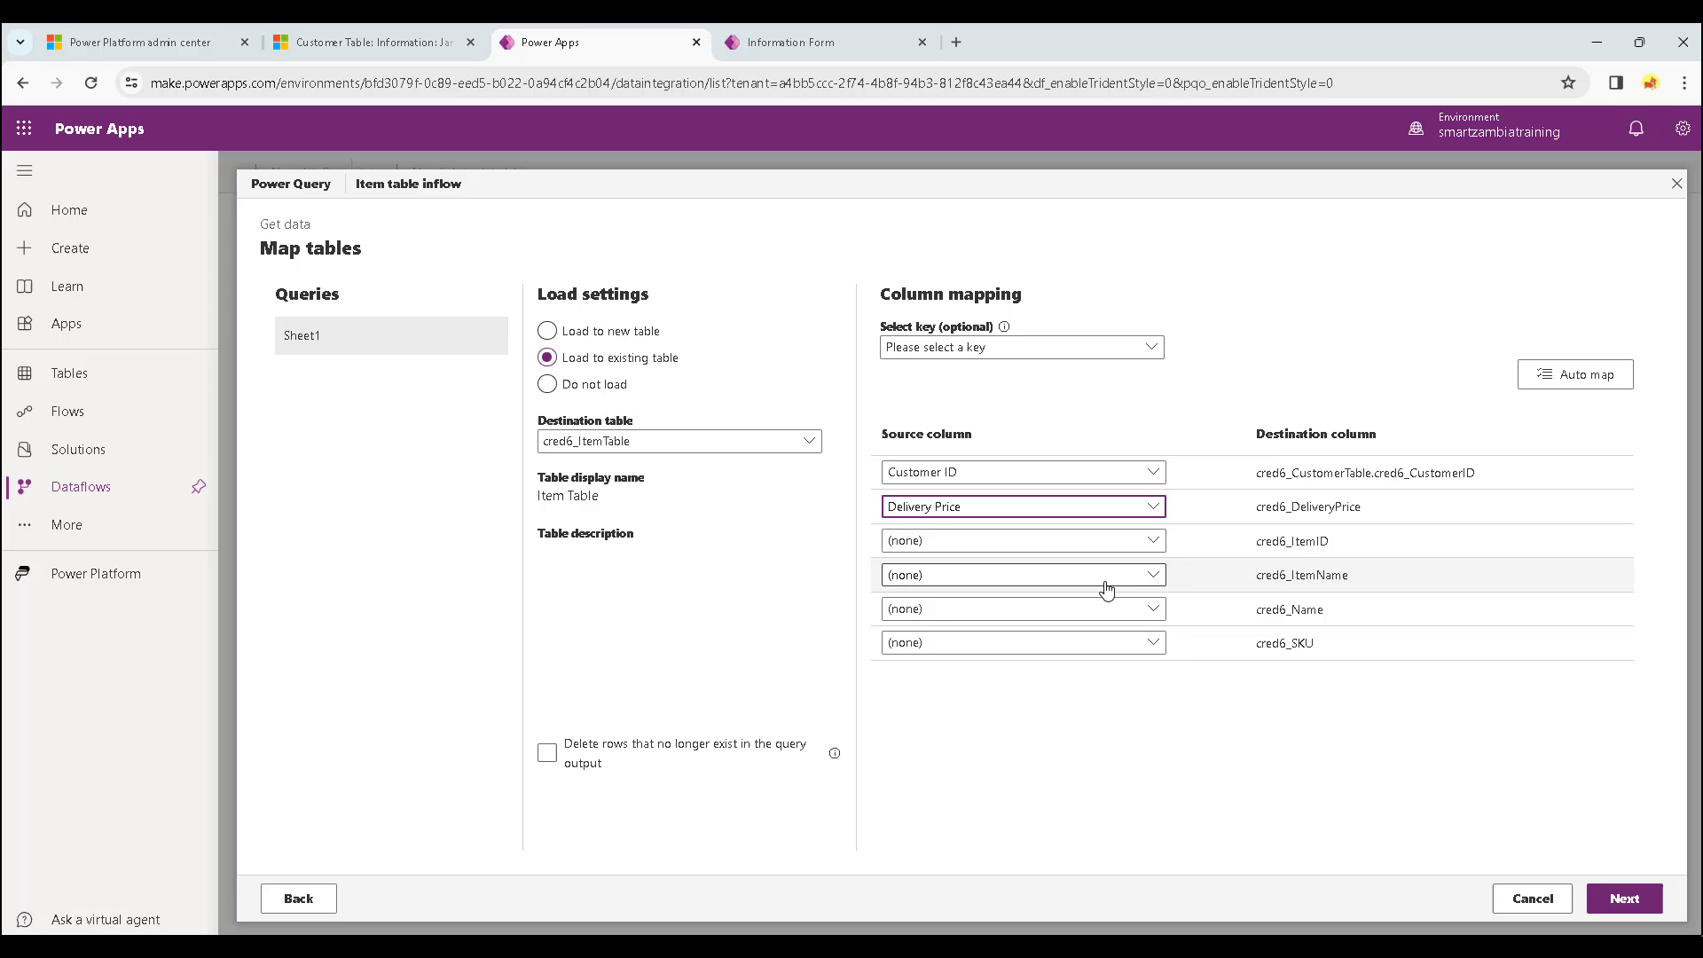
pyautogui.click(1153, 543)
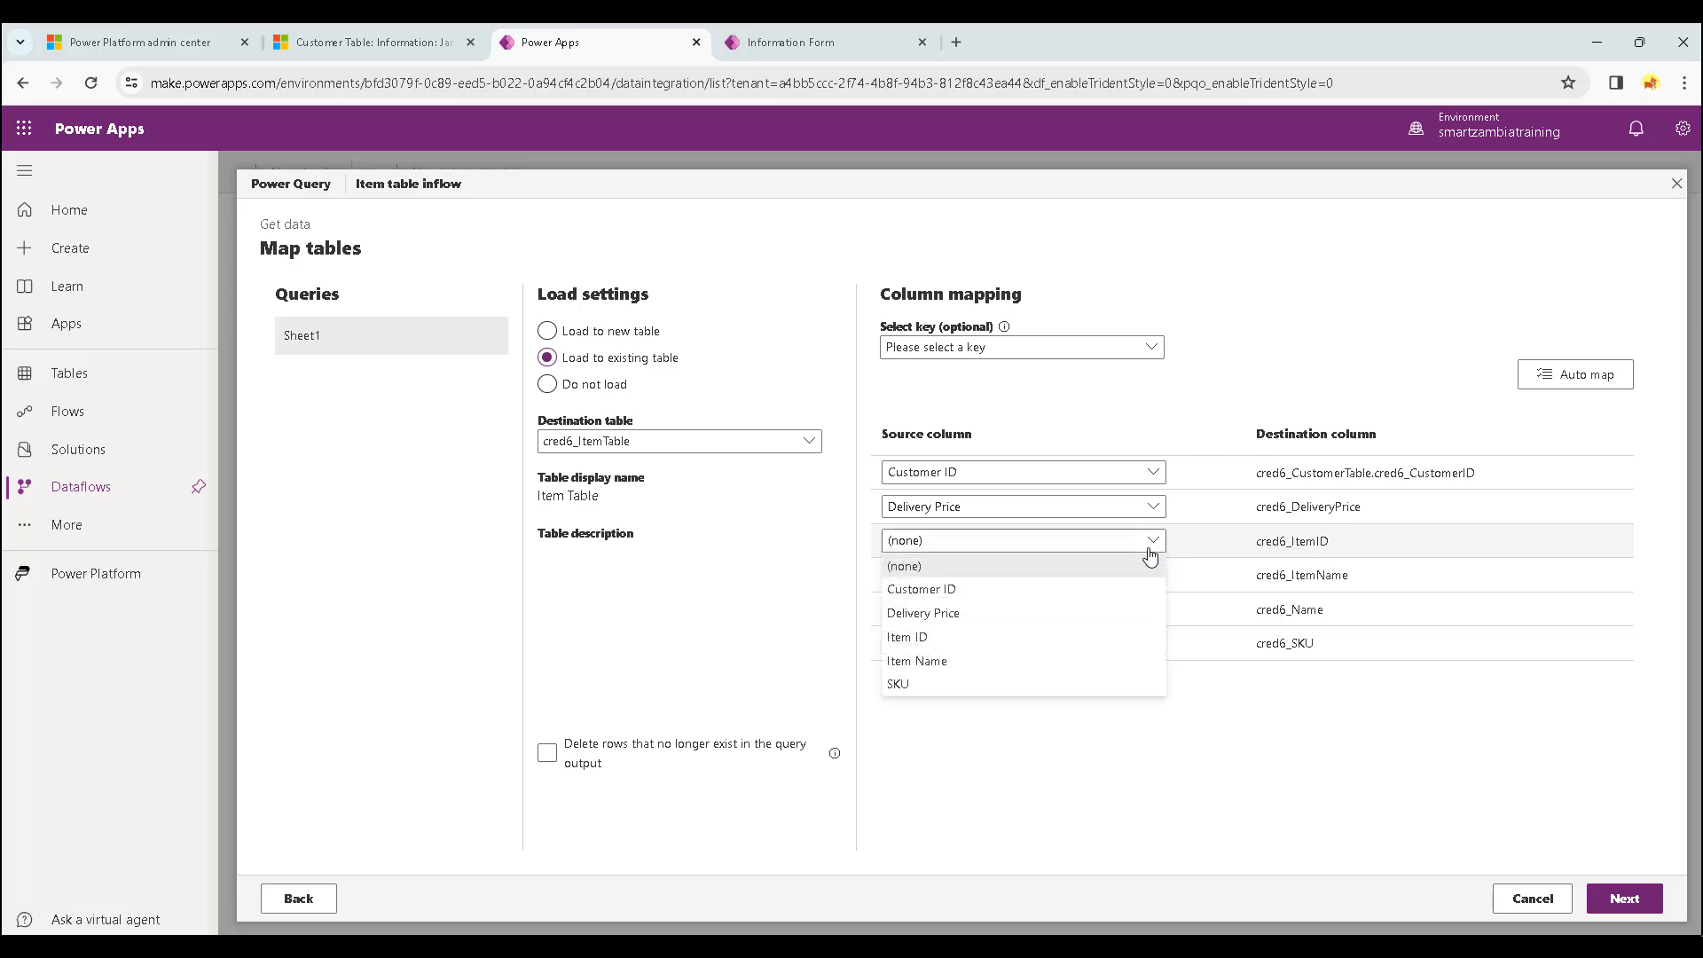
pyautogui.click(1047, 646)
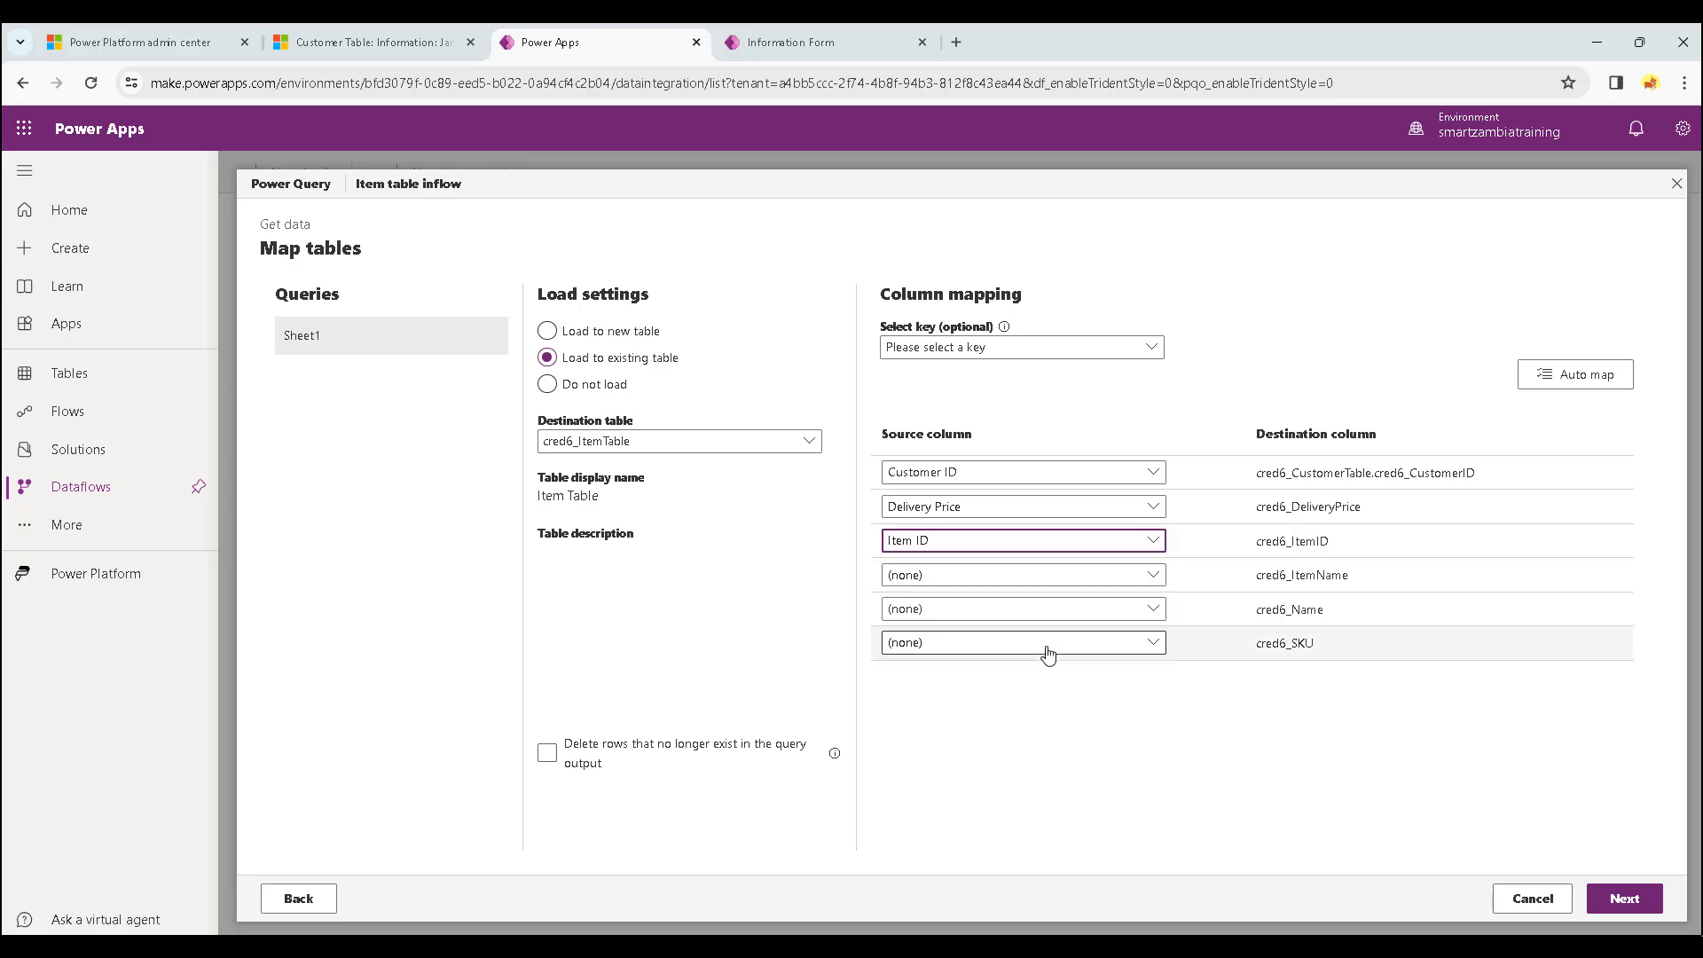
# Map Item Name to both cred6_ItemName and cred6_Name, and SKU to cred6_SKU.
pyautogui.click(1153, 575)
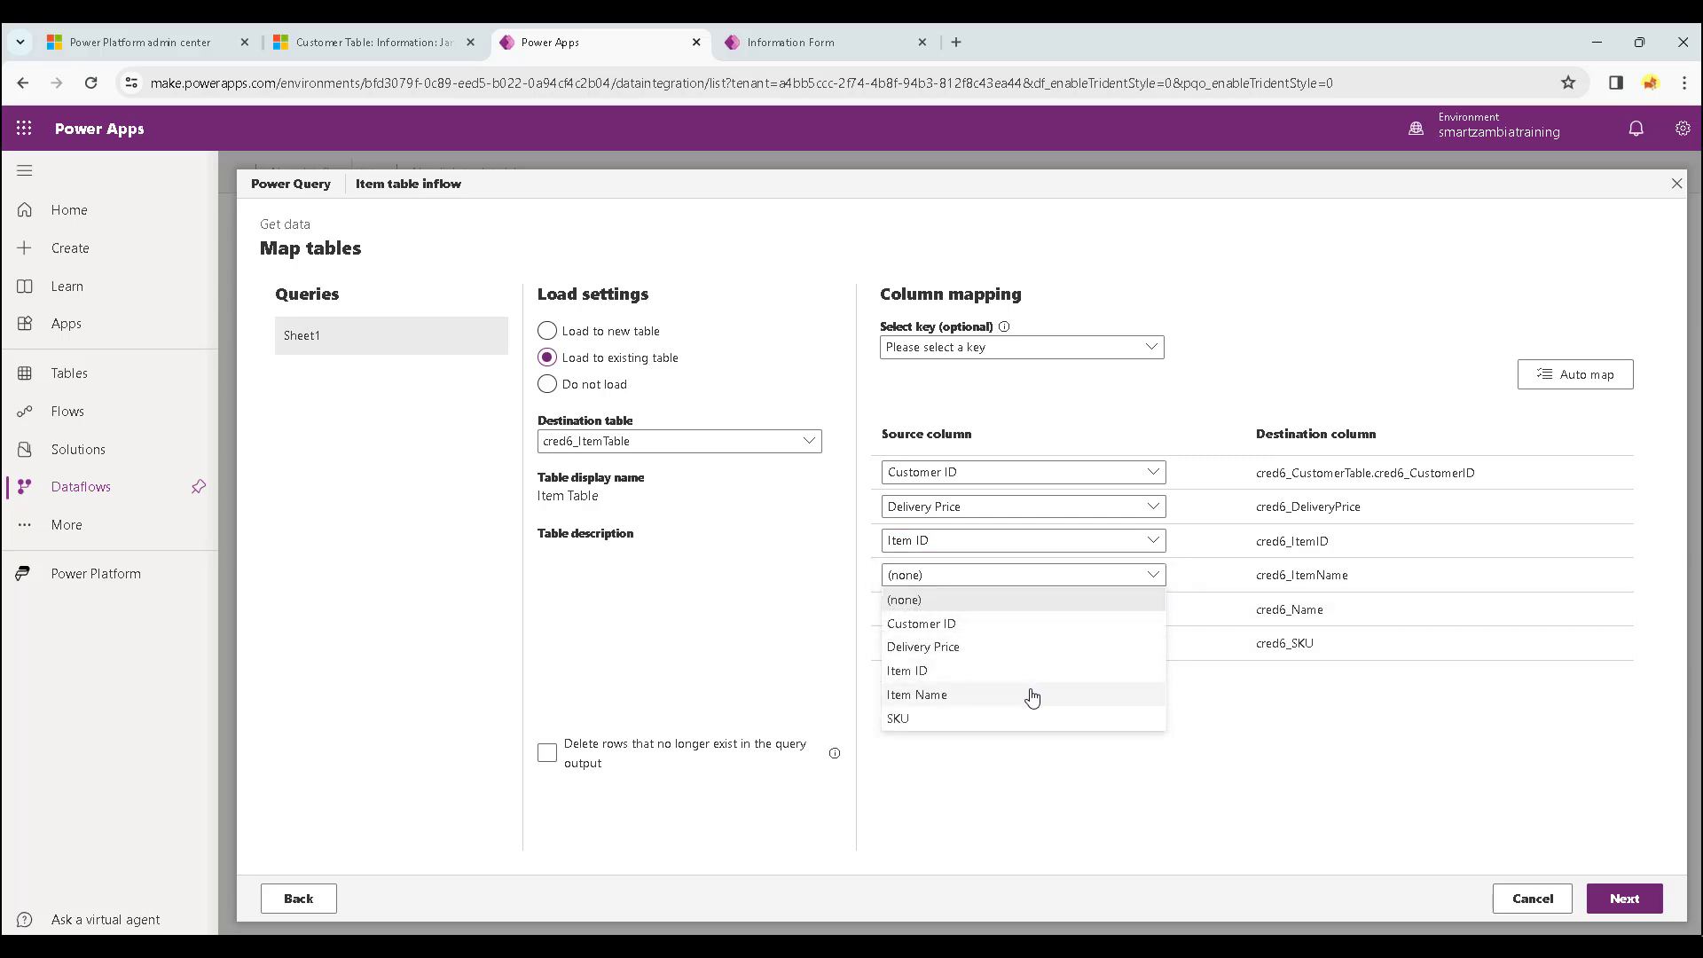
pyautogui.click(993, 697)
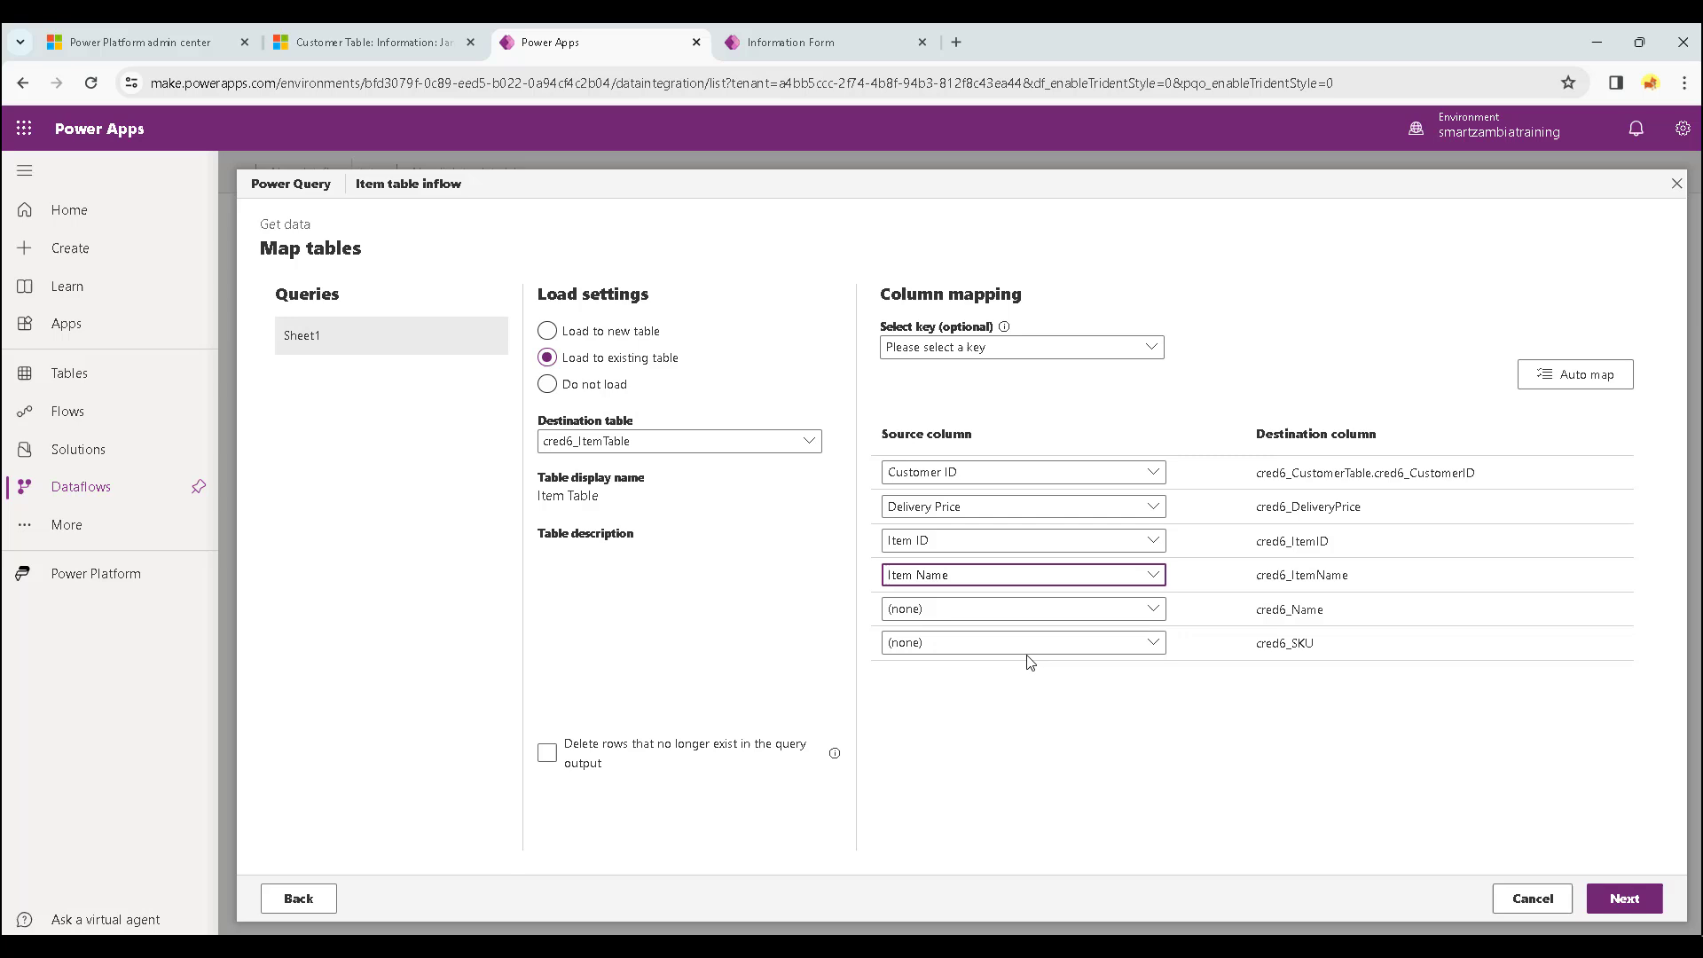
pyautogui.click(1152, 612)
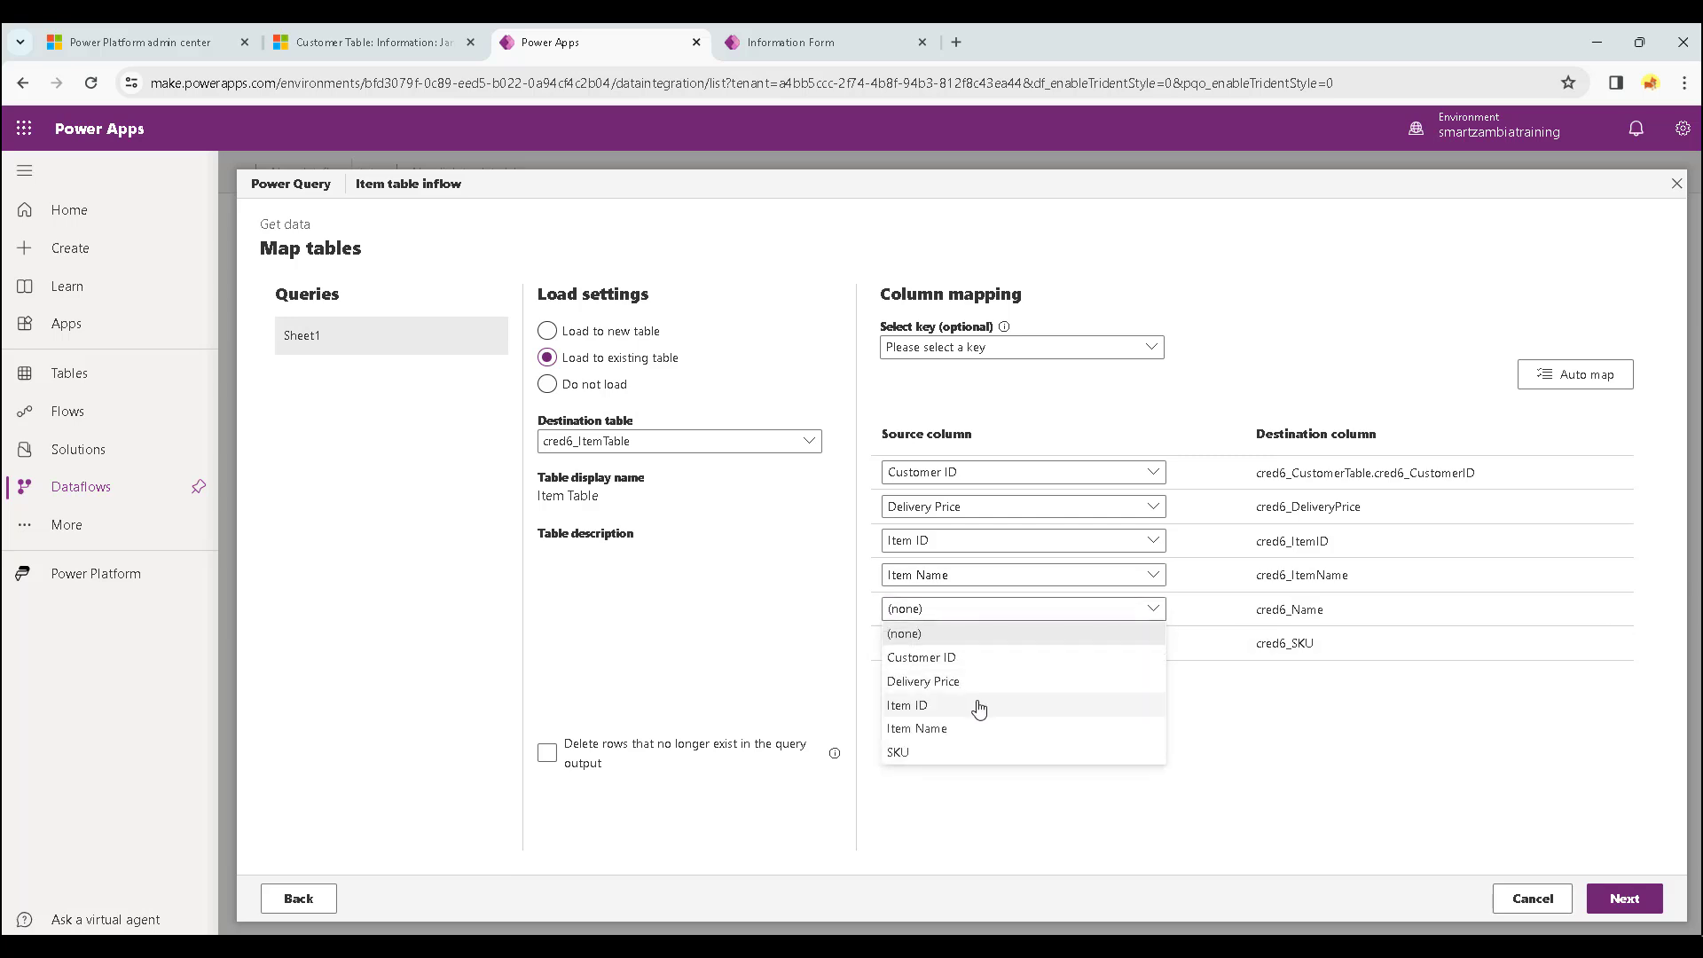
pyautogui.click(961, 727)
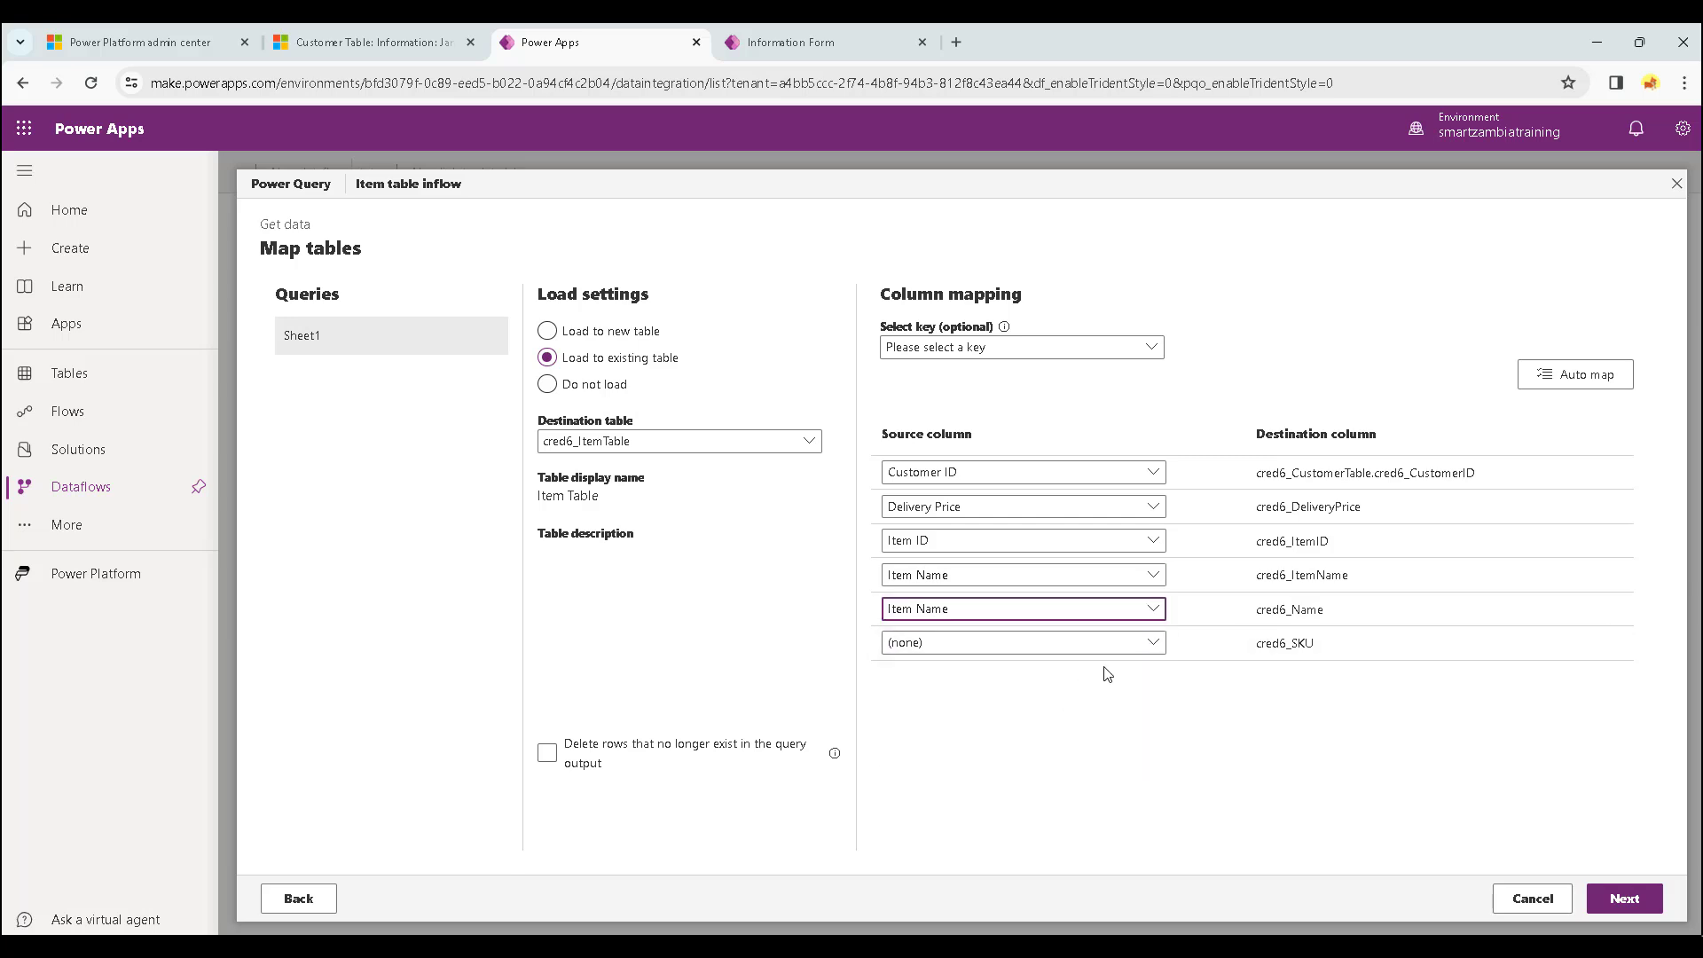
pyautogui.click(1149, 645)
pyautogui.click(1025, 792)
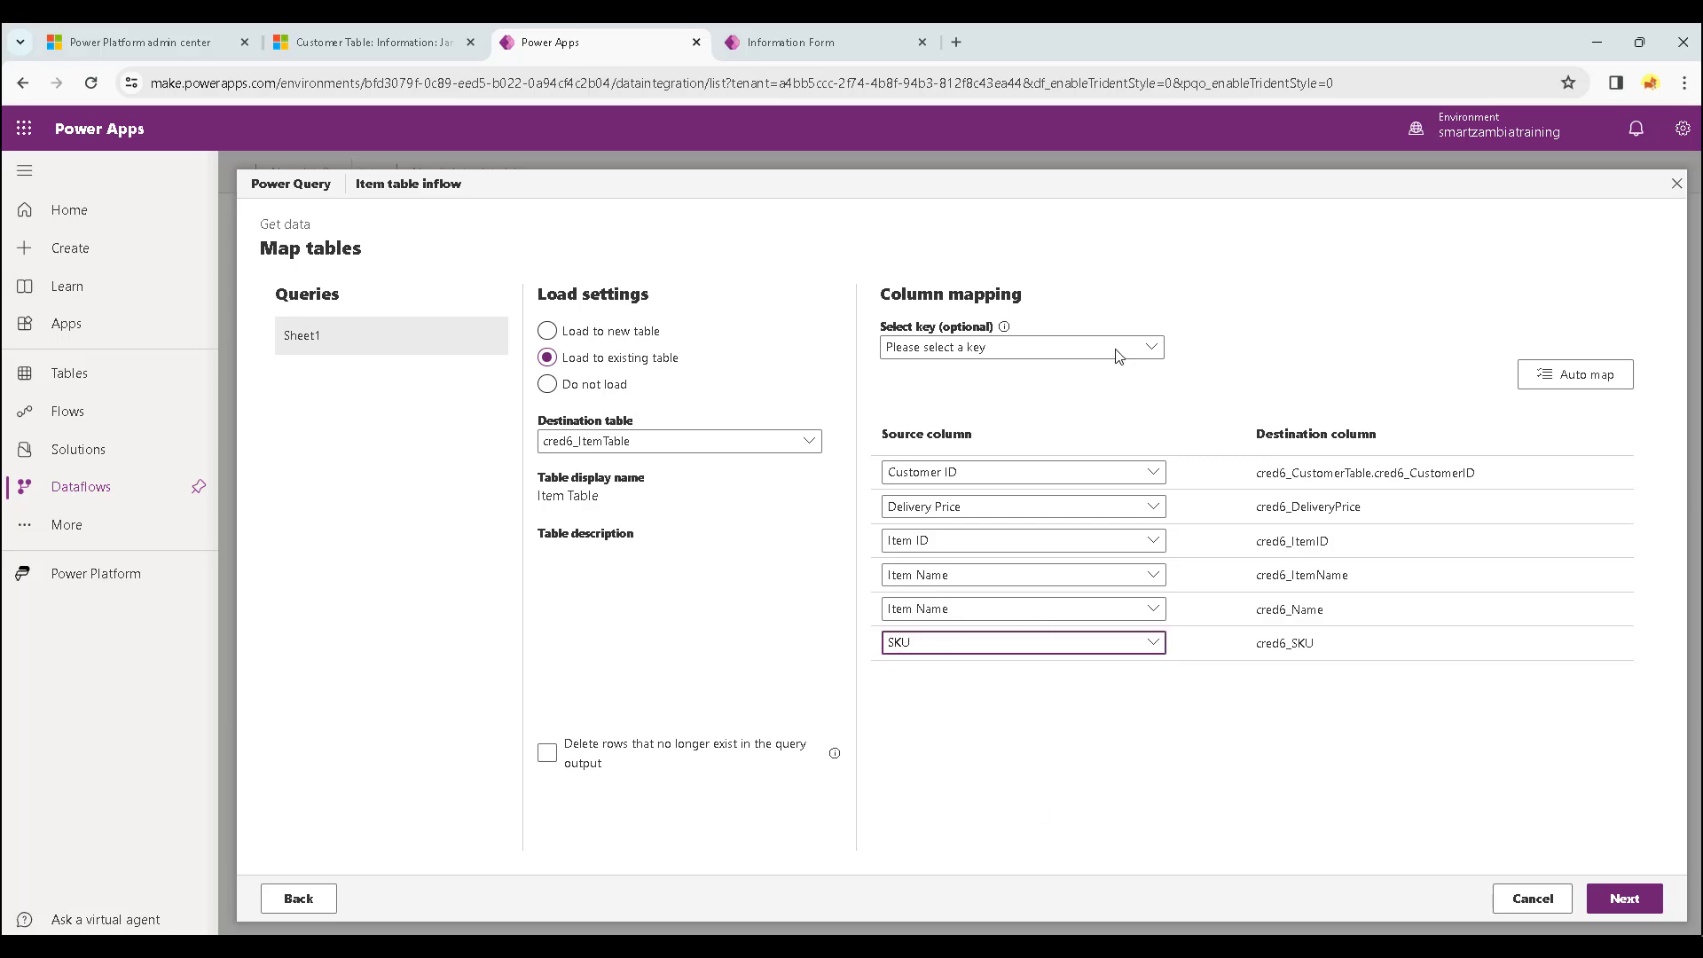
# Check the optional key choices for the item mapping and publish the Item table inflow dataflow with manual refresh.
pyautogui.click(1018, 350)
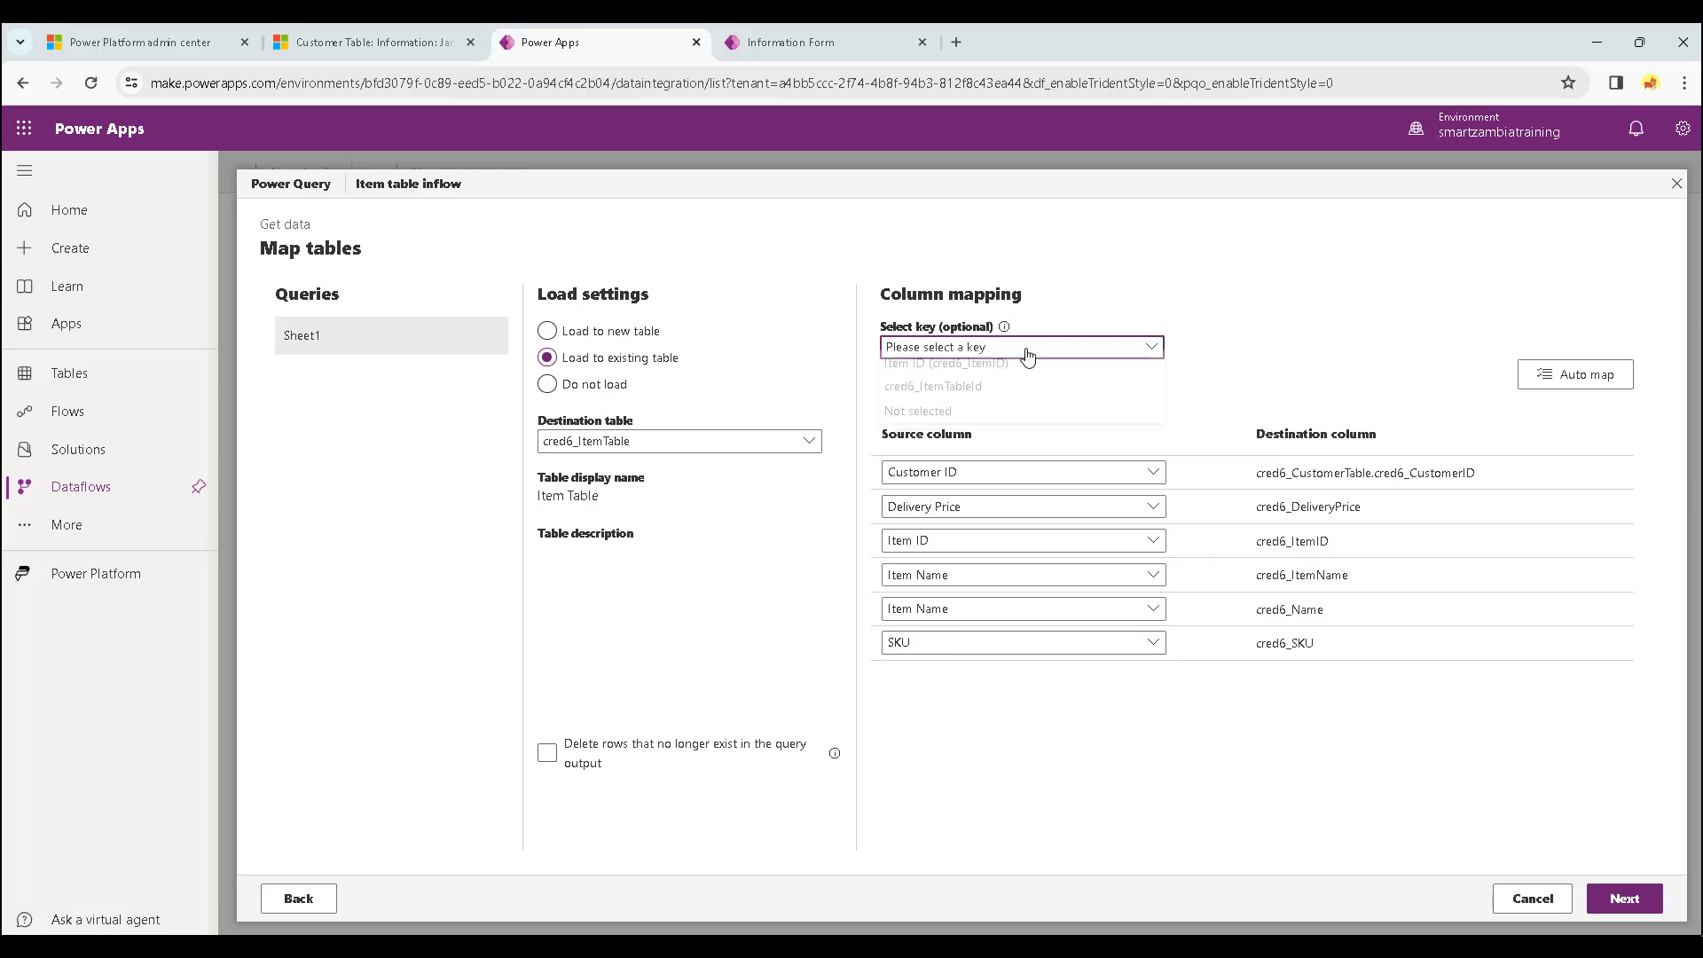
pyautogui.click(992, 380)
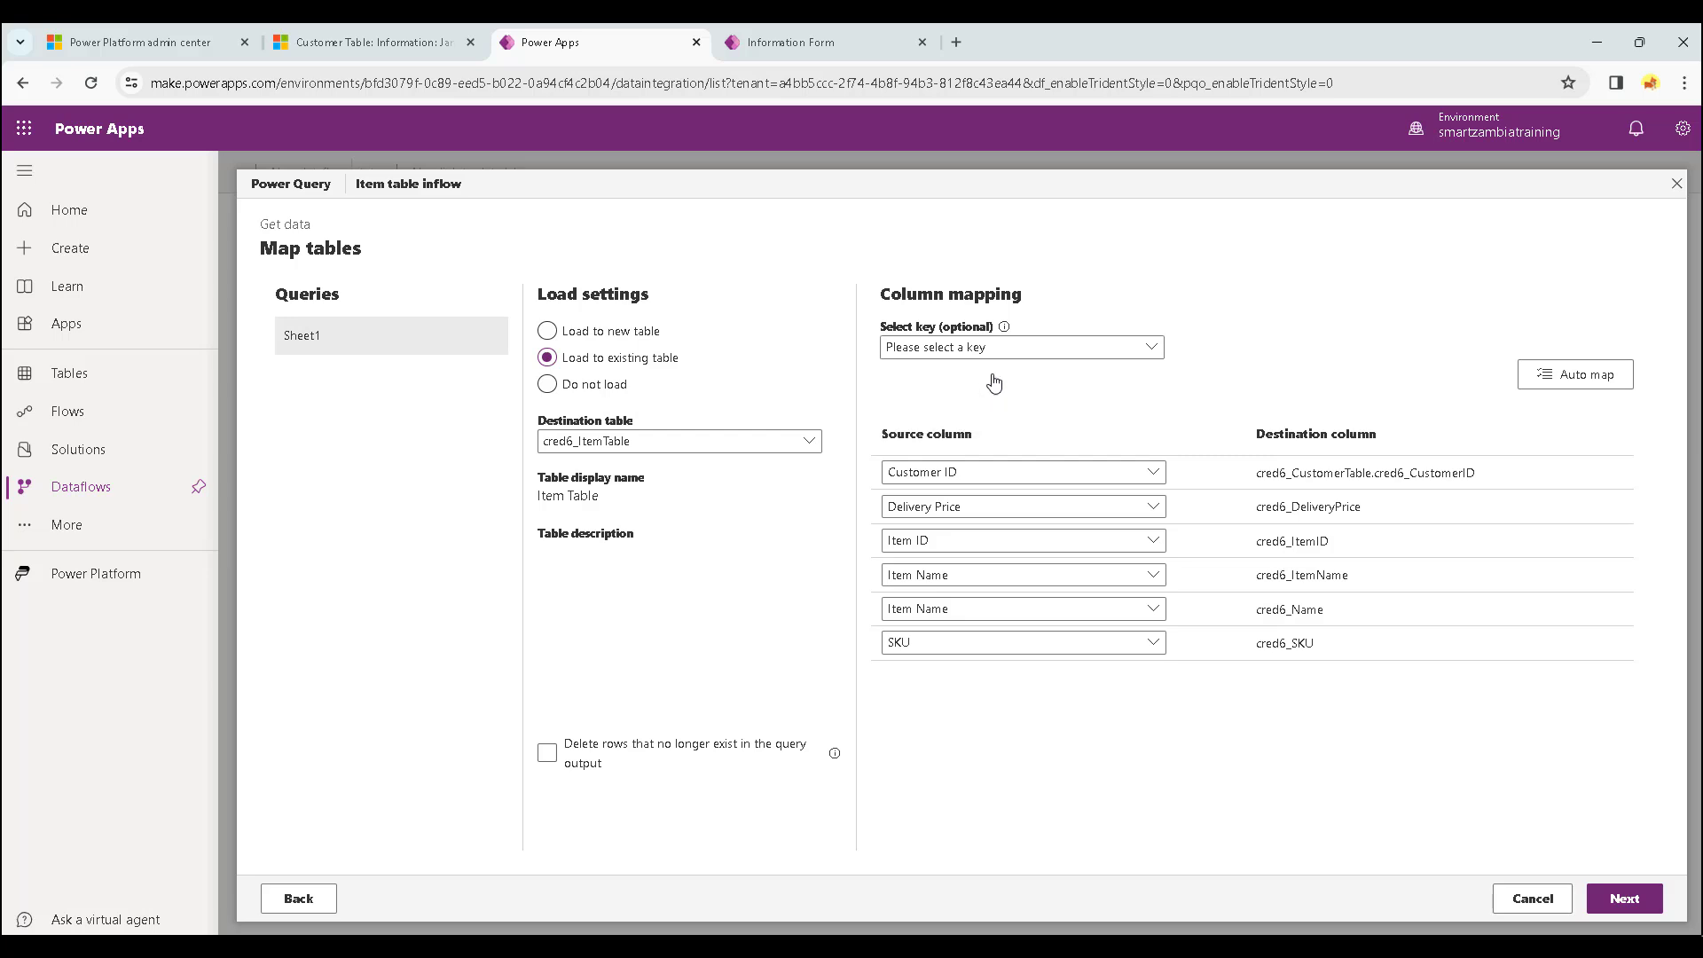
pyautogui.click(1627, 907)
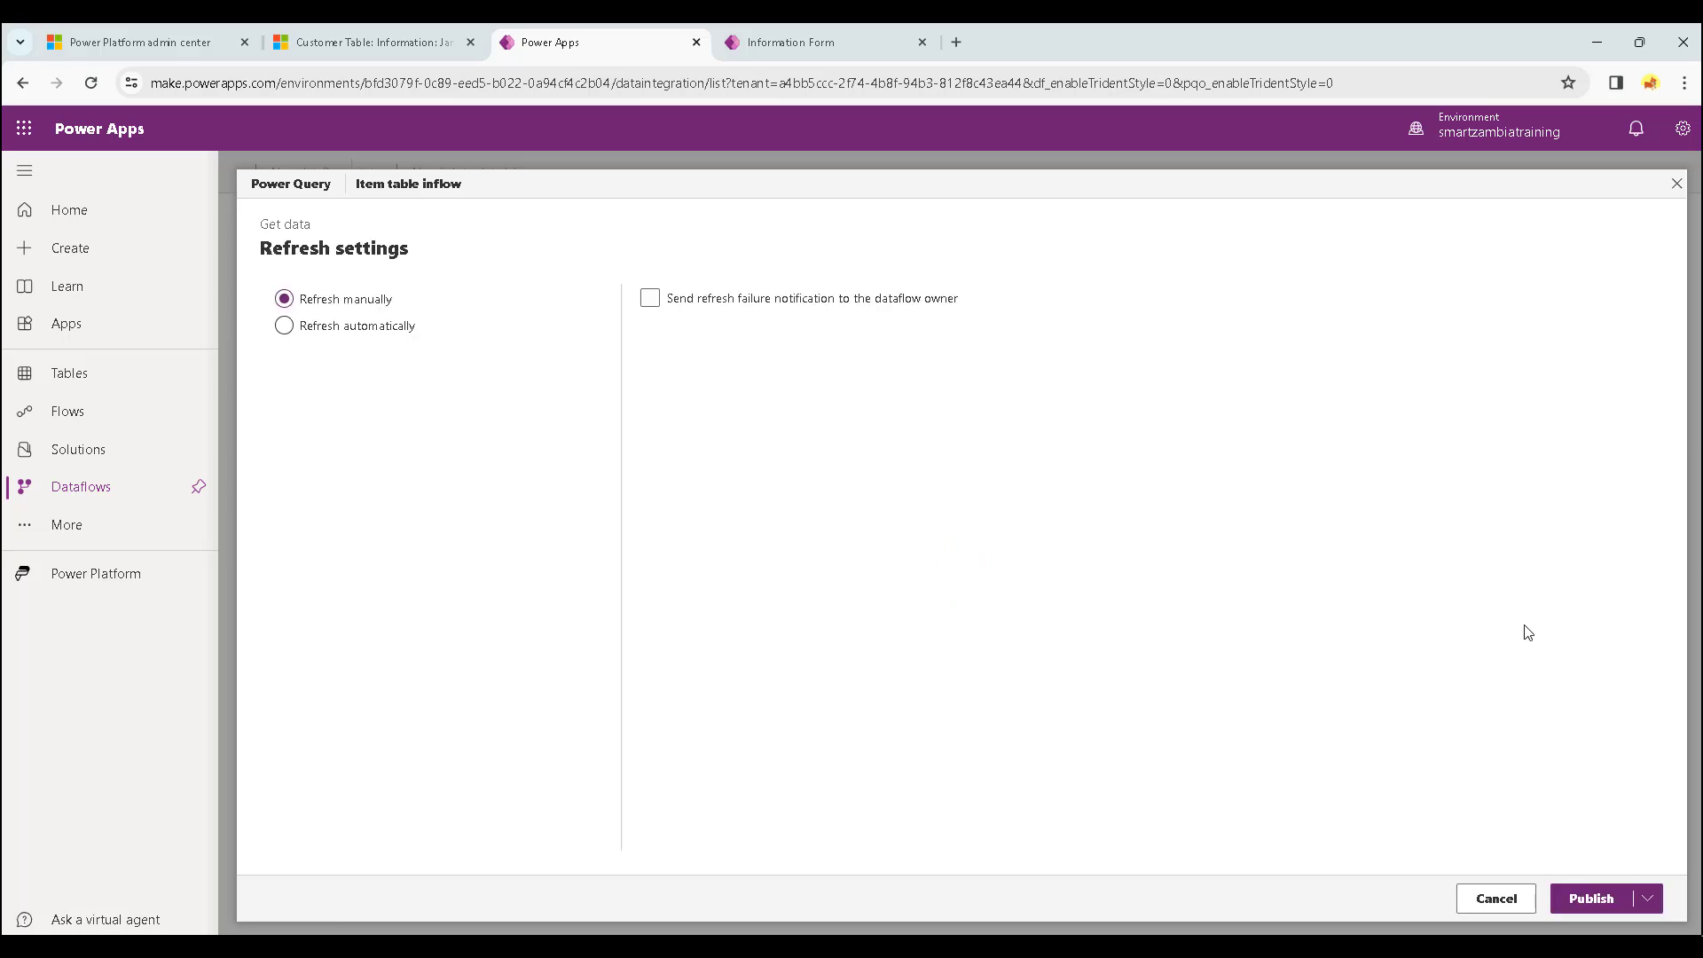
pyautogui.click(1583, 898)
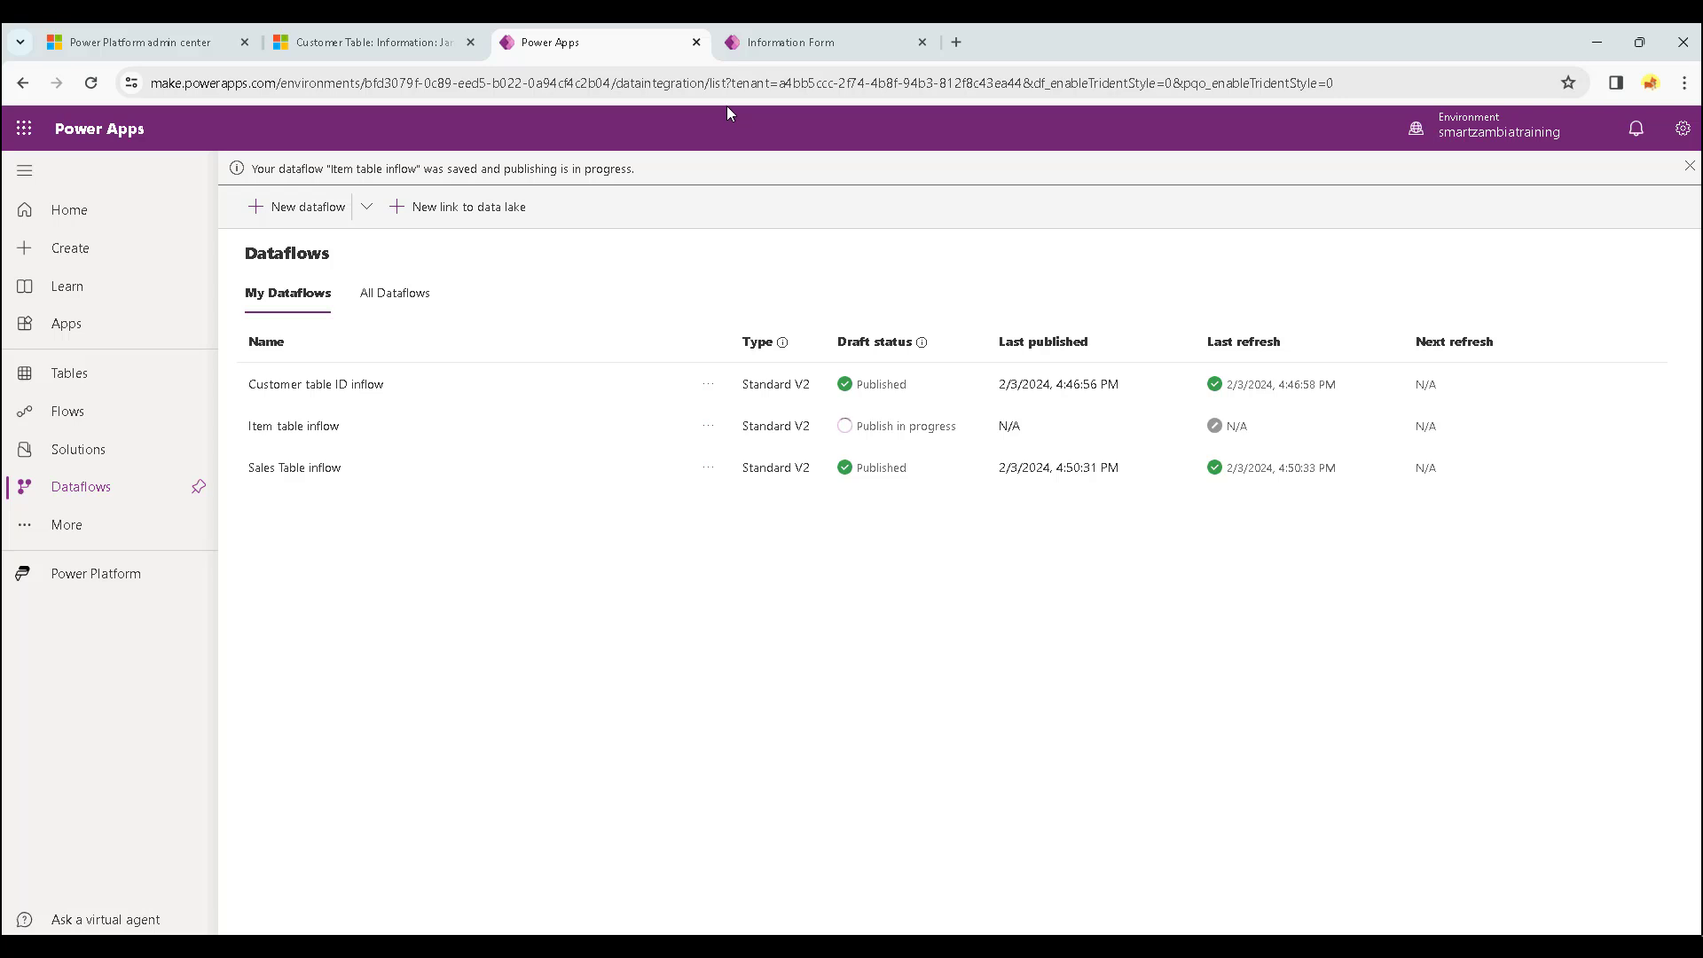
# Leave the Customer Table form editor and open the Sale Table in the DataUpsert solution to check its loaded rows.
pyautogui.click(736, 46)
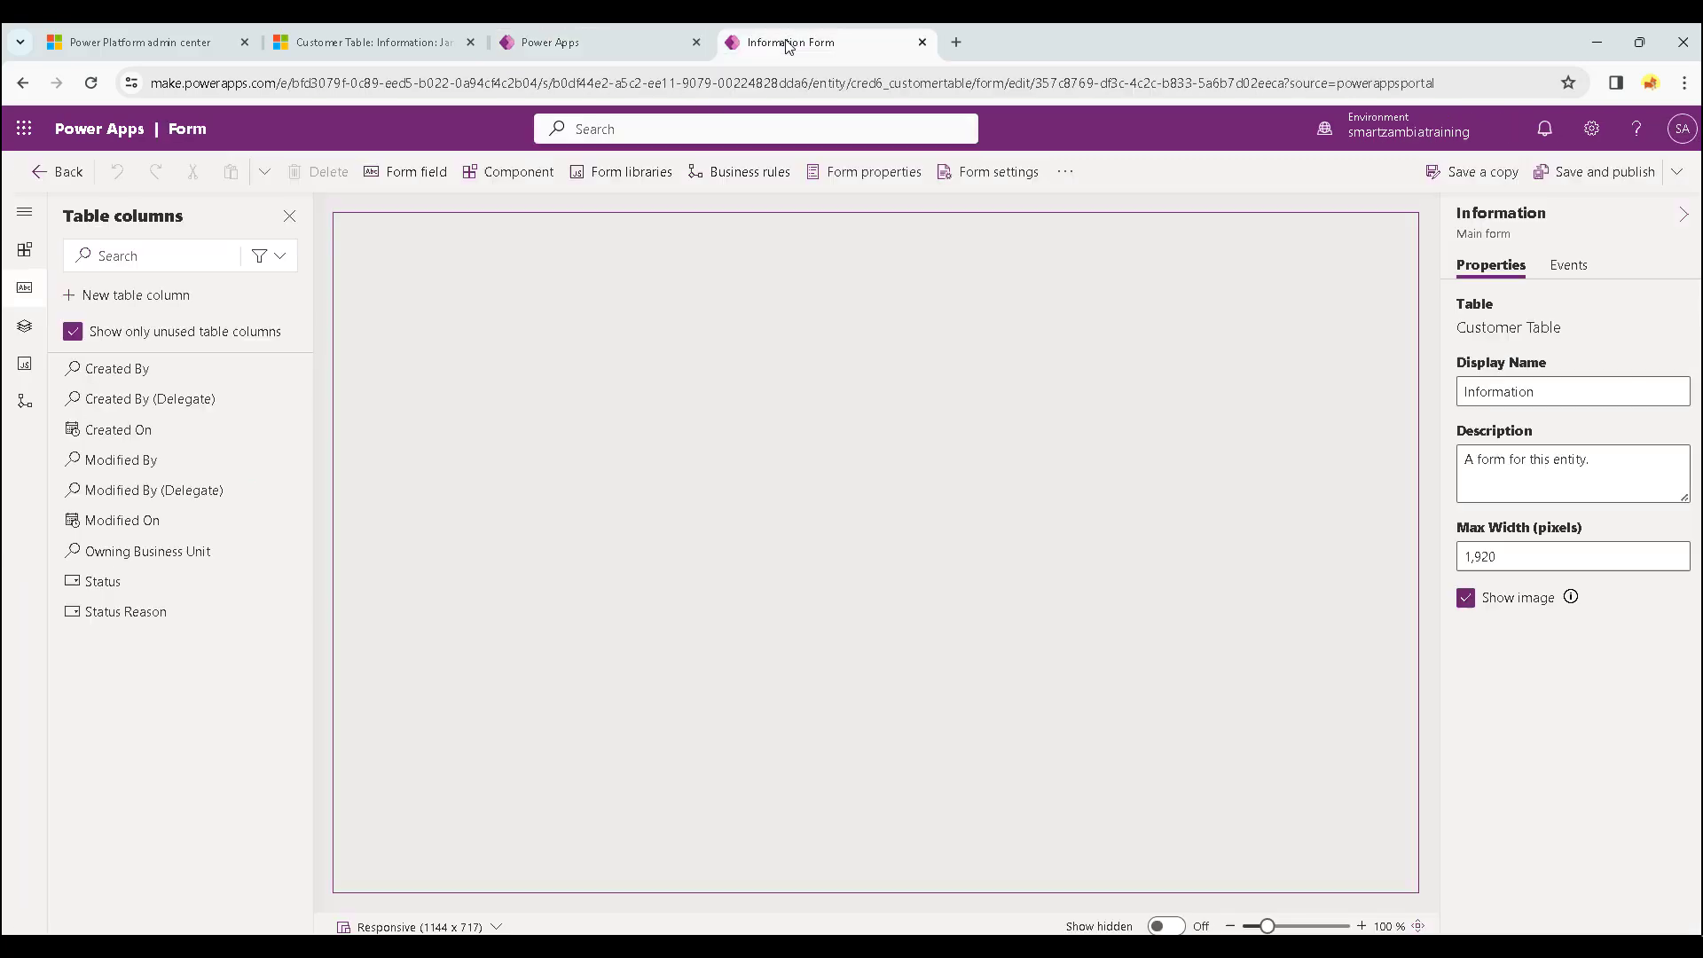
pyautogui.click(55, 177)
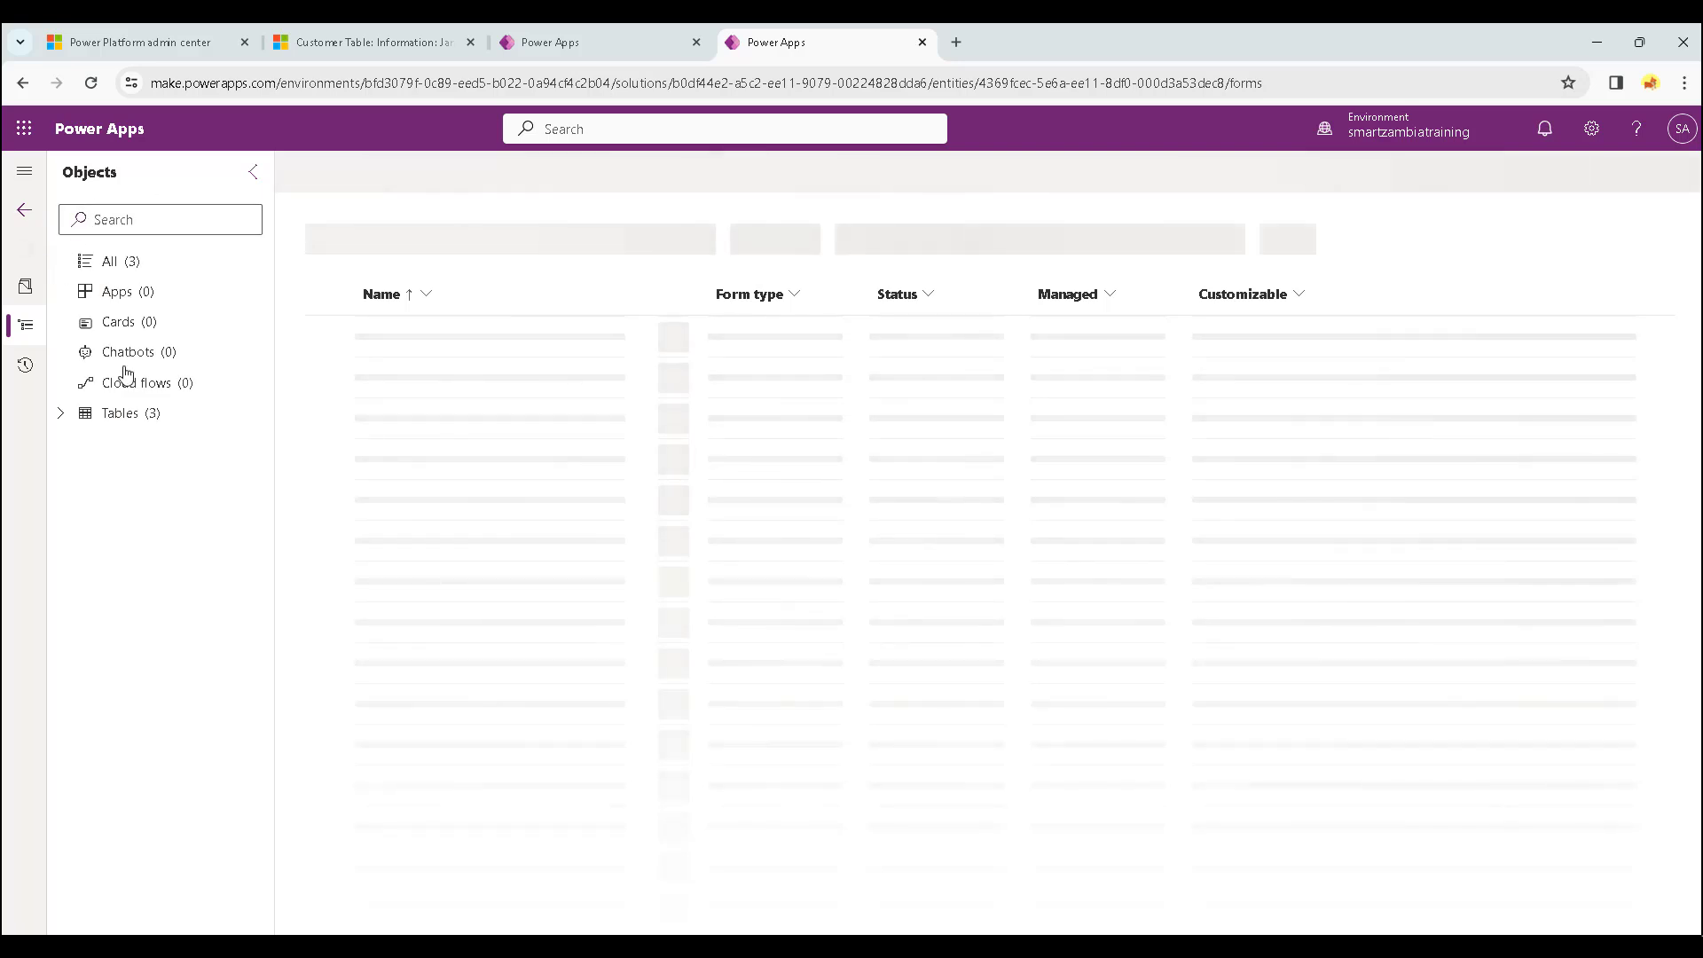
pyautogui.click(59, 413)
pyautogui.click(125, 505)
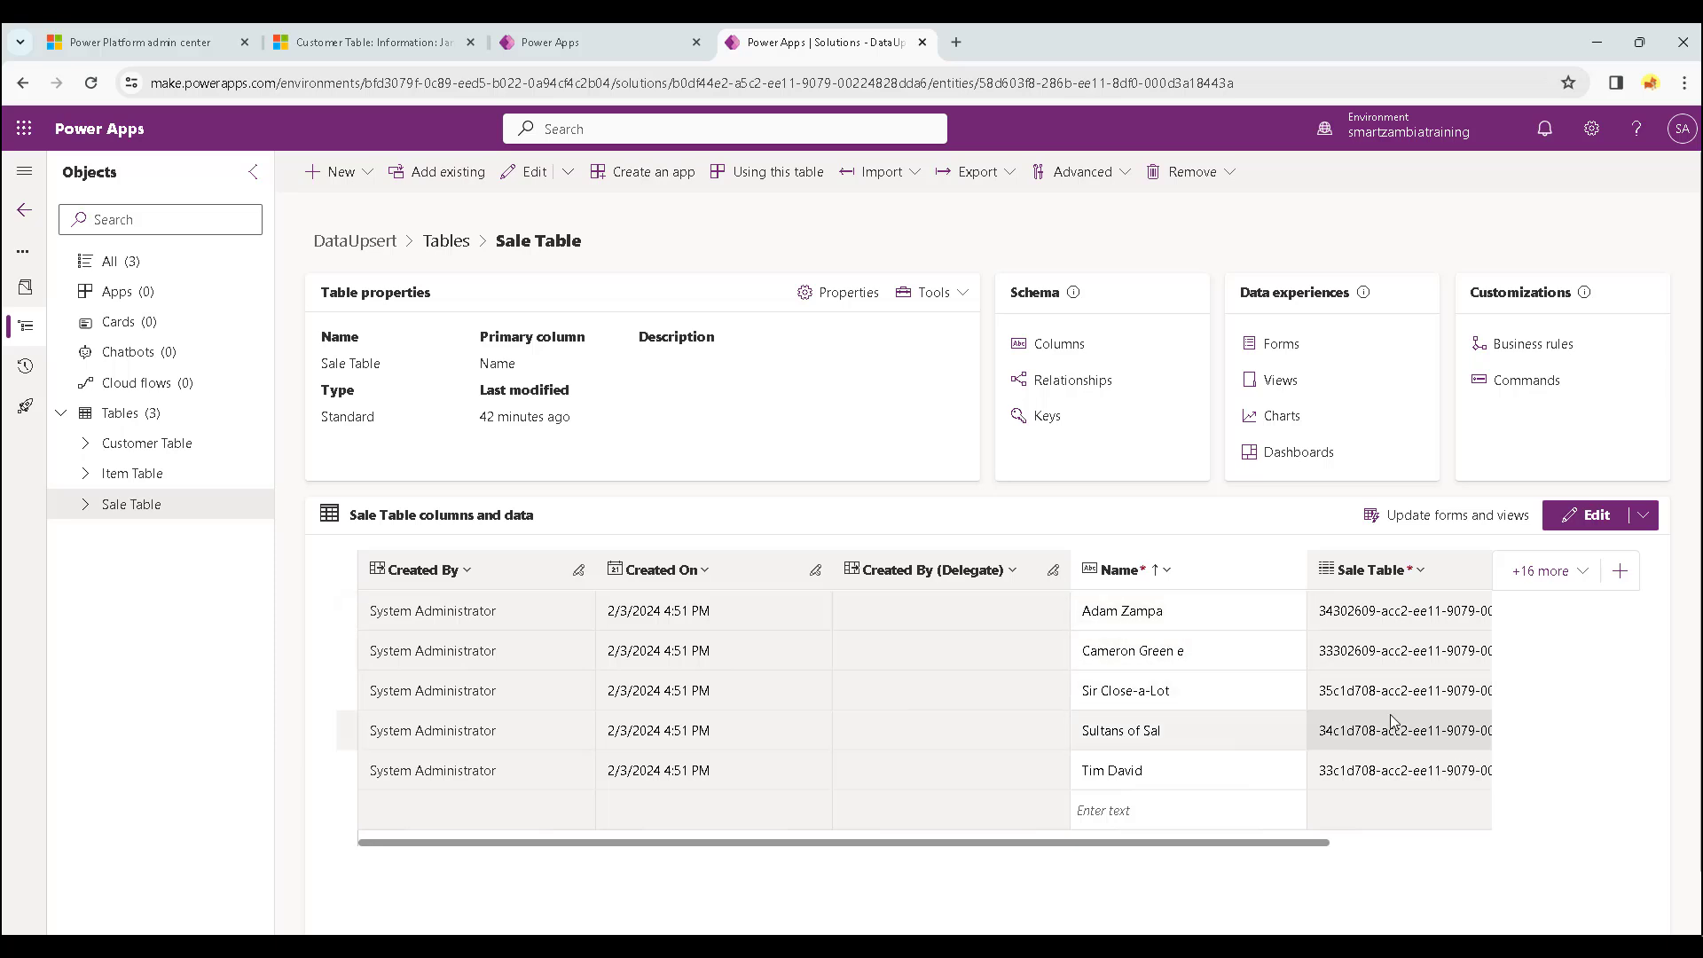
# Edit the Customer table ID inflow dataflow to map Sales Rep ID to cred6_SaleTable.cred6_SalesID and publish it.
pyautogui.click(548, 40)
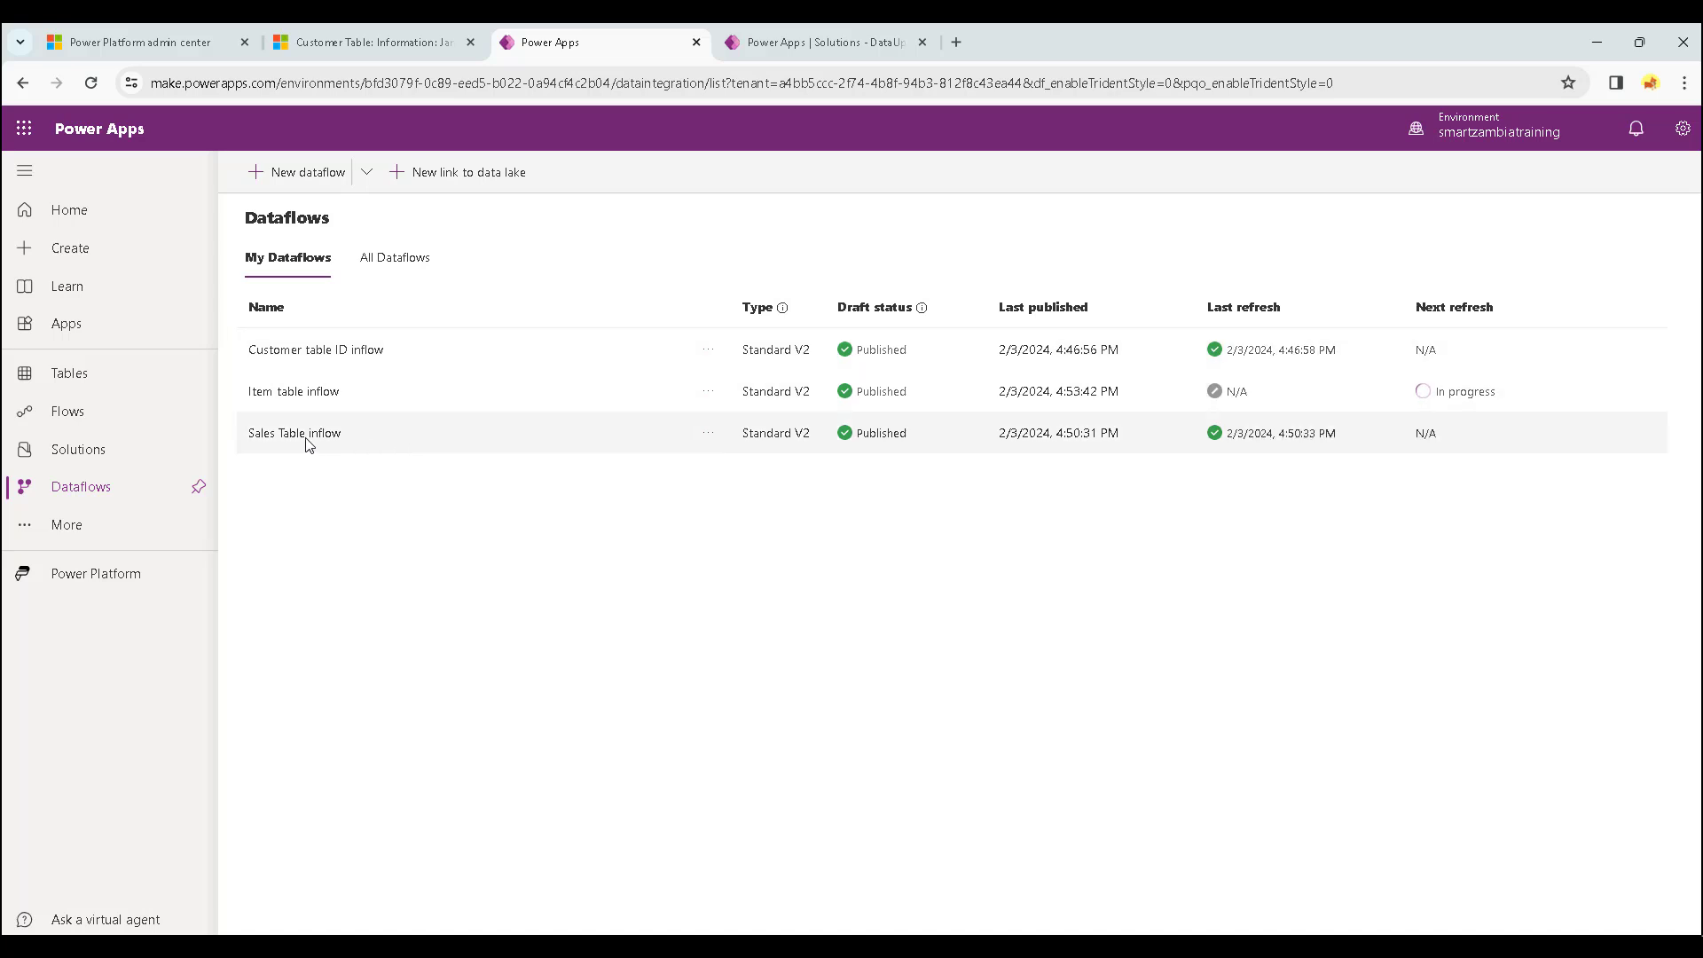
pyautogui.click(708, 355)
pyautogui.click(723, 382)
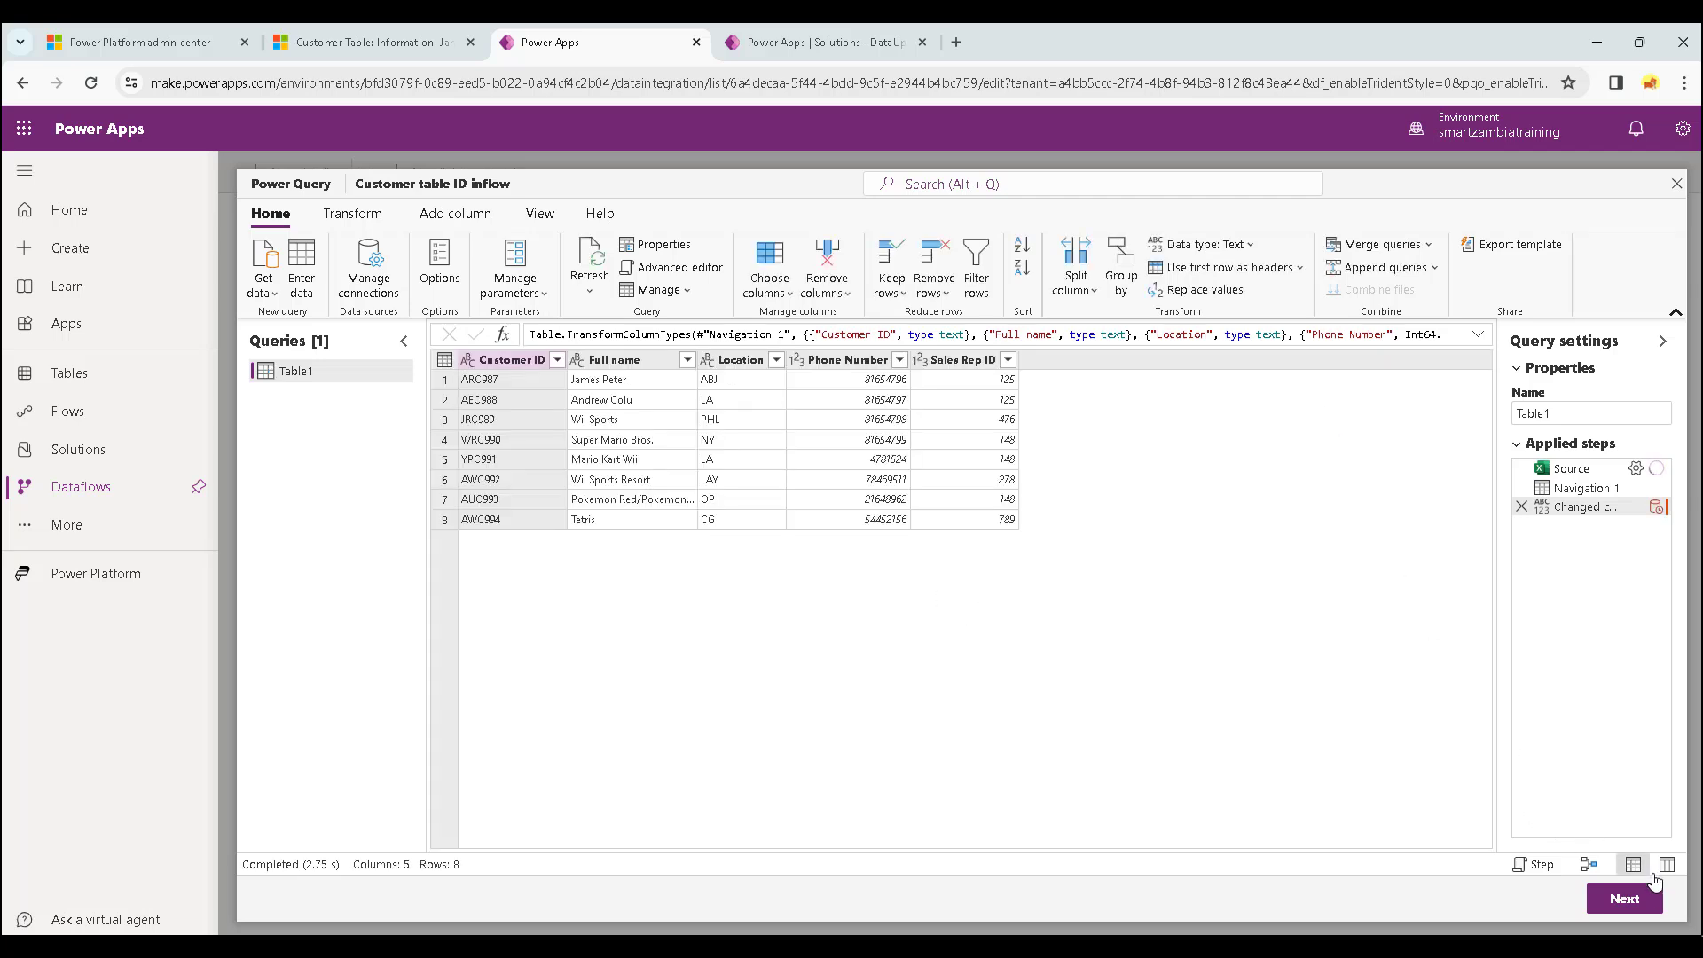
pyautogui.click(1627, 900)
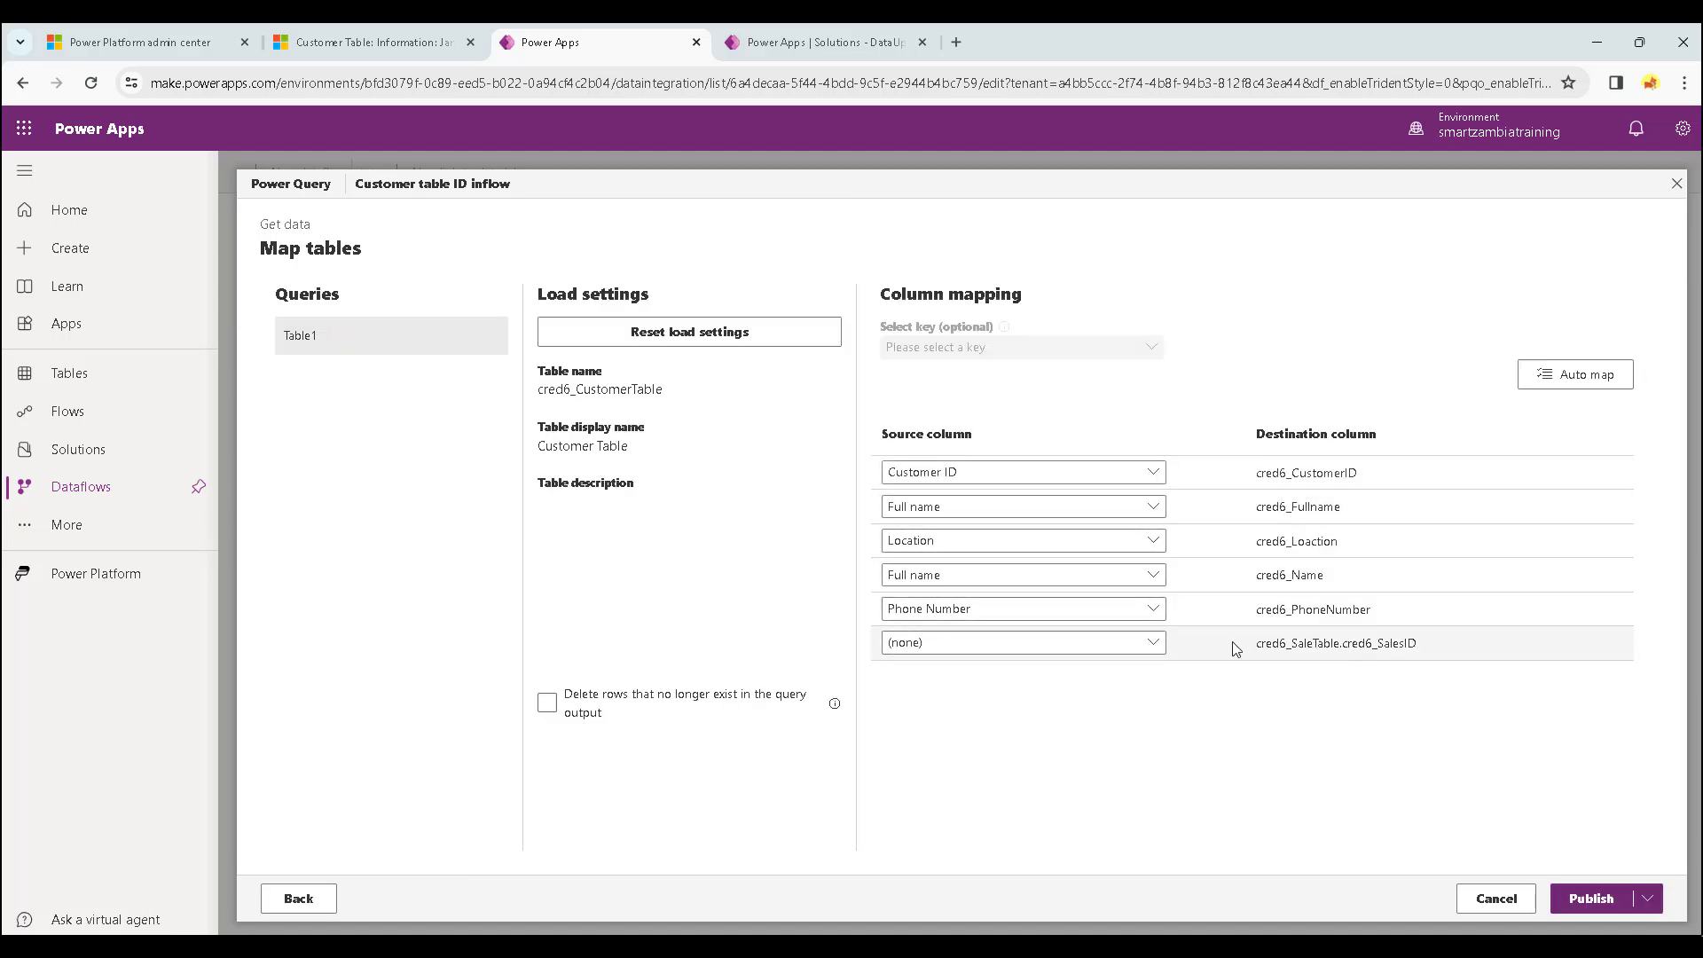
pyautogui.click(1157, 641)
pyautogui.click(1094, 788)
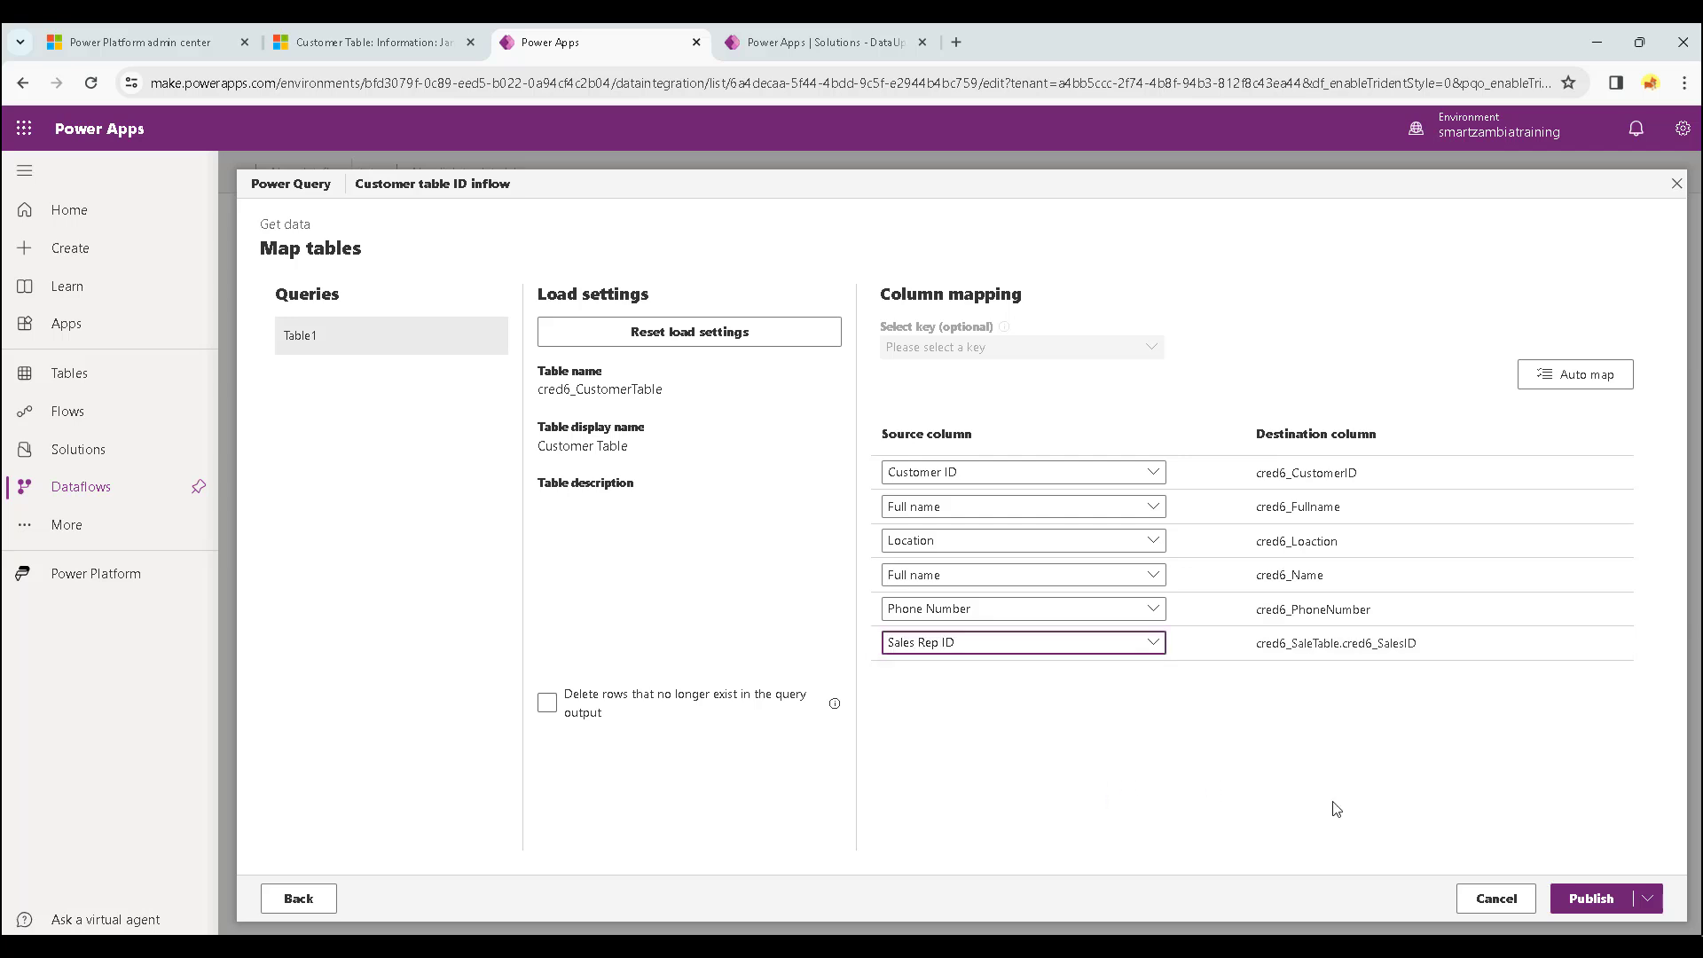
pyautogui.click(1588, 898)
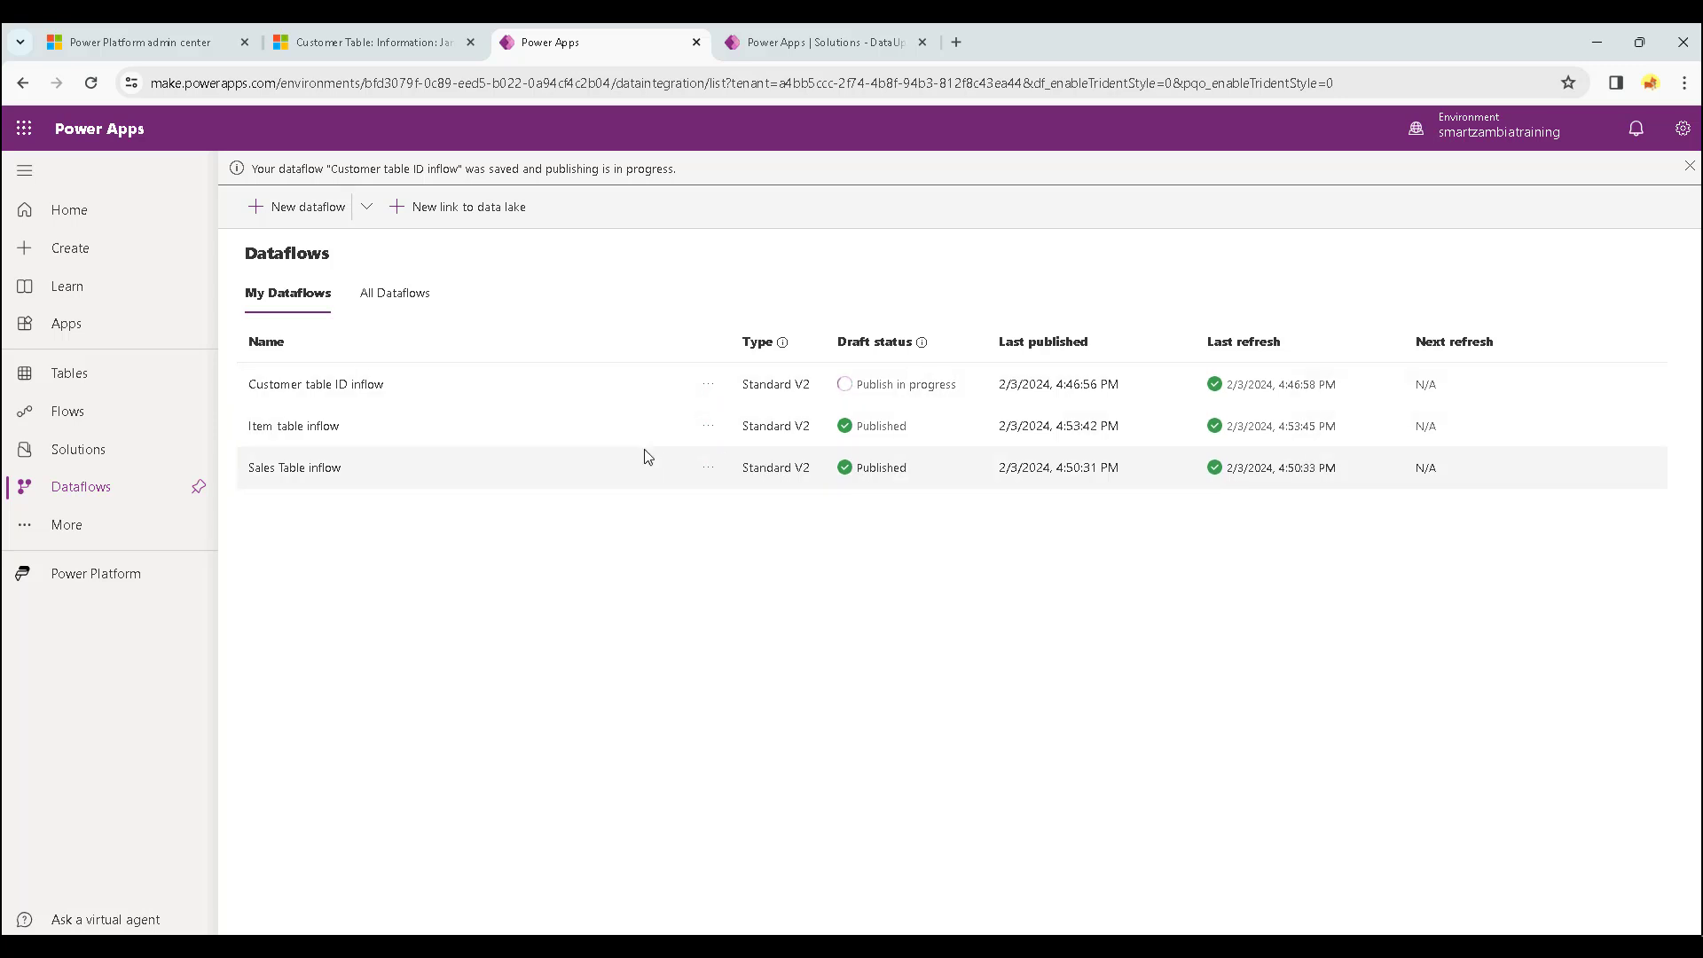
# Switch to the Dynamics 365 Customer Service Hub, refresh the open customer record and inspect its New Super Mario Bros. Wii item.
pyautogui.click(407, 41)
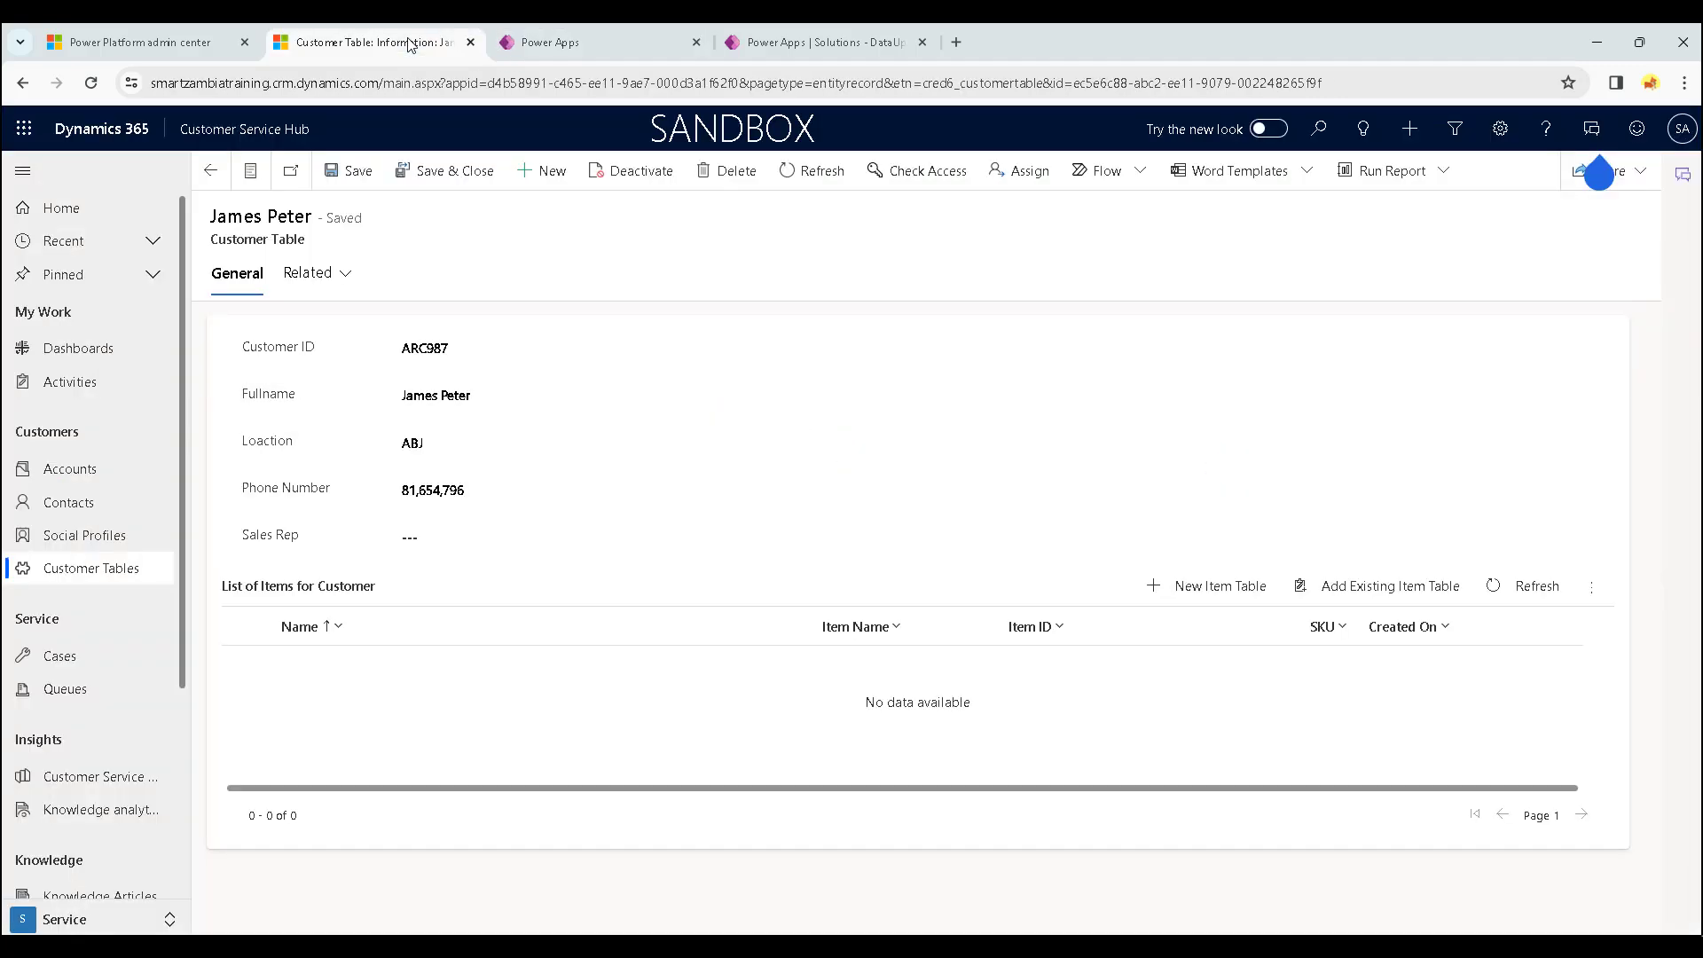
pyautogui.click(806, 177)
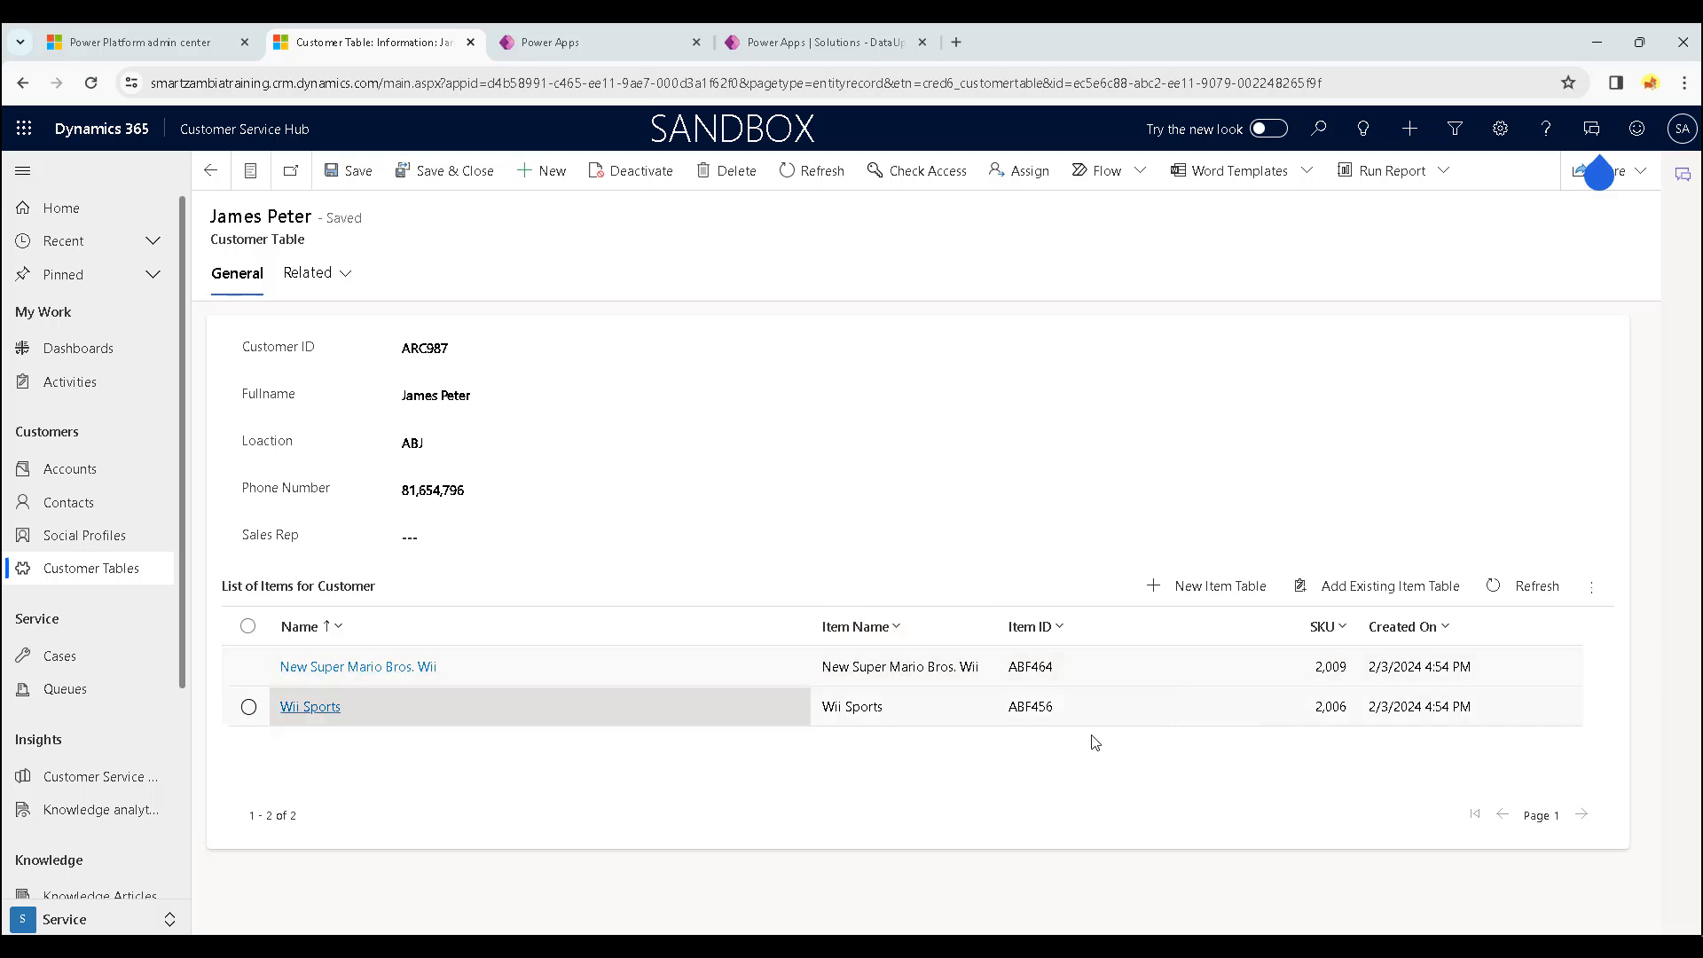
pyautogui.click(404, 676)
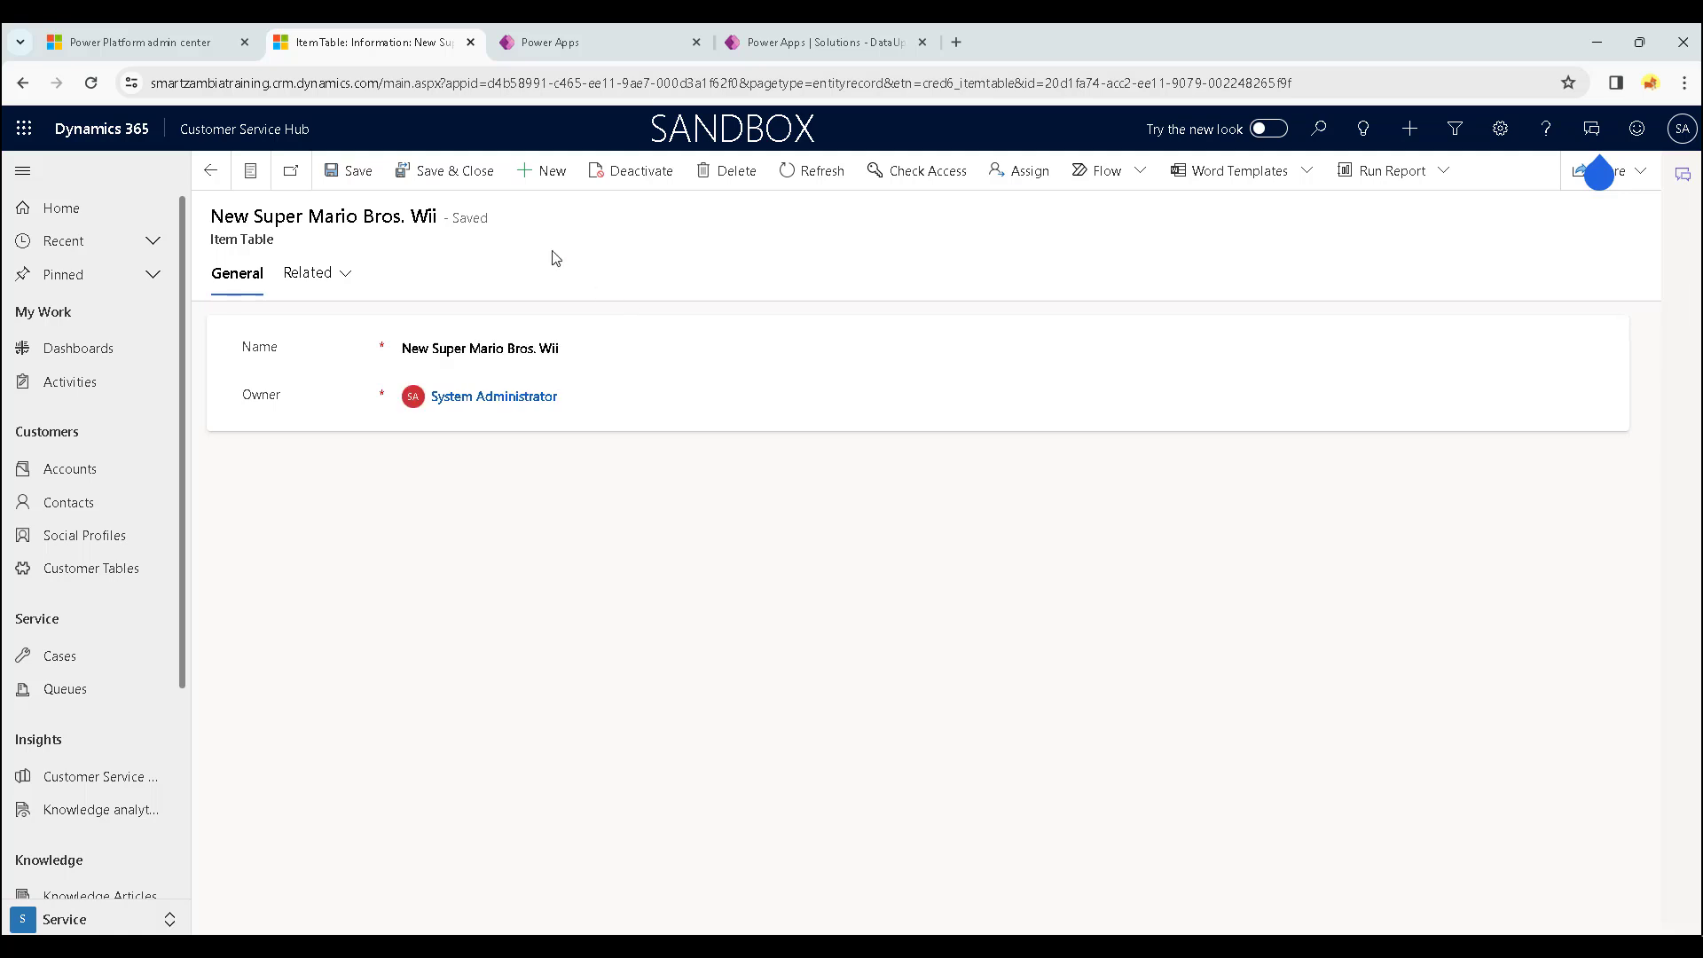
# Reopen the same customer from Customer Tables and check the refresh status of the Customer table ID inflow dataflow in Power Apps.
pyautogui.click(97, 569)
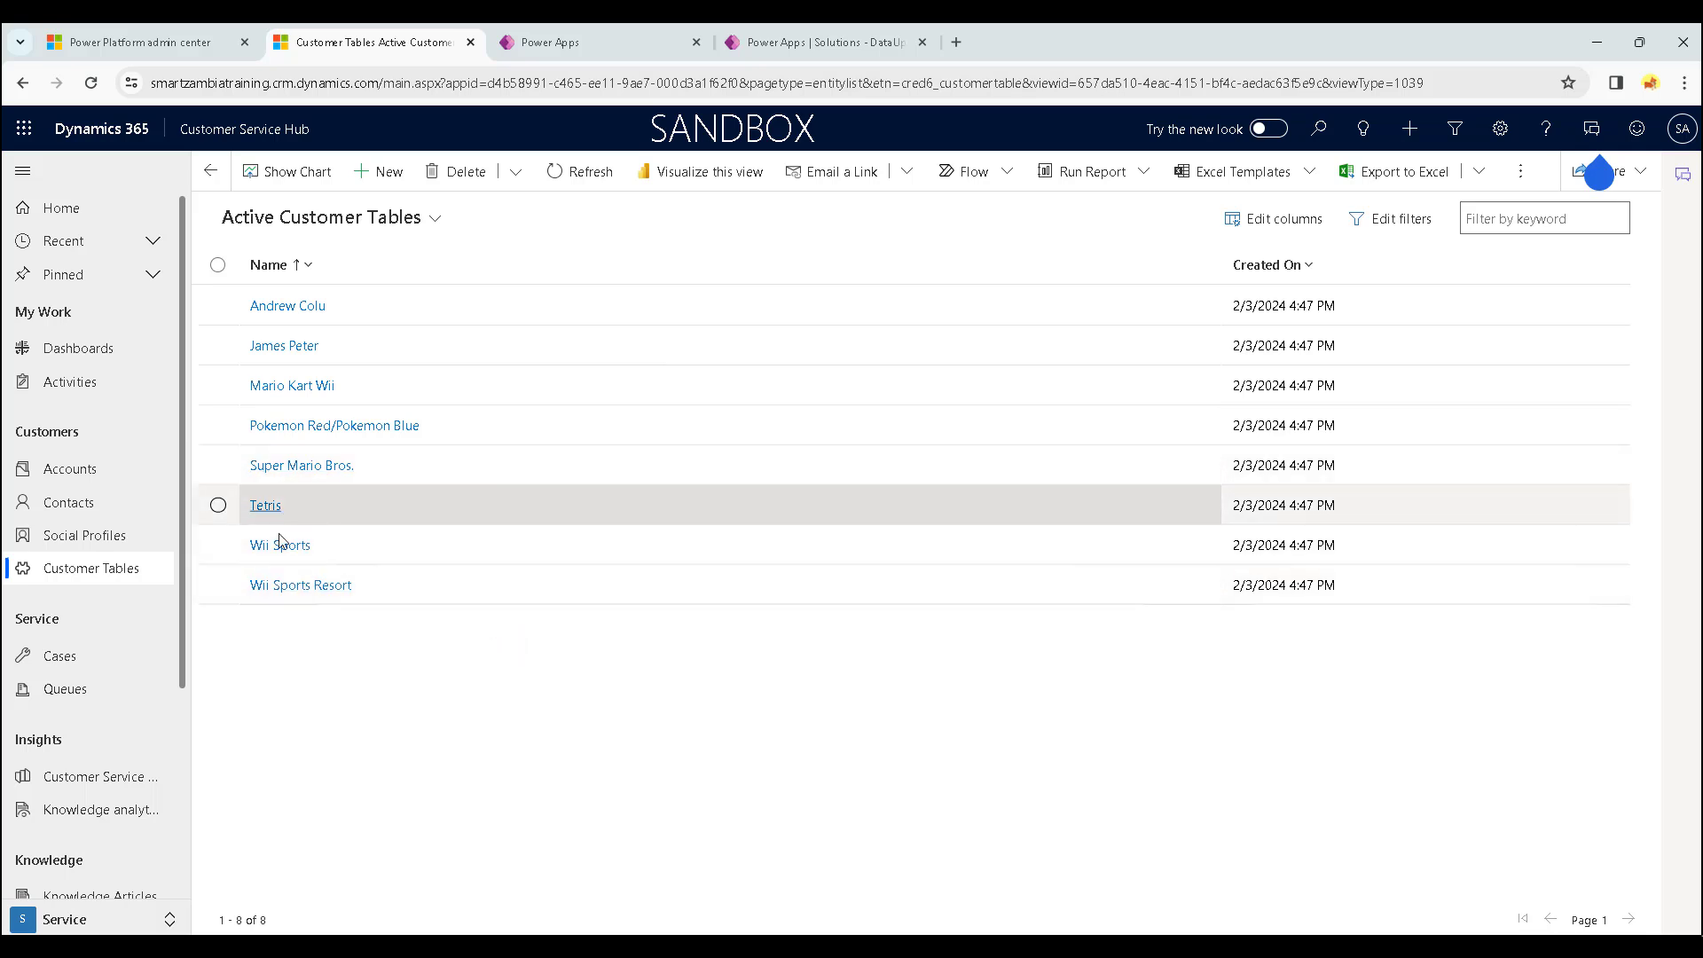
pyautogui.click(282, 346)
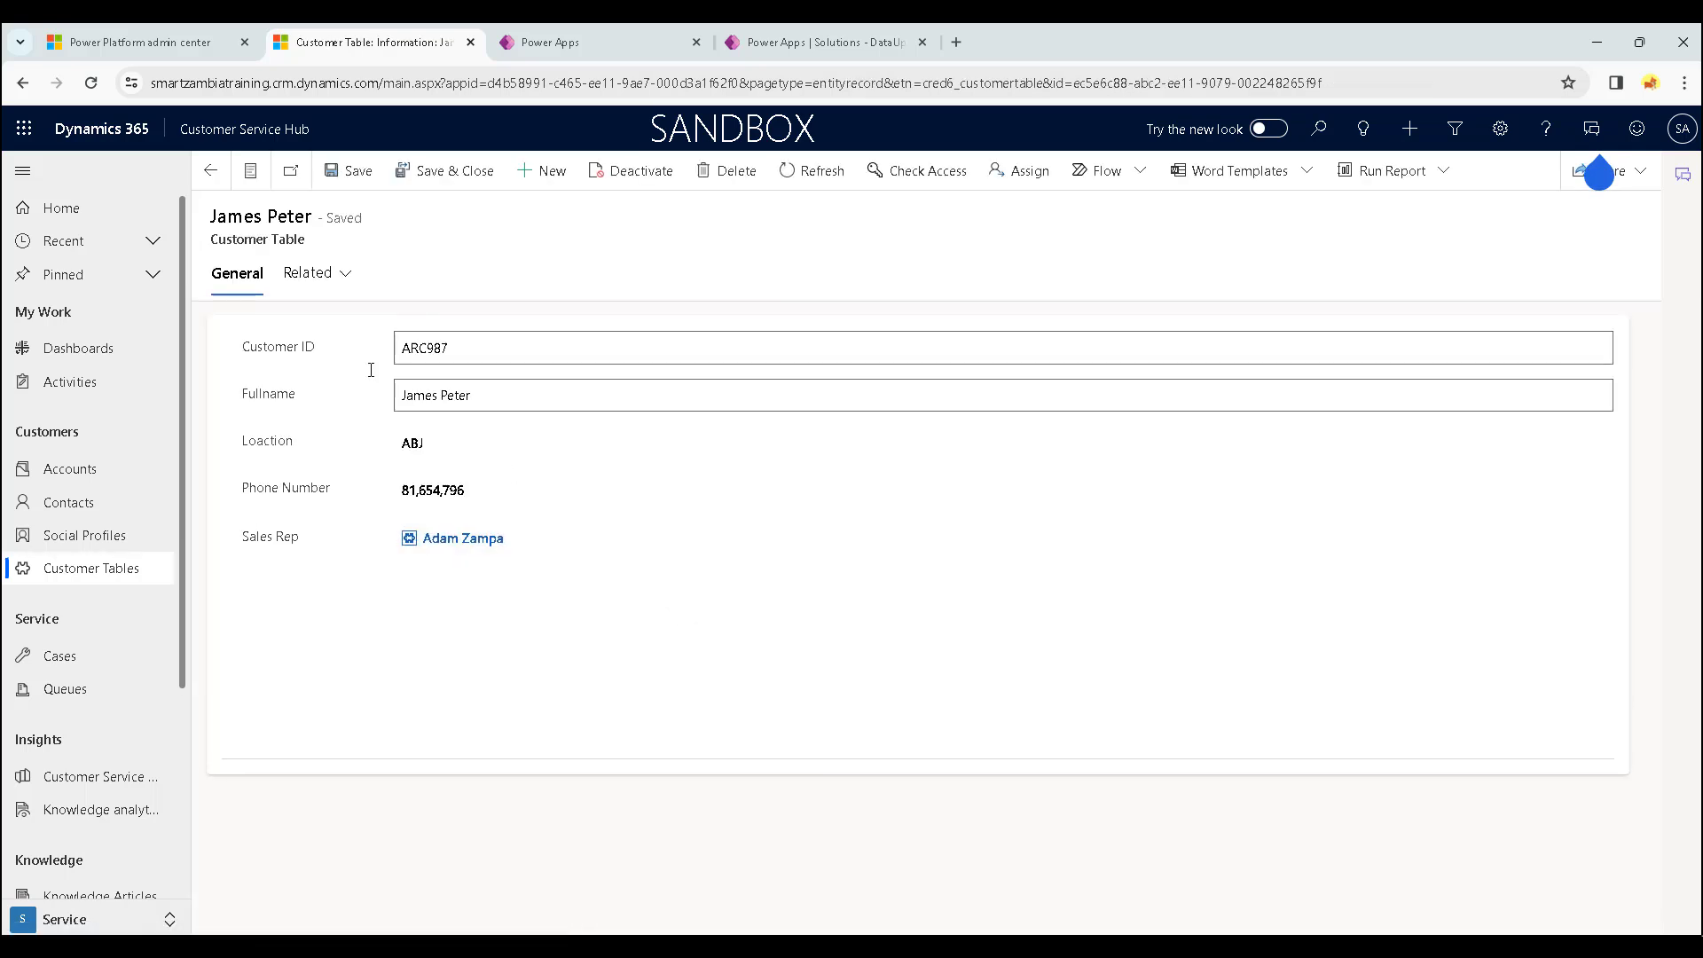
pyautogui.click(775, 53)
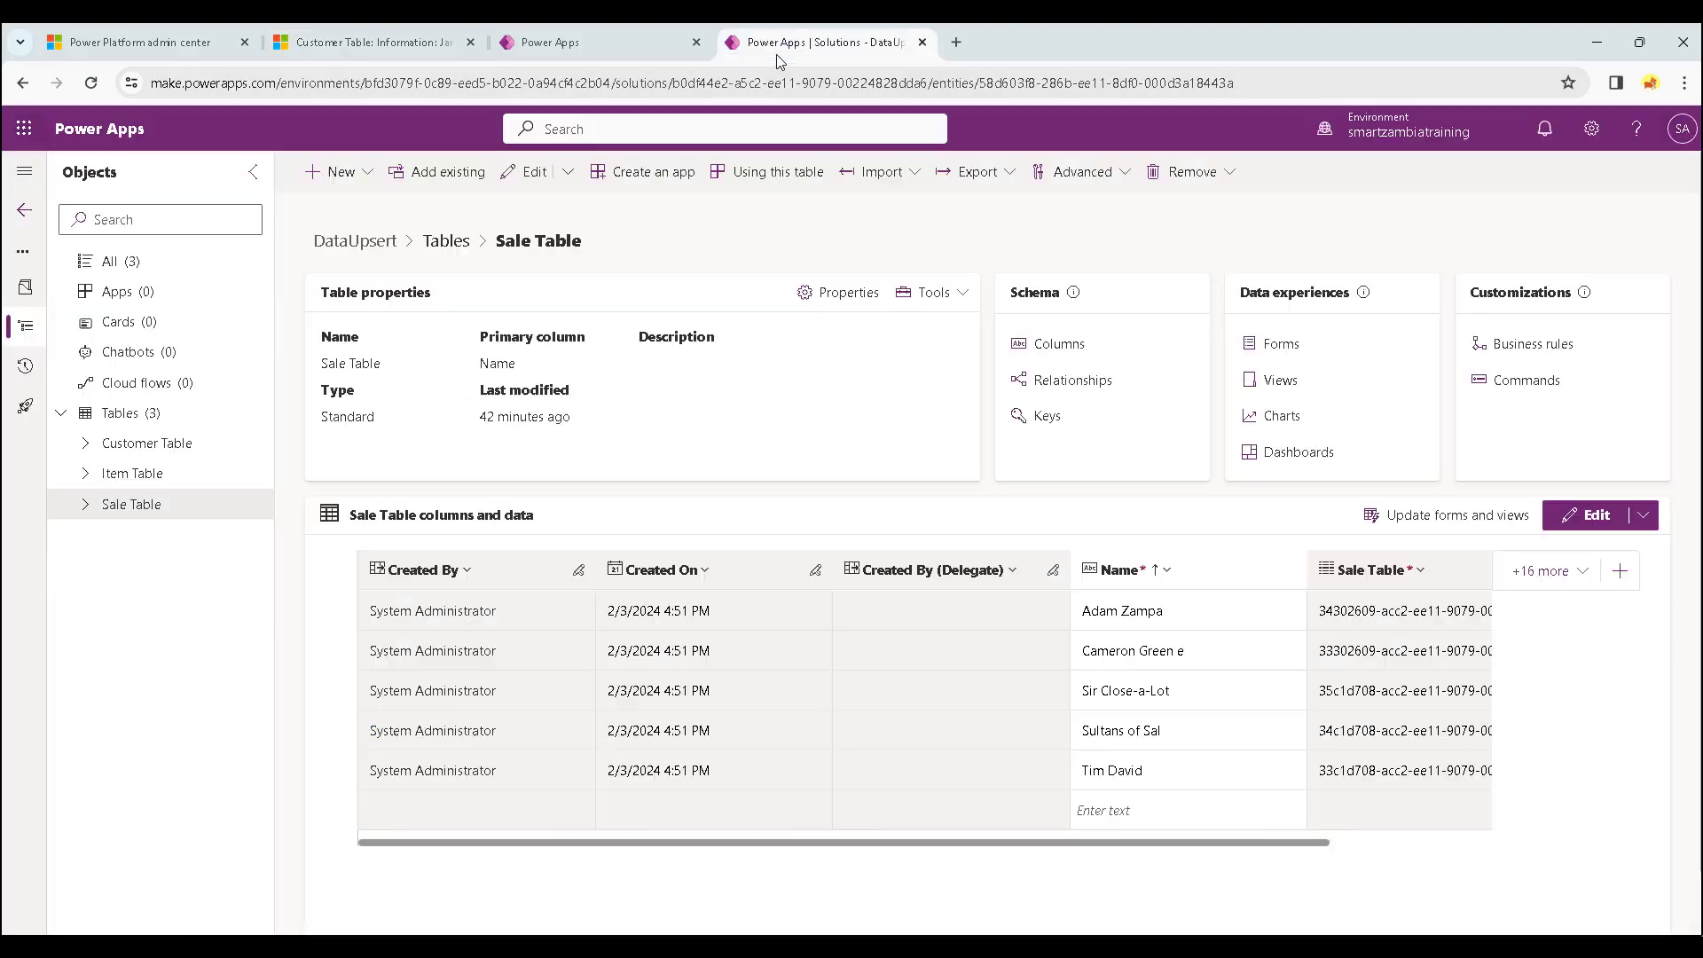
pyautogui.click(612, 46)
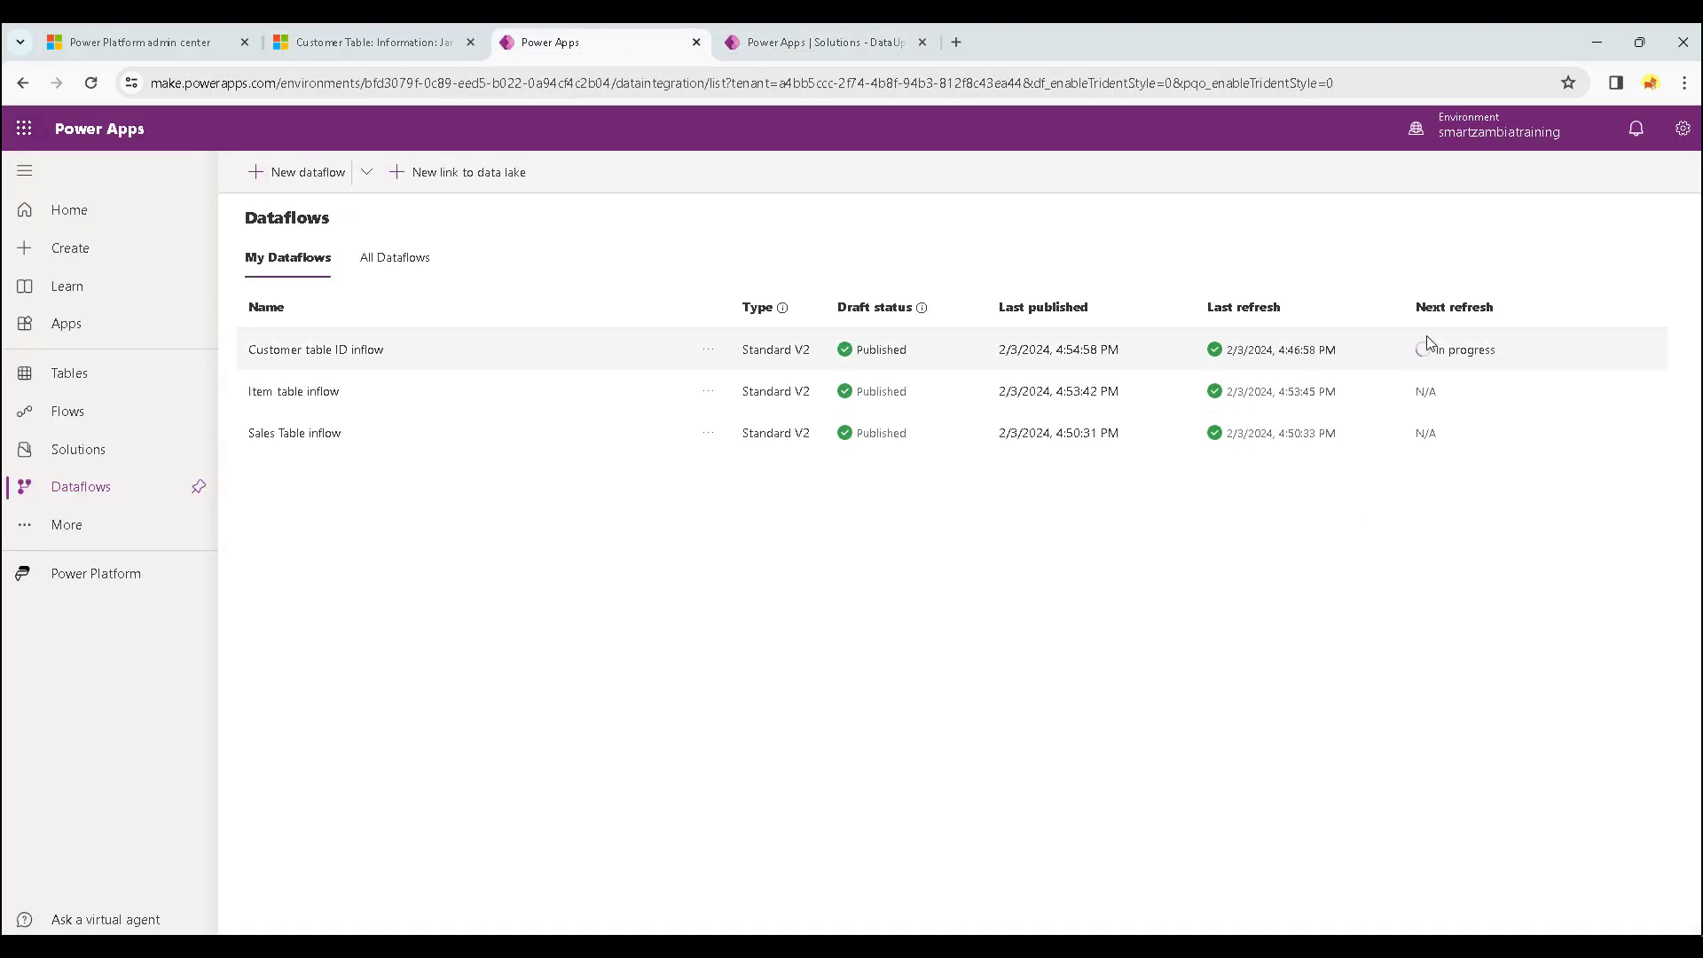
# Return to the customer record in Dynamics 365, view the linked sales rep's record and go back to the customer.
pyautogui.click(365, 36)
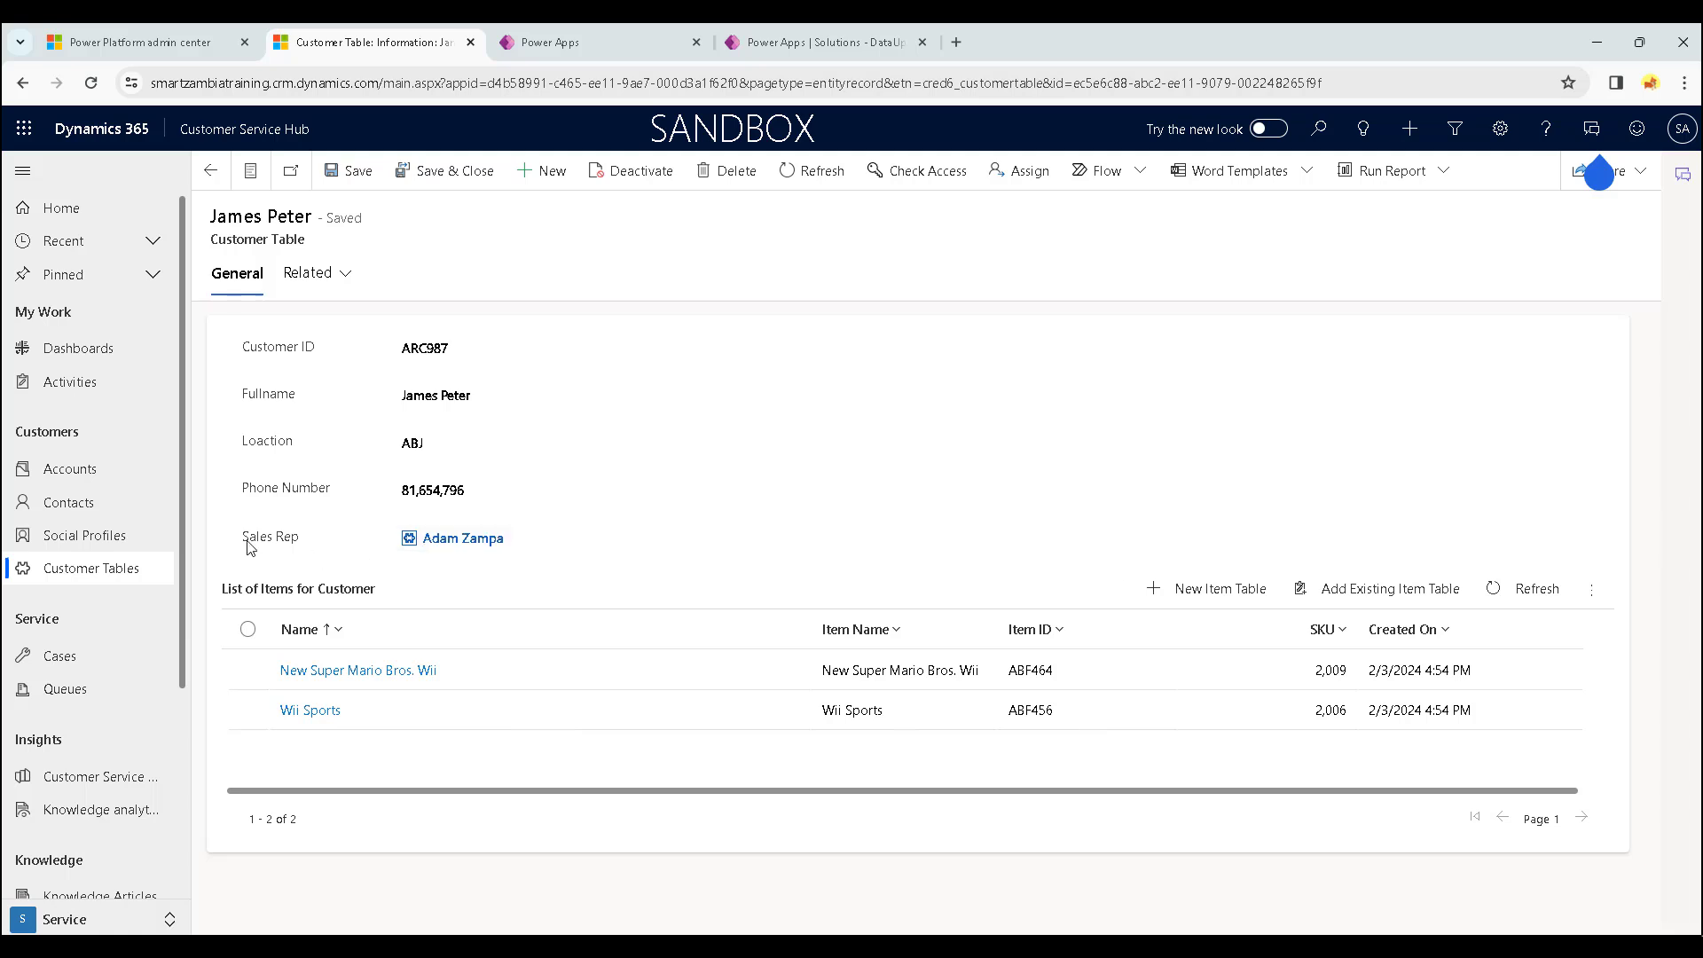
pyautogui.click(458, 543)
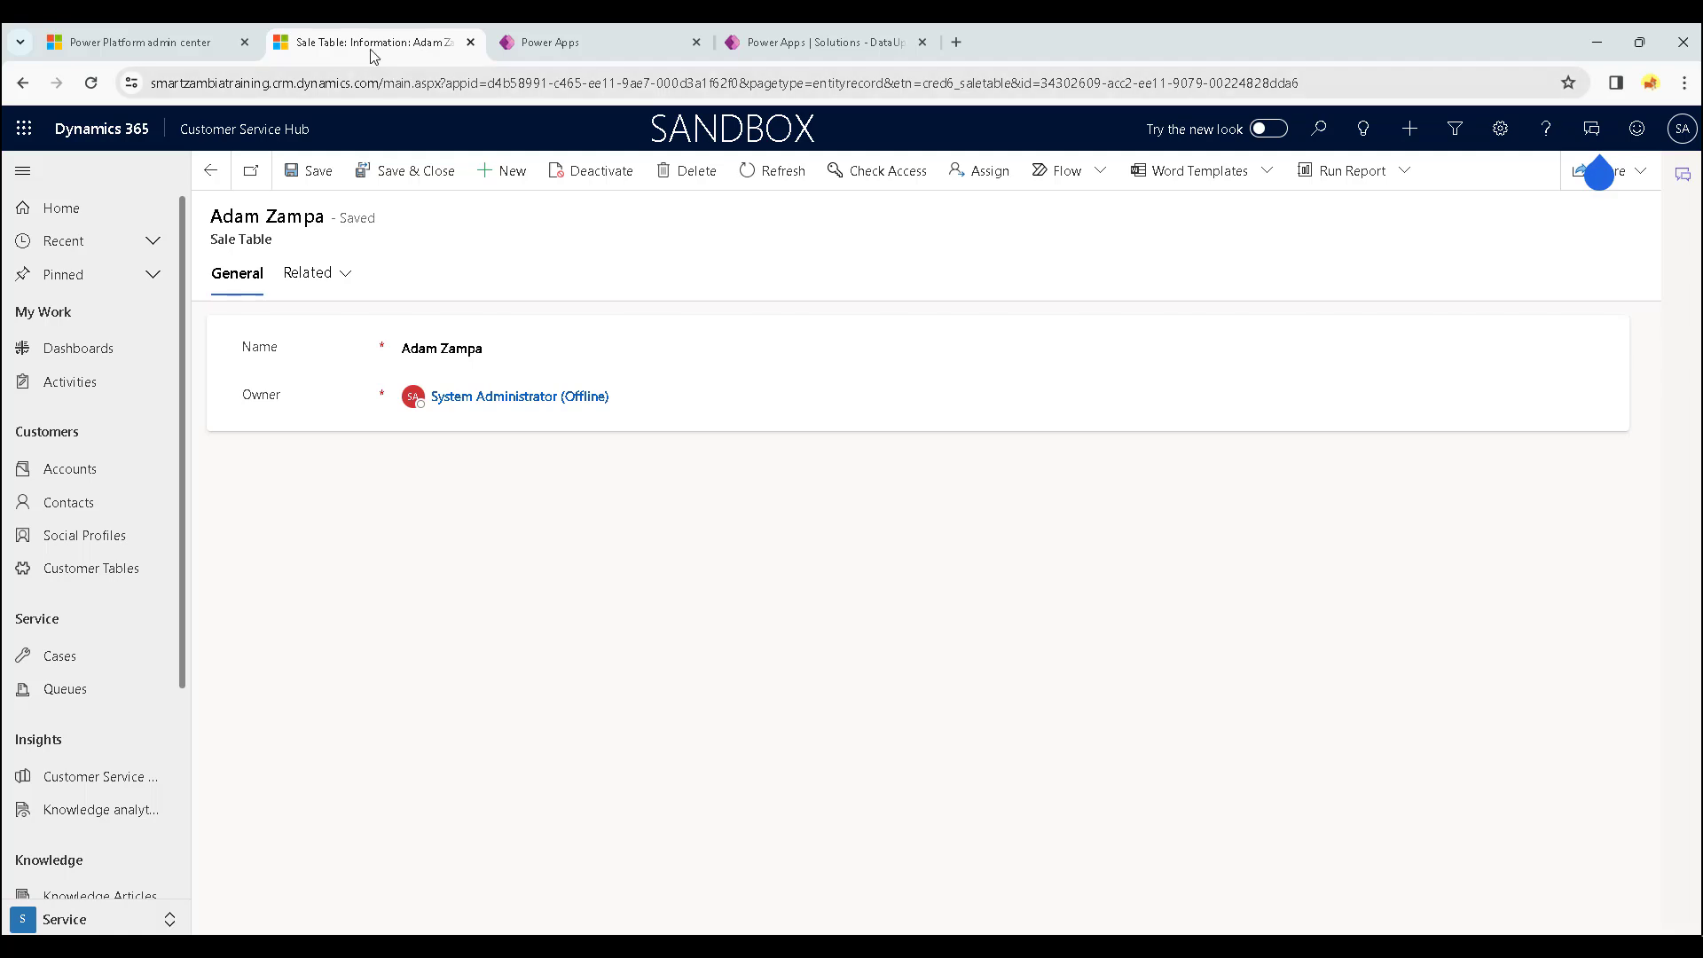
pyautogui.click(210, 171)
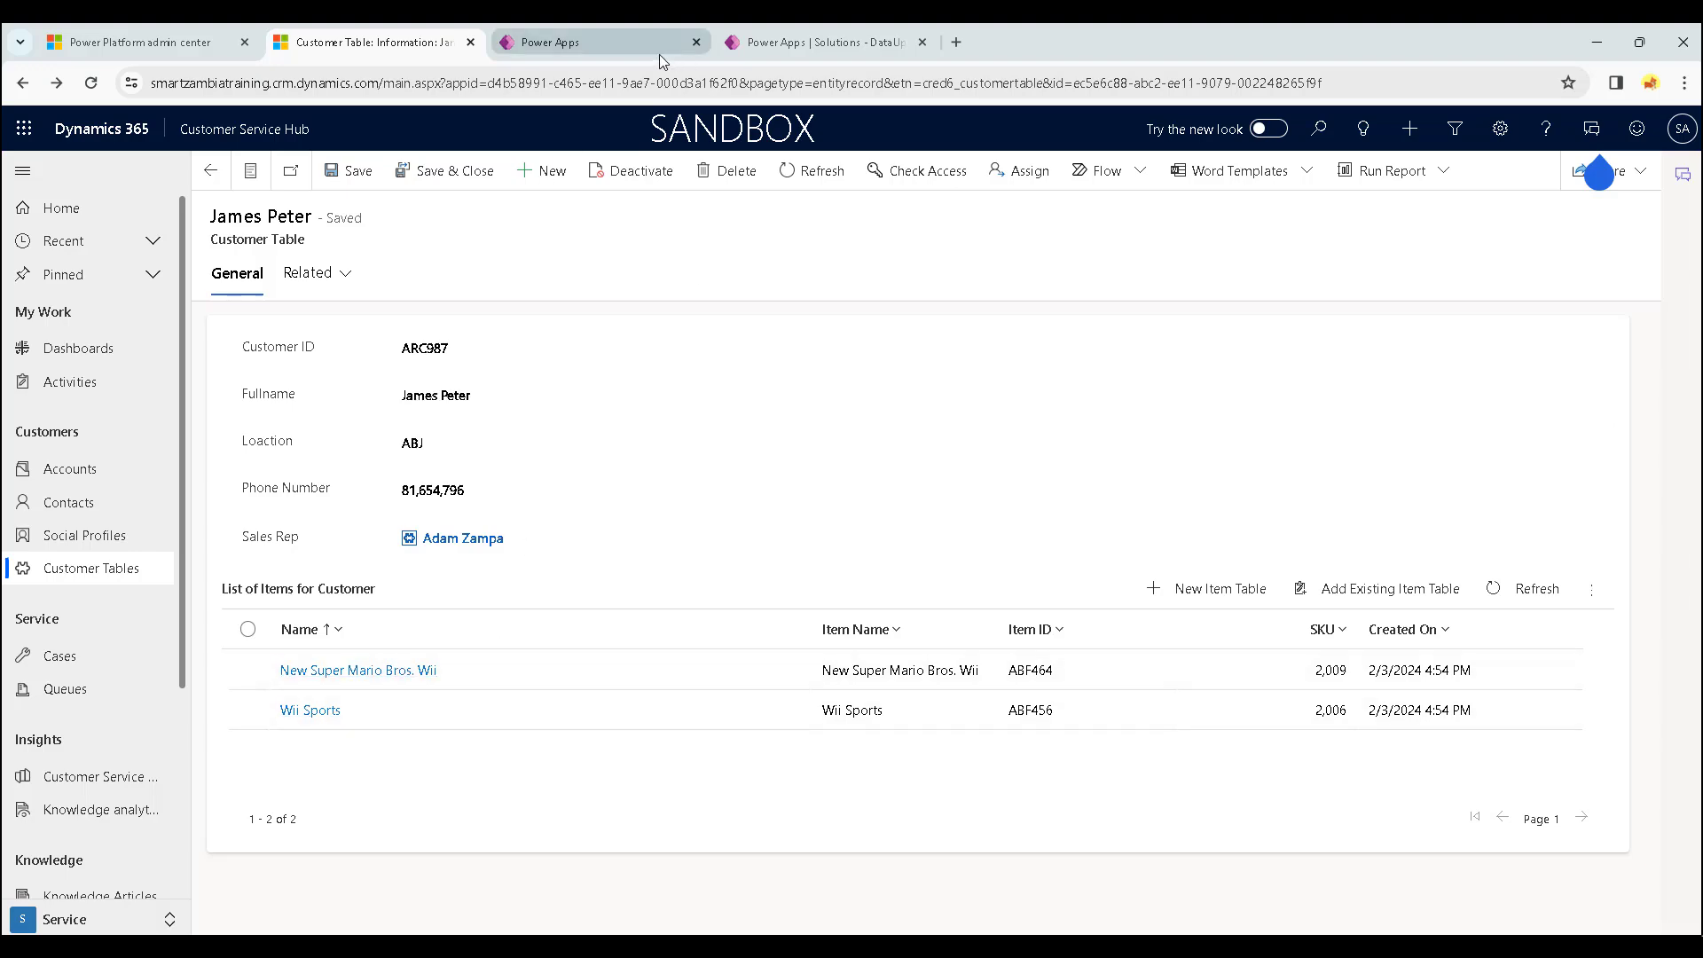
# Switch to the DataUpsert solution in Power Apps and list the Sale Table's forms.
pyautogui.click(794, 42)
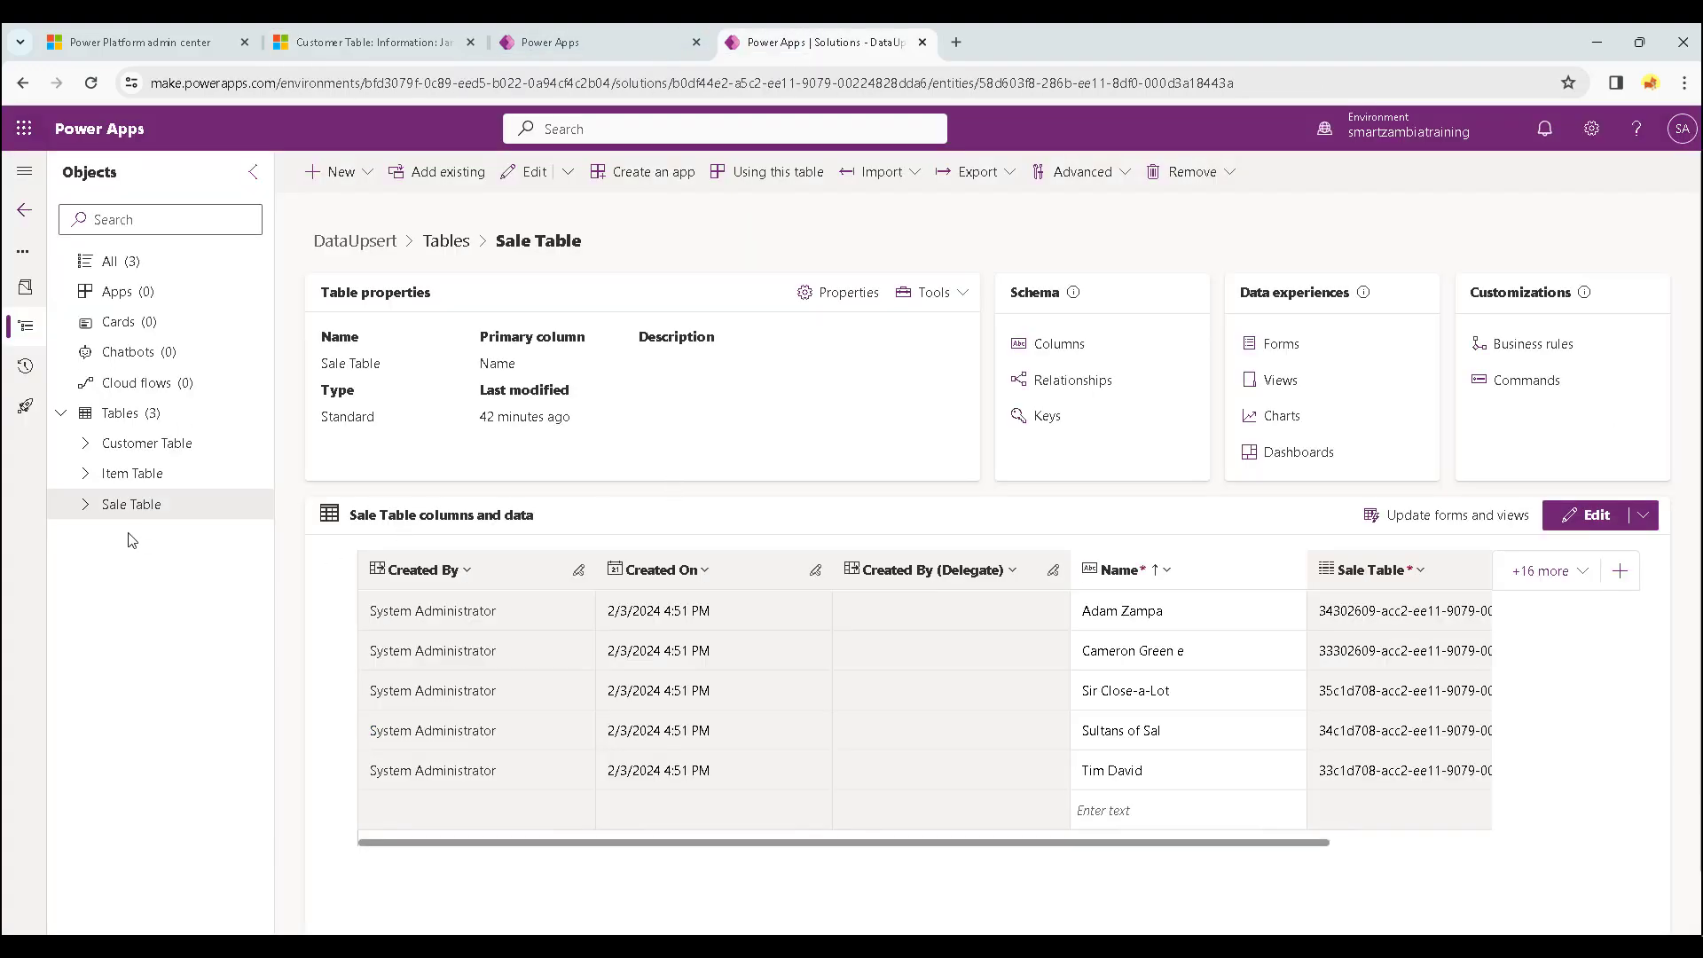
pyautogui.click(93, 515)
pyautogui.click(167, 632)
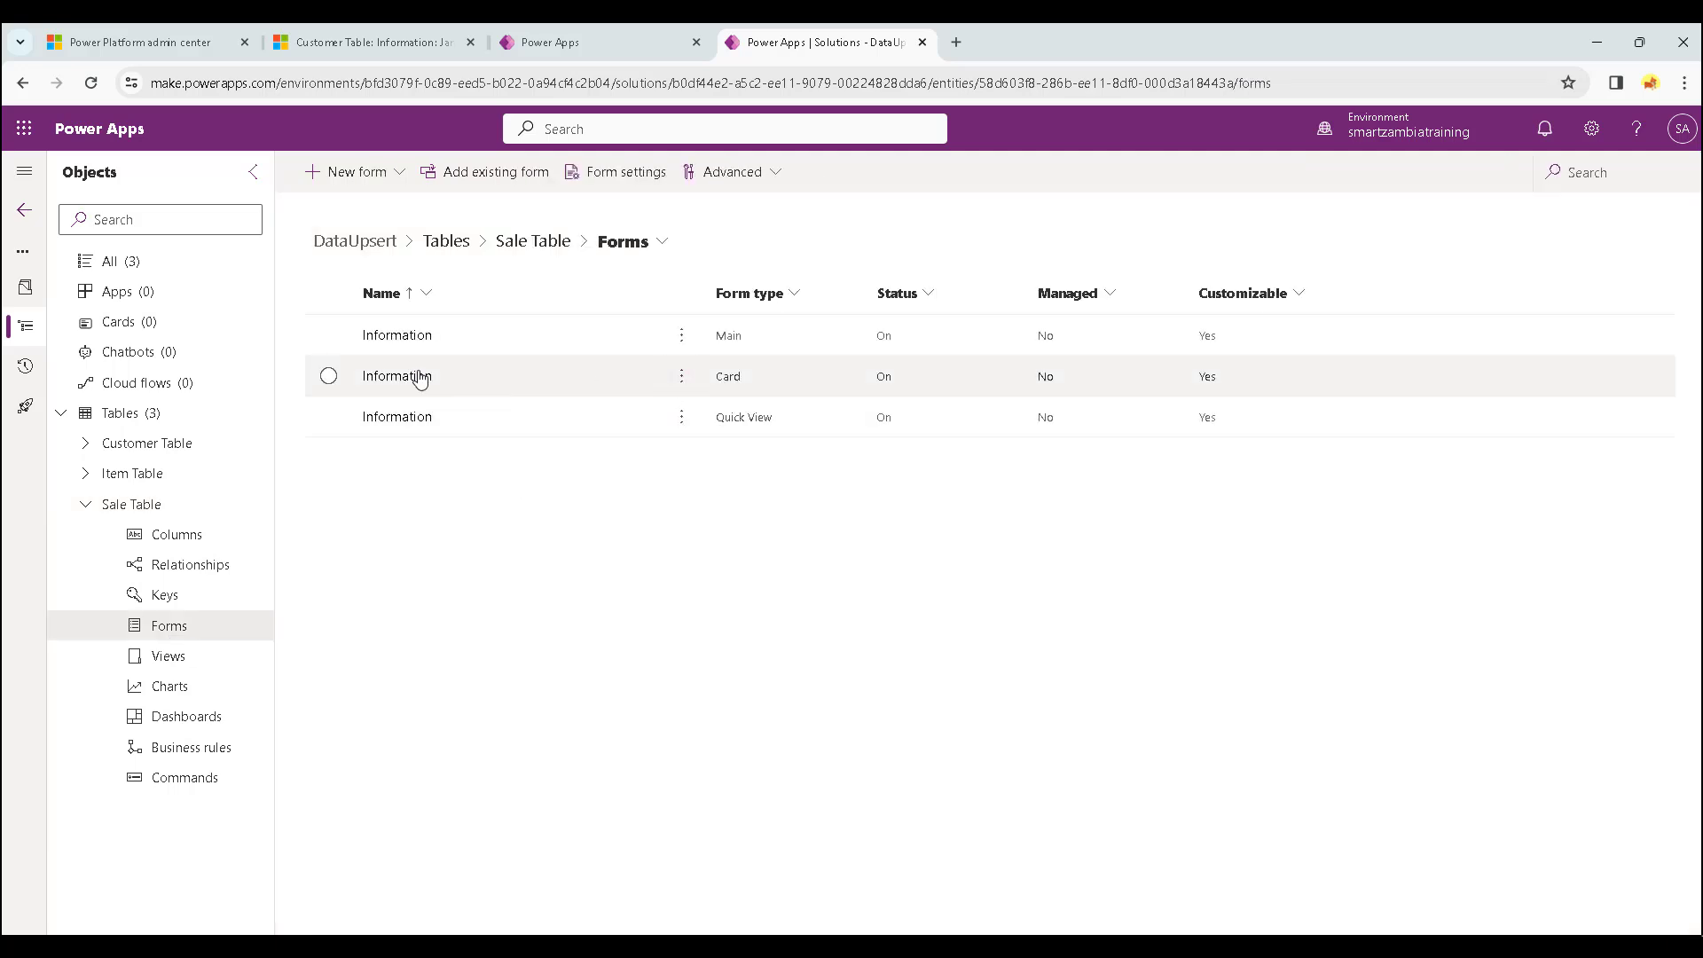
pyautogui.click(417, 380)
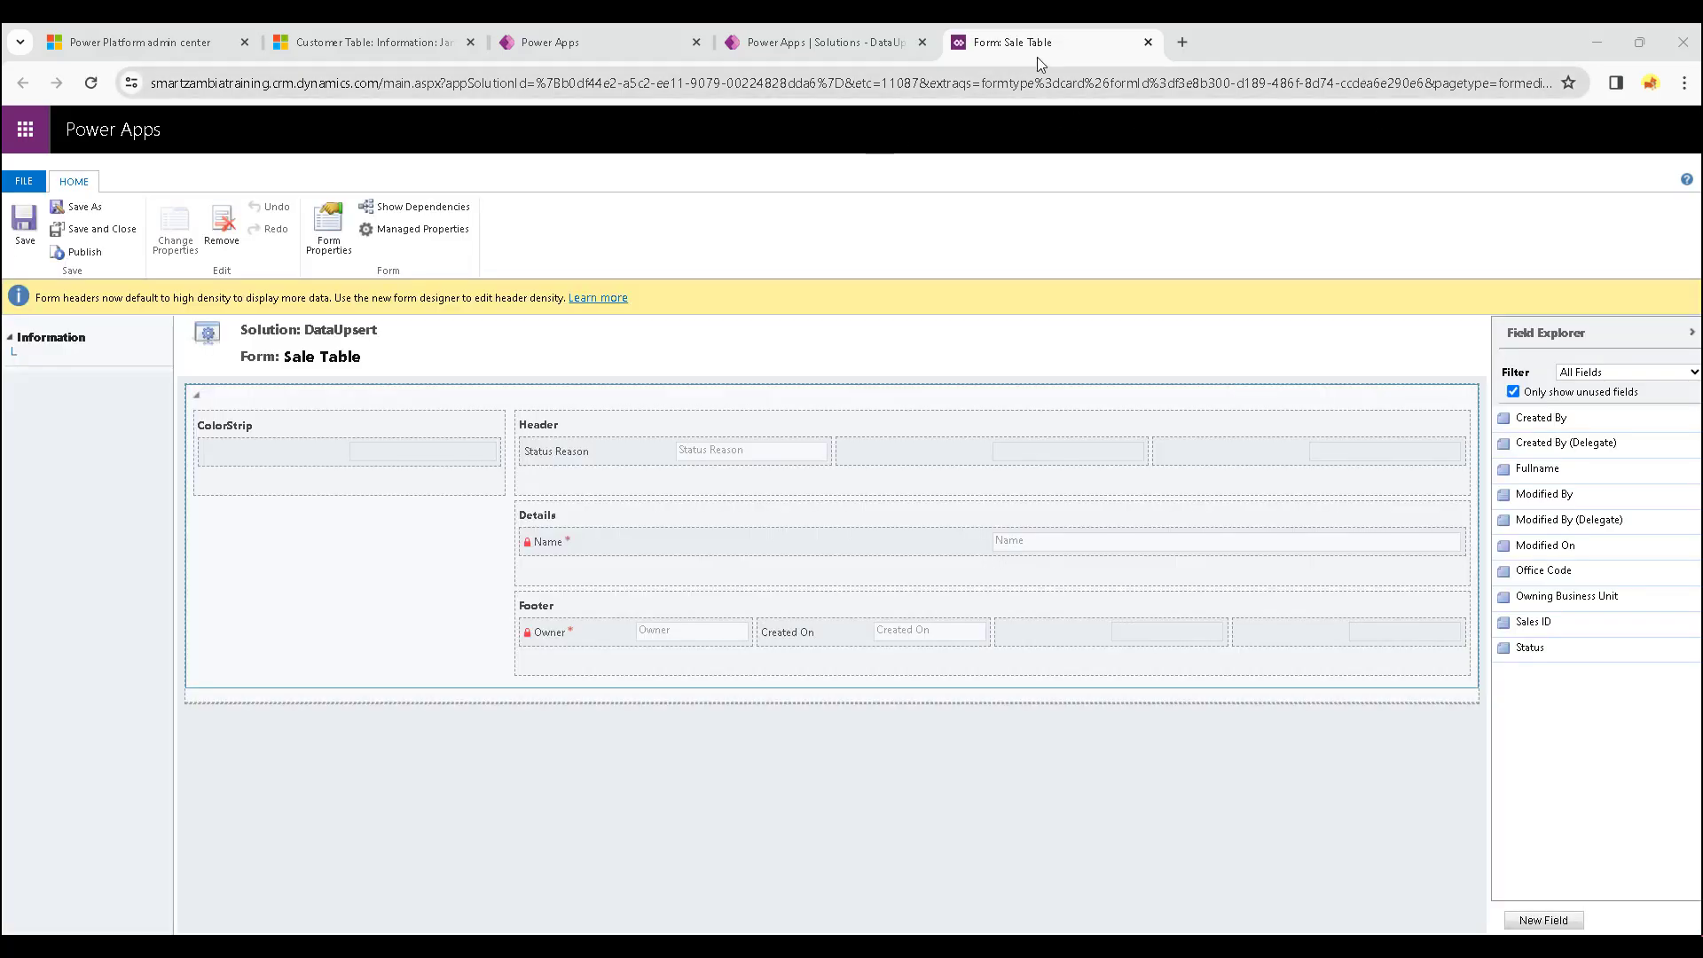
pyautogui.click(1149, 42)
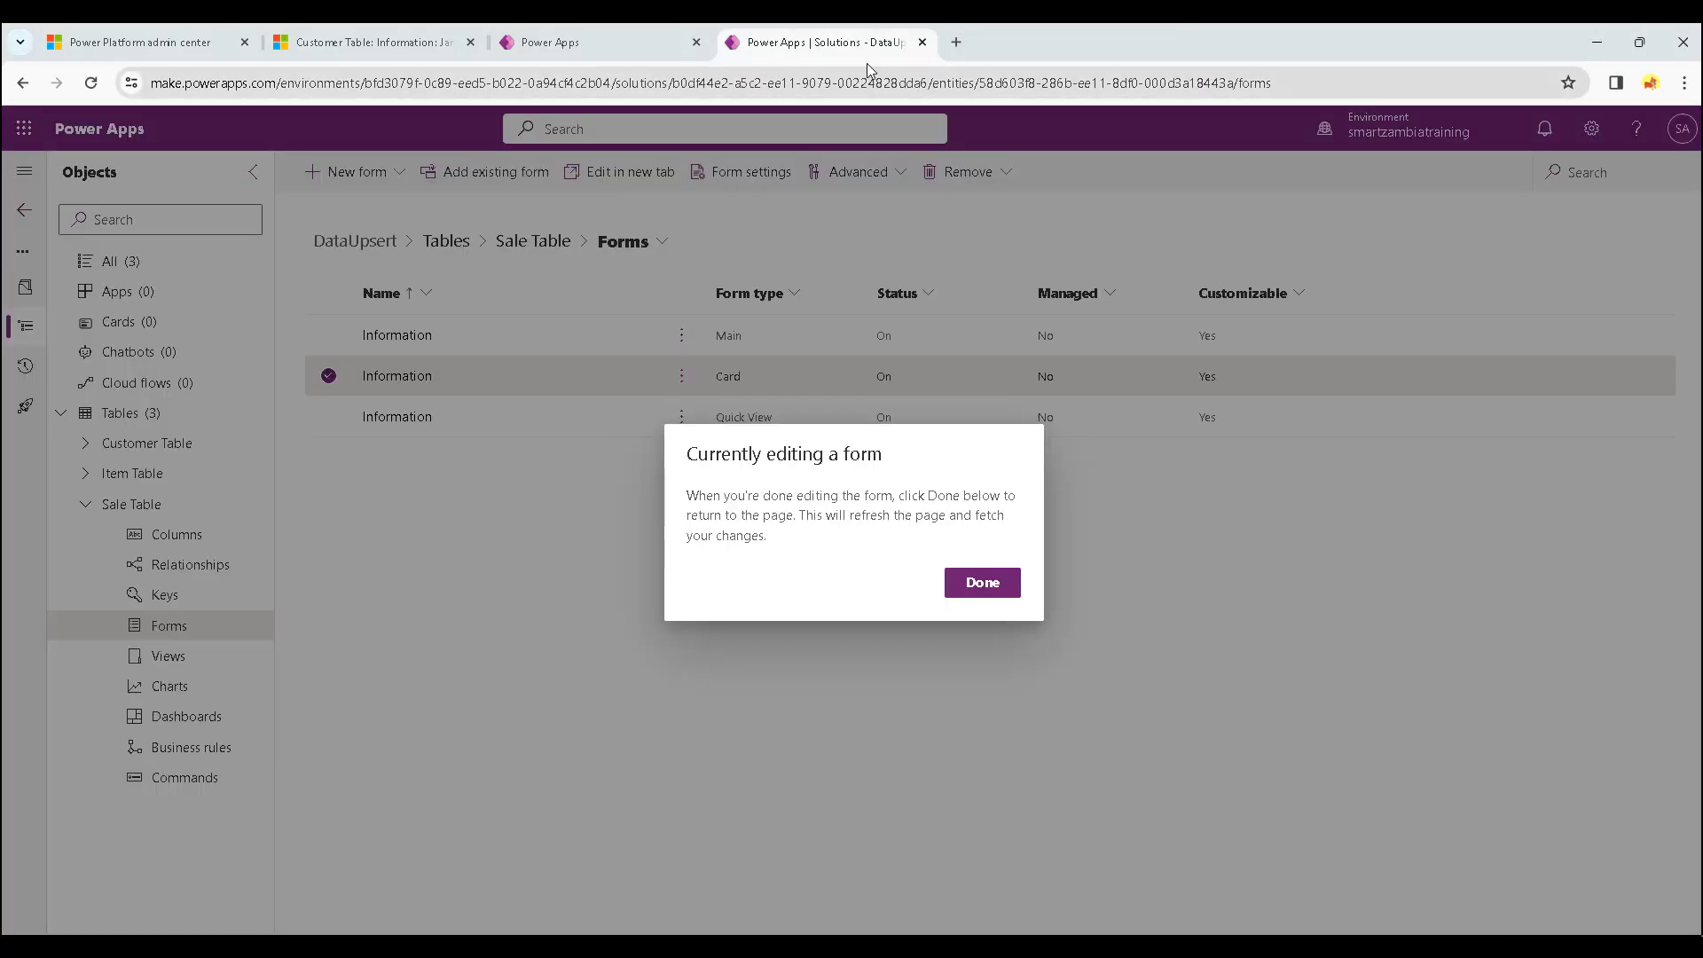
pyautogui.click(982, 584)
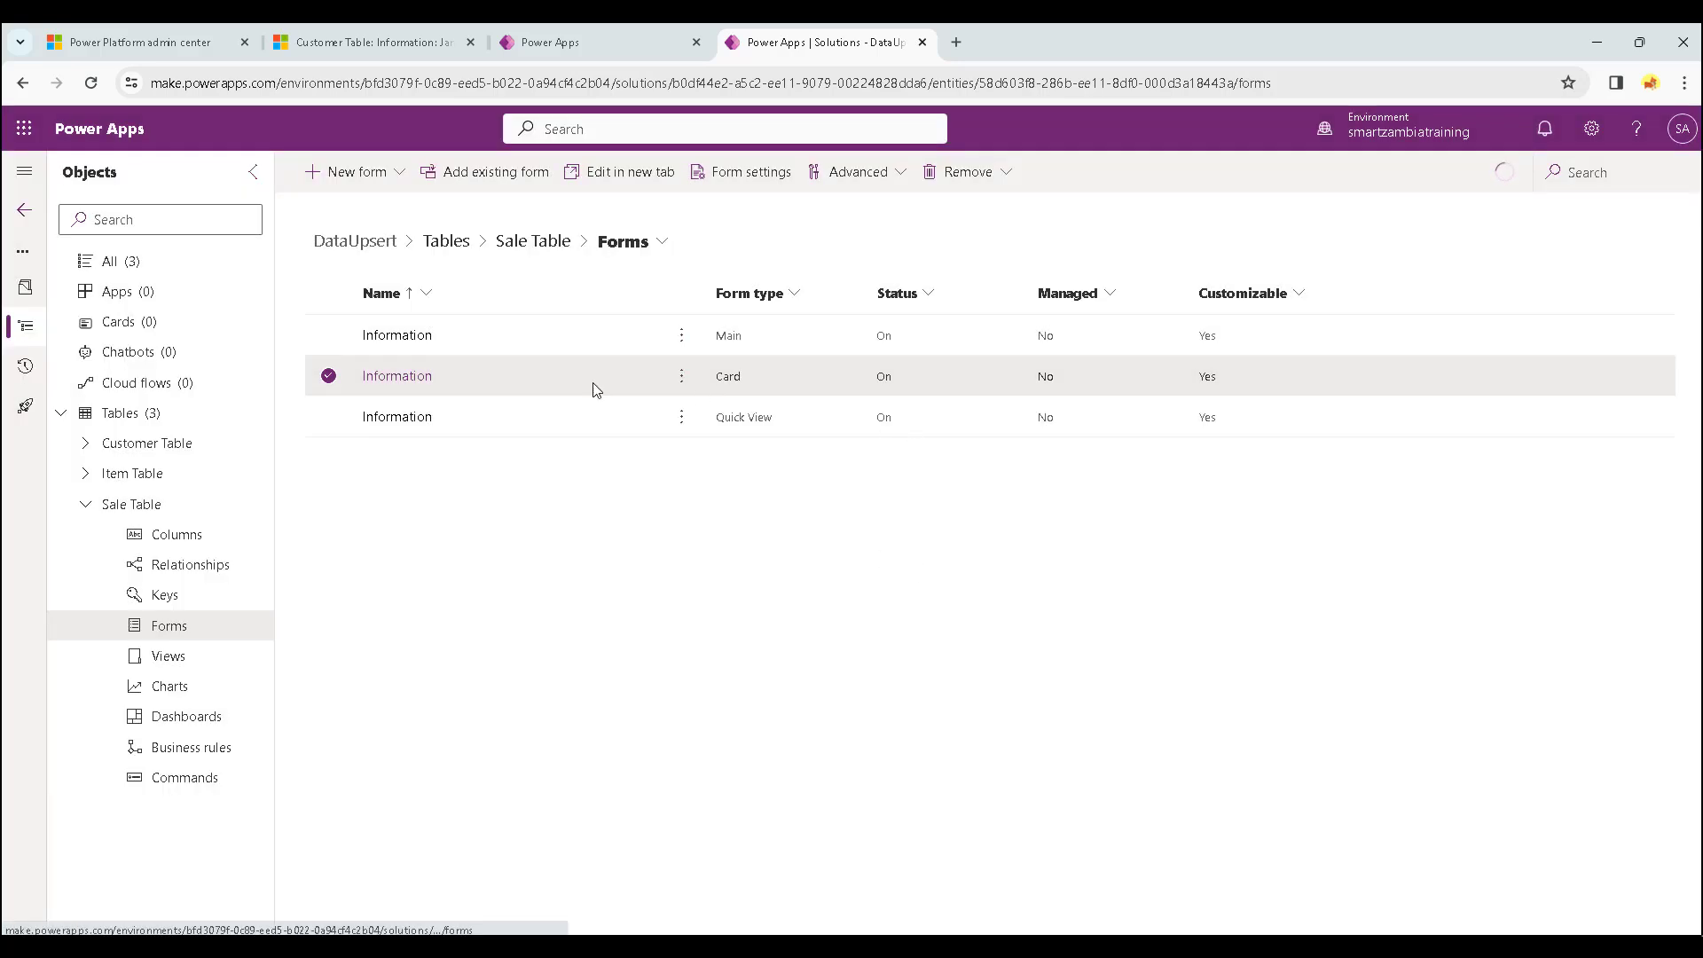
# Open the Sale Table's main Information form for editing and hide its Name field.
pyautogui.click(412, 343)
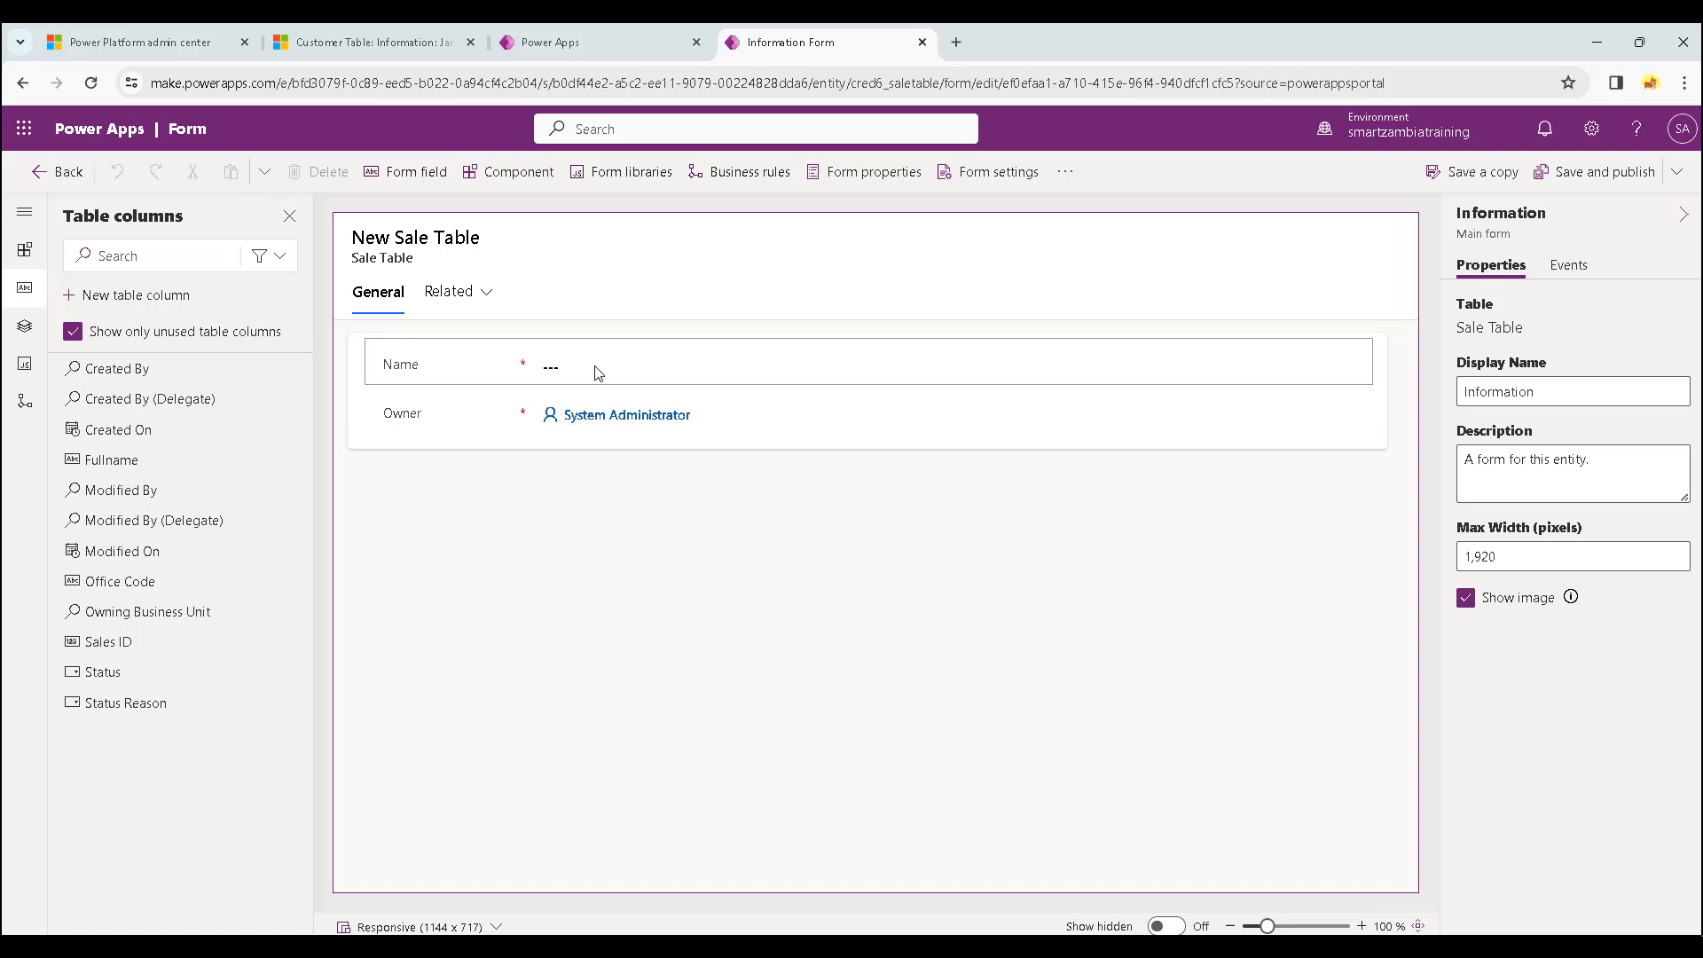
pyautogui.click(597, 371)
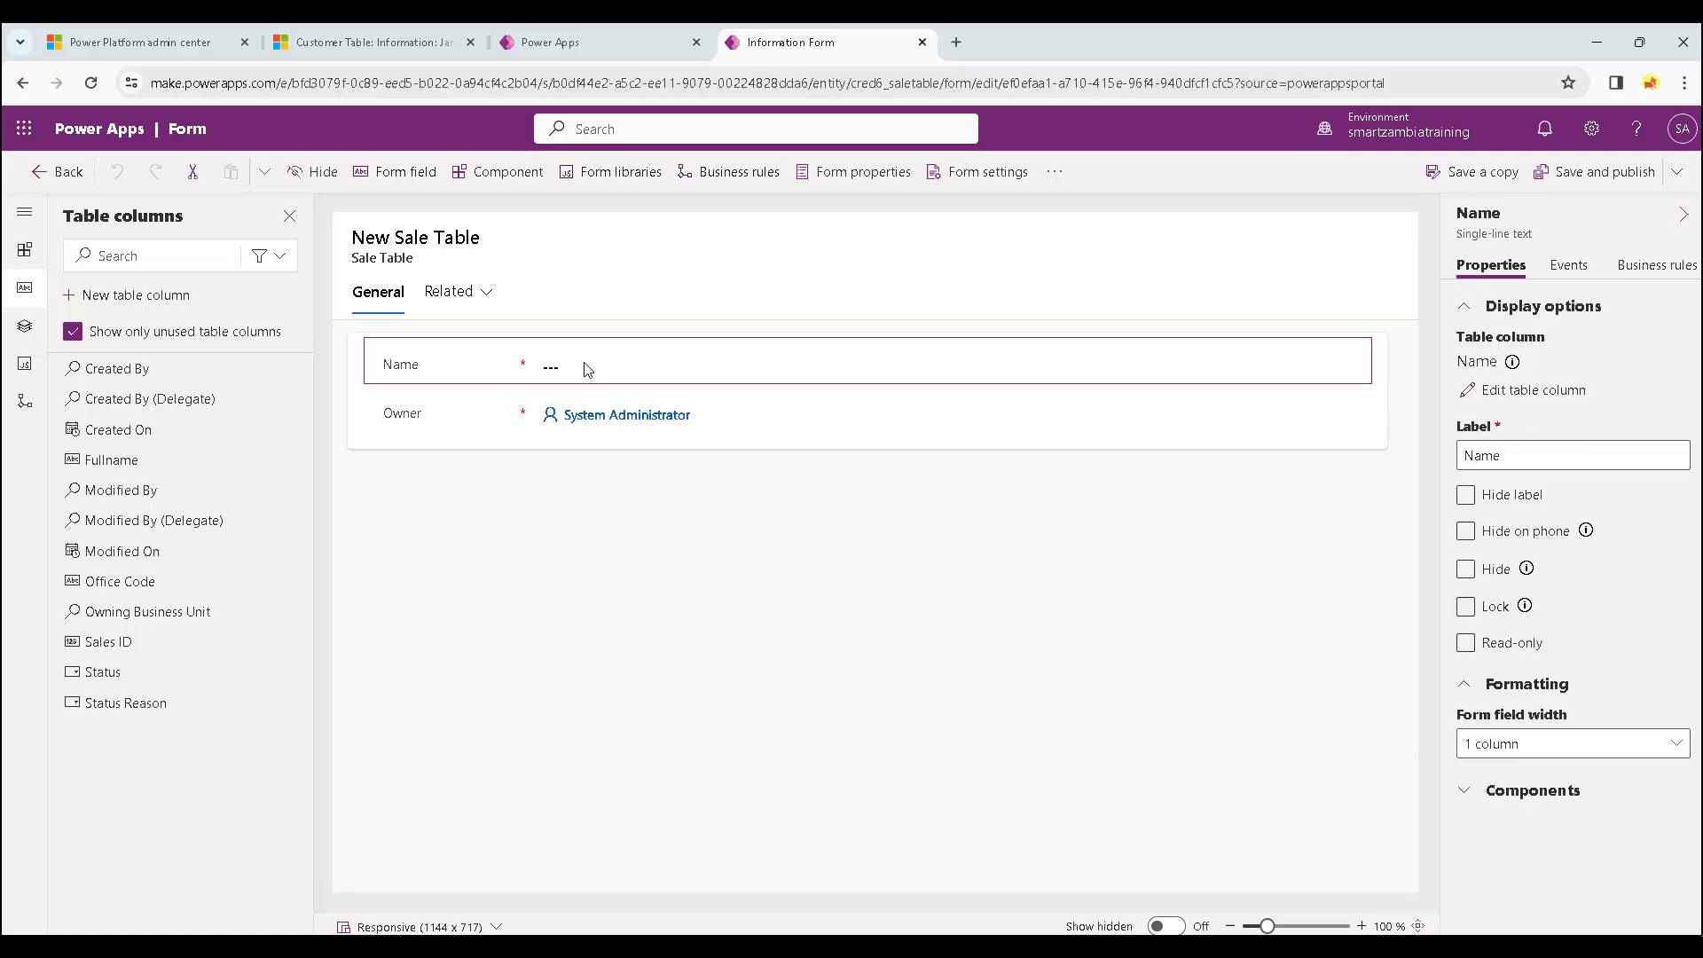
pyautogui.click(314, 174)
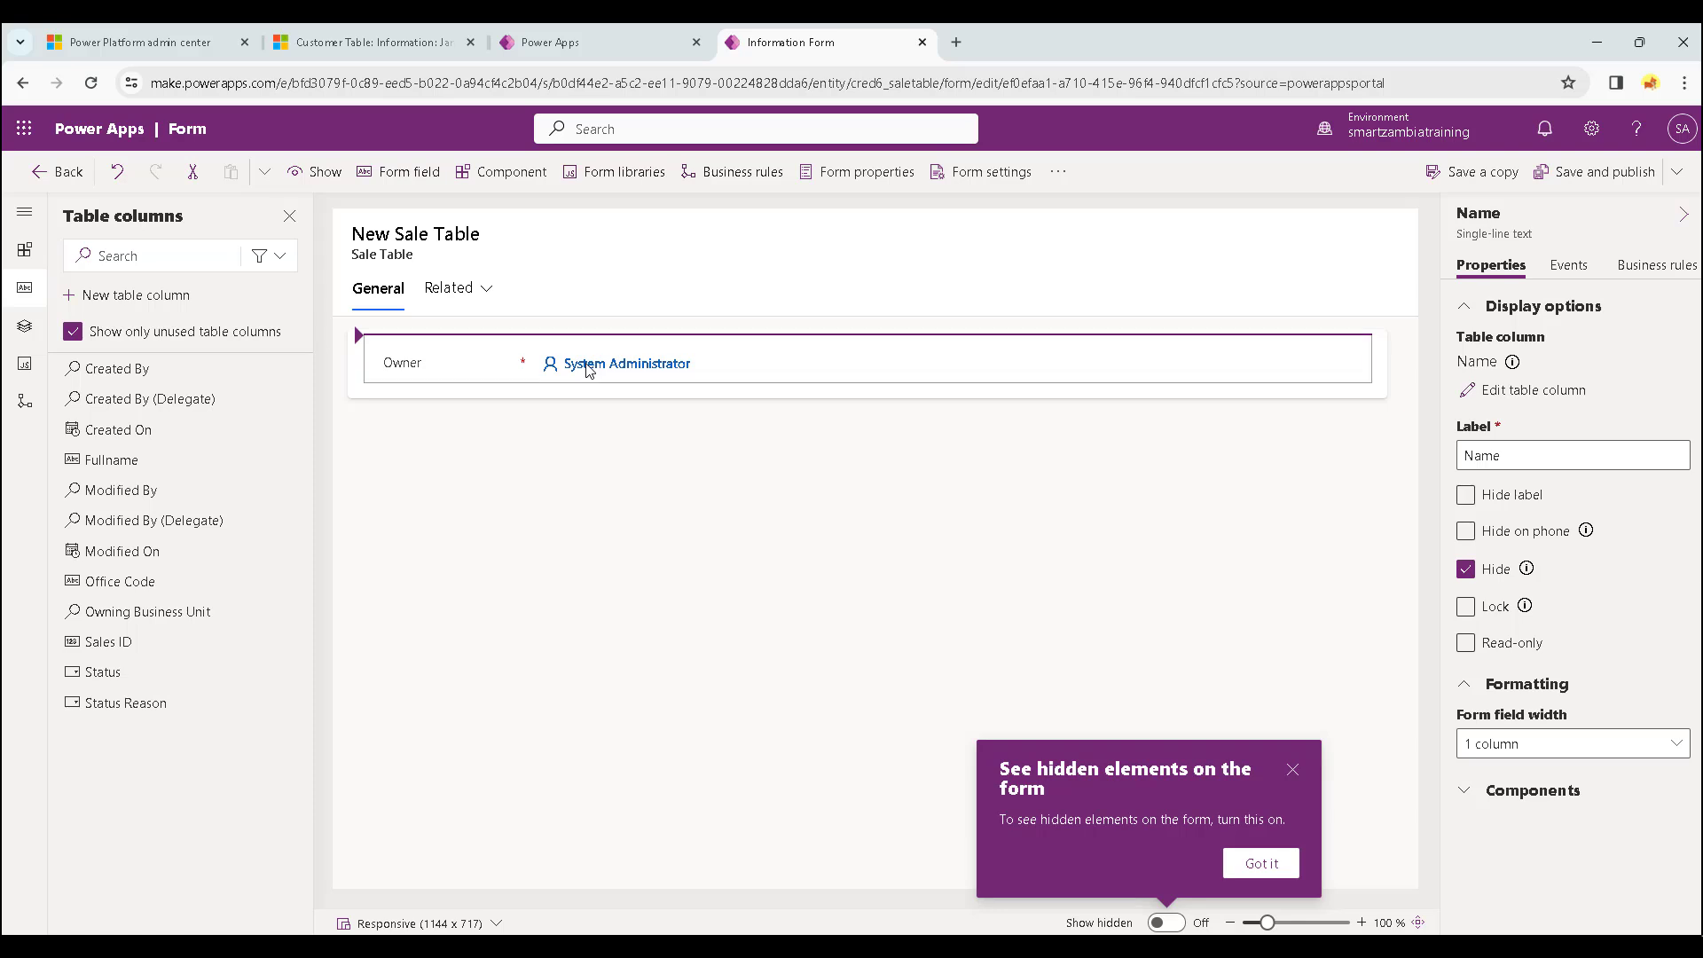
# Add the Fullname column above Owner on the Sale Table form and hide the Owner field.
pyautogui.click(587, 371)
pyautogui.moveTo(140, 463)
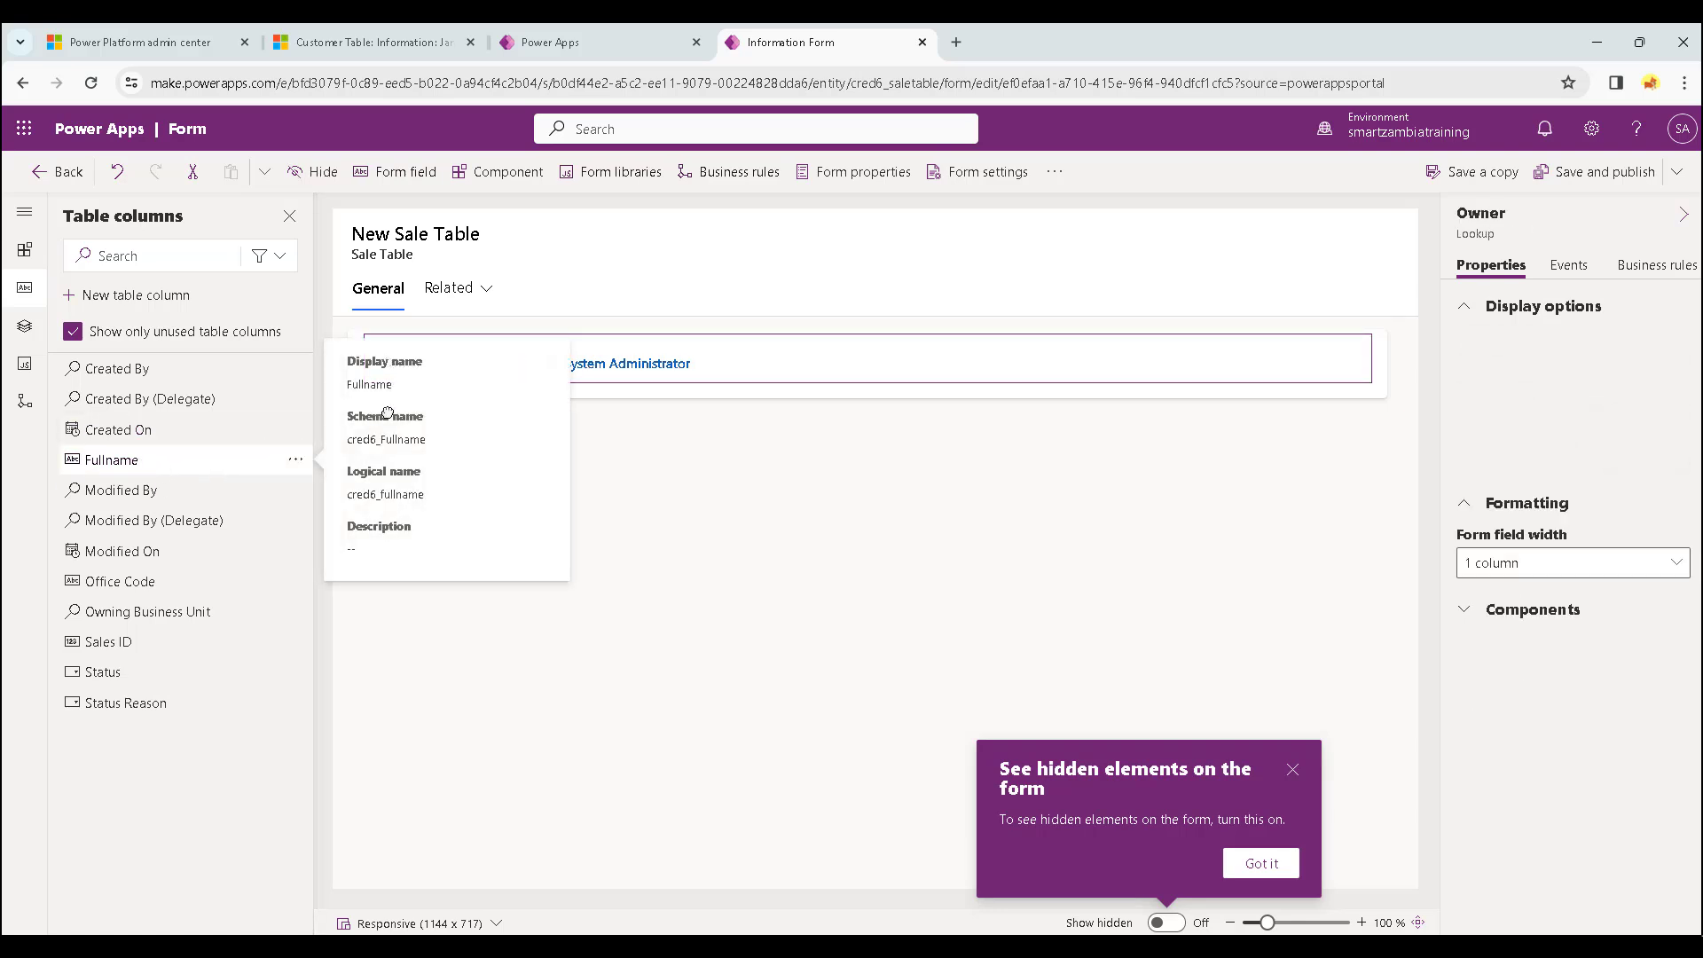
pyautogui.moveTo(388, 413)
pyautogui.mouseDown()
pyautogui.moveTo(574, 359)
pyautogui.moveTo(550, 359)
pyautogui.mouseUp()
pyautogui.click(551, 411)
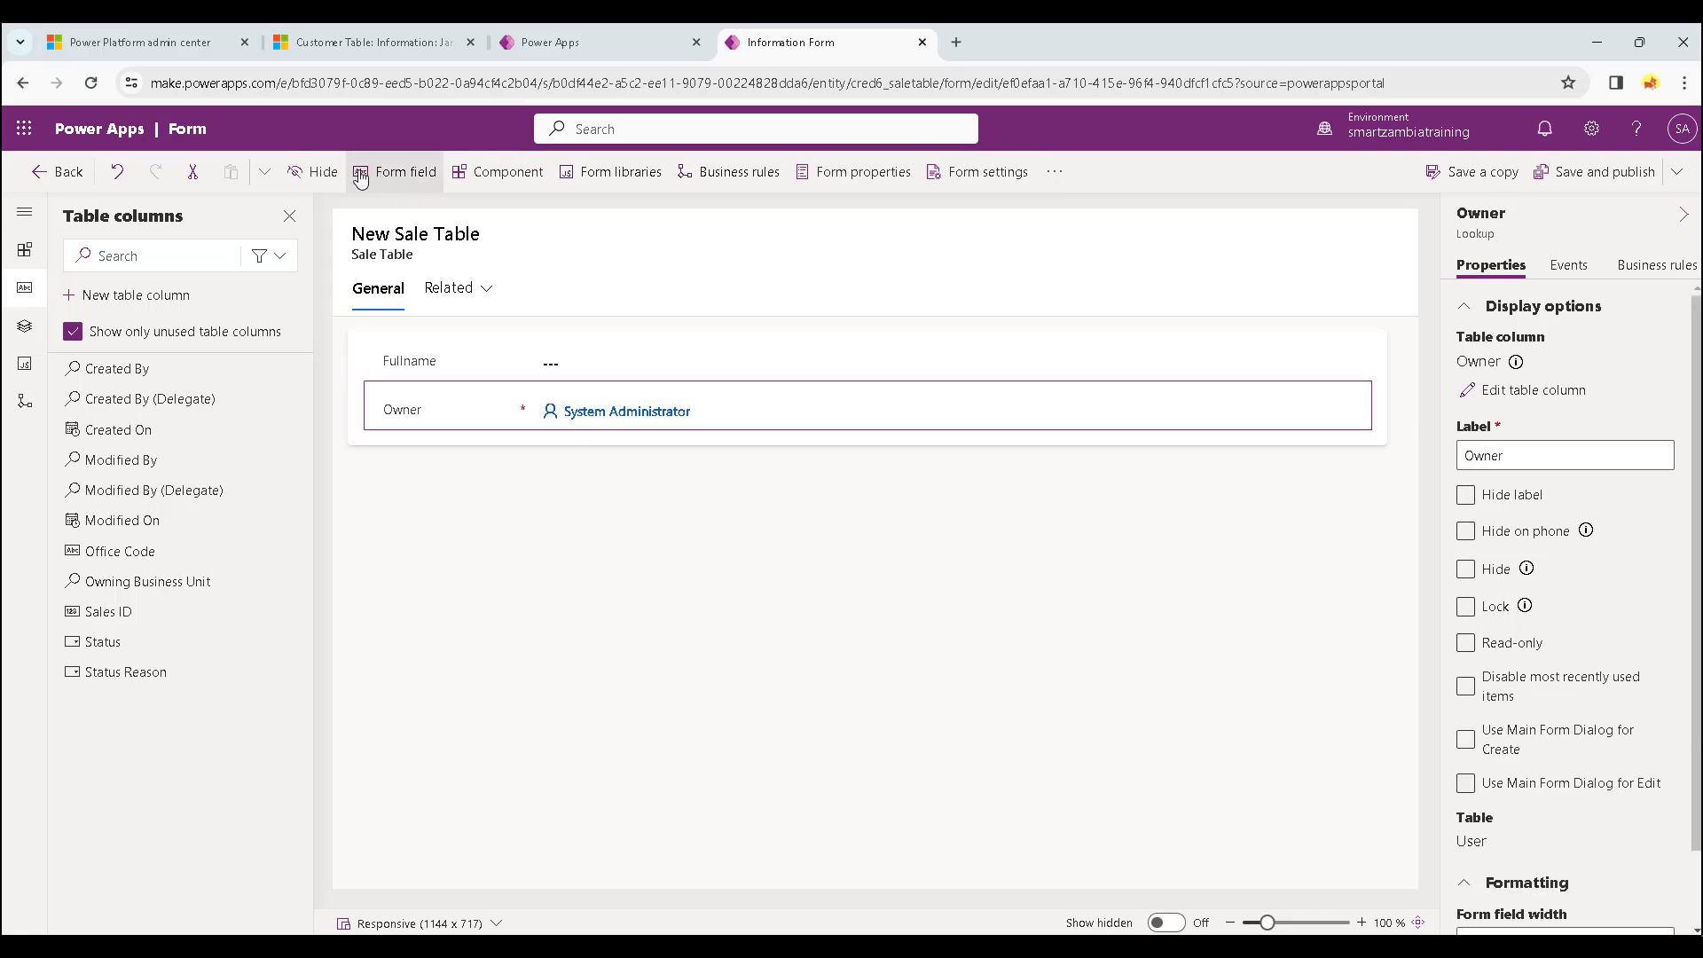
pyautogui.click(315, 171)
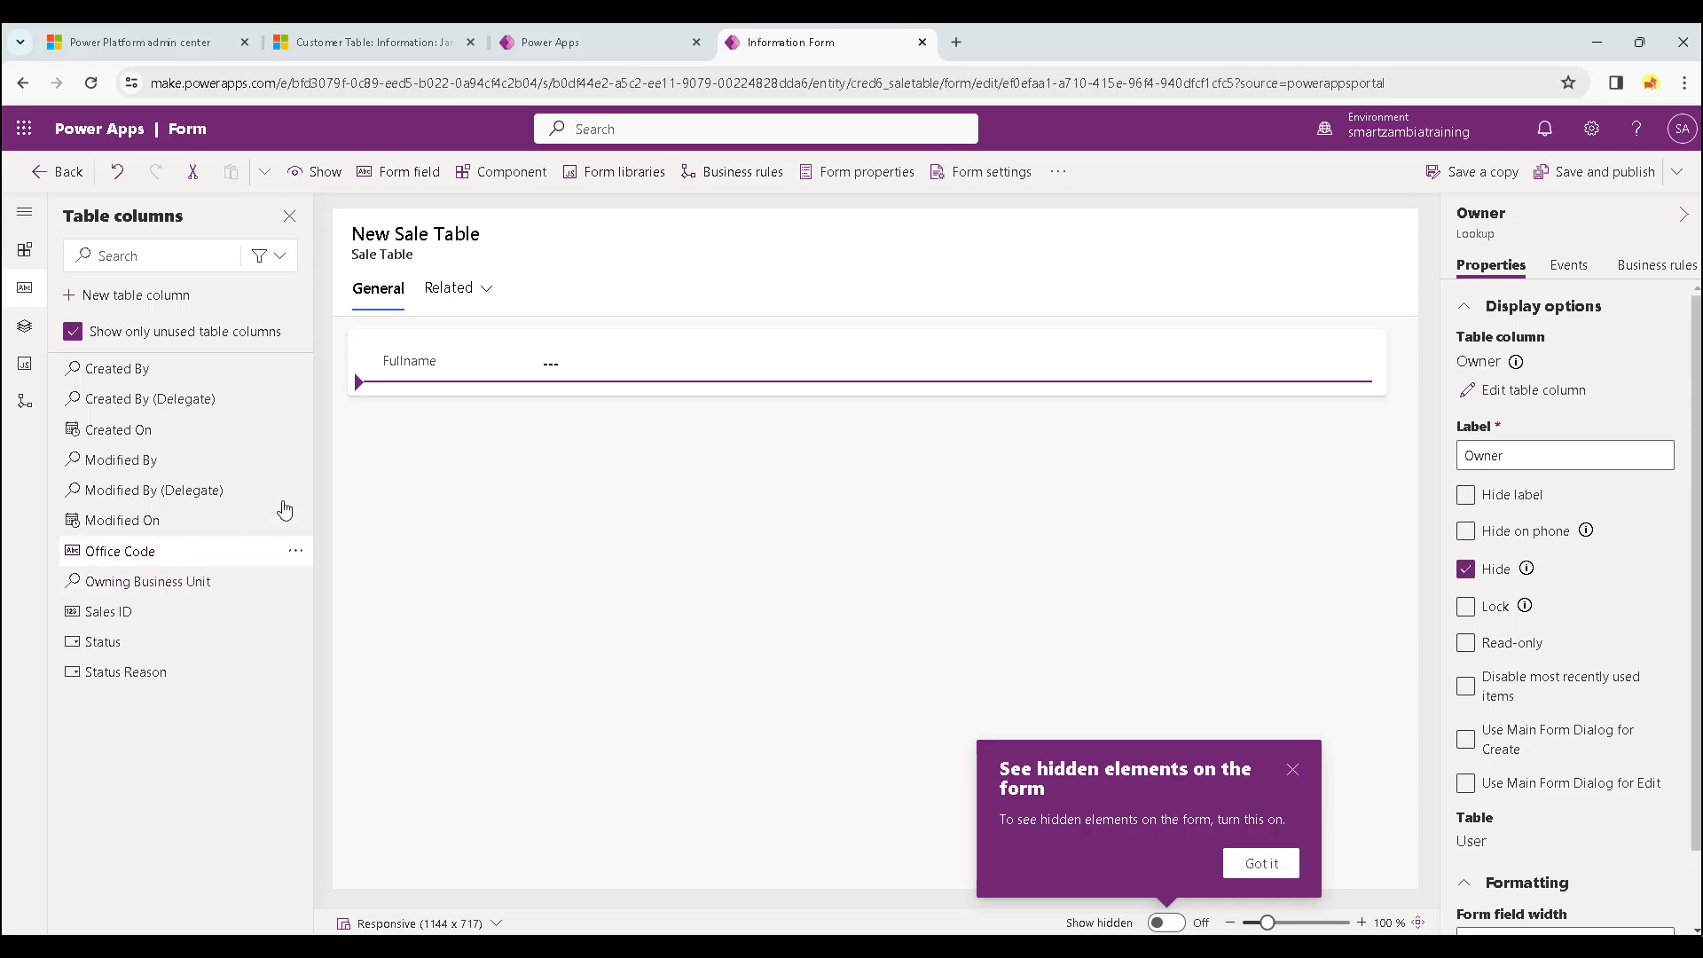
# Add the Office Code and Sales ID columns below Fullname, and save and publish the Sale Table form.
pyautogui.moveTo(222, 551); pyautogui.dragTo(497, 399)
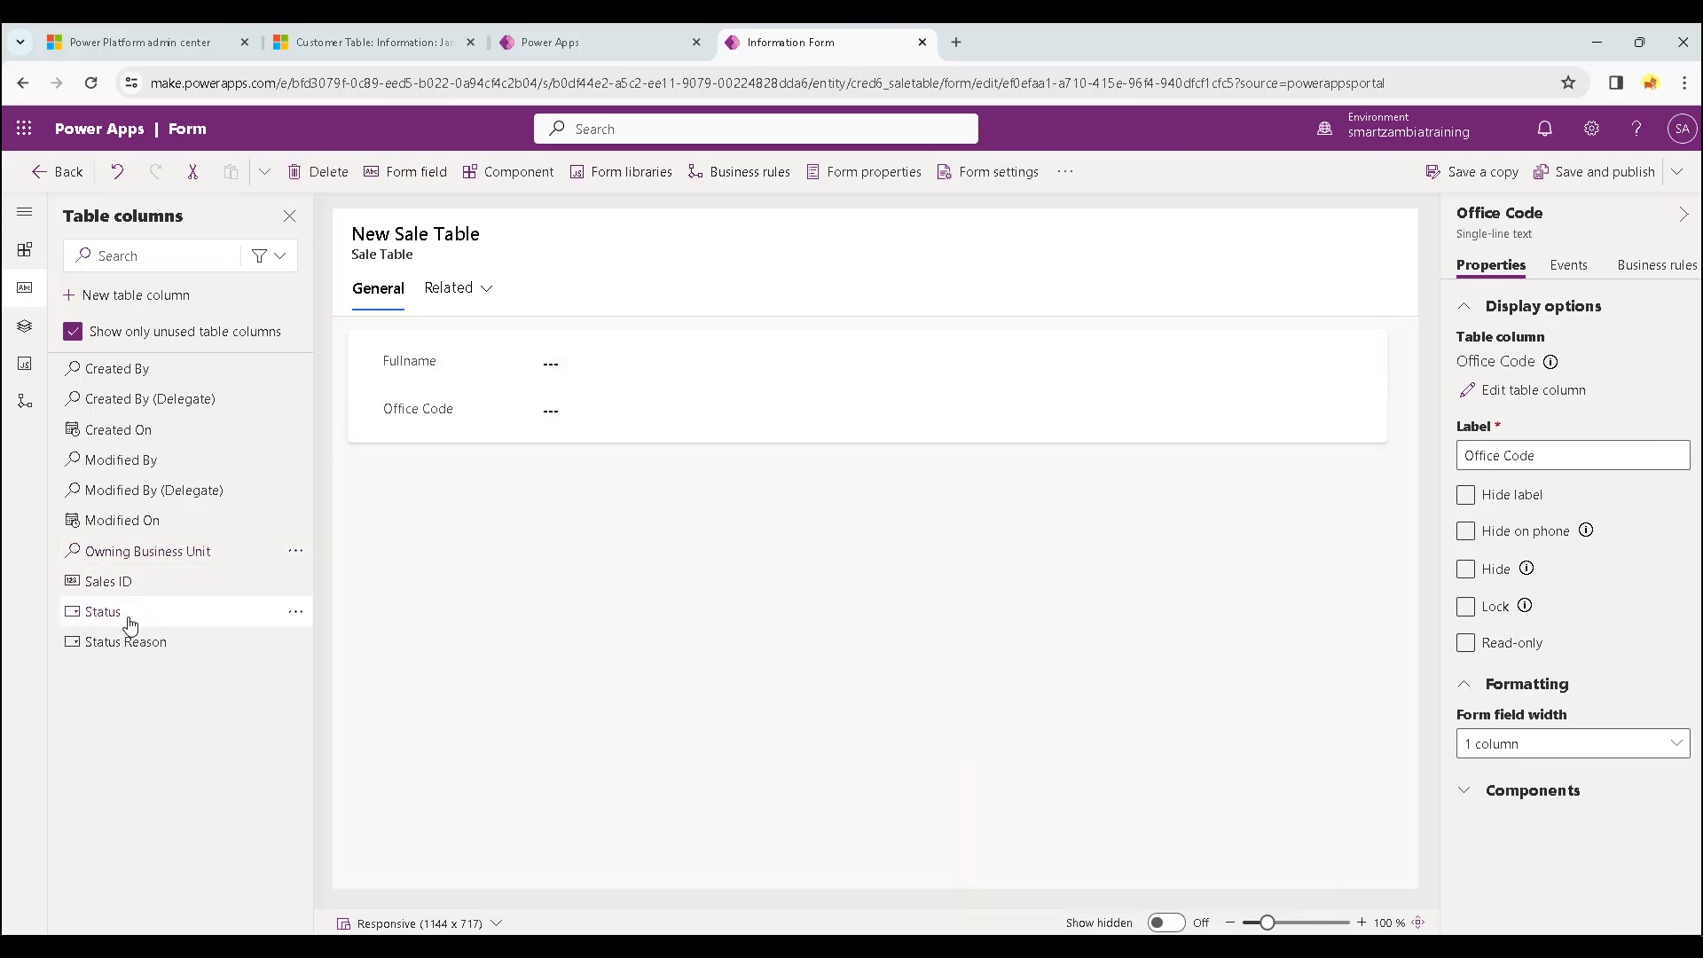
pyautogui.moveTo(125, 584); pyautogui.dragTo(454, 437)
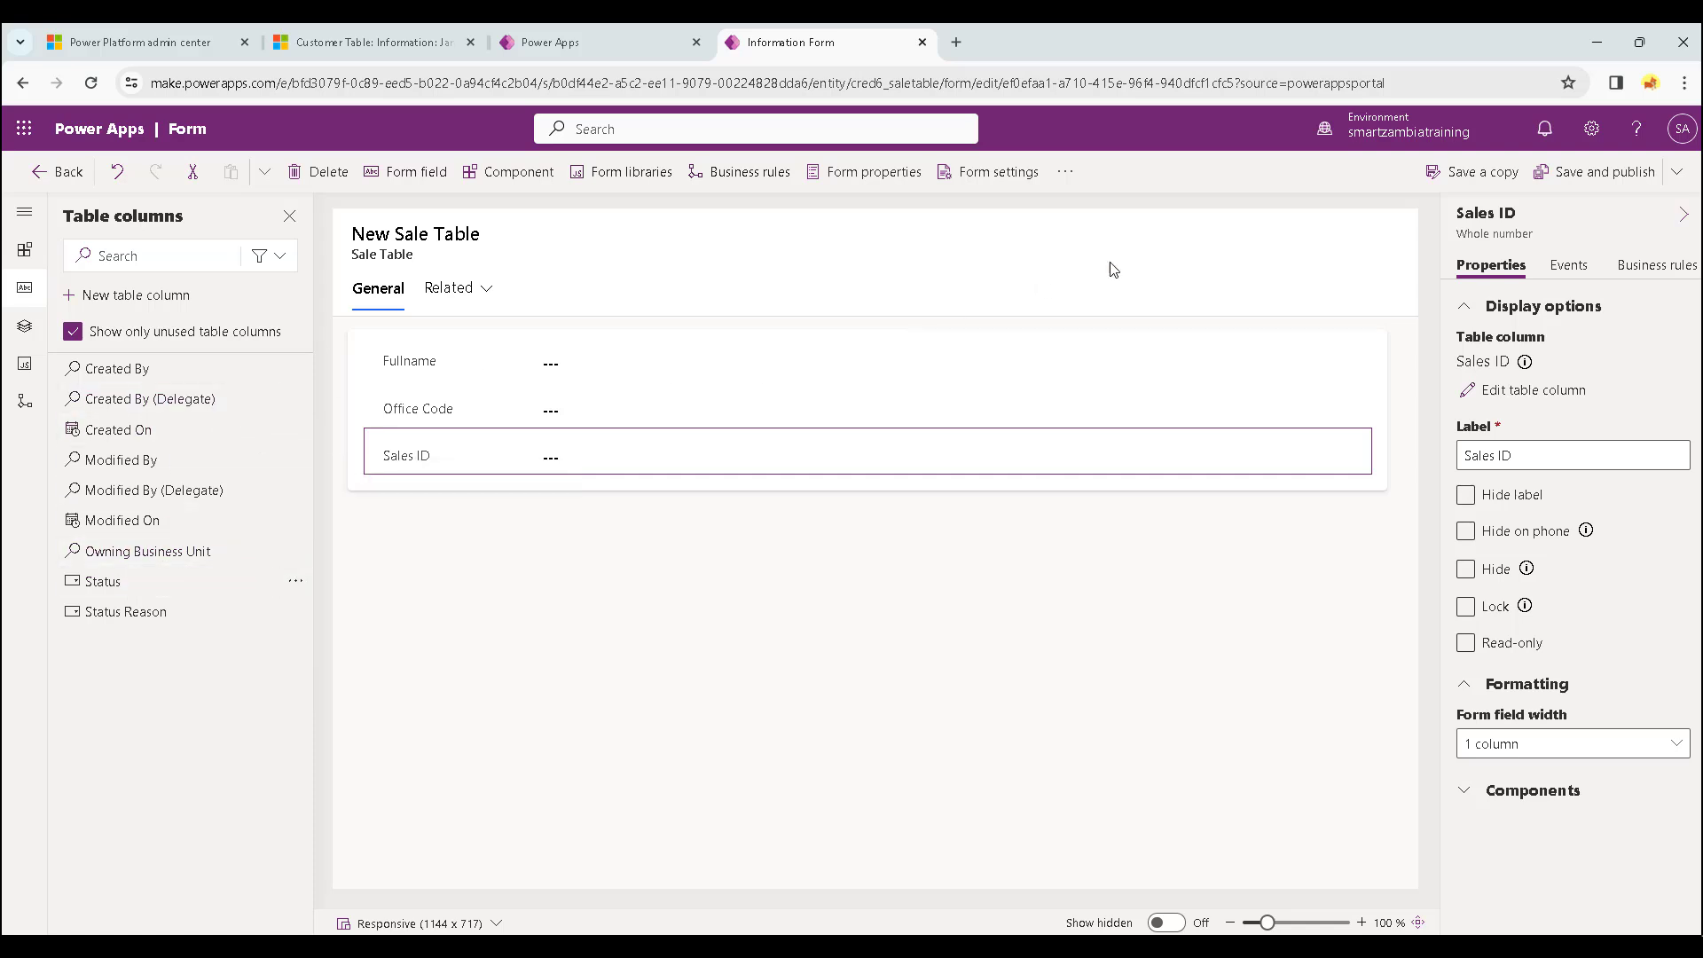
pyautogui.click(1578, 178)
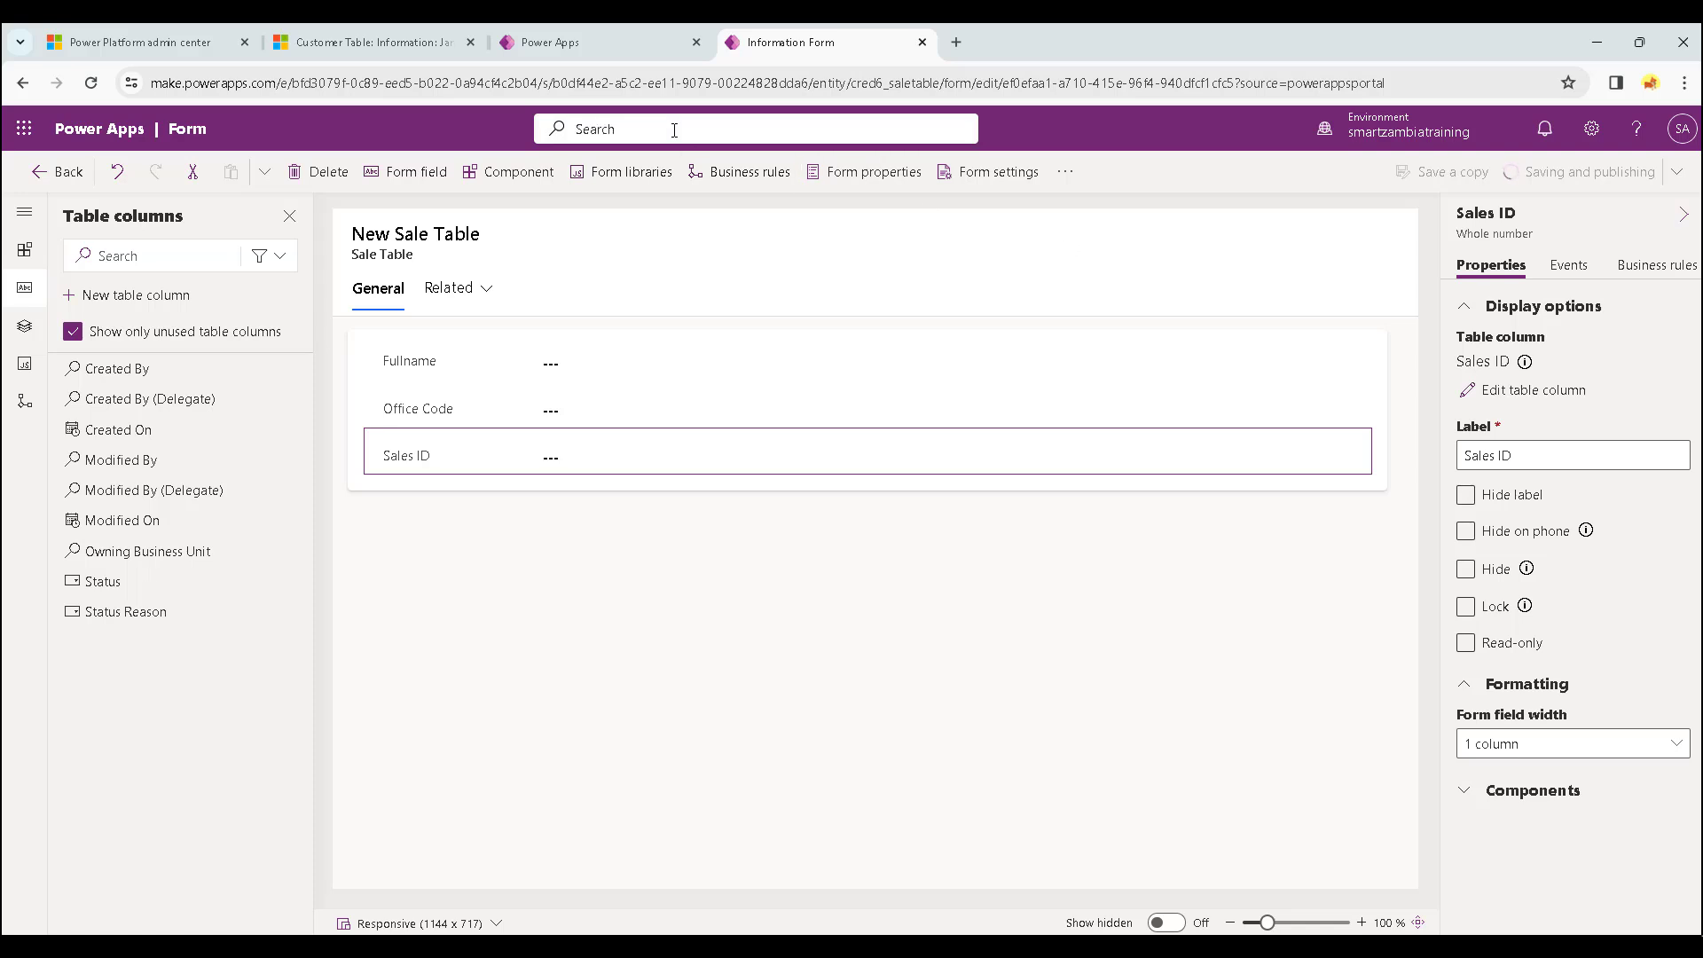
# Examine the created, updated and failed rows of the latest run in the Customer table ID inflow dataflow's refresh history.
pyautogui.click(608, 41)
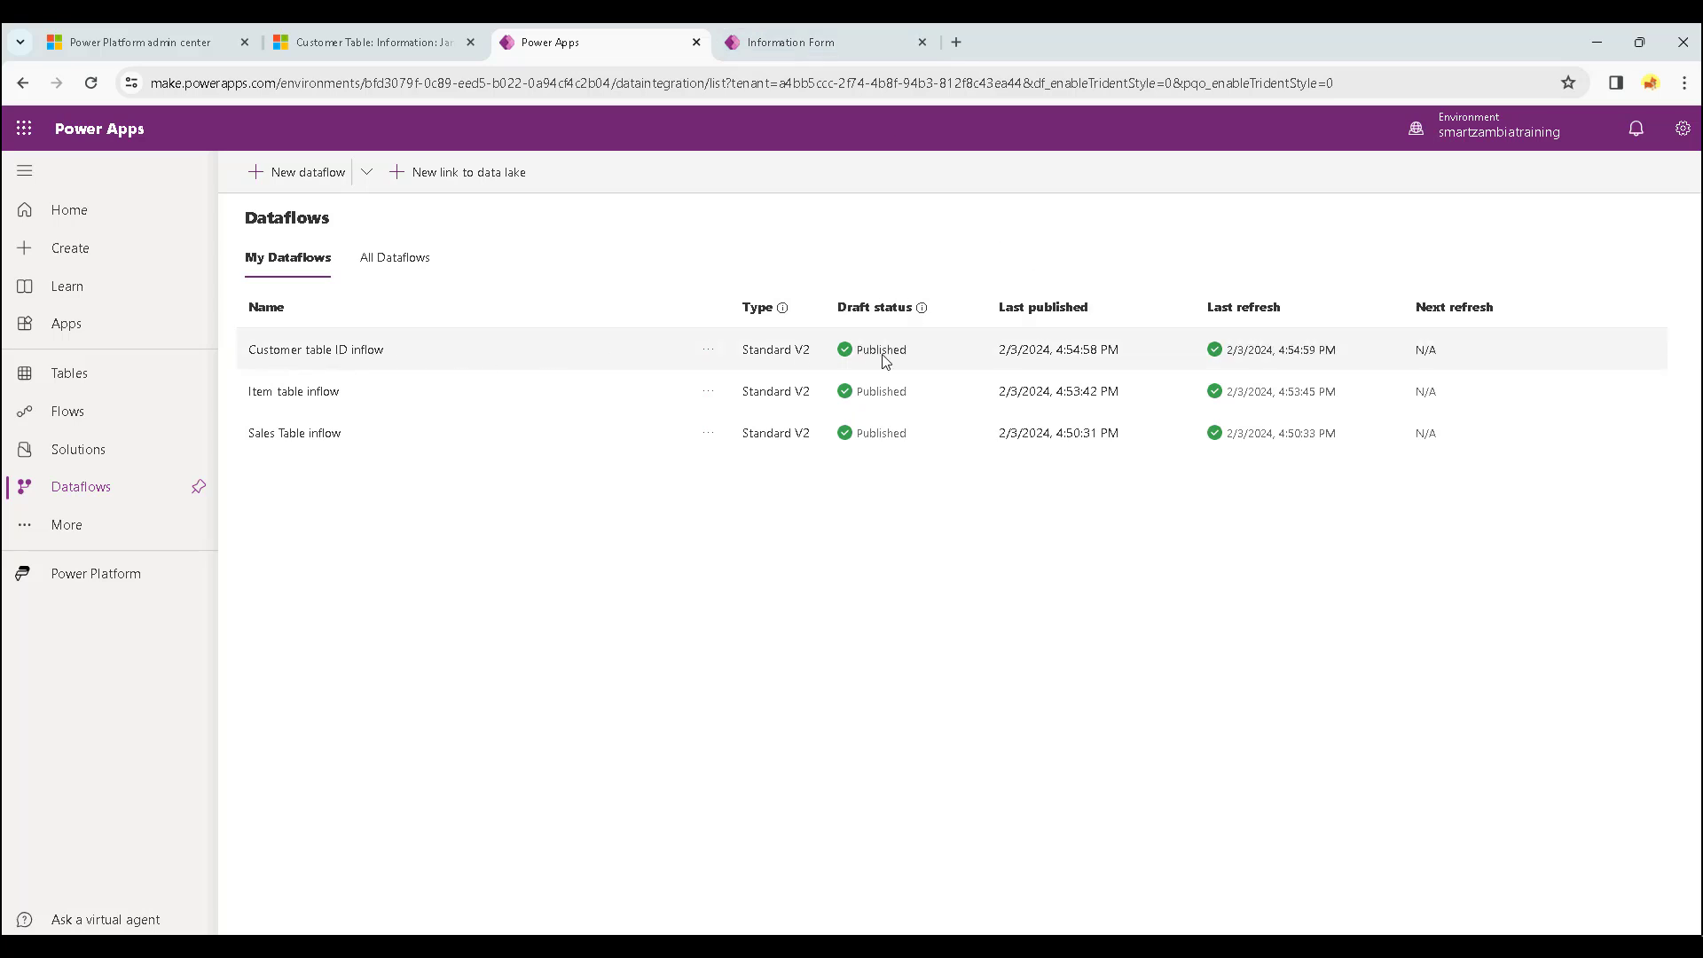
pyautogui.click(708, 351)
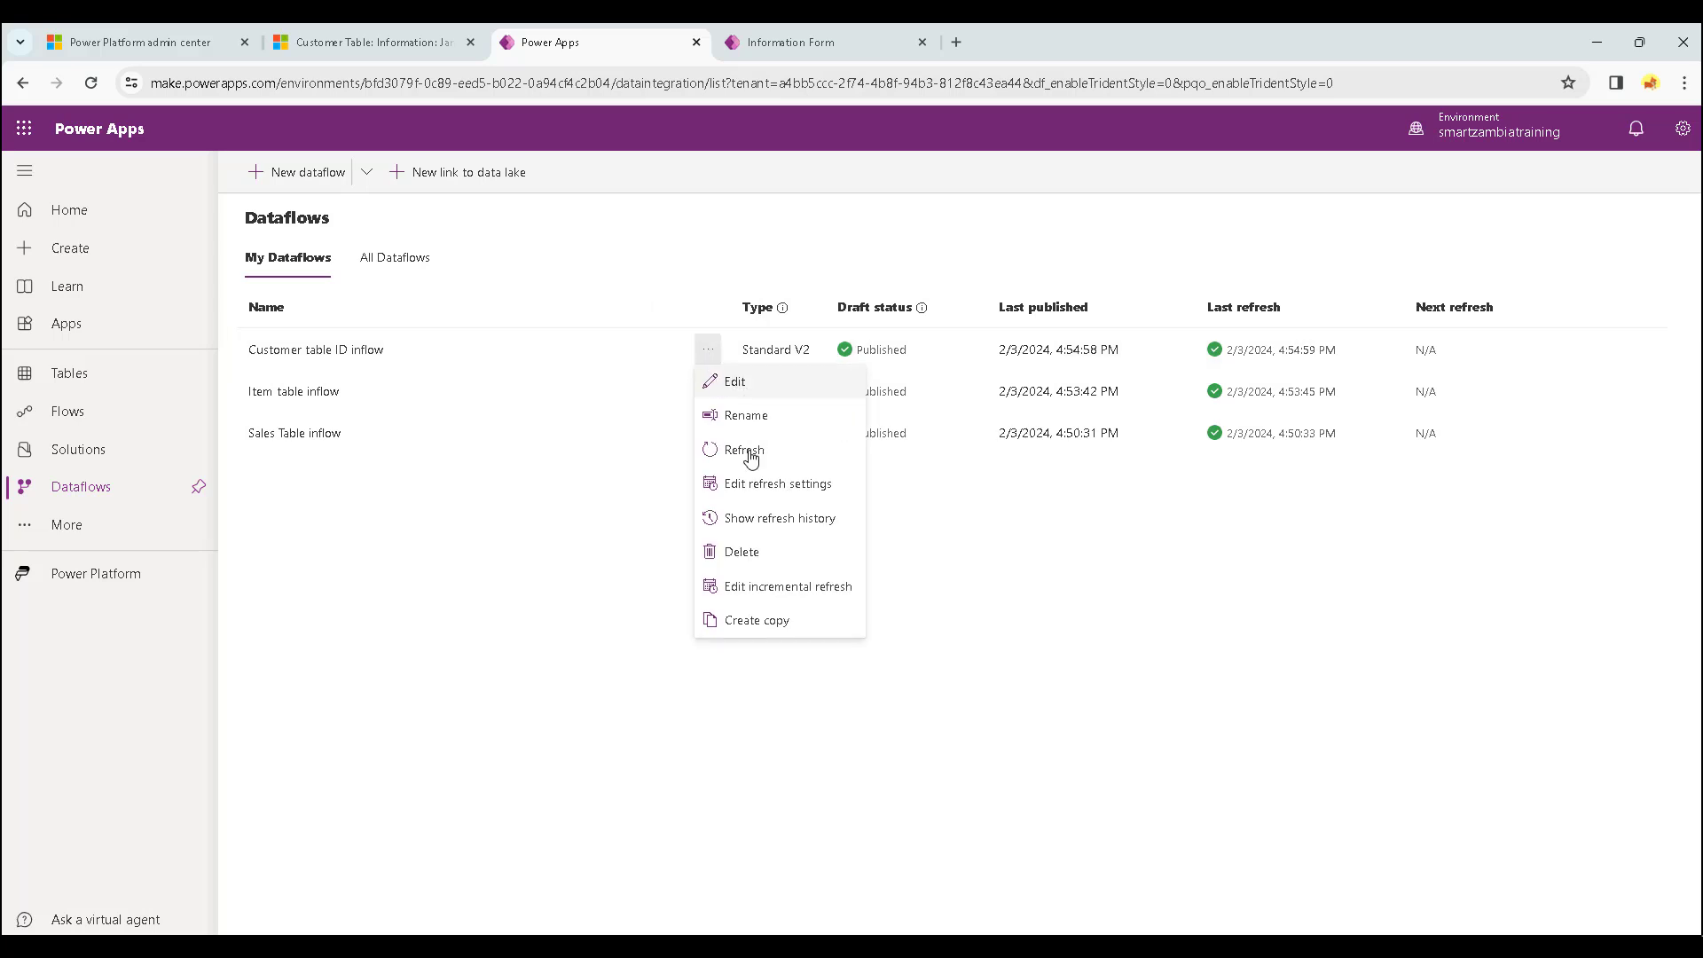
pyautogui.click(771, 525)
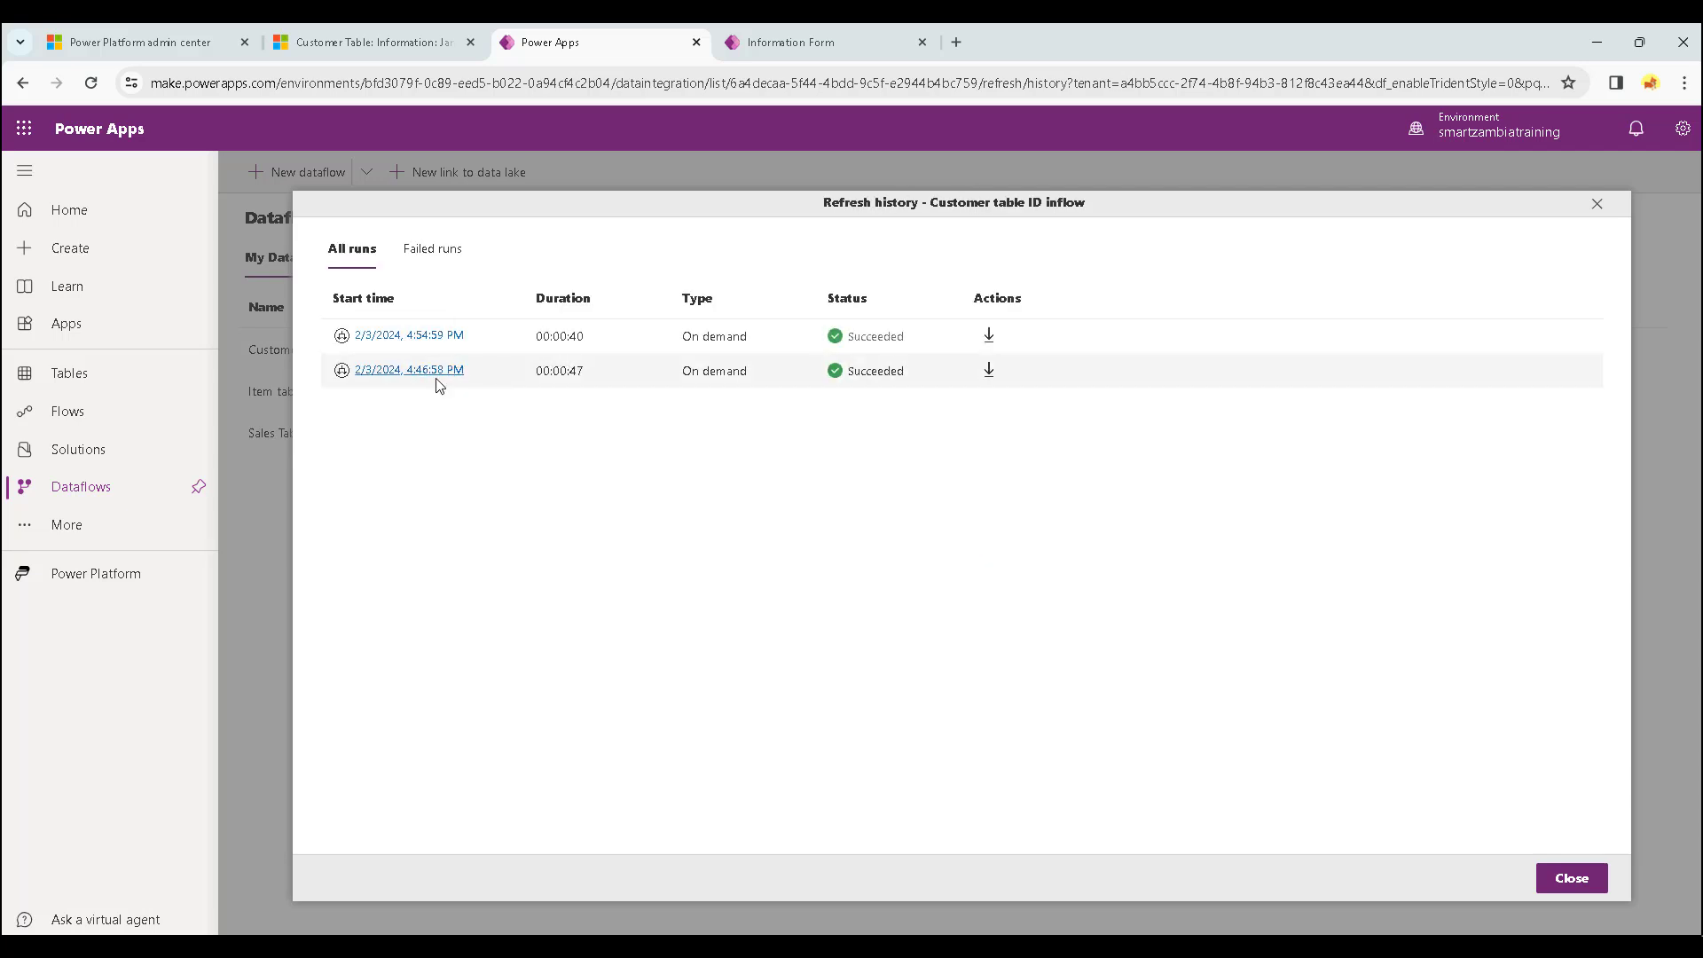
pyautogui.click(413, 336)
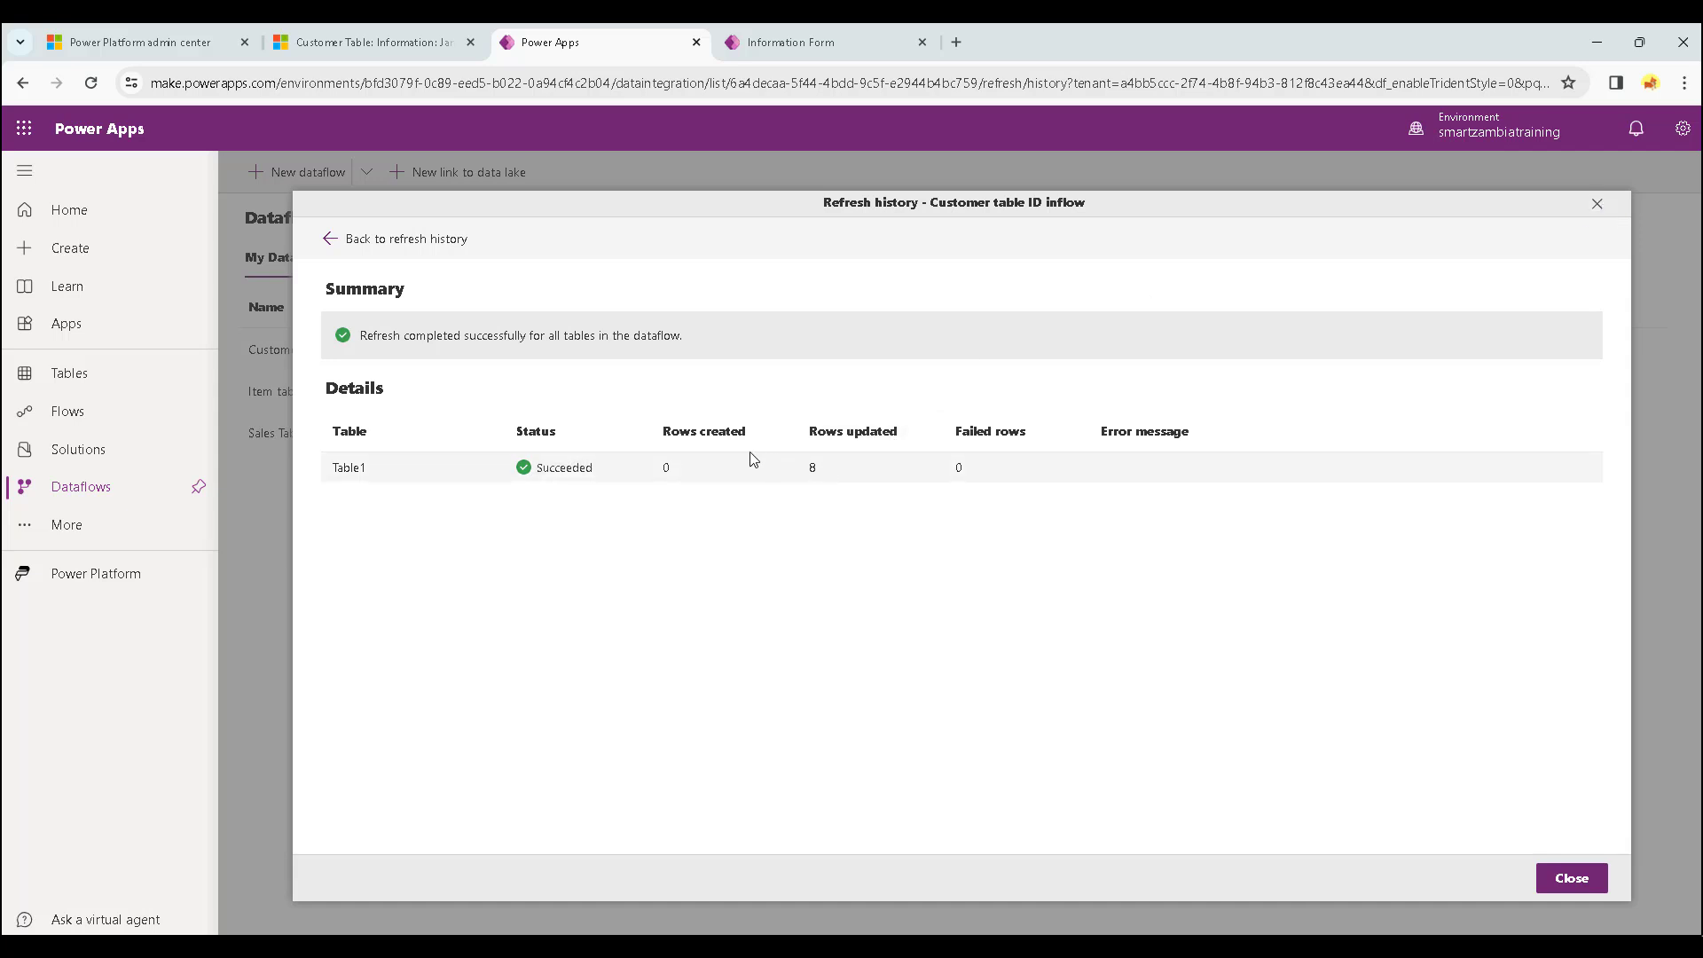
pyautogui.click(1599, 206)
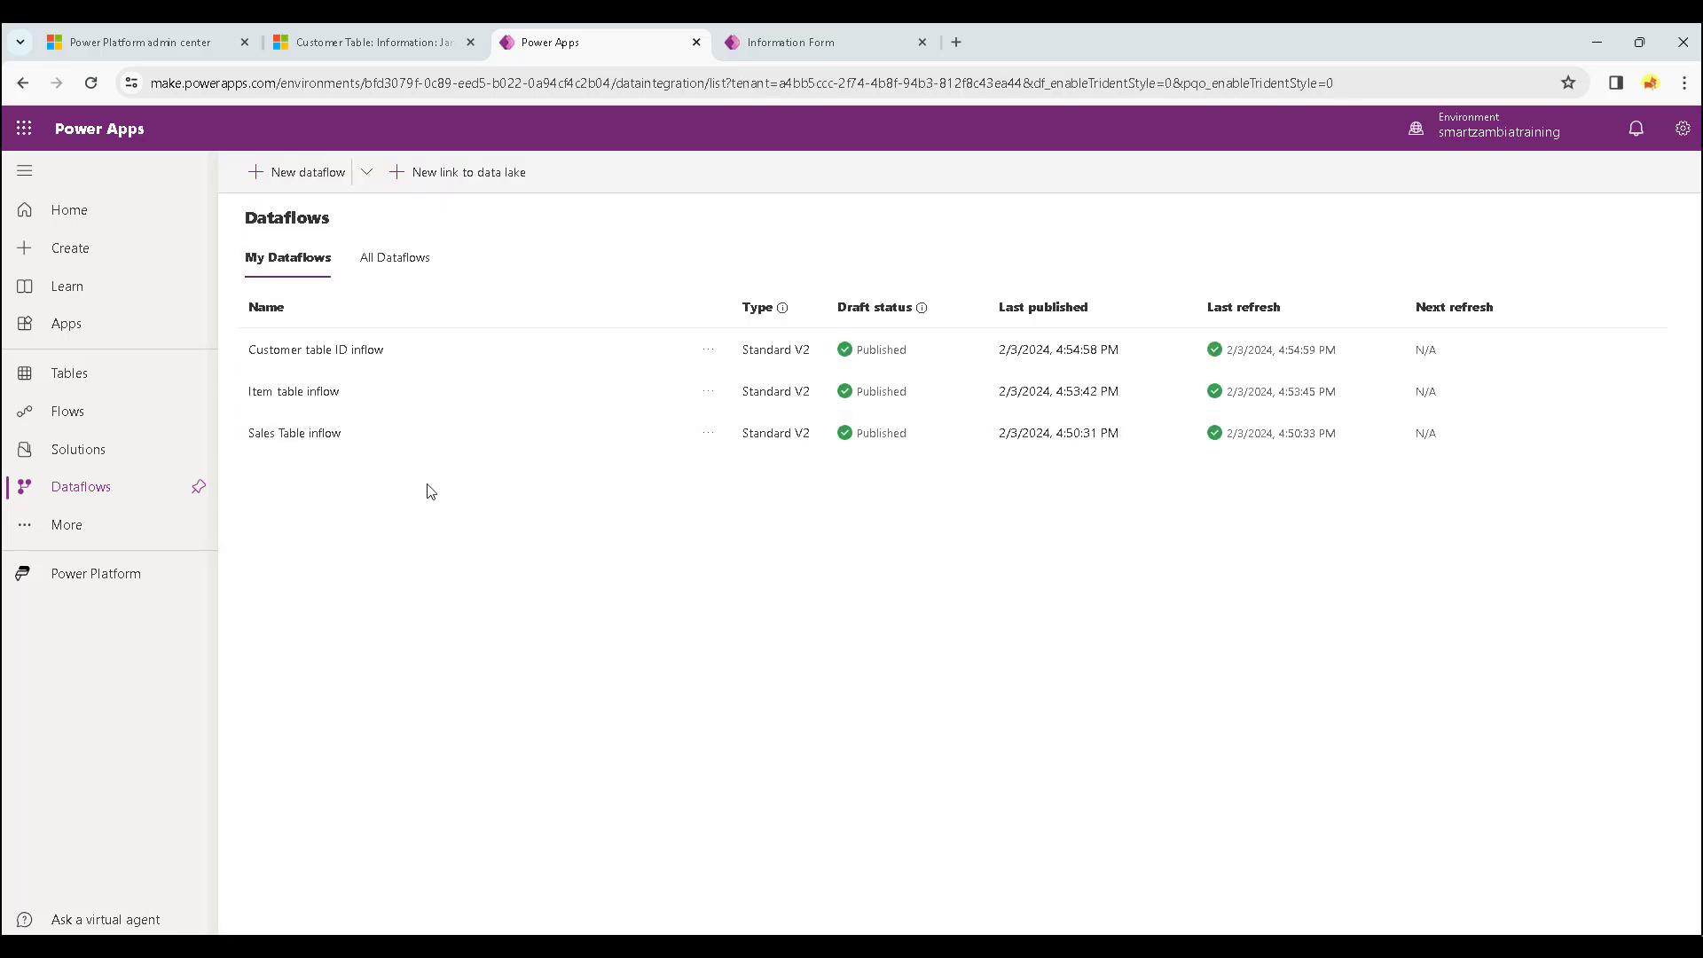
# Examine the row details of the earlier Customer table ID inflow run for comparison, and close the refresh history.
pyautogui.click(715, 349)
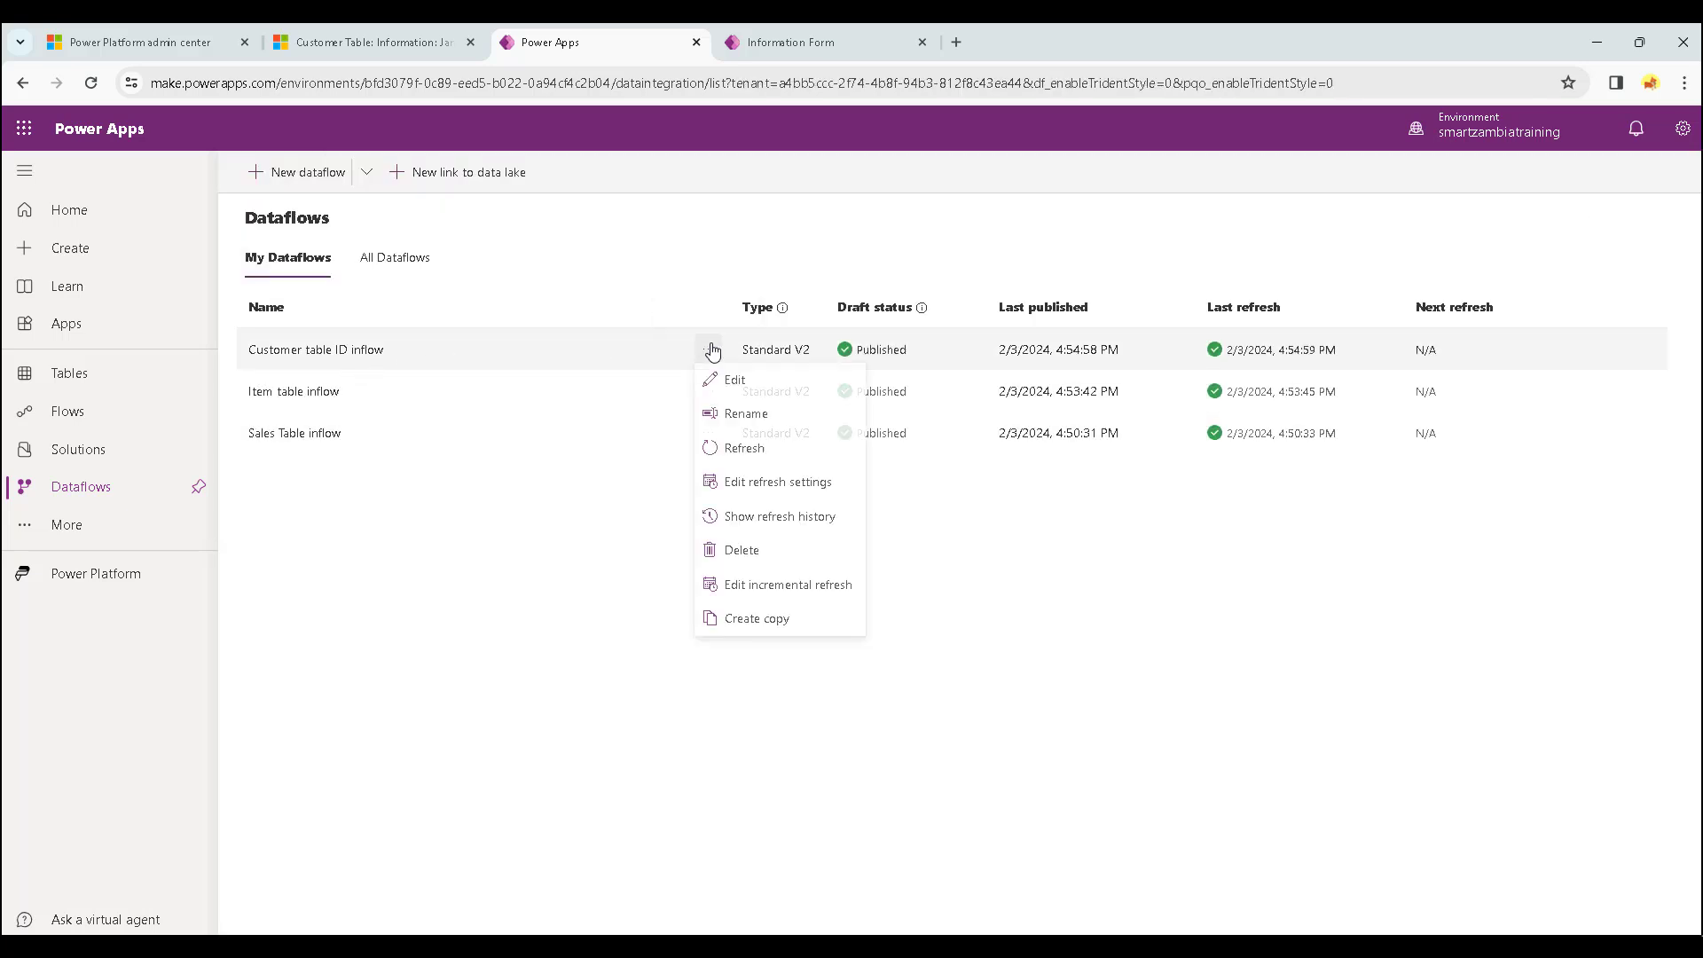
pyautogui.click(760, 522)
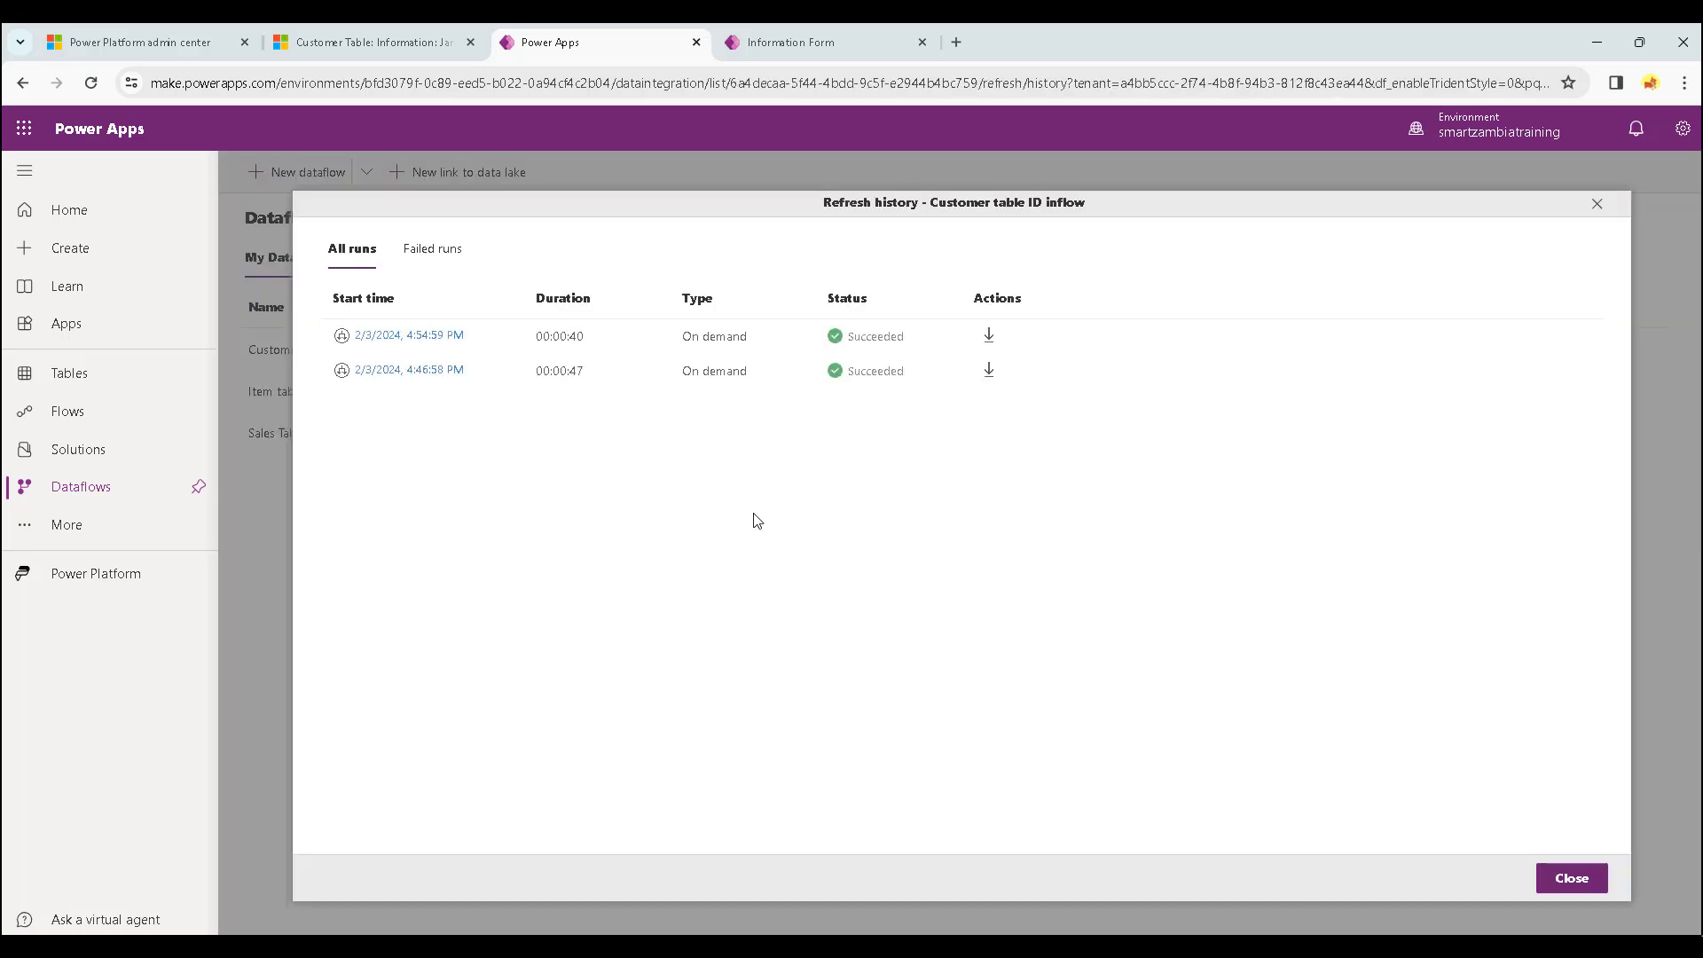
pyautogui.click(437, 371)
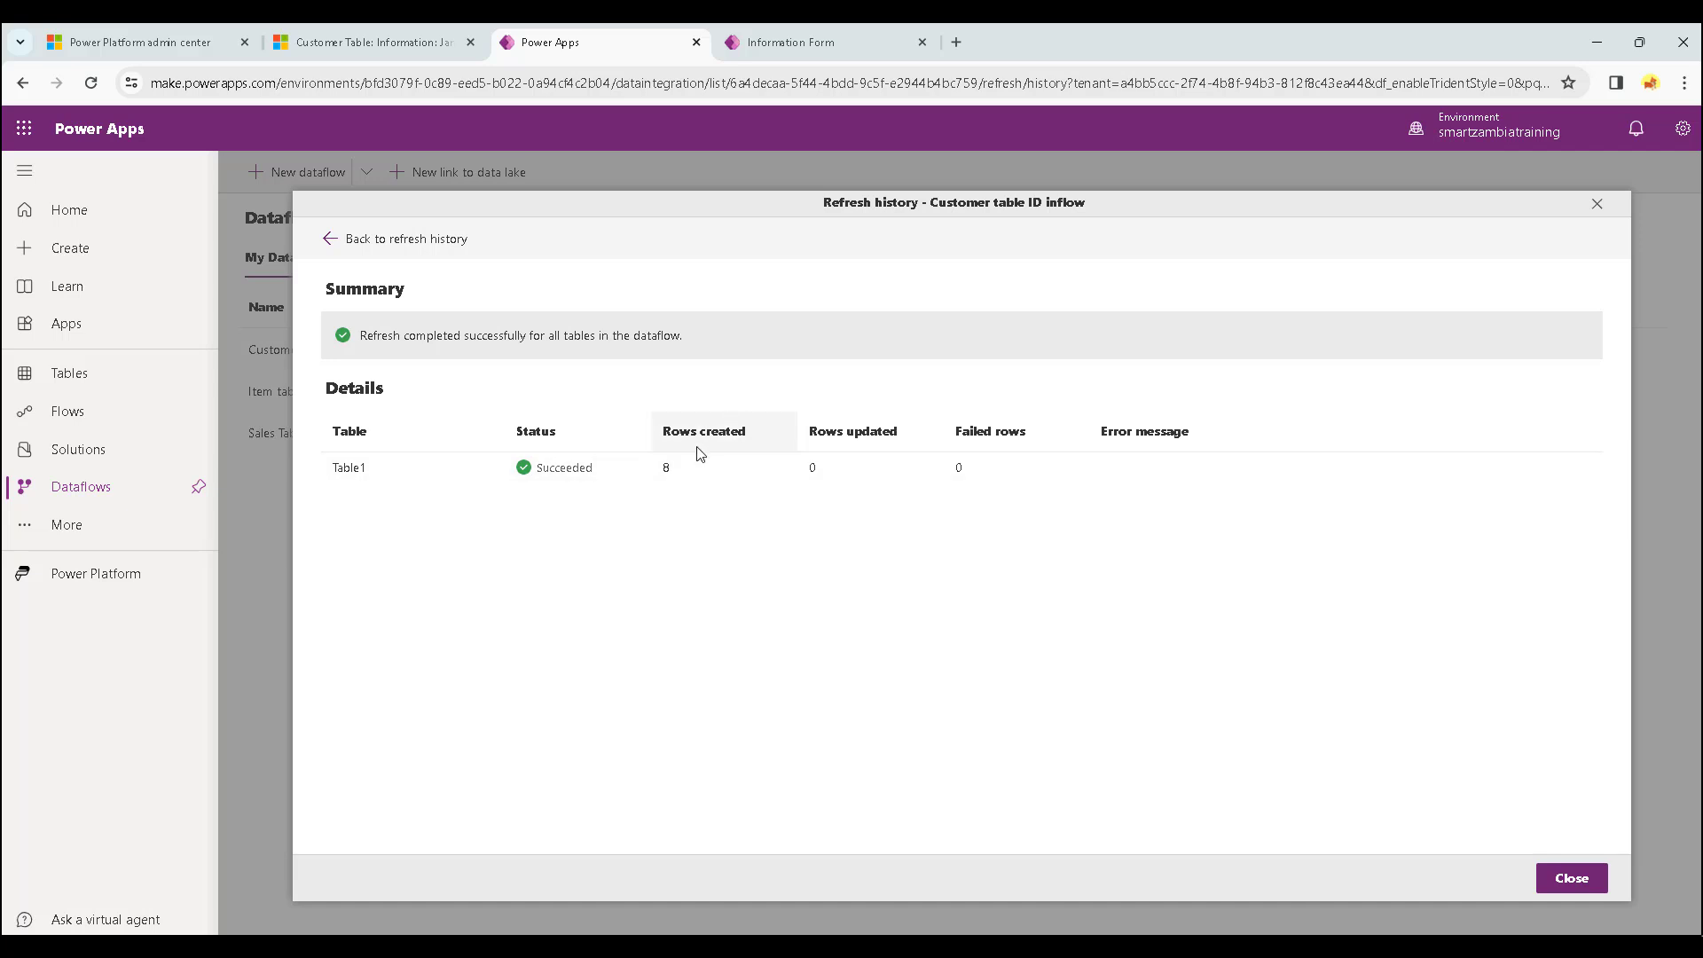
pyautogui.click(1597, 207)
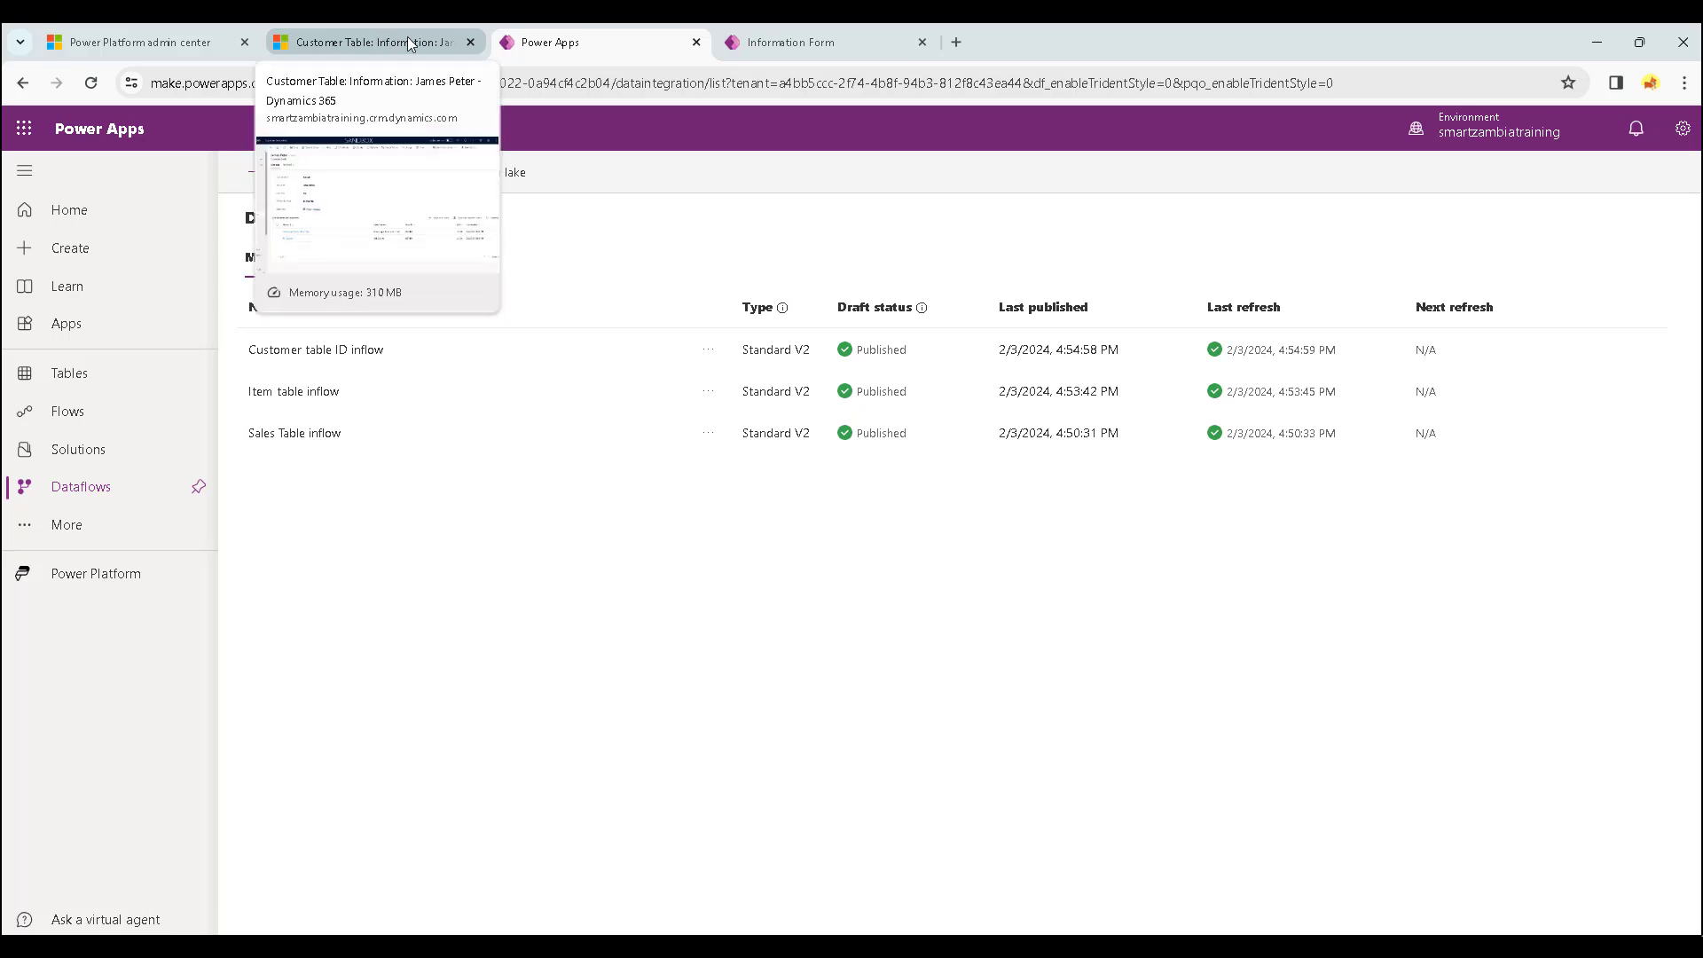
# Leave the Sale Table form editor and open the Item Table's main Information form for editing.
pyautogui.click(796, 41)
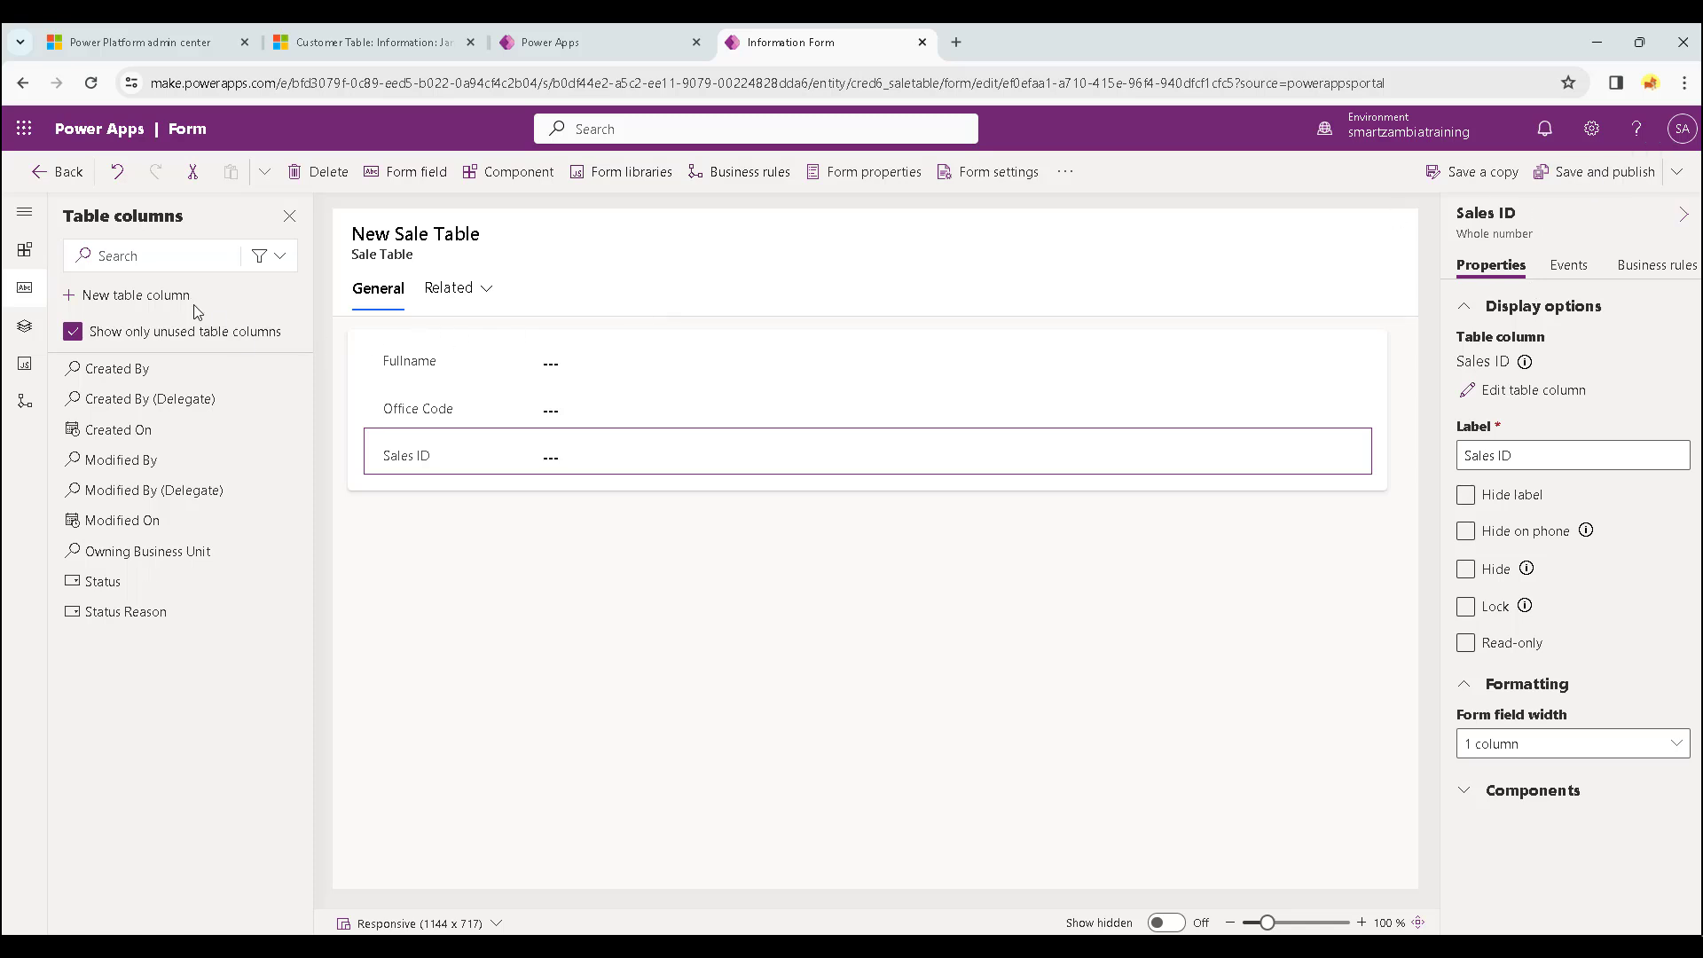
pyautogui.click(41, 187)
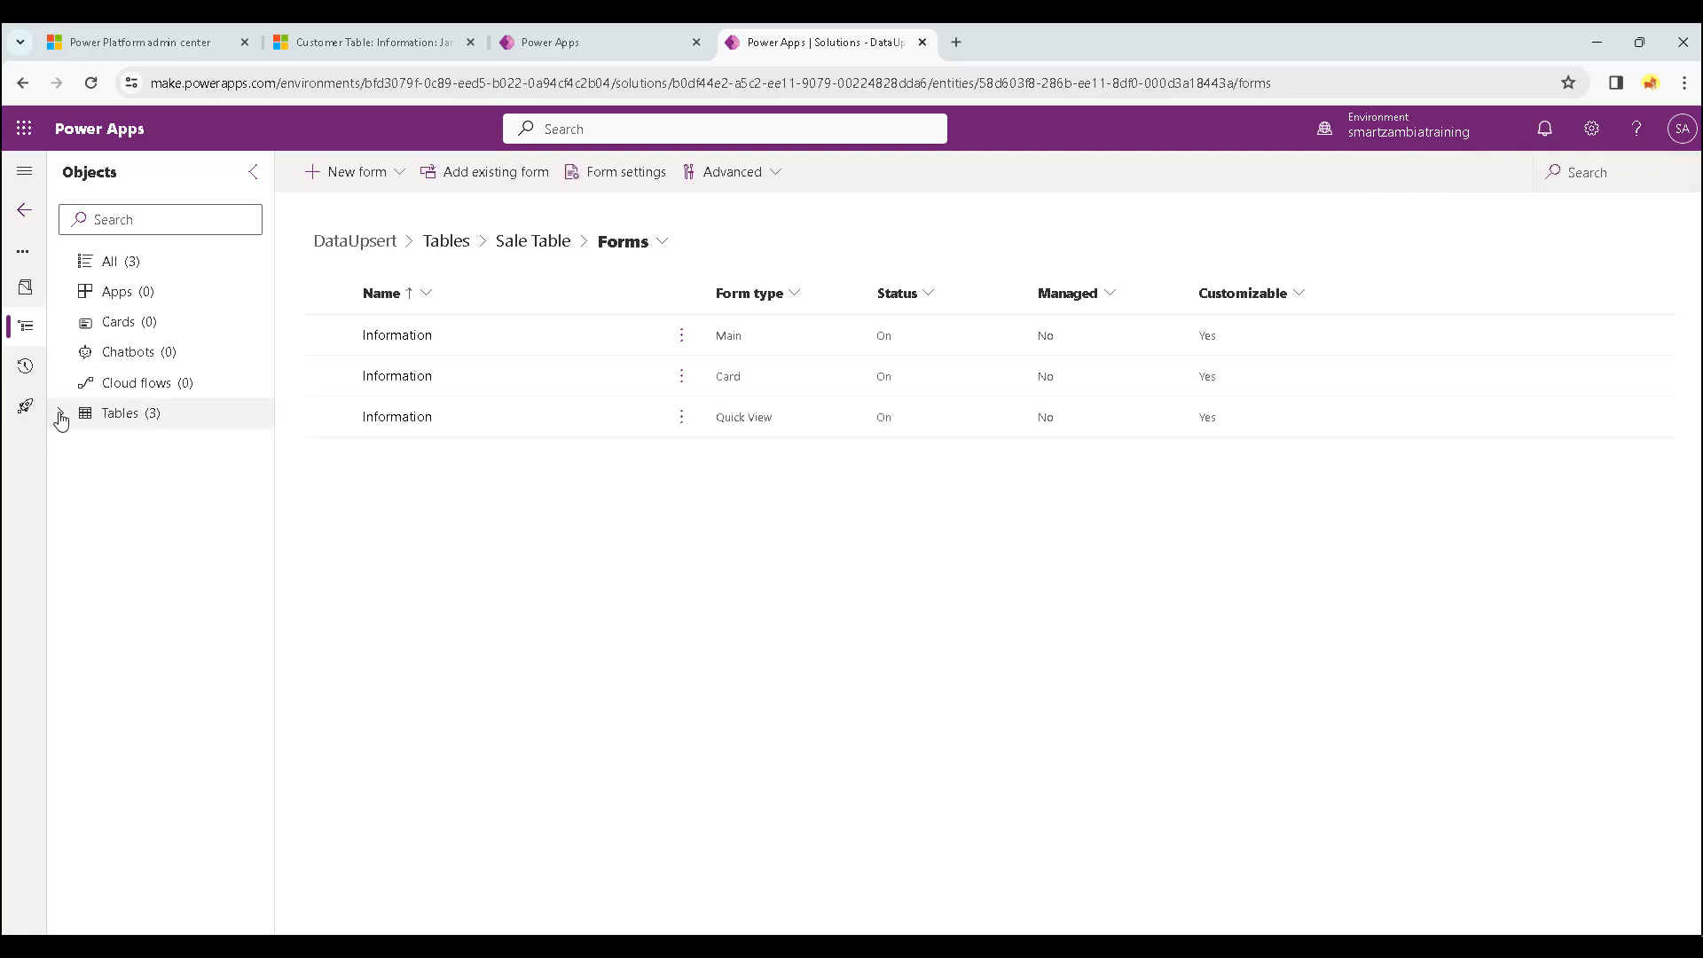
pyautogui.click(61, 414)
pyautogui.click(85, 474)
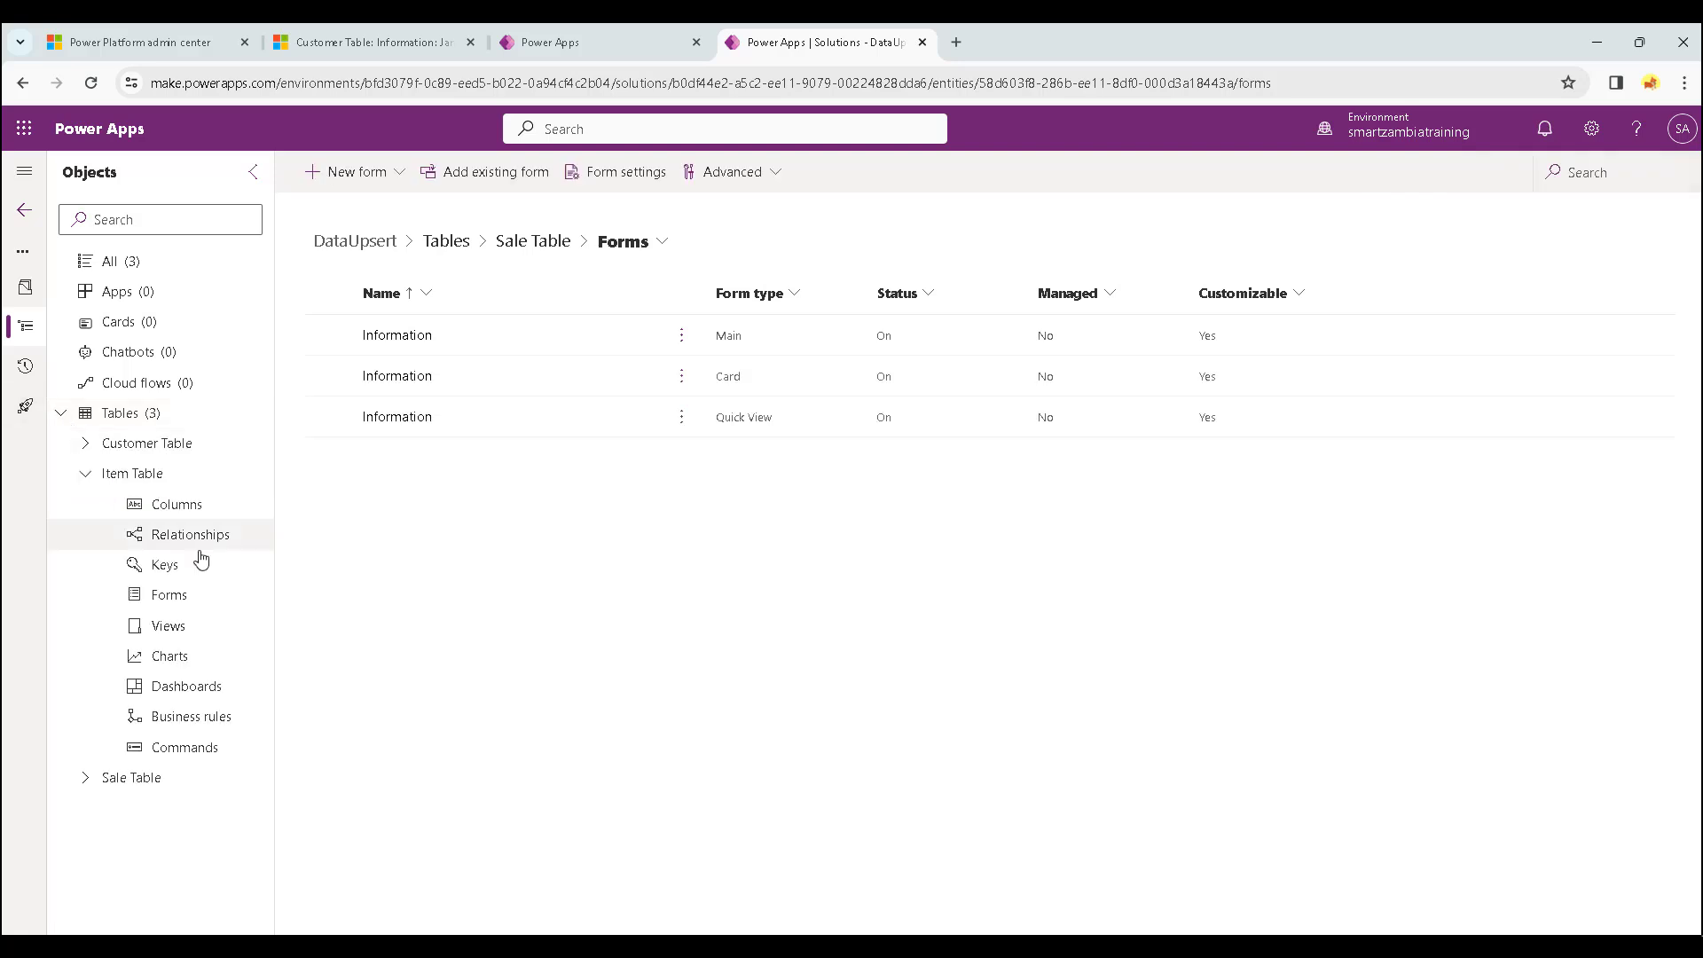
pyautogui.click(173, 598)
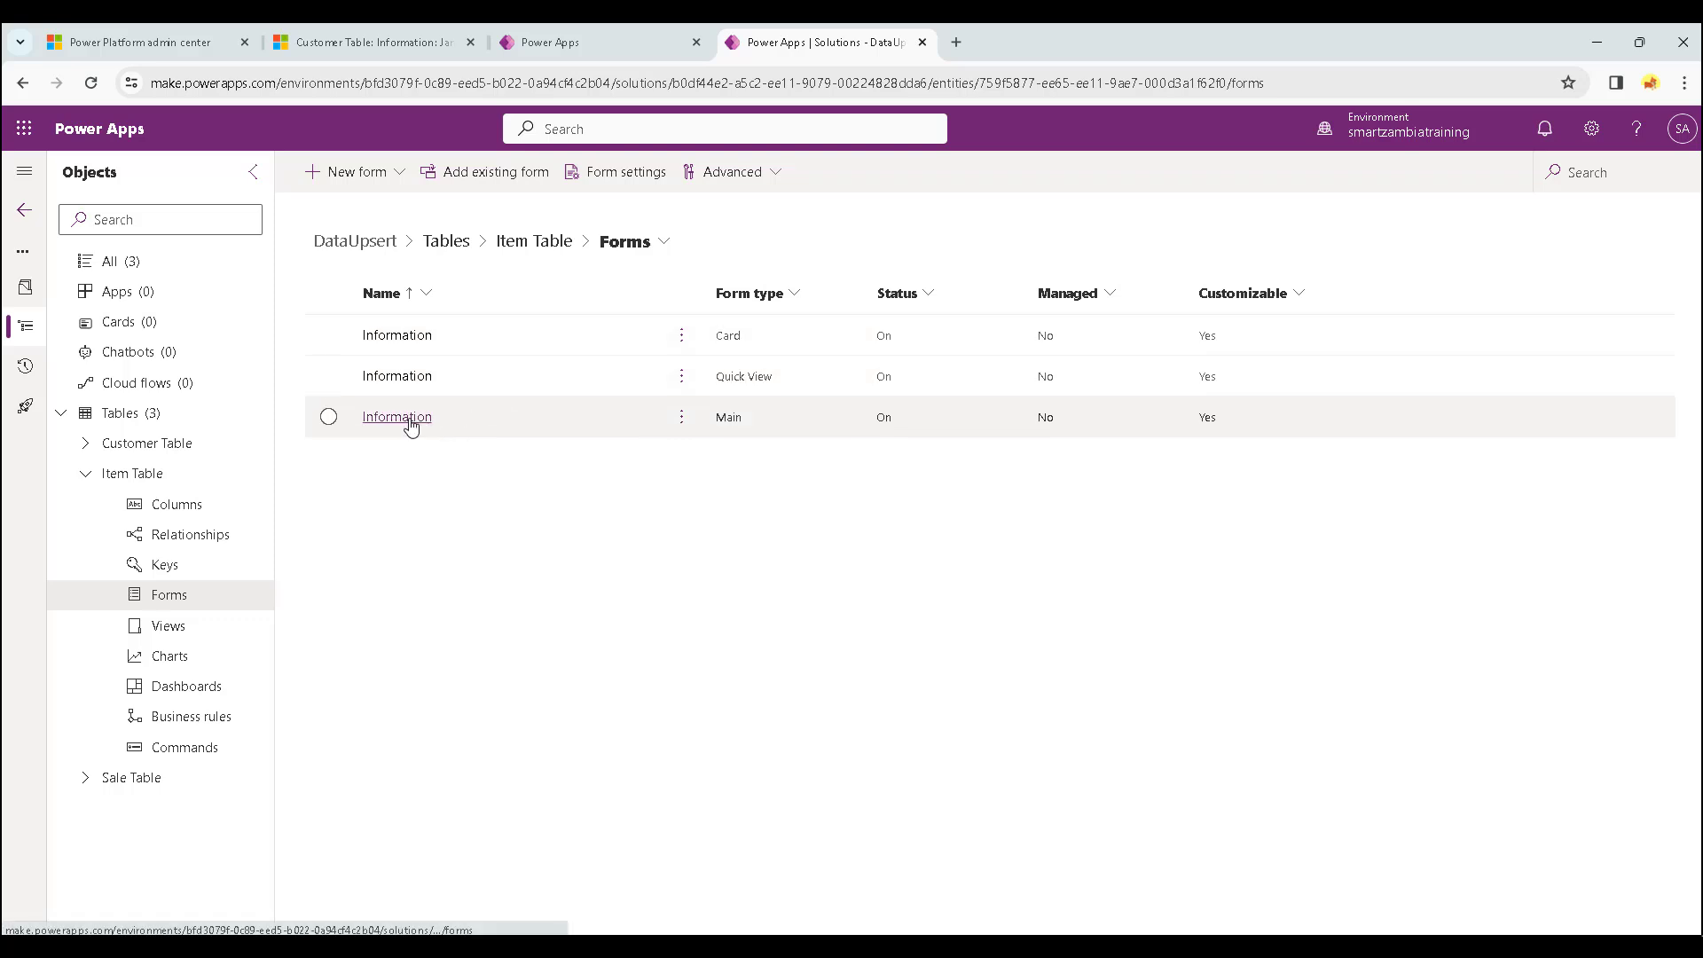
pyautogui.click(509, 423)
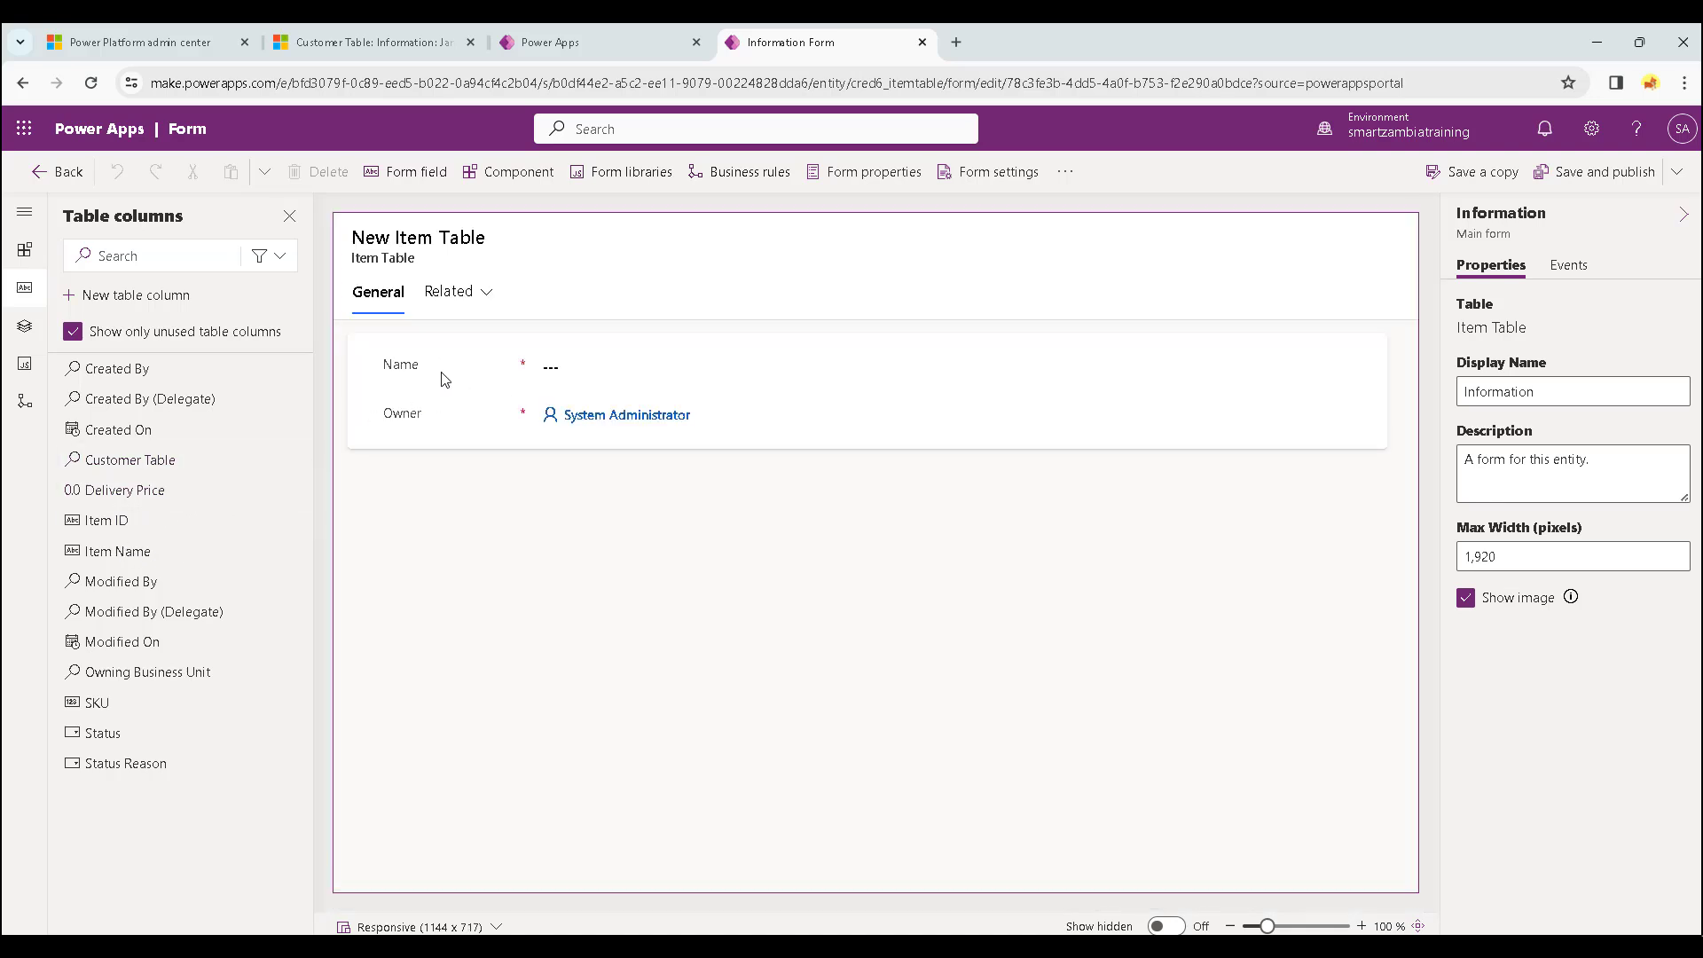
# Hide the Name field on the Item Table form and dismiss the hidden-elements tip.
pyautogui.click(445, 380)
pyautogui.click(304, 171)
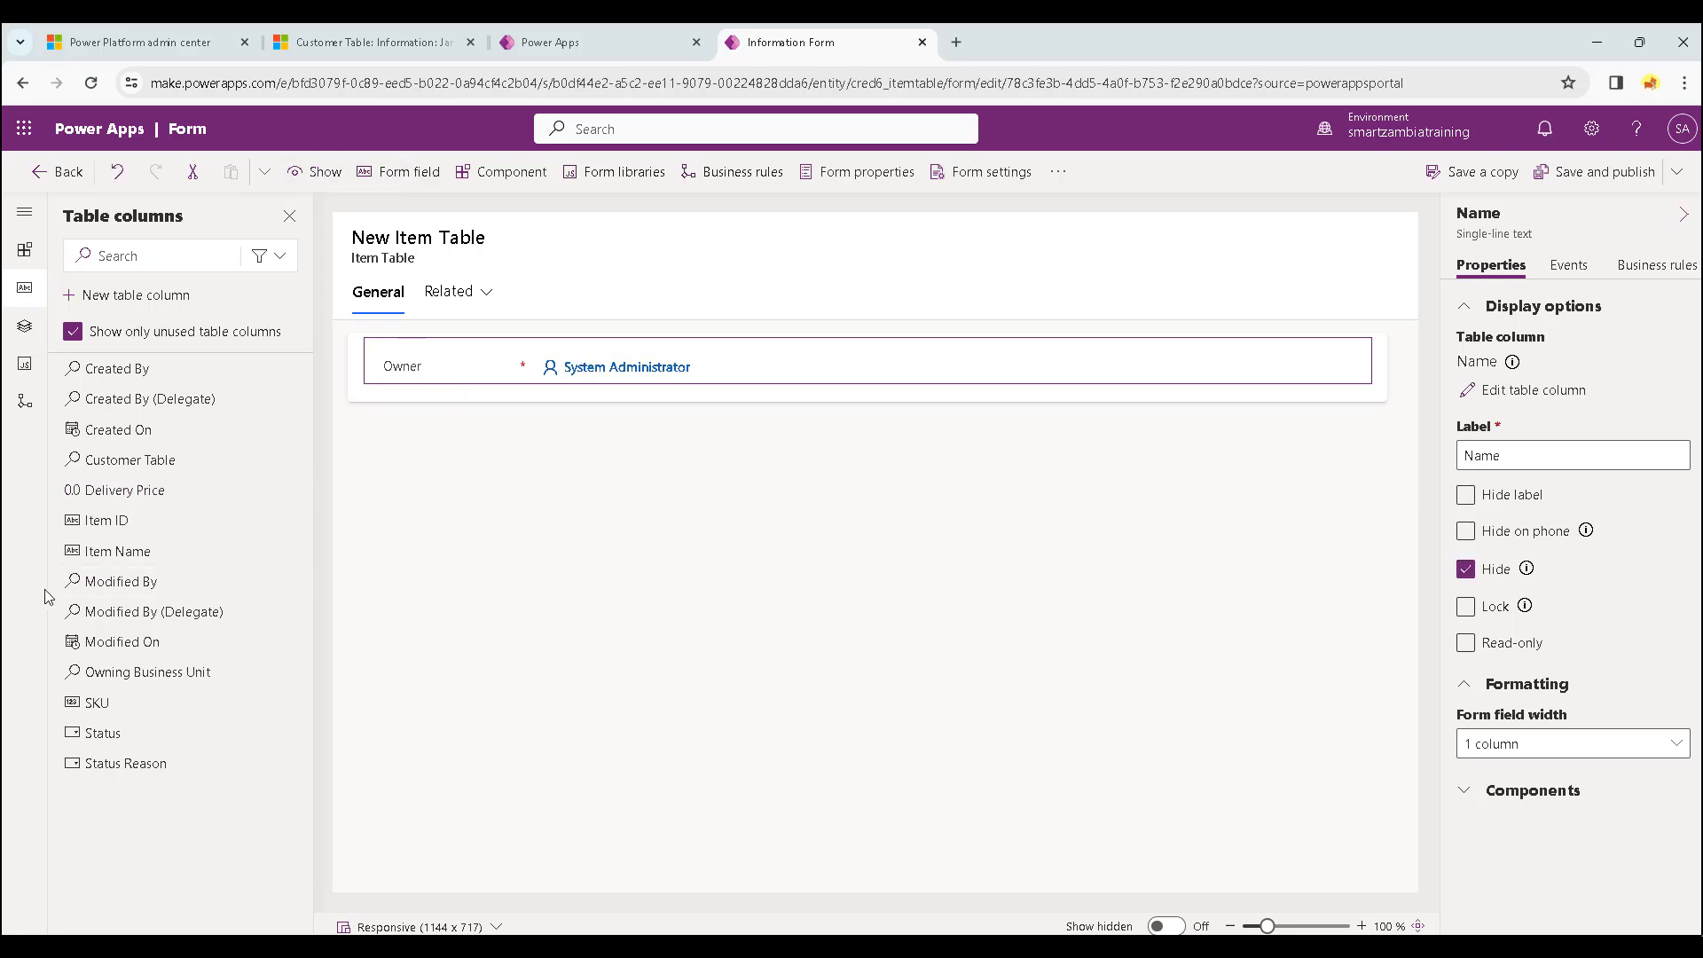
pyautogui.moveTo(118, 520); pyautogui.dragTo(572, 344)
pyautogui.click(580, 569)
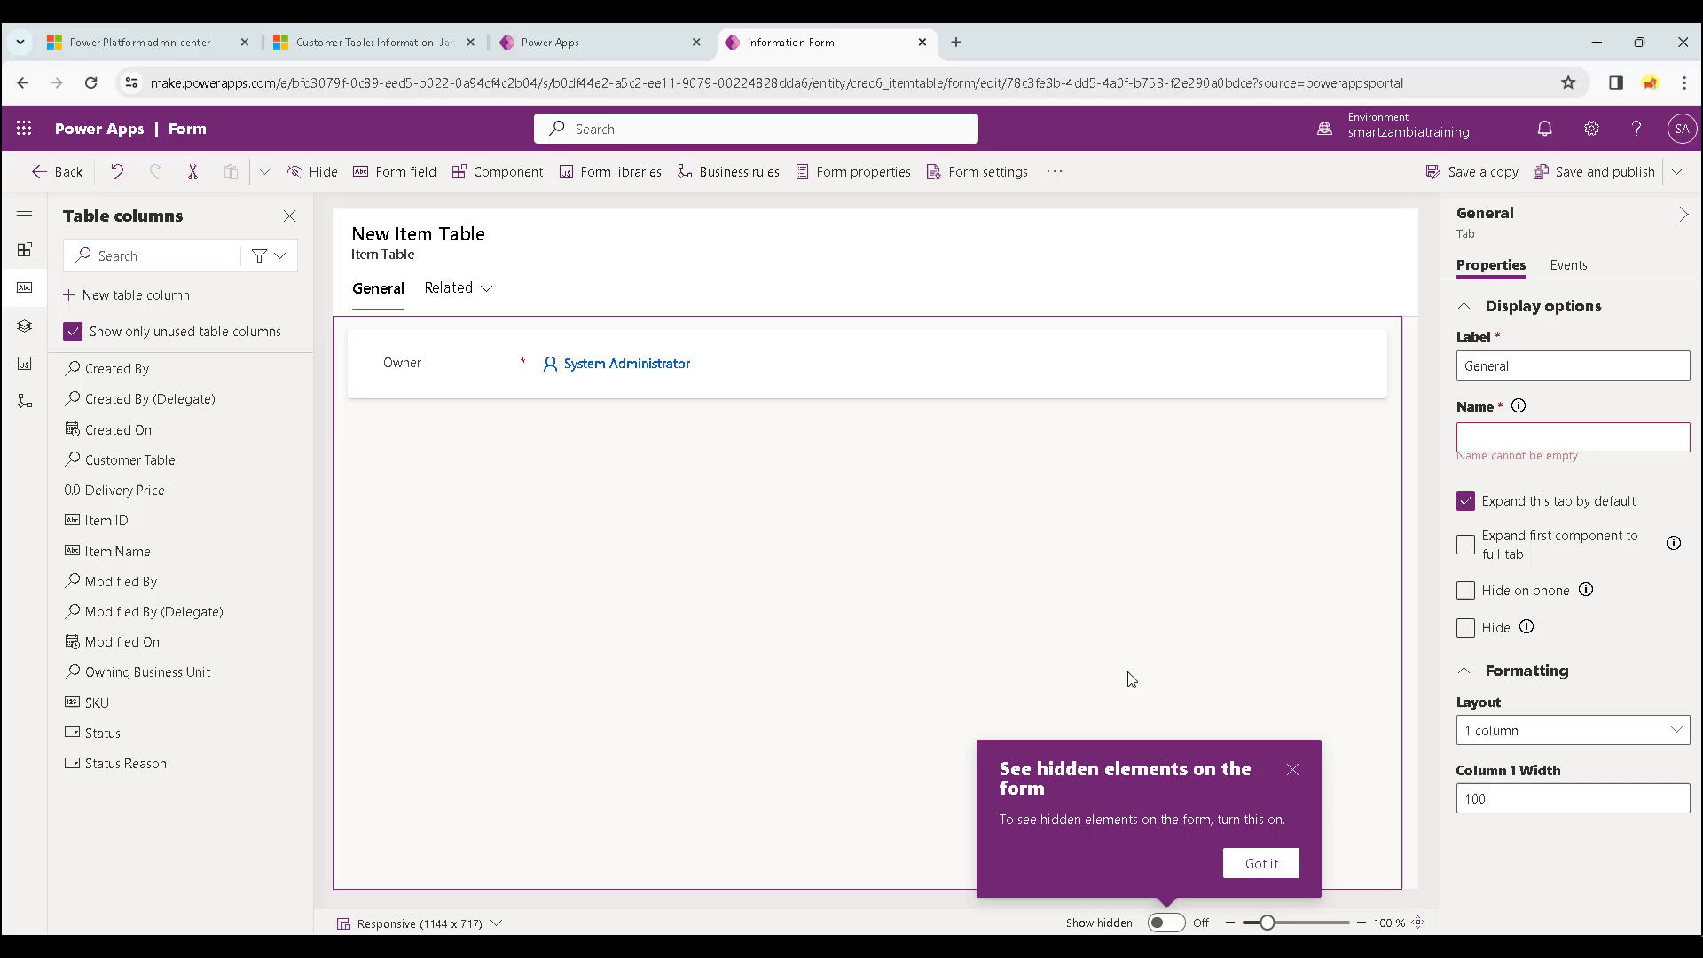
pyautogui.click(1292, 769)
# Add the Item Name, Delivery Price and SKU columns below Owner on the Item Table form.
pyautogui.moveTo(120, 521); pyautogui.dragTo(679, 365)
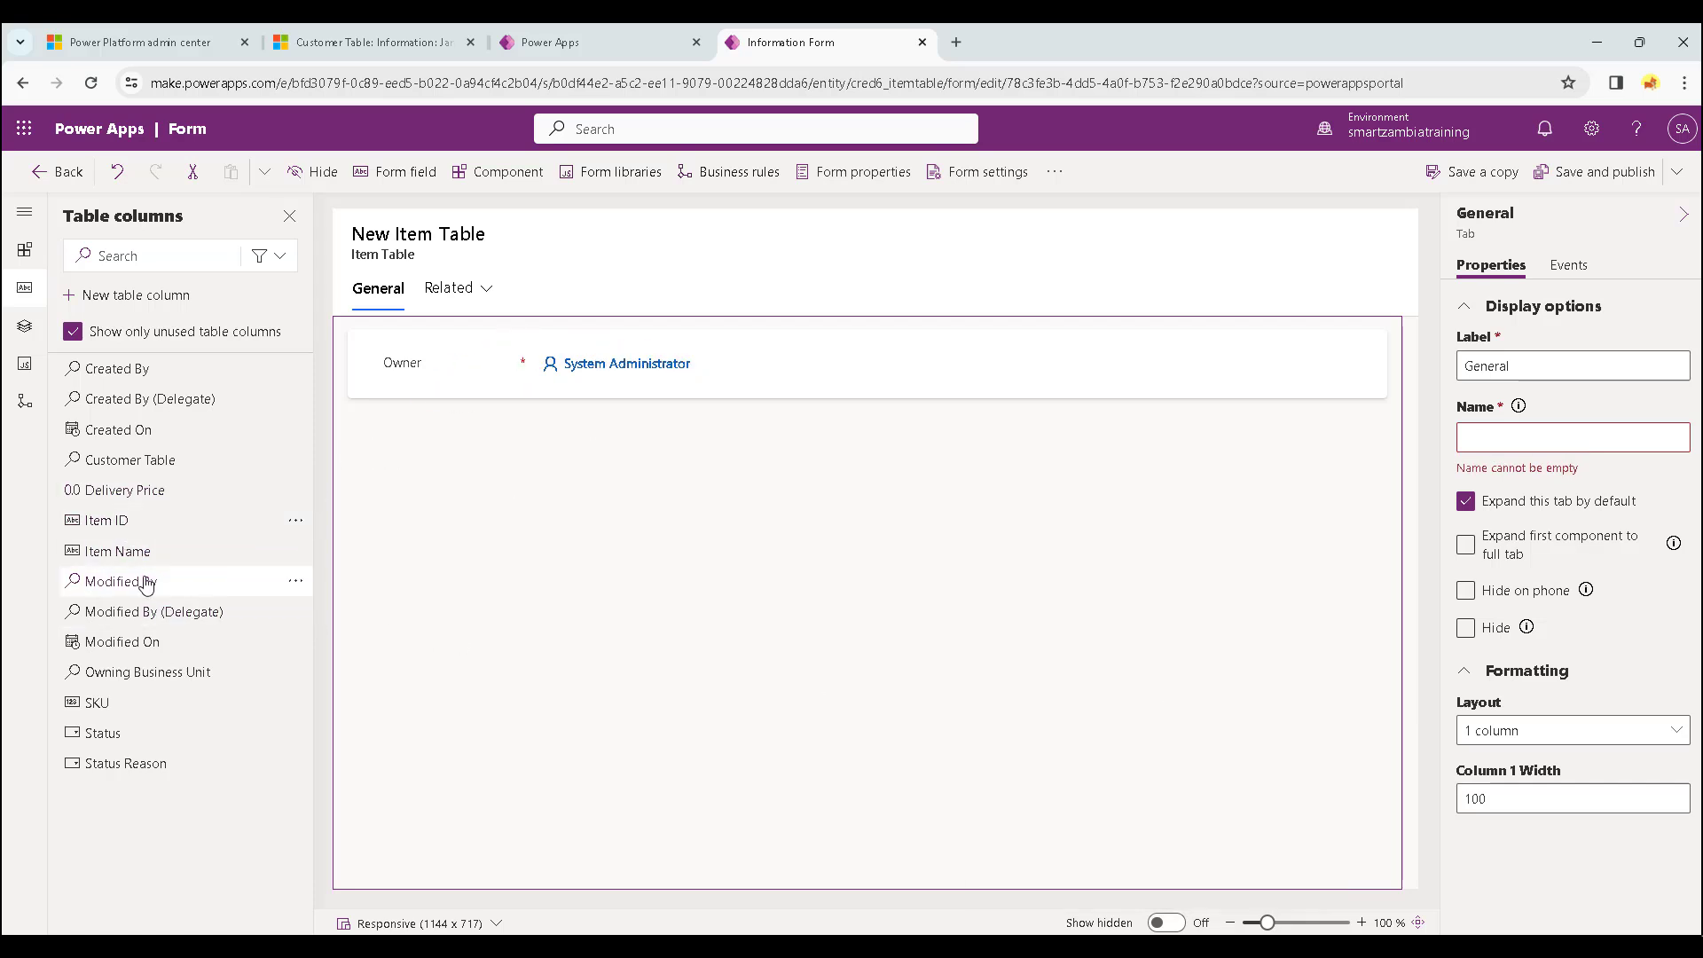
pyautogui.moveTo(133, 551)
pyautogui.moveTo(131, 557); pyautogui.dragTo(661, 396)
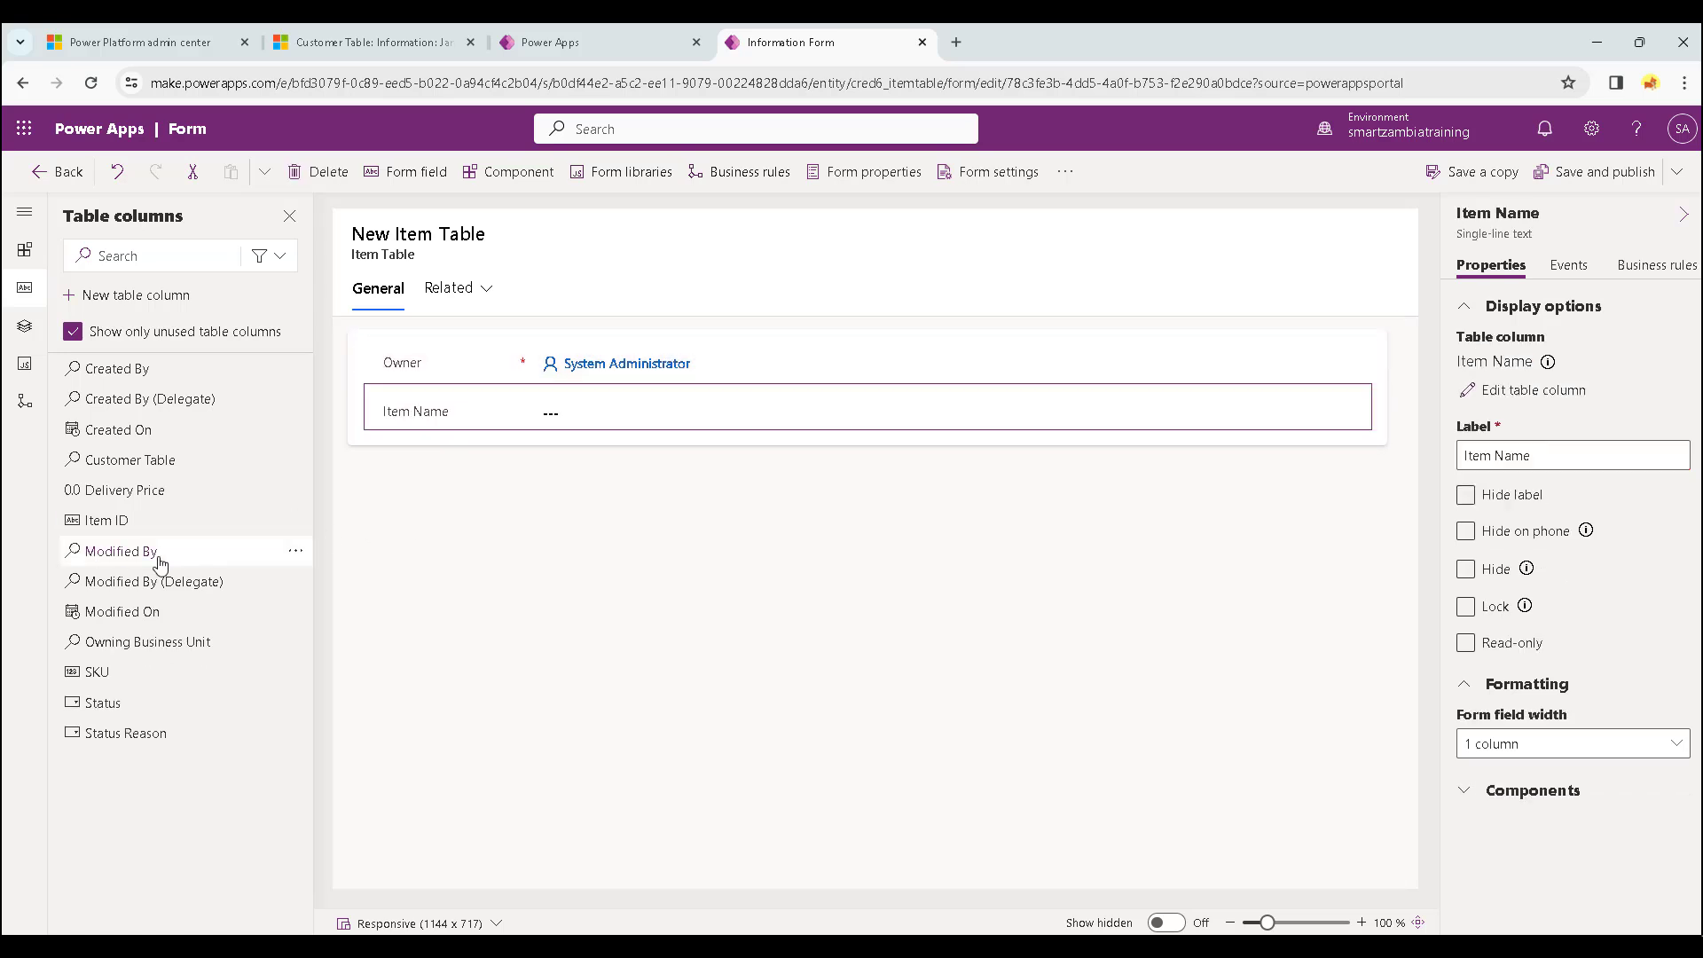
pyautogui.moveTo(114, 524); pyautogui.dragTo(693, 371)
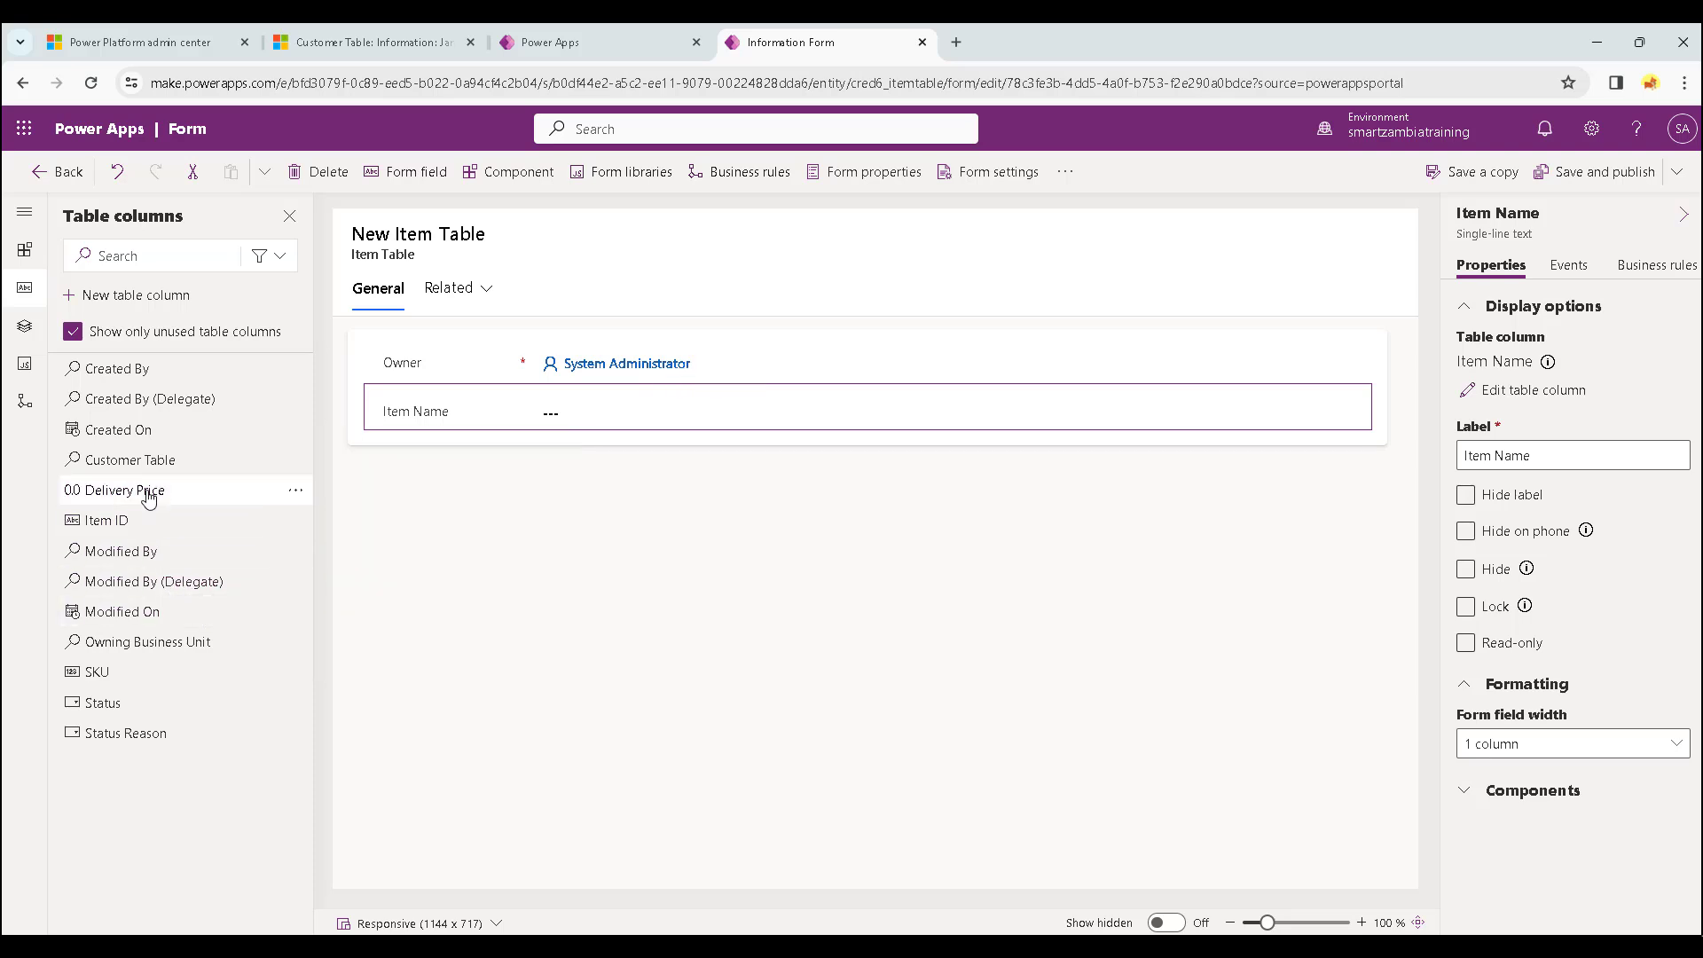
pyautogui.moveTo(142, 491); pyautogui.dragTo(662, 424)
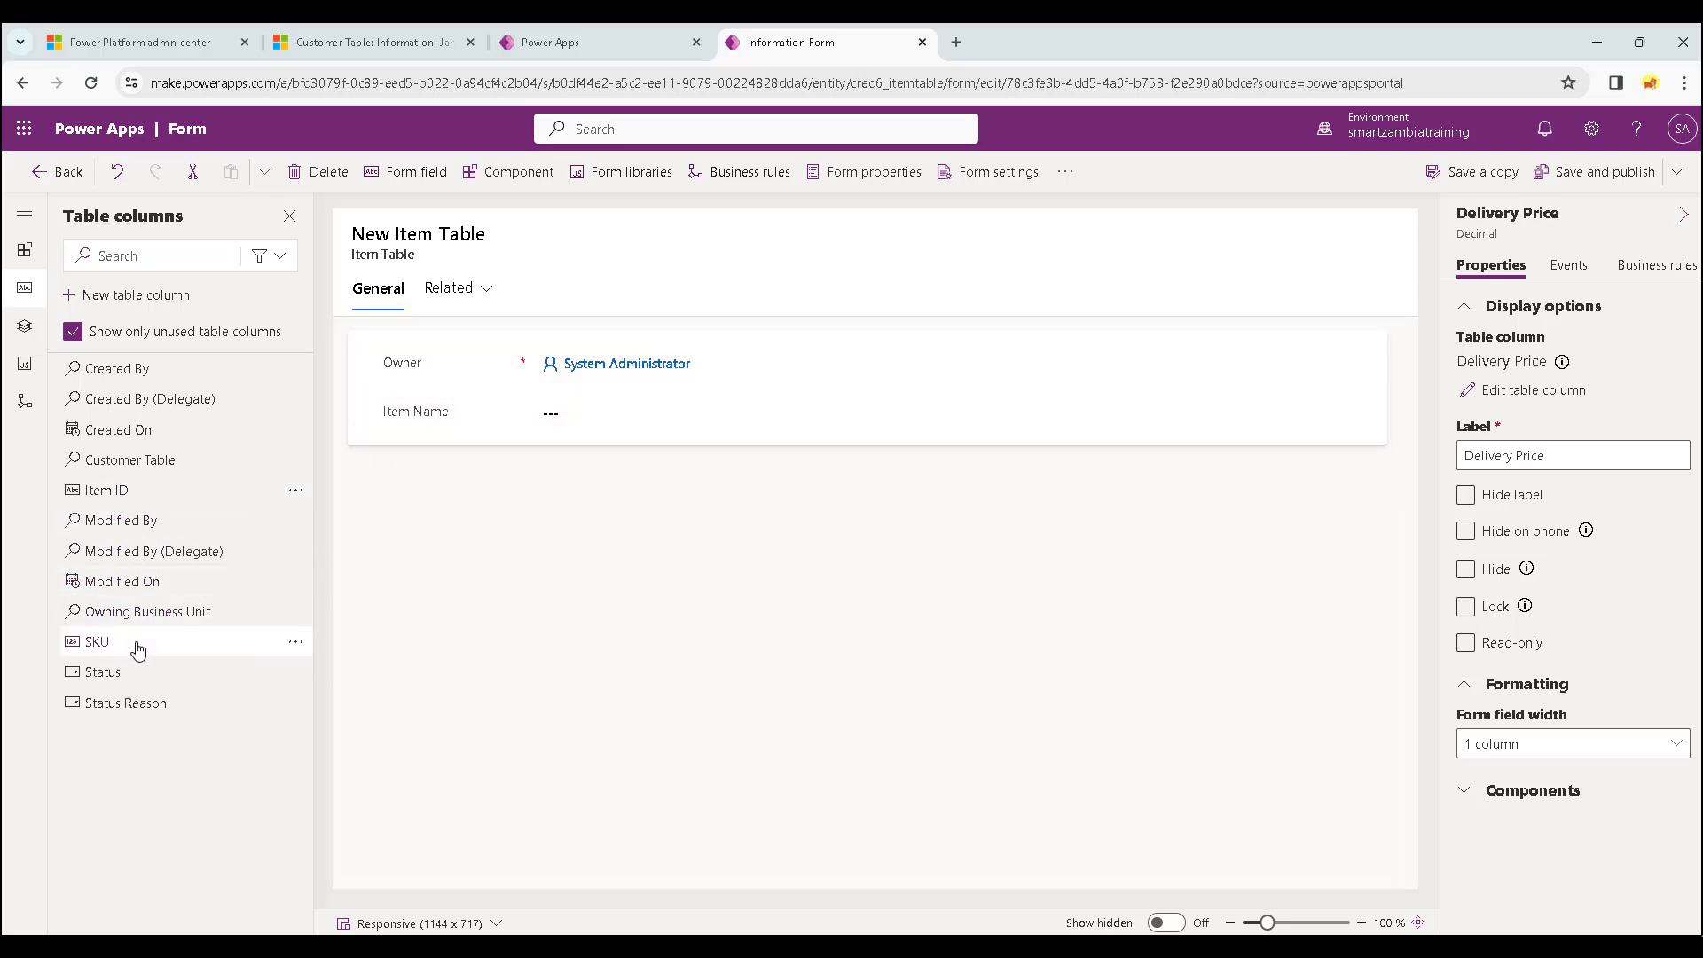
pyautogui.moveTo(131, 642); pyautogui.dragTo(654, 479)
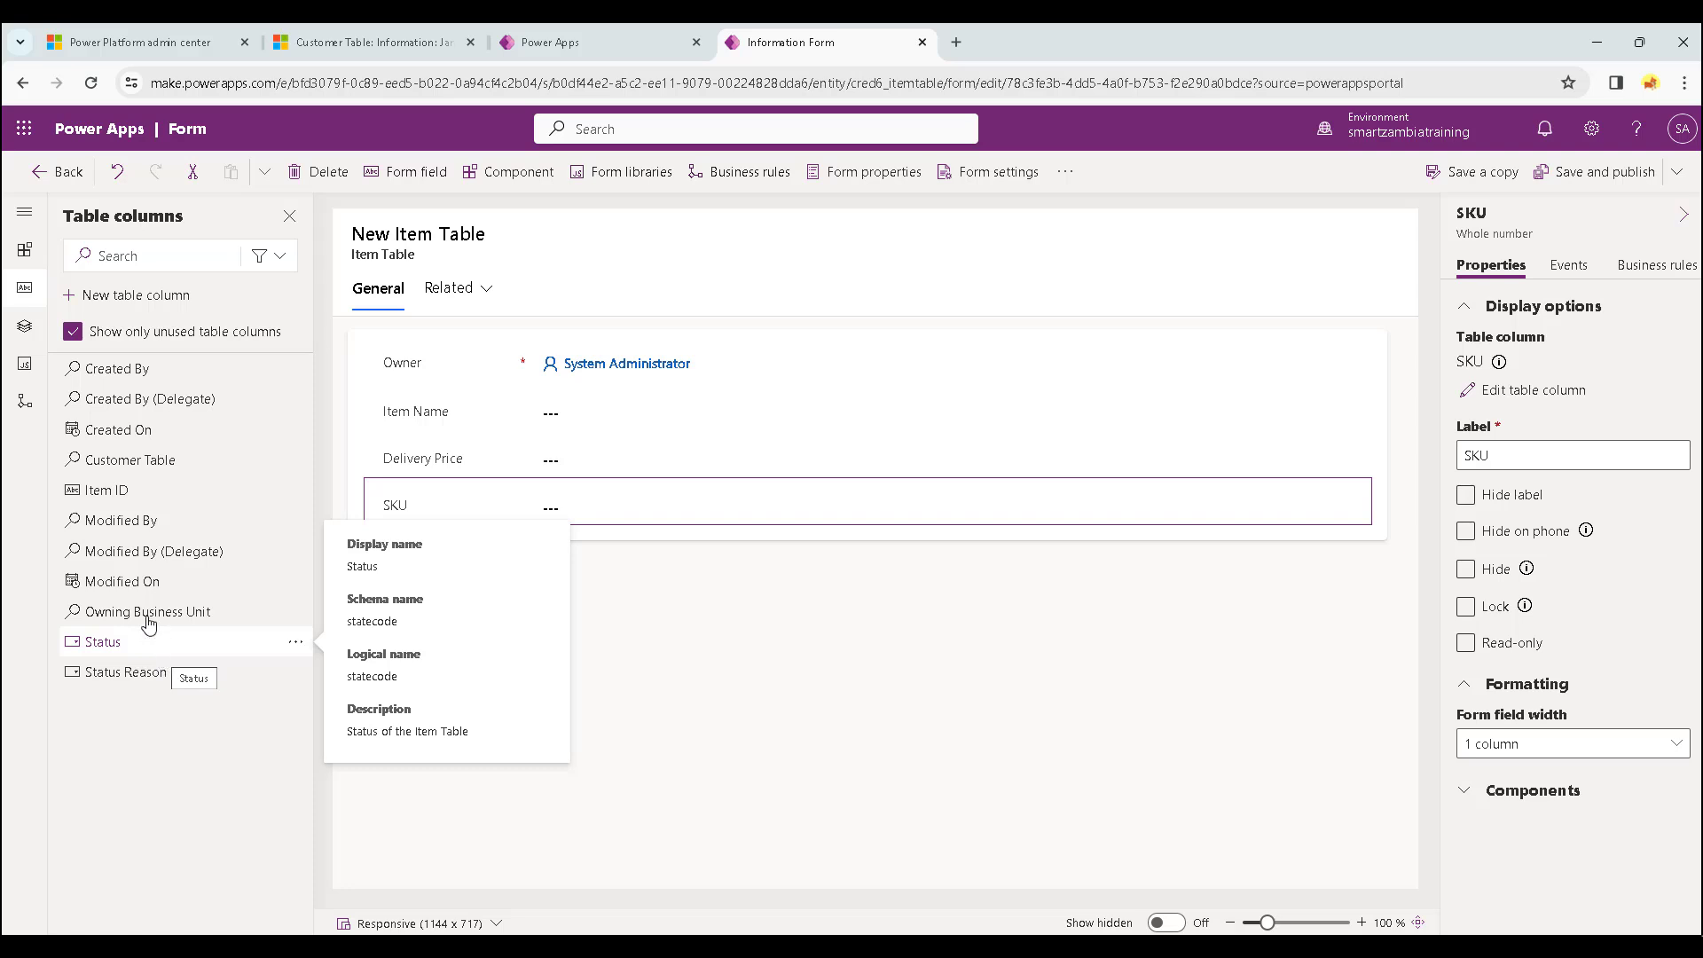
# Add the Customer Table lookup below SKU on the Item Table form, and save and publish the form.
pyautogui.moveTo(158, 461); pyautogui.dragTo(547, 513)
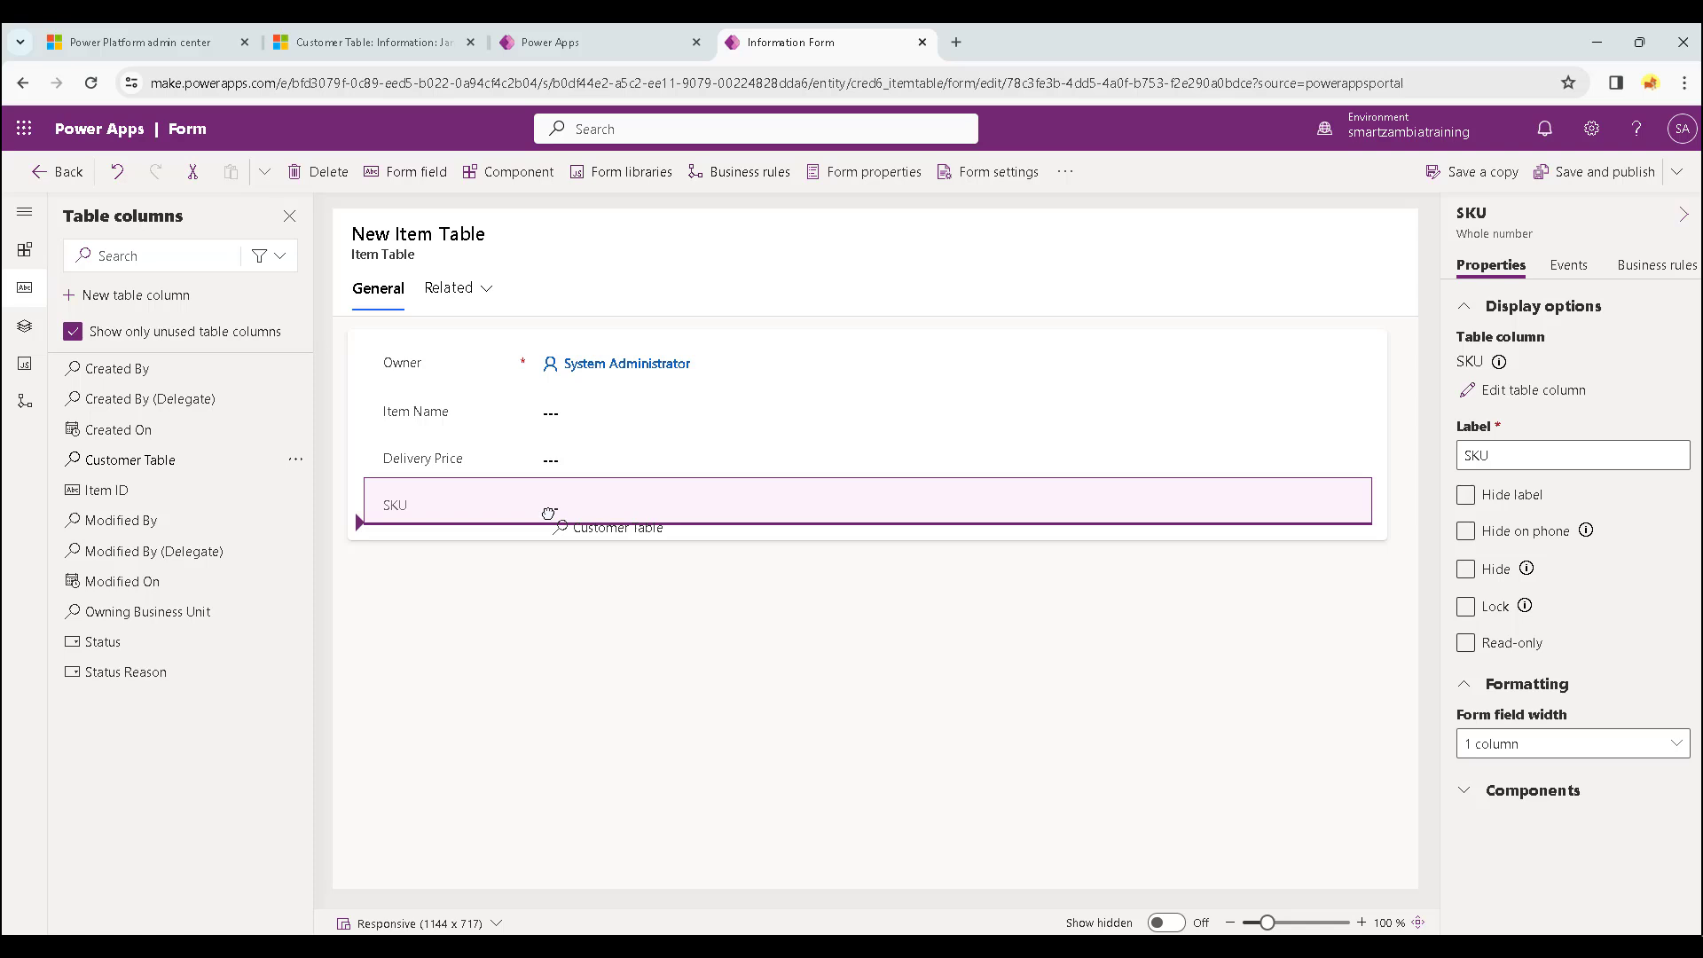
pyautogui.moveTo(549, 514); pyautogui.dragTo(550, 519)
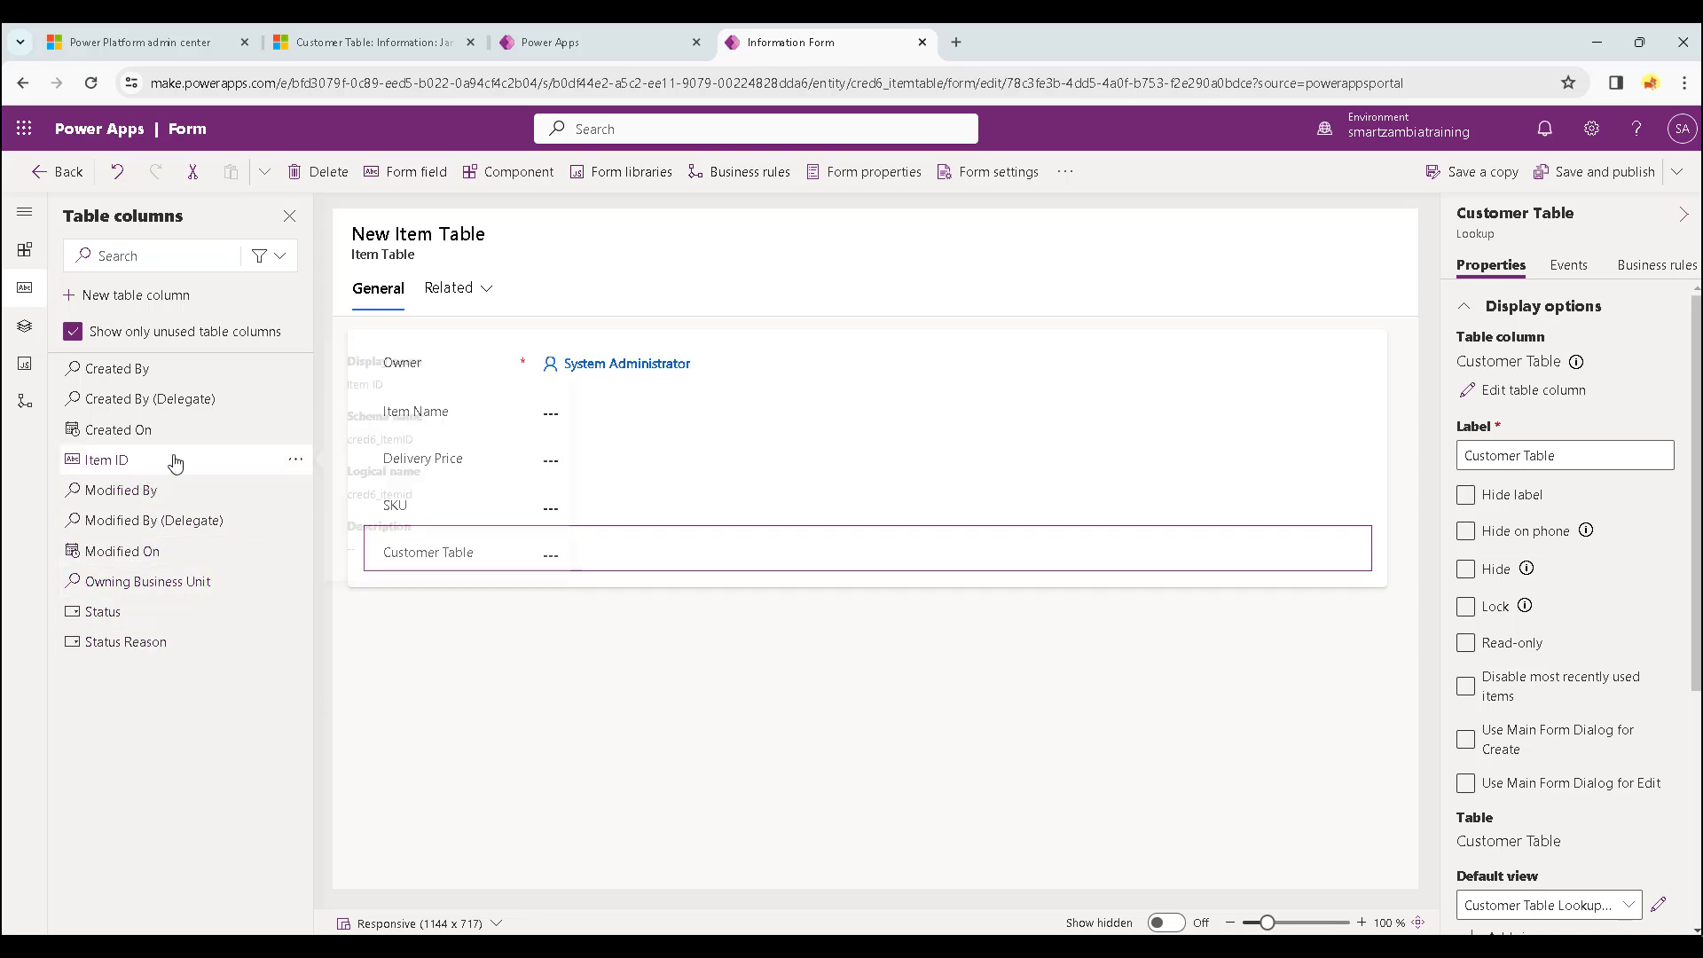
pyautogui.click(1584, 174)
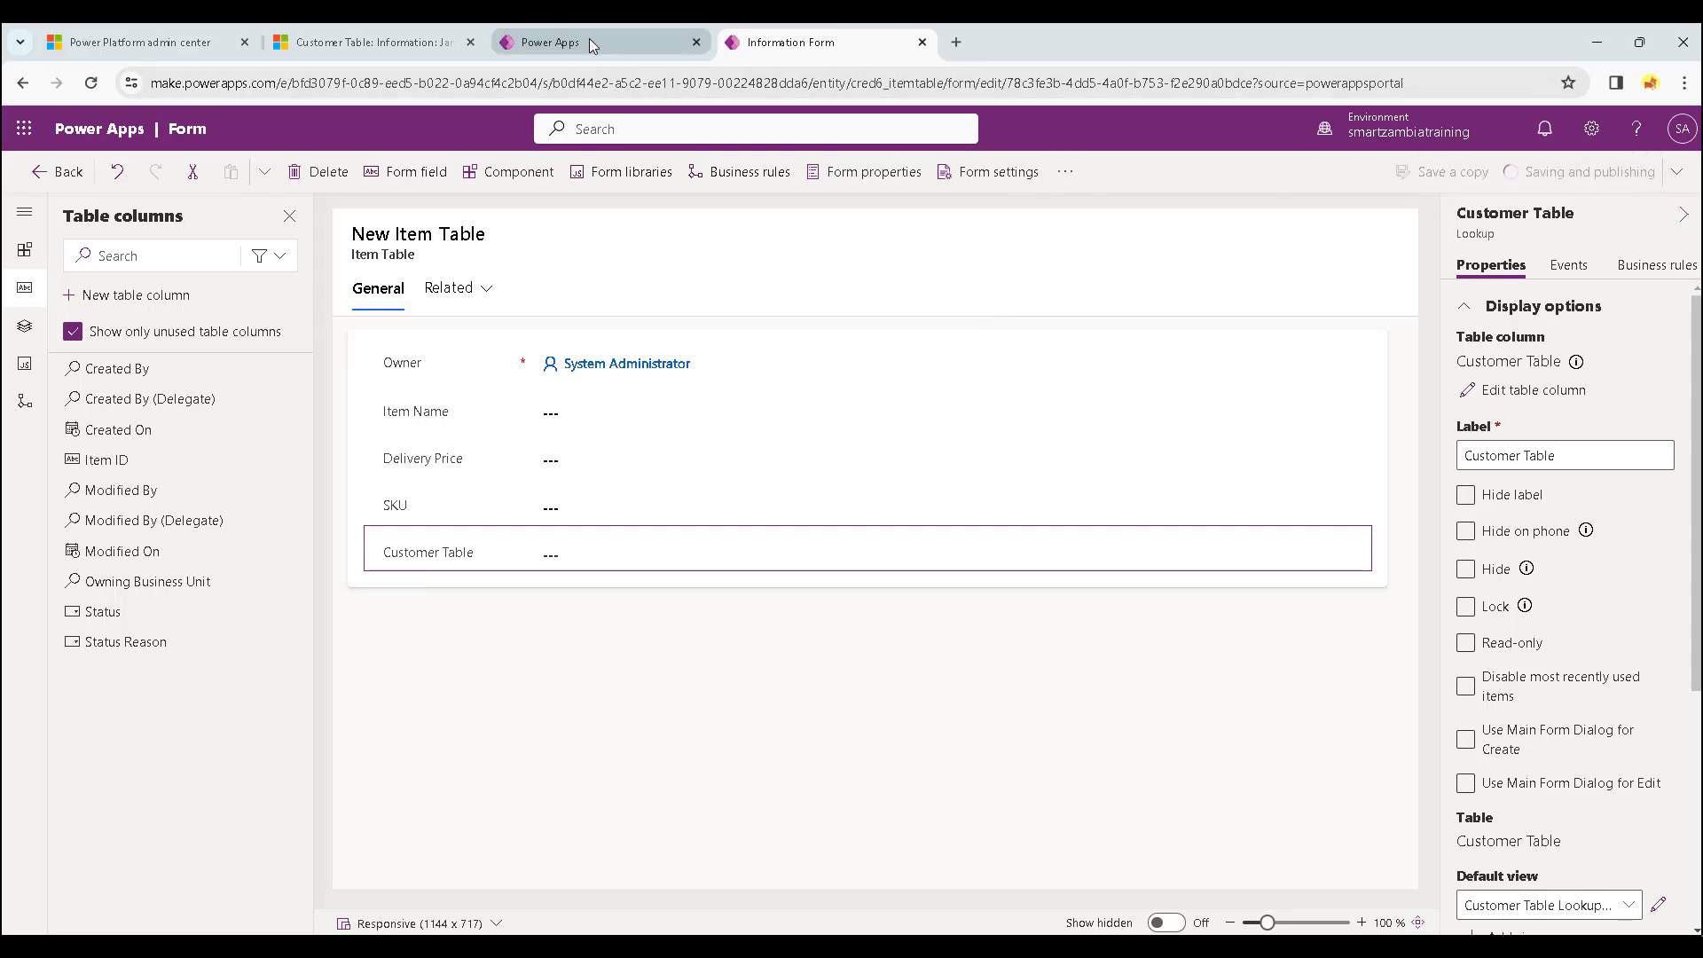
# Reload the open customer record in Customer Service Hub, checking the Item Table form's publishing in between.
pyautogui.click(373, 42)
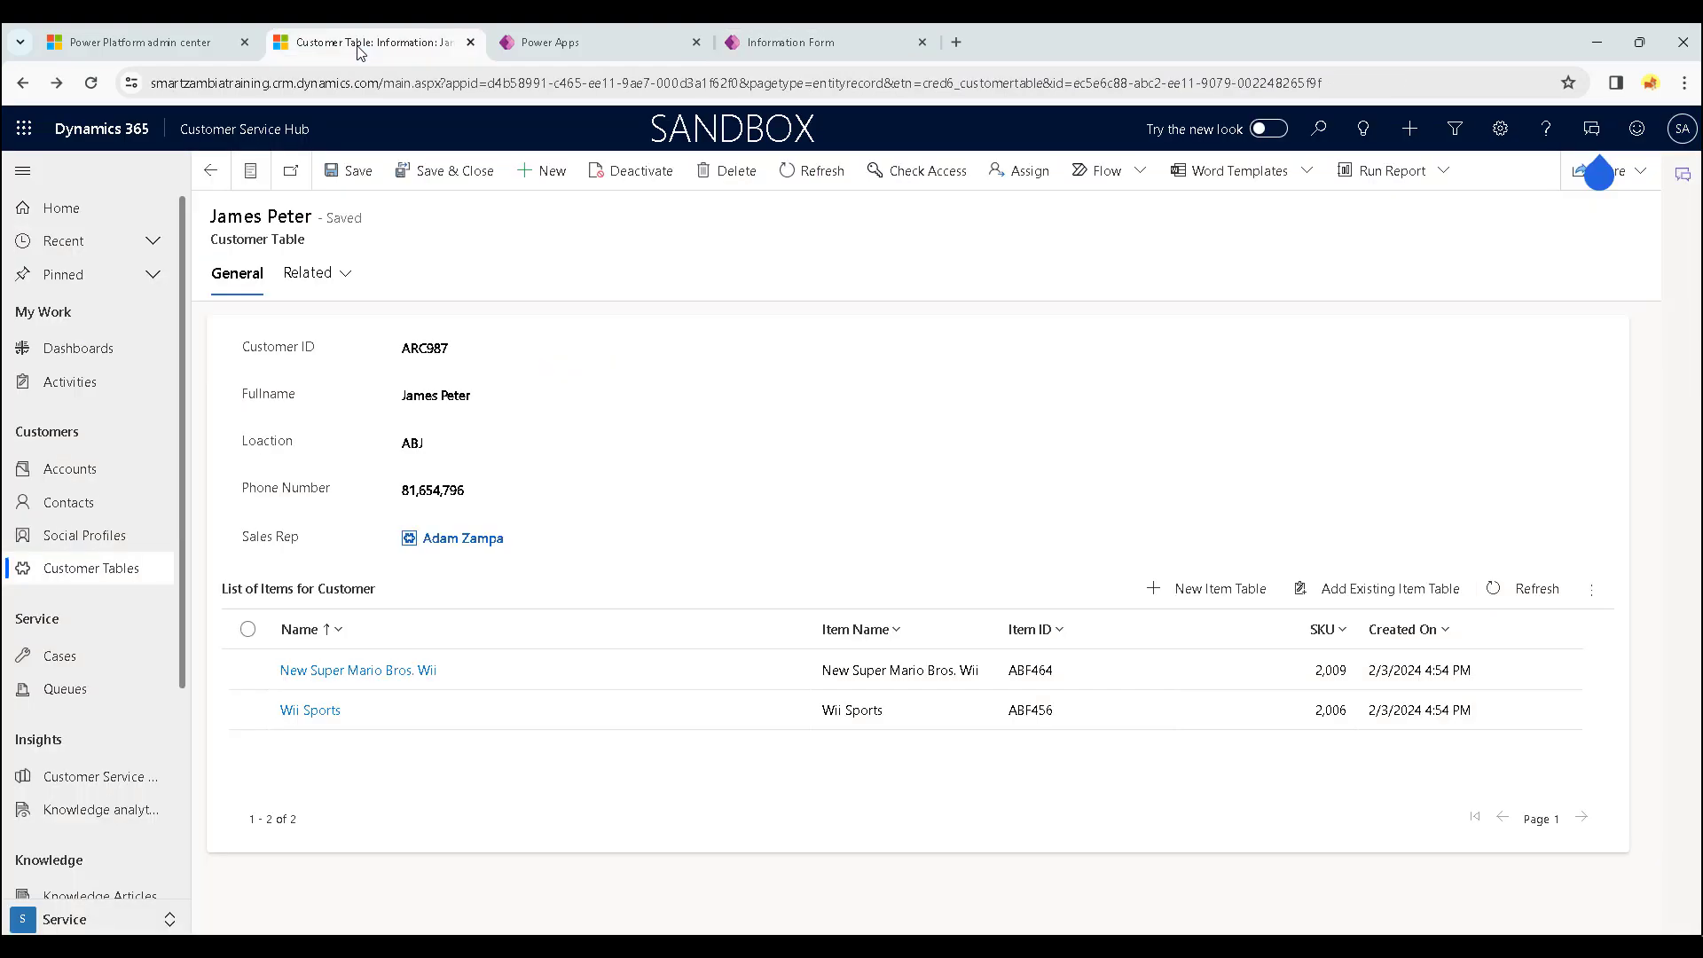
pyautogui.click(90, 87)
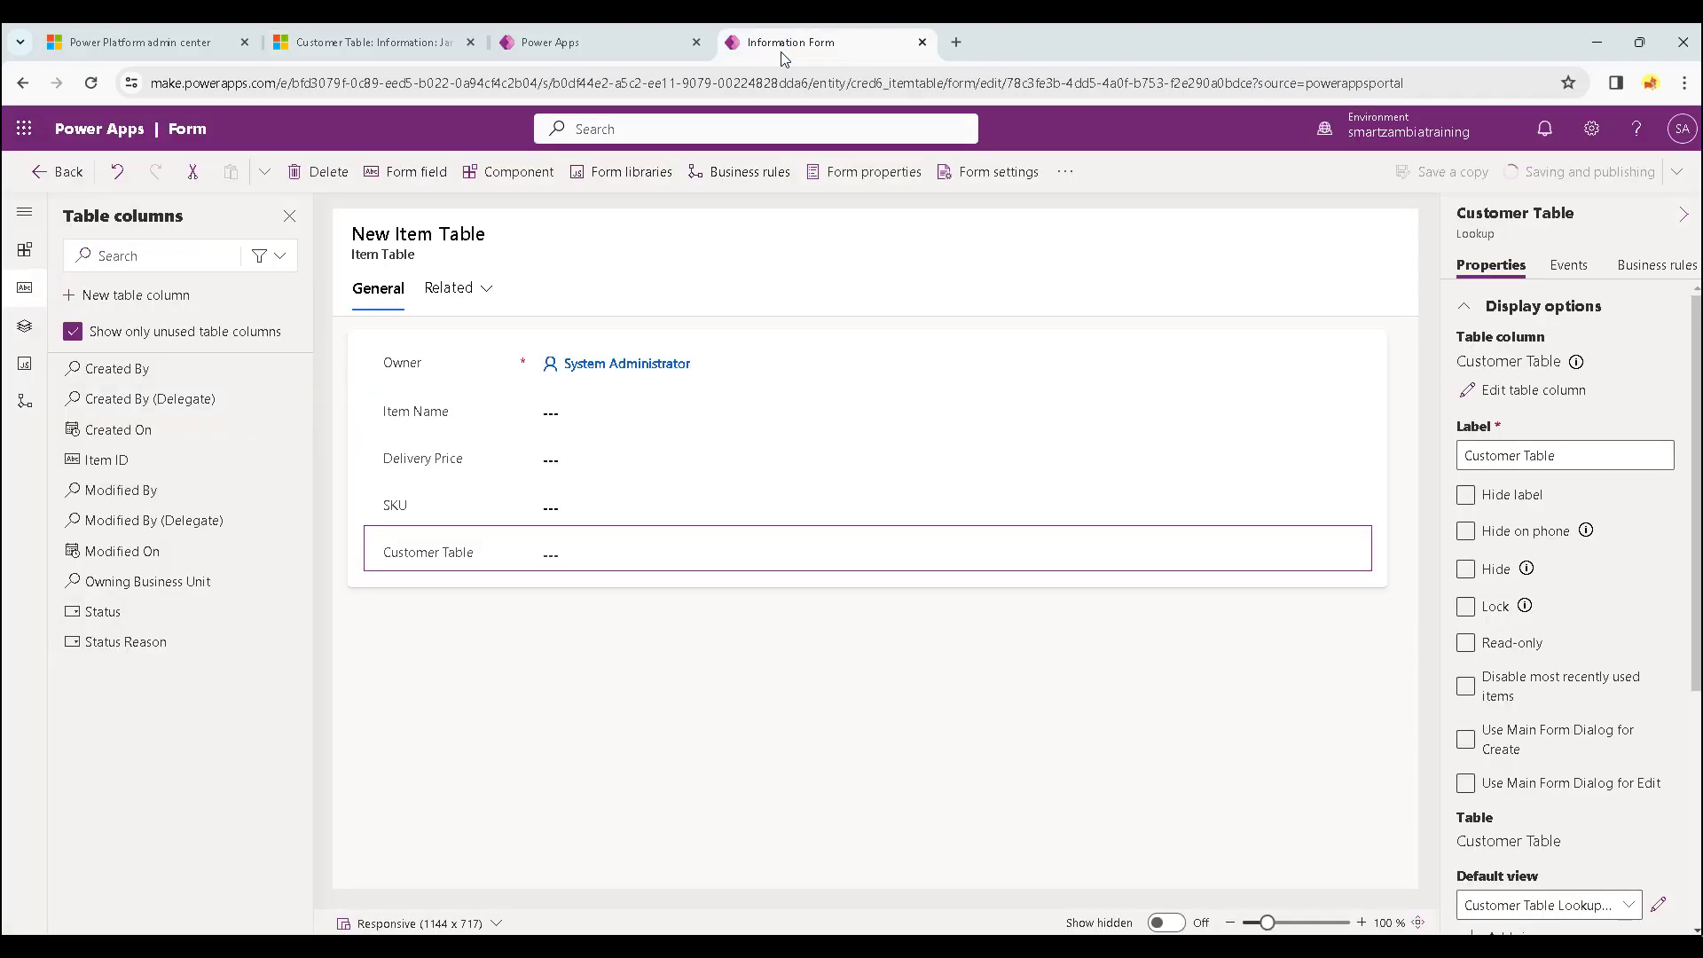
pyautogui.click(788, 44)
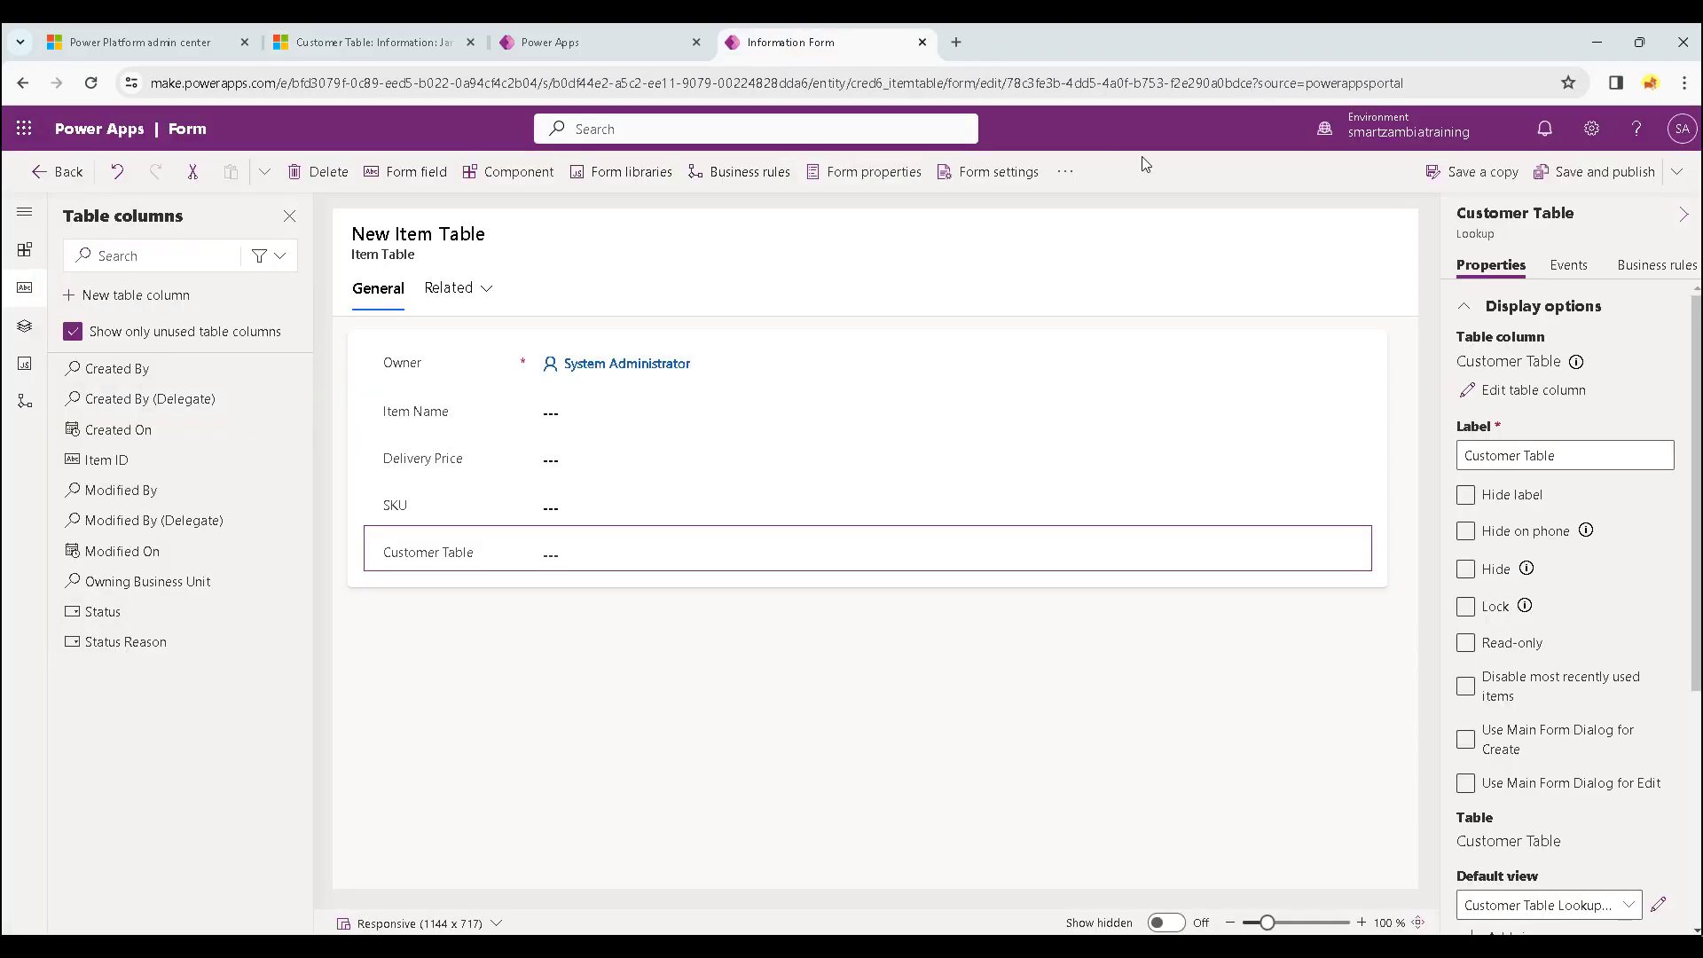
pyautogui.click(574, 51)
pyautogui.click(424, 40)
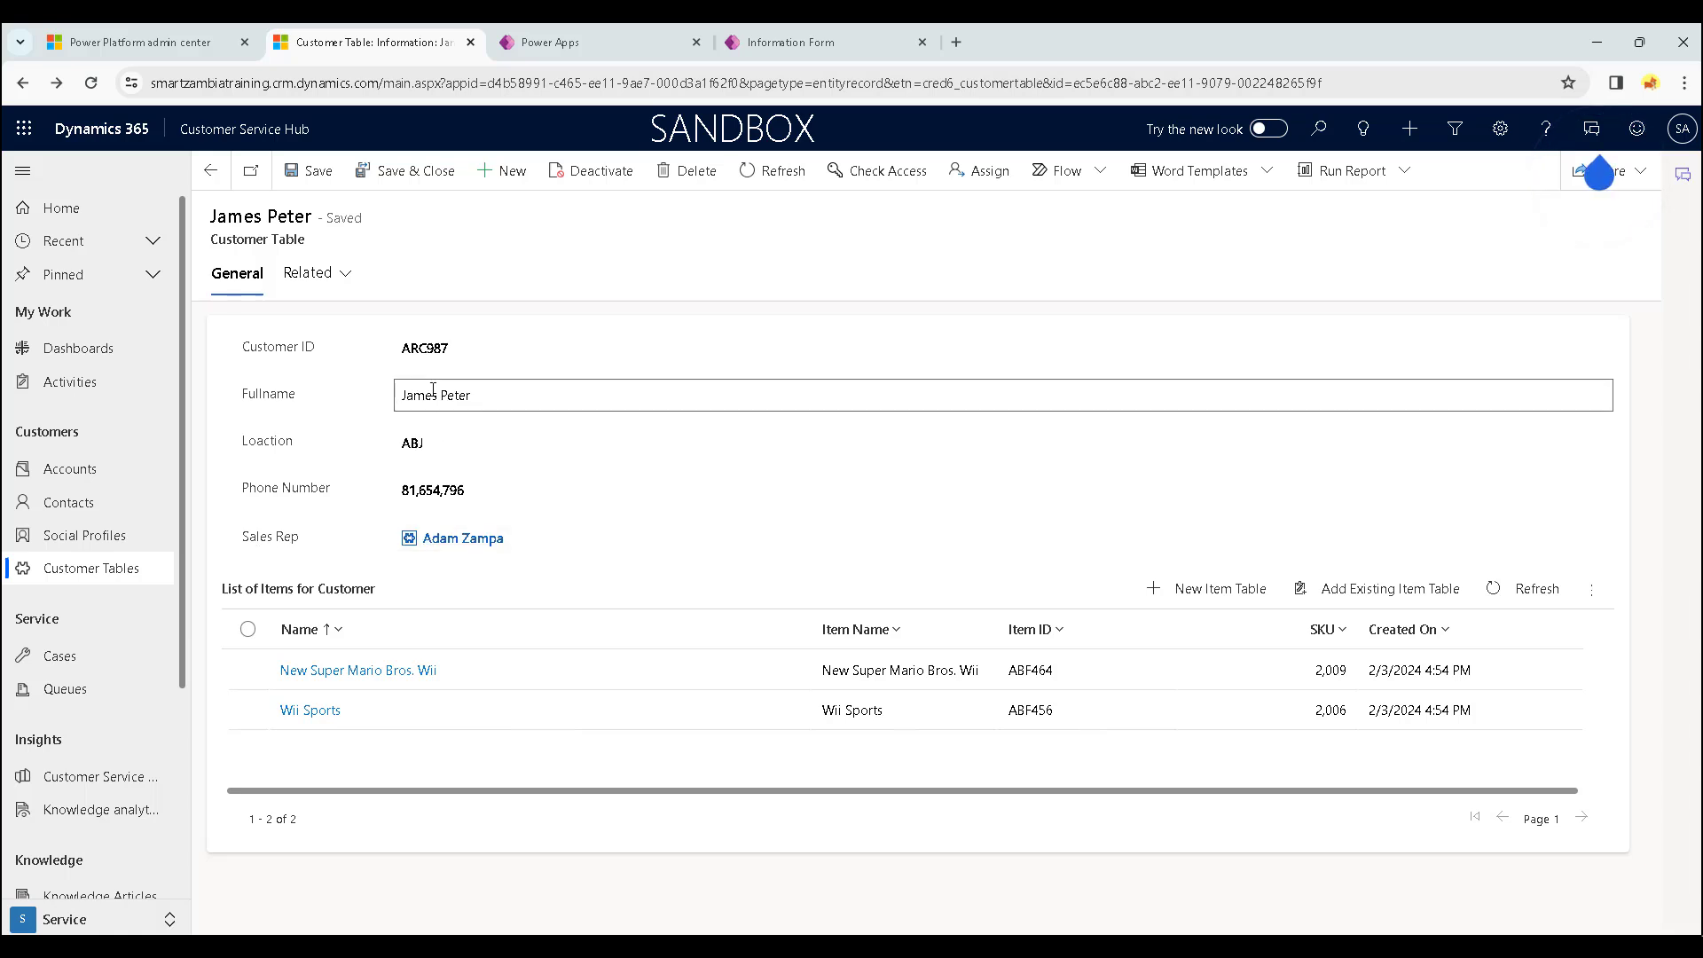
# Inspect the customer's linked sales rep record and the Wii Sports record from the customer's item list.
pyautogui.click(465, 539)
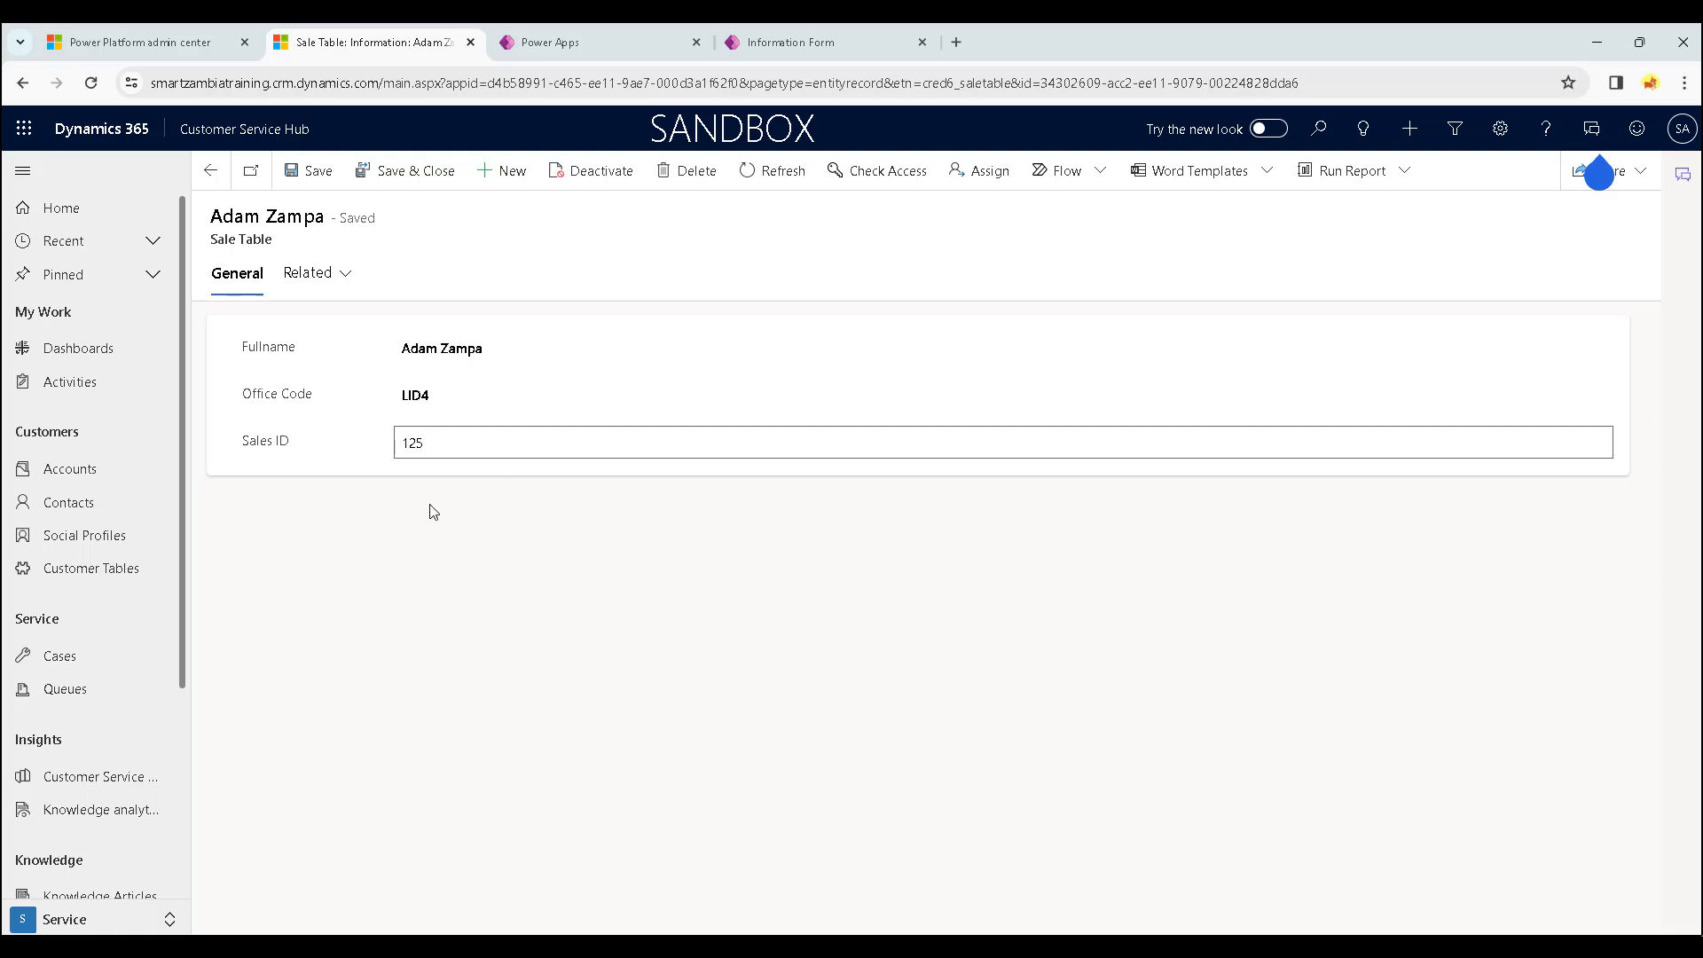
pyautogui.click(136, 575)
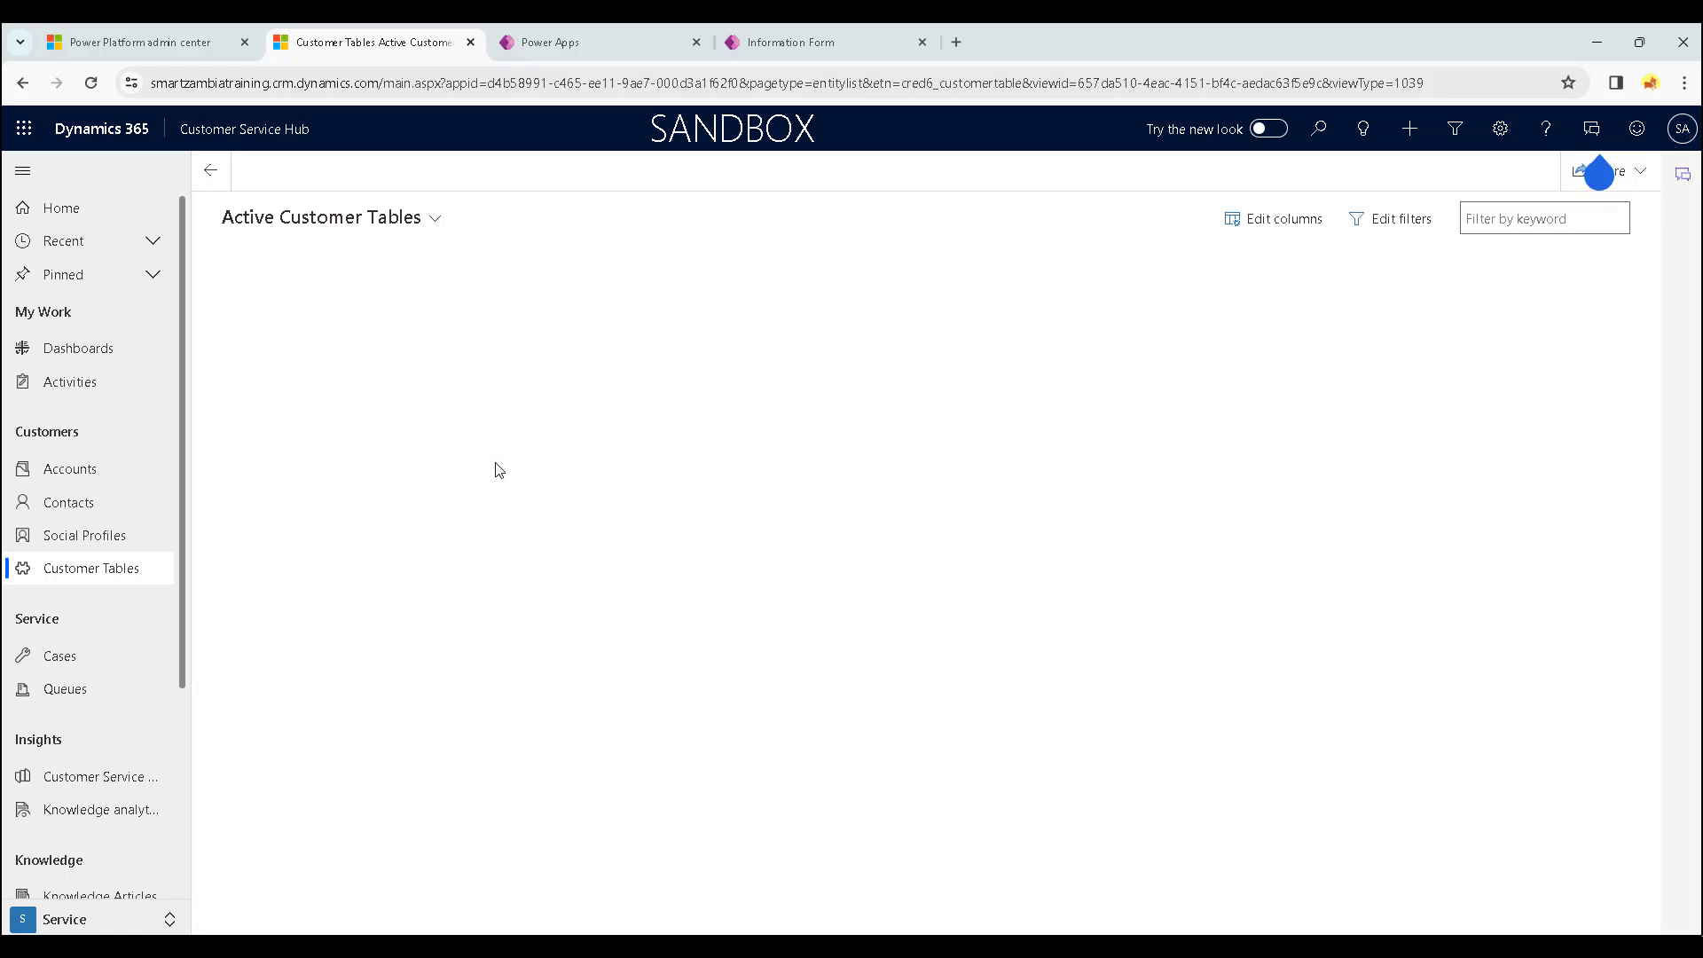
pyautogui.click(291, 346)
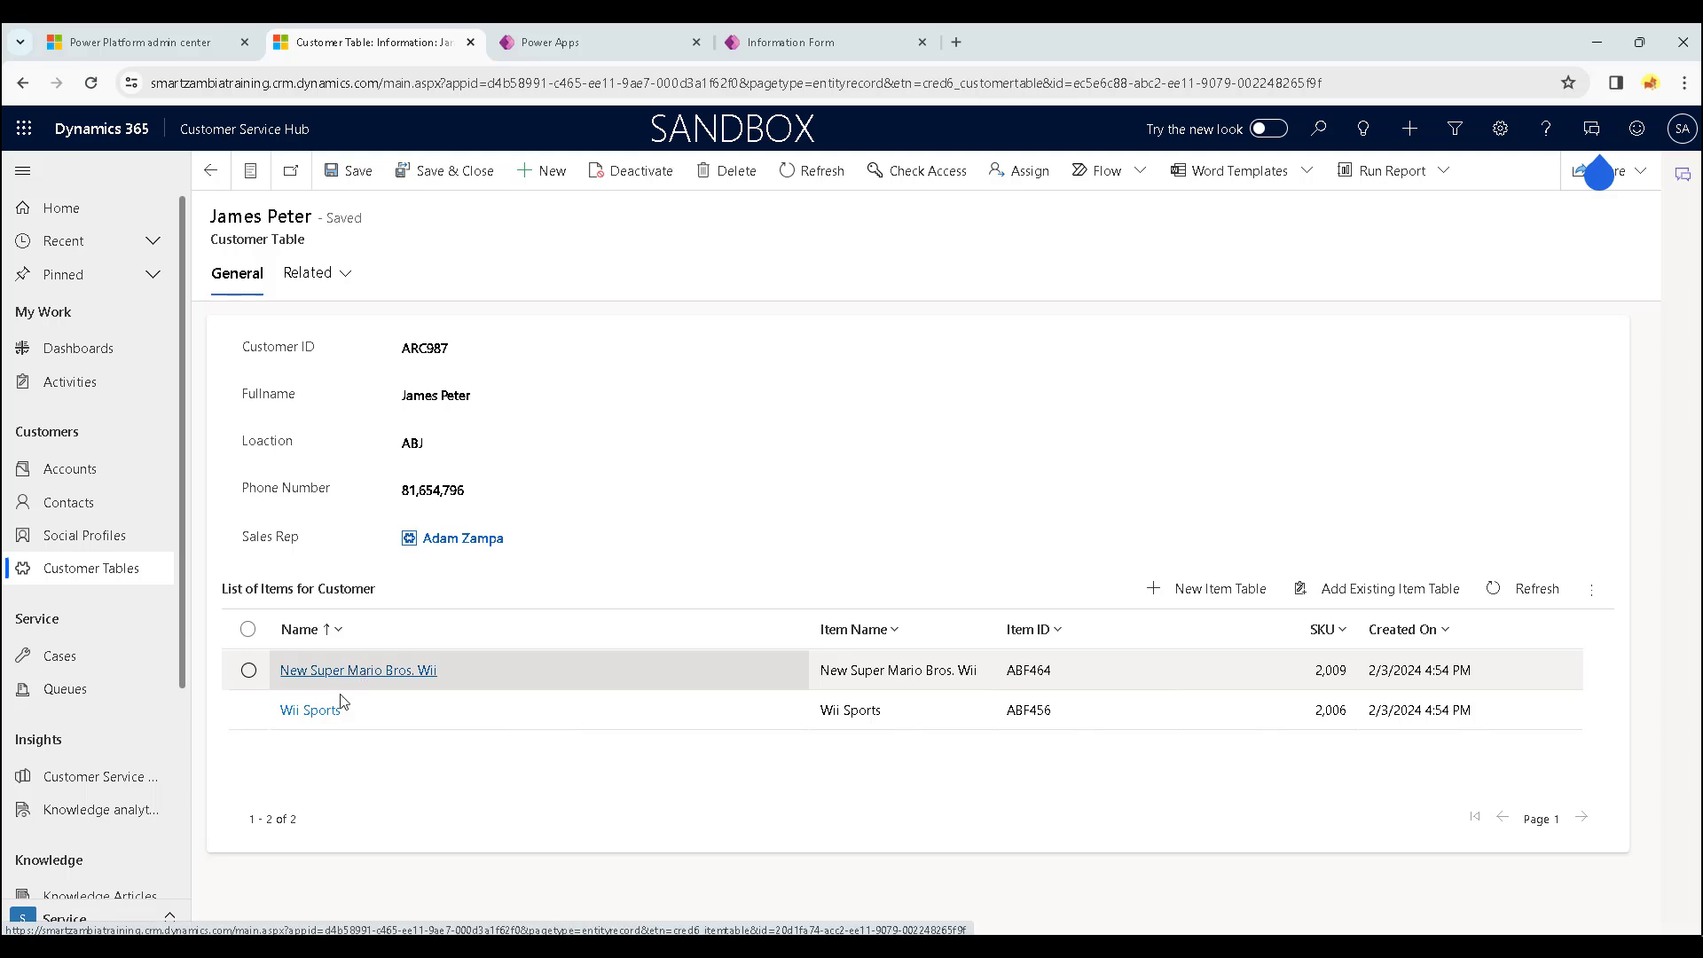
pyautogui.click(308, 711)
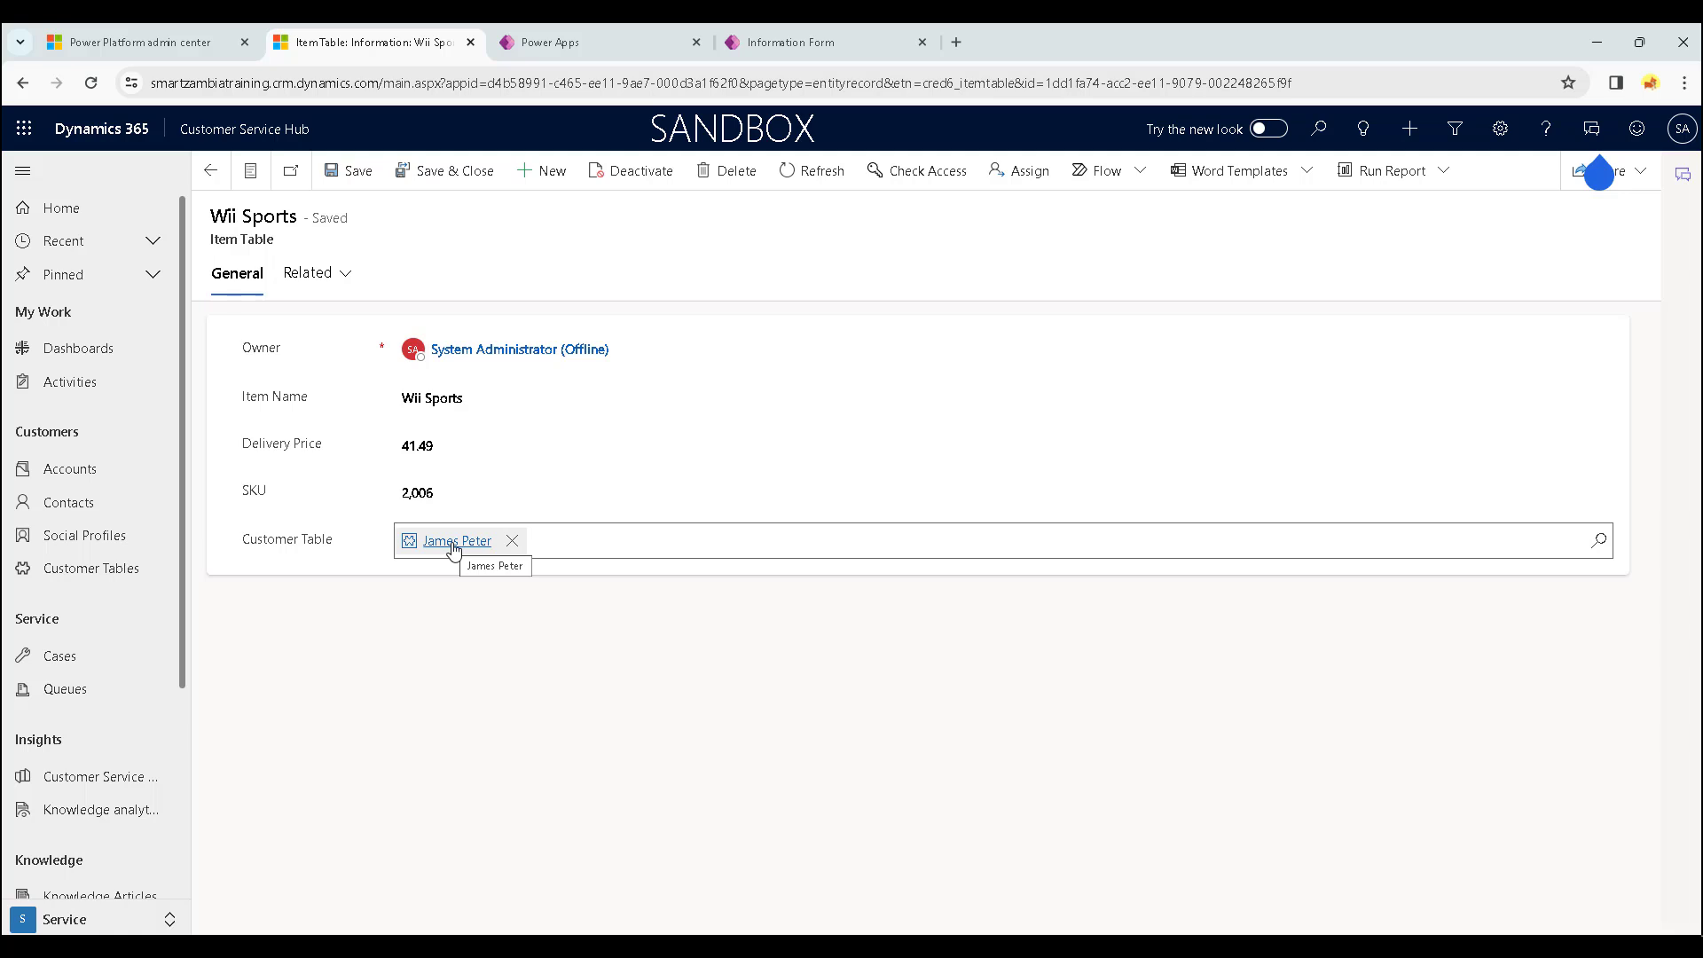
# Switch to the Power Apps Dataflows page and create a new dataflow named customer inflow 2.
pyautogui.click(644, 42)
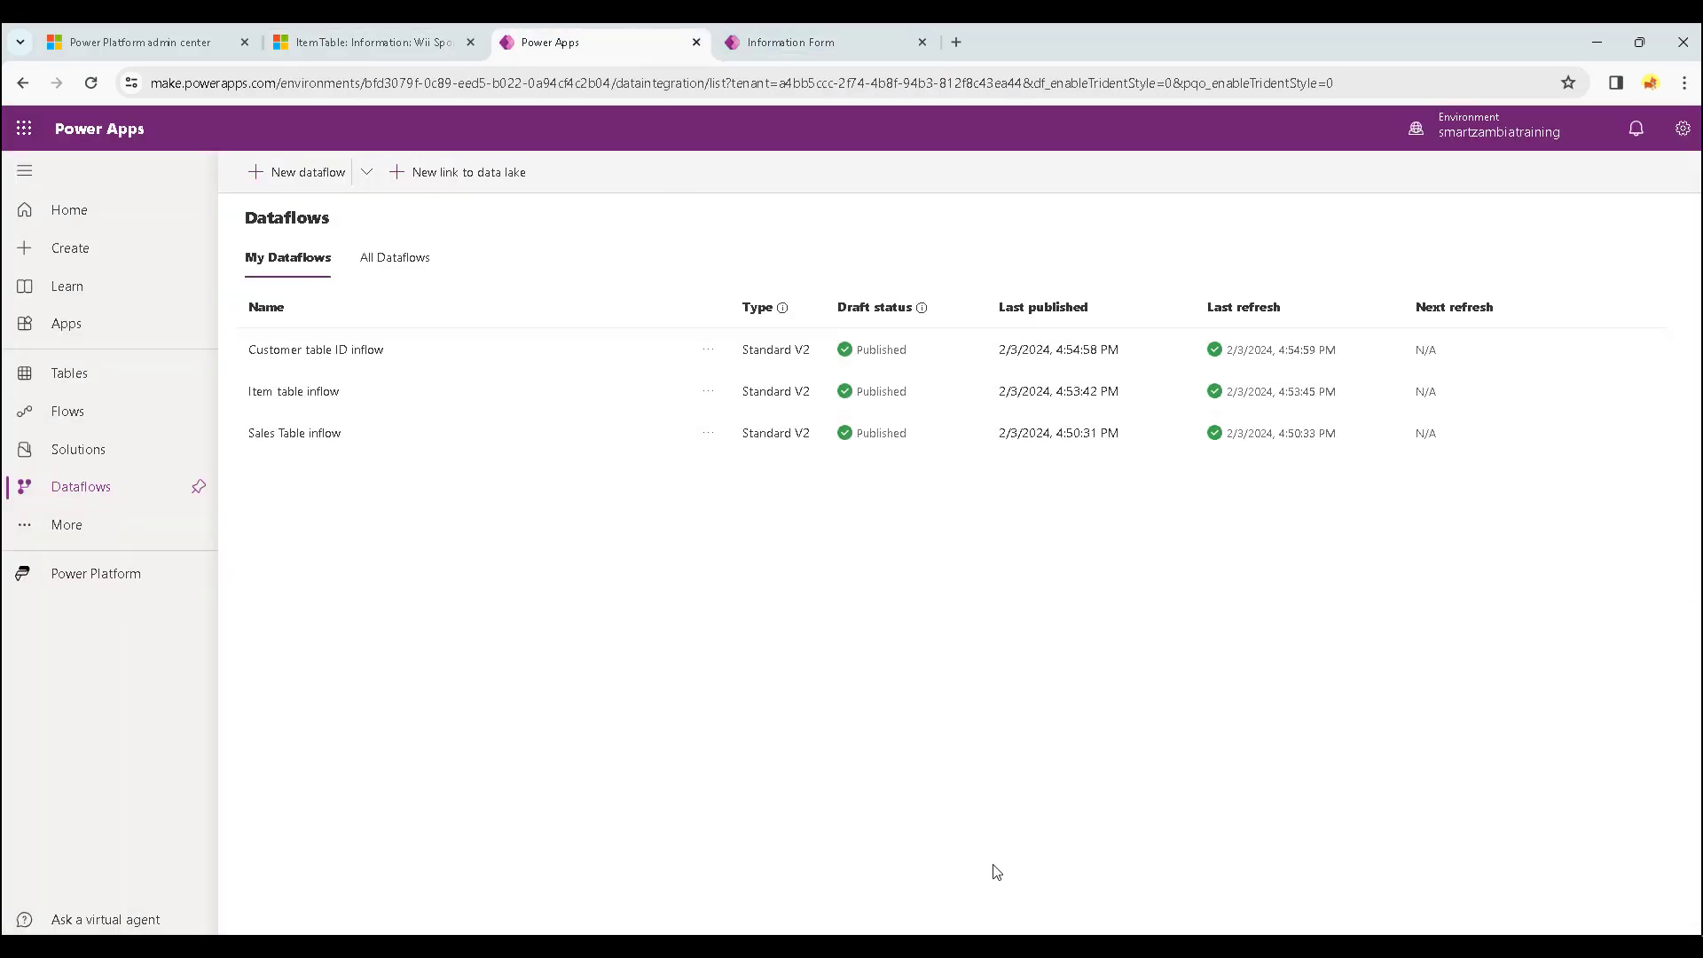
pyautogui.moveTo(796, 946)
pyautogui.click(323, 174)
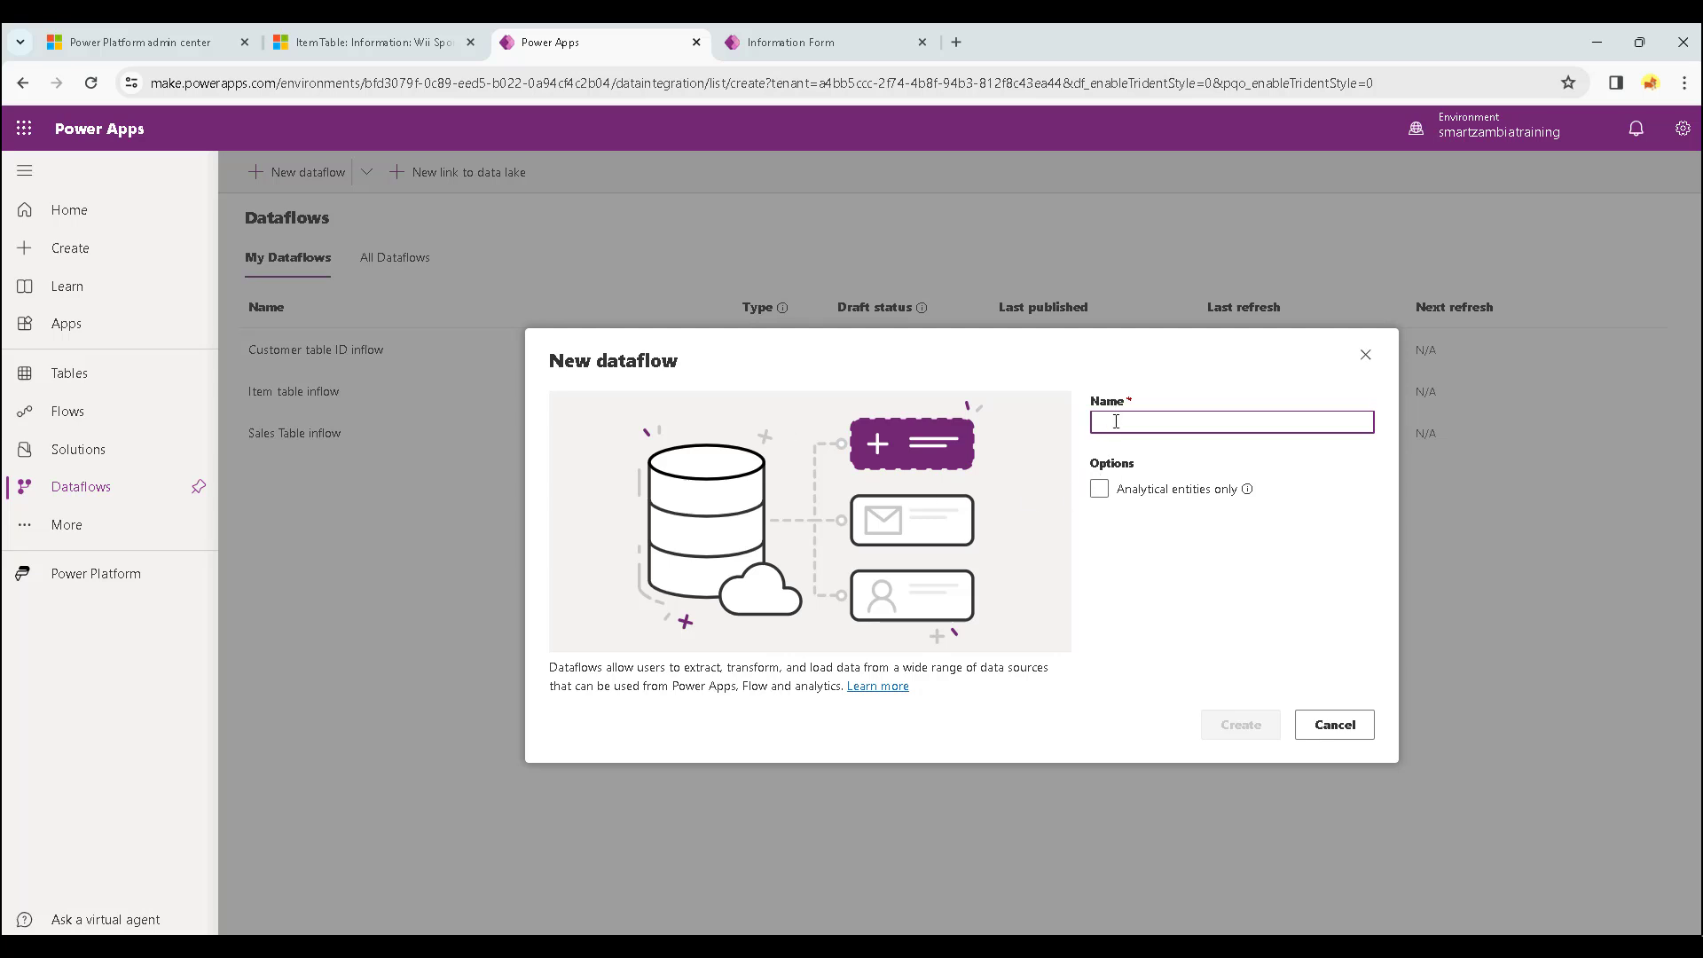
pyautogui.write('c')
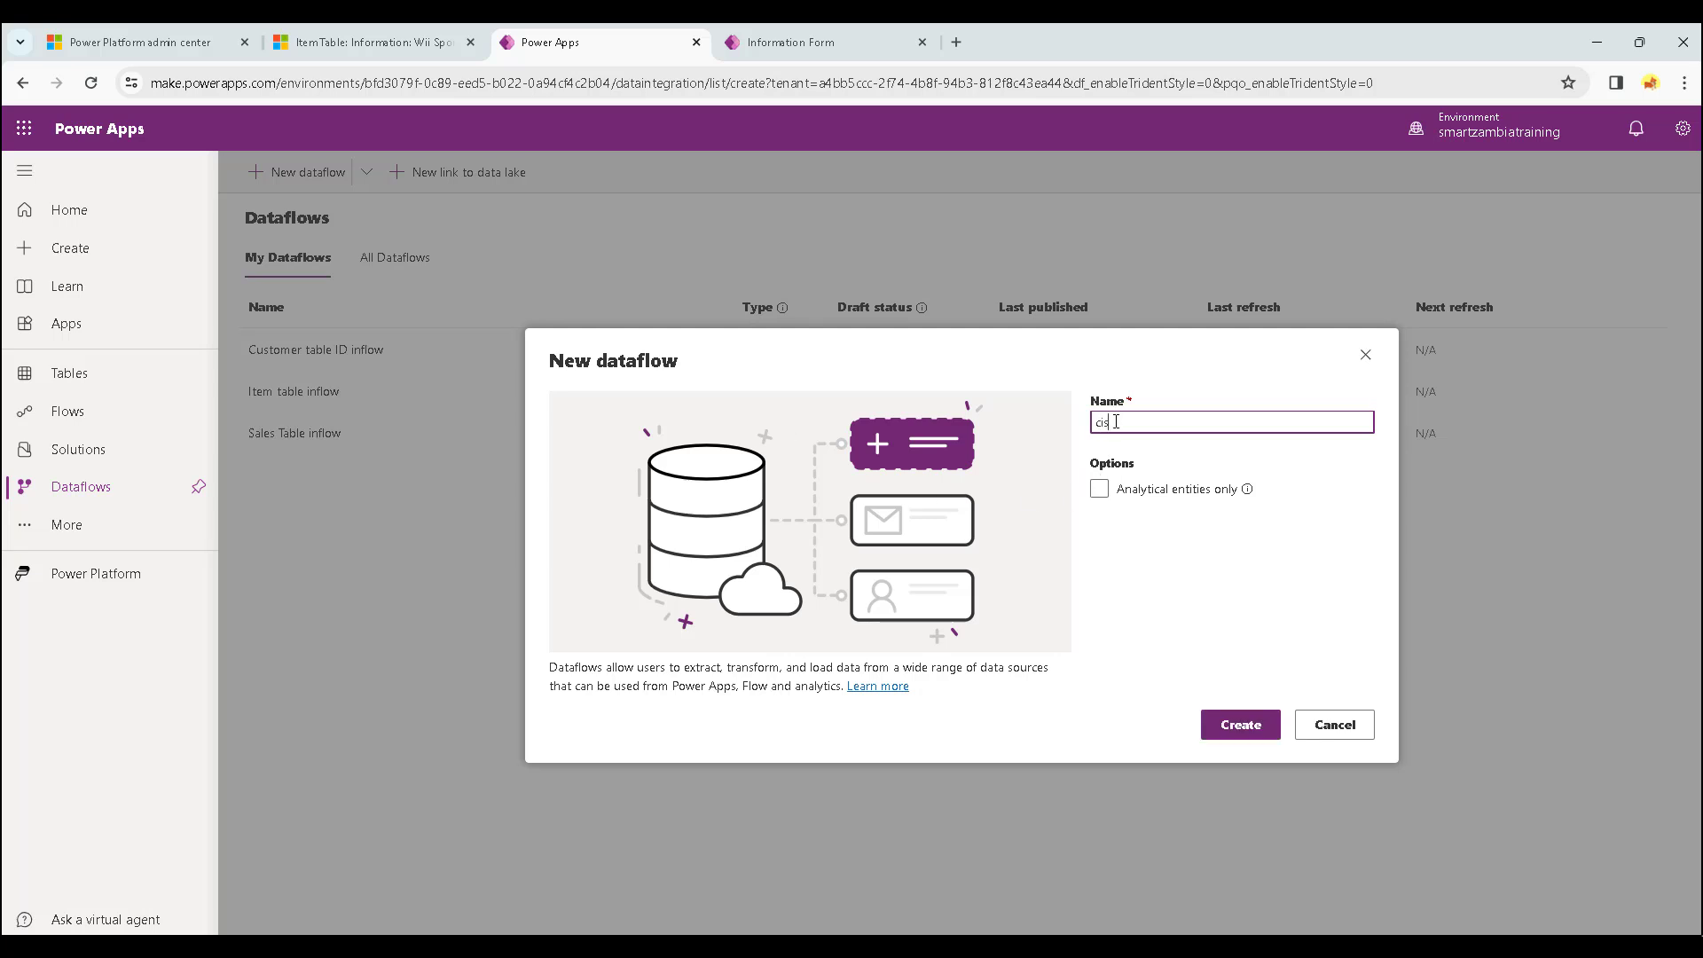
pyautogui.press('BackSpace')
pyautogui.write('customer inflow 2')
pyautogui.click(1238, 733)
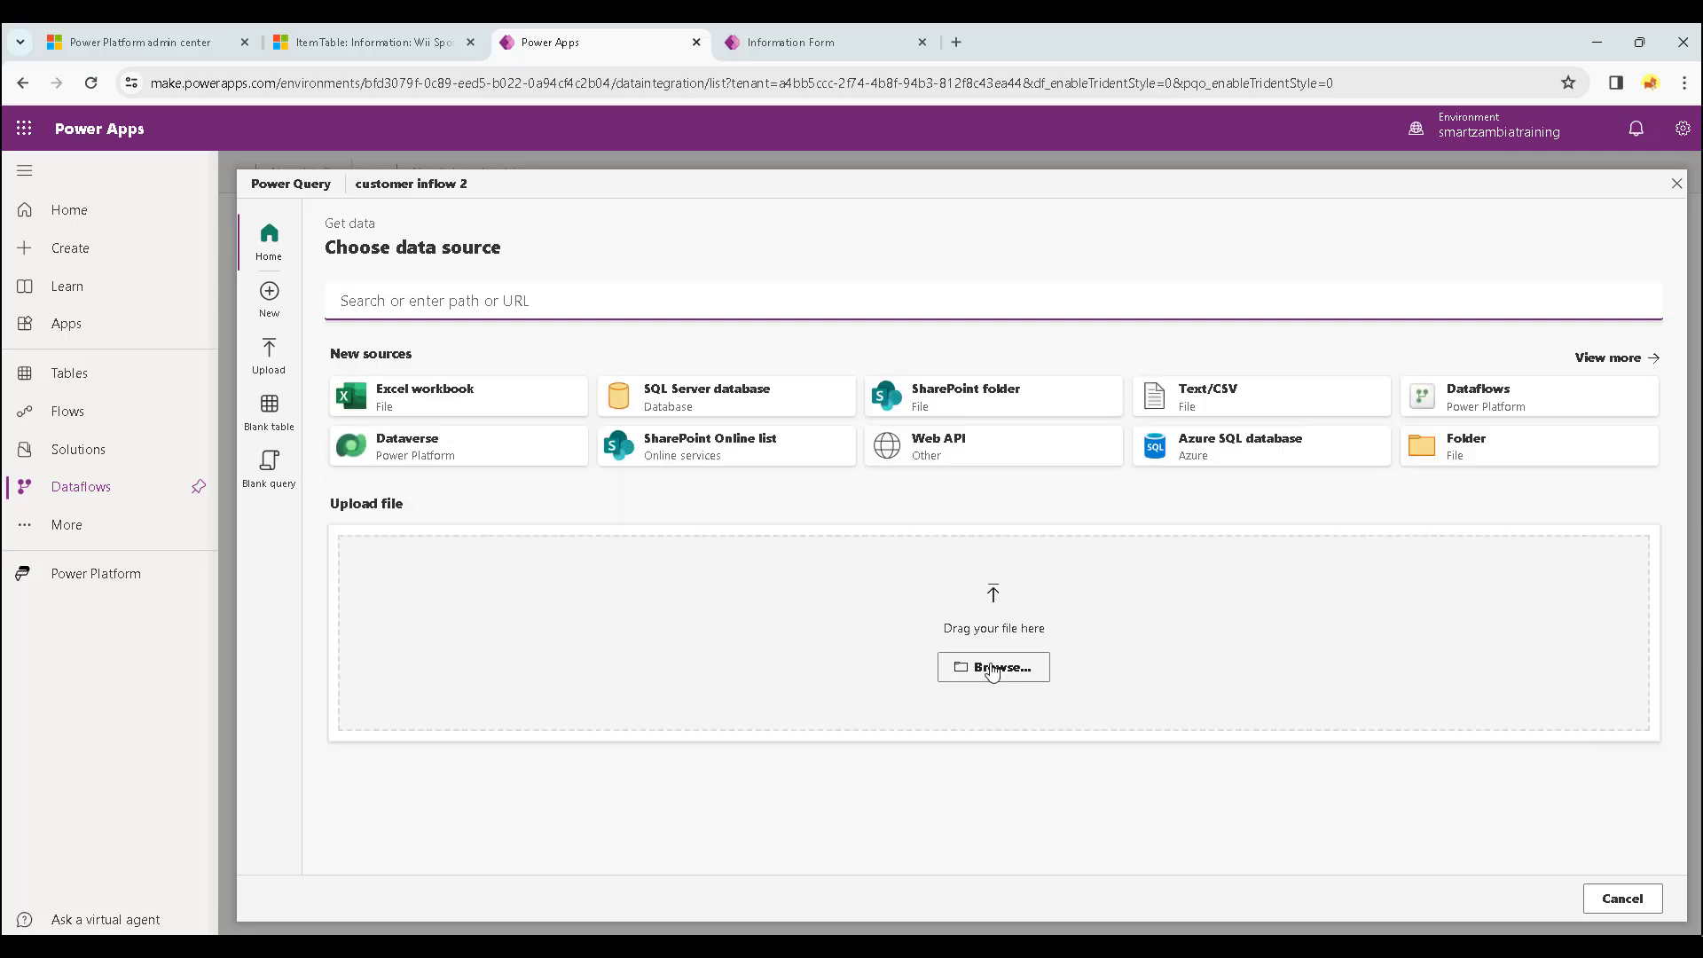
# Upload Customer table 2.xlsx as the dataflow's source and take its Table1 without transformations to table mapping.
pyautogui.click(993, 667)
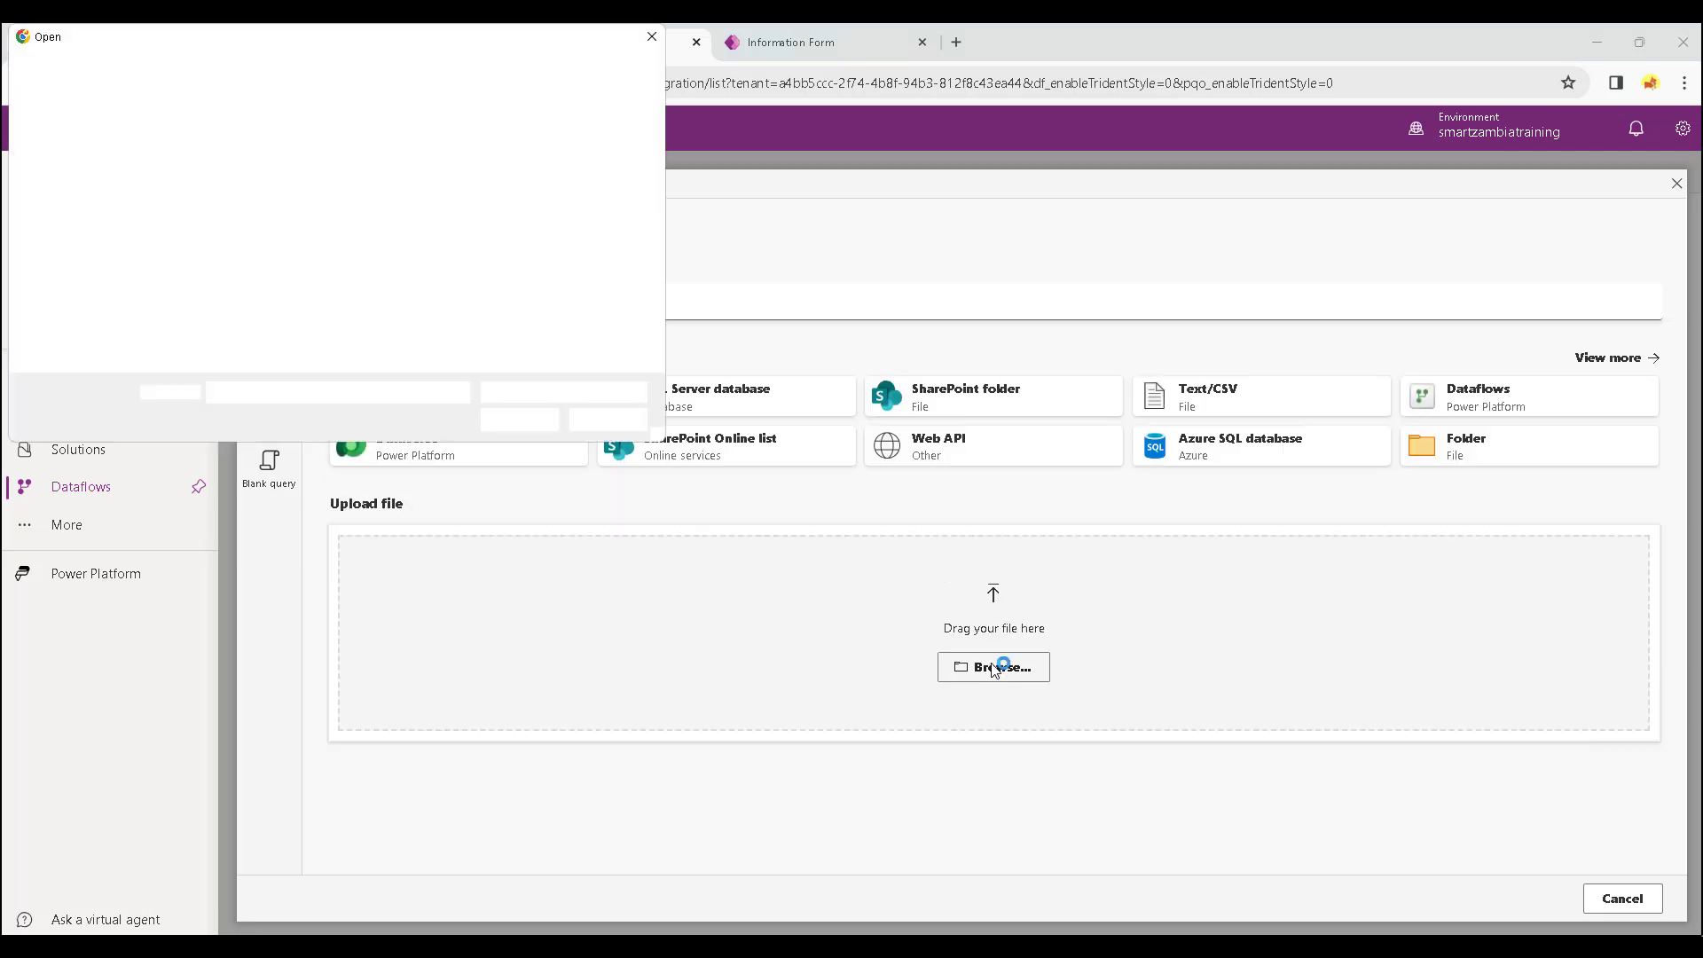
pyautogui.click(321, 200)
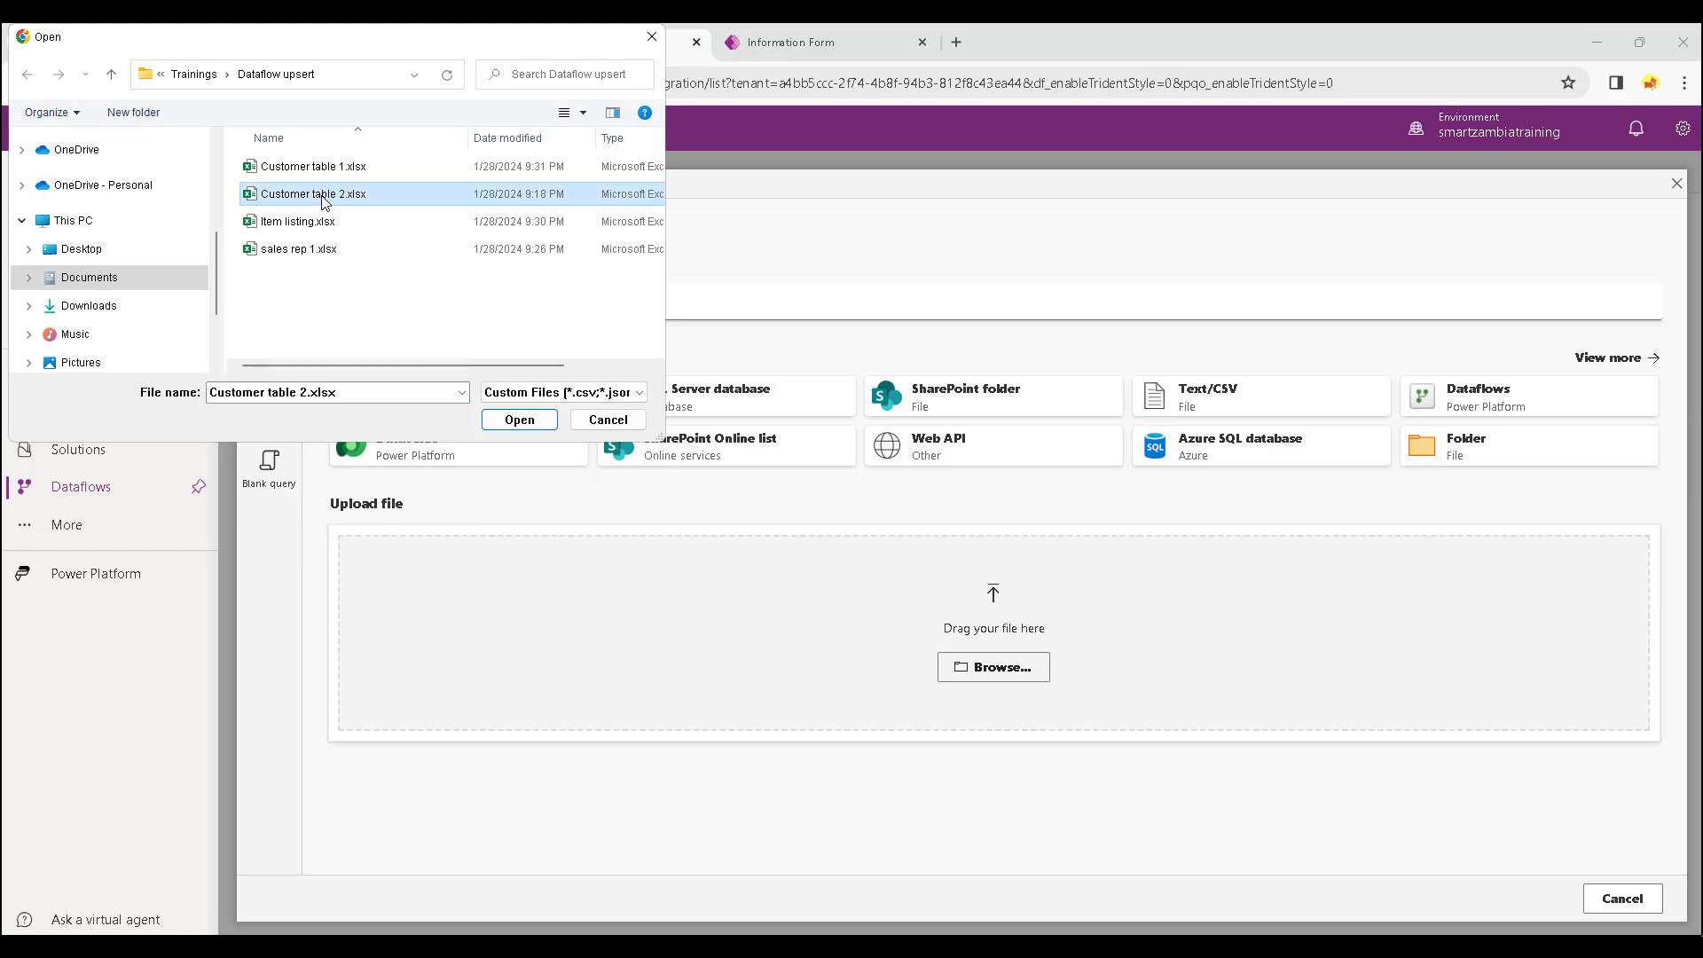
pyautogui.click(529, 420)
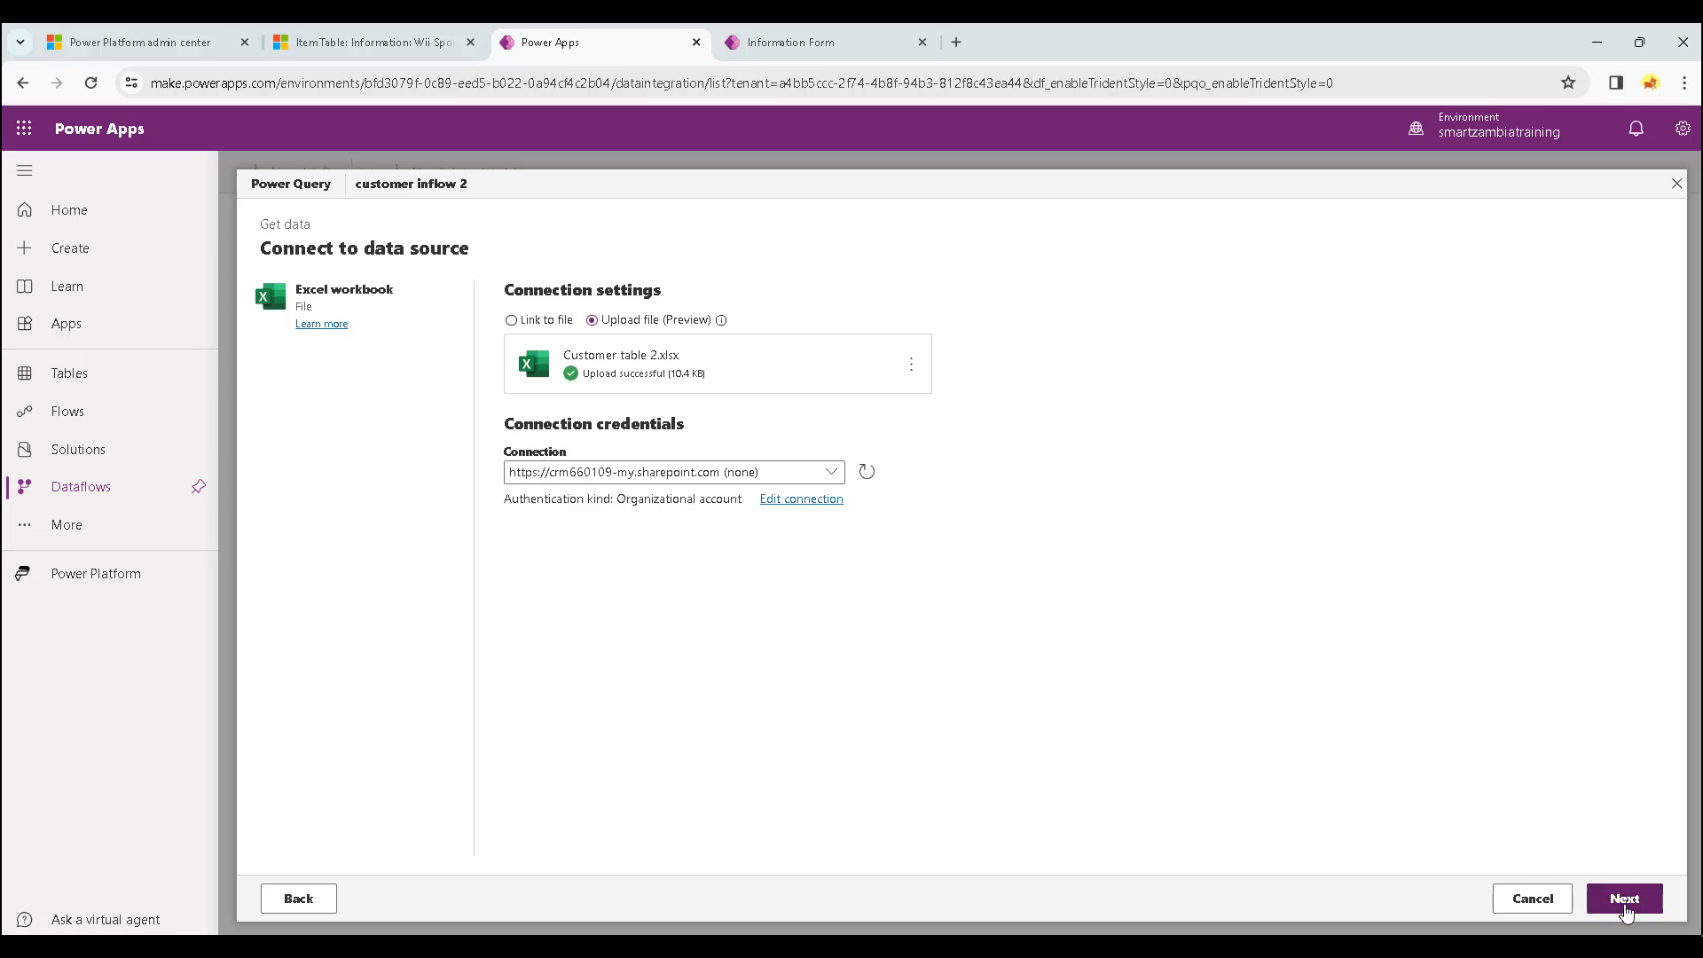
pyautogui.click(1626, 905)
pyautogui.click(335, 373)
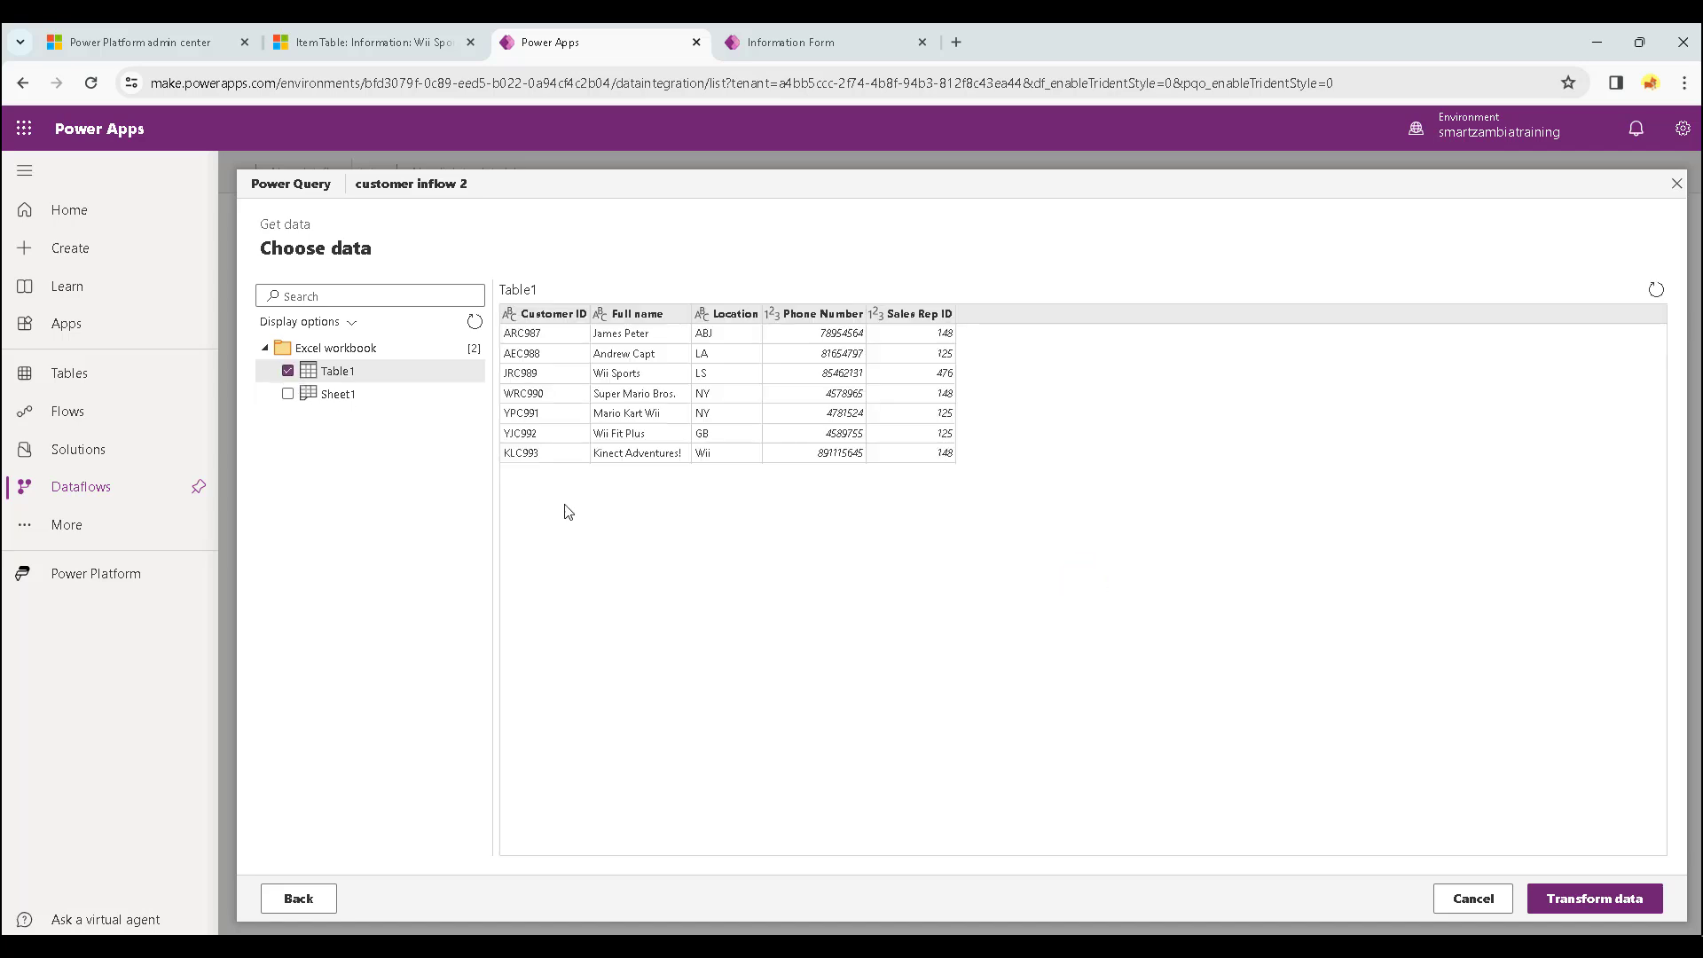
pyautogui.click(1590, 905)
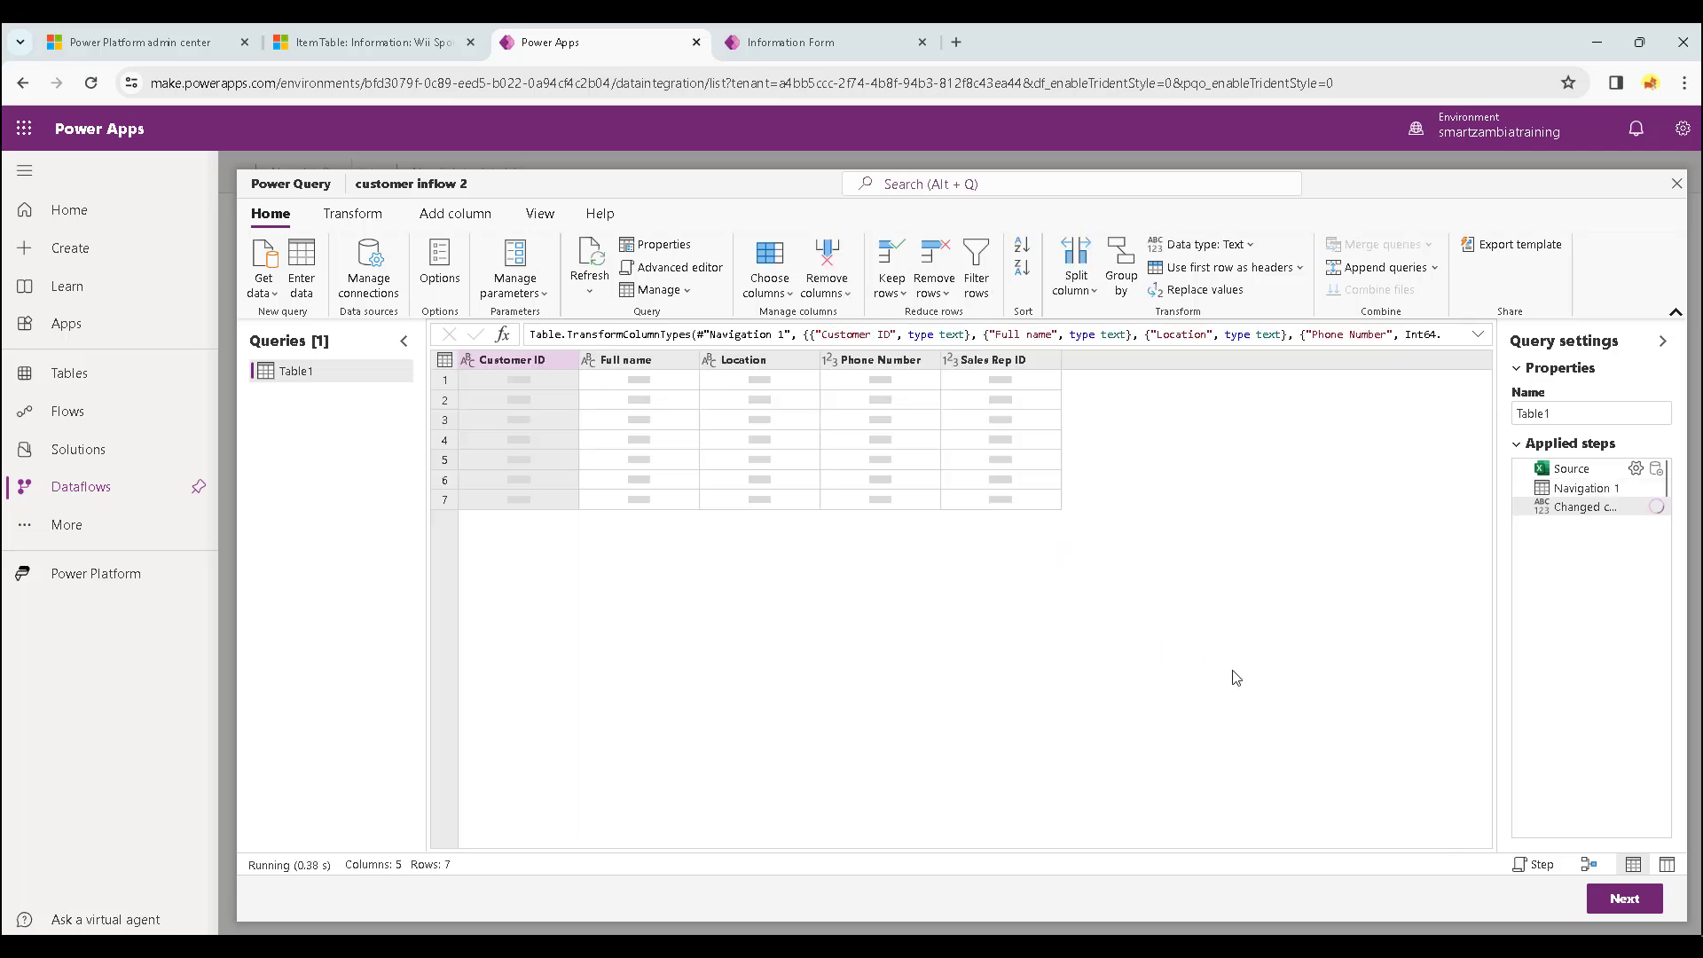
pyautogui.click(1637, 904)
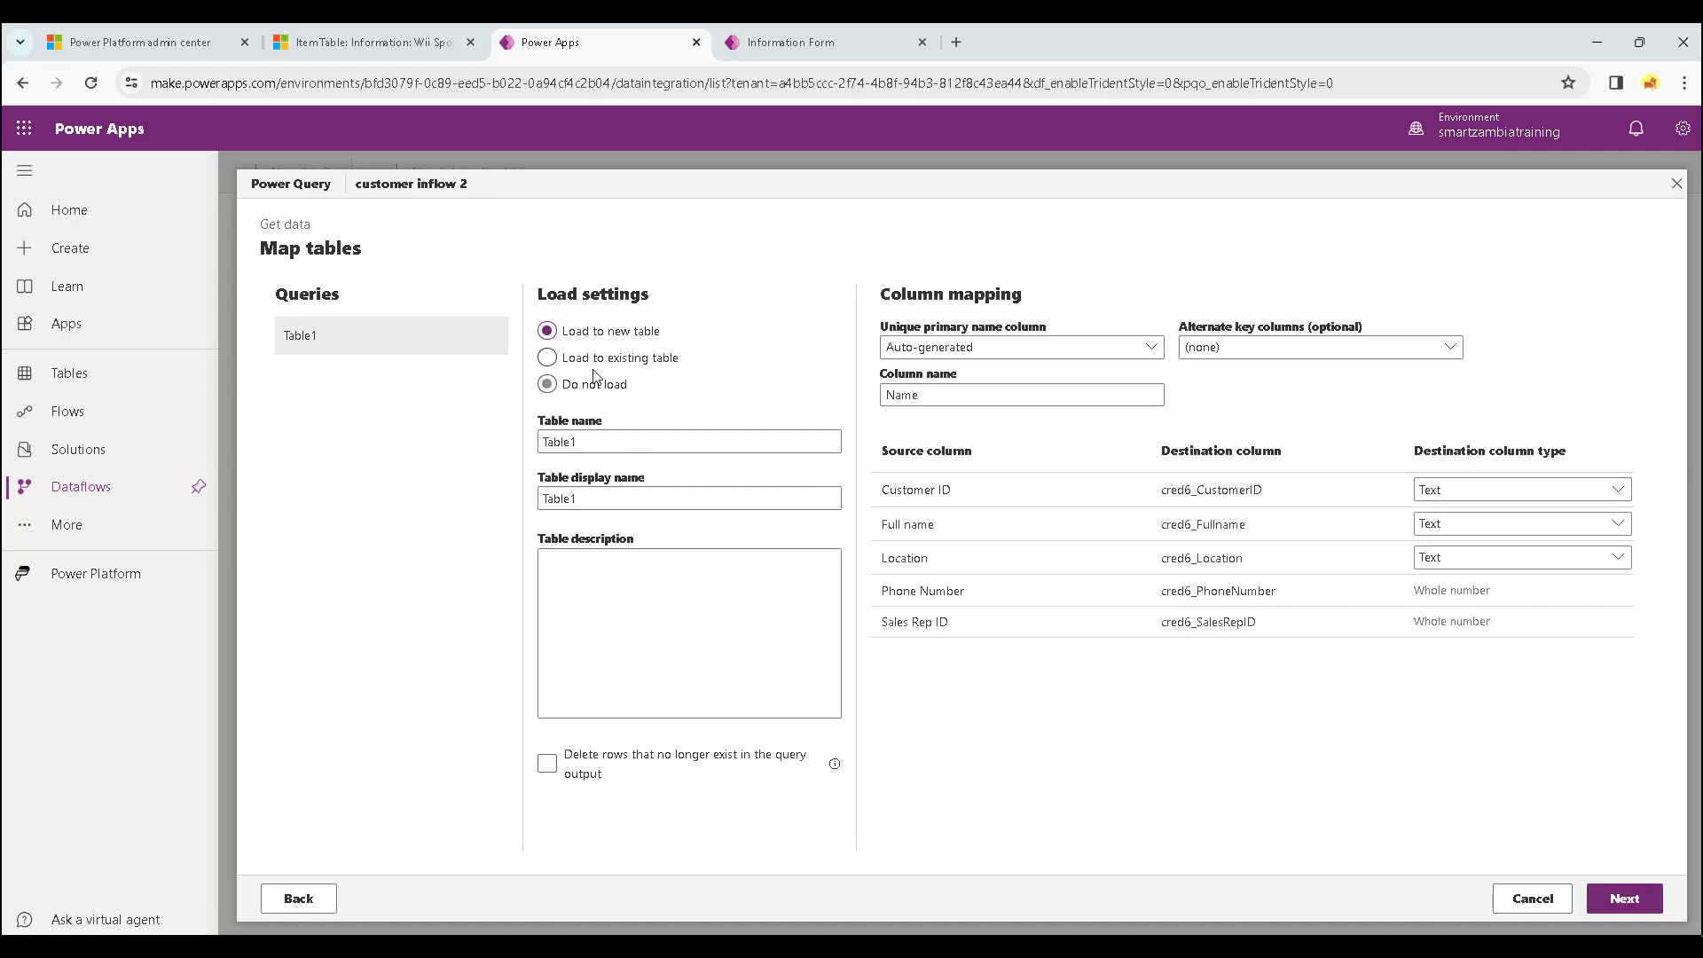
# Set Table1 to load into the existing cred6_CustomerTable table.
pyautogui.click(594, 364)
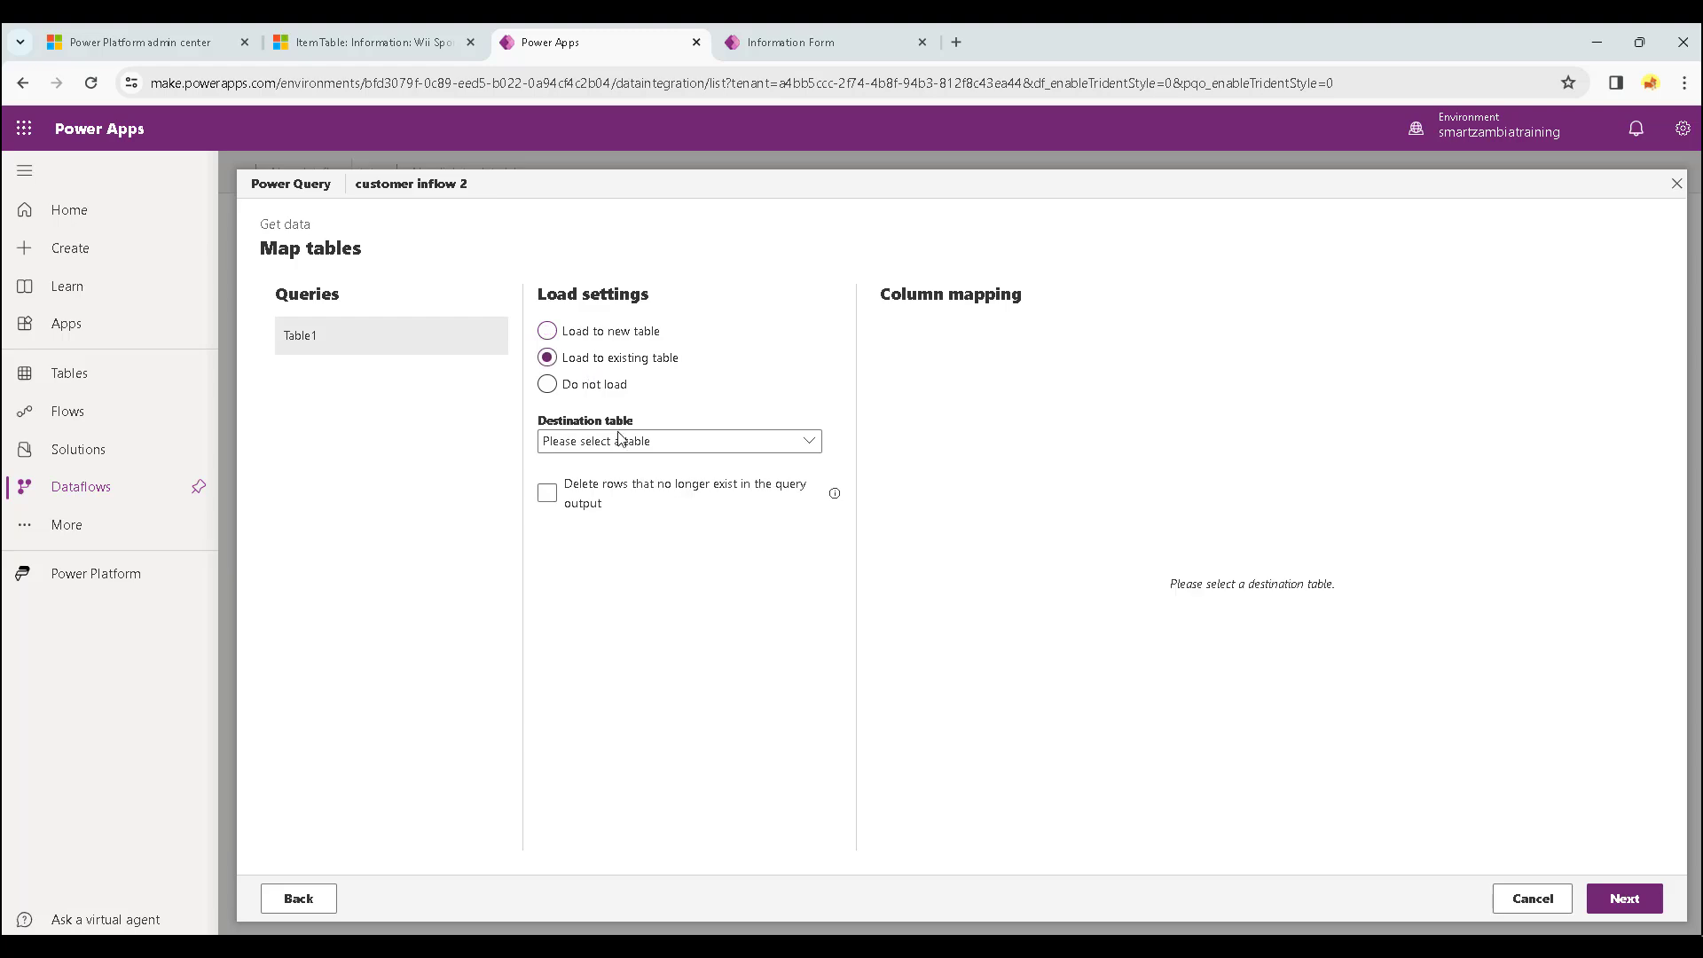
pyautogui.click(804, 451)
pyautogui.scroll(-5, 878, 470)
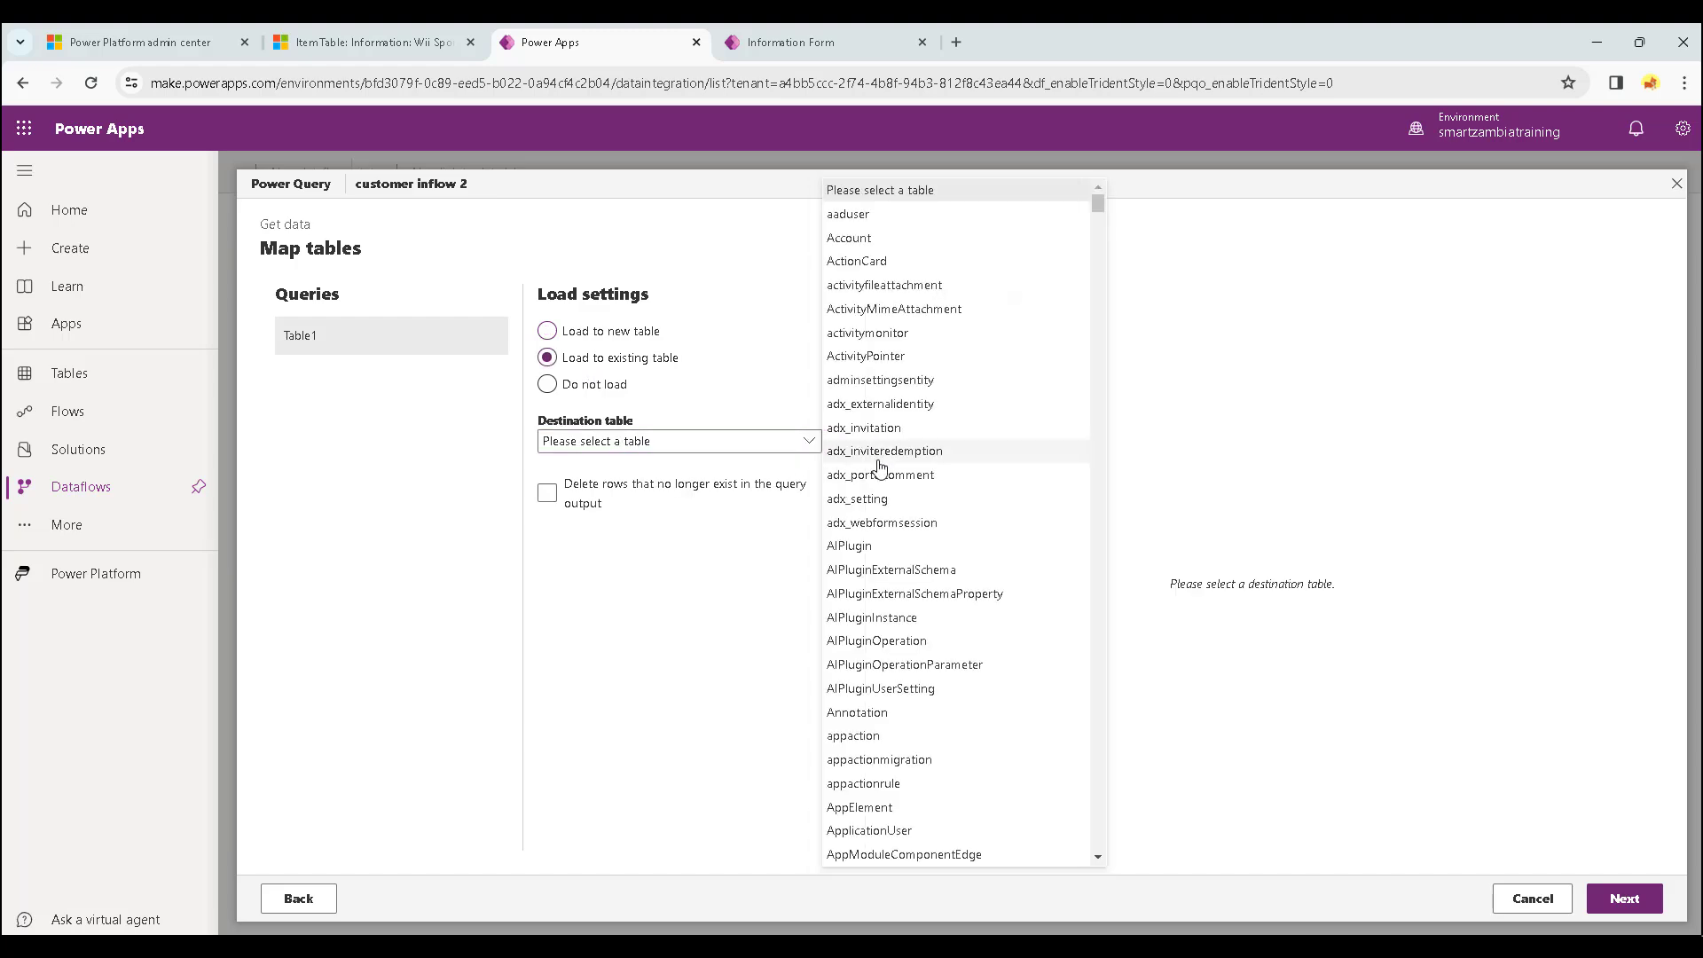
pyautogui.scroll(-15, 913, 513)
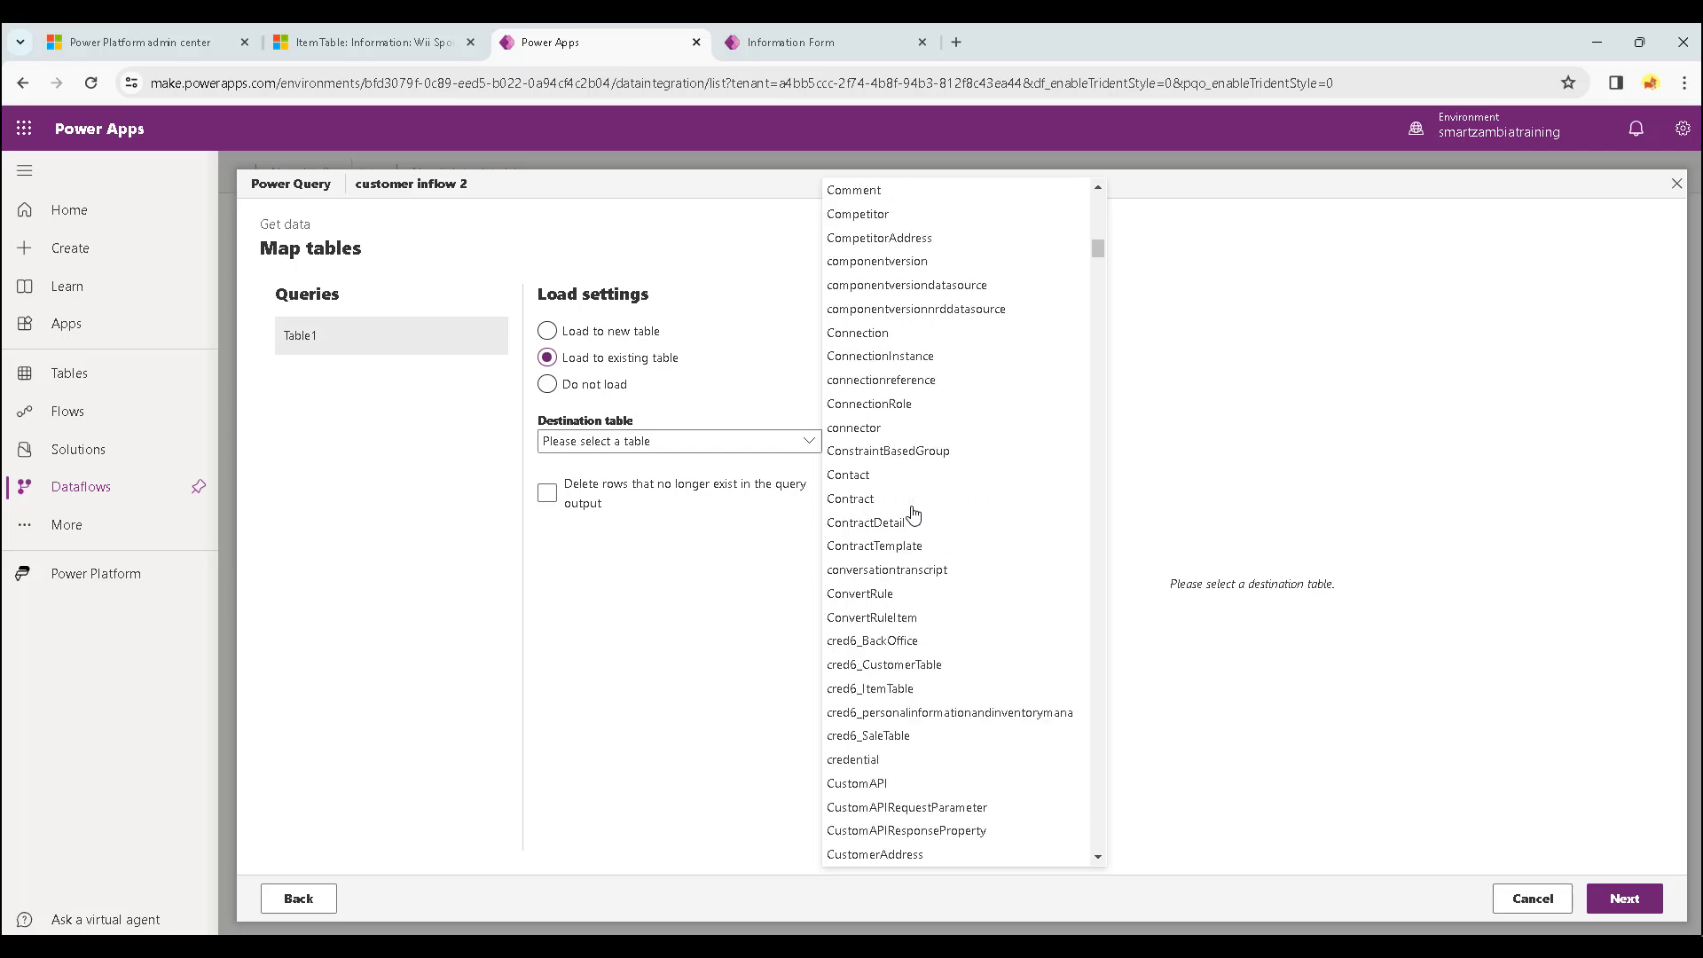
pyautogui.click(923, 666)
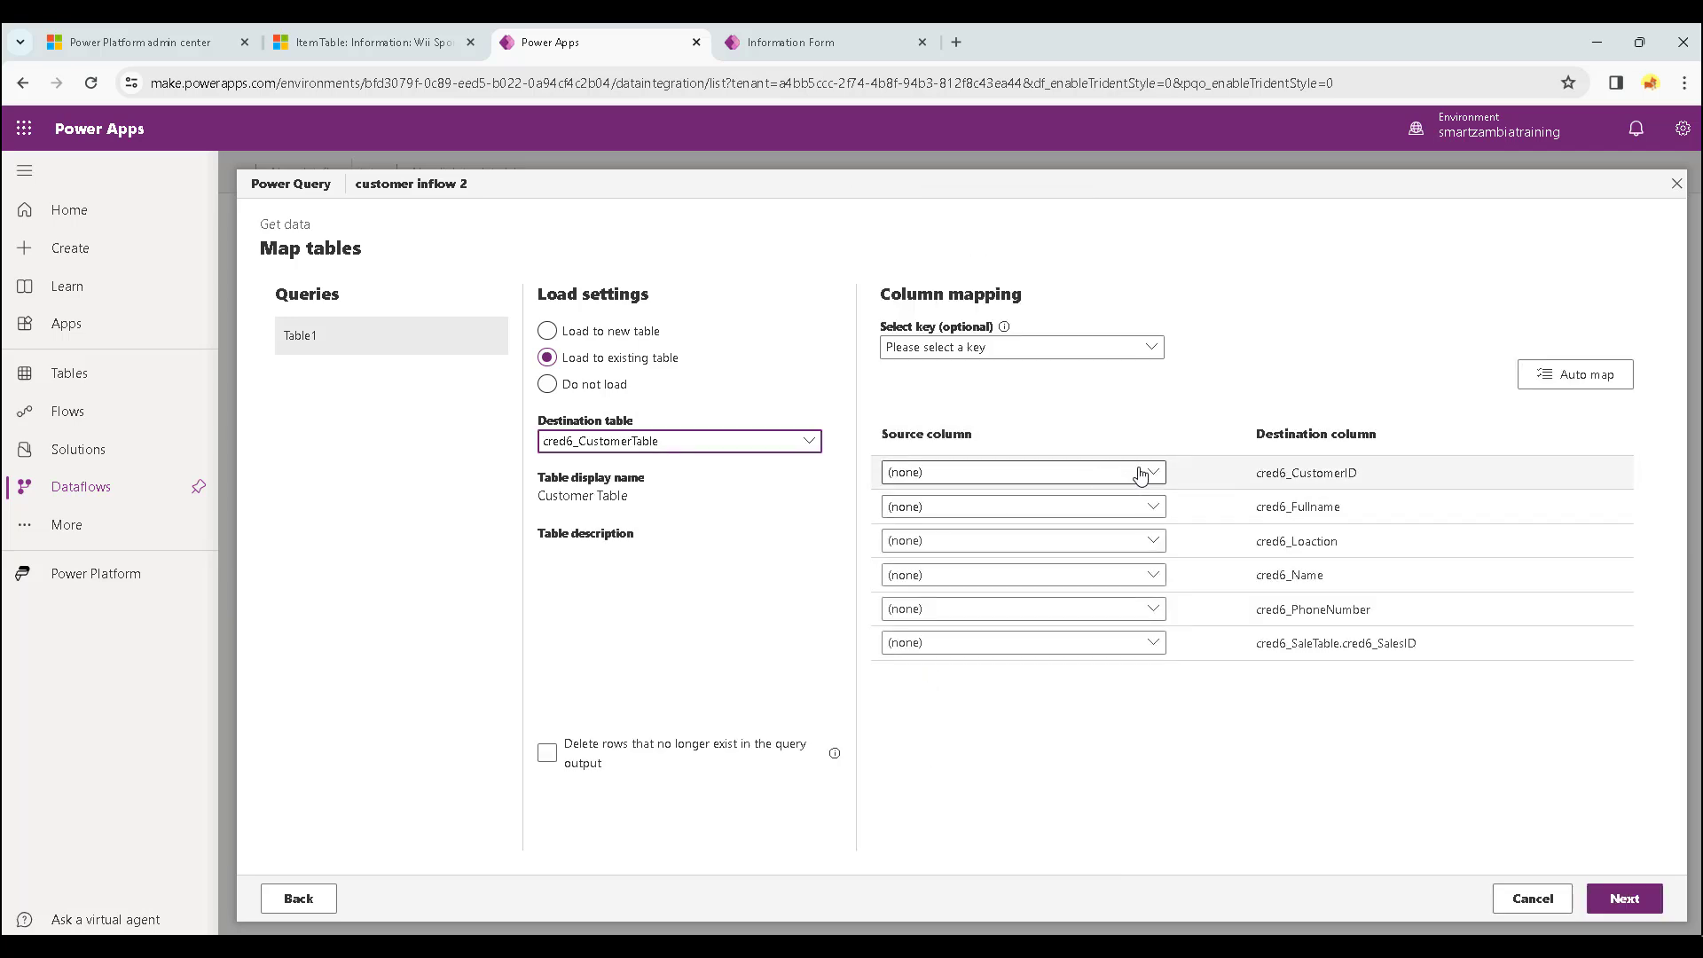
# Map Customer ID to cred6_CustomerID, Full name to both cred6_Fullname and cred6_Name, and Location to cred6_Loaction.
pyautogui.click(1153, 475)
pyautogui.click(1036, 523)
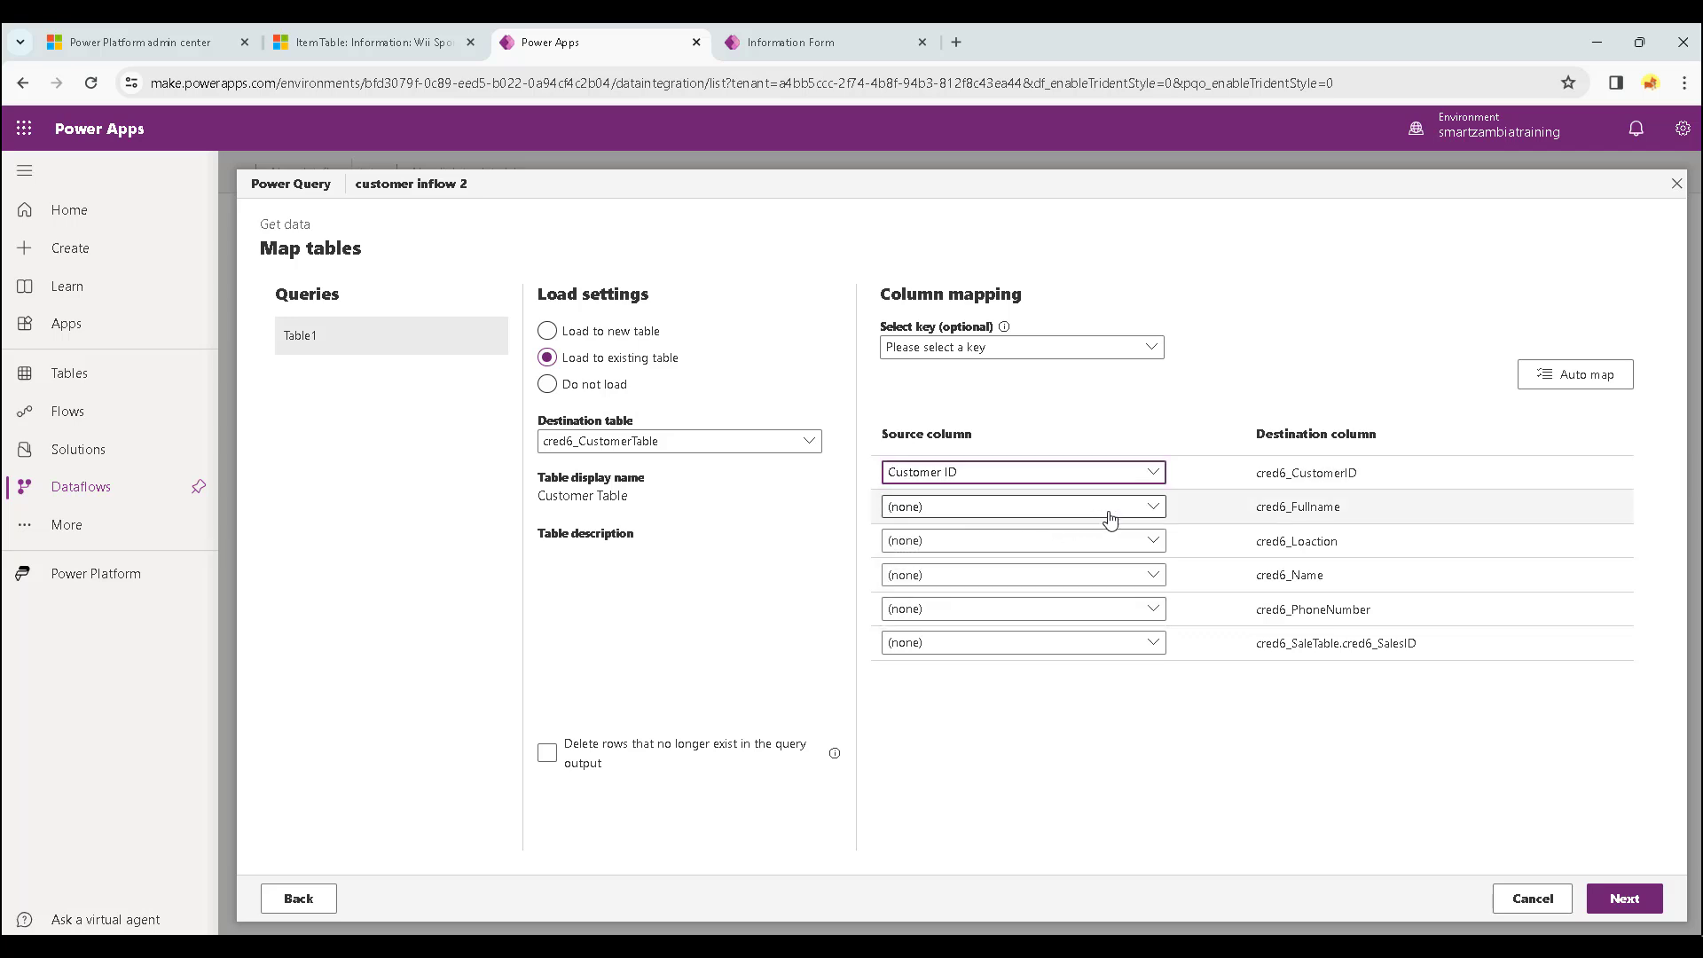
pyautogui.click(1151, 507)
pyautogui.click(1030, 578)
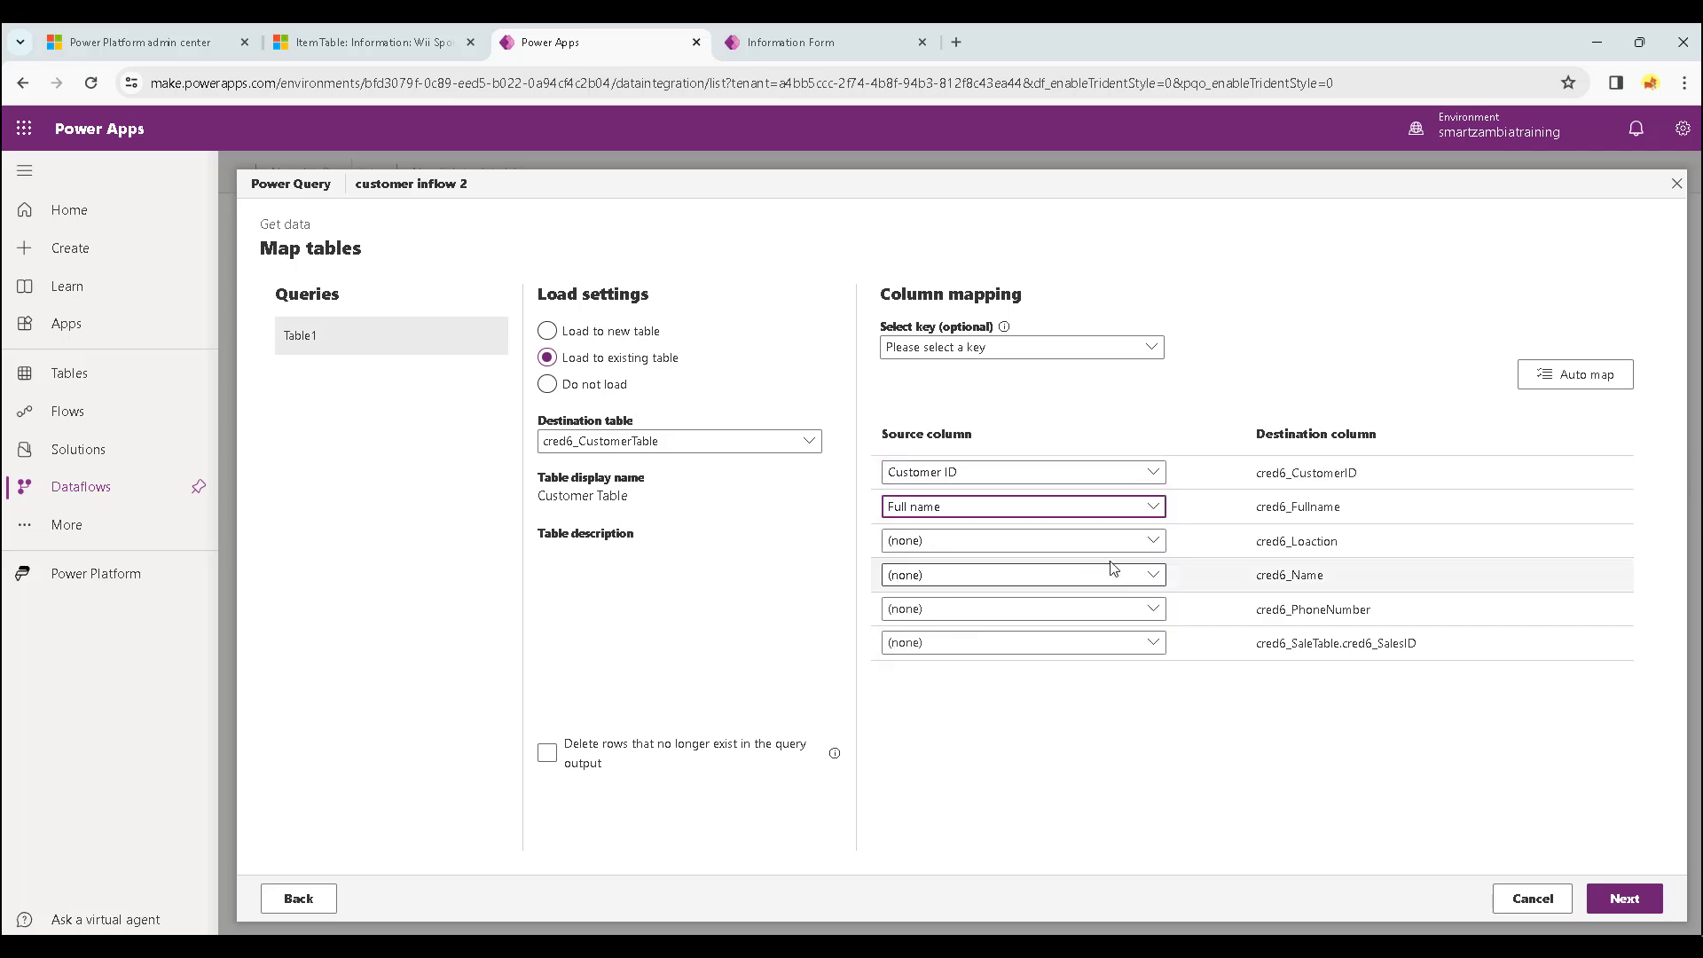
pyautogui.click(1154, 543)
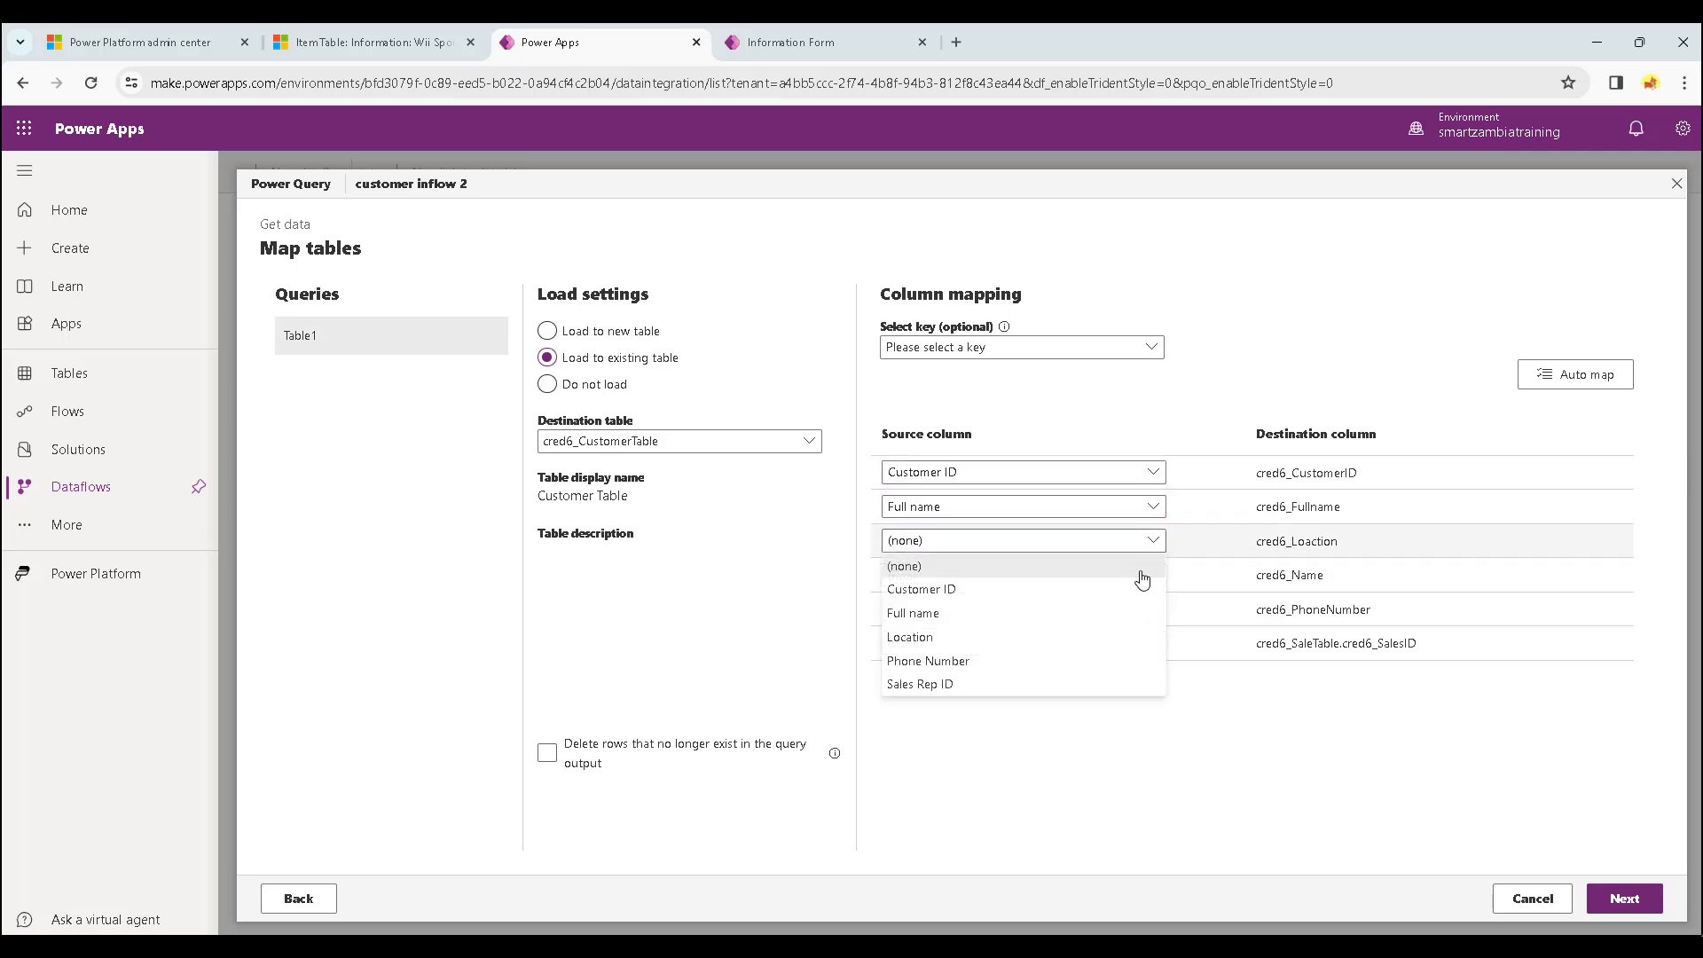
pyautogui.click(970, 637)
pyautogui.click(1092, 576)
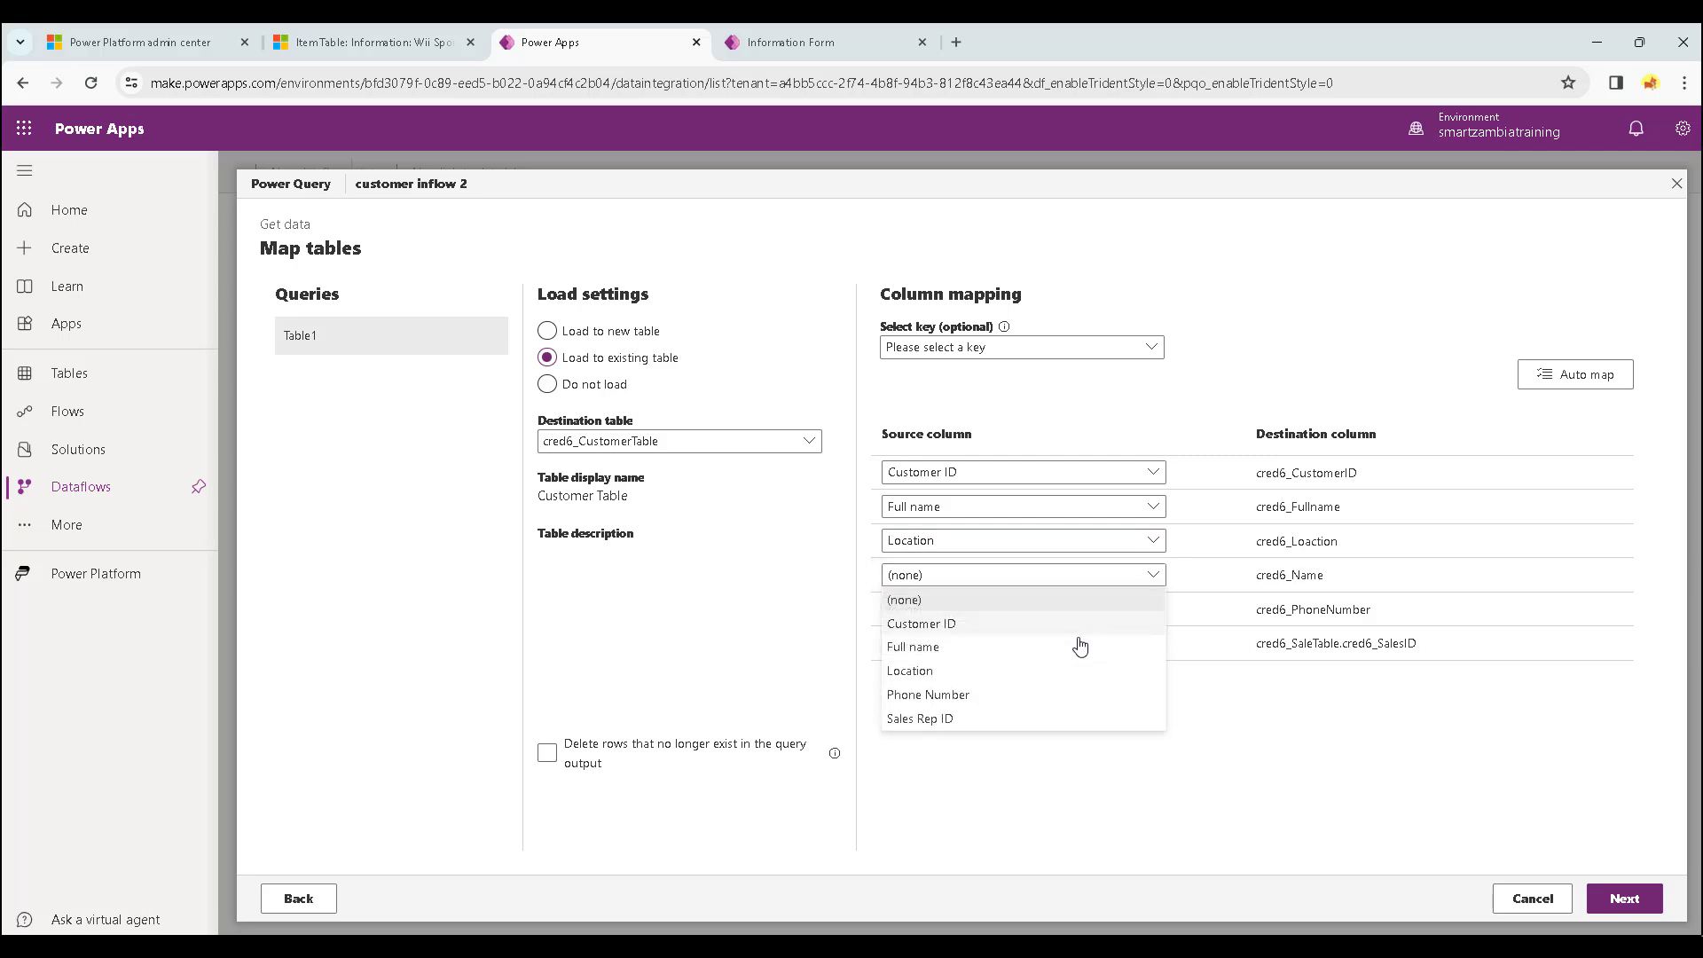
pyautogui.click(1015, 652)
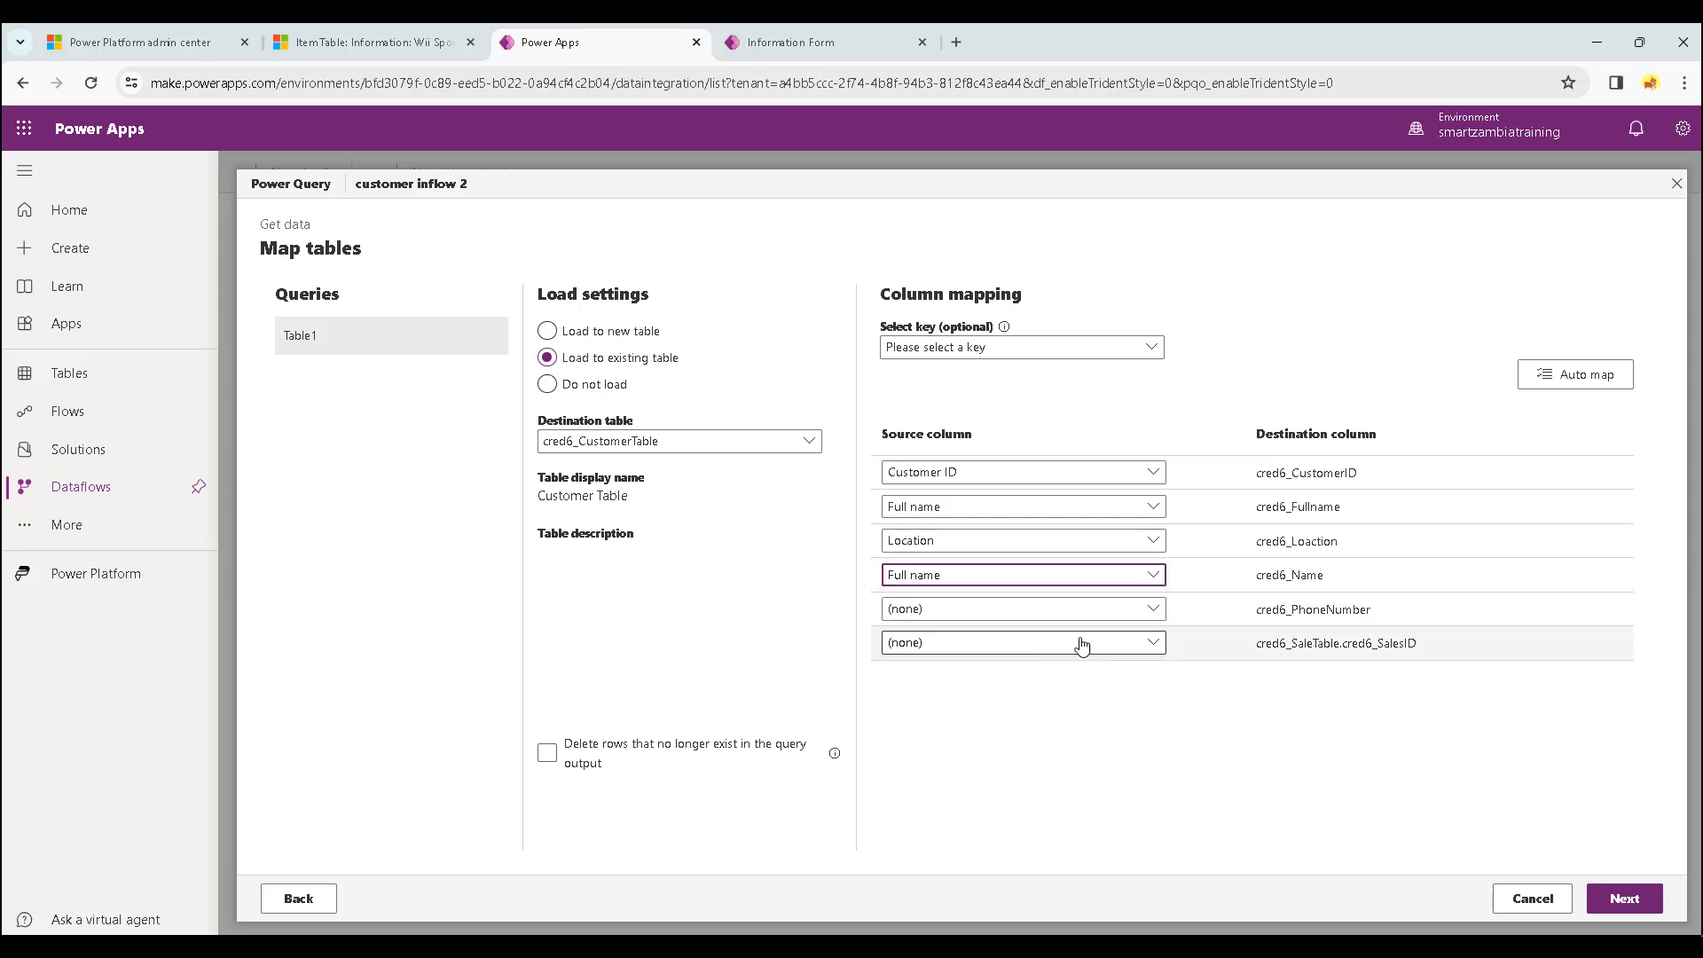
# Map Phone Number to cred6_PhoneNumber and Sales Rep ID to cred6_SaleTable.cred6_SalesID, and publish the dataflow with manual refresh.
pyautogui.click(1152, 609)
pyautogui.click(1010, 729)
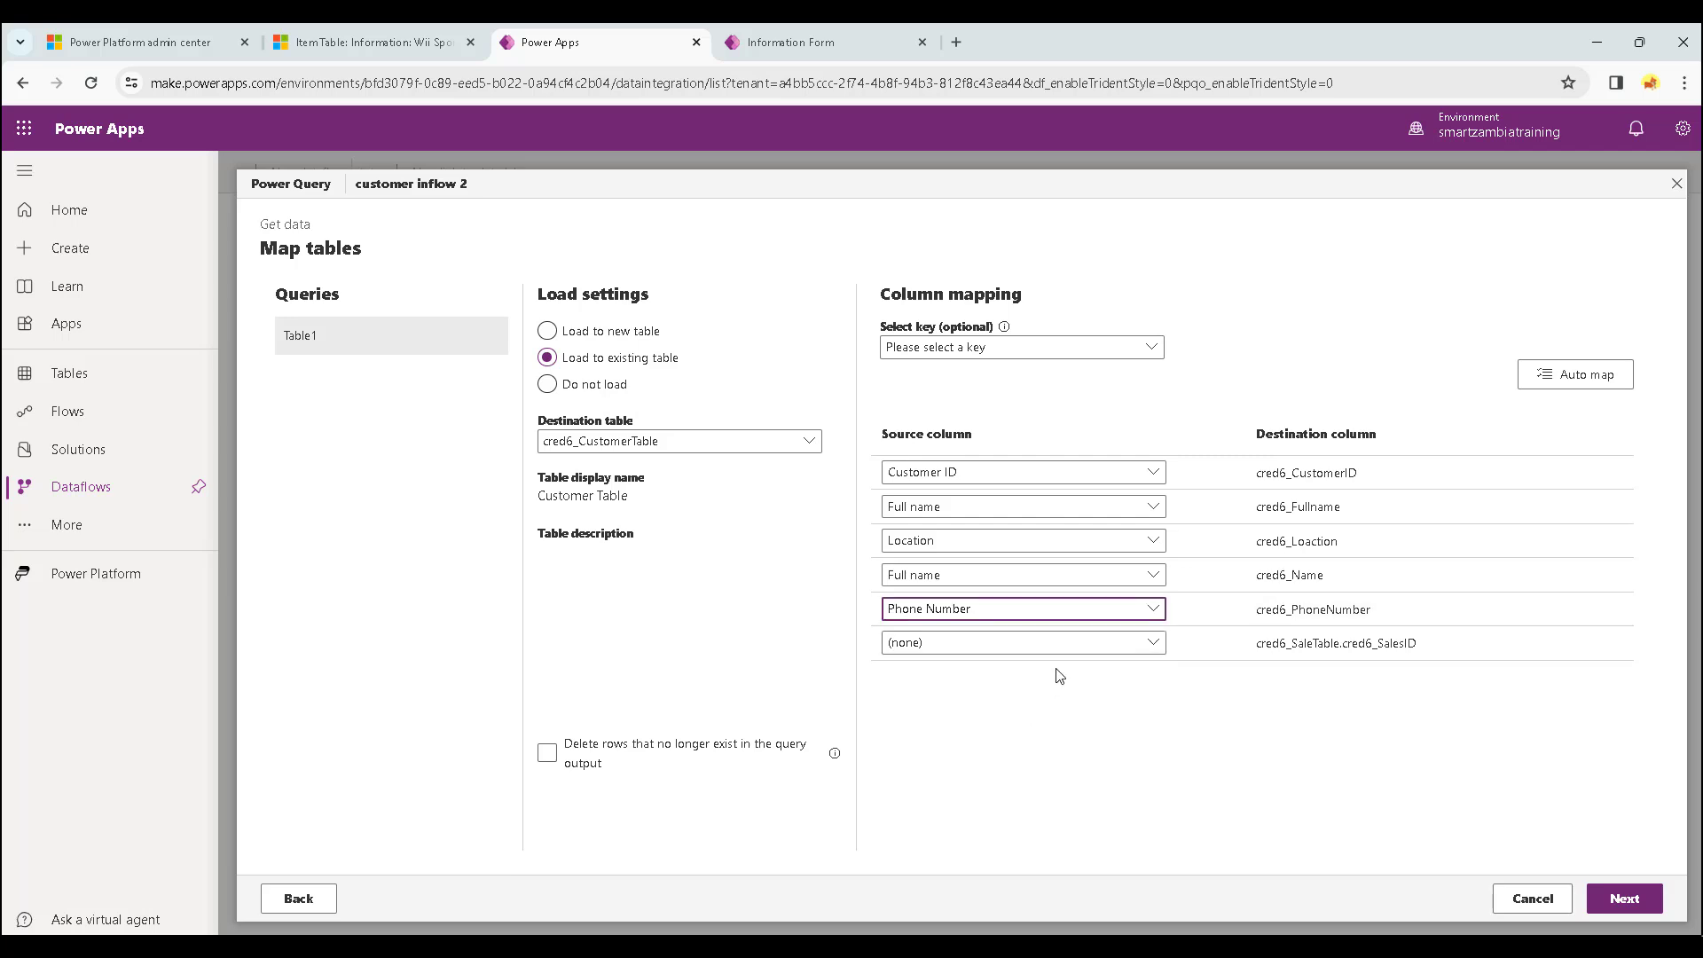
pyautogui.click(1148, 644)
pyautogui.click(1003, 786)
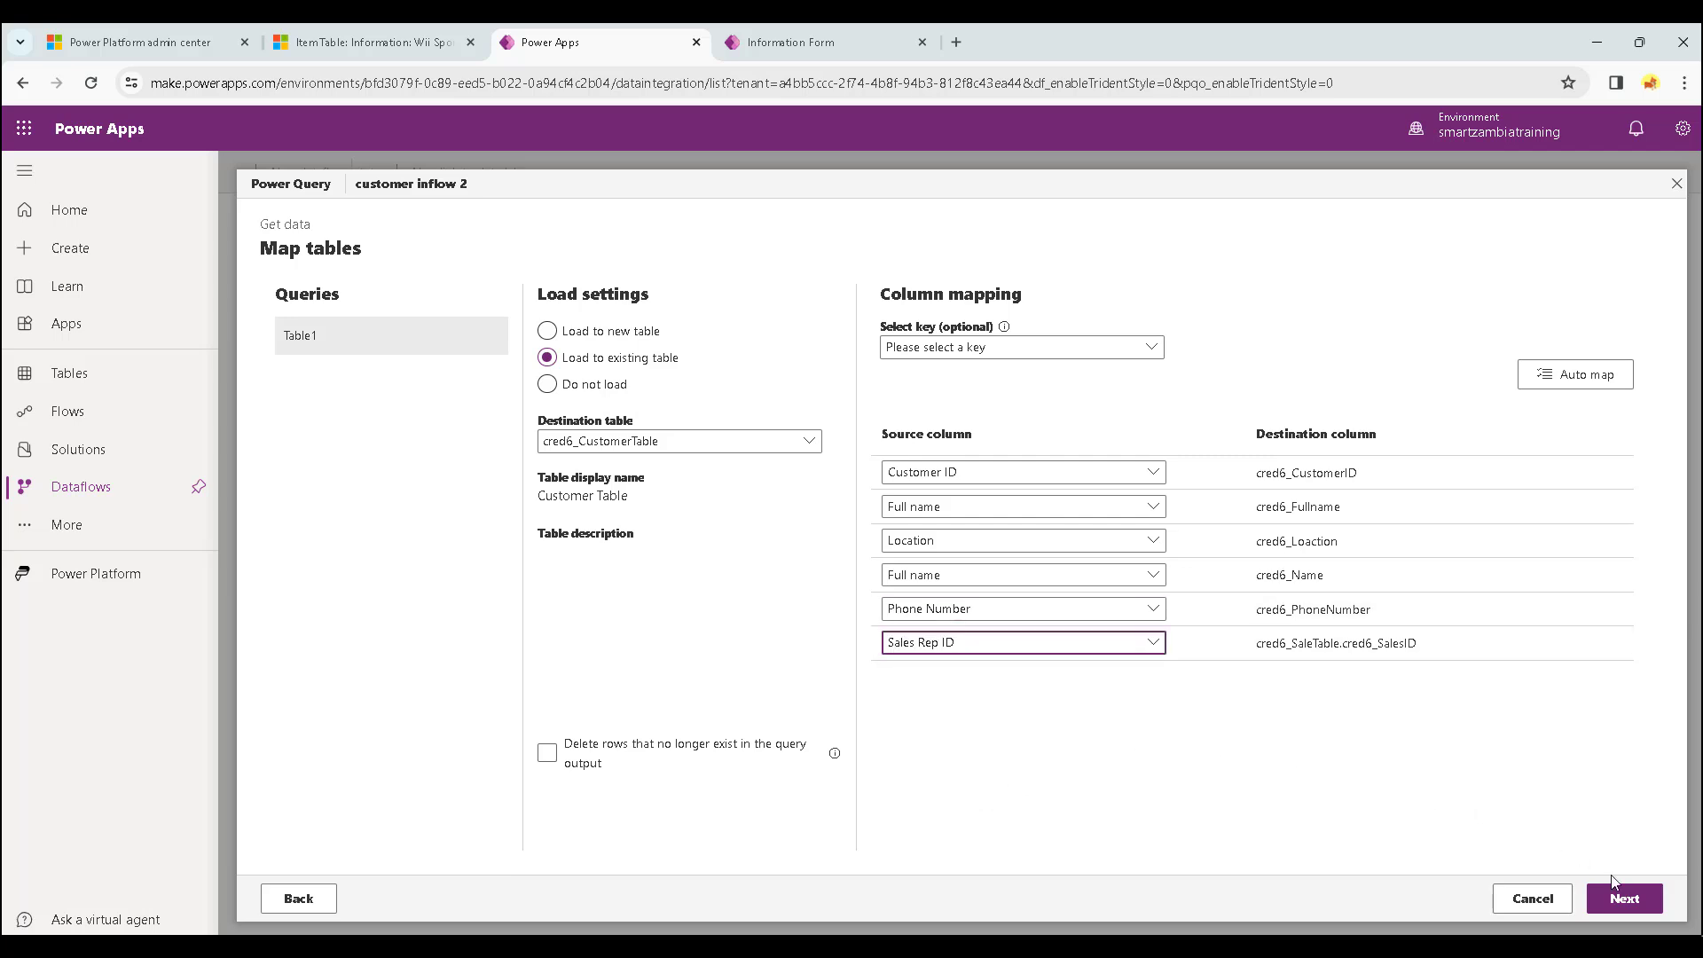
pyautogui.click(1625, 898)
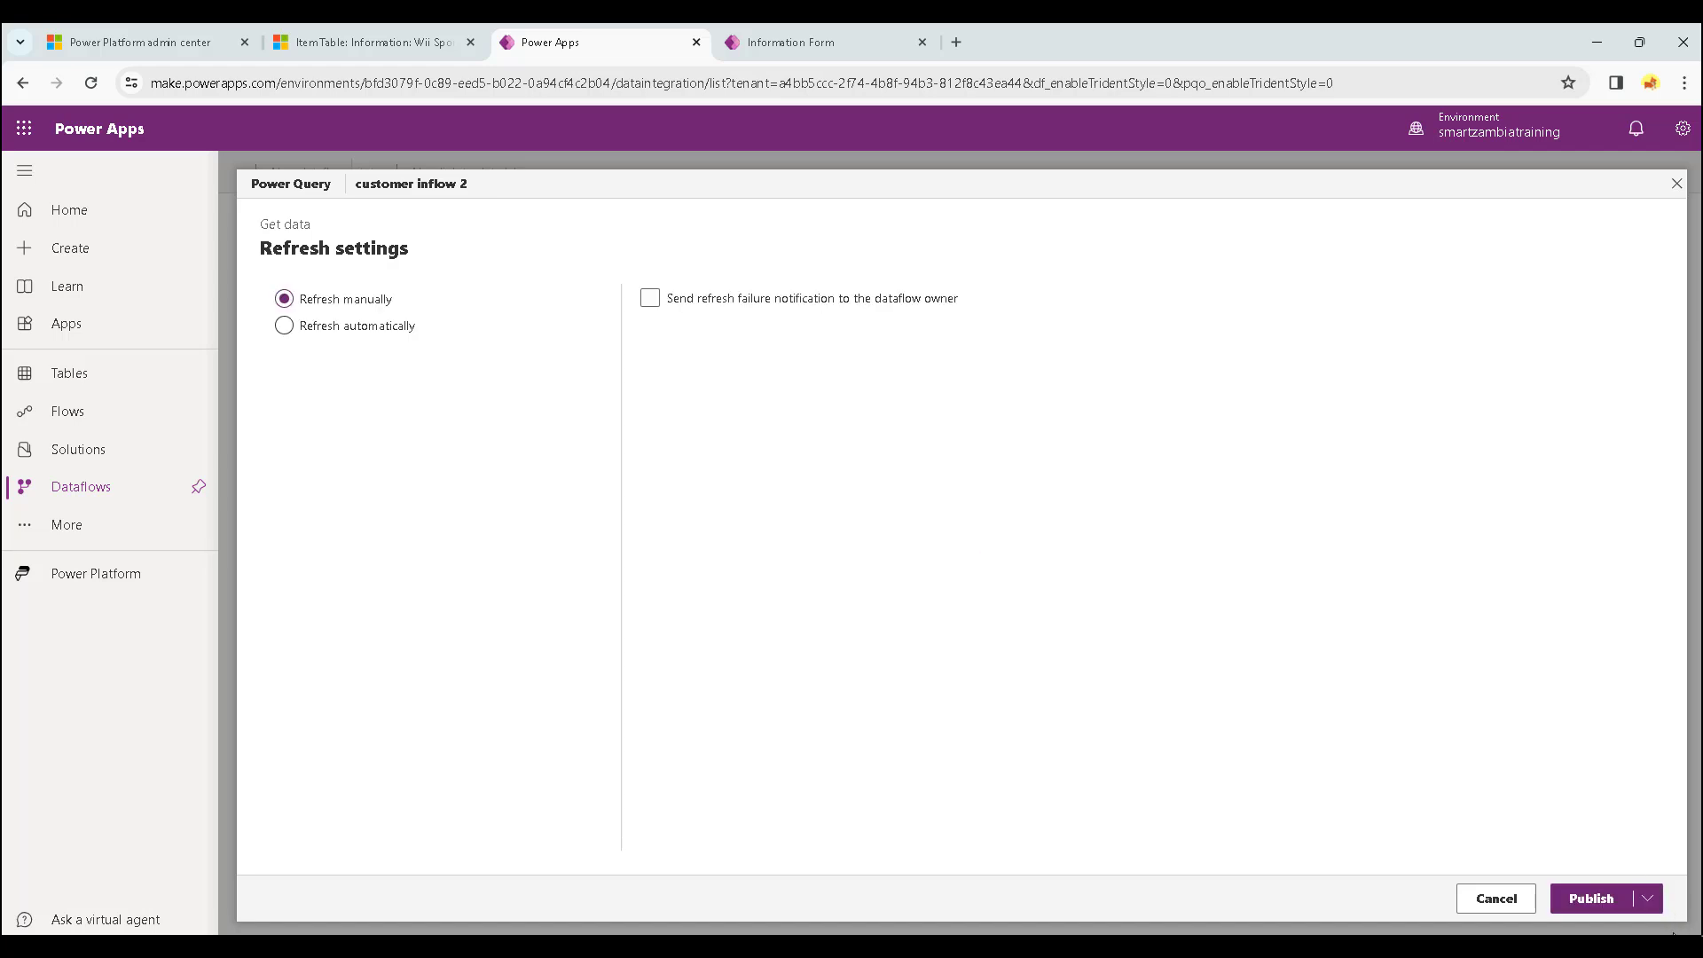
pyautogui.click(1614, 900)
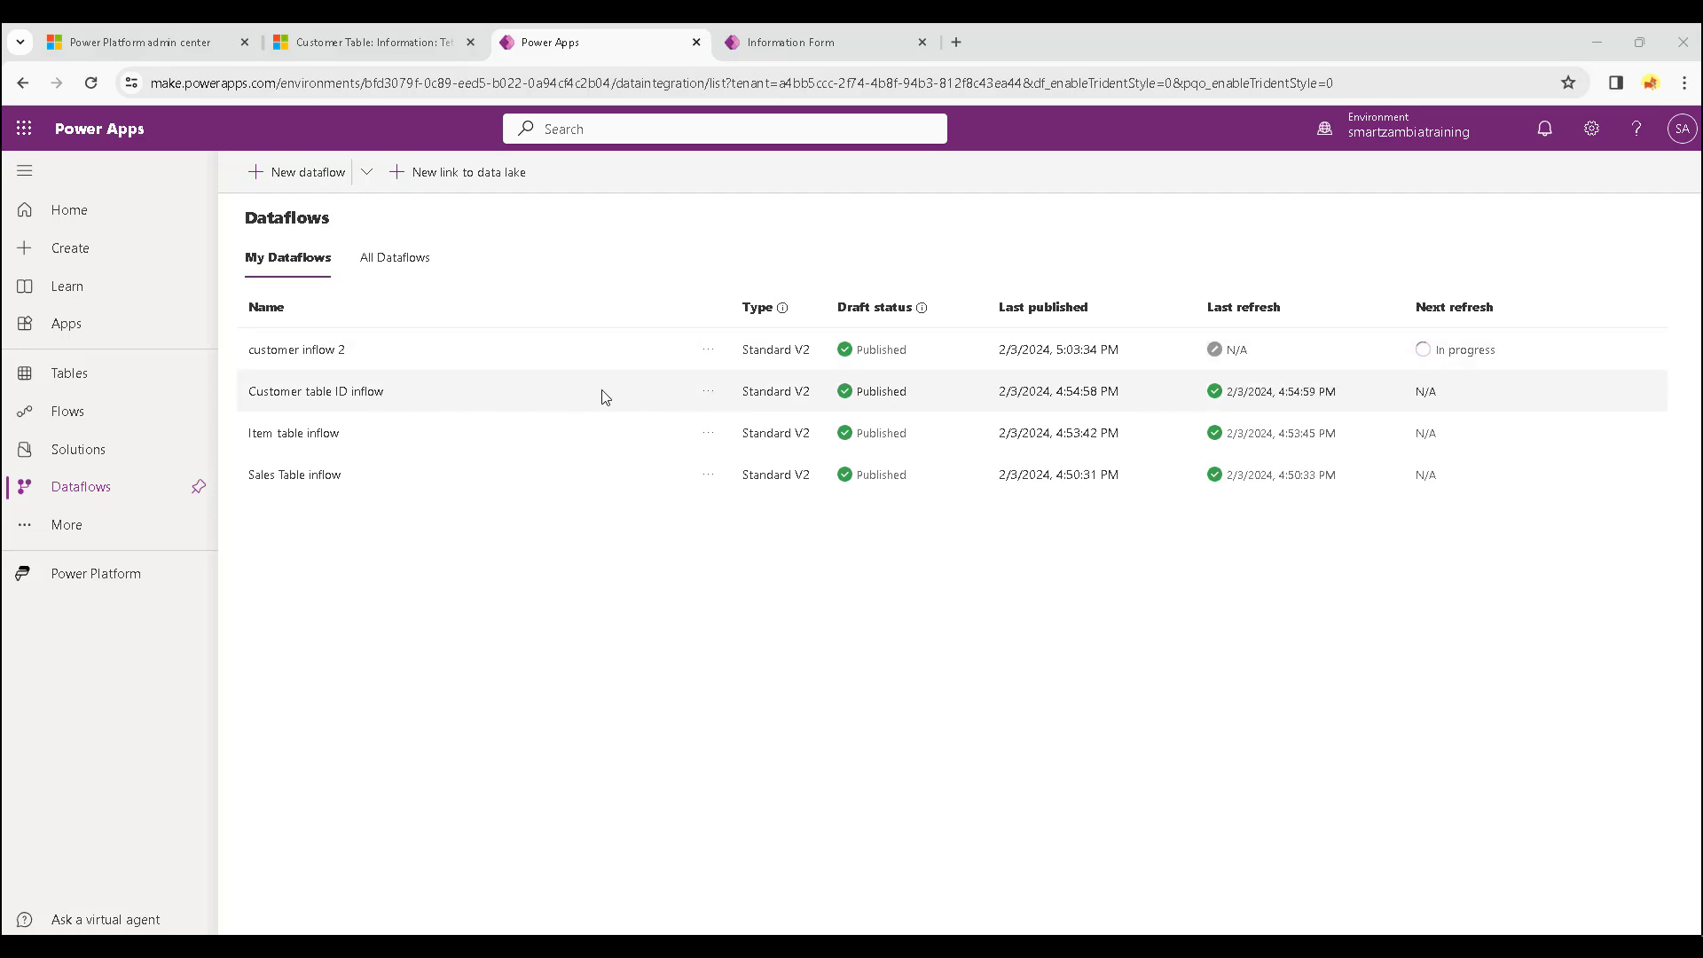
# Open the Customer table ID inflow dataflow for editing.
pyautogui.click(708, 391)
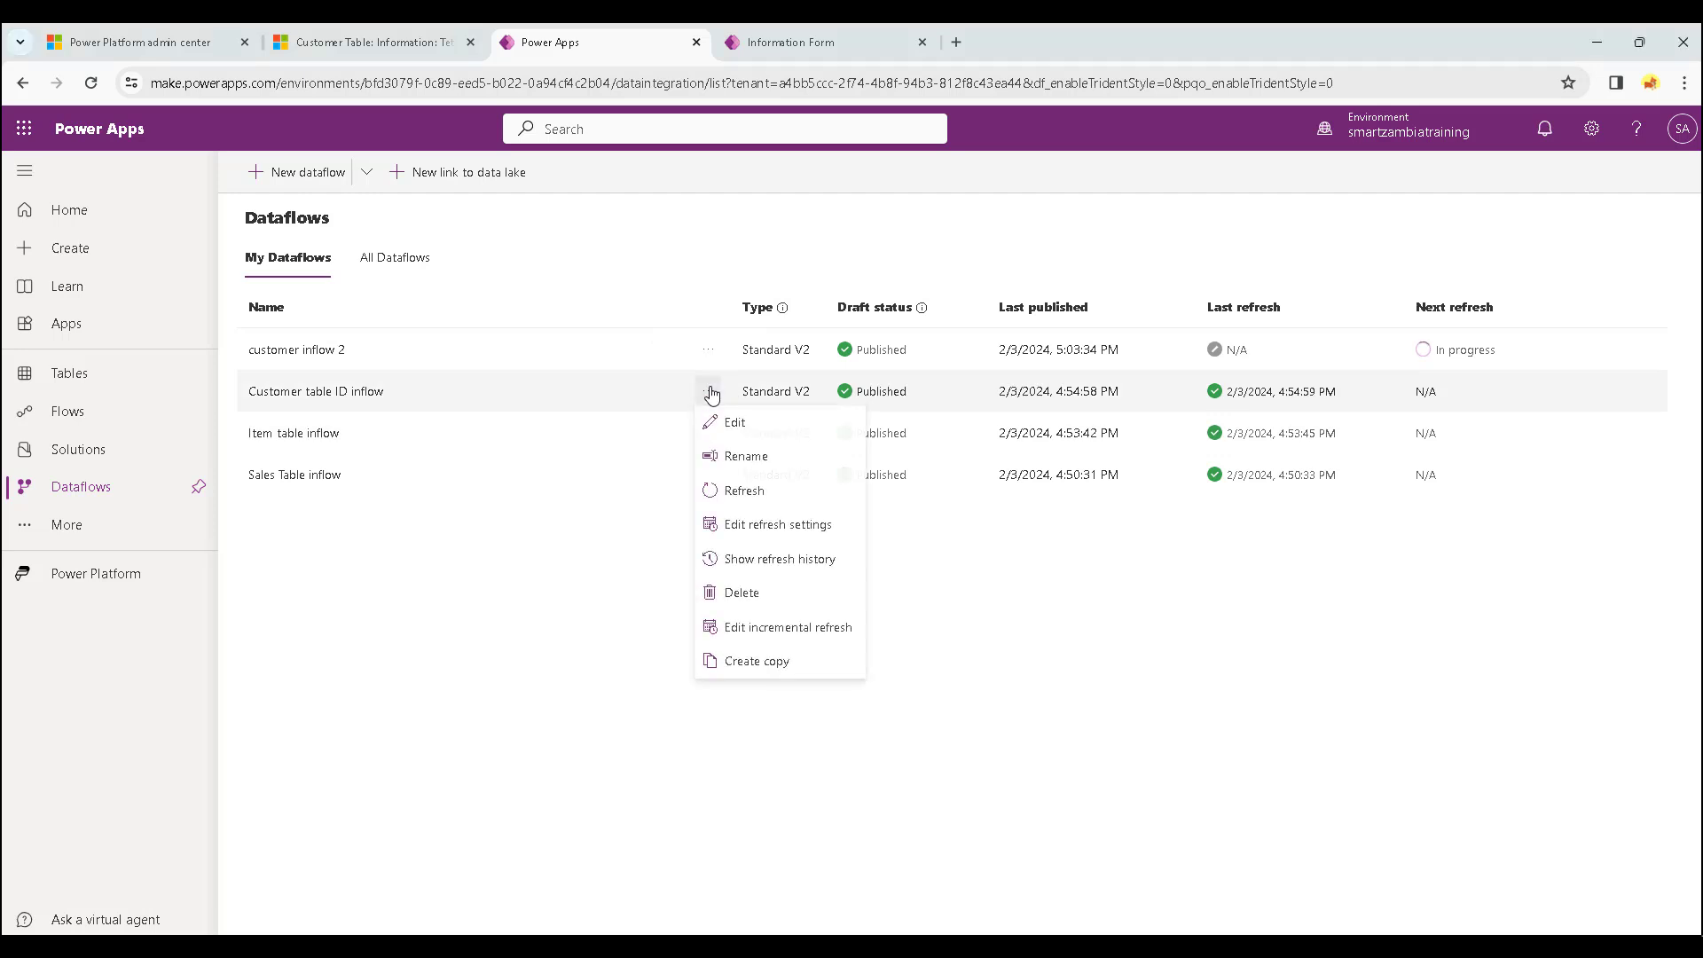
pyautogui.click(744, 424)
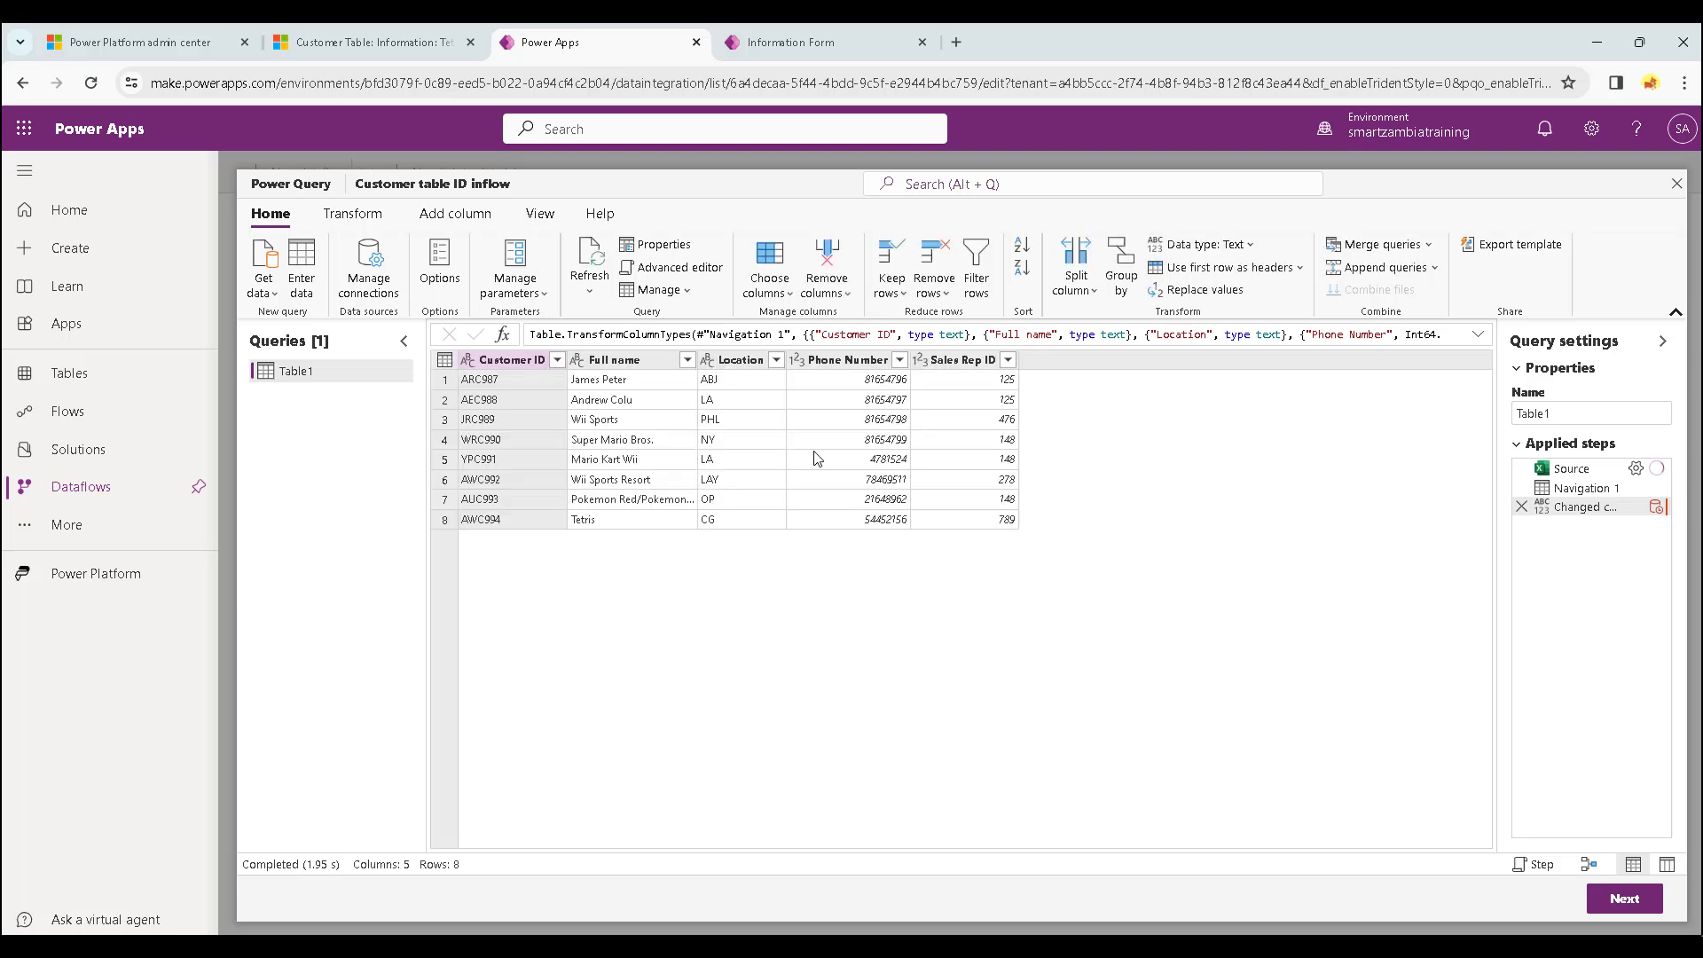
pyautogui.click(632, 424)
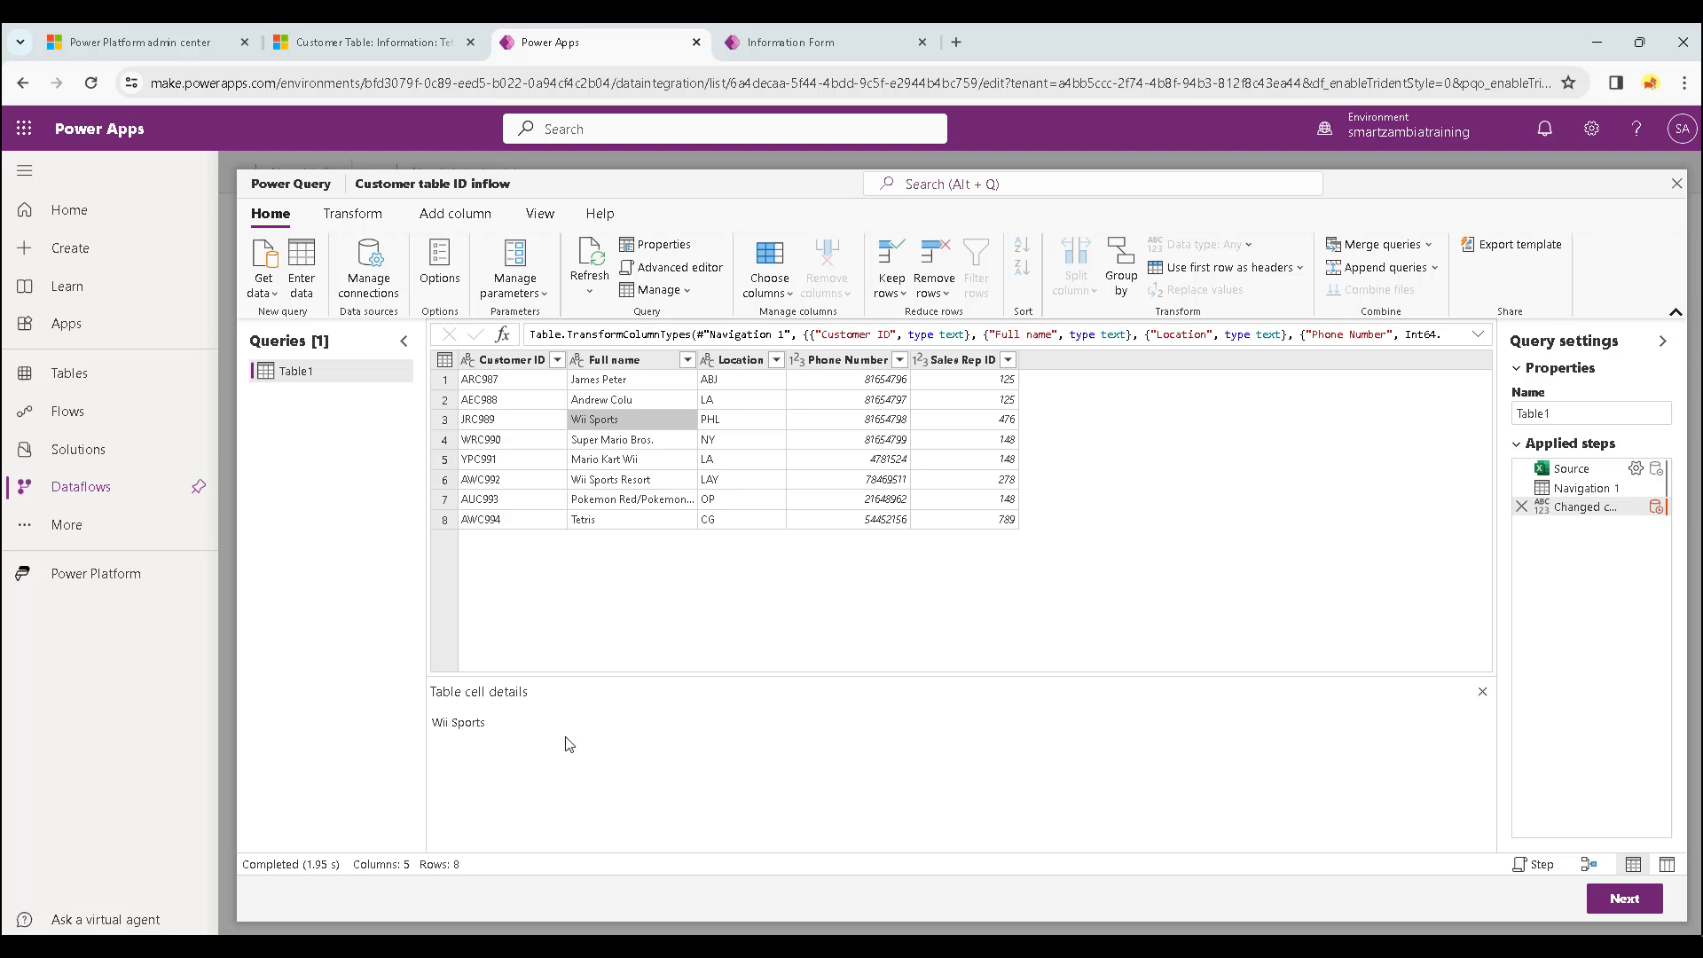
# Examine the Full name entries in the Table1 query and check its table mapping page.
pyautogui.click(1624, 899)
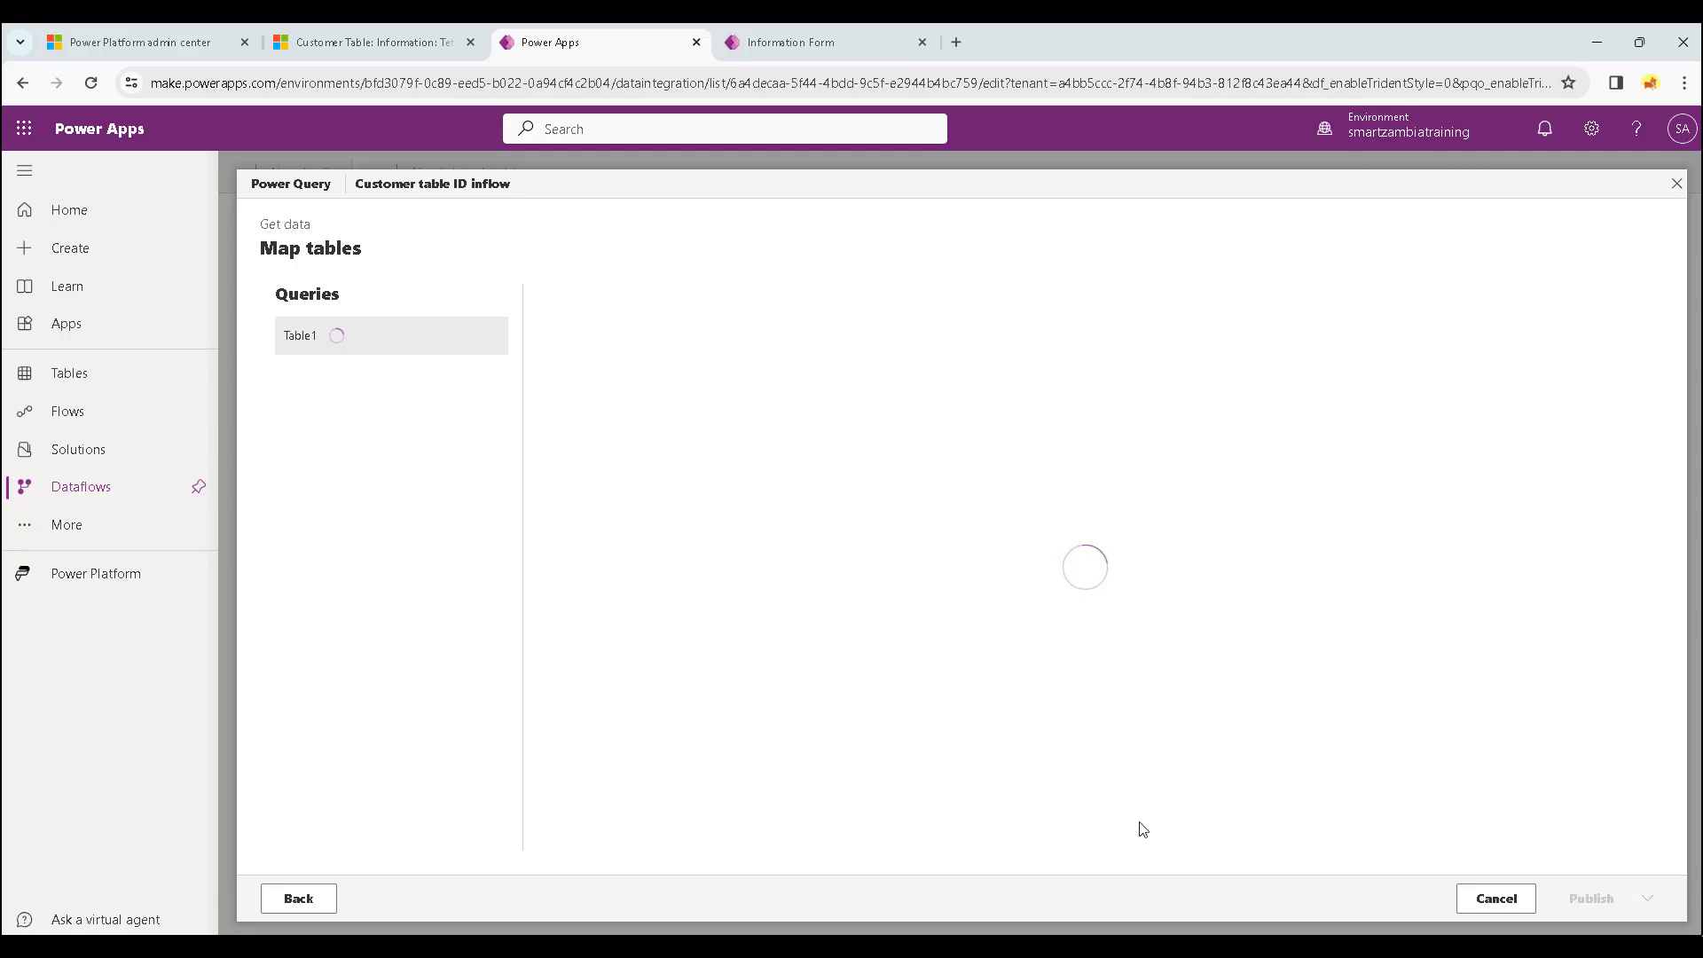
pyautogui.click(299, 899)
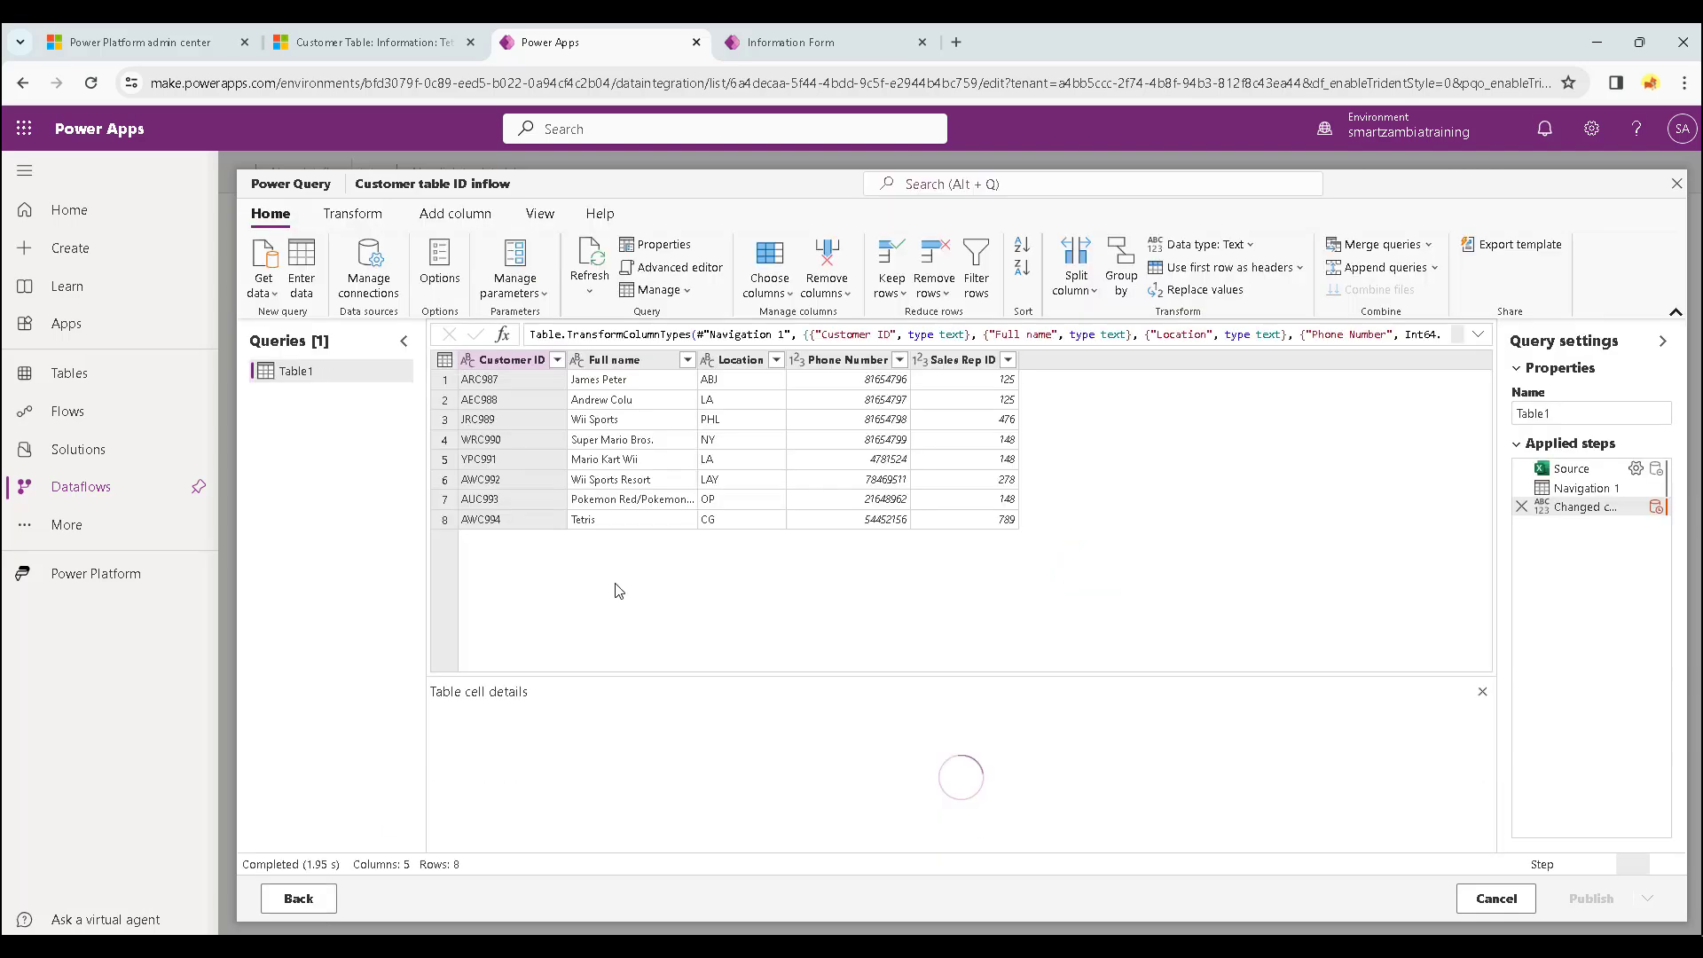
pyautogui.click(618, 403)
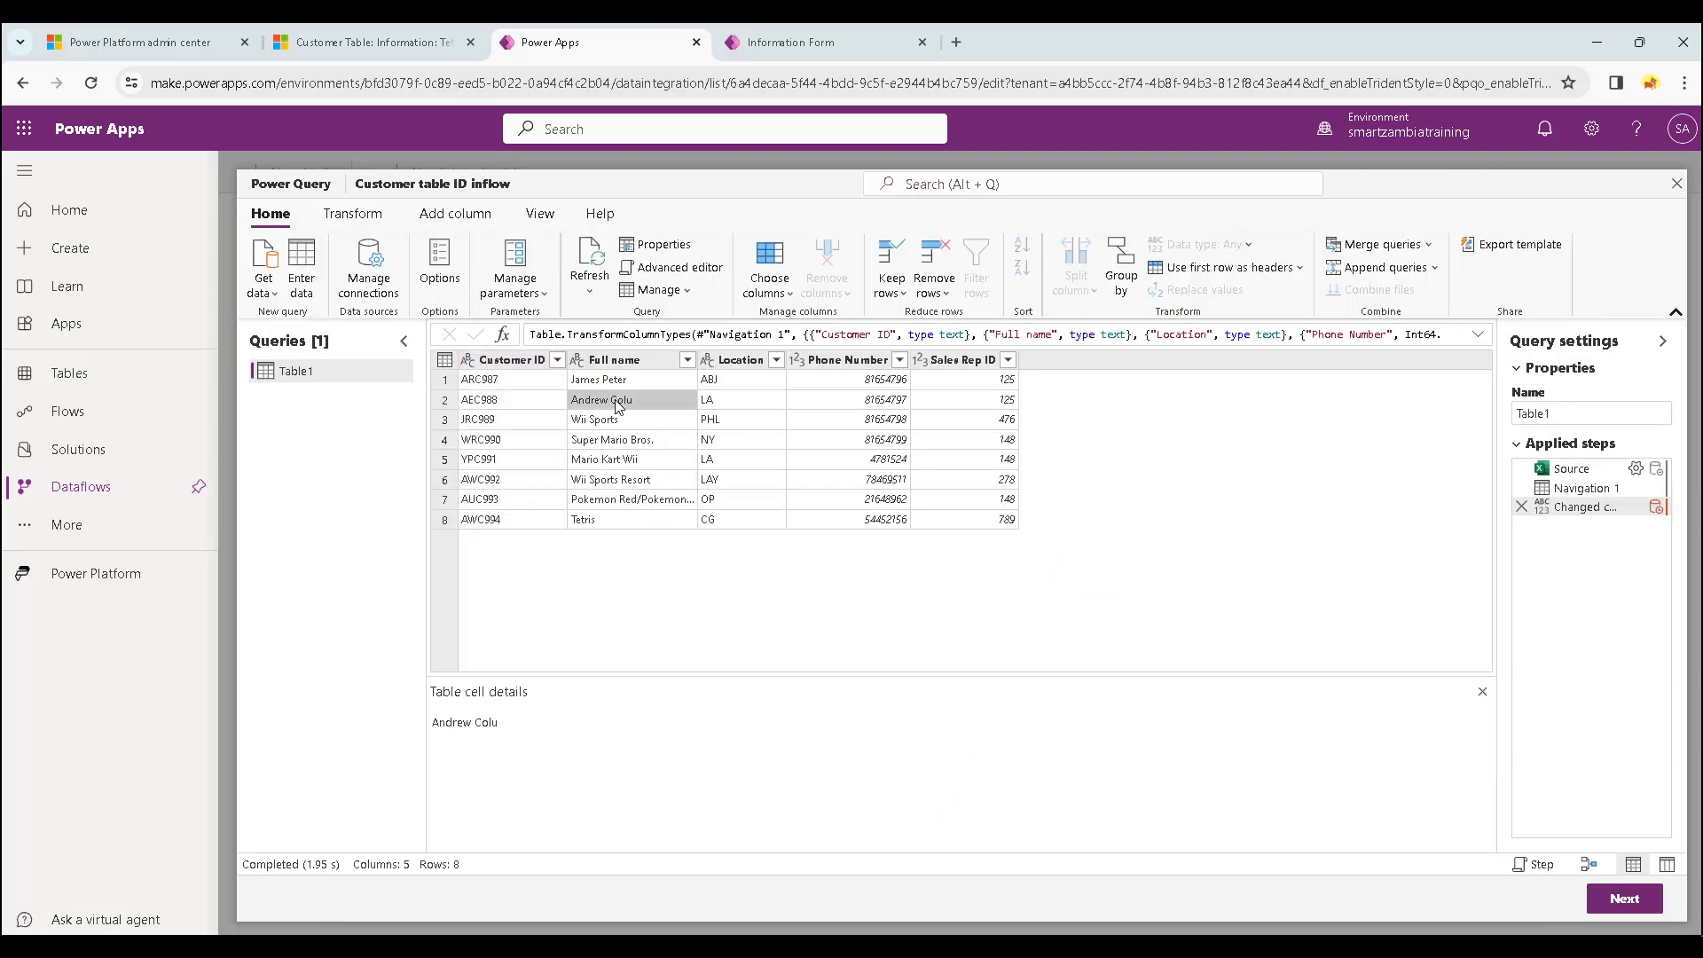
pyautogui.click(513, 728)
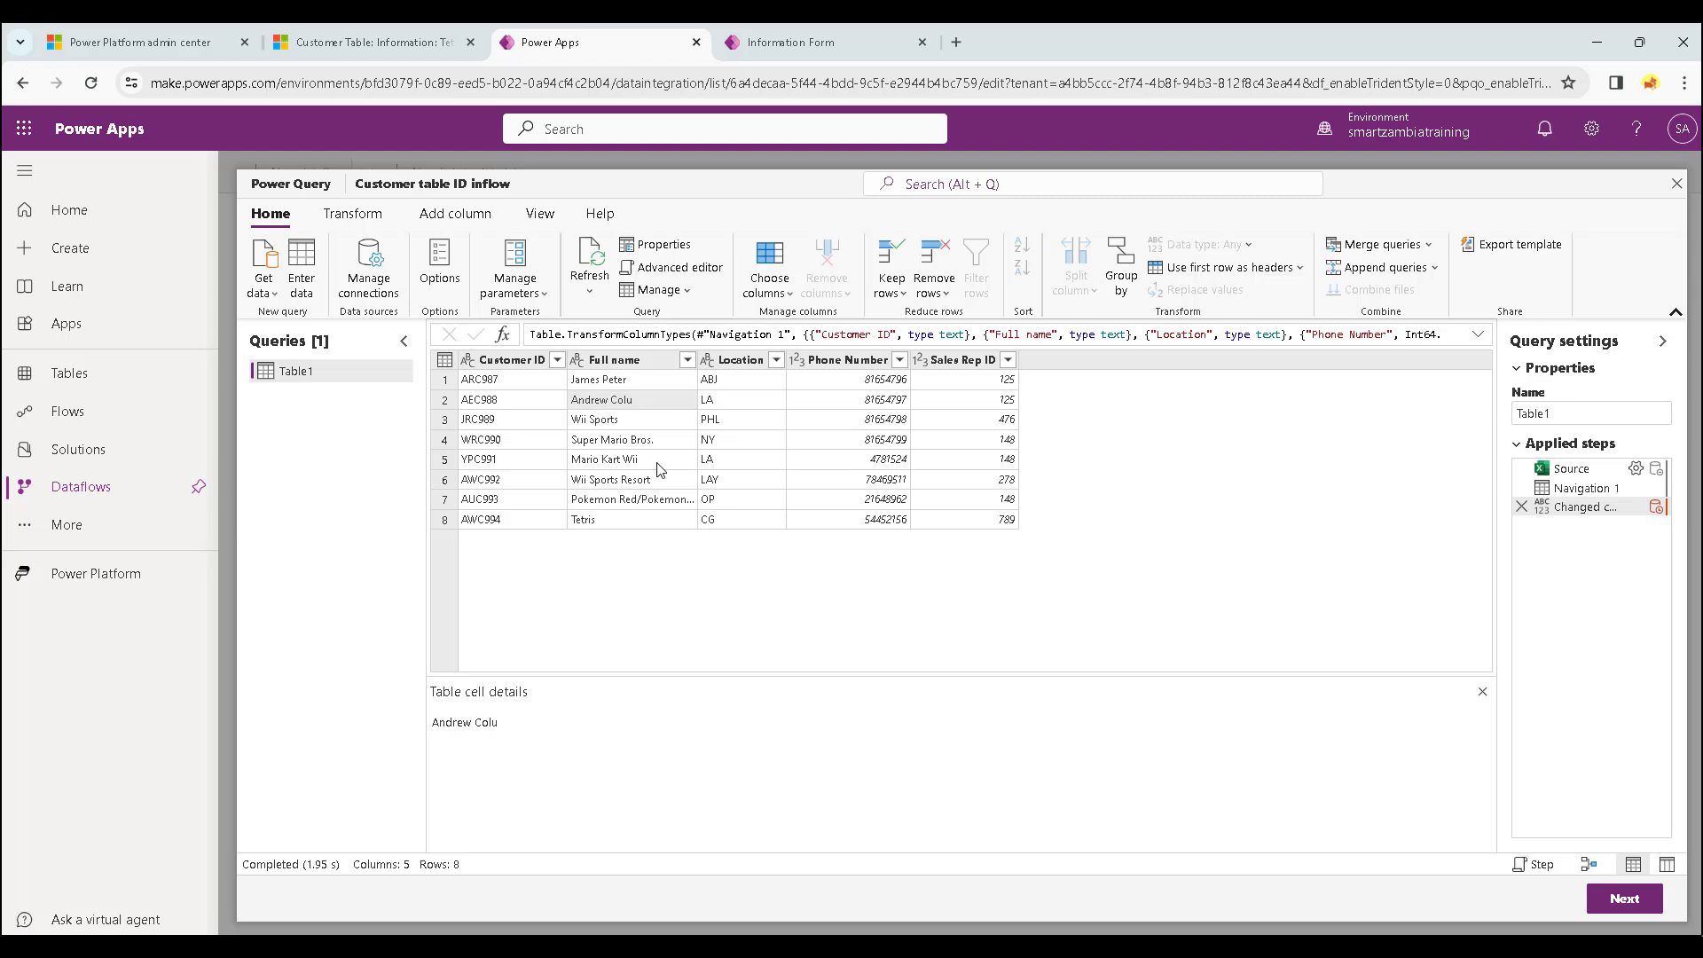
pyautogui.click(634, 404)
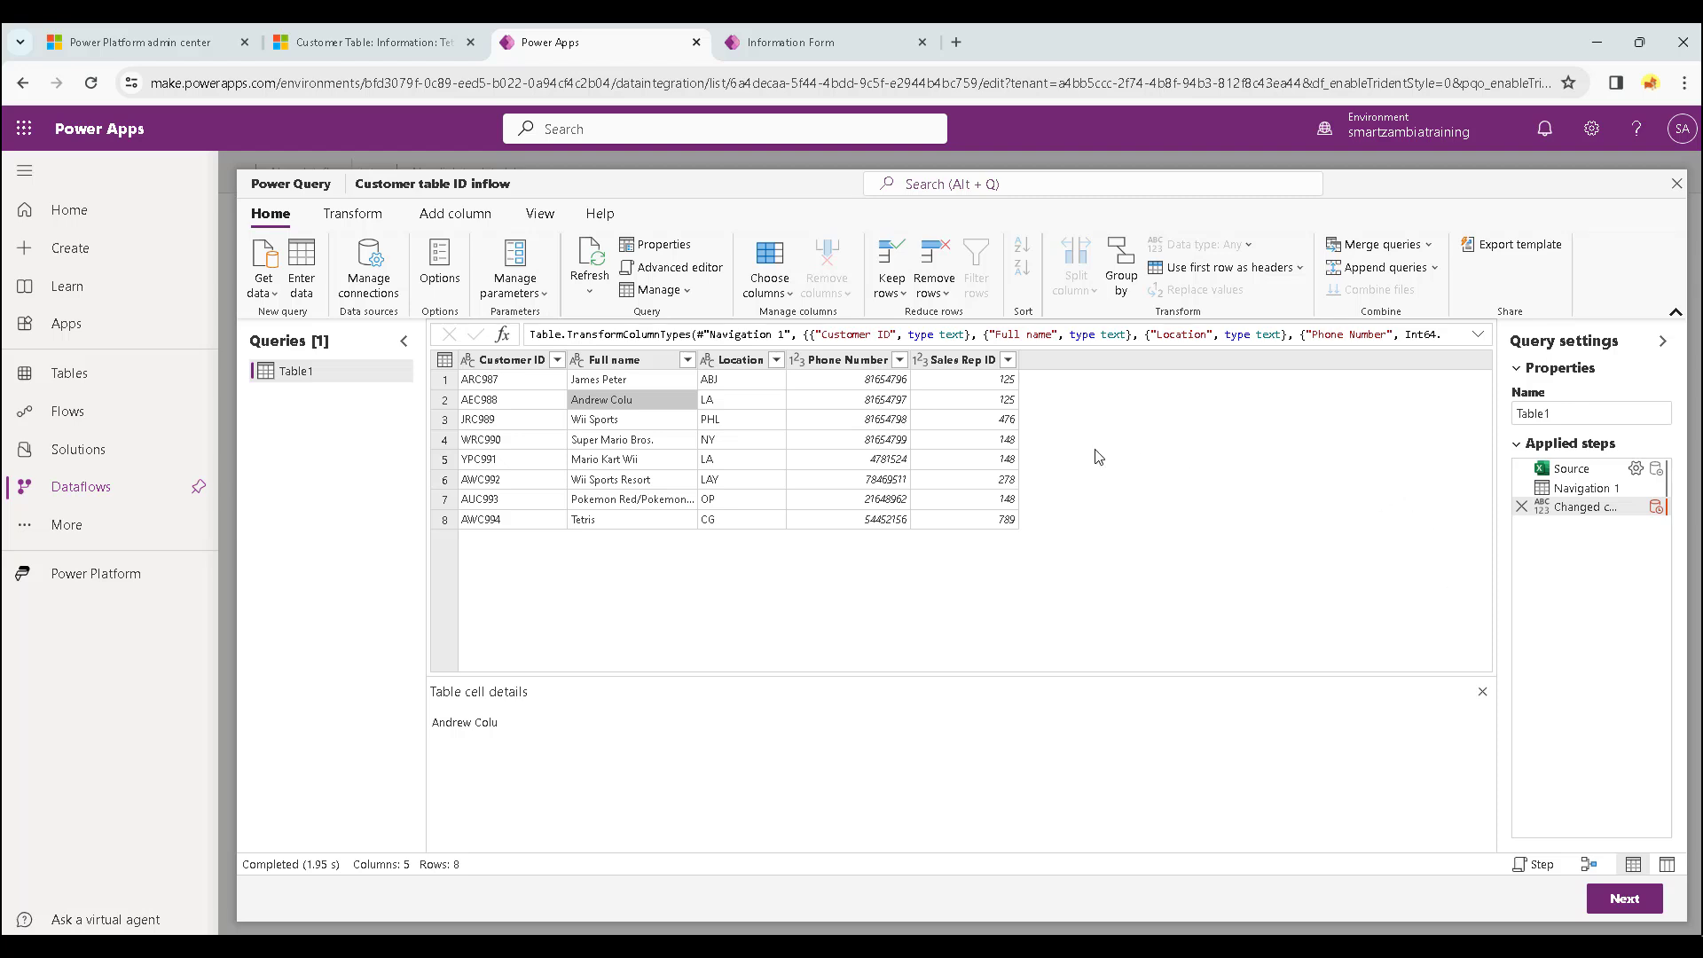
pyautogui.click(1644, 902)
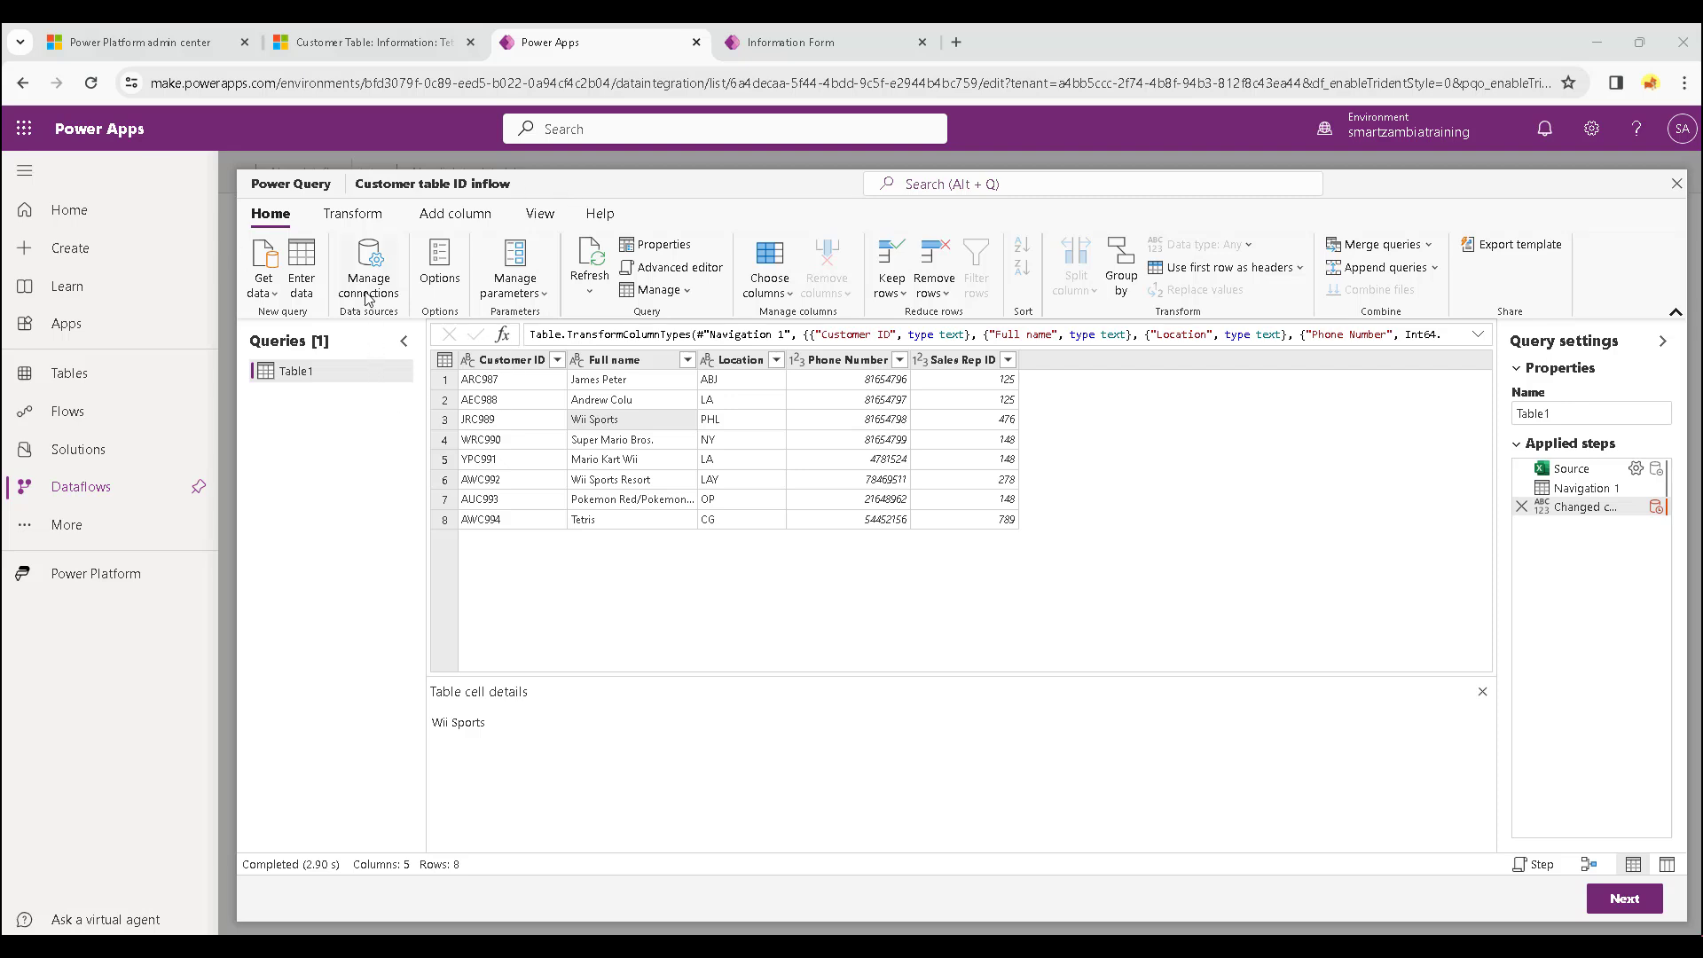
pyautogui.click(622, 443)
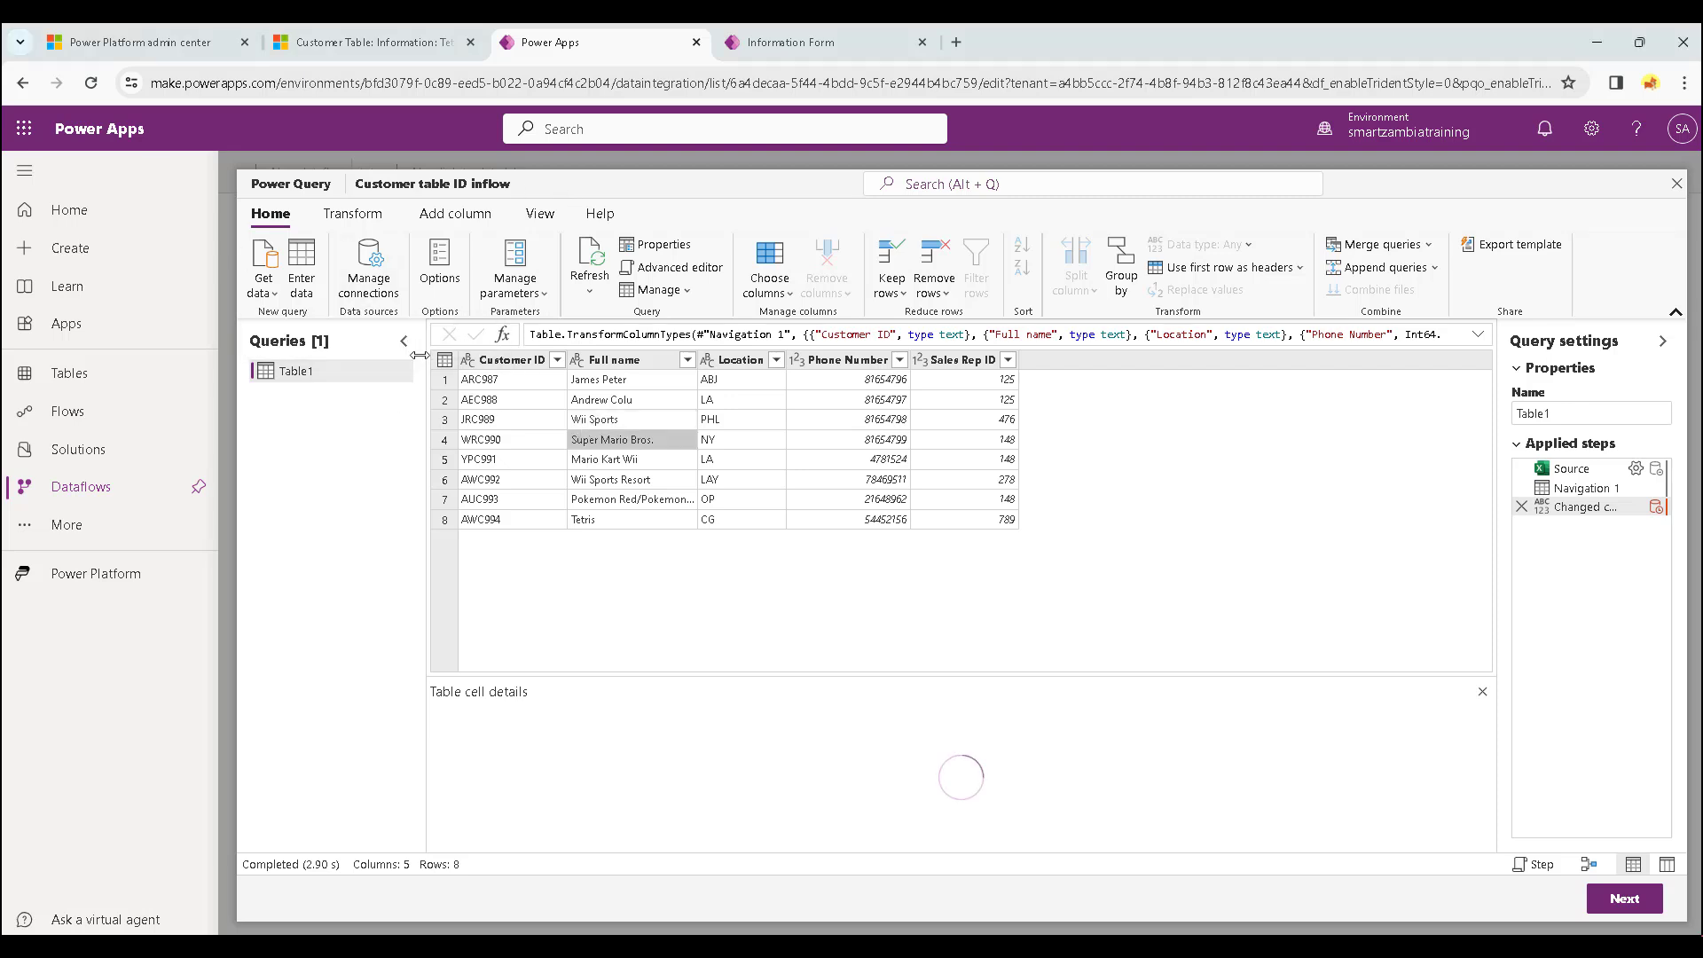
# Add an Excel workbook as a new source by uploading Customer table 2.xlsx.
pyautogui.click(274, 294)
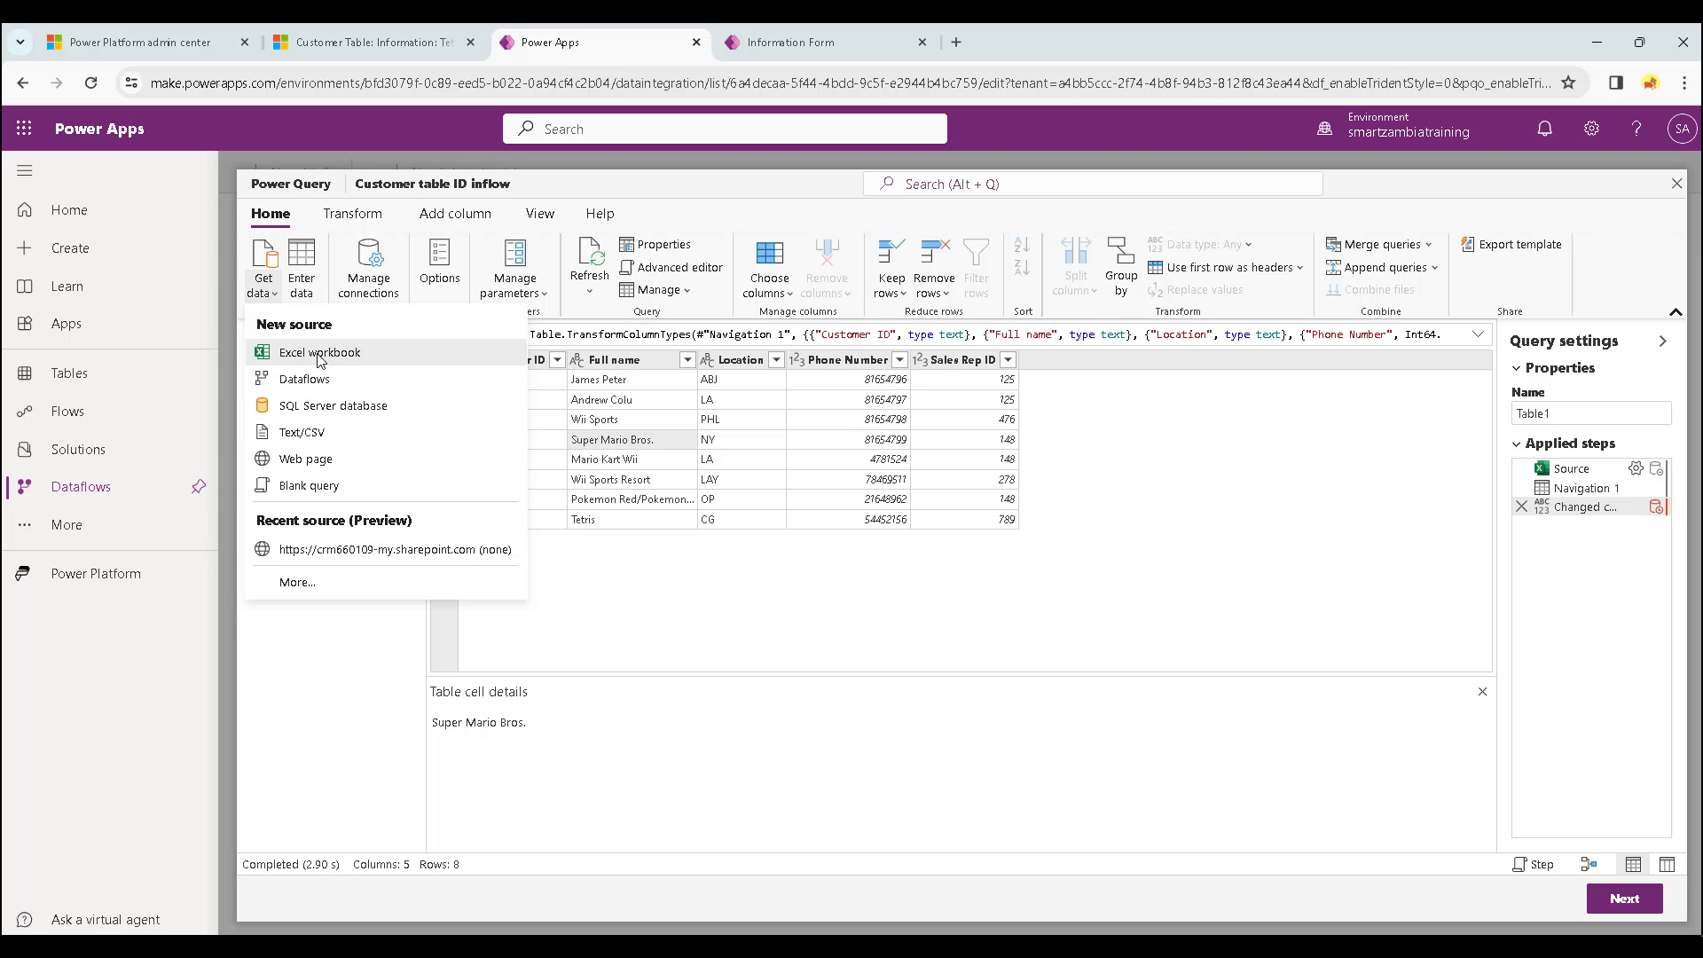
pyautogui.click(320, 354)
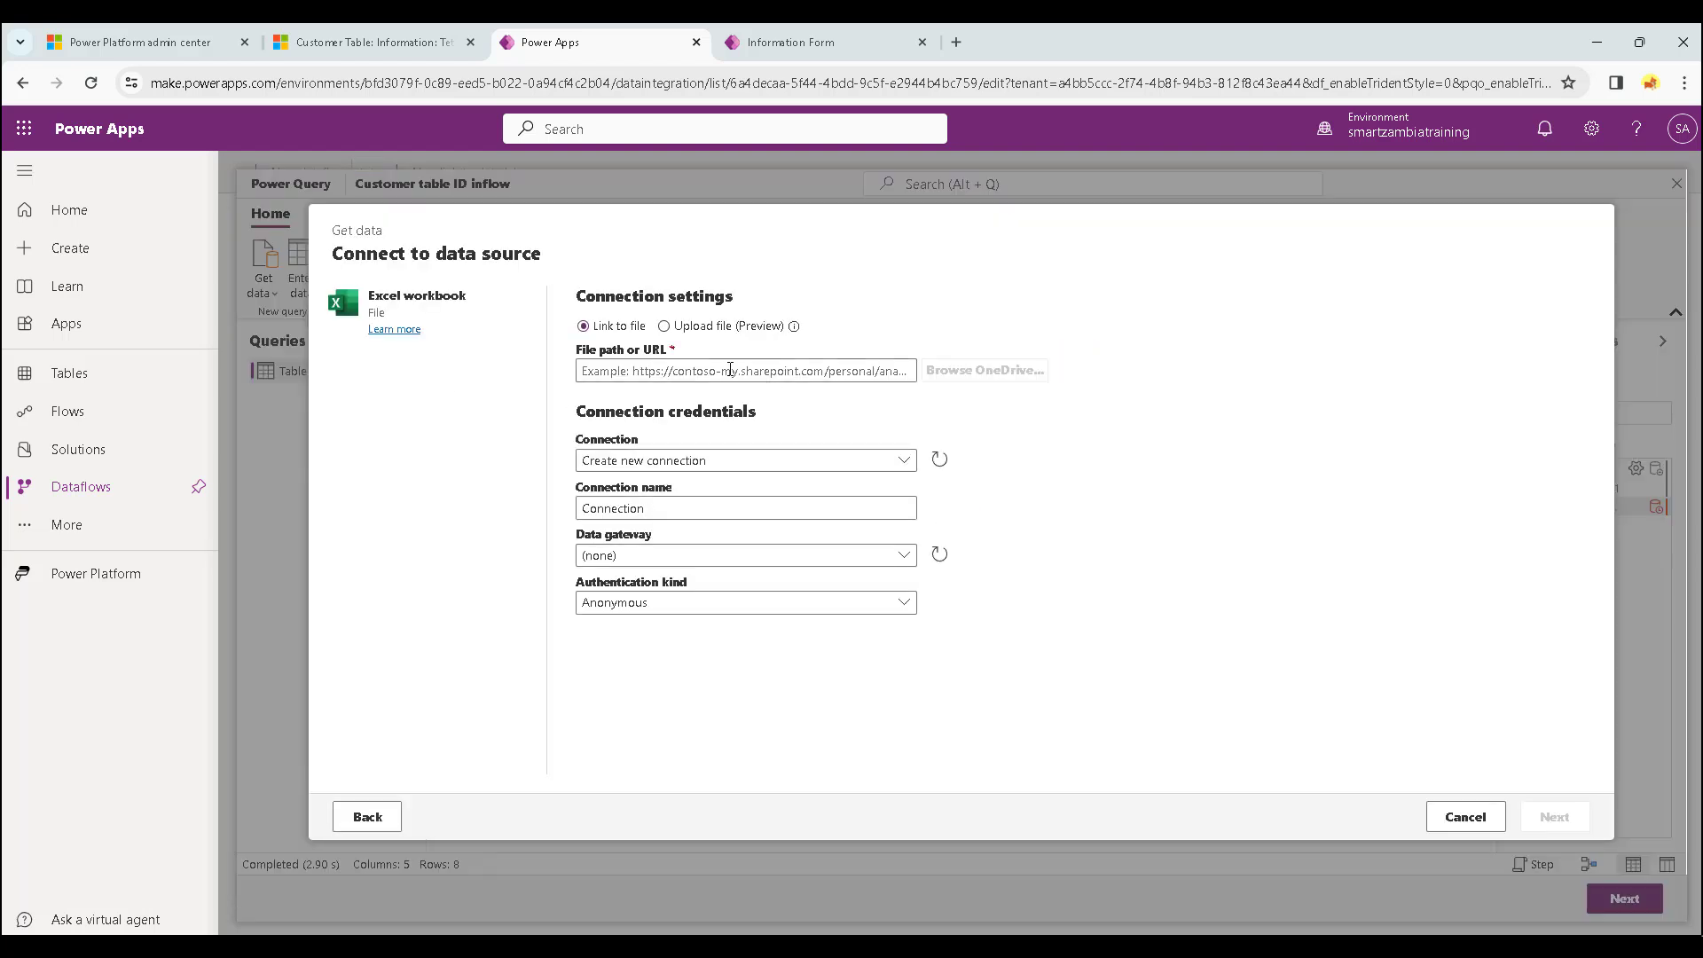
pyautogui.click(664, 326)
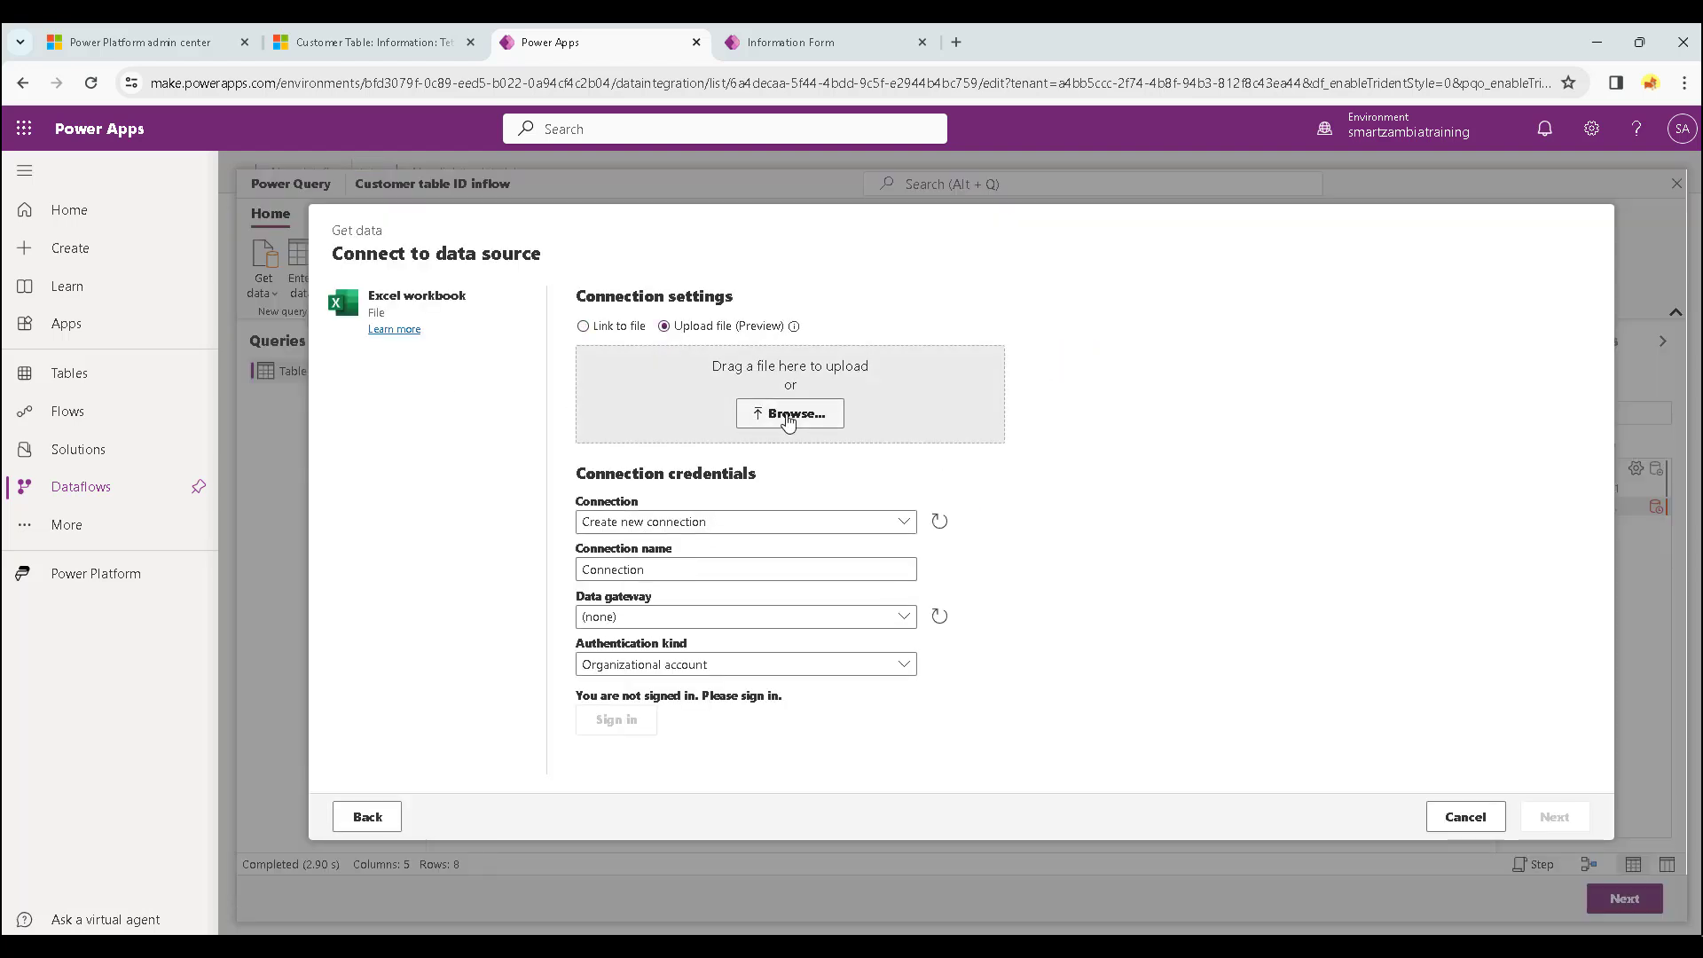
pyautogui.click(788, 414)
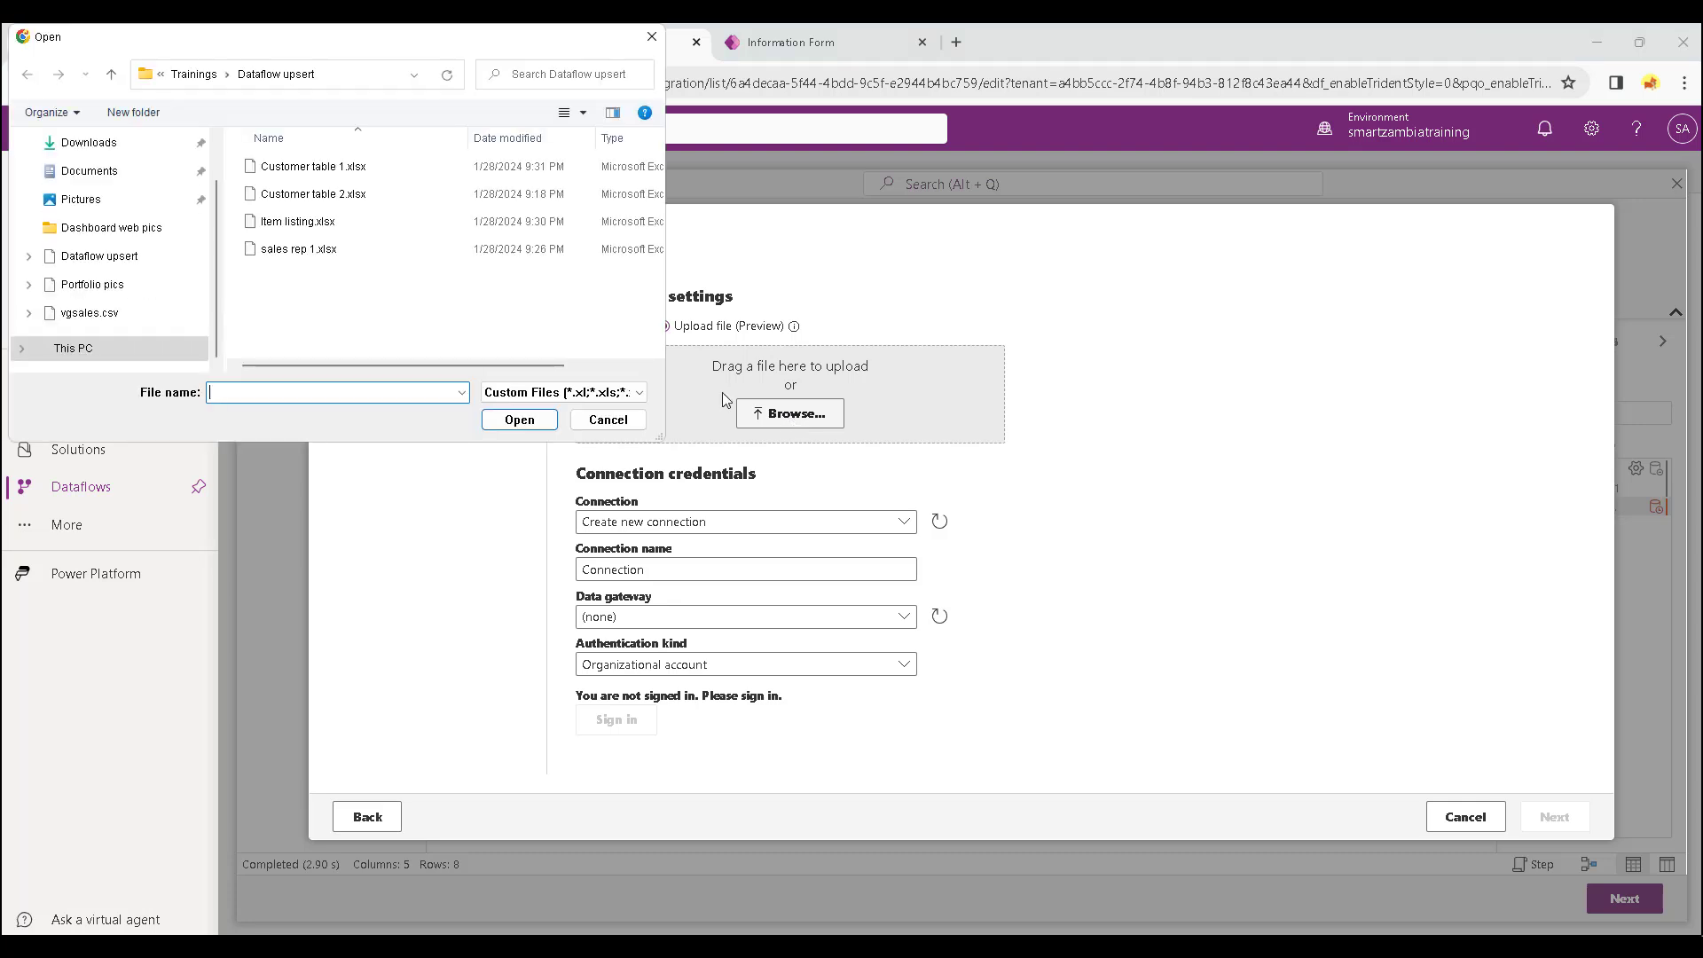
pyautogui.click(339, 197)
pyautogui.click(520, 419)
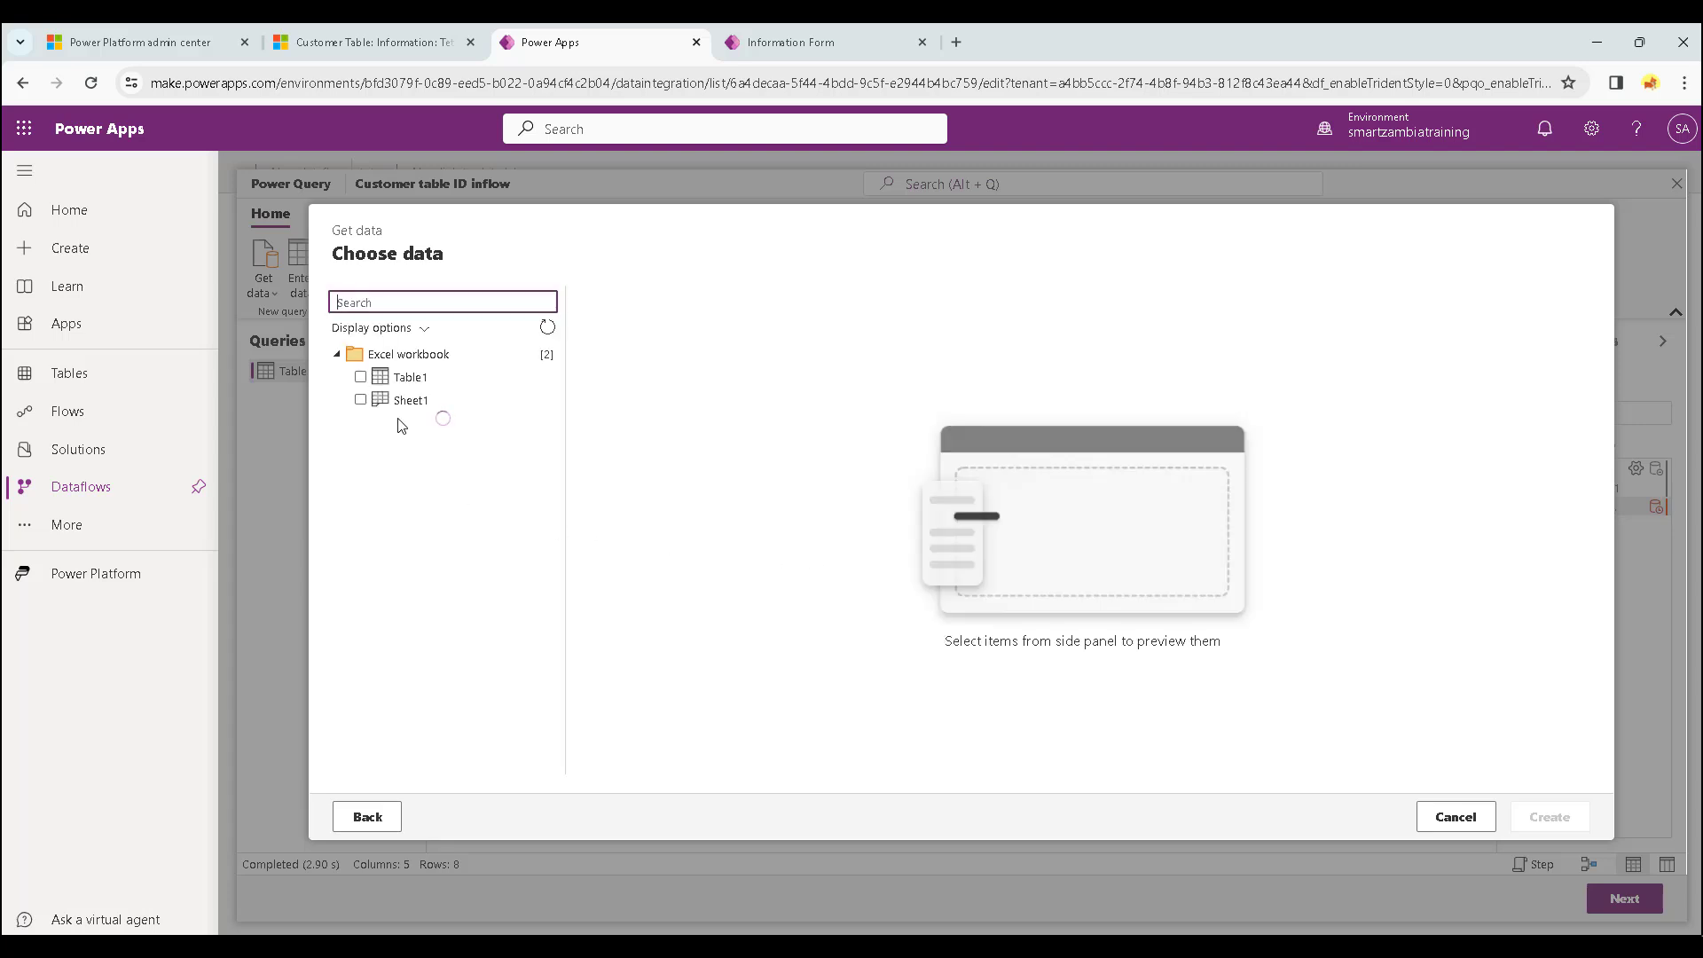
# Select Table1 from the uploaded workbook, compare its preview with the Excel file, and create the query.
pyautogui.click(385, 382)
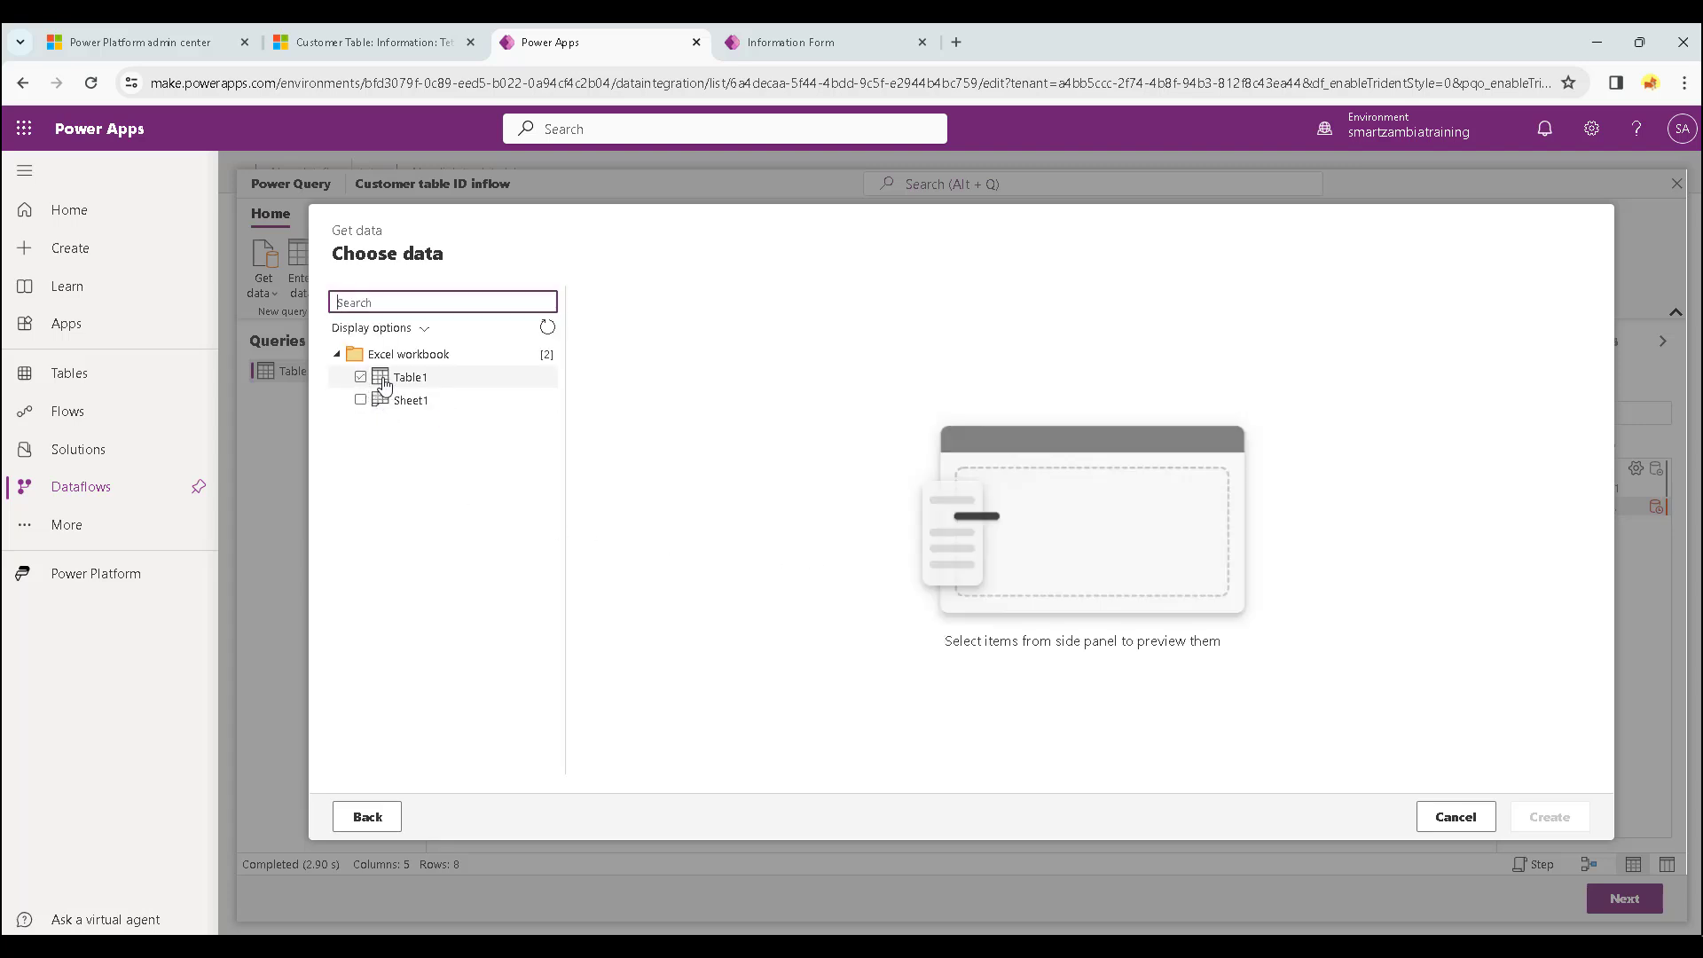
pyautogui.click(366, 381)
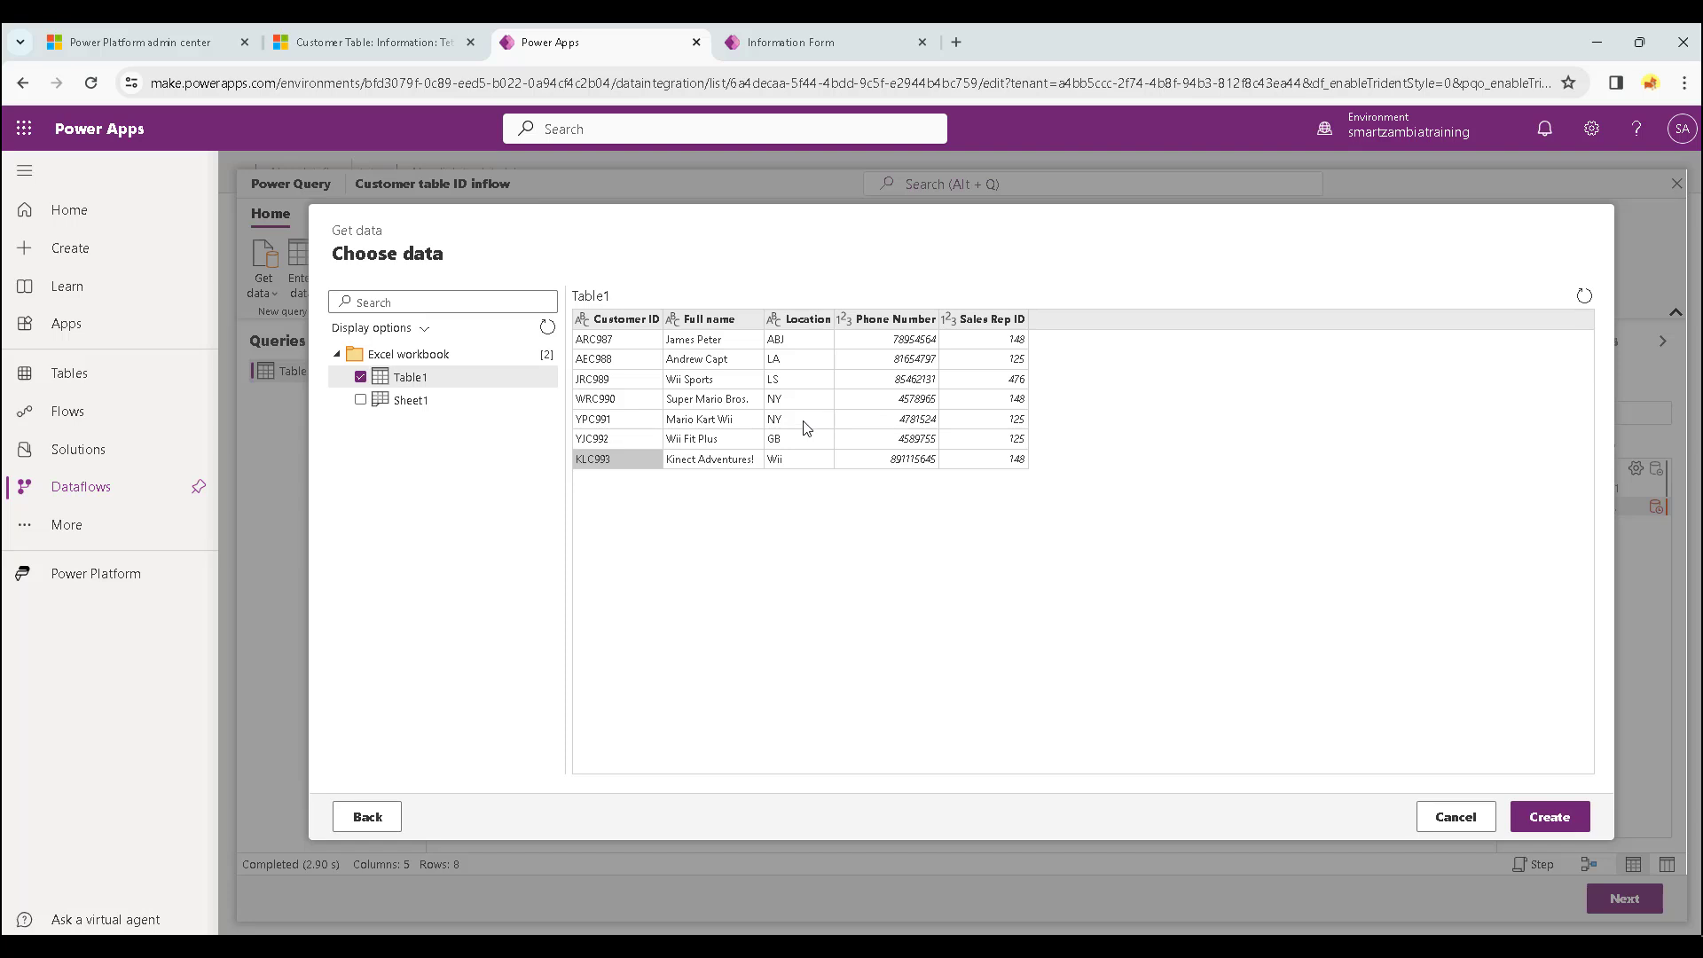
pyautogui.moveTo(1702, 153); pyautogui.dragTo(915, 181)
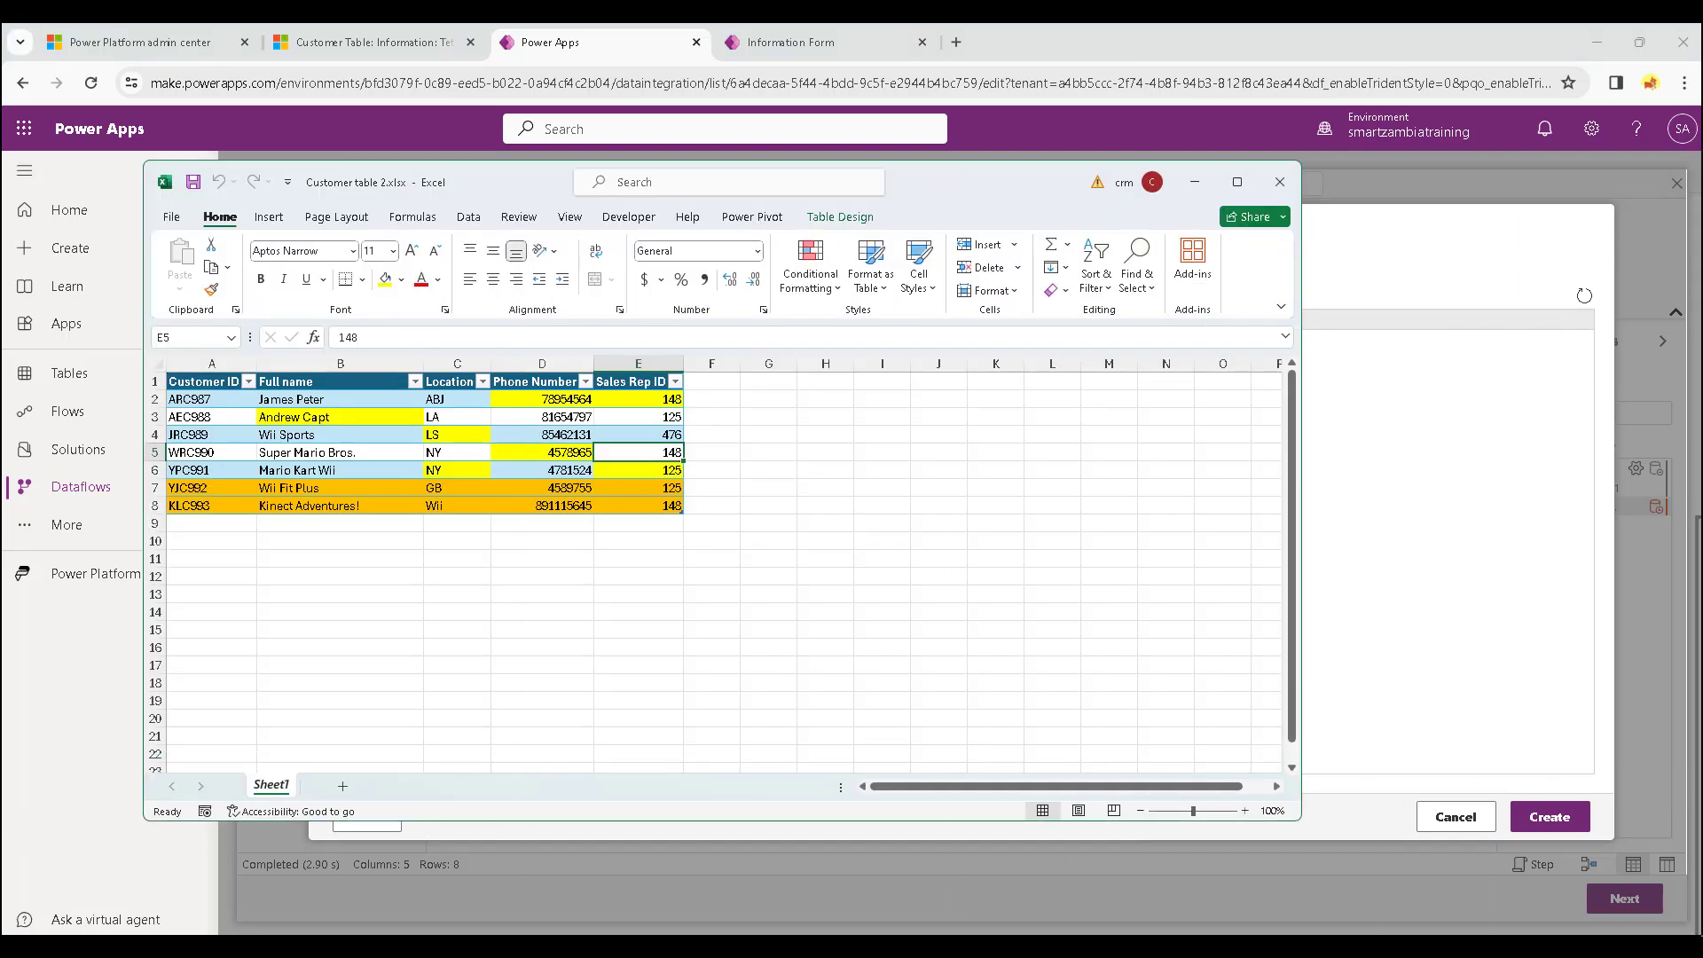
pyautogui.hotkey('alt', 'Tab')
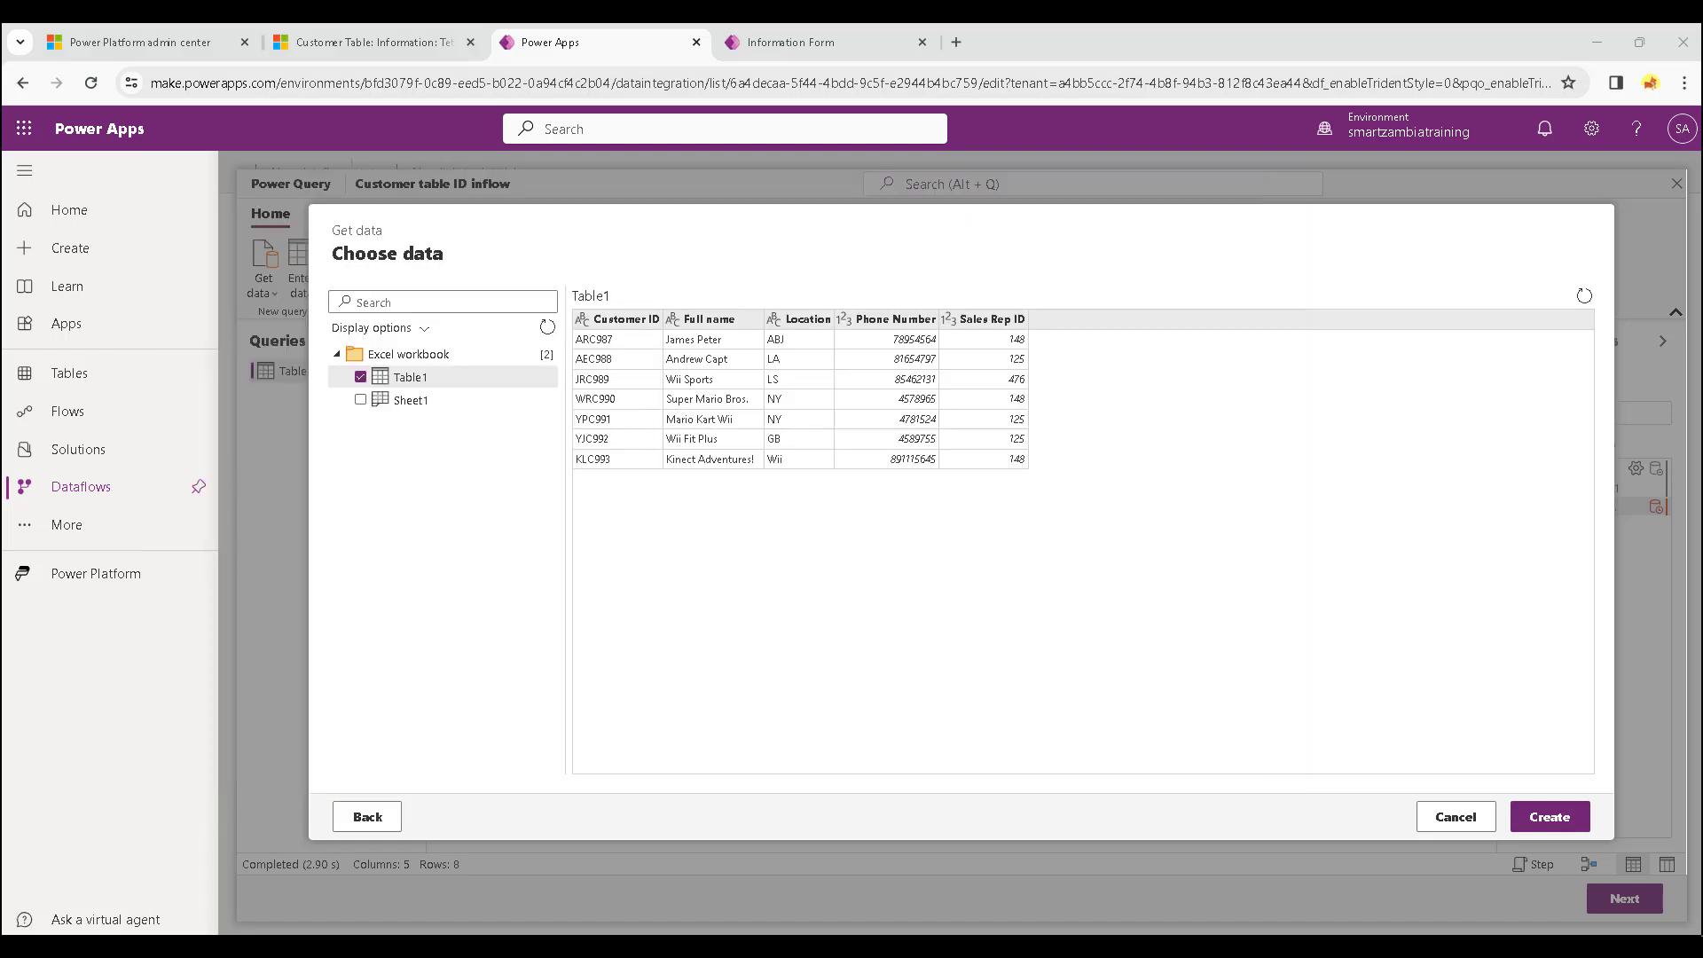
pyautogui.click(1549, 823)
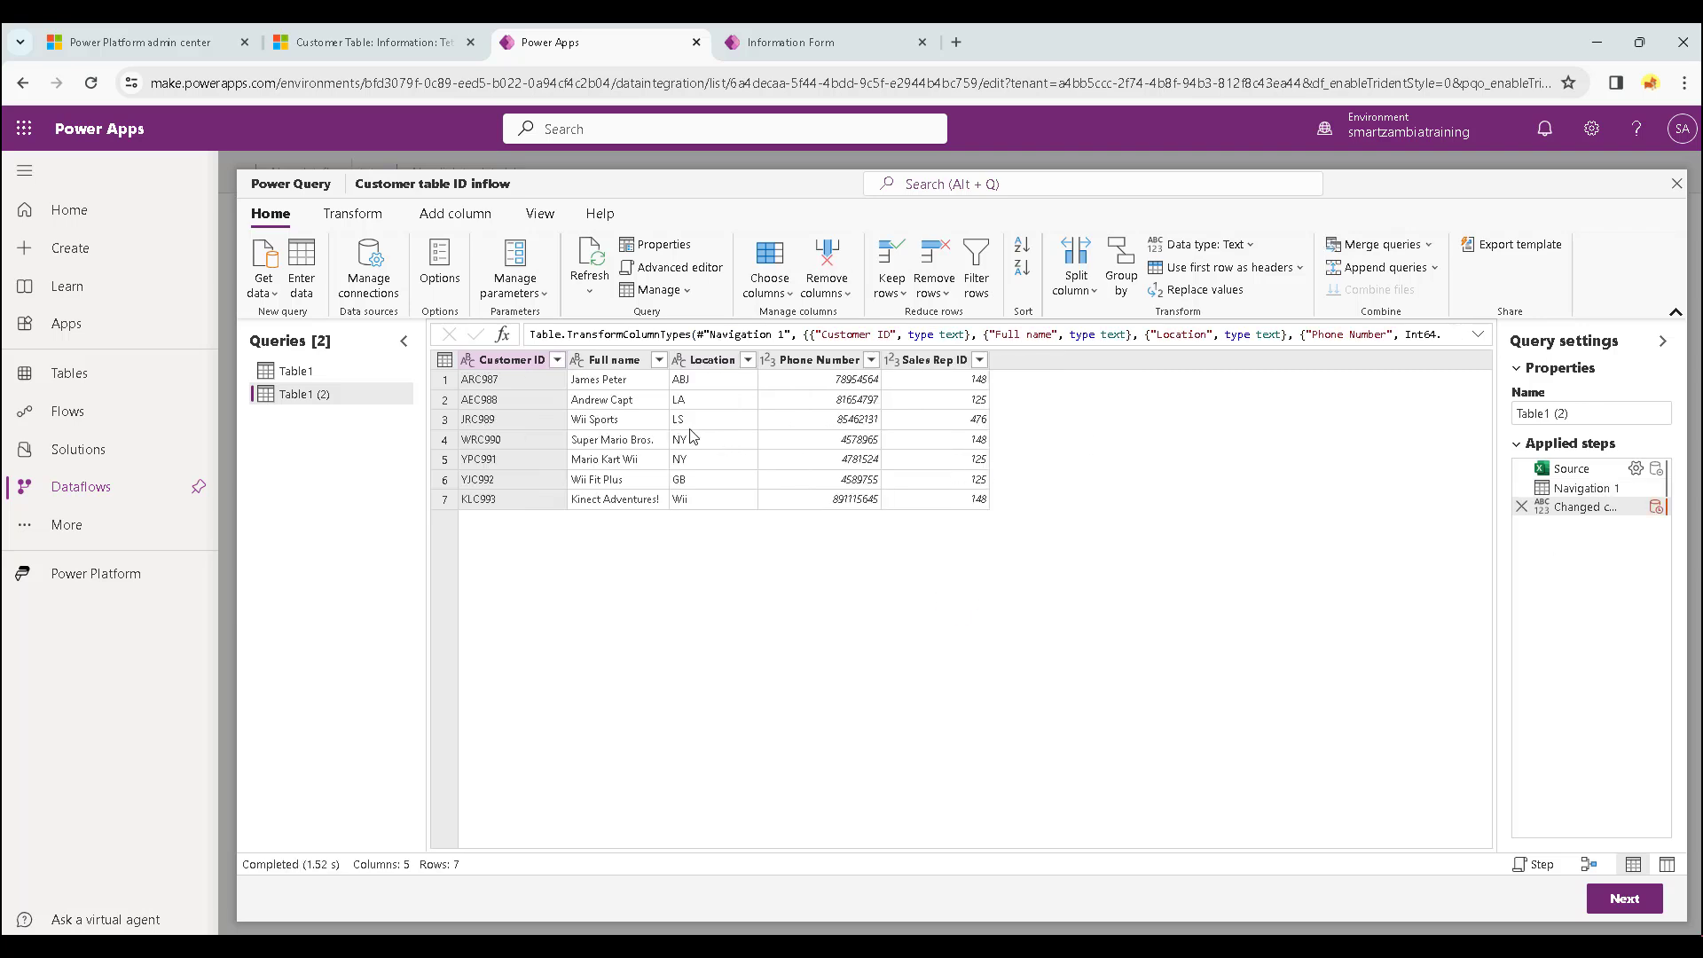
# Compare both queries' load settings in table mapping and set Table1 (2) to load into the existing cred6_CustomerTable table.
pyautogui.click(1626, 900)
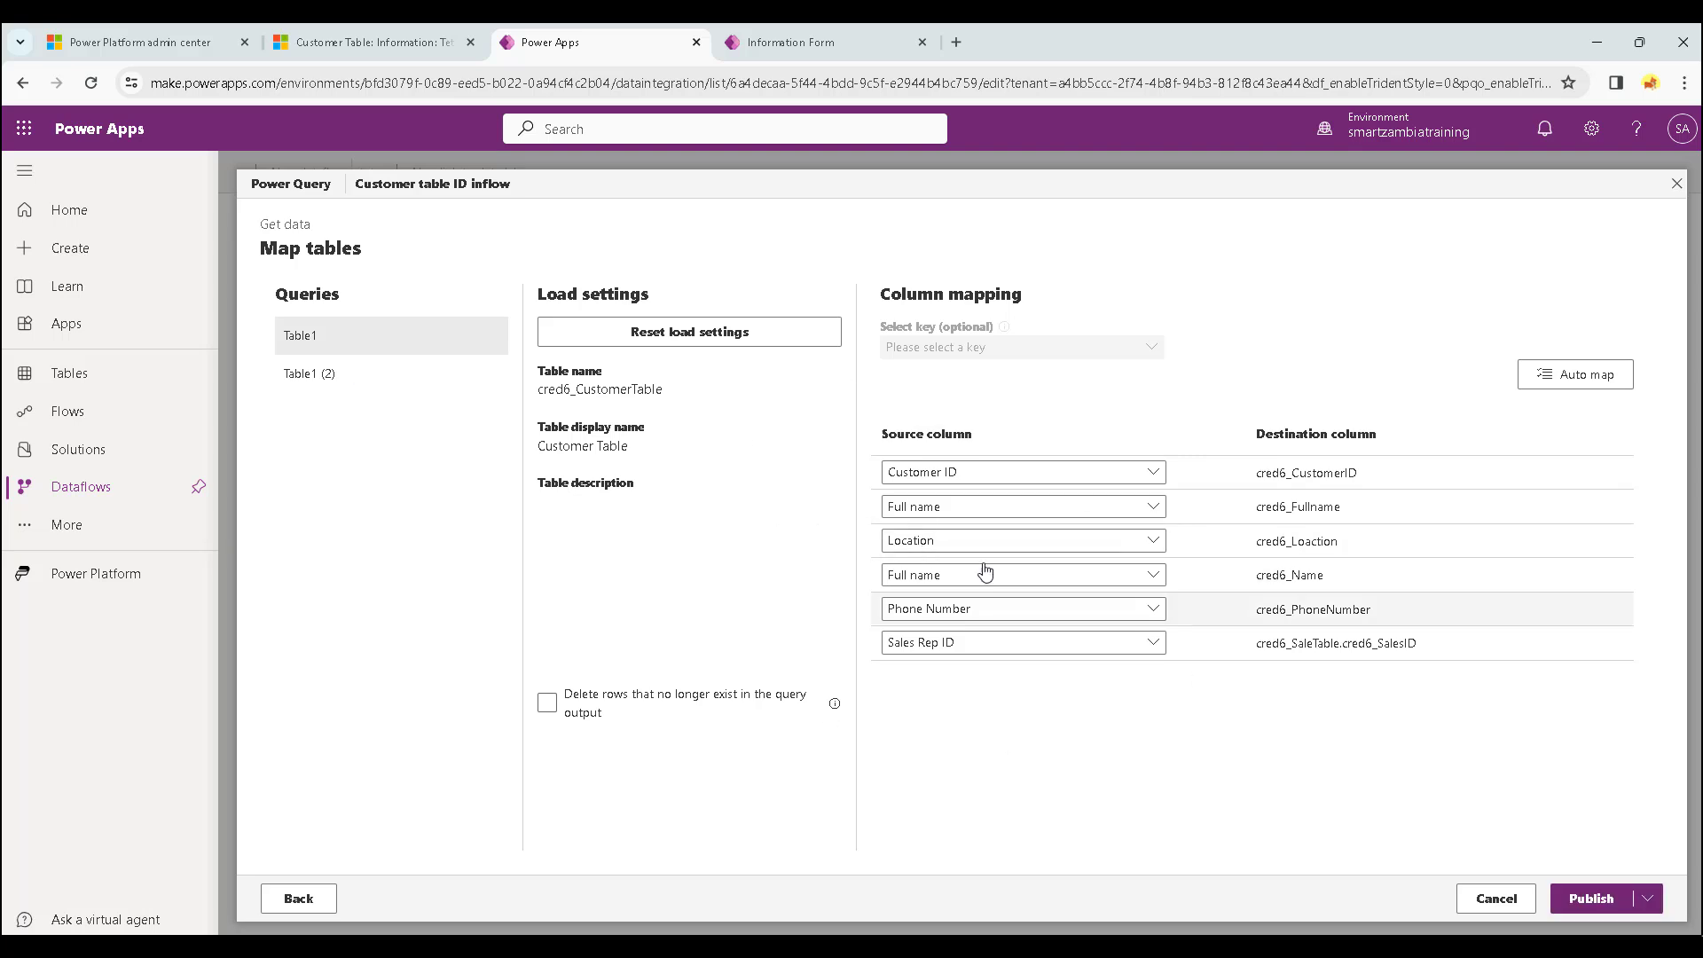
pyautogui.click(353, 384)
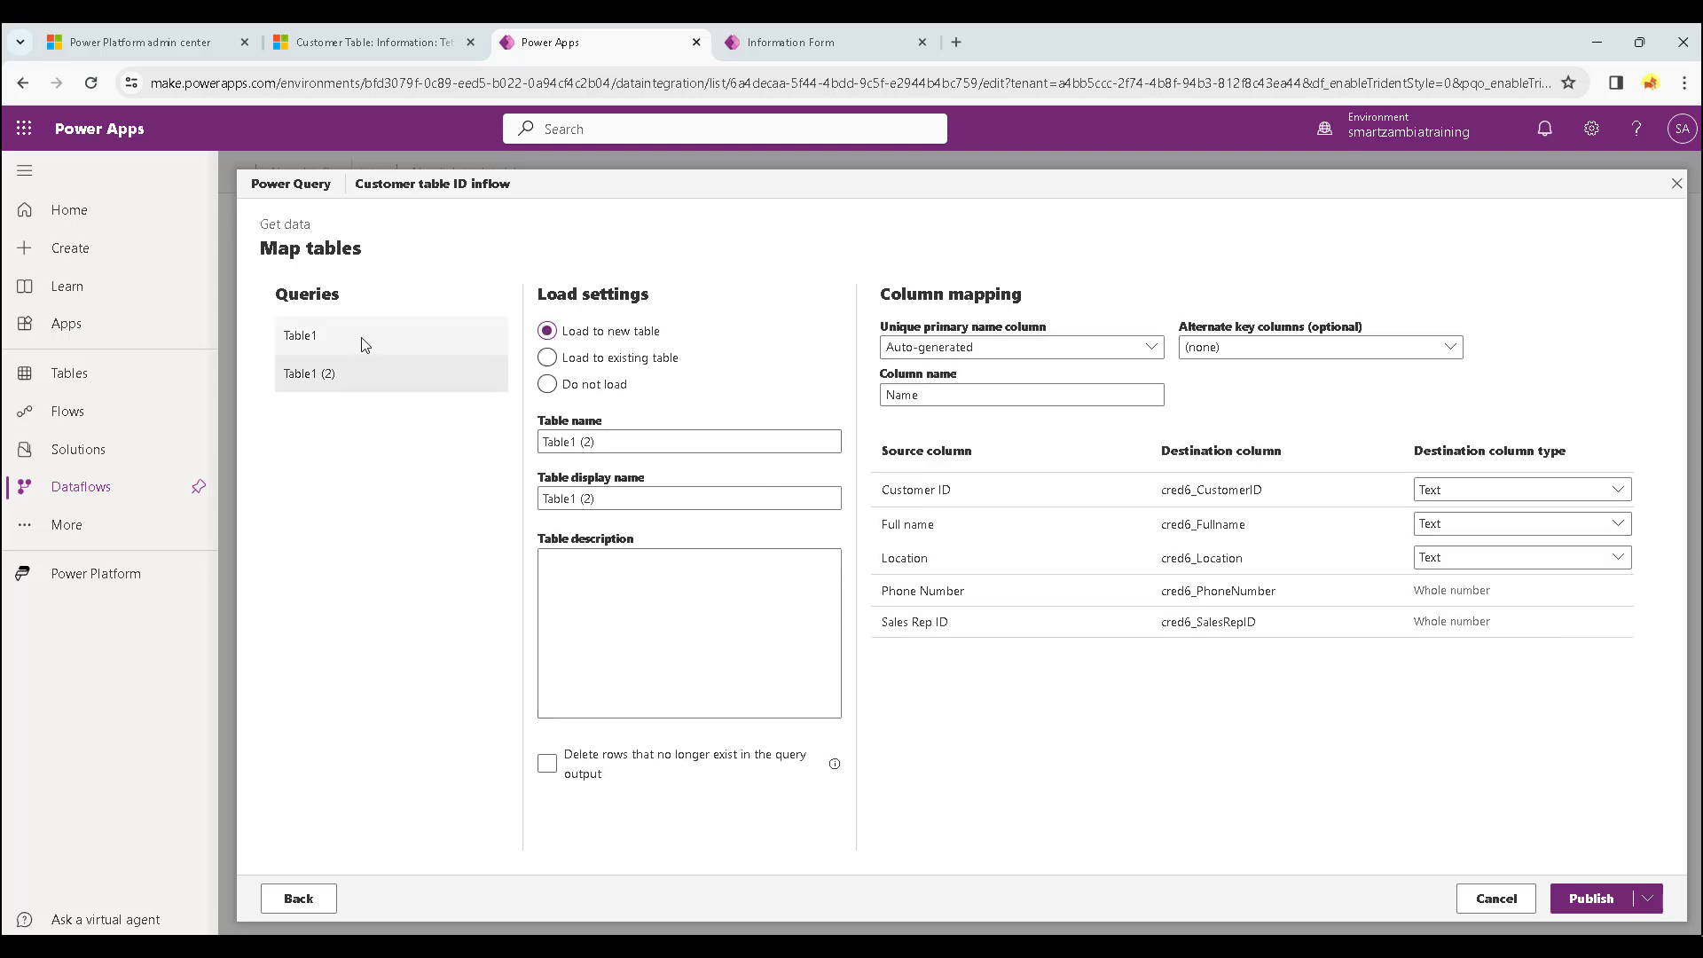
pyautogui.click(364, 345)
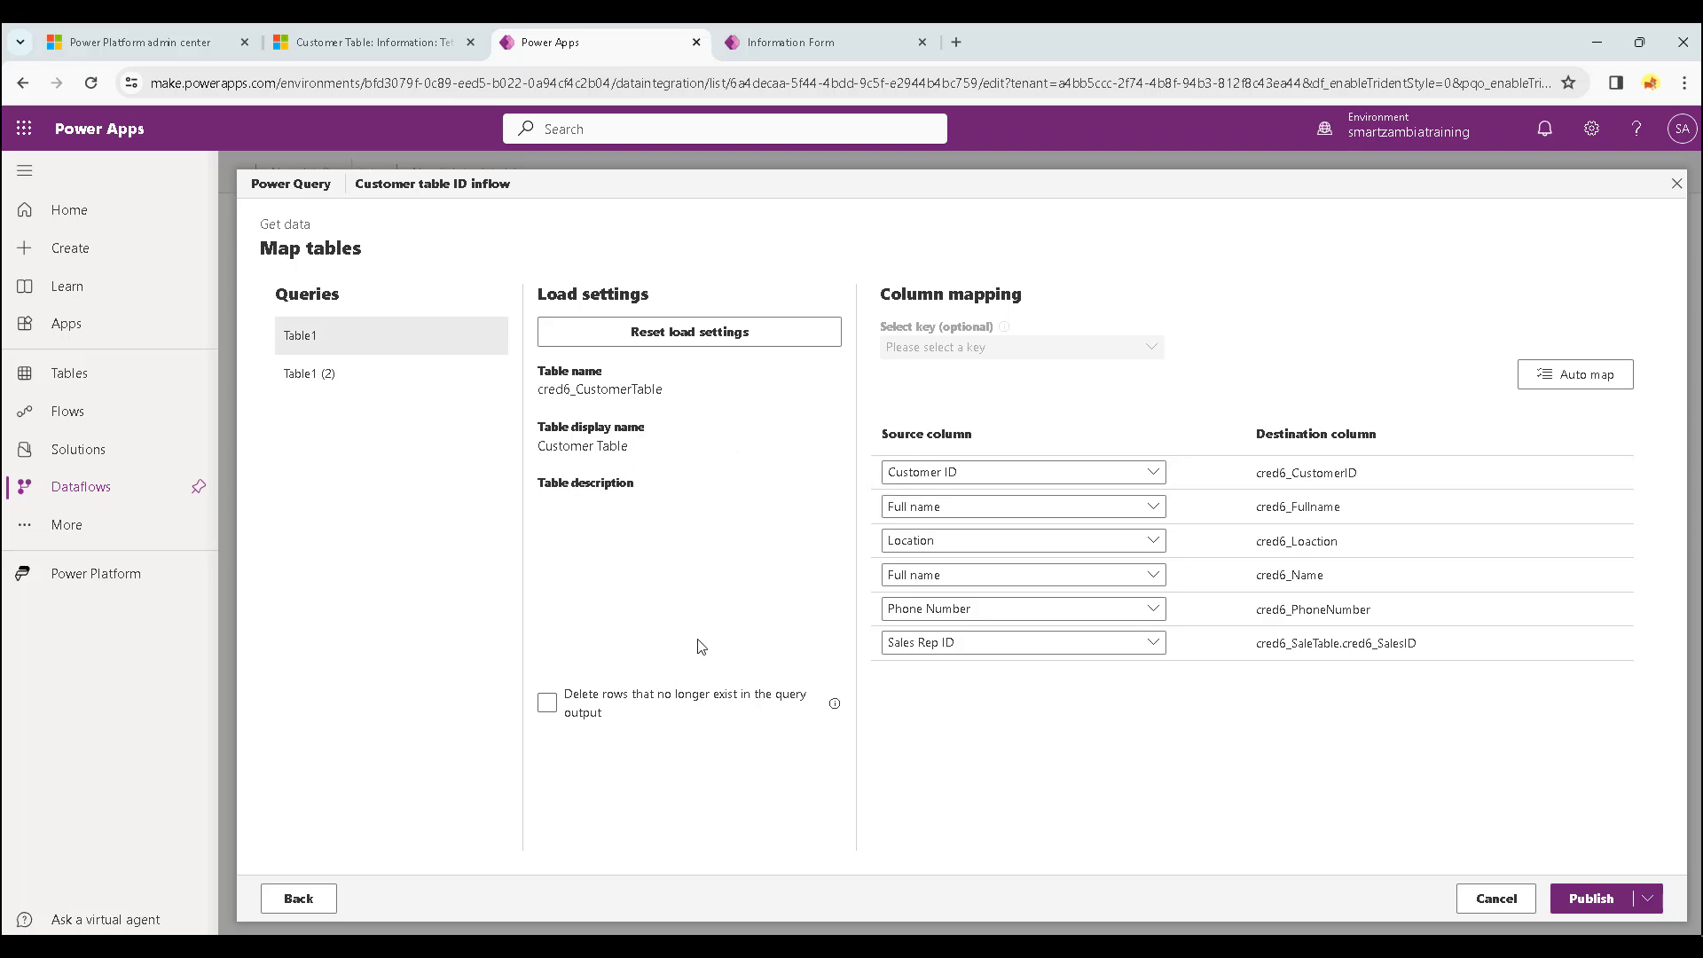
pyautogui.click(396, 377)
pyautogui.click(547, 359)
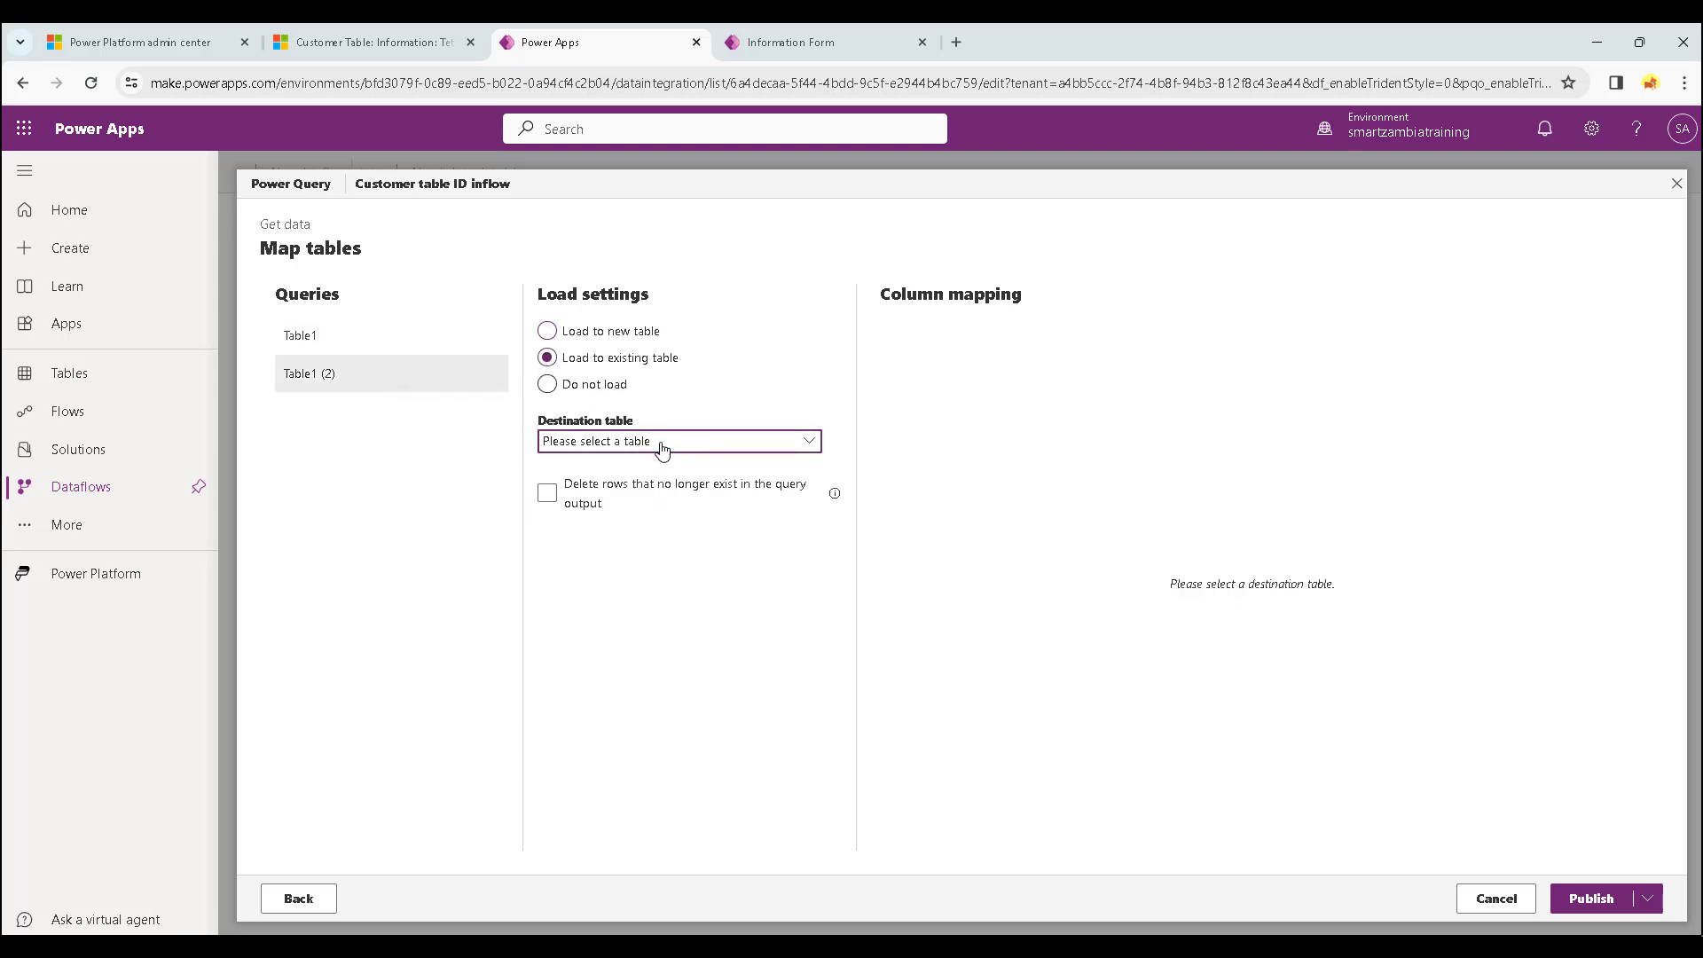
pyautogui.click(803, 444)
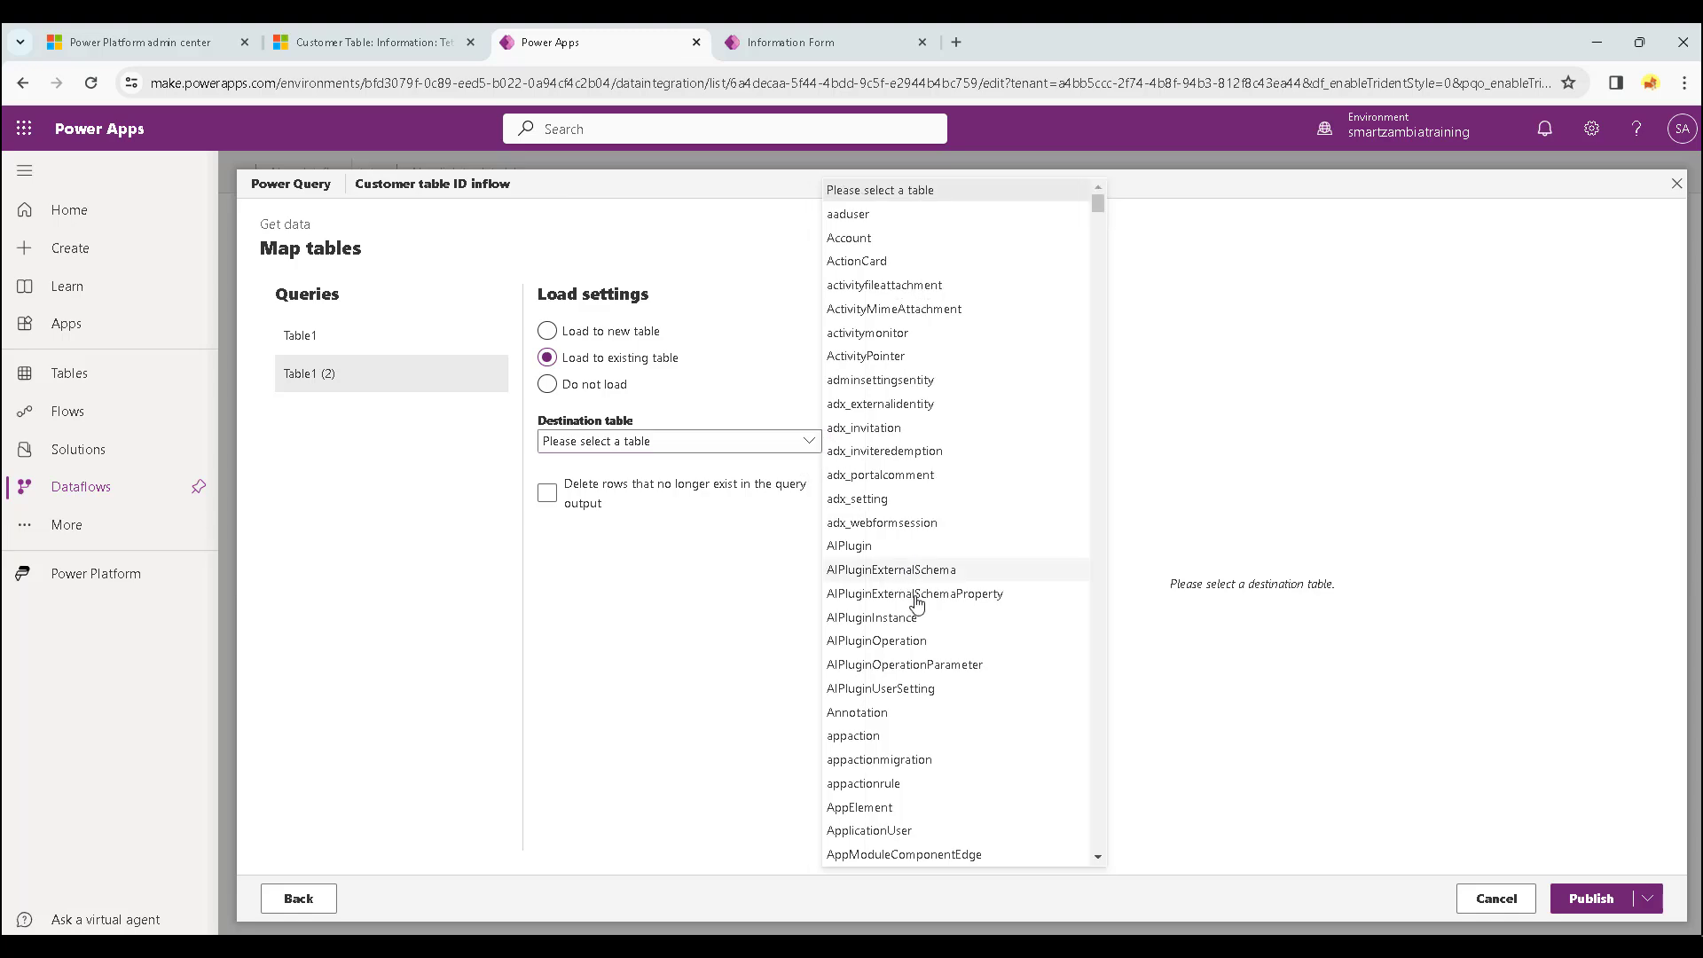
pyautogui.scroll(-20, 914, 594)
pyautogui.scroll(-6, 917, 606)
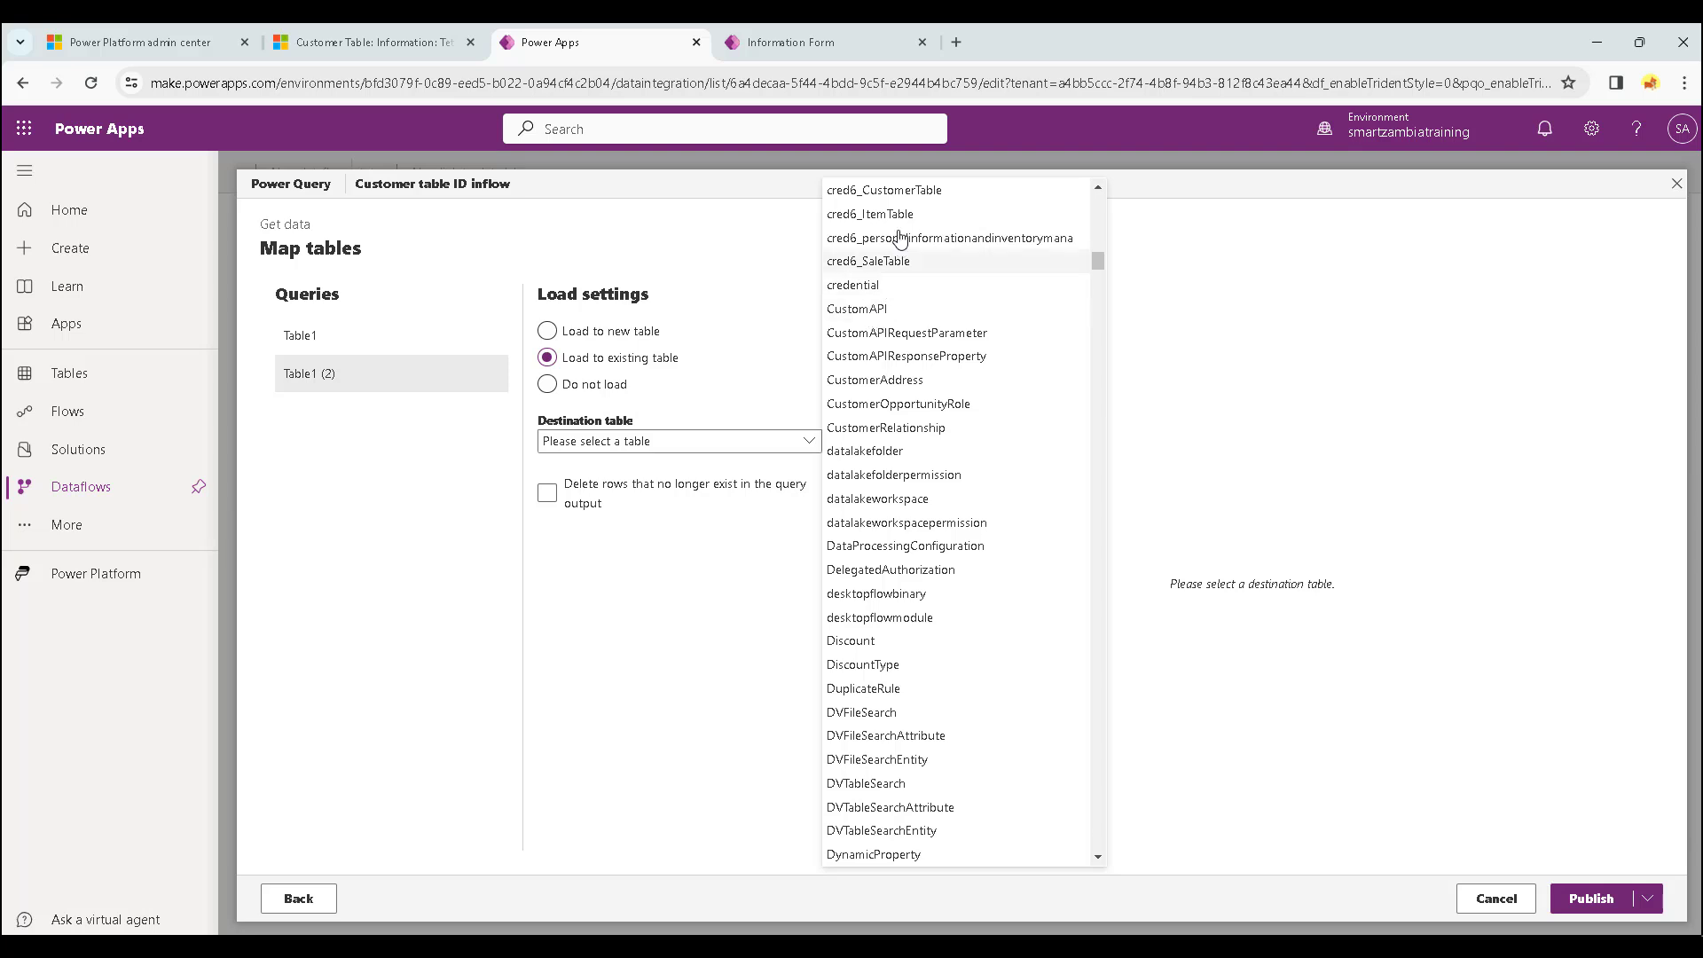
pyautogui.click(898, 191)
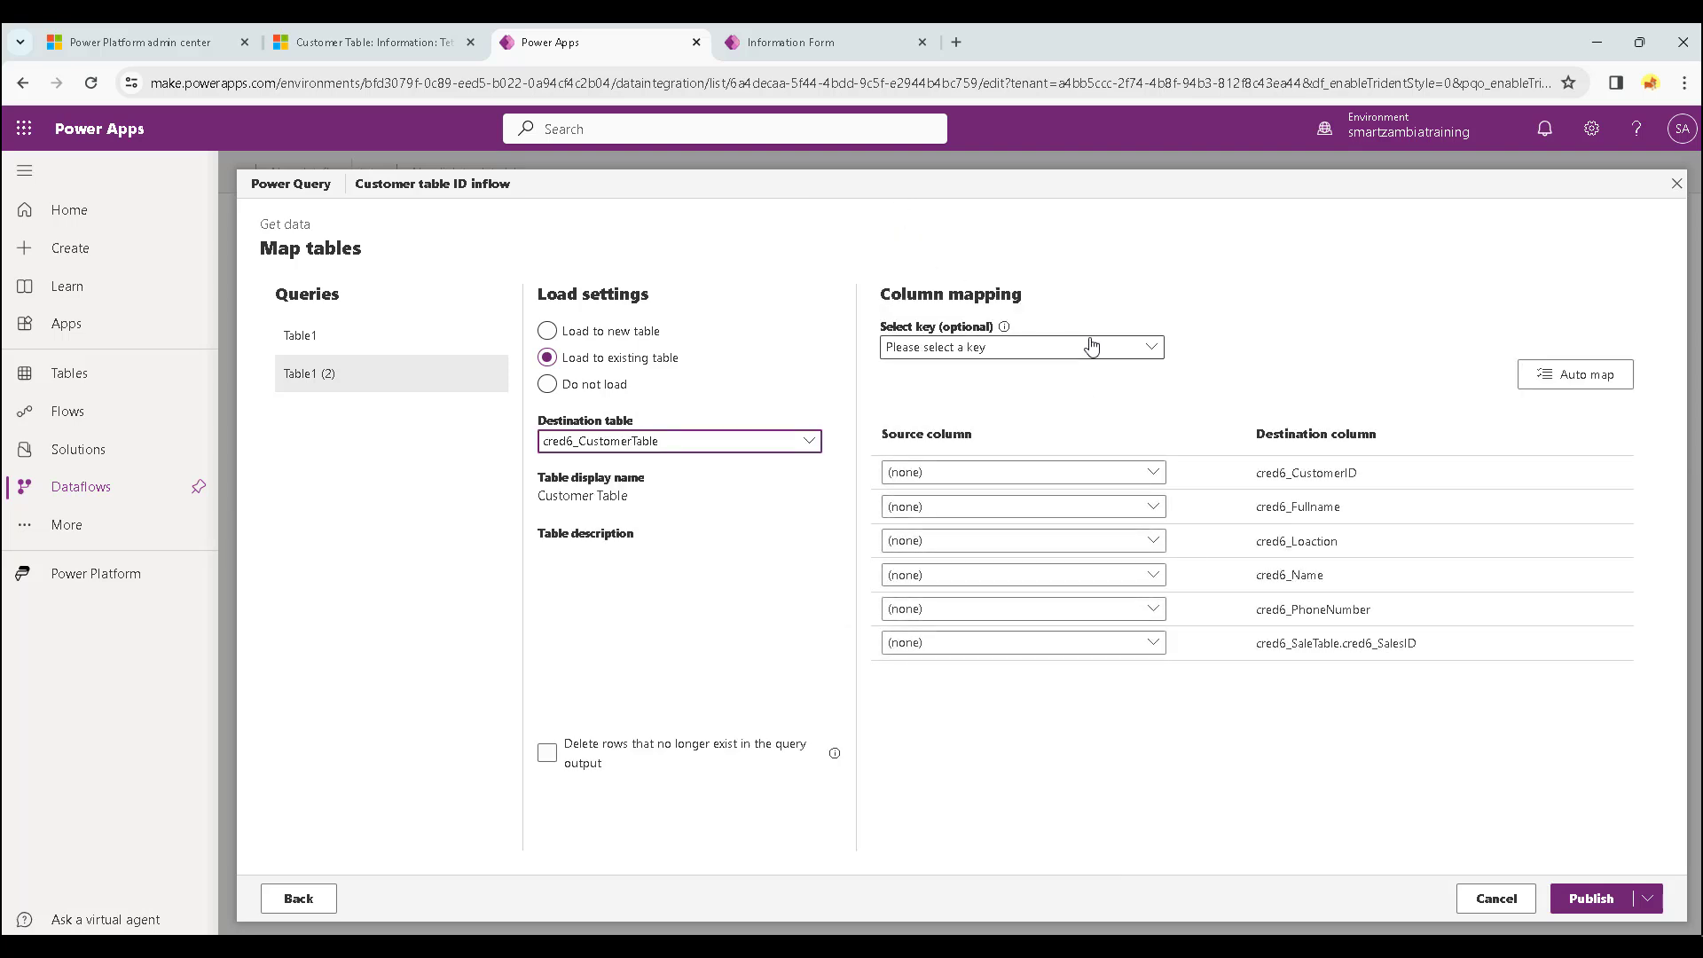
# Select Customer ID (cred6_CustomerID) as Table1 (2)'s key, and map Customer ID to cred6_CustomerID and Full name to cred6_Fullname.
pyautogui.click(1141, 347)
pyautogui.click(1041, 373)
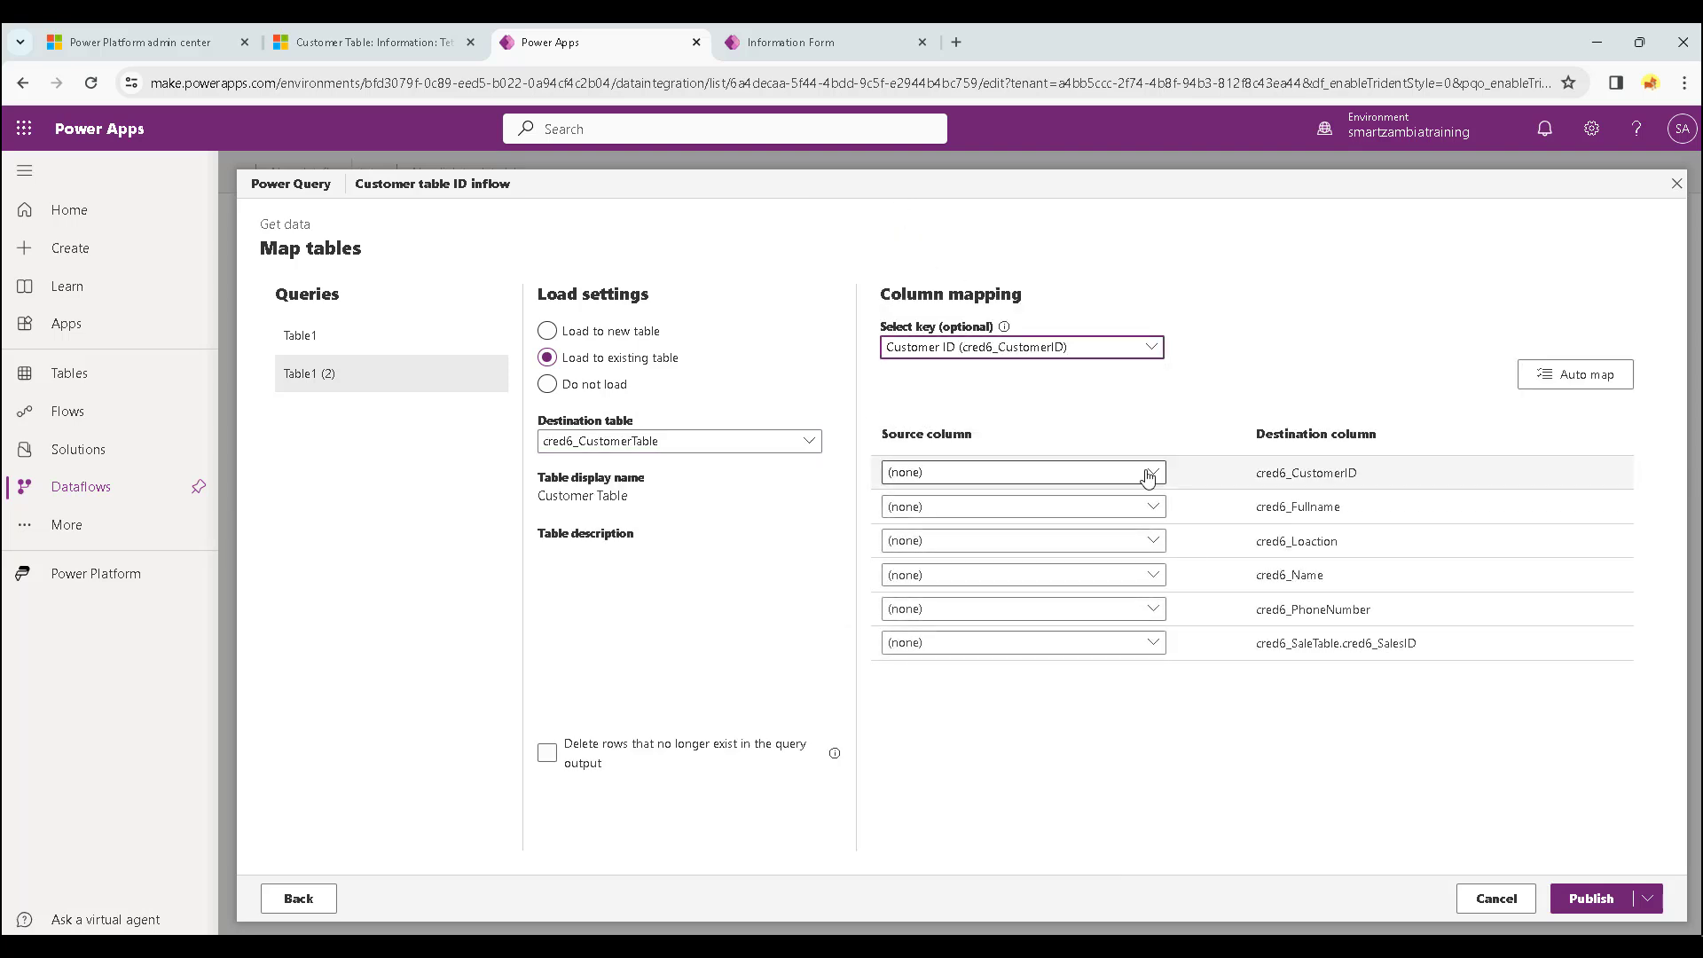
pyautogui.click(1145, 475)
pyautogui.click(1077, 525)
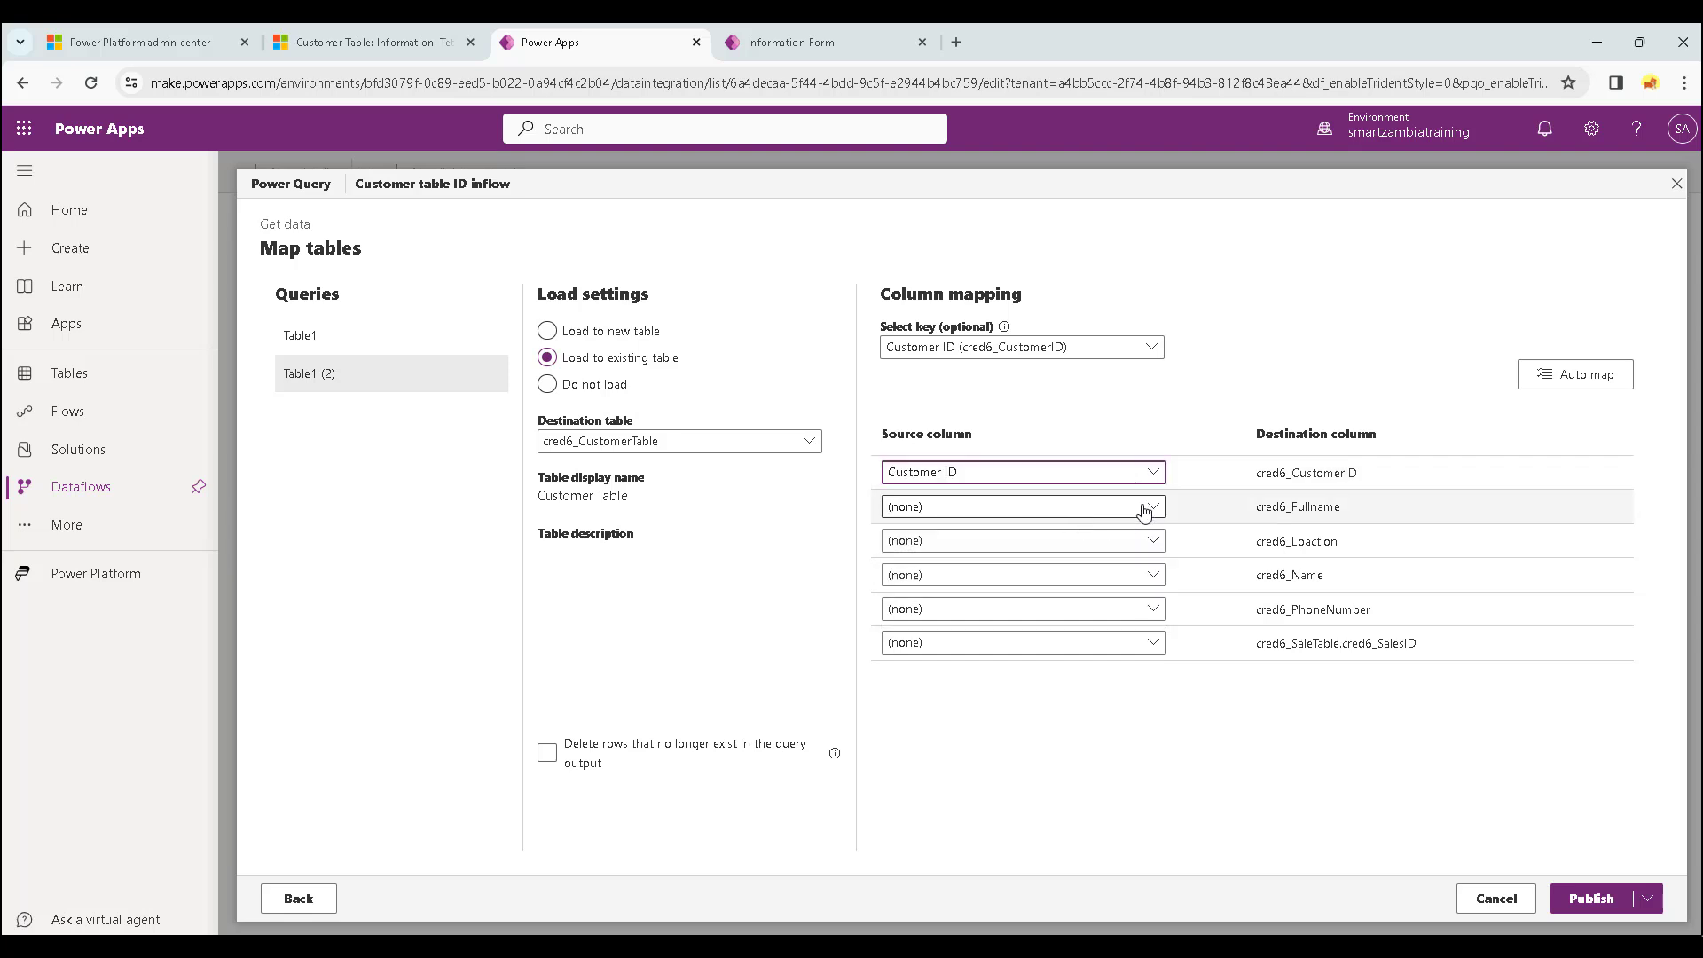
pyautogui.click(1148, 504)
pyautogui.click(1081, 577)
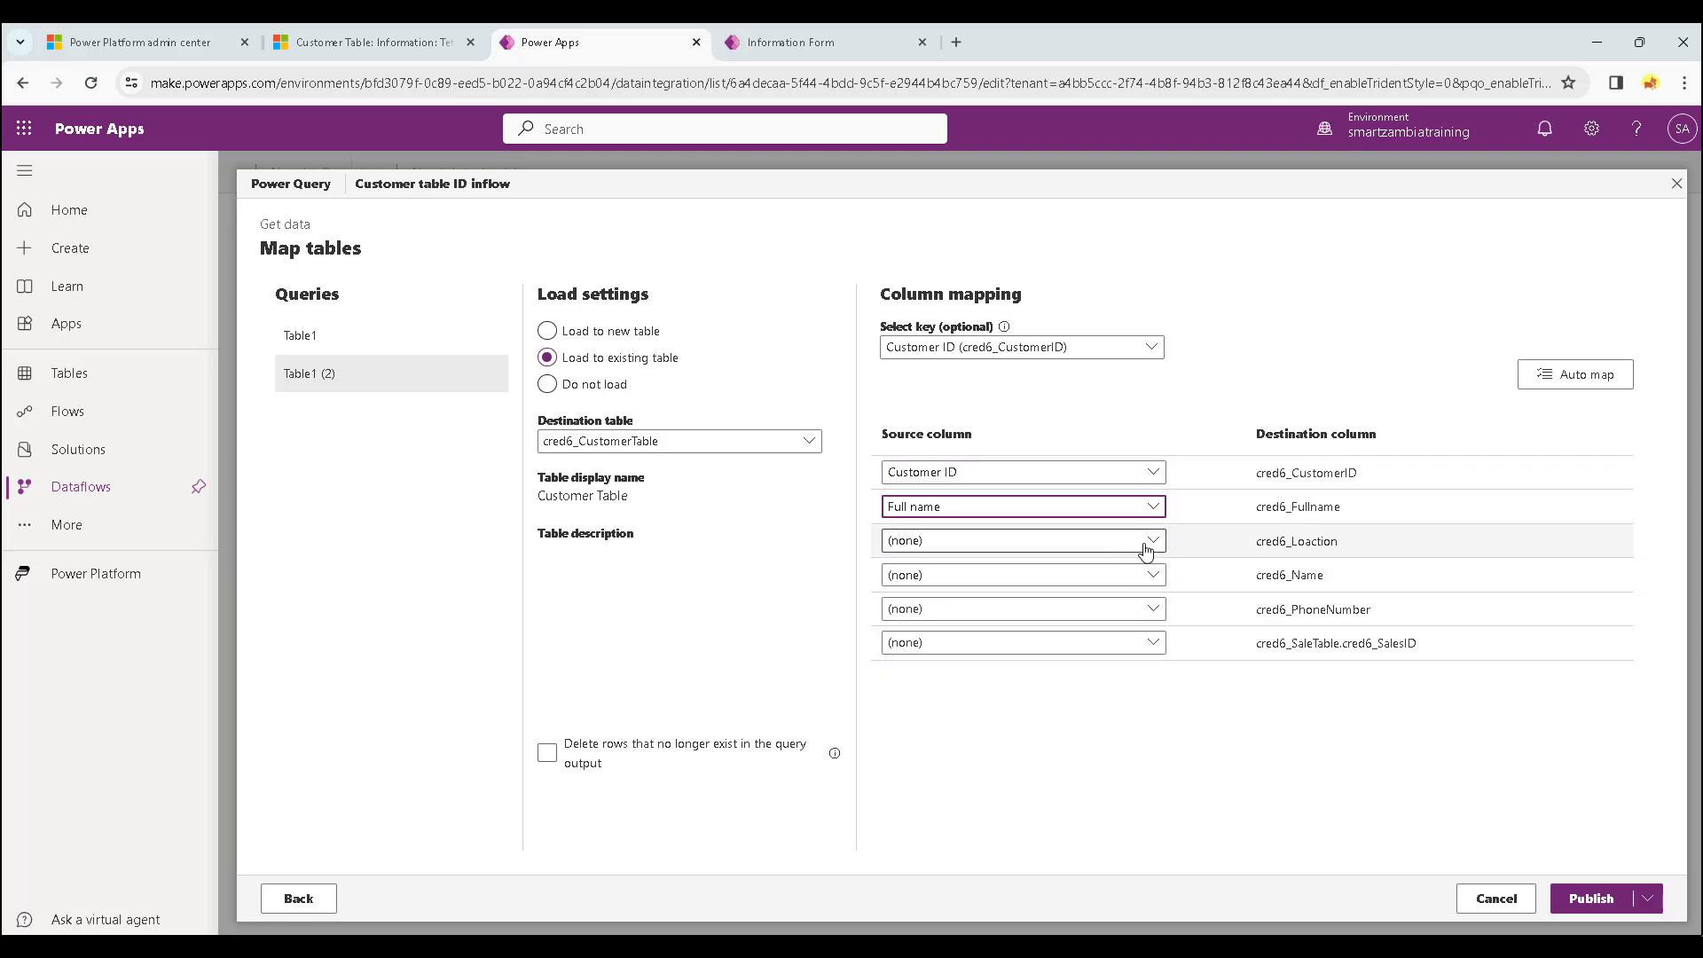
# Map Location to cred6_Loaction, Full name to cred6_Name, Phone Number to cred6_PhoneNumber and Sales Rep ID to cred6_SaleTable.cred6_SalesID, and check Table1's mapping.
pyautogui.click(1145, 542)
pyautogui.click(985, 648)
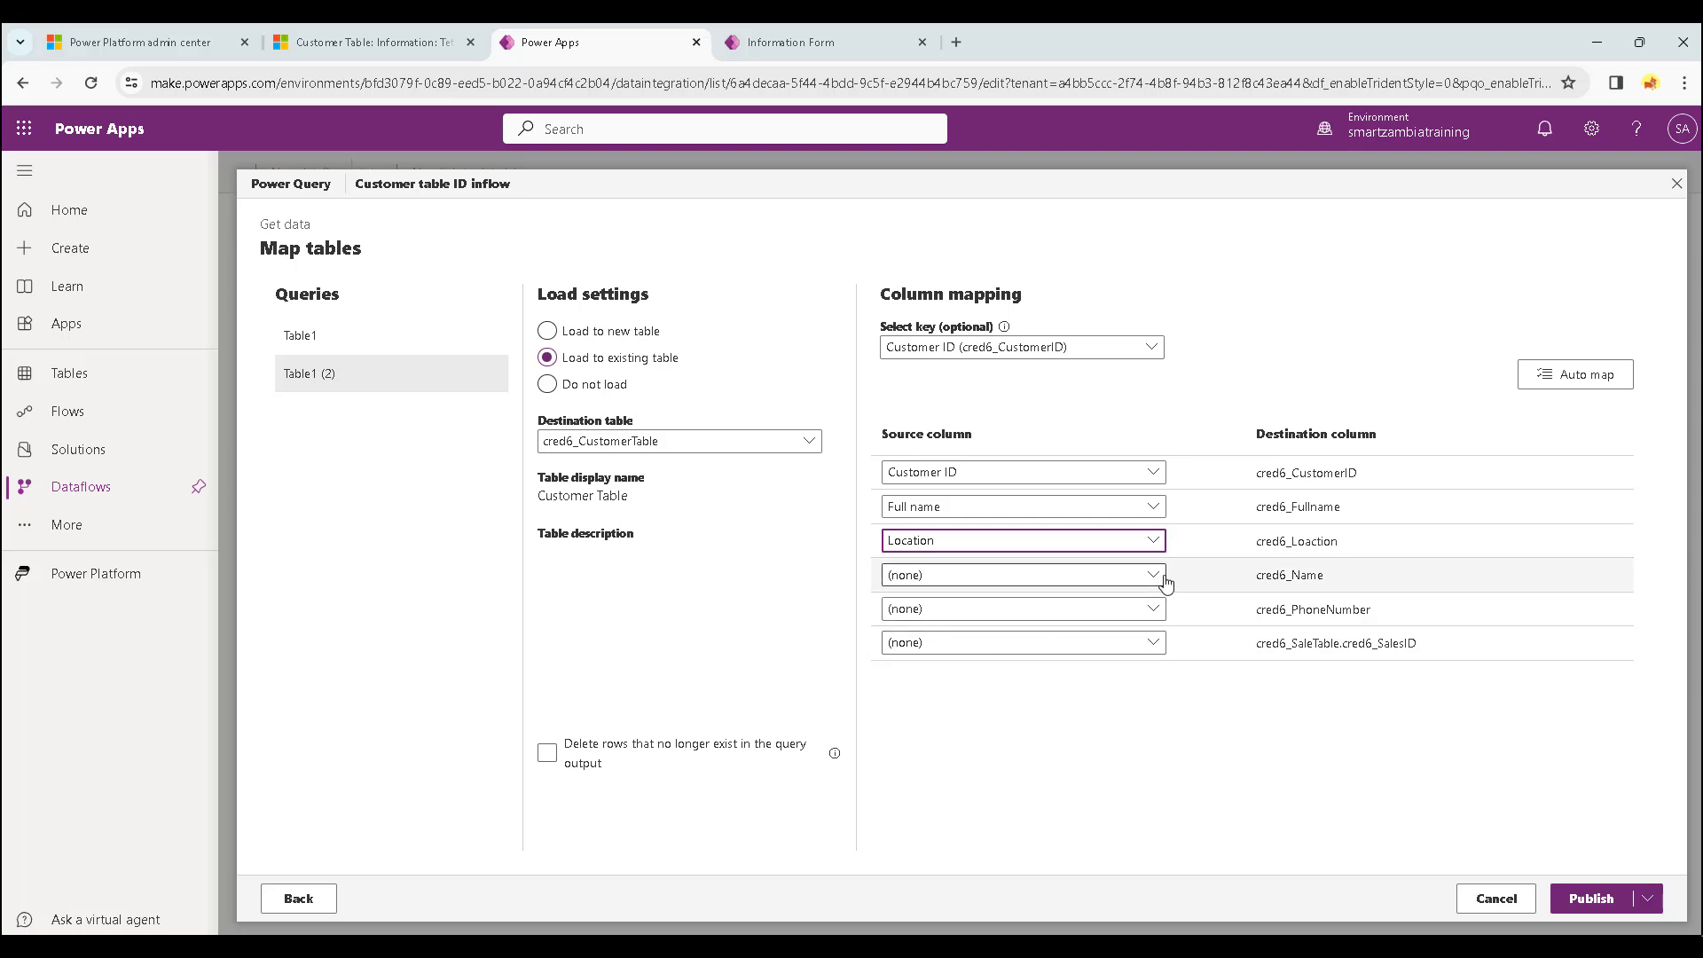
pyautogui.click(1149, 577)
pyautogui.click(1026, 648)
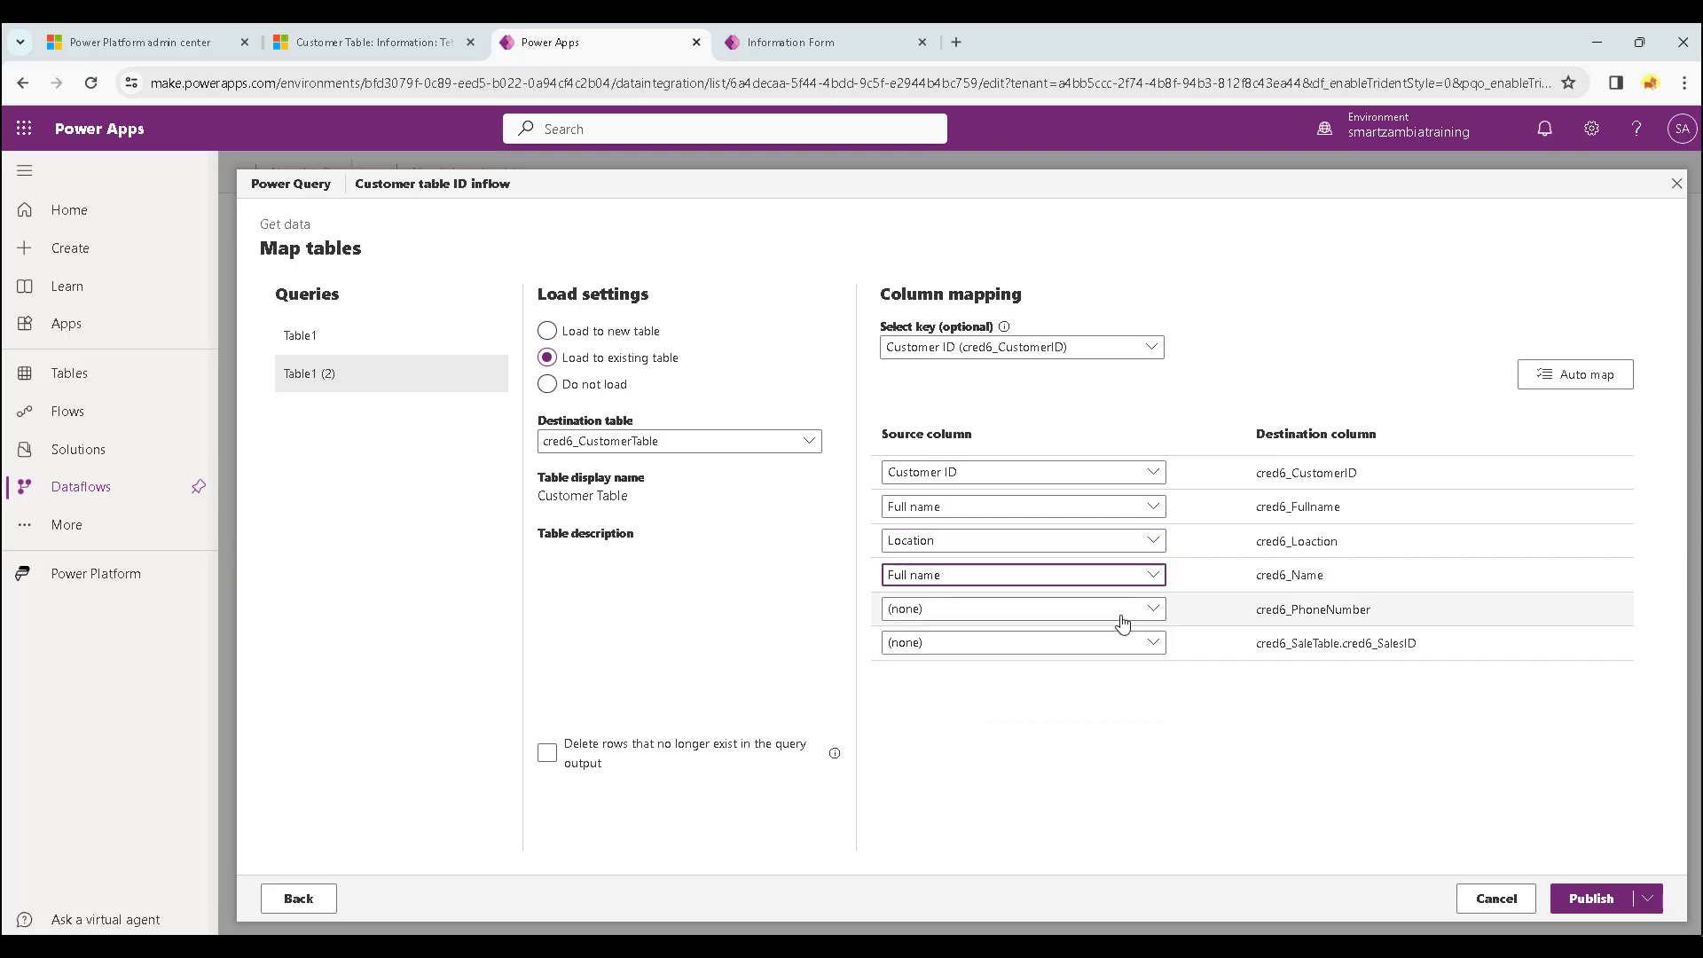
pyautogui.click(1145, 609)
pyautogui.click(1008, 725)
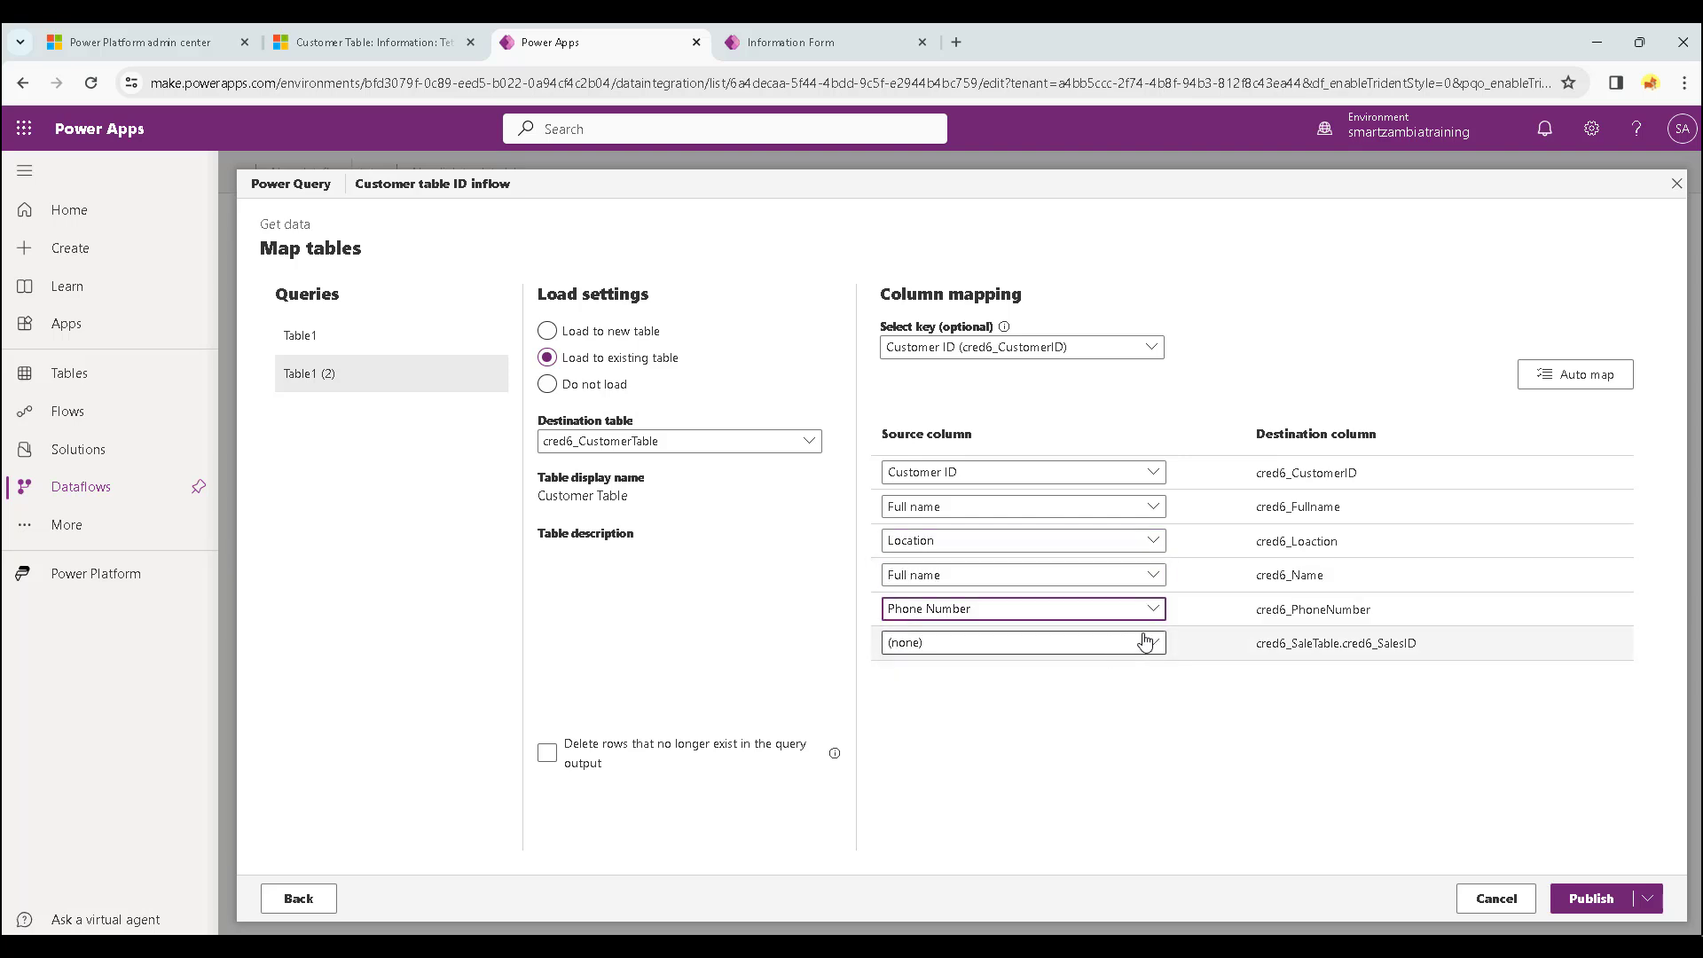
pyautogui.click(1145, 643)
pyautogui.click(977, 789)
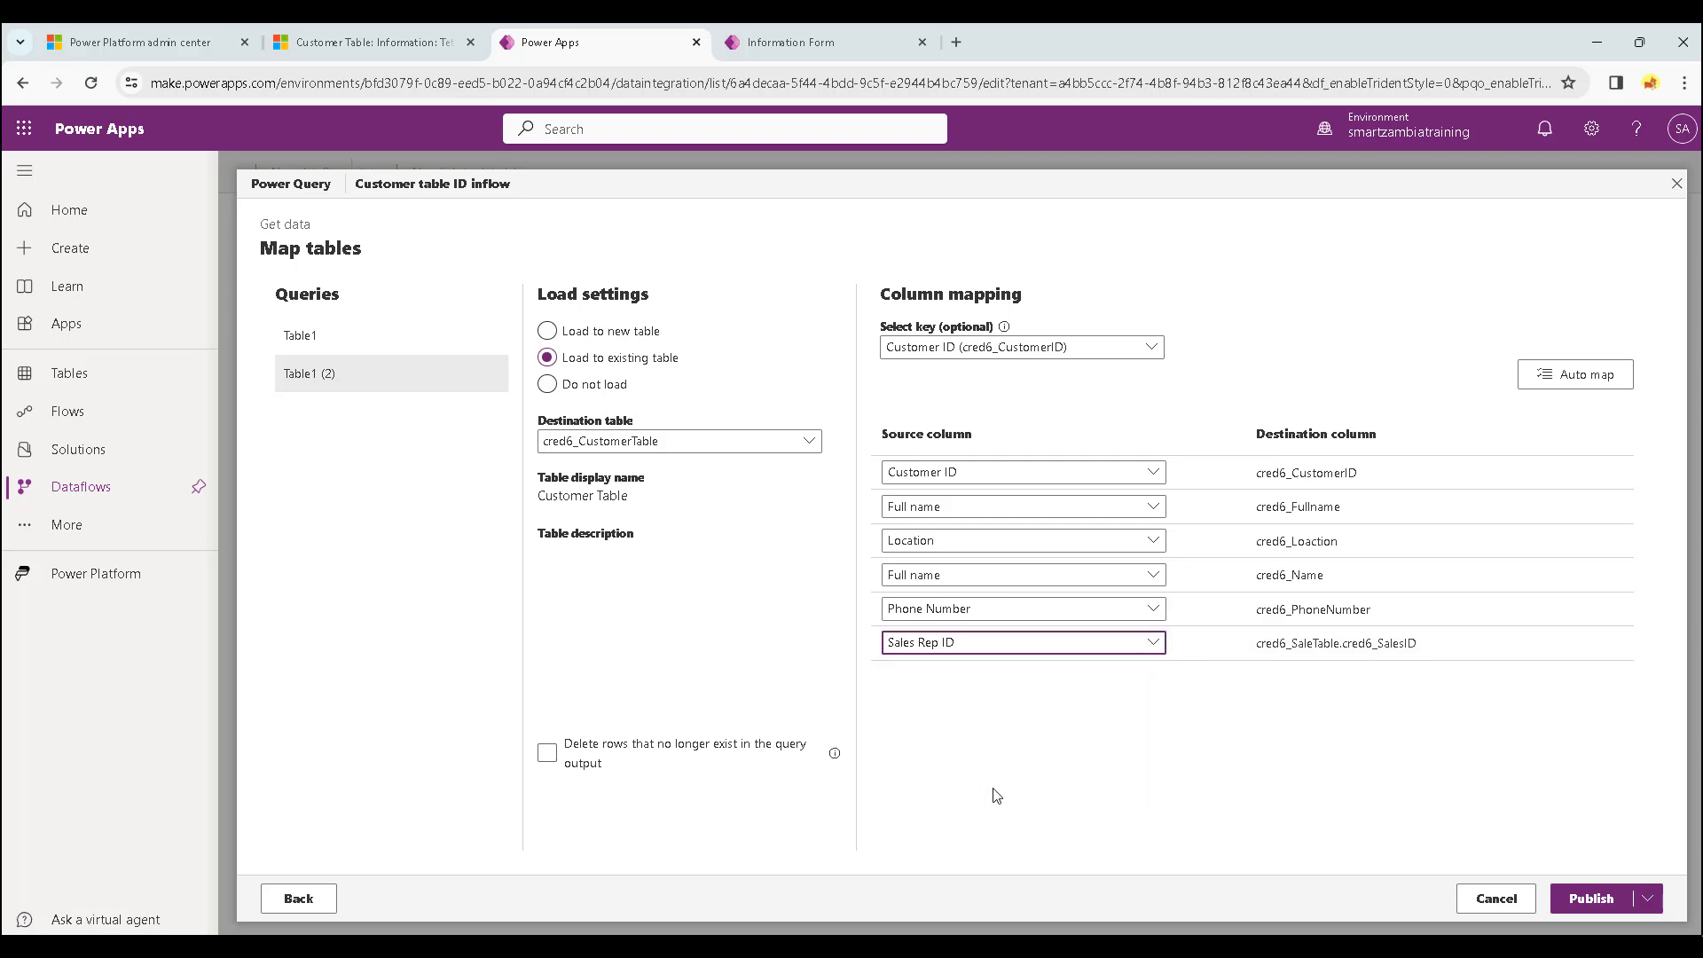
pyautogui.click(346, 343)
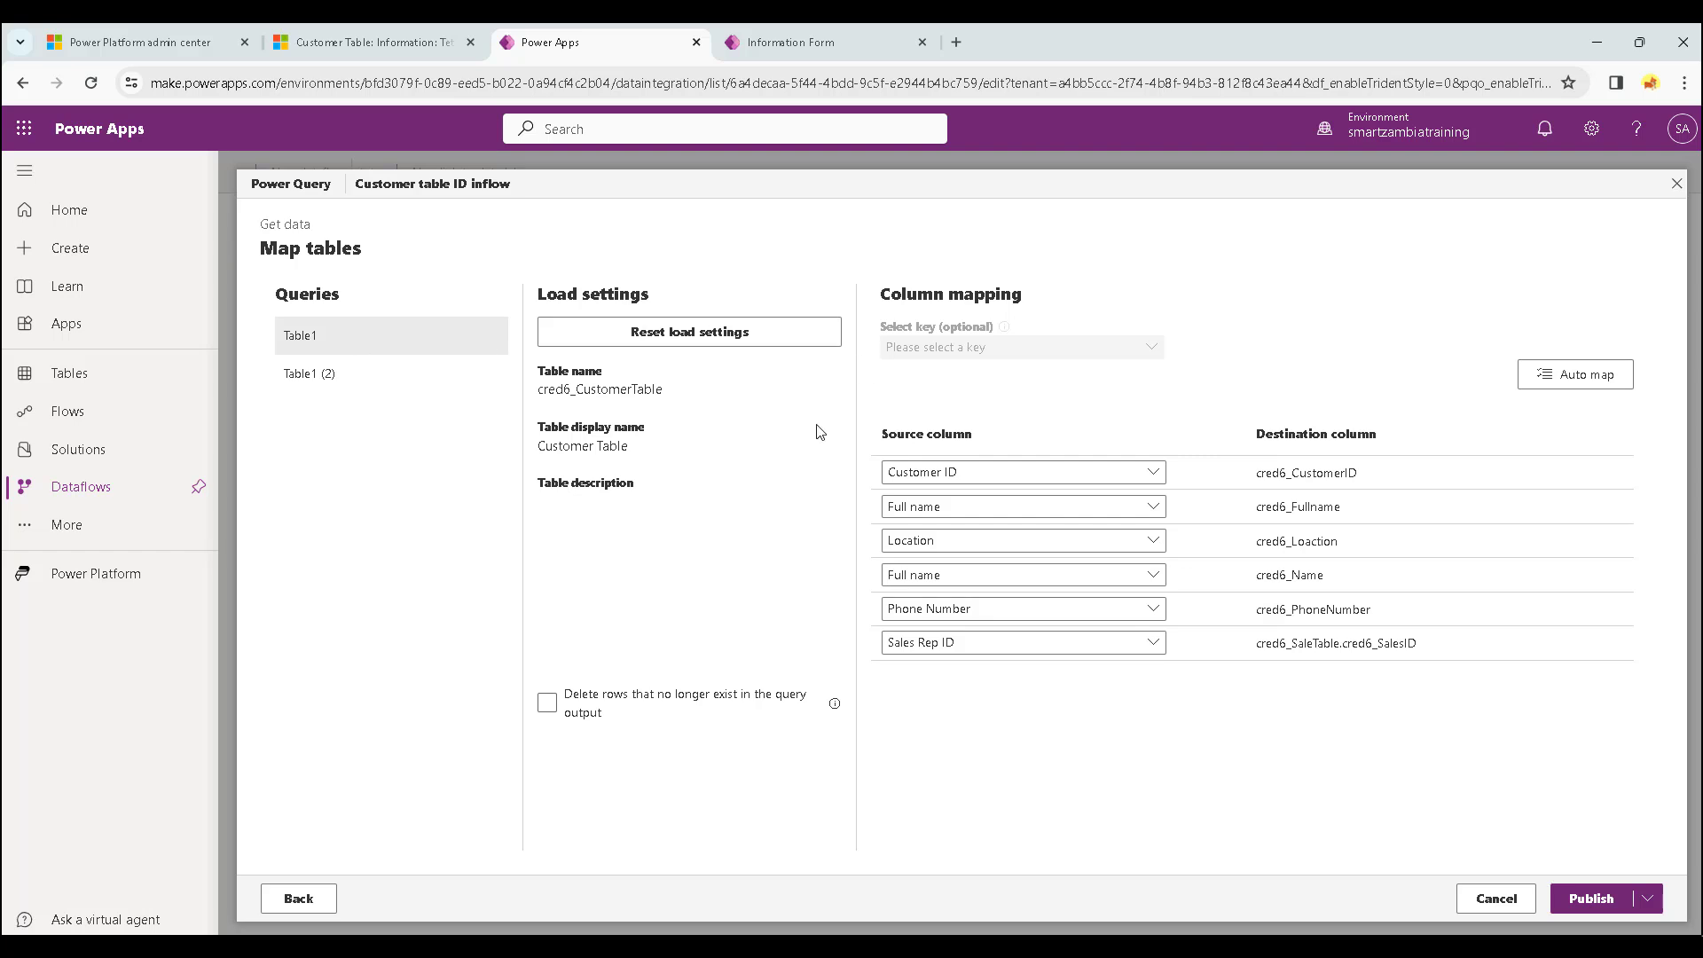
# Reset Table1's load settings, check Table1 (2)'s column mapping, and try to publish the dataflow.
pyautogui.click(698, 332)
pyautogui.click(965, 562)
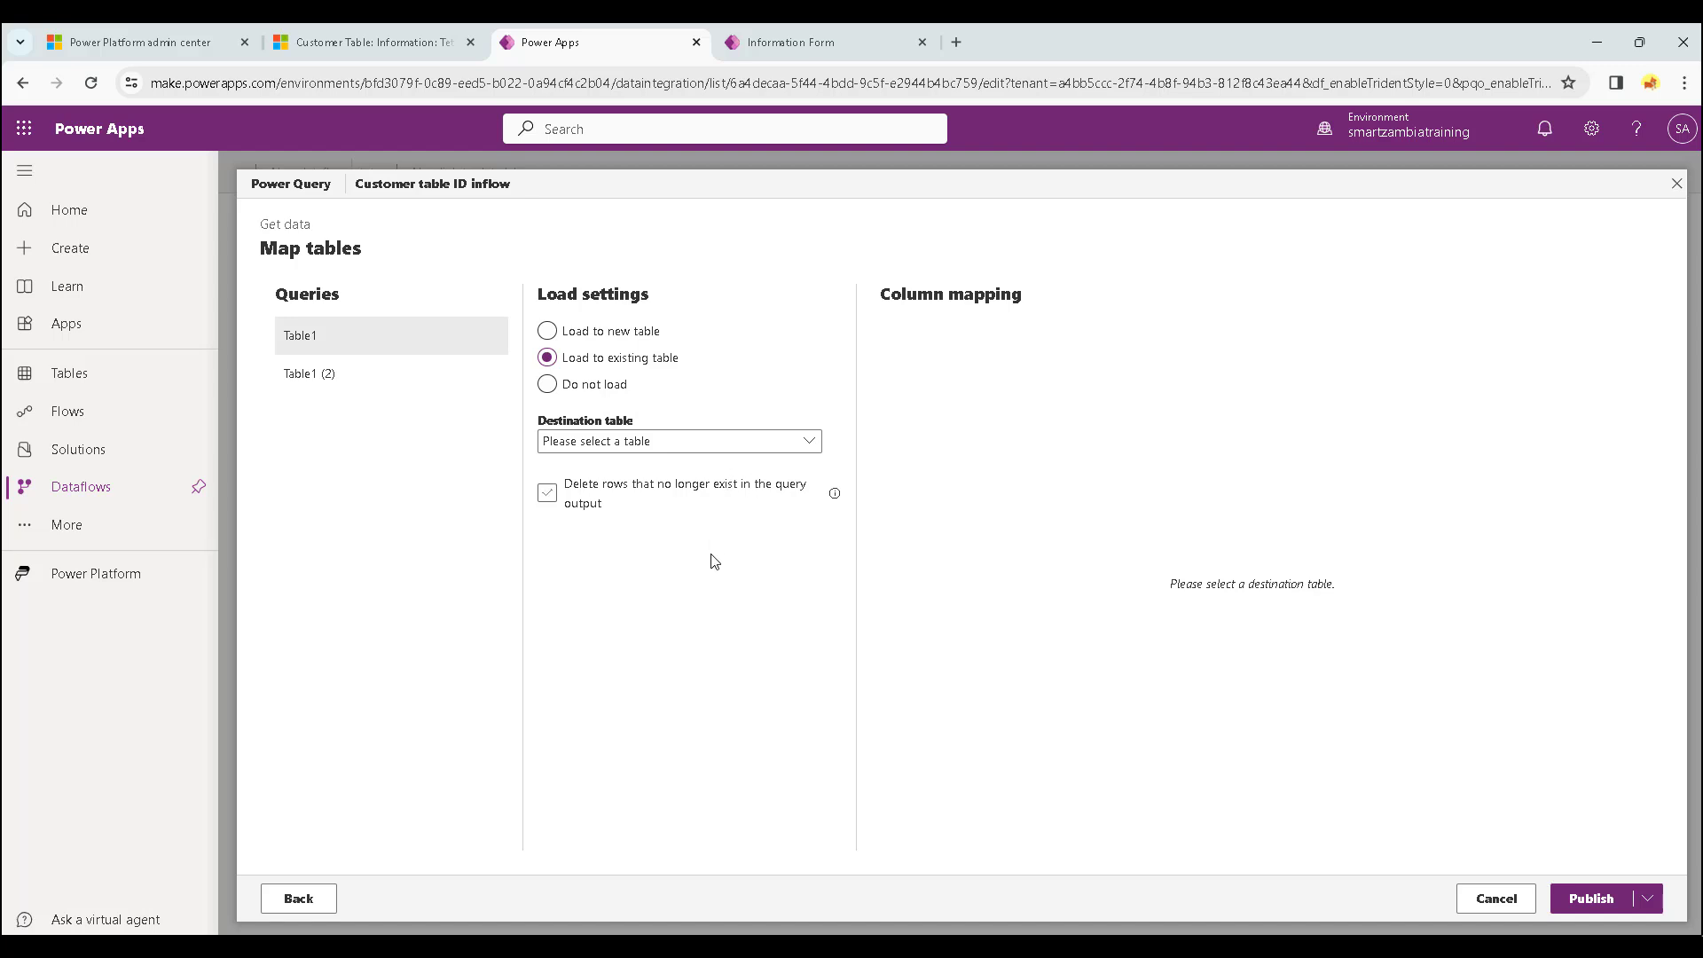
pyautogui.click(317, 375)
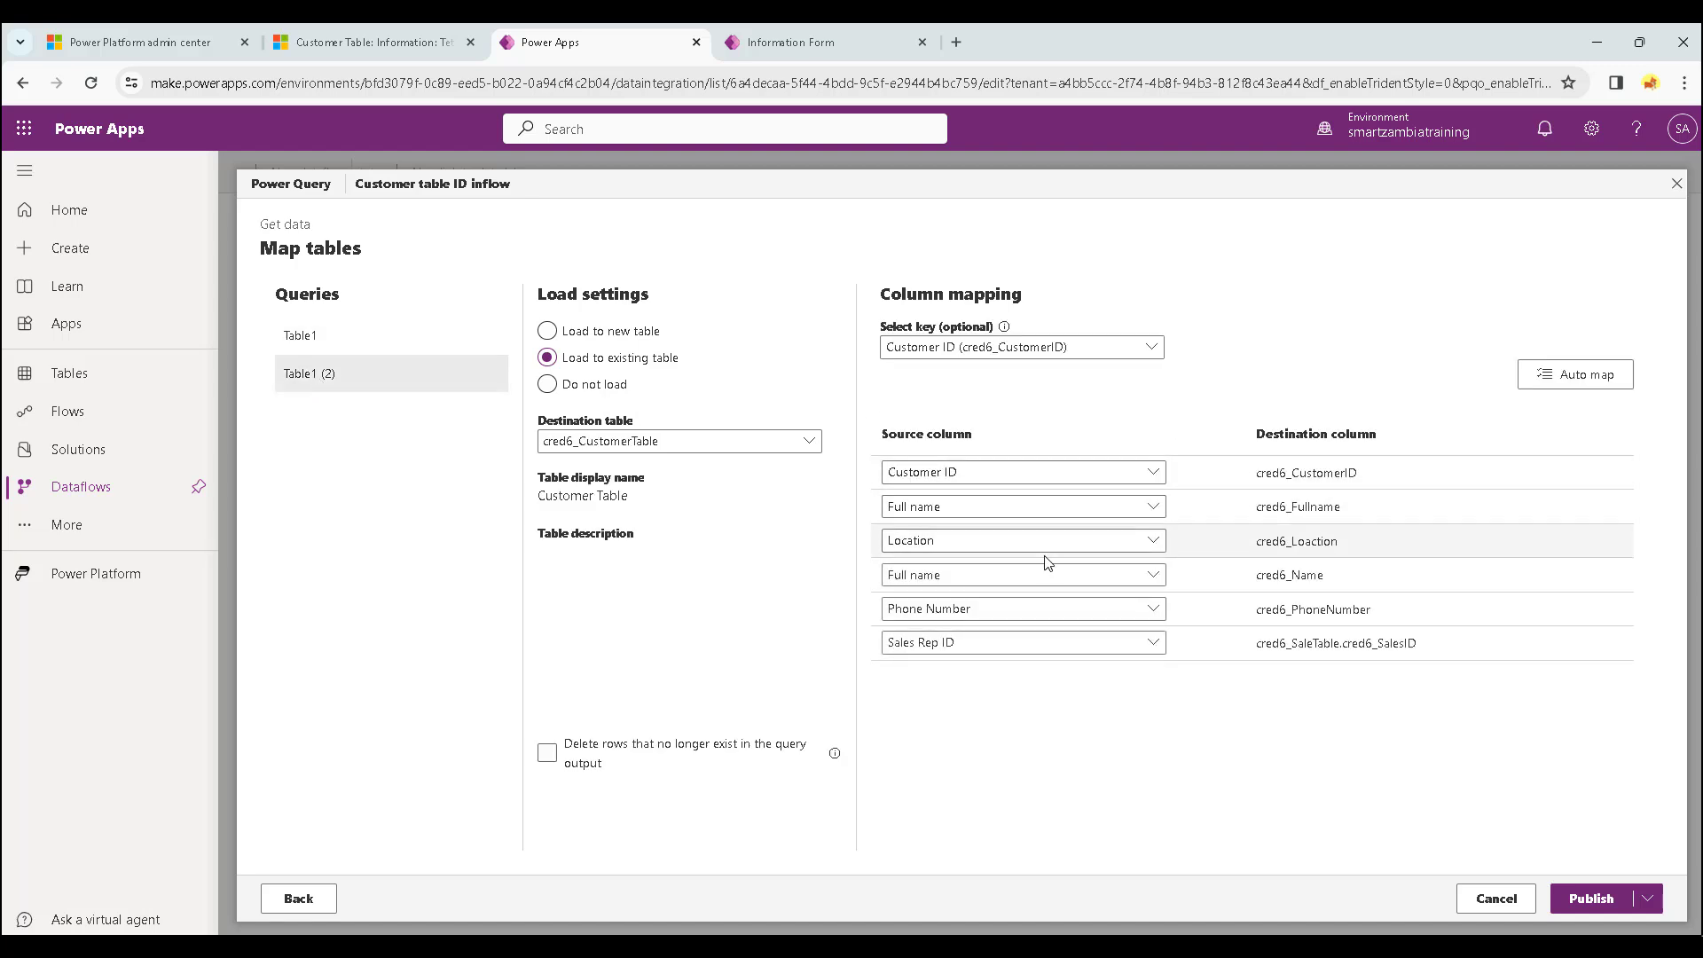
pyautogui.click(1586, 898)
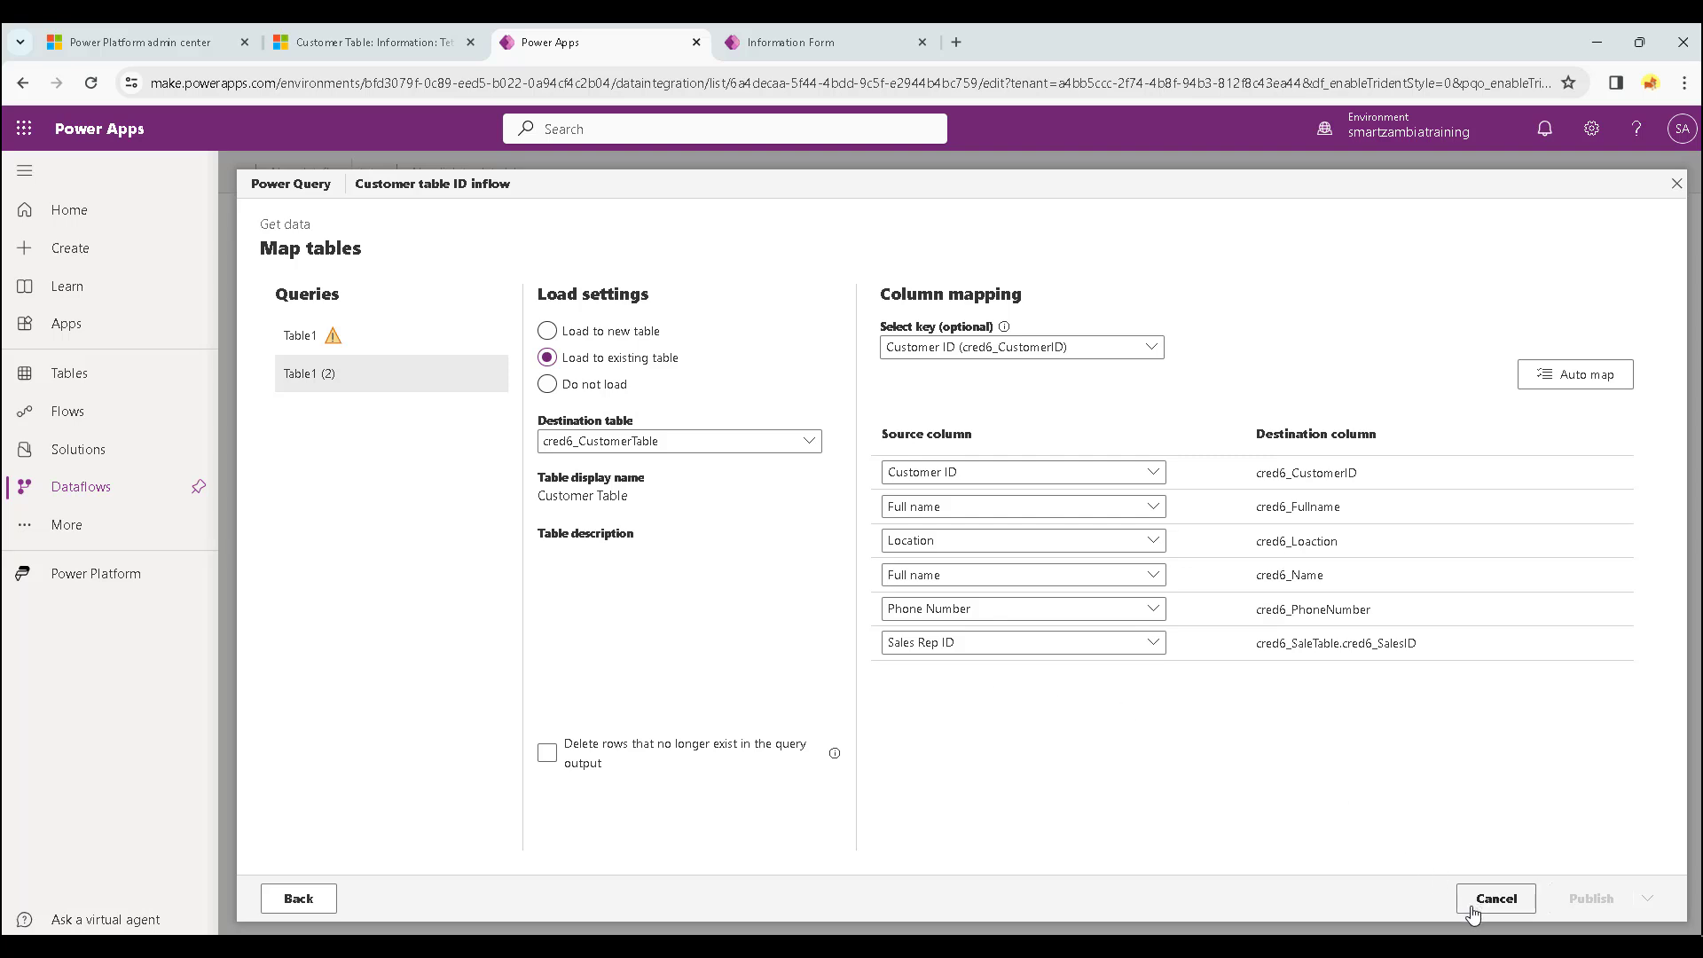
# Try loading Table1 into the existing cred6_CustomerTable table, with Customer ID mapped to cred6_CustomerID.
pyautogui.click(327, 336)
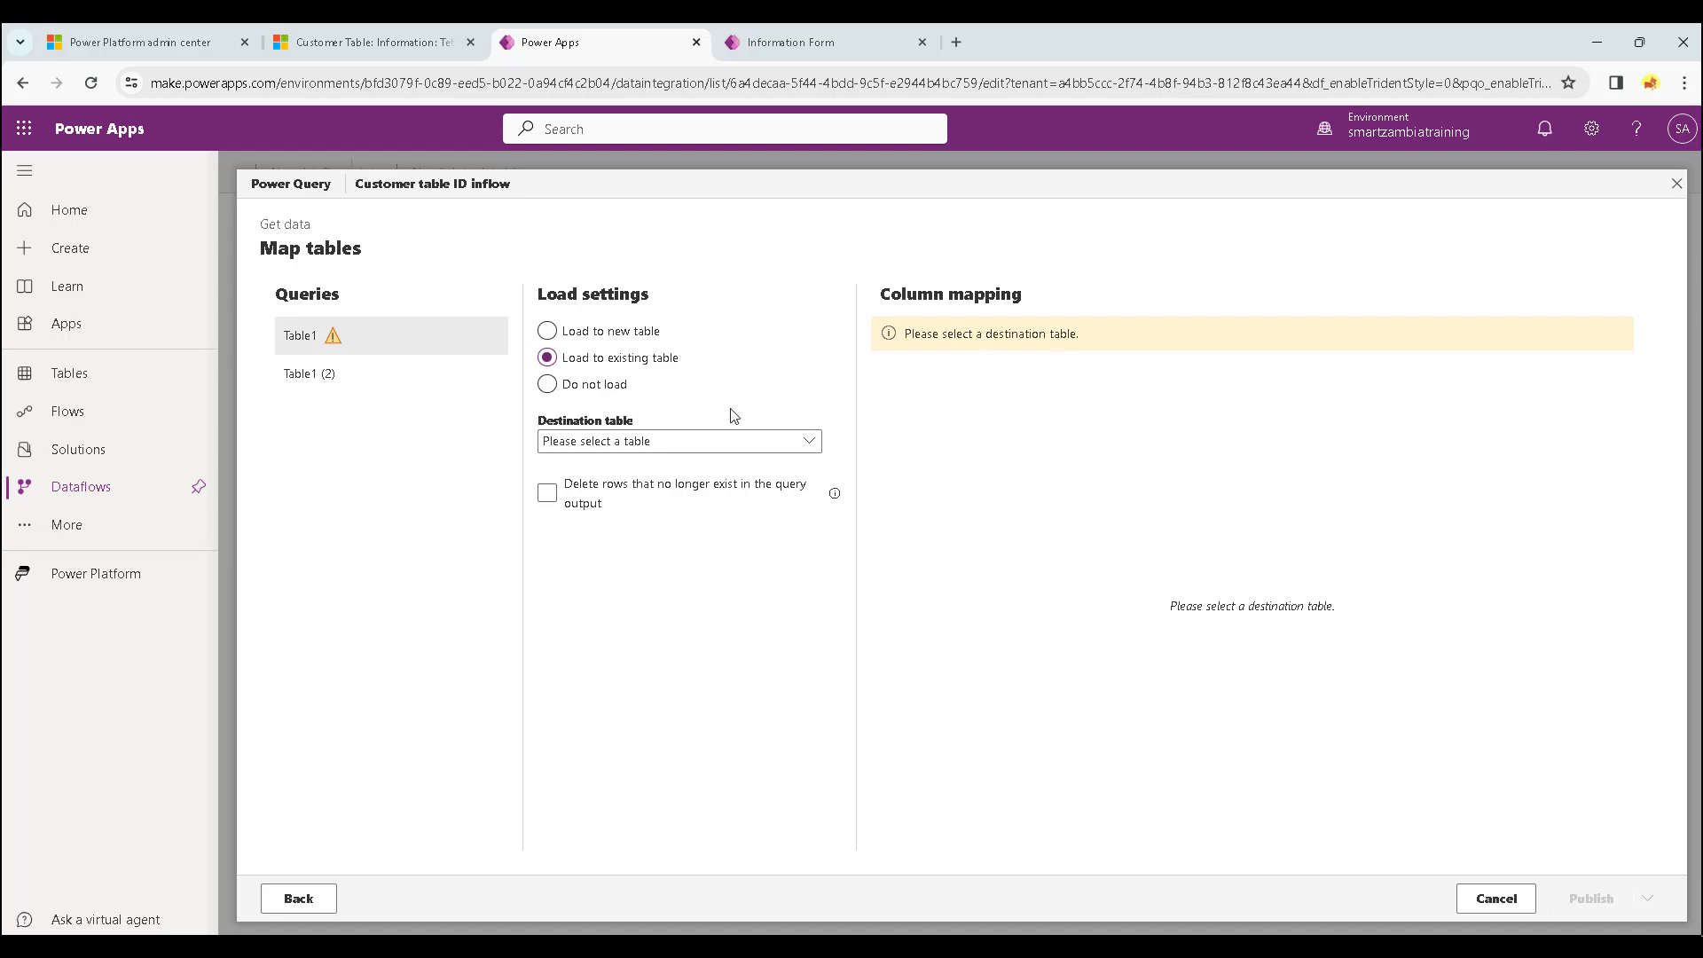
pyautogui.click(617, 445)
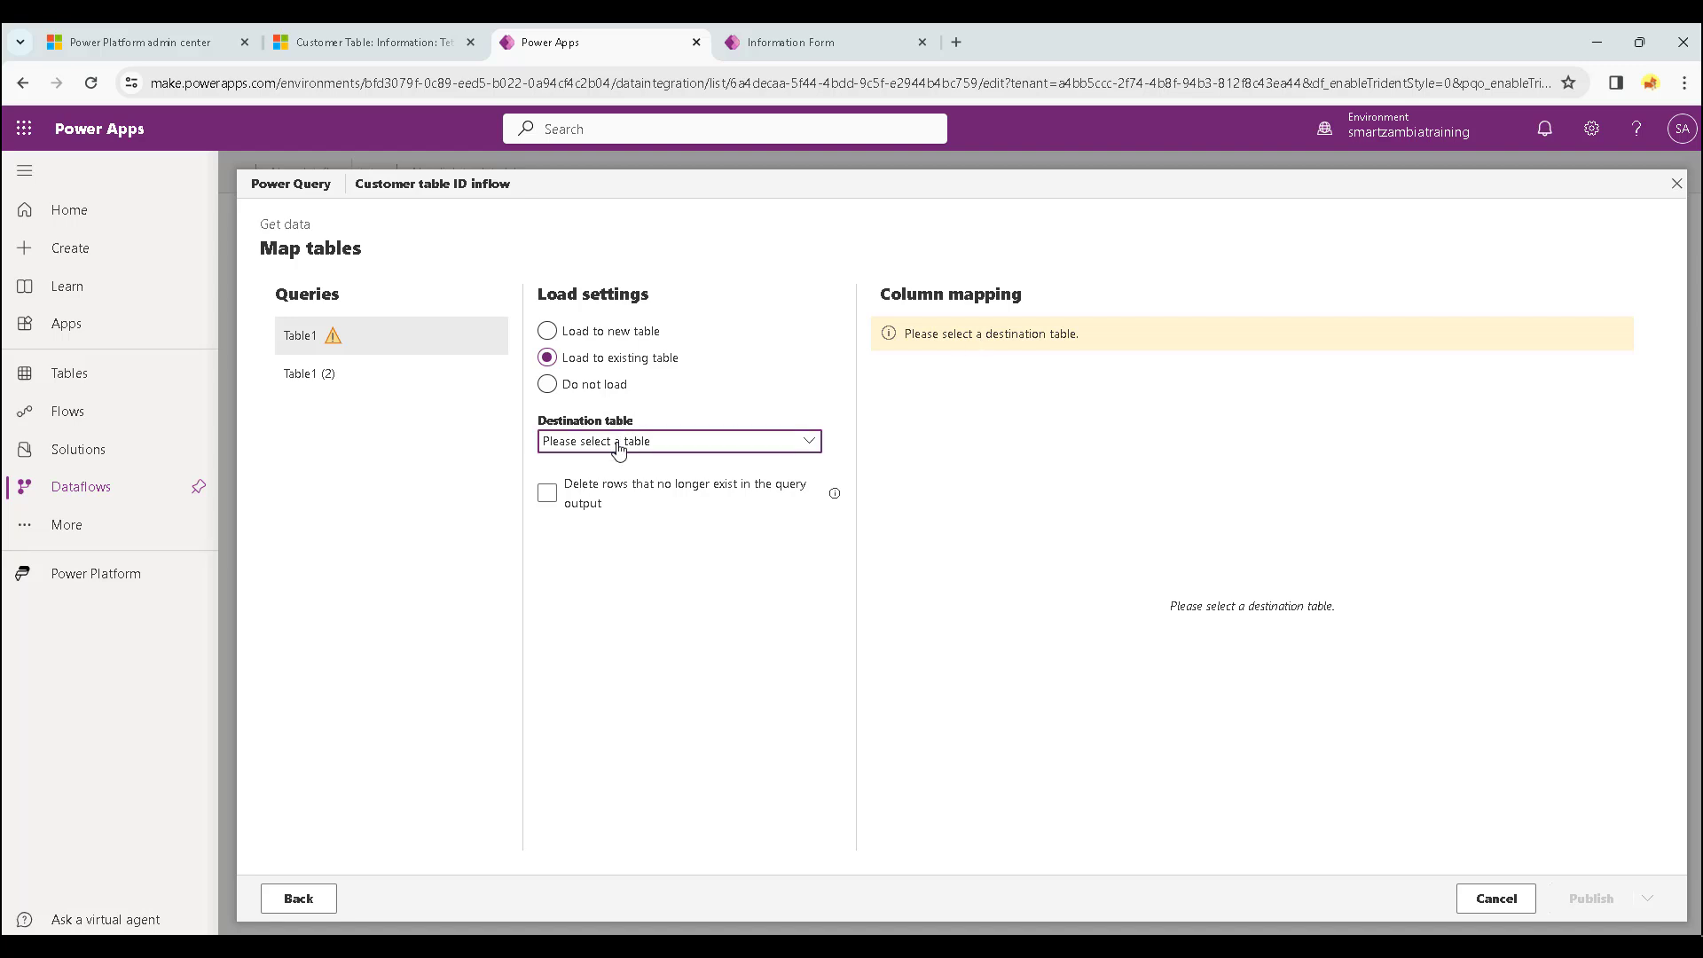
pyautogui.click(692, 451)
pyautogui.click(692, 451)
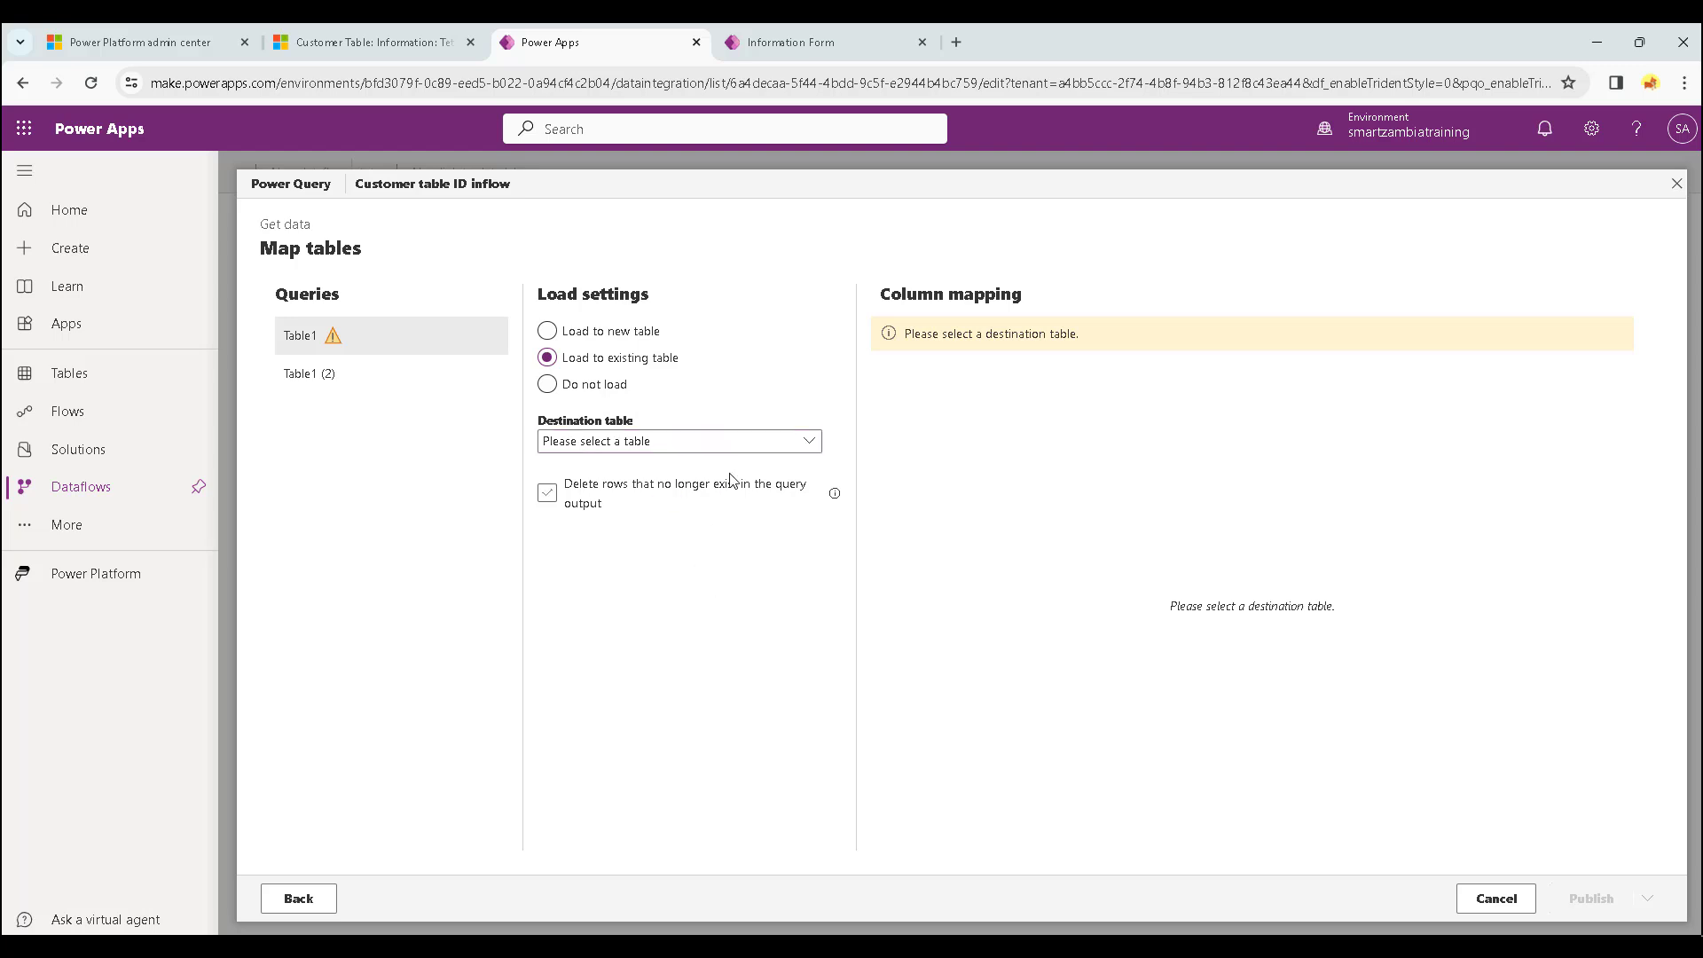
pyautogui.click(799, 443)
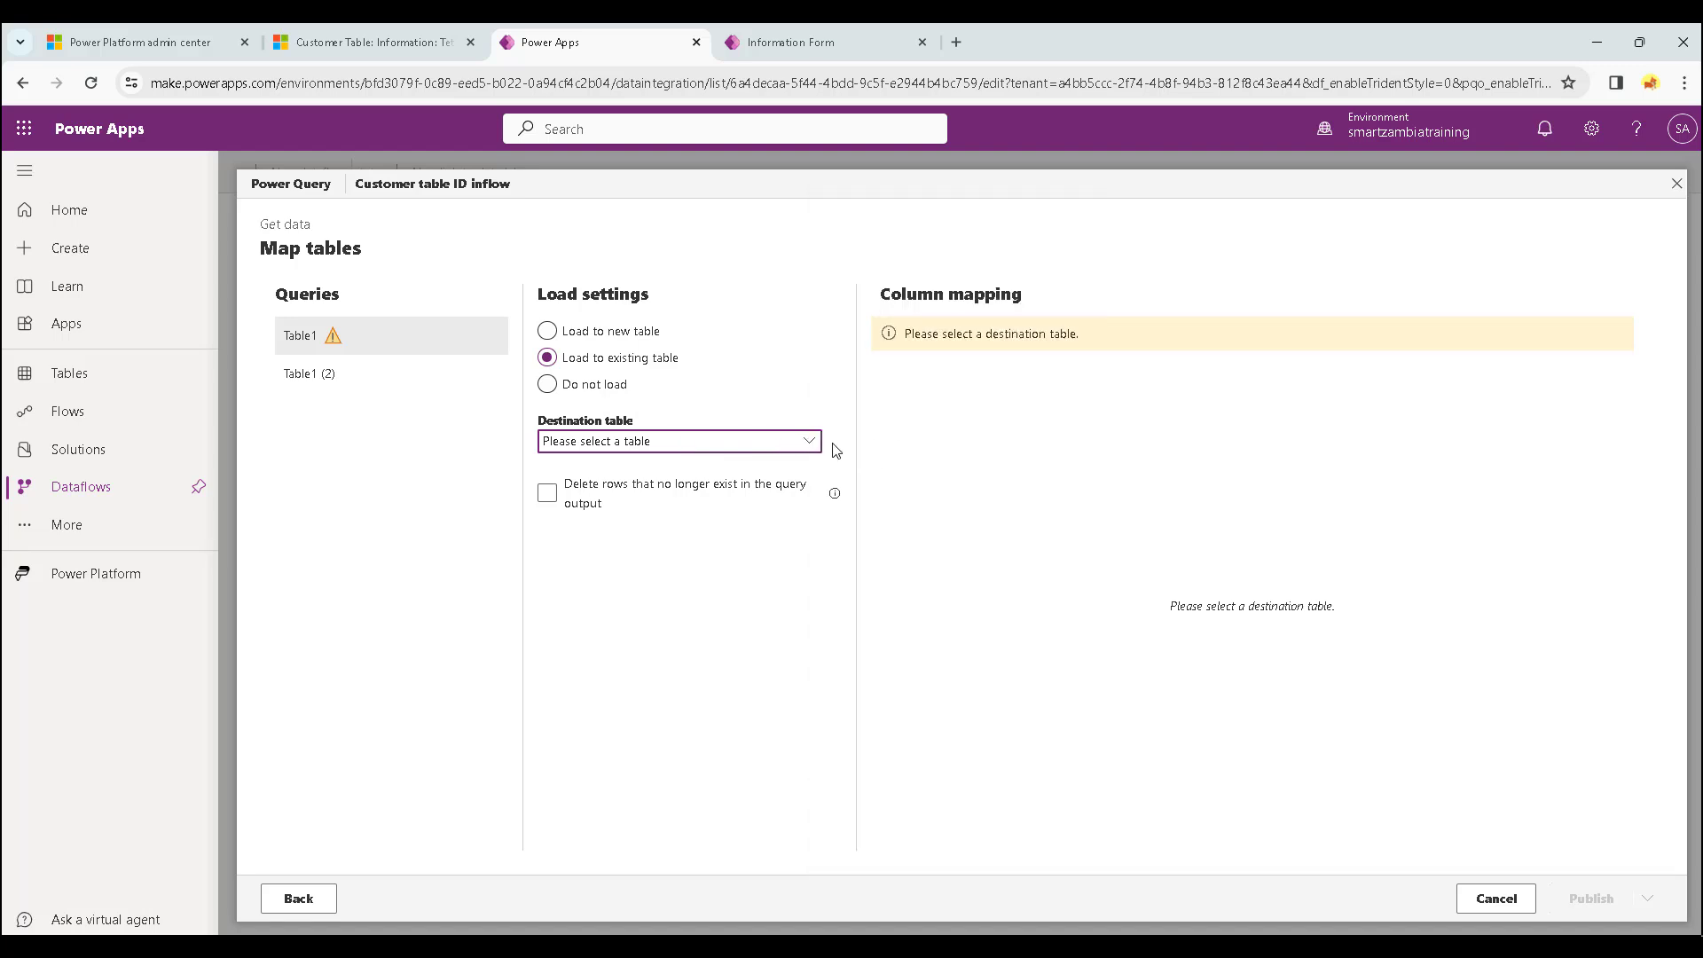
pyautogui.click(812, 443)
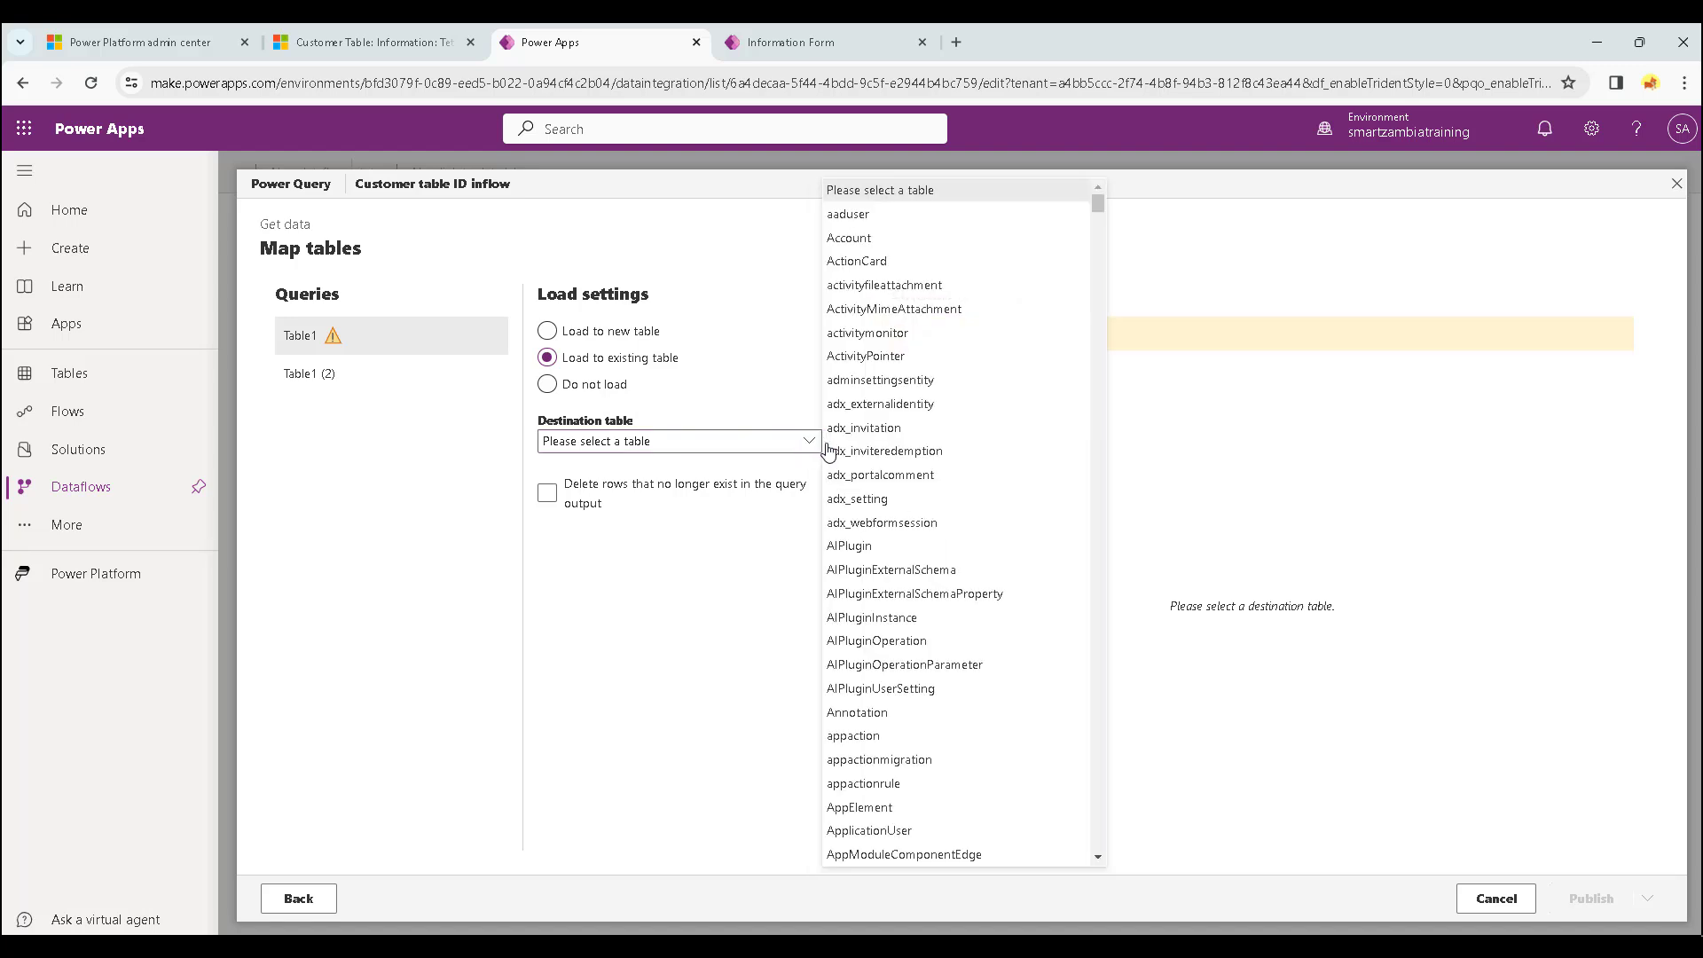
pyautogui.scroll(-10, 887, 573)
pyautogui.scroll(-12, 901, 574)
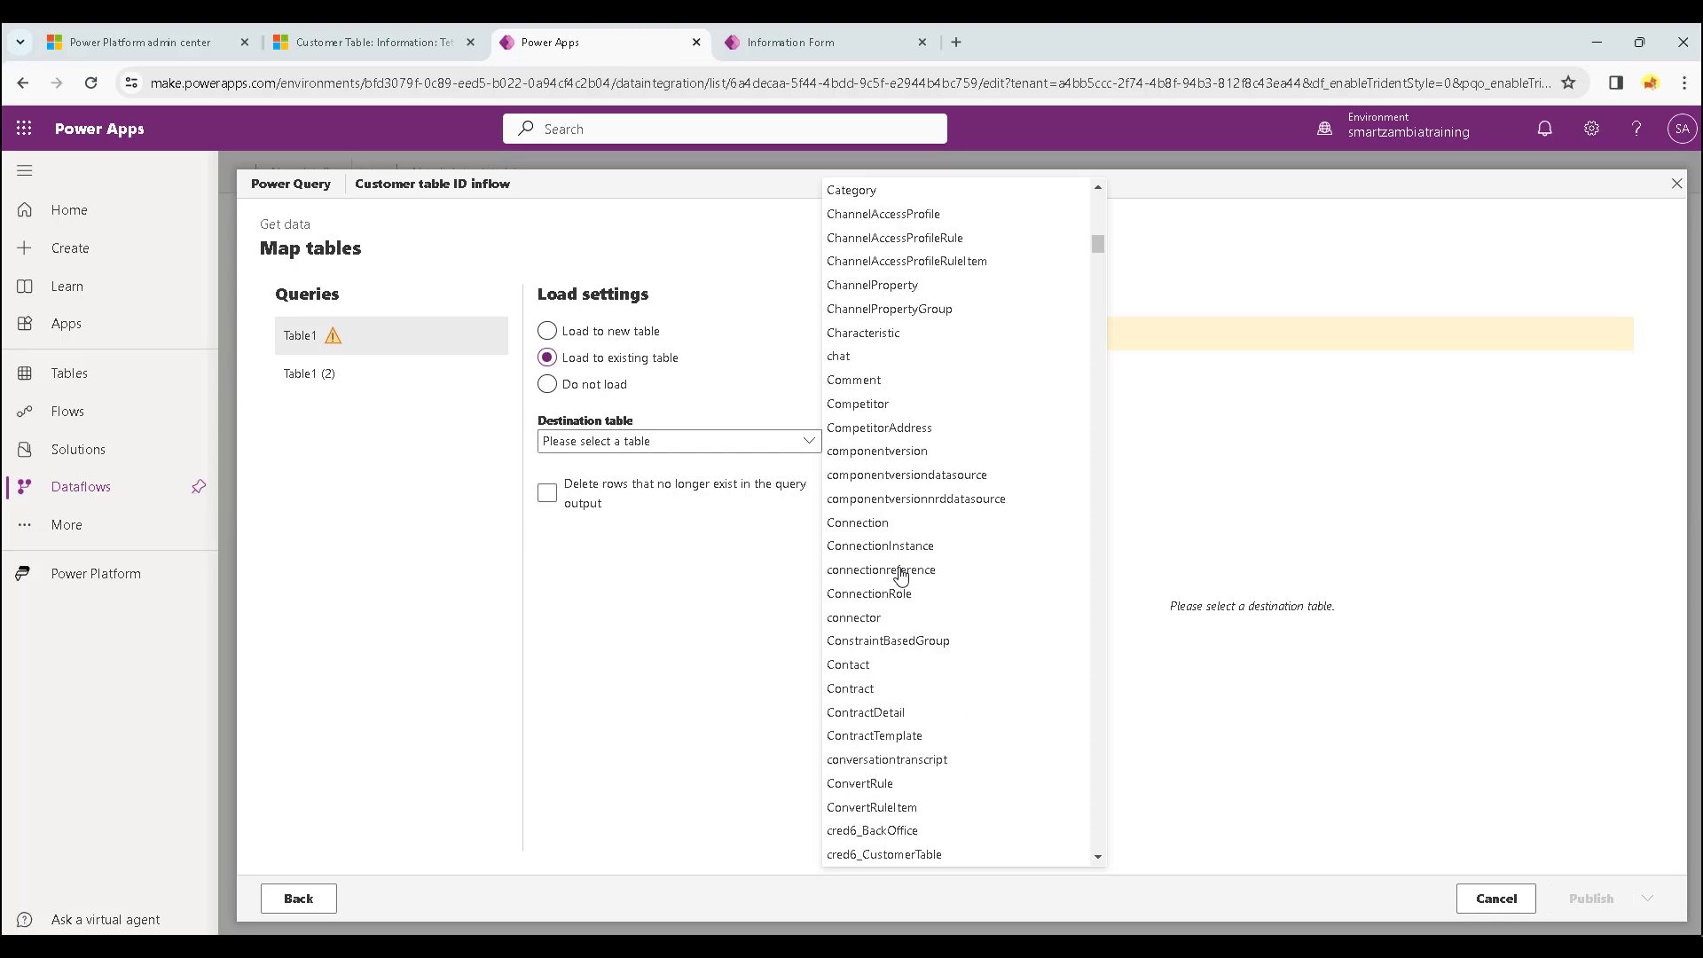
pyautogui.scroll(-4, 900, 575)
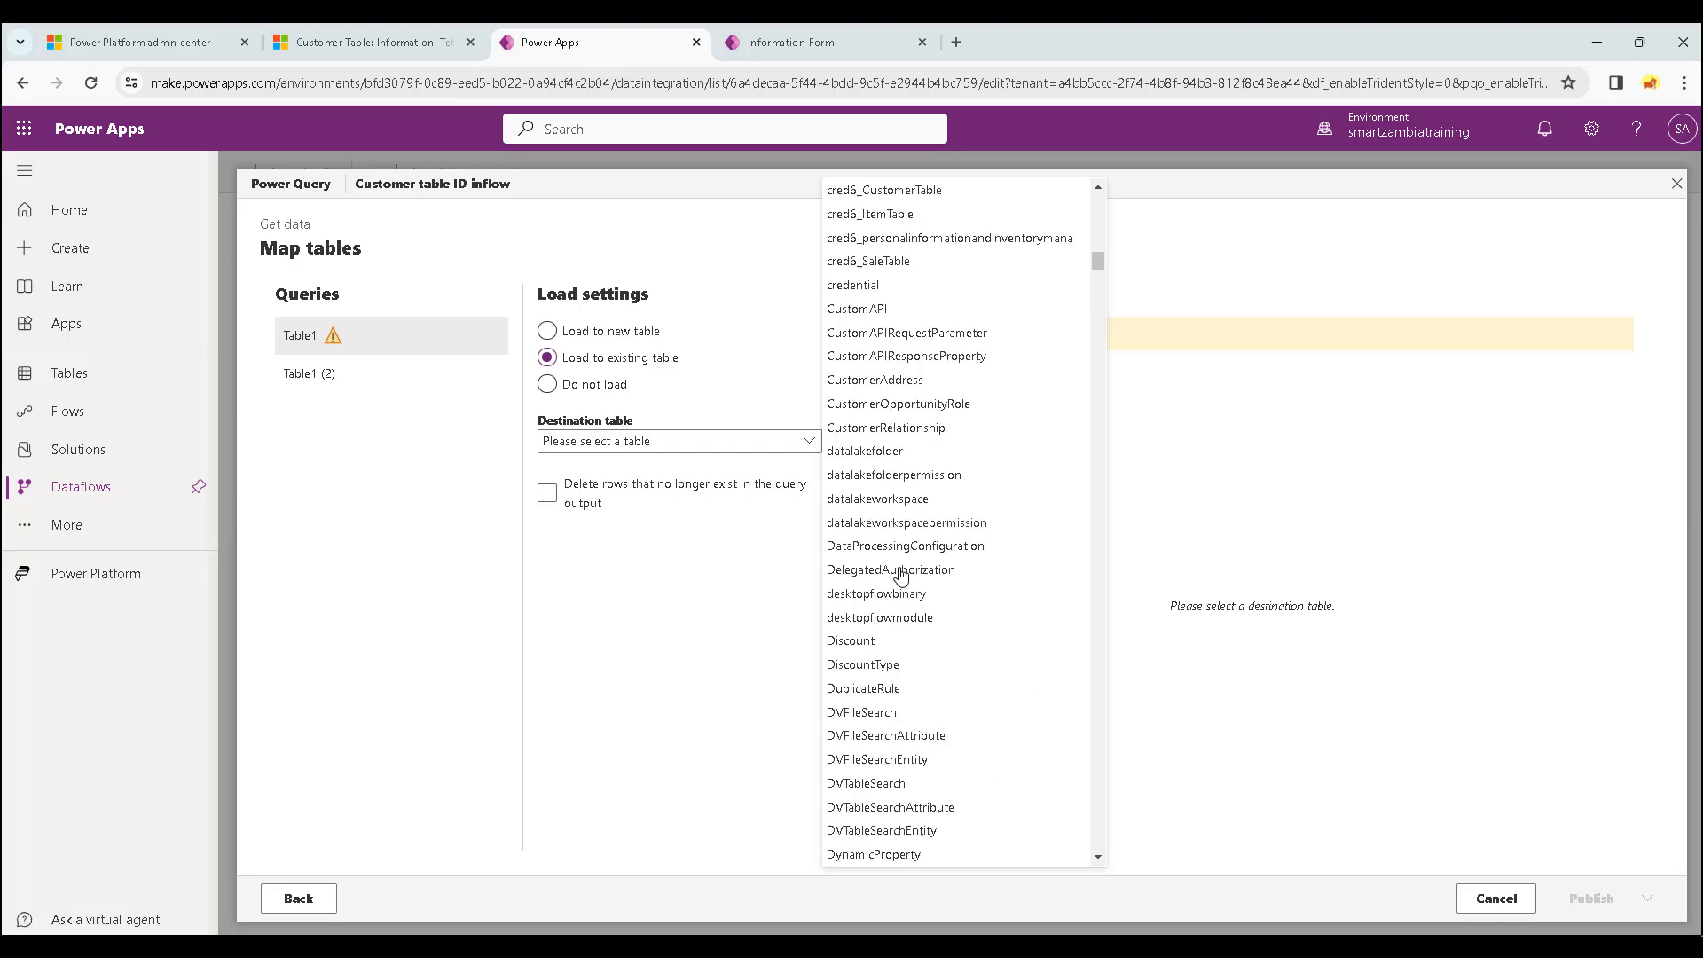
pyautogui.scroll(4, 900, 575)
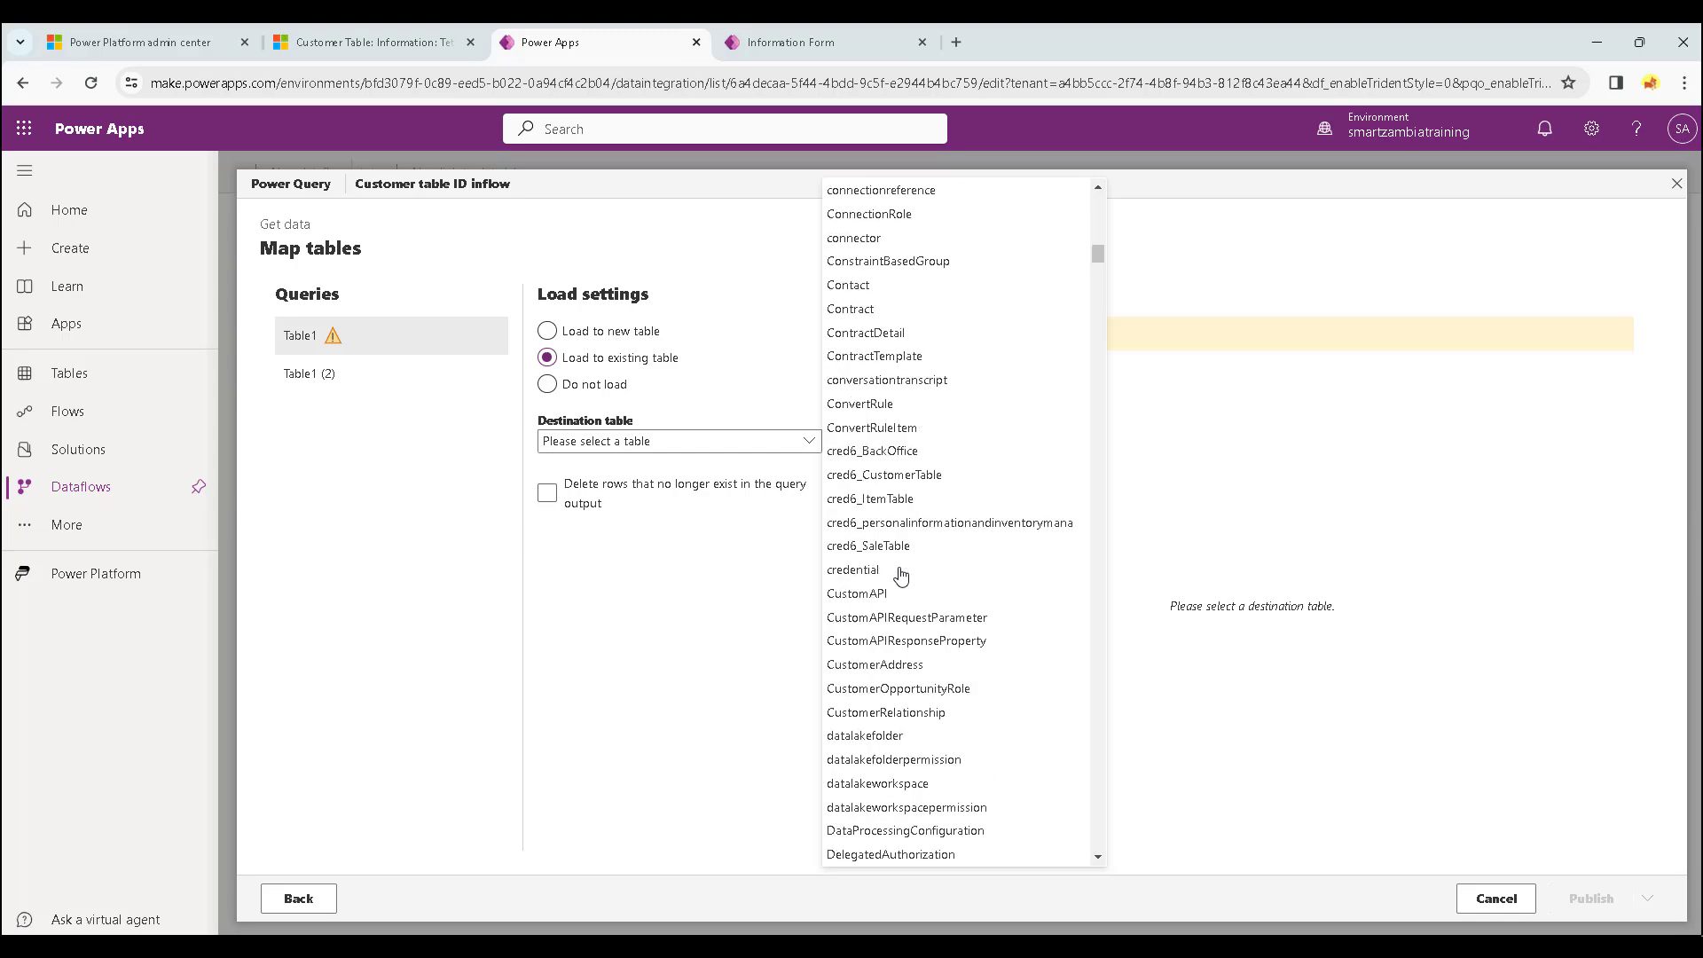
pyautogui.click(905, 484)
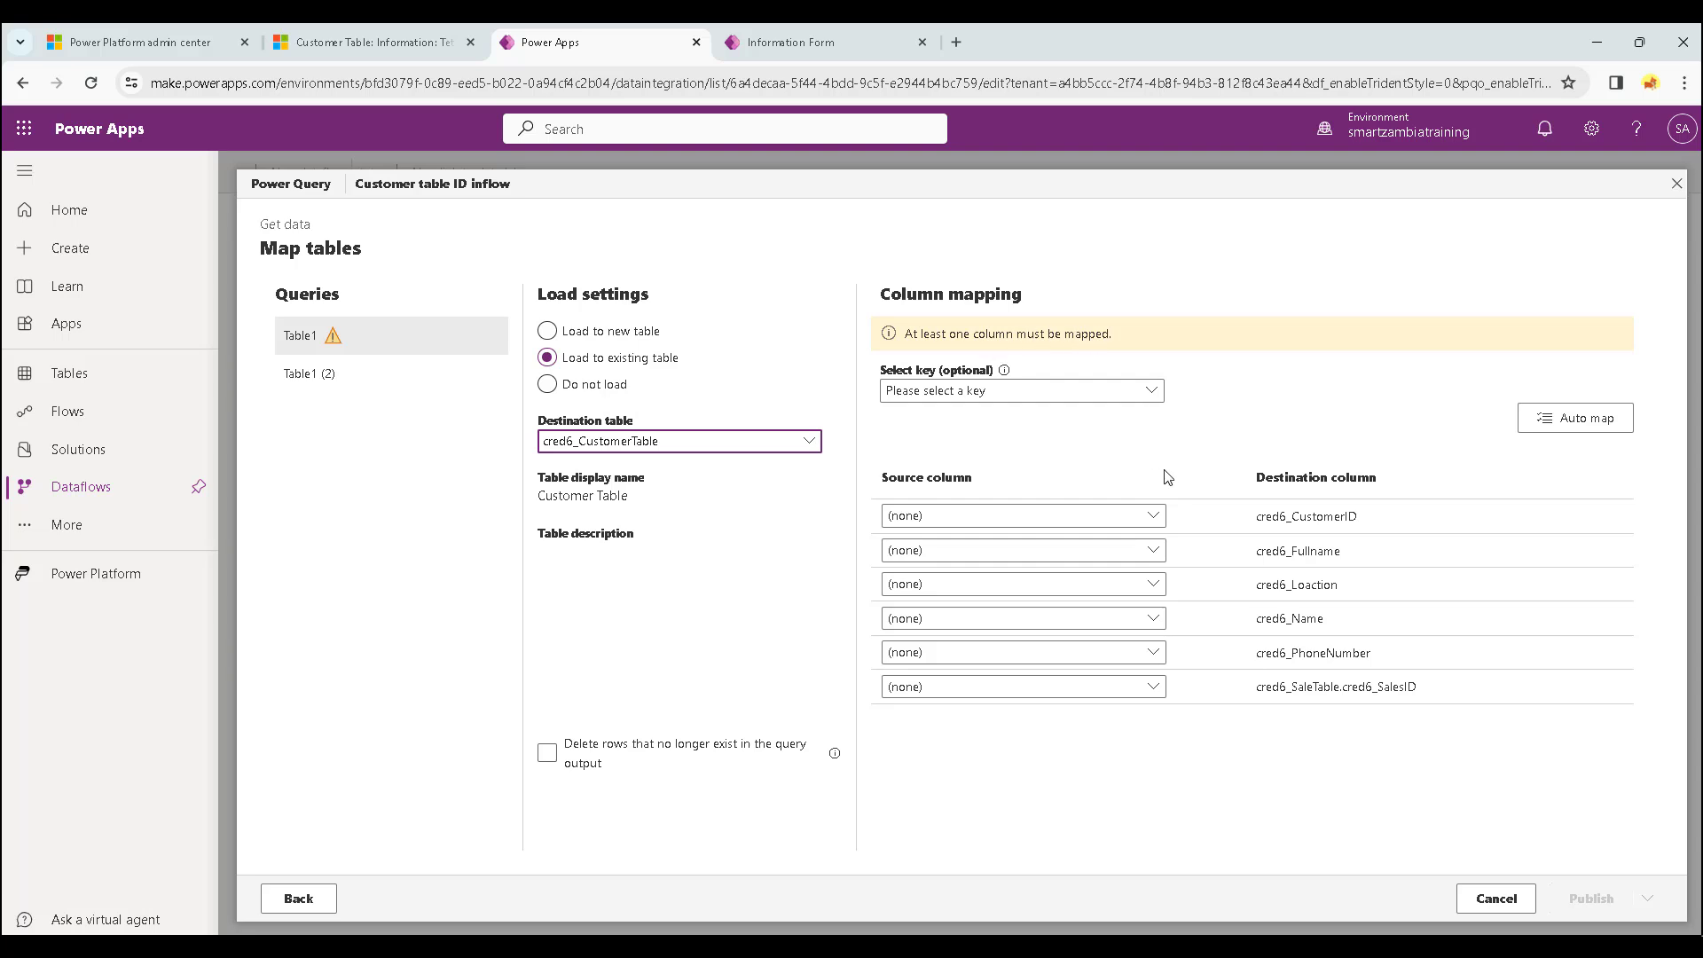
pyautogui.click(1152, 519)
pyautogui.click(996, 566)
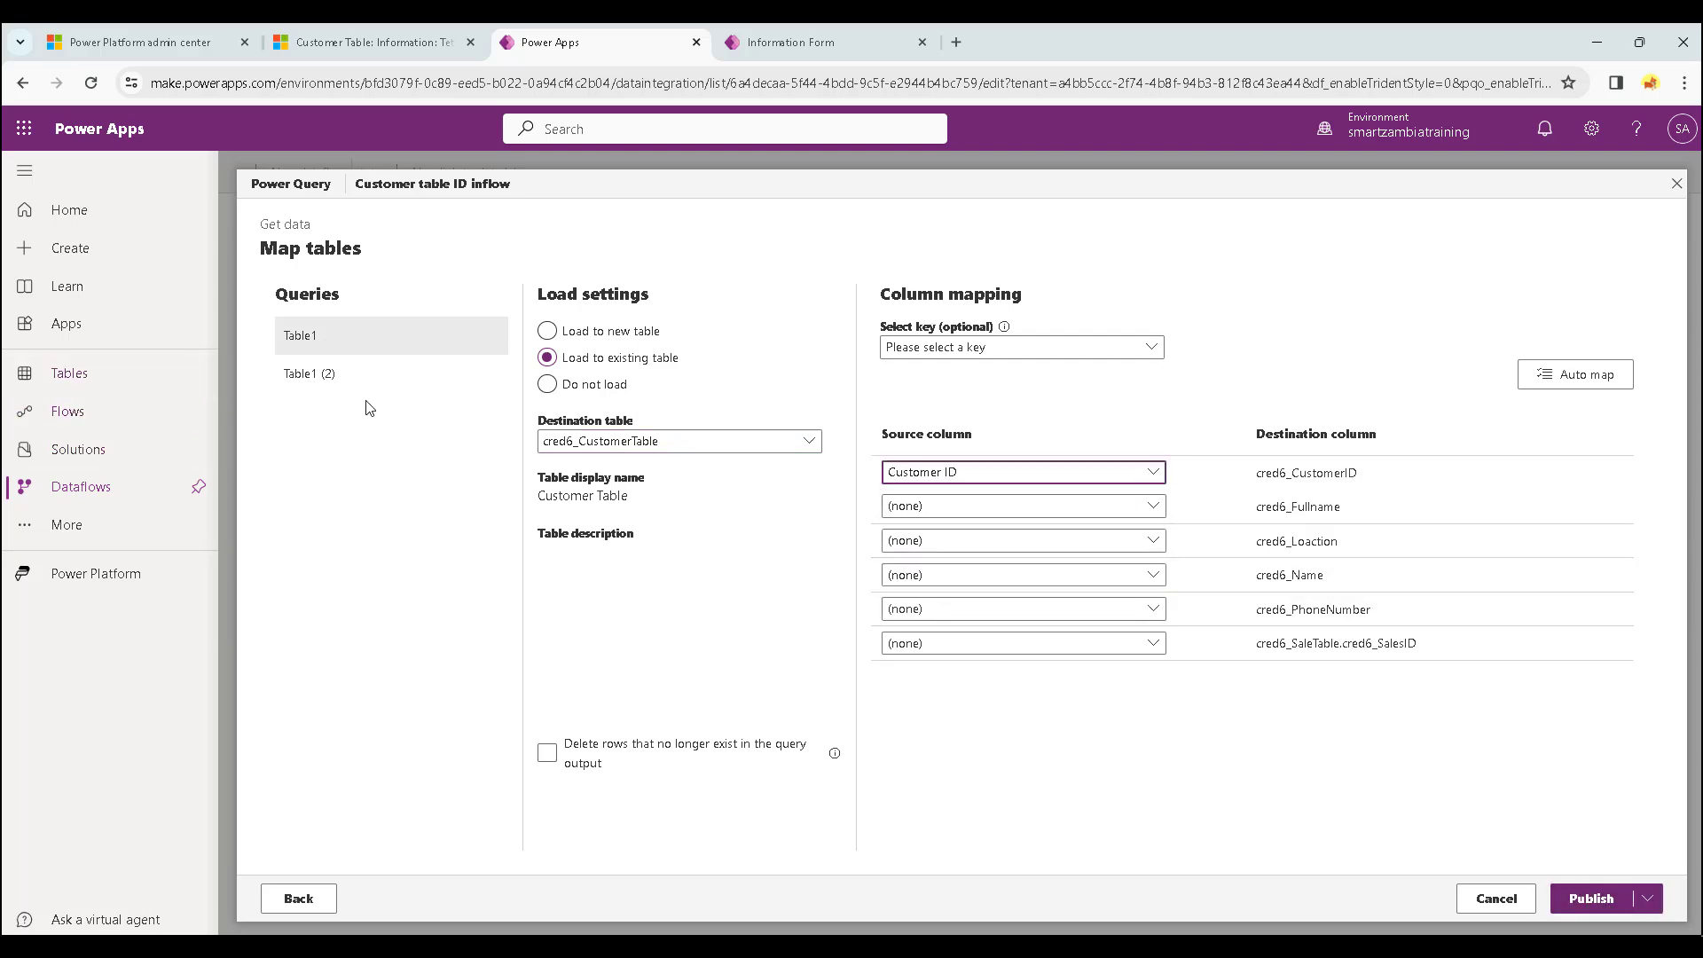
# Compare both queries' mappings, set Table1 to Do not load, and publish the dataflow with Table1 (2).
pyautogui.click(362, 375)
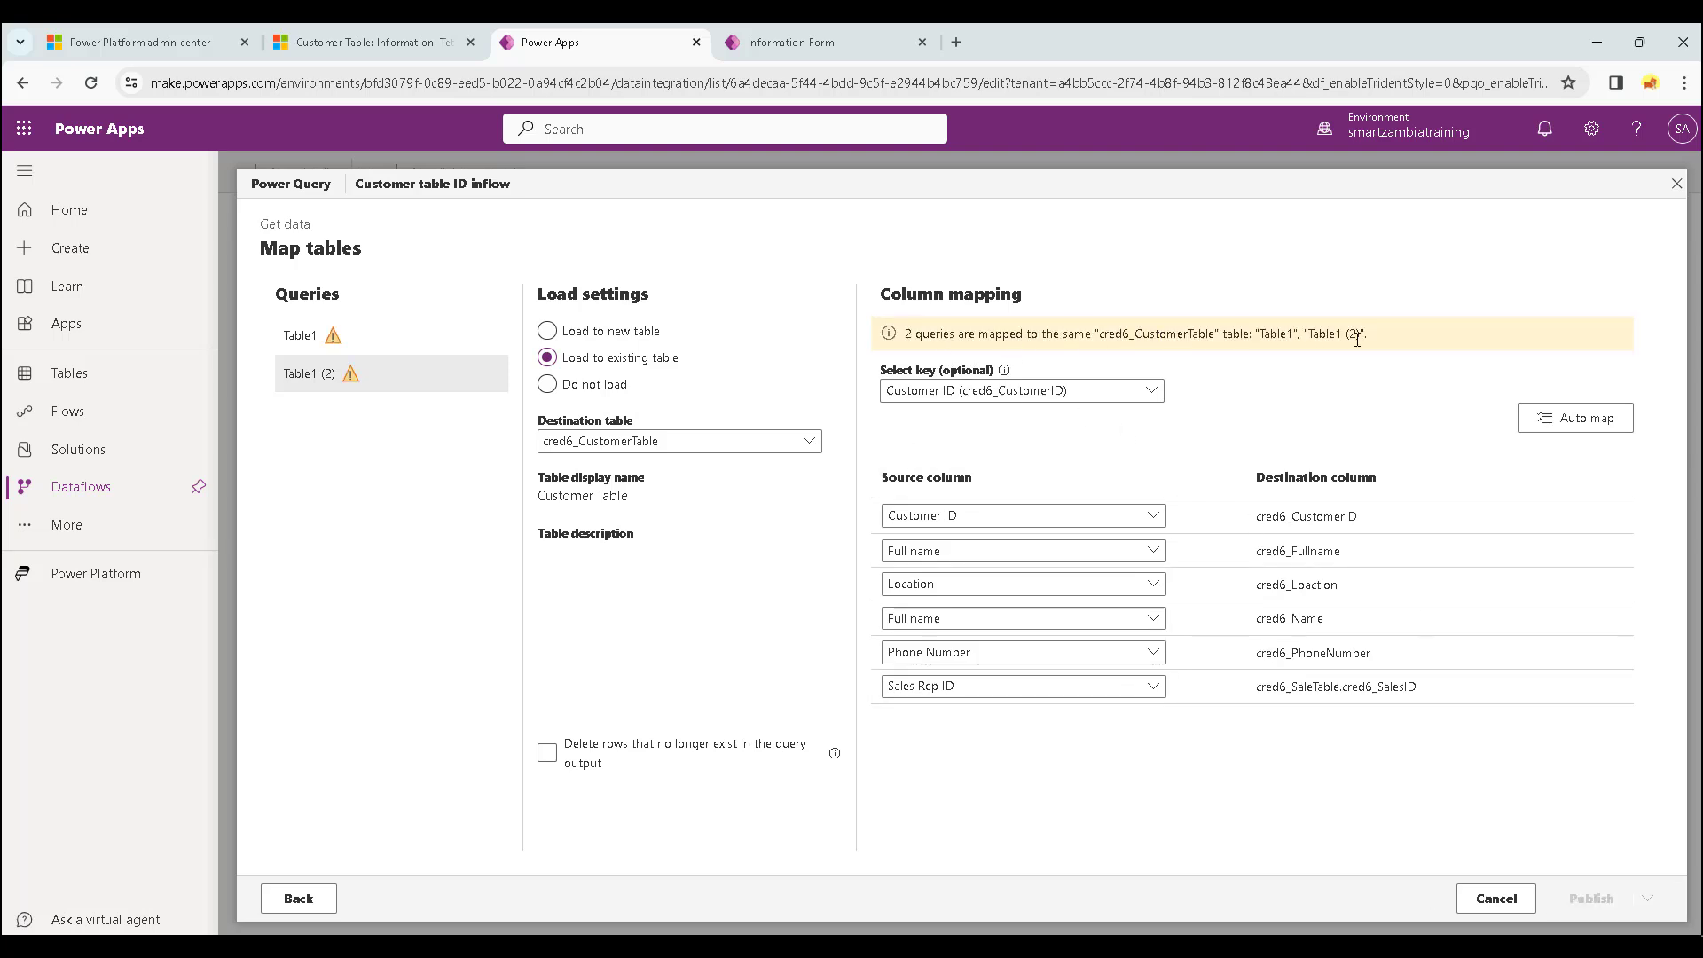
pyautogui.click(373, 337)
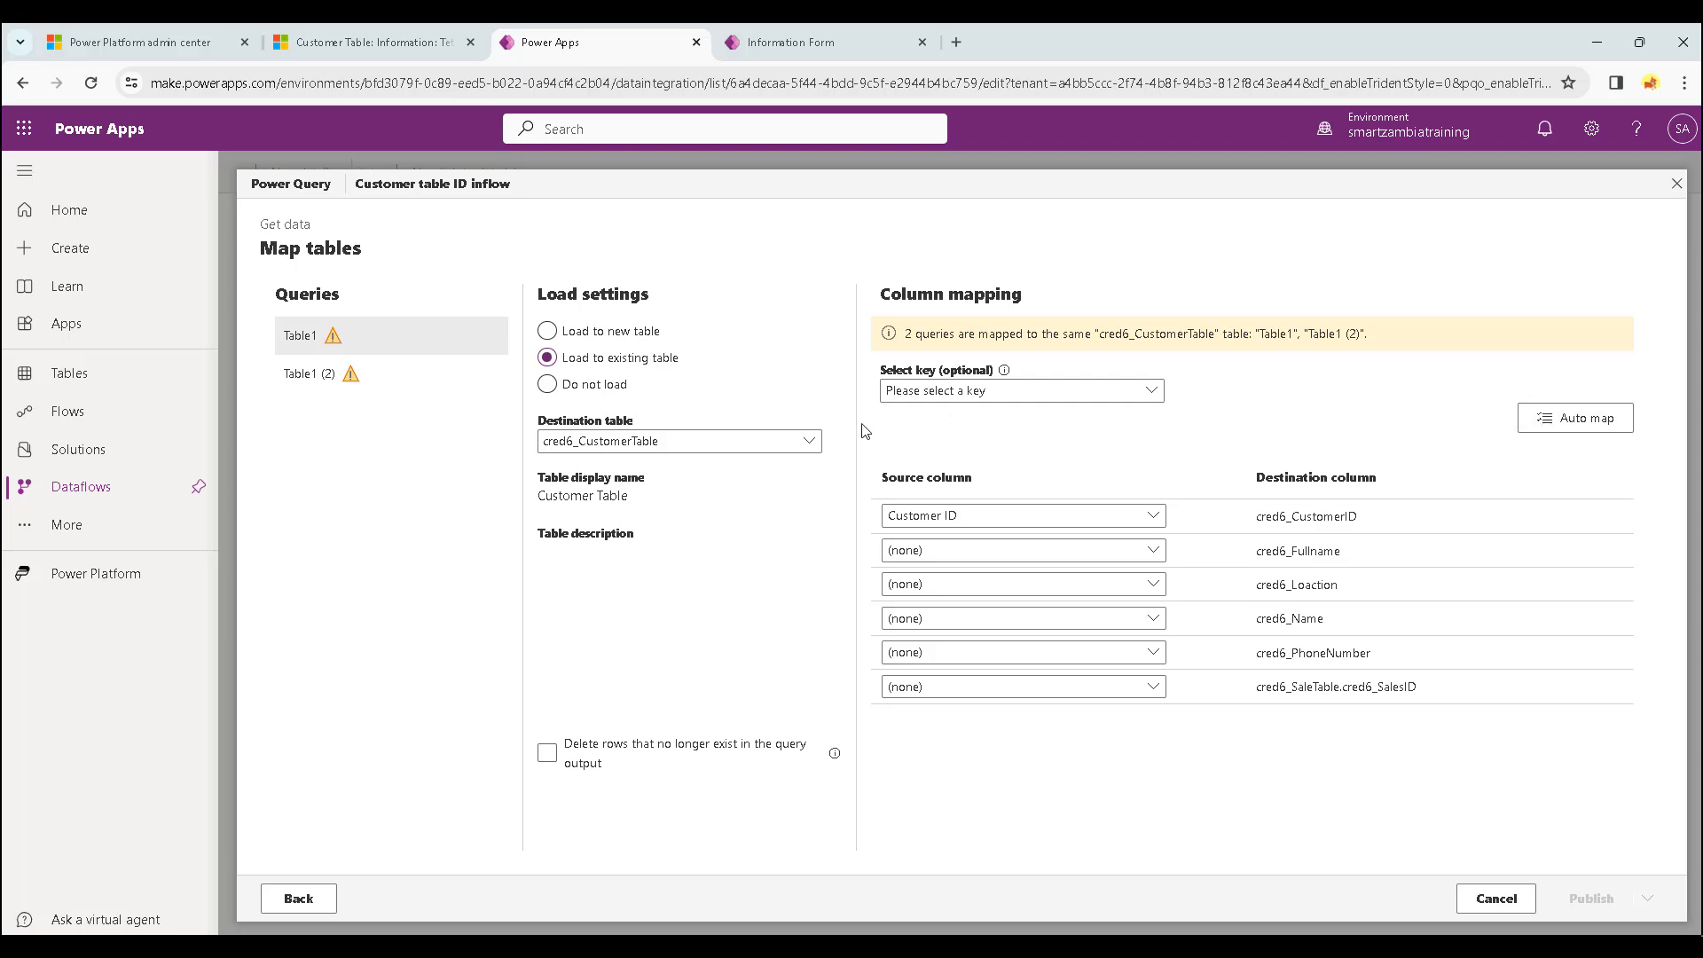
pyautogui.click(548, 385)
pyautogui.click(397, 382)
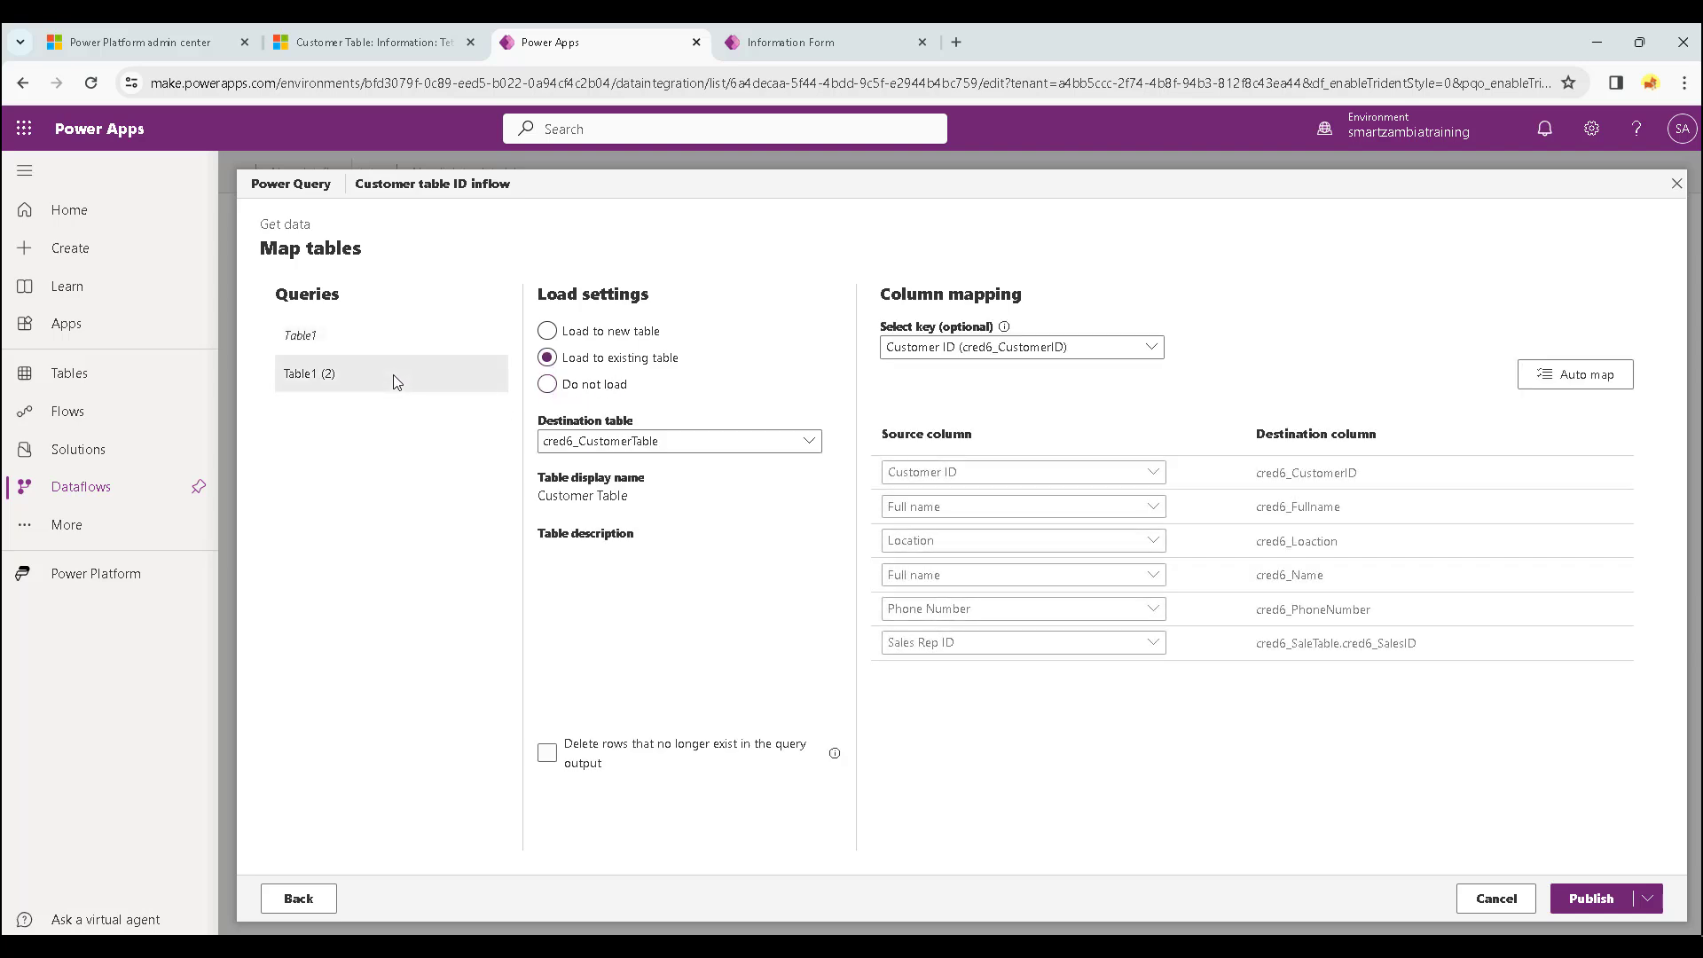
pyautogui.click(1591, 900)
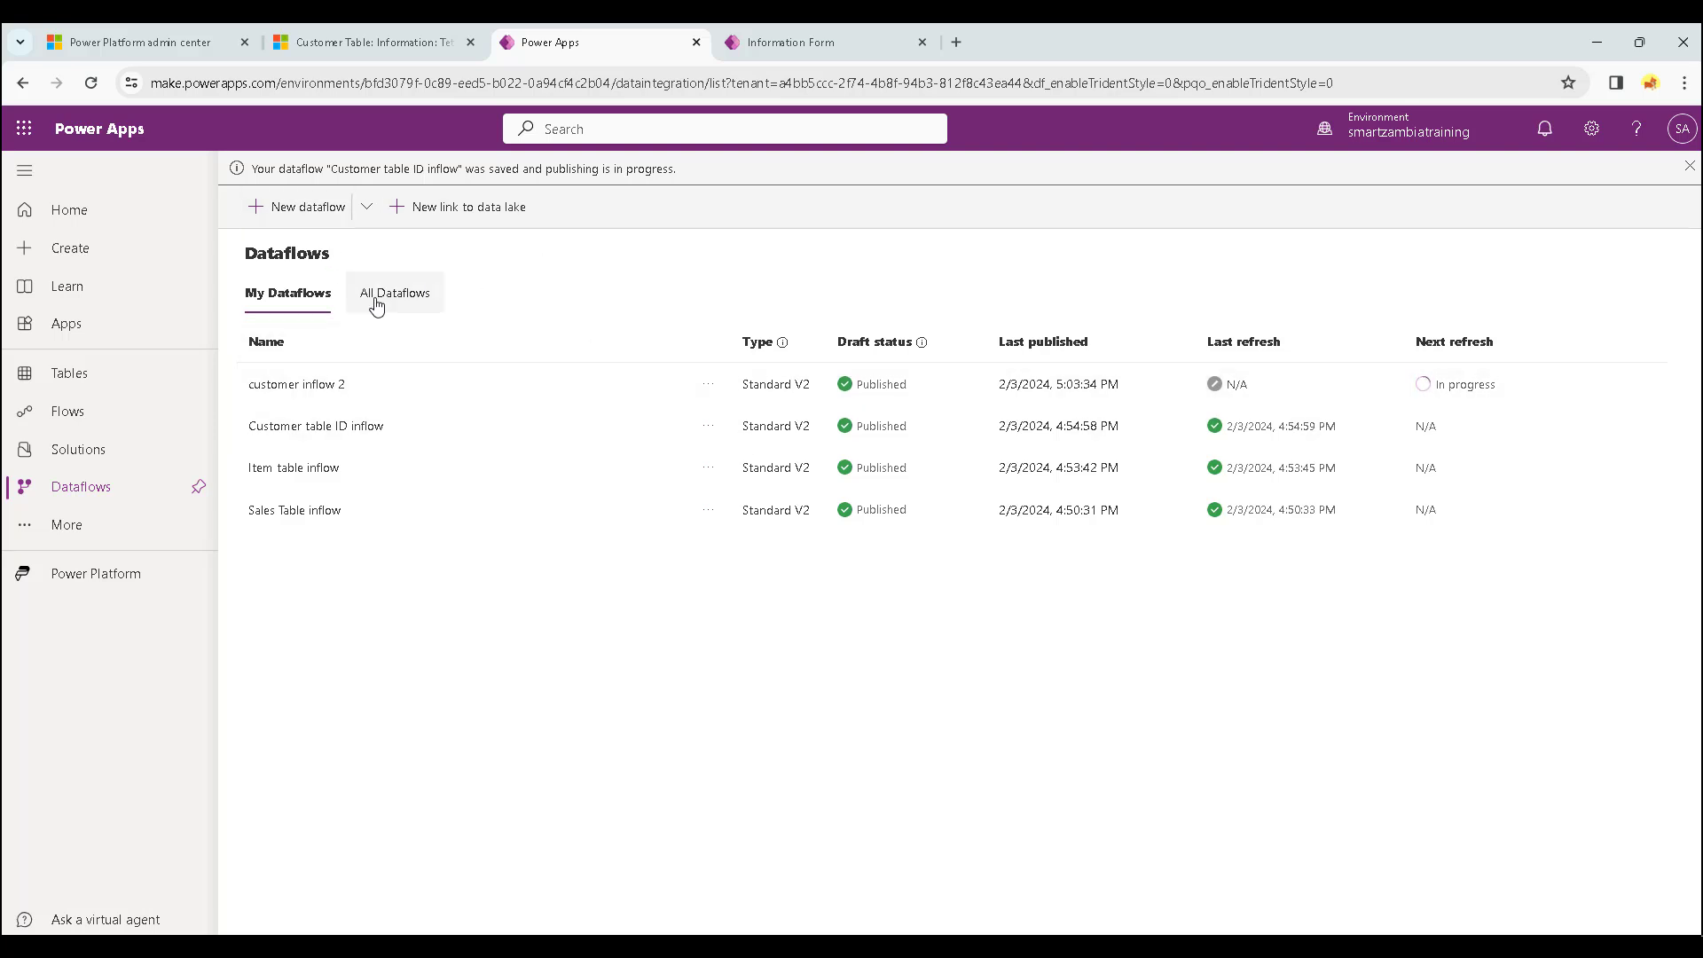
# Reload the dataflows list and view the details of the run in customer inflow 2's refresh history.
pyautogui.click(91, 84)
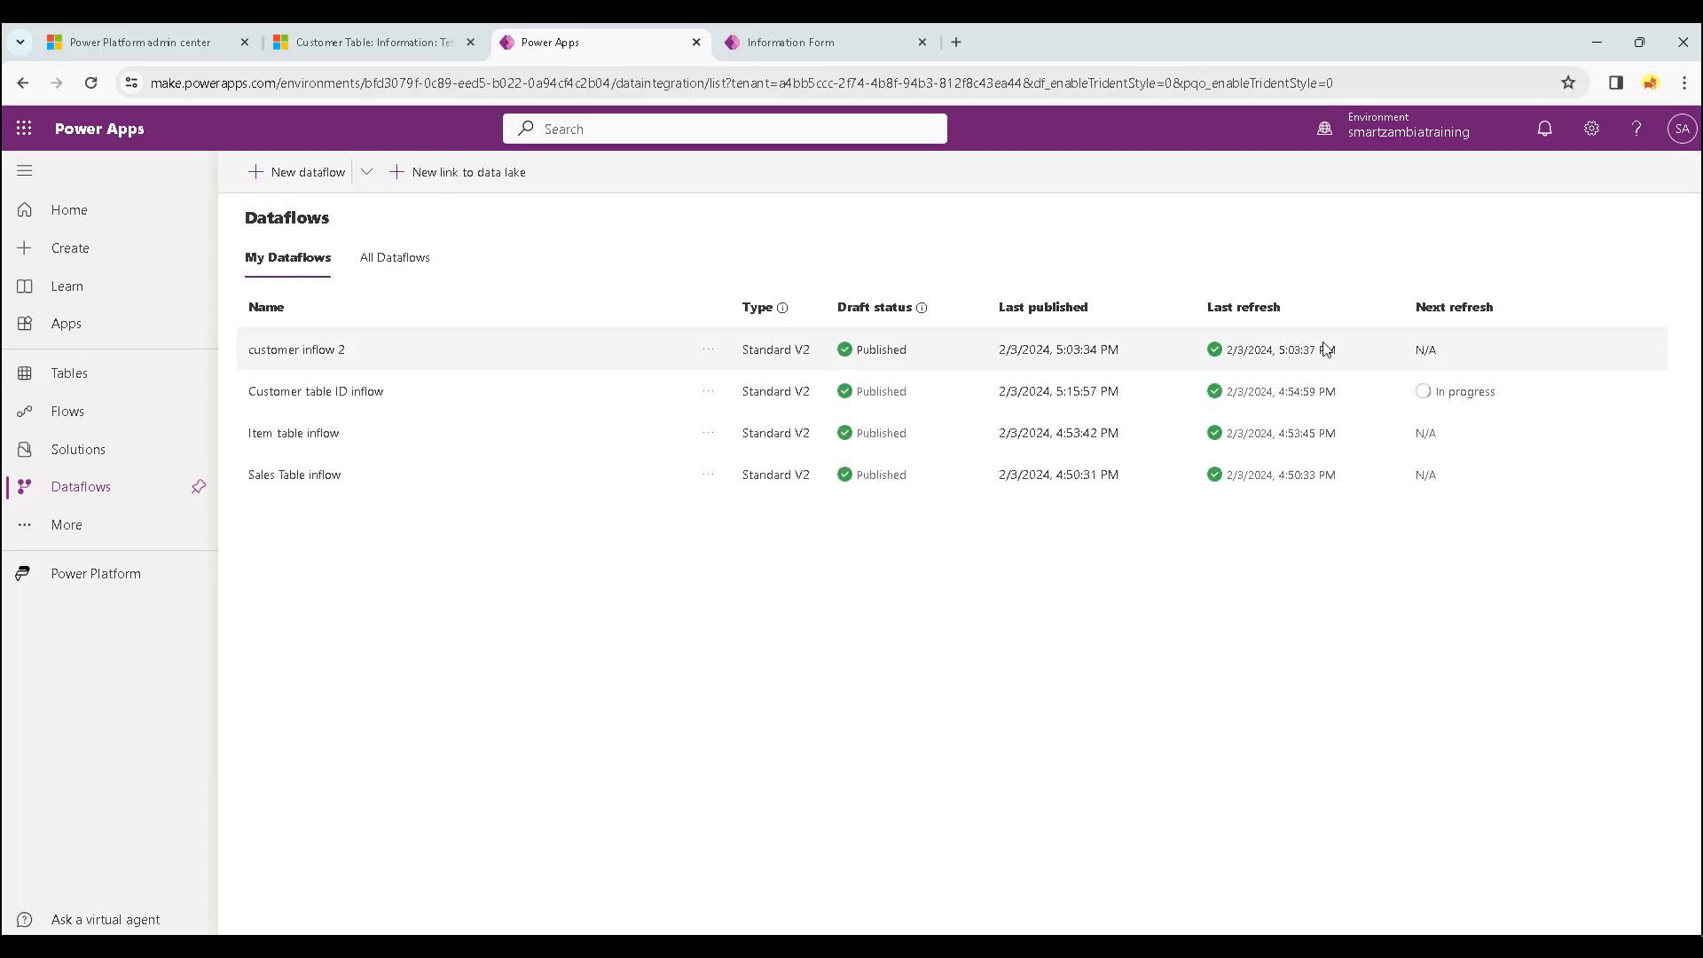
pyautogui.click(708, 351)
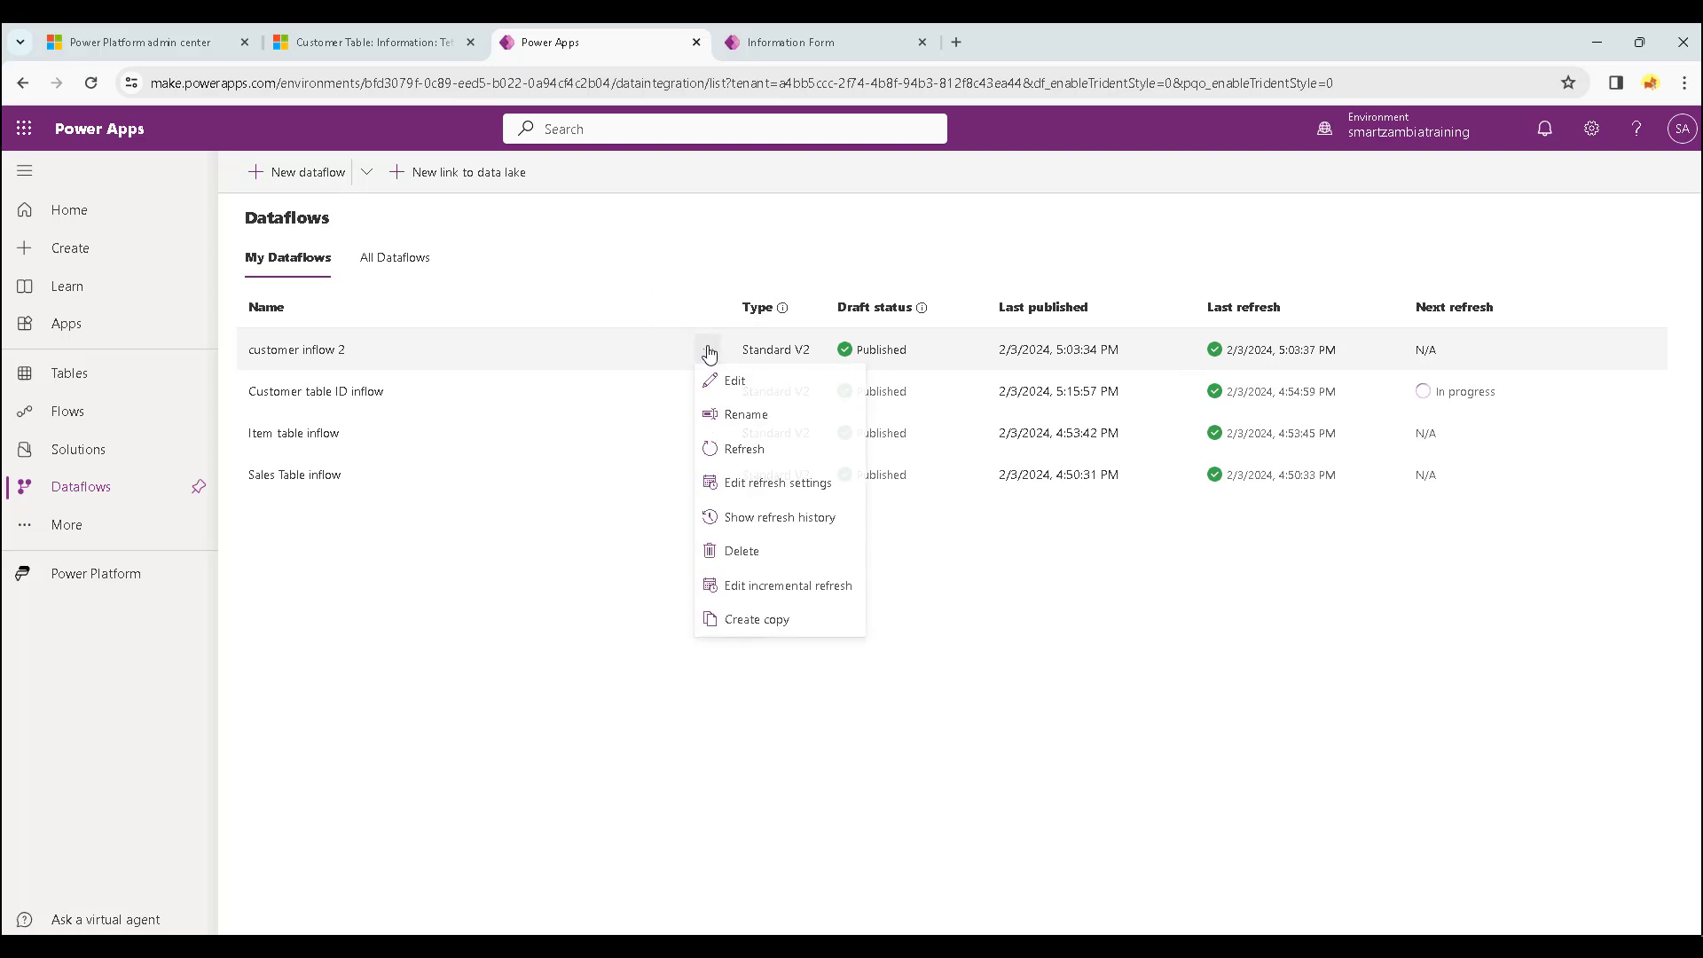
pyautogui.click(788, 528)
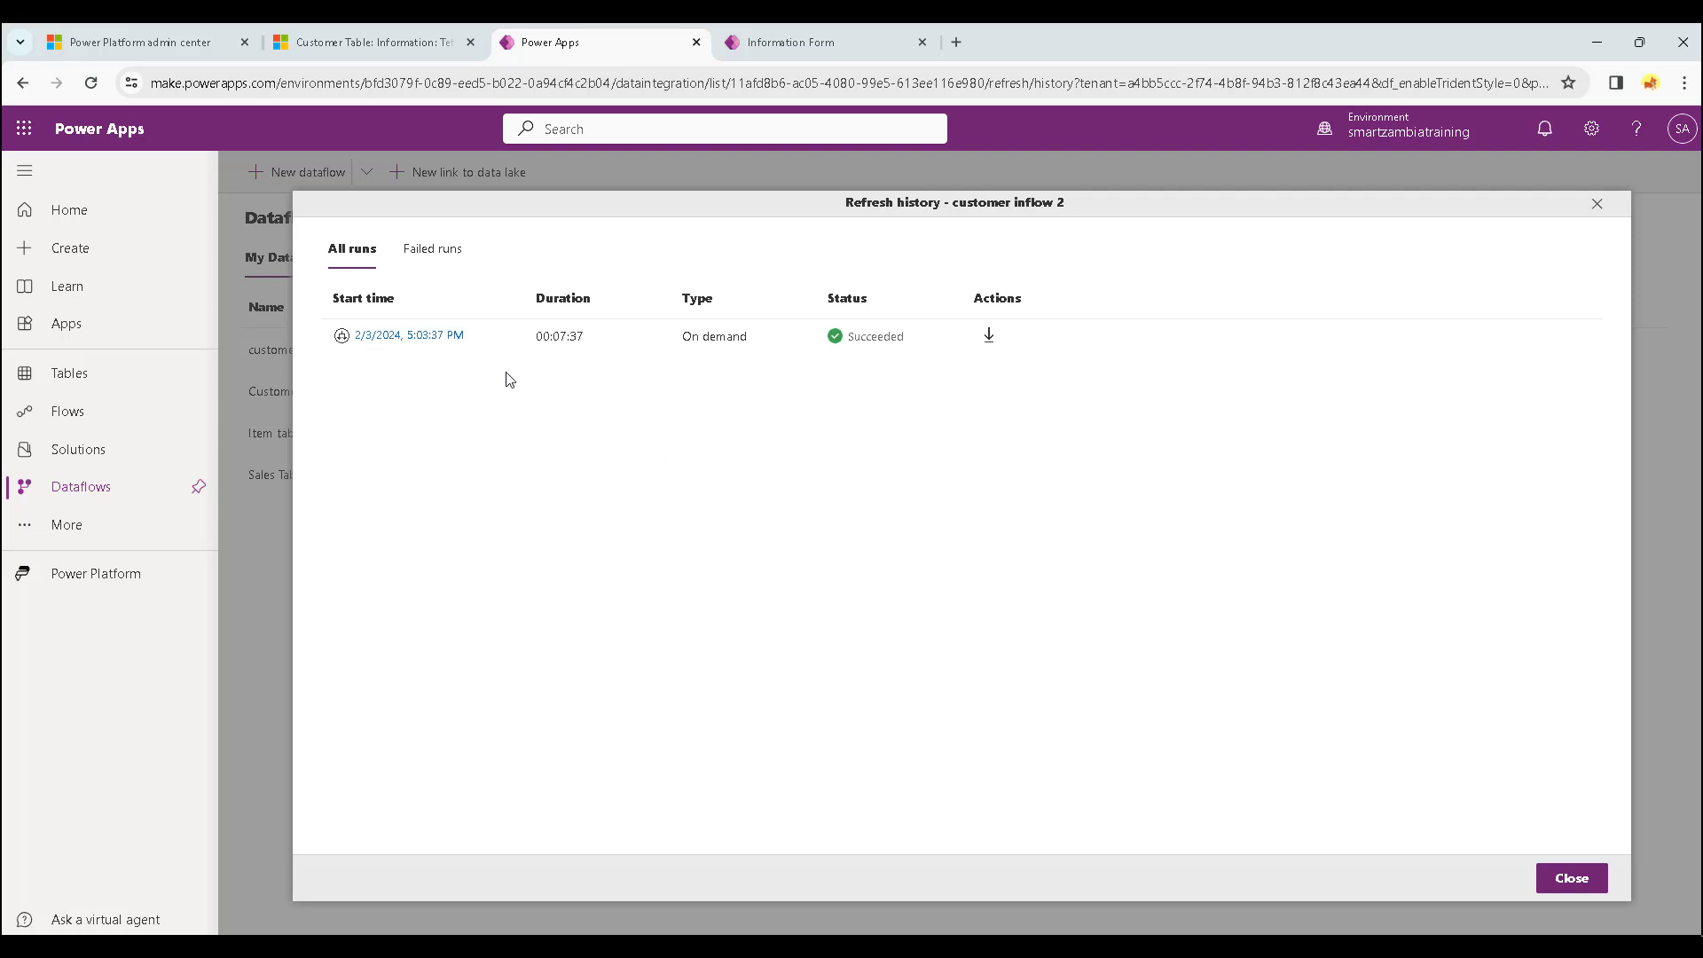
pyautogui.click(433, 340)
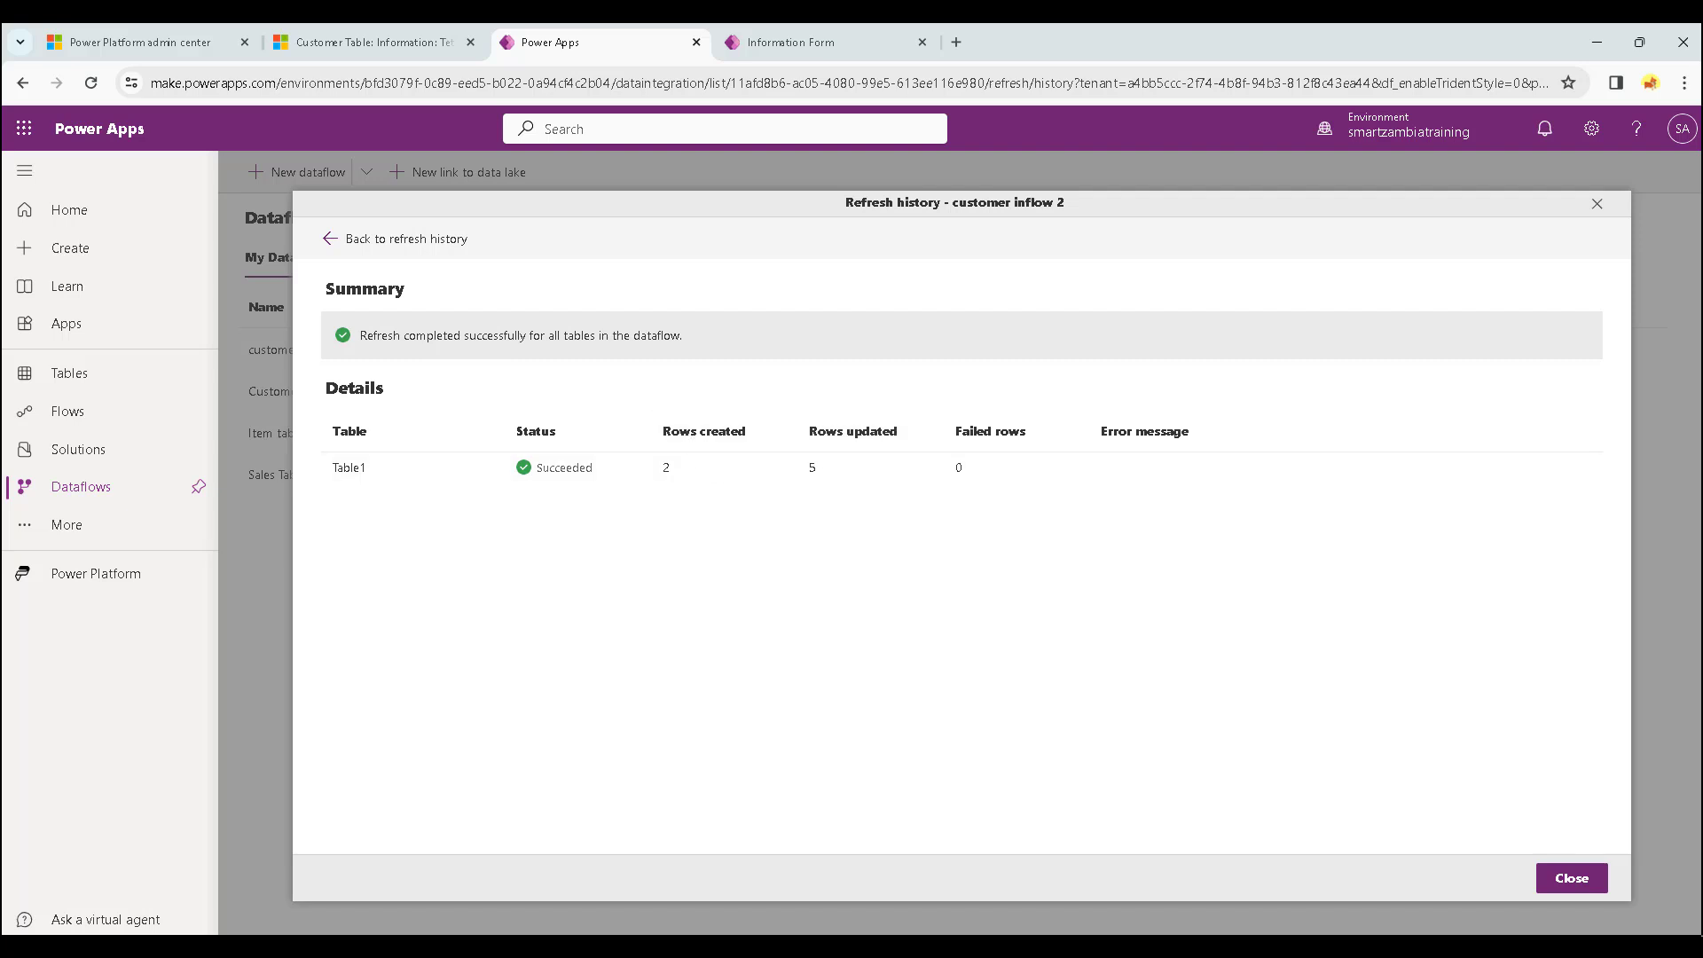
# Switch to Customer table 2.xlsx in Excel and review the two orange rows and the Customer IDs in A2 to A6.
pyautogui.moveTo(1702, 169); pyautogui.dragTo(974, 152)
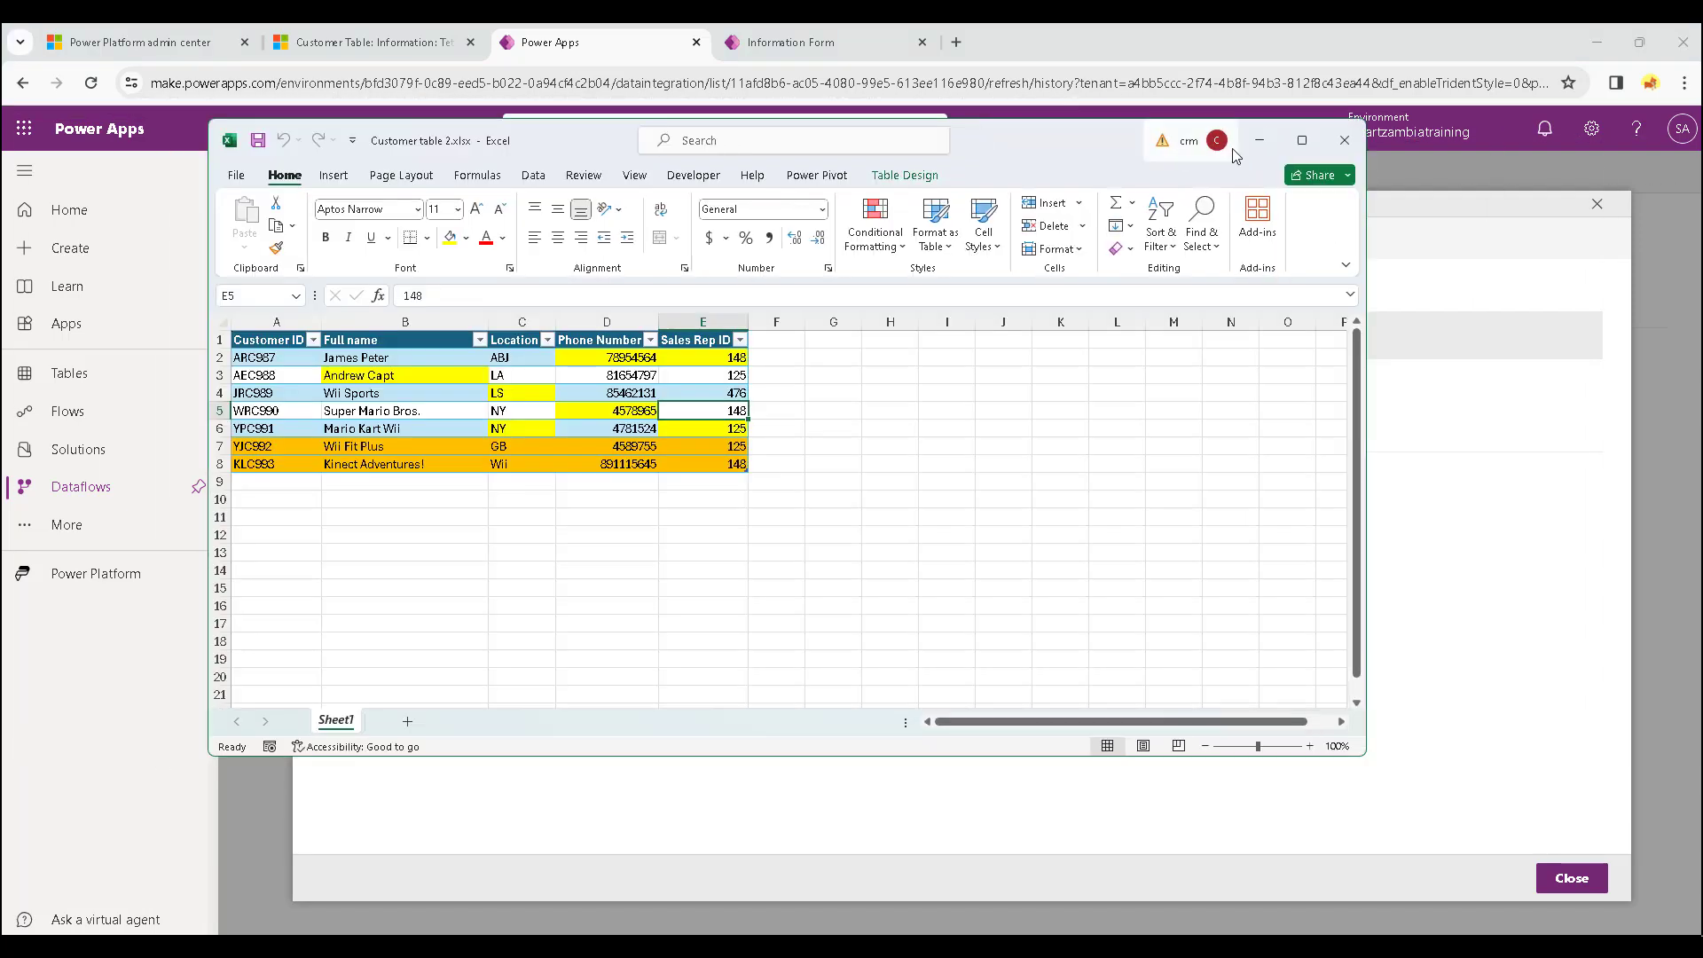
pyautogui.click(1300, 141)
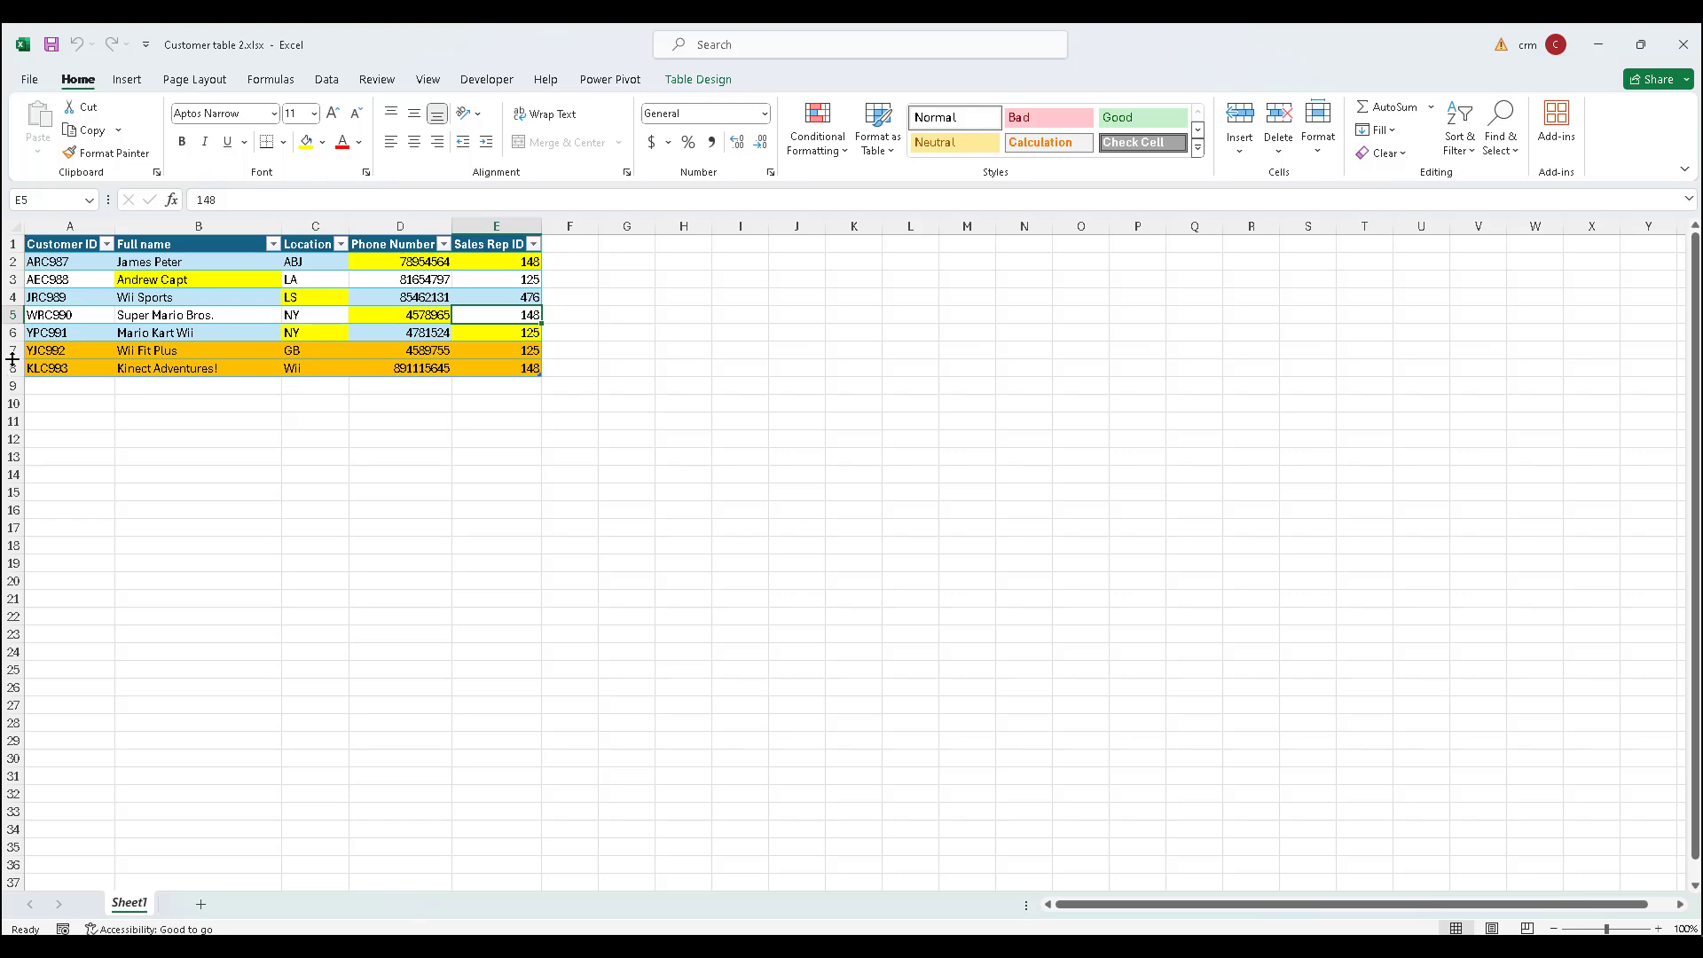
pyautogui.moveTo(4, 350); pyautogui.dragTo(7, 368)
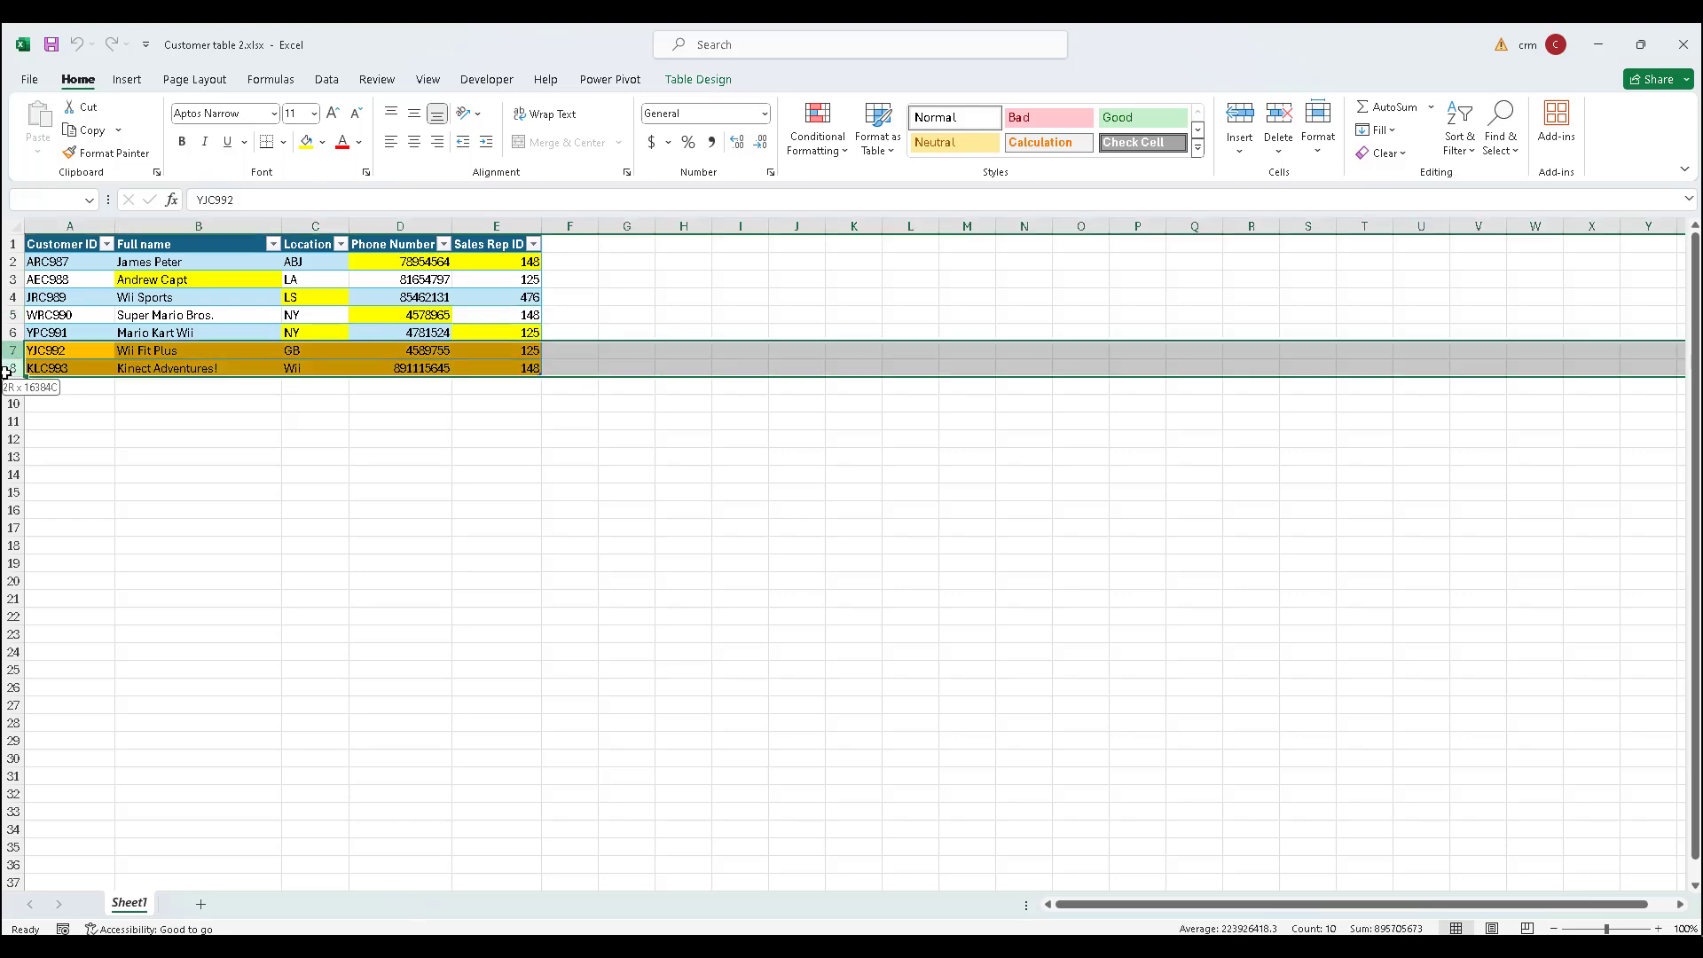
pyautogui.click(47, 262)
pyautogui.click(49, 279)
pyautogui.click(51, 298)
pyautogui.click(53, 315)
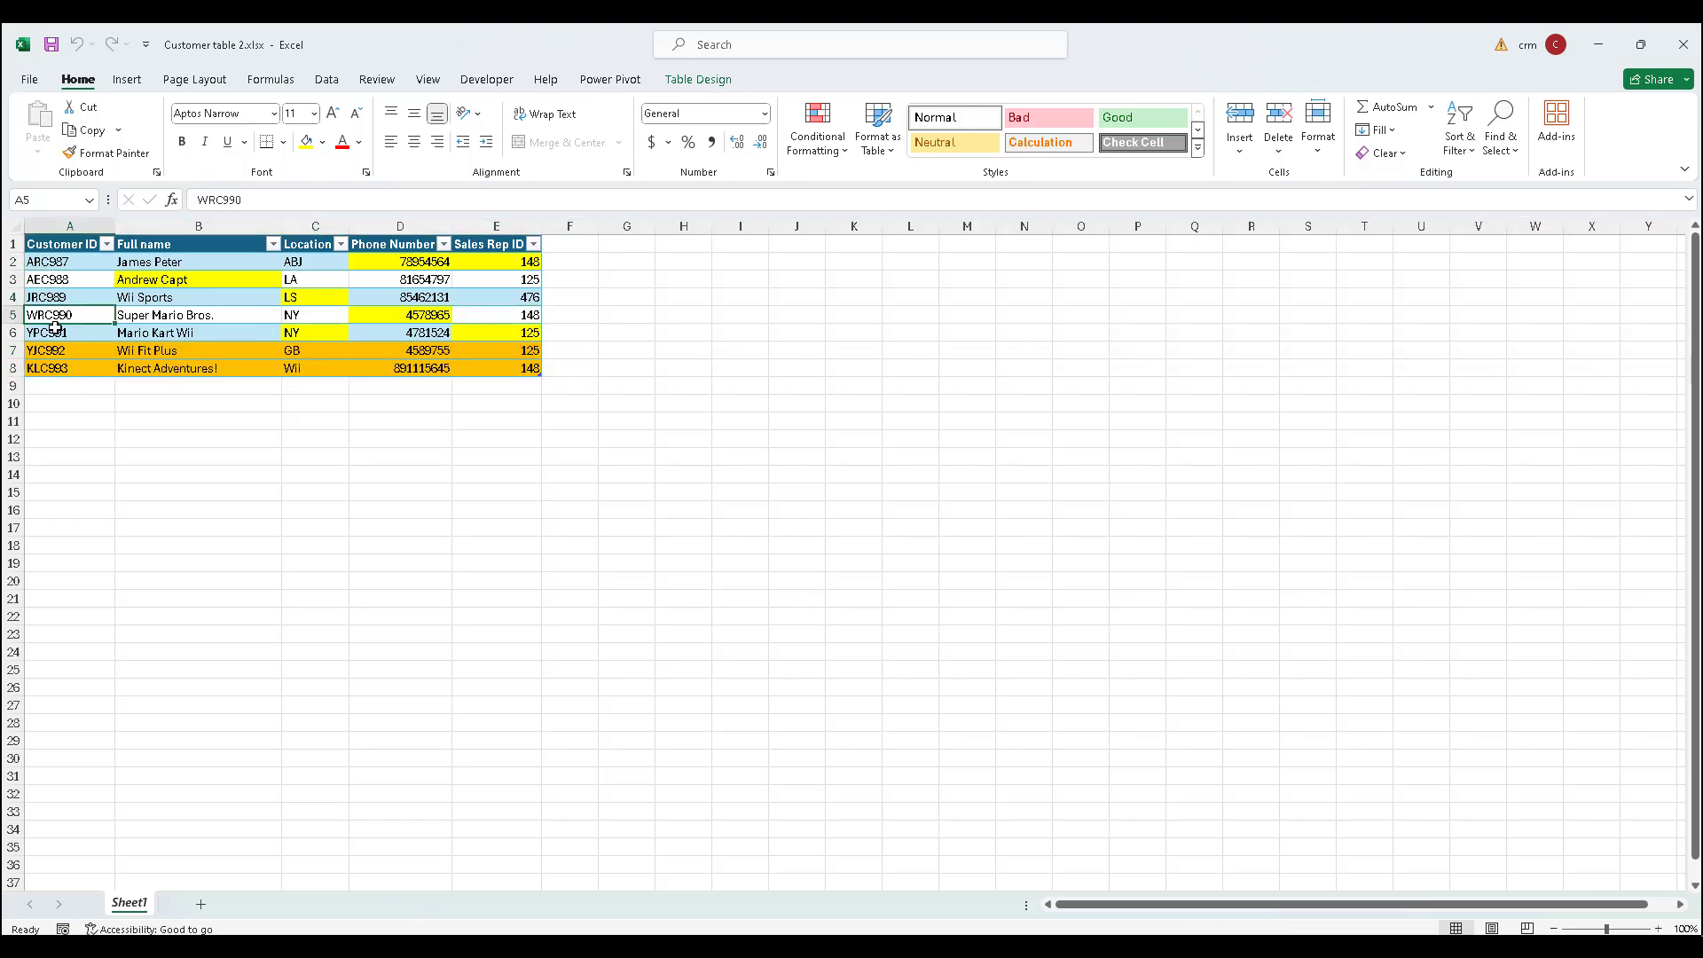
pyautogui.click(56, 332)
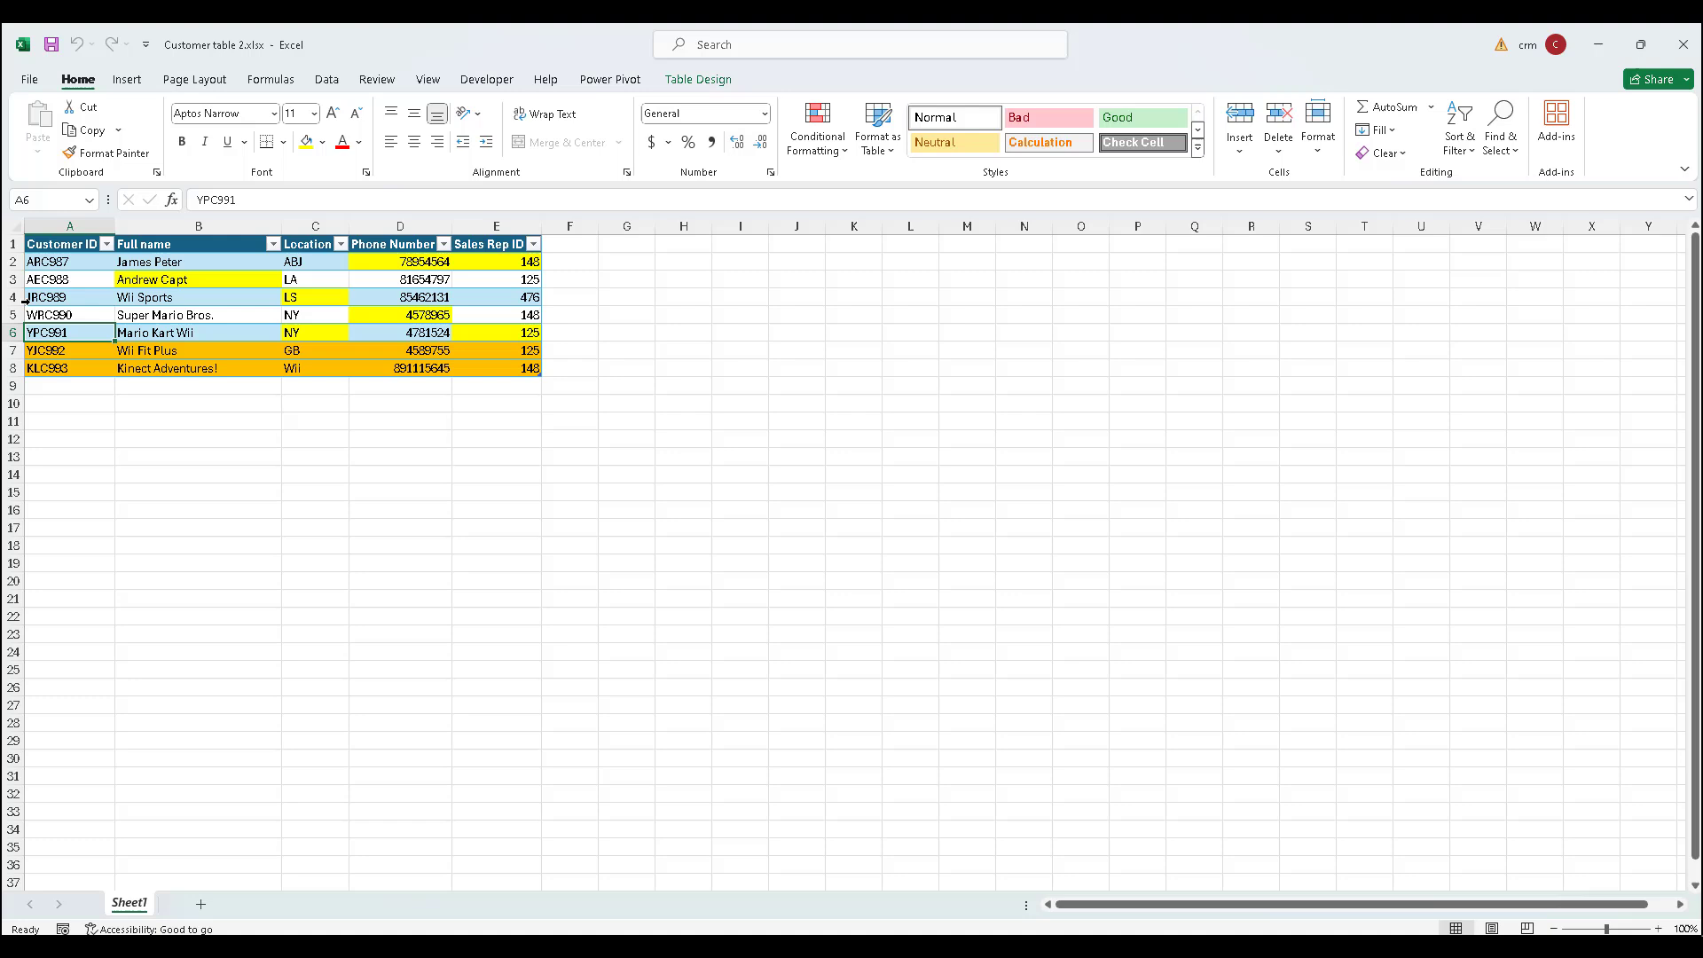
# Review the yellow-highlighted changes in the name, location, phone number and sales rep columns, then close the workbook and the refresh history.
pyautogui.click(169, 278)
pyautogui.click(286, 300)
pyautogui.click(304, 330)
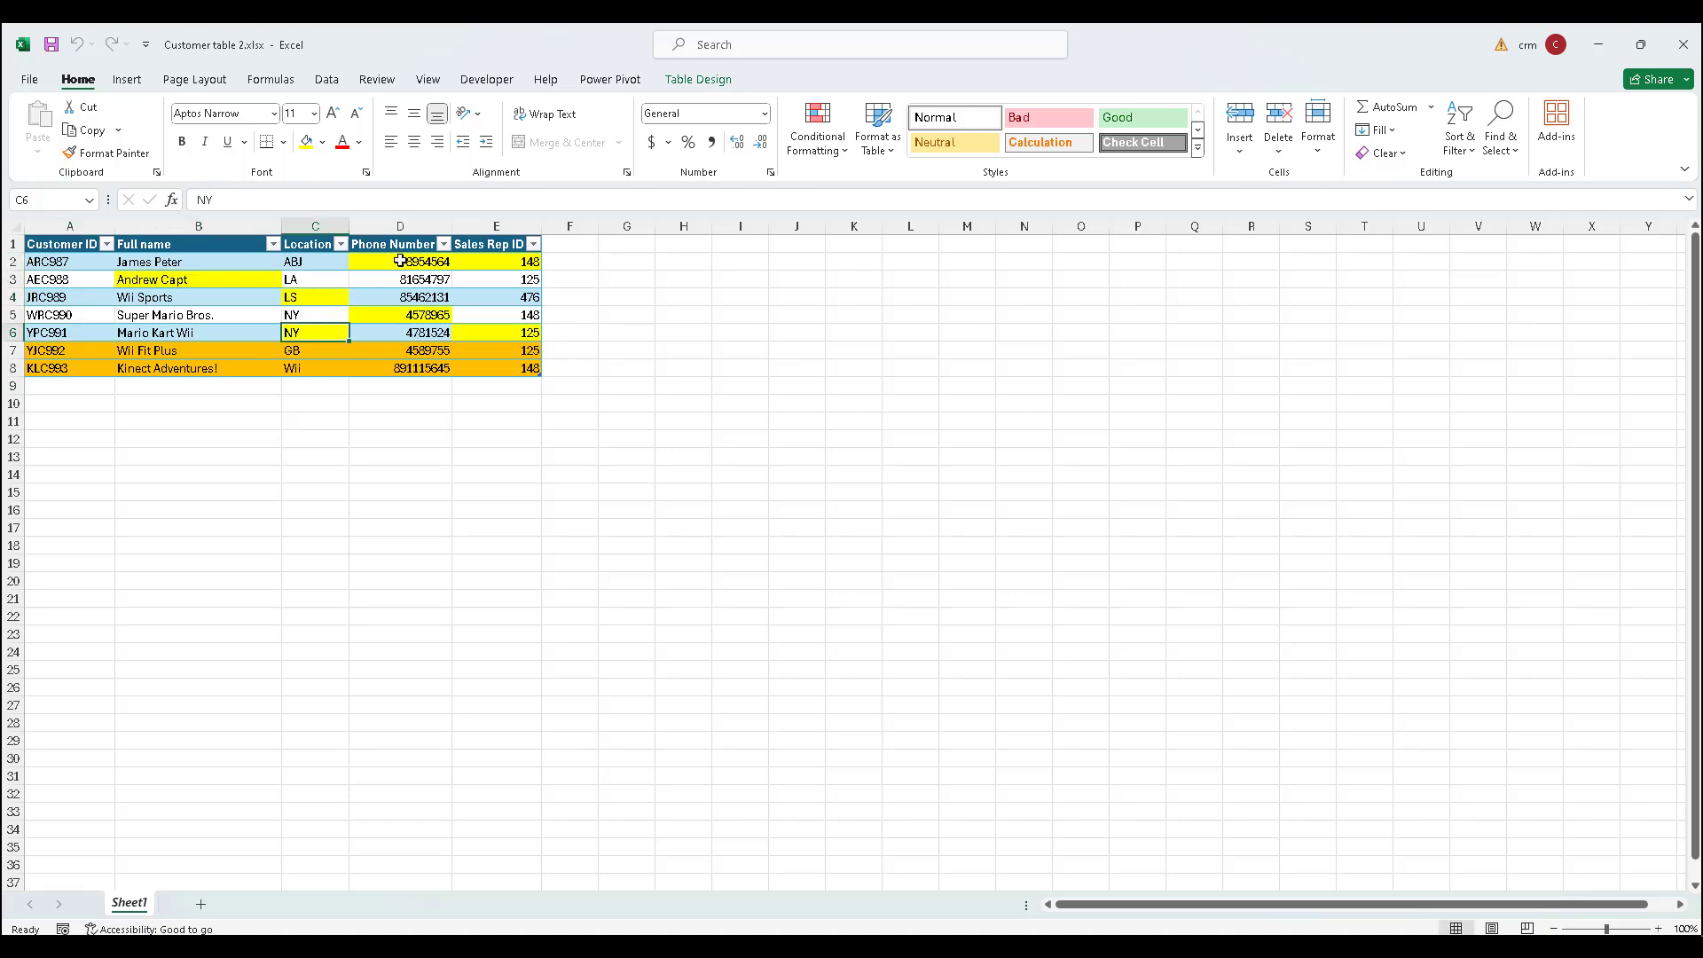
pyautogui.click(401, 262)
pyautogui.click(492, 264)
pyautogui.click(426, 319)
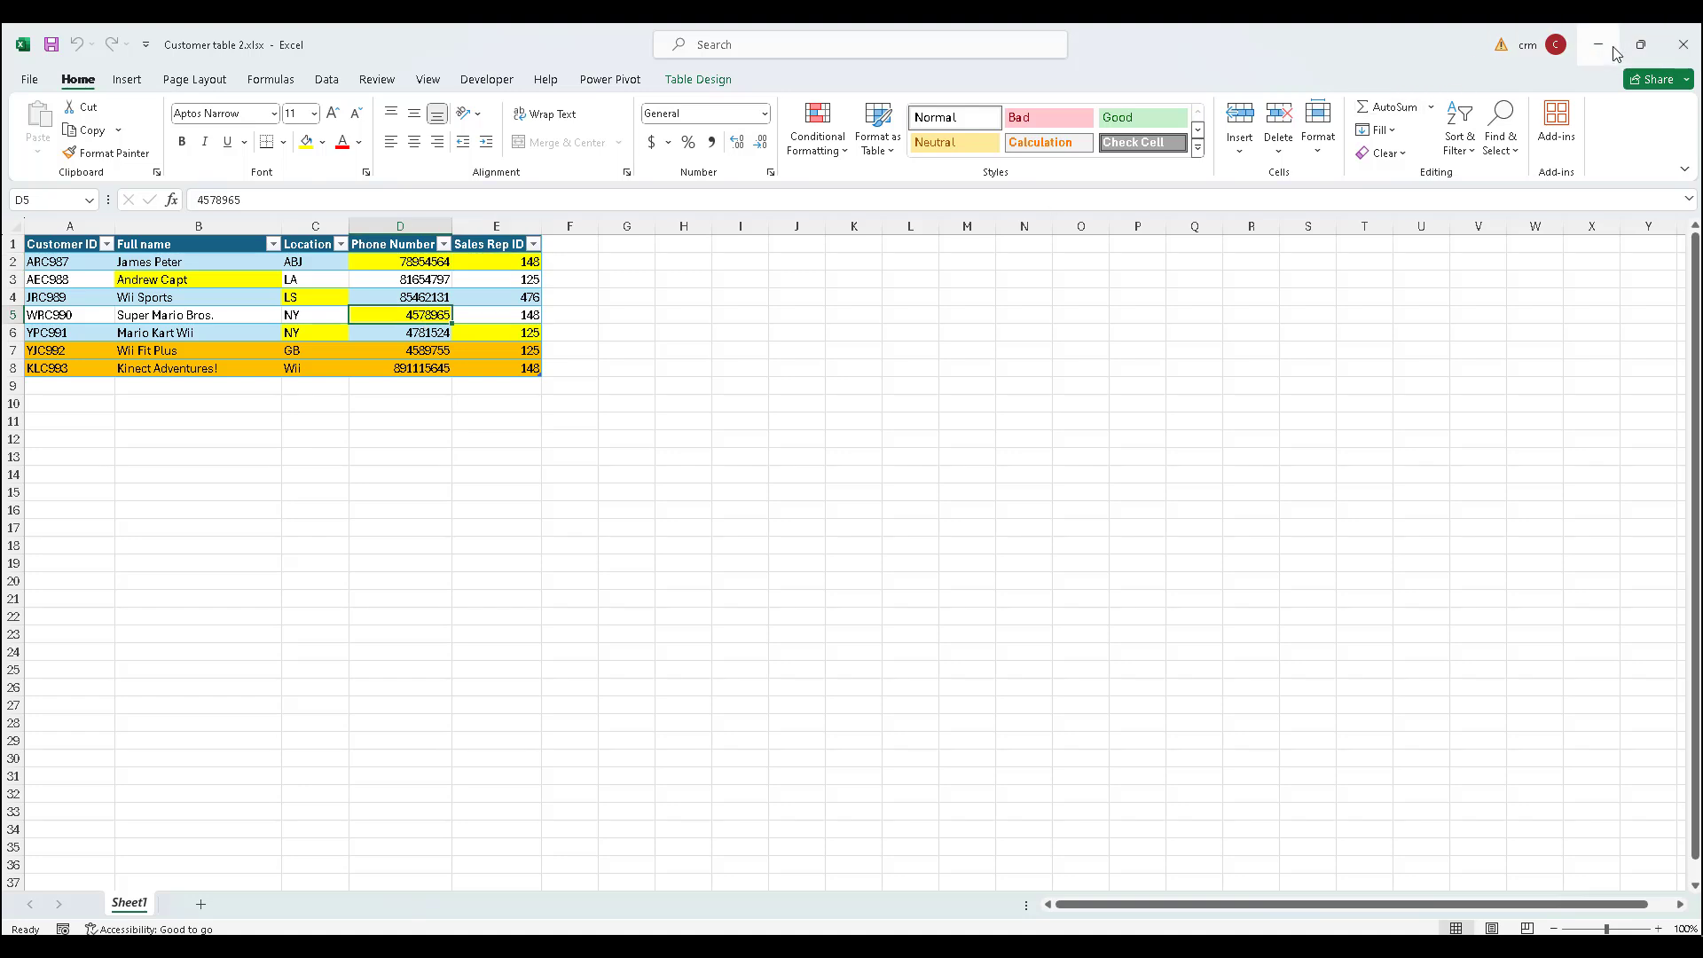
pyautogui.click(1687, 46)
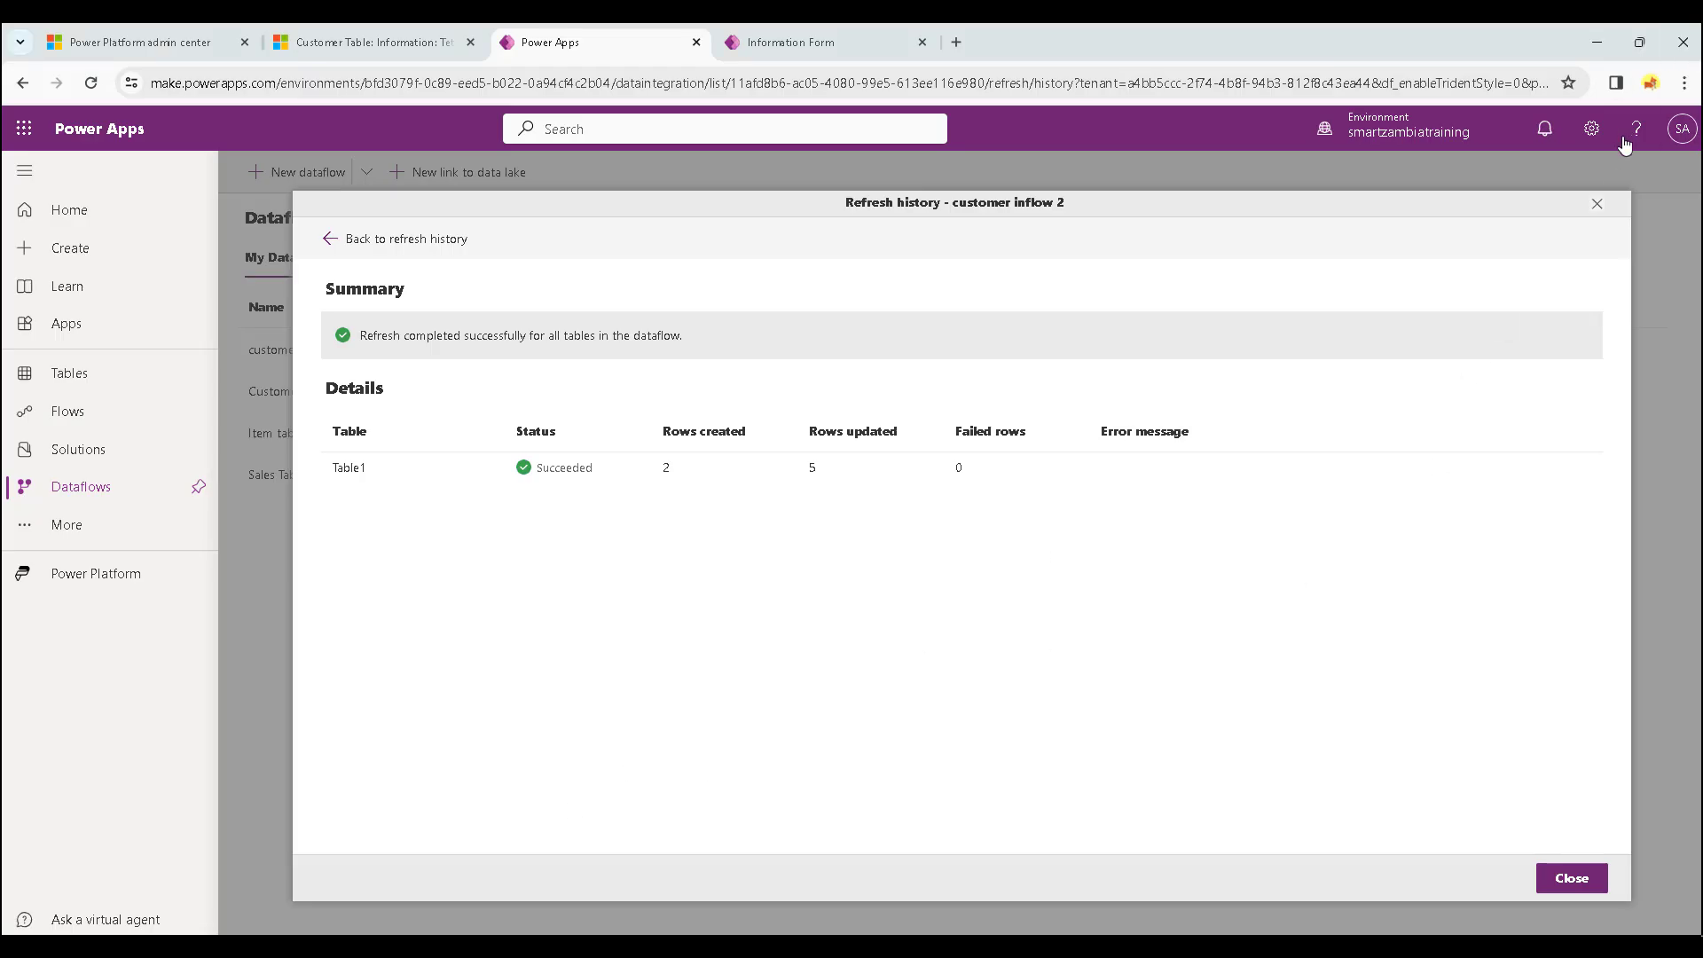
pyautogui.click(1597, 209)
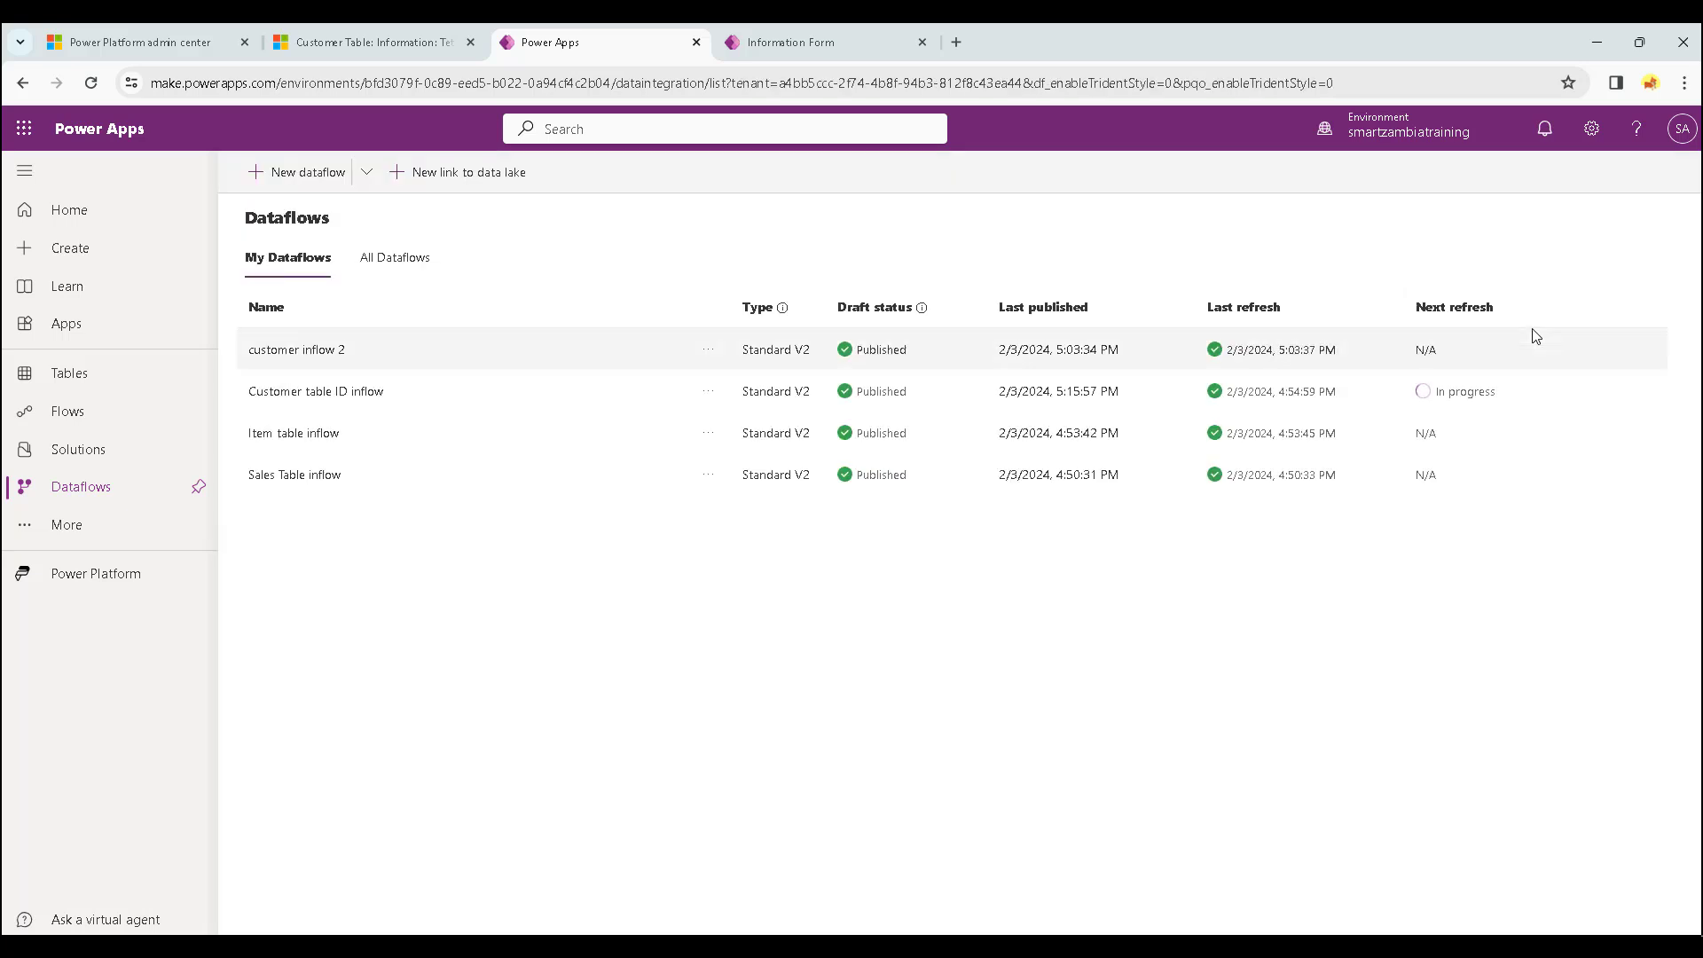